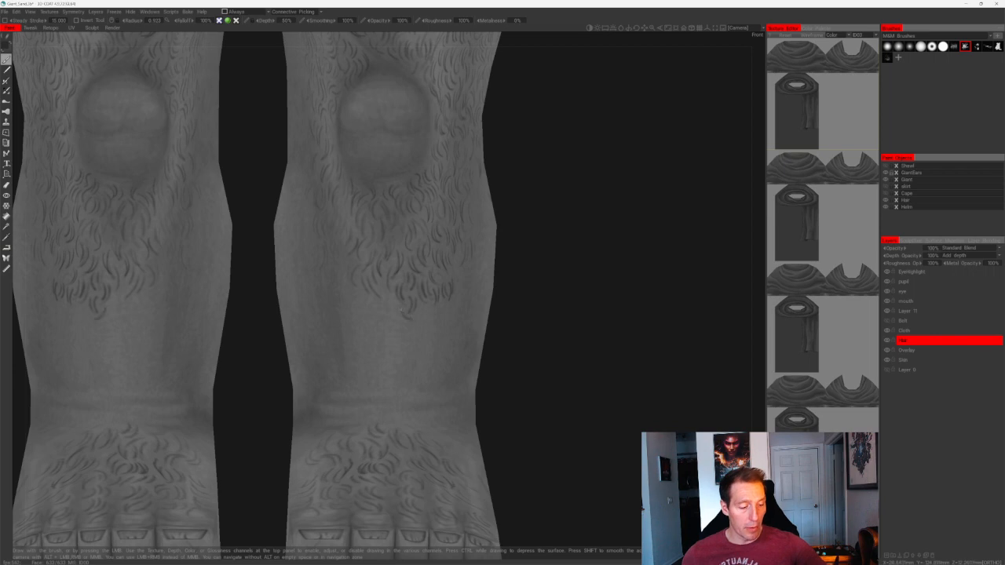
- Paint a short curved hair stroke on the shin just below the giant's kneecap on the selected hair layer
right_click_drag(507, 306, 508, 262)
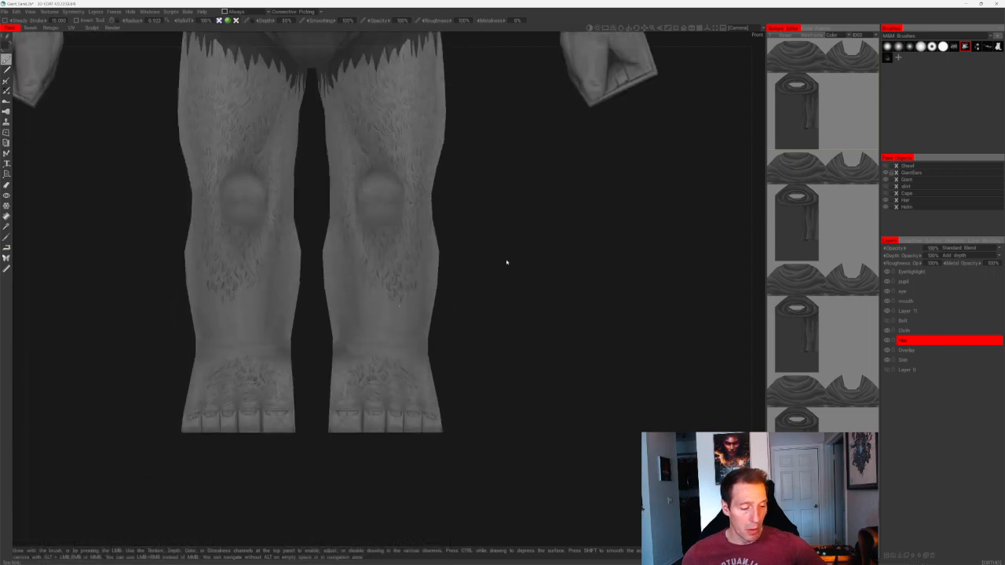
left_click_drag(507, 262, 503, 251)
right_click_drag(502, 251, 507, 303)
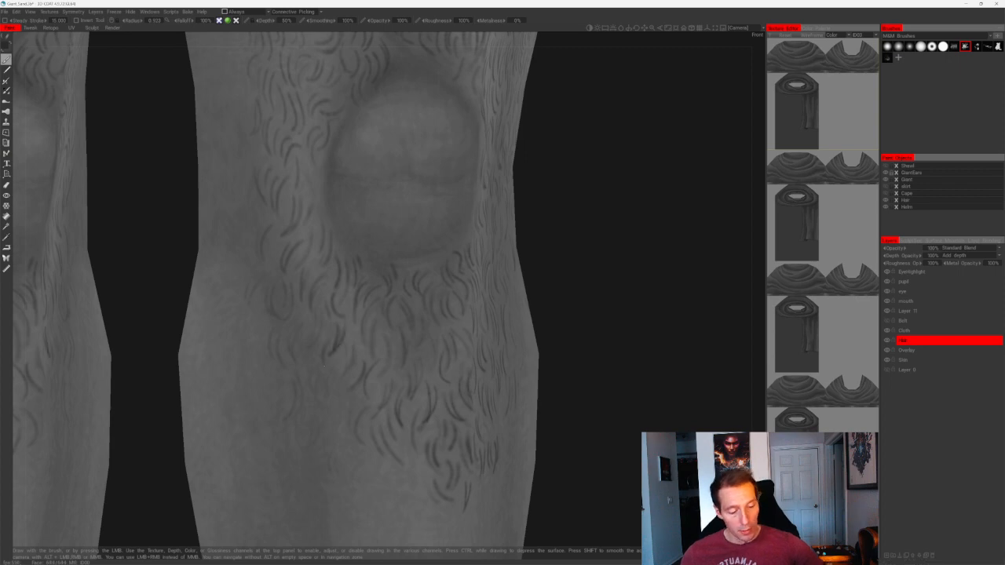
left_click_drag(333, 377, 330, 390)
- Examine the hair coverage on the giant's legs and feet from the front and the side
mouse_move(459, 396)
left_mouse_down("alt")
mouse_move(493, 398)
mouse_move(520, 348)
mouse_move(518, 388)
left_mouse_up("alt")
scroll(521, 348, "down", 8)
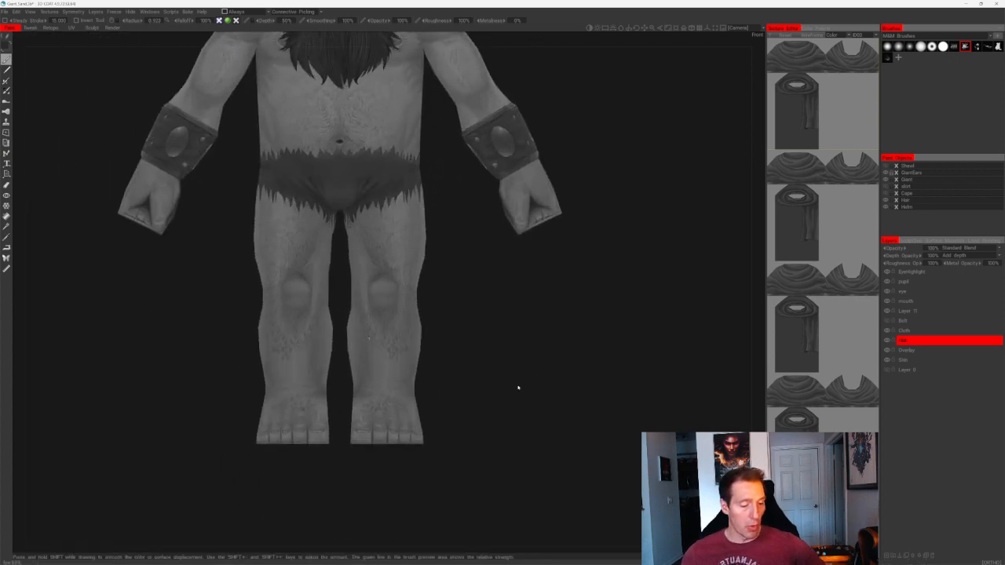
scroll(516, 383, "up", 1)
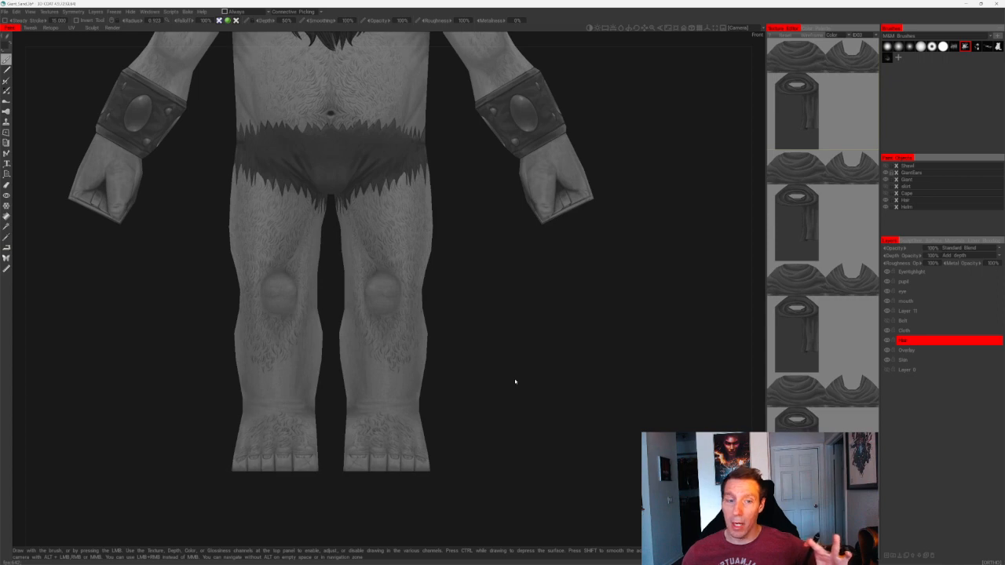
left_click_drag(542, 381, 522, 379, "alt")
middle_click_drag(523, 379, 508, 350, "alt")
scroll(509, 350, "up", 2)
left_click_drag(508, 350, 494, 352, "alt")
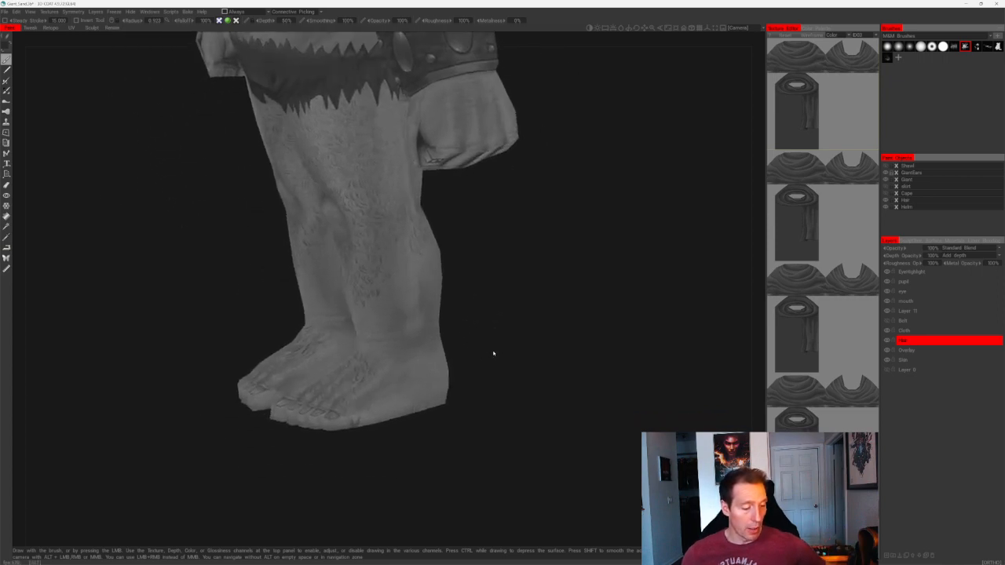
scroll(494, 353, "up", 2)
left_click_drag(561, 459, 531, 375, "alt")
scroll(520, 374, "down", 3)
scroll(513, 314, "up", 2)
scroll(513, 314, "up", 3)
- Activate the eraser and inspect the whole figure, then the painted hair from the thighs down to the feet
key("e")
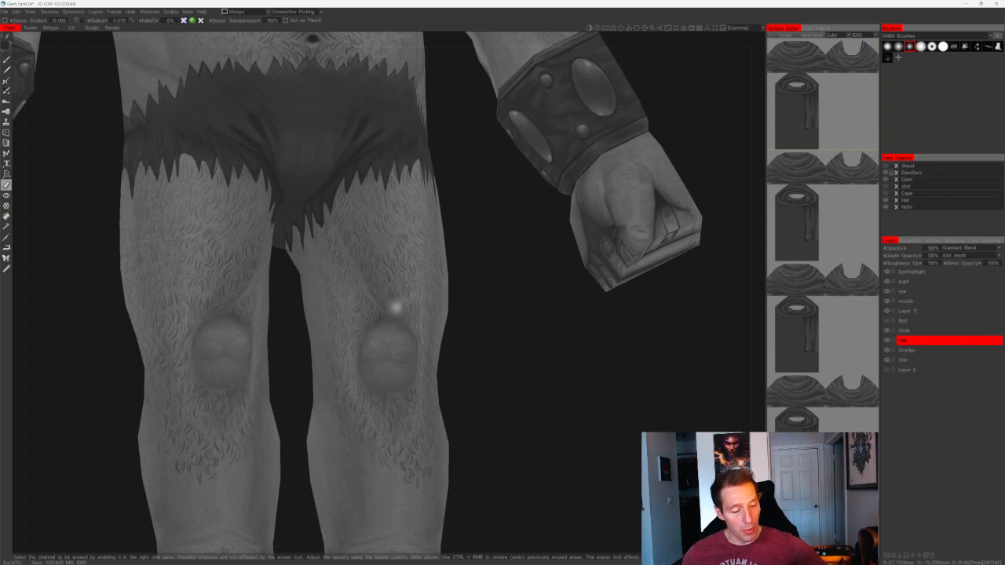
scroll(394, 325, "down", 5)
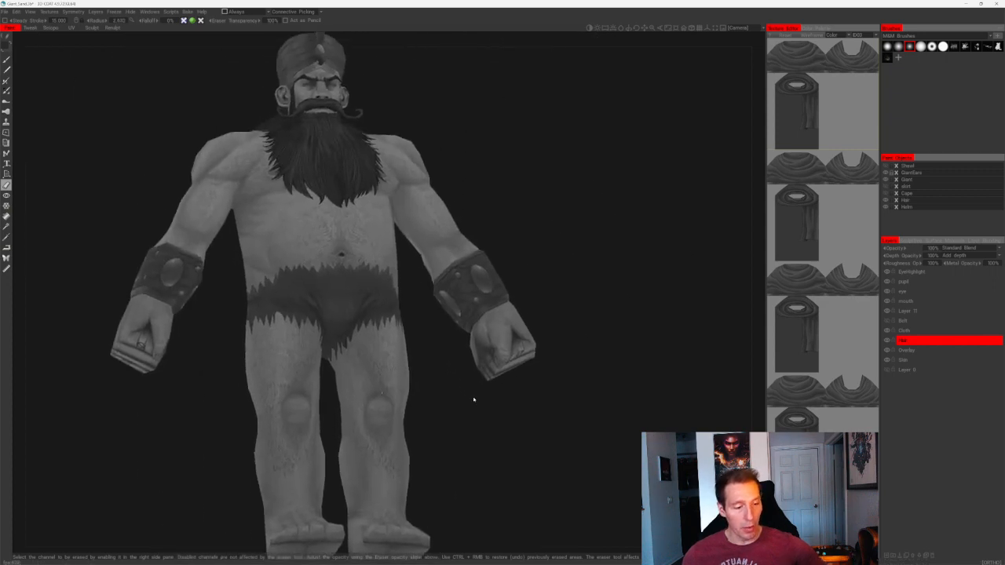
left_click_drag(473, 400, 498, 421, "shift")
scroll(497, 422, "up", 5)
scroll(489, 179, "down", 7)
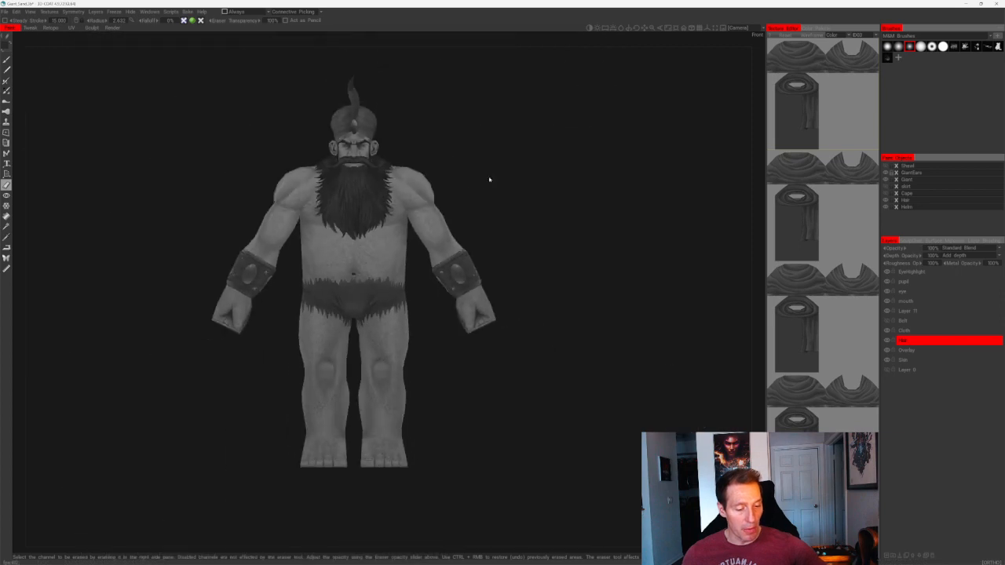
left_click_drag(579, 187, 496, 207)
scroll(584, 236, "up", 3)
left_click_drag(585, 235, 464, 352)
scroll(493, 410, "up", 5)
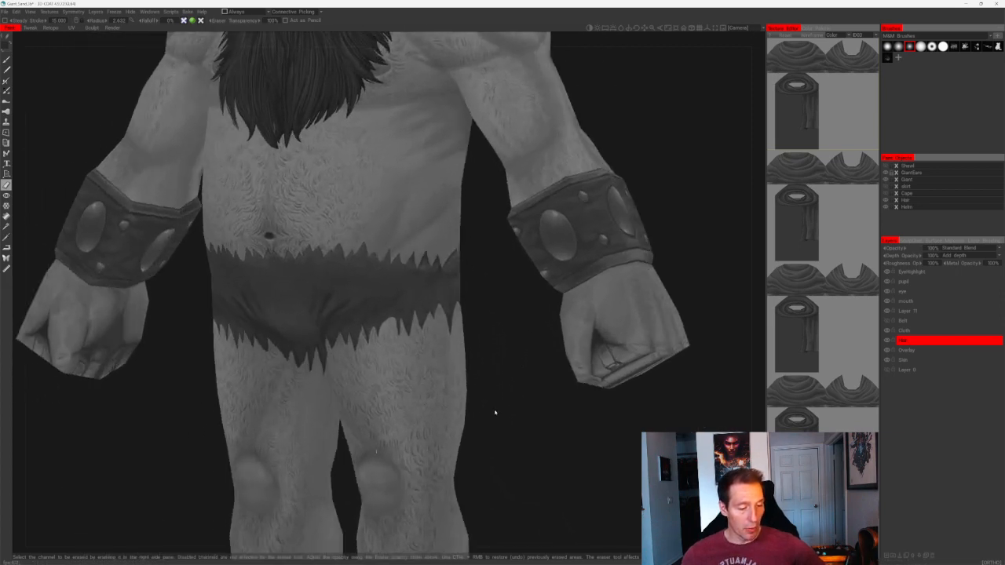
scroll(503, 440, "down", 6)
scroll(507, 403, "up", 1)
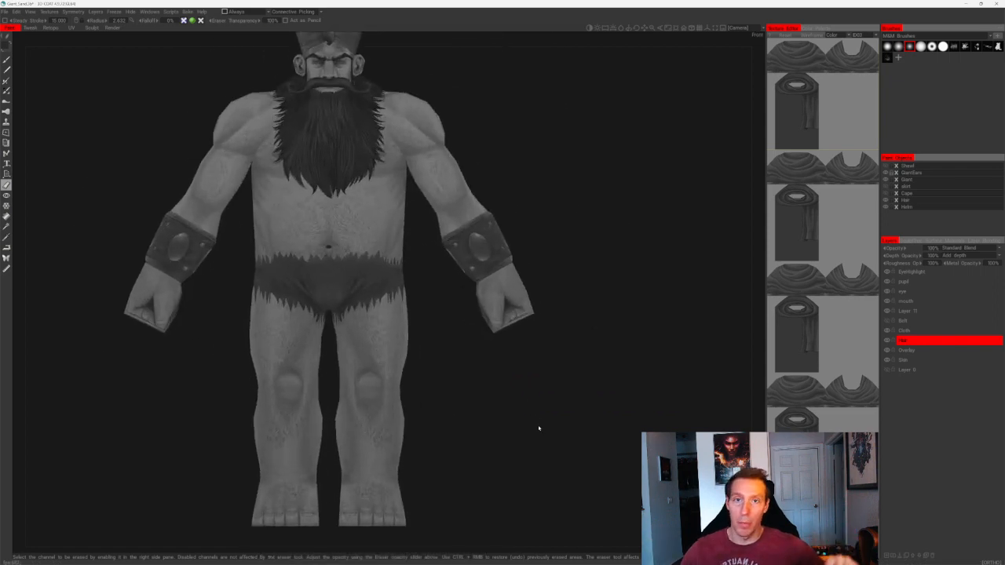
left_click_drag(538, 428, 603, 247)
scroll(614, 333, "up", 3)
scroll(500, 278, "up", 2)
scroll(382, 262, "up", 2)
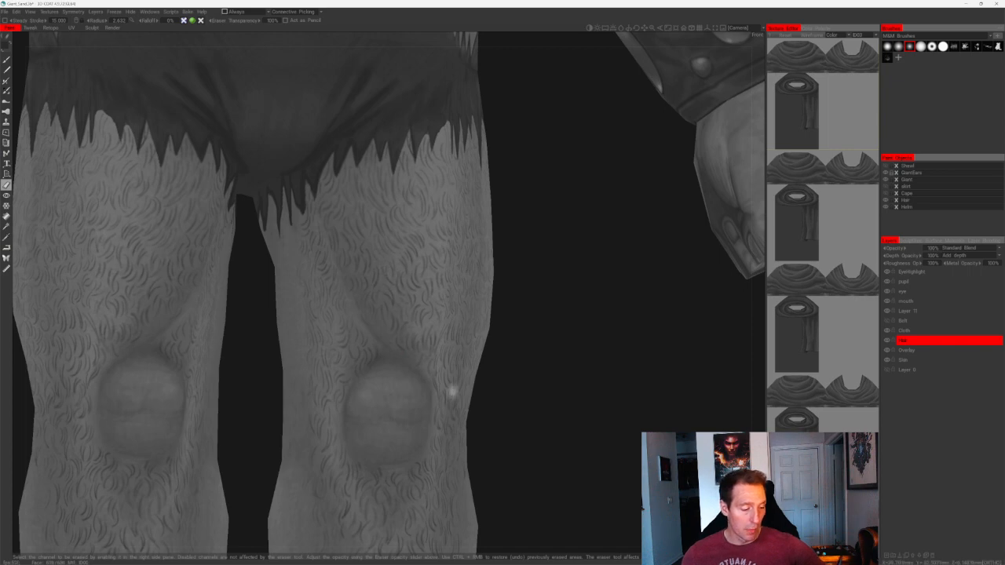
scroll(463, 337, "down", 2)
scroll(494, 312, "up", 4)
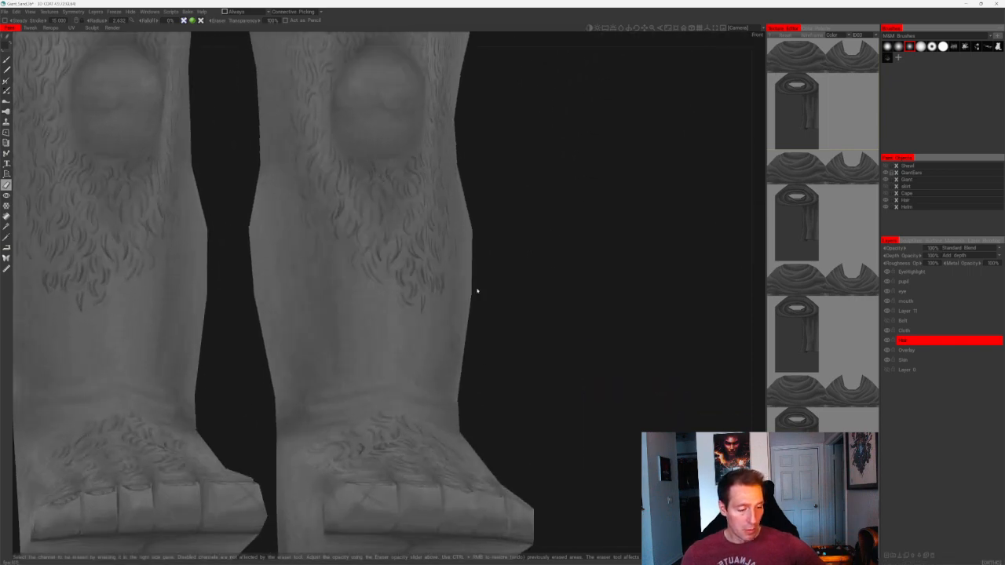
scroll(529, 330, "up", 3)
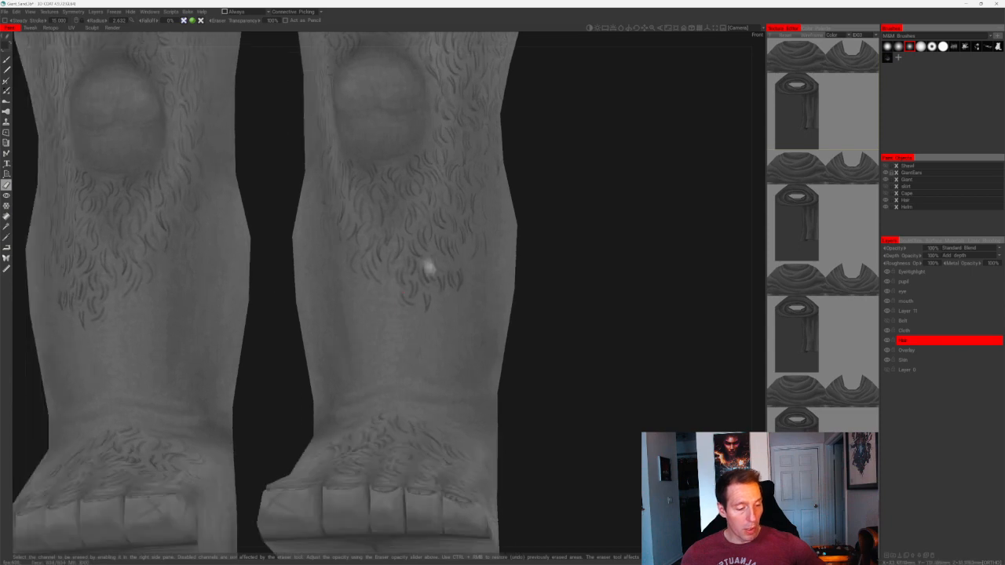
mouse_move(579, 299)
left_mouse_down("alt")
mouse_move(495, 343)
mouse_move(492, 363)
left_mouse_up("alt")
- Switch back to the paint brush and add short curved hairs along the lower edge of the shin's hair patch
key("b")
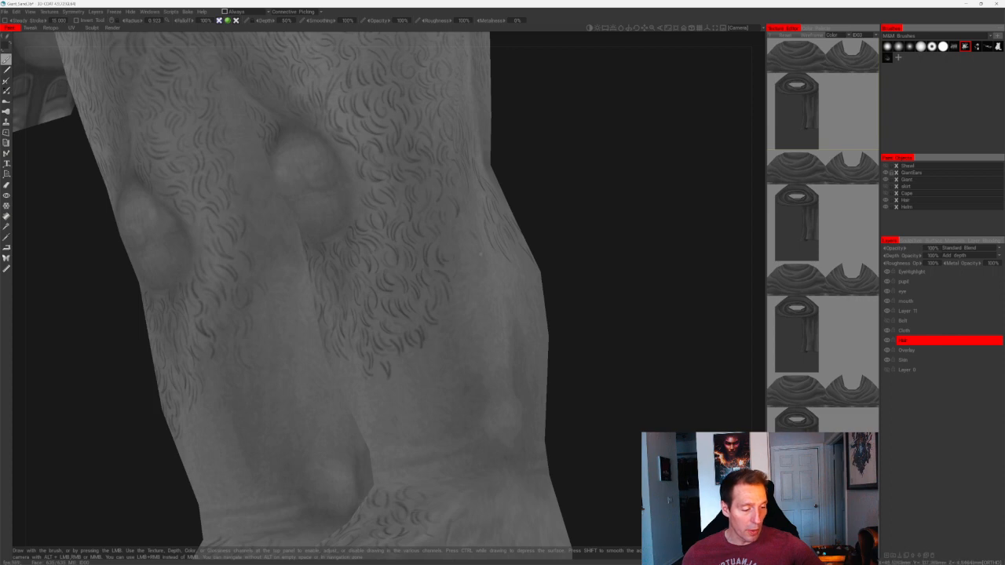
middle_click_drag(459, 249, 409, 321, "alt")
right_click_drag(408, 321, 557, 310, "alt")
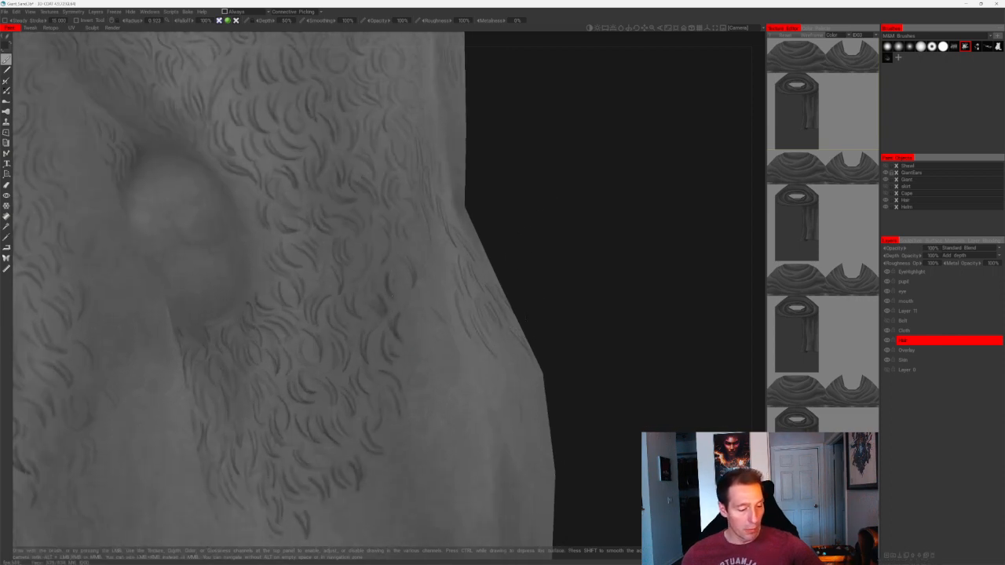
right_click_drag(439, 282, 541, 233, "alt")
left_click_drag(540, 233, 489, 273, "alt")
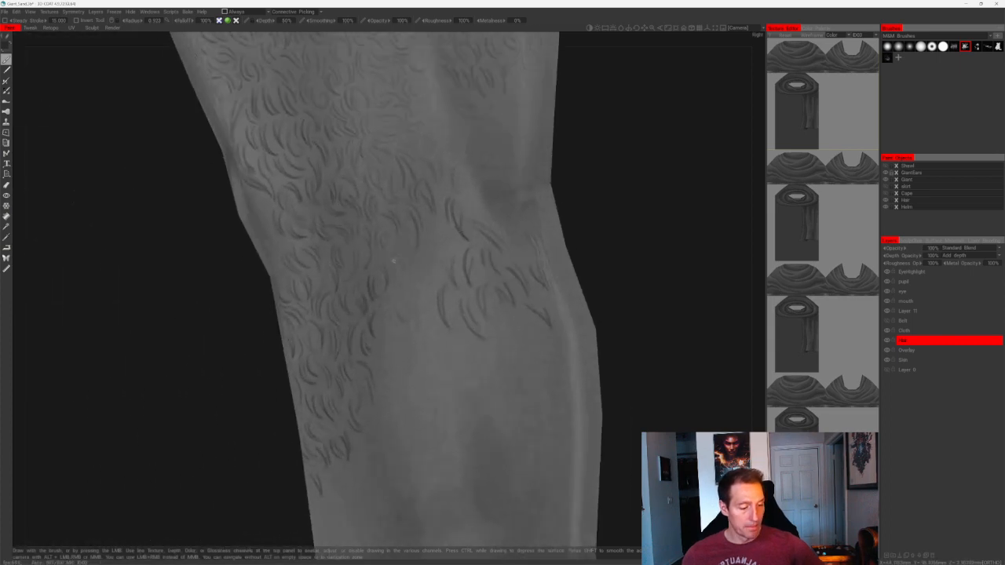
left_click_drag(401, 268, 489, 233, "alt")
scroll(495, 237, "up", 2)
middle_click_drag(503, 242, 527, 231, "alt")
scroll(526, 231, "up", 3)
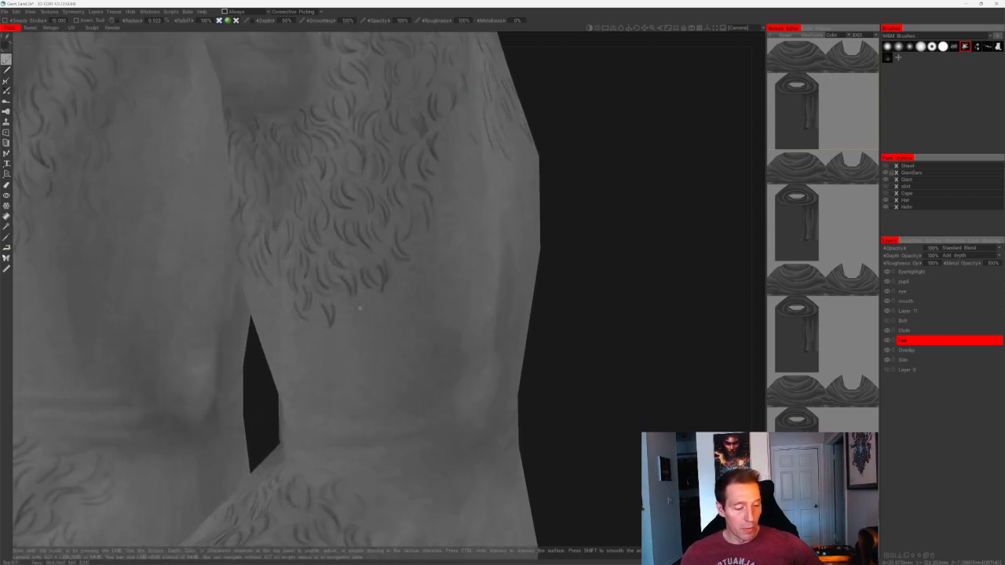
left_click_drag(372, 297, 367, 316)
left_click_drag(575, 261, 675, 256)
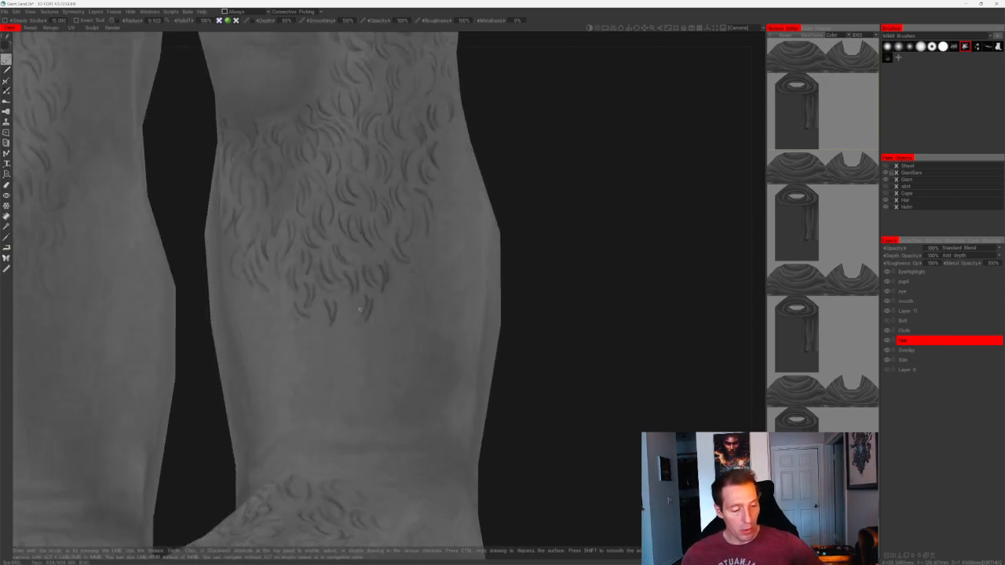
mouse_move(354, 309)
left_mouse_down()
mouse_move(361, 332)
mouse_move(351, 332)
left_mouse_up()
- Paint more curved hairs along the patch's bottom edge, working across toward the inner shin
left_click_drag(551, 297, 614, 291)
middle_click_drag(615, 292, 654, 320)
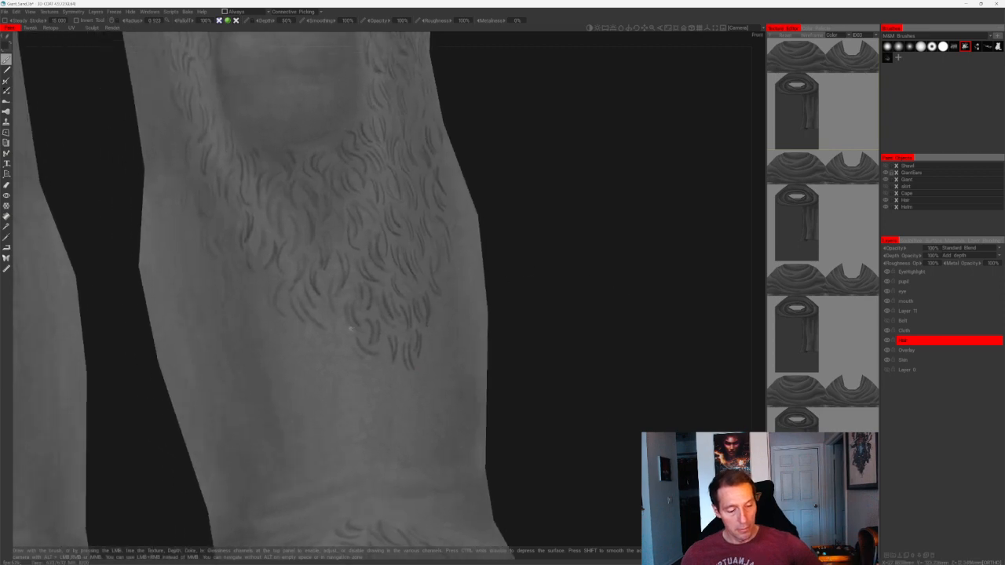
left_click_drag(335, 316, 330, 343)
middle_click_drag(552, 253, 608, 233)
scroll(608, 233, "up", 1)
left_click_drag(371, 308, 387, 335)
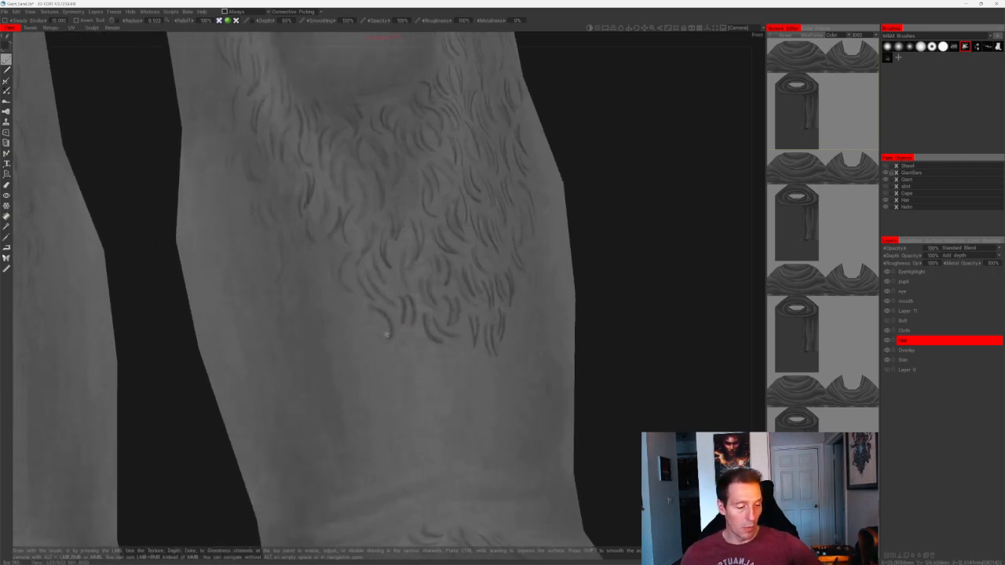
- Paint dark curved hairs on the inner border of the shin's hair patch, undoing and repainting one stroke
left_click_drag(587, 223, 641, 208)
left_click_drag(340, 252, 346, 279)
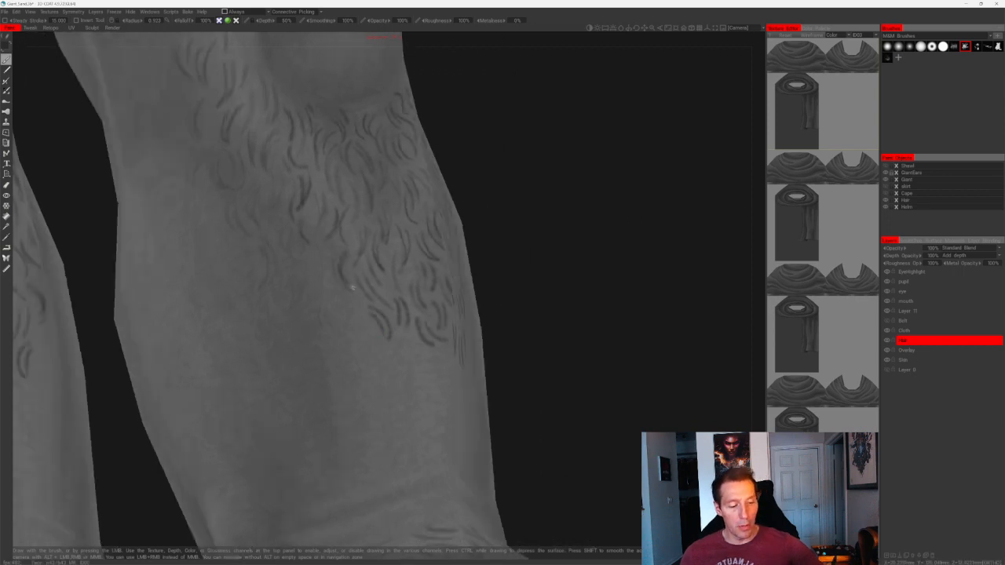
key("ctrl+z")
left_click_drag(561, 236, 494, 231)
left_click_drag(334, 265, 351, 293)
mouse_move(624, 203)
left_mouse_down()
mouse_move(644, 199)
mouse_move(604, 201)
left_mouse_up()
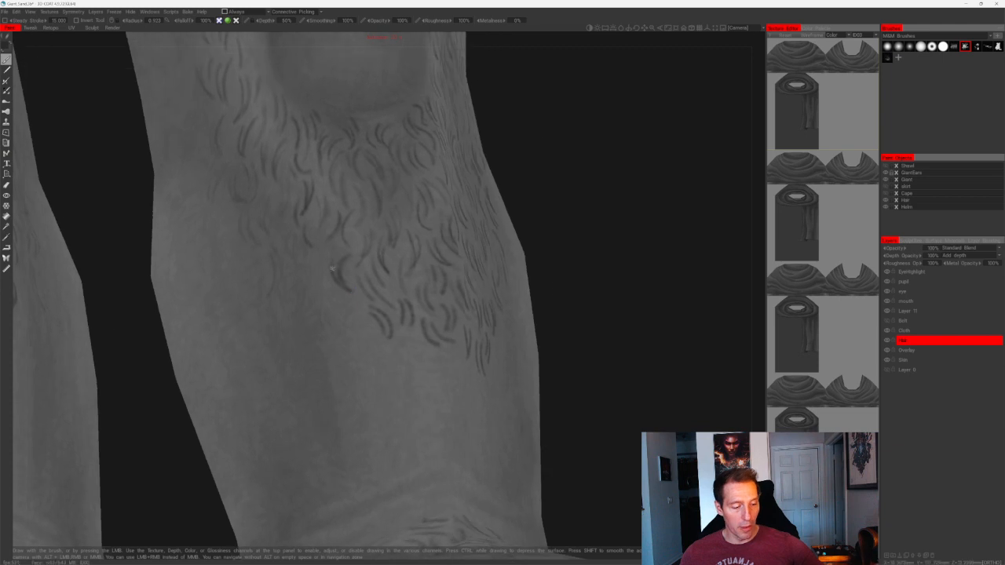
- Fill out the inner-shin border of the hair patch with further curved strokes, working up toward the knee
left_click_drag(346, 311, 366, 337)
left_click_drag(559, 239, 619, 236)
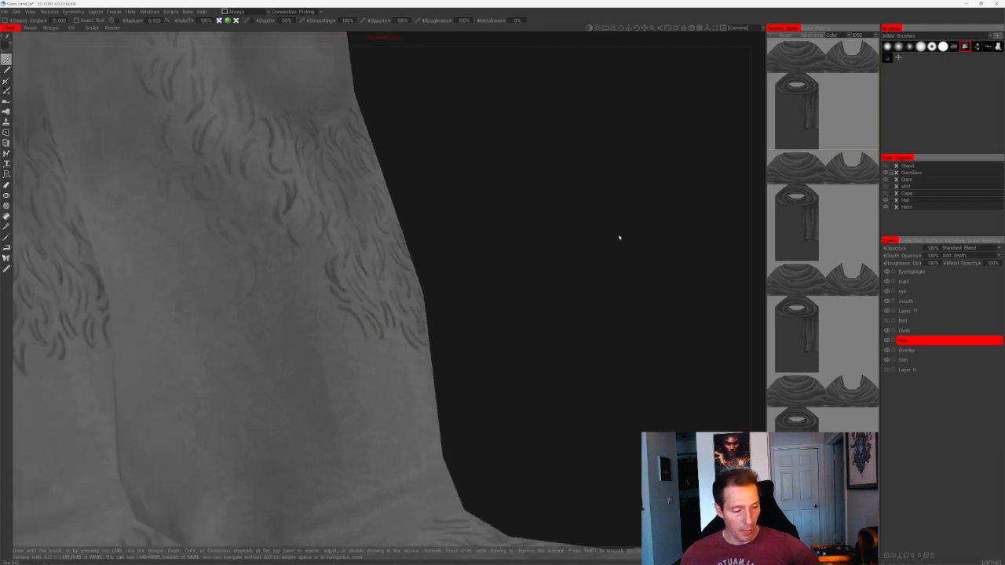
left_click_drag(347, 325, 365, 343)
right_click_drag(493, 269, 503, 325, "alt")
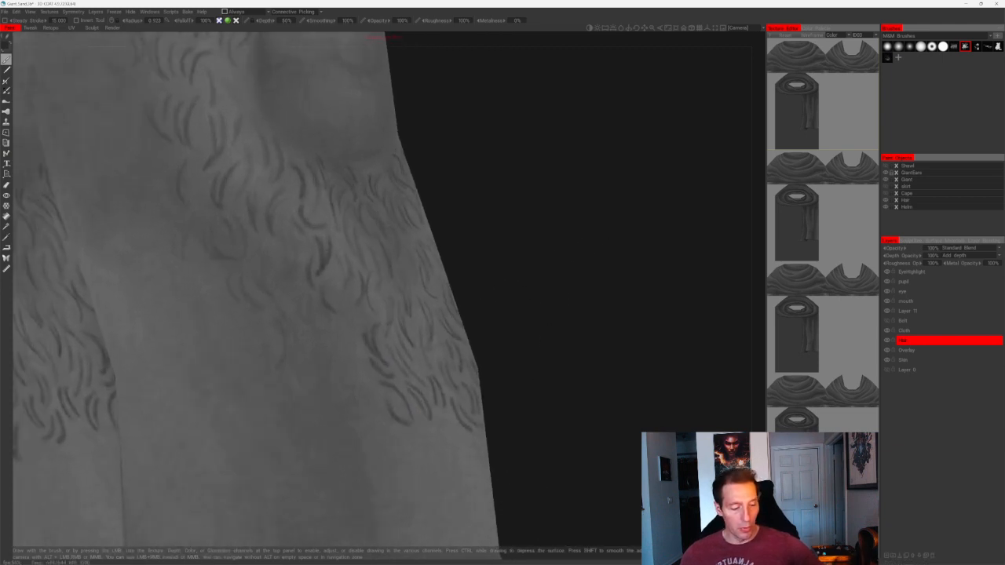
left_click_drag(353, 321, 351, 355)
left_click_drag(409, 309, 463, 248, "alt")
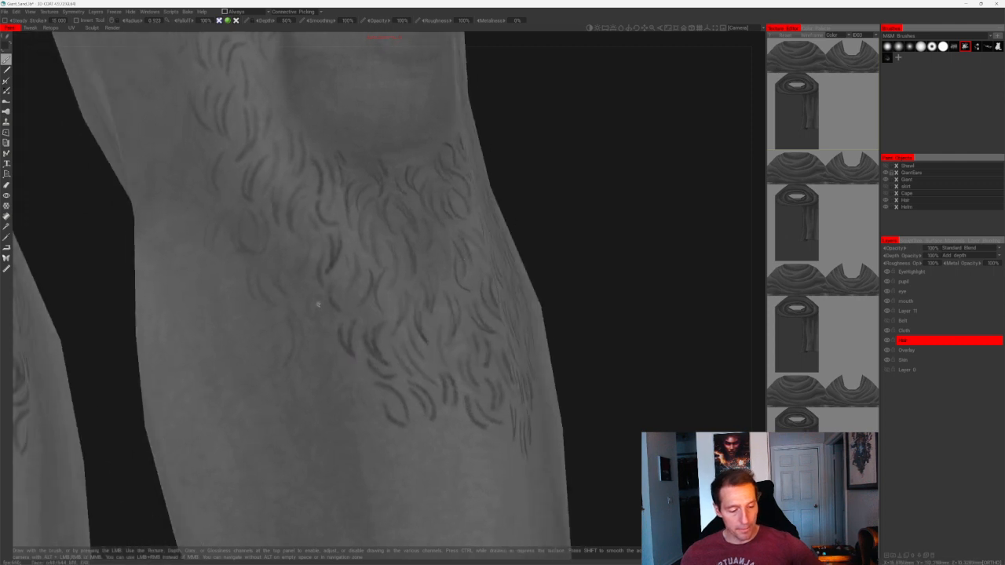
left_click_drag(317, 304, 317, 326)
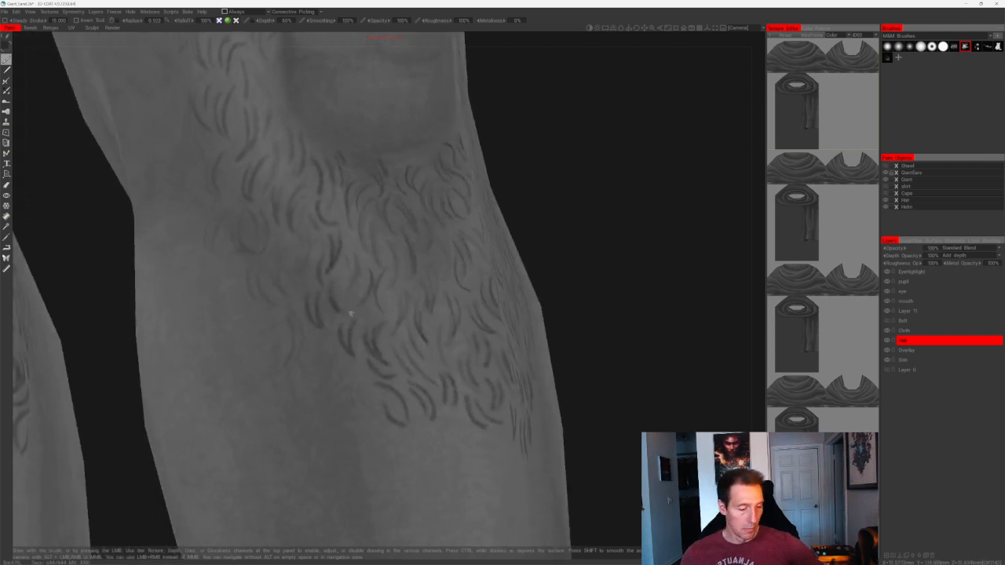
- Layer darker hair strokes into the middle of the patch beneath the kneecap
left_click_drag(346, 270, 638, 212, "alt")
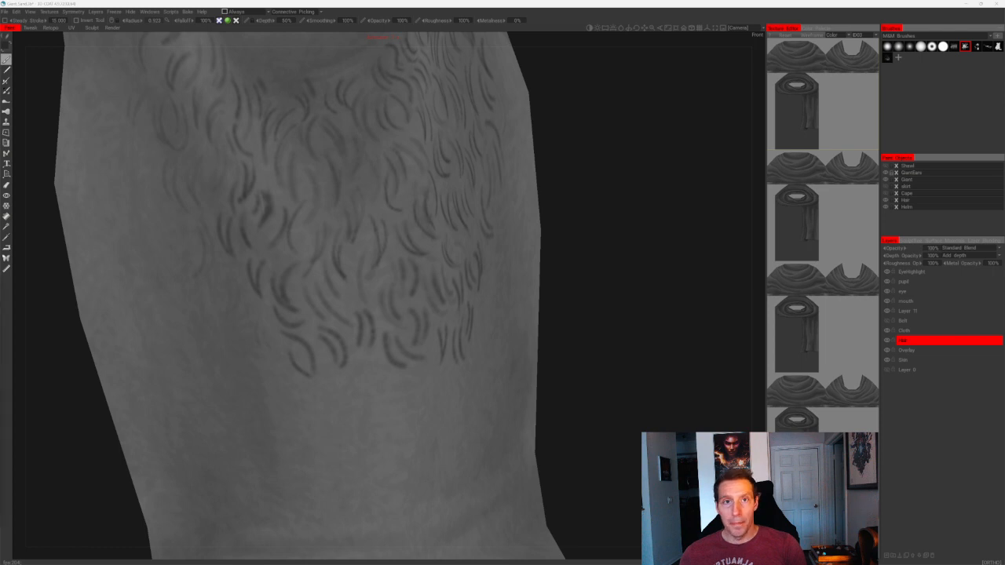
middle_click_drag(593, 164, 601, 270)
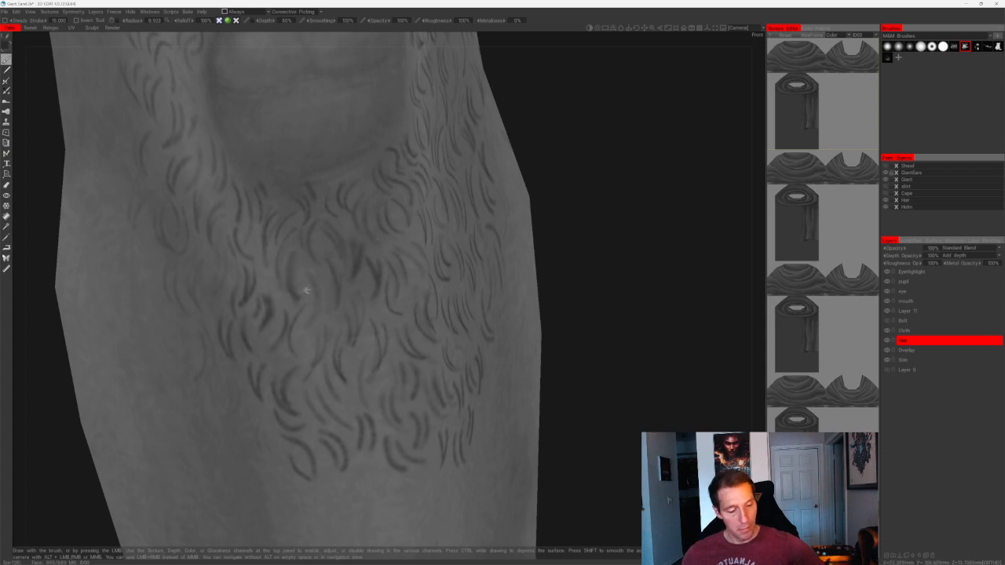
left_click_drag(314, 284, 319, 311)
left_click_drag(285, 237, 278, 286)
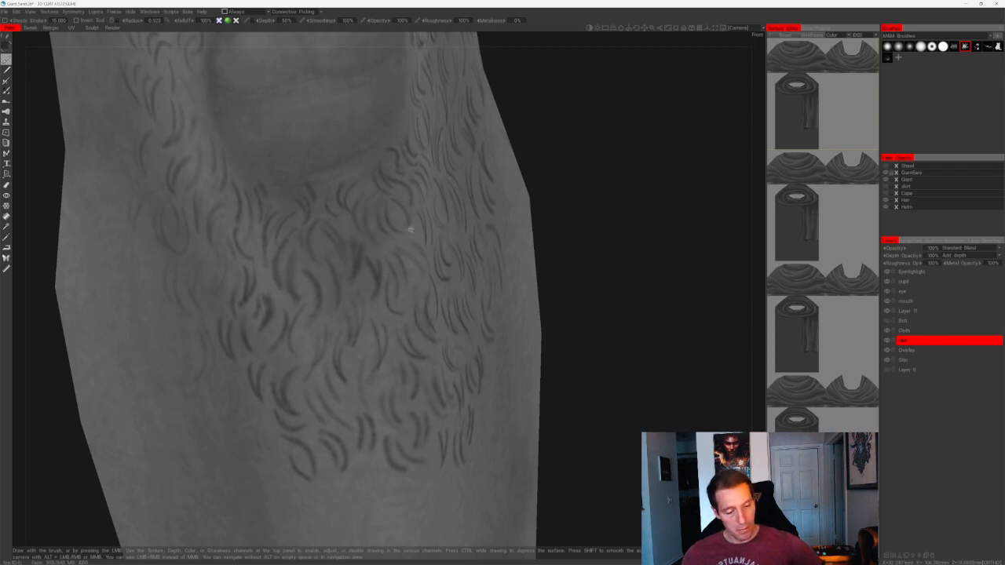
- Extend the shin hair farther down toward the ankle with rows of curved strokes
right_click_drag(412, 228, 471, 128, "alt")
left_click_drag(471, 127, 507, 272, "alt+shift")
middle_click_drag(507, 272, 537, 125, "alt")
right_click_drag(537, 126, 536, 247, "alt")
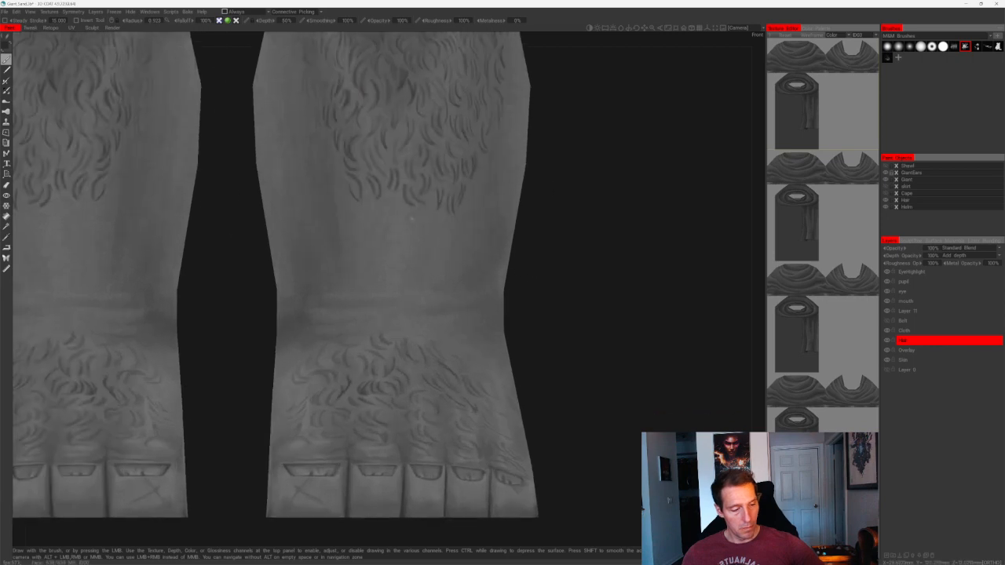
mouse_move(400, 201)
left_mouse_down()
mouse_move(416, 223)
mouse_move(404, 225)
mouse_move(425, 235)
left_mouse_up()
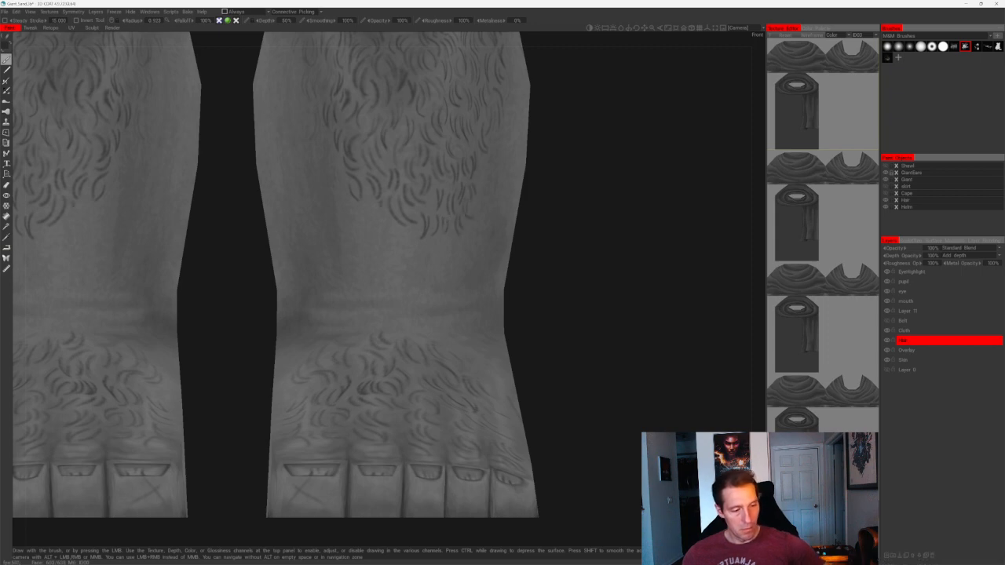
mouse_move(378, 208)
left_mouse_down()
mouse_move(385, 222)
mouse_move(362, 227)
mouse_move(383, 242)
mouse_move(402, 241)
mouse_move(380, 250)
left_mouse_up()
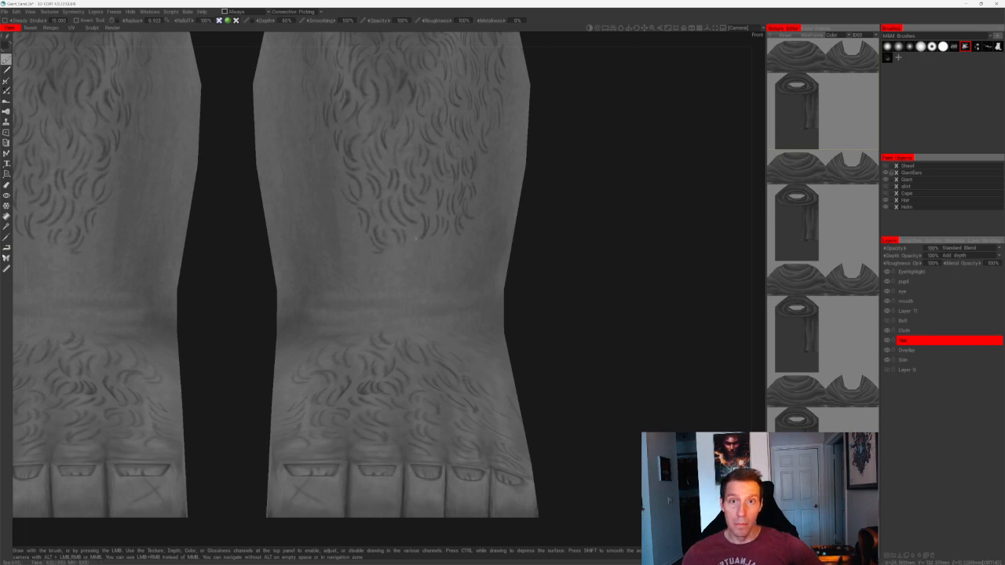
- Add short hairs at the lowest tip of the shin patch above the ankle and check them from different angles
scroll(417, 238, "up", 2)
scroll(434, 277, "up", 2)
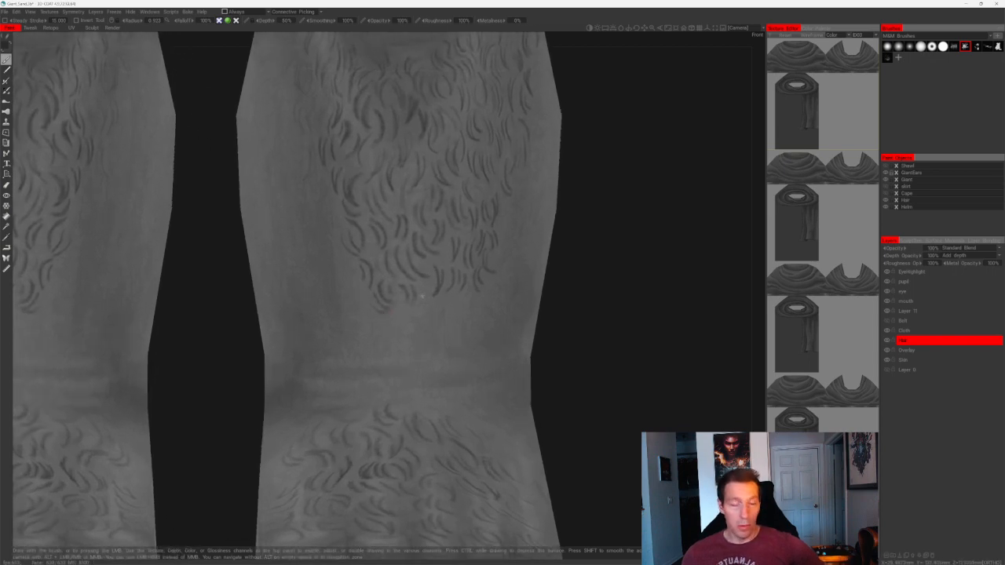
left_click_drag(422, 294, 420, 312)
scroll(447, 303, "down", 2)
left_click_drag(556, 256, 568, 271)
right_click_drag(567, 272, 572, 291)
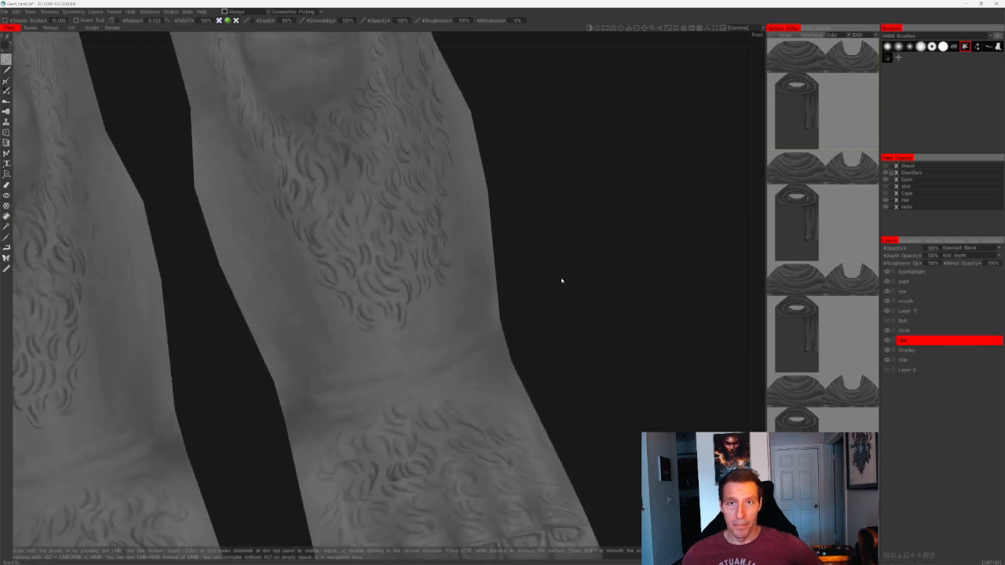
middle_click_drag(560, 276, 538, 241)
left_click_drag(539, 242, 542, 235)
right_click_drag(542, 235, 527, 240)
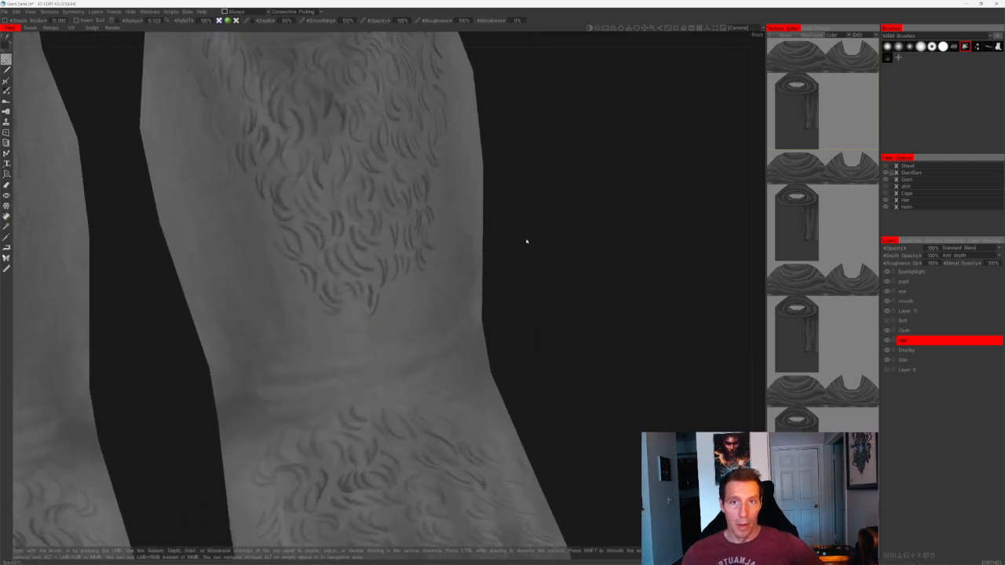
- Add curved hairs along the bottom edge of the shin patch, just above the ankle
mouse_move(391, 291)
left_mouse_down()
mouse_move(388, 315)
mouse_move(415, 297)
left_mouse_up()
left_click_drag(528, 239, 503, 224)
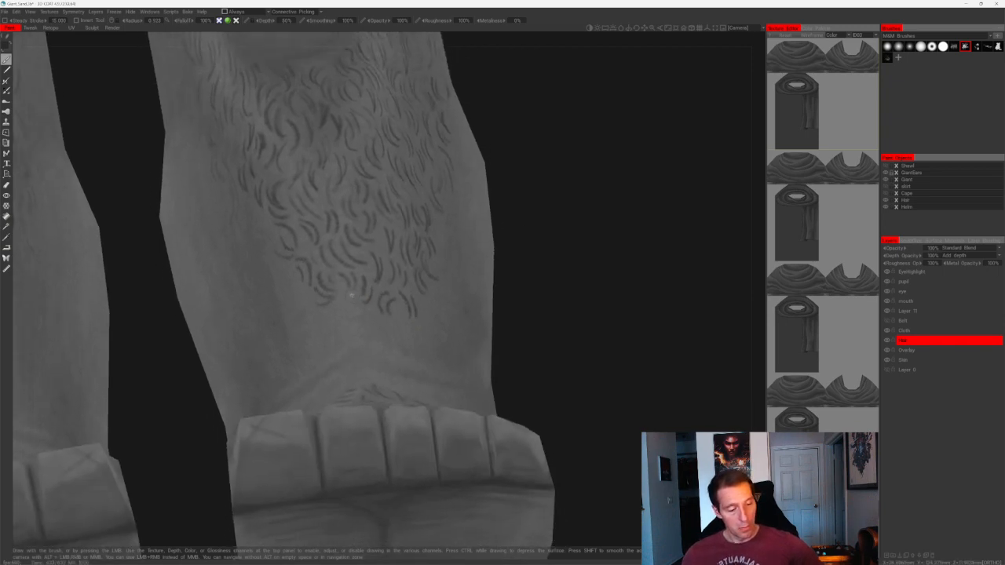
mouse_move(351, 297)
left_mouse_down()
mouse_move(345, 322)
mouse_move(369, 328)
left_mouse_up()
mouse_move(519, 262)
left_mouse_down()
mouse_move(524, 285)
mouse_move(486, 285)
left_mouse_up()
left_click_drag(418, 277, 422, 303)
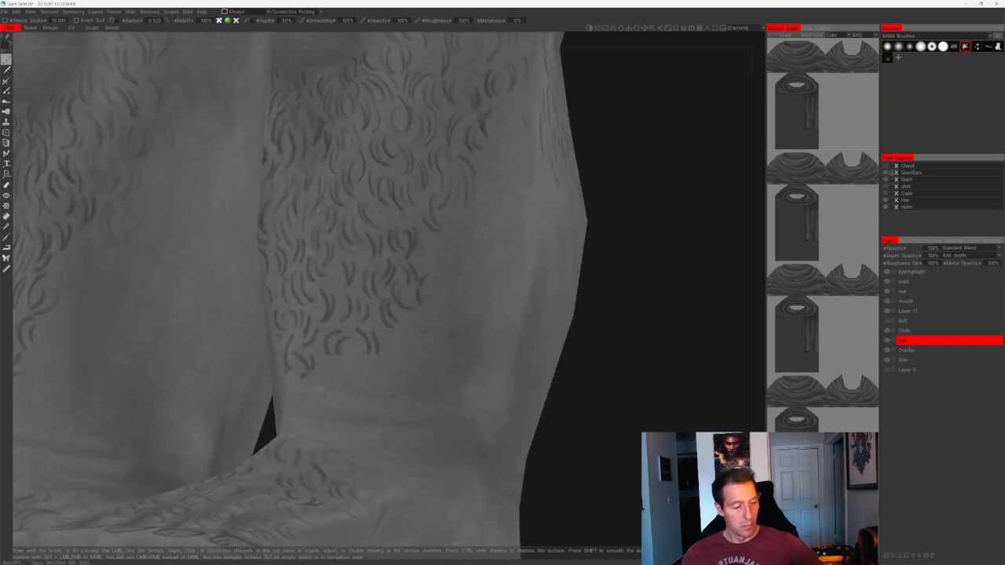
- Paint curved hairs along the outer edge of the shin patch, working up from the lower shin toward the calf
left_click_drag(424, 242, 426, 263)
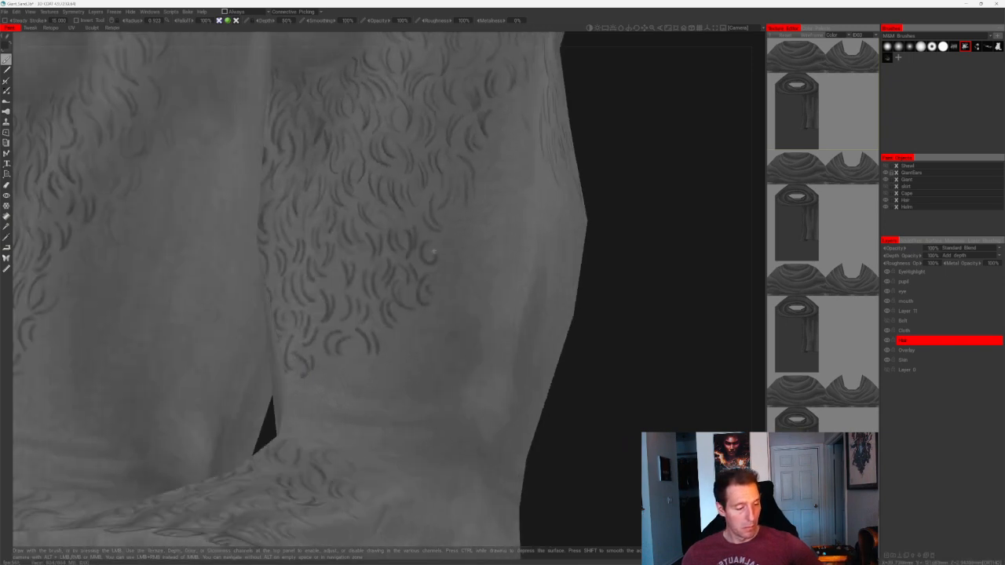
left_click_drag(445, 214, 451, 235)
mouse_move(498, 238)
left_mouse_down("alt")
mouse_move(567, 233)
mouse_move(486, 269)
left_mouse_up("alt")
left_click_drag(460, 232, 456, 251)
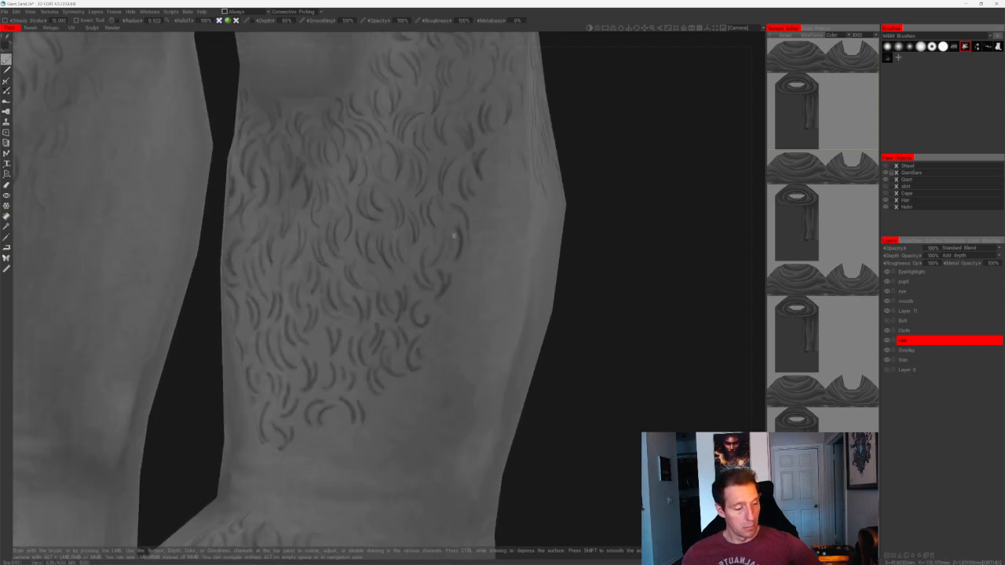
middle_click_drag(525, 205, 477, 263, "alt")
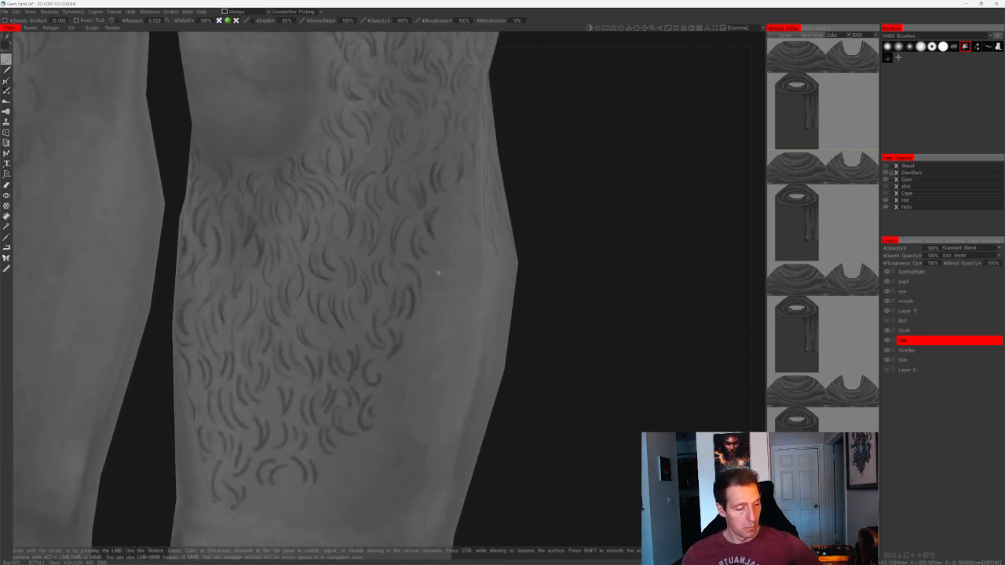
left_click_drag(431, 247, 432, 269)
- Add curved hairs beyond the inner edge of the patch at mid-shin and undo the last stroke there
mouse_move(539, 240)
left_mouse_down("alt")
mouse_move(552, 260)
mouse_move(594, 220)
mouse_move(577, 196)
mouse_move(612, 202)
mouse_move(588, 234)
left_mouse_up("alt")
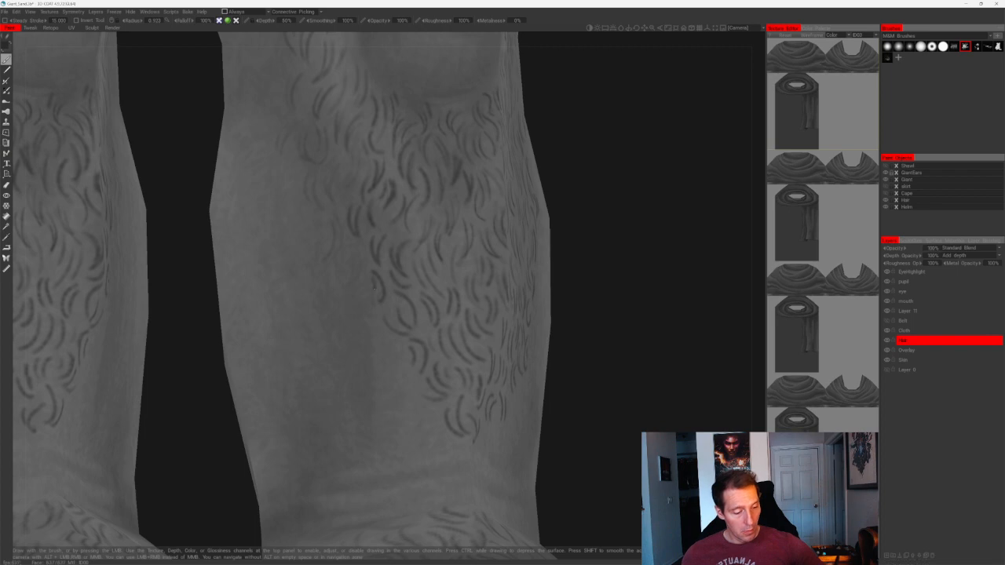
left_click_drag(356, 248, 353, 281)
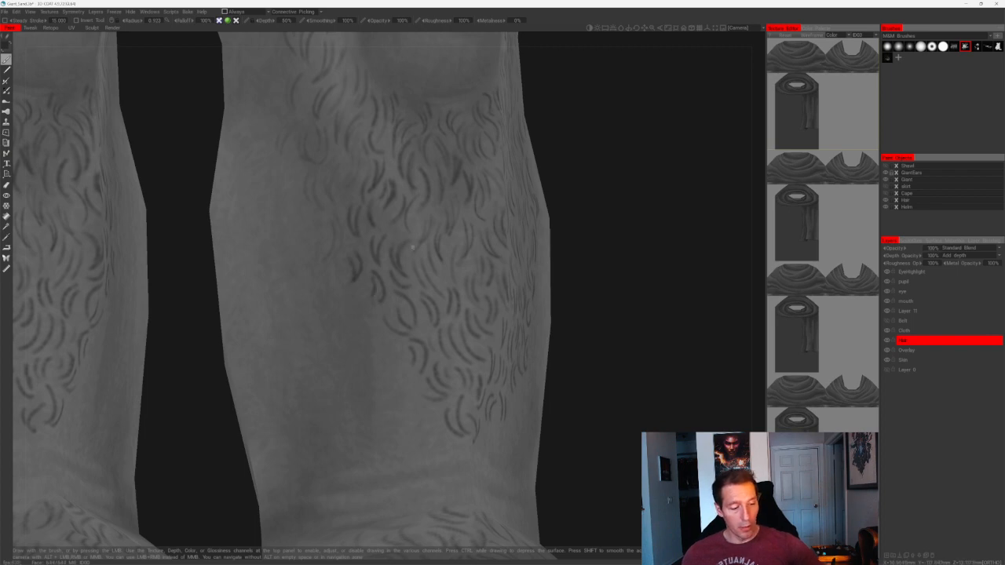
mouse_move(572, 226)
left_mouse_down()
mouse_move(612, 194)
mouse_move(603, 230)
left_mouse_up()
mouse_move(342, 296)
left_mouse_down()
mouse_move(356, 316)
mouse_move(339, 314)
left_mouse_up()
key("ctrl+z")
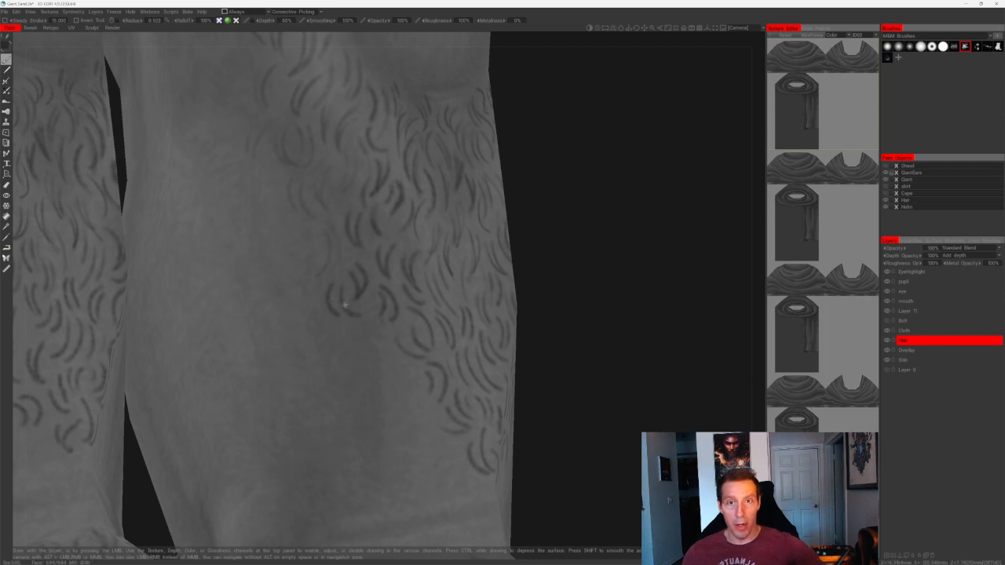
- Fill the lower inner edge of the shin patch with curved hairs and thicken its bottom tip
left_click_drag(655, 235, 574, 209)
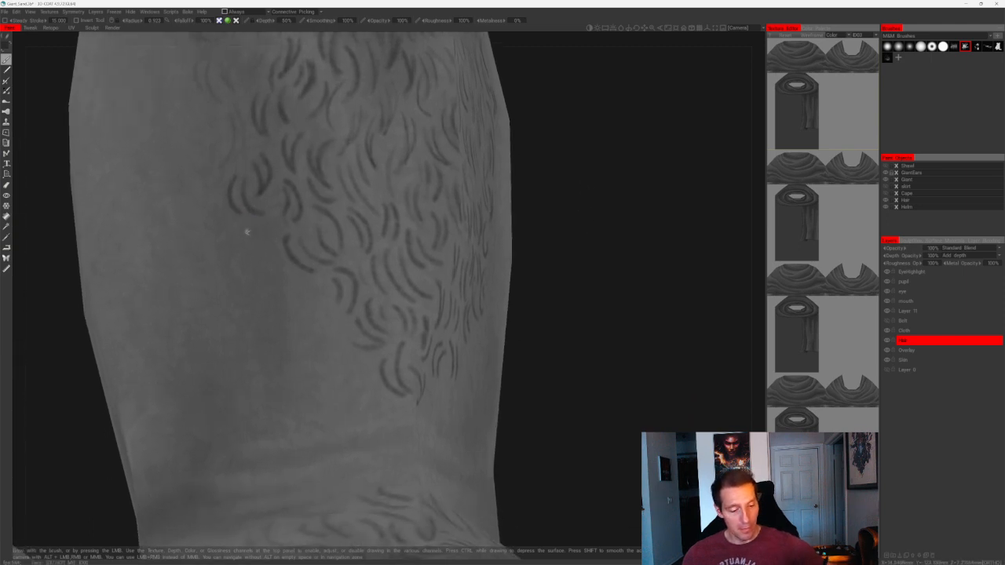
mouse_move(240, 235)
left_mouse_down()
mouse_move(293, 282)
mouse_move(320, 286)
mouse_move(316, 298)
left_mouse_up()
right_click_drag(550, 239, 548, 262)
mouse_move(547, 262)
left_mouse_down()
mouse_move(514, 264)
mouse_move(554, 271)
mouse_move(540, 242)
mouse_move(534, 264)
mouse_move(531, 255)
left_mouse_up()
mouse_move(387, 285)
left_mouse_down()
mouse_move(396, 297)
mouse_move(382, 325)
mouse_move(404, 320)
left_mouse_up()
- Fill out the lower outer corner of the shin patch with short paired curved strokes
left_click_drag(457, 259, 428, 314, "alt")
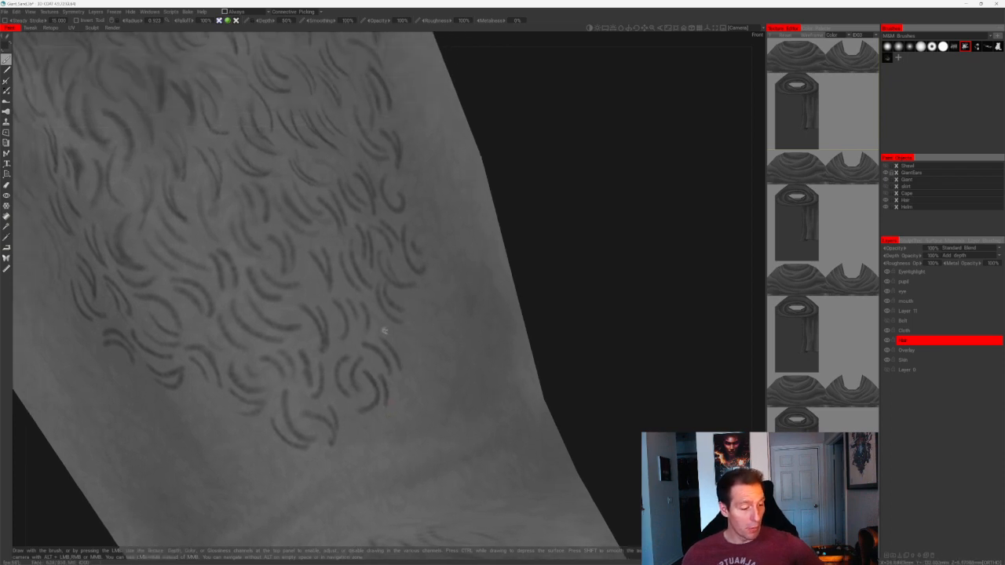
left_click_drag(414, 351, 520, 254, "alt")
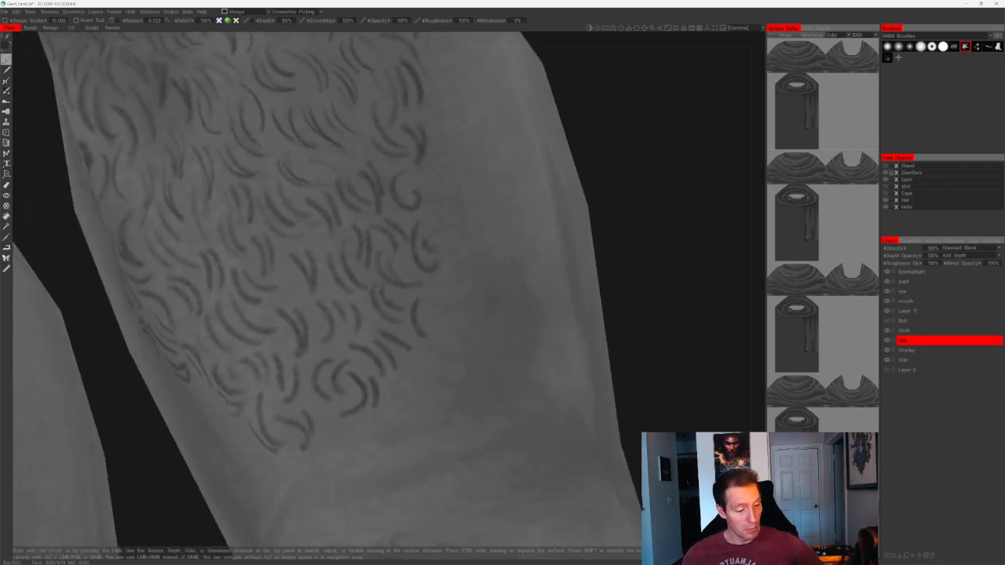
mouse_move(473, 302)
left_mouse_down("alt")
mouse_move(445, 308)
mouse_move(419, 358)
mouse_move(429, 358)
left_mouse_up("alt")
mouse_move(426, 262)
left_mouse_down()
mouse_move(432, 298)
mouse_move(444, 295)
left_mouse_up()
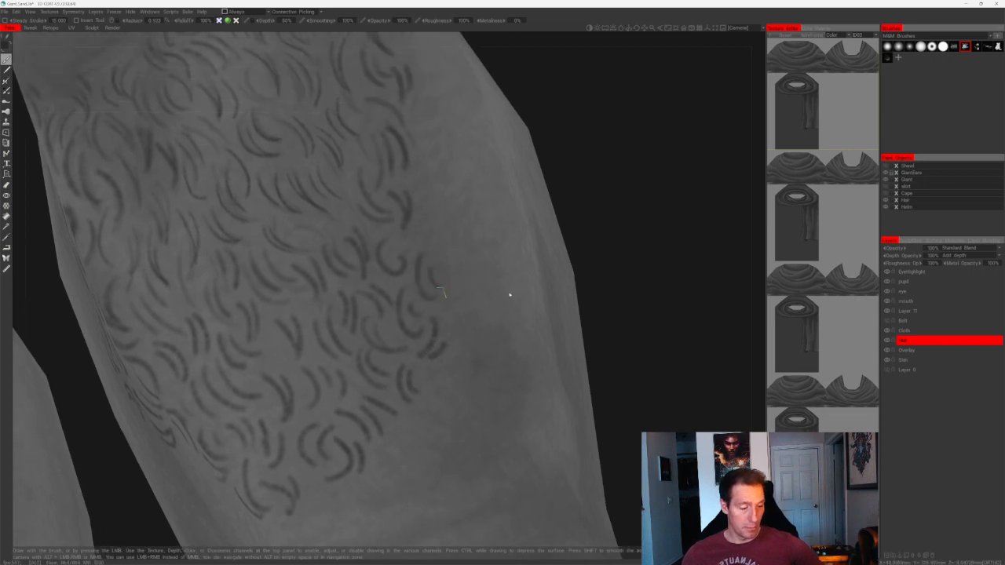
right_click_drag(509, 294, 541, 233, "alt")
mouse_move(540, 234)
left_mouse_down("alt")
mouse_move(582, 270)
mouse_move(539, 275)
left_mouse_up("alt")
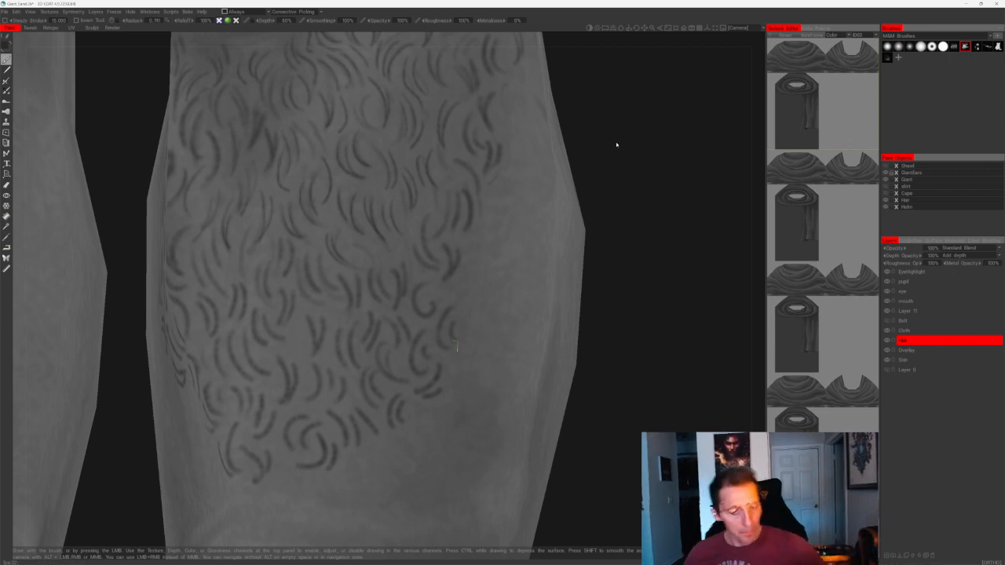
- Layer darker accent hairs through the center of the shin patch
left_click_drag(617, 146, 601, 153)
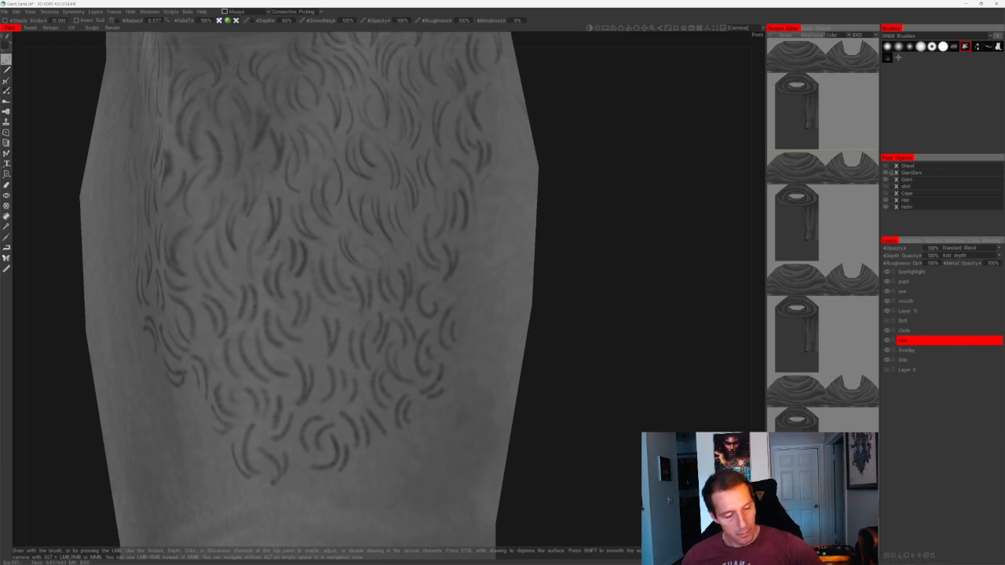
mouse_move(353, 238)
left_mouse_down()
mouse_move(376, 265)
mouse_move(382, 252)
left_mouse_up()
mouse_move(471, 259)
left_mouse_down("alt")
mouse_move(506, 224)
mouse_move(536, 214)
mouse_move(518, 224)
left_mouse_up("alt")
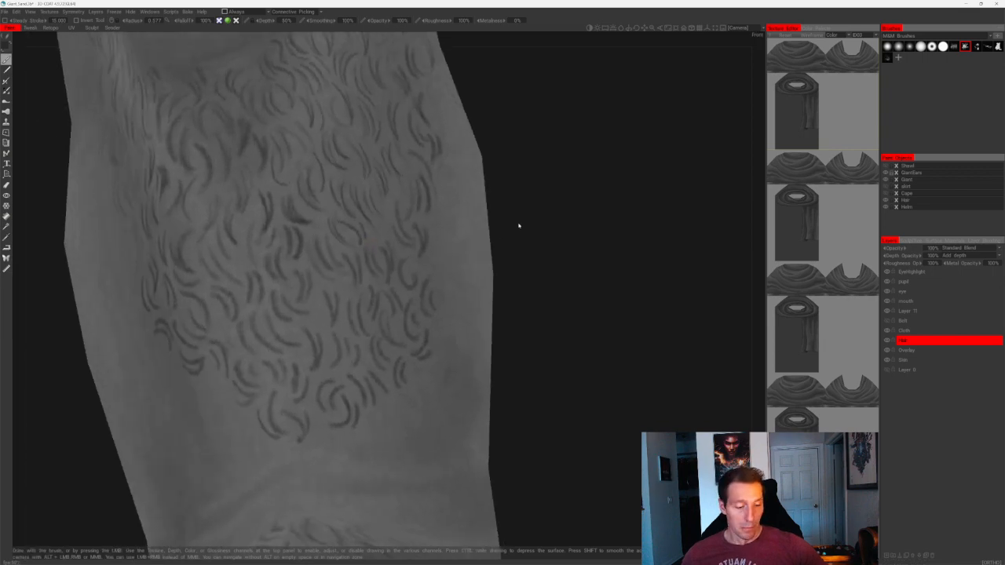
left_click_drag(316, 287, 320, 319)
- Check the hair on both lower legs, and add short hairs to the lower inner edge of the shin patch
right_click_drag(558, 287, 506, 242, "alt")
left_click_drag(507, 242, 496, 239, "shift")
mouse_move(496, 239)
right_mouse_down("alt")
mouse_move(451, 213)
mouse_move(482, 246)
right_mouse_up("alt")
middle_click_drag(482, 247, 514, 248, "alt")
right_click_drag(513, 248, 487, 258, "alt")
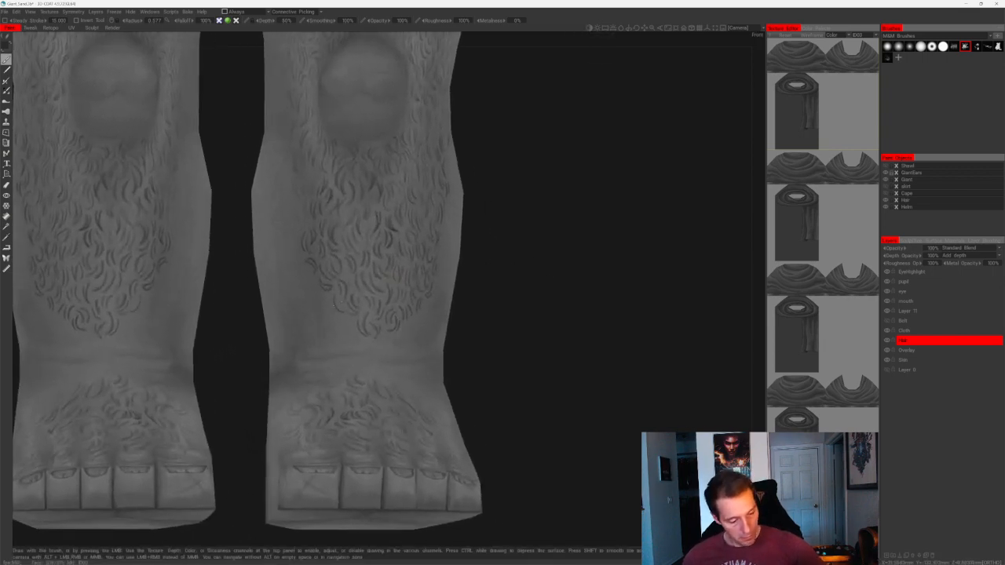
middle_click_drag(486, 258, 494, 264, "alt")
right_click_drag(495, 264, 527, 296, "alt")
left_click_drag(314, 307, 328, 327)
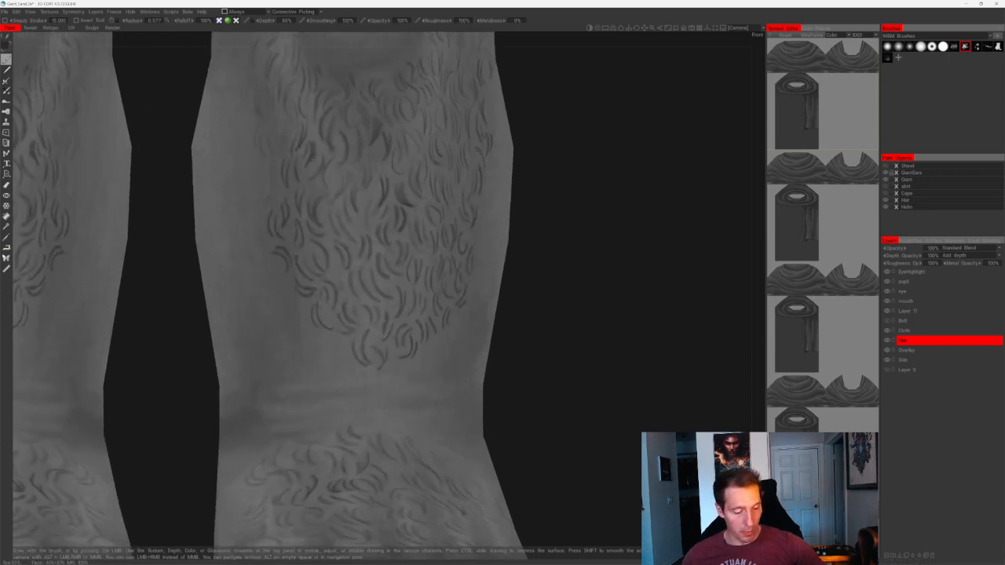
left_click_drag(320, 300, 325, 314)
- Trail thin curled hairs below the tip of the shin patch and undo the last stroke
middle_click_drag(472, 334, 510, 284, "alt")
right_click_drag(510, 284, 530, 275, "alt")
left_click_drag(380, 291, 388, 314)
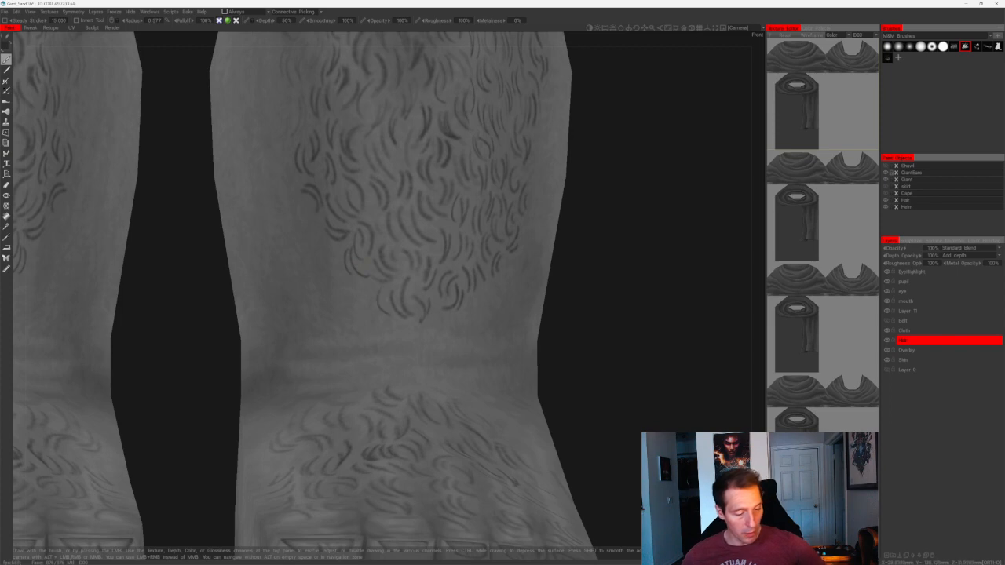
left_click_drag(362, 281, 371, 328)
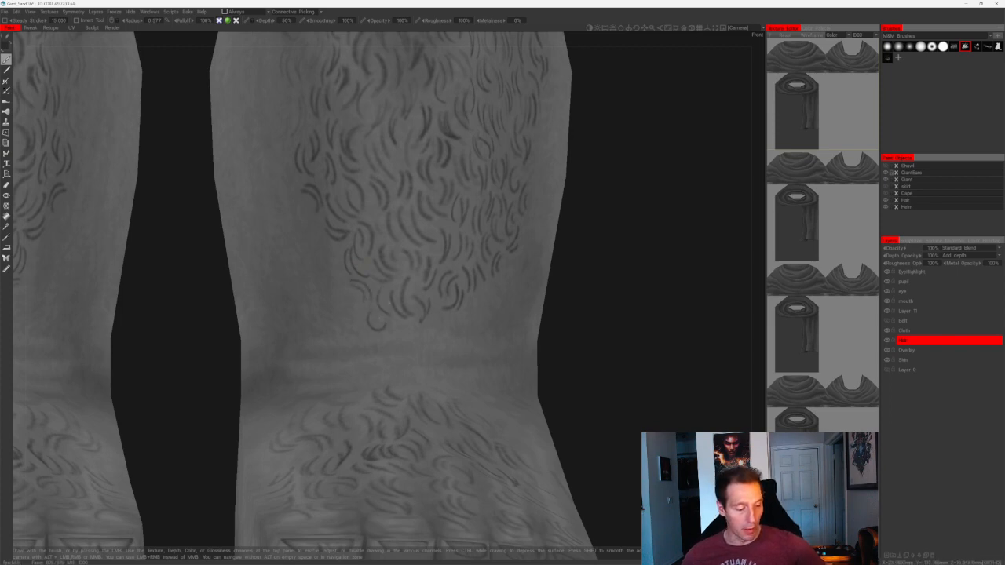
left_click_drag(348, 294, 350, 317)
key("ctrl+z")
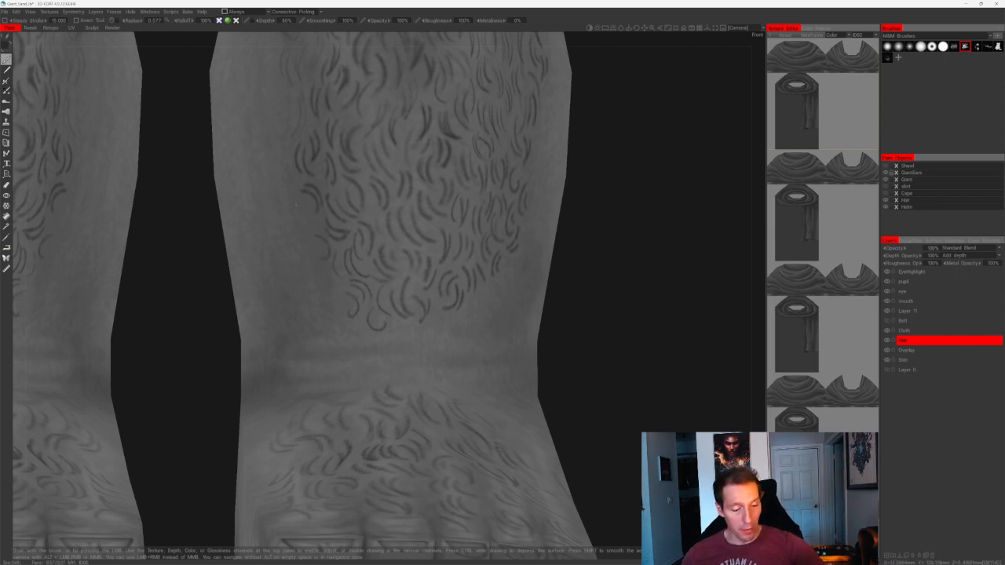
- Add light curved hairs along the inner border of the patch, from the lower shin up to mid-shin
left_click_drag(612, 260, 639, 228)
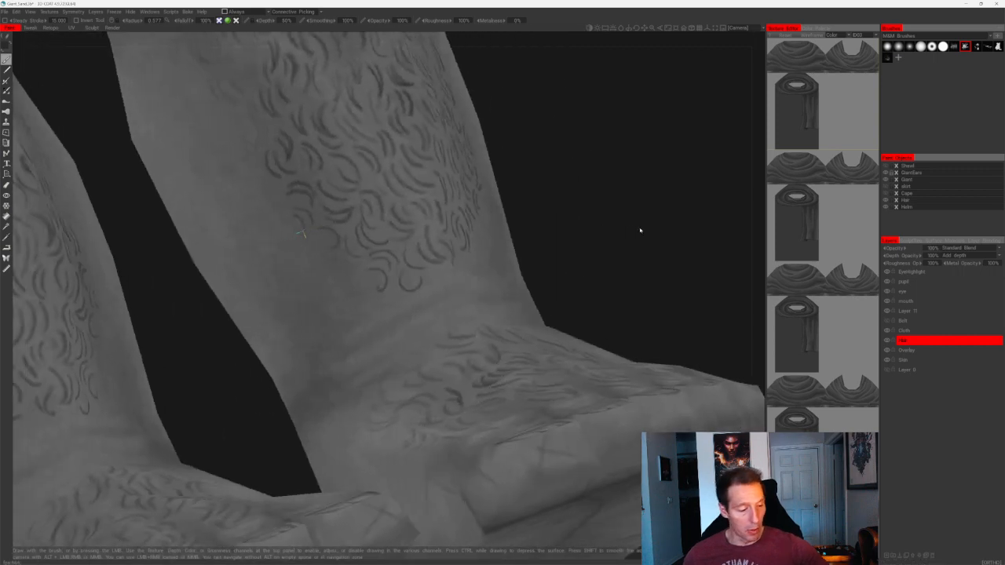
right_click_drag(639, 228, 617, 301)
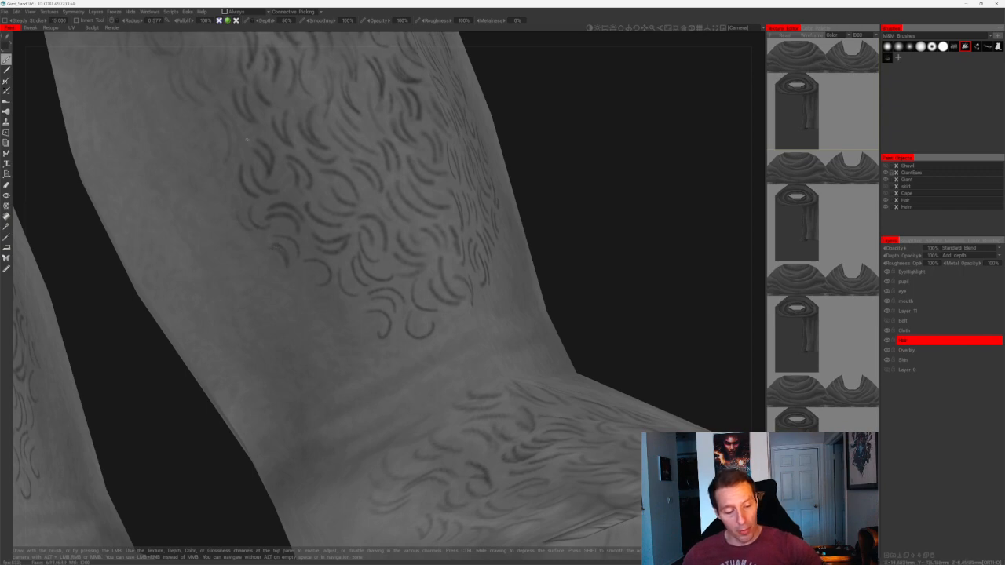
left_click_drag(230, 172, 239, 202)
middle_click_drag(240, 187, 271, 252, "alt")
right_click_drag(272, 252, 246, 167, "alt")
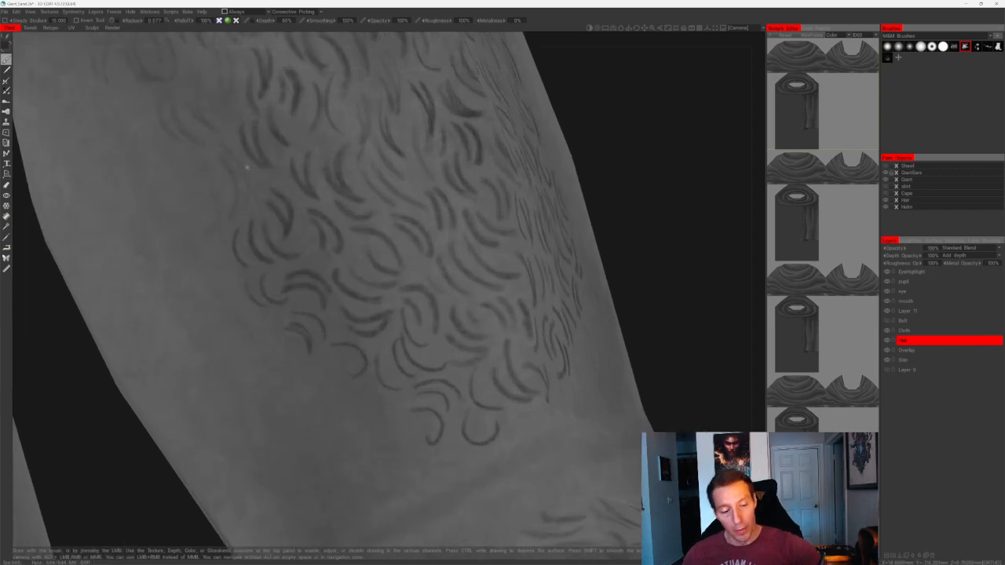
mouse_move(257, 167)
left_mouse_down()
mouse_move(249, 202)
mouse_move(231, 176)
mouse_move(242, 202)
mouse_move(220, 179)
mouse_move(235, 204)
left_mouse_up()
- Continue the inner border upward with more curved hairs toward the side of the knee
middle_click_drag(233, 195, 293, 359, "alt")
left_click_drag(259, 245, 269, 287)
left_click_drag(249, 263, 254, 276)
mouse_move(262, 220)
left_mouse_down()
mouse_move(272, 235)
mouse_move(266, 261)
mouse_move(291, 245)
left_mouse_up()
- Erase parts of the looped hair on the inner upper shin with a smaller Eraser
right_click_drag(394, 286, 448, 243, "alt")
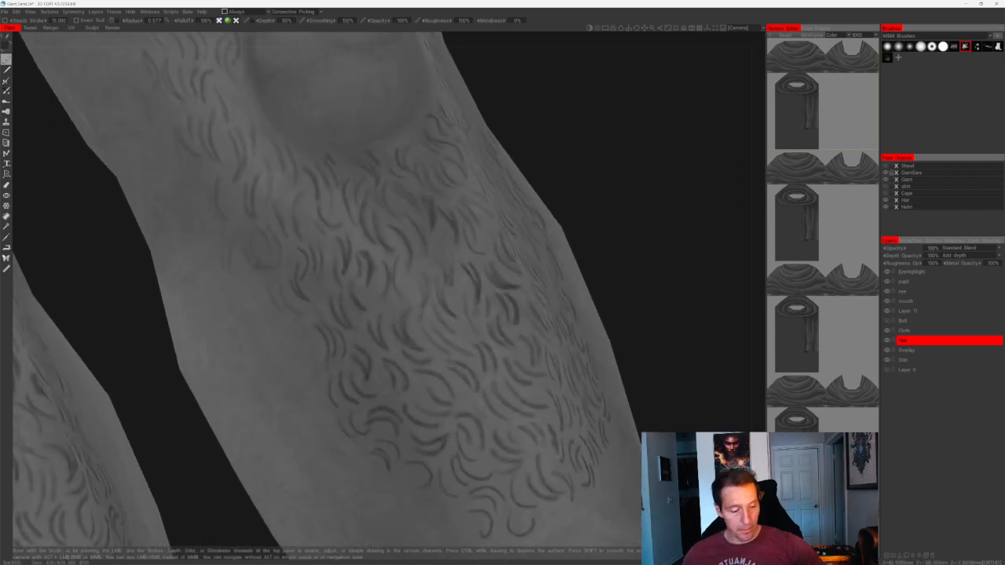
key("e")
key("bracketleft")
key("bracketleft")
key("bracketleft")
key("bracketleft")
key("bracketleft")
key("bracketleft")
key("bracketleft")
key("bracketleft")
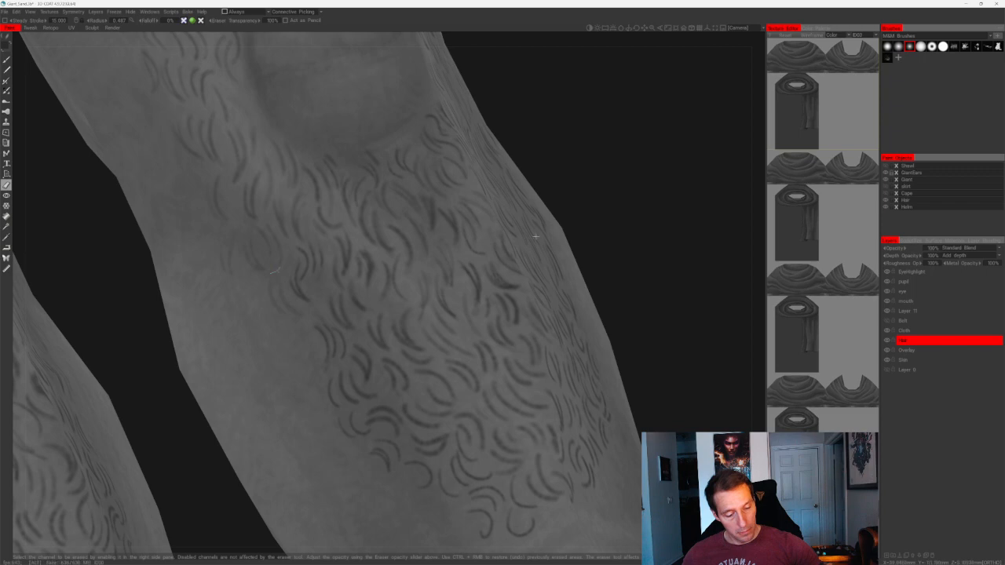
- Fade the dark cluster of hairs directly beneath the kneecap with a large, soft Eraser
right_click_drag(536, 233, 489, 156, "alt")
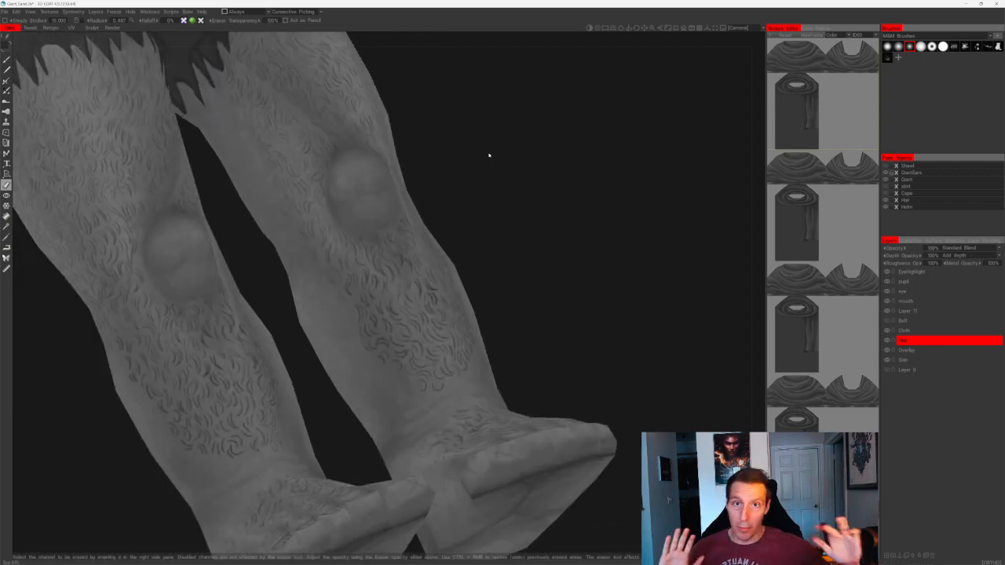
left_click_drag(532, 139, 494, 222, "alt")
right_click_drag(494, 222, 576, 226, "alt")
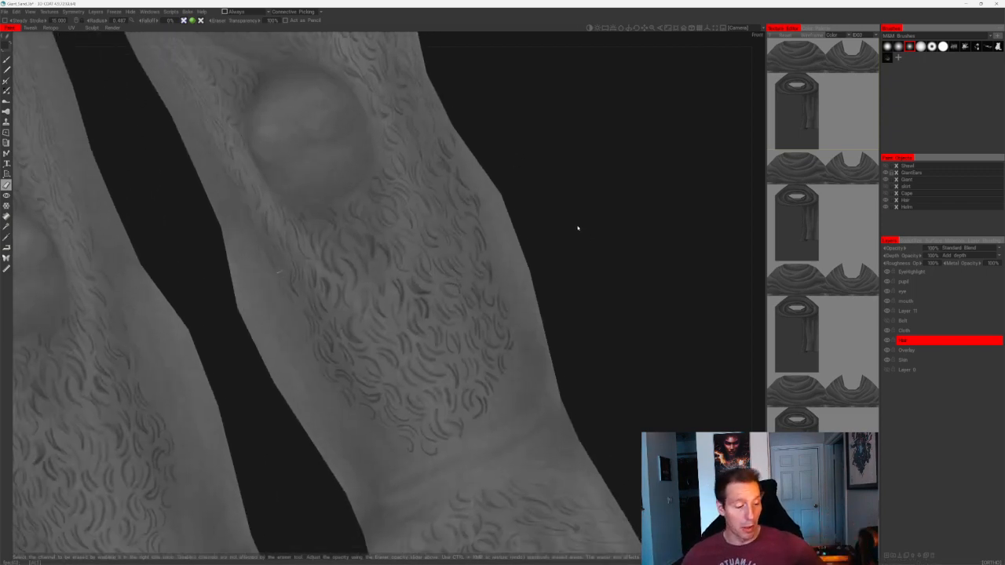
middle_click_drag(577, 227, 550, 210, "alt")
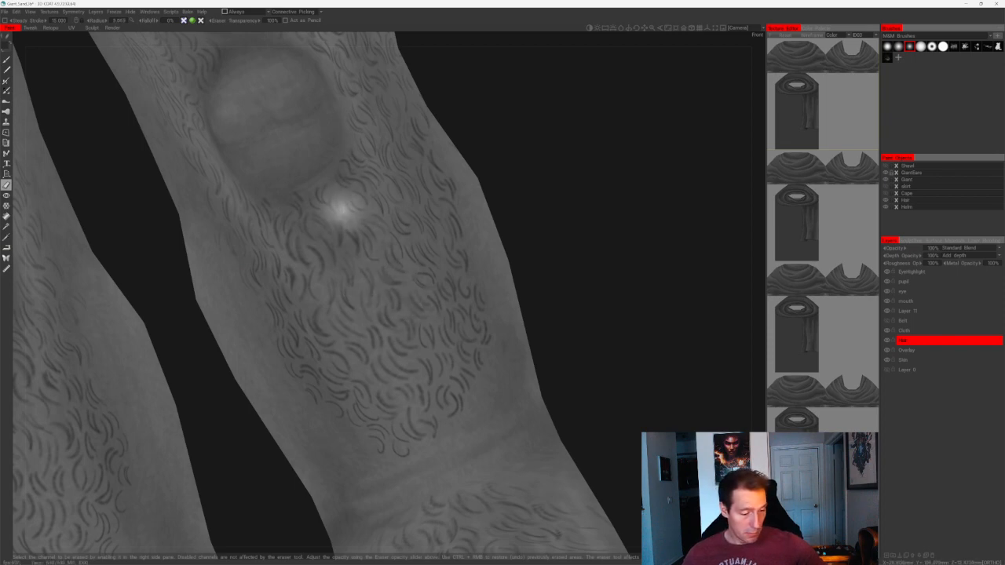
middle_click_drag(532, 175, 518, 157, "alt")
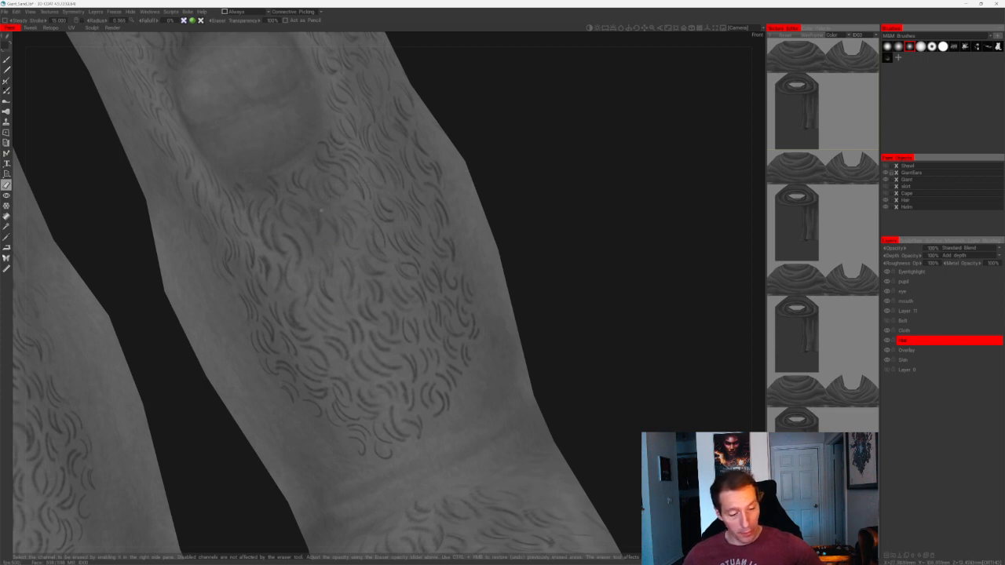
right_click_drag(418, 171, 485, 181, "alt")
- Return to the hair brush and paint fresh dark curved hairs over the faded area beneath the kneecap
key("b")
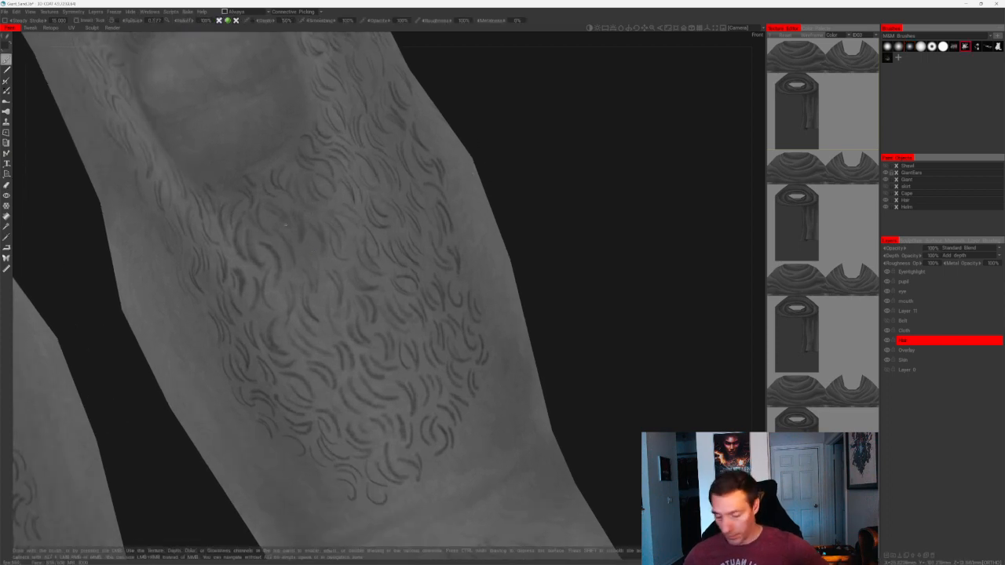
mouse_move(303, 231)
left_mouse_down()
mouse_move(299, 245)
mouse_move(320, 257)
mouse_move(284, 279)
mouse_move(285, 238)
left_mouse_up()
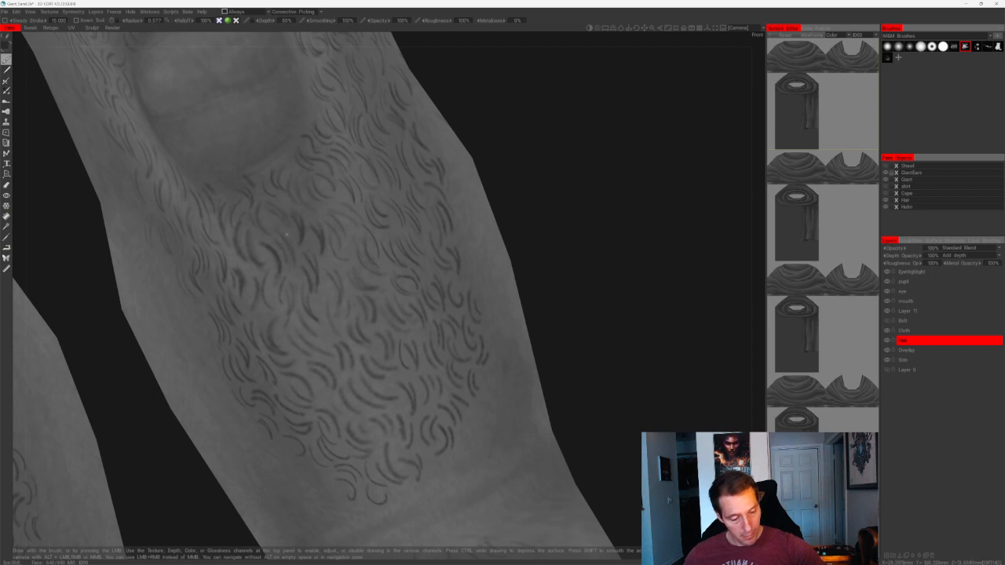
right_click_drag(487, 242, 491, 206, "alt")
mouse_move(491, 206)
left_mouse_down("alt")
mouse_move(500, 202)
mouse_move(469, 190)
mouse_move(491, 214)
left_mouse_up("alt")
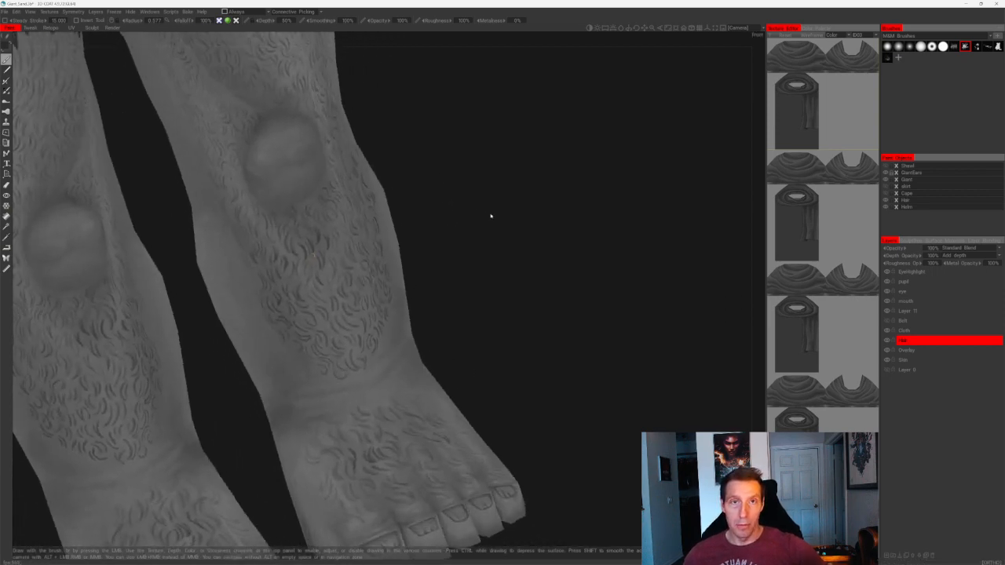
- Add loose curled hairs at the lower inner tip of the shin patch above the ankle
right_click_drag(491, 215, 482, 215, "alt")
mouse_move(482, 215)
left_mouse_down("alt")
mouse_move(498, 202)
mouse_move(492, 168)
mouse_move(509, 175)
left_mouse_up("alt")
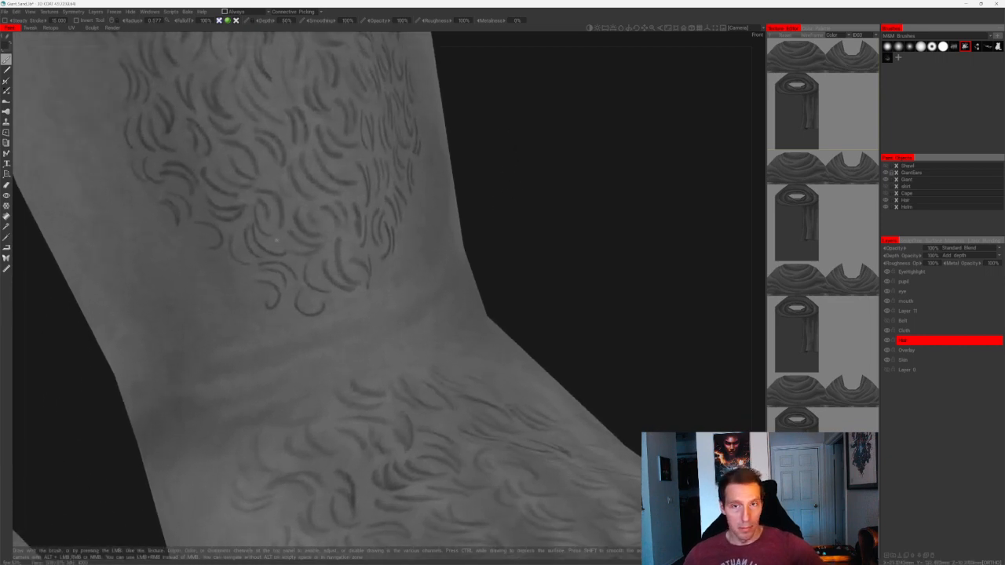
left_click_drag(257, 291, 248, 310)
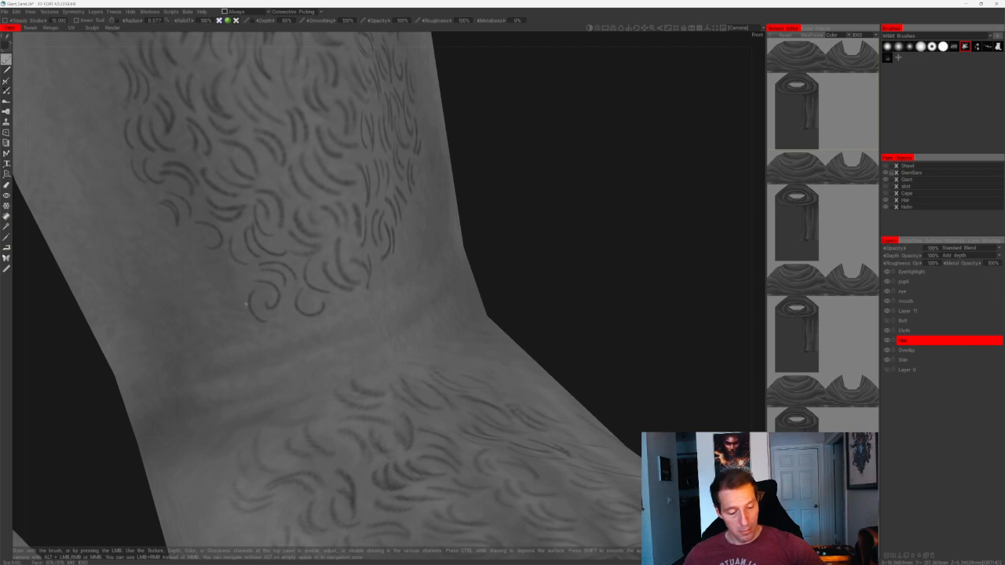
mouse_move(235, 266)
left_mouse_down()
mouse_move(246, 291)
mouse_move(237, 284)
left_mouse_up()
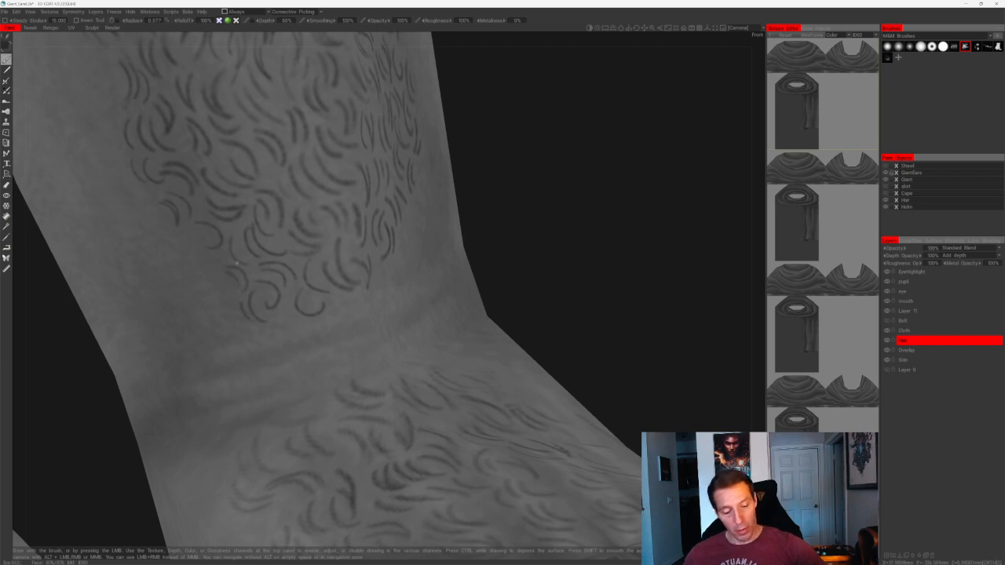
- Paint small curled hairs along the lower inner and outer edges of the shin patch above the ankle
left_click_drag(202, 246, 215, 249)
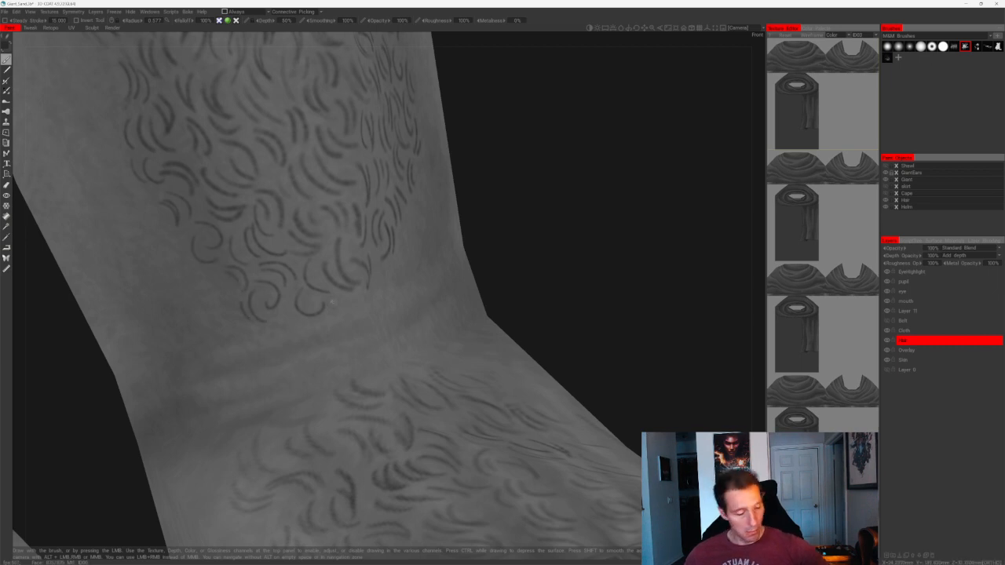
mouse_move(448, 222)
left_mouse_down("alt")
mouse_move(442, 284)
mouse_move(405, 291)
mouse_move(439, 298)
left_mouse_up("alt")
mouse_move(452, 260)
left_mouse_down()
mouse_move(444, 270)
mouse_move(454, 284)
left_mouse_up()
left_click_drag(458, 257, 453, 276)
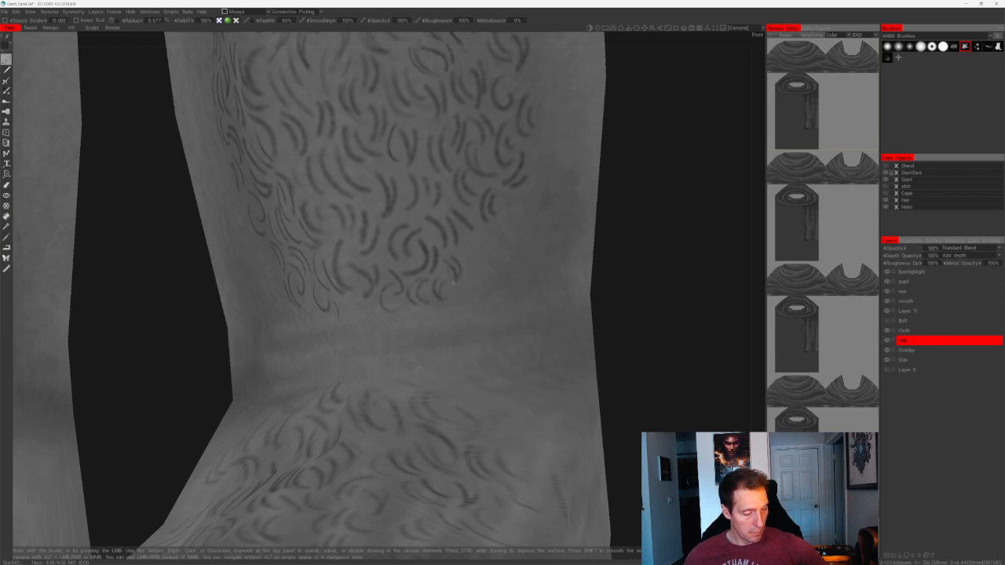
left_click_drag(467, 239, 468, 260)
middle_click_drag(521, 231, 469, 228, "alt")
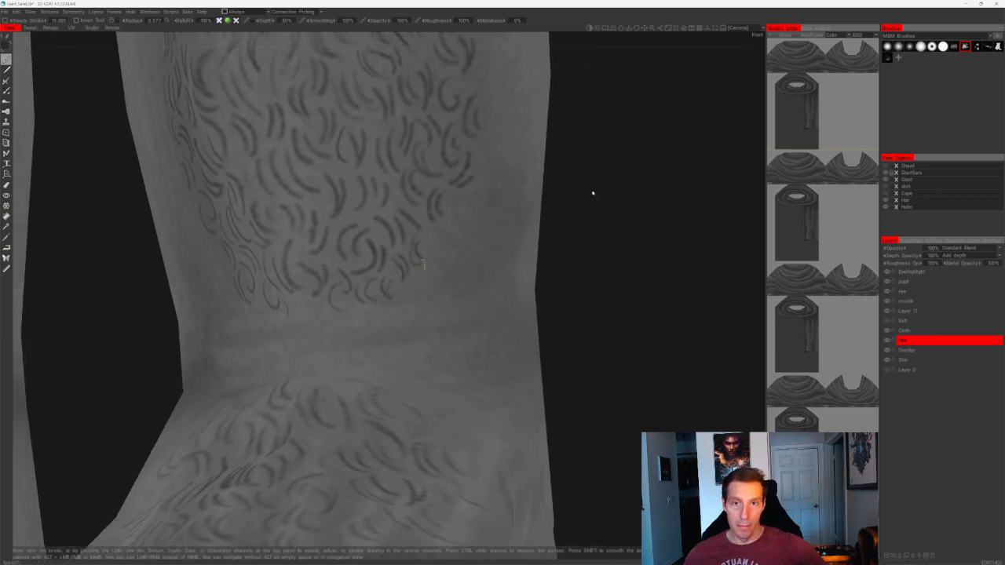
- Add clustered curved hairs stepping up the lower outer corner of the shin patch above the ankle
mouse_move(593, 193)
left_mouse_down()
mouse_move(595, 212)
mouse_move(585, 194)
left_mouse_up()
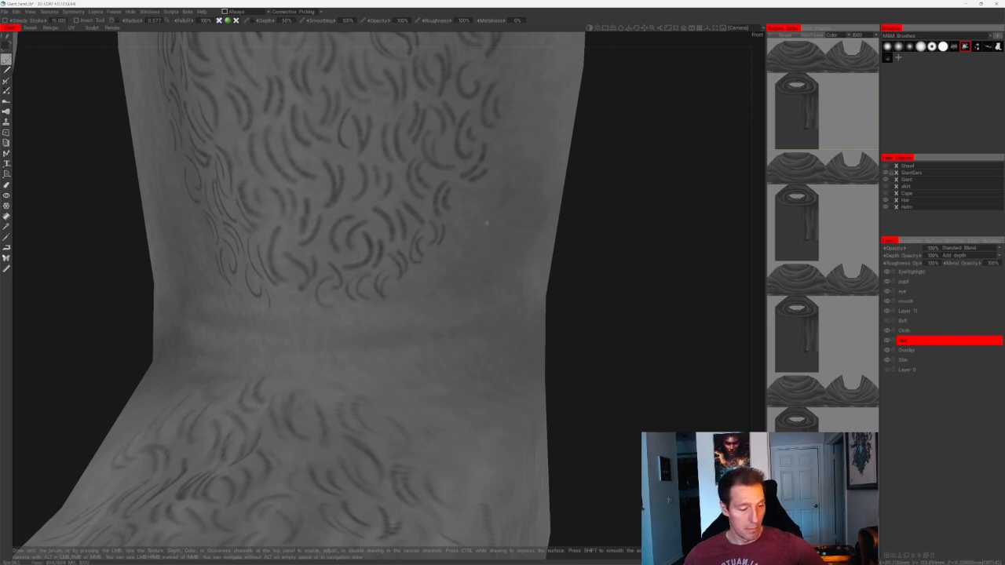
left_click_drag(591, 206, 544, 234)
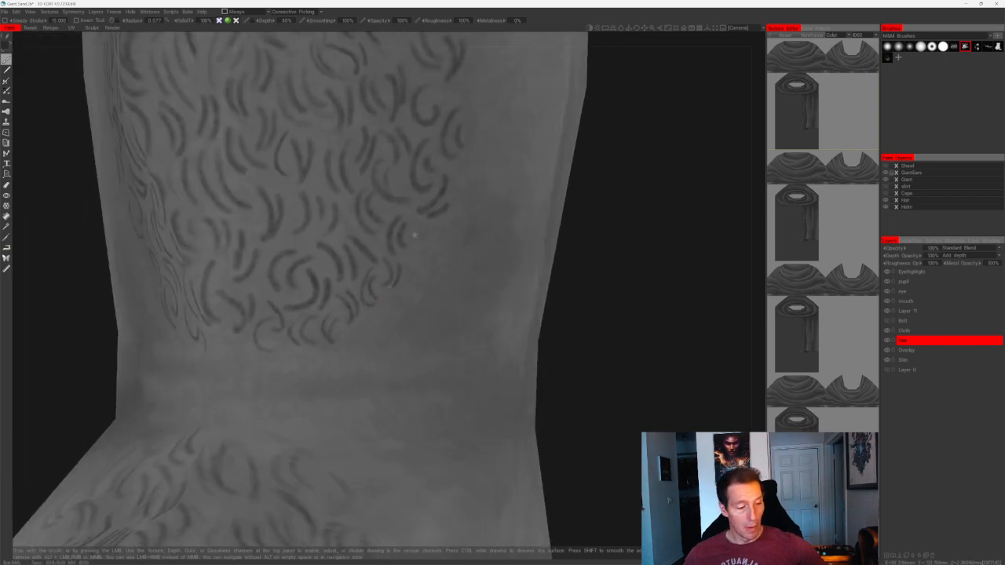
scroll(420, 247, "up", 3)
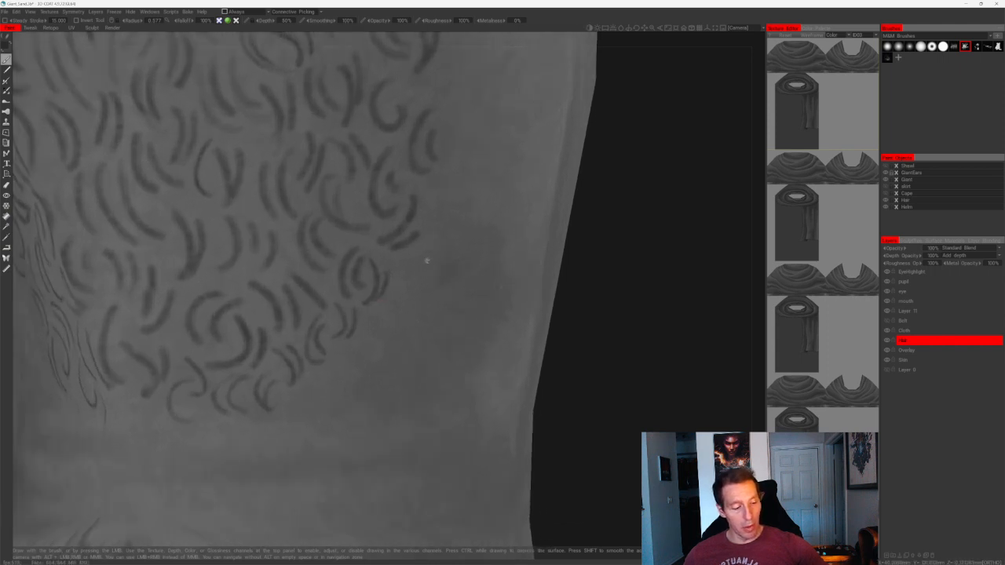
mouse_move(430, 249)
left_mouse_down()
mouse_move(403, 293)
mouse_move(417, 290)
left_mouse_up()
middle_click_drag(593, 203, 562, 294)
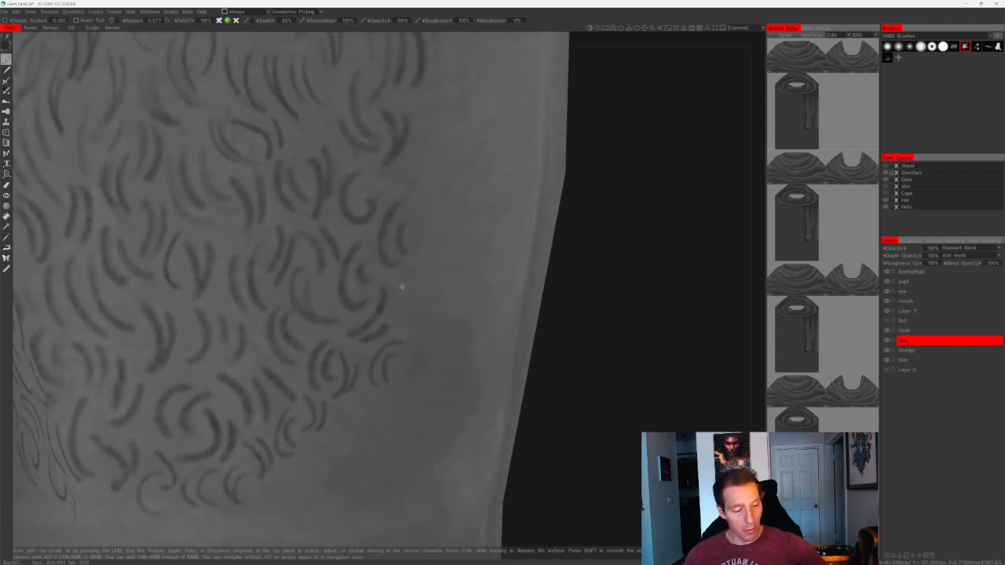
- Continue short curved hairs up the outer edge of the shin patch to mid-shin
left_click_drag(390, 277, 410, 309)
middle_click_drag(445, 188, 416, 277, "alt")
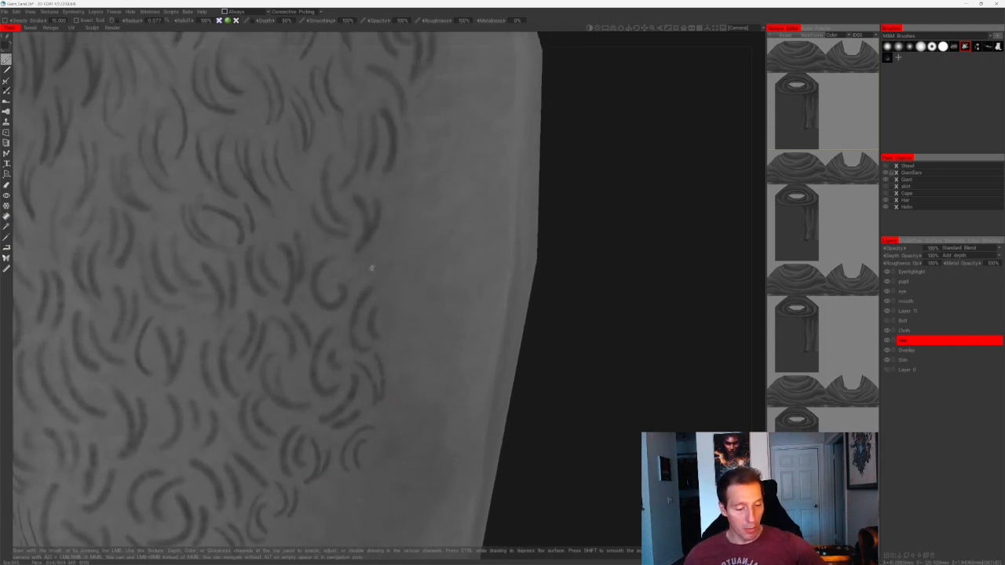
mouse_move(365, 264)
left_mouse_down()
mouse_move(389, 305)
mouse_move(395, 290)
left_mouse_up()
middle_click_drag(417, 237, 385, 309, "alt")
mouse_move(366, 275)
left_mouse_down()
mouse_move(367, 324)
mouse_move(380, 323)
left_mouse_up()
- Paint curved hairs on the outer side of the upper shin, undoing one stroke and repainting the edge
right_click_drag(457, 317, 539, 217, "alt")
left_click_drag(539, 217, 491, 267, "alt")
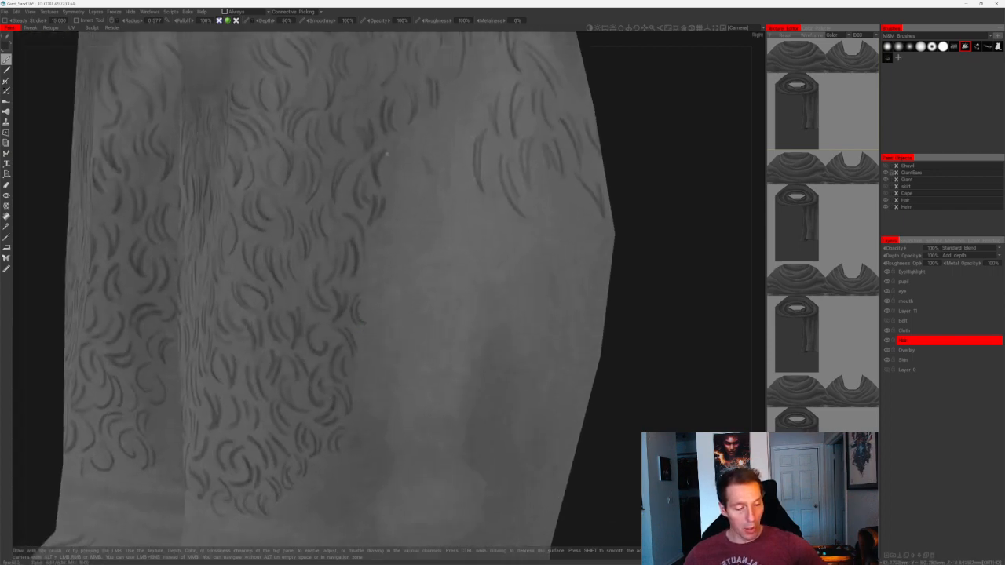
left_click_drag(399, 144, 395, 172)
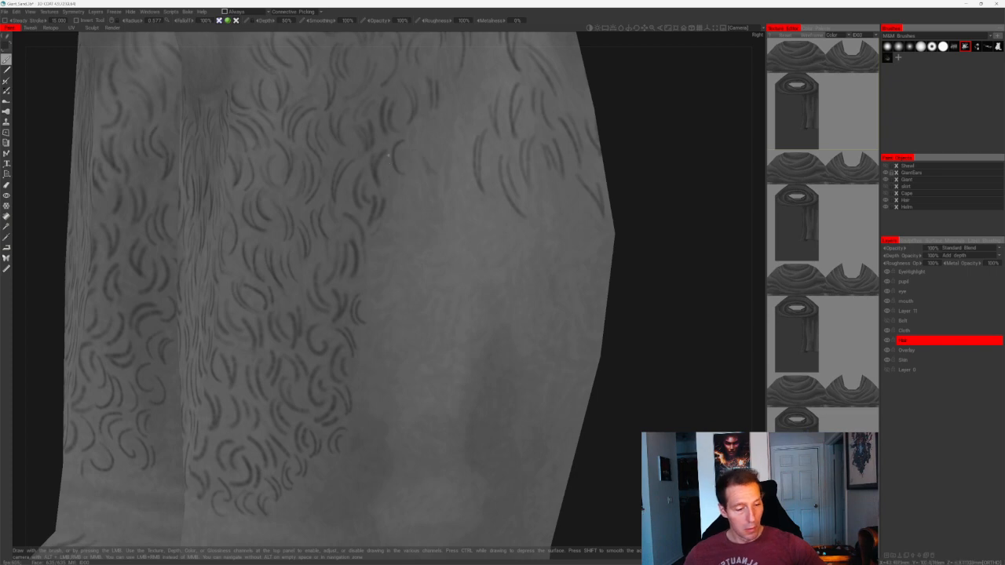
key("ctrl+z")
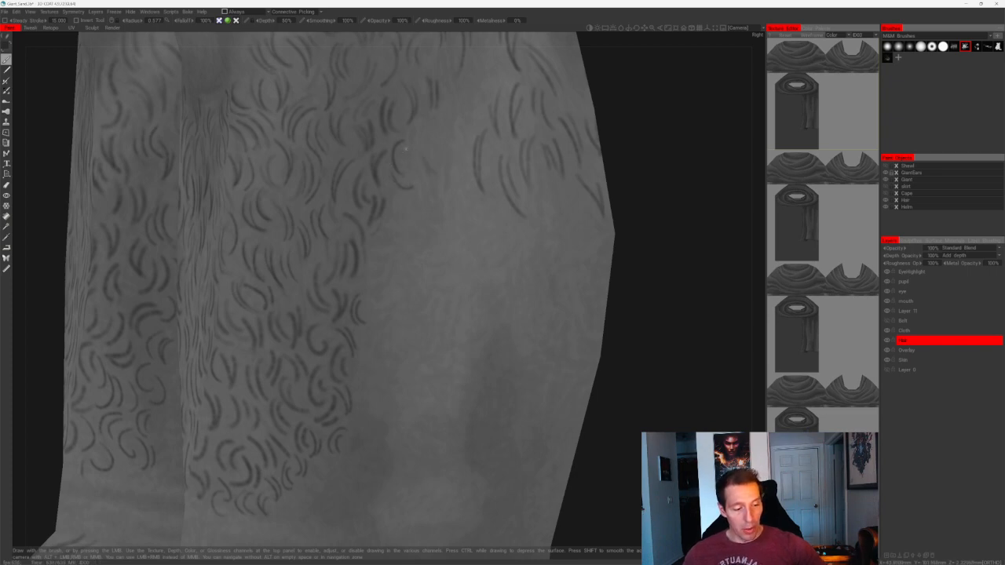
mouse_move(403, 151)
left_mouse_down()
mouse_move(414, 174)
mouse_move(413, 235)
mouse_move(403, 238)
left_mouse_up()
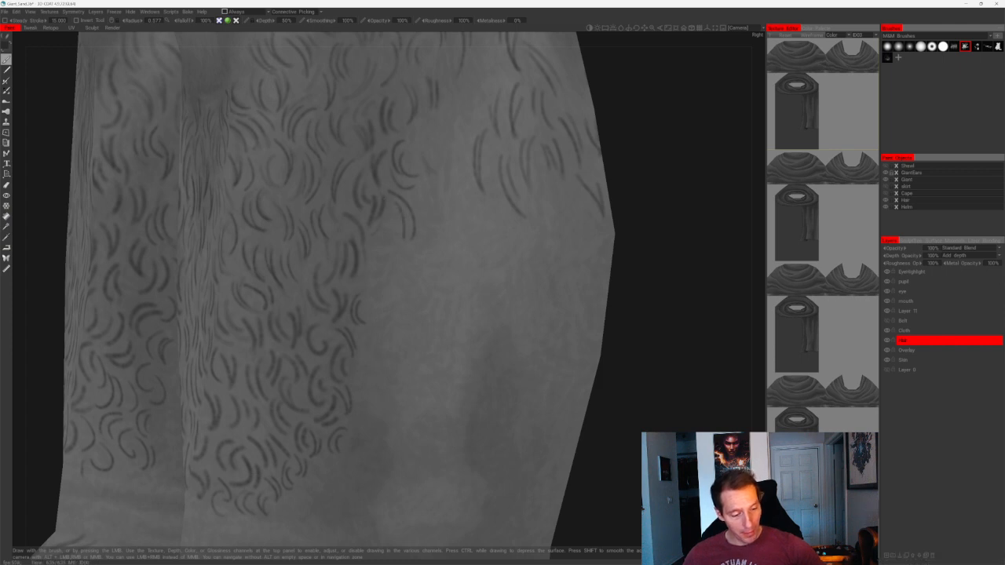
- Fill the ragged outer border of the shin patch with more curved hairs from the upper calf down to mid-shin
key("e")
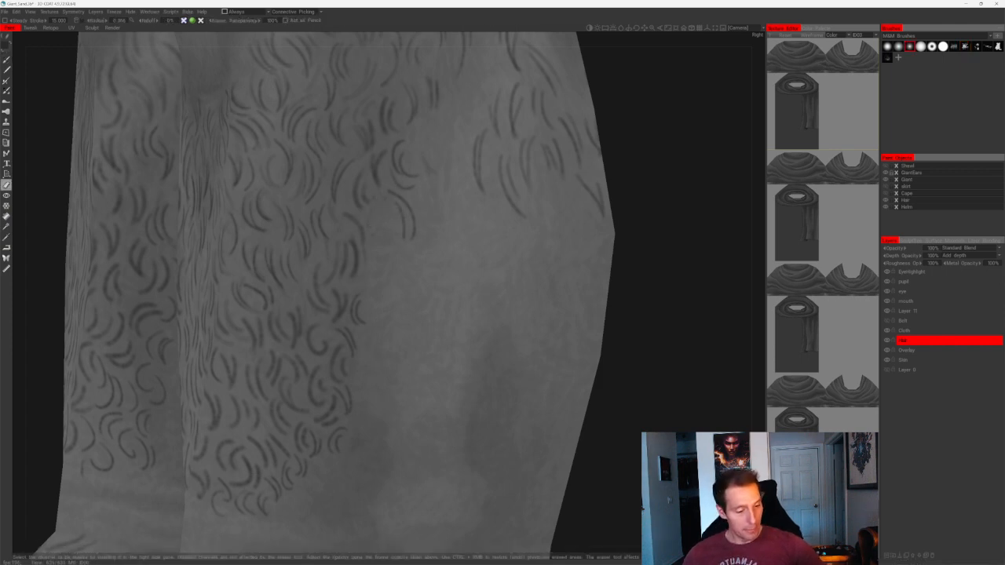
key("b")
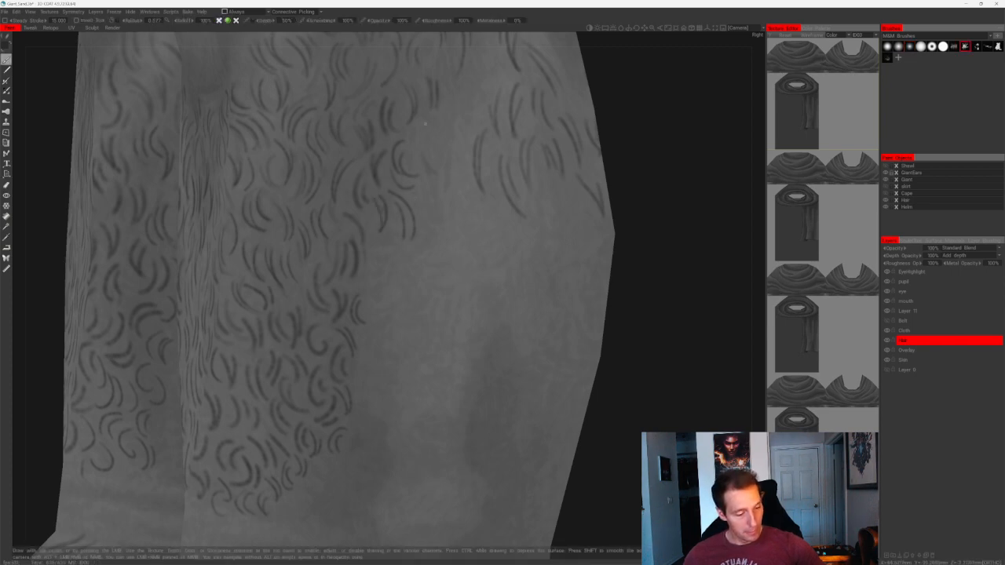
mouse_move(439, 118)
right_mouse_down()
mouse_move(400, 263)
mouse_move(370, 265)
right_mouse_up()
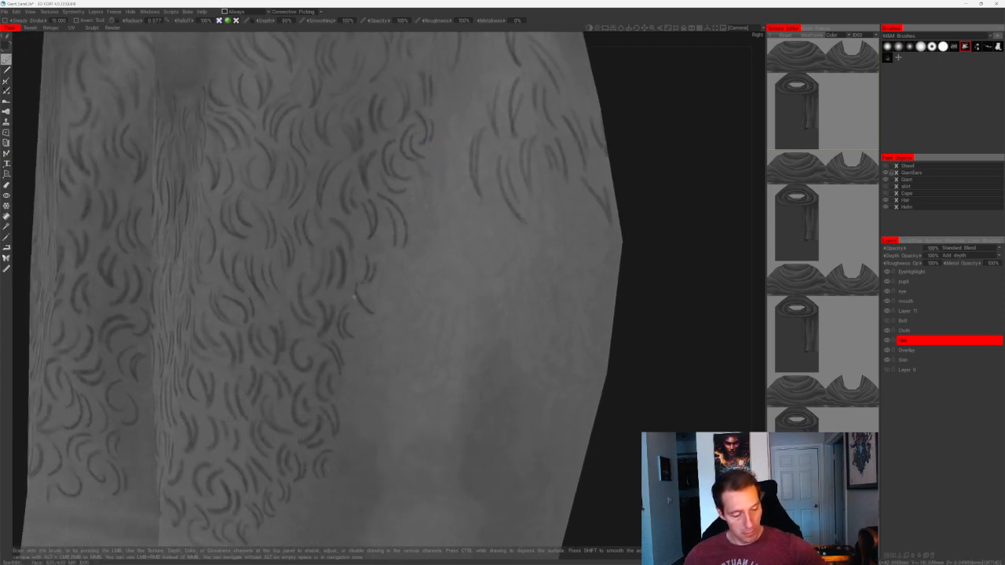
right_click_drag(372, 350, 412, 244)
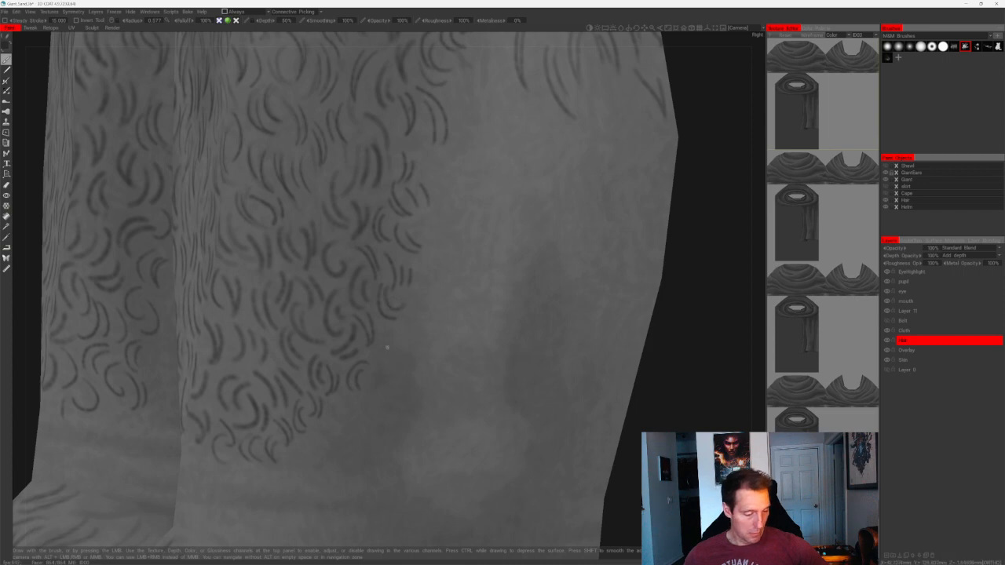
- Paint darker curved hairs into the gaps on the outer upper shin, below and beside the kneecap
right_click_drag(453, 290, 471, 267, "alt")
left_click_drag(471, 267, 556, 226, "alt")
right_click_drag(556, 226, 366, 252, "alt")
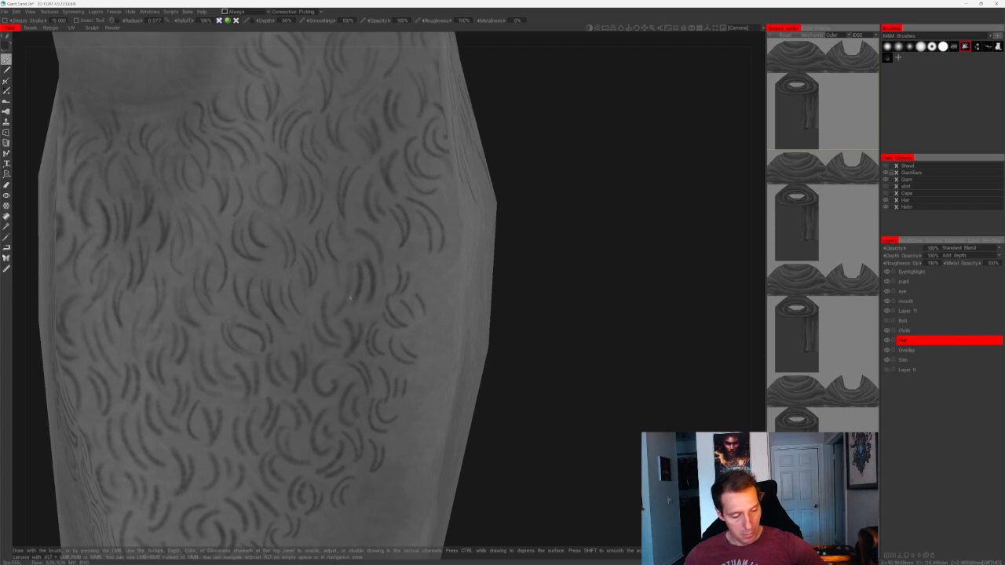
left_click_drag(335, 270, 423, 278, "alt")
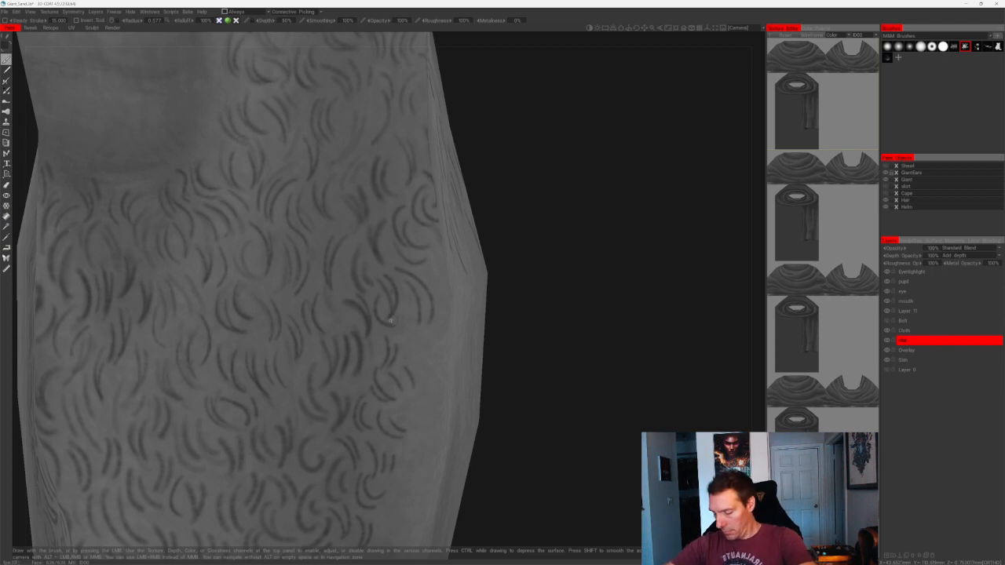
middle_click_drag(524, 188, 545, 197)
mouse_move(389, 266)
left_mouse_down()
mouse_move(389, 290)
mouse_move(368, 299)
left_mouse_up()
- Add overlapping dark hairs on the outer side of the leg just below knee level and touch up with the Eraser
middle_click_drag(372, 214, 376, 281)
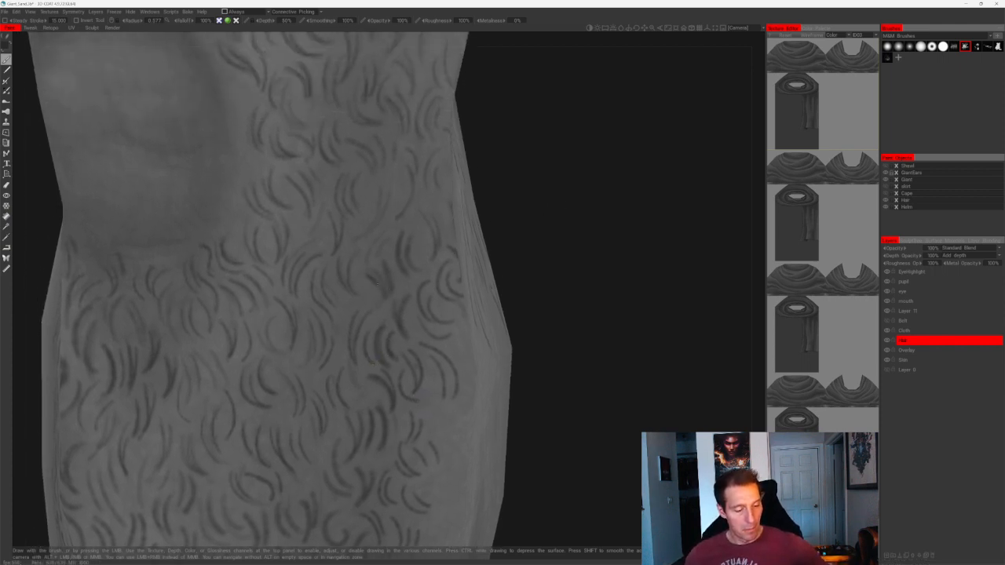
mouse_move(381, 282)
left_mouse_down()
mouse_move(377, 309)
mouse_move(378, 290)
left_mouse_up()
left_click_drag(390, 251, 404, 283)
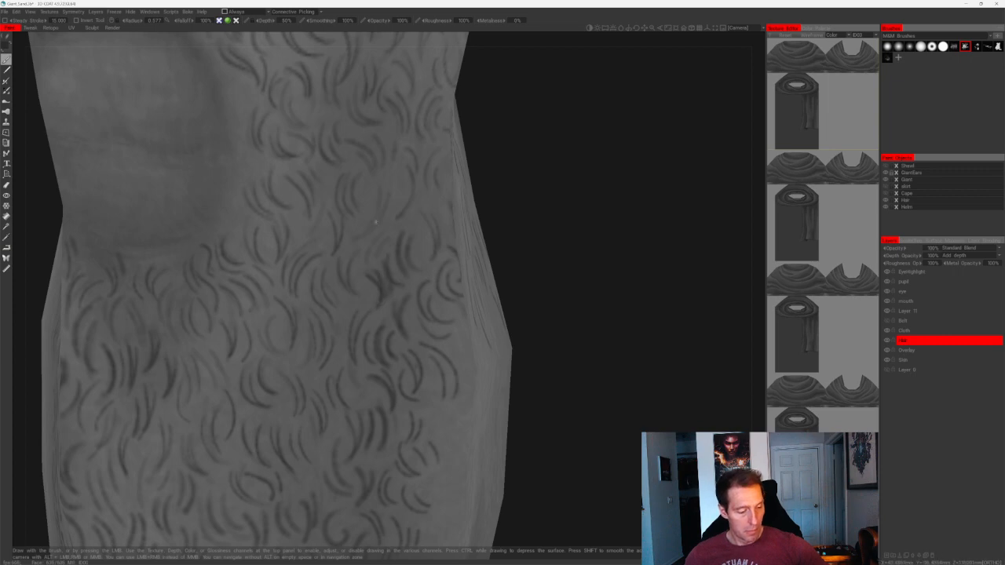
key("e")
middle_click_drag(379, 259, 370, 257)
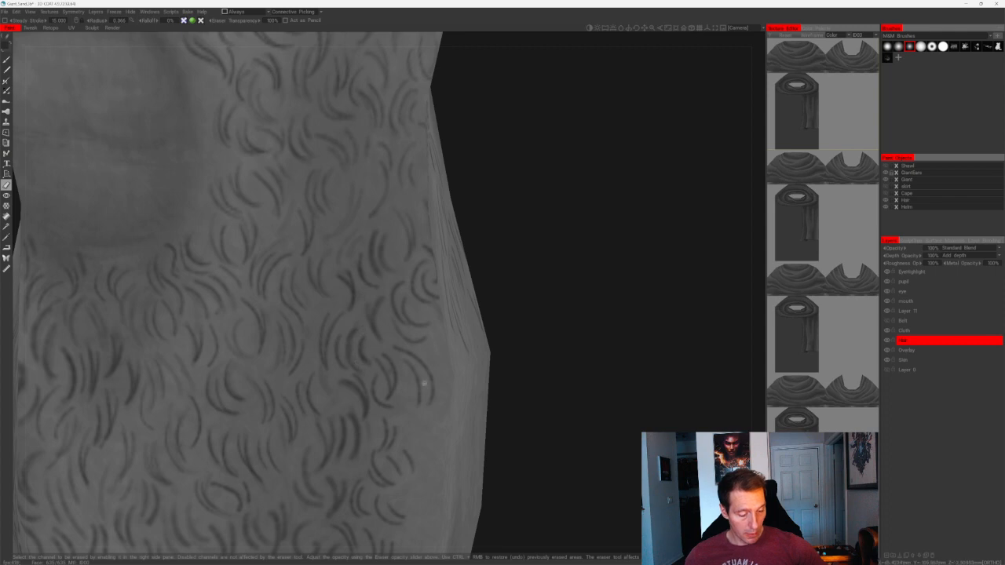
- Check the leg hair on the full figure, then paint extra dark curved hairs in the sparse area directly beneath the kneecap
right_click_drag(422, 381, 454, 227, "alt")
left_click_drag(455, 228, 411, 198, "alt+shift")
right_click_drag(412, 198, 453, 256, "alt")
middle_click_drag(453, 256, 478, 403, "alt")
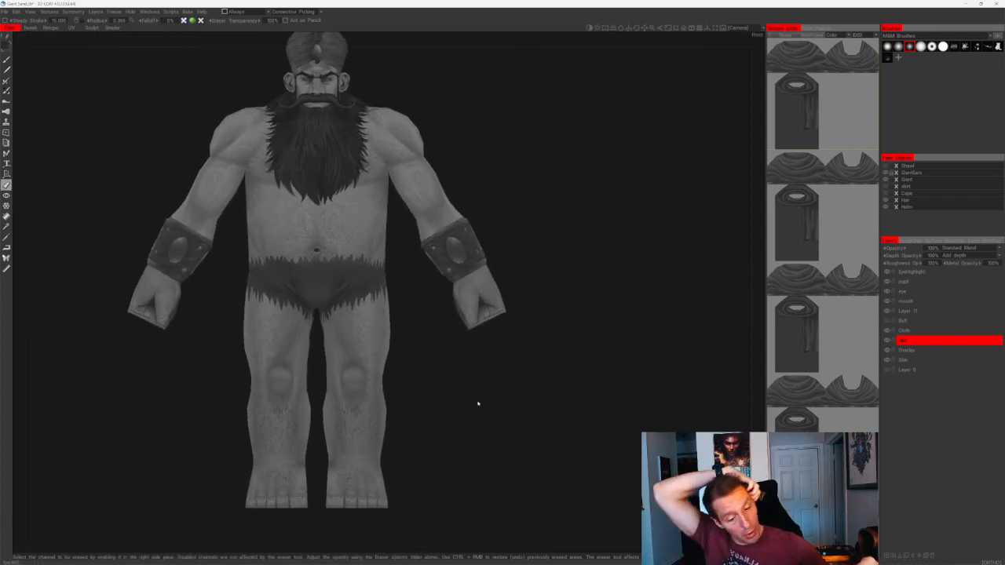
mouse_move(534, 247)
left_mouse_down("alt")
mouse_move(570, 212)
mouse_move(574, 219)
mouse_move(526, 262)
left_mouse_up("alt")
right_click_drag(526, 263, 518, 408, "alt")
middle_click_drag(518, 408, 513, 296, "alt")
left_click_drag(512, 297, 504, 263, "alt")
scroll(554, 260, "up", 3)
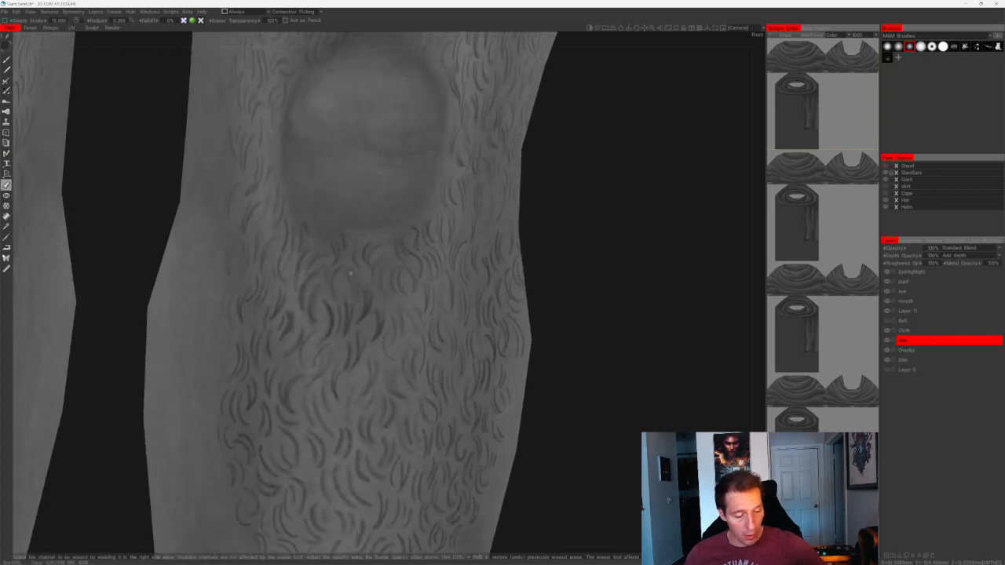
key("b")
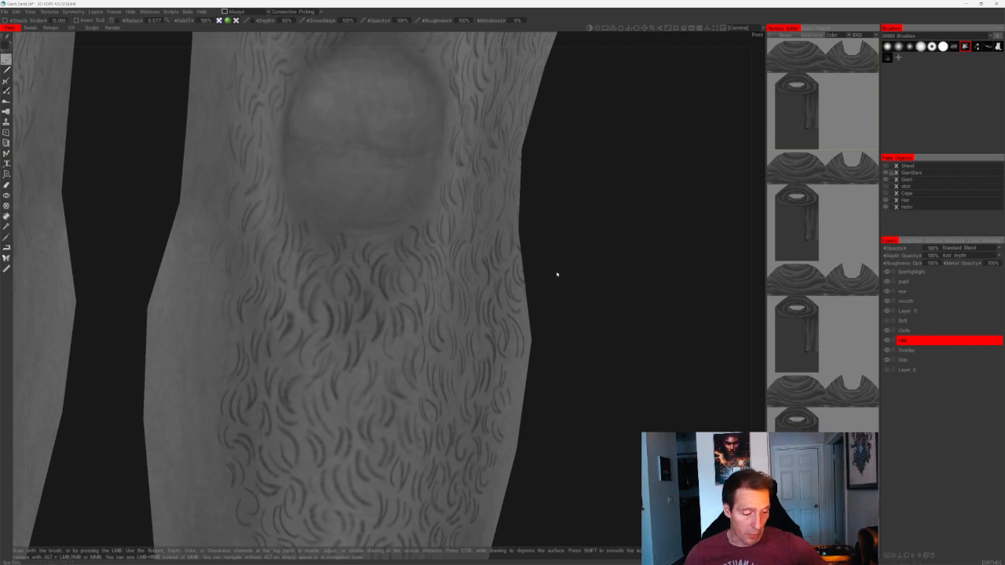
- Add a few small curved hairs along the inner edge of the shin patch below the knee
right_click_drag(556, 274, 606, 262)
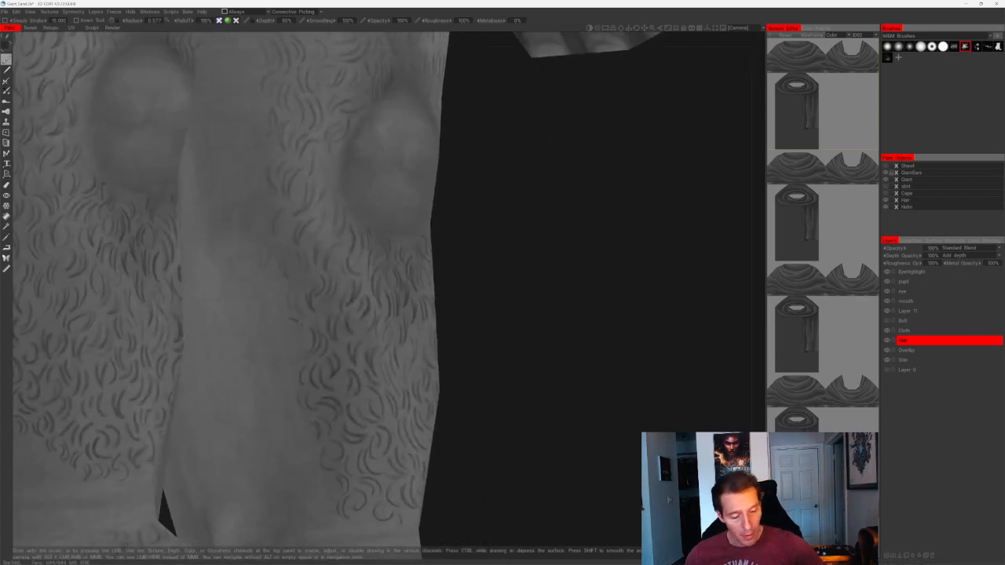
middle_click_drag(450, 321, 579, 280)
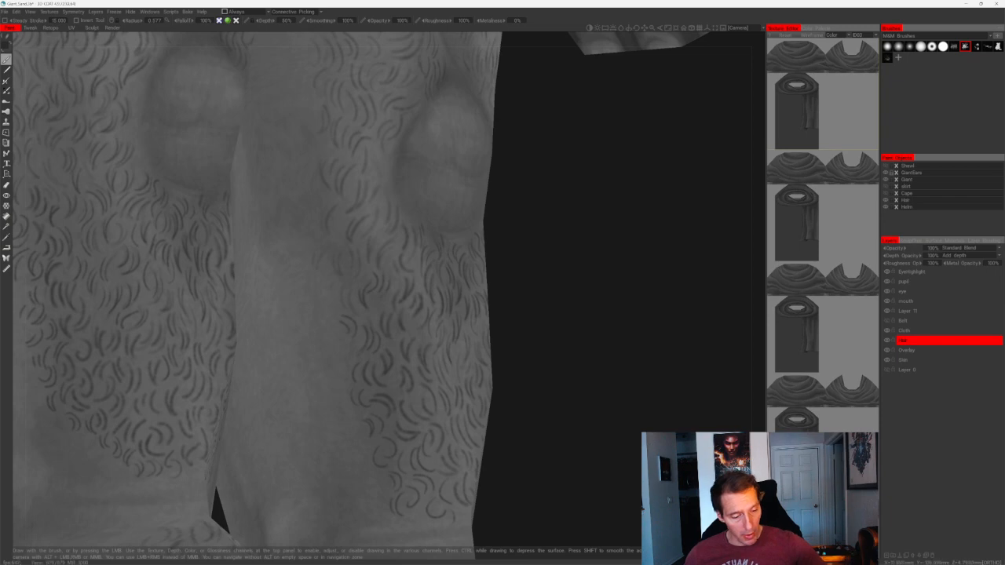
right_click_drag(514, 294, 416, 206)
- Paint curled hairs bridging the gap between the shin patch and the sparse calf hairs on the outer leg
middle_click_drag(550, 316, 506, 416)
mouse_move(506, 416)
left_mouse_down()
mouse_move(354, 390)
mouse_move(428, 378)
left_mouse_up()
middle_click_drag(428, 378, 439, 274)
left_click_drag(439, 275, 455, 271)
right_click_drag(507, 244, 589, 310)
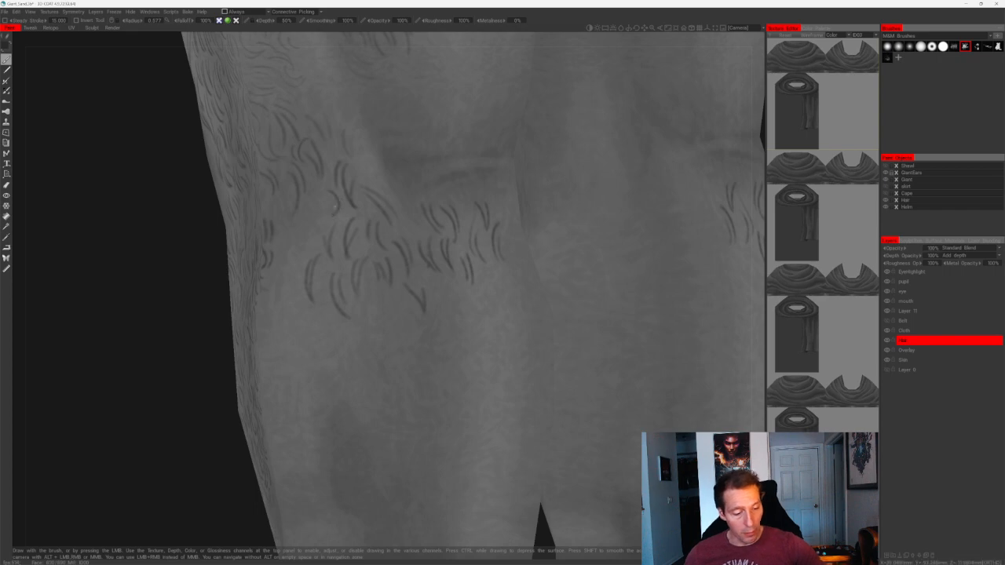
left_click_drag(164, 352, 219, 379)
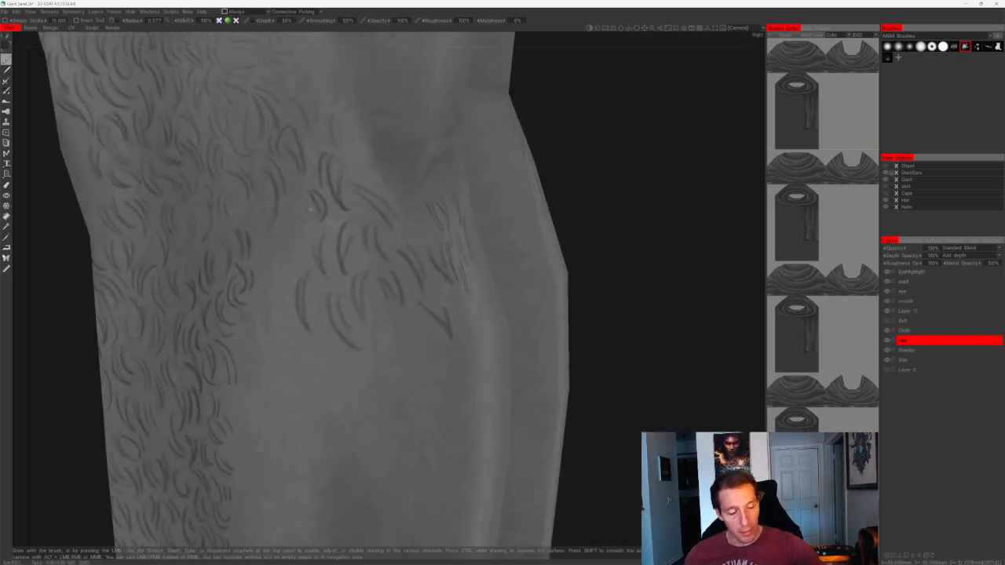
left_click_drag(310, 222, 280, 236)
middle_click_drag(282, 240, 331, 278, "alt")
left_click_drag(308, 249, 320, 273)
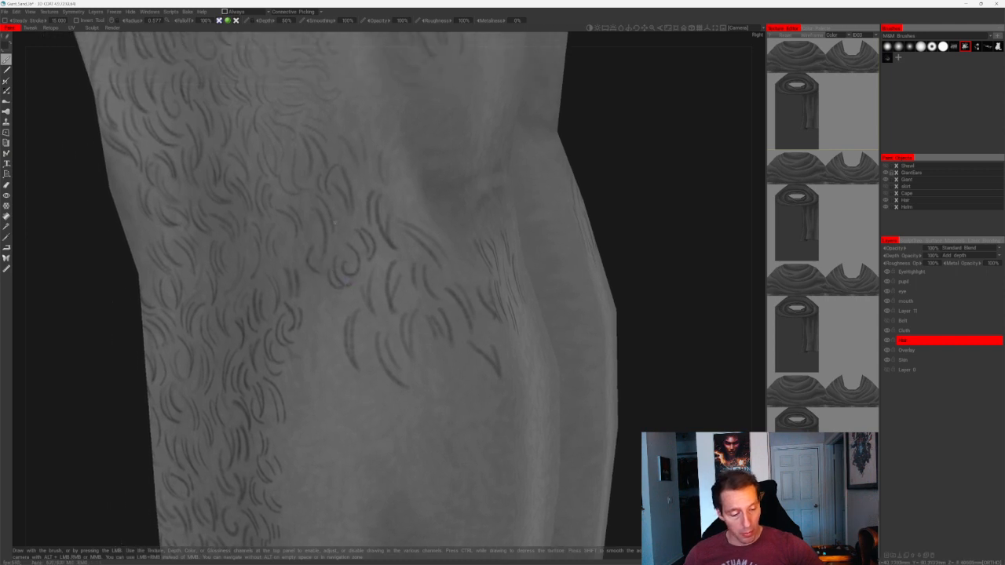
left_click_drag(339, 207, 339, 238)
- Paint small dark curved hairs along the rear edge of the front thigh hair below the hand
mouse_move(397, 172)
middle_mouse_down("alt")
mouse_move(378, 219)
mouse_move(318, 236)
middle_mouse_up("alt")
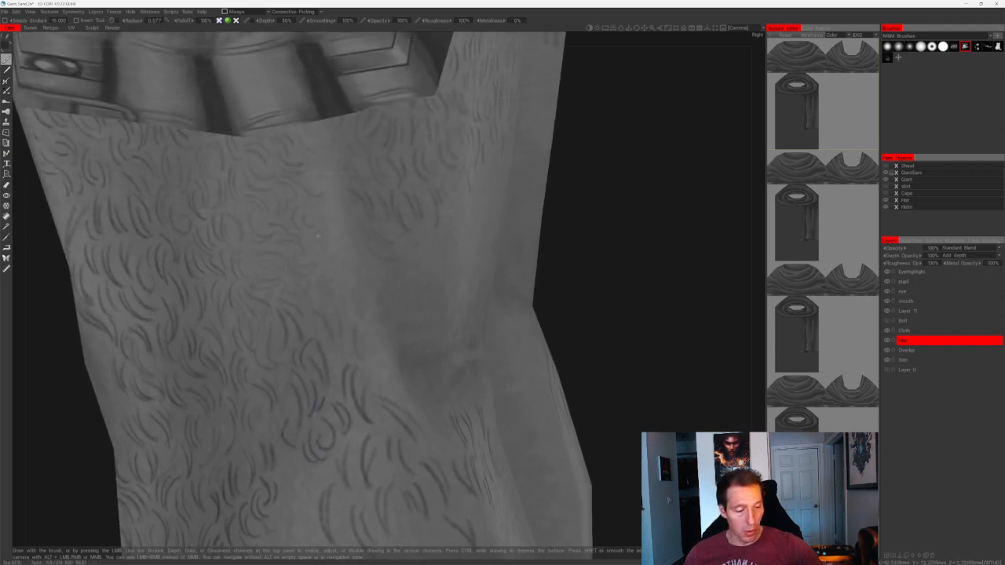
mouse_move(325, 269)
left_mouse_down()
mouse_move(346, 291)
mouse_move(326, 252)
mouse_move(333, 272)
left_mouse_up()
left_click_drag(329, 247, 339, 264)
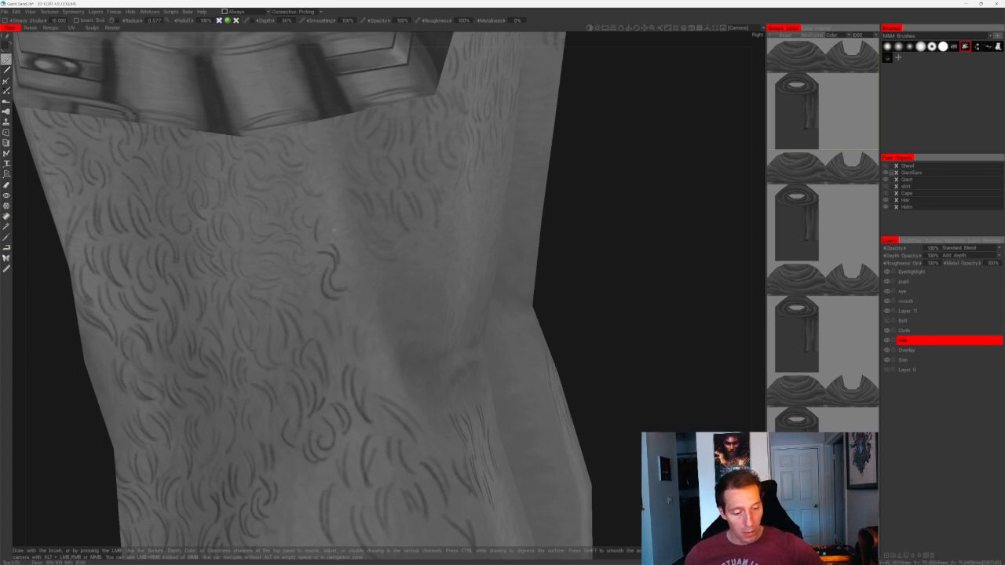
middle_click_drag(356, 199, 346, 247, "alt")
left_click_drag(312, 249, 325, 268)
left_click_drag(320, 245, 333, 258)
mouse_move(316, 207)
left_mouse_down()
mouse_move(308, 230)
mouse_move(317, 225)
left_mouse_up()
left_click_drag(315, 228, 323, 232)
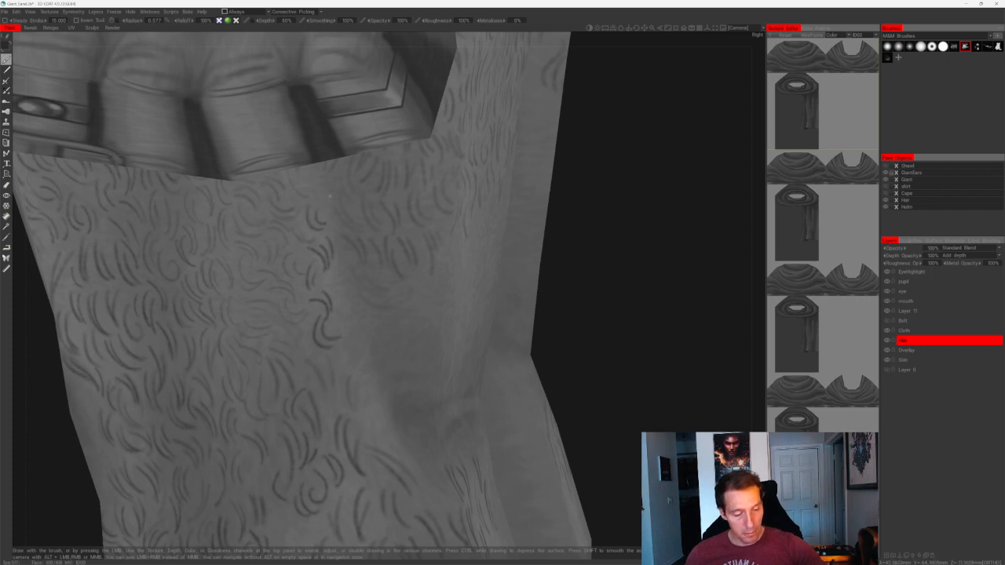
- Extend the dark curved hairs down the outer thigh's rear hair edge toward the knee
mouse_move(322, 184)
left_mouse_down()
mouse_move(310, 201)
mouse_move(340, 226)
mouse_move(353, 219)
mouse_move(332, 295)
mouse_move(342, 368)
mouse_move(321, 388)
left_mouse_up()
middle_click_drag(342, 354, 333, 295, "alt")
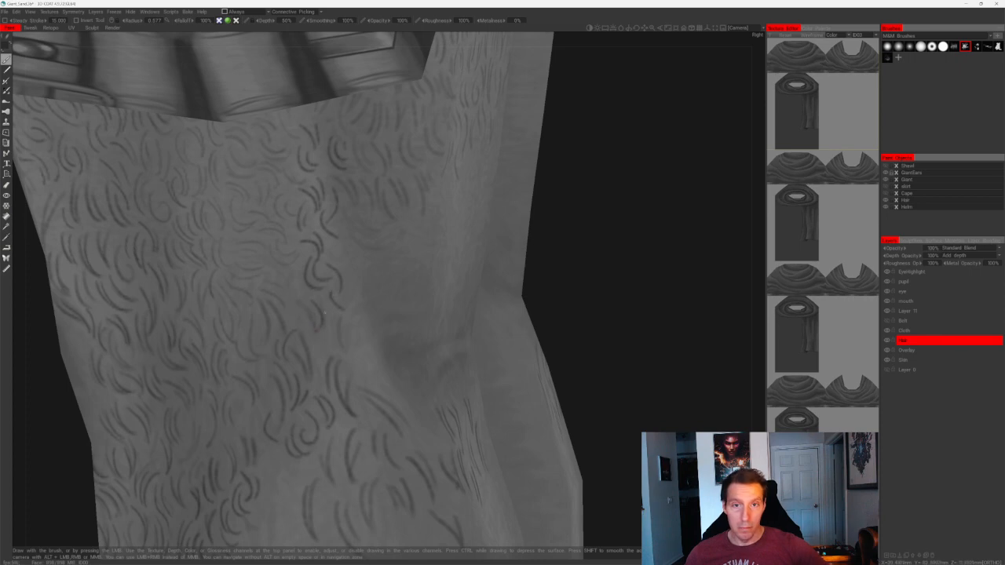
mouse_move(320, 306)
left_mouse_down()
mouse_move(314, 325)
mouse_move(355, 365)
mouse_move(363, 359)
left_mouse_up()
left_click_drag(358, 291, 358, 319)
left_click_drag(343, 261, 353, 279)
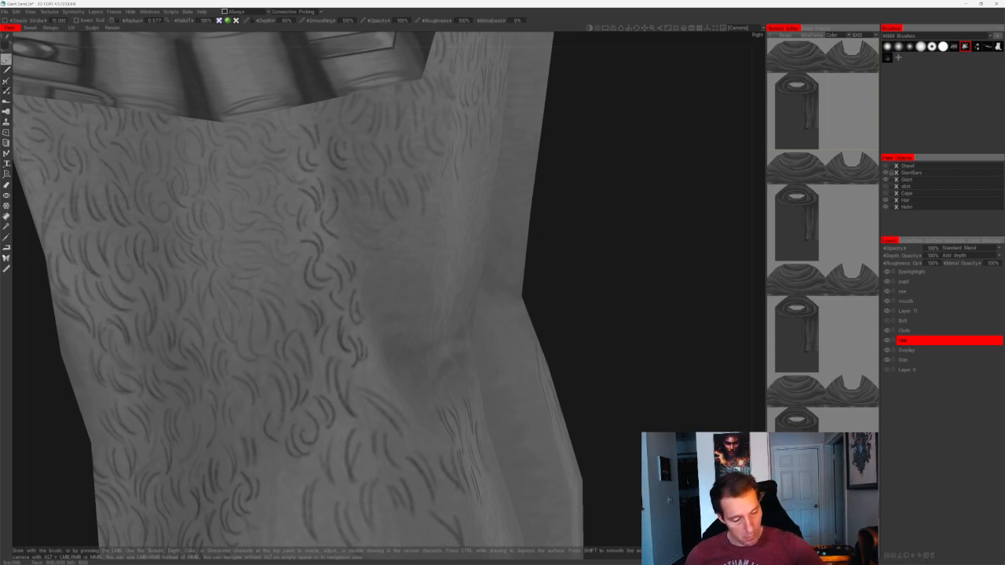
- Paint short dark curved hairs along the lower rear edge of the outer thigh hair below the fingers
mouse_move(340, 222)
left_mouse_down()
mouse_move(348, 239)
mouse_move(376, 234)
left_mouse_up()
middle_click_drag(375, 234, 318, 361, "alt")
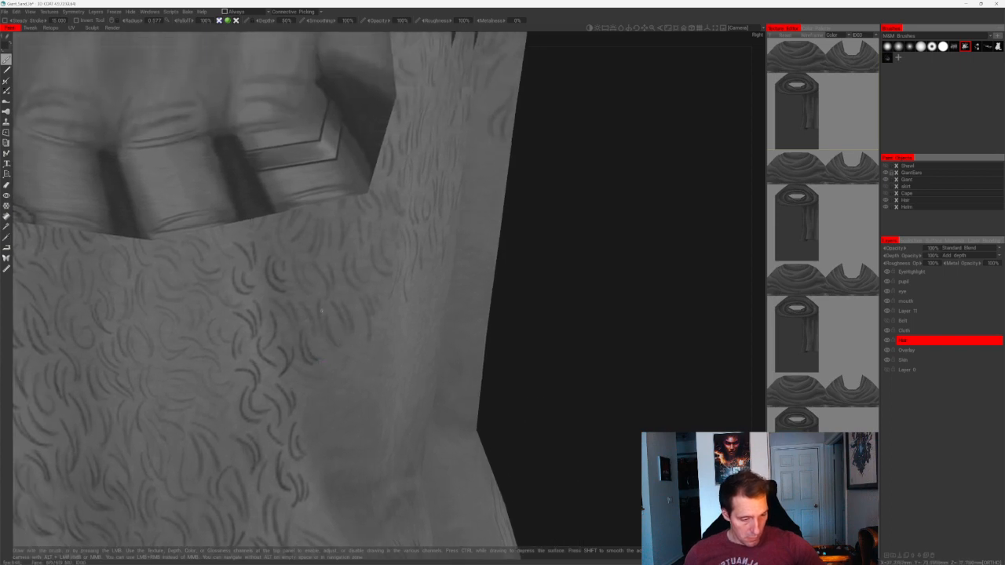
mouse_move(282, 307)
left_mouse_down()
mouse_move(293, 328)
mouse_move(297, 318)
mouse_move(314, 324)
mouse_move(343, 349)
left_mouse_up()
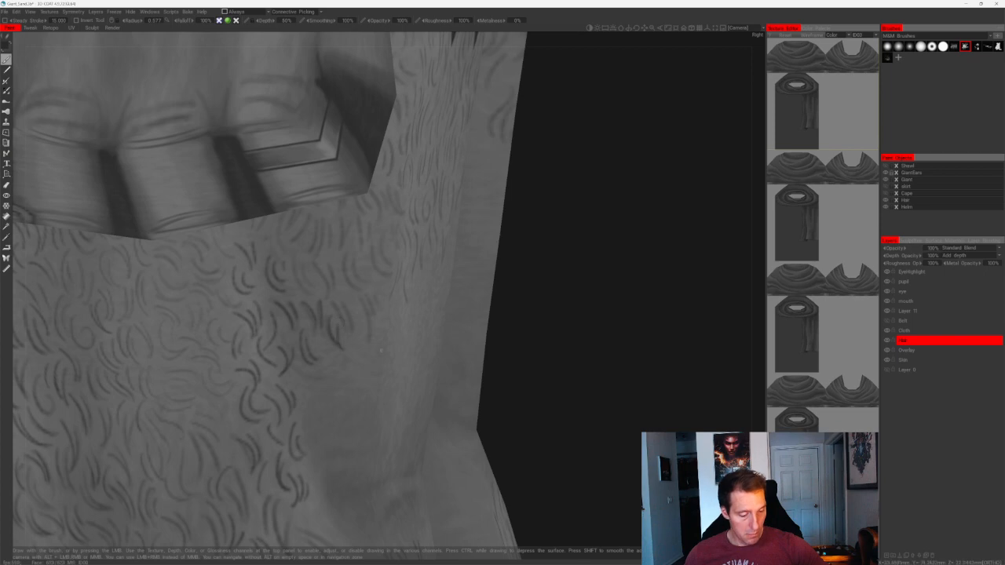
- Carry the dark curved hairs around to the back of the thigh, adding small clusters along the patch's lower edge
middle_click_drag(349, 357, 334, 291, "alt")
right_click_drag(333, 292, 361, 265, "alt")
right_click_drag(493, 291, 524, 237, "alt")
left_click_drag(524, 237, 455, 242, "alt")
mouse_move(456, 241)
right_mouse_down("alt")
mouse_move(482, 291)
mouse_move(402, 286)
mouse_move(420, 297)
right_mouse_up("alt")
mouse_move(352, 229)
left_mouse_down()
mouse_move(363, 249)
mouse_move(371, 225)
mouse_move(368, 236)
left_mouse_up()
middle_click_drag(377, 204, 371, 237, "alt")
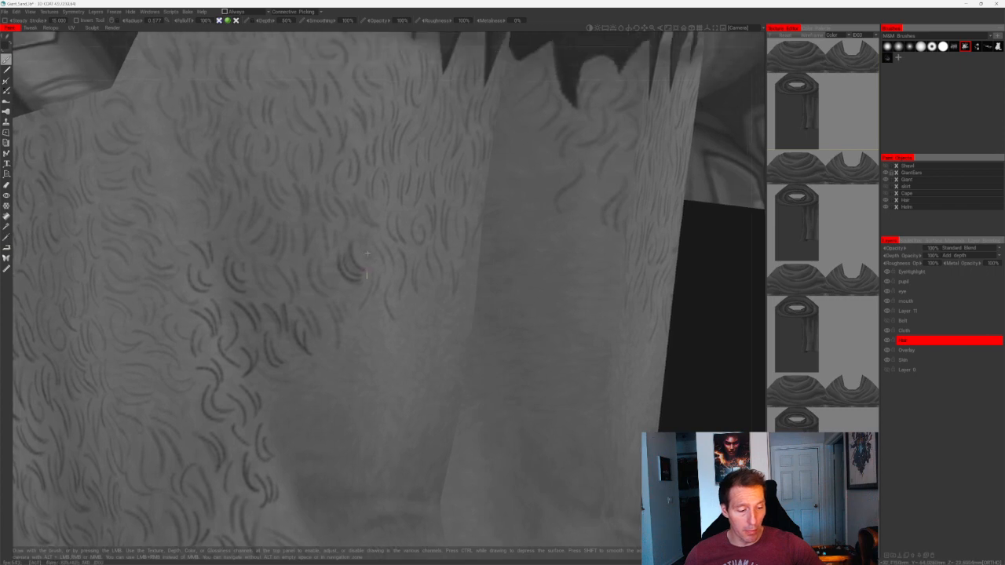
right_click_drag(370, 238, 389, 250, "alt")
left_click_drag(316, 228, 318, 246)
middle_click_drag(318, 247, 337, 291, "alt")
left_click_drag(325, 278, 346, 360)
left_click_drag(310, 328, 324, 369)
- Paint rows of short dark hairs linking the back thigh cluster to the outer thigh hair
right_click_drag(385, 381, 345, 345, "alt")
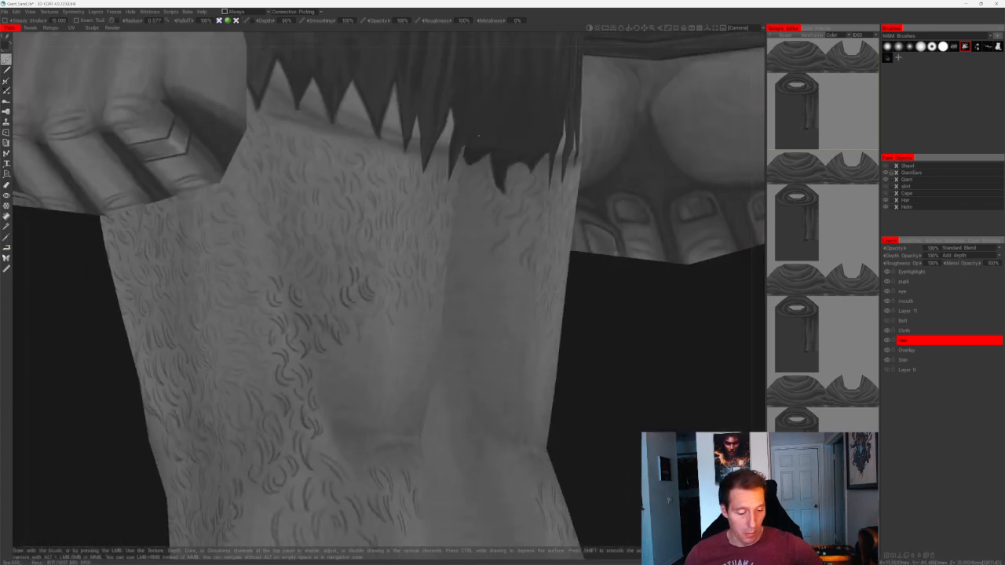
left_click_drag(572, 340, 609, 338, "alt+shift")
right_click_drag(609, 339, 664, 317, "alt")
left_click_drag(664, 317, 621, 330, "alt")
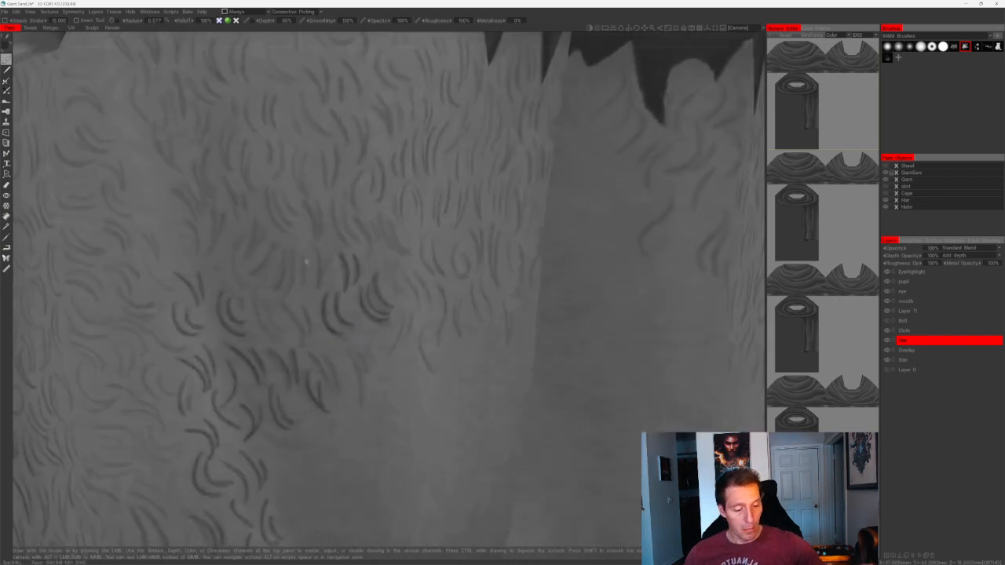
mouse_move(306, 254)
left_mouse_down()
mouse_move(302, 287)
mouse_move(314, 292)
mouse_move(323, 278)
mouse_move(283, 288)
mouse_move(308, 316)
mouse_move(309, 335)
left_mouse_up()
mouse_move(285, 302)
left_mouse_down()
mouse_move(300, 333)
mouse_move(271, 336)
left_mouse_up()
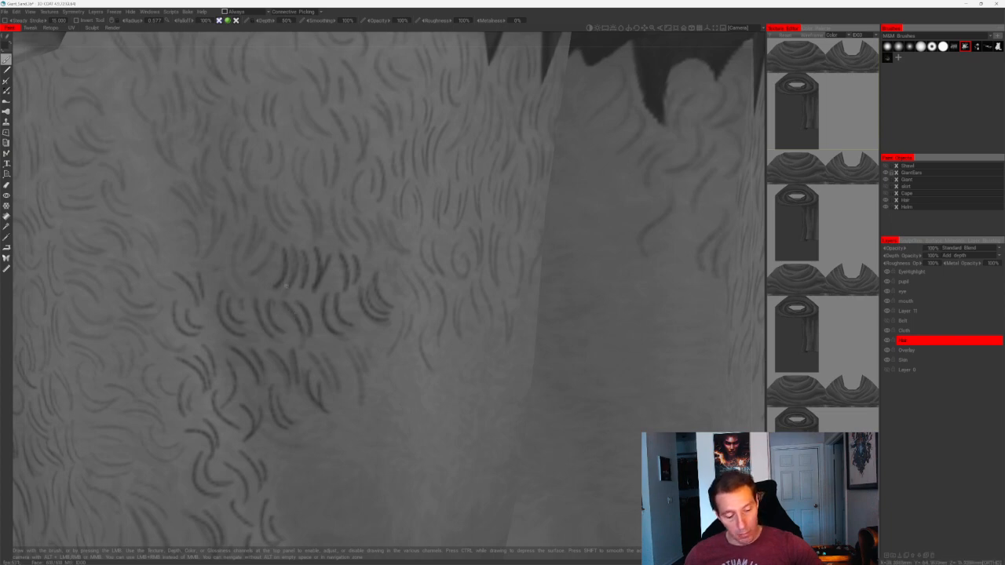
- Add another band of curved hairs just above the dark rows, working toward the outer thigh
middle_click_drag(271, 310, 301, 368, "alt")
mouse_move(301, 300)
left_mouse_down()
mouse_move(287, 328)
mouse_move(281, 312)
mouse_move(261, 342)
left_mouse_up()
left_click_drag(254, 307, 263, 342)
middle_click_drag(250, 321, 317, 358, "alt")
left_click_drag(262, 314, 296, 356)
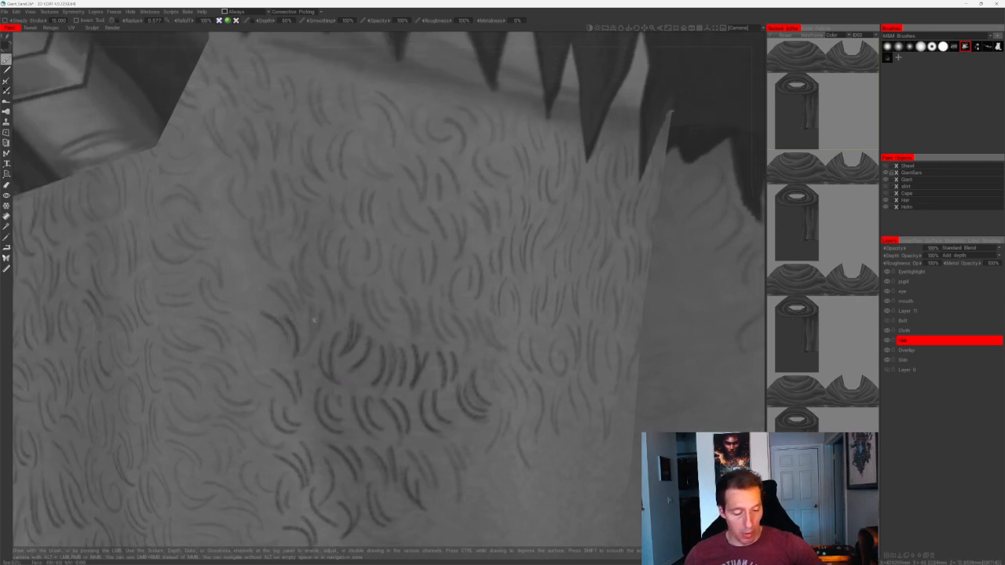
- Paint small slanted hairs up the outer end of the dark rows to merge with the lighter thigh hair
mouse_move(314, 311)
left_mouse_down()
mouse_move(303, 351)
mouse_move(316, 337)
left_mouse_up()
left_click_drag(273, 291, 297, 316)
left_click_drag(279, 277, 298, 302)
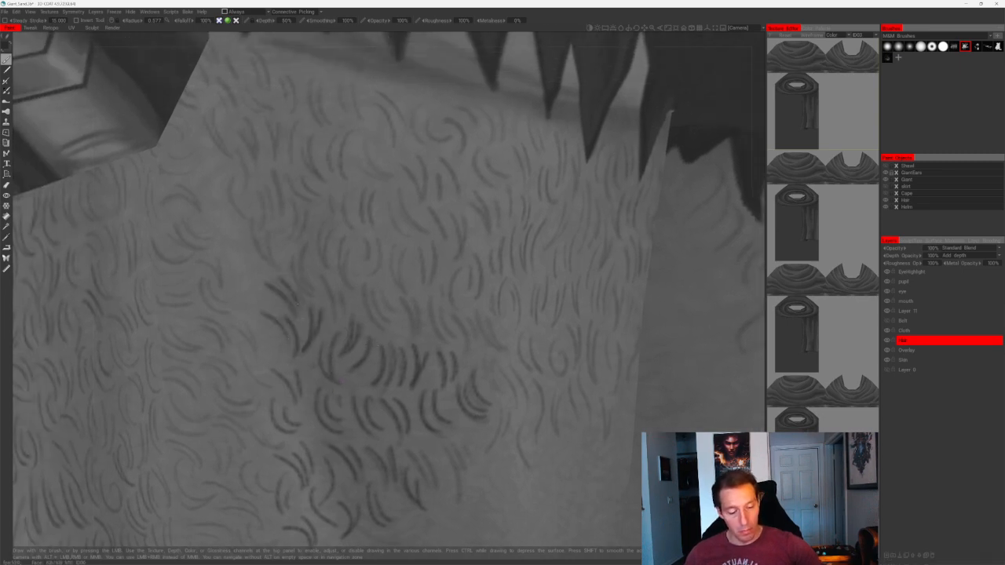
middle_click_drag(299, 309, 308, 357, "alt")
left_click_drag(276, 278, 286, 312)
left_click_drag(263, 283, 288, 317)
- Soften the newly painted dark hairs on the back outer thigh with the eraser to blend them into the patch
right_click_drag(302, 329, 259, 424, "alt")
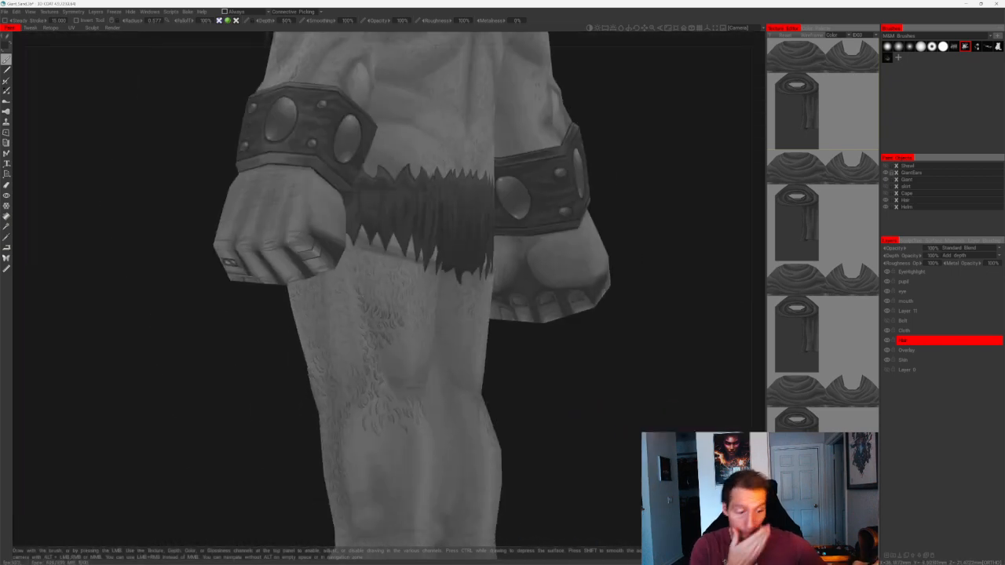
left_click_drag(554, 406, 531, 408, "alt")
middle_click_drag(577, 356, 550, 334, "alt")
right_click_drag(550, 334, 648, 219, "alt")
middle_click_drag(648, 218, 668, 208, "alt")
key("e")
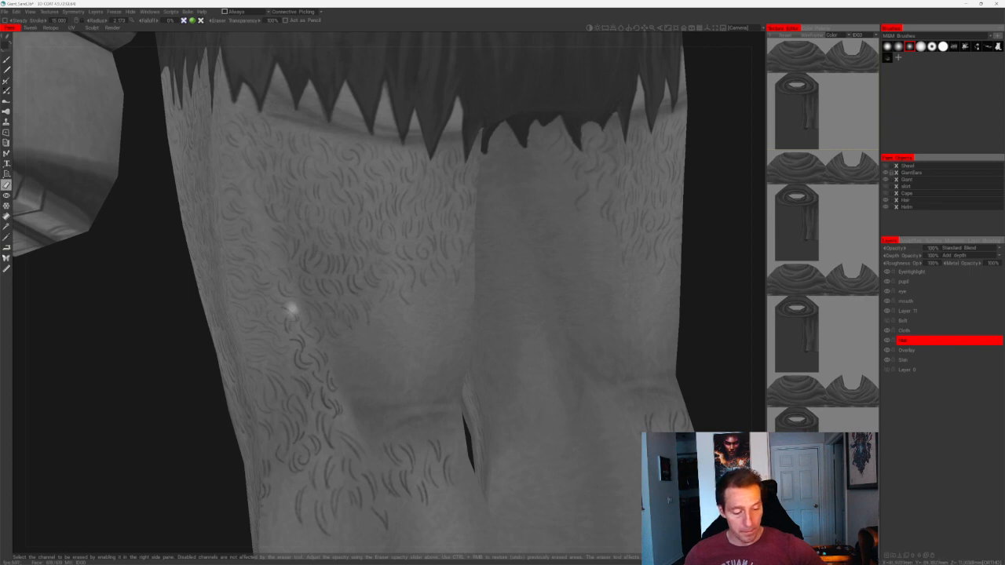
middle_click_drag(410, 392, 337, 275, "alt")
right_click_drag(337, 275, 366, 209, "alt")
middle_click_drag(419, 170, 450, 218, "alt")
right_click_drag(451, 218, 469, 255, "alt")
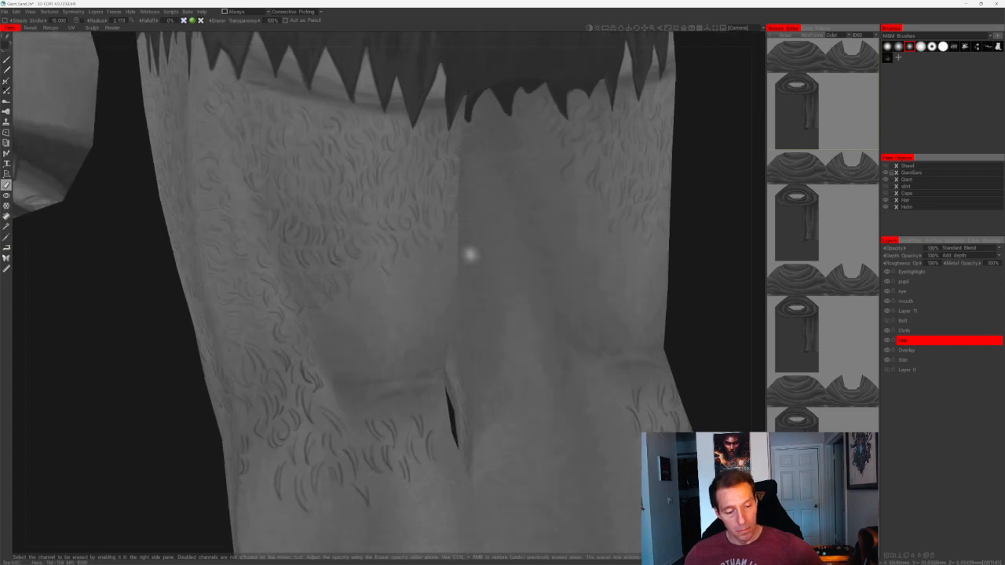
right_click_drag(331, 260, 387, 235, "alt")
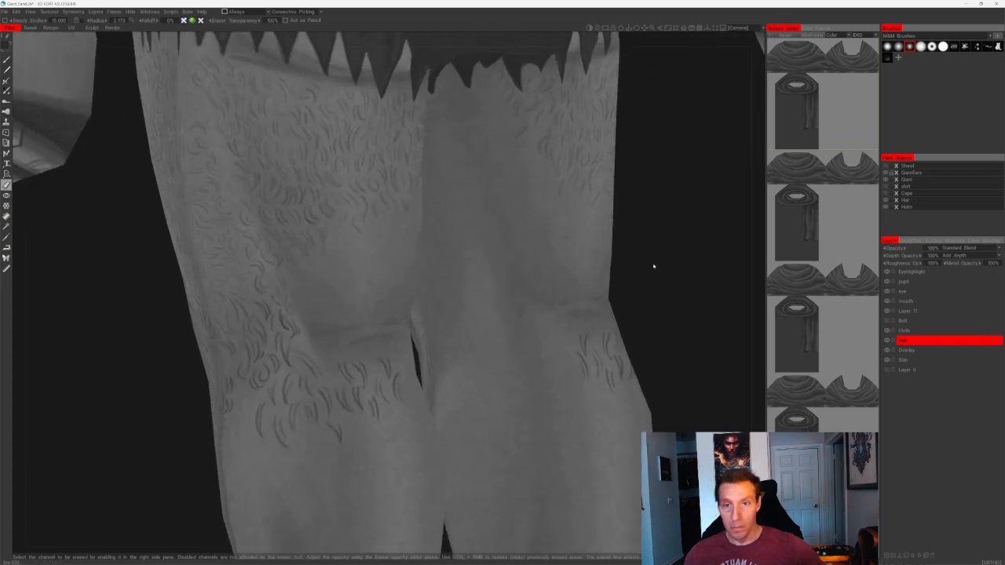
- Switch back to the hair brush and paint short curved hairs along the lower edge of the back thigh patch
left_click_drag(652, 265, 636, 276, "alt")
right_click_drag(637, 276, 500, 303, "alt")
middle_click_drag(460, 285, 474, 274, "alt")
key("b")
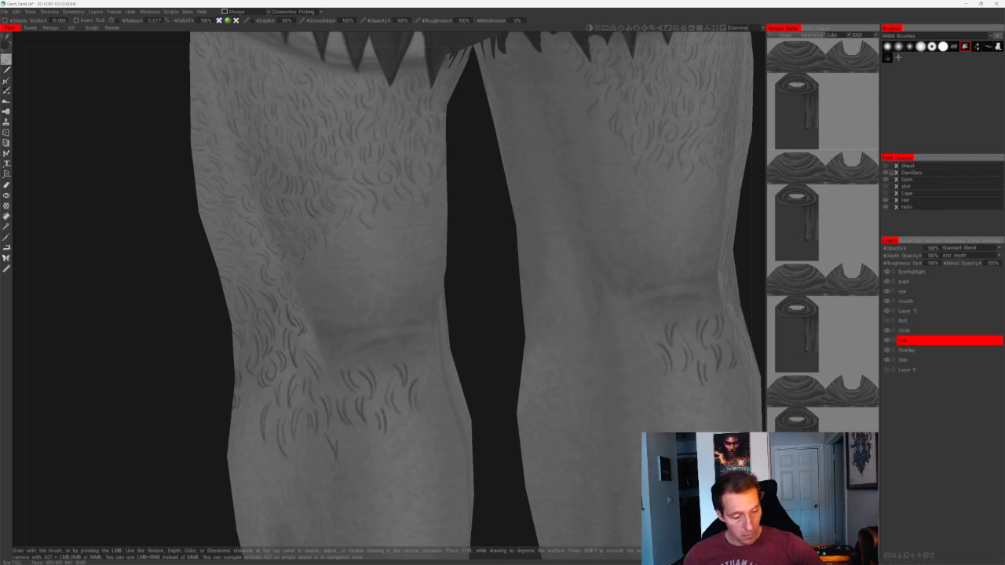
scroll(348, 281, "up", 2)
left_click_drag(301, 240, 315, 262)
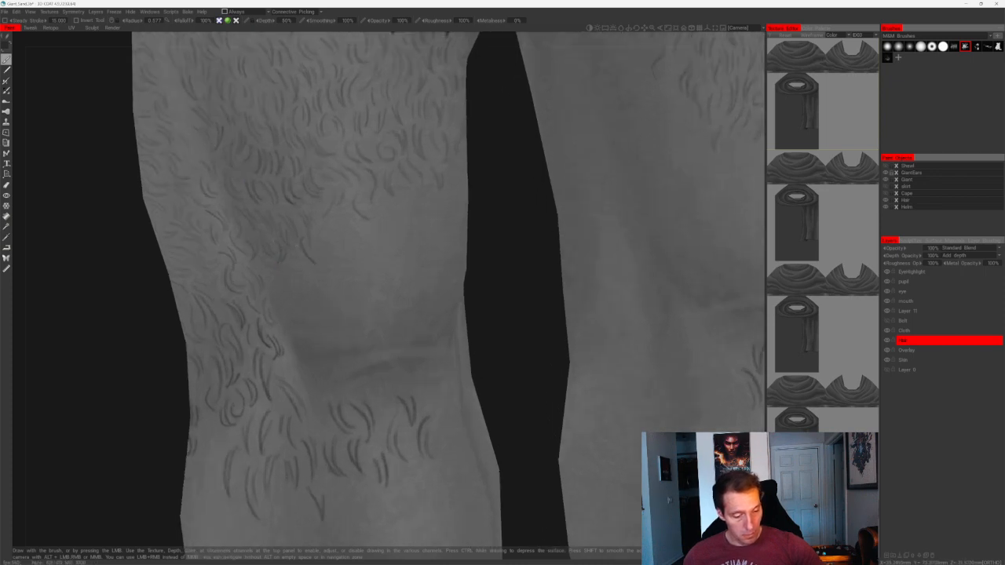
mouse_move(317, 225)
left_mouse_down()
mouse_move(331, 246)
mouse_move(354, 231)
mouse_move(350, 239)
left_mouse_up()
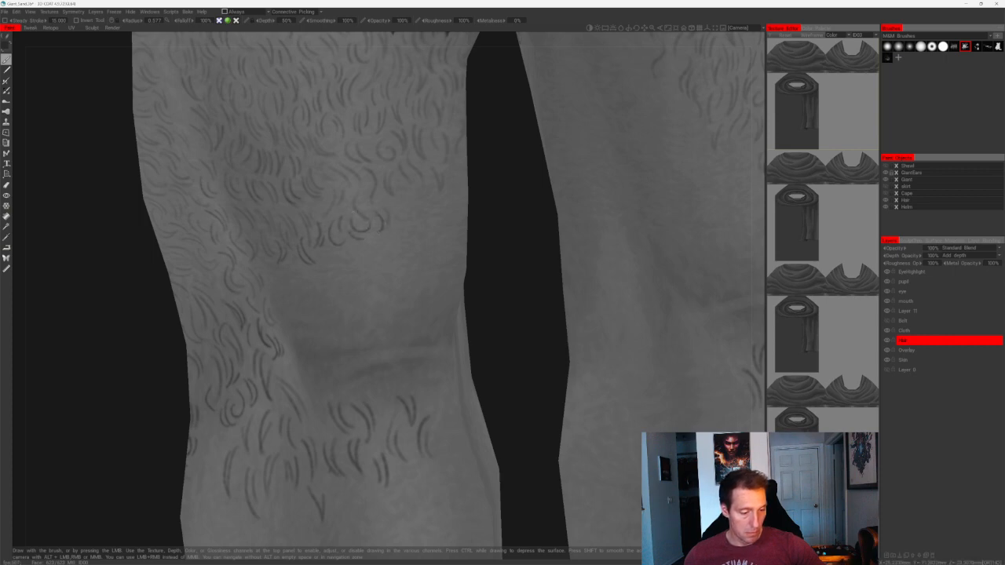
mouse_move(401, 192)
left_mouse_down()
mouse_move(396, 211)
mouse_move(422, 200)
left_mouse_up()
scroll(416, 268, "down", 5)
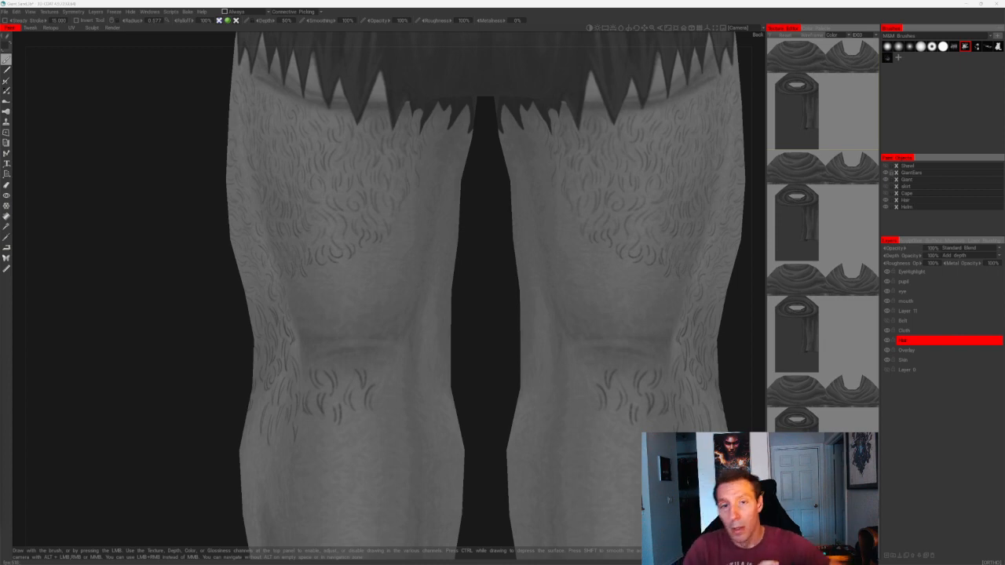
- Paint bold curled hairs near the lower inner part of the back thigh patch, redoing the first stroke
scroll(494, 300, "up", 1)
scroll(495, 300, "up", 3)
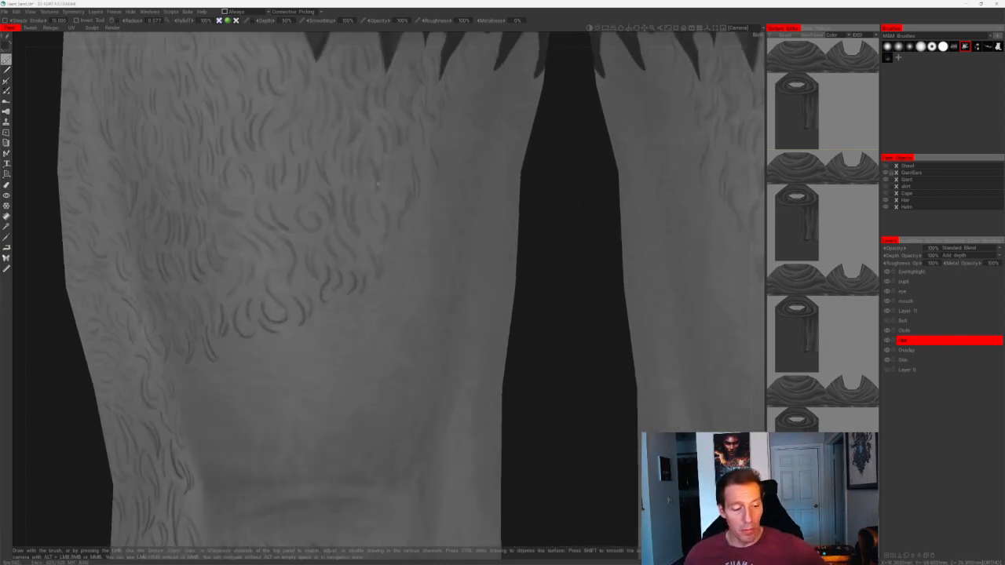
mouse_move(377, 201)
left_mouse_down()
mouse_move(384, 239)
mouse_move(372, 212)
mouse_move(379, 221)
mouse_move(353, 228)
left_mouse_up()
key("ctrl+z")
left_click_drag(343, 190, 349, 223)
middle_click_drag(377, 249, 337, 240, "alt")
mouse_move(336, 239)
left_mouse_down()
mouse_move(327, 262)
mouse_move(339, 276)
mouse_move(338, 263)
left_mouse_up()
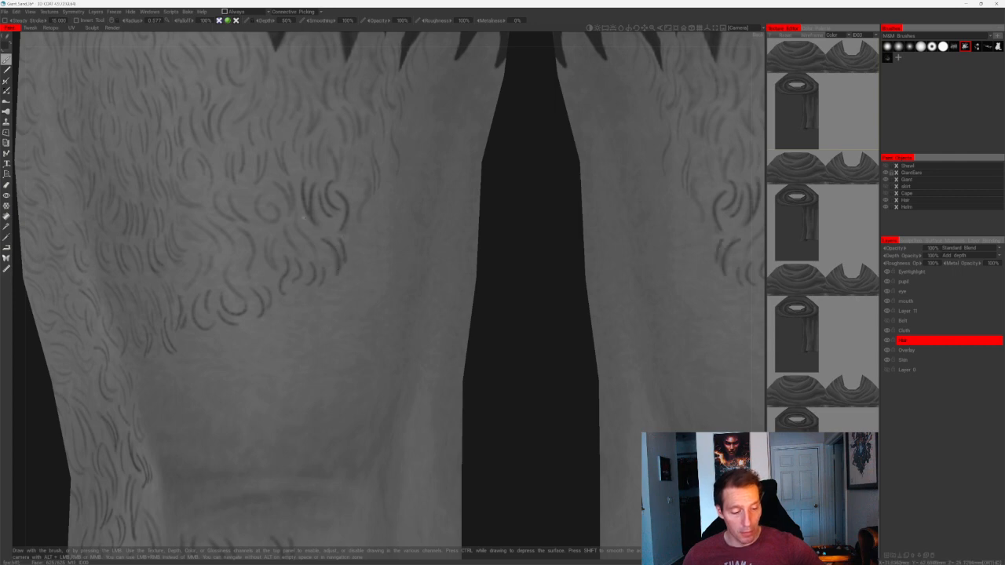
- Fill the lower middle of the back thigh patch with dark curved hairs and add loose strands beneath them
mouse_move(299, 227)
left_mouse_down()
mouse_move(315, 254)
mouse_move(305, 249)
mouse_move(266, 269)
left_mouse_up()
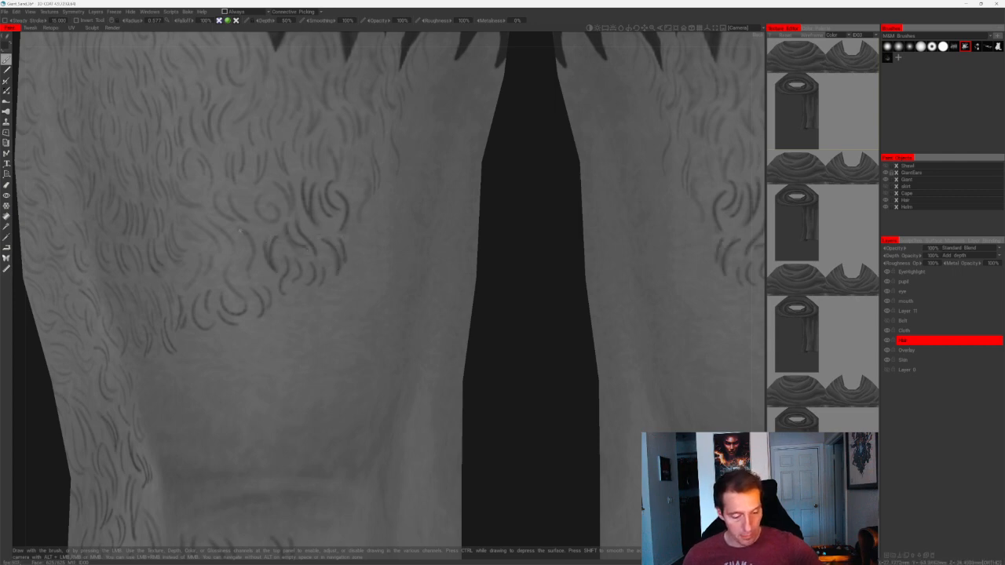
mouse_move(249, 230)
left_mouse_down()
mouse_move(235, 281)
mouse_move(223, 286)
left_mouse_up()
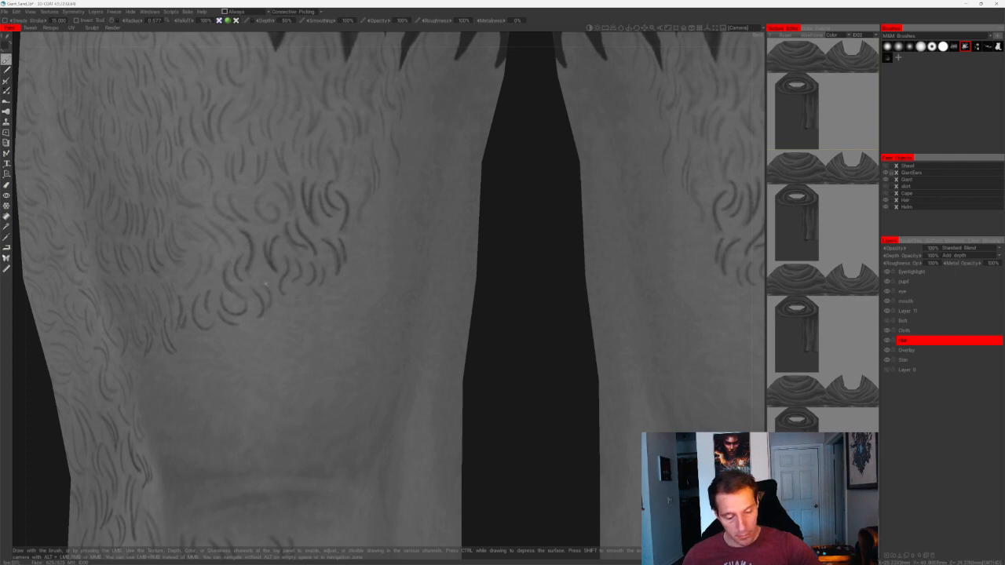
left_click_drag(292, 292, 292, 320)
left_click_drag(301, 296, 303, 316)
middle_click_drag(403, 223, 361, 271, "alt")
mouse_move(315, 280)
left_mouse_down()
mouse_move(311, 297)
mouse_move(322, 306)
left_mouse_up()
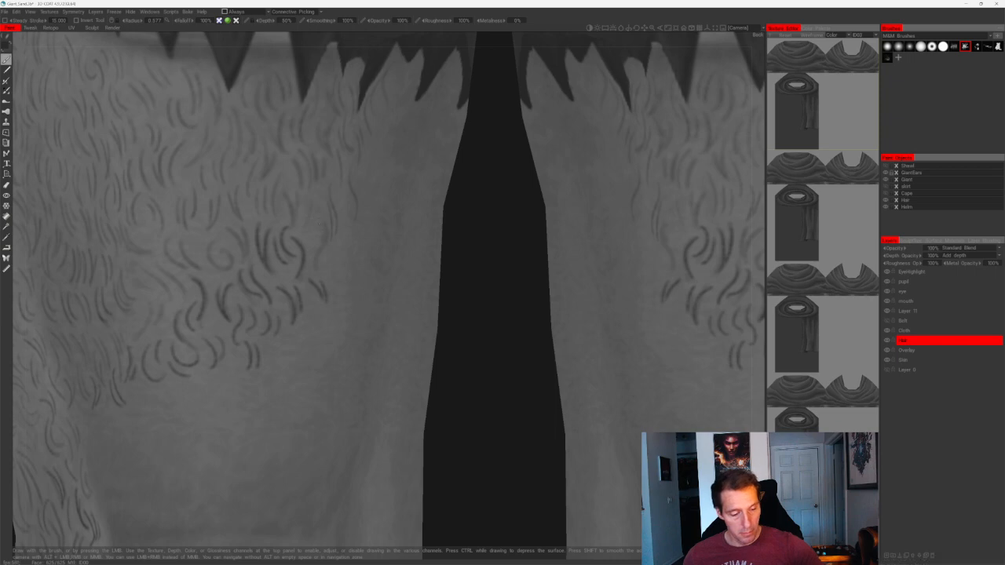
- Add small stray hairs along the inner edge of the back thigh patch and darken a curl in its middle
left_click_drag(324, 225, 318, 261)
key("ctrl+z")
mouse_move(324, 224)
left_mouse_down()
mouse_move(318, 259)
mouse_move(340, 306)
left_mouse_up()
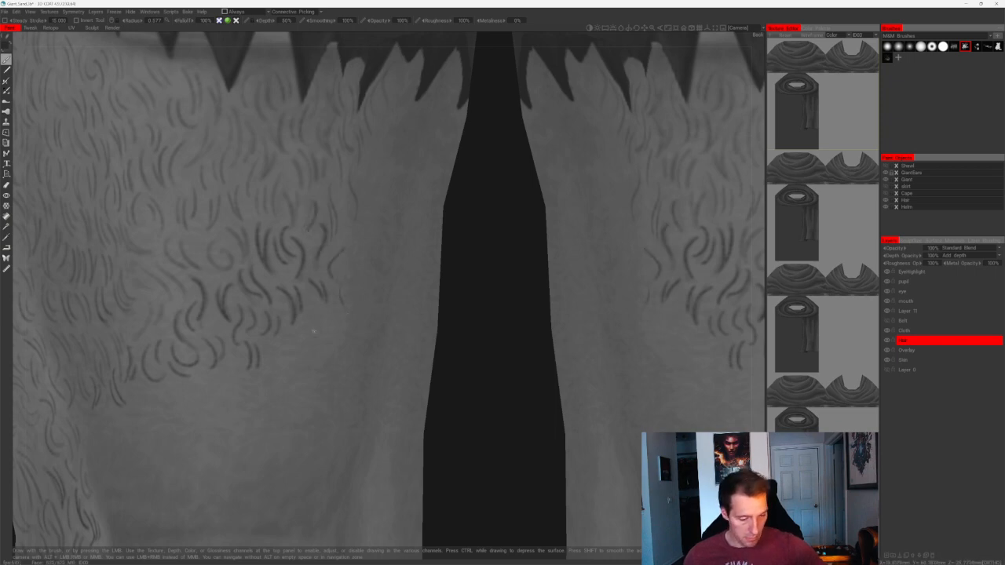
left_click_drag(287, 339, 294, 372)
left_click_drag(210, 256, 232, 257)
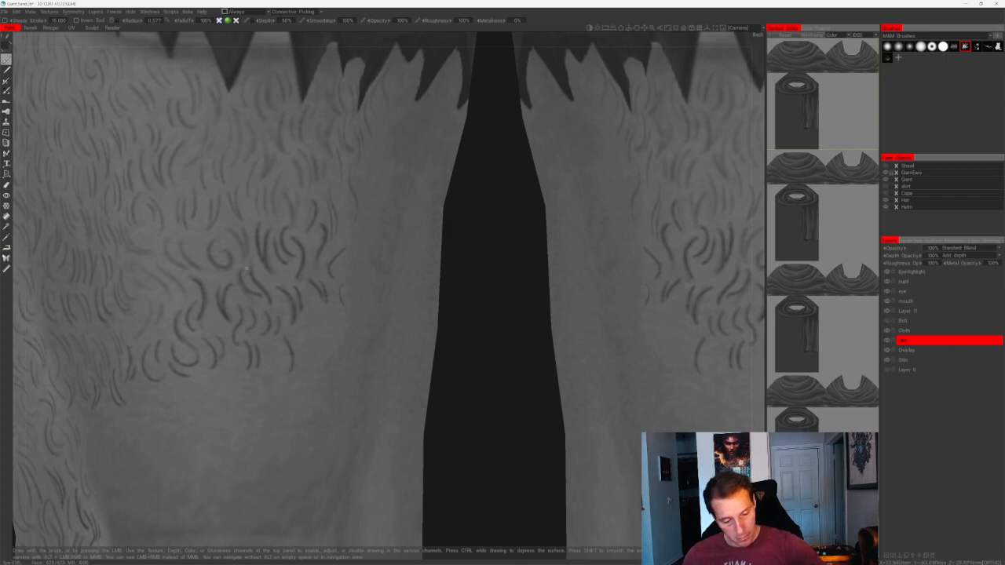
- Extend the back thigh patch downward with short curved hairs along its lower inner corner and bottom edge
middle_click_drag(325, 359, 369, 289, "alt")
mouse_move(318, 284)
left_mouse_down()
mouse_move(321, 312)
mouse_move(334, 307)
left_mouse_up()
left_click_drag(353, 265, 352, 286)
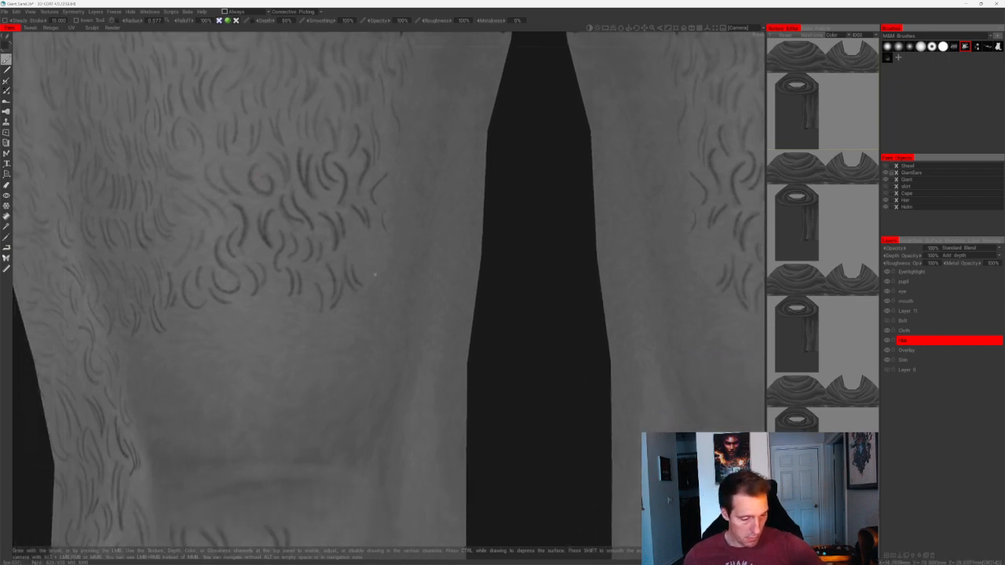
mouse_move(366, 238)
left_mouse_down()
mouse_move(358, 272)
mouse_move(379, 273)
left_mouse_up()
left_click_drag(281, 282, 271, 320)
mouse_move(271, 303)
left_mouse_down()
mouse_move(235, 347)
mouse_move(211, 331)
mouse_move(192, 346)
left_mouse_up()
- Fill the gap between the dark curls and the outer thigh hair with curved strands, continuing up the patch
middle_click_drag(193, 343, 274, 434, "alt")
left_click_drag(249, 306, 242, 348)
left_click_drag(264, 313, 259, 336)
left_click_drag(241, 300, 235, 336)
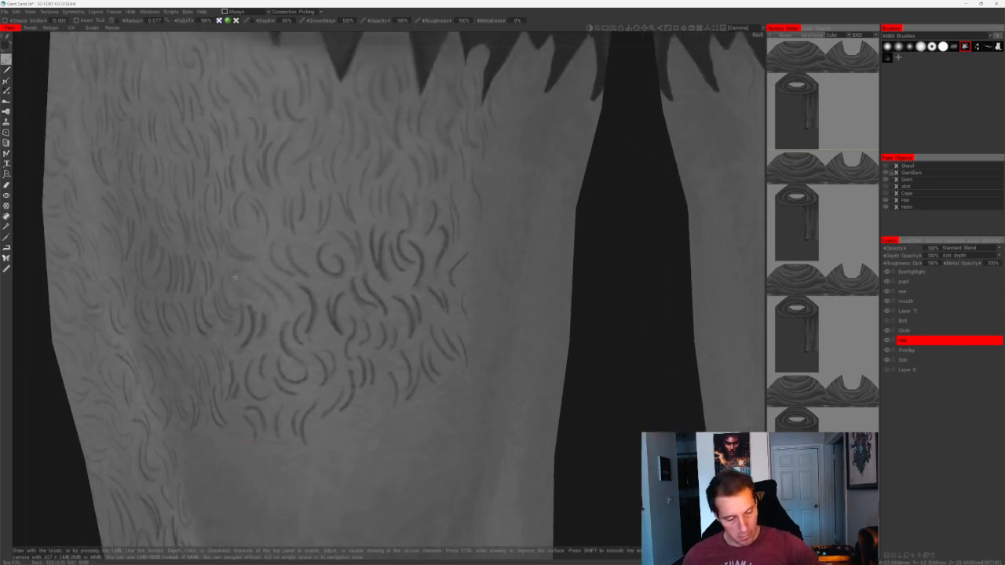
mouse_move(231, 276)
left_mouse_down()
mouse_move(252, 303)
mouse_move(248, 293)
mouse_move(289, 298)
left_mouse_up()
left_click_drag(249, 233, 259, 250)
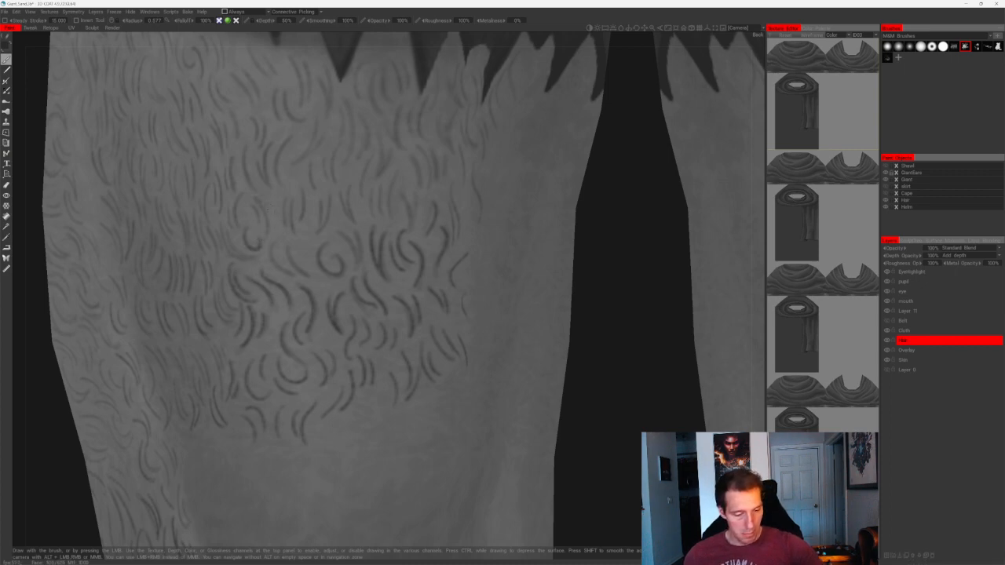
left_click_drag(275, 195, 278, 222)
- Paint additional curled hairs at the lower outer corner of the back thigh patch above the knee crease
right_click_drag(491, 334, 628, 337, "alt")
right_click_drag(456, 294, 471, 314, "alt")
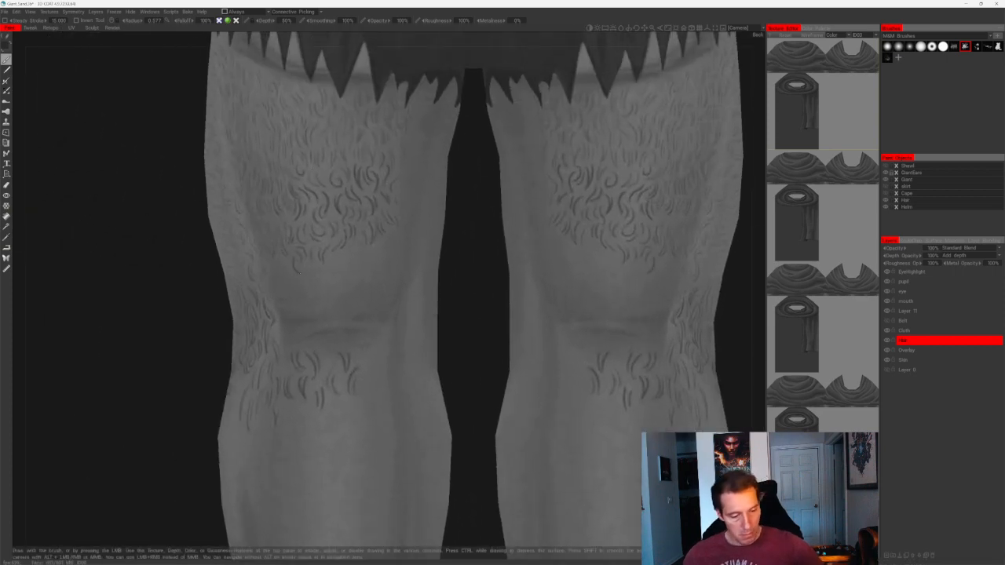
left_click_drag(314, 314, 384, 316, "alt")
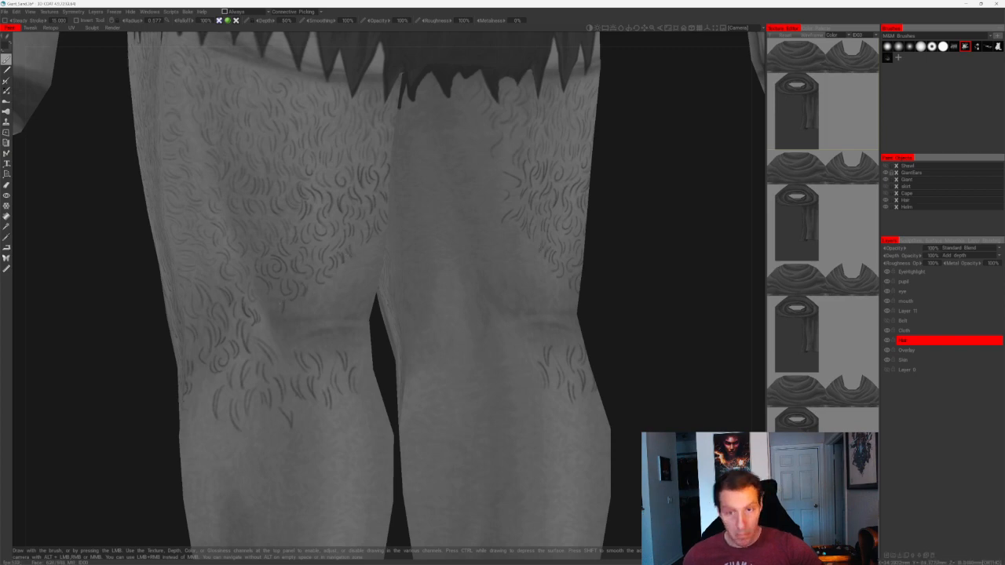
- Check the back thighs from several angles and soften the dark curls with the eraser, then return to the hair brush
scroll(390, 296, "down", 5)
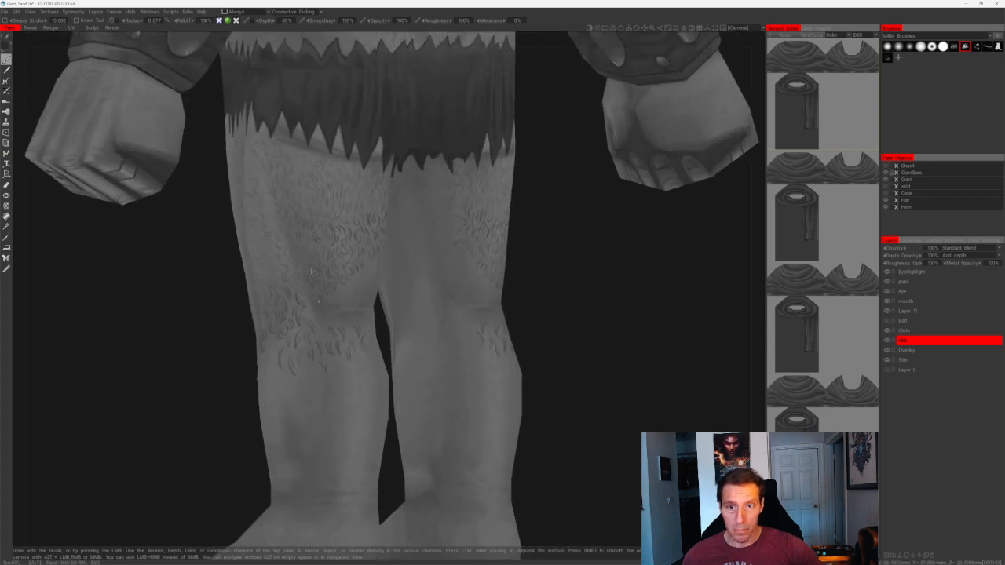
scroll(390, 296, "up", 2)
left_click_drag(510, 290, 576, 290, "alt")
scroll(576, 291, "up", 2)
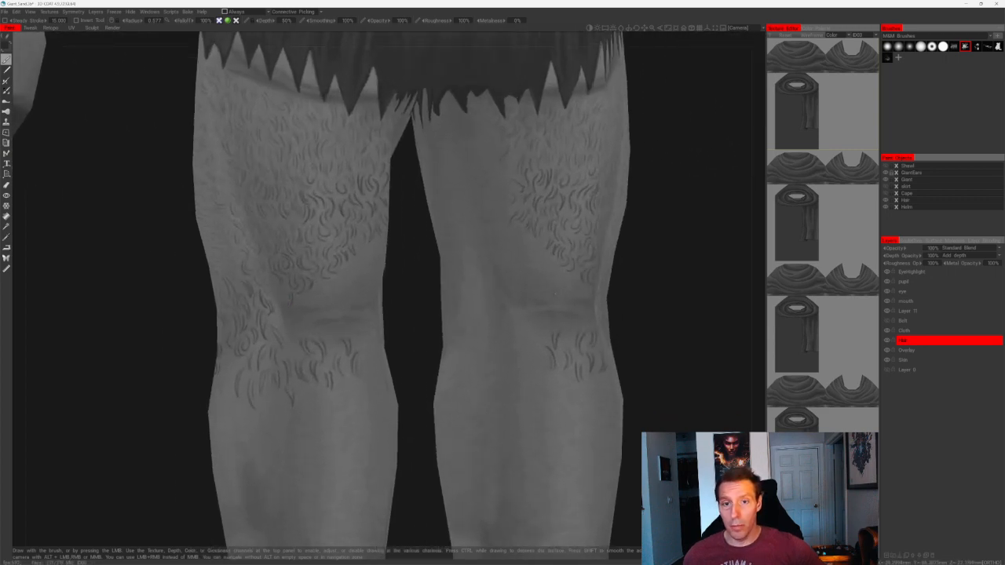
left_click_drag(385, 259, 399, 258, "alt")
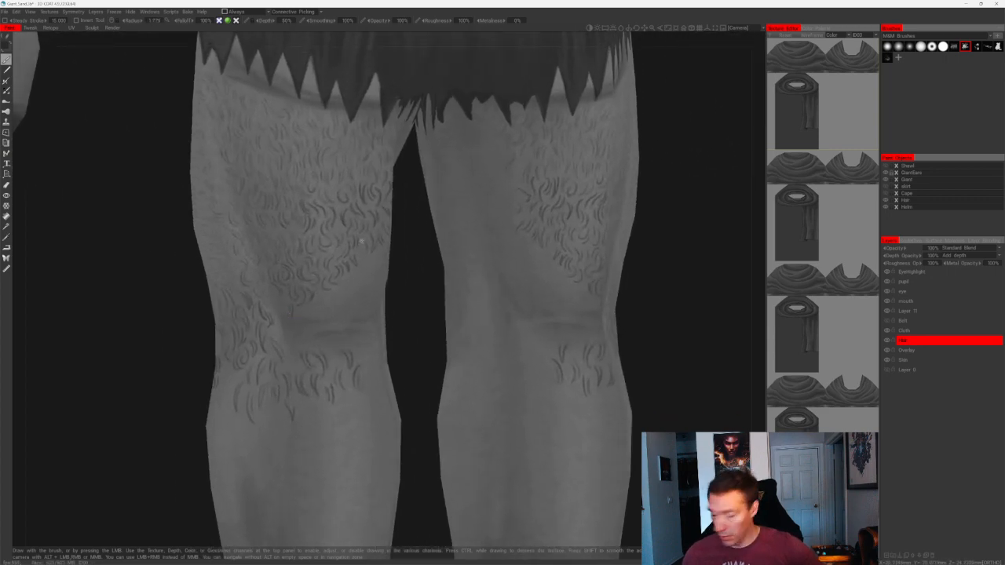
key("e")
left_click_drag(413, 253, 439, 250, "alt+shift")
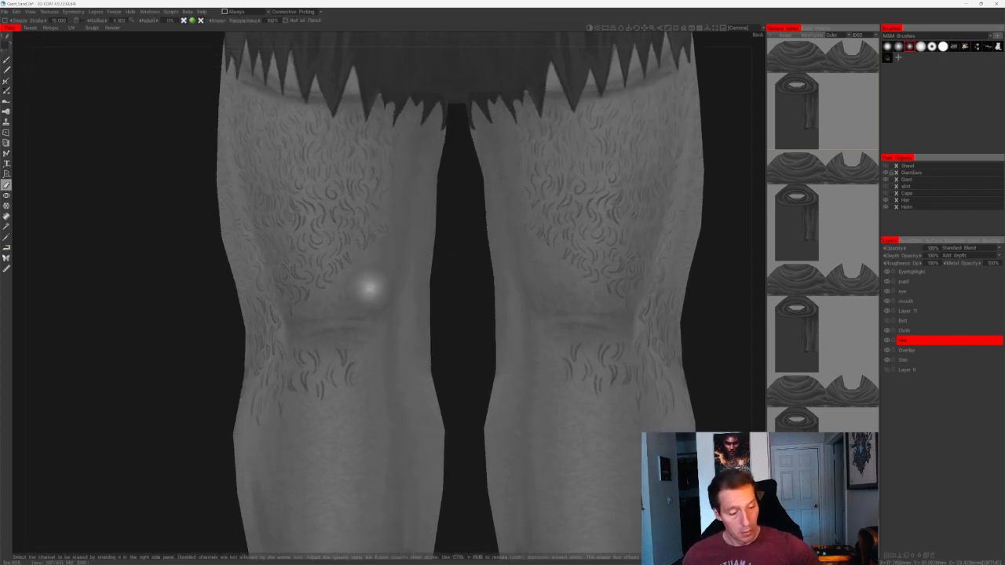
left_click_drag(368, 288, 477, 241, "alt")
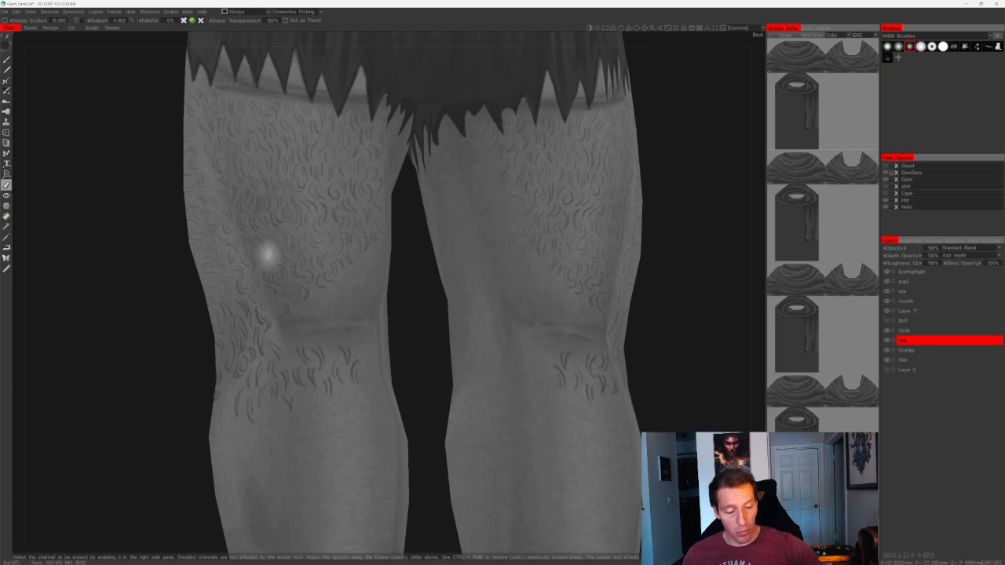
scroll(408, 322, "up", 3)
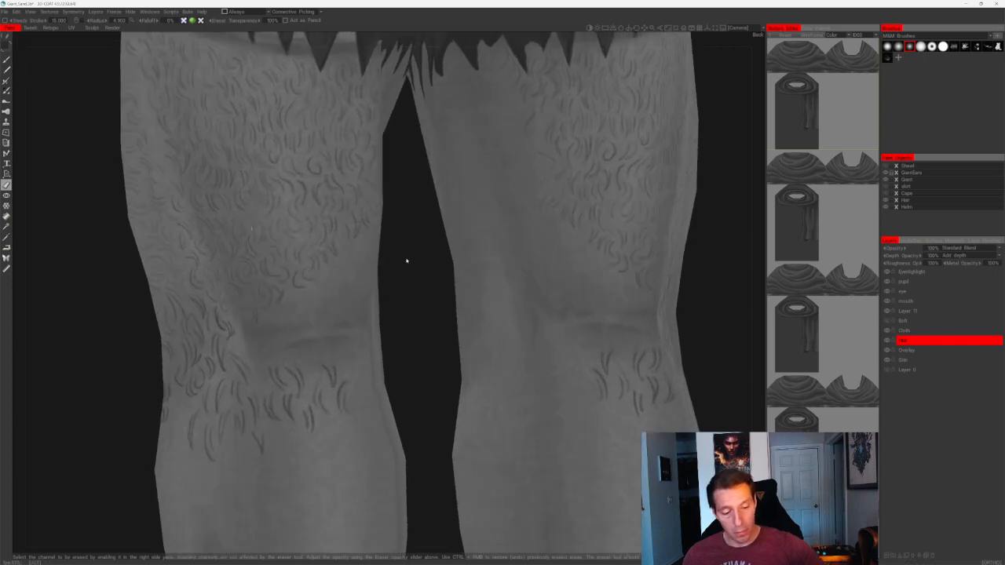
mouse_move(407, 260)
middle_mouse_down("alt")
mouse_move(415, 287)
mouse_move(401, 270)
middle_mouse_up("alt")
key("b")
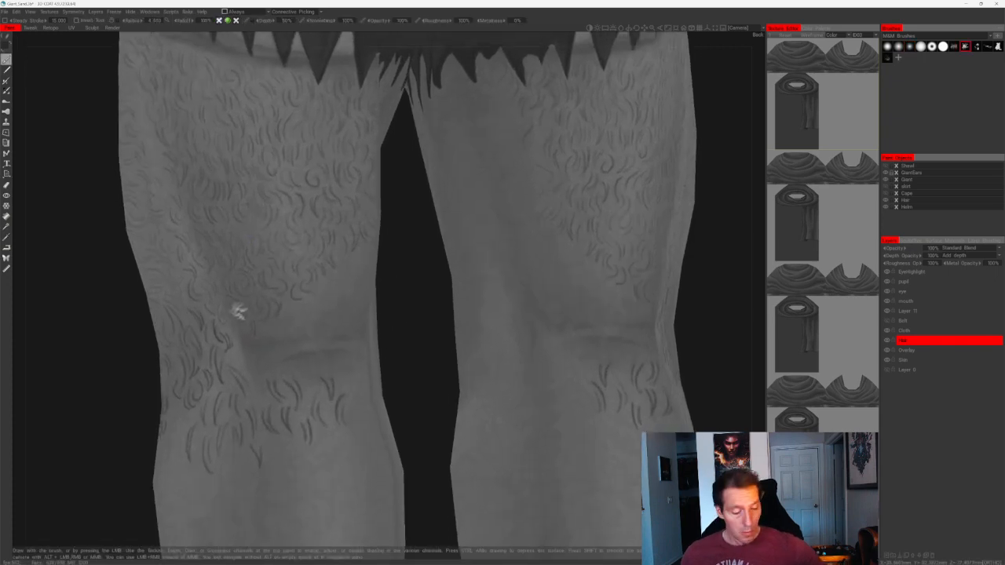
- Paint short curved hairs along the lower inner corner of the back thigh patch, undoing one misplaced strand
mouse_move(237, 311)
left_mouse_down("alt")
mouse_move(235, 276)
mouse_move(267, 290)
left_mouse_up("alt")
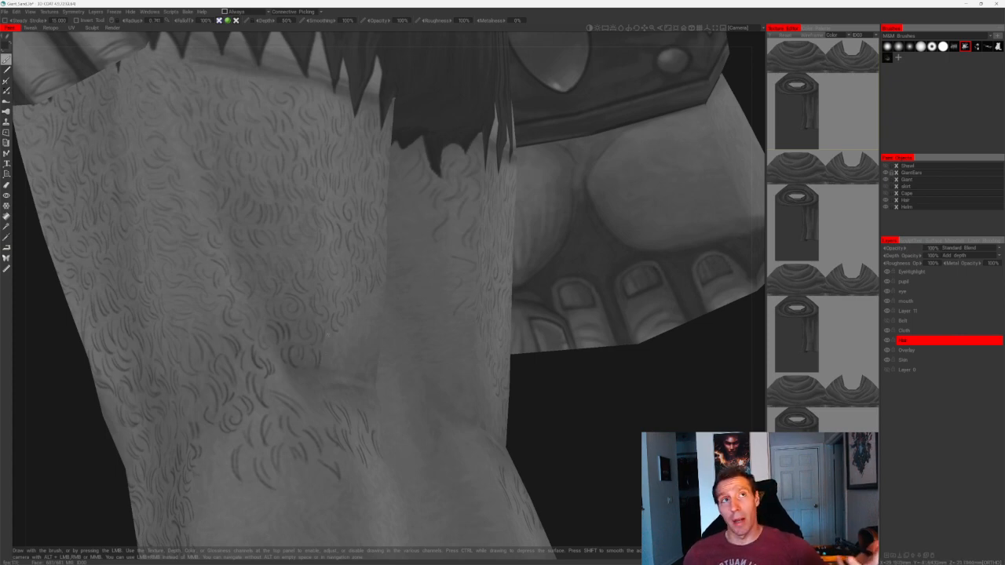
left_click_drag(334, 338, 327, 358)
left_click_drag(676, 399, 558, 427)
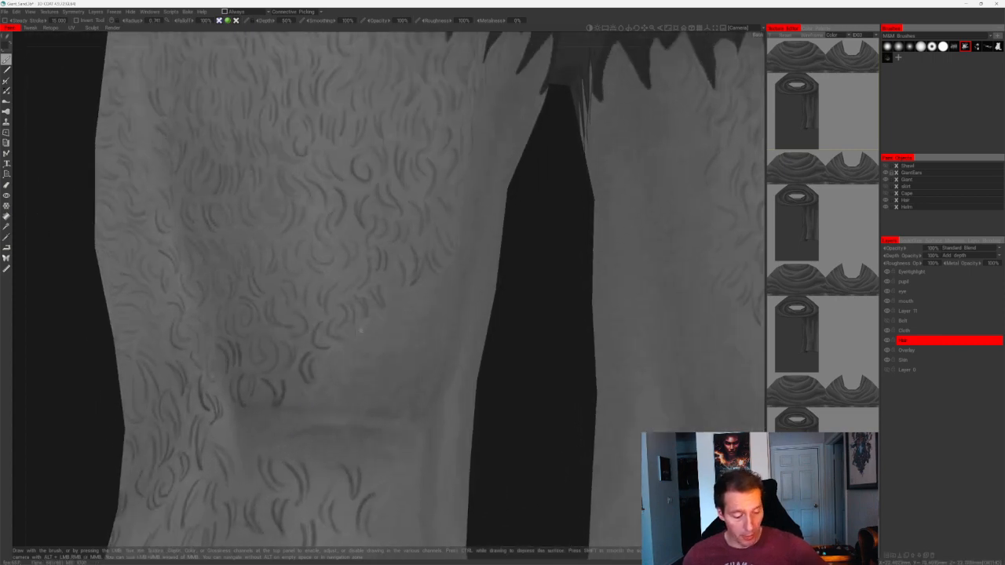
mouse_move(353, 330)
left_mouse_down()
mouse_move(350, 360)
mouse_move(357, 354)
left_mouse_up()
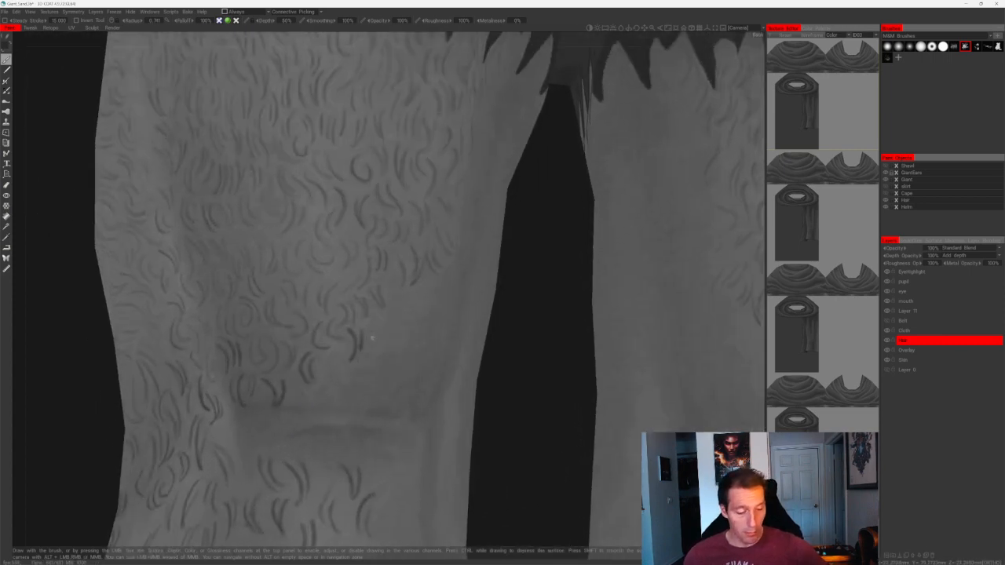
mouse_move(379, 320)
left_mouse_down()
mouse_move(375, 344)
mouse_move(382, 332)
mouse_move(386, 343)
left_mouse_up()
key("ctrl+z")
mouse_move(390, 296)
left_mouse_down()
mouse_move(396, 324)
mouse_move(415, 309)
left_mouse_up()
mouse_move(499, 301)
left_mouse_down()
mouse_move(416, 305)
mouse_move(379, 351)
mouse_move(336, 350)
mouse_move(321, 371)
left_mouse_up()
left_click_drag(169, 445, 205, 448)
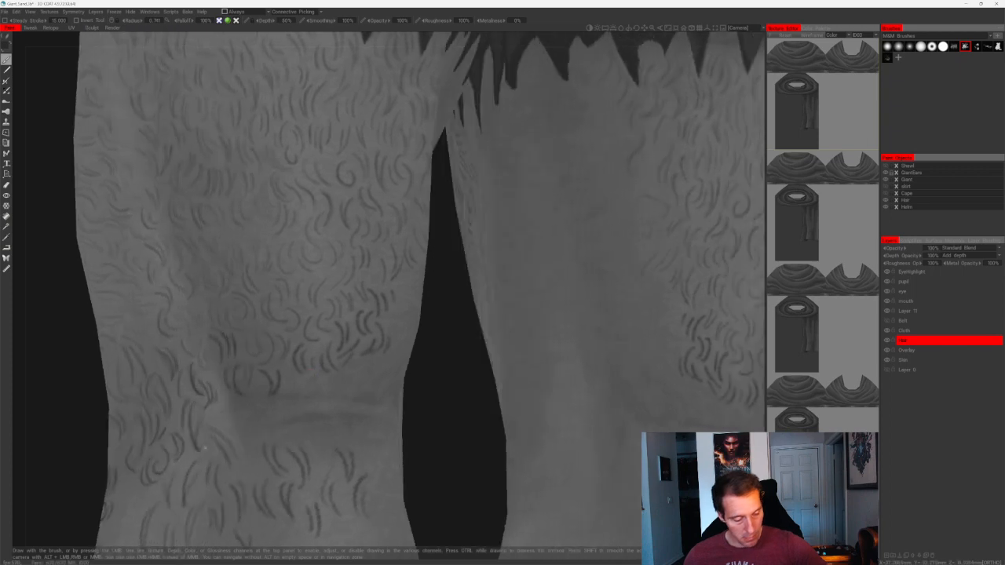
- Add curved hairs along the bottom edge of the back thigh patch, just above the knee crease
left_click_drag(313, 355, 322, 381)
right_click_drag(322, 381, 314, 404, "alt")
left_click_drag(345, 338, 388, 328, "alt")
right_click_drag(388, 327, 418, 306, "alt")
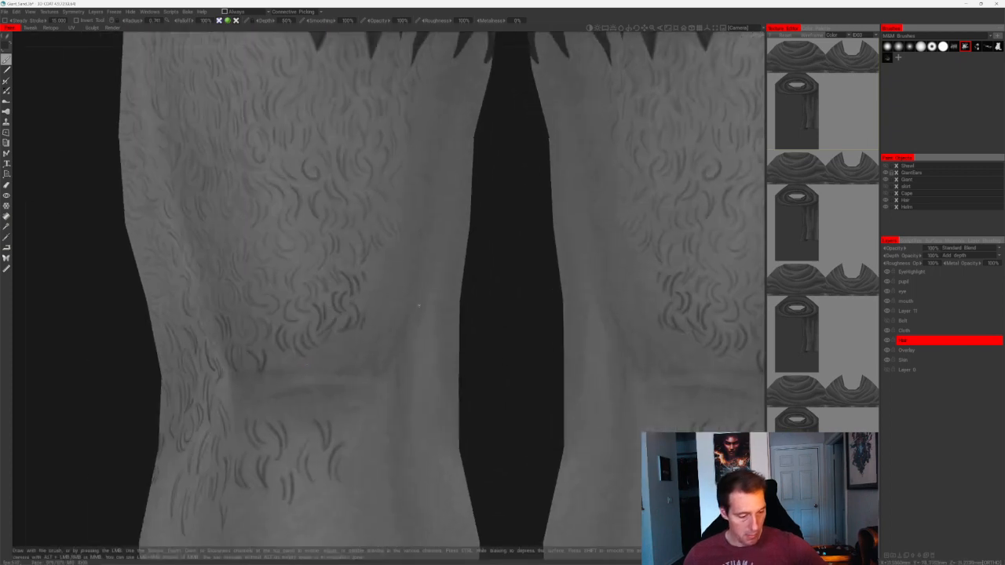
mouse_move(378, 337)
left_mouse_down()
mouse_move(389, 350)
mouse_move(362, 363)
mouse_move(275, 367)
left_mouse_up()
scroll(284, 357, "down", 5)
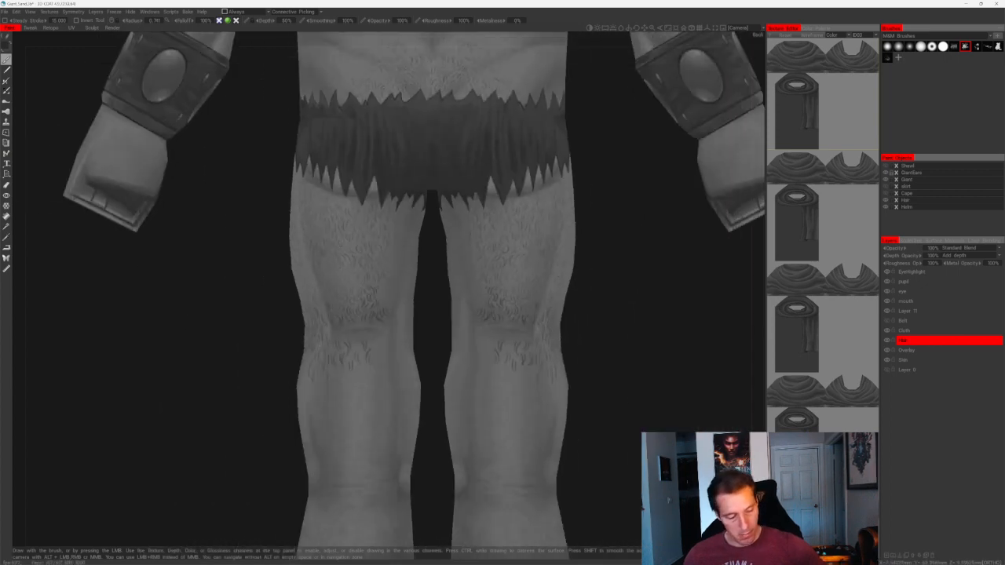
- Extend the lower inner edge of the back thigh patch with curved strands, continuing up to mid-thigh
scroll(434, 303, "up", 4)
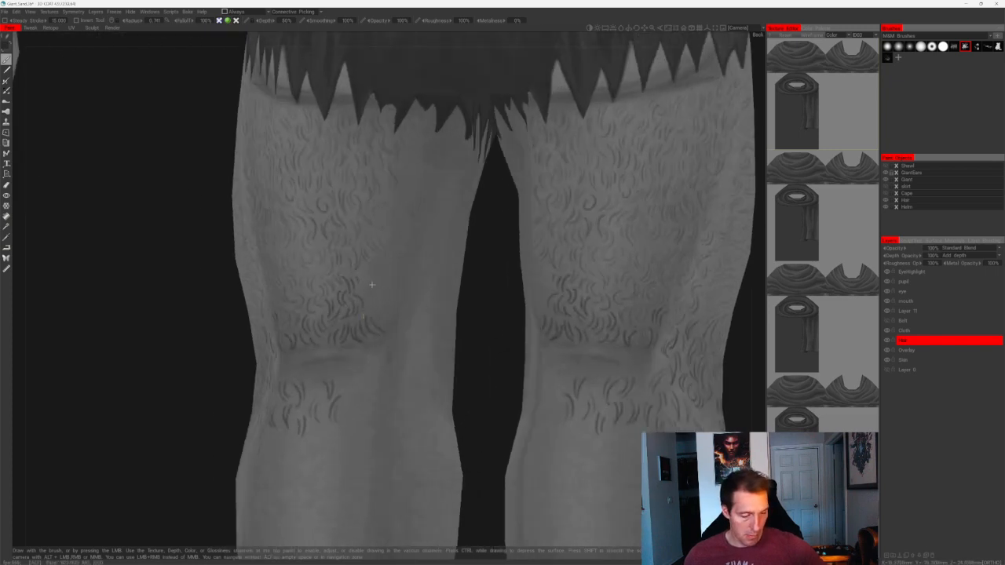
scroll(358, 299, "up", 4)
left_click_drag(356, 307, 352, 329)
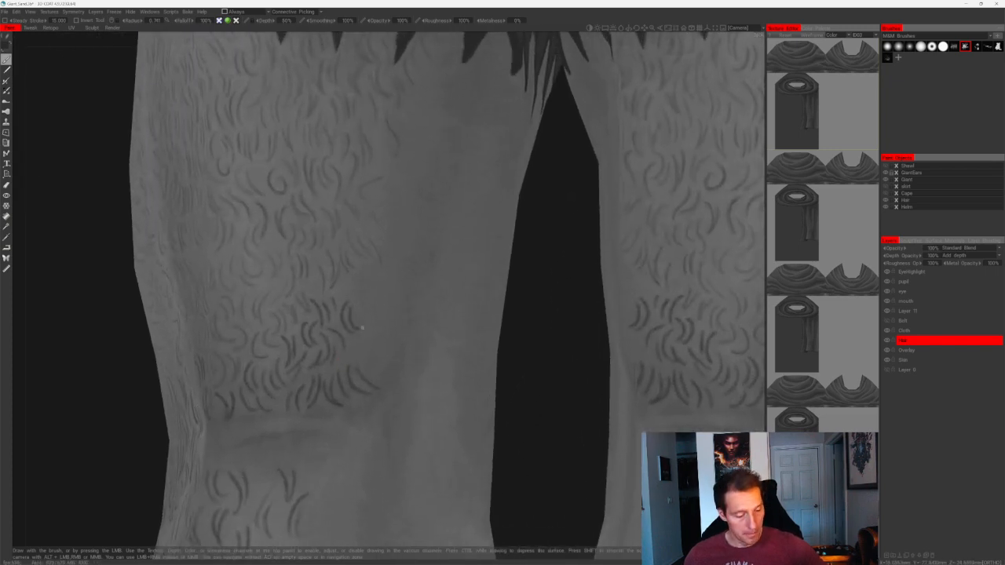
mouse_move(359, 289)
left_mouse_down()
mouse_move(353, 311)
mouse_move(372, 298)
left_mouse_up()
middle_click_drag(398, 206, 364, 332, "alt")
scroll(364, 332, "up", 1)
left_click_drag(343, 325, 343, 365)
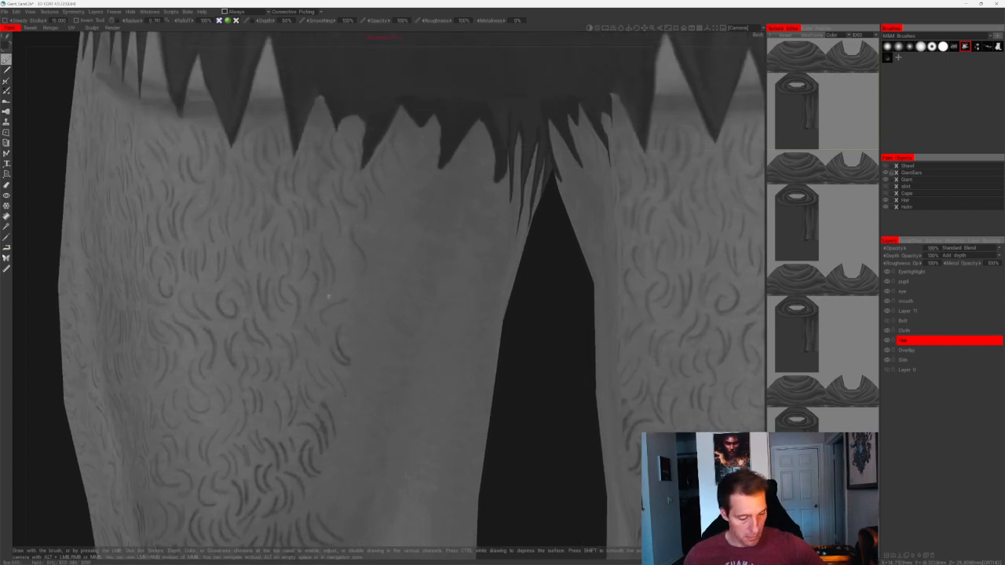
- Fill in the inner edge of the back thigh patch at mid-thigh with curved hairs
mouse_move(328, 296)
left_mouse_down()
mouse_move(323, 327)
mouse_move(332, 320)
left_mouse_up()
mouse_move(340, 281)
left_mouse_down()
mouse_move(347, 315)
mouse_move(348, 305)
left_mouse_up()
left_click_drag(353, 256, 362, 280)
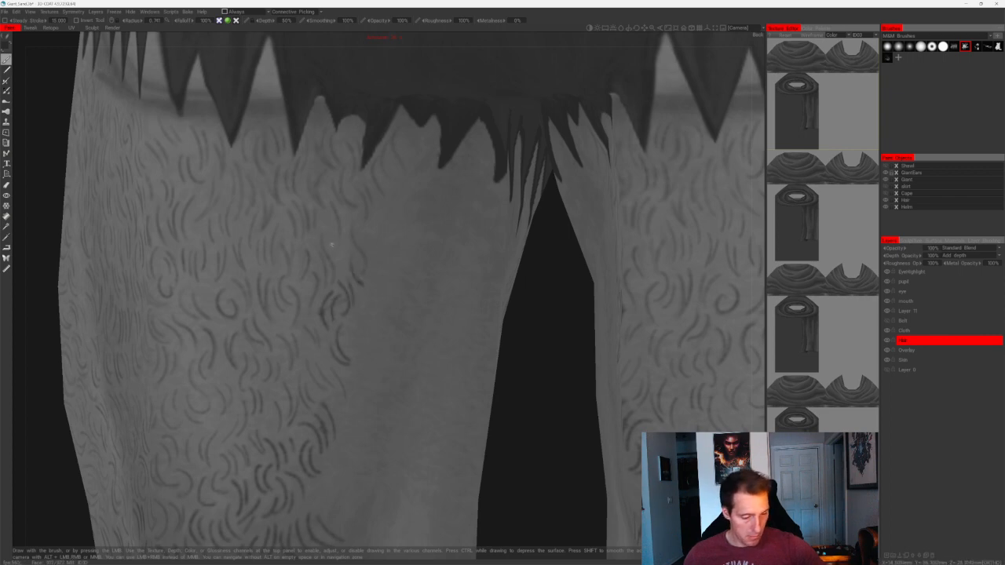
mouse_move(331, 244)
left_mouse_down()
mouse_move(342, 264)
mouse_move(347, 253)
mouse_move(376, 275)
left_mouse_up()
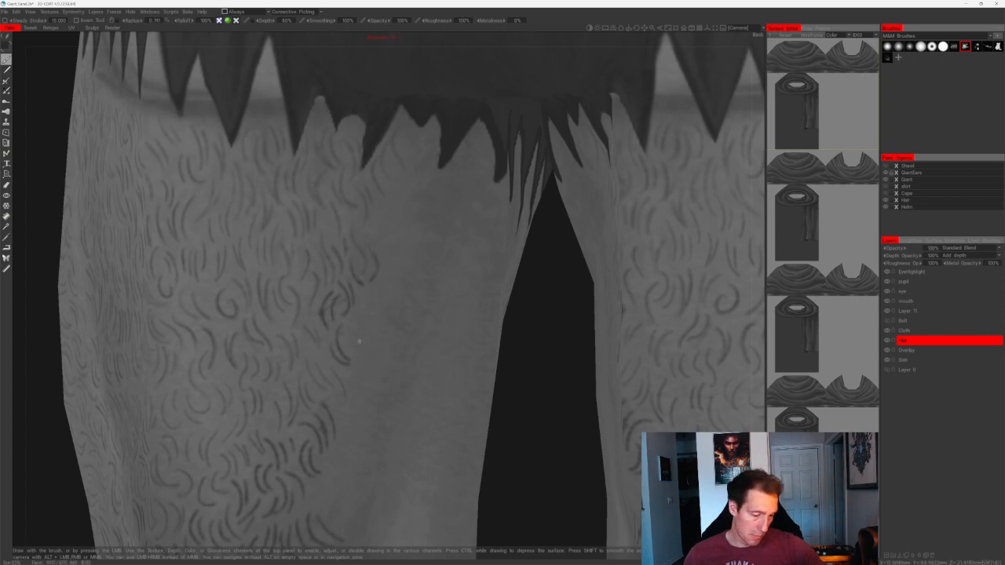
left_click_drag(352, 333, 359, 352)
- Continue the curved hairs up the inner edge of the back thigh patch toward the loincloth
left_click_drag(372, 235, 389, 256)
left_click_drag(381, 234, 391, 255)
left_click_drag(379, 209, 393, 231)
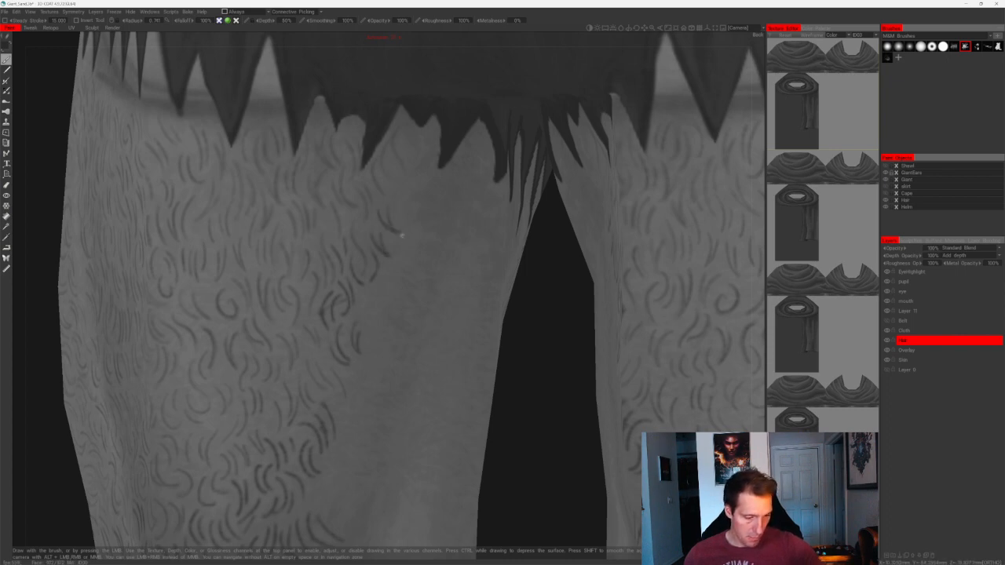
mouse_move(401, 196)
left_mouse_down()
mouse_move(426, 240)
mouse_move(414, 256)
left_mouse_up()
scroll(416, 305, "down", 10)
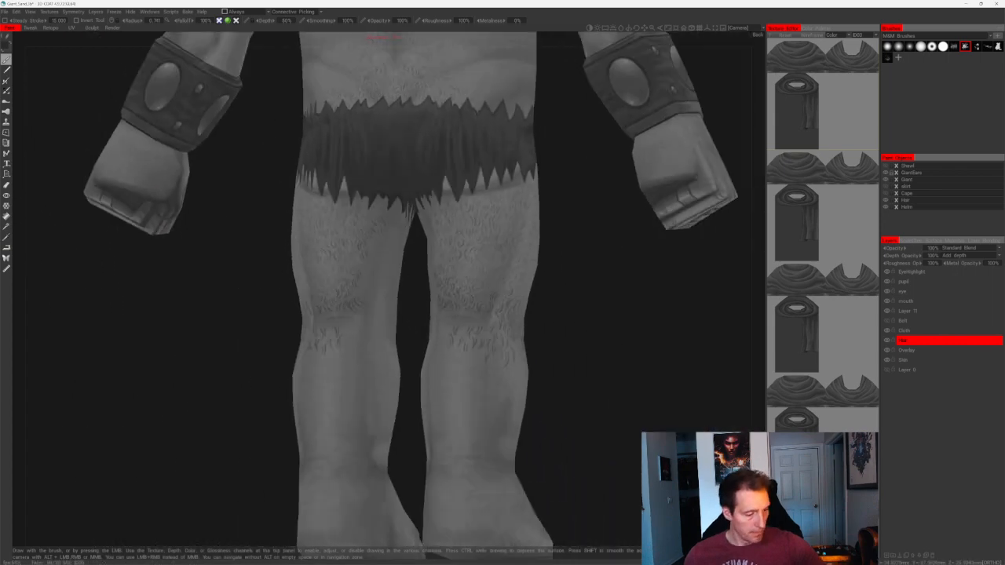
- Activate the face-hiding tool and turn off symmetry
left_click(7, 195)
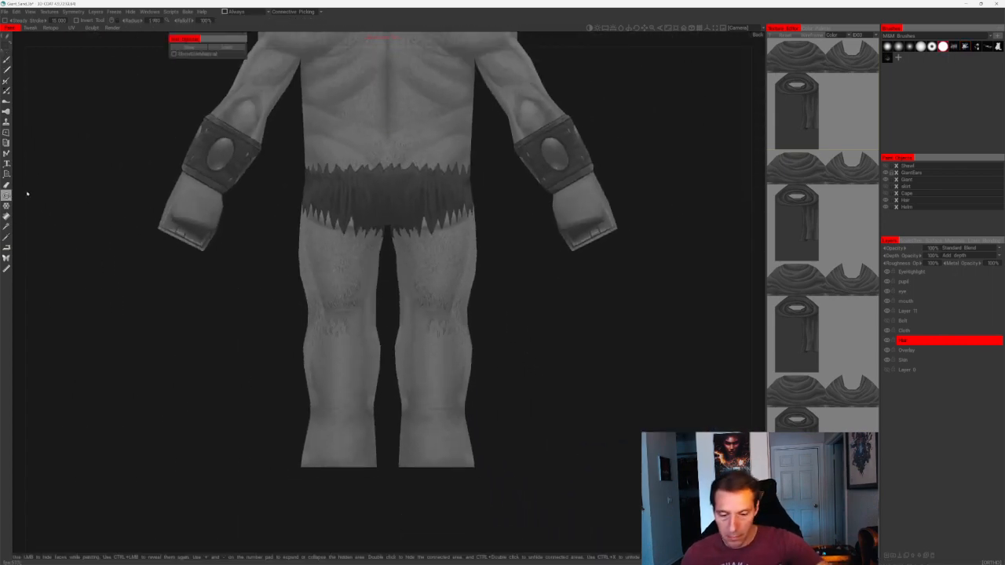
left_click(73, 11)
left_click(76, 30)
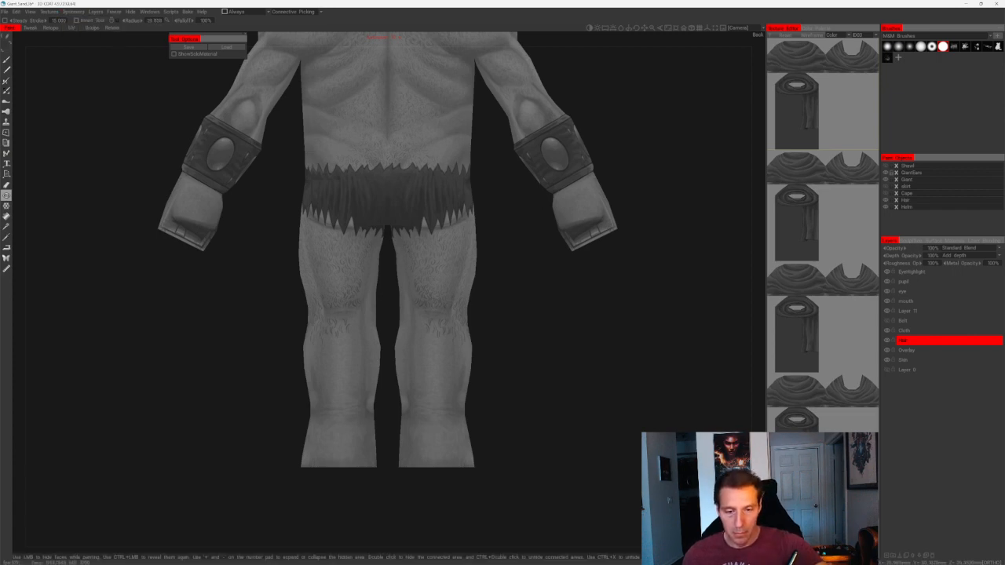
left_click(73, 11)
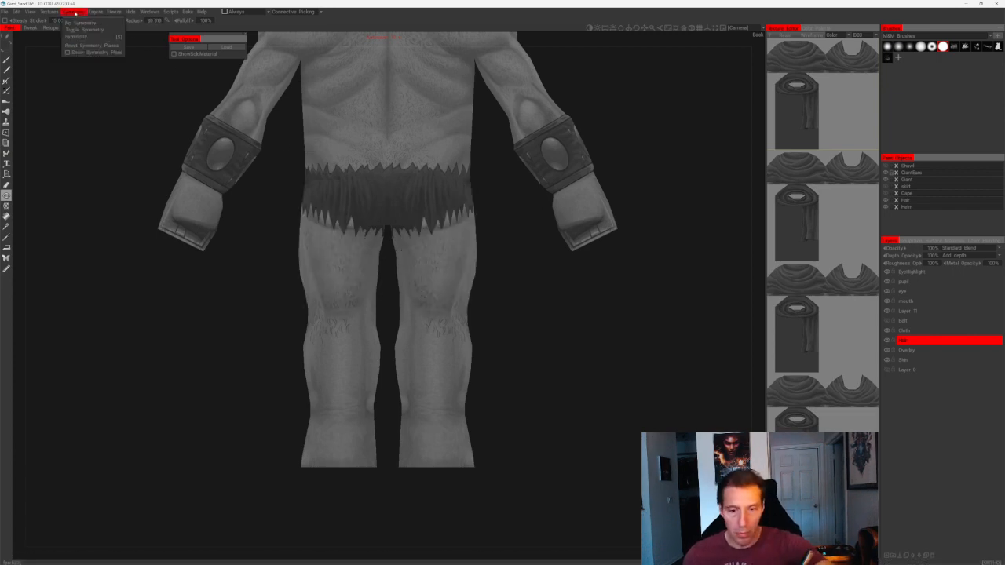
left_click(82, 37)
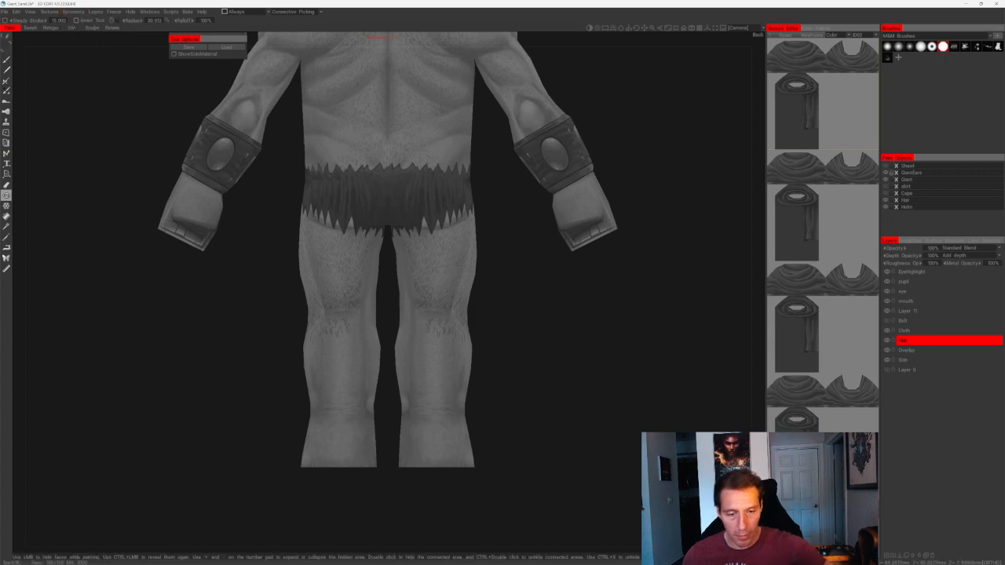
- Hide the faces of the giant's right leg from the thigh down to the foot
mouse_move(465, 234)
left_mouse_down()
mouse_move(426, 269)
mouse_move(435, 424)
mouse_move(469, 451)
mouse_move(408, 322)
mouse_move(413, 303)
mouse_move(479, 469)
mouse_move(400, 442)
left_mouse_up()
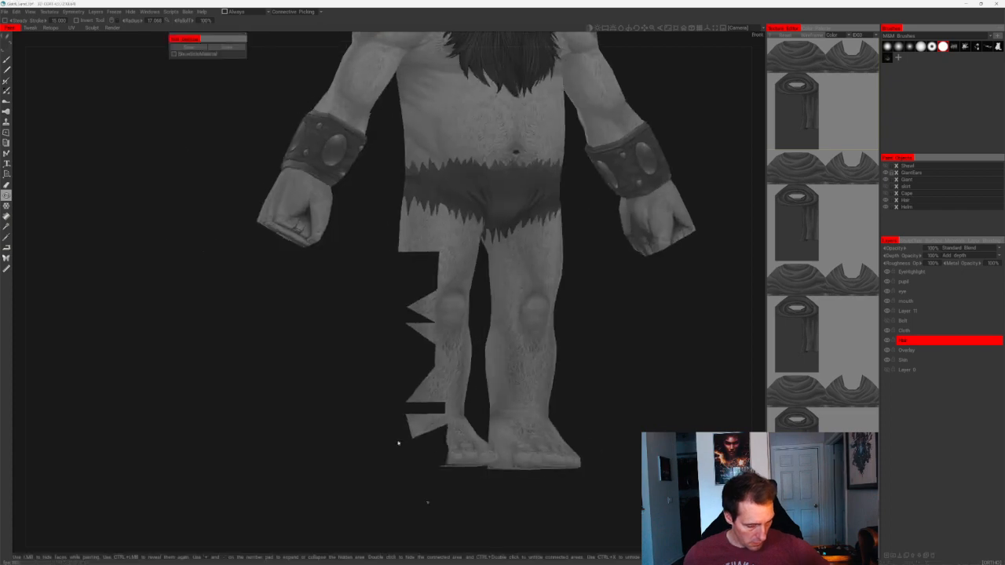
left_click_drag(633, 401, 577, 422, "alt")
scroll(577, 421, "up", 2)
mouse_move(471, 251)
left_mouse_down()
mouse_move(440, 282)
mouse_move(408, 231)
mouse_move(455, 384)
mouse_move(437, 464)
mouse_move(408, 314)
left_mouse_up()
left_click_drag(343, 478, 271, 385, "alt")
scroll(270, 384, "up", 2)
left_click_drag(549, 353, 596, 416)
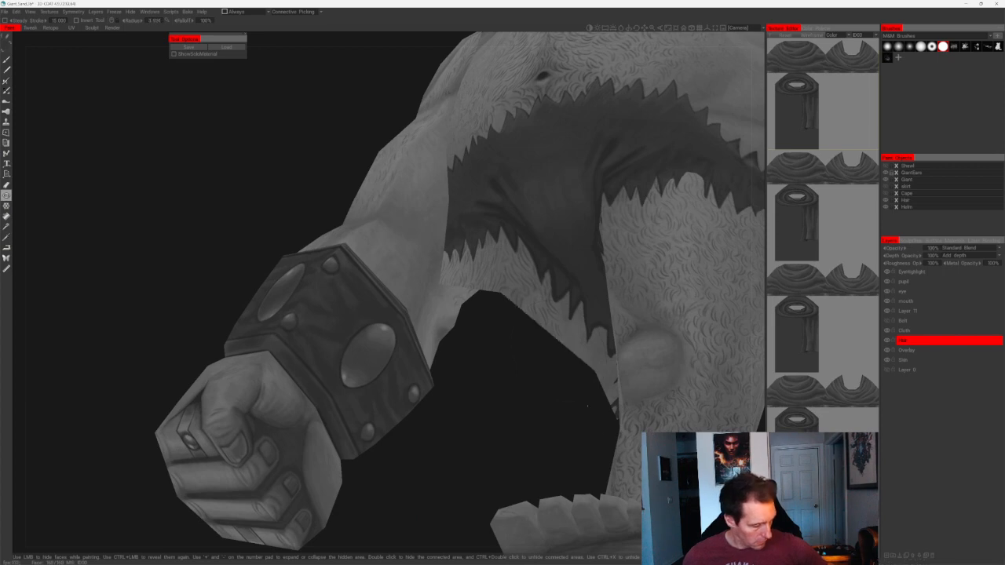
- Hide the remaining right leg faces below the loincloth to expose the left leg's inner side
left_click_drag(569, 382, 523, 382, "alt")
scroll(471, 392, "down", 3)
left_click_drag(410, 407, 439, 345, "alt")
mouse_move(369, 387)
left_mouse_down()
mouse_move(337, 394)
mouse_move(388, 395)
left_mouse_up()
left_click_drag(502, 416, 311, 327, "alt")
left_click_drag(392, 385, 445, 394)
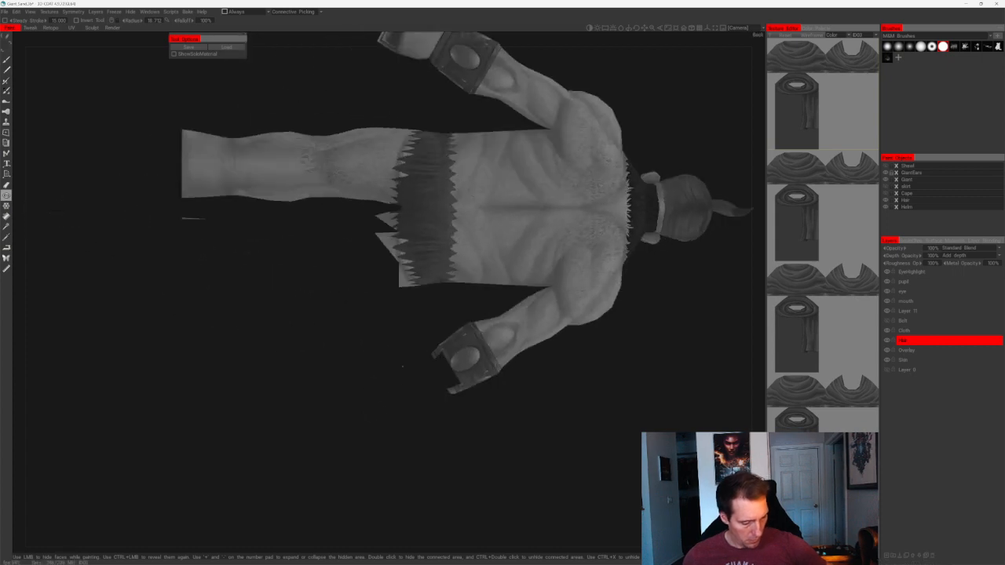
left_click_drag(410, 442, 511, 134, "alt")
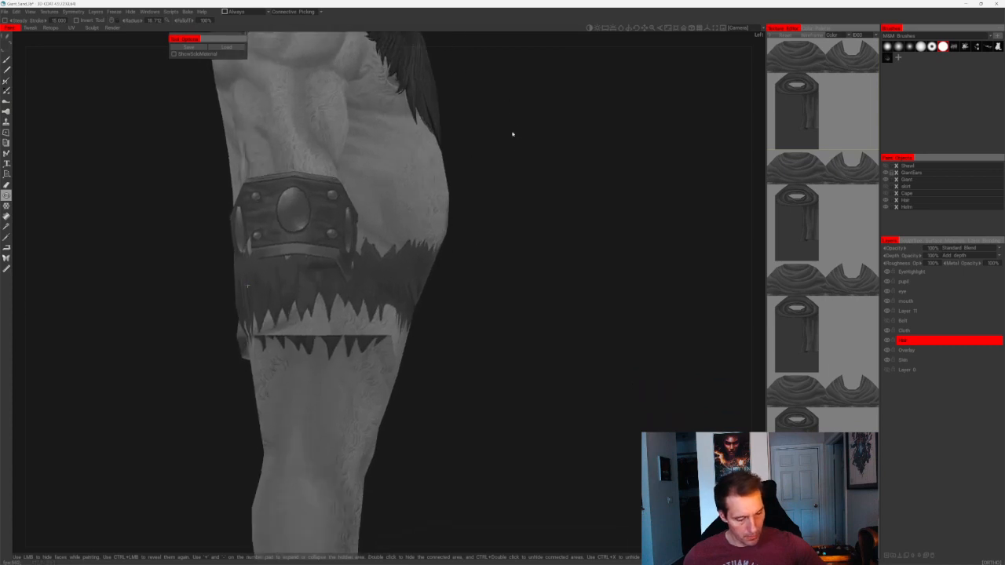
middle_click_drag(511, 134, 577, 193, "alt")
right_click_drag(577, 193, 549, 272, "alt")
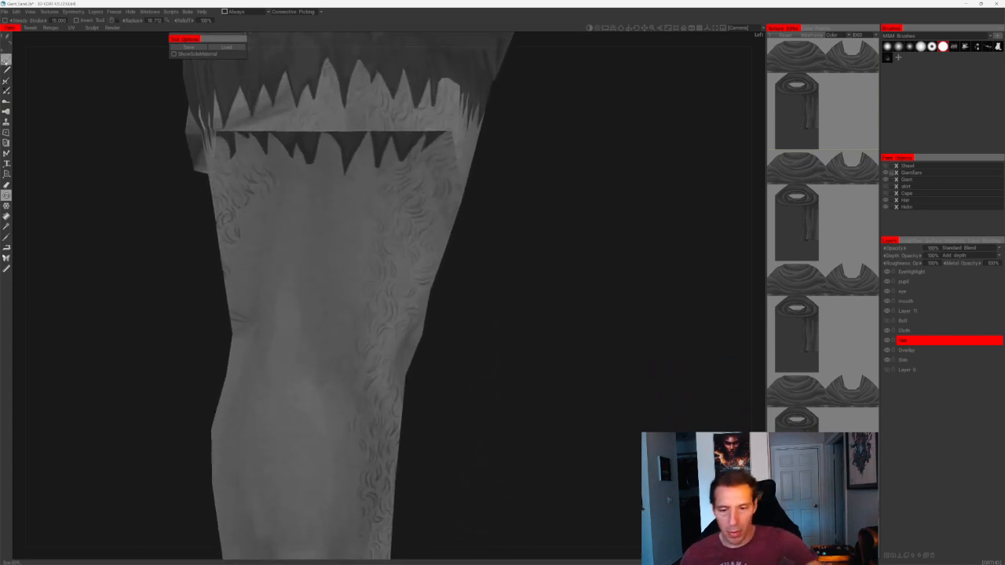
- Return to the hair brush and paint curved hairs across the back half of the inner thigh
left_click(6, 60)
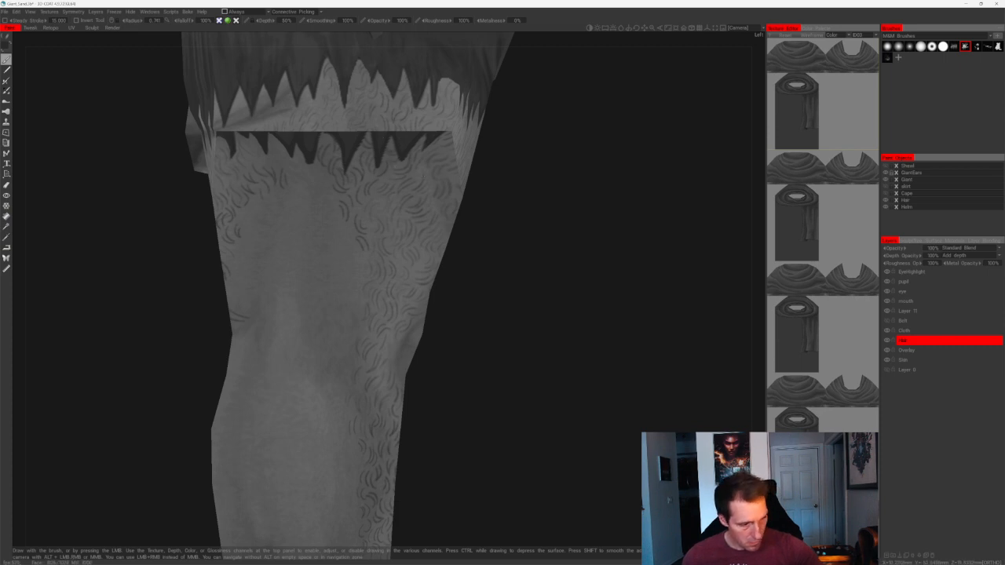
middle_click_drag(514, 220, 460, 266)
right_click_drag(460, 267, 457, 276)
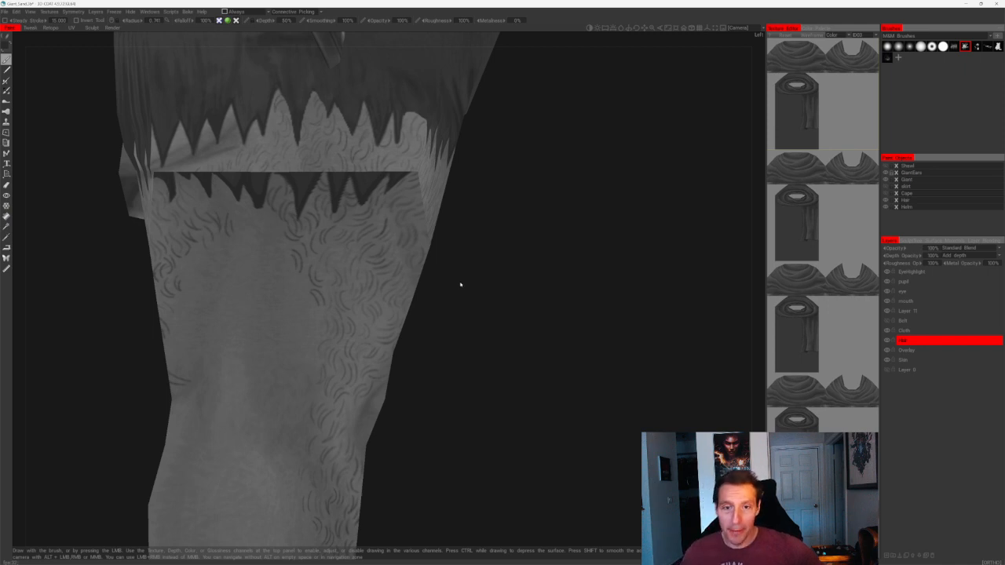
left_click_drag(460, 284, 518, 302)
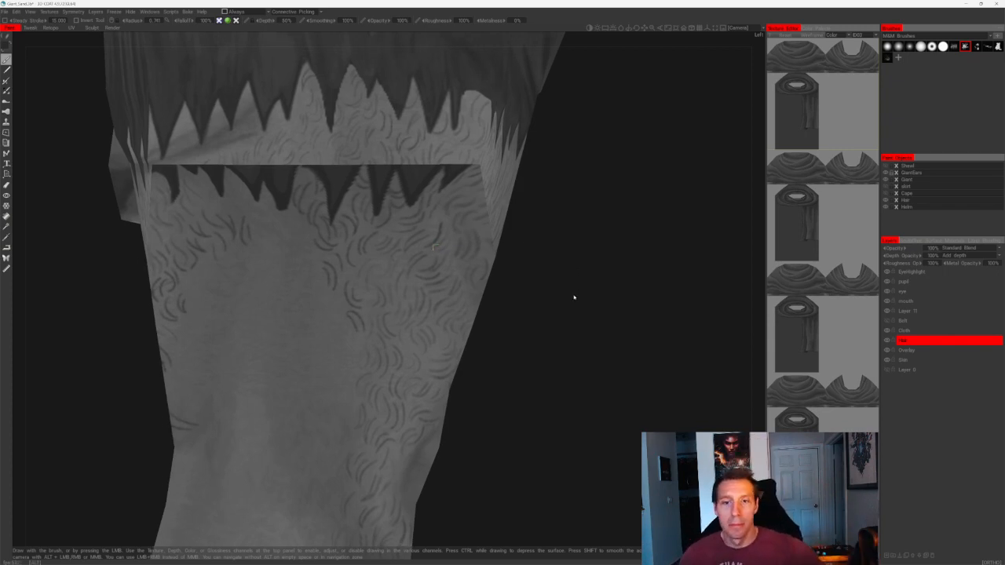
left_click_drag(574, 297, 556, 278)
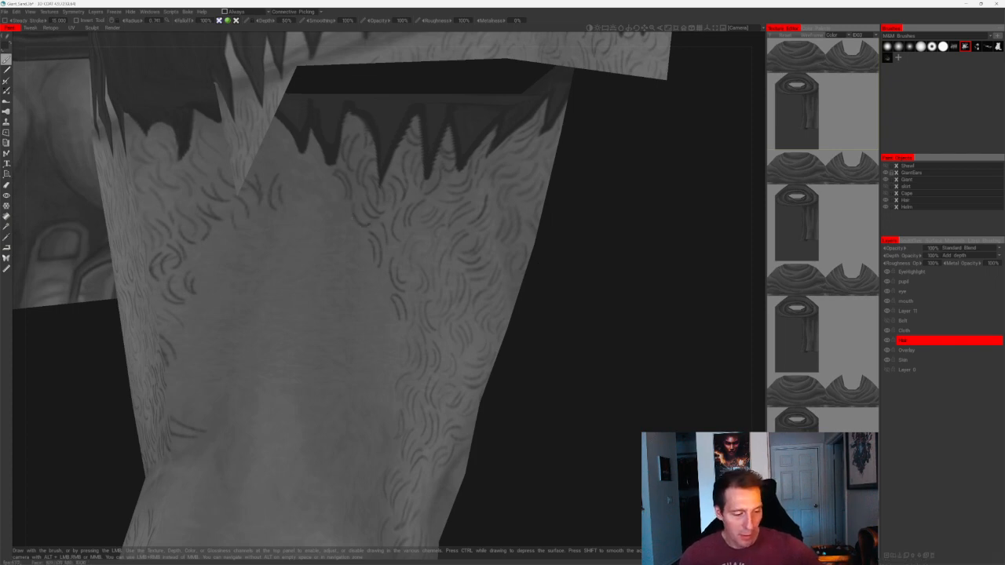
- Extend the inner thigh hair forward below the loincloth and thicken its ragged edge with curved strands
left_click_drag(334, 209, 345, 231)
middle_click_drag(344, 192, 353, 264, "alt")
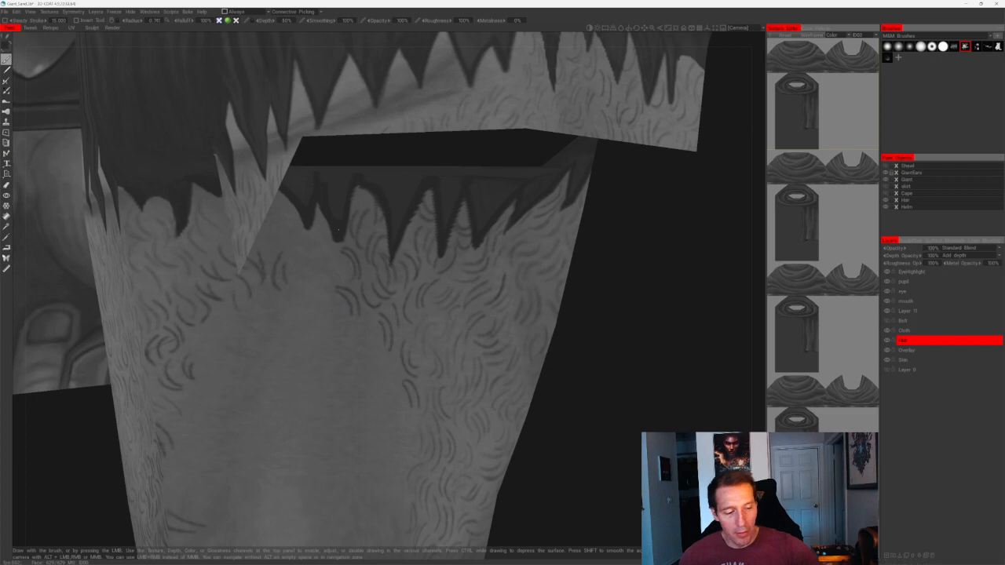
mouse_move(336, 241)
left_mouse_down()
mouse_move(318, 271)
mouse_move(328, 307)
left_mouse_up()
left_click_drag(310, 273, 322, 306)
middle_click_drag(386, 332, 377, 261, "alt")
right_click_drag(377, 261, 364, 260, "alt")
mouse_move(359, 231)
left_mouse_down()
mouse_move(347, 278)
mouse_move(326, 282)
mouse_move(392, 295)
mouse_move(395, 313)
left_mouse_up()
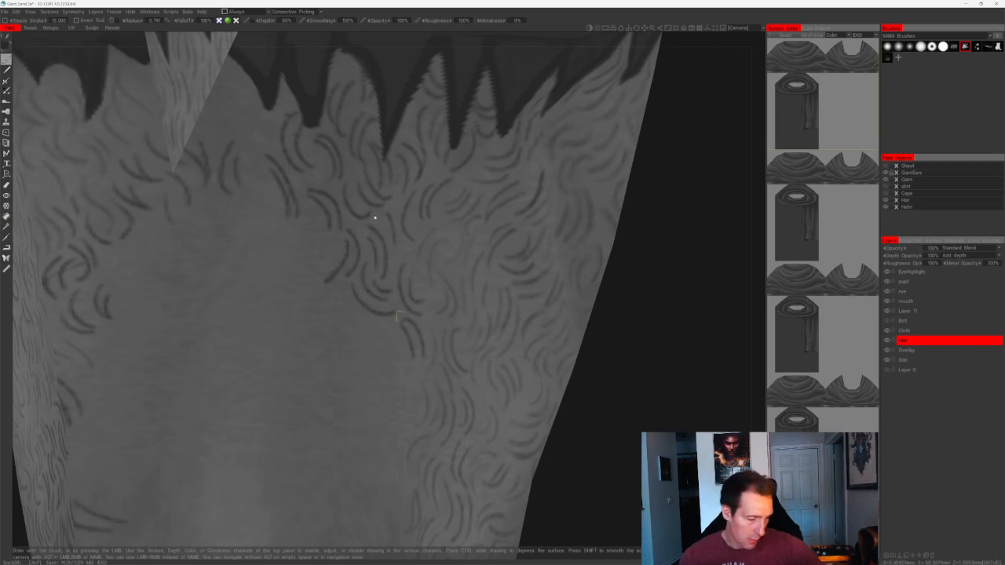
- Paint curved hairs directly beneath the loincloth's jagged edge, joining the front and back inner thigh hair
middle_click_drag(286, 101, 359, 250, "alt")
left_click_drag(358, 250, 349, 290)
left_click_drag(318, 242, 331, 287)
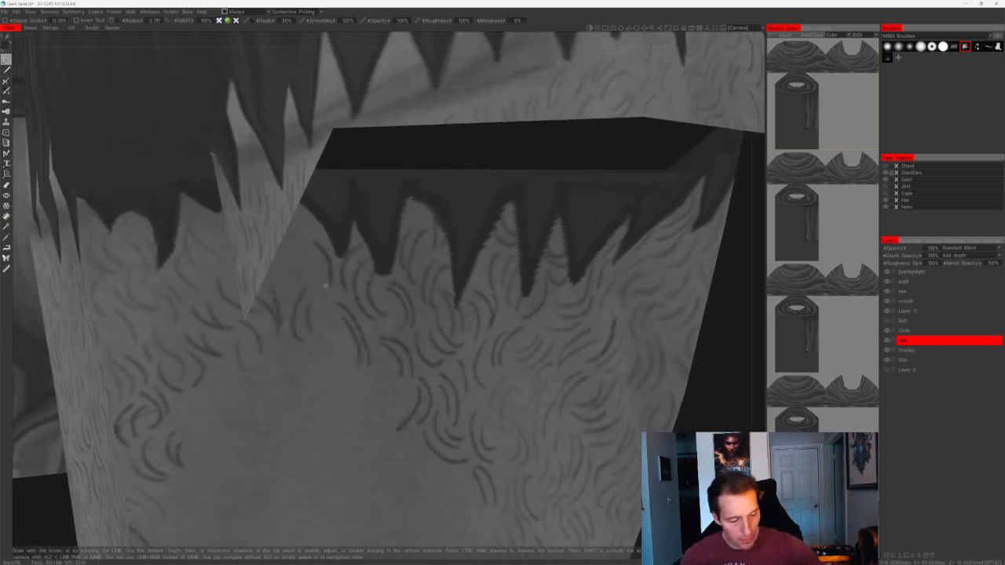
key("ctrl+z")
left_click_drag(319, 242, 328, 282)
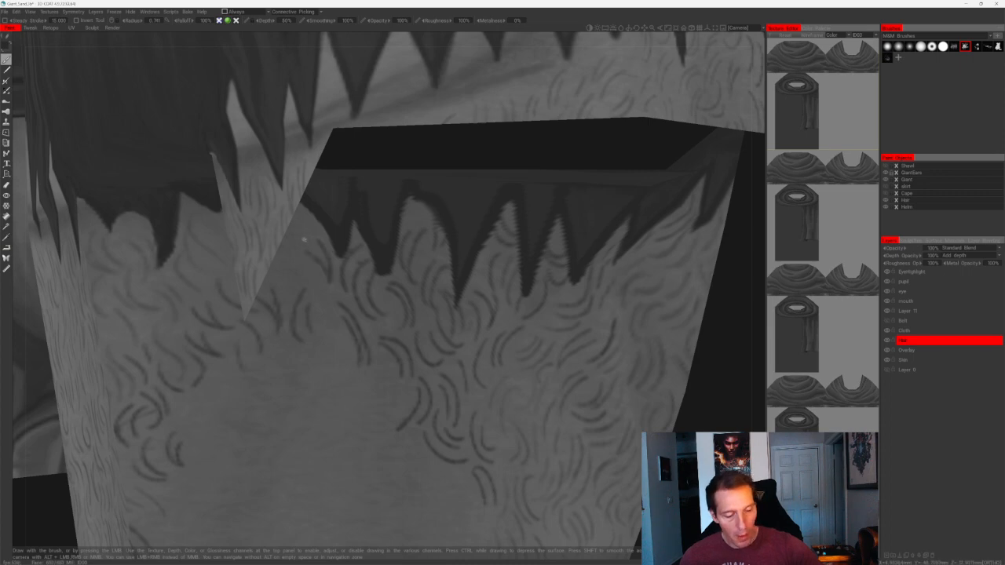
left_click_drag(299, 237, 314, 277)
- Hide the leftover triangular right thigh faces hanging below the loincloth
mouse_move(330, 192)
right_mouse_down("alt")
mouse_move(345, 232)
mouse_move(557, 347)
right_mouse_up("alt")
left_click_drag(557, 348, 624, 354, "alt")
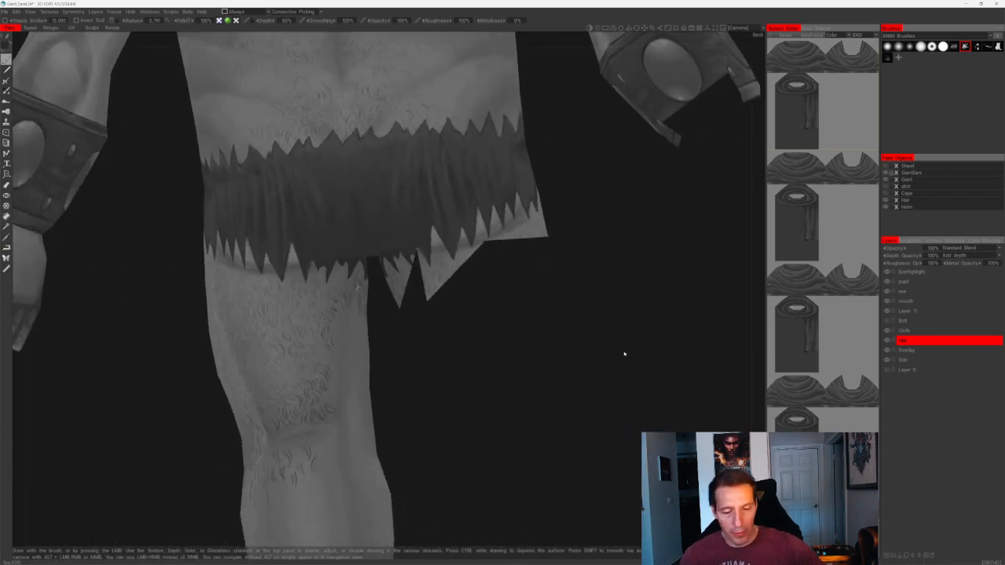
right_click_drag(624, 354, 455, 318, "alt")
left_click(6, 185)
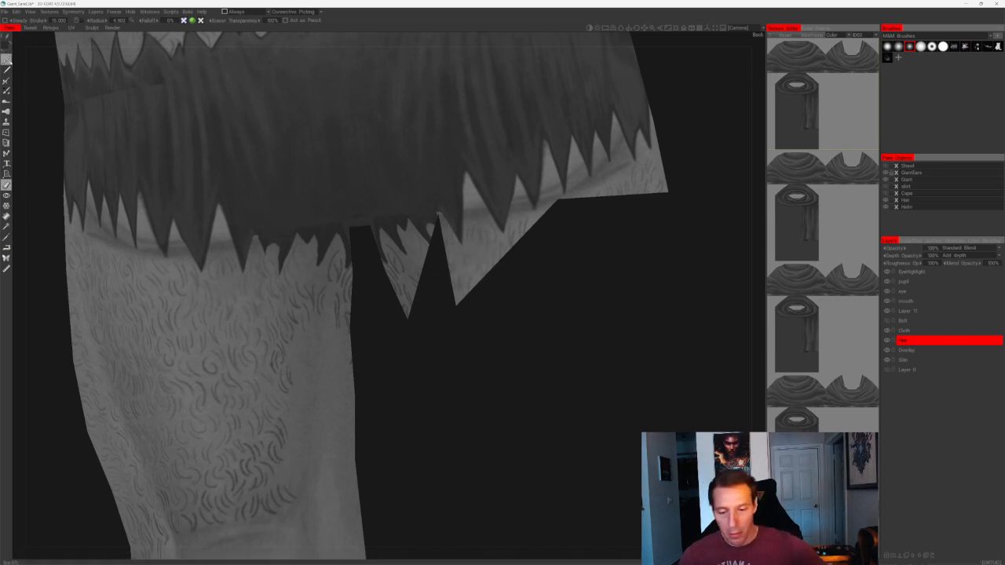
left_click(7, 195)
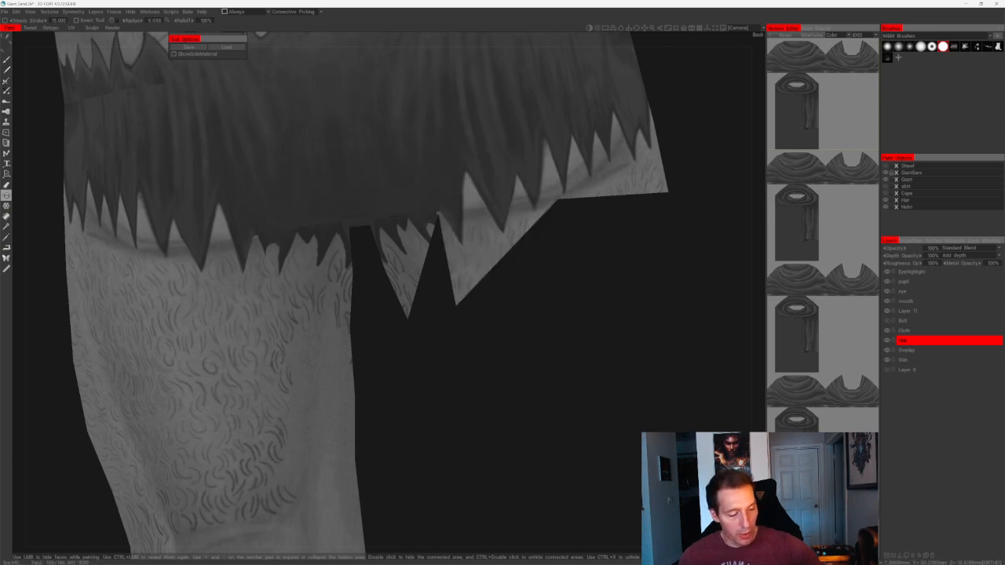
left_click(409, 272)
left_click(396, 237)
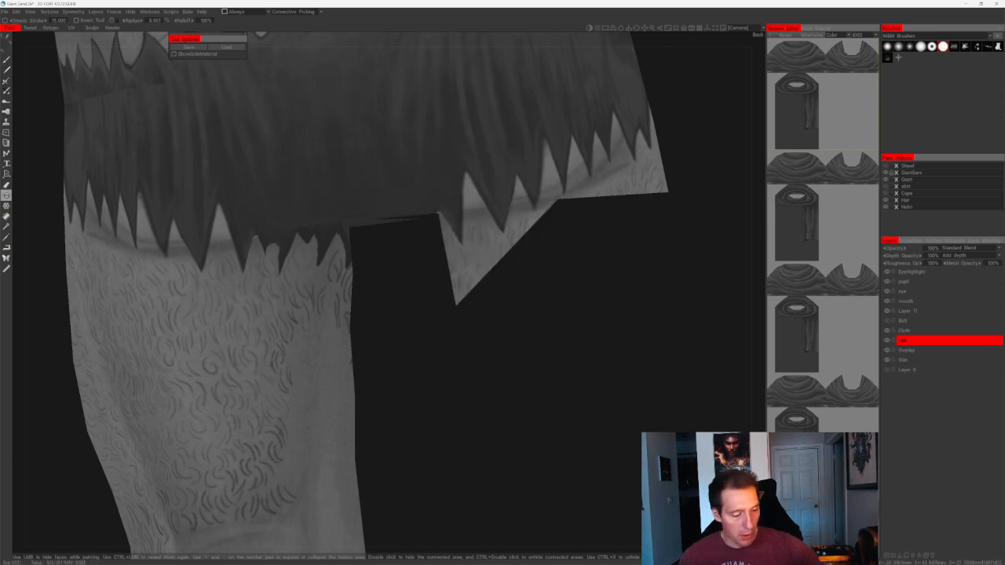
left_click(474, 271)
middle_click_drag(474, 270, 417, 122)
scroll(416, 122, "down", 1)
middle_click_drag(514, 271, 518, 312)
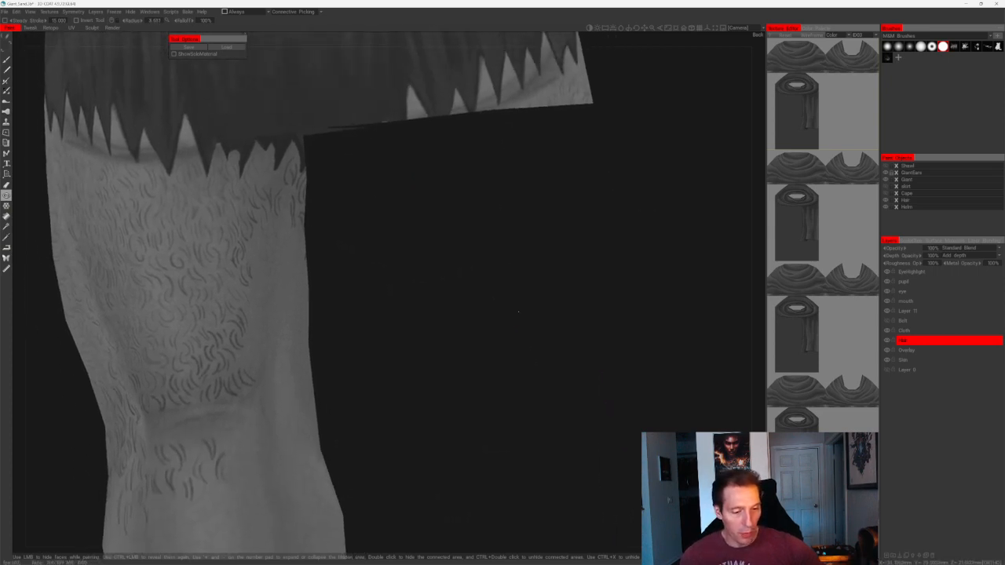
- Return to the hair brush and paint curved hairs on the bare central inner thigh beneath the loincloth's jagged edge
left_click(6, 59)
left_click_drag(581, 353, 518, 359, "alt")
right_click_drag(519, 358, 574, 392, "alt")
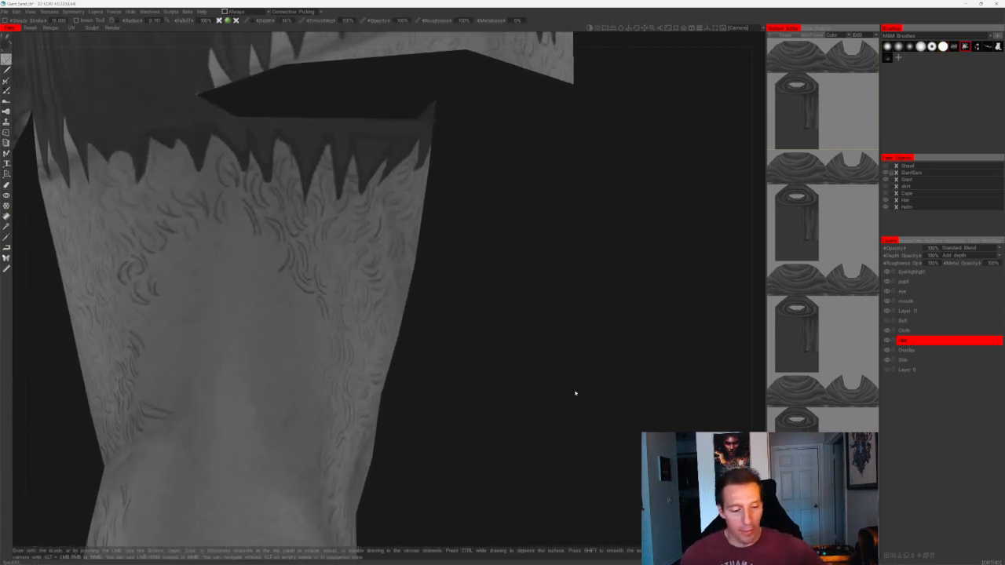
middle_click_drag(574, 392, 600, 399, "alt")
right_click_drag(600, 399, 622, 295, "alt")
left_click_drag(244, 144, 269, 204)
right_click_drag(269, 206, 255, 137, "alt")
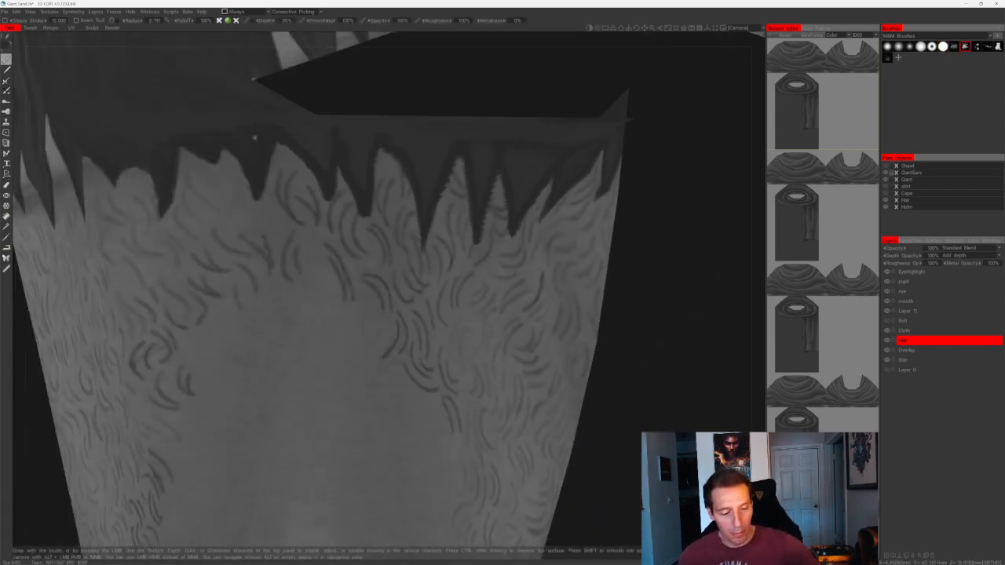
left_click_drag(210, 174, 237, 213)
mouse_move(242, 168)
left_mouse_down()
mouse_move(236, 210)
mouse_move(271, 219)
mouse_move(266, 225)
mouse_move(321, 290)
left_mouse_up()
key("ctrl+z")
left_click_drag(309, 239, 340, 318)
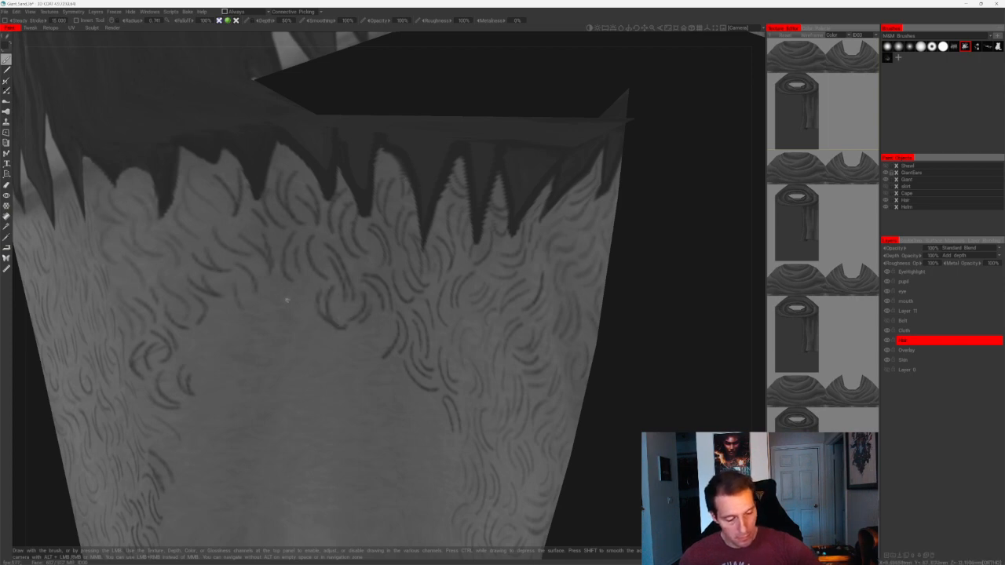
- Extend the curved hairs down towards the back of the inner thigh and fill the skin between the loincloth's points
mouse_move(272, 285)
left_mouse_down()
mouse_move(268, 321)
mouse_move(278, 320)
mouse_move(264, 339)
mouse_move(246, 333)
mouse_move(258, 346)
left_mouse_up()
mouse_move(222, 304)
left_mouse_down()
mouse_move(210, 340)
mouse_move(220, 369)
mouse_move(197, 370)
mouse_move(212, 373)
left_mouse_up()
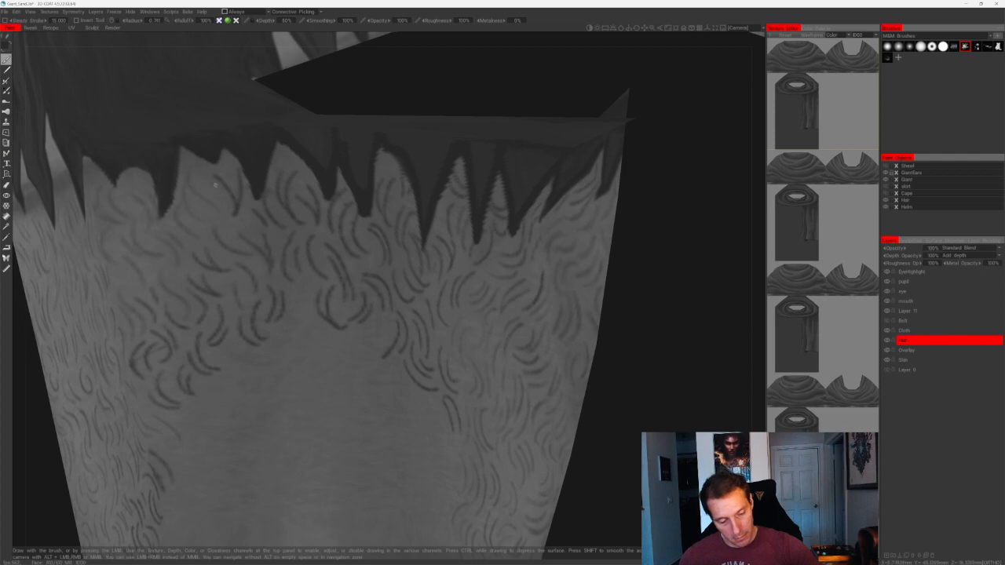
mouse_move(194, 168)
left_mouse_down()
mouse_move(208, 205)
mouse_move(223, 208)
mouse_move(205, 214)
mouse_move(199, 234)
left_mouse_up()
key("ctrl+z")
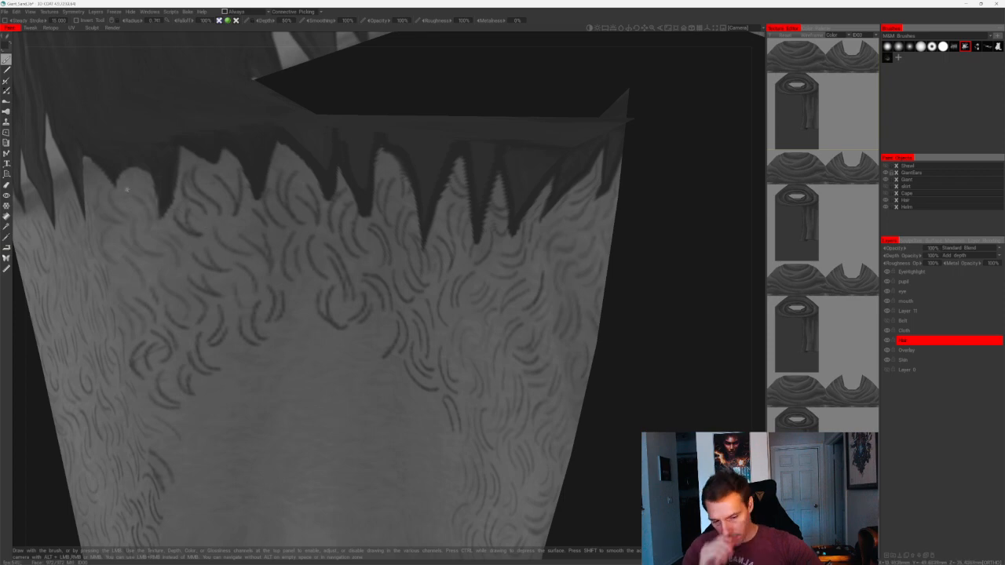
mouse_move(133, 193)
left_mouse_down()
mouse_move(152, 219)
mouse_move(154, 204)
left_mouse_up()
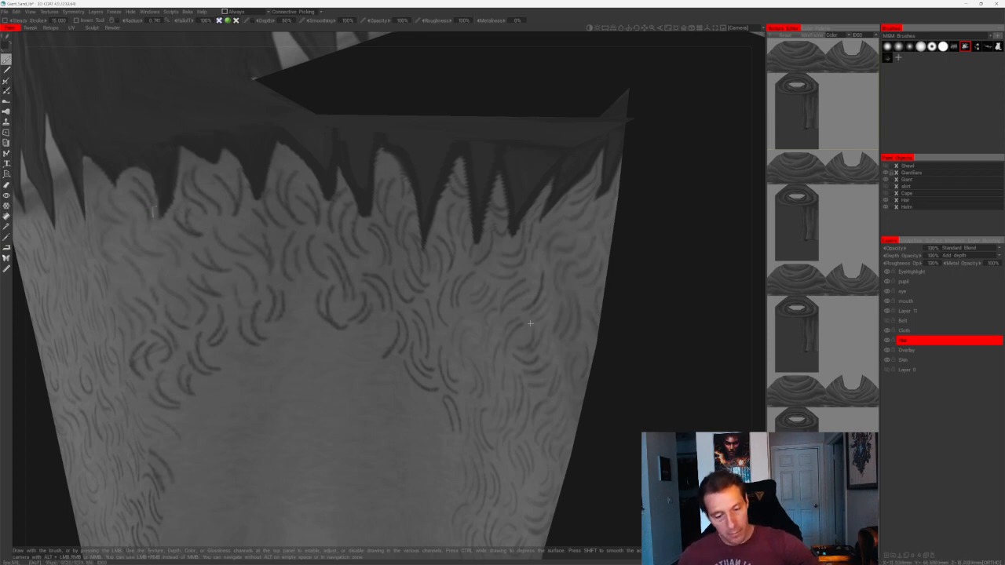
- Thicken the front half of the upper inner thigh with more curved strands below the loincloth
right_click_drag(530, 324, 502, 424, "alt")
left_click_drag(416, 284, 477, 283, "alt")
right_click_drag(478, 283, 555, 281, "alt")
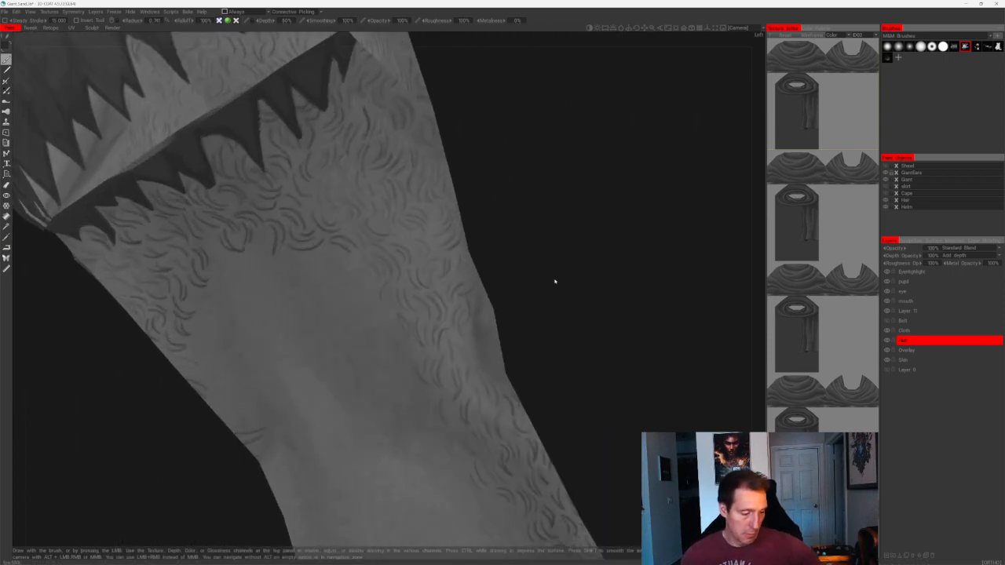
mouse_move(331, 179)
left_mouse_down()
mouse_move(337, 206)
mouse_move(348, 189)
mouse_move(324, 205)
left_mouse_up()
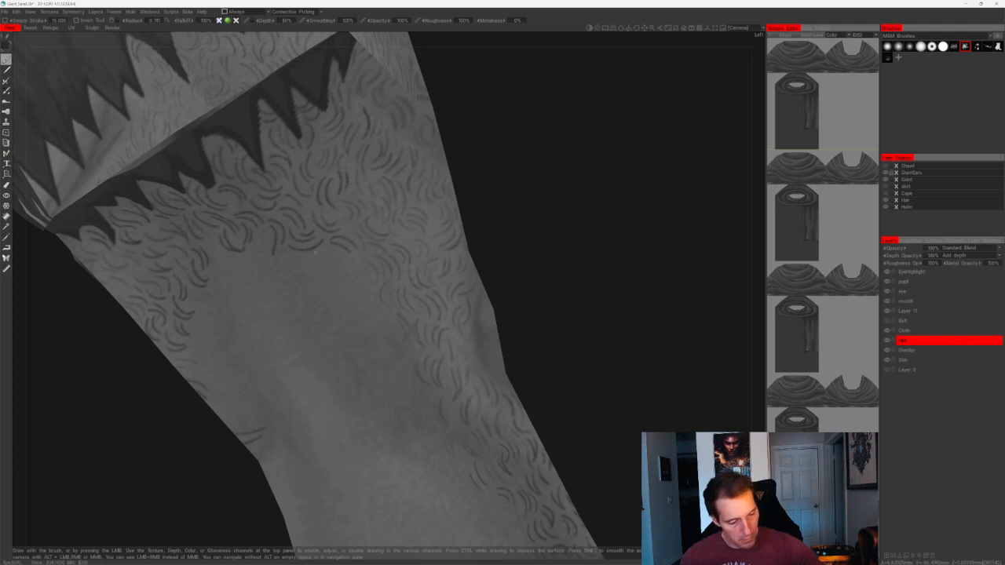
mouse_move(315, 250)
left_mouse_down()
mouse_move(347, 280)
mouse_move(370, 275)
left_mouse_up()
key("ctrl+z")
- Paint curved hairs along the front border of the bare inner thigh patch to lower the hairline
left_click_drag(471, 196, 513, 195)
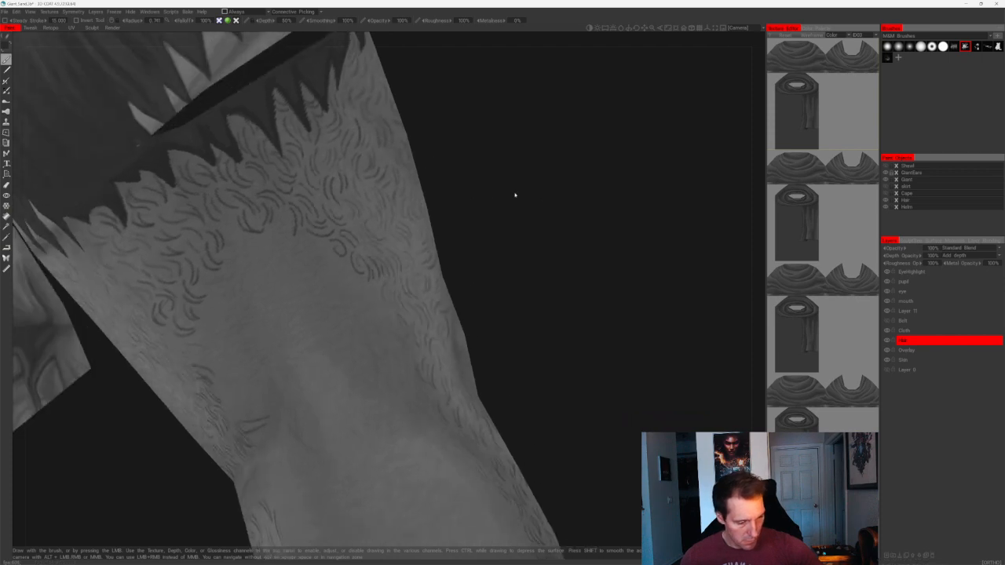
left_click_drag(350, 263, 348, 282)
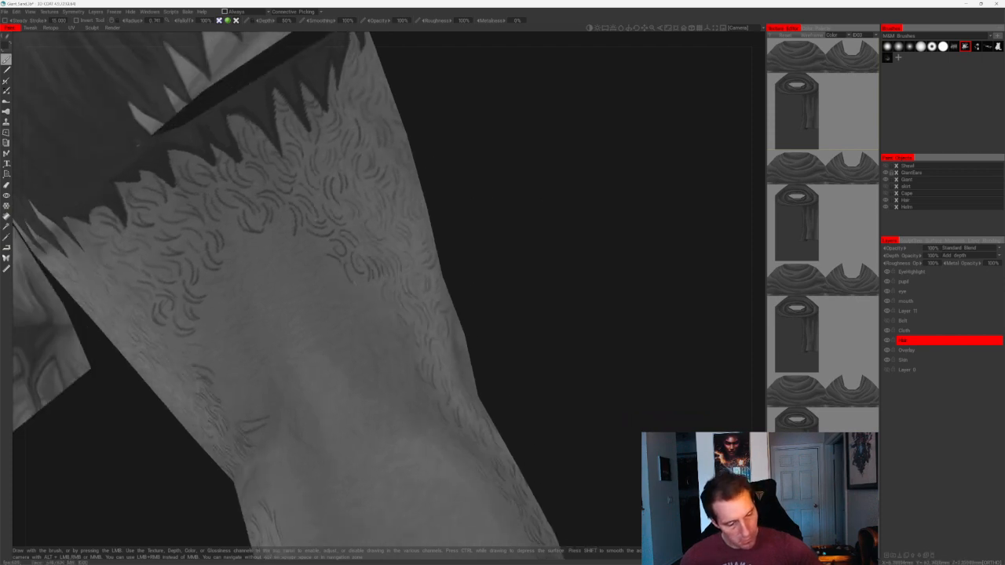
left_click_drag(309, 234, 330, 241)
mouse_move(468, 177)
left_mouse_down()
mouse_move(440, 177)
mouse_move(436, 197)
left_mouse_up()
left_click_drag(278, 267, 293, 288)
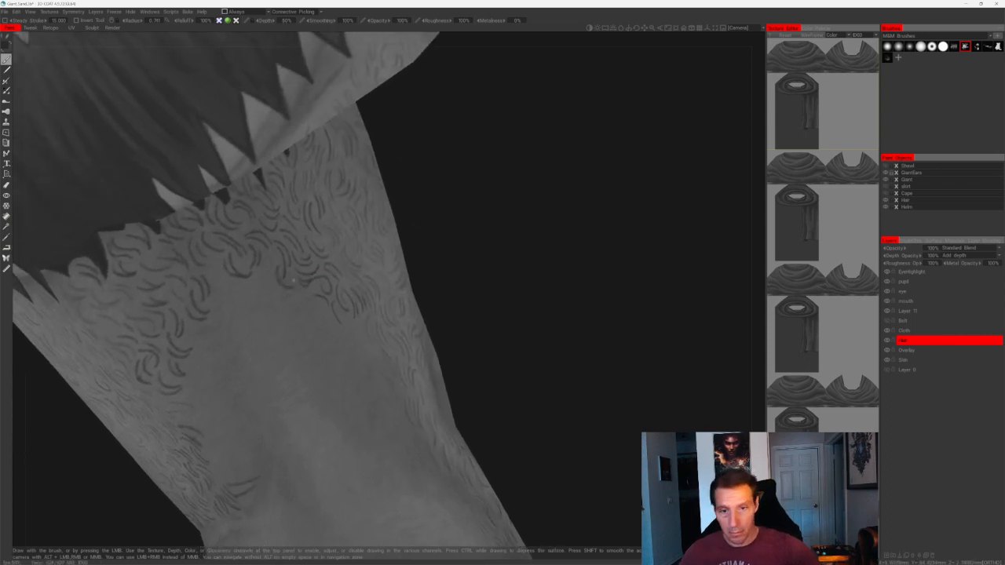
mouse_move(433, 212)
left_mouse_down()
mouse_move(420, 211)
mouse_move(440, 207)
mouse_move(431, 197)
left_mouse_up()
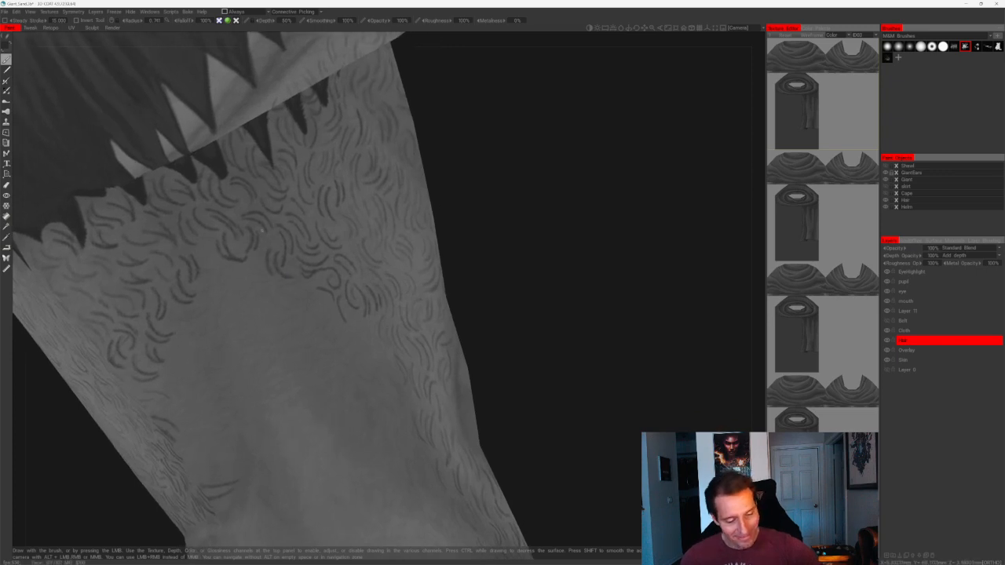
- Paint a band of curved hairs across the middle of the inner thigh, linking the front and back patches
mouse_move(210, 252)
left_mouse_down()
mouse_move(233, 268)
mouse_move(216, 281)
mouse_move(253, 284)
left_mouse_up()
mouse_move(258, 249)
left_mouse_down()
mouse_move(264, 279)
mouse_move(287, 299)
mouse_move(270, 309)
mouse_move(213, 303)
mouse_move(250, 333)
left_mouse_up()
mouse_move(263, 322)
left_mouse_down()
mouse_move(259, 332)
mouse_move(179, 319)
mouse_move(188, 335)
left_mouse_up()
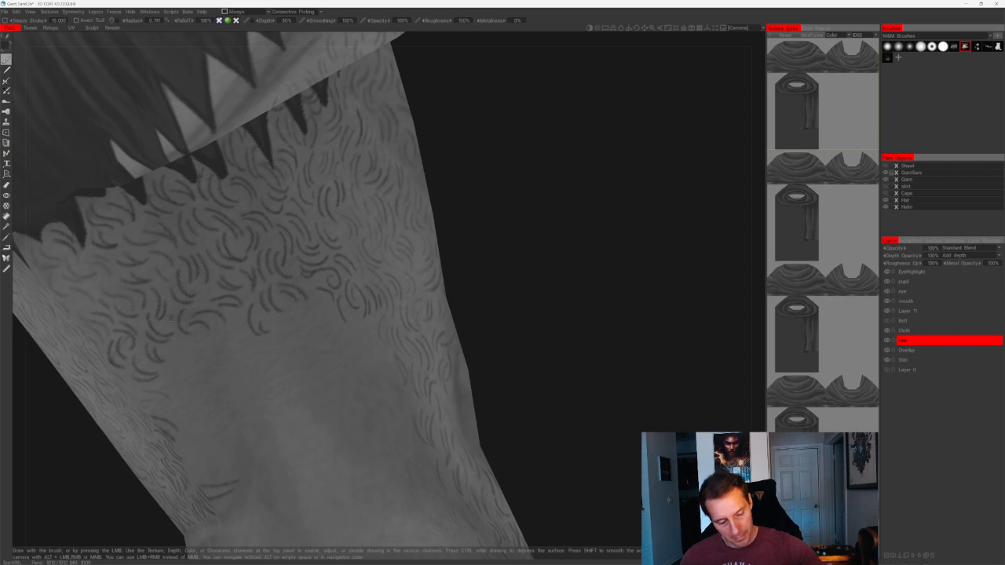
- Extend the curved hairs down the back half of the inner thigh to meet the patch above the knee
mouse_move(193, 302)
right_mouse_down("alt")
mouse_move(317, 318)
mouse_move(435, 267)
right_mouse_up("alt")
left_click_drag(435, 267, 485, 242, "alt")
right_click_drag(484, 242, 497, 319, "alt")
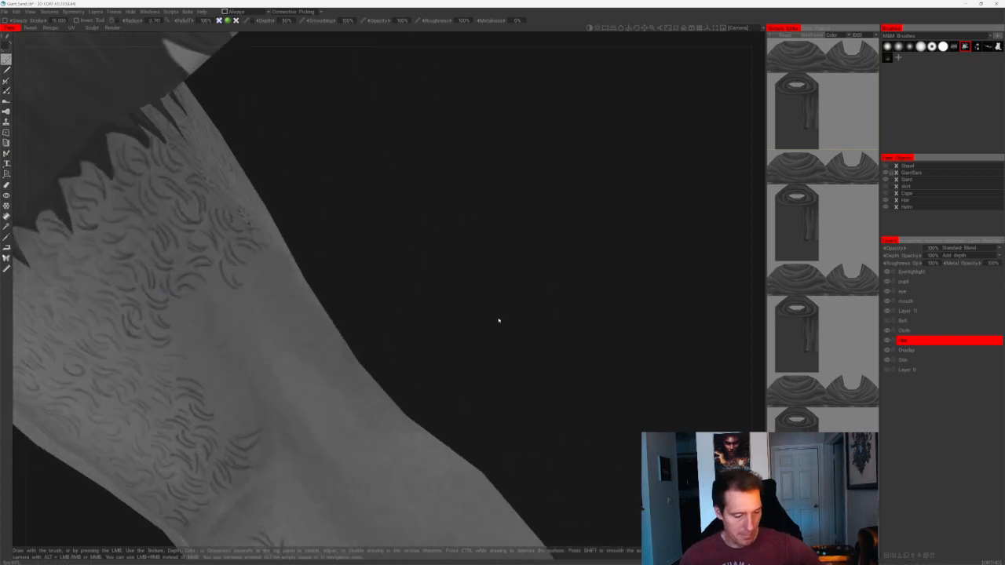
mouse_move(178, 316)
left_mouse_down()
mouse_move(167, 335)
mouse_move(201, 321)
mouse_move(213, 292)
mouse_move(243, 294)
left_mouse_up()
key("ctrl+z")
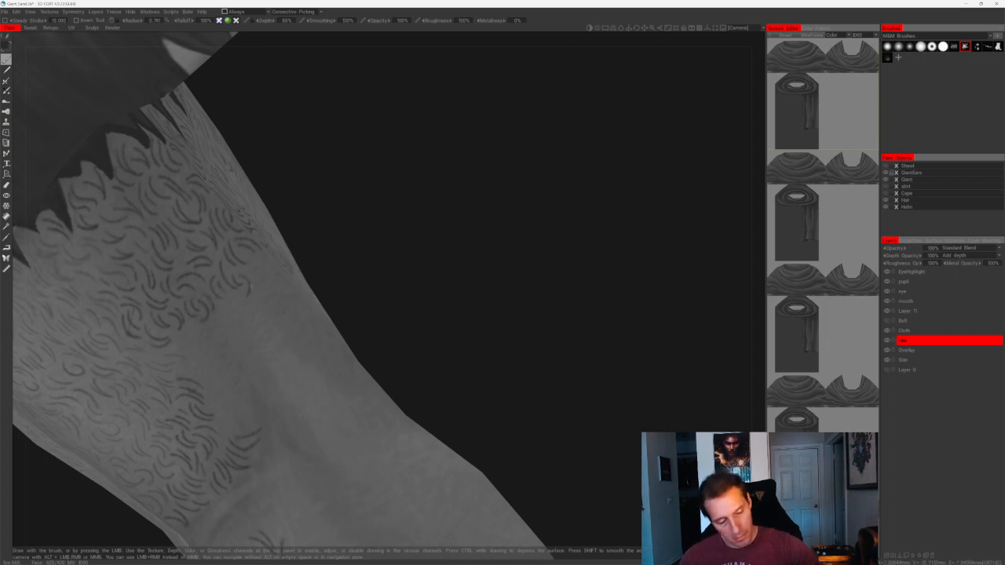
left_click_drag(264, 262, 261, 281)
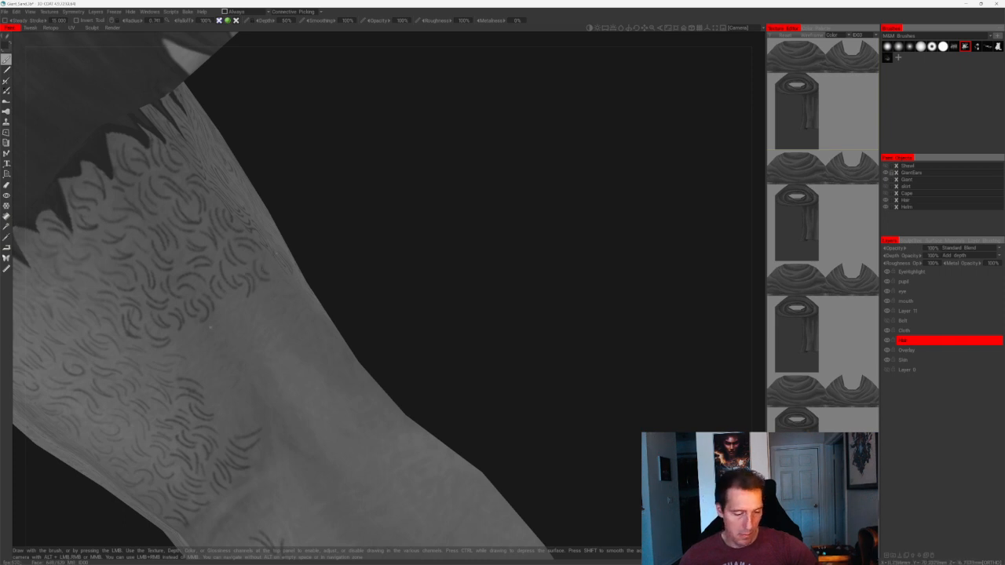
mouse_move(190, 331)
left_mouse_down()
mouse_move(197, 348)
mouse_move(238, 322)
left_mouse_up()
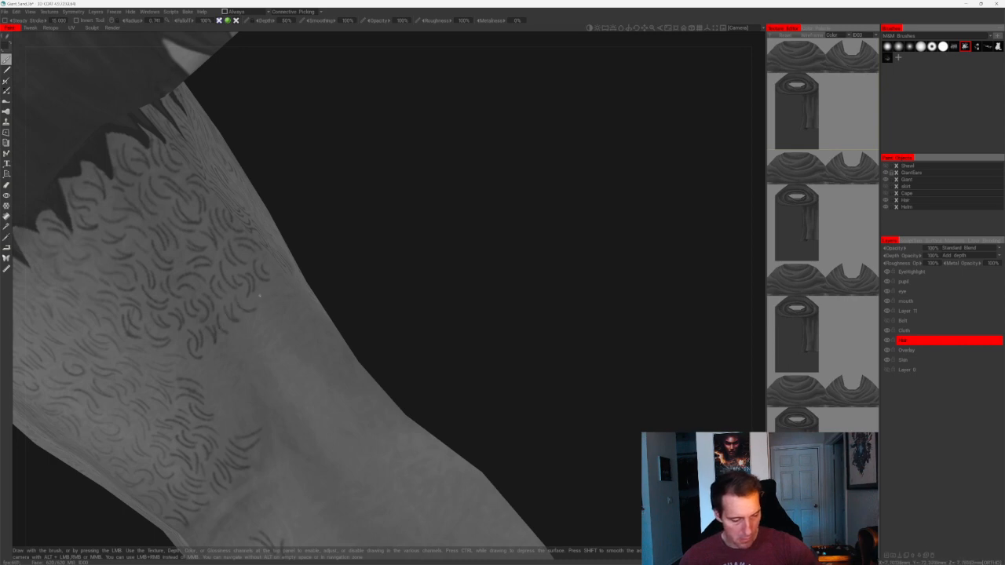
mouse_move(252, 325)
left_mouse_down()
mouse_move(258, 343)
mouse_move(239, 345)
mouse_move(213, 380)
mouse_move(191, 367)
mouse_move(183, 344)
mouse_move(182, 359)
left_mouse_up()
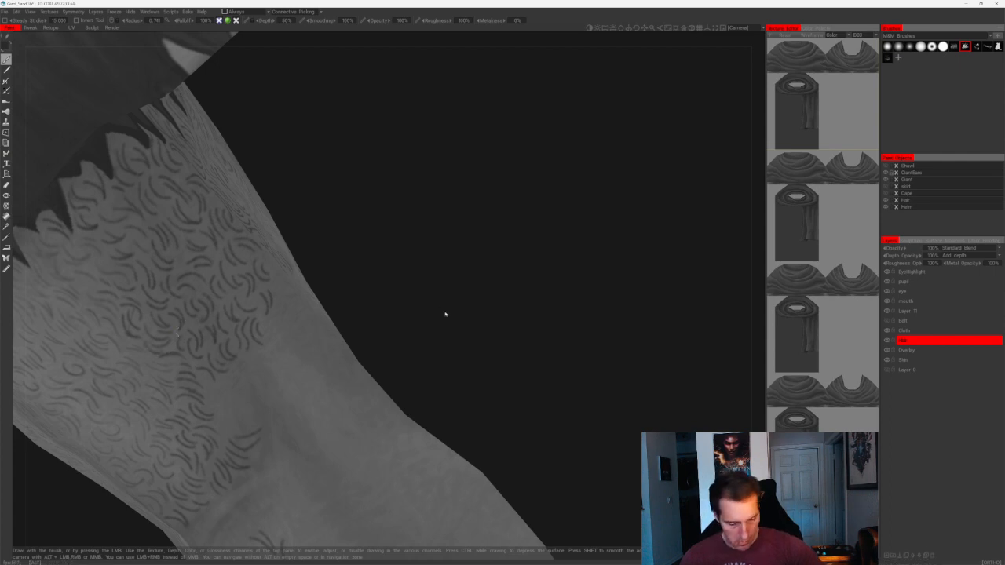
- Fill the front half of the inner thigh hairline with curved strands, reaching the hair strip along the front
right_click_drag(444, 314, 478, 285, "alt")
left_click_drag(478, 285, 432, 313, "alt")
right_click_drag(434, 313, 478, 316, "alt")
left_click_drag(478, 316, 456, 306, "alt")
right_click_drag(455, 306, 509, 308, "alt")
left_click_drag(347, 255, 342, 274)
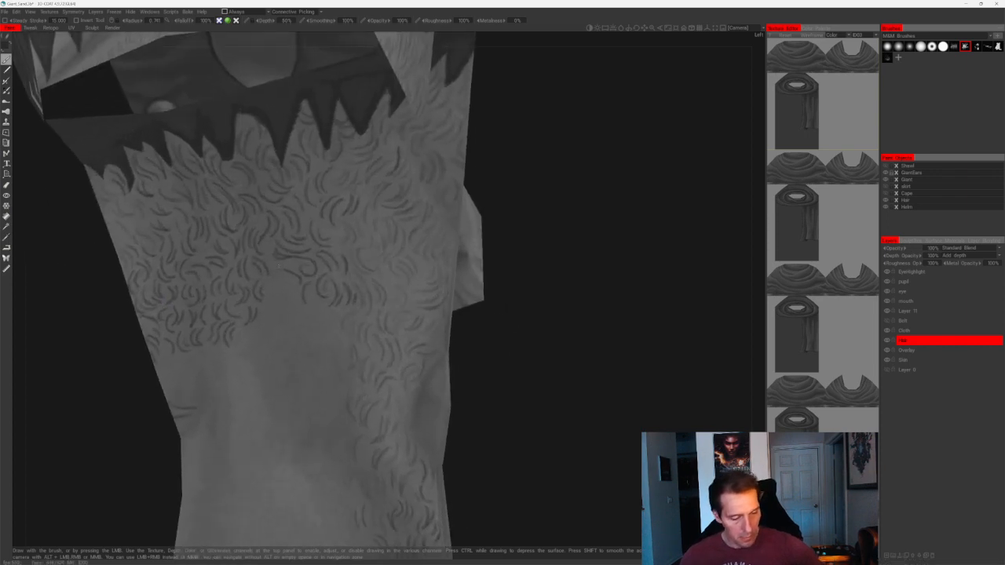
mouse_move(274, 265)
left_mouse_down()
mouse_move(291, 278)
mouse_move(283, 289)
left_mouse_up()
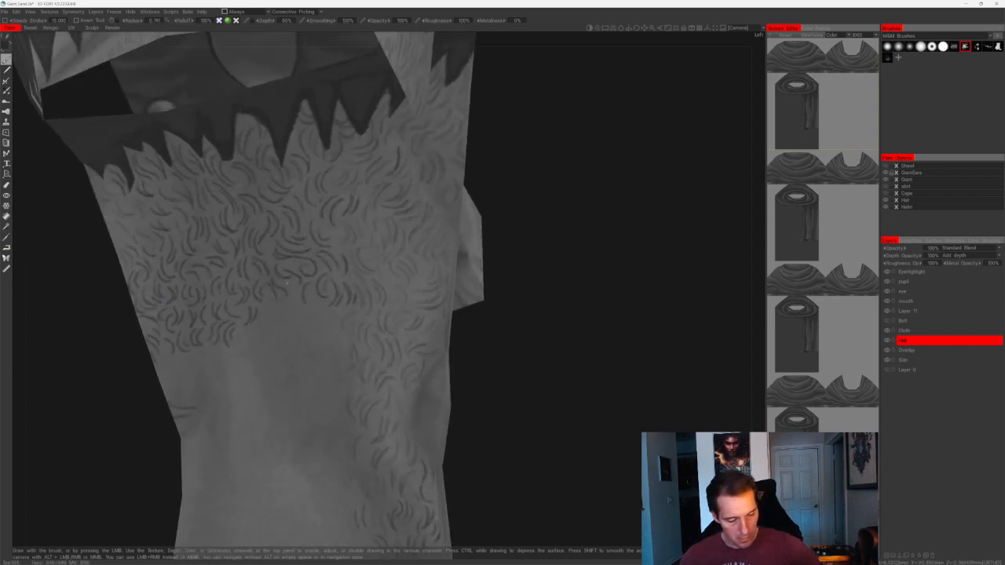
mouse_move(341, 312)
left_mouse_down()
mouse_move(334, 333)
mouse_move(315, 329)
left_mouse_up()
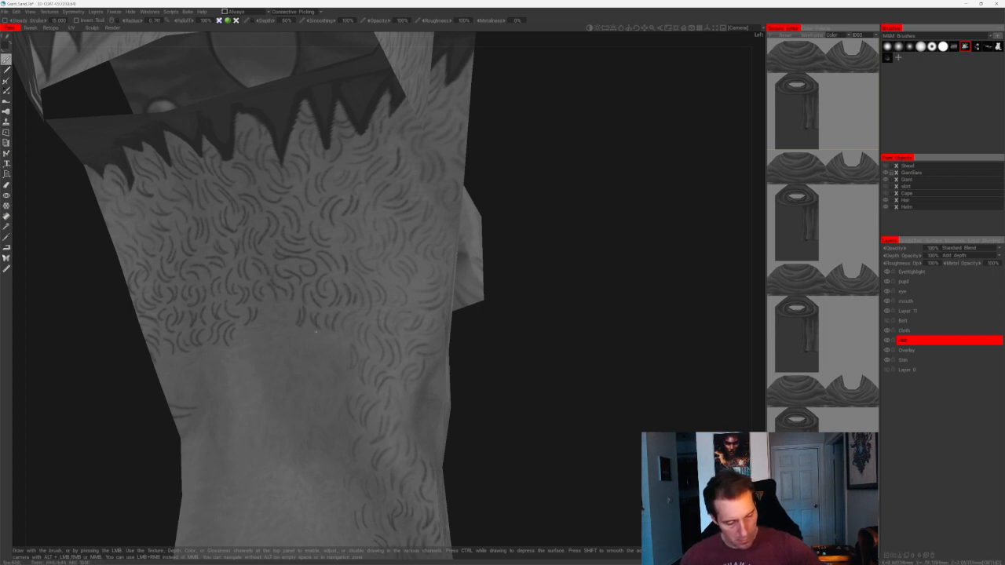
mouse_move(307, 324)
left_mouse_down()
mouse_move(303, 340)
mouse_move(344, 358)
left_mouse_up()
- Check the leg hair from several angles and start filling the bare notch in the middle of the inner thigh hairline
mouse_move(502, 396)
left_mouse_down("alt")
mouse_move(460, 398)
mouse_move(453, 384)
mouse_move(405, 406)
left_mouse_up("alt")
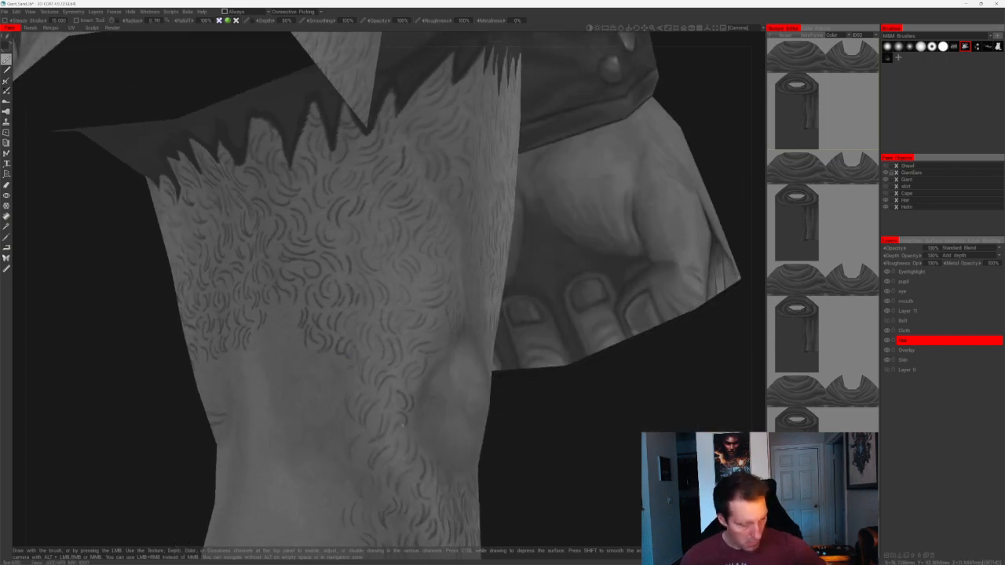
left_click_drag(465, 387, 459, 387, "alt")
right_click_drag(458, 387, 487, 423, "alt")
left_click_drag(487, 424, 547, 410, "alt")
right_click_drag(548, 410, 602, 514, "alt")
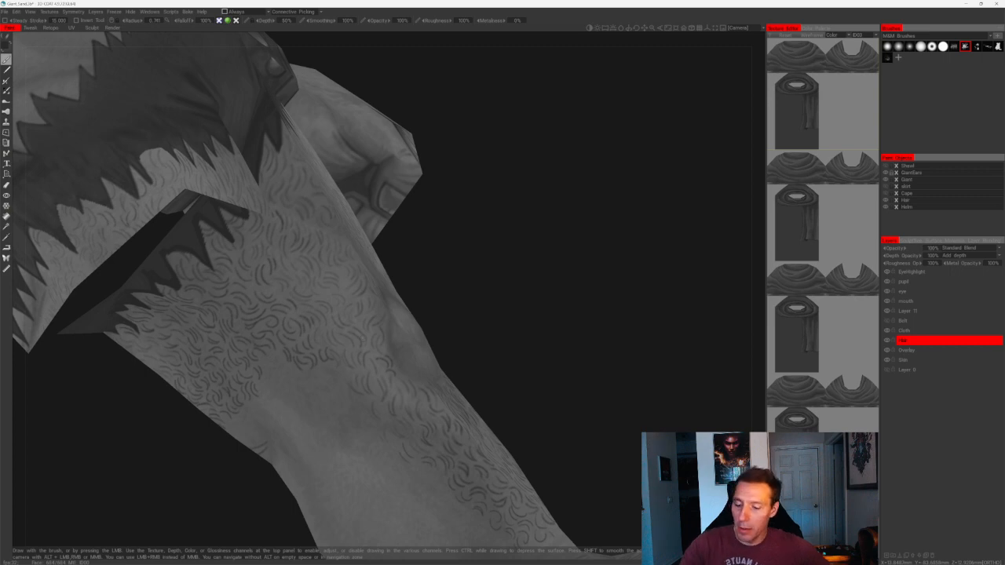
left_click_drag(456, 271, 503, 204)
right_click_drag(502, 204, 471, 256)
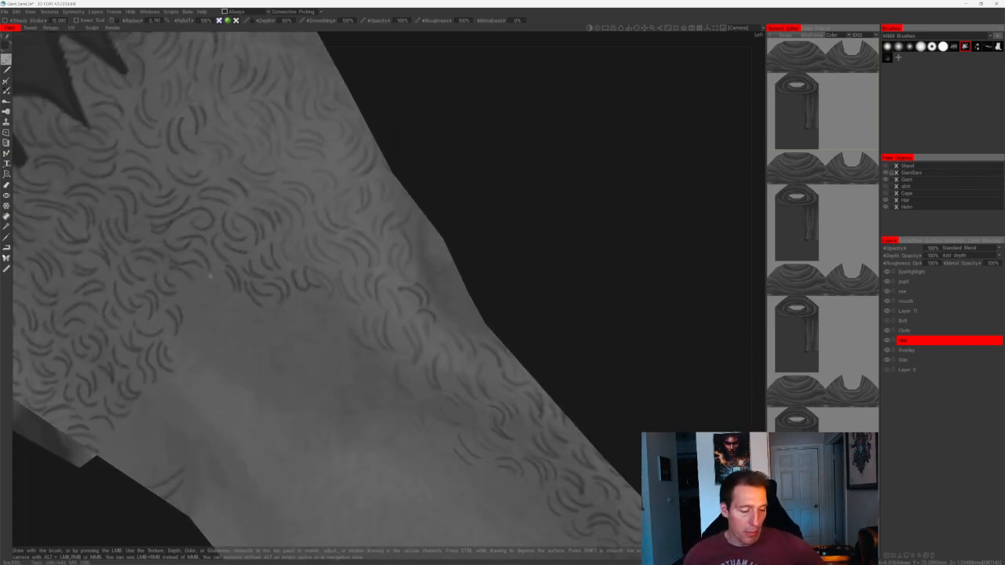
left_click_drag(203, 278, 220, 296)
- Fill the rest of the notch with curved hairs, evening out the lower hairline across the inner thigh
left_click_drag(377, 243, 485, 212, "alt")
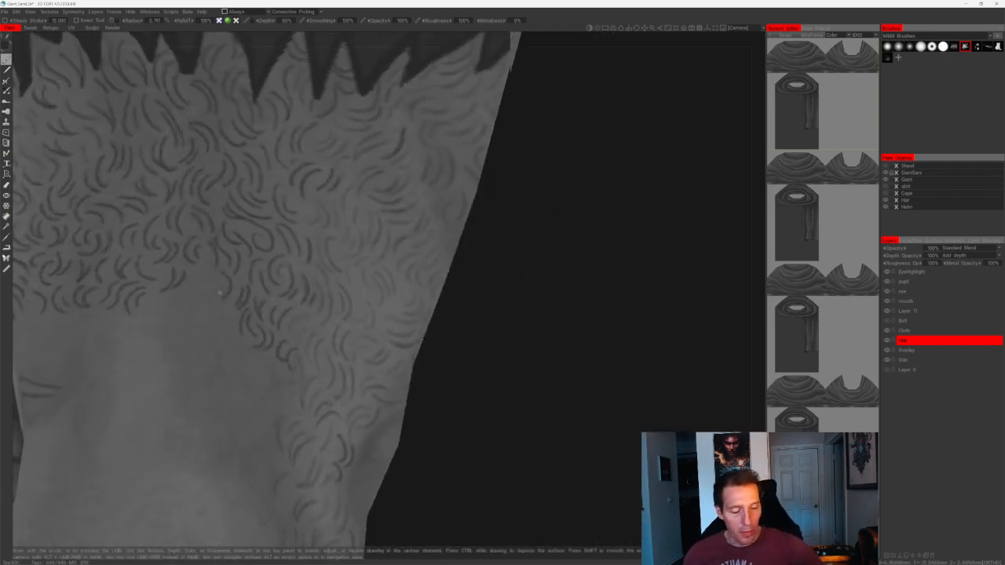
left_click_drag(510, 321, 550, 341)
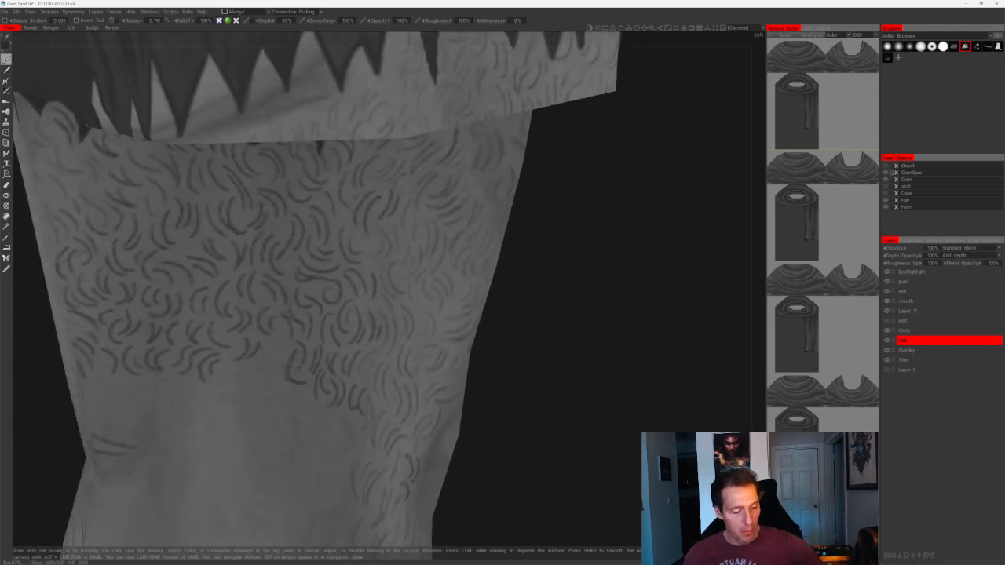
left_click_drag(275, 328, 275, 376)
left_click_drag(612, 341, 503, 336)
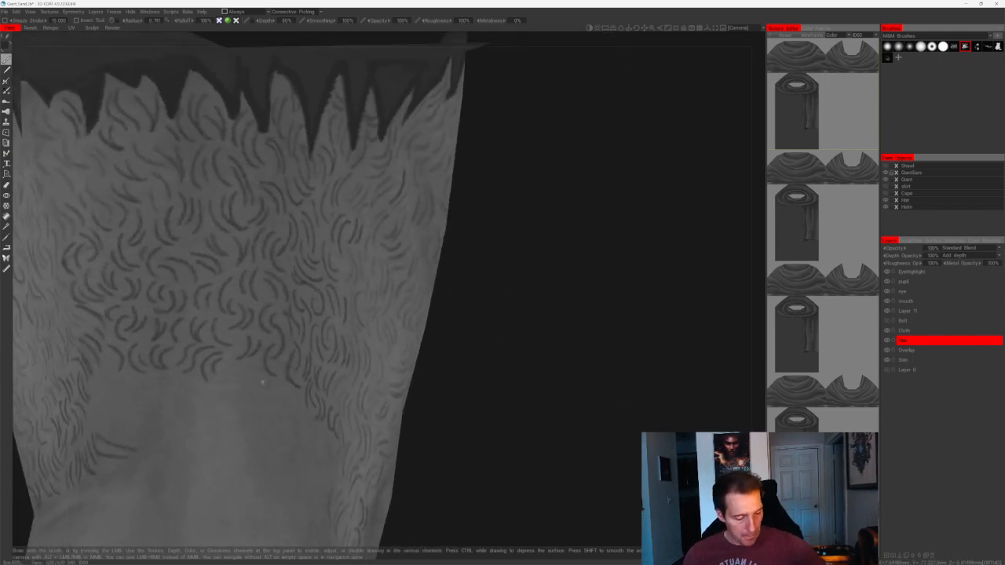
mouse_move(265, 361)
left_mouse_down()
mouse_move(275, 378)
mouse_move(238, 383)
left_mouse_up()
left_click_drag(522, 334, 466, 316)
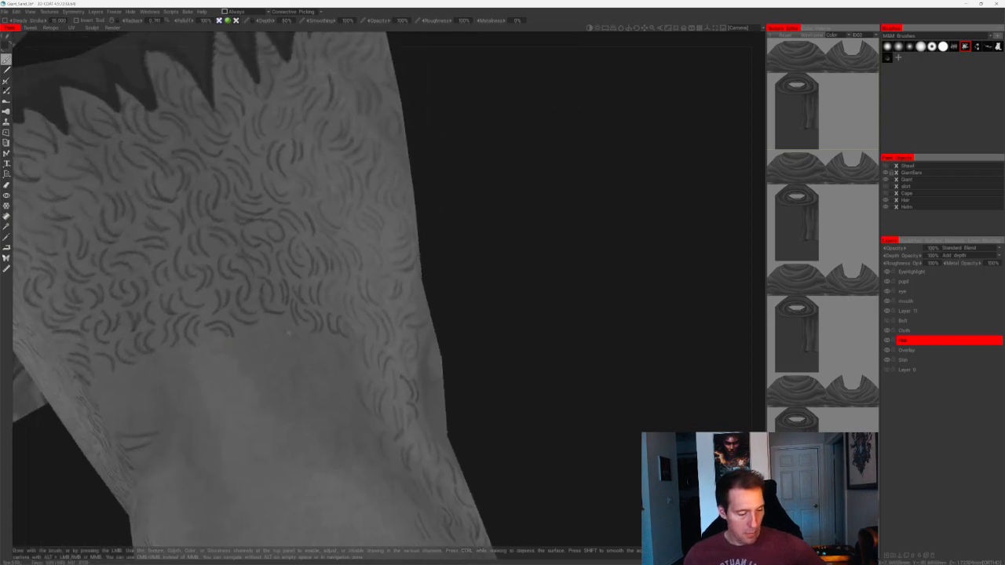
mouse_move(283, 323)
left_mouse_down()
mouse_move(306, 341)
mouse_move(287, 343)
left_mouse_up()
left_click_drag(519, 307, 439, 282)
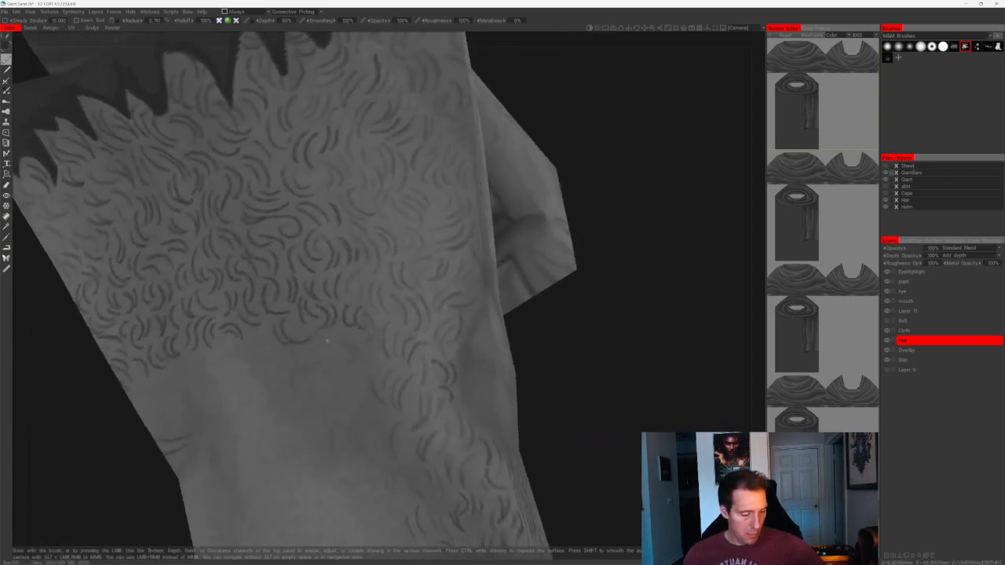
- Extend the front end of the lower hairline downward with short curved strands
mouse_move(323, 337)
left_mouse_down()
mouse_move(359, 358)
mouse_move(353, 383)
left_mouse_up()
left_click_drag(665, 285, 655, 282)
left_click_drag(336, 360, 361, 395)
- Paint close overlapping strands where the inner thigh hairline meets the front hair strip, redoing the first attempt
right_click_drag(503, 338, 471, 293)
left_click_drag(472, 293, 460, 279)
left_click_drag(249, 349, 279, 384)
left_click_drag(255, 351, 264, 375)
key("ctrl+z")
key("ctrl+z")
left_click_drag(249, 341, 282, 384)
left_click_drag(253, 347, 270, 378)
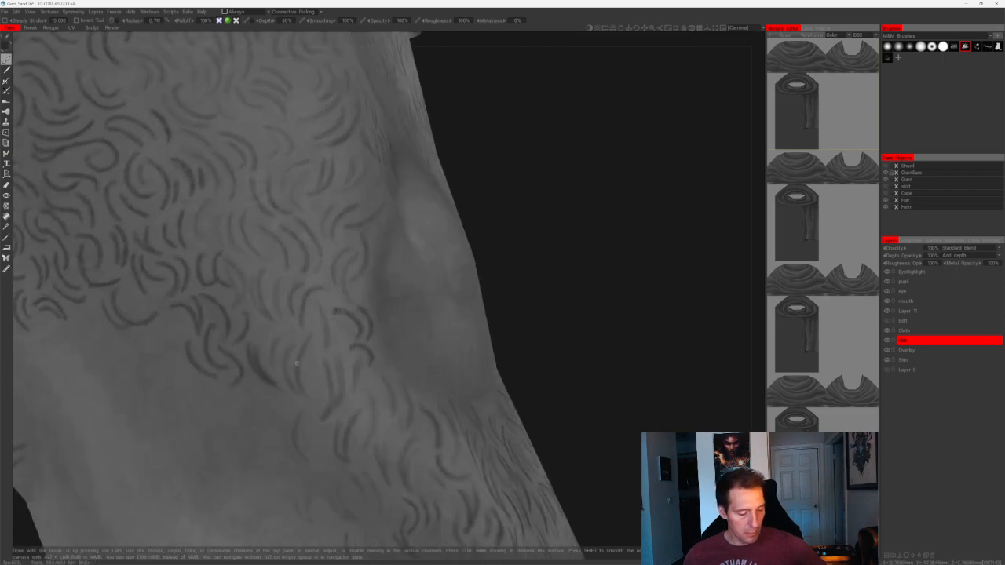
left_click_drag(265, 327, 271, 359)
- Thicken the front hair strip beside the knee with curved strands and widen it towards the bare inner thigh
mouse_move(546, 238)
left_mouse_down()
mouse_move(533, 236)
mouse_move(561, 231)
left_mouse_up()
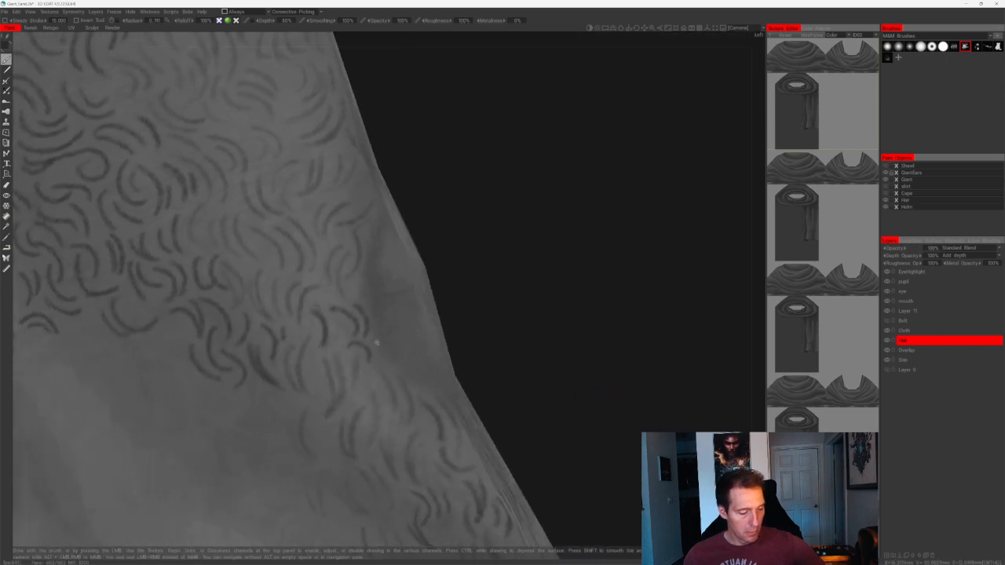
mouse_move(376, 377)
left_mouse_down()
mouse_move(393, 416)
mouse_move(402, 409)
left_mouse_up()
left_click_drag(509, 334, 440, 333)
left_click_drag(353, 351, 361, 395)
left_click_drag(502, 324, 575, 318)
left_click_drag(309, 383, 301, 426)
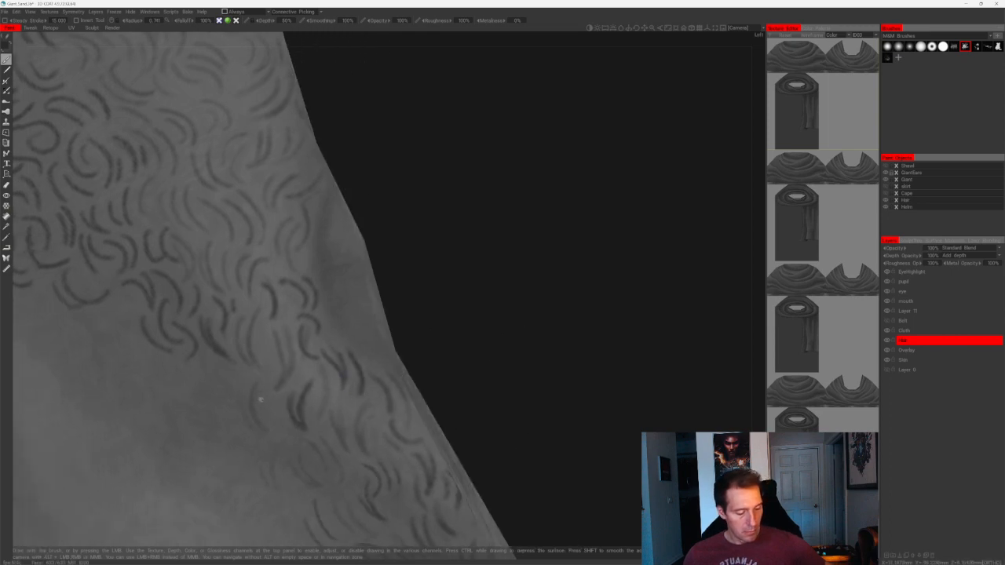
mouse_move(262, 391)
left_mouse_down()
mouse_move(240, 430)
mouse_move(269, 423)
left_mouse_up()
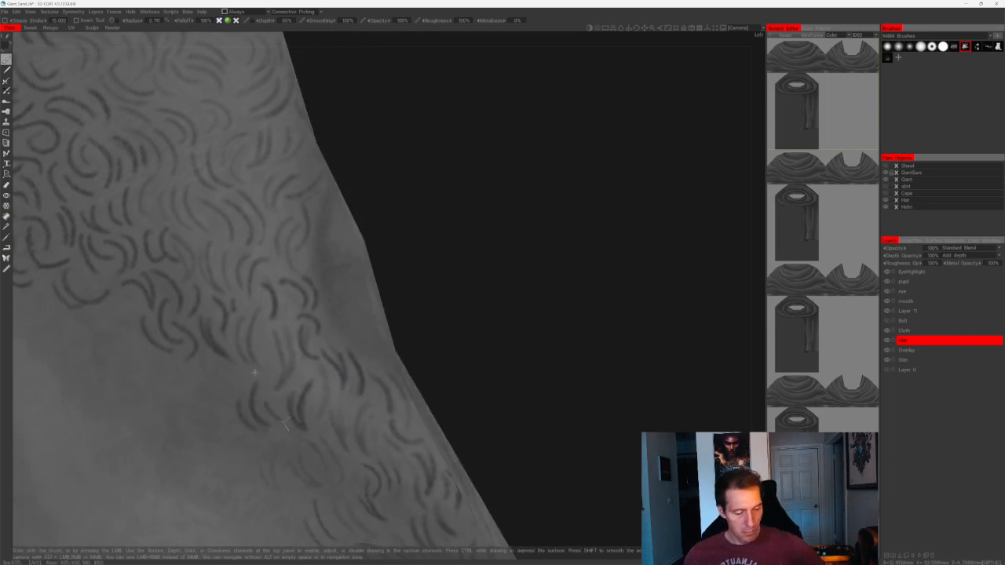
scroll(254, 372, "down", 3)
left_click_drag(474, 258, 467, 226)
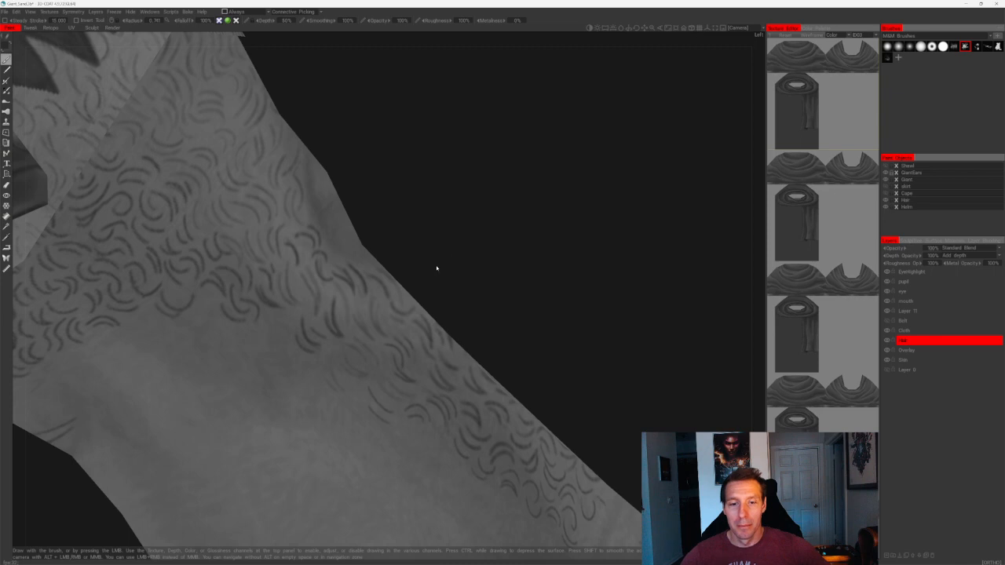
right_click_drag(436, 269, 416, 194)
mouse_move(367, 251)
left_mouse_down()
mouse_move(462, 207)
mouse_move(307, 299)
mouse_move(314, 321)
mouse_move(302, 329)
mouse_move(541, 175)
left_mouse_up()
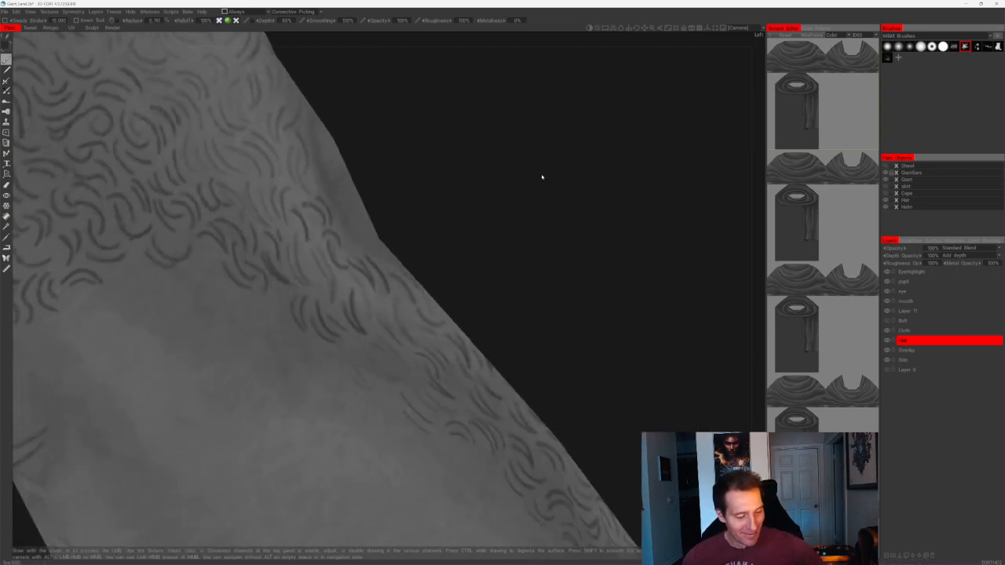
- Paint short curved strands along the lower hairline of the inner thigh, between the front hair strip and the back of the leg
left_click_drag(280, 287, 270, 311)
mouse_move(471, 220)
left_mouse_down()
mouse_move(505, 230)
mouse_move(353, 306)
left_mouse_up()
left_click_drag(271, 285, 279, 299)
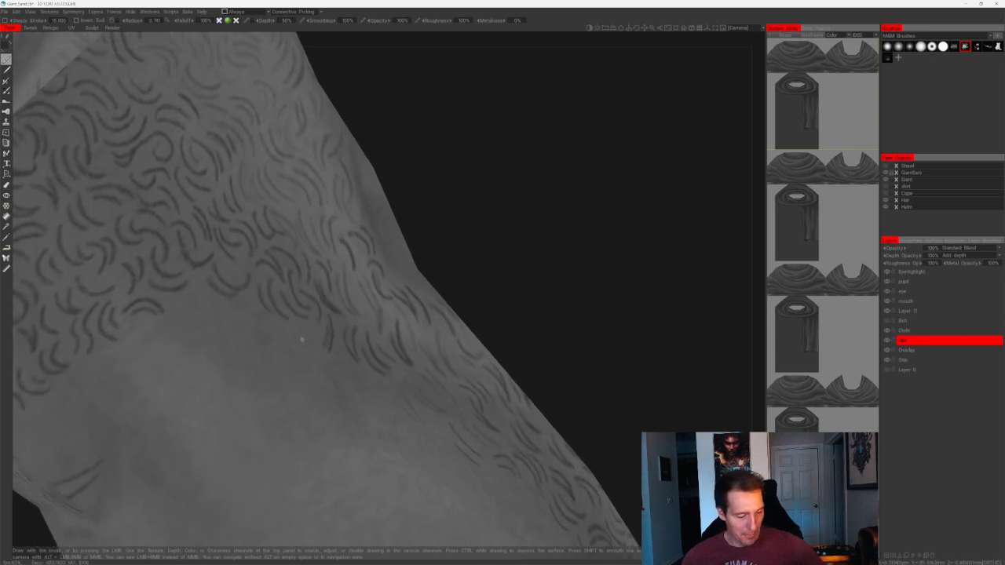
mouse_move(301, 339)
left_mouse_down()
mouse_move(303, 353)
mouse_move(447, 208)
left_mouse_up()
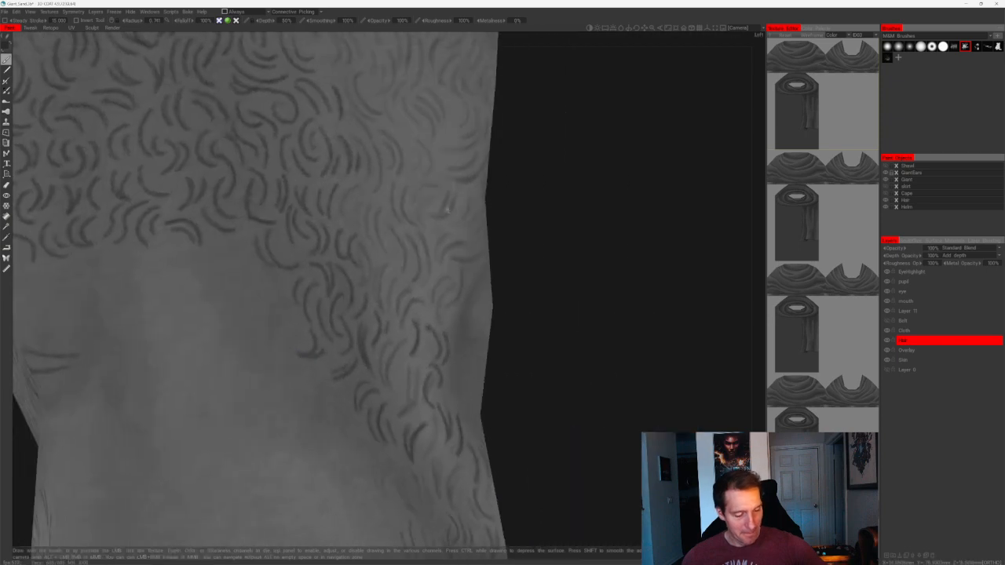
left_click_drag(471, 298, 547, 311)
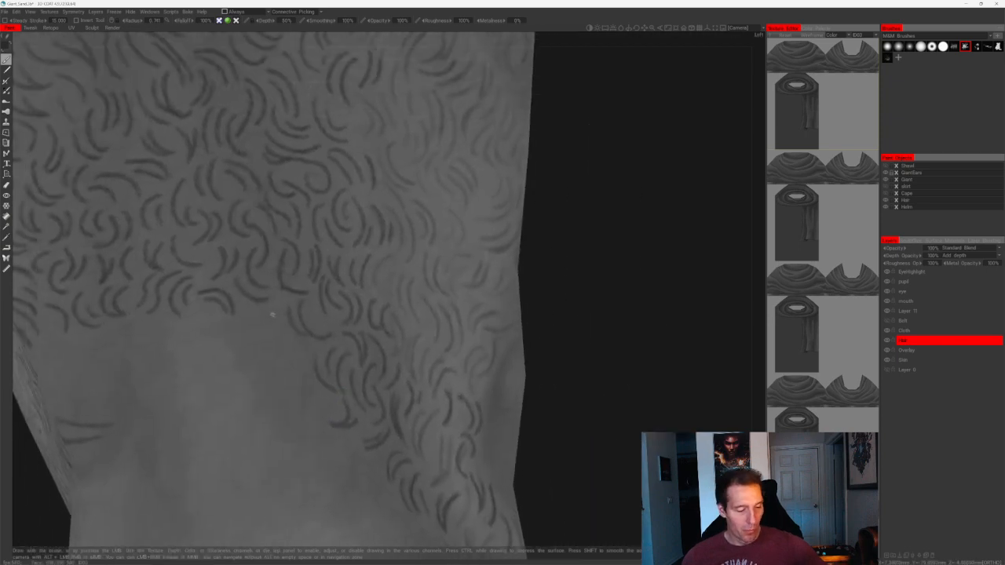
left_click_drag(620, 283, 574, 278)
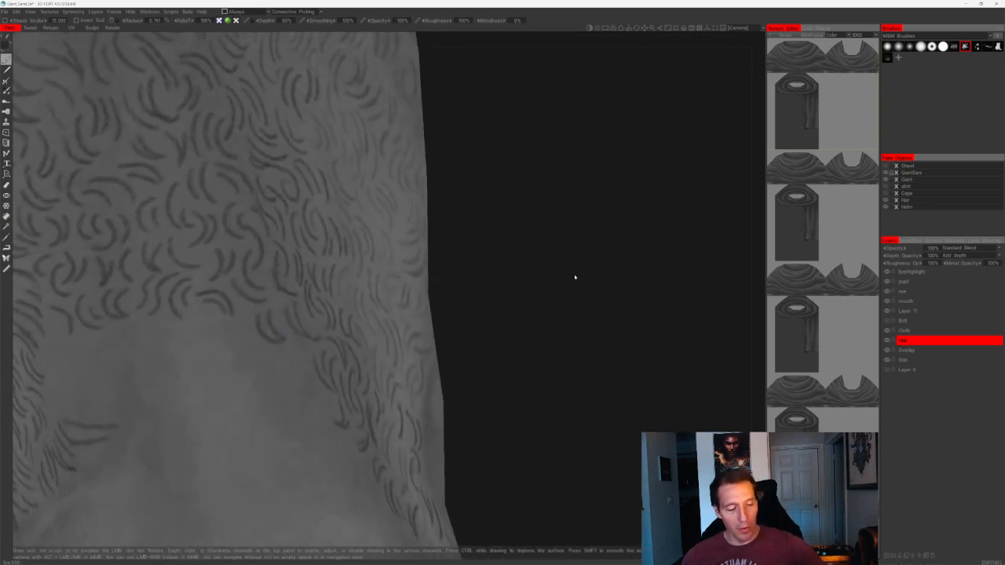
left_click_drag(238, 328, 225, 359)
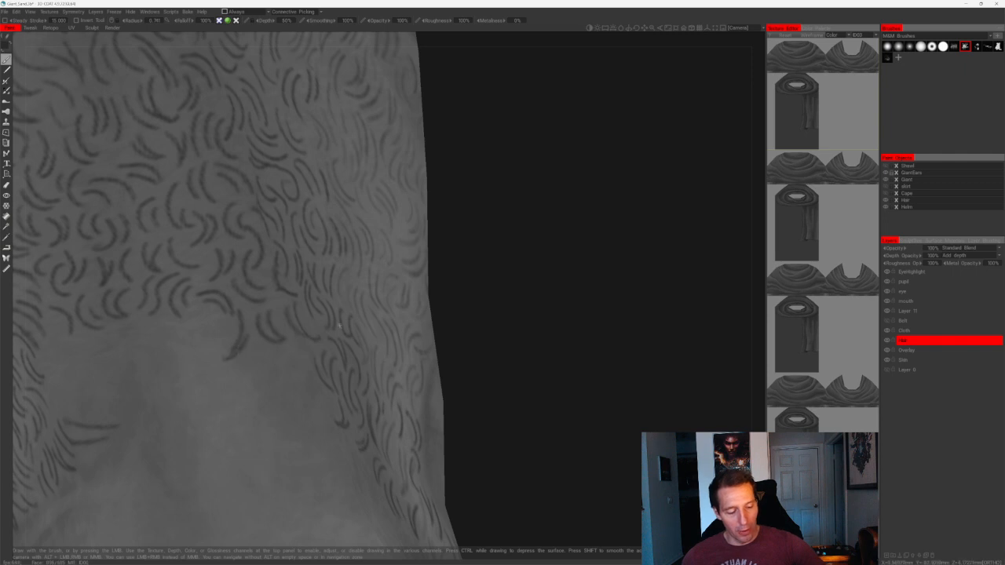
- Lengthen the lower hairline with pairs of short downward-curving strands just behind the front hair strip
left_click_drag(453, 298, 532, 274)
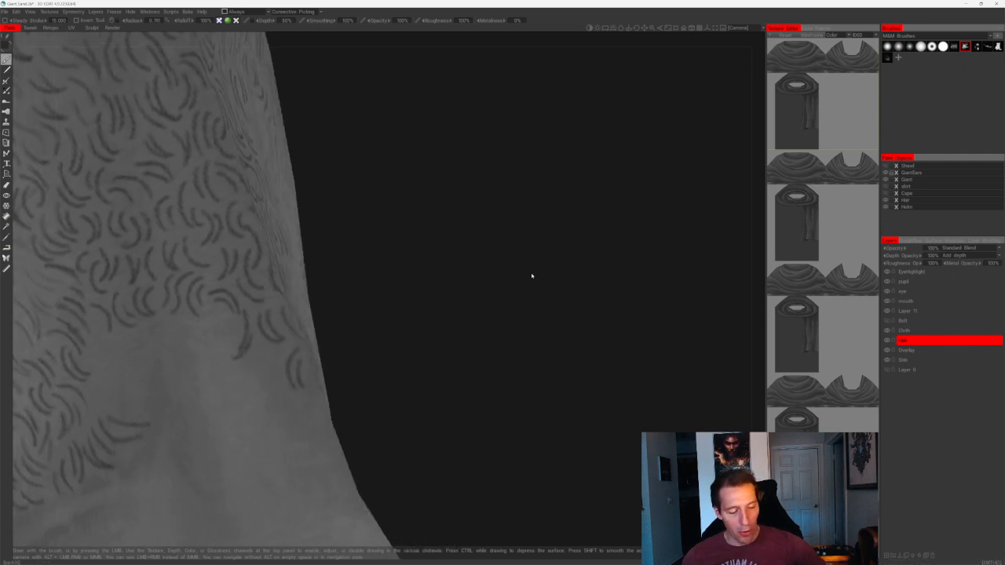
left_click_drag(259, 346, 275, 380)
left_click_drag(411, 280, 484, 292)
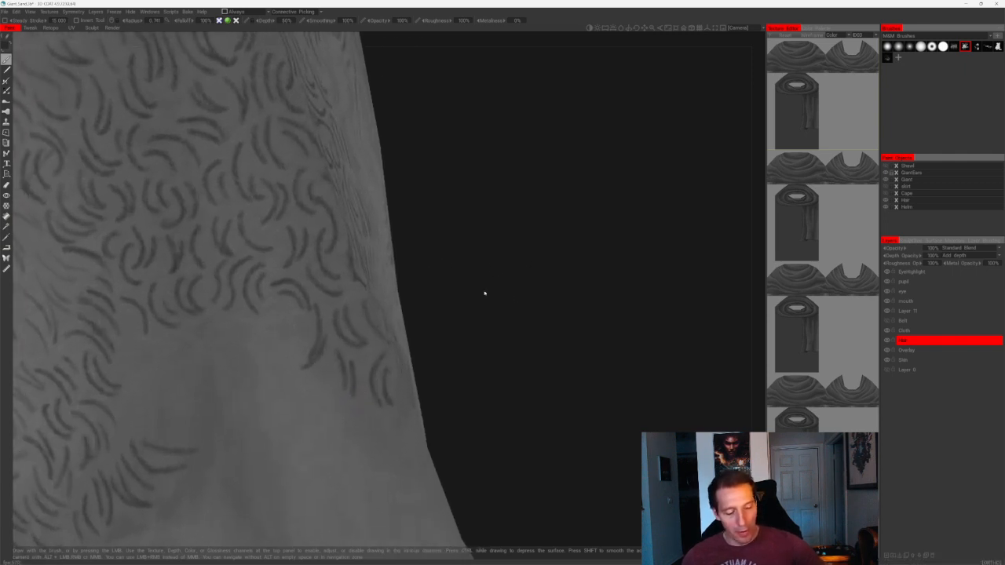
left_click_drag(290, 317, 287, 344)
left_click_drag(408, 290, 460, 267)
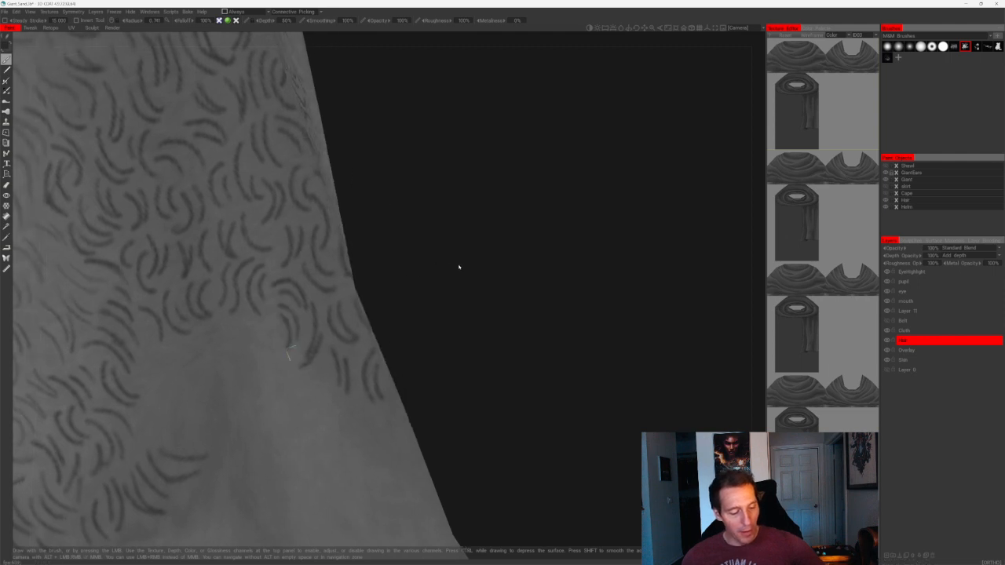
- Shape a round swirl of curved strands at the hairline and fill the recess beside it towards the back of the thigh
left_click_drag(279, 326, 281, 359)
left_click_drag(264, 324, 270, 366)
left_click_drag(222, 320, 242, 374)
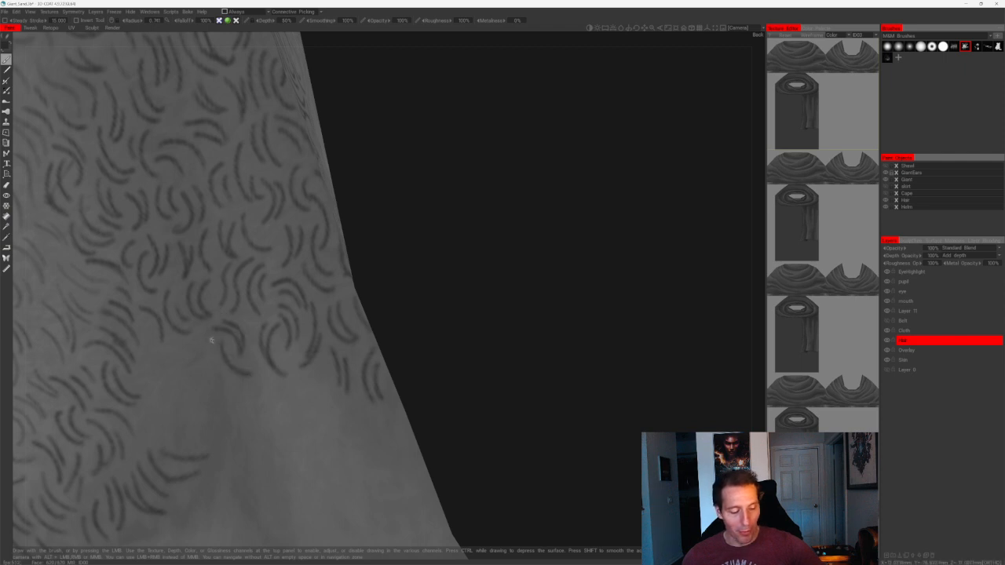
left_click_drag(211, 340, 237, 372)
mouse_move(180, 339)
left_mouse_down()
mouse_move(201, 369)
mouse_move(193, 371)
left_mouse_up()
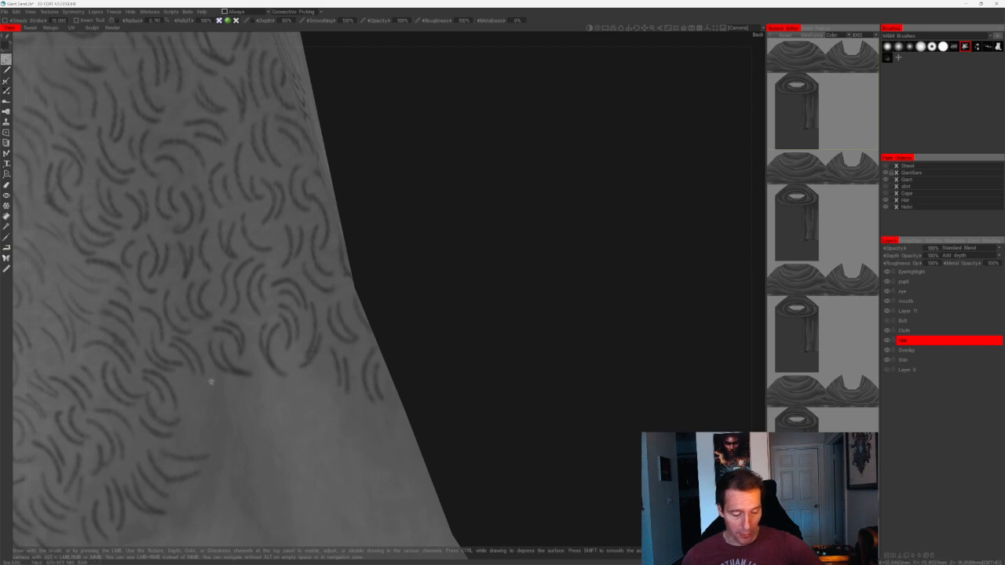
left_click_drag(186, 387, 203, 421)
- Add short strands beneath the swirl and curve further strands from it towards the front hair strip
mouse_move(393, 236)
left_mouse_down()
mouse_move(418, 256)
mouse_move(450, 260)
mouse_move(426, 278)
left_mouse_up()
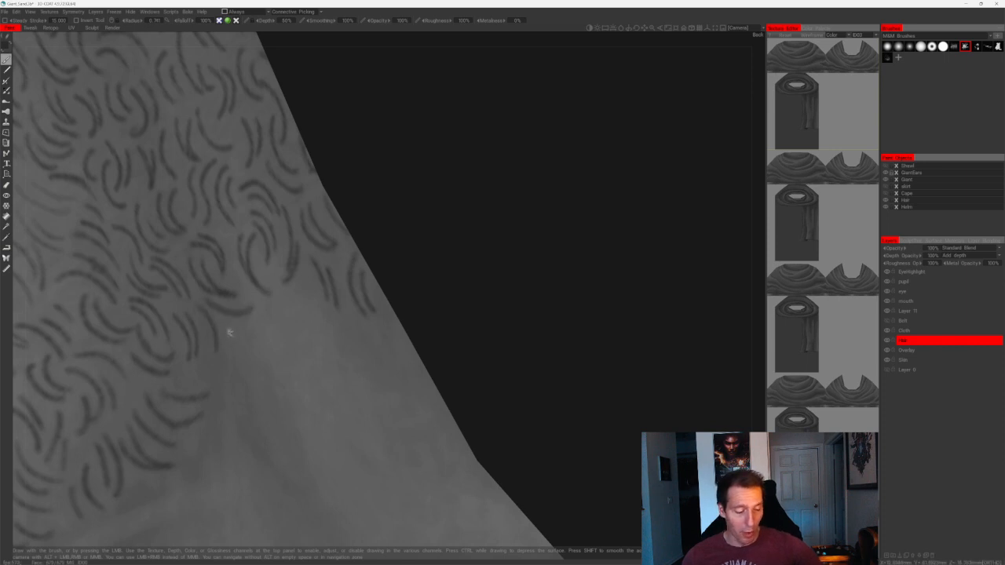
mouse_move(228, 328)
left_mouse_down()
mouse_move(273, 318)
mouse_move(288, 299)
left_mouse_up()
mouse_move(297, 333)
left_mouse_down()
mouse_move(294, 298)
mouse_move(343, 326)
left_mouse_up()
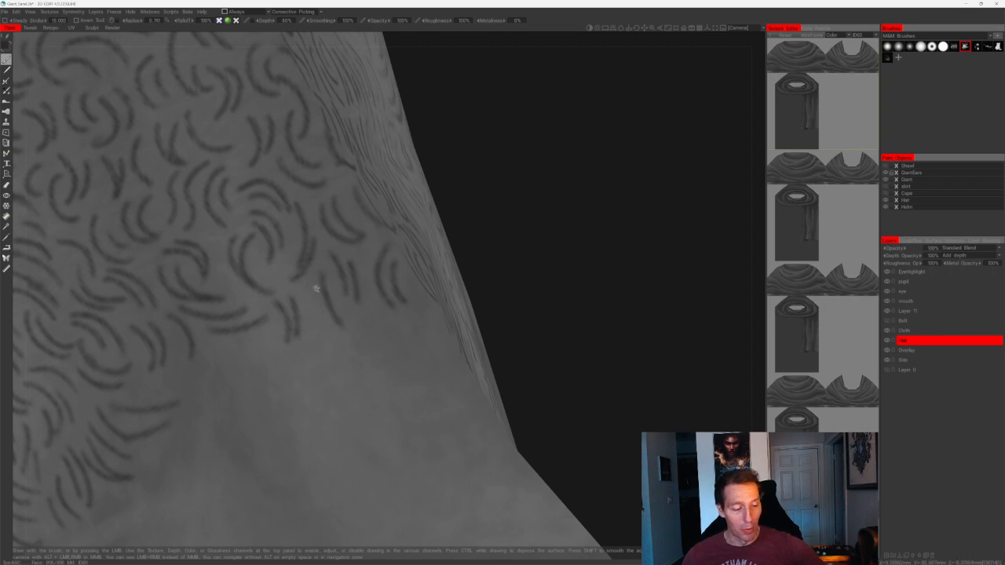
left_click_drag(315, 288, 336, 329)
left_click_drag(516, 277, 442, 258)
mouse_move(314, 275)
left_mouse_down()
mouse_move(367, 317)
mouse_move(383, 320)
mouse_move(390, 309)
left_mouse_up()
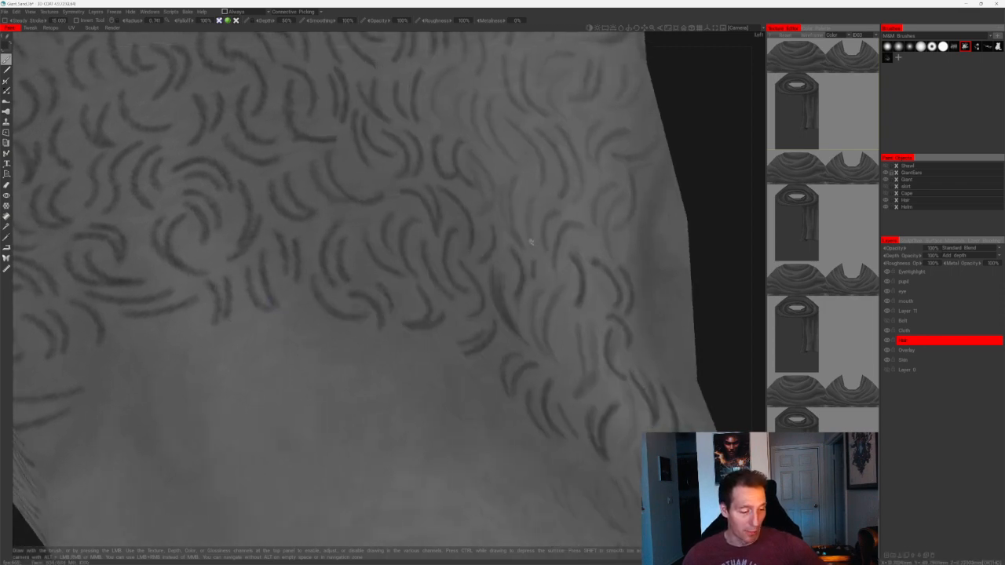
- Close the gap between the swirl and the front hair with curved strands hanging below the hairline
left_click_drag(693, 196, 718, 191)
left_click_drag(311, 305, 358, 322)
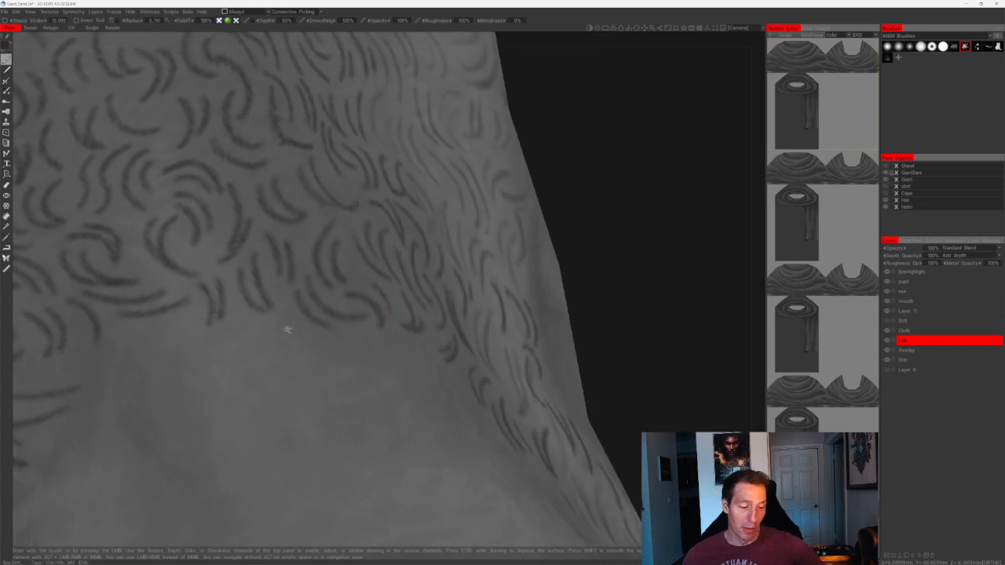
left_click_drag(281, 307, 281, 355)
mouse_move(563, 197)
left_mouse_down()
mouse_move(603, 184)
mouse_move(437, 217)
left_mouse_up()
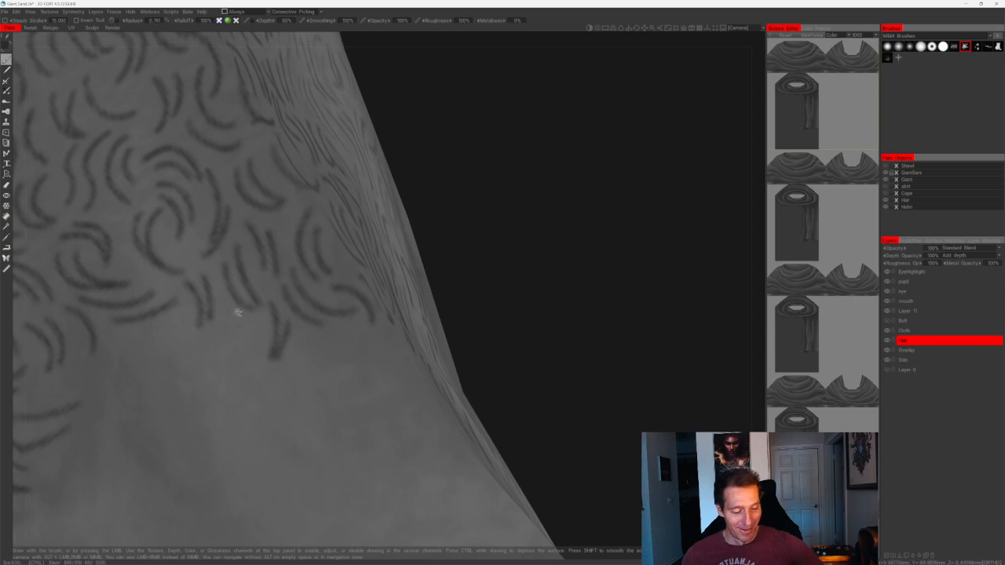
left_click_drag(235, 332, 278, 348)
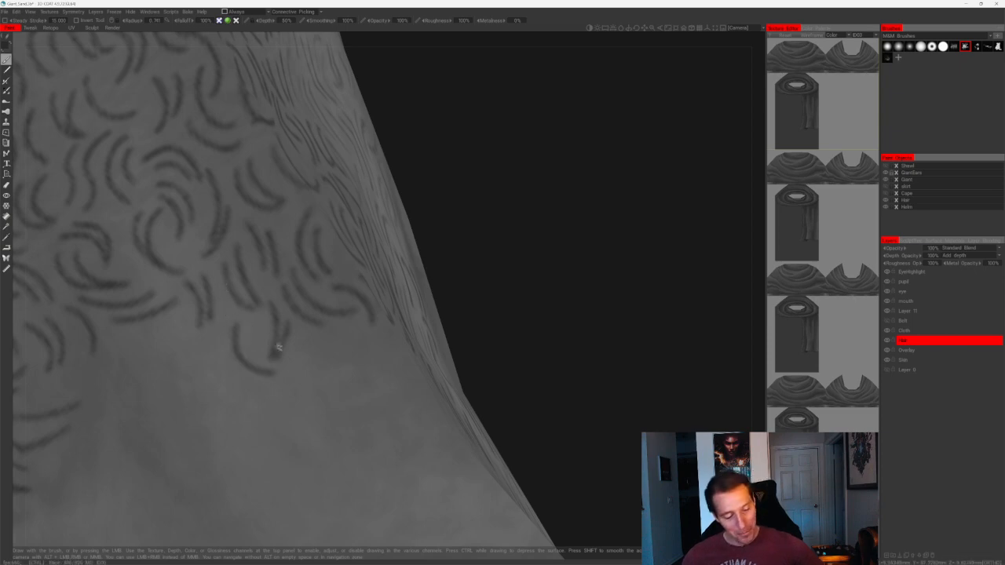
mouse_move(477, 247)
left_mouse_down()
mouse_move(462, 222)
mouse_move(453, 287)
left_mouse_up()
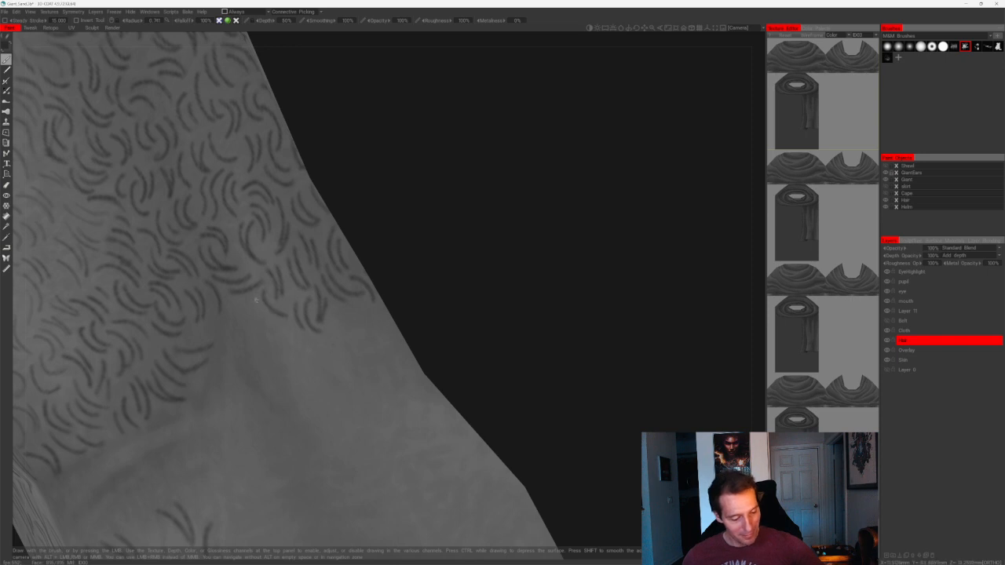
- Fill the notch in the hairline at the back of the thigh with curved strands, undoing and repainting the unwanted strokes
mouse_move(232, 309)
left_mouse_down()
mouse_move(235, 363)
mouse_move(265, 368)
mouse_move(238, 389)
left_mouse_up()
key("ctrl+z")
key("ctrl+z")
key("ctrl+z")
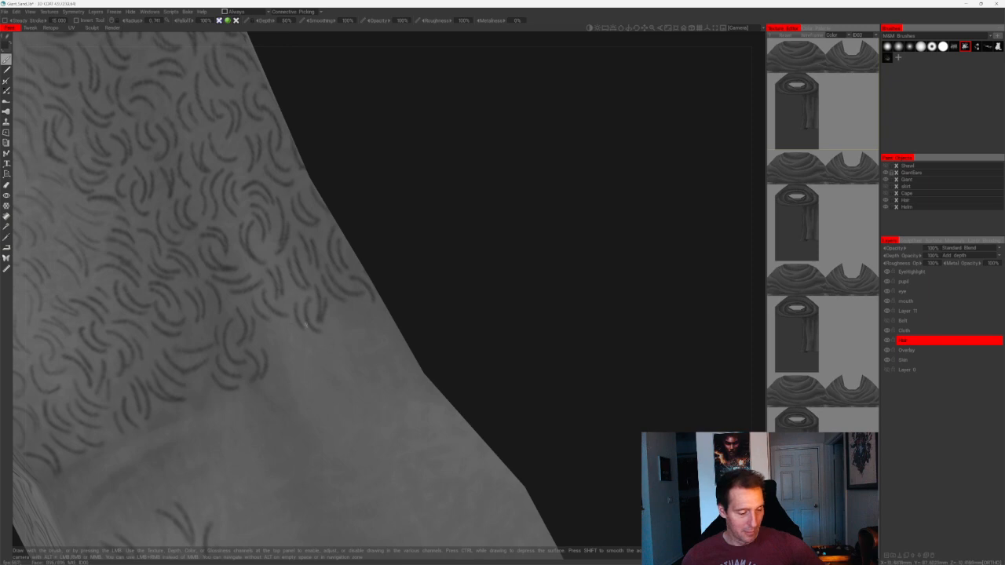
mouse_move(281, 328)
left_mouse_down()
mouse_move(292, 353)
mouse_move(313, 358)
mouse_move(293, 363)
left_mouse_up()
- Continue the lower hairline across the inner thigh with short curved strands reaching down to the front hair strip
mouse_move(456, 313)
left_mouse_down()
mouse_move(343, 321)
mouse_move(349, 341)
left_mouse_up()
left_click_drag(360, 307, 361, 338)
right_click_drag(375, 321, 496, 225, "alt")
left_click_drag(495, 224, 524, 245, "alt")
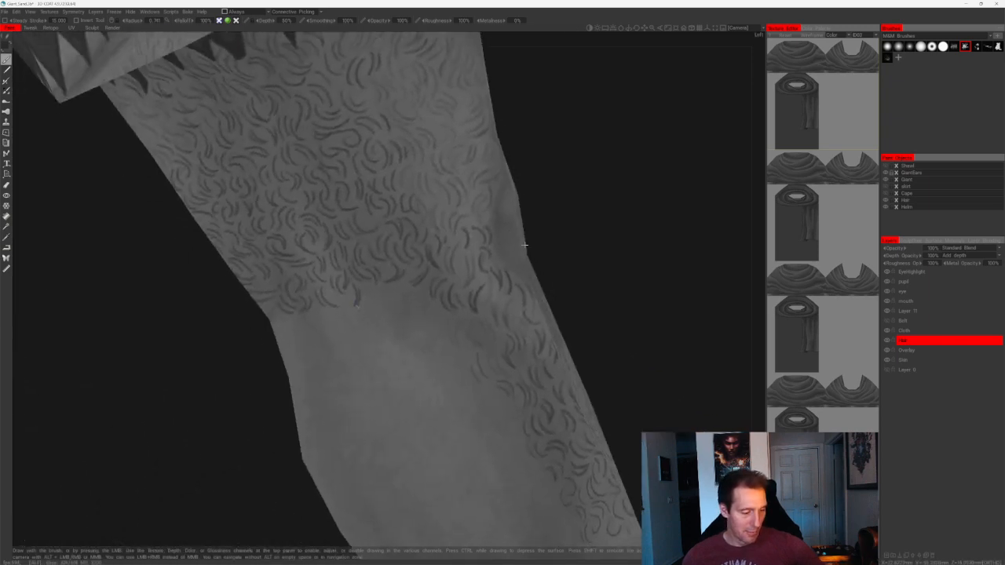
right_click_drag(524, 245, 453, 320, "alt")
mouse_move(294, 281)
left_mouse_down()
mouse_move(307, 319)
mouse_move(295, 319)
mouse_move(331, 340)
left_mouse_up()
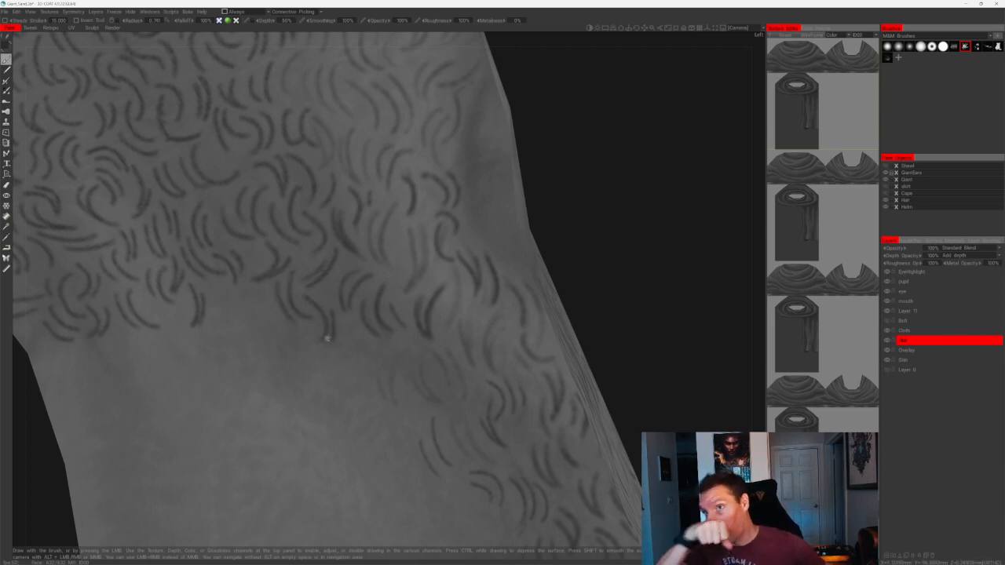
left_click_drag(541, 234, 547, 220)
left_click_drag(352, 328, 382, 354)
middle_click_drag(559, 251, 523, 226)
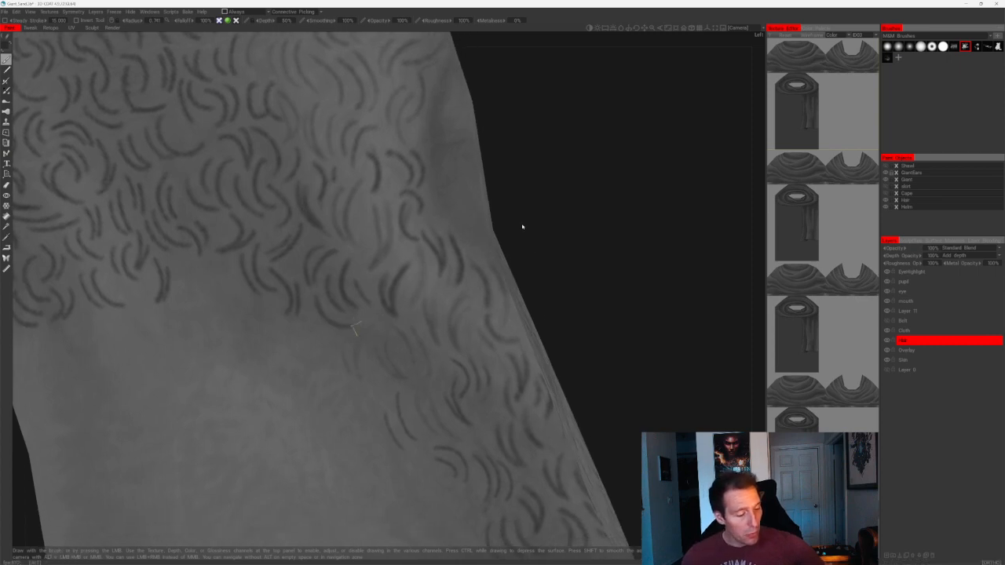
- Paint a round cluster of curled strands in the sparse spot where the lower hairline joins the front hair strip
scroll(523, 225, "up", 1)
left_click_drag(306, 333, 371, 399)
left_click_drag(346, 352, 362, 400)
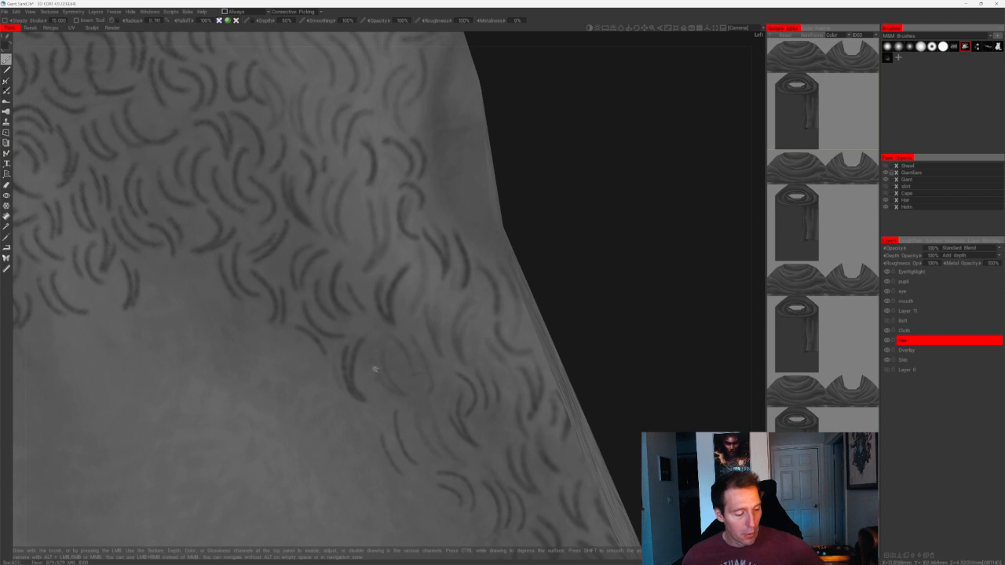
left_click_drag(372, 346, 393, 388)
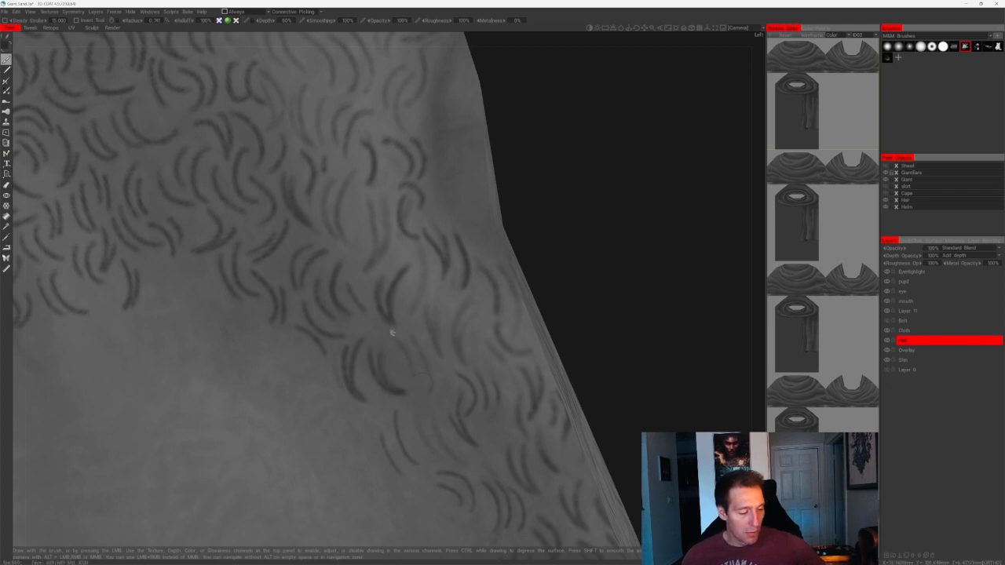
mouse_move(383, 329)
left_mouse_down()
mouse_move(400, 365)
mouse_move(416, 360)
left_mouse_up()
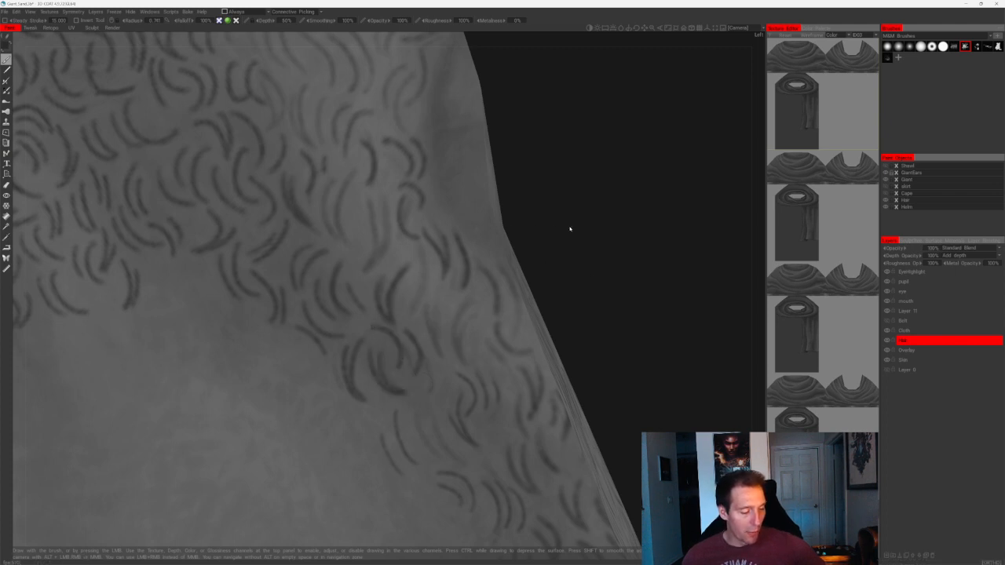
- Add a short strand above the round cluster and widen the cluster with curved strands towards the bare inner thigh
left_click_drag(570, 228, 430, 311)
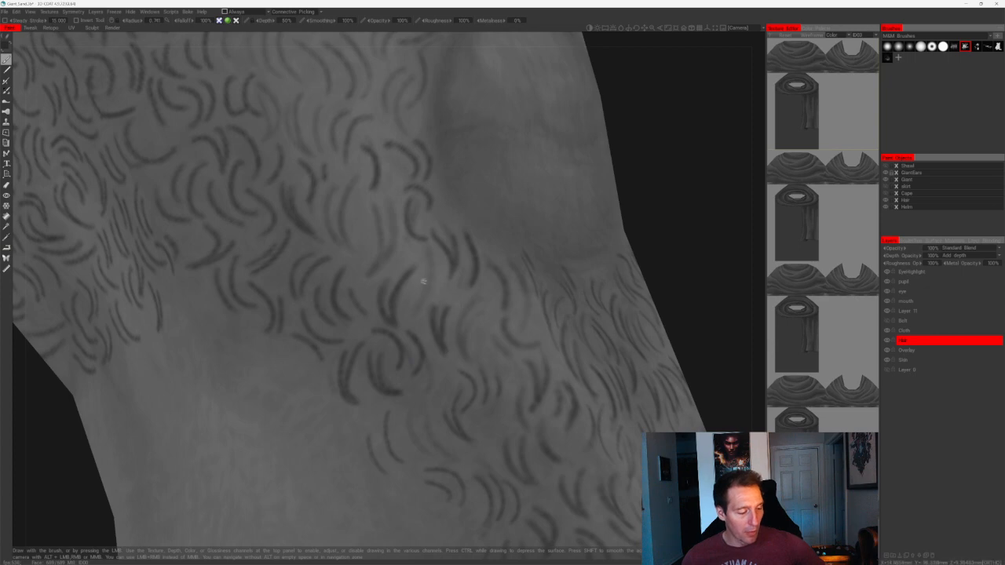
mouse_move(430, 261)
left_mouse_down()
mouse_move(415, 300)
mouse_move(428, 302)
left_mouse_up()
middle_click_drag(570, 225, 510, 234, "alt")
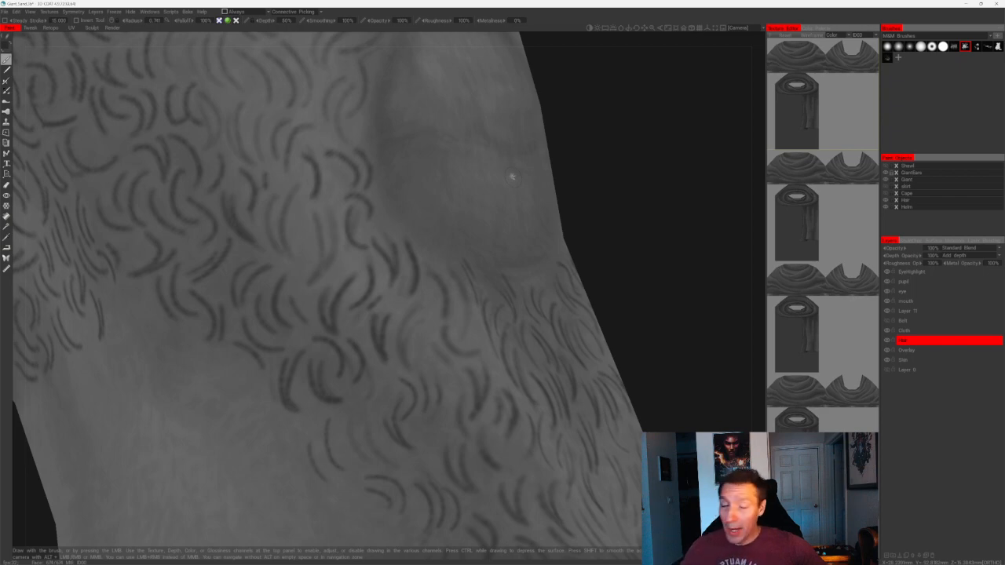
left_click_drag(601, 181, 579, 193)
middle_click_drag(579, 193, 649, 186)
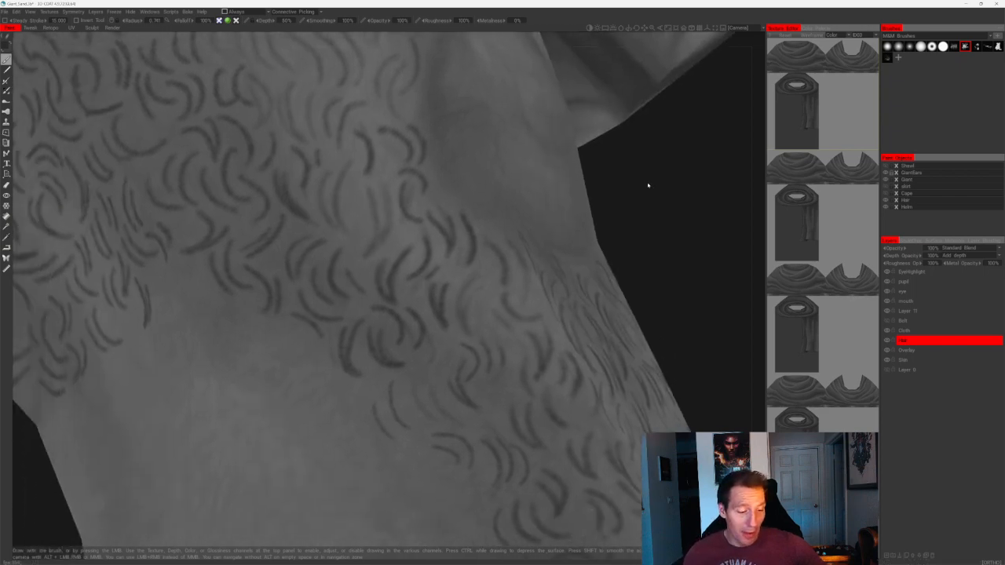
left_click_drag(346, 343, 330, 381)
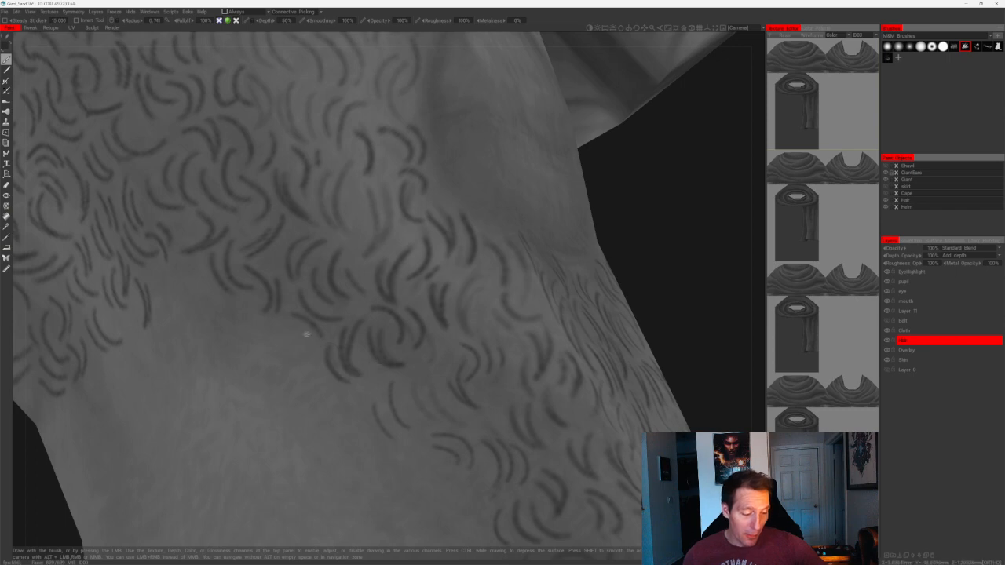
mouse_move(306, 331)
left_mouse_down()
mouse_move(308, 368)
mouse_move(304, 357)
left_mouse_up()
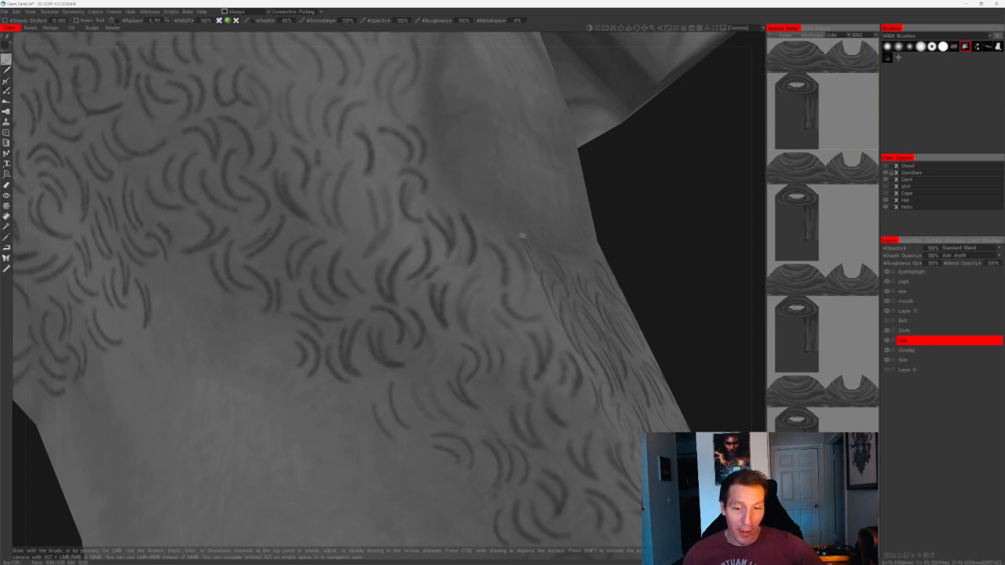
mouse_move(637, 229)
left_mouse_down()
mouse_move(678, 227)
mouse_move(563, 240)
mouse_move(617, 213)
mouse_move(597, 209)
left_mouse_up()
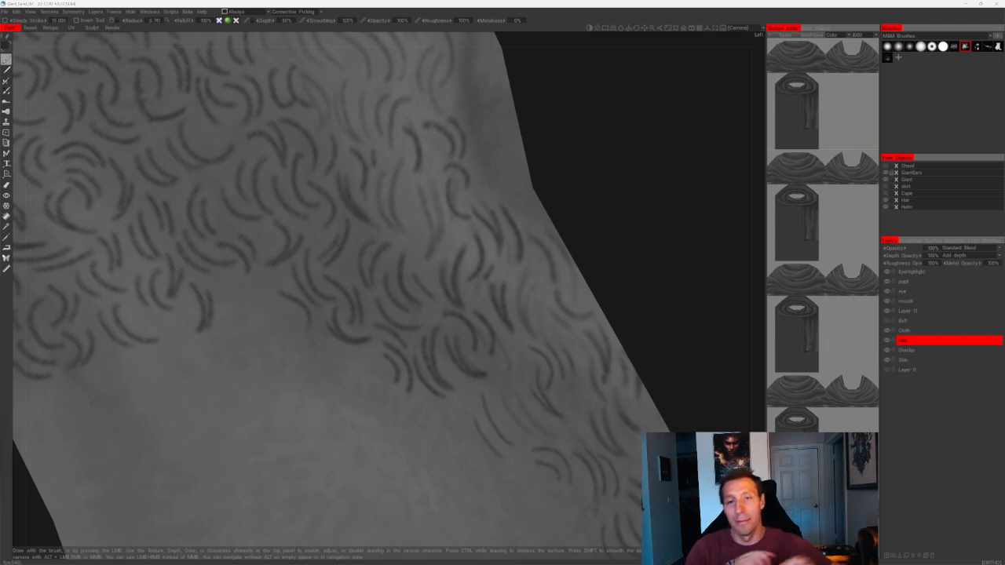
- Fill the gap in the middle of the lower hairline with short curved strands and even out its edge beside the round cluster
left_click_drag(674, 174, 614, 177, "alt")
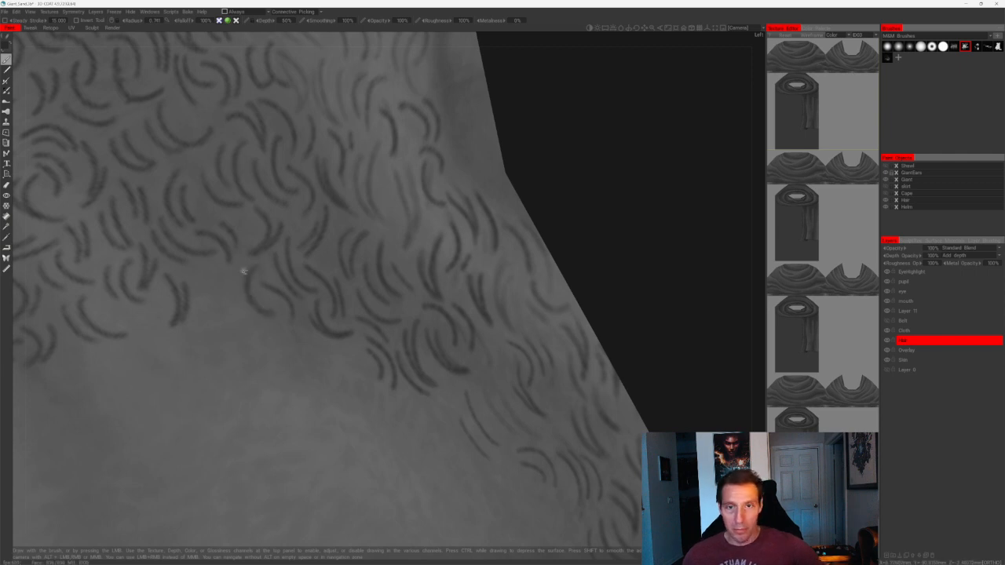
right_click_drag(244, 271, 254, 277, "alt")
right_click_drag(554, 166, 532, 177, "alt")
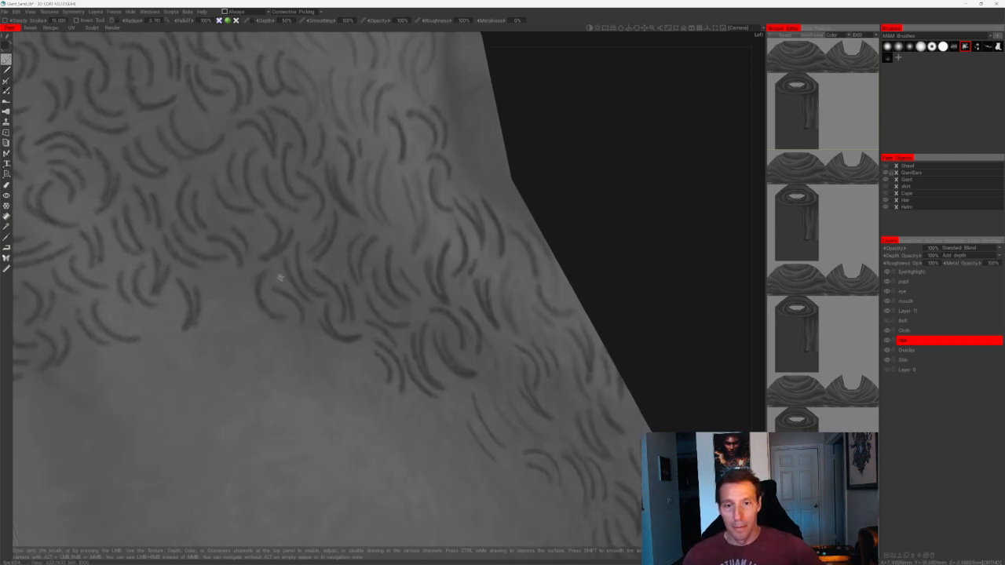
left_click_drag(246, 273, 266, 305)
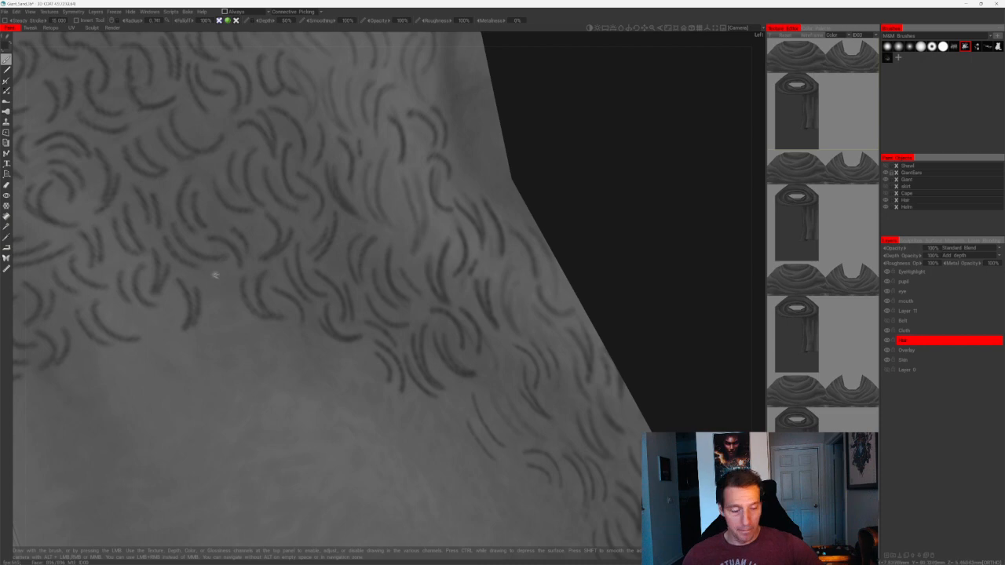
mouse_move(217, 275)
left_mouse_down()
mouse_move(229, 321)
mouse_move(217, 289)
mouse_move(222, 317)
left_mouse_up()
right_click_drag(240, 265, 258, 257, "alt")
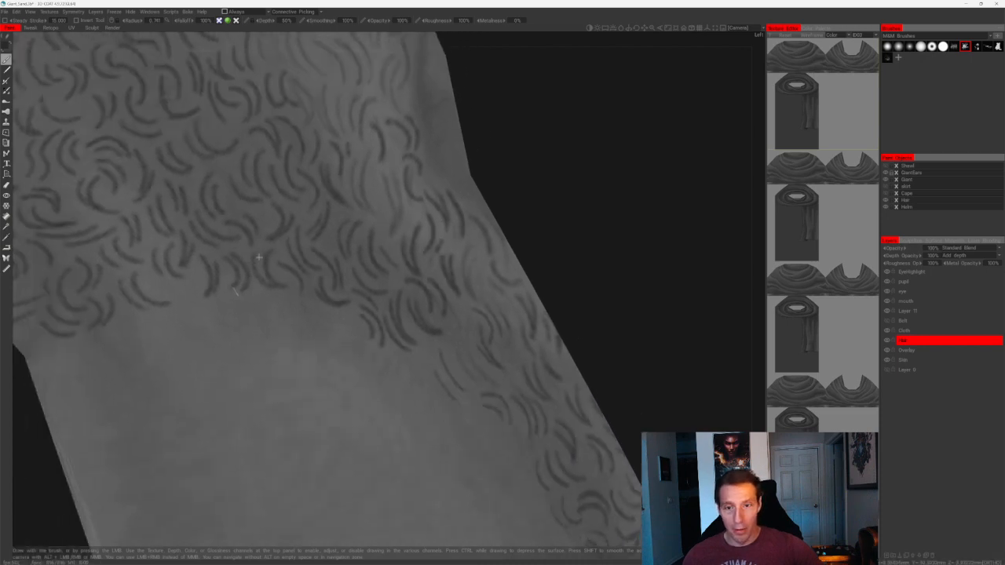
mouse_move(579, 171)
left_mouse_down()
mouse_move(542, 164)
mouse_move(572, 168)
mouse_move(560, 168)
left_mouse_up()
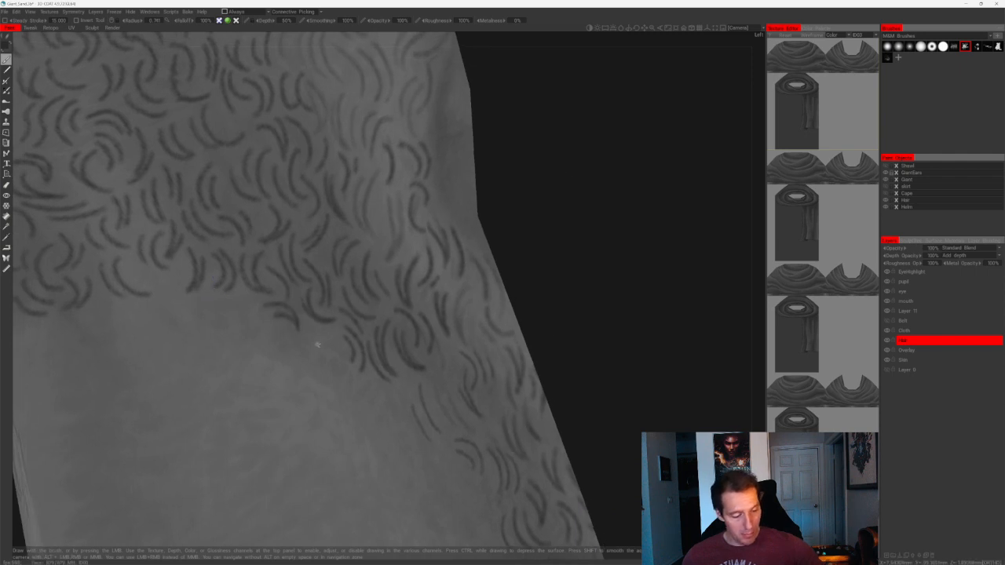
- Extend the lower hairline away from the round cluster with short curved strands along the edge of the bare skin
mouse_move(317, 334)
left_mouse_down()
mouse_move(305, 368)
mouse_move(312, 359)
left_mouse_up()
mouse_move(253, 306)
left_mouse_down()
mouse_move(251, 330)
mouse_move(237, 328)
left_mouse_up()
left_click_drag(193, 304, 217, 325)
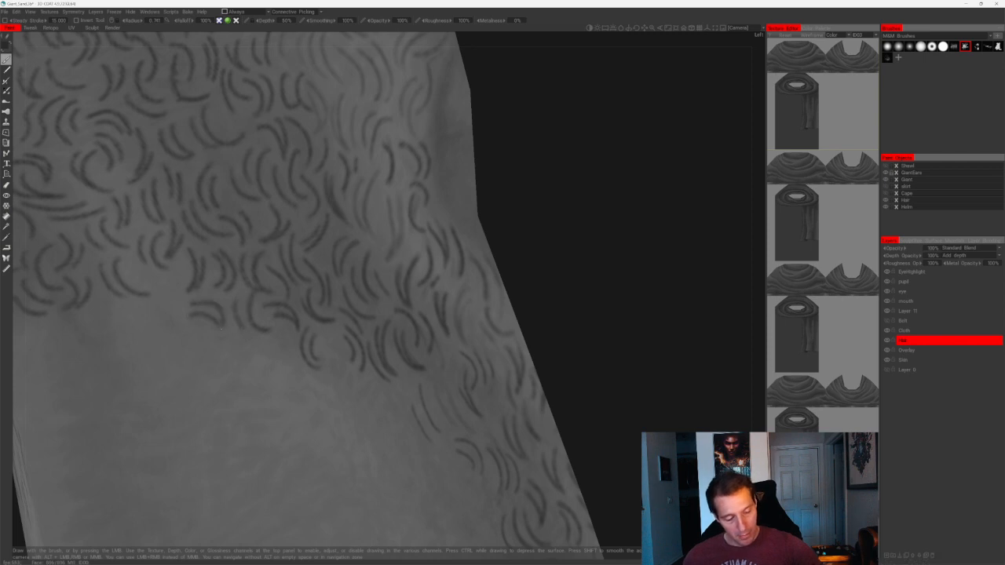
left_click_drag(533, 200, 584, 195, "alt")
mouse_move(261, 282)
left_mouse_down()
mouse_move(267, 323)
mouse_move(255, 318)
left_mouse_up()
mouse_move(218, 278)
left_mouse_down()
mouse_move(236, 288)
mouse_move(240, 330)
mouse_move(230, 333)
left_mouse_up()
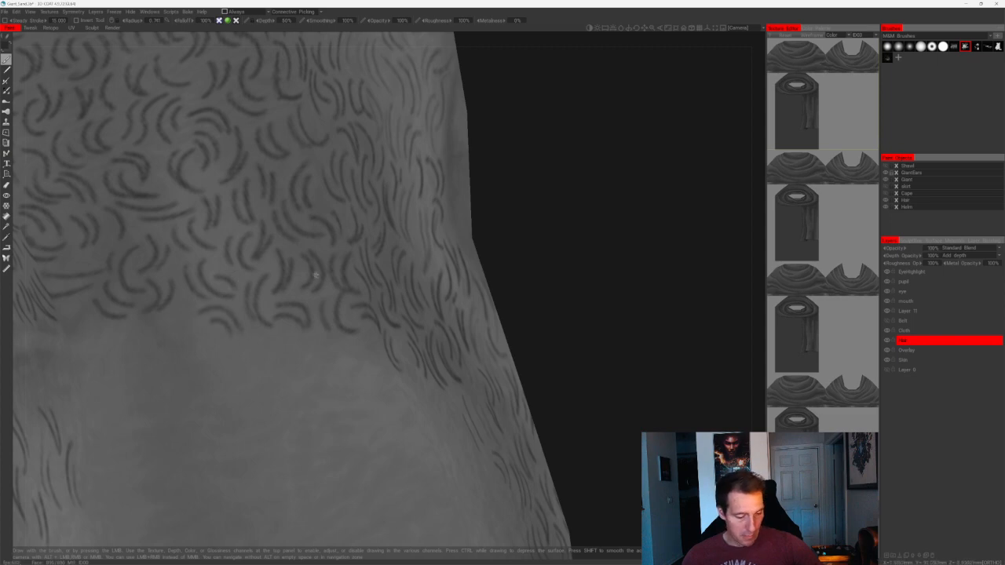
- Fill the sparse spot between the round cluster and the front hair strip with short curled strands
mouse_move(572, 223)
left_mouse_down("alt")
mouse_move(500, 248)
mouse_move(438, 304)
left_mouse_up("alt")
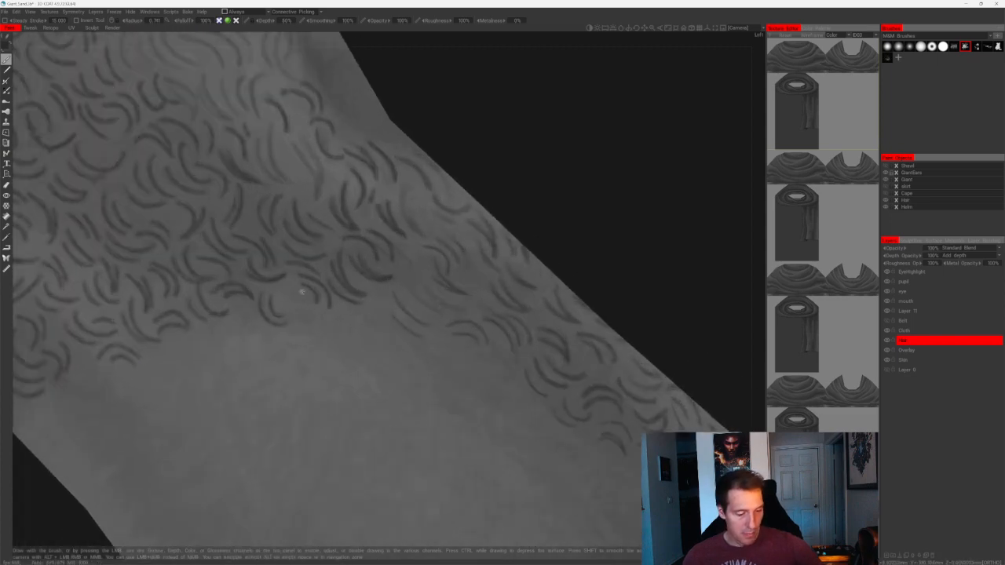
mouse_move(303, 292)
left_mouse_down()
mouse_move(302, 328)
mouse_move(415, 332)
left_mouse_up()
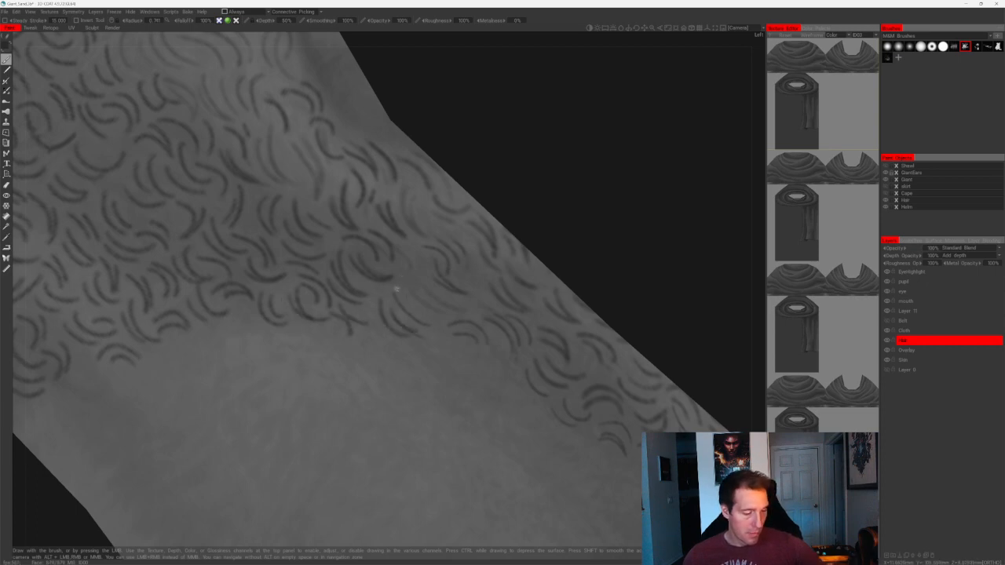
mouse_move(396, 289)
left_mouse_down()
mouse_move(415, 322)
mouse_move(435, 314)
left_mouse_up()
mouse_move(423, 275)
left_mouse_down()
mouse_move(462, 289)
mouse_move(476, 279)
mouse_move(485, 299)
mouse_move(475, 292)
left_mouse_up()
mouse_move(570, 238)
left_mouse_down()
mouse_move(552, 188)
mouse_move(528, 209)
left_mouse_up()
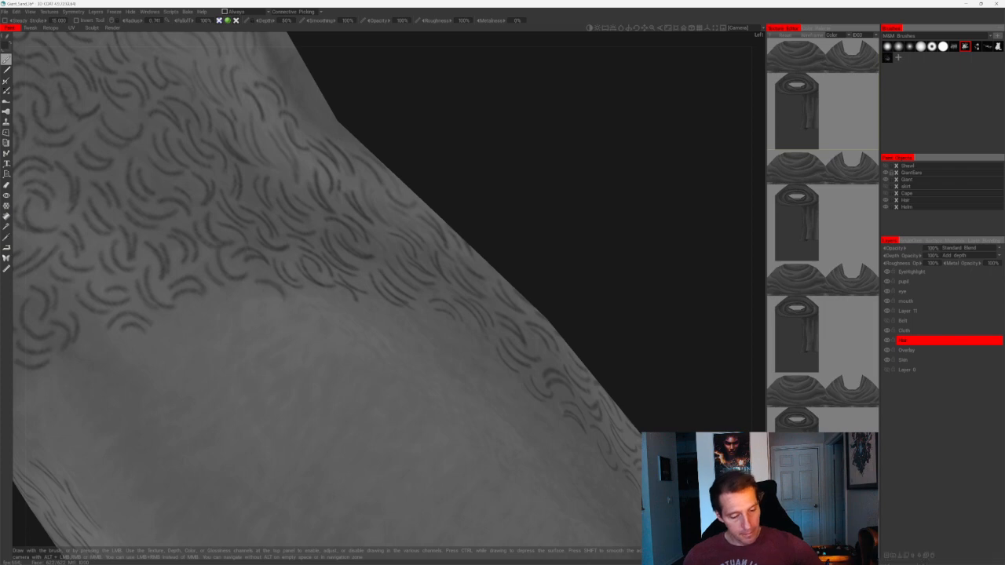
- Paint longer curved strands below the hairline towards the back of the knee, undoing the misplaced ones
left_click_drag(453, 193, 471, 153)
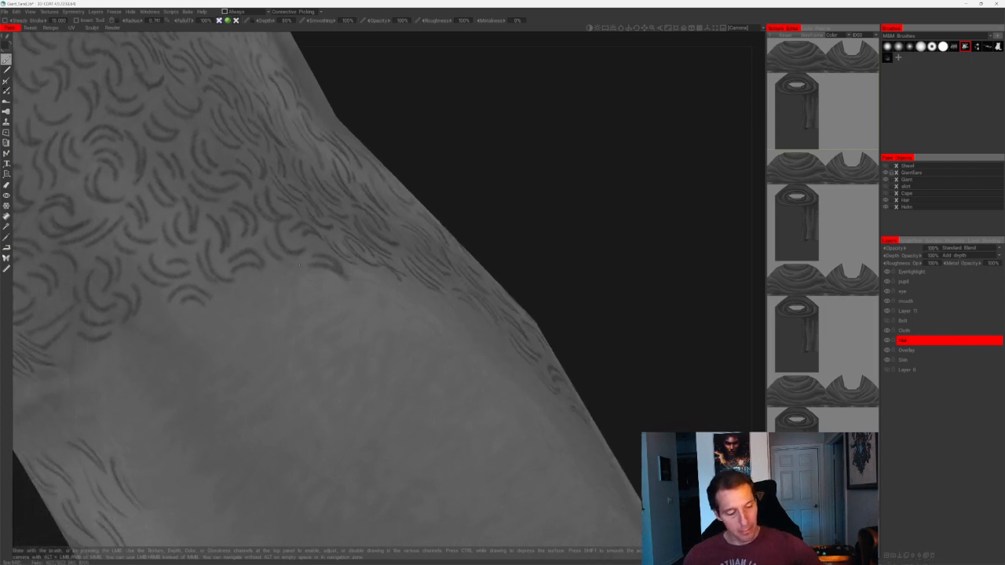
left_click_drag(337, 270, 318, 306)
left_click_drag(288, 273, 322, 307)
left_click_drag(255, 292, 288, 322)
key("ctrl+z")
key("ctrl+z")
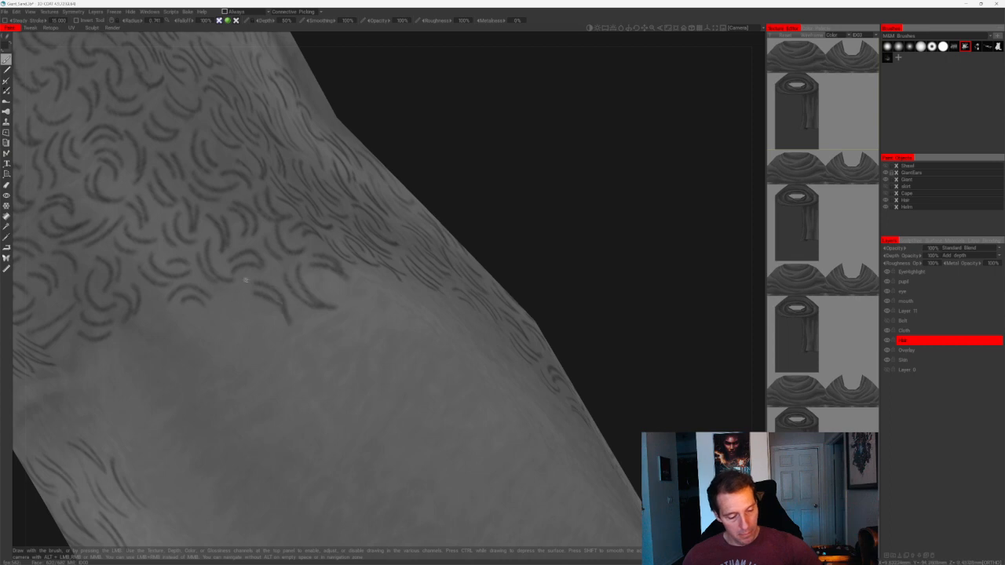
left_click_drag(242, 291, 262, 329)
- Lengthen the hair on the side of the knee with short strands tapering down towards the calf
right_click_drag(471, 258, 460, 209)
mouse_move(460, 208)
left_mouse_down()
mouse_move(446, 134)
mouse_move(485, 190)
left_mouse_up()
right_click_drag(484, 191, 455, 259)
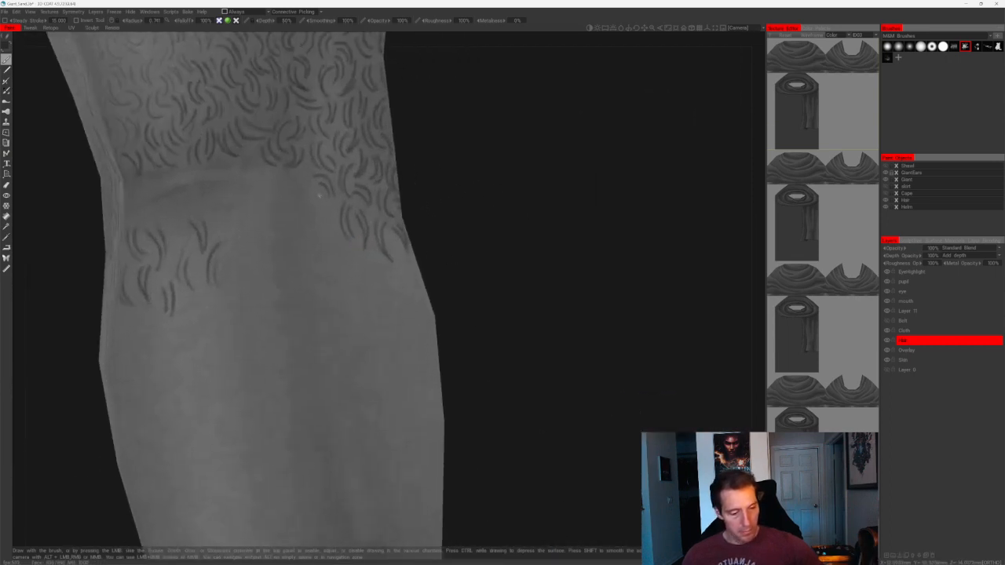
left_click_drag(300, 181, 319, 215)
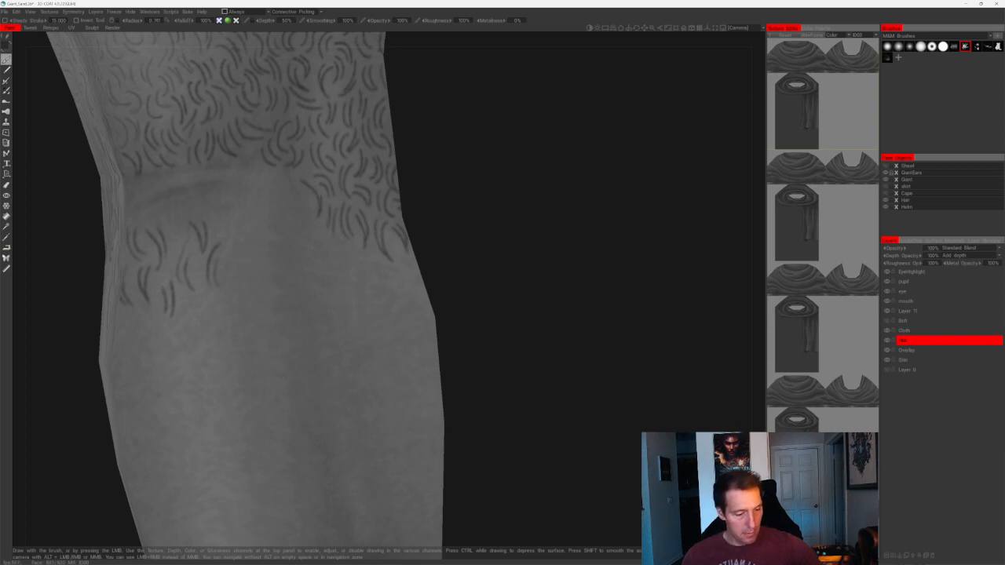
left_click_drag(371, 254, 378, 278)
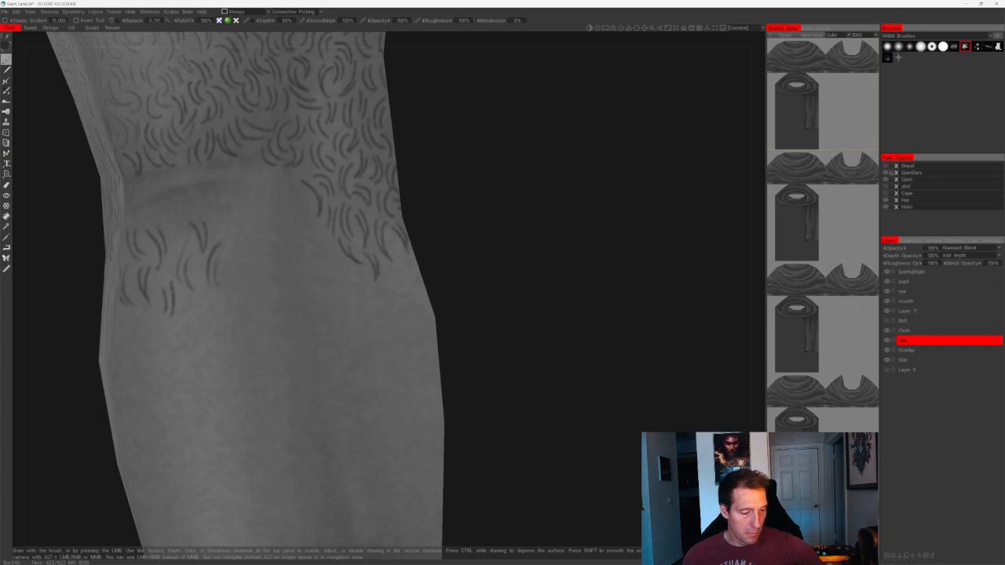
mouse_move(463, 226)
left_mouse_down()
mouse_move(527, 235)
mouse_move(527, 220)
mouse_move(521, 227)
left_mouse_up()
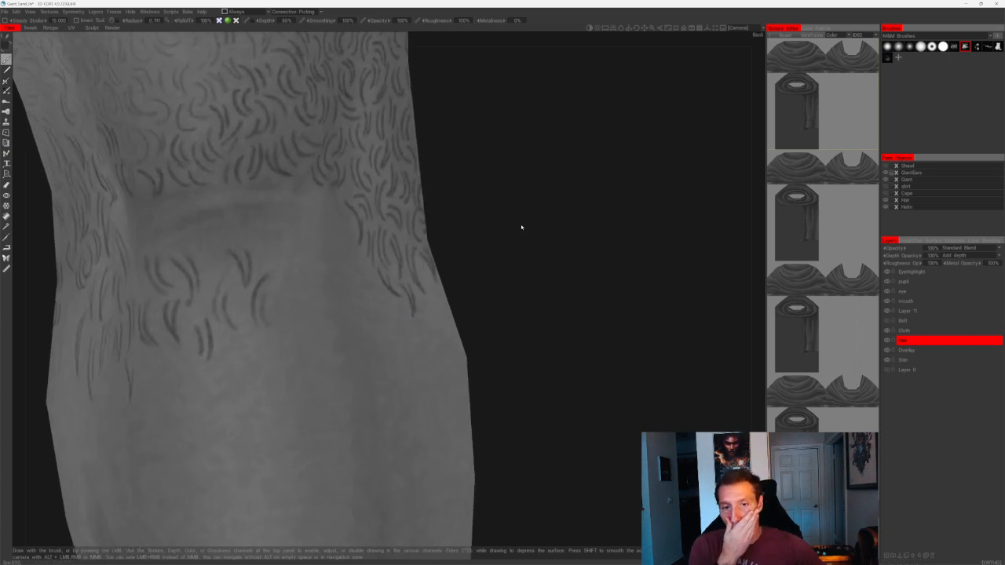
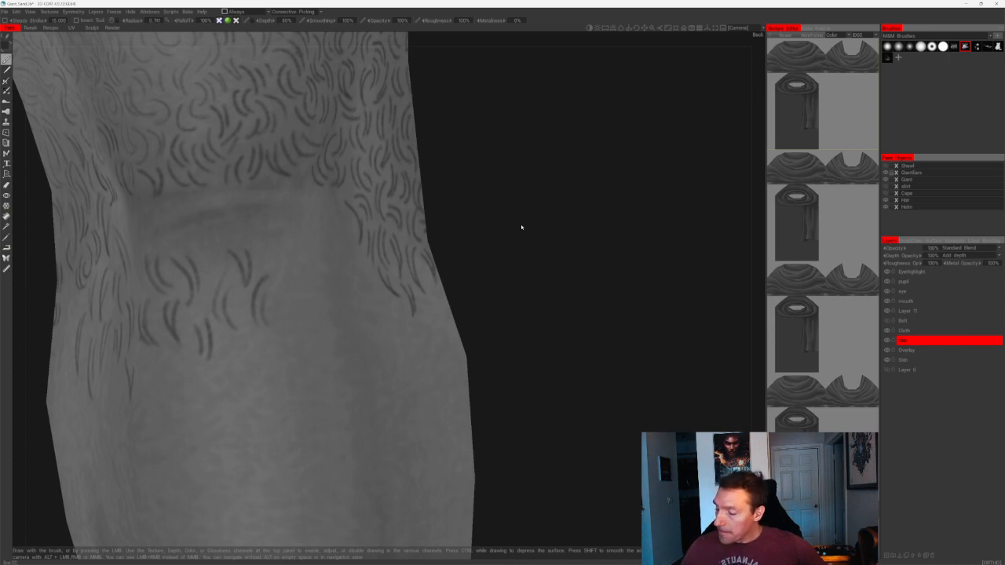
- Widen the side hair towards the back of the knee with short curved strands beside the bare crease
left_click_drag(489, 175, 496, 236)
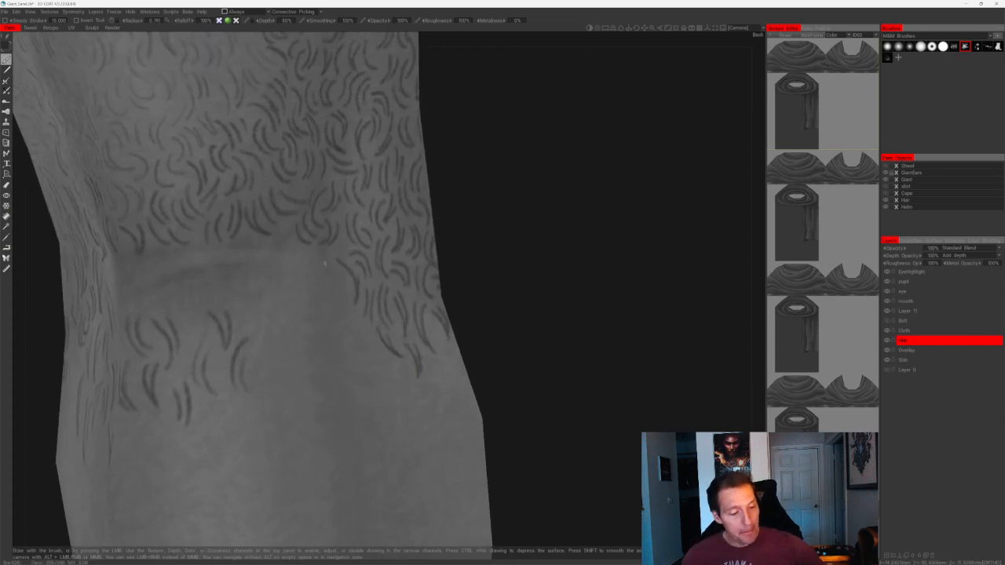
left_click_drag(327, 258, 357, 348)
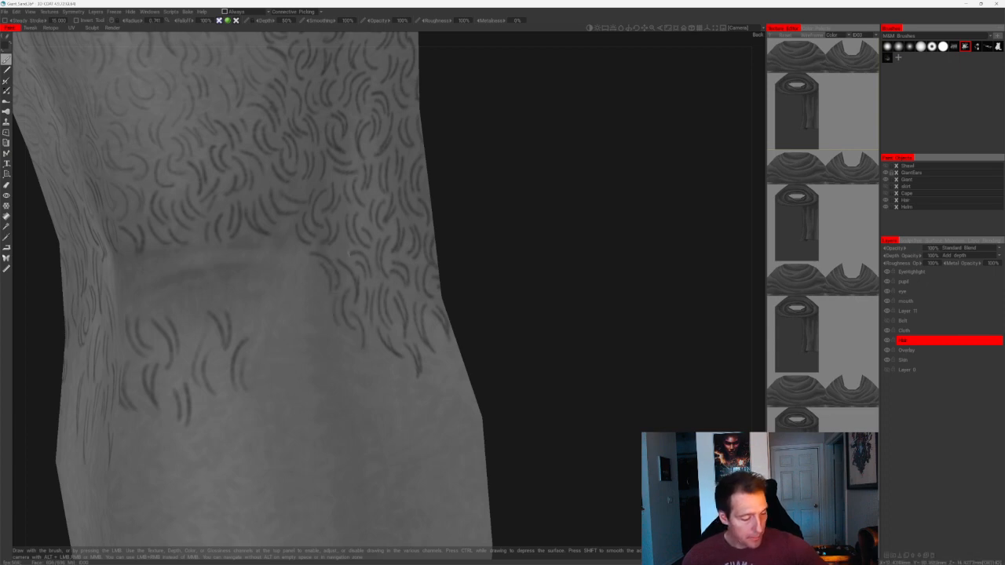
mouse_move(312, 276)
left_mouse_down()
mouse_move(320, 308)
mouse_move(309, 299)
left_mouse_up()
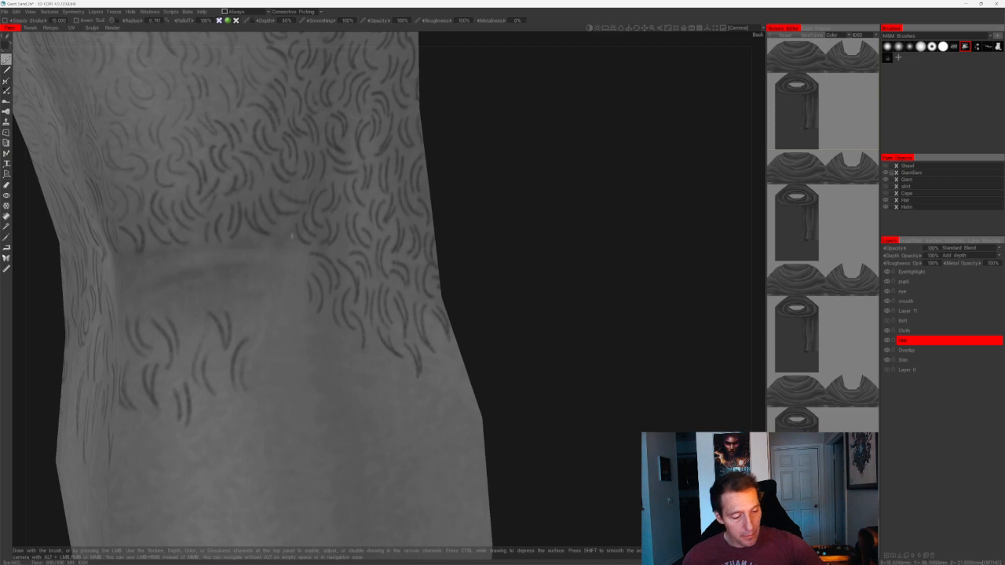
mouse_move(471, 235)
left_mouse_down()
mouse_move(489, 199)
mouse_move(459, 206)
left_mouse_up()
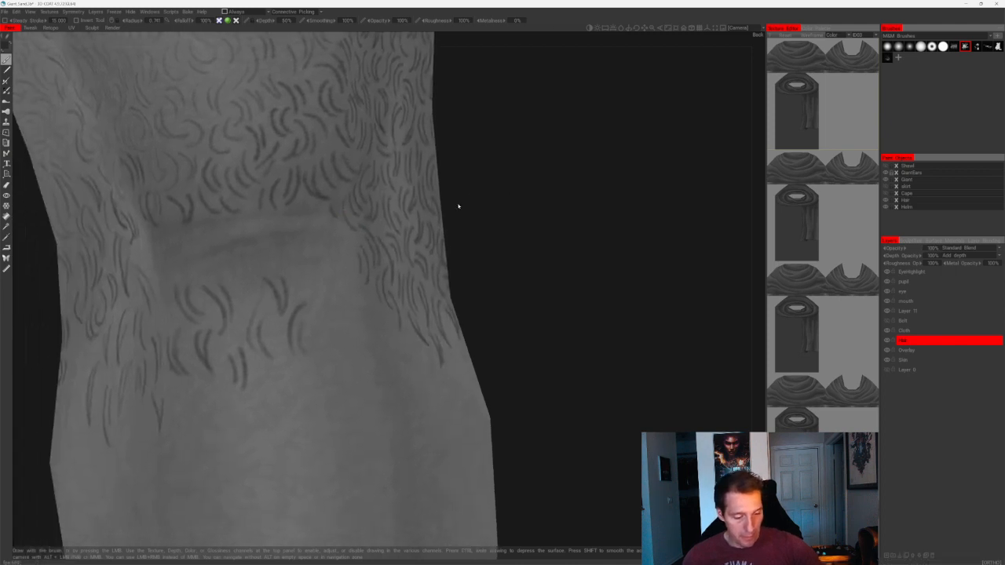
- Extend the sparse hair patch below the knee crease across the upper calf with curved strands
left_click_drag(326, 260, 341, 290)
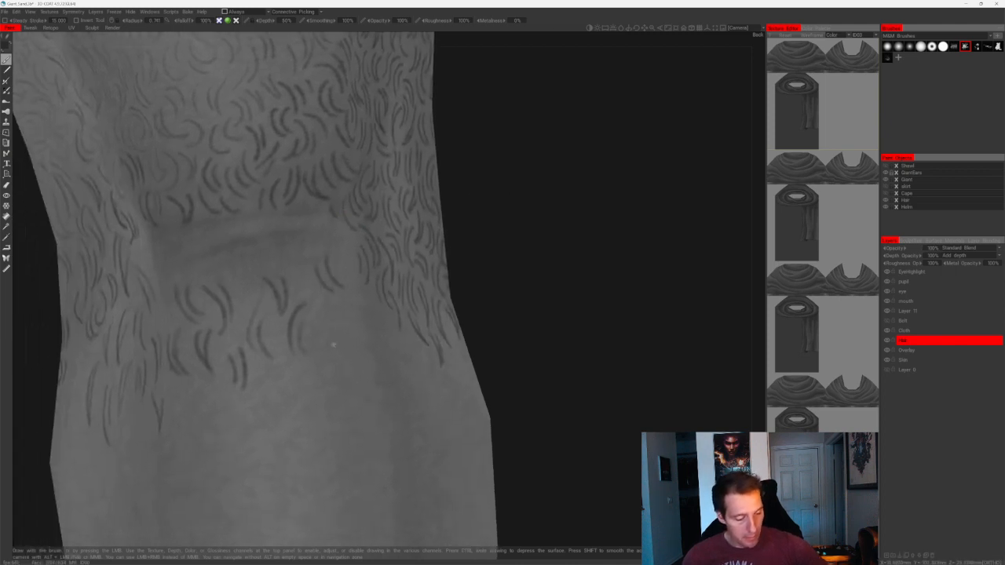
mouse_move(333, 338)
left_mouse_down()
mouse_move(336, 374)
mouse_move(346, 367)
left_mouse_up()
left_click_drag(370, 327, 355, 361)
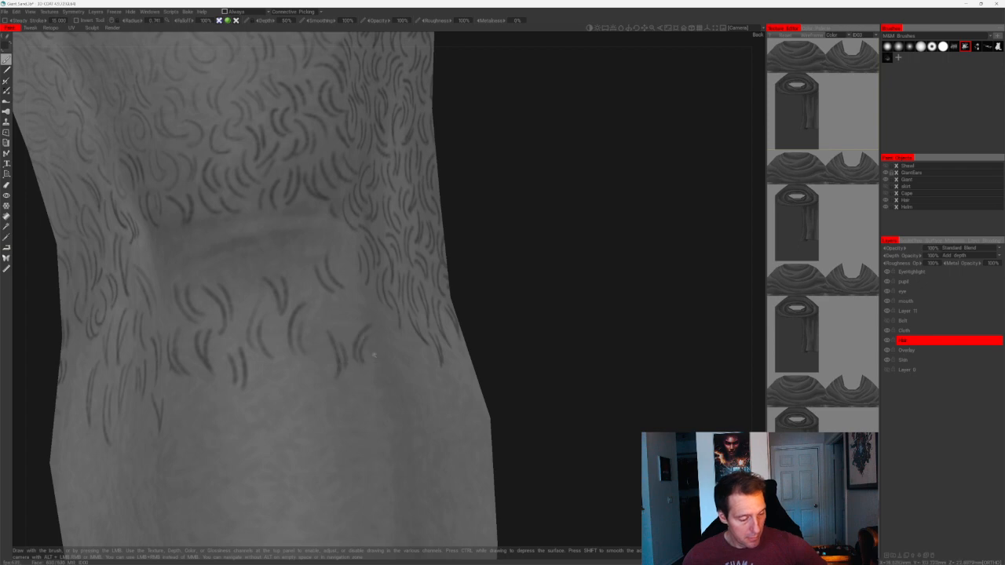
left_click_drag(360, 313, 377, 344)
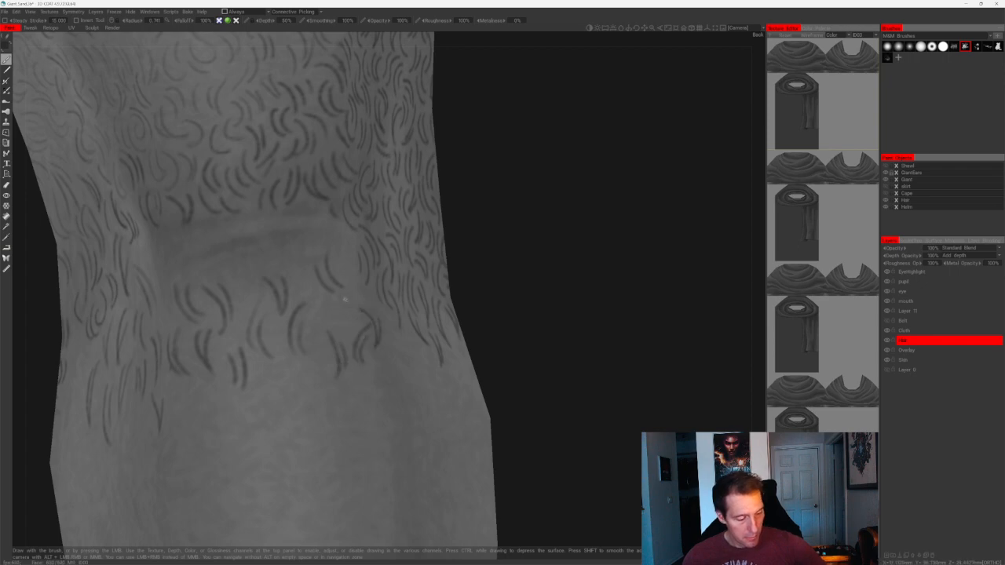
mouse_move(344, 300)
left_mouse_down()
mouse_move(349, 326)
mouse_move(299, 363)
left_mouse_up()
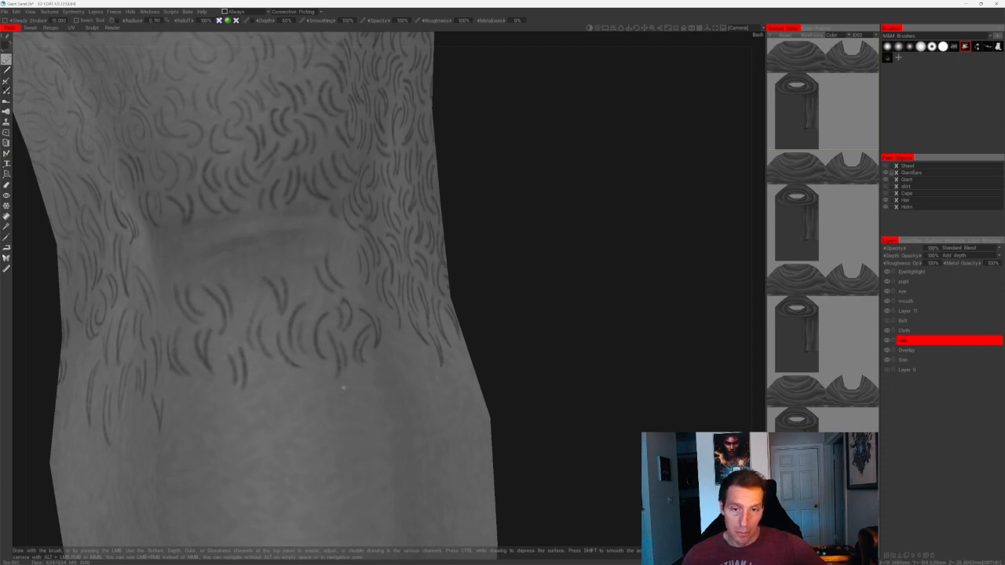
scroll(344, 388, "down", 4)
- Join the calf patch to the side hair with short curved strands and add strands along the side hair's lower edge
left_click_drag(502, 305, 537, 218)
scroll(561, 309, "up", 3)
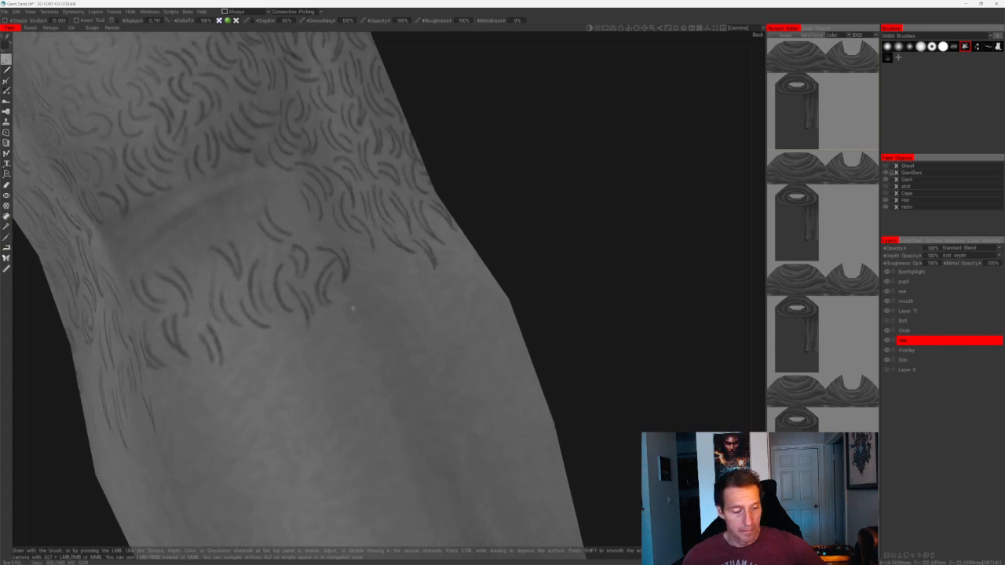
mouse_move(350, 320)
left_mouse_down()
mouse_move(393, 248)
mouse_move(417, 280)
left_mouse_up()
left_click_drag(528, 232, 440, 242)
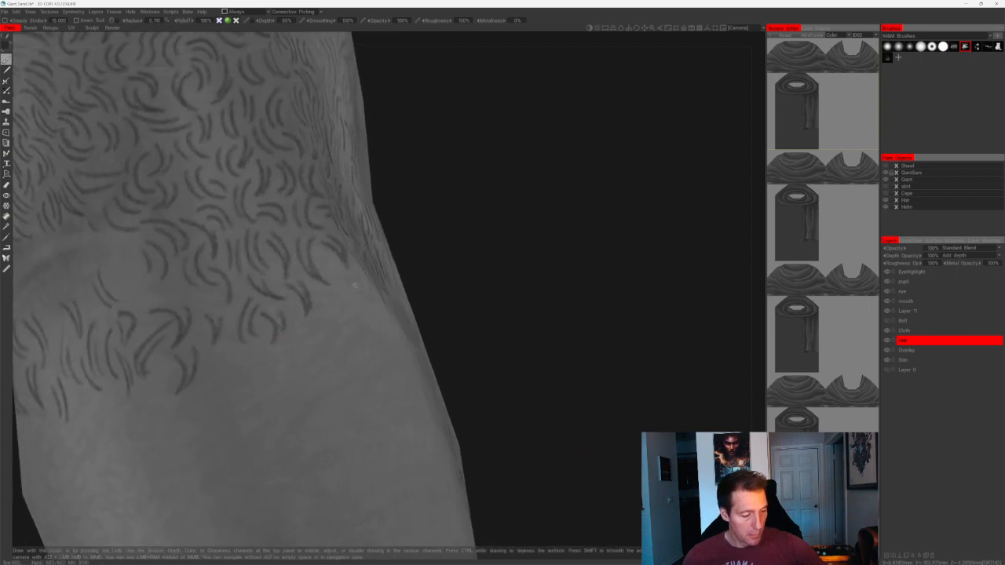
left_click_drag(322, 260, 339, 287)
mouse_move(472, 261)
left_mouse_down()
mouse_move(385, 263)
mouse_move(379, 297)
mouse_move(394, 305)
left_mouse_up()
left_click_drag(397, 278, 402, 300)
- Fill the dip in the hairline on the side of the leg with curved strands, bridging to the calf hair
left_click_drag(626, 204, 539, 181)
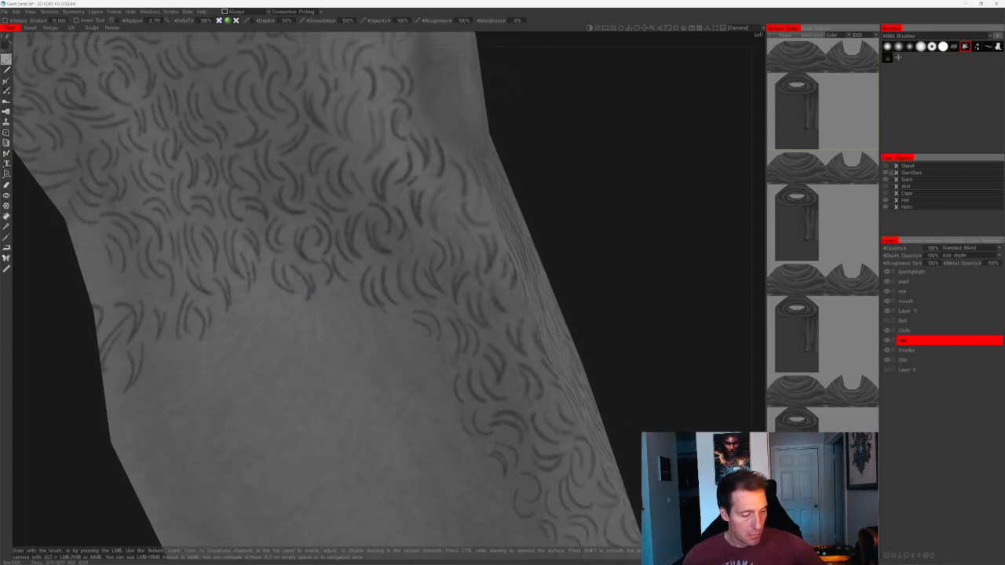
mouse_move(355, 293)
left_mouse_down()
mouse_move(401, 348)
mouse_move(387, 338)
left_mouse_up()
mouse_move(328, 303)
left_mouse_down()
mouse_move(342, 333)
mouse_move(333, 332)
left_mouse_up()
left_click_drag(556, 209, 594, 190)
left_click_drag(401, 217, 377, 228)
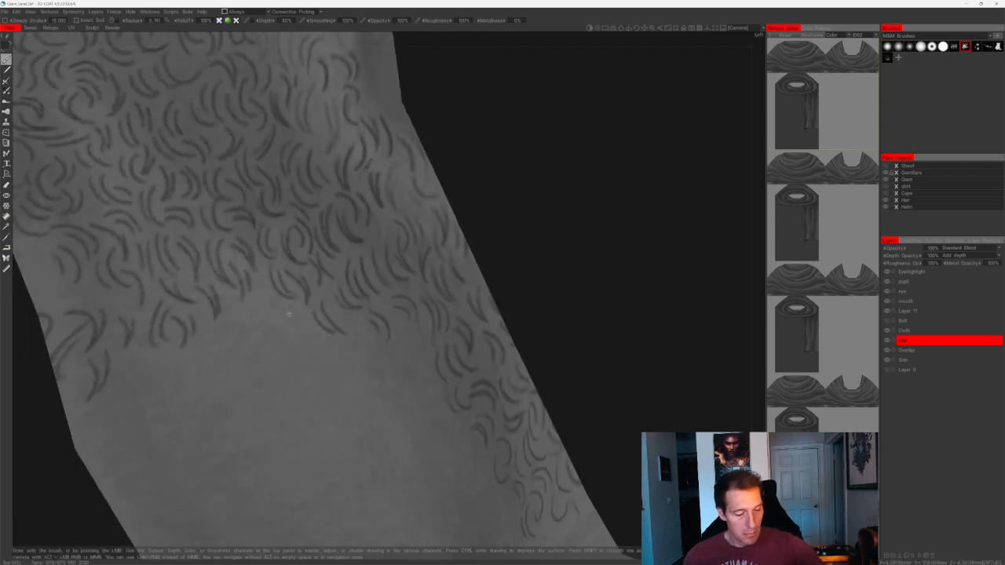
mouse_move(272, 305)
left_mouse_down()
mouse_move(306, 327)
mouse_move(264, 325)
mouse_move(235, 347)
left_mouse_up()
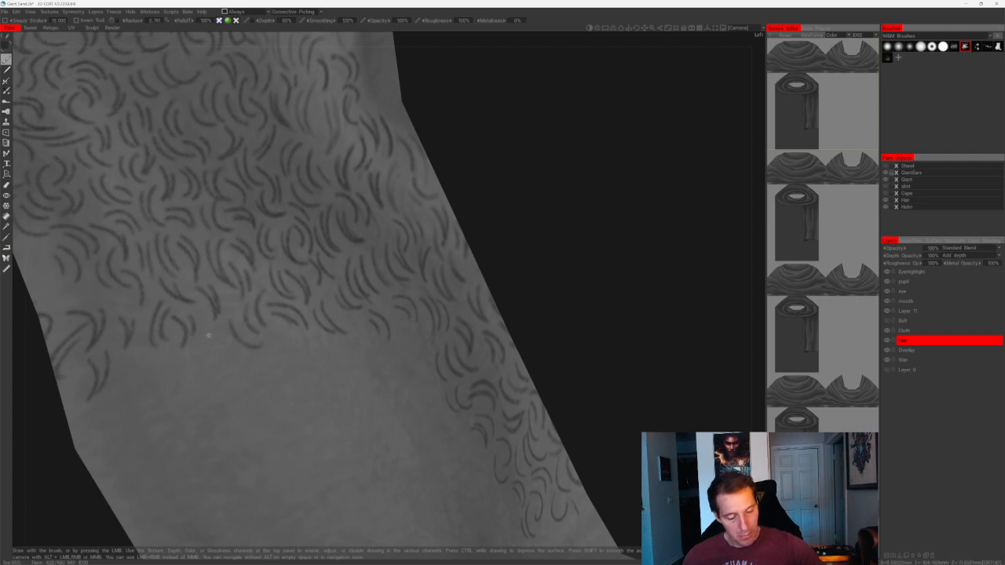
mouse_move(486, 211)
left_mouse_down()
mouse_move(602, 184)
mouse_move(537, 162)
mouse_move(553, 177)
left_mouse_up()
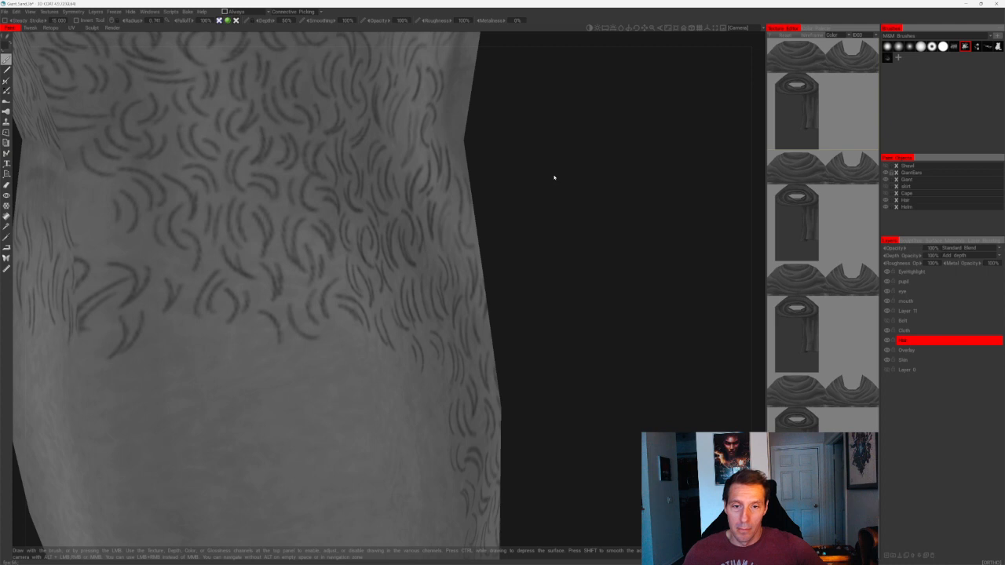
- Paint a curled cluster below the side hairline towards the front hair strip, redoing the misplaced strand beside it
mouse_move(542, 231)
left_mouse_down()
mouse_move(494, 165)
mouse_move(490, 220)
left_mouse_up()
mouse_move(358, 294)
left_mouse_down()
mouse_move(383, 322)
mouse_move(351, 315)
mouse_move(375, 324)
mouse_move(409, 312)
mouse_move(416, 339)
mouse_move(408, 346)
left_mouse_up()
middle_click_drag(676, 241, 605, 213)
left_click_drag(606, 212, 553, 220)
left_click_drag(352, 274, 361, 322)
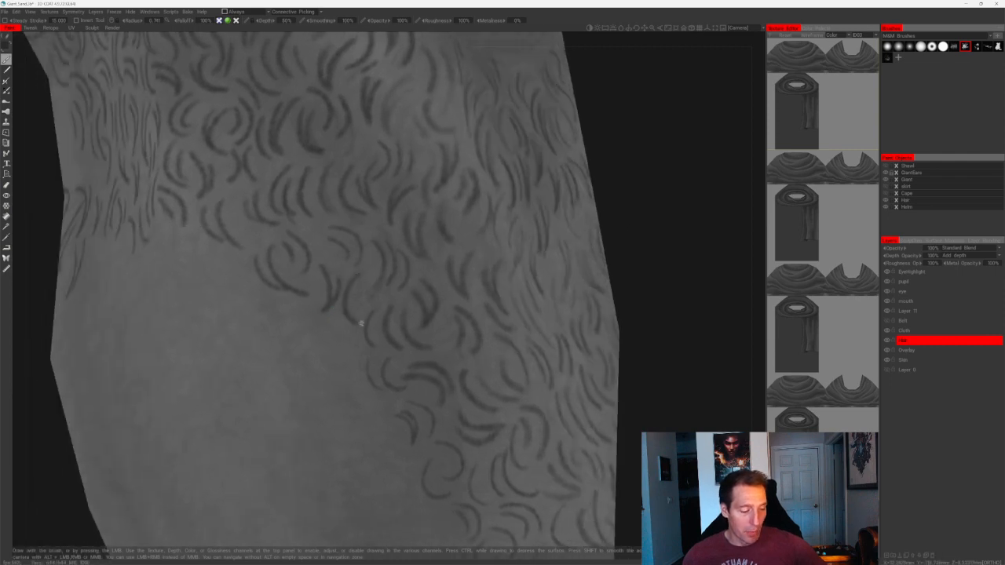
key("ctrl+z")
mouse_move(360, 279)
left_mouse_down()
mouse_move(367, 310)
mouse_move(346, 338)
left_mouse_up()
- Add short strands at the lower edge of the curled cluster and undo the misplaced one
left_click_drag(611, 213, 672, 196)
left_click_drag(335, 313, 340, 343)
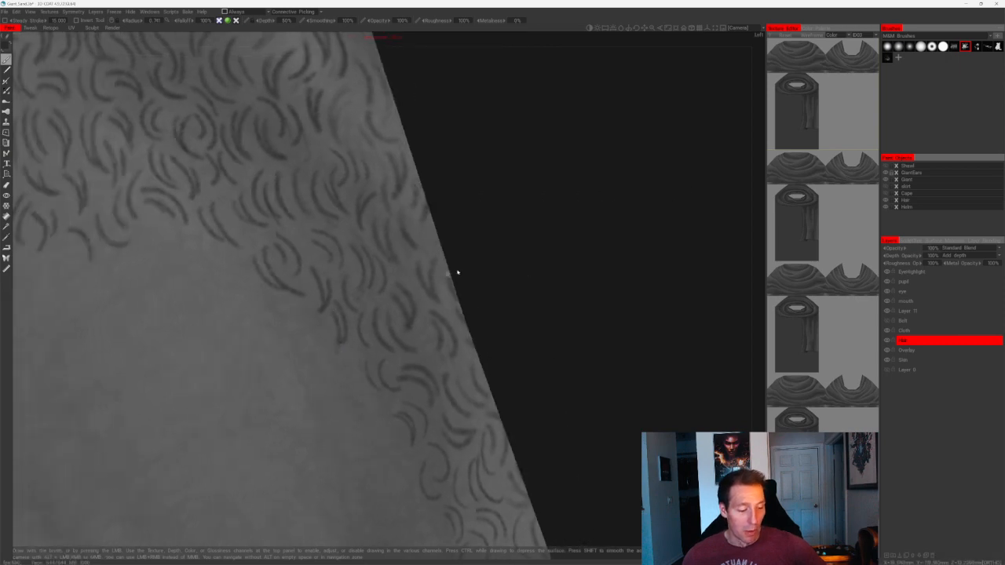
left_click_drag(458, 272, 499, 269)
left_click_drag(312, 312, 326, 357)
left_click_drag(506, 259, 393, 249)
key("ctrl+z")
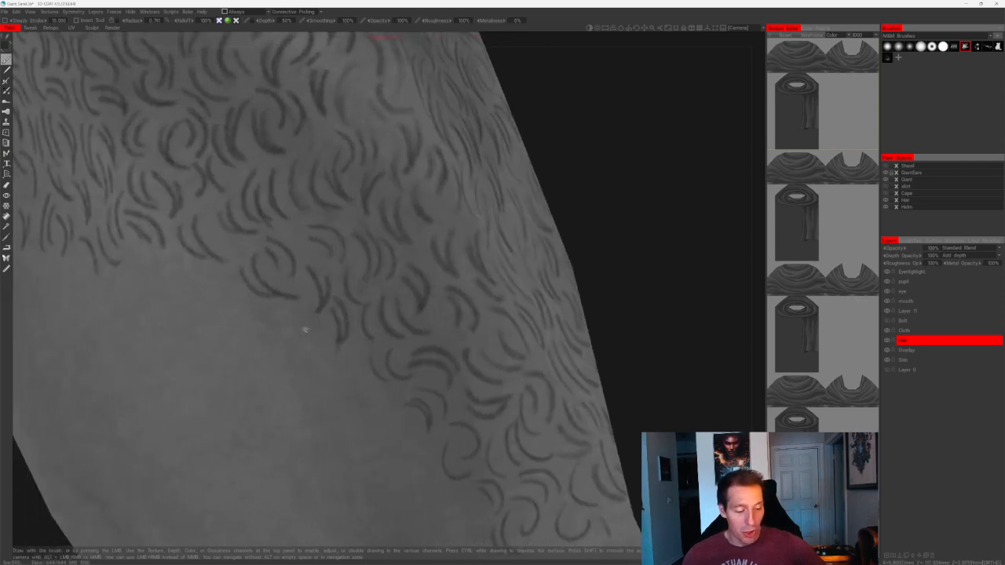
left_click_drag(290, 314, 316, 350)
left_click_drag(590, 181, 520, 170)
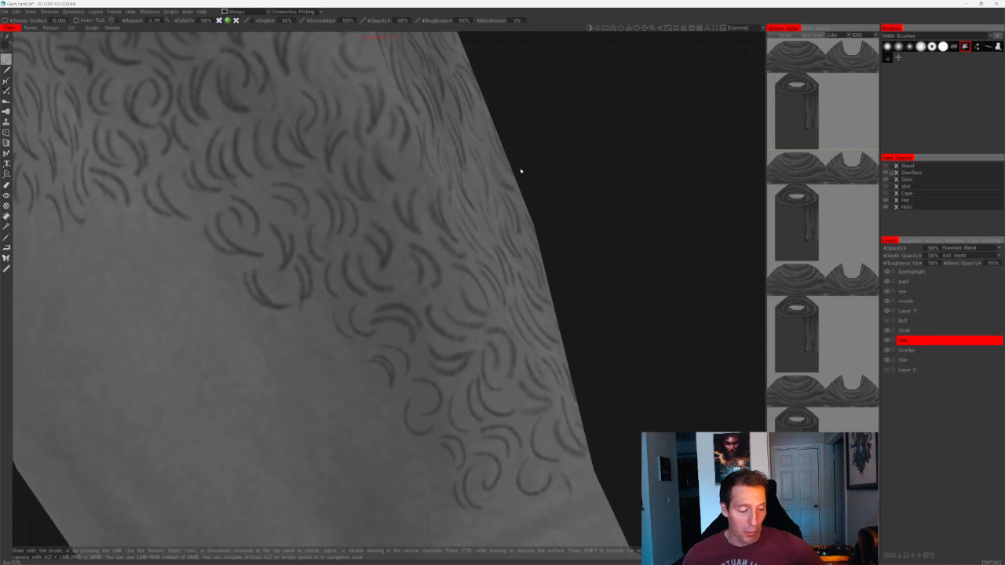
- Widen the hair below the curled cluster and paint short strands back along the hairline towards the calf
mouse_move(224, 271)
left_mouse_down()
mouse_move(253, 321)
mouse_move(226, 312)
left_mouse_up()
left_click_drag(570, 163, 656, 210)
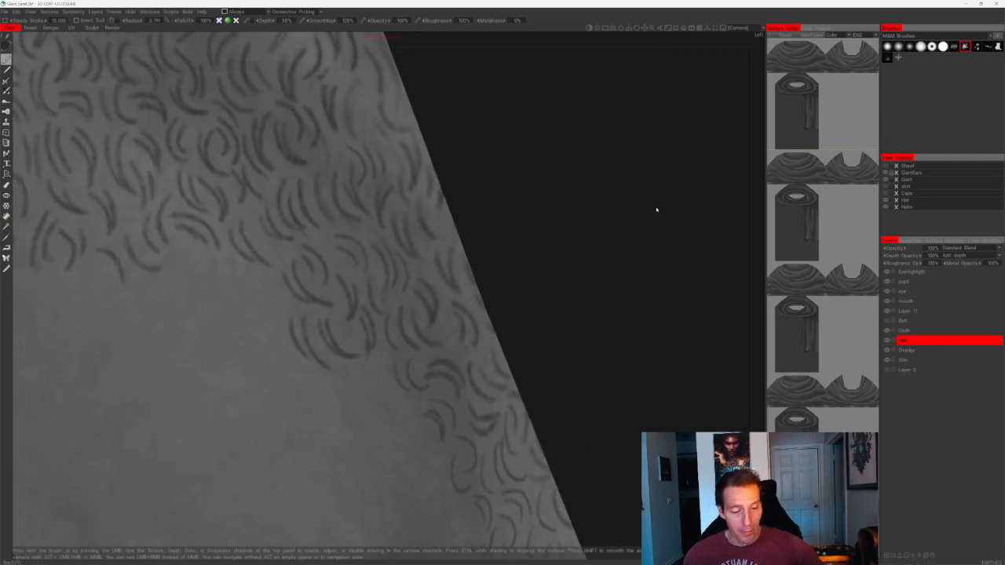
mouse_move(234, 271)
left_mouse_down()
mouse_move(267, 292)
mouse_move(270, 346)
left_mouse_up()
left_click_drag(265, 312, 258, 342)
left_click_drag(566, 204, 601, 222)
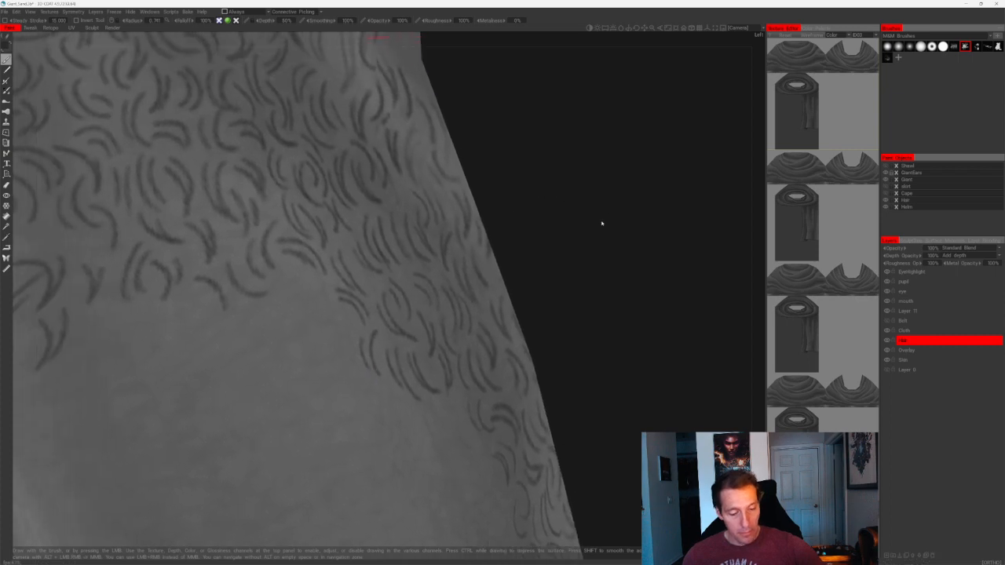
mouse_move(292, 276)
left_mouse_down()
mouse_move(322, 290)
mouse_move(322, 305)
left_mouse_up()
- Close the remaining gap in the side hairline with a continuous row of curved strands, undoing one misplaced stroke
left_click_drag(515, 173, 574, 179)
mouse_move(280, 296)
left_mouse_down()
mouse_move(275, 313)
mouse_move(307, 343)
left_mouse_up()
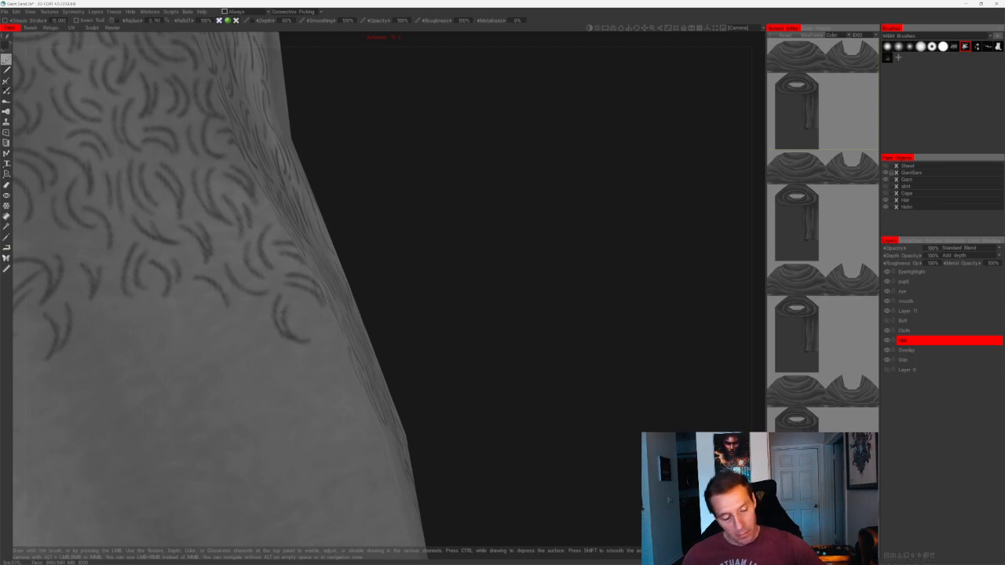
left_click_drag(253, 304, 255, 344)
left_click_drag(310, 317, 334, 353)
mouse_move(503, 307)
left_mouse_down()
mouse_move(374, 311)
mouse_move(340, 355)
left_mouse_up()
mouse_move(396, 343)
left_mouse_down("alt")
mouse_move(365, 305)
mouse_move(317, 338)
mouse_move(332, 360)
left_mouse_up("alt")
key("ctrl+z")
mouse_move(336, 319)
left_mouse_down()
mouse_move(327, 340)
mouse_move(339, 366)
left_mouse_up()
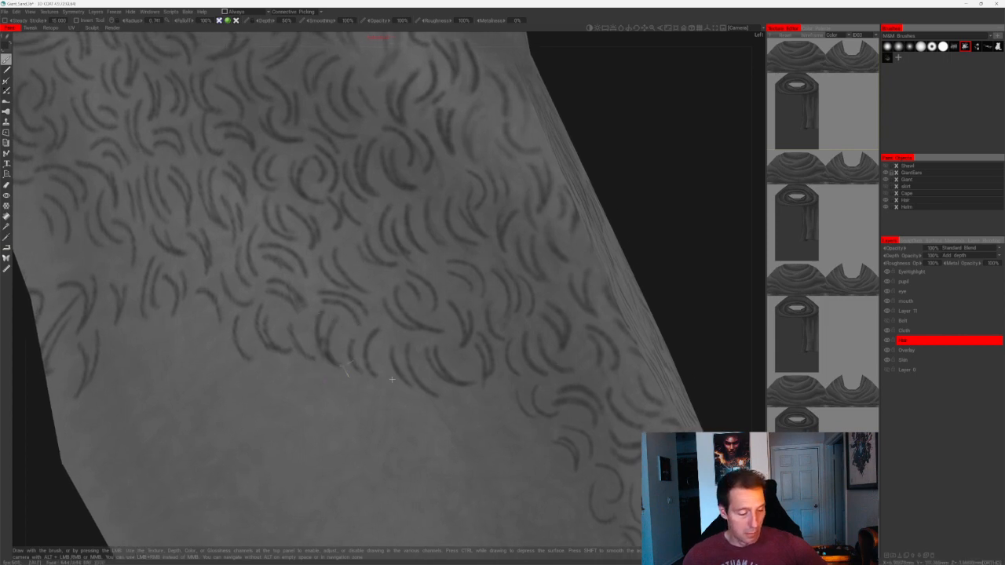
right_click_drag(385, 367, 502, 259, "alt")
mouse_move(628, 188)
left_mouse_down()
mouse_move(581, 181)
mouse_move(532, 203)
left_mouse_up()
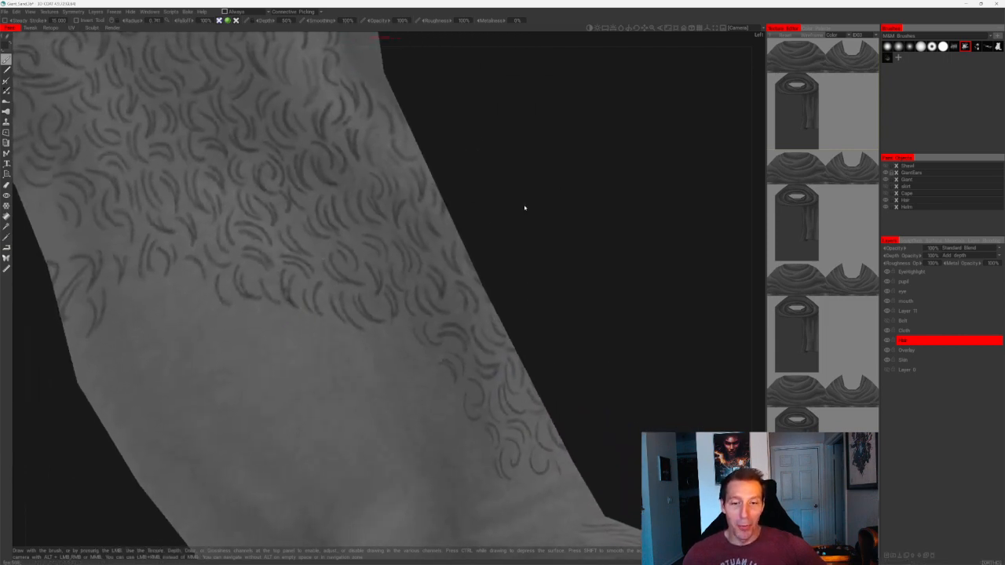
- Paint short curved strands below the side hairline, filling the stepped edge between the calf and the front hair strip
middle_click_drag(540, 239, 541, 207)
mouse_move(541, 206)
right_mouse_down()
mouse_move(581, 177)
mouse_move(574, 186)
right_mouse_up()
left_click_drag(574, 186, 486, 202)
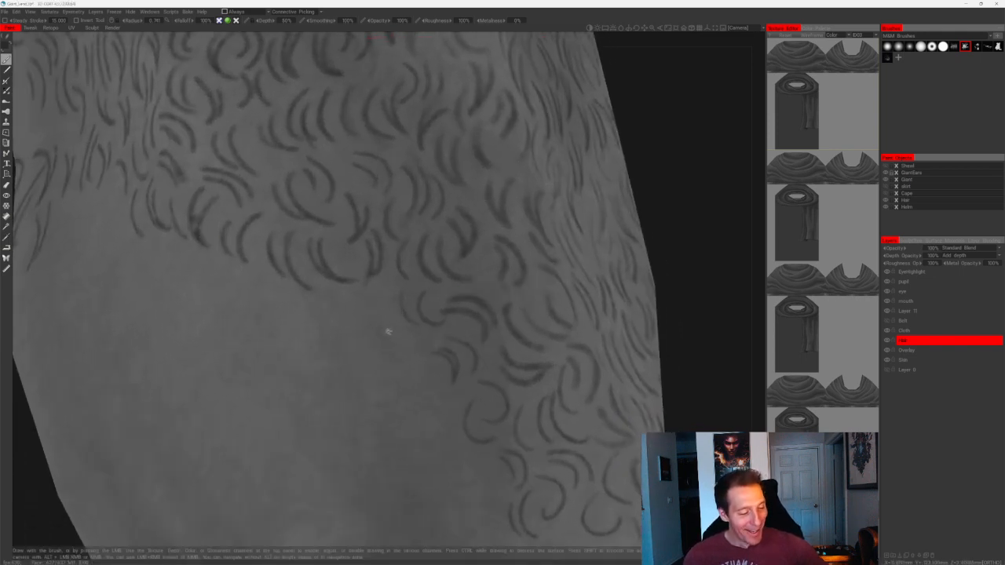
mouse_move(364, 297)
left_mouse_down()
mouse_move(398, 339)
mouse_move(385, 335)
left_mouse_up()
left_click_drag(636, 192, 680, 204, "shift")
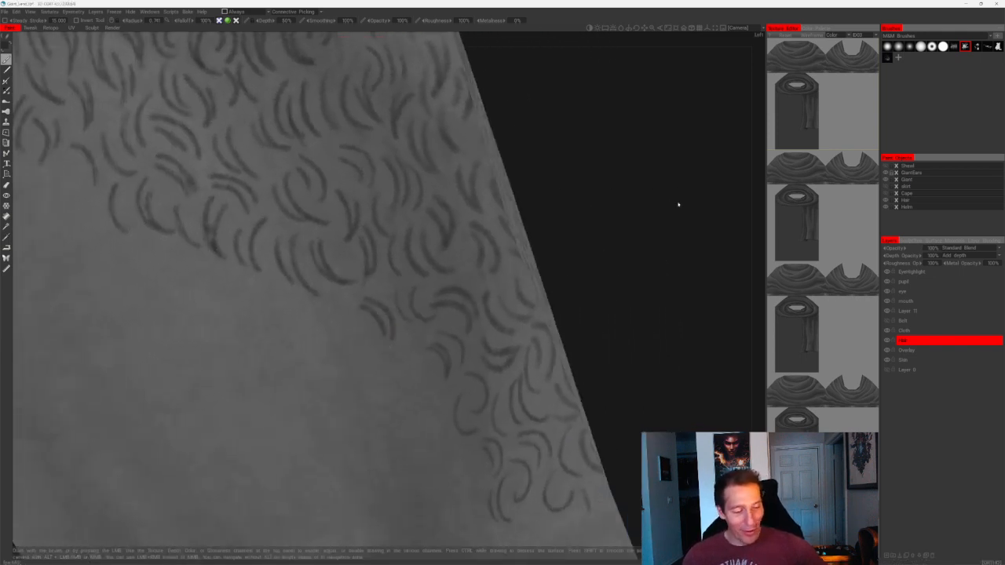
left_click_drag(355, 293, 345, 333)
left_click_drag(343, 298, 333, 336)
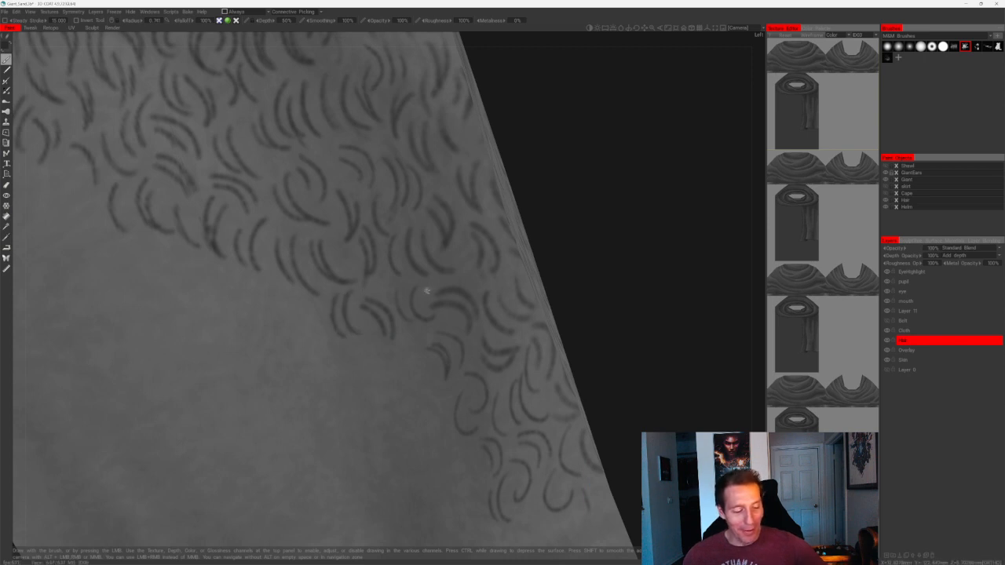
mouse_move(408, 328)
left_mouse_down()
mouse_move(401, 375)
mouse_move(426, 397)
left_mouse_up()
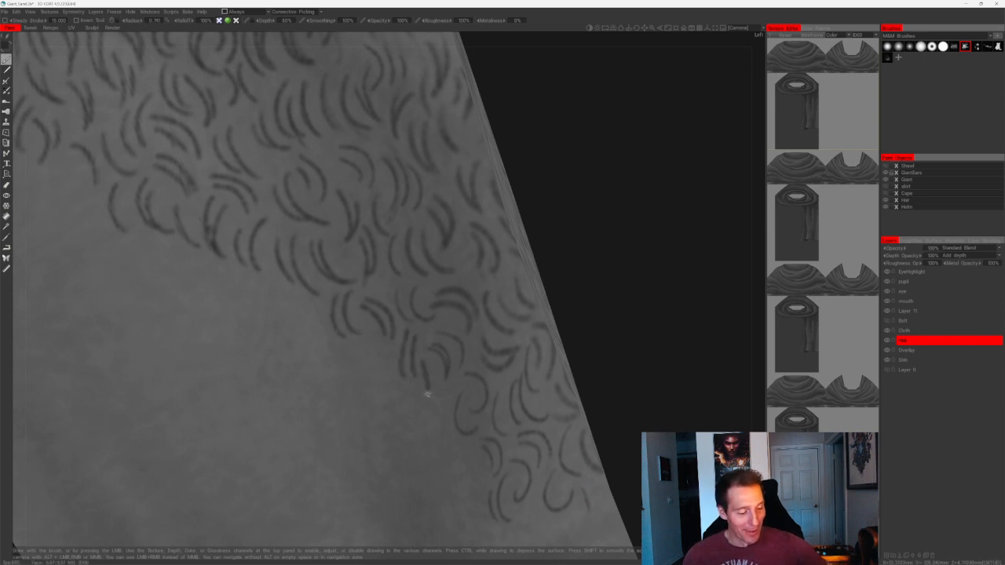
left_click_drag(585, 250, 609, 251)
mouse_move(386, 335)
left_mouse_down()
mouse_move(395, 377)
mouse_move(383, 374)
left_mouse_up()
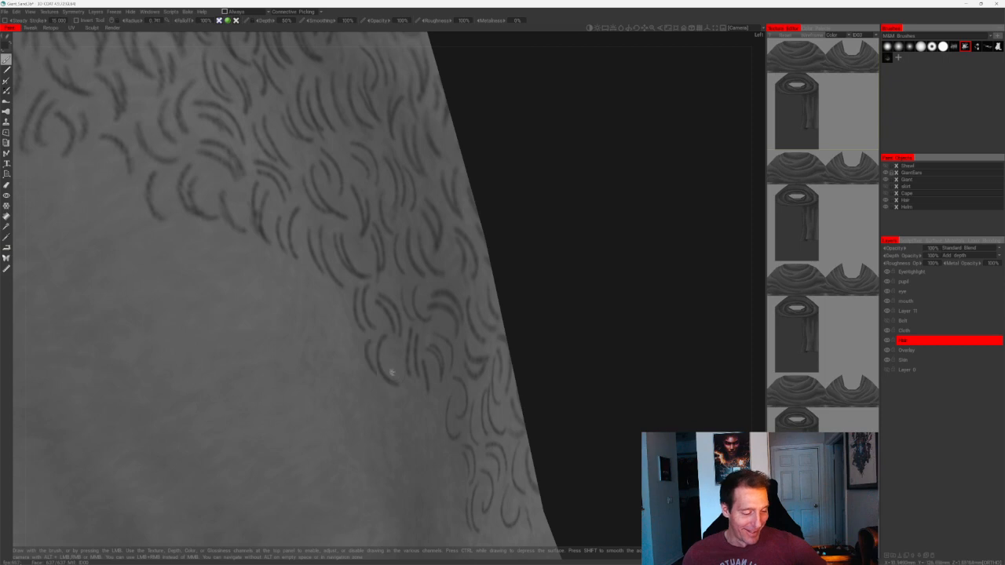
- Continue the short curved strands back along the lower edge of the side hairline towards the rear of the calf
mouse_move(524, 255)
left_mouse_down()
mouse_move(574, 251)
mouse_move(625, 280)
mouse_move(543, 233)
mouse_move(509, 199)
mouse_move(599, 269)
left_mouse_up()
mouse_move(571, 211)
left_mouse_down()
mouse_move(590, 170)
mouse_move(572, 209)
mouse_move(583, 193)
mouse_move(615, 208)
mouse_move(538, 195)
mouse_move(318, 318)
mouse_move(328, 339)
mouse_move(318, 338)
left_mouse_up()
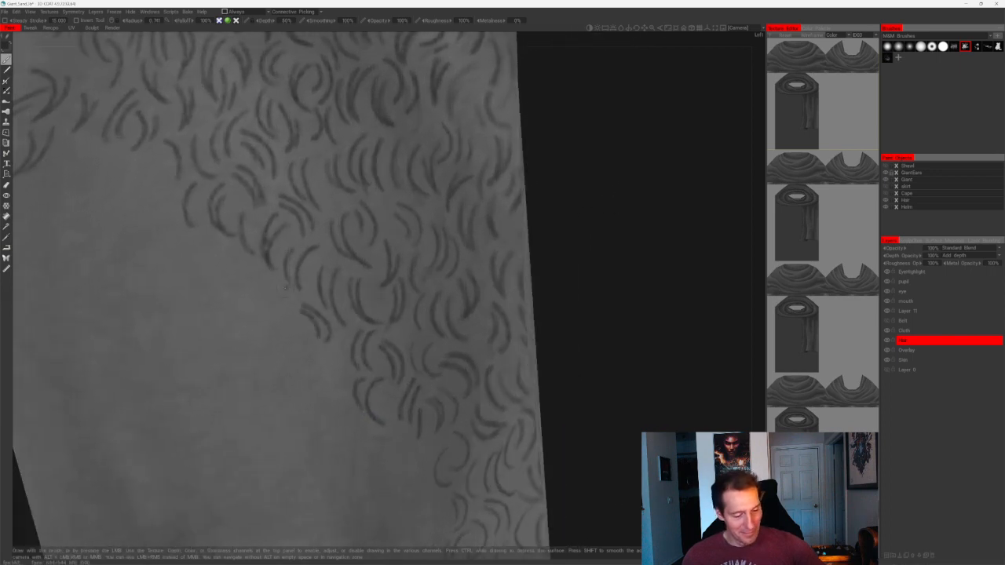
left_click_drag(285, 288, 283, 332)
left_click_drag(274, 290, 267, 320)
left_click_drag(542, 210, 605, 247)
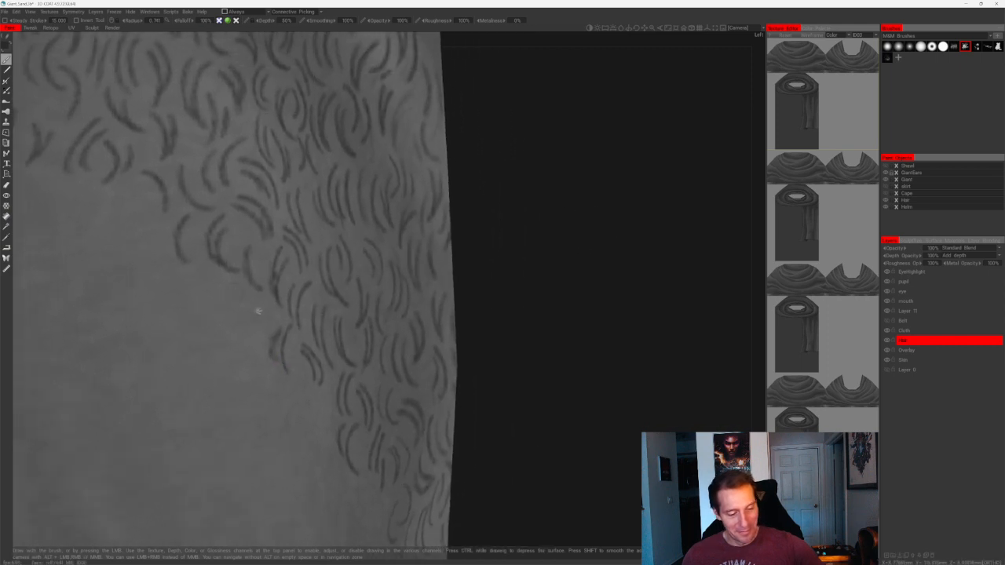
mouse_move(234, 290)
left_mouse_down()
mouse_move(260, 324)
mouse_move(251, 326)
left_mouse_up()
middle_click_drag(490, 219, 612, 280)
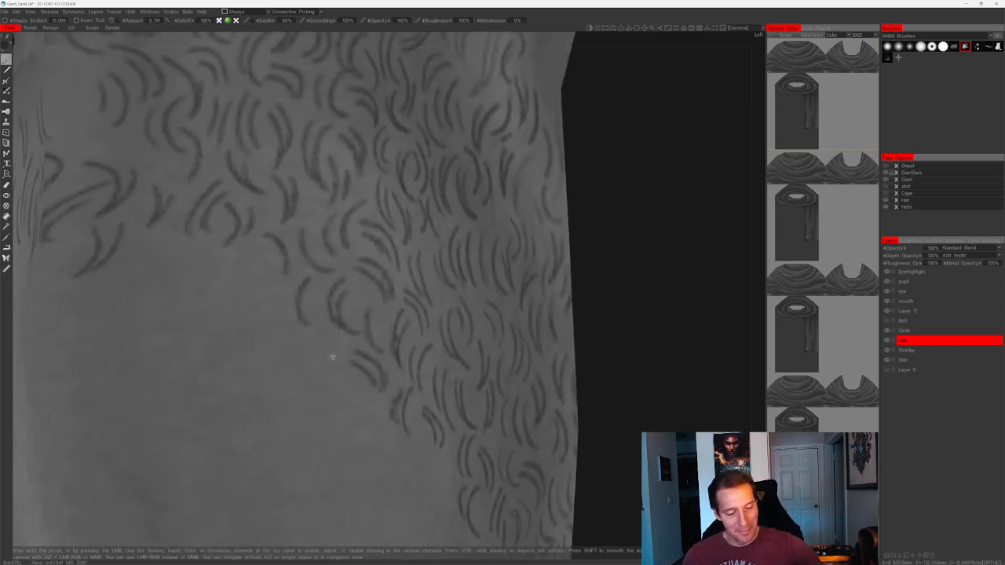
mouse_move(323, 327)
left_mouse_down()
mouse_move(326, 381)
mouse_move(321, 373)
left_mouse_up()
- Paint curved strands along the hairline's lower edge around to the back of the calf, undoing one misplaced stroke
left_click_drag(592, 214, 677, 223)
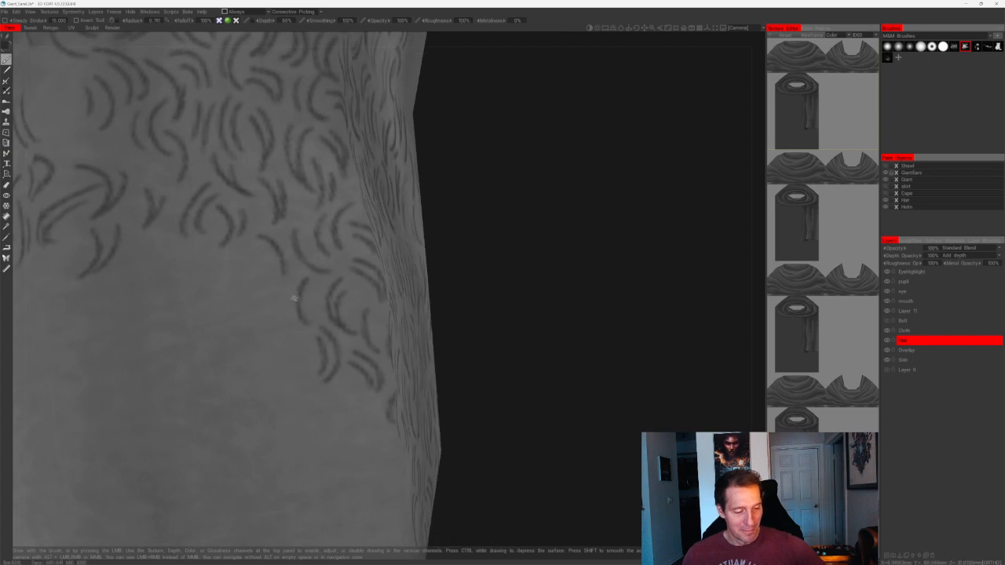
left_click_drag(291, 281, 301, 331)
middle_click_drag(511, 217, 582, 270)
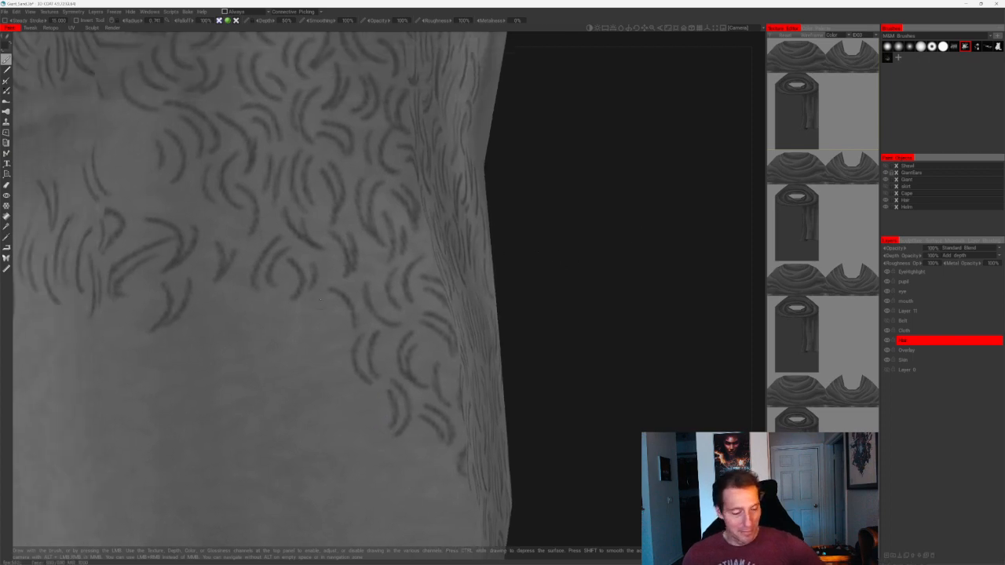
left_click_drag(321, 299, 342, 334)
key("ctrl+z")
mouse_move(327, 299)
left_mouse_down()
mouse_move(331, 351)
mouse_move(301, 339)
mouse_move(289, 373)
left_mouse_up()
left_click_drag(290, 329, 278, 359)
mouse_move(245, 294)
left_mouse_down()
mouse_move(264, 333)
mouse_move(257, 345)
left_mouse_up()
mouse_move(243, 304)
left_mouse_down()
mouse_move(249, 310)
mouse_move(230, 361)
left_mouse_up()
left_click_drag(514, 213, 552, 208)
mouse_move(236, 323)
left_mouse_down()
mouse_move(217, 372)
mouse_move(206, 373)
left_mouse_up()
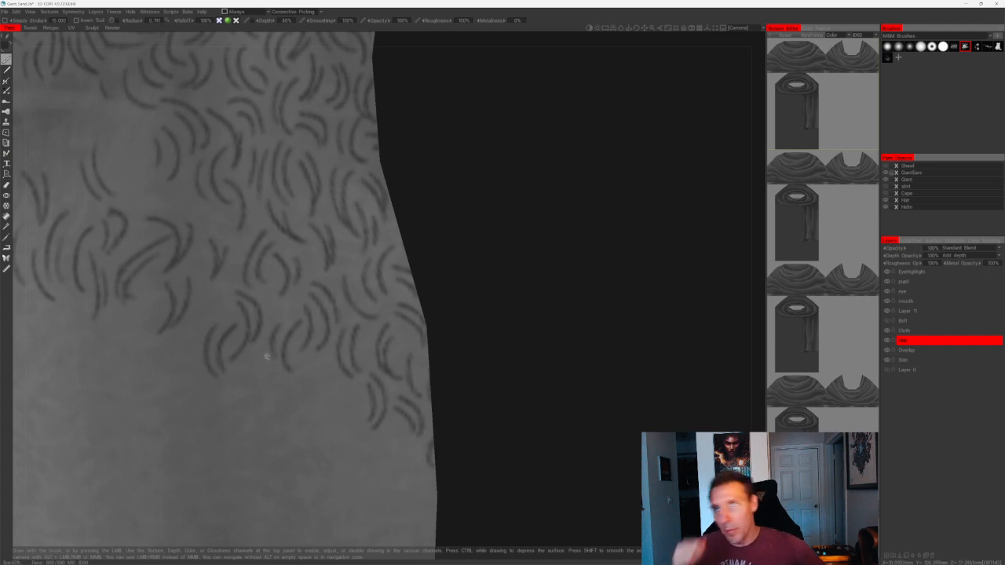
- Add a lower row of paired curved strands beneath the rear corner of the hairline
left_click_drag(512, 282, 476, 262)
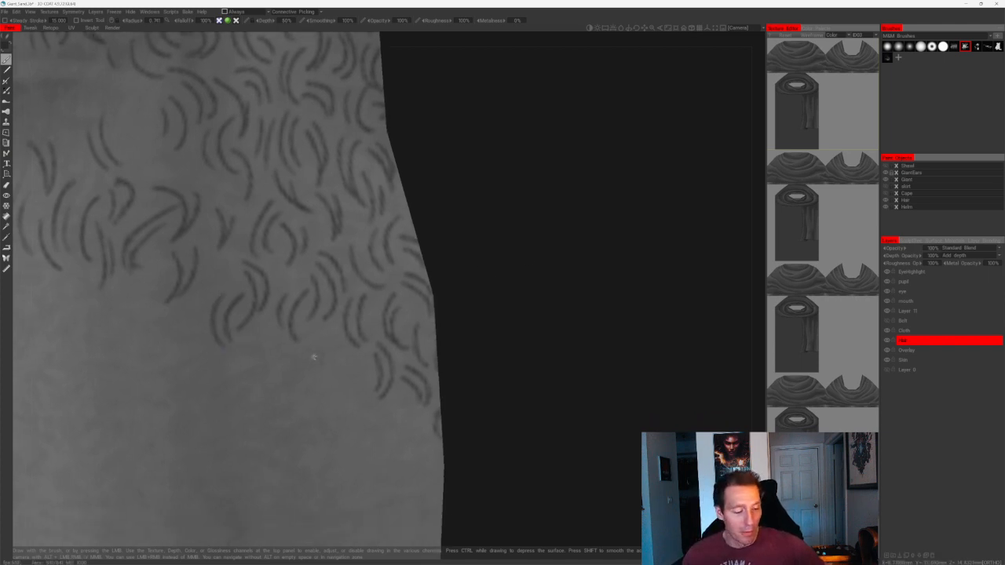
left_click_drag(313, 357, 313, 378)
mouse_move(324, 337)
left_mouse_down()
mouse_move(320, 386)
mouse_move(374, 420)
left_mouse_up()
left_click_drag(354, 366, 362, 406)
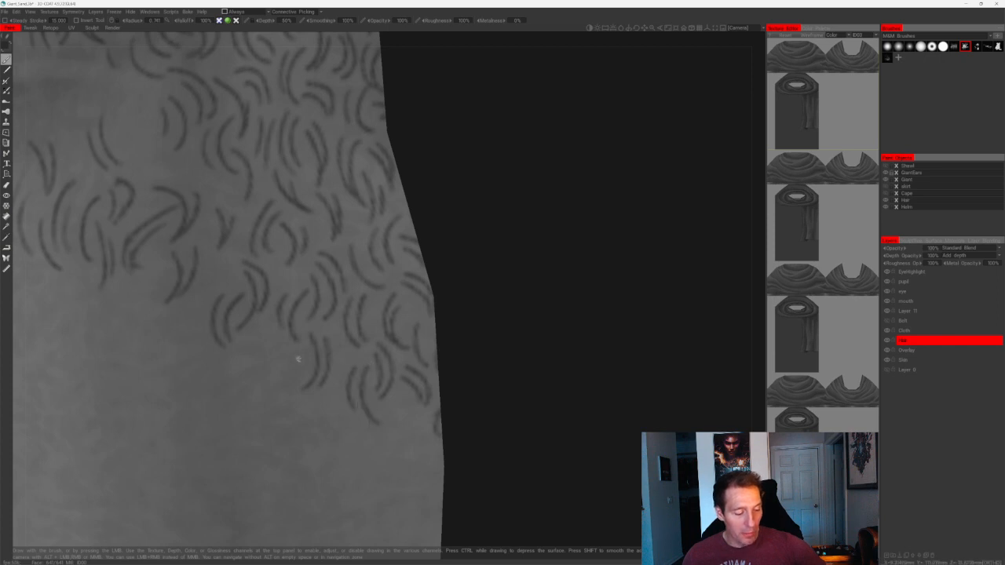
left_click_drag(298, 358, 290, 405)
left_click_drag(287, 358, 296, 398)
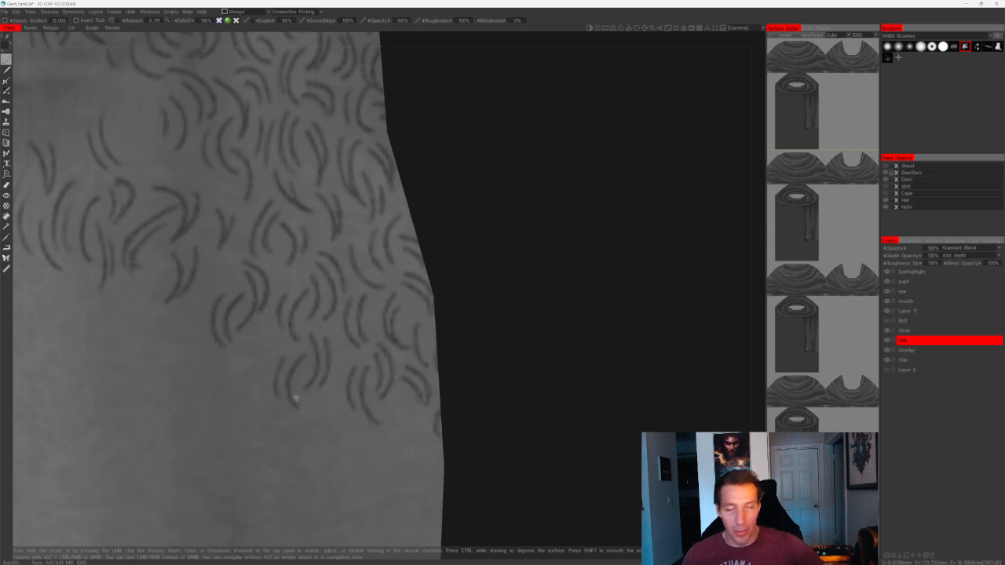
- Fill the gaps beside the bare patch behind the knee with short curved strands, undoing one misplaced stroke
middle_click_drag(509, 144, 599, 309, "alt")
mouse_move(259, 288)
left_mouse_down()
mouse_move(269, 340)
mouse_move(320, 373)
left_mouse_up()
key("ctrl+z")
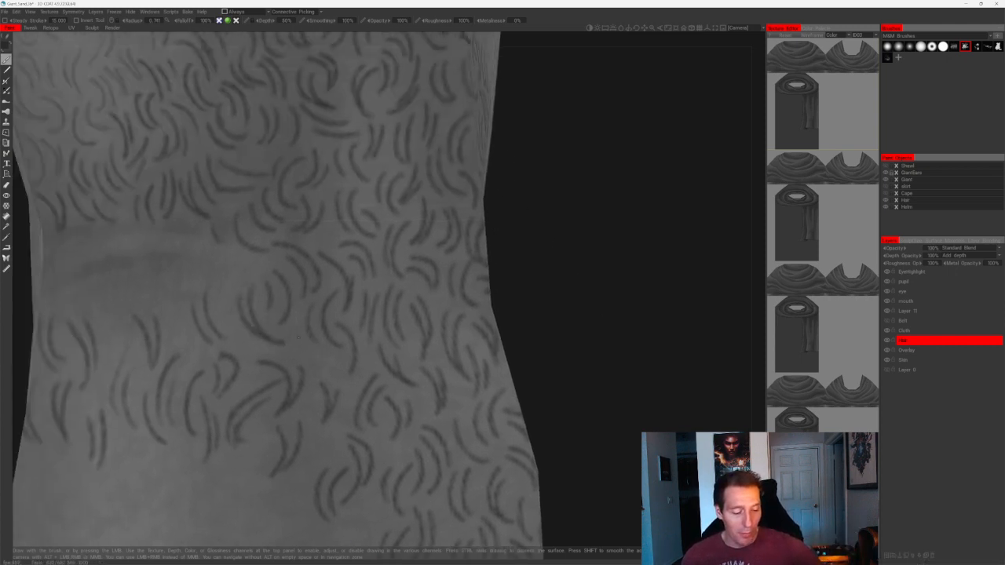
mouse_move(301, 339)
left_mouse_down()
mouse_move(312, 373)
mouse_move(320, 370)
left_mouse_up()
left_click_drag(232, 287, 228, 333)
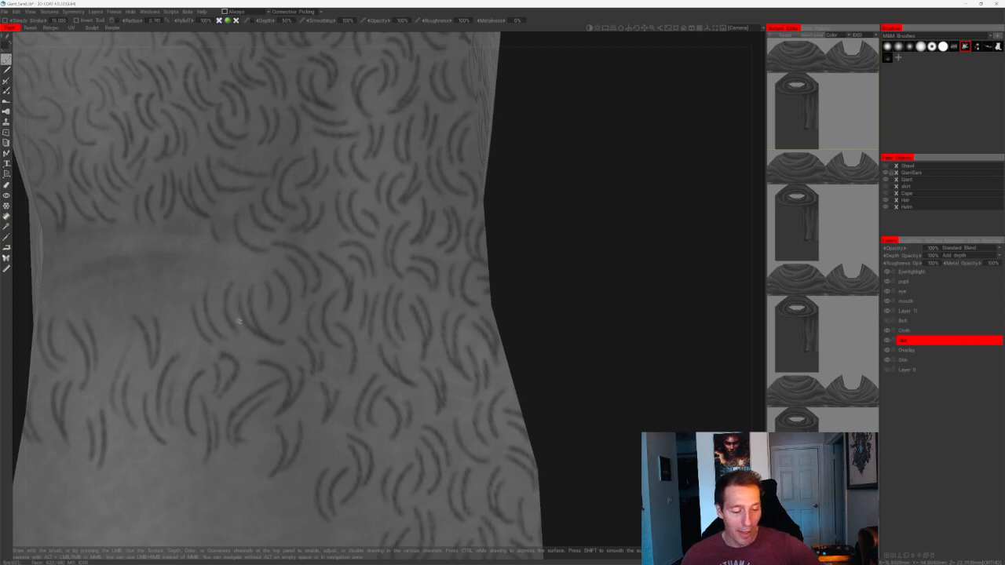
left_click_drag(221, 275, 227, 324)
- Extend the hair's lower edge at the back of the calf with more strands, undoing one misplaced stroke
left_click_drag(534, 242, 560, 238, "shift")
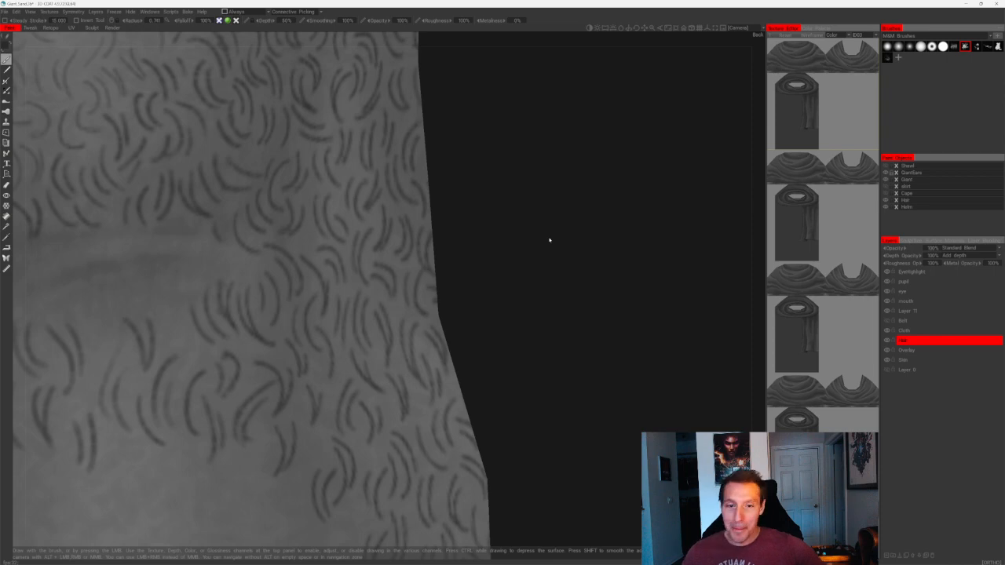
middle_click_drag(549, 240, 538, 187)
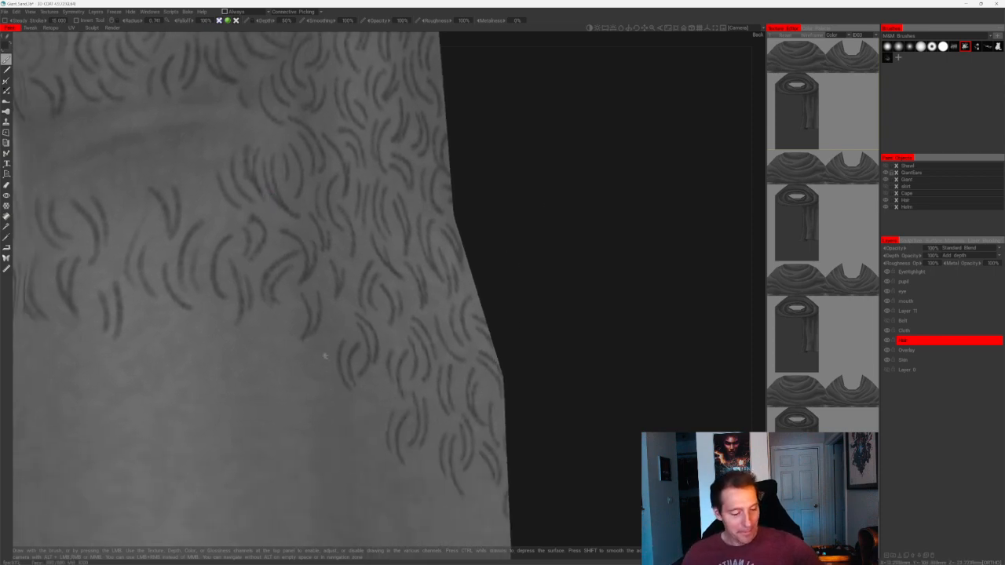
left_click_drag(328, 339, 341, 387)
key("ctrl+z")
left_click_drag(589, 290, 534, 327)
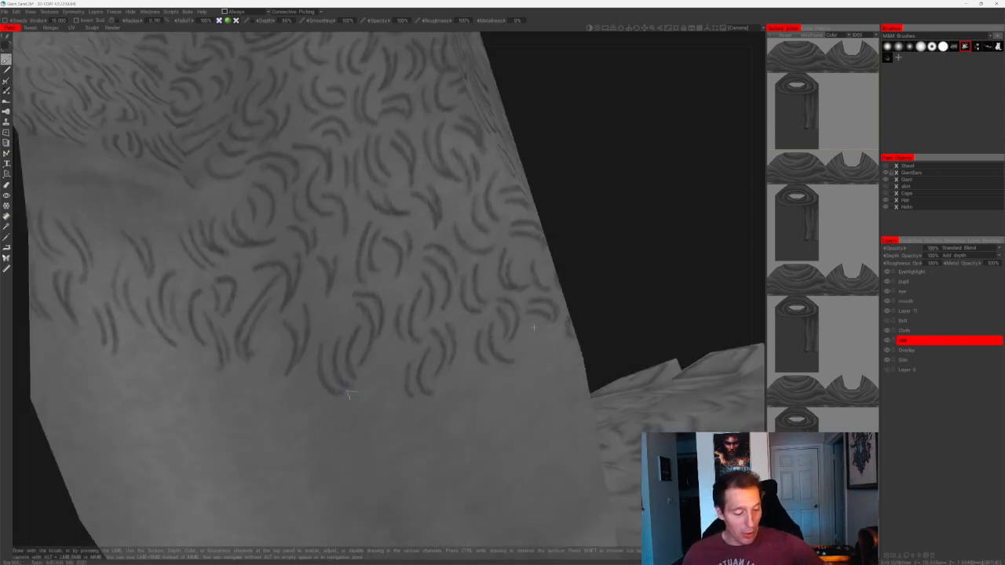
left_click_drag(348, 394, 391, 311)
mouse_move(261, 346)
left_mouse_down()
mouse_move(276, 399)
mouse_move(286, 386)
left_mouse_up()
- Paint curved strands into the notch in the middle of the side hairline
right_click_drag(294, 383, 366, 338, "alt")
left_click_drag(365, 338, 548, 180, "alt")
right_click_drag(547, 180, 496, 257, "alt")
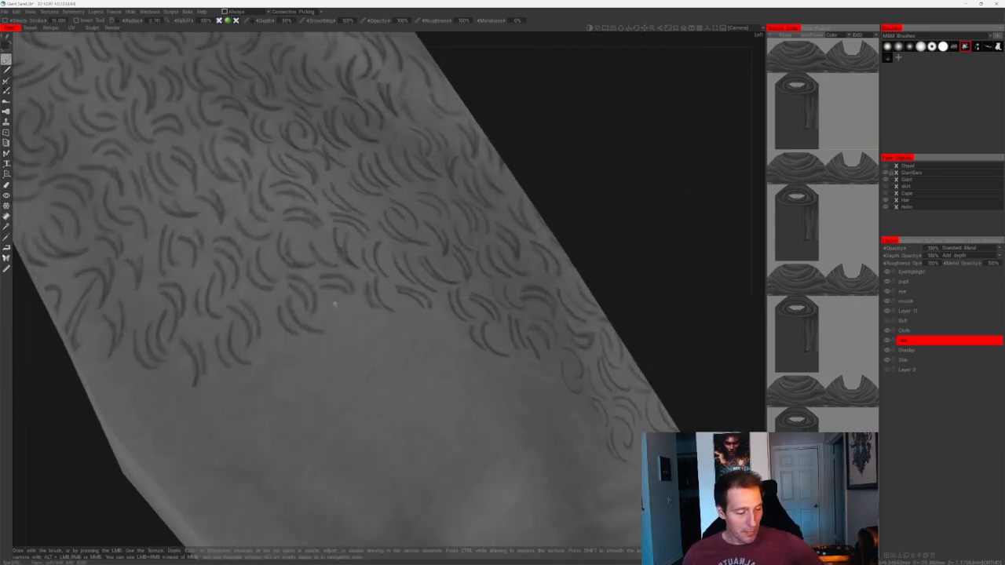
mouse_move(334, 297)
left_mouse_down()
mouse_move(333, 330)
mouse_move(358, 345)
left_mouse_up()
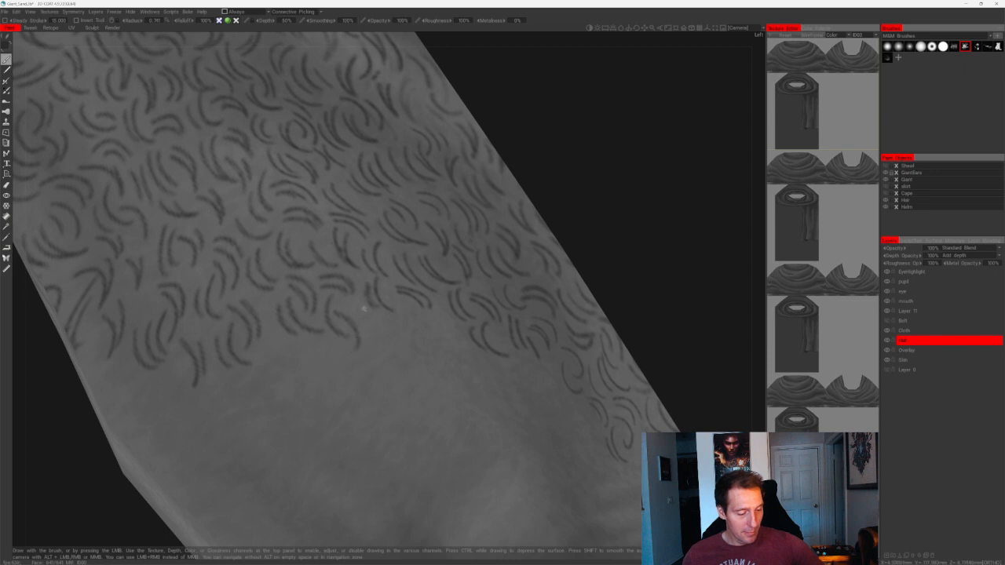
left_click_drag(363, 309, 377, 342)
left_click_drag(454, 302, 391, 311, "alt")
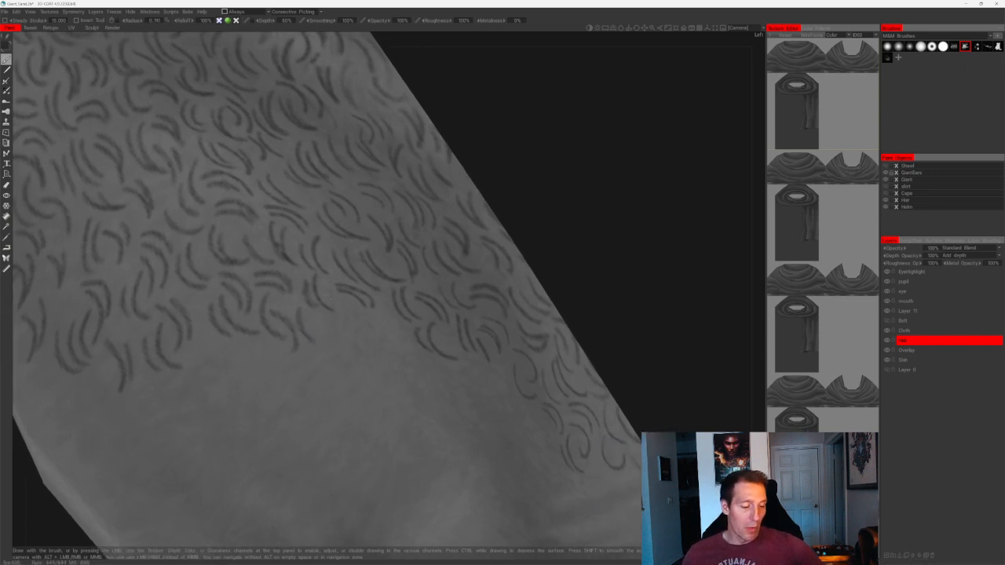
left_click_drag(331, 297, 355, 338)
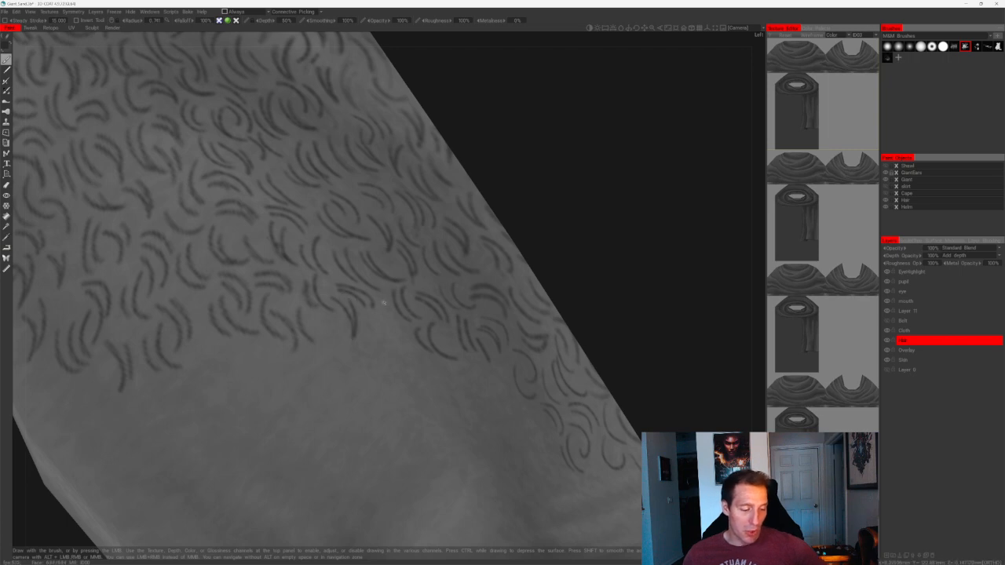
- Paint strands along the side hairline where it descends towards the front strip, undoing the misplaced ones
left_click_drag(384, 302, 403, 340)
left_click_drag(565, 226, 502, 234)
key("ctrl+z")
mouse_move(395, 300)
left_mouse_down()
mouse_move(417, 319)
mouse_move(400, 322)
mouse_move(411, 325)
left_mouse_up()
key("ctrl+z")
left_click_drag(549, 320, 427, 287, "alt")
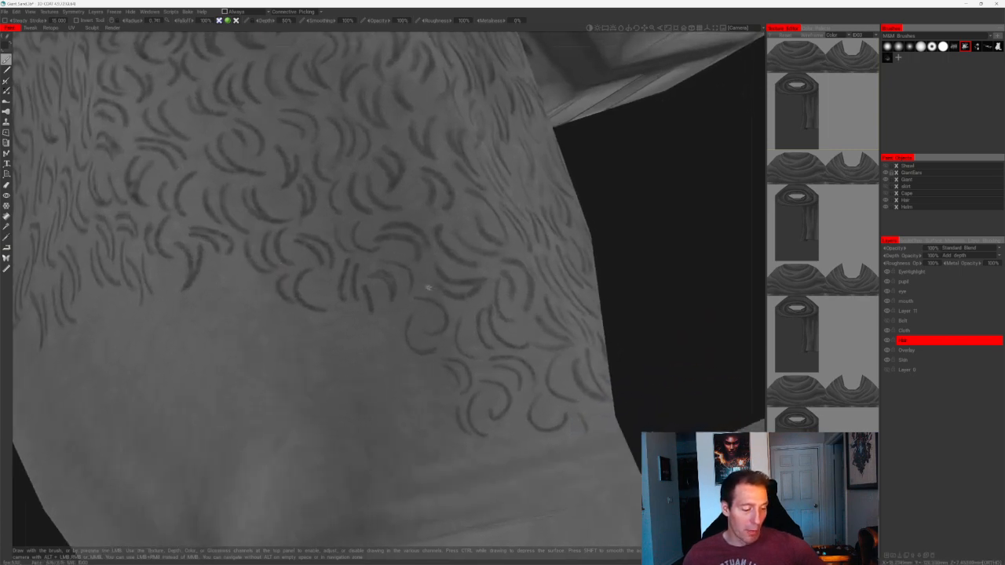
mouse_move(326, 295)
left_mouse_down()
mouse_move(339, 338)
mouse_move(351, 342)
left_mouse_up()
key("ctrl+z")
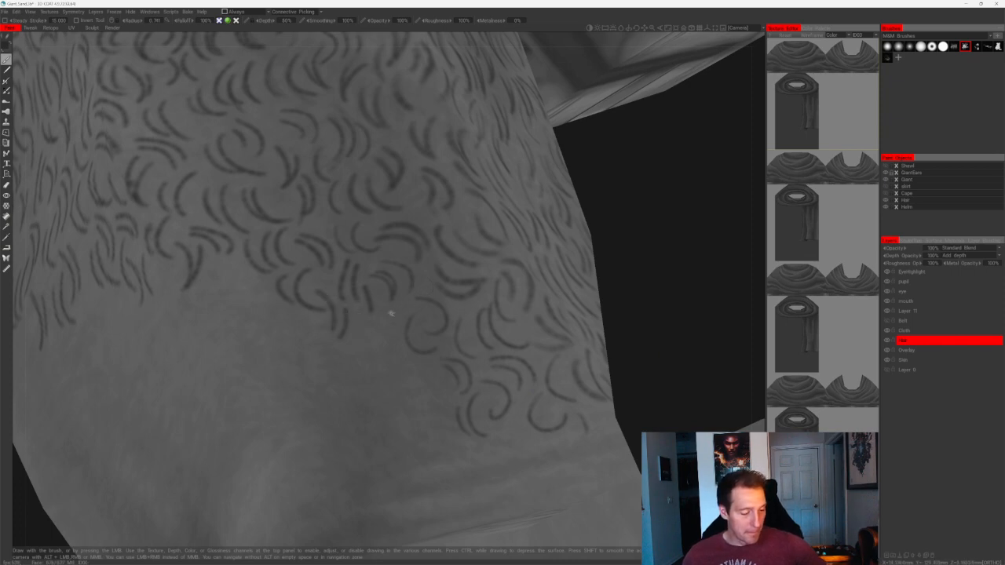
mouse_move(407, 315)
left_mouse_down()
mouse_move(412, 348)
mouse_move(390, 332)
mouse_move(404, 359)
left_mouse_up()
- Add short strands around the lower tip of the hair on the front of the leg
left_click_drag(628, 251, 658, 246, "shift")
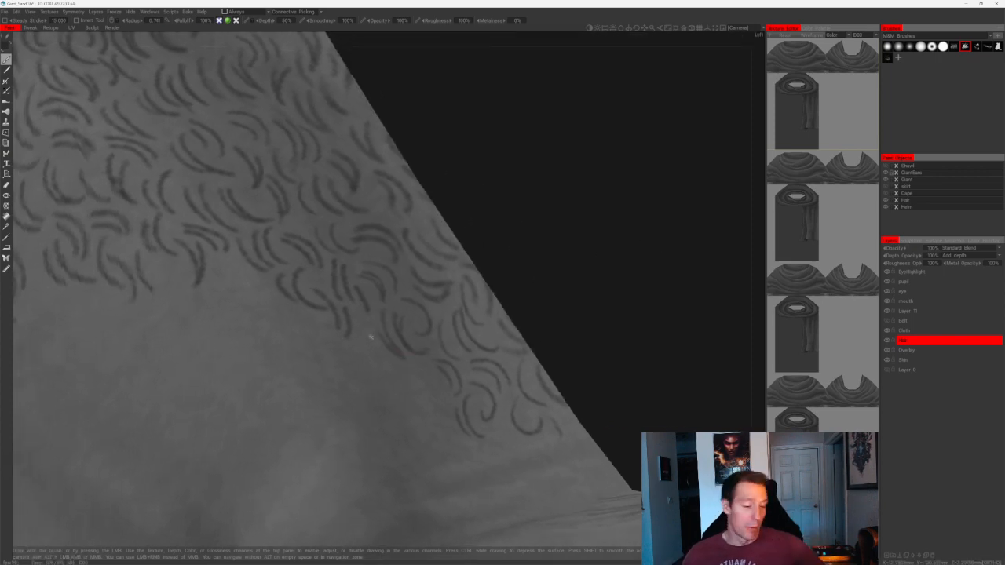
mouse_move(474, 325)
left_mouse_down("alt")
mouse_move(519, 258)
mouse_move(354, 336)
mouse_move(373, 366)
left_mouse_up("alt")
mouse_move(436, 391)
left_mouse_down()
mouse_move(431, 426)
mouse_move(442, 419)
left_mouse_up()
middle_click_drag(615, 302, 494, 272)
left_click_drag(493, 272, 467, 283)
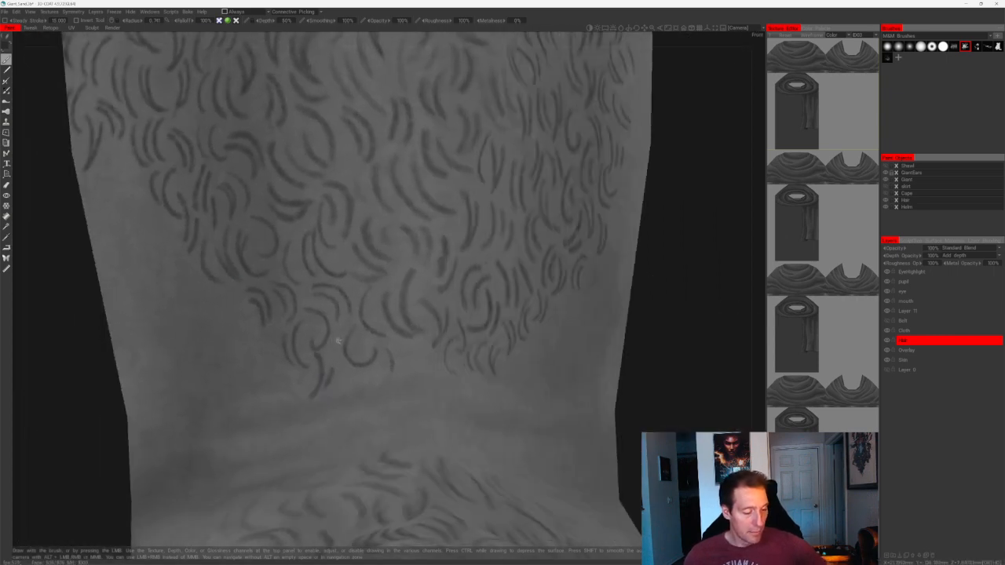
left_click_drag(336, 344, 354, 375)
left_click_drag(411, 340, 405, 369)
- Paint a small curl and short strands at the lower corner of the inner hairline, undoing the misplaced strokes
middle_click_drag(572, 319, 487, 319, "alt")
left_click_drag(487, 319, 462, 297, "alt")
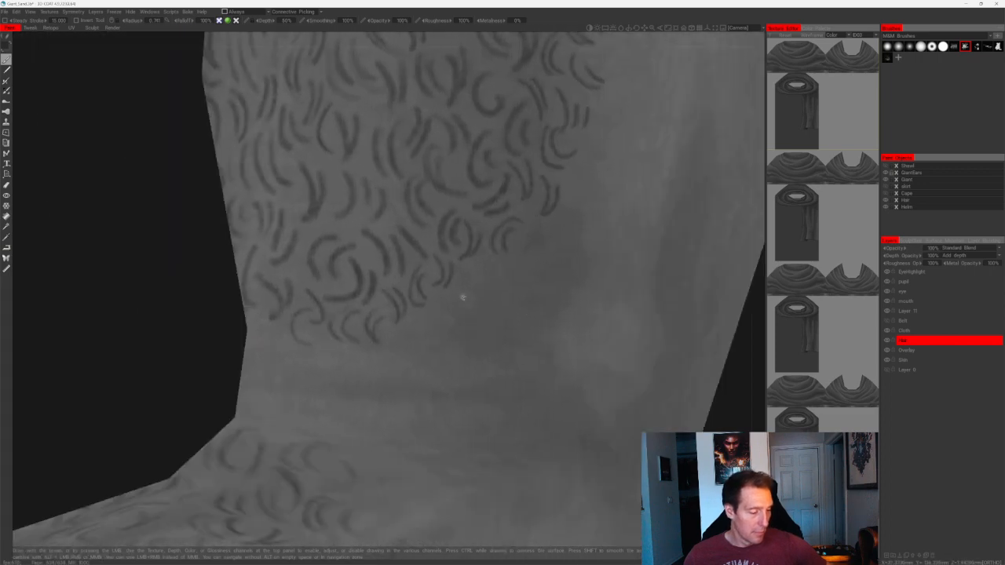
left_click_drag(417, 322, 414, 344)
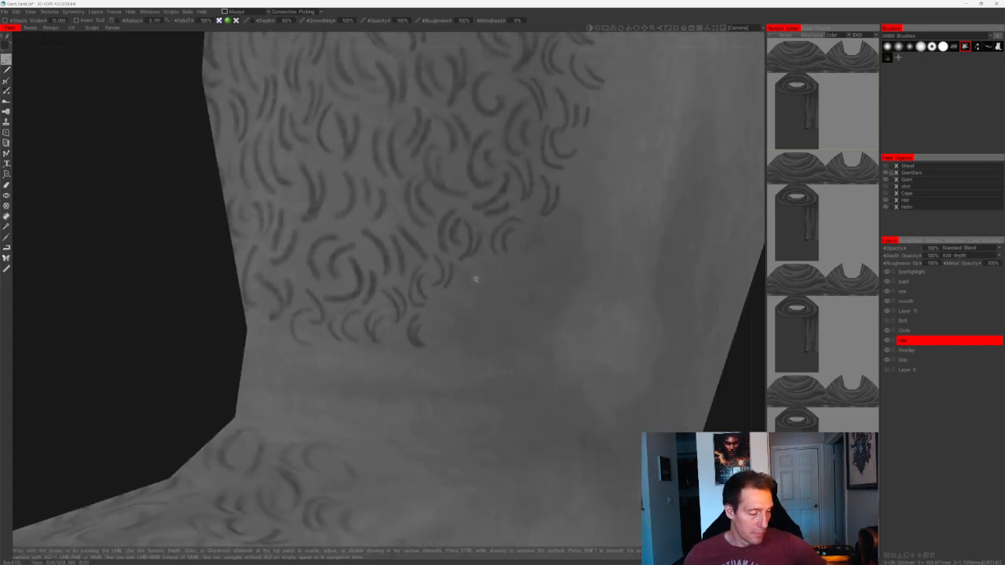
key("ctrl+z")
key("ctrl+z")
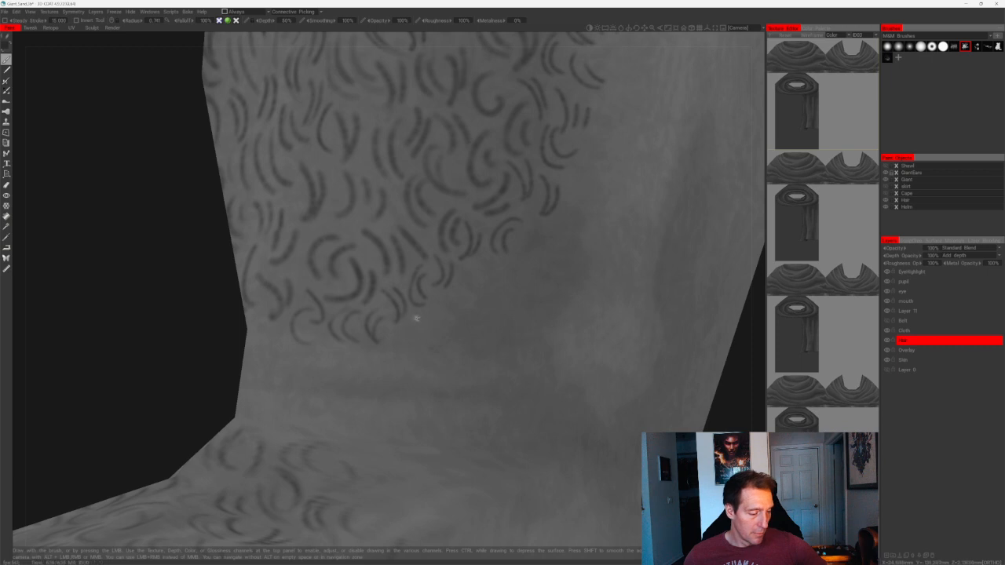
mouse_move(416, 311)
left_mouse_down()
mouse_move(429, 339)
mouse_move(400, 349)
mouse_move(425, 357)
left_mouse_up()
key("ctrl+z")
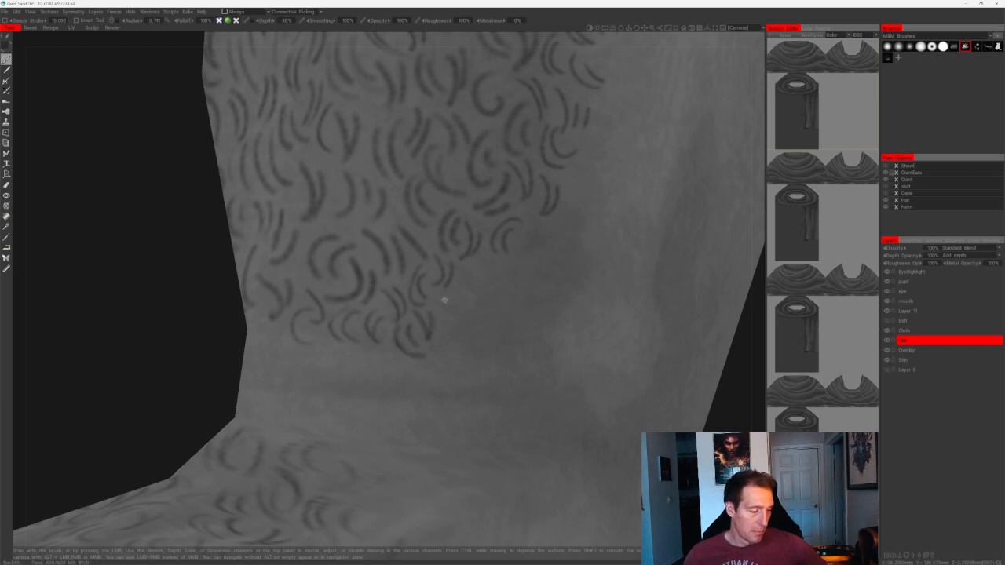
left_click_drag(445, 295, 459, 321)
- Widen the lower inner hairline above the small curl with curved strands, undoing one misplaced stroke
middle_click_drag(544, 275, 417, 330, "alt")
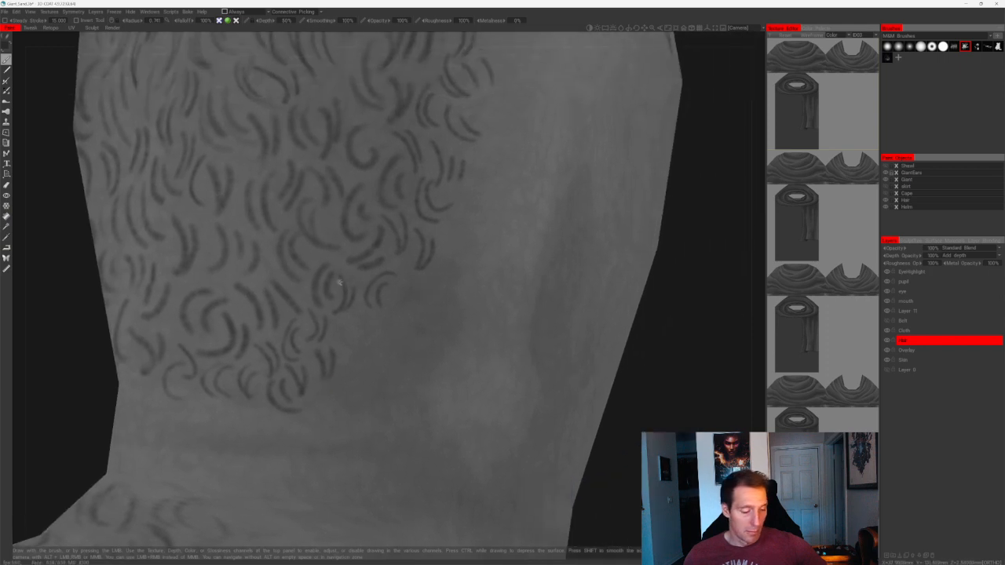
mouse_move(358, 313)
left_mouse_down()
mouse_move(346, 357)
mouse_move(357, 343)
mouse_move(365, 377)
mouse_move(382, 345)
mouse_move(371, 365)
mouse_move(380, 356)
left_mouse_up()
key("ctrl+z")
middle_click_drag(449, 285, 371, 310, "alt")
right_click_drag(372, 310, 345, 315, "alt")
mouse_move(312, 314)
left_mouse_down()
mouse_move(293, 344)
mouse_move(309, 371)
mouse_move(318, 357)
left_mouse_up()
- Paint curved strands along the side hairline beside the bare patch on the calf
right_click_drag(408, 330, 493, 240, "alt")
left_click_drag(494, 240, 507, 309, "alt")
middle_click_drag(507, 309, 464, 301, "alt")
left_click_drag(463, 301, 598, 251, "alt")
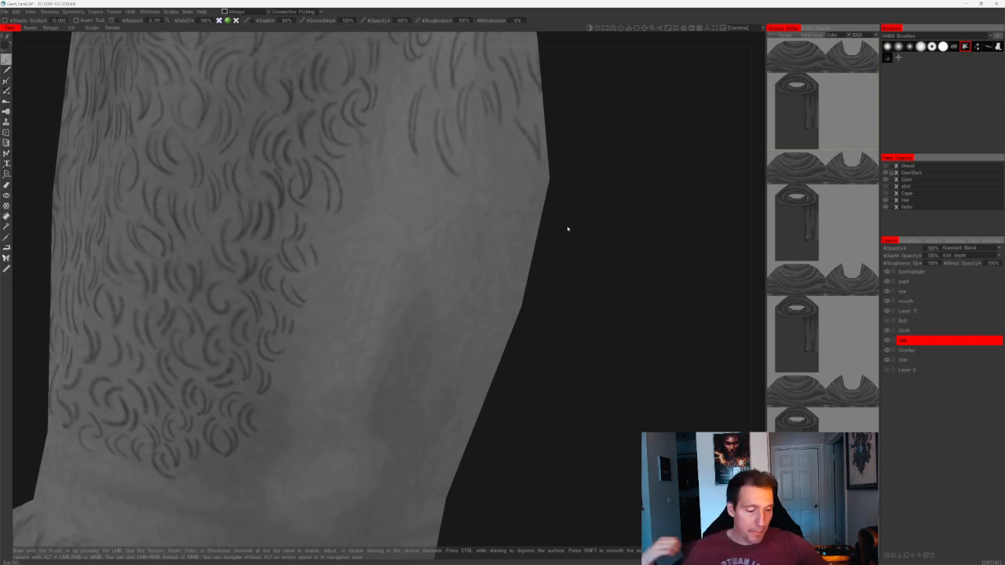
left_click_drag(568, 226, 569, 215)
right_click_drag(569, 215, 558, 303)
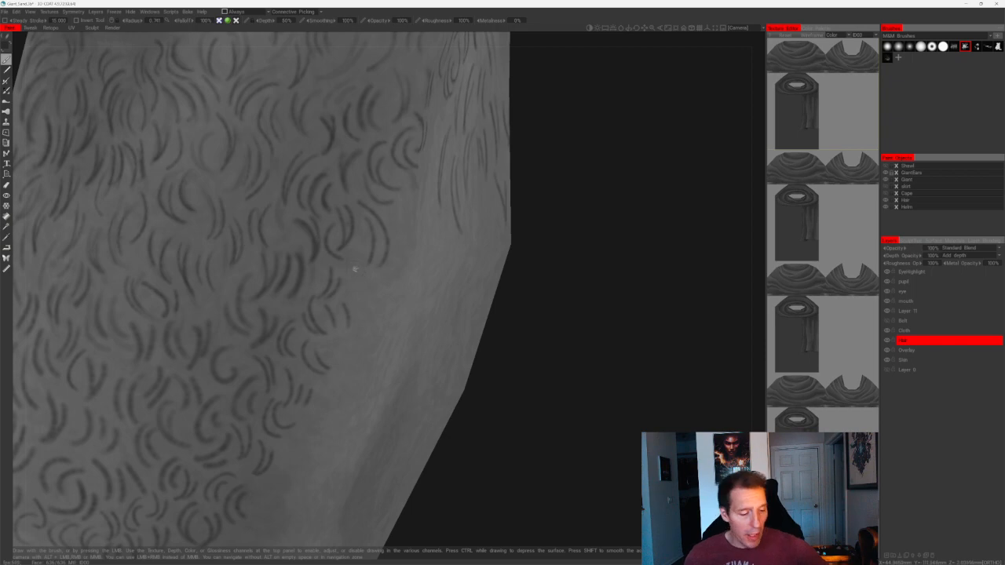
left_click_drag(532, 195, 483, 219)
left_click_drag(320, 257, 336, 265)
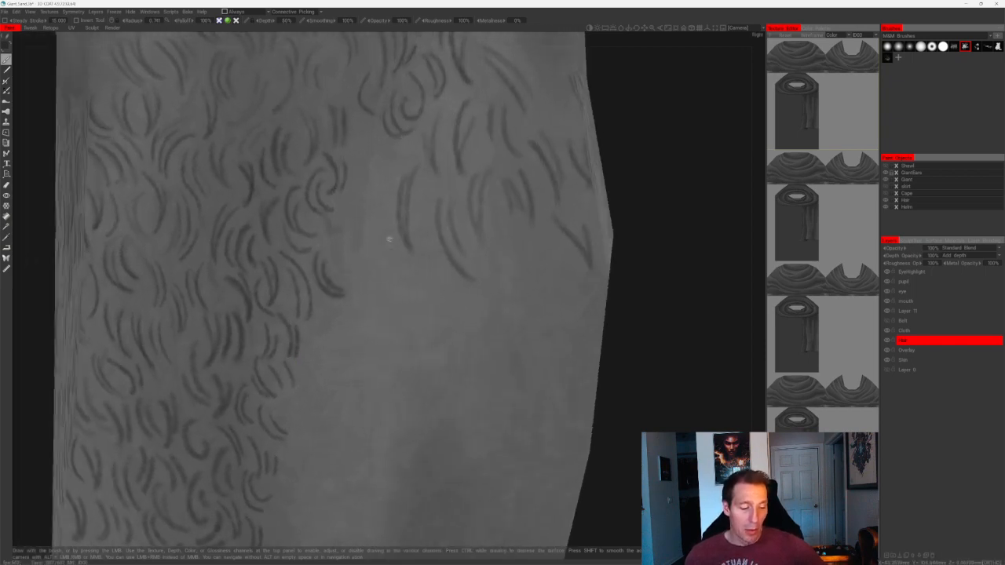
left_click_drag(321, 224, 346, 254)
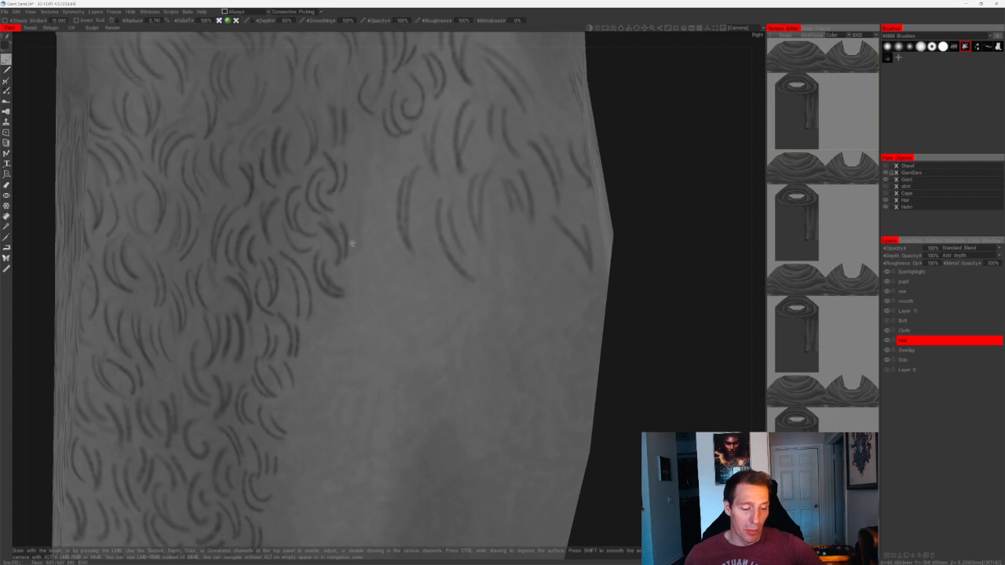
left_click_drag(365, 170, 372, 219)
- Add short strands to the sparse hair on the side of the leg, working up towards the knee
middle_click_drag(408, 206, 364, 325, "alt")
mouse_move(364, 325)
right_mouse_down("alt")
mouse_move(379, 312)
mouse_move(368, 292)
right_mouse_up("alt")
left_click_drag(293, 258, 322, 278)
middle_click_drag(350, 226, 366, 308, "alt")
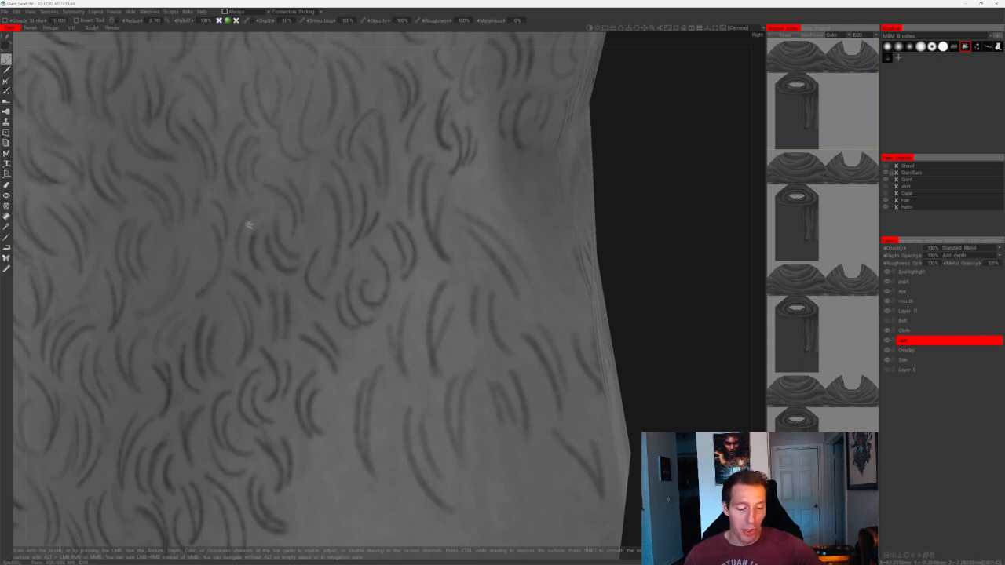
middle_click_drag(377, 171, 350, 237, "alt")
left_click_drag(271, 244, 281, 311)
- Fill the faint hair beside the knee with darker curved strands, undoing one misplaced stroke
middle_click_drag(306, 164, 316, 276, "alt")
left_click_drag(305, 275, 296, 324)
key("ctrl+z")
left_click_drag(298, 285, 302, 321)
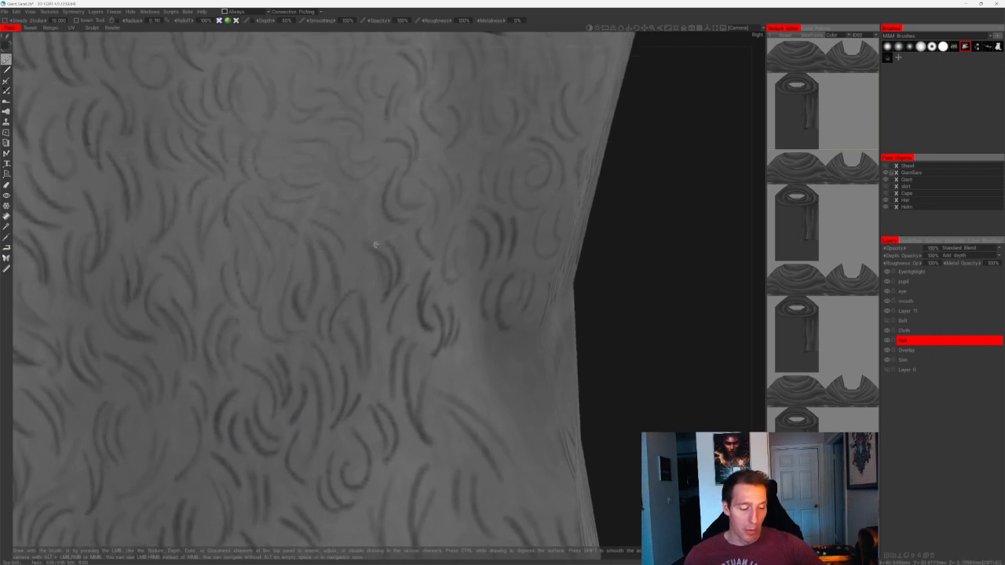
middle_click_drag(377, 202, 353, 265, "alt")
left_click_drag(298, 266, 327, 296)
left_click_drag(323, 253, 341, 294)
- Paint strands where the side hair meets the end of the bare crease behind the knee
right_click_drag(384, 298, 322, 306, "alt")
left_click_drag(440, 314, 322, 310, "alt")
right_click_drag(424, 314, 494, 332, "alt")
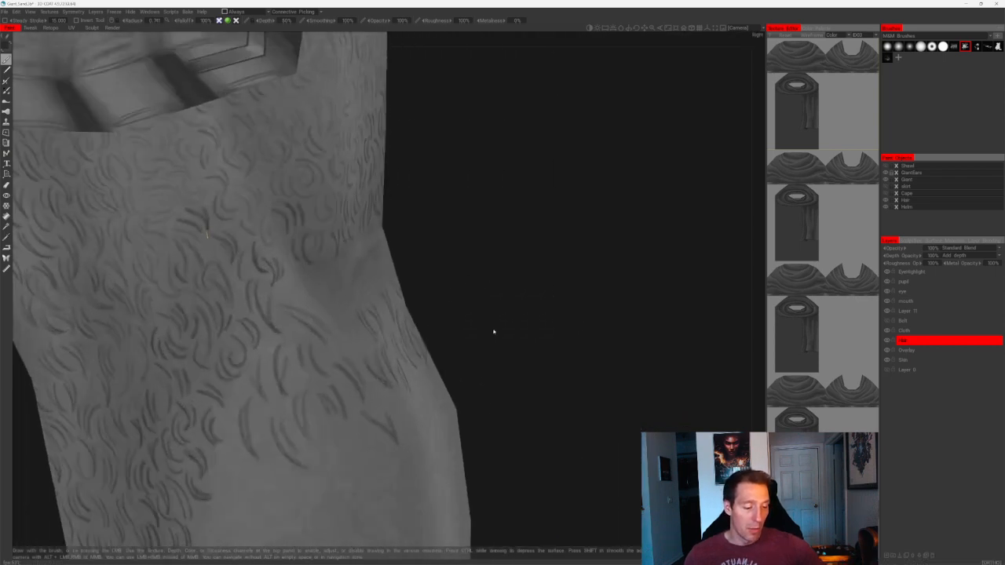
left_click_drag(494, 332, 369, 318, "alt")
right_click_drag(252, 243, 280, 235, "alt")
mouse_move(278, 261)
left_mouse_down()
mouse_move(303, 283)
mouse_move(304, 329)
mouse_move(318, 362)
left_mouse_up()
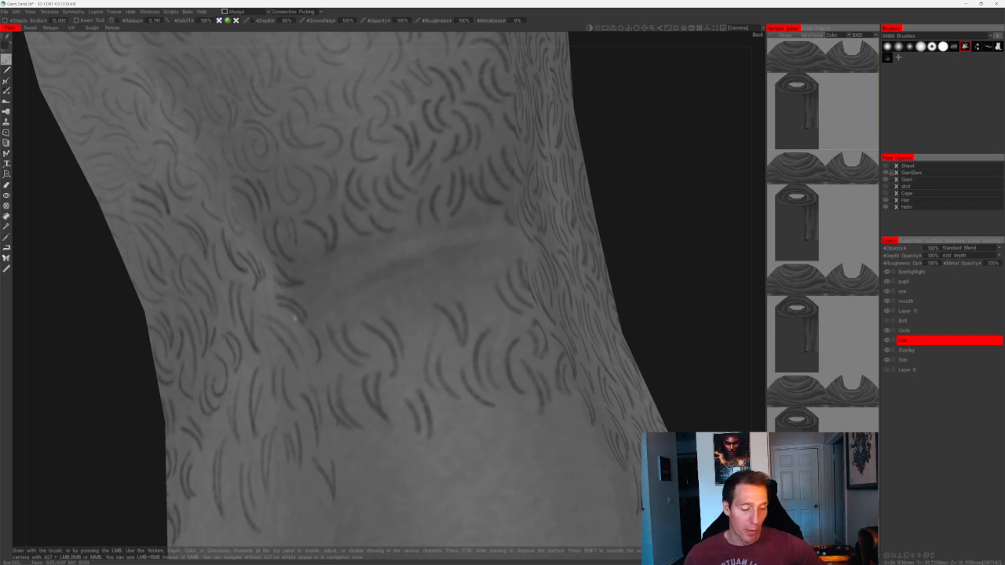
left_click_drag(271, 315, 300, 342)
- Narrow the bare crease behind the knee with more short strands at its end and upper edge
left_click_drag(595, 187, 619, 180)
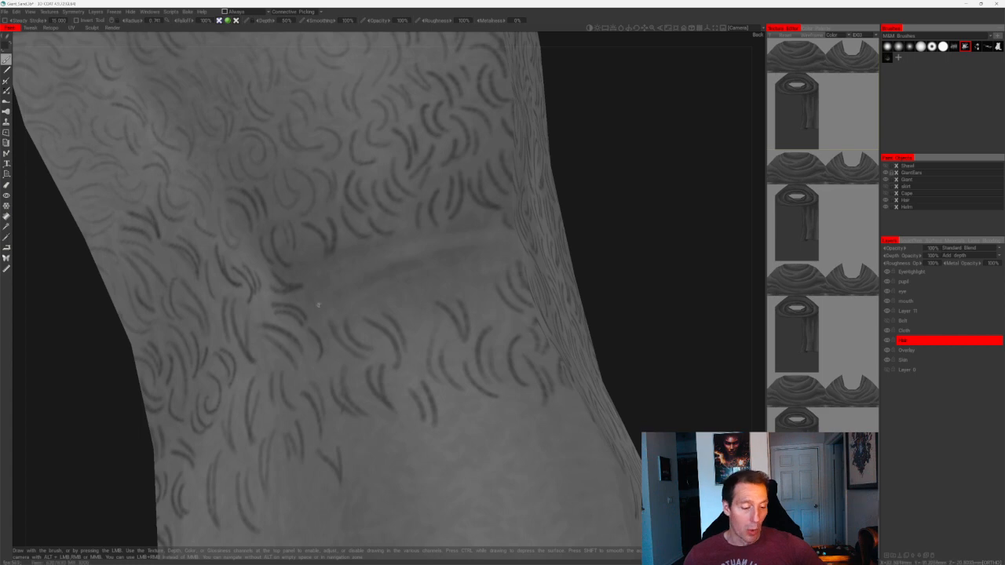
left_click_drag(315, 291, 316, 319)
left_click_drag(601, 266, 578, 258)
left_click_drag(295, 277, 305, 298)
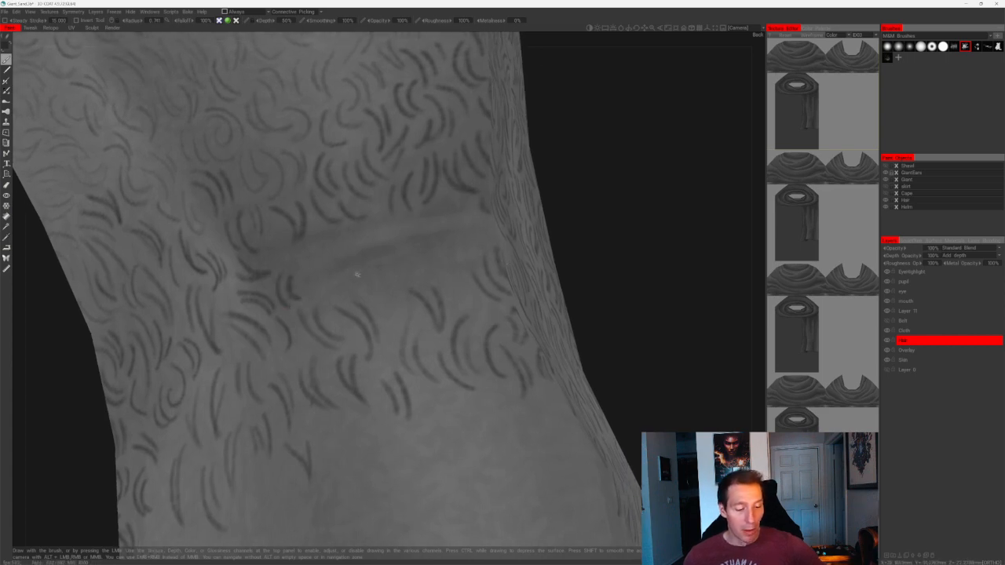
mouse_move(577, 271)
left_mouse_down()
mouse_move(436, 219)
mouse_move(547, 190)
left_mouse_up()
left_click_drag(409, 189, 409, 215)
- Paint curved strands below the lower hairline on the back of the calf
scroll(603, 181, "down", 5)
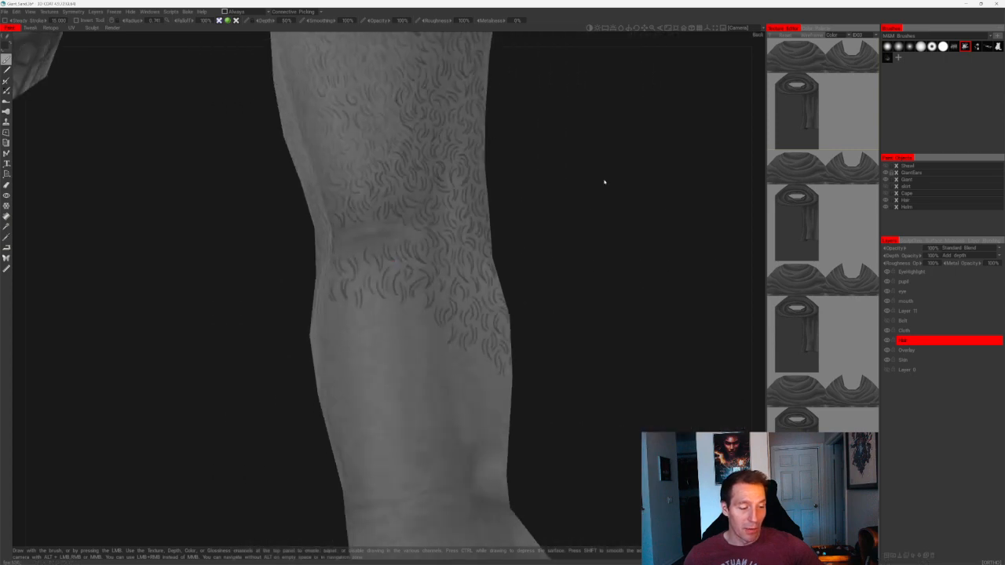
scroll(617, 252, "up", 3)
mouse_move(604, 181)
left_mouse_down()
mouse_move(617, 253)
mouse_move(594, 197)
mouse_move(554, 189)
left_mouse_up()
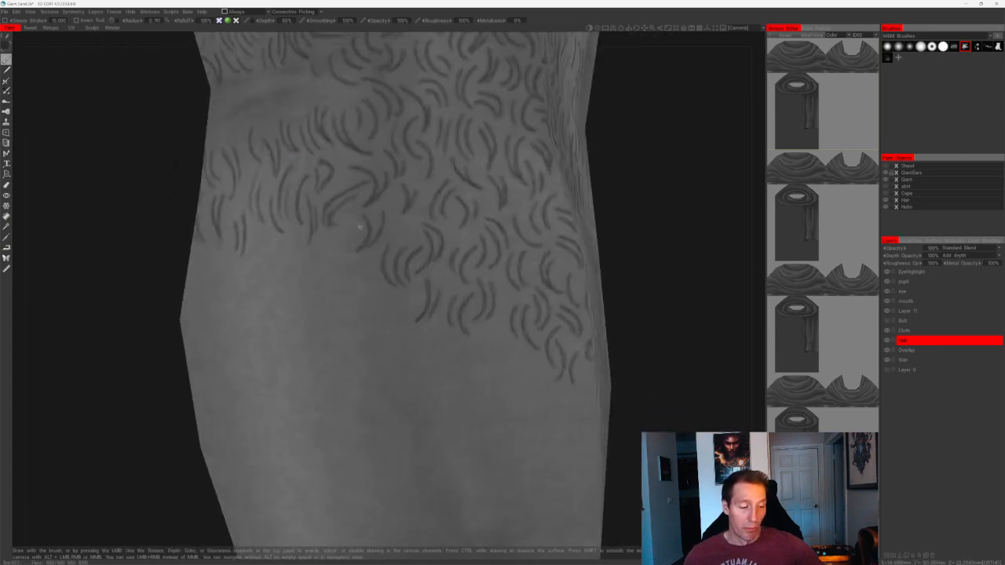
mouse_move(359, 227)
left_mouse_down()
mouse_move(335, 250)
mouse_move(379, 302)
left_mouse_up()
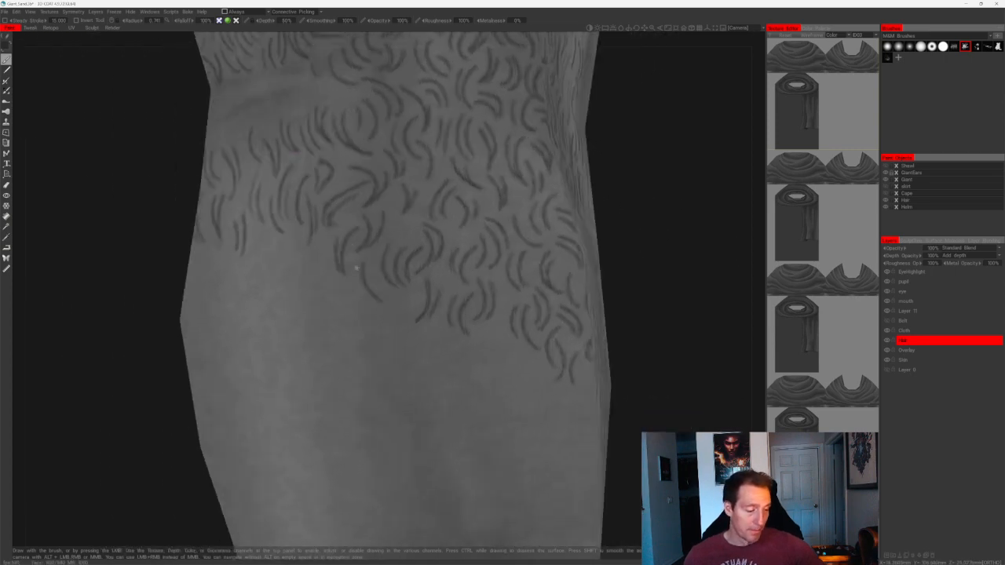
left_click_drag(358, 269, 375, 305)
- Extend the hairline from the back of the calf towards its side with short strands, undoing one misplaced stroke
middle_click_drag(665, 321, 594, 246)
left_click_drag(594, 247, 532, 208)
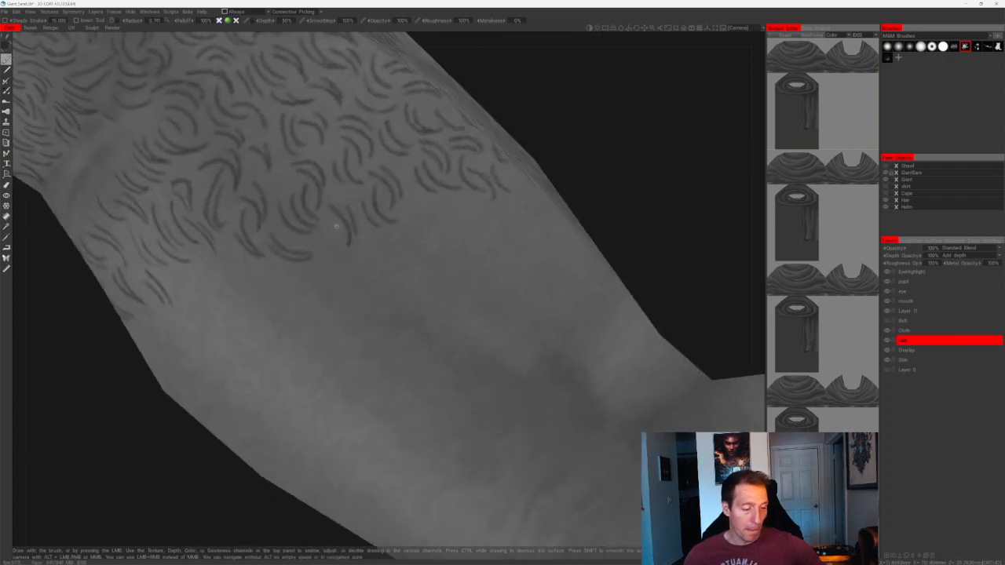
left_click_drag(336, 226, 345, 269)
left_click_drag(565, 175, 474, 194)
mouse_move(339, 273)
left_mouse_down()
mouse_move(350, 309)
mouse_move(369, 311)
left_mouse_up()
key("ctrl+z")
left_click_drag(364, 274, 357, 310)
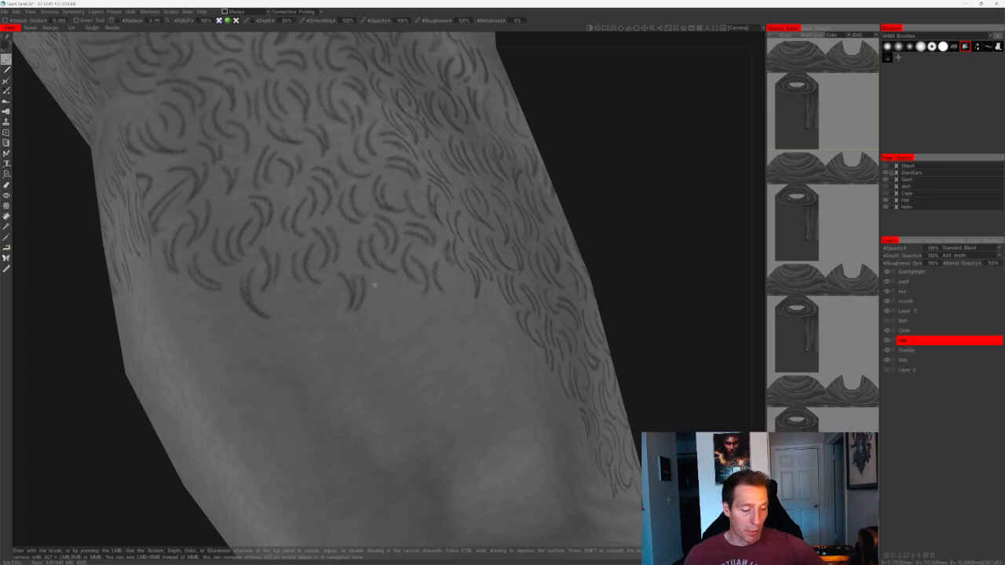
- Continue the row of strands along the lower hairline on the side of the calf, undoing one misplaced stroke
left_click_drag(488, 187, 563, 168, "alt")
mouse_move(333, 291)
left_mouse_down()
mouse_move(348, 327)
mouse_move(317, 329)
left_mouse_up()
key("ctrl+z")
mouse_move(432, 253)
left_mouse_down("alt")
mouse_move(504, 247)
mouse_move(282, 285)
mouse_move(276, 321)
left_mouse_up("alt")
left_click_drag(281, 285, 287, 325)
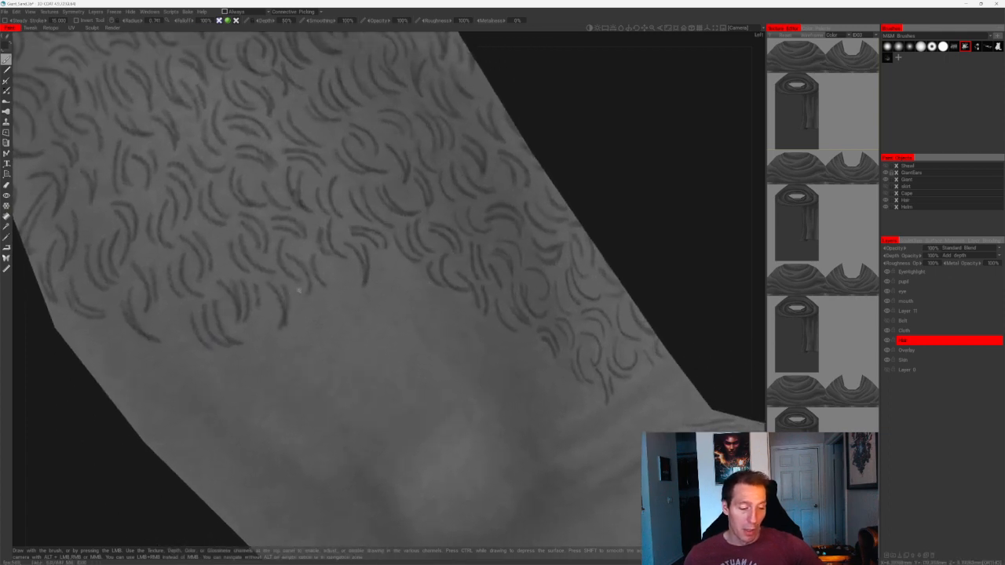
mouse_move(298, 290)
left_mouse_down()
mouse_move(317, 326)
mouse_move(338, 321)
left_mouse_up()
mouse_move(332, 271)
left_mouse_down()
mouse_move(337, 305)
mouse_move(345, 298)
left_mouse_up()
left_click_drag(378, 261, 379, 298)
- Paint strands where the side hairline begins to slope down towards the ankle, undoing the misplaced ones
left_click_drag(612, 136, 640, 167)
mouse_move(410, 272)
left_mouse_down()
mouse_move(435, 297)
mouse_move(412, 288)
mouse_move(434, 298)
left_mouse_up()
key("ctrl+z")
left_click_drag(567, 192, 514, 193)
mouse_move(350, 290)
left_mouse_down()
mouse_move(382, 316)
mouse_move(369, 296)
mouse_move(379, 316)
mouse_move(365, 311)
left_mouse_up()
key("ctrl+z")
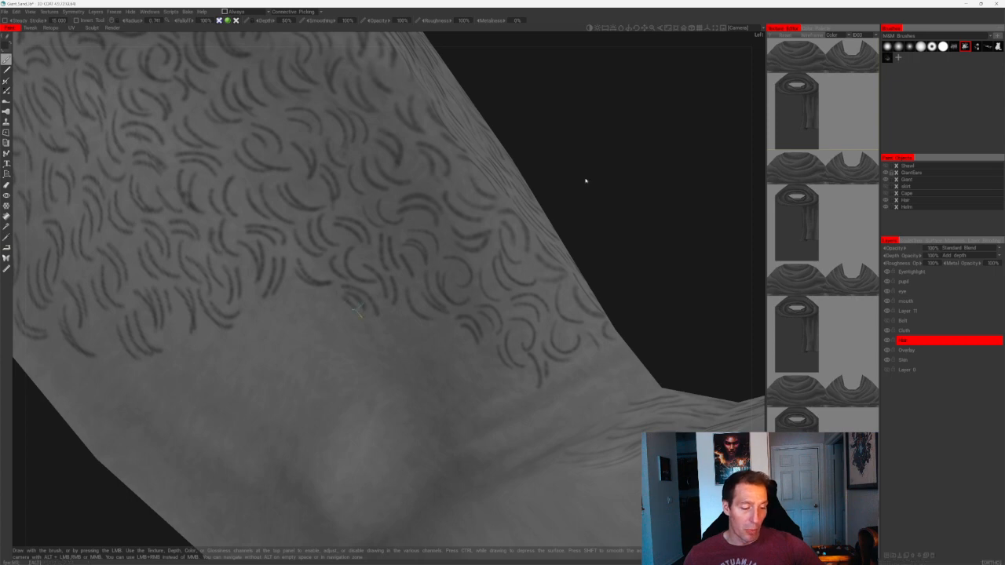
left_click_drag(586, 181, 519, 193)
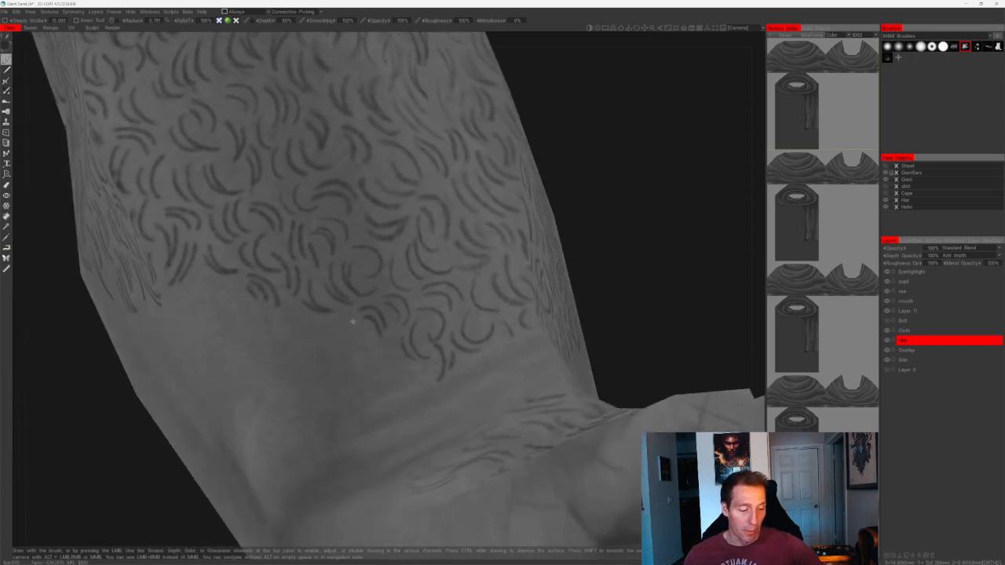
left_click_drag(339, 310, 361, 339)
- Fill out the inner bend of the sloping side hairline with curved strands
mouse_move(605, 166)
left_mouse_down()
mouse_move(592, 173)
mouse_move(557, 148)
mouse_move(538, 199)
mouse_move(525, 198)
left_mouse_up()
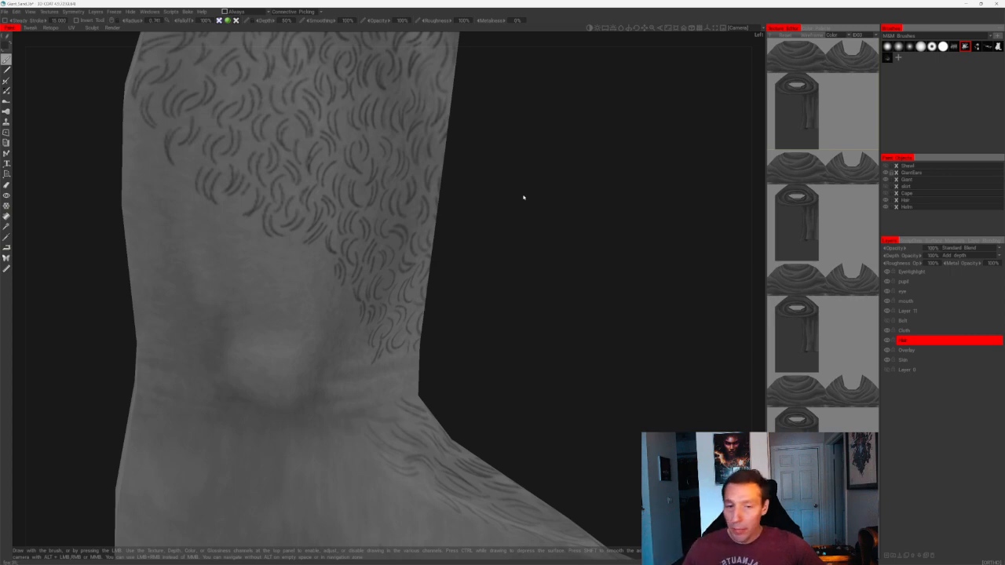
mouse_move(524, 197)
left_mouse_down()
mouse_move(489, 241)
mouse_move(525, 211)
left_mouse_up()
right_click_drag(525, 211, 534, 314)
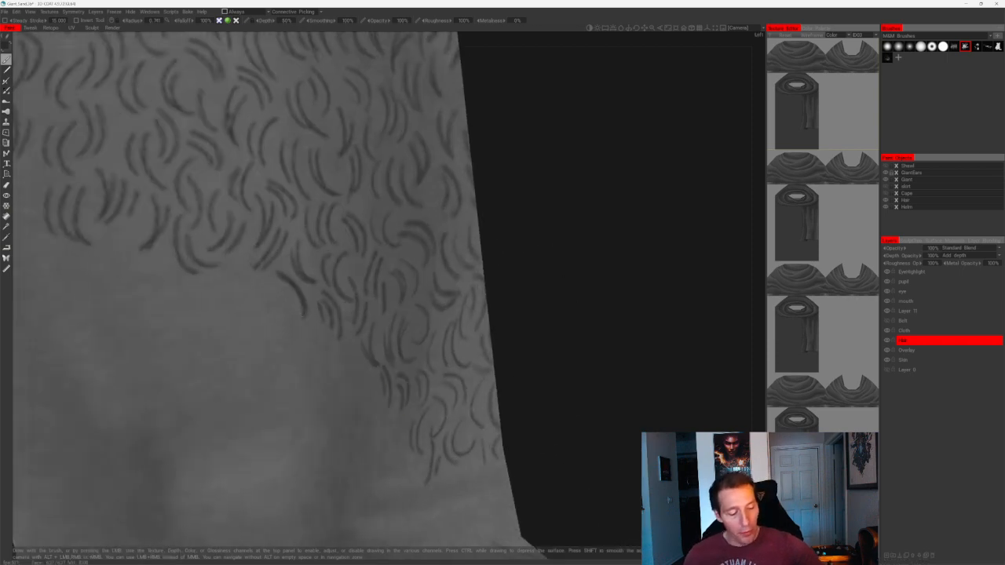
left_click_drag(291, 295, 291, 319)
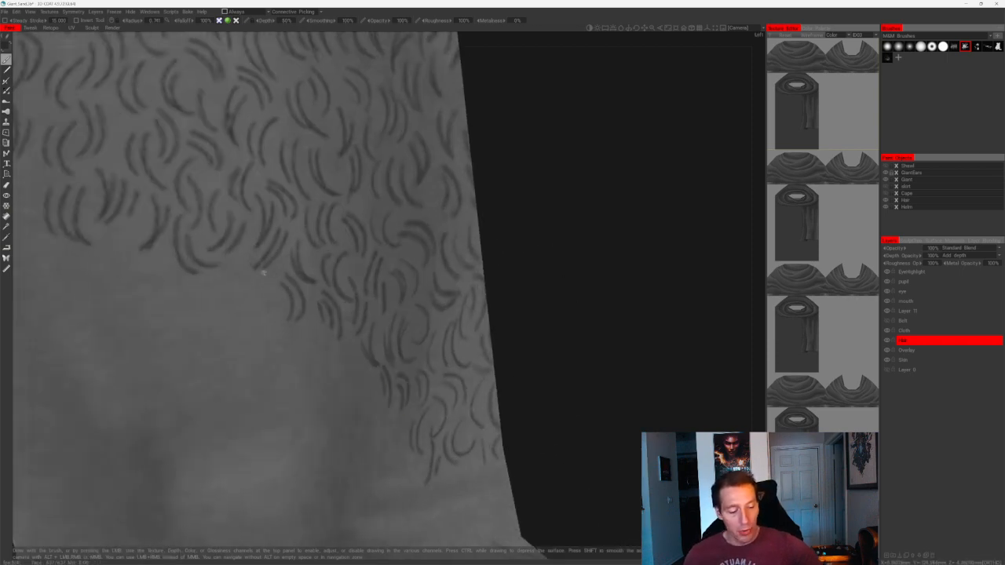
mouse_move(268, 279)
left_mouse_down()
mouse_move(274, 321)
mouse_move(263, 312)
left_mouse_up()
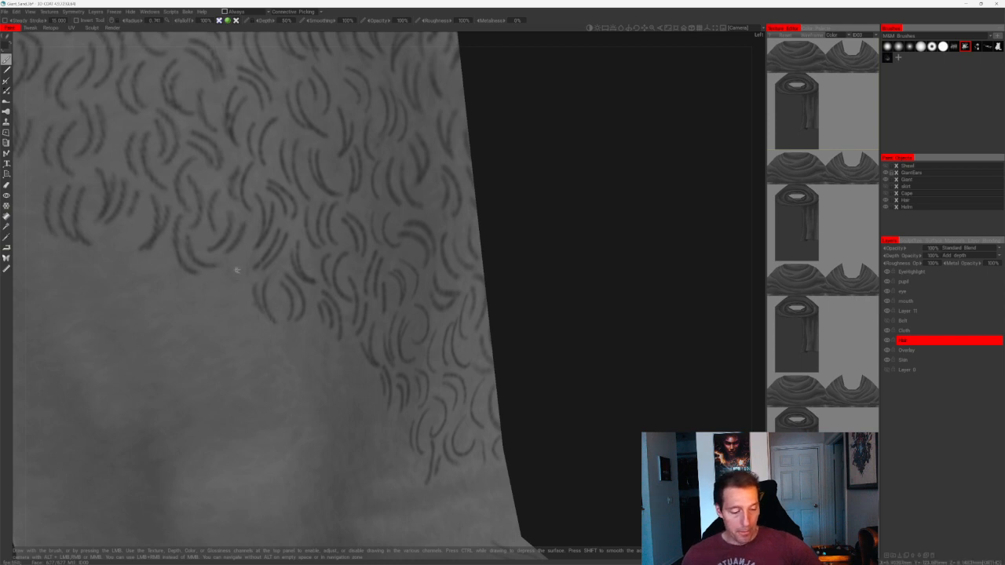
left_click_drag(238, 276, 229, 311)
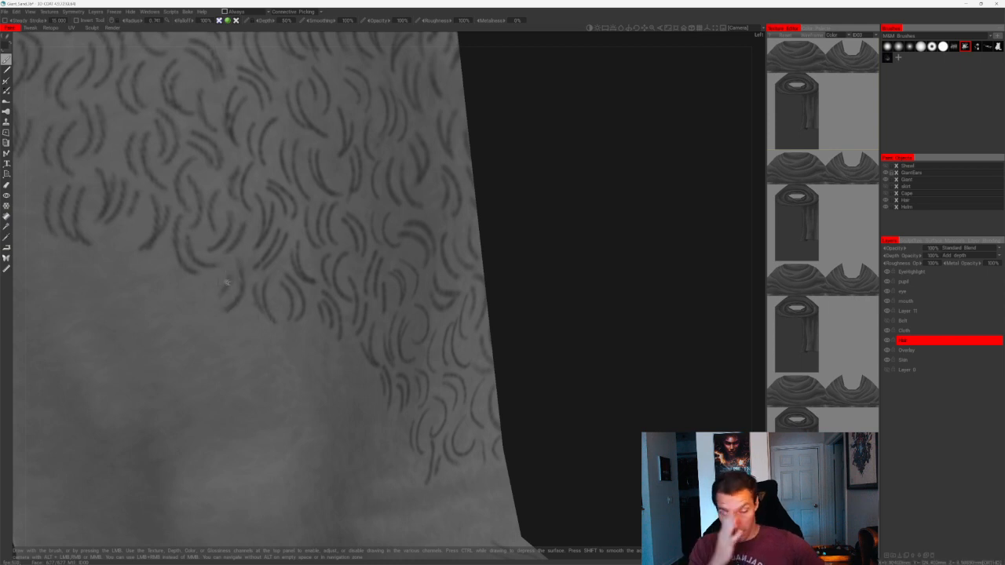
- Thicken the strands at the hairline bend and add a new row beside them towards the back of the calf
left_click_drag(536, 219, 643, 230)
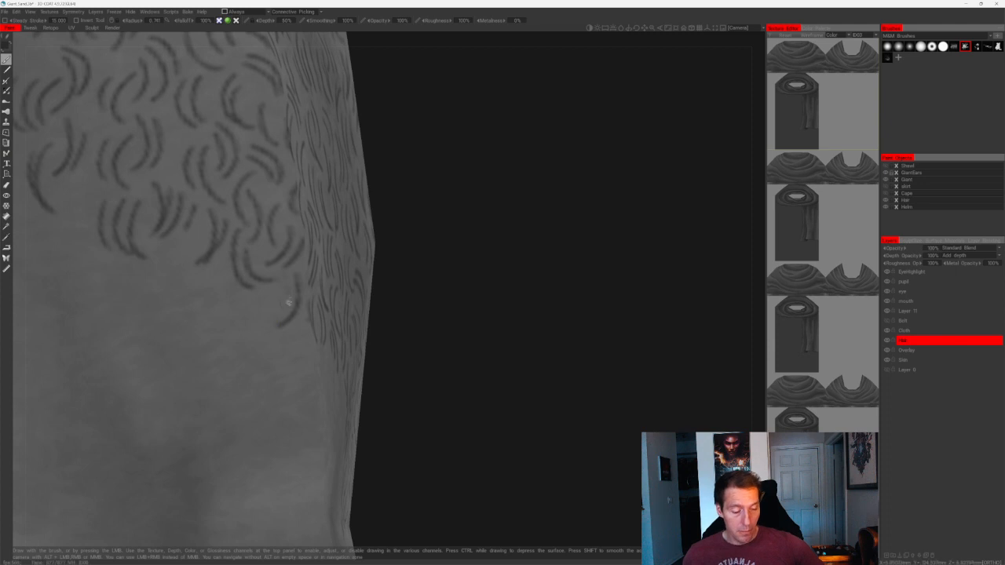
left_click_drag(285, 280, 271, 315)
mouse_move(519, 226)
left_mouse_down()
mouse_move(448, 231)
mouse_move(516, 226)
left_mouse_up()
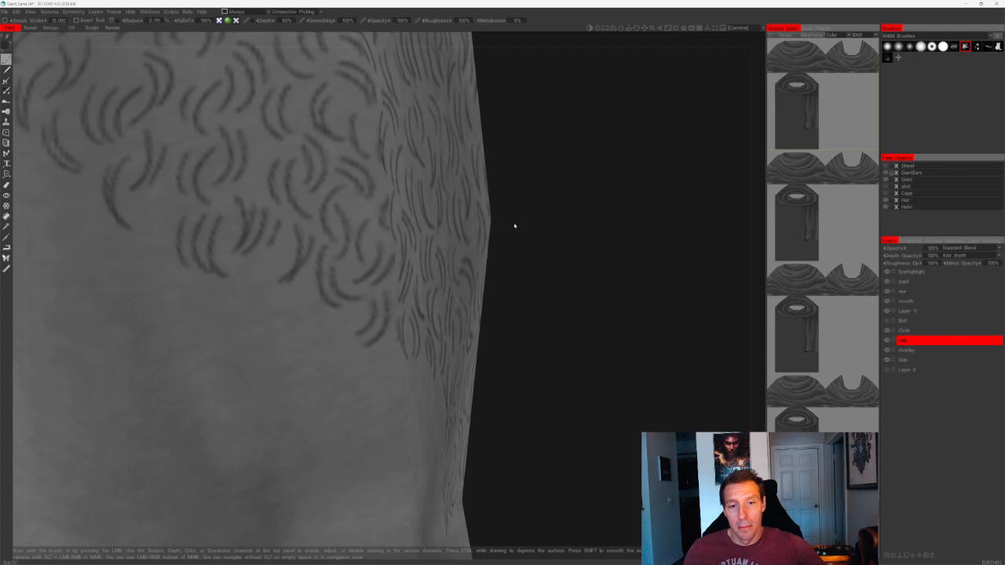
mouse_move(515, 226)
left_mouse_down()
mouse_move(570, 193)
mouse_move(563, 197)
left_mouse_up()
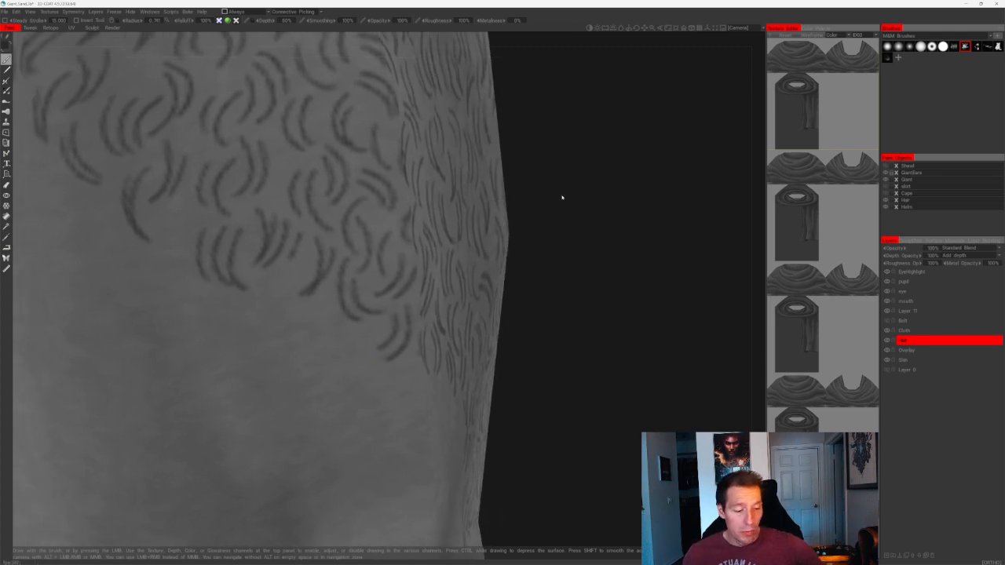
mouse_move(303, 274)
left_mouse_down()
mouse_move(305, 330)
mouse_move(292, 326)
mouse_move(330, 353)
left_mouse_up()
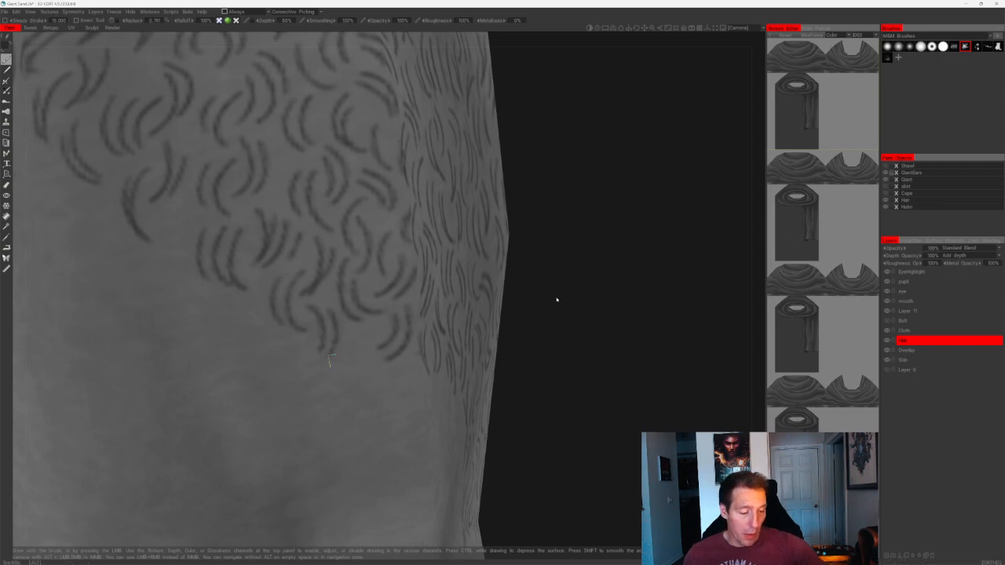
- Extend the side hairline downward with a tapering tuft and curved strands beside it
left_click_drag(557, 298, 501, 233)
left_click_drag(325, 291, 336, 328)
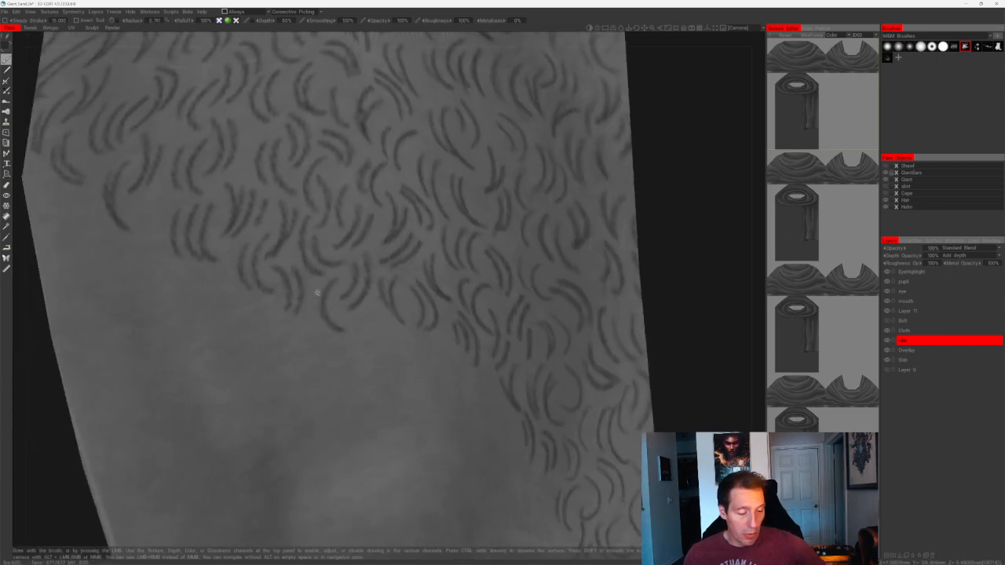
mouse_move(317, 293)
left_mouse_down()
mouse_move(315, 328)
mouse_move(363, 351)
left_mouse_up()
left_click_drag(372, 311, 375, 355)
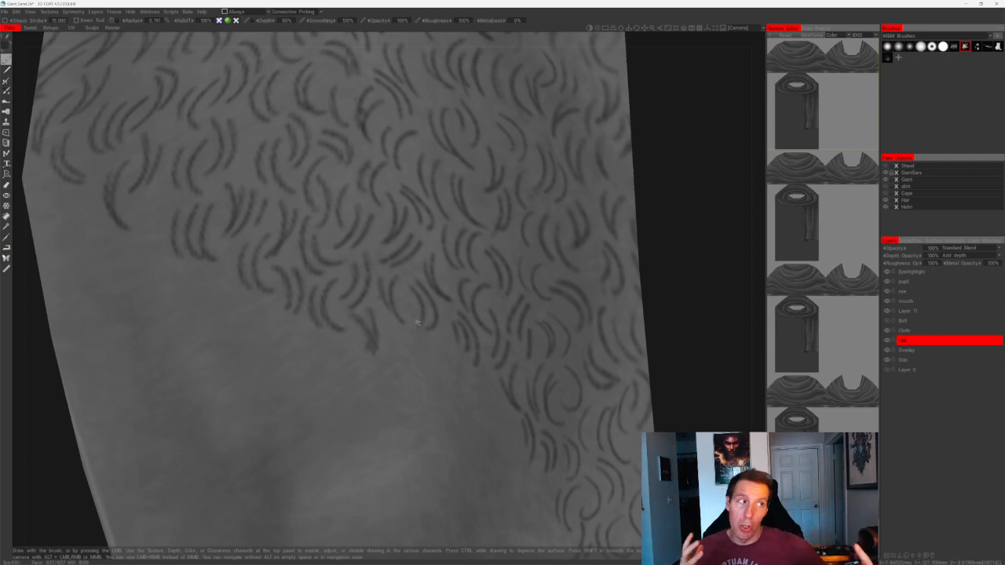
mouse_move(691, 225)
left_mouse_down()
mouse_move(730, 235)
mouse_move(691, 247)
mouse_move(541, 218)
left_mouse_up()
left_click_drag(315, 287, 351, 315)
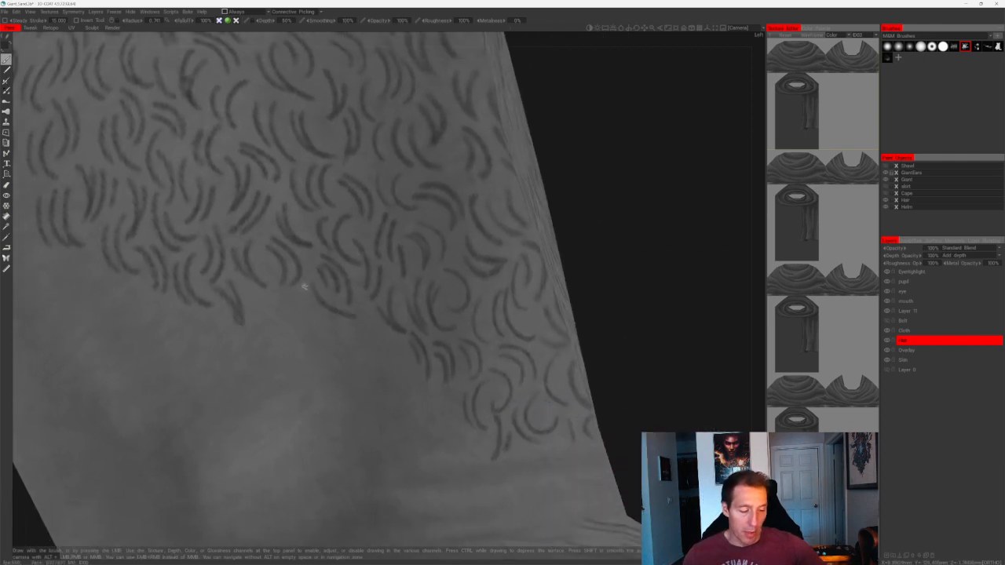
- Add short curved hair strokes along the lower edge of the hair pattern, beside the lowest tuft near the shin's front
left_click_drag(305, 287, 354, 309)
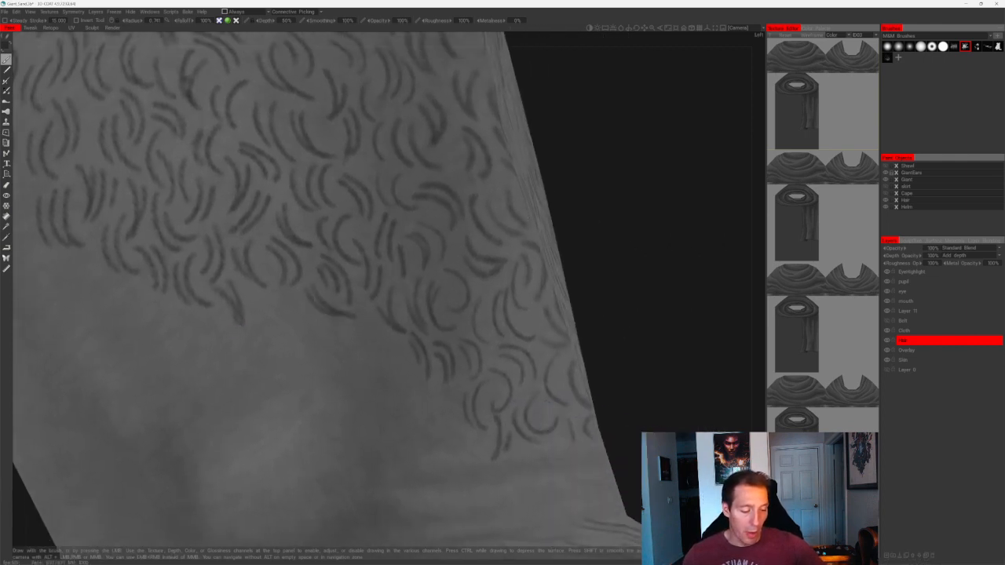
left_click_drag(605, 231, 357, 365)
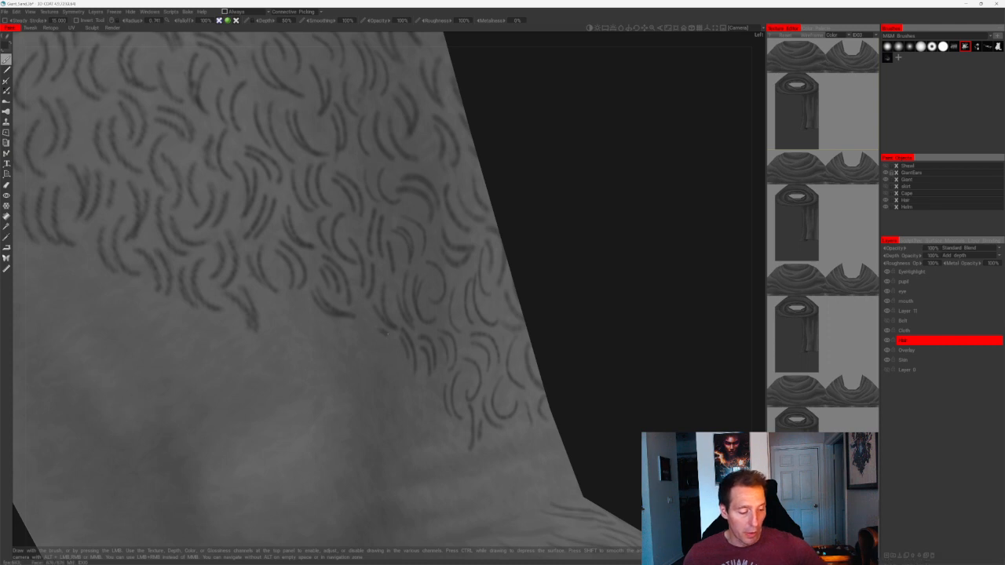
left_click_drag(574, 278, 534, 243)
left_click_drag(416, 309, 408, 355)
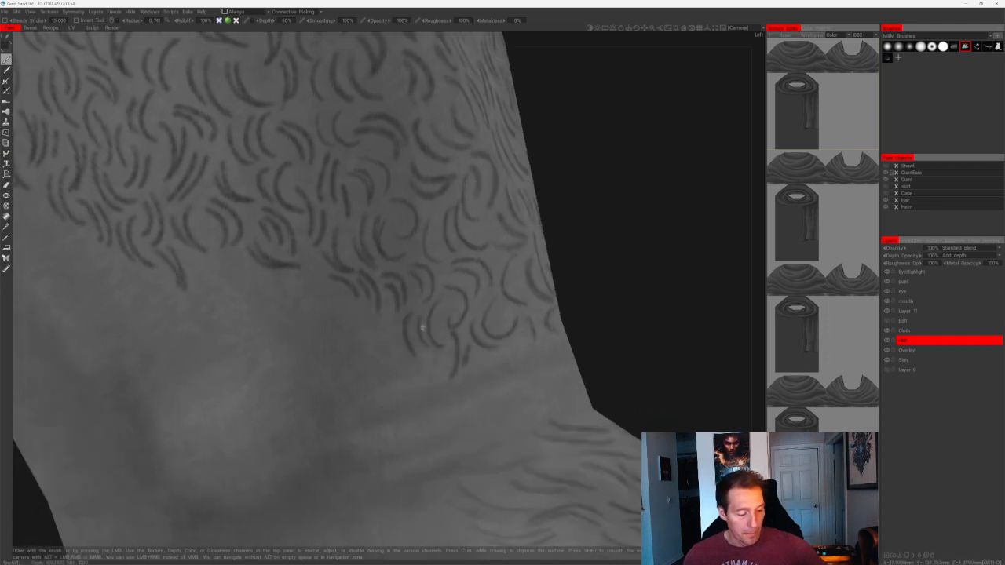
left_click_drag(398, 320, 420, 346)
- Fill the gaps in the middle of the lower hairline above the ankle with short clustered curved strokes
left_click_drag(313, 272, 318, 299)
middle_click_drag(322, 308, 373, 375, "alt")
left_click_drag(293, 329, 310, 351)
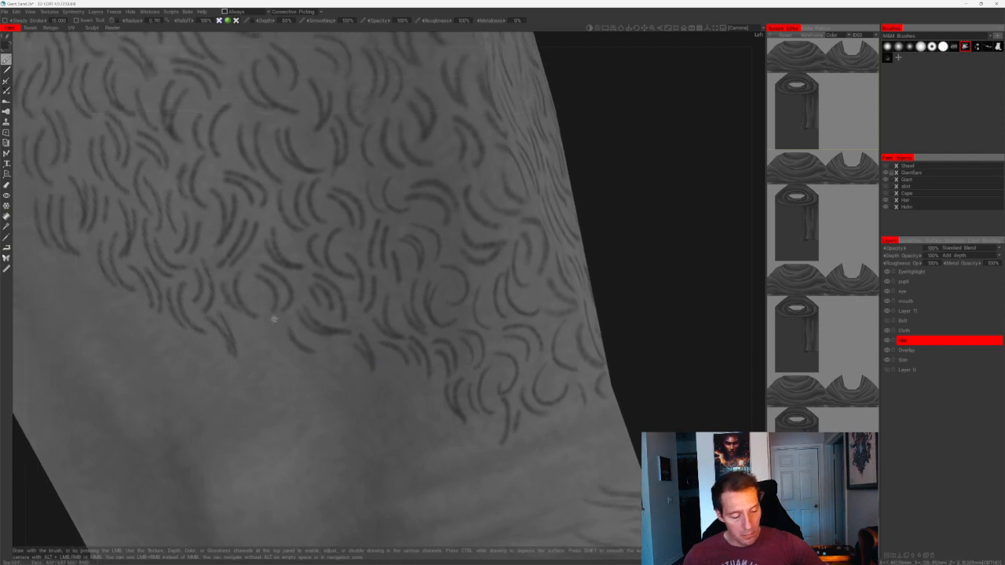
mouse_move(273, 318)
left_mouse_down()
mouse_move(287, 354)
mouse_move(279, 360)
left_mouse_up()
left_click_drag(238, 327, 253, 374)
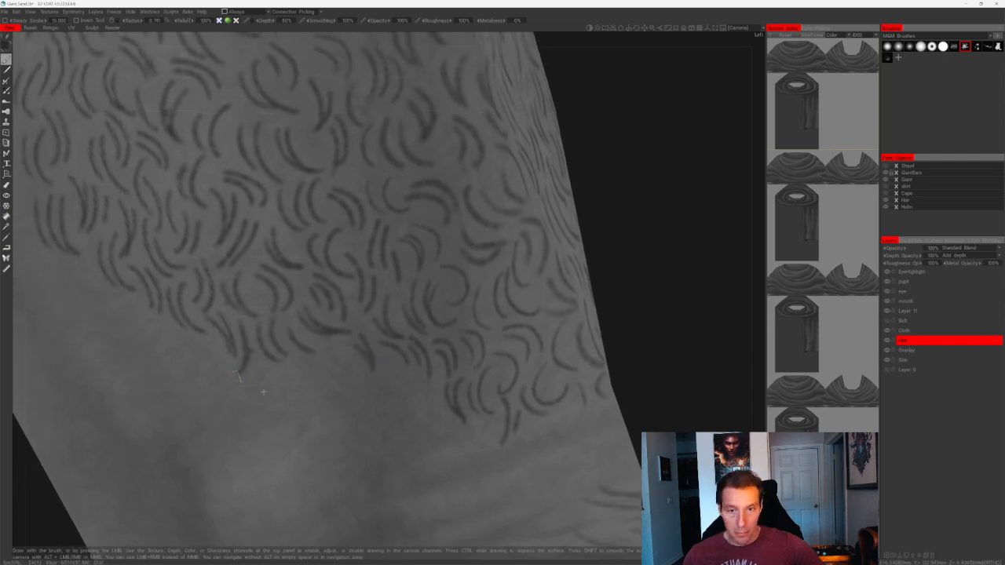
- Paint a hooked curl at the low point of the hairline above the ankle bone, plus short strokes behind it
right_click_drag(262, 388, 376, 314, "alt")
mouse_move(471, 212)
left_mouse_down("alt")
mouse_move(596, 178)
mouse_move(504, 202)
left_mouse_up("alt")
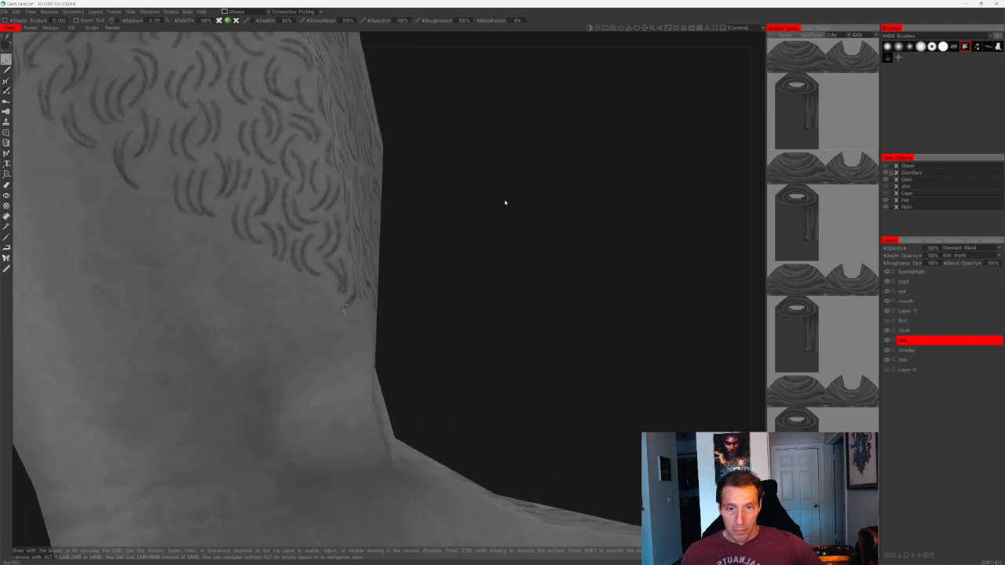
right_click_drag(505, 202, 540, 204, "alt")
left_click_drag(540, 204, 530, 212, "alt")
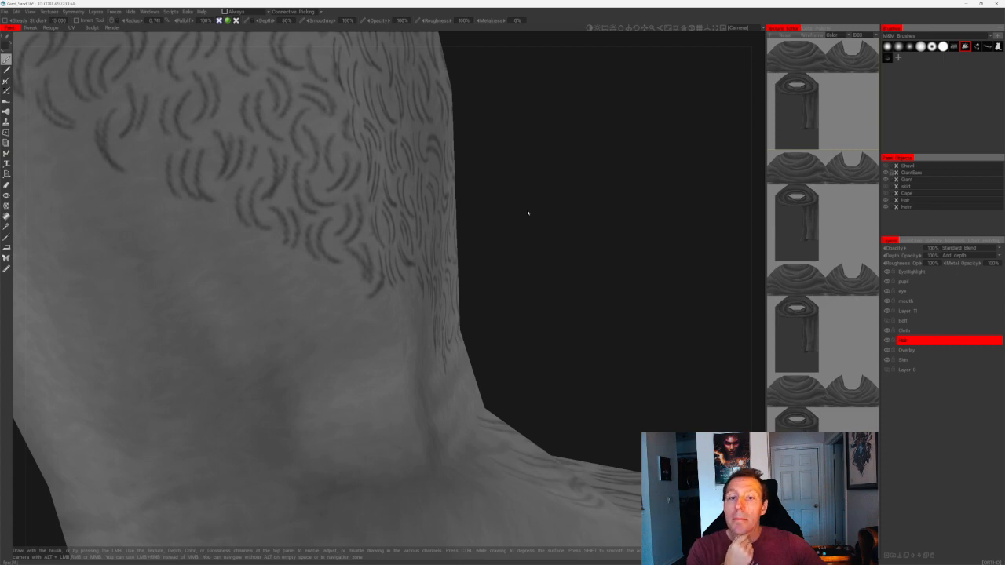
left_click_drag(528, 213, 483, 218, "alt")
left_click_drag(351, 276, 375, 303)
left_click_drag(341, 273, 364, 306)
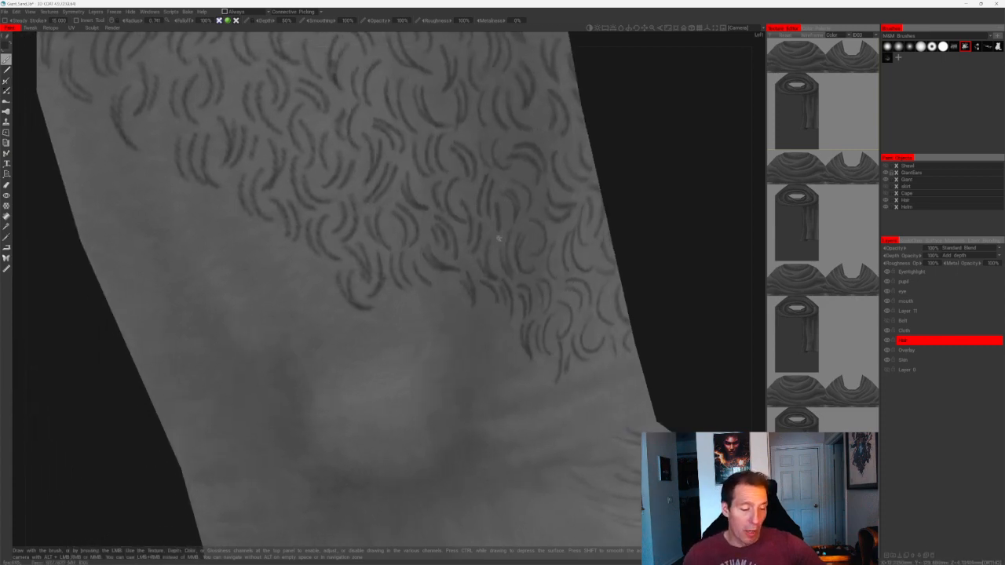
left_click_drag(645, 209, 670, 196)
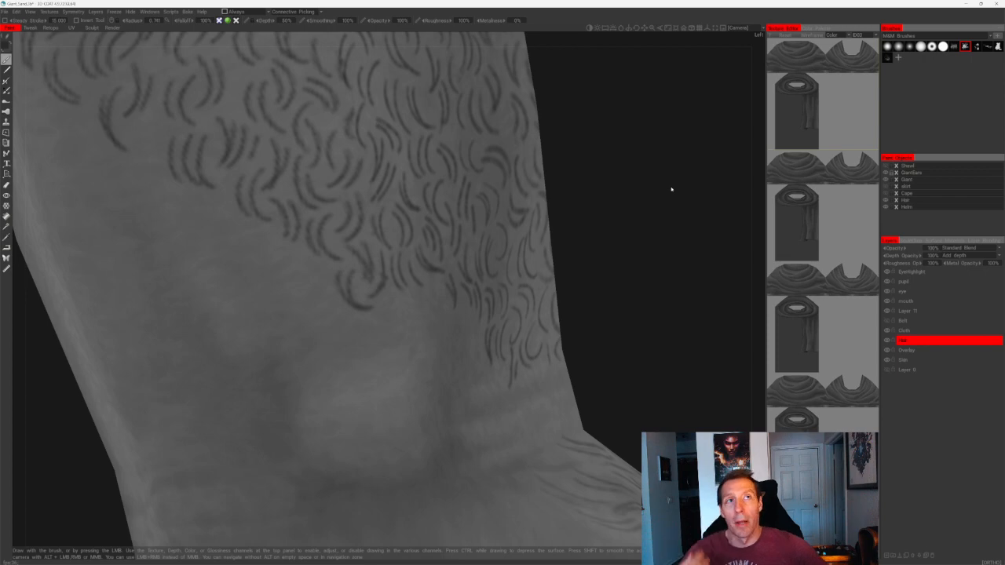
left_click_drag(671, 189, 590, 240)
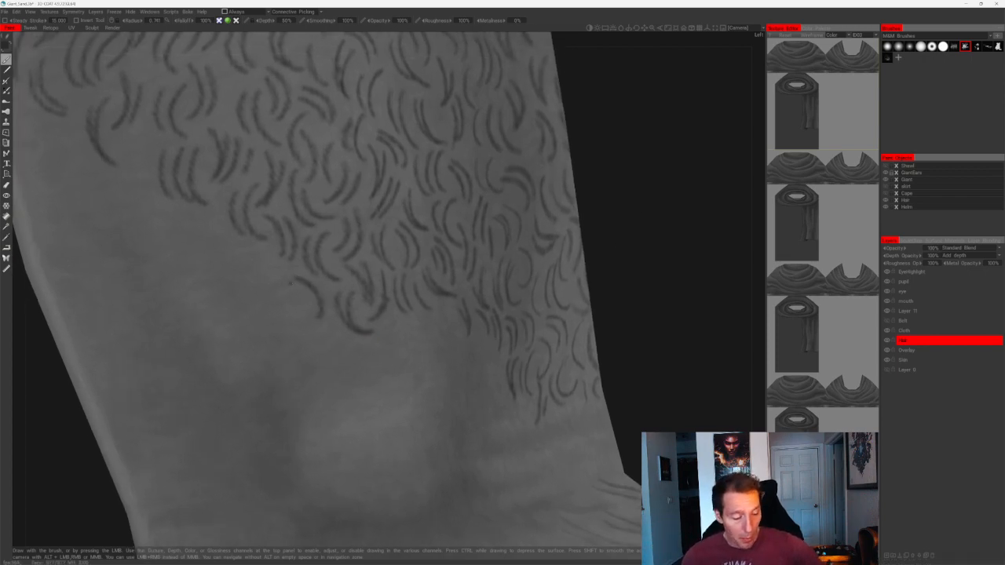
left_click_drag(290, 283, 315, 314)
- Paint rows of nested curved hairs below the hairline between the hooked curl and the front tuft
left_click_drag(648, 149, 612, 155)
middle_click_drag(608, 155, 478, 166)
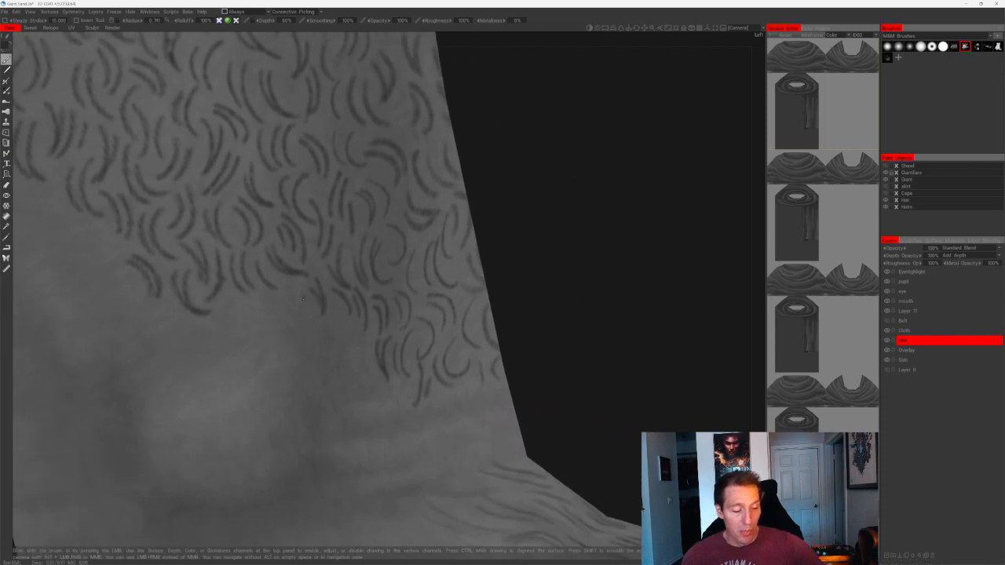
mouse_move(304, 300)
left_mouse_down()
mouse_move(323, 333)
mouse_move(297, 328)
left_mouse_up()
left_click_drag(301, 328, 344, 338)
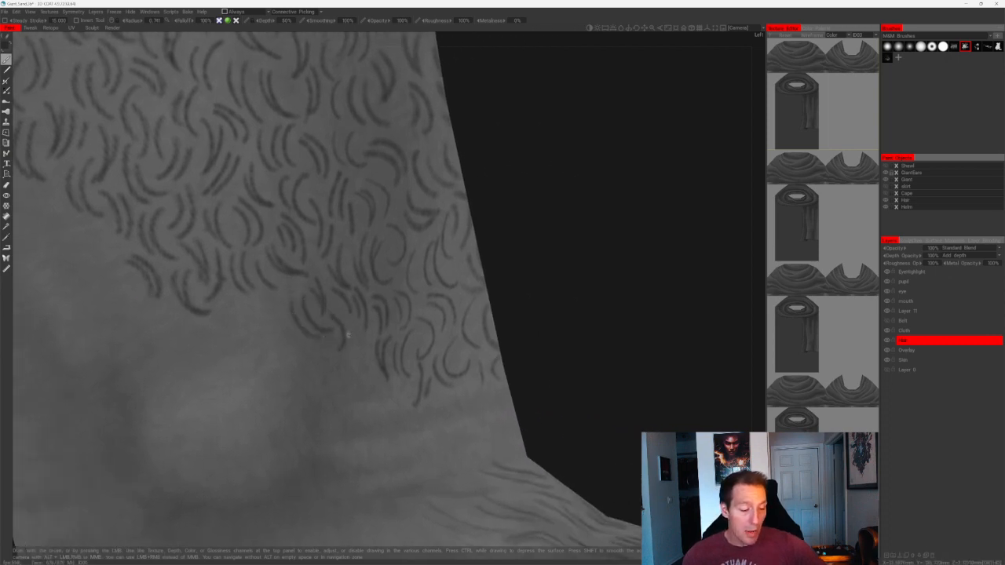
left_click_drag(559, 262, 500, 267)
middle_click_drag(500, 267, 402, 273)
mouse_move(280, 325)
left_mouse_down()
mouse_move(297, 368)
mouse_move(285, 369)
left_mouse_up()
mouse_move(520, 267)
left_mouse_down()
mouse_move(471, 251)
mouse_move(504, 258)
left_mouse_up()
middle_click_drag(504, 257, 564, 261)
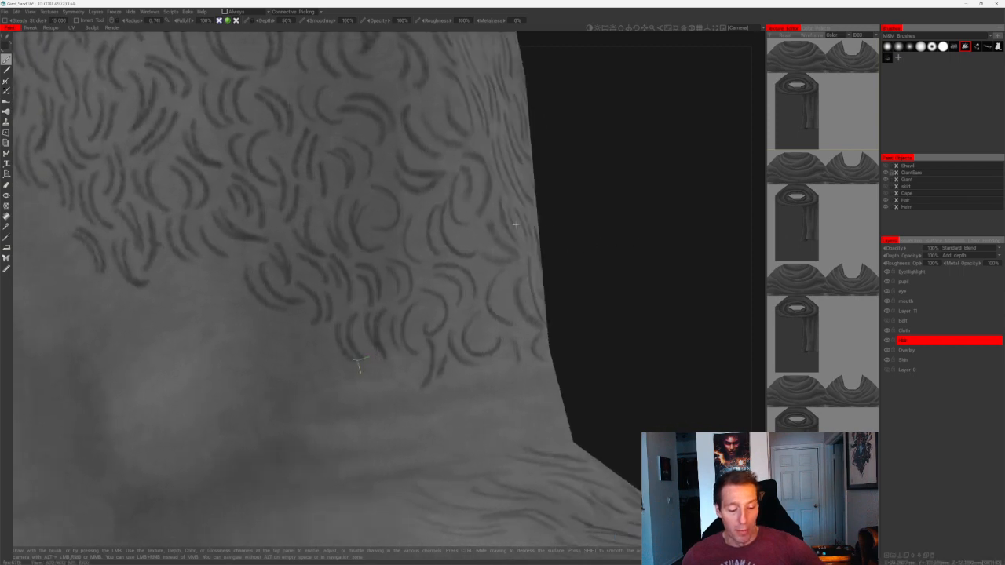
mouse_move(298, 312)
left_mouse_down()
mouse_move(323, 339)
mouse_move(310, 343)
left_mouse_up()
- Bridge the gap between the hooked curl and the newly painted nested hairs with small curved strokes
left_click_drag(563, 233, 618, 212)
middle_click_drag(471, 219, 571, 230)
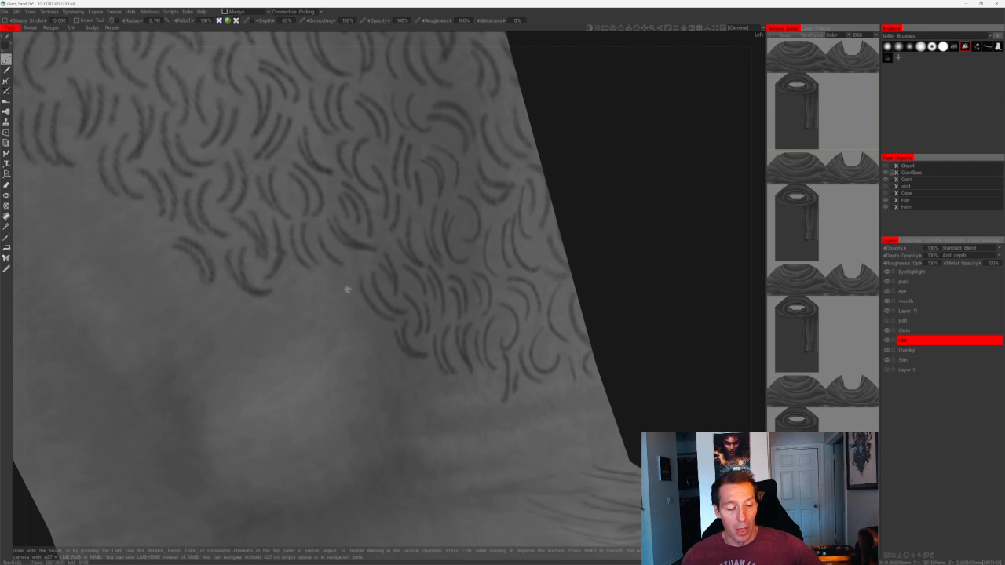
left_click_drag(323, 278, 349, 294)
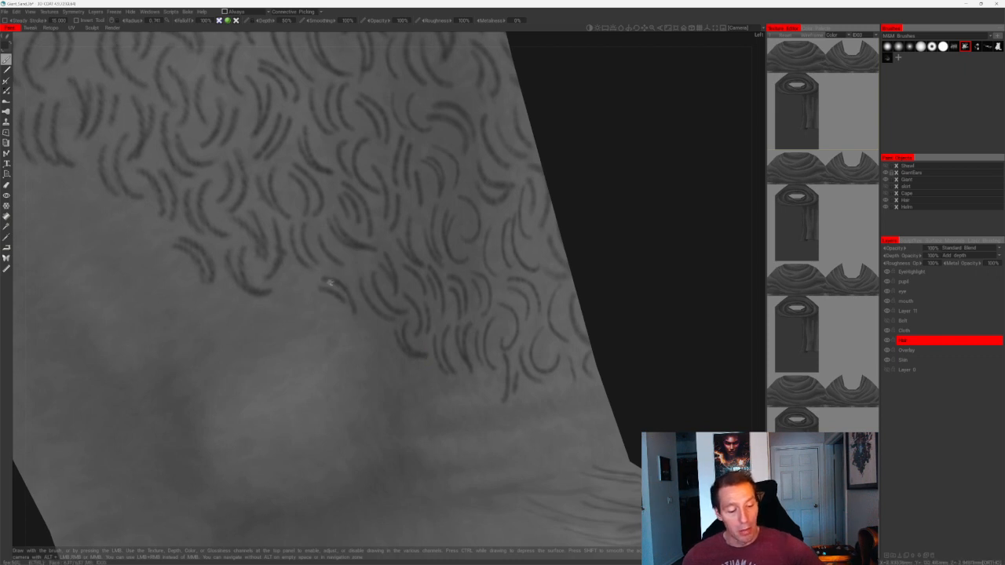
left_click_drag(298, 303, 322, 323)
- Extend the hairline lower beneath the hooked curl with slanted clusters of short hair strokes
left_click_drag(599, 170, 610, 177)
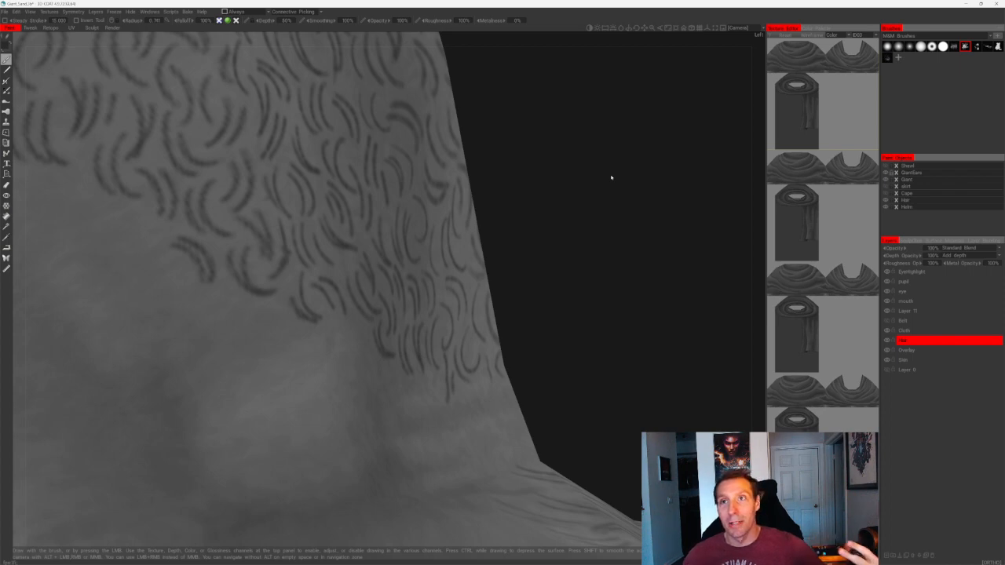
left_click_drag(611, 178, 552, 175)
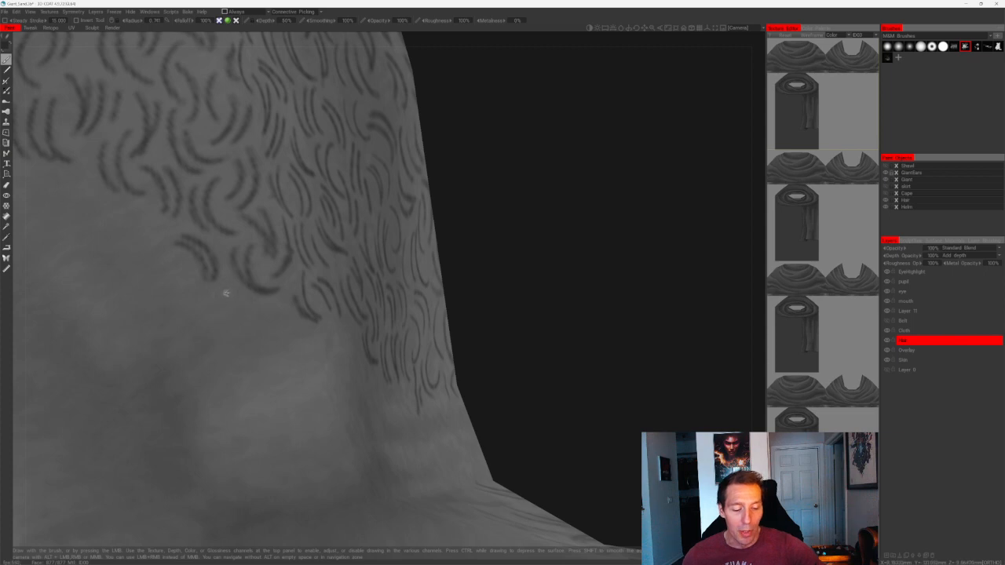
mouse_move(208, 290)
left_mouse_down()
mouse_move(253, 322)
mouse_move(307, 340)
left_mouse_up()
left_click_drag(276, 305, 281, 342)
- Paint two small spiral curls with surrounding arcs at the lower hairline in front of the ankle bone
left_click_drag(326, 314, 405, 283, "alt")
left_click_drag(345, 311, 350, 343)
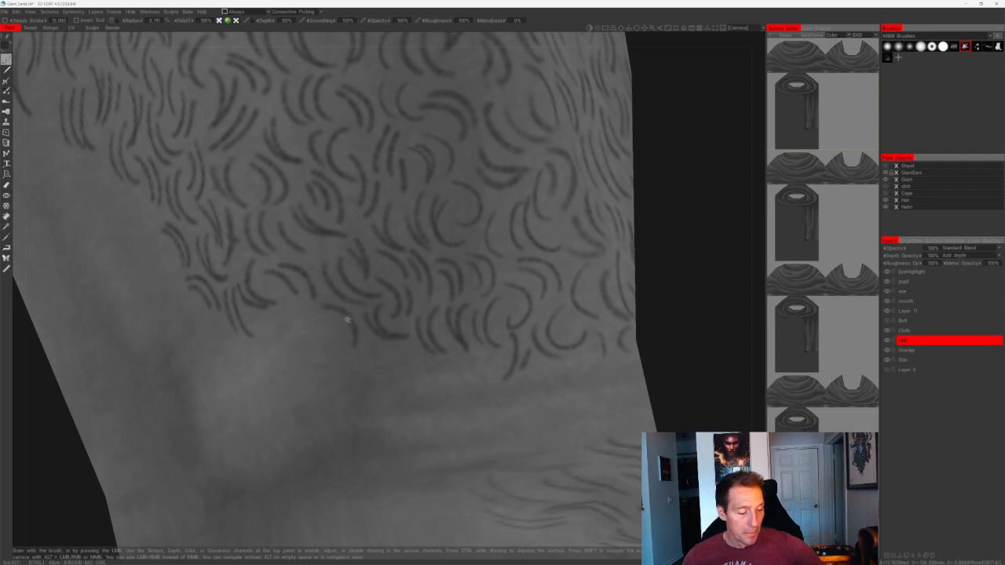
mouse_move(305, 317)
left_mouse_down()
mouse_move(322, 355)
mouse_move(303, 357)
left_mouse_up()
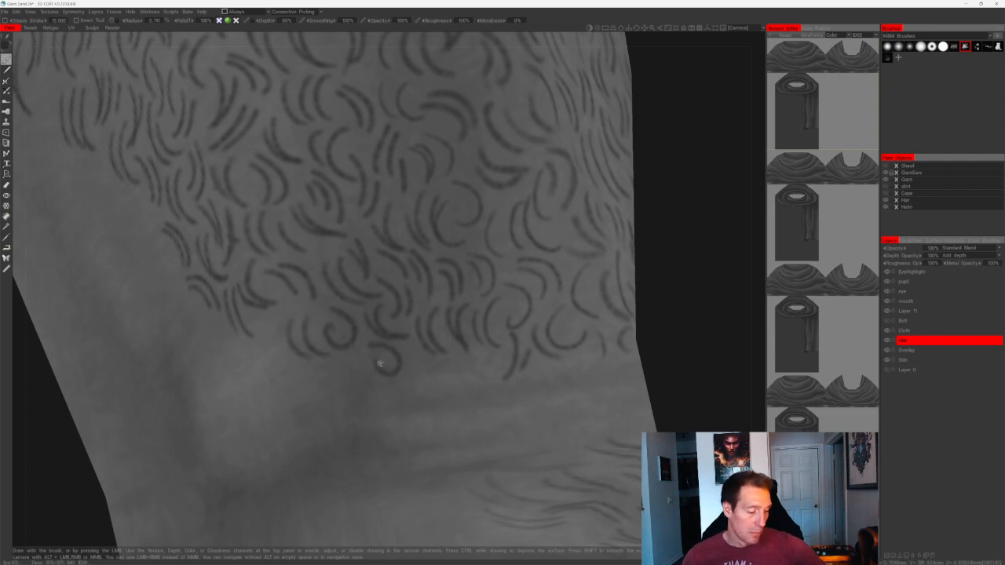
mouse_move(376, 354)
left_mouse_down("alt")
mouse_move(333, 350)
mouse_move(307, 373)
mouse_move(317, 374)
left_mouse_up("alt")
left_click_drag(635, 230, 610, 223)
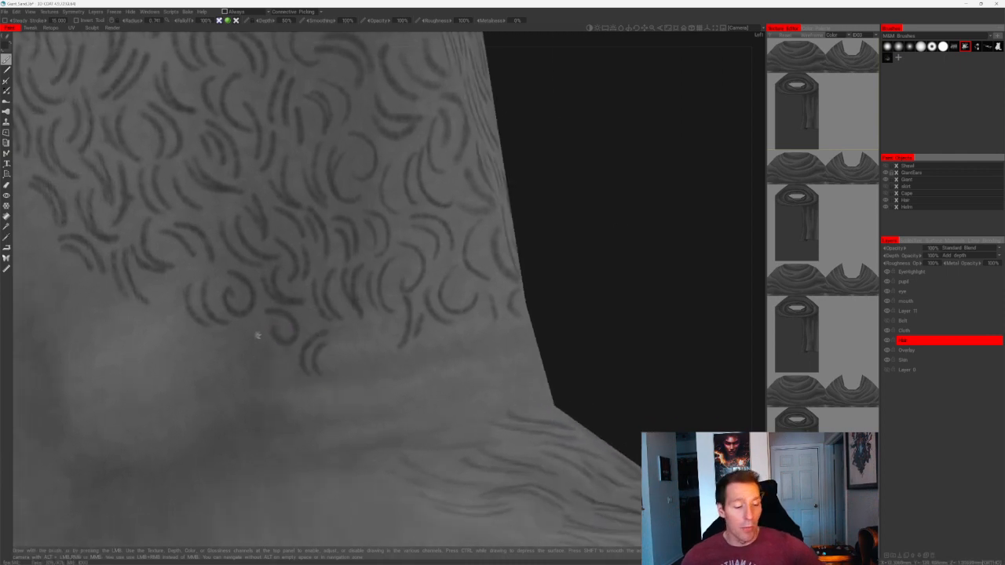
left_click_drag(256, 329, 262, 357)
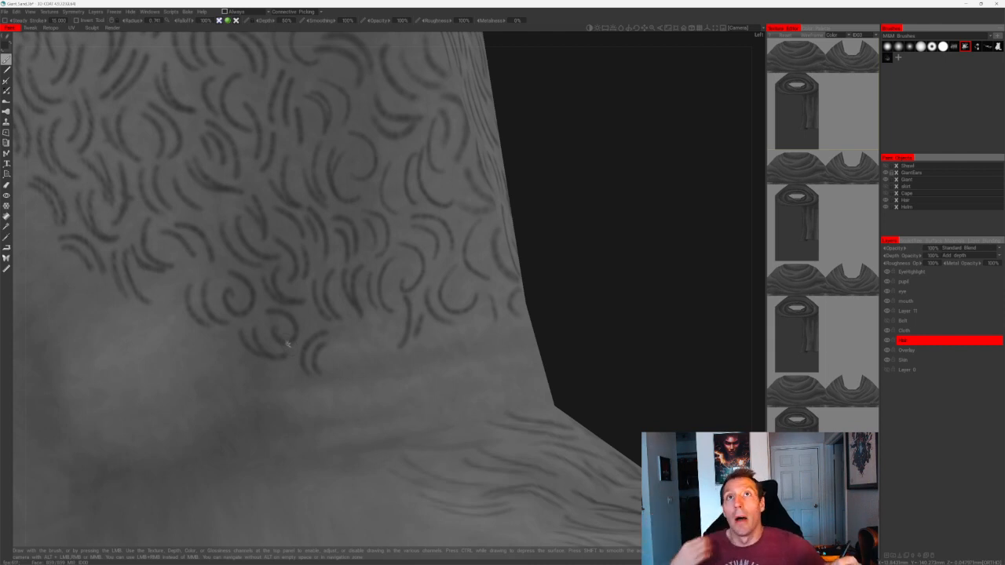
- Continue the lower hairline from the spiral curls towards the front of the ankle with clusters of curved strokes
left_click_drag(559, 175, 580, 178)
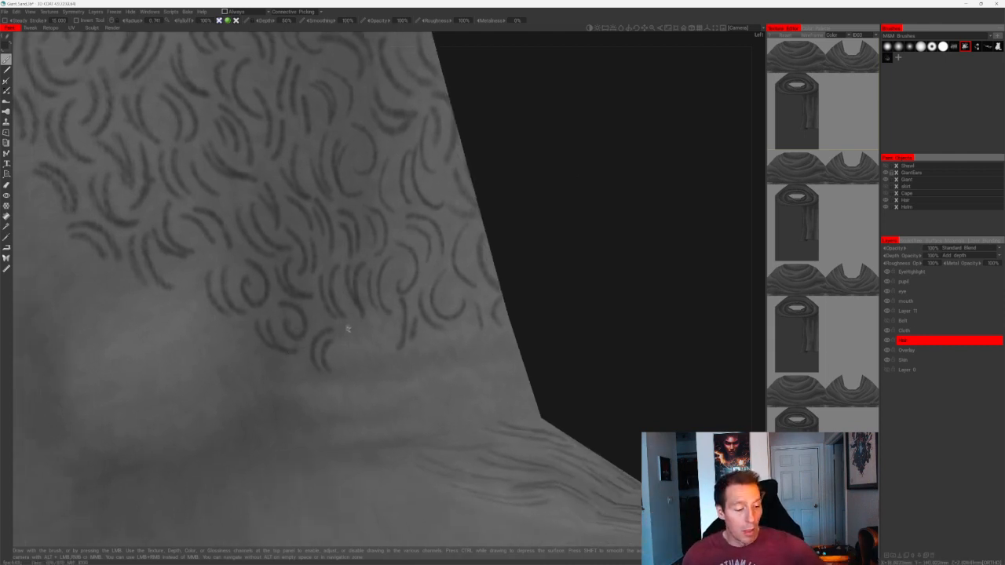
left_click_drag(347, 331, 348, 356)
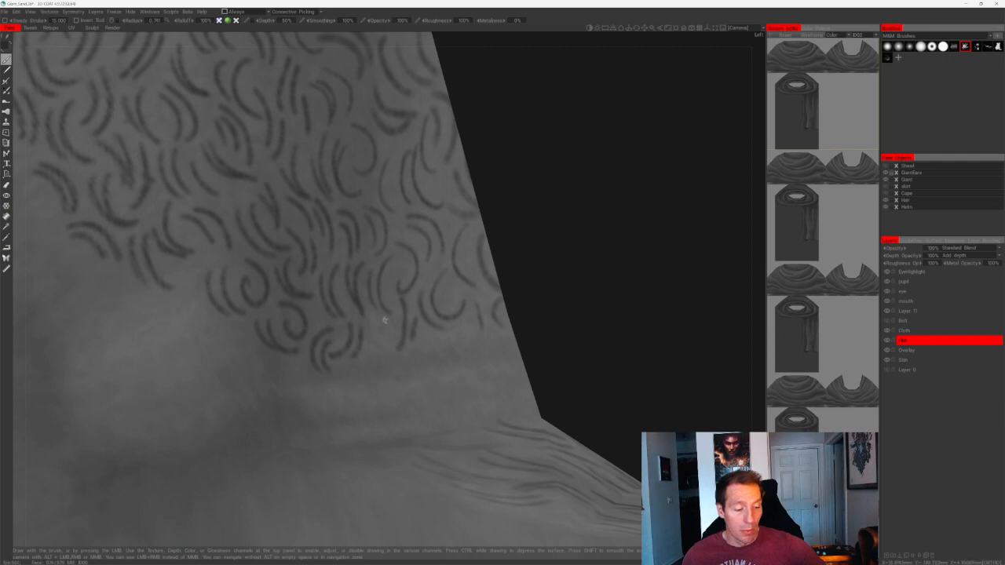
left_click_drag(382, 320, 378, 367)
mouse_move(549, 292)
left_mouse_down()
mouse_move(604, 265)
mouse_move(531, 268)
left_mouse_up()
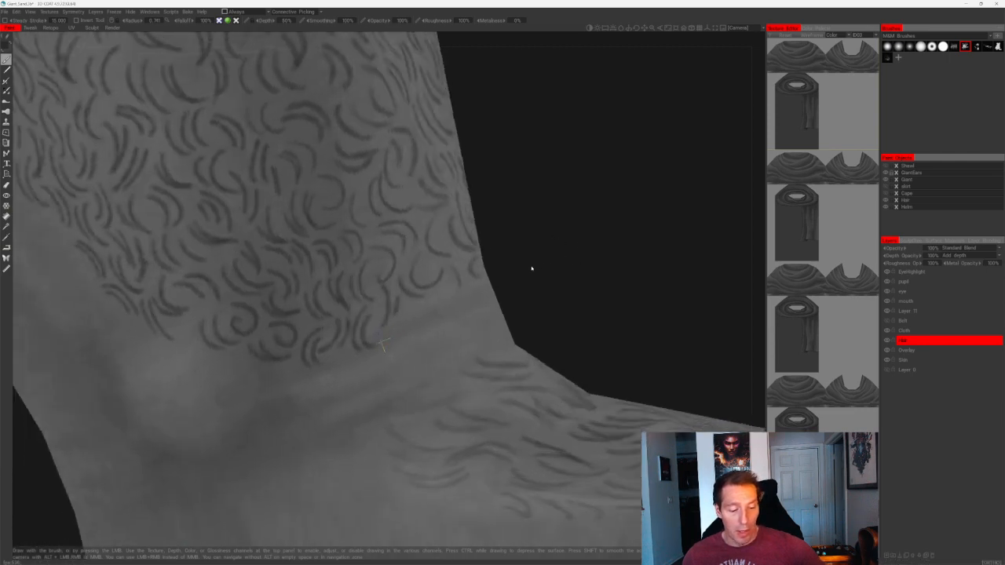
middle_click_drag(531, 268, 442, 290)
scroll(442, 290, "up", 3)
mouse_move(297, 292)
left_mouse_down()
mouse_move(287, 330)
mouse_move(305, 323)
mouse_move(299, 331)
left_mouse_up()
mouse_move(374, 259)
left_mouse_down()
mouse_move(365, 288)
mouse_move(392, 307)
mouse_move(380, 306)
left_mouse_up()
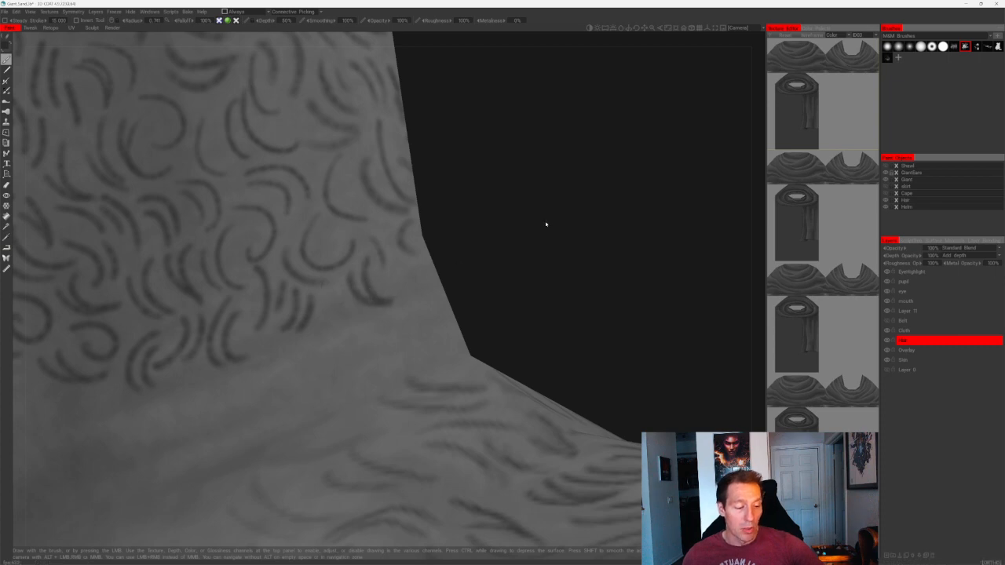
- Paint nested arcs beneath the open curl on the front of the ankle, undoing and redrawing the outer strokes
left_click_drag(545, 223, 425, 210)
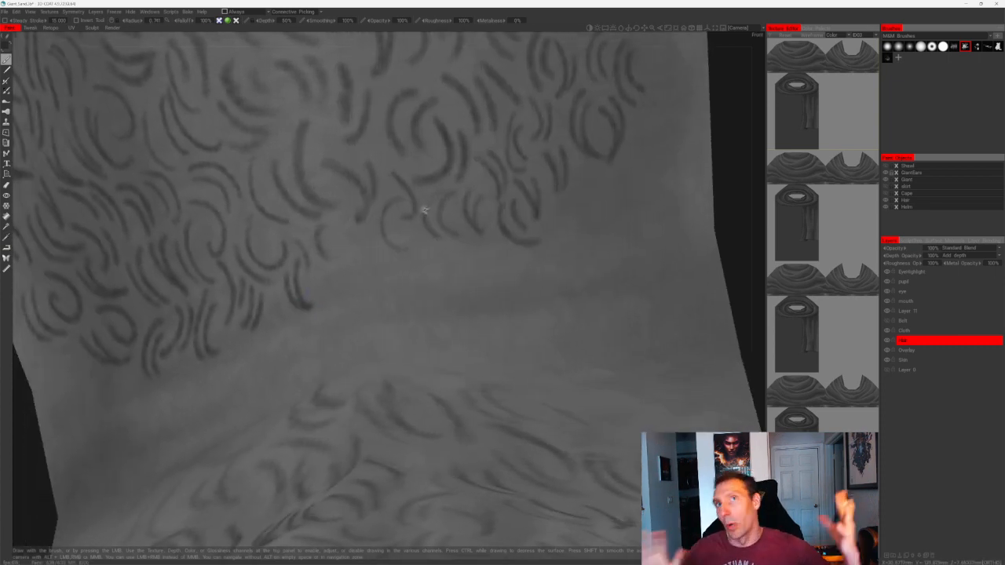
left_click_drag(378, 249, 428, 248)
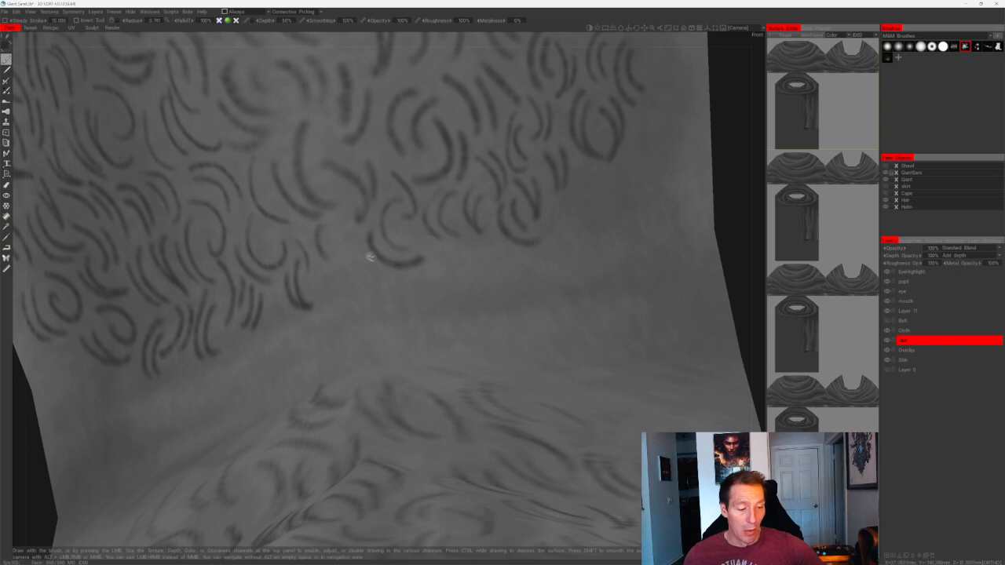
left_click_drag(358, 263, 390, 286)
middle_click_drag(486, 261, 383, 281, "alt")
key("ctrl+z")
left_click_drag(245, 254, 298, 290)
key("ctrl+z")
left_click_drag(256, 253, 318, 284)
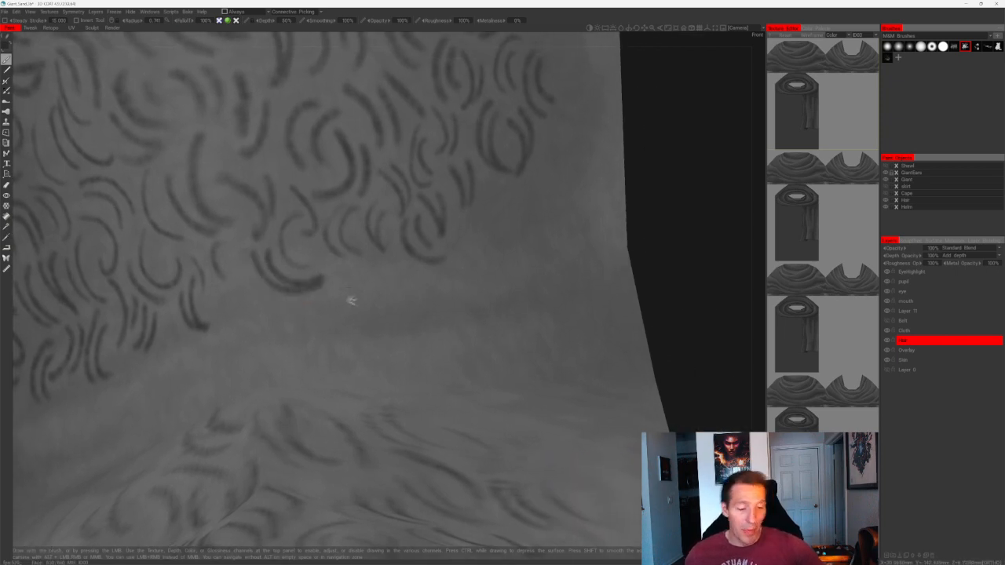
key("ctrl+z")
left_click_drag(263, 252, 343, 307)
key("ctrl+z")
- Add a cluster of short upright hairs with a hooked end beside the nested arcs on the front of the ankle
left_click_drag(342, 269, 361, 300)
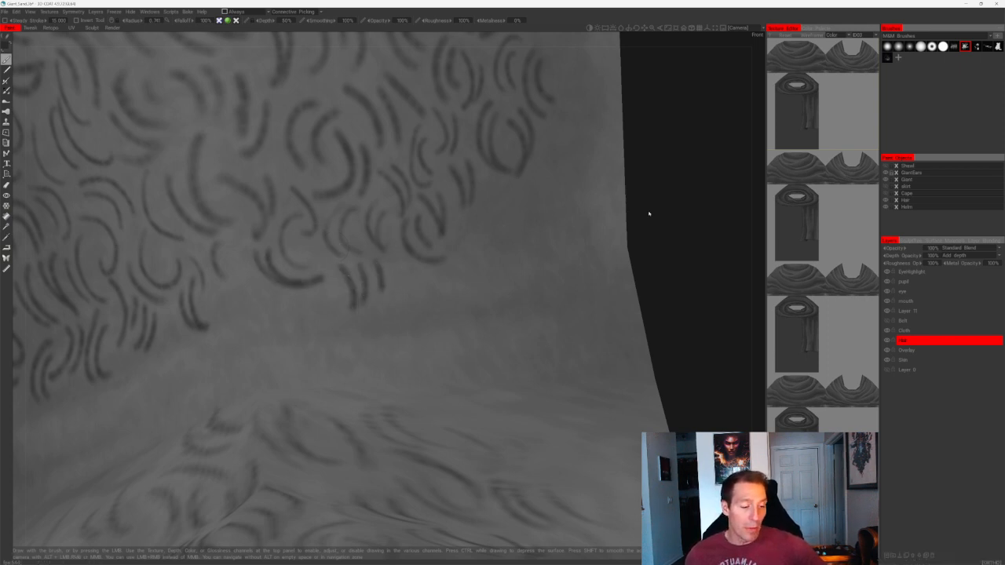
left_click_drag(651, 213, 688, 204)
left_click_drag(561, 227, 537, 233)
scroll(370, 313, "down", 3)
mouse_move(419, 195)
left_mouse_down("alt")
mouse_move(529, 213)
mouse_move(545, 228)
left_mouse_up("alt")
scroll(544, 228, "up", 2)
middle_click_drag(545, 228, 586, 250, "alt")
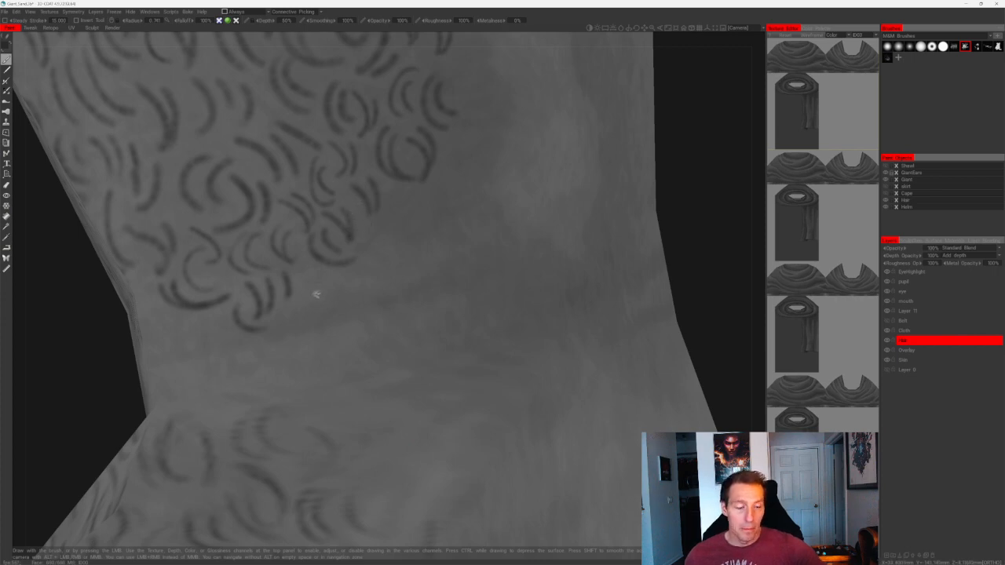
- Redraw a pair of curved hairs beside the hooked cluster and add short strokes higher along the same hair edge
left_click_drag(322, 271, 319, 313)
key("ctrl+z")
mouse_move(321, 272)
left_mouse_down()
mouse_move(324, 308)
mouse_move(342, 300)
left_mouse_up()
mouse_move(376, 249)
left_mouse_down()
mouse_move(363, 267)
mouse_move(380, 260)
left_mouse_up()
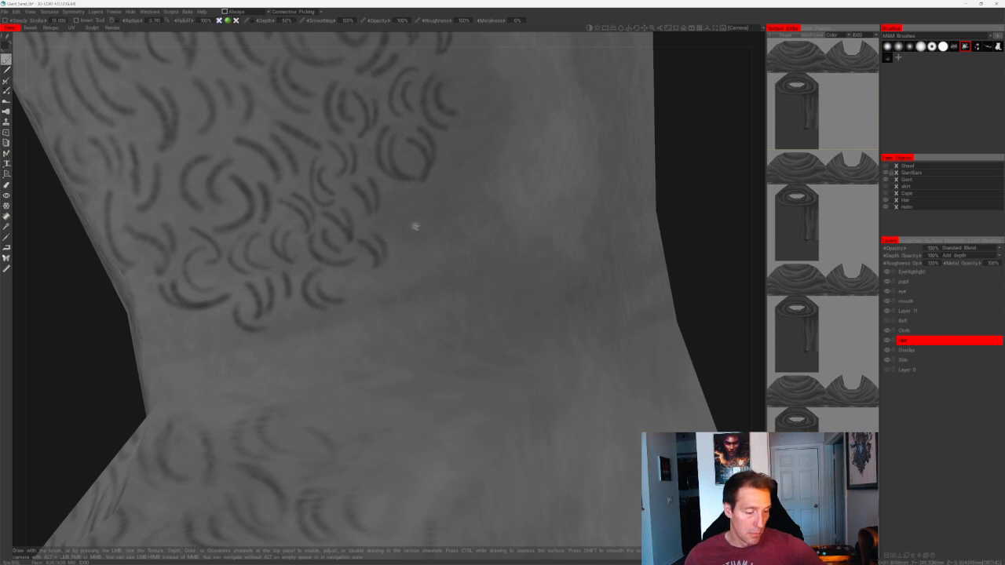
- Paint extra curved hairs along the side edge of the shin's hair patch, above the oval curl
middle_click_drag(415, 202, 351, 247, "alt")
right_click_drag(351, 248, 327, 189, "alt")
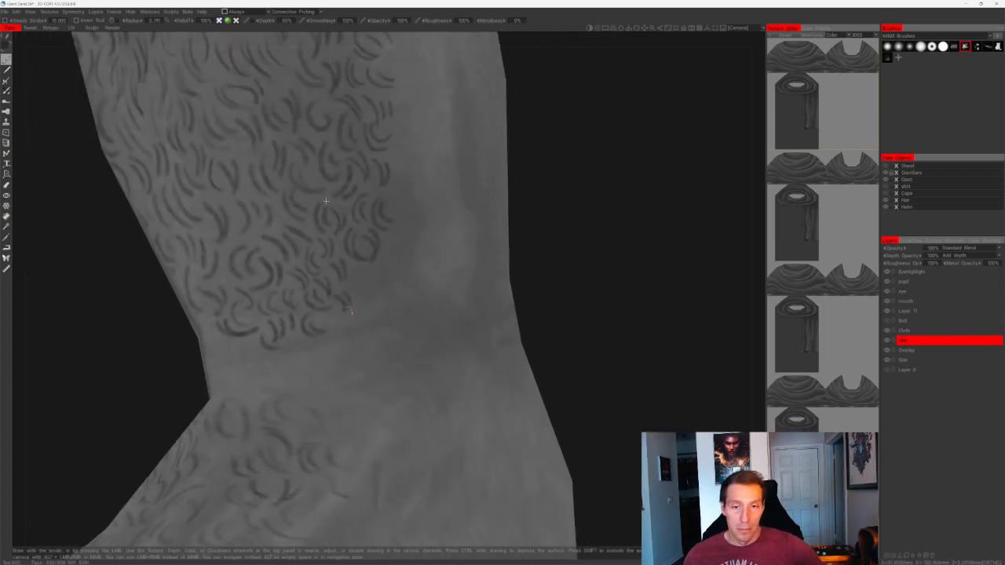
left_click_drag(574, 166, 607, 192, "alt")
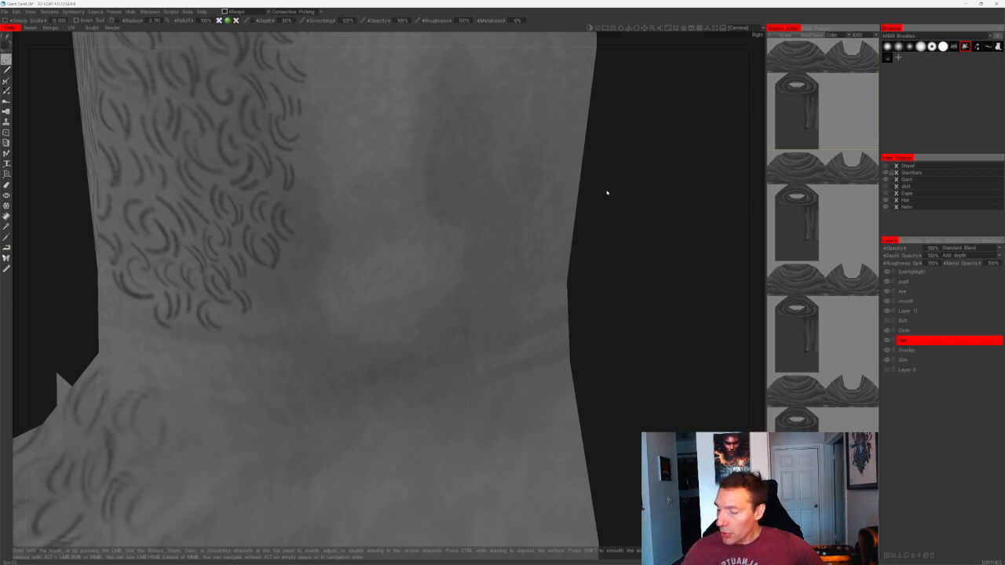
left_click_drag(607, 192, 617, 165, "alt")
right_click_drag(617, 166, 567, 207, "alt")
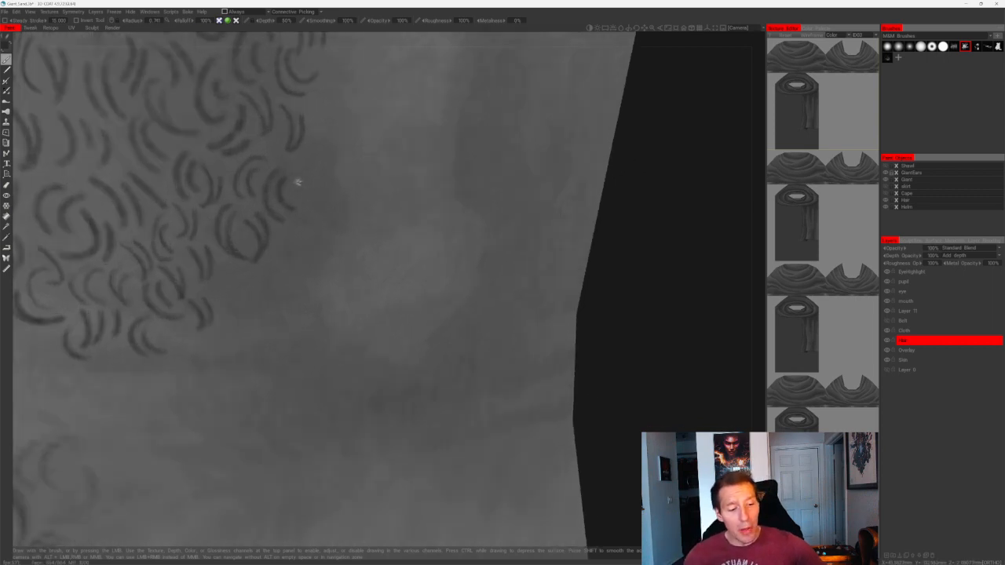
mouse_move(299, 182)
left_mouse_down()
mouse_move(309, 230)
mouse_move(325, 219)
left_mouse_up()
middle_click_drag(353, 197, 351, 274, "alt")
right_click_drag(350, 274, 353, 254, "alt")
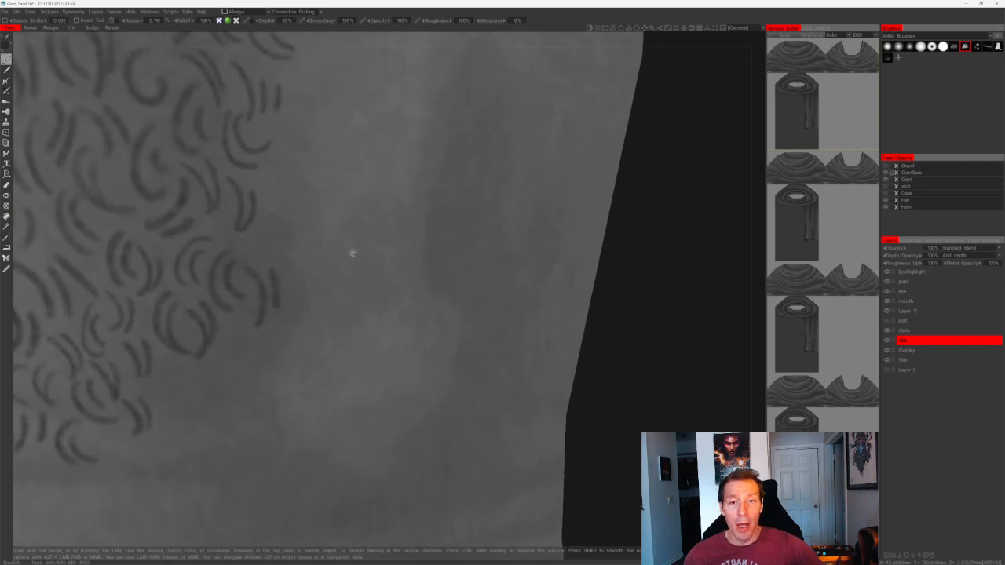
- Redraw the outer curved hair beside the nested arcs and extend the shin's hair edge upward with more curved strokes
key("ctrl+z")
left_click_drag(263, 261, 275, 307)
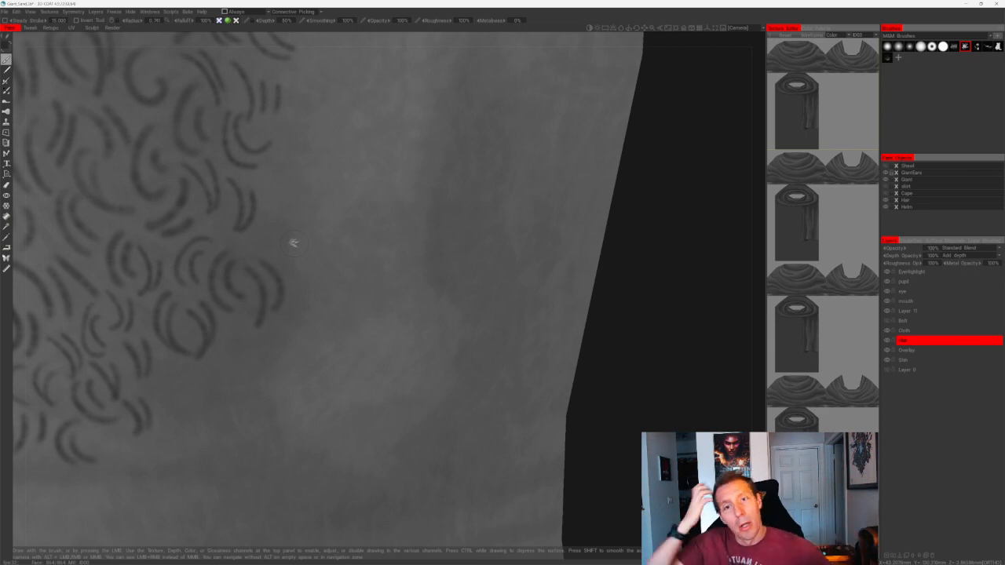
left_click_drag(668, 196, 605, 147)
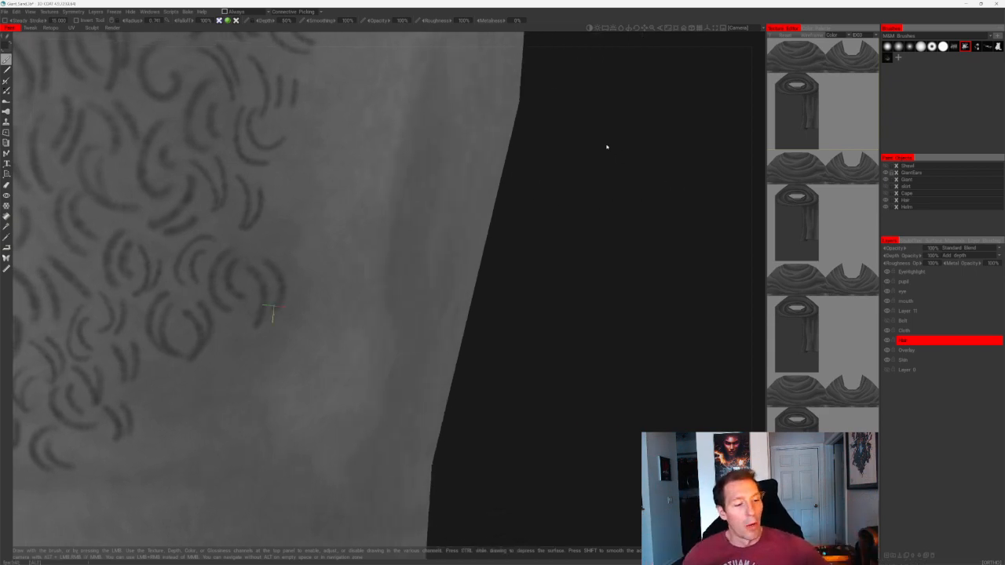
middle_click_drag(603, 147, 549, 252)
mouse_move(261, 221)
left_mouse_down()
mouse_move(261, 274)
mouse_move(290, 243)
mouse_move(288, 263)
left_mouse_up()
middle_click_drag(286, 272, 261, 384, "alt")
mouse_move(282, 261)
left_mouse_down()
mouse_move(273, 313)
mouse_move(287, 313)
left_mouse_up()
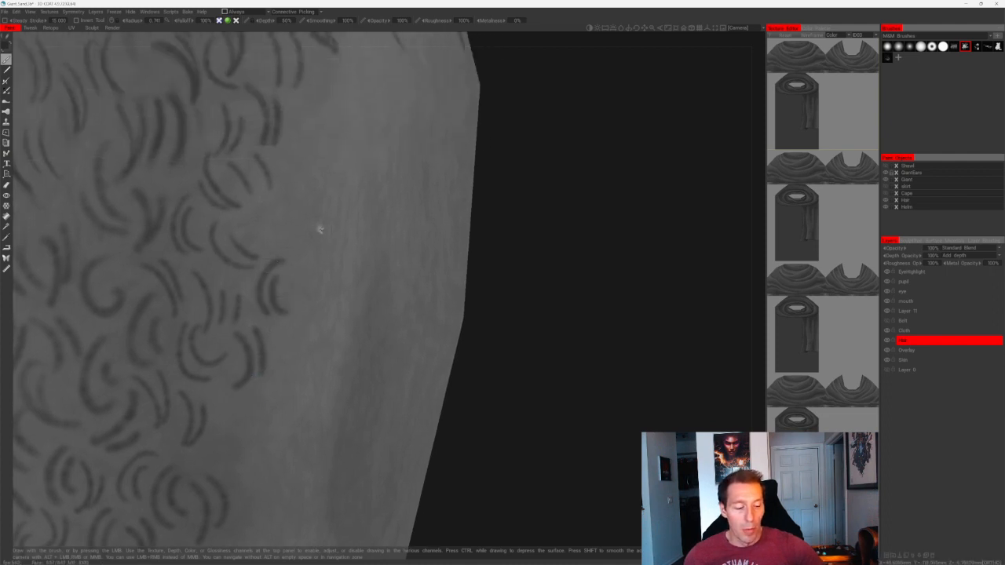
- Paint a pair of curved hairs higher along the hair edge and an arched pair directly beneath them
middle_click_drag(285, 221, 273, 299, "alt")
left_click_drag(268, 244, 258, 289)
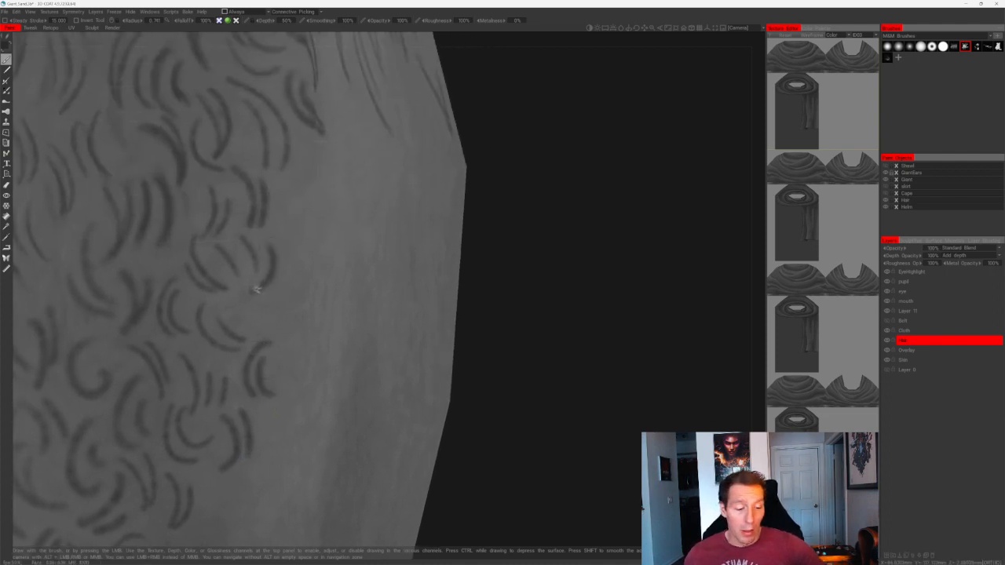
mouse_move(282, 240)
left_mouse_down()
mouse_move(276, 288)
mouse_move(290, 343)
left_mouse_up()
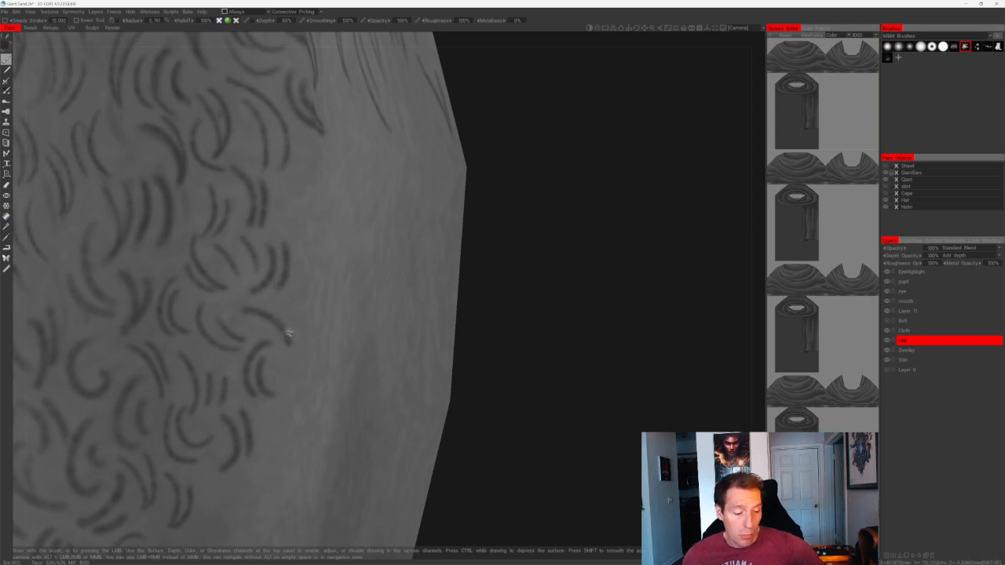
left_click_drag(272, 301, 291, 322)
- Paint nested C-shaped arcs further up the hair edge and a small hooked hair beside them
middle_click_drag(327, 209, 291, 301, "alt")
left_click_drag(260, 259, 250, 322)
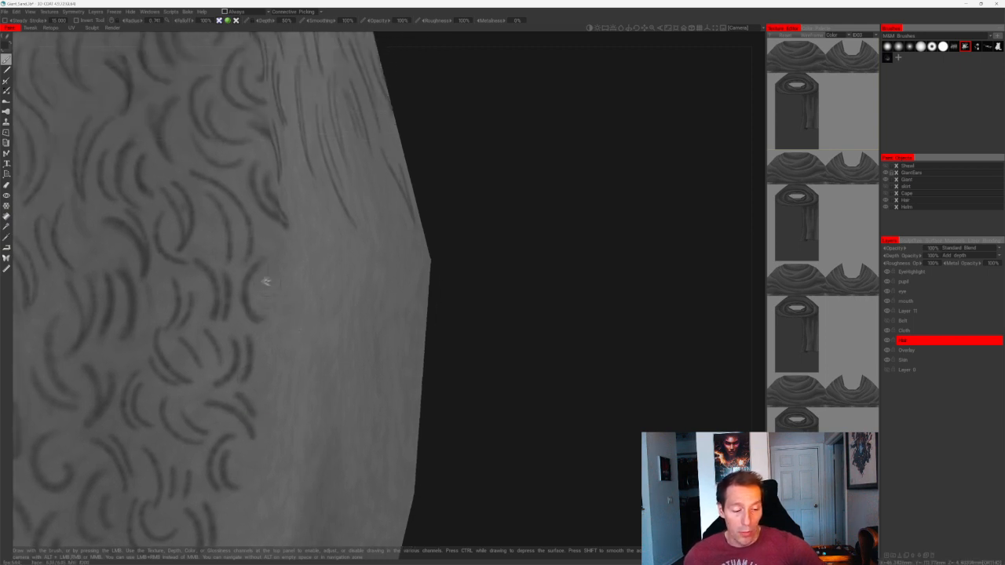
left_click_drag(267, 279, 289, 314)
left_click_drag(348, 270, 354, 268, "alt")
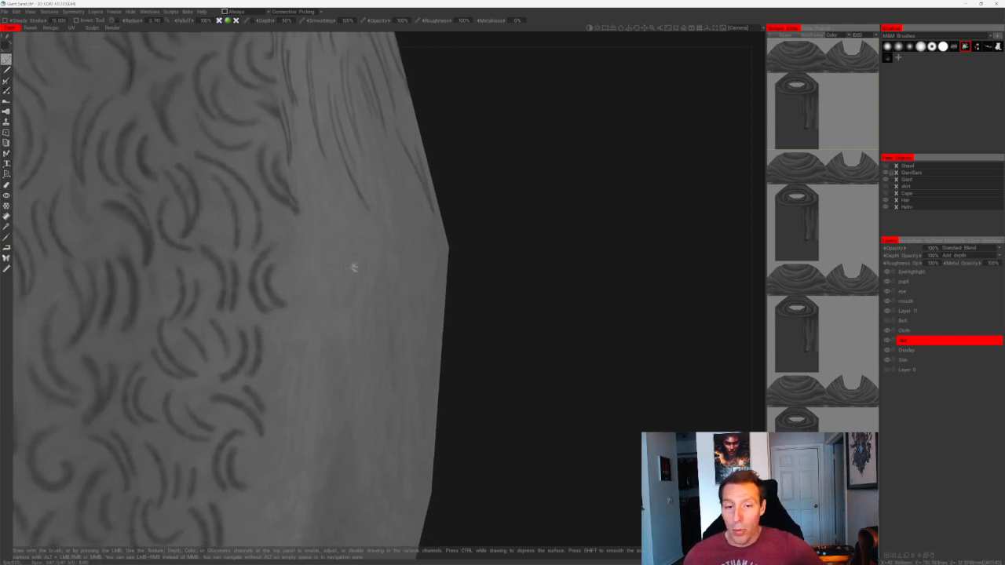
left_click_drag(289, 281, 295, 331)
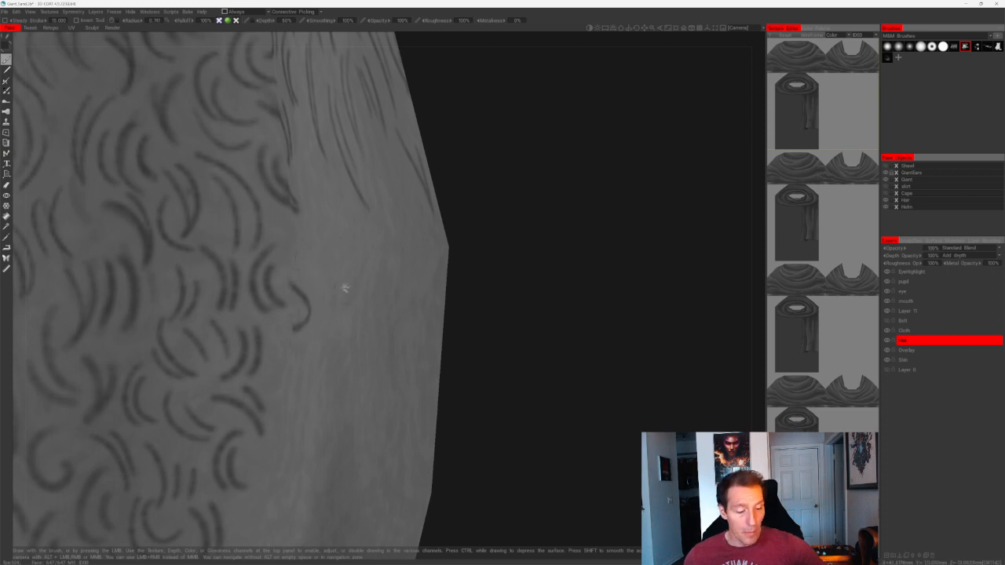
- Undo and redraw the small hooked hair from the leg's side view, and add cupped arcs just above it
mouse_move(486, 208)
left_mouse_down()
mouse_move(453, 215)
mouse_move(240, 366)
mouse_move(228, 358)
left_mouse_up()
key("ctrl+z")
left_click_drag(215, 315, 228, 354)
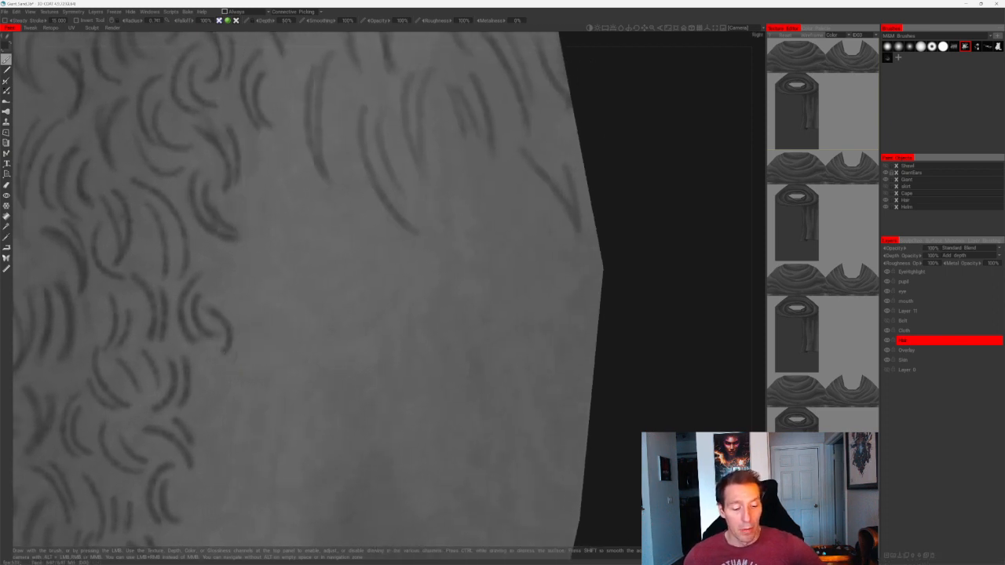
mouse_move(215, 251)
left_mouse_down()
mouse_move(217, 272)
mouse_move(259, 295)
mouse_move(258, 273)
left_mouse_up()
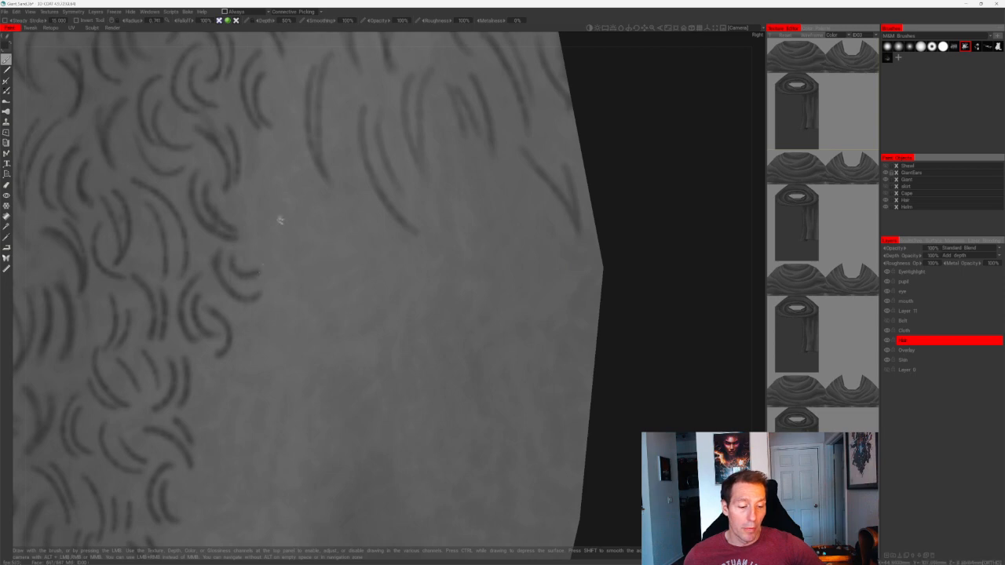
- Paint short curved hairs above the cupped arcs, joining the curly patch to the long upper hairs
middle_click_drag(262, 215, 282, 269, "alt")
left_click_drag(256, 255, 270, 304)
mouse_move(277, 242)
left_mouse_down()
mouse_move(294, 262)
mouse_move(289, 297)
left_mouse_up()
left_click_drag(301, 234, 287, 288)
mouse_move(312, 165)
left_mouse_down()
mouse_move(313, 199)
mouse_move(343, 241)
left_mouse_up()
left_click_drag(300, 194, 330, 234)
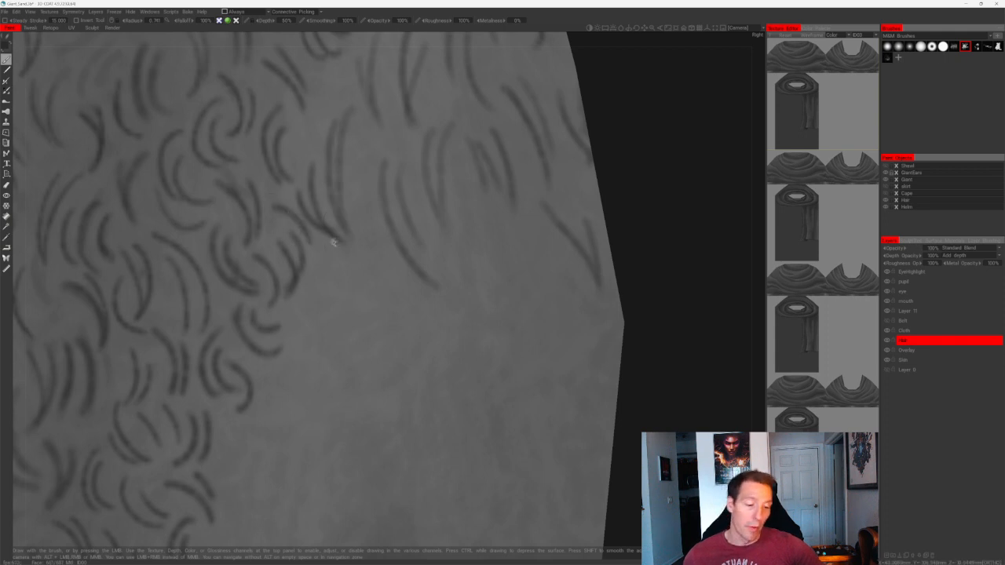
- Fill the edge beneath the long upper hairs on the side of the leg with short curved strokes
middle_click_drag(369, 228, 295, 196, "alt")
right_click_drag(317, 179, 311, 227, "alt")
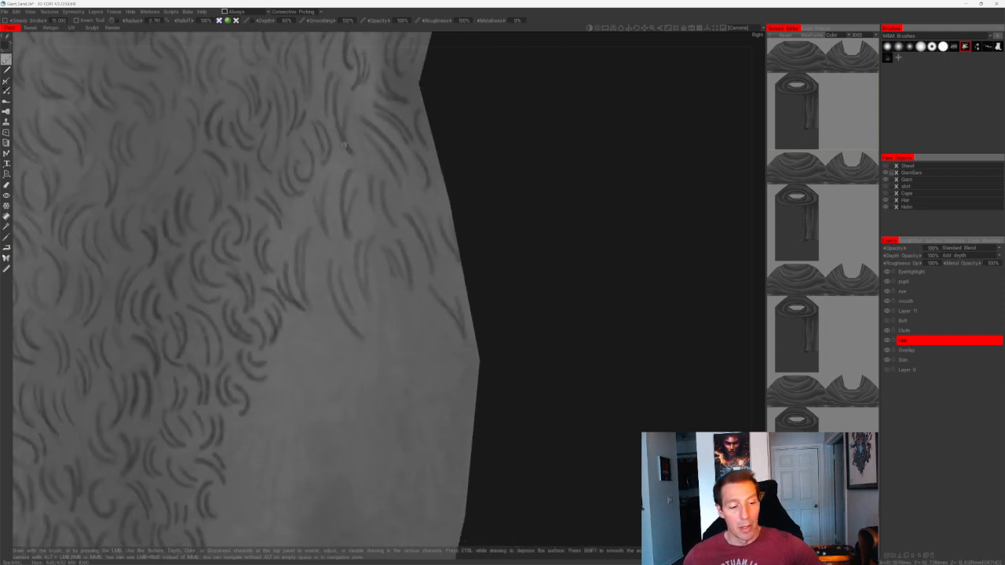
mouse_move(487, 140)
left_mouse_down("alt")
mouse_move(520, 146)
mouse_move(526, 166)
left_mouse_up("alt")
right_click_drag(526, 165, 516, 199, "alt")
left_click_drag(516, 200, 511, 204, "alt")
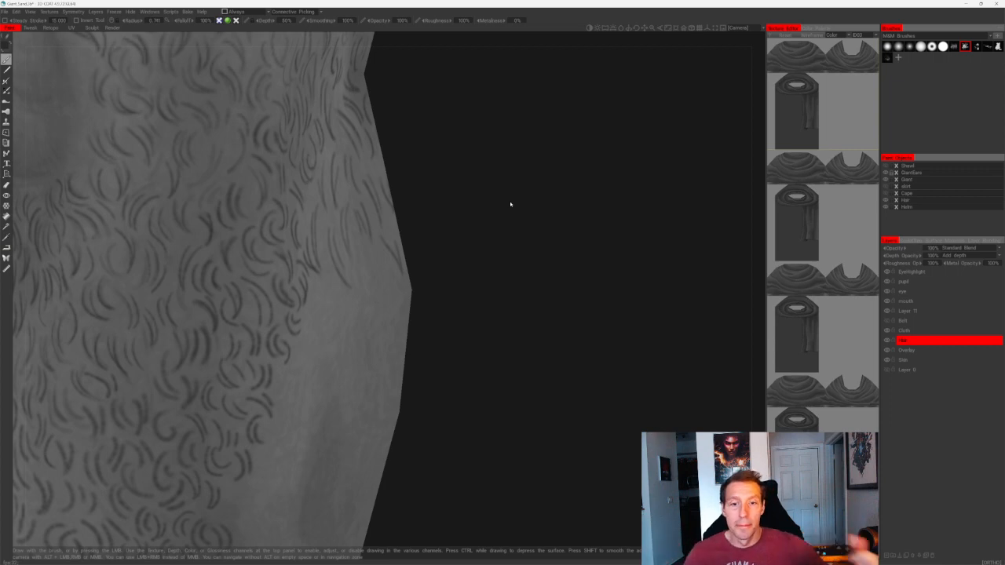
mouse_move(510, 204)
left_mouse_down()
mouse_move(503, 219)
mouse_move(493, 198)
mouse_move(507, 148)
mouse_move(517, 142)
mouse_move(523, 160)
left_mouse_up()
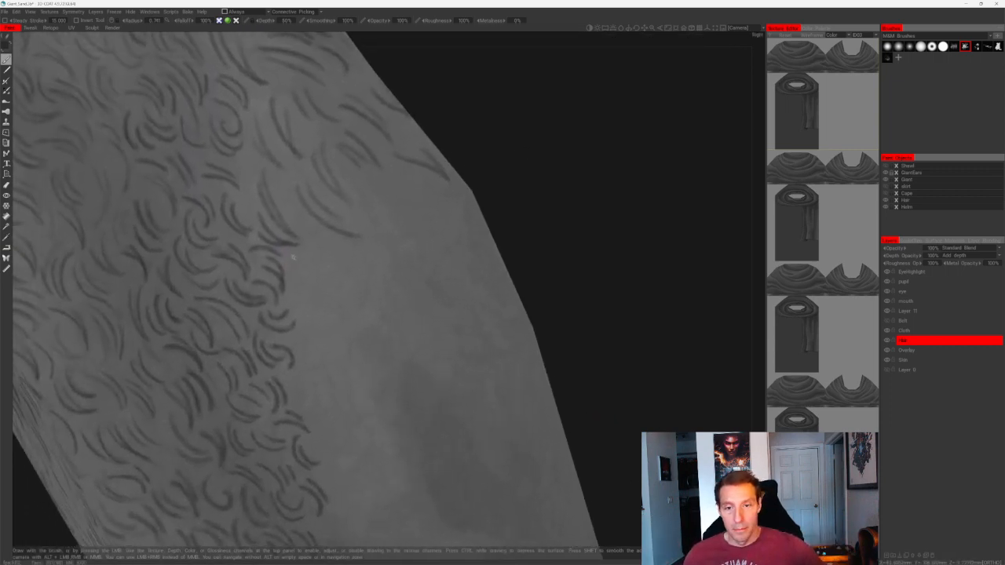
mouse_move(303, 267)
left_mouse_down()
mouse_move(374, 217)
mouse_move(423, 157)
left_mouse_up()
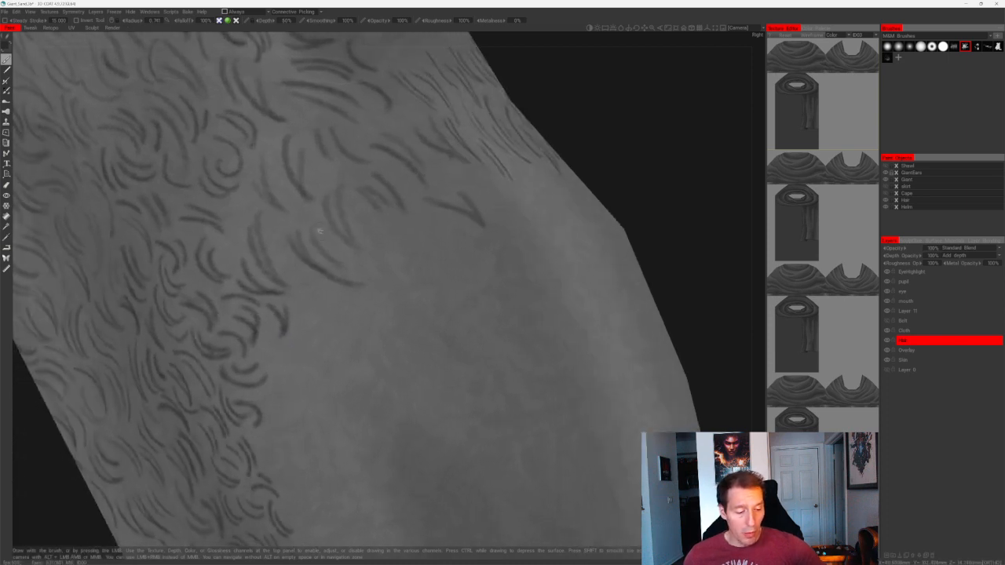
mouse_move(298, 272)
left_mouse_down()
mouse_move(306, 316)
mouse_move(313, 314)
left_mouse_up()
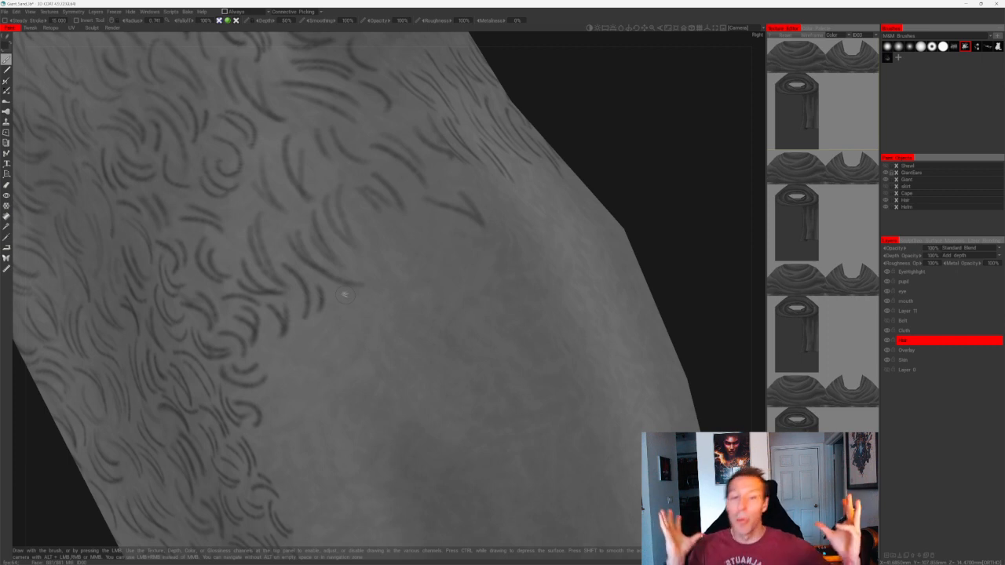
left_click_drag(630, 213, 638, 187)
left_click_drag(350, 266, 378, 294)
- Paint an open C-shaped curl and small accompanying hairs in the notch below the upper hairs
mouse_move(466, 191)
middle_mouse_down("alt")
mouse_move(468, 222)
mouse_move(499, 259)
middle_mouse_up("alt")
left_click_drag(281, 274, 267, 326)
left_click_drag(262, 282, 256, 317)
mouse_move(370, 197)
left_mouse_down("alt")
mouse_move(497, 190)
mouse_move(500, 152)
mouse_move(471, 212)
mouse_move(483, 200)
left_mouse_up("alt")
mouse_move(220, 286)
left_mouse_down()
mouse_move(235, 320)
mouse_move(276, 316)
mouse_move(268, 305)
left_mouse_up()
left_click_drag(505, 229, 528, 237)
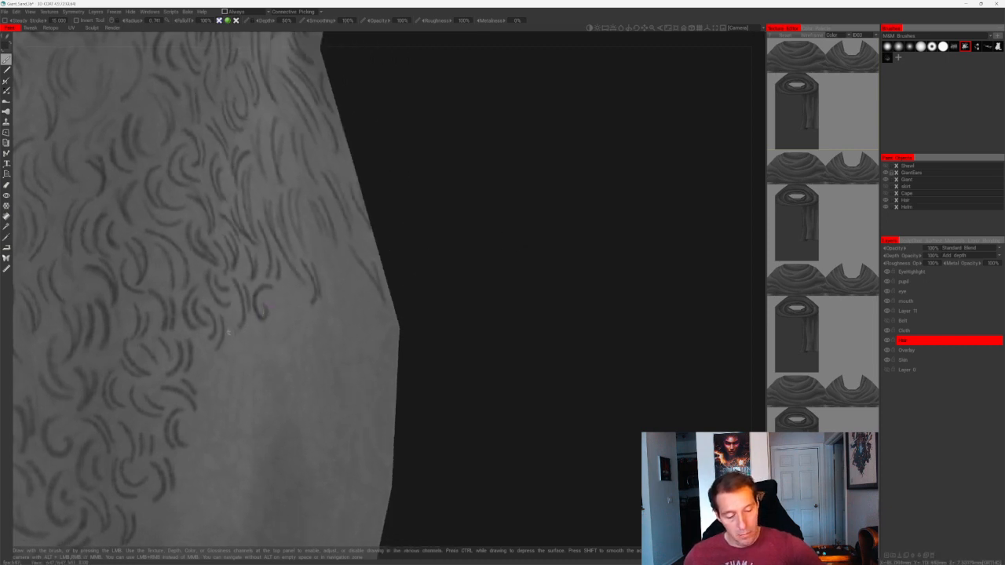
- Undo the last stroke beneath the open curl and paint shallow cupped arcs with an arched hair above them
middle_click_drag(412, 260, 458, 207)
left_click_drag(245, 292, 286, 322)
key("ctrl+z")
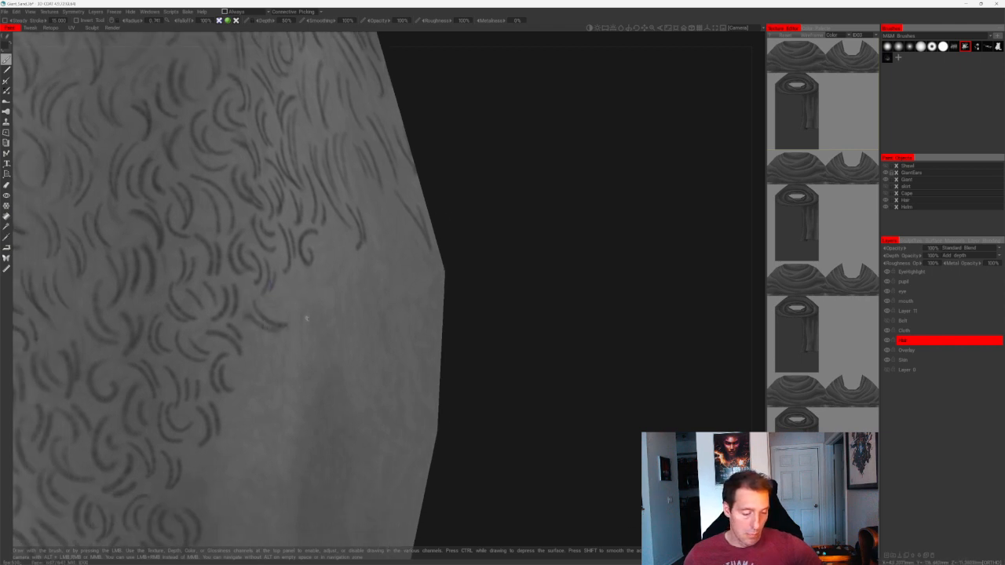
left_click_drag(284, 326, 265, 335)
left_click_drag(289, 299, 296, 325)
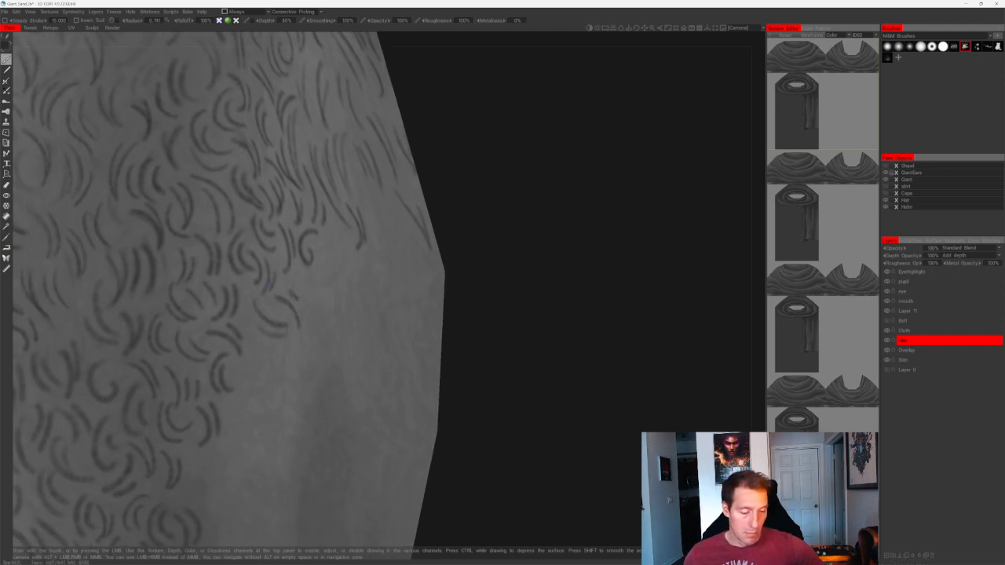
- Paint nested C-shaped arcs beneath the paired curved hairs at the outer edge of the curly patch
mouse_move(475, 273)
left_mouse_down("alt")
mouse_move(458, 257)
mouse_move(358, 238)
mouse_move(307, 279)
mouse_move(315, 297)
left_mouse_up("alt")
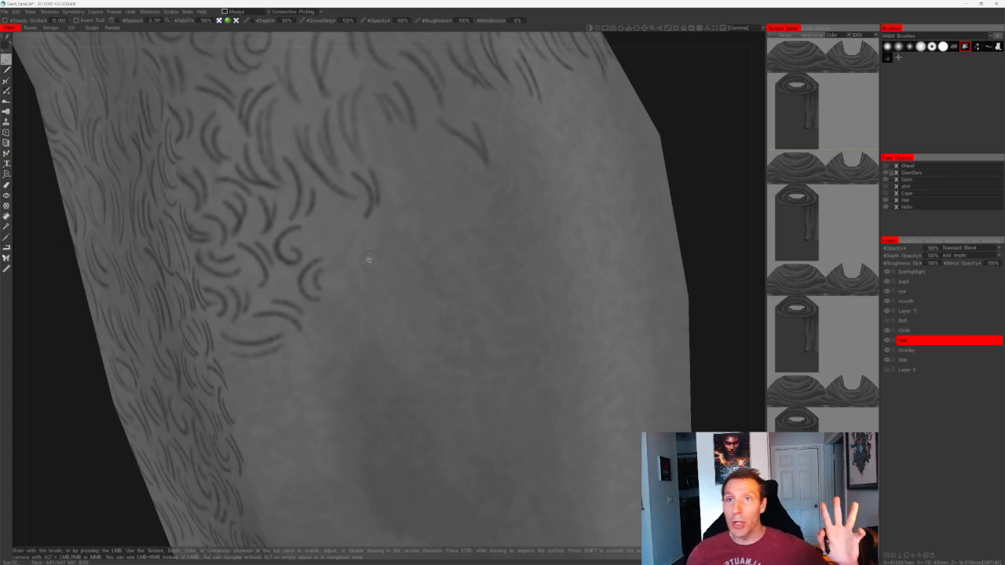
left_click_drag(665, 86, 667, 87, "alt")
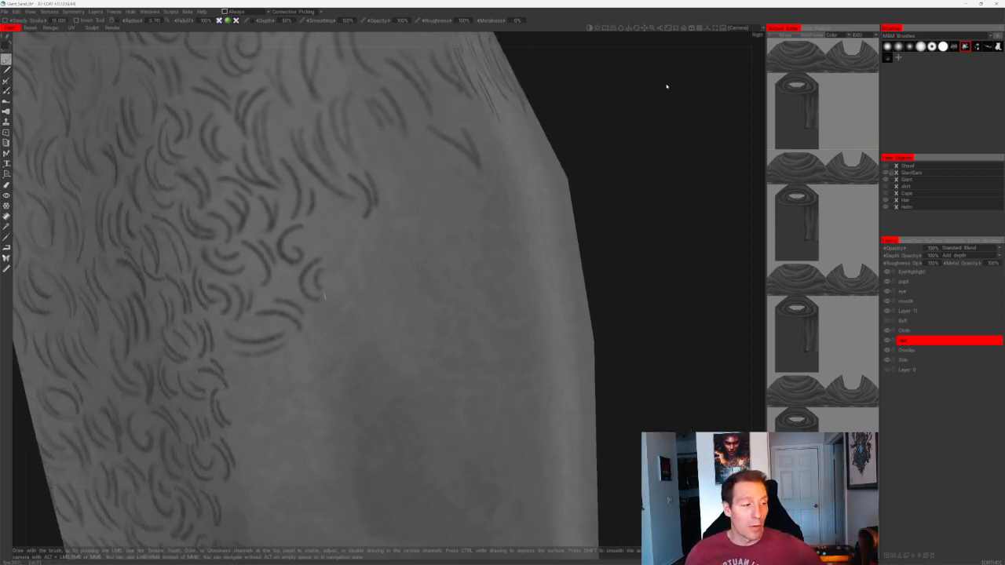
mouse_move(321, 246)
left_mouse_down()
mouse_move(328, 270)
mouse_move(336, 236)
mouse_move(340, 255)
left_mouse_up()
mouse_move(380, 171)
left_mouse_down("alt")
mouse_move(341, 241)
mouse_move(292, 251)
left_mouse_up("alt")
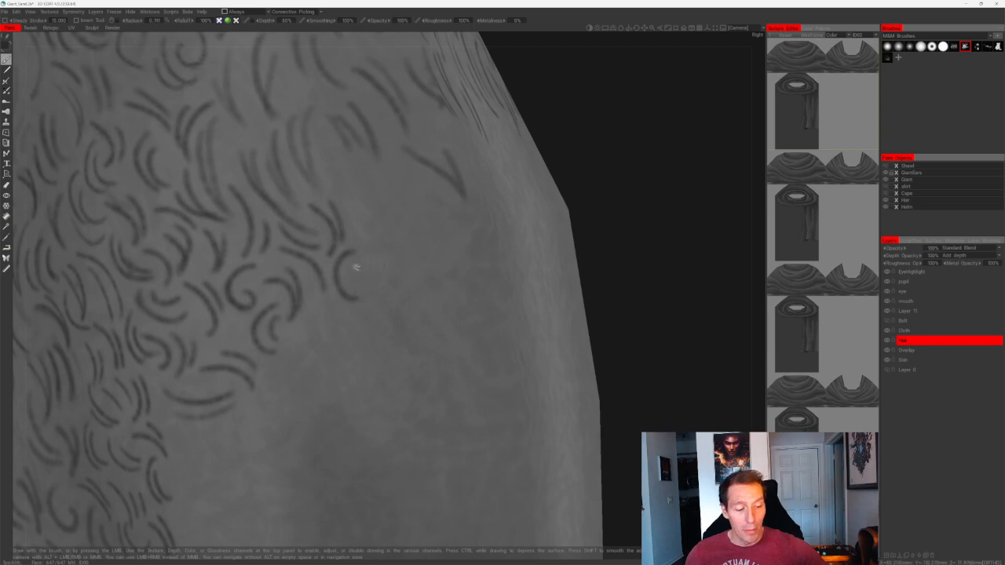
mouse_move(352, 275)
left_mouse_down("alt")
mouse_move(307, 270)
mouse_move(326, 323)
mouse_move(335, 318)
left_mouse_up("alt")
- Paint a U-shaped hair around the faint upright strokes and add short slanted hairs beneath it
left_click_drag(315, 153, 271, 192, "alt")
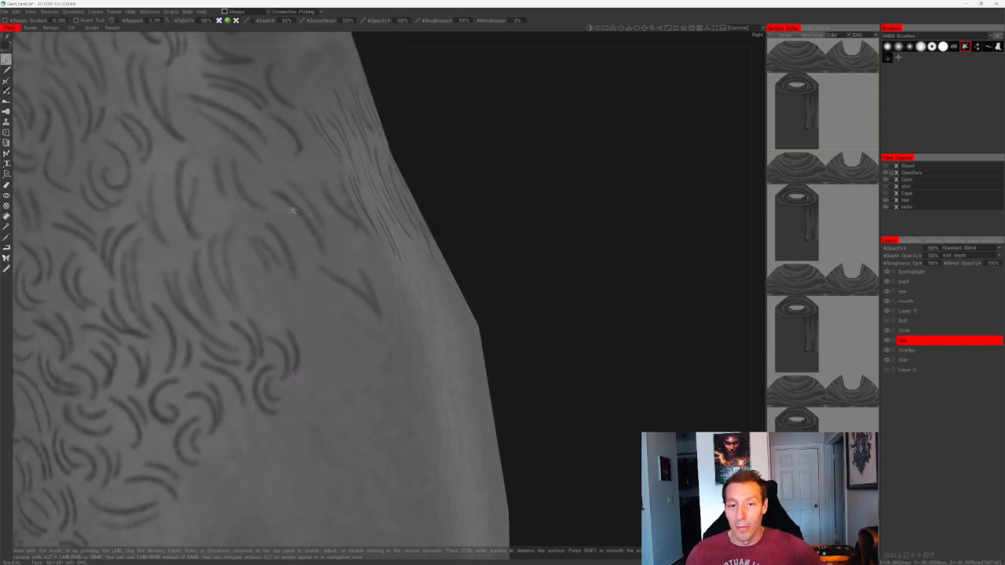
mouse_move(495, 157)
left_mouse_down("alt")
mouse_move(428, 153)
mouse_move(558, 138)
mouse_move(545, 159)
left_mouse_up("alt")
left_click_drag(331, 237, 363, 285)
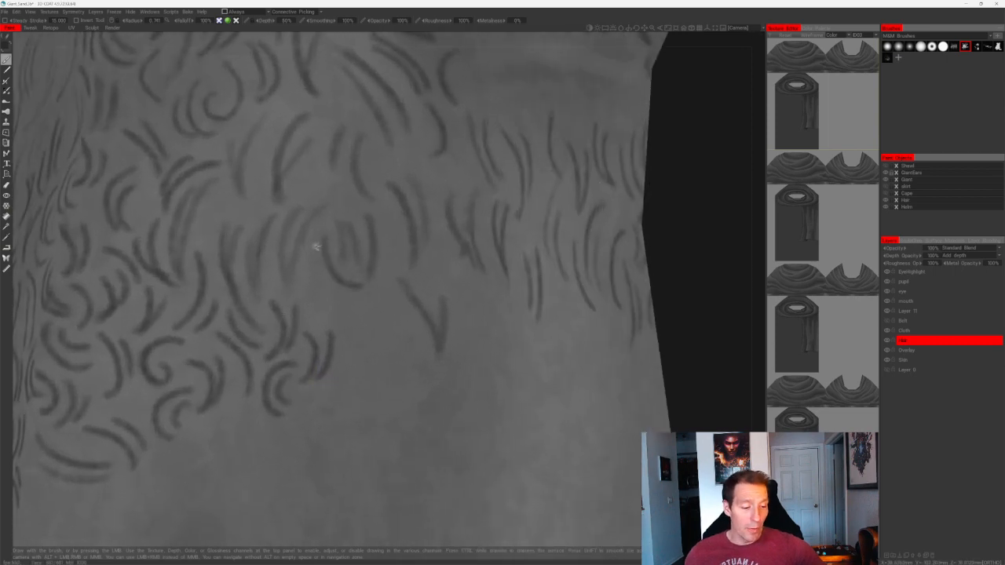
left_click_drag(315, 247, 355, 338)
left_click_drag(342, 298, 359, 330)
- Add an arched hair and a short companion stroke in the gap above the U-shaped hair
middle_click_drag(433, 210, 351, 306, "alt")
mouse_move(330, 245)
left_mouse_down()
mouse_move(316, 248)
mouse_move(300, 294)
left_mouse_up()
left_click_drag(290, 249, 293, 282)
- Paint small arched hairs beside the C-shaped curl under the shaded fold and a short upright hair below them
middle_click_drag(446, 159, 413, 228, "alt")
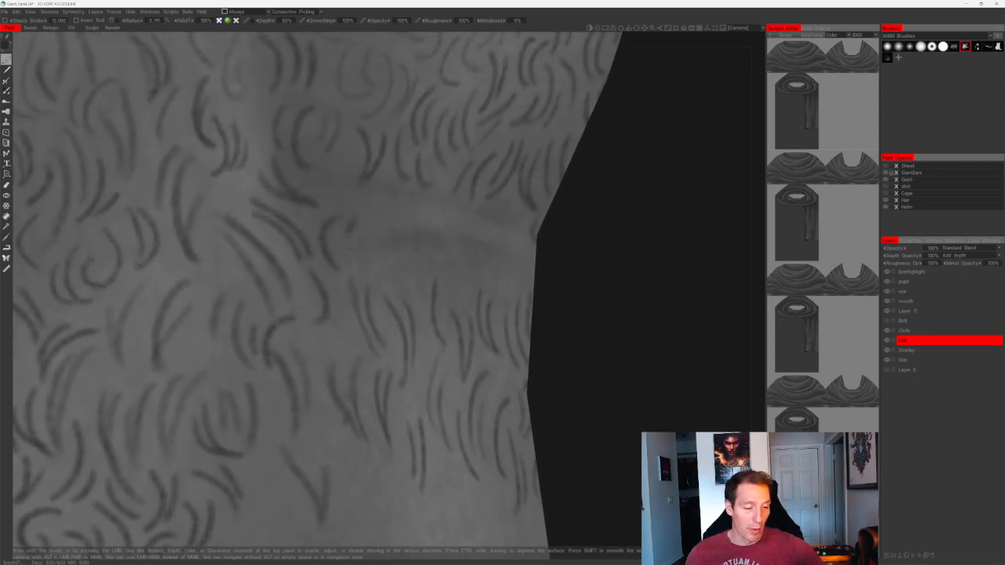
mouse_move(343, 224)
left_mouse_down()
mouse_move(330, 261)
mouse_move(380, 282)
left_mouse_up()
left_click_drag(377, 245, 385, 271)
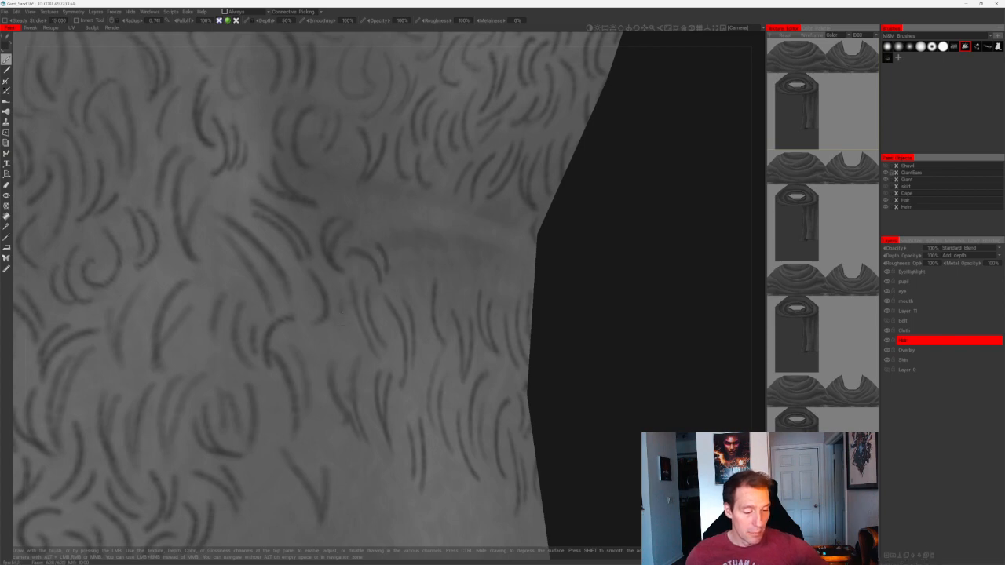
left_click_drag(349, 315, 351, 342)
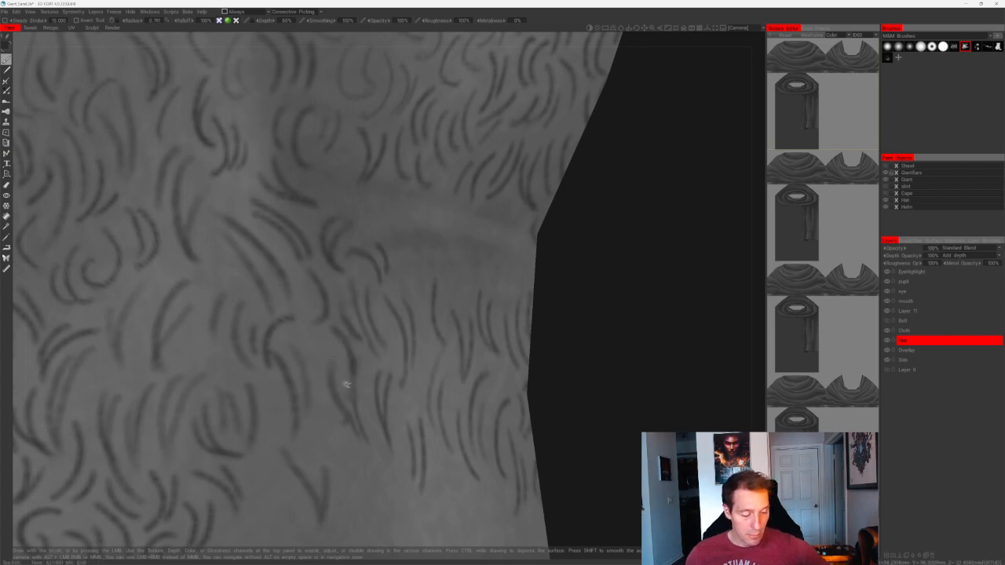
- Paint curved hairs beside and over the V-shaped mark at the lower edge of the hair patch
middle_click_drag(366, 426, 335, 241, "alt")
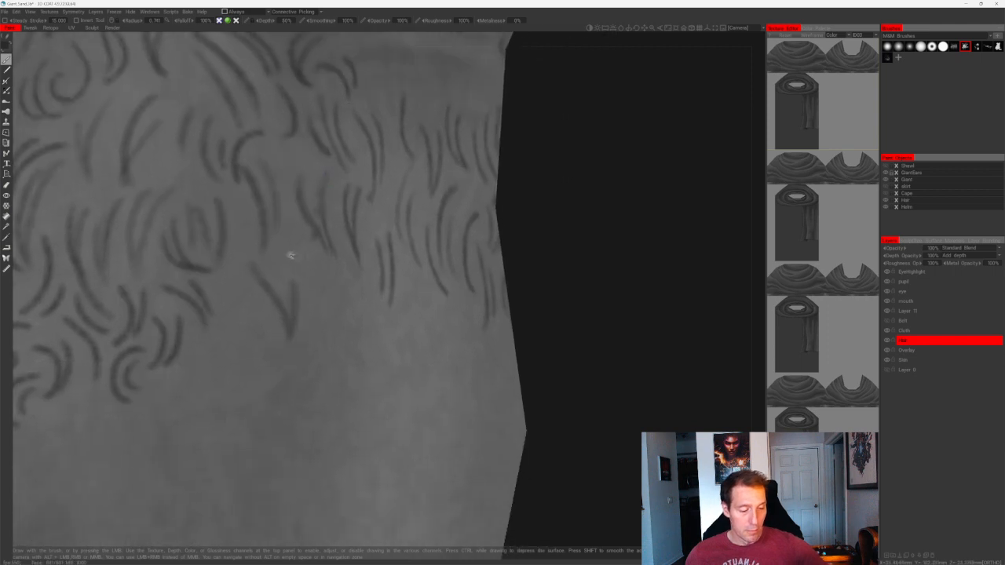
left_click_drag(292, 254, 314, 301)
left_click_drag(282, 259, 289, 337)
- Reduce the eraser size and erase the overlapping part of the V-shaped mark
key("e")
key("bracketleft")
key("bracketleft")
key("bracketleft")
key("bracketleft")
key("bracketleft")
key("bracketleft")
key("bracketleft")
key("bracketleft")
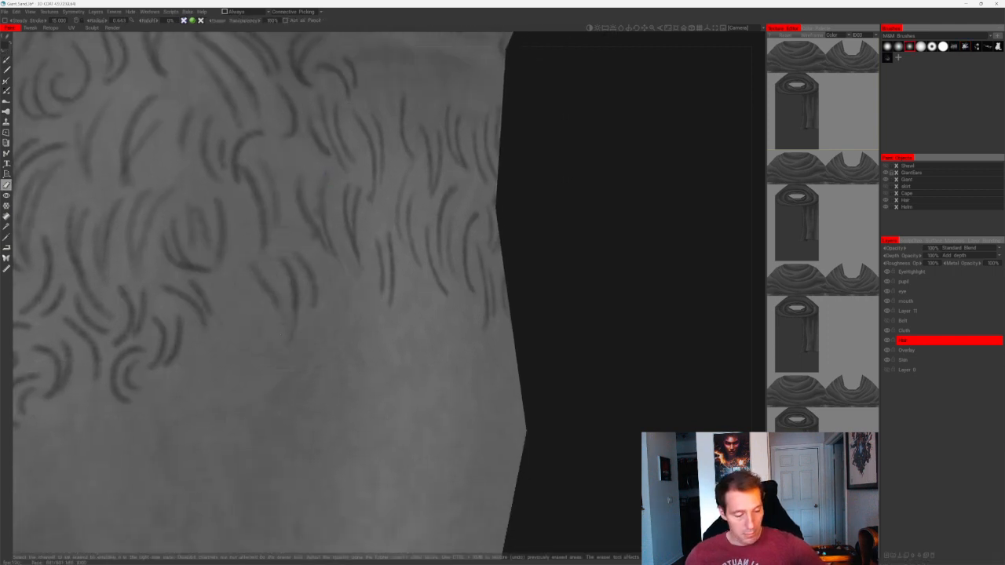
left_click_drag(281, 293, 285, 336)
- Redraw the curved hairs on the inner side of the former V-shaped mark and add a short pair on its outer side
key("b")
left_click_drag(255, 273, 277, 321)
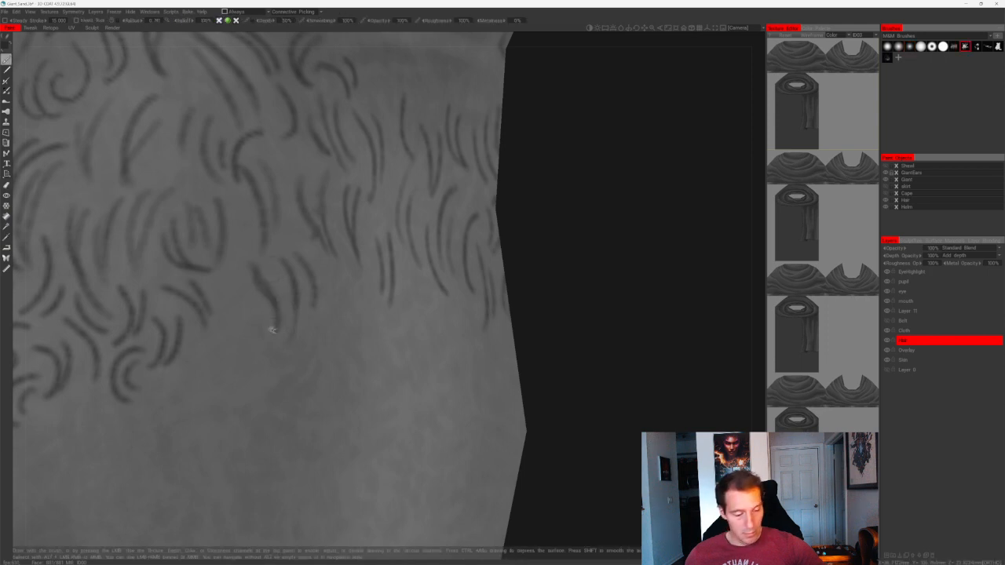
key("ctrl+z")
mouse_move(245, 237)
left_mouse_down()
mouse_move(274, 304)
mouse_move(263, 317)
left_mouse_up()
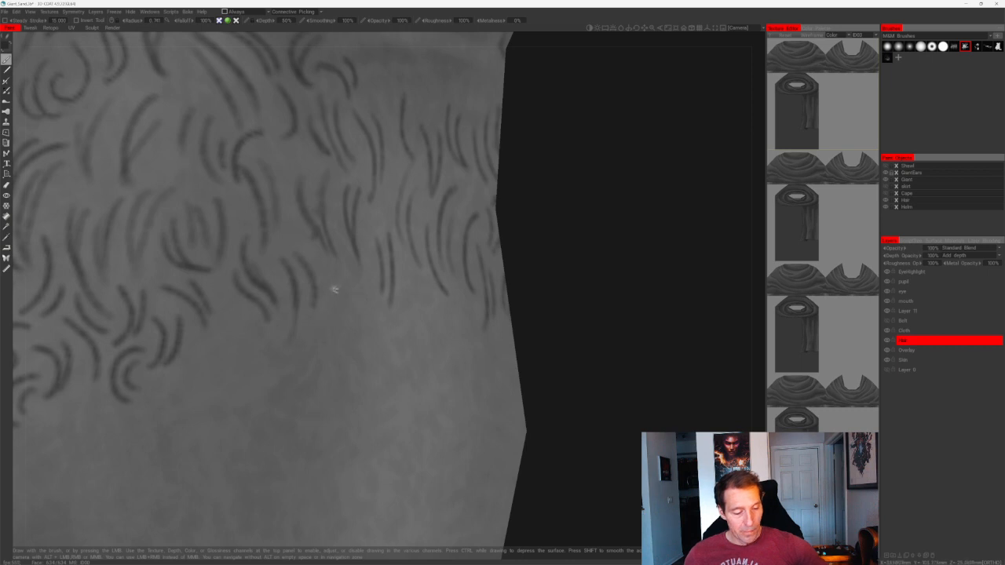
mouse_move(330, 293)
left_mouse_down()
mouse_move(320, 331)
mouse_move(330, 342)
left_mouse_up()
- Paint a pair of short upright hairs in the gap beneath the U-shaped hair
left_click_drag(617, 306, 557, 304)
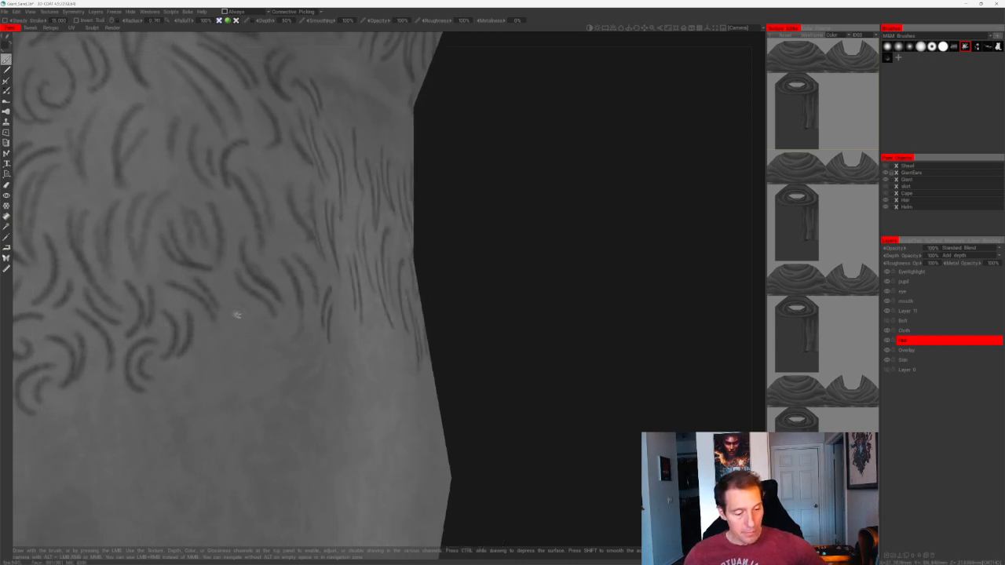
left_click_drag(235, 303, 244, 354)
left_click_drag(253, 314, 258, 354)
- Surround the short upright pair with slanted hairs beneath it and on both sides along the lower hair edge
left_click_drag(473, 287, 548, 232)
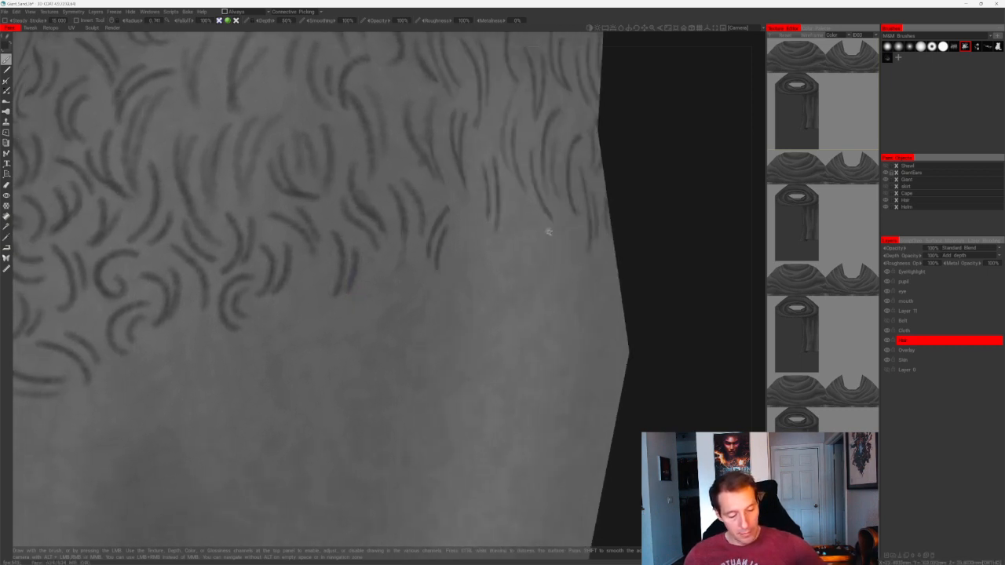
left_click_drag(328, 270, 342, 329)
left_click_drag(307, 285, 292, 323)
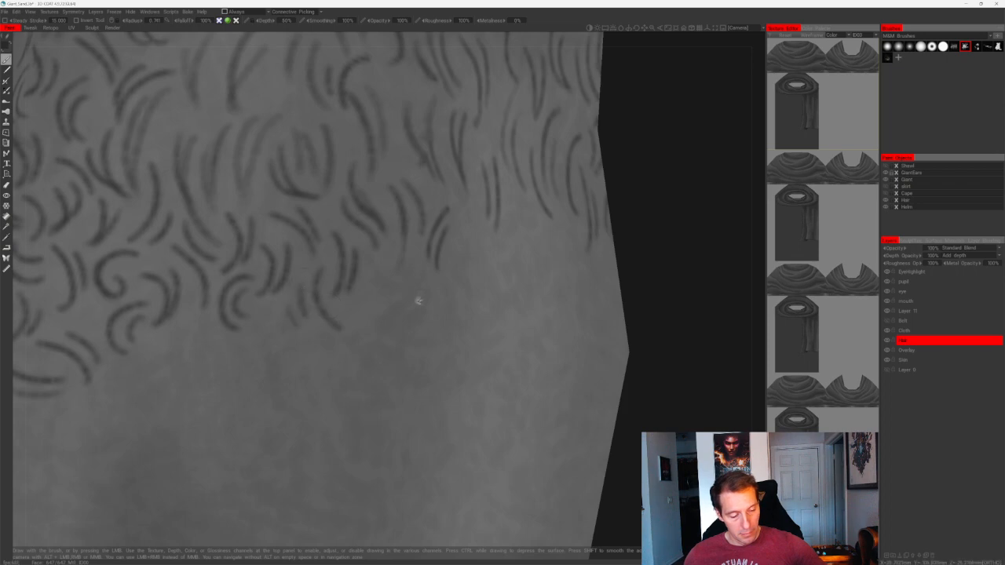
left_click_drag(377, 258, 358, 314)
left_click_drag(389, 286, 373, 306)
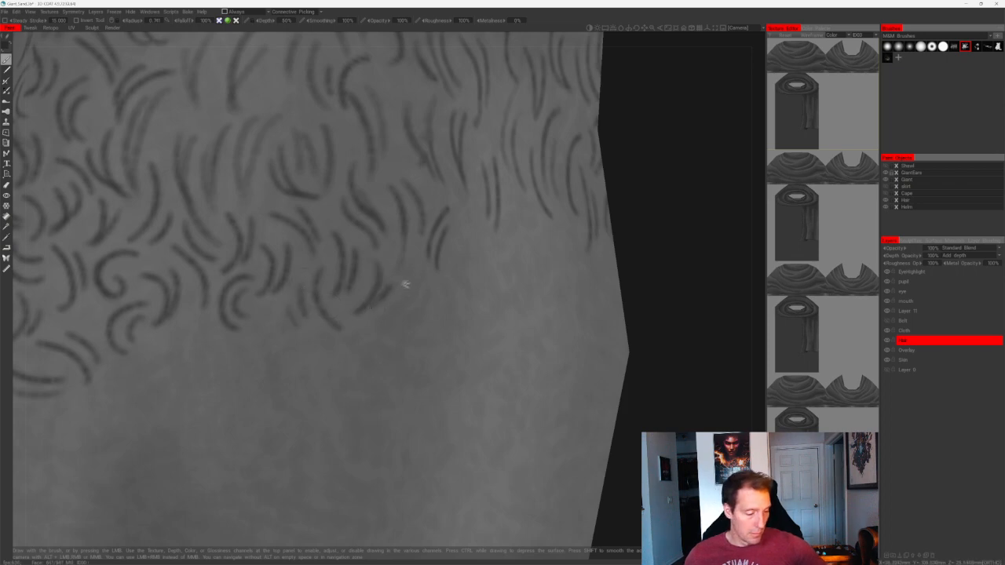
- Paint a slanted pair of hairs and a curled tuft into the bare gap below the hair edge on the back of the leg
mouse_move(442, 267)
left_mouse_down()
mouse_move(395, 260)
mouse_move(482, 202)
left_mouse_up()
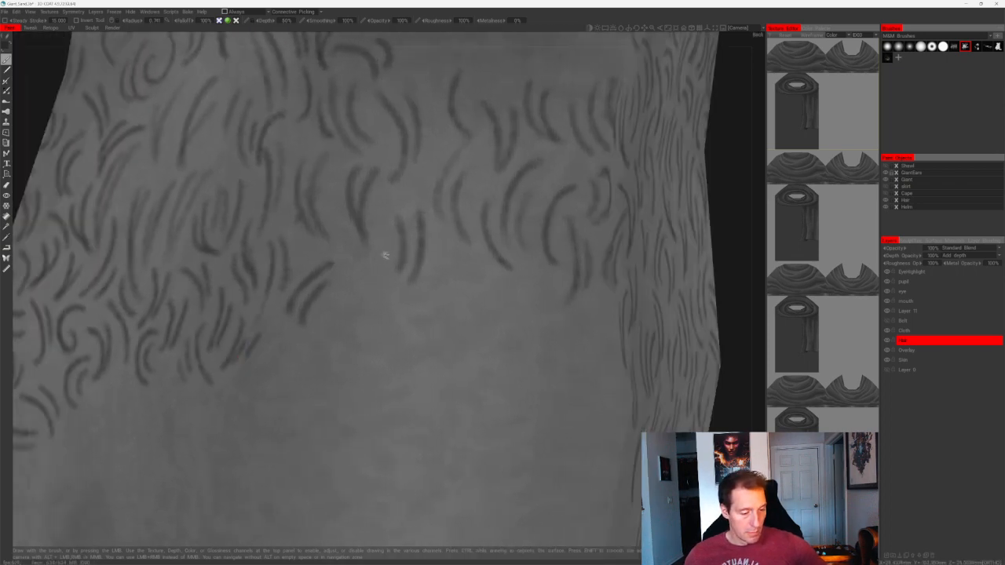
mouse_move(385, 255)
left_mouse_down()
mouse_move(377, 311)
mouse_move(365, 318)
left_mouse_up()
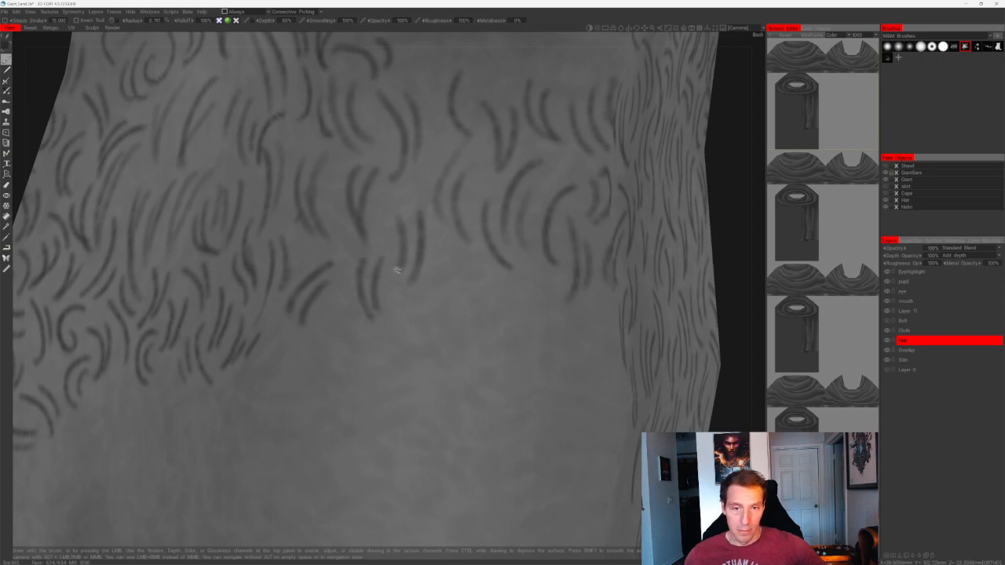
mouse_move(393, 276)
left_mouse_down()
mouse_move(408, 311)
mouse_move(360, 271)
mouse_move(365, 263)
mouse_move(347, 263)
mouse_move(364, 262)
left_mouse_up()
key("ctrl+z")
mouse_move(375, 255)
middle_mouse_down("alt")
mouse_move(436, 232)
mouse_move(474, 238)
middle_mouse_up("alt")
right_click_drag(473, 237, 474, 207, "alt")
mouse_move(646, 190)
left_mouse_down()
mouse_move(648, 168)
mouse_move(576, 202)
mouse_move(584, 206)
left_mouse_up()
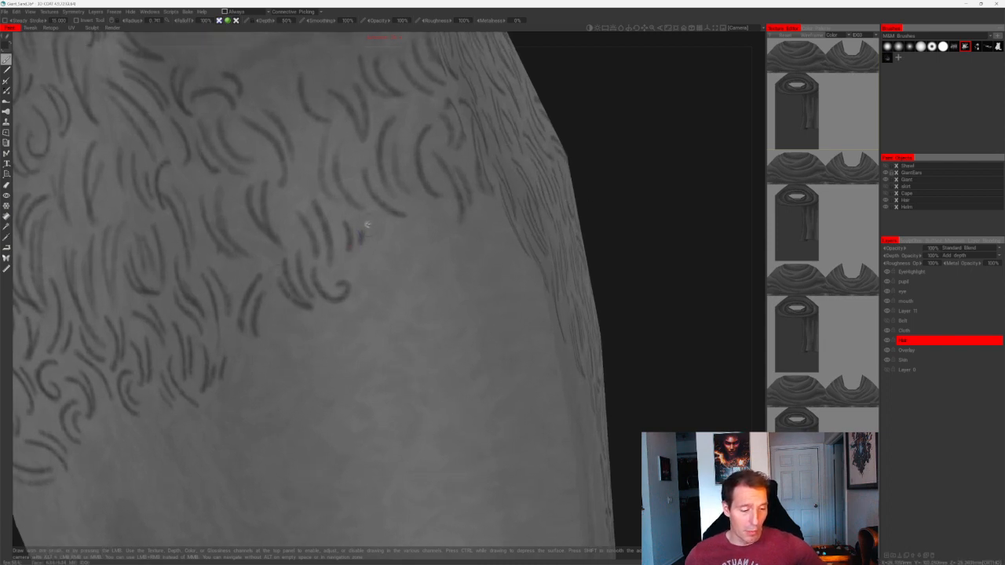
- Add short slanted hairs above the curled tuft and fill the small gaps in the hair rows just above it
left_click_drag(375, 215, 377, 258)
middle_click_drag(372, 261, 395, 422, "alt")
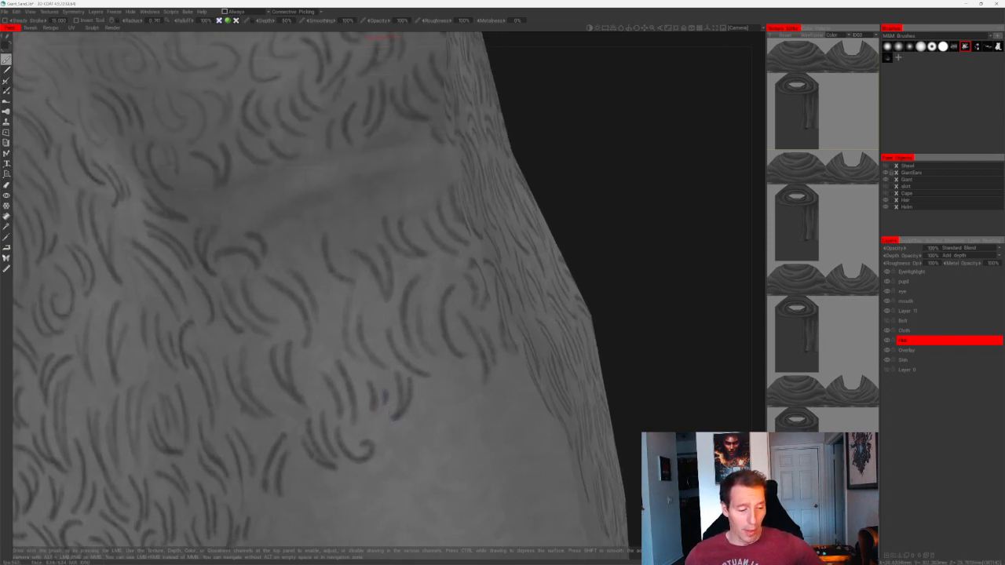
mouse_move(340, 299)
left_mouse_down()
mouse_move(340, 341)
mouse_move(299, 373)
left_mouse_up()
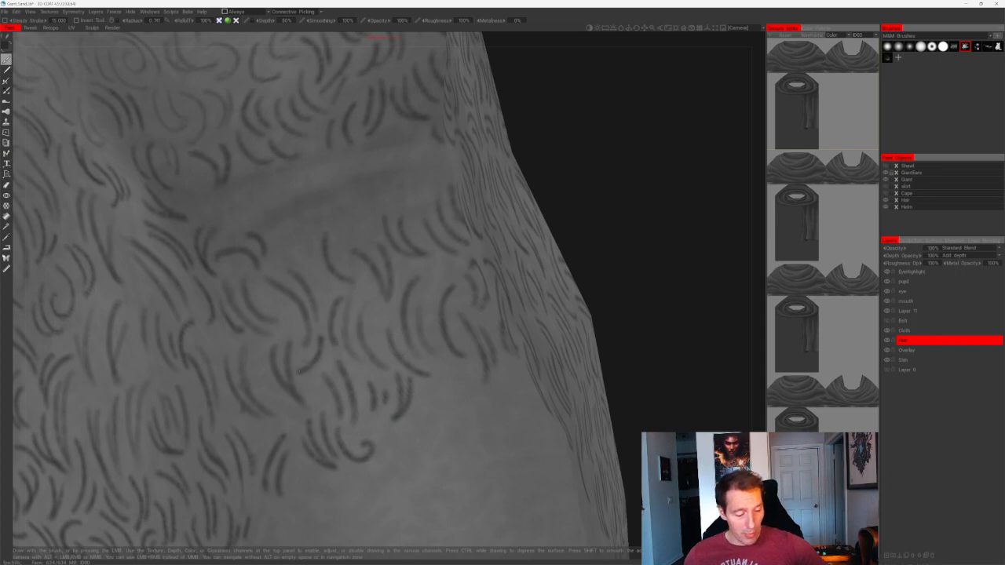
left_click_drag(307, 259, 330, 286)
- Paint groups of slanted hairs stepping down the diagonal hair edge on the far side of the leg's back
middle_click_drag(333, 287, 281, 172, "alt")
mouse_move(471, 71)
right_mouse_down("alt")
mouse_move(489, 209)
mouse_move(497, 155)
right_mouse_up("alt")
left_click_drag(497, 155, 430, 157, "alt")
right_click_drag(430, 188, 434, 142, "alt")
left_click_drag(368, 201, 380, 250)
mouse_move(577, 184)
left_mouse_down("alt")
mouse_move(370, 218)
mouse_move(380, 251)
left_mouse_up("alt")
key("ctrl+z")
mouse_move(363, 214)
left_mouse_down()
mouse_move(368, 247)
mouse_move(85, 446)
left_mouse_up()
mouse_move(394, 259)
left_mouse_down()
mouse_move(431, 359)
mouse_move(447, 369)
left_mouse_up()
left_click_drag(431, 315, 468, 390)
left_click_drag(470, 352, 499, 411)
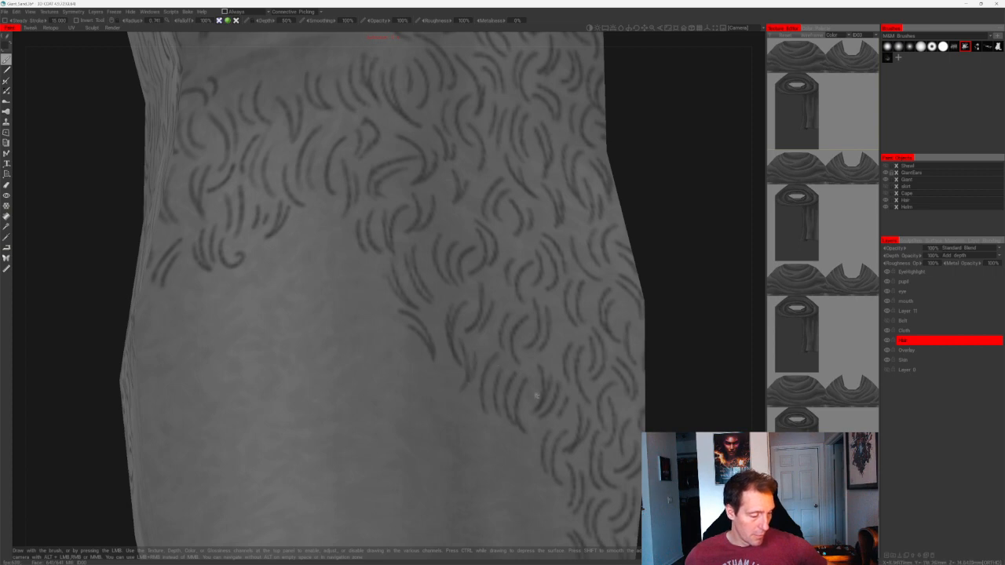
- Add another slanted hair to the diagonal edge and a curled hair where it meets the hair edge behind the knee
middle_click_drag(537, 395, 466, 372, "alt")
left_click_drag(416, 323, 417, 361)
right_click_drag(463, 329, 514, 271, "alt")
left_click_drag(514, 271, 556, 276, "alt")
right_click_drag(556, 277, 547, 290, "alt")
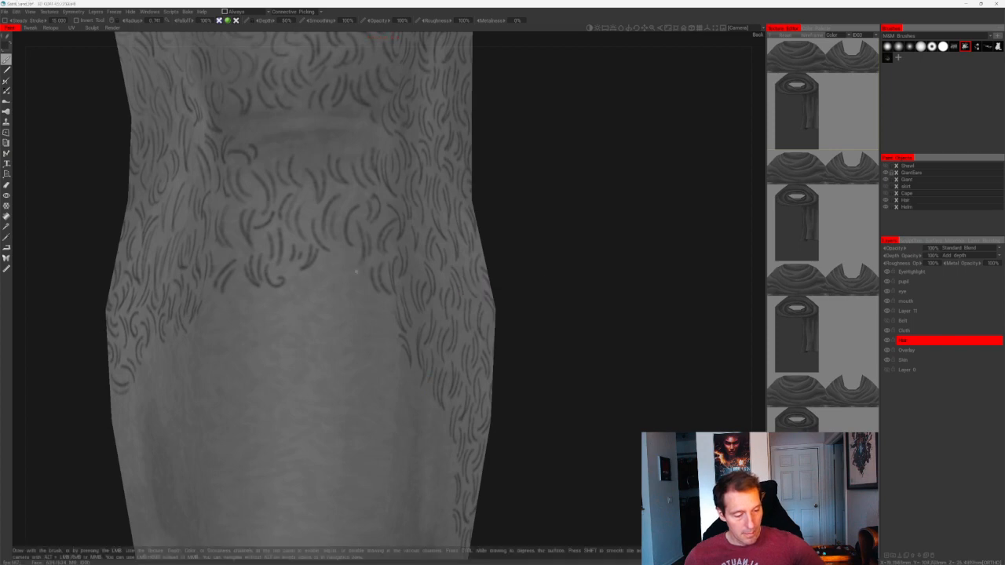
left_click_drag(352, 260, 358, 272)
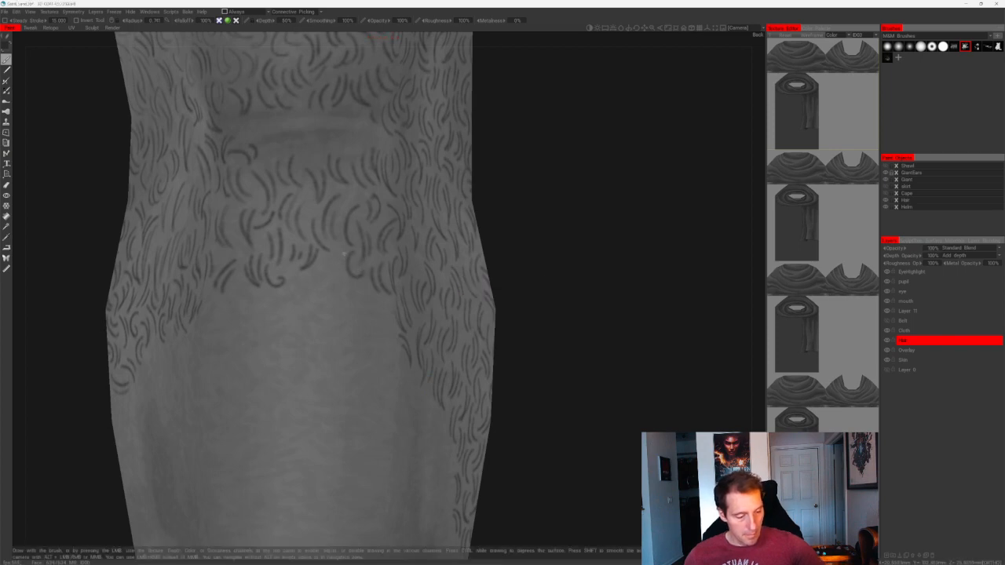
scroll(308, 230, "down", 2)
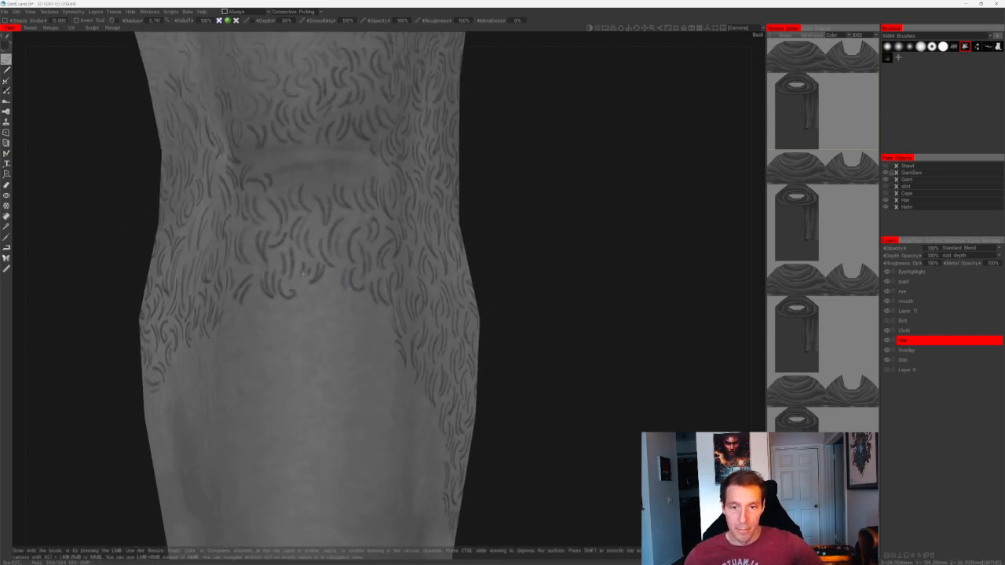
- Paint a slanted pair and a curved hair in the gap between the two curled tufts behind the knee
mouse_move(498, 241)
left_mouse_down()
mouse_move(532, 223)
mouse_move(510, 254)
mouse_move(480, 237)
left_mouse_up()
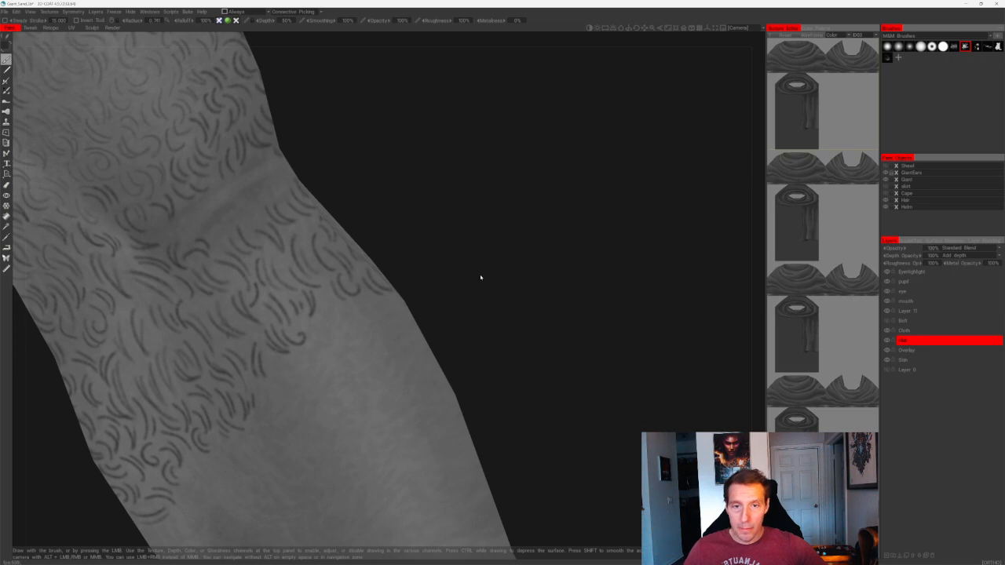
middle_click_drag(476, 229, 505, 207)
scroll(505, 207, "up", 2)
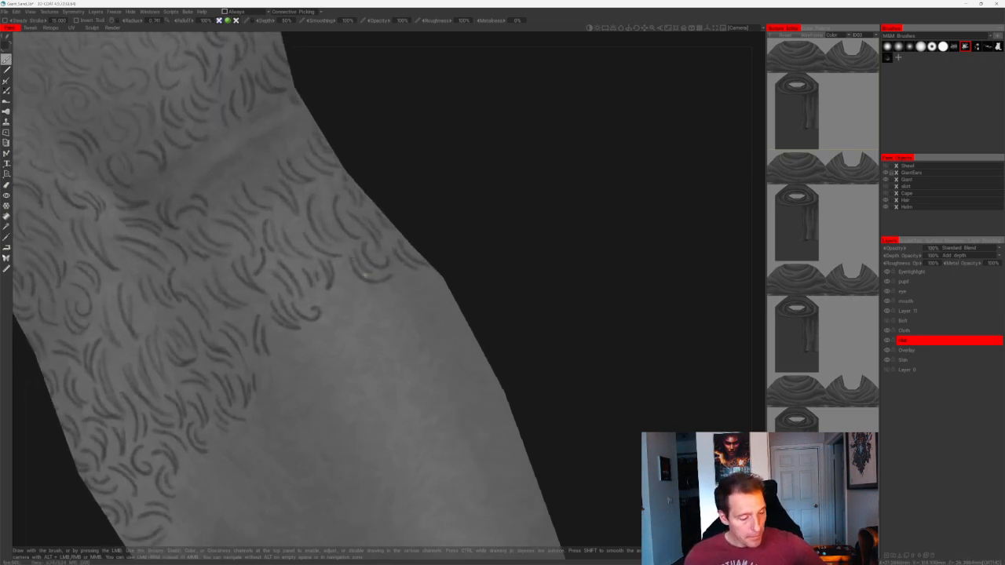
left_click_drag(347, 279, 374, 292)
left_click_drag(471, 223, 496, 226)
mouse_move(340, 285)
left_mouse_down()
mouse_move(358, 324)
mouse_move(354, 309)
left_mouse_up()
- Complete the C-shaped tuft under the hair edge and continue it with short curved hairs toward the side of the leg
left_click_drag(473, 236, 397, 249)
scroll(407, 268, "up", 2)
left_click_drag(295, 286, 298, 330)
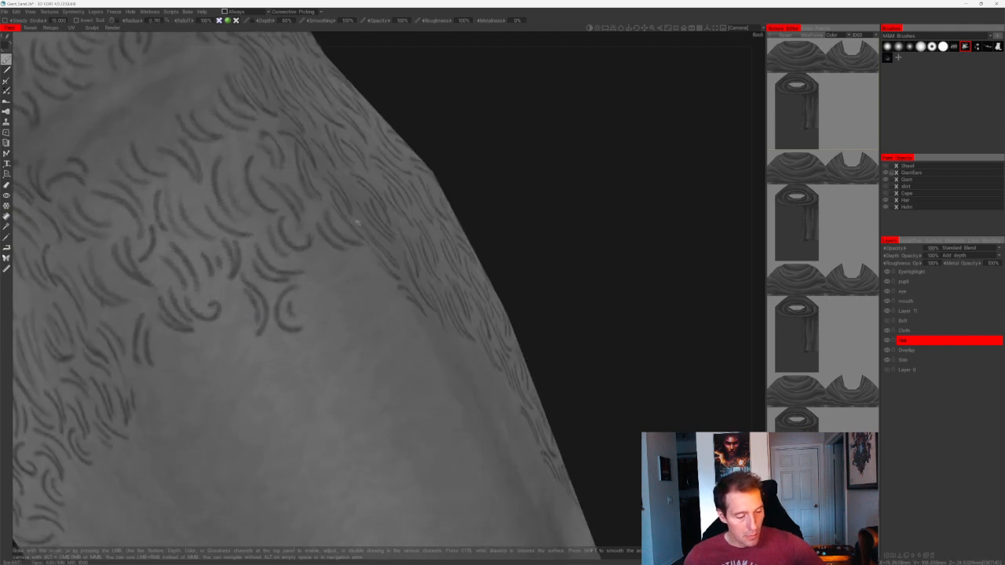
mouse_move(304, 261)
left_mouse_down()
mouse_move(311, 298)
mouse_move(333, 268)
mouse_move(347, 286)
mouse_move(376, 287)
left_mouse_up()
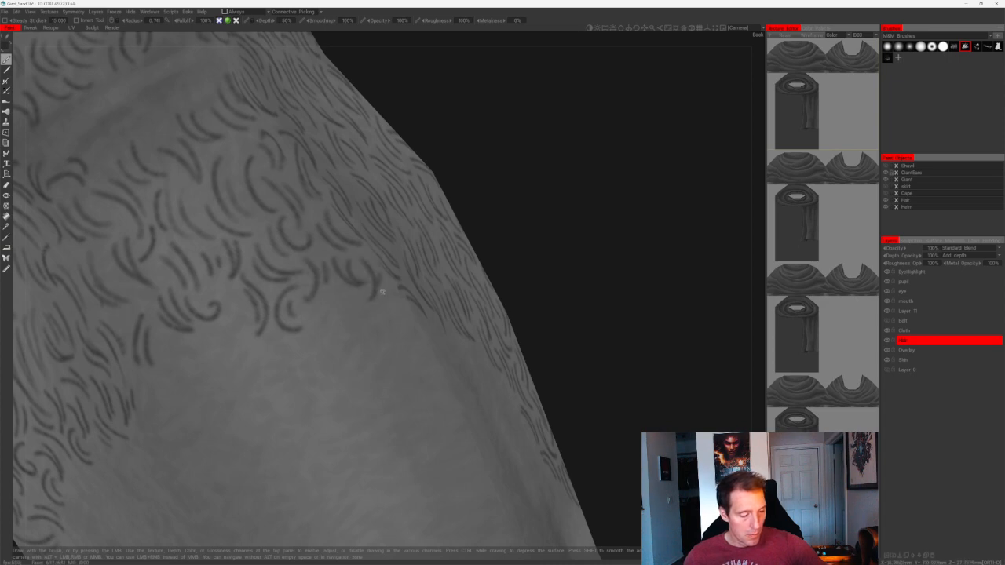
- Paint short hairs beside and beneath the curled tuft to close the gap in the lower hair edge
right_click_drag(382, 291, 473, 193, "alt")
left_click_drag(473, 193, 542, 197, "alt")
right_click_drag(542, 196, 544, 240, "alt")
middle_click_drag(545, 240, 442, 222, "alt")
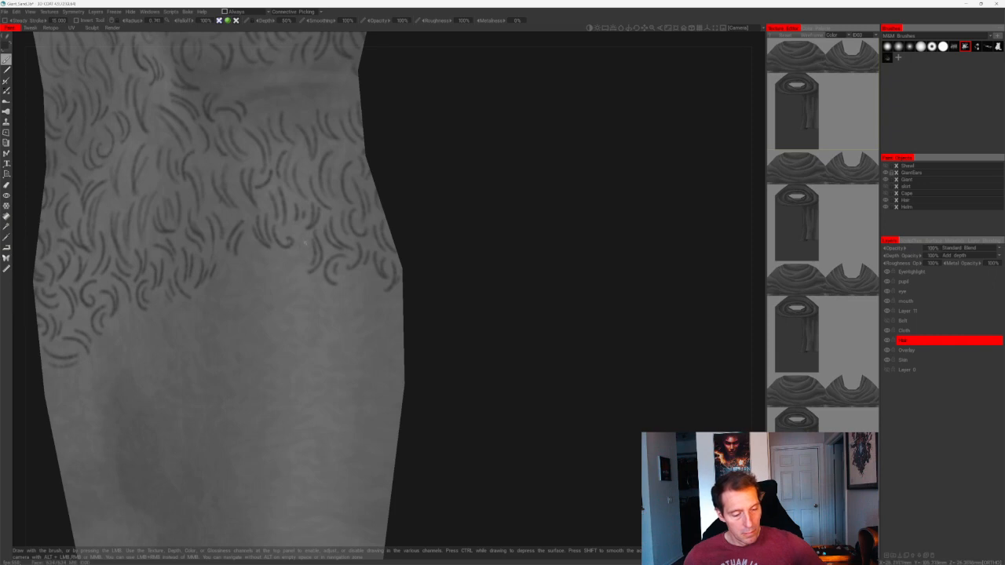
left_click_drag(301, 234, 309, 257)
left_click_drag(391, 210, 413, 206, "alt")
key("ctrl+z")
mouse_move(297, 228)
left_mouse_down()
mouse_move(309, 251)
mouse_move(307, 286)
left_mouse_up()
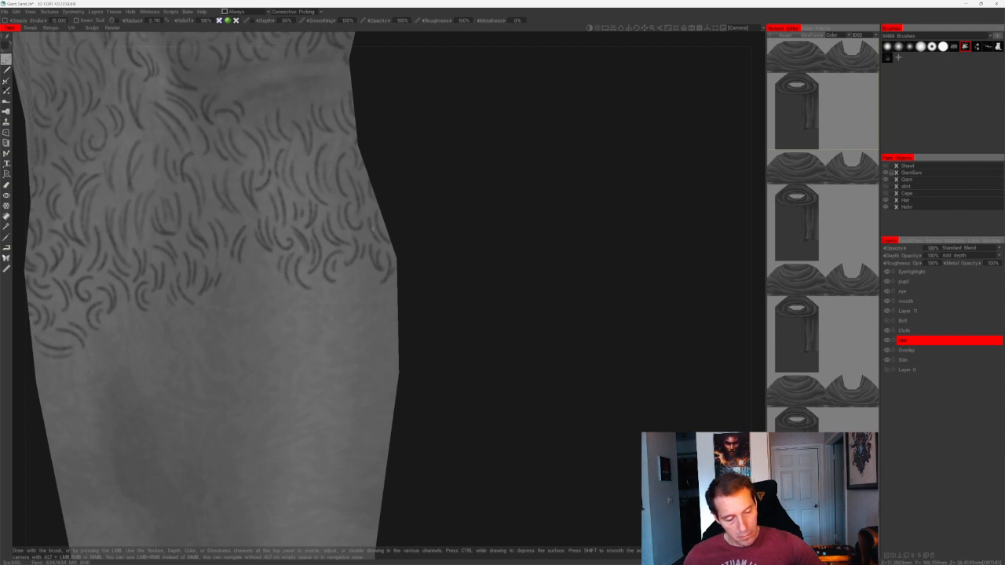
- Paint curved hairs in the notch of the lower hair edge and undo the last stroke
left_click_drag(542, 240, 492, 253, "alt")
middle_click_drag(377, 216, 438, 256, "alt")
left_click_drag(271, 303, 289, 330)
left_click_drag(510, 239, 428, 249, "alt")
left_click_drag(276, 324, 295, 340)
key("ctrl+z")
left_click_drag(476, 262, 426, 269, "alt")
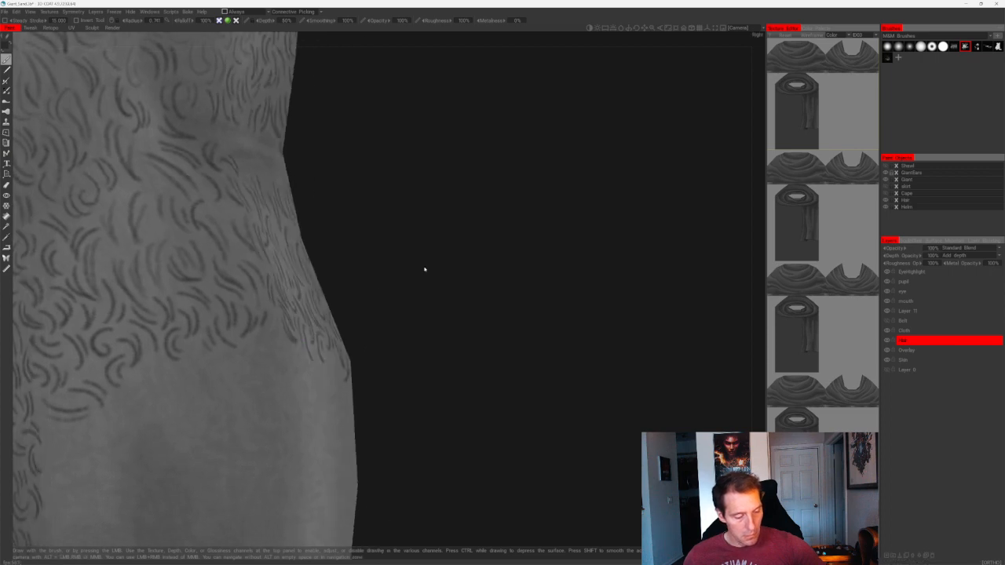
- Fill the notch with nested curved hairs and hang a short tuft beneath them on the back of the leg
middle_click_drag(314, 337, 416, 235, "alt")
right_click_drag(353, 267, 377, 280, "alt")
left_click_drag(282, 276, 291, 312)
left_click_drag(341, 228, 400, 221, "alt")
mouse_move(307, 299)
left_mouse_down()
mouse_move(335, 344)
mouse_move(353, 334)
left_mouse_up()
middle_click_drag(579, 237, 457, 214, "alt")
right_click_drag(456, 214, 467, 219, "alt")
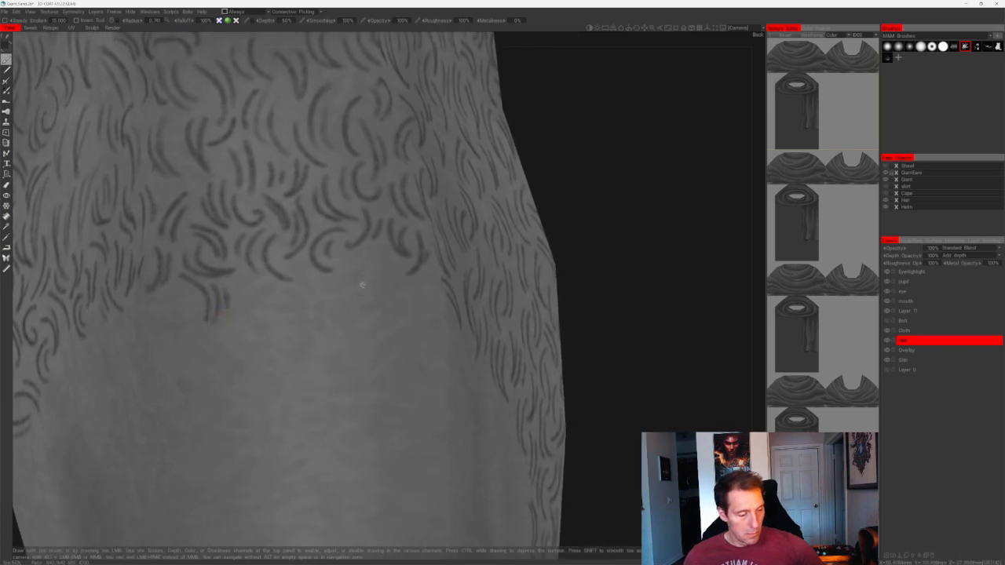
- Hang a slanted tuft below the curled hairs and add curved hairs next to it toward the diagonal edge
left_click_drag(343, 259, 351, 304)
mouse_move(360, 261)
left_mouse_down()
mouse_move(365, 296)
mouse_move(393, 286)
left_mouse_up()
mouse_move(395, 278)
left_mouse_down()
mouse_move(411, 310)
mouse_move(421, 307)
left_mouse_up()
middle_click_drag(617, 234, 548, 200, "alt")
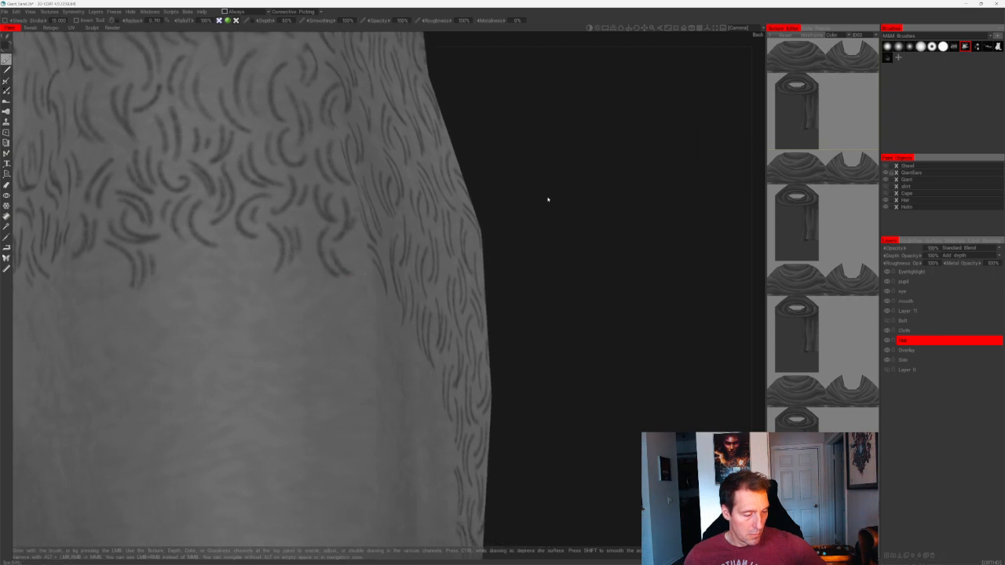
- Extend the corner between the back edge and the diagonal edge with slanted hairs and a curved pair beneath
left_click_drag(548, 200, 492, 206, "alt")
left_click_drag(353, 239, 377, 282)
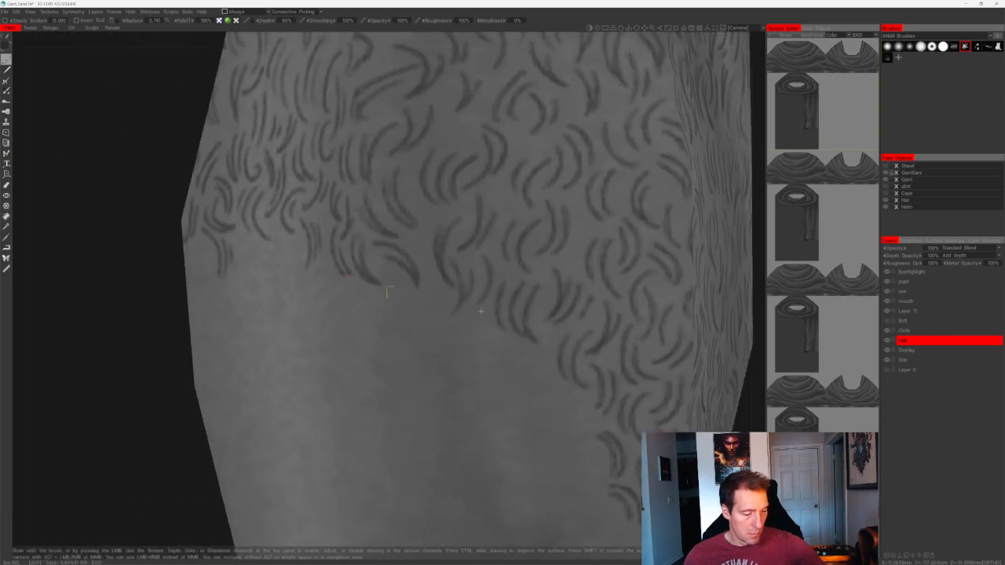
middle_click_drag(425, 305, 374, 271, "alt")
mouse_move(374, 246)
left_mouse_down()
mouse_move(379, 296)
mouse_move(363, 289)
mouse_move(336, 315)
left_mouse_up()
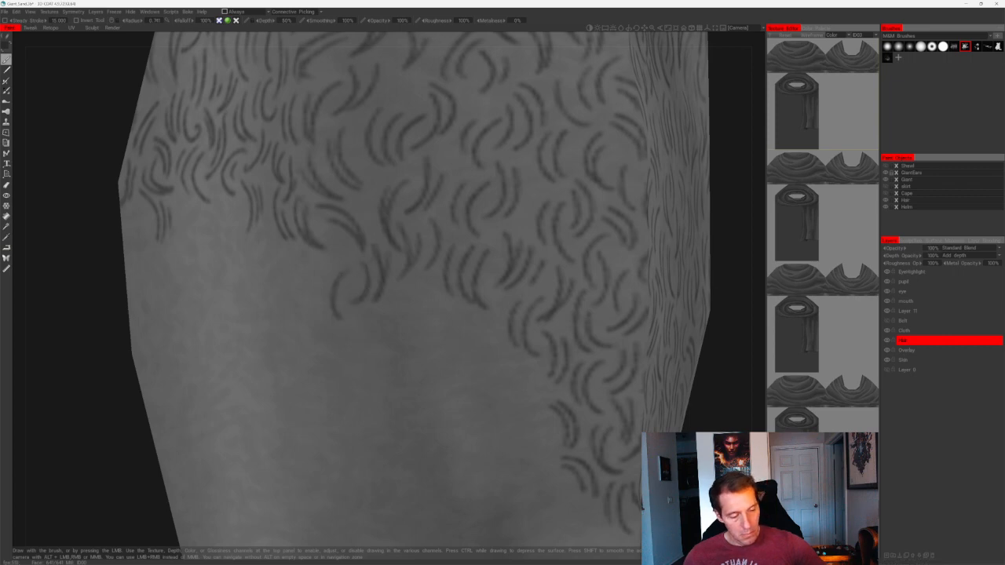
left_click_drag(326, 277, 326, 311)
- Paint slanted tufts of hair below the diagonal edge on the inner side of the lower leg
scroll(325, 285, "down", 3)
left_click_drag(614, 233, 599, 212)
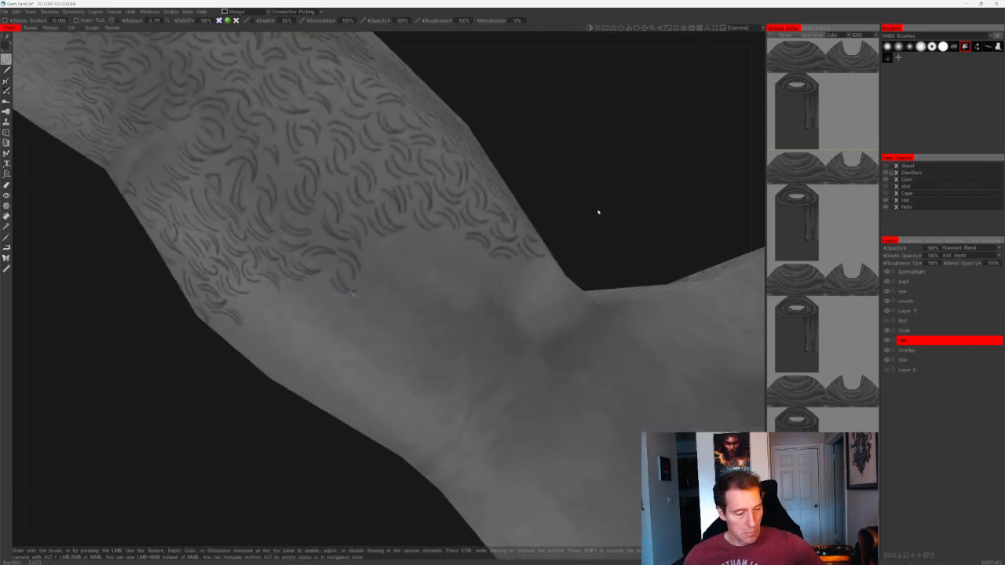
scroll(598, 213, "up", 3)
scroll(580, 168, "down", 3)
left_click_drag(435, 168, 381, 176)
scroll(381, 177, "up", 3)
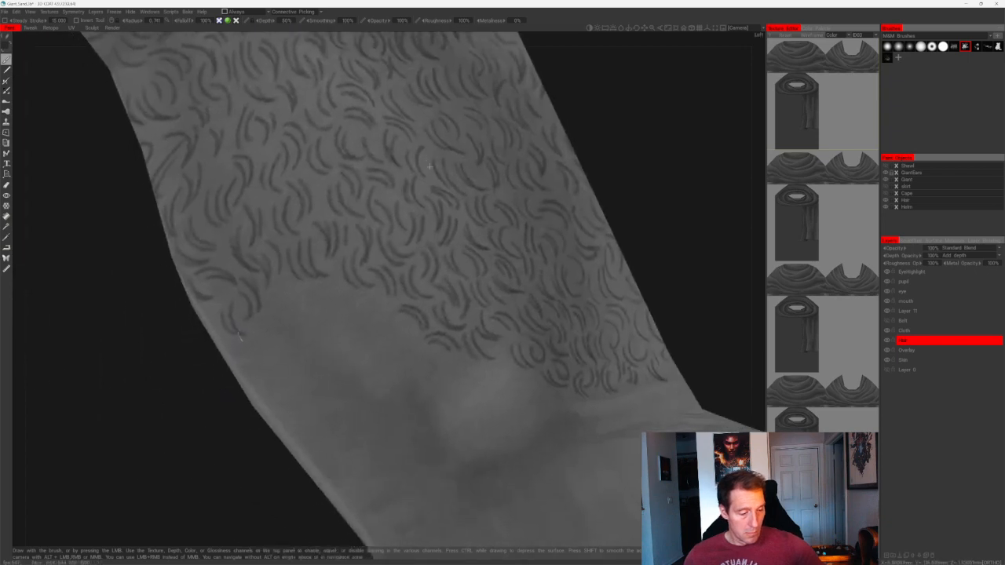
mouse_move(296, 303)
left_mouse_down()
mouse_move(265, 284)
mouse_move(303, 316)
mouse_move(316, 301)
mouse_move(317, 334)
left_mouse_up()
mouse_move(324, 291)
left_mouse_down()
mouse_move(325, 319)
mouse_move(368, 316)
mouse_move(385, 332)
mouse_move(377, 356)
left_mouse_up()
- Thicken the slanted tuft on the diagonal edge and add curved hairs with a slanted pair below, above the ankle bump
mouse_move(643, 175)
left_mouse_down()
mouse_move(607, 186)
mouse_move(590, 177)
mouse_move(607, 196)
mouse_move(539, 247)
mouse_move(507, 246)
mouse_move(525, 211)
mouse_move(527, 248)
mouse_move(531, 239)
left_mouse_up()
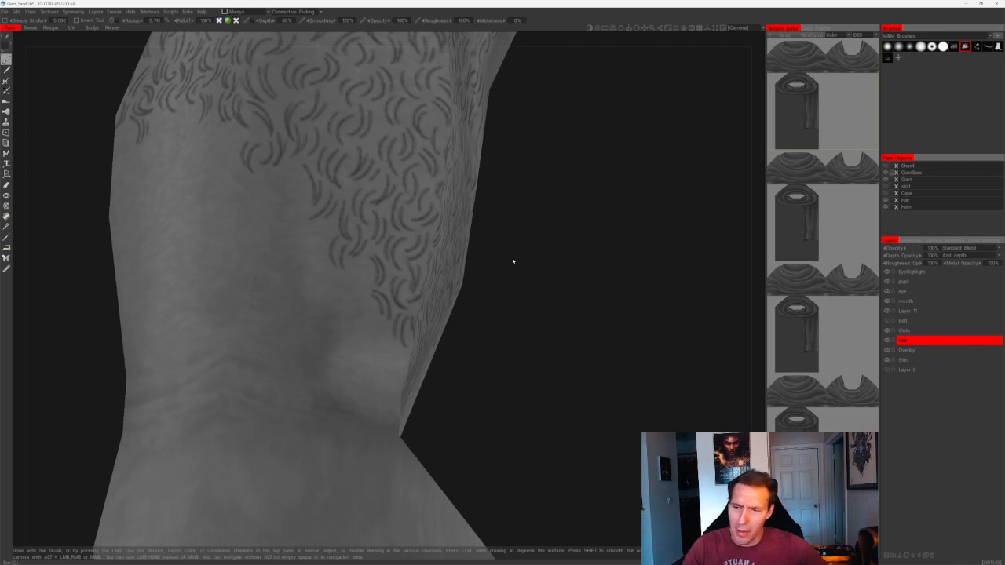
mouse_move(512, 261)
left_mouse_down()
mouse_move(588, 330)
mouse_move(325, 269)
mouse_move(311, 314)
left_mouse_up()
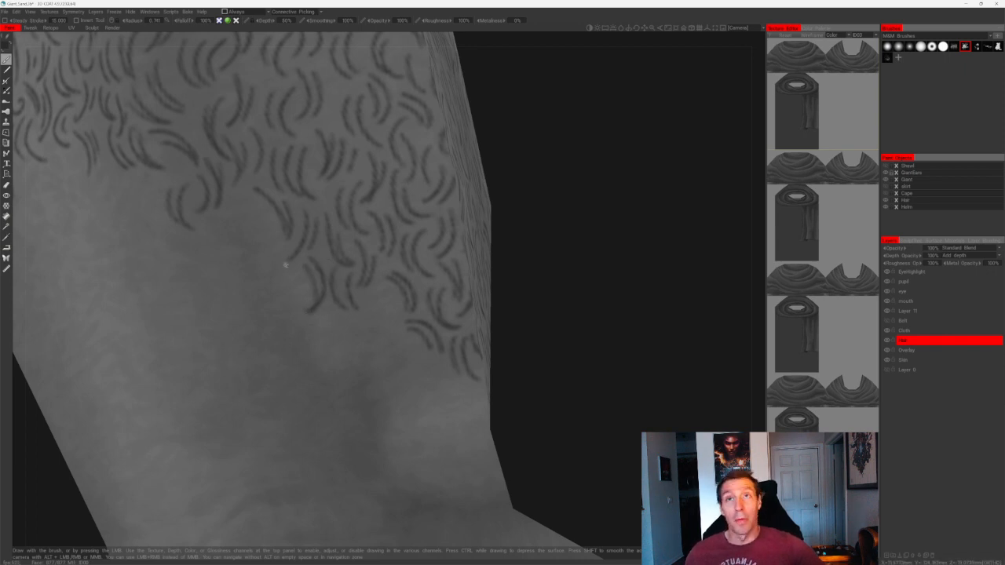
left_click_drag(297, 271, 305, 310)
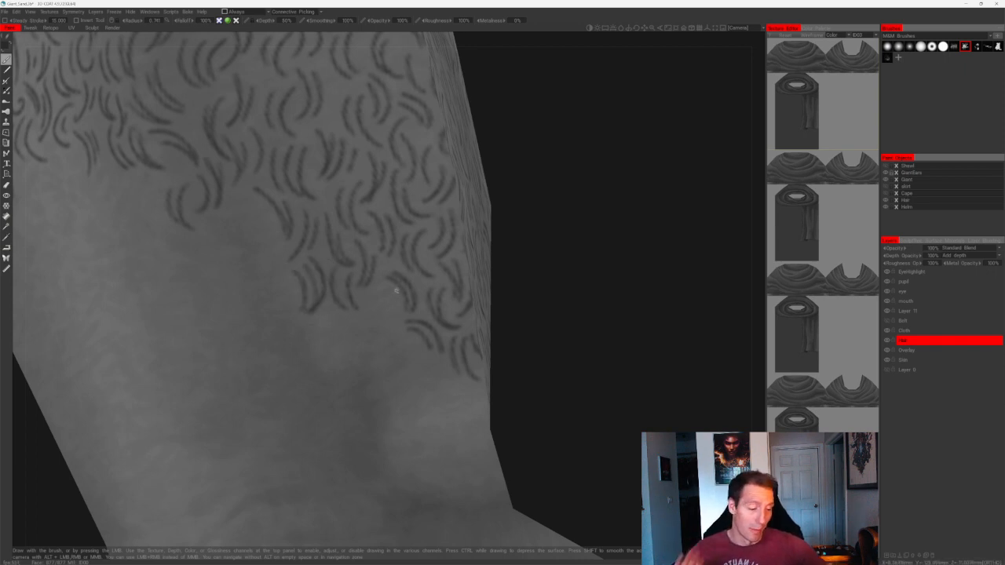
mouse_move(396, 290)
left_mouse_down()
mouse_move(410, 343)
mouse_move(386, 365)
left_mouse_up()
- Paint nested C-shaped hairs in the notch of the diagonal edge and a slanted pair in the neighbouring gap
mouse_move(503, 329)
left_mouse_down()
mouse_move(542, 299)
mouse_move(566, 249)
left_mouse_up()
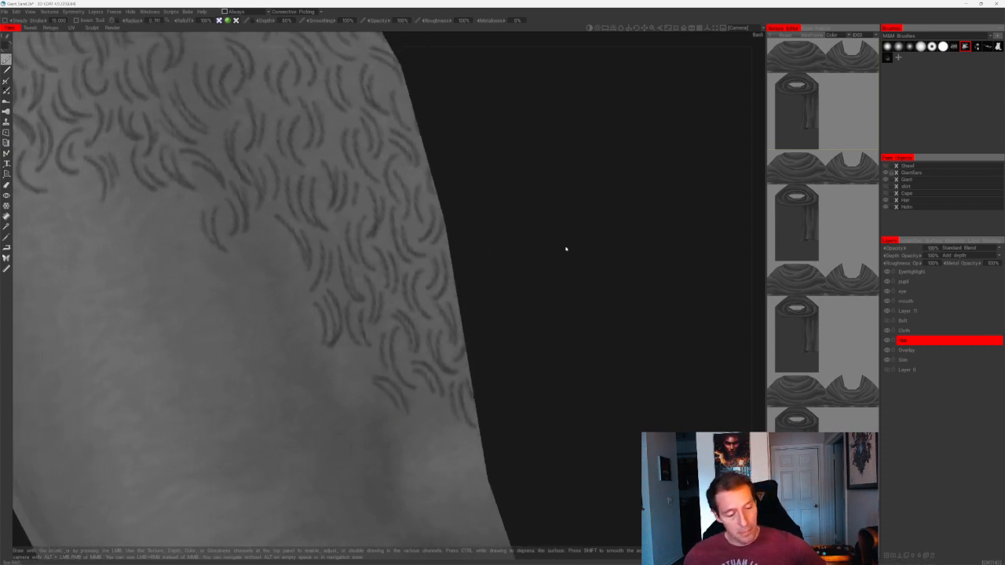
mouse_move(274, 228)
left_mouse_down()
mouse_move(284, 273)
mouse_move(268, 277)
mouse_move(270, 296)
left_mouse_up()
mouse_move(262, 251)
left_mouse_down()
mouse_move(259, 270)
mouse_move(264, 250)
left_mouse_up()
mouse_move(494, 164)
left_mouse_down()
mouse_move(516, 159)
mouse_move(576, 208)
mouse_move(508, 222)
left_mouse_up()
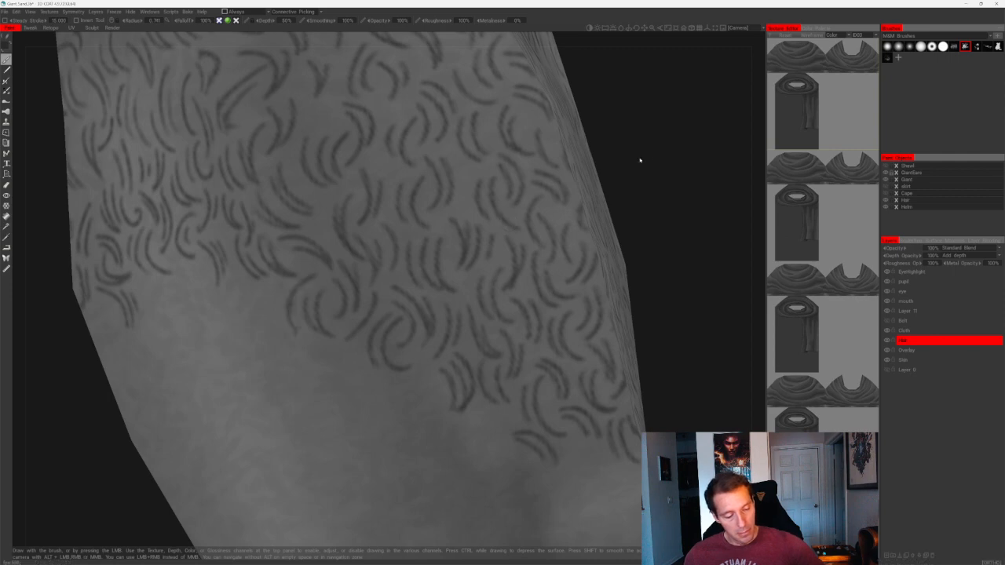
left_click_drag(639, 159, 652, 150)
left_click_drag(248, 295, 284, 330)
left_click_drag(278, 291, 292, 322)
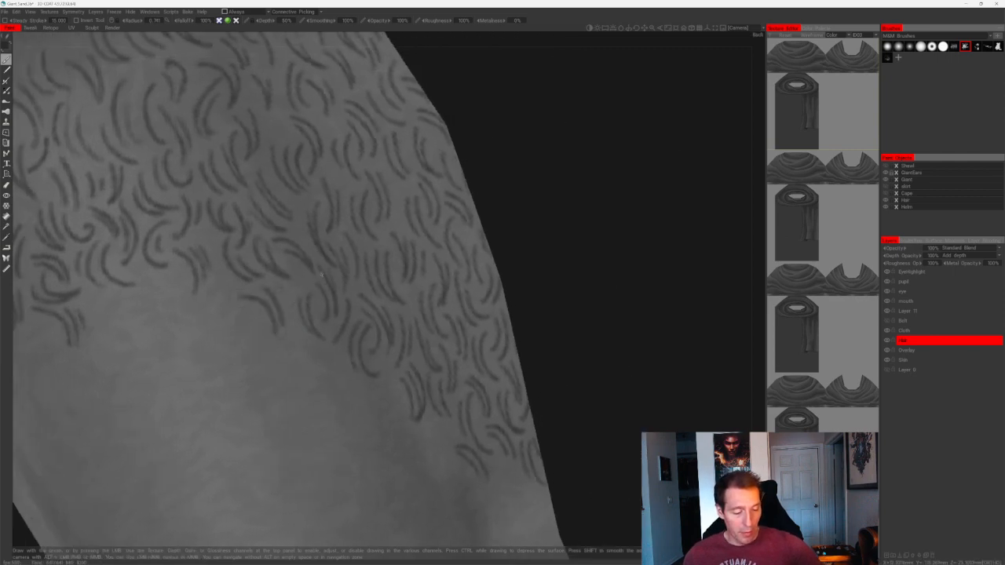
- Double the C-shaped hair on the back of the leg and fill the lower edge beside it with slanted tufts
mouse_move(503, 189)
left_mouse_down()
mouse_move(551, 178)
mouse_move(531, 163)
mouse_move(590, 173)
mouse_move(550, 197)
mouse_move(346, 253)
mouse_move(355, 303)
left_mouse_up()
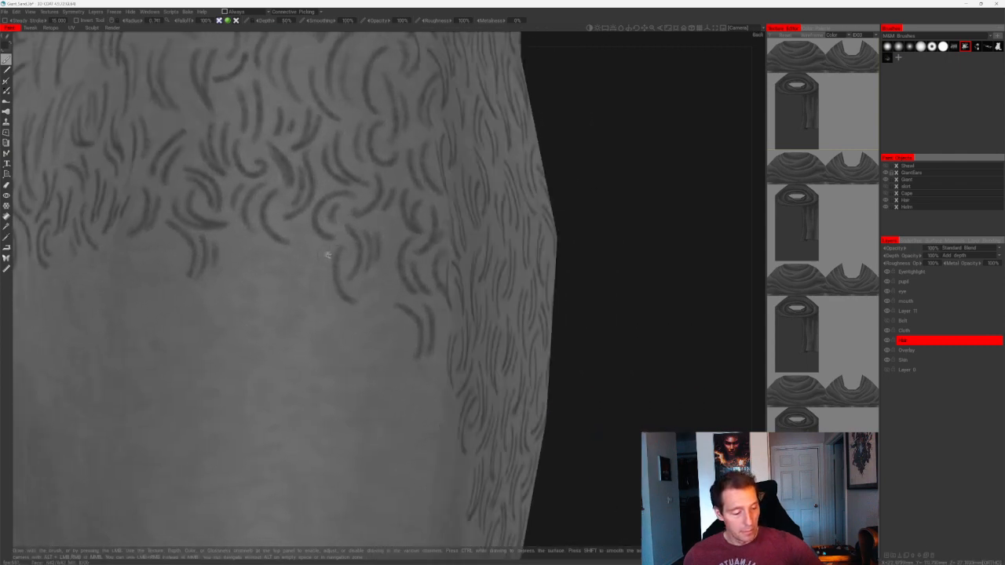
left_click_drag(325, 264, 343, 298)
mouse_move(301, 229)
left_mouse_down()
mouse_move(296, 284)
mouse_move(306, 276)
mouse_move(264, 291)
left_mouse_up()
left_click_drag(278, 258, 251, 300)
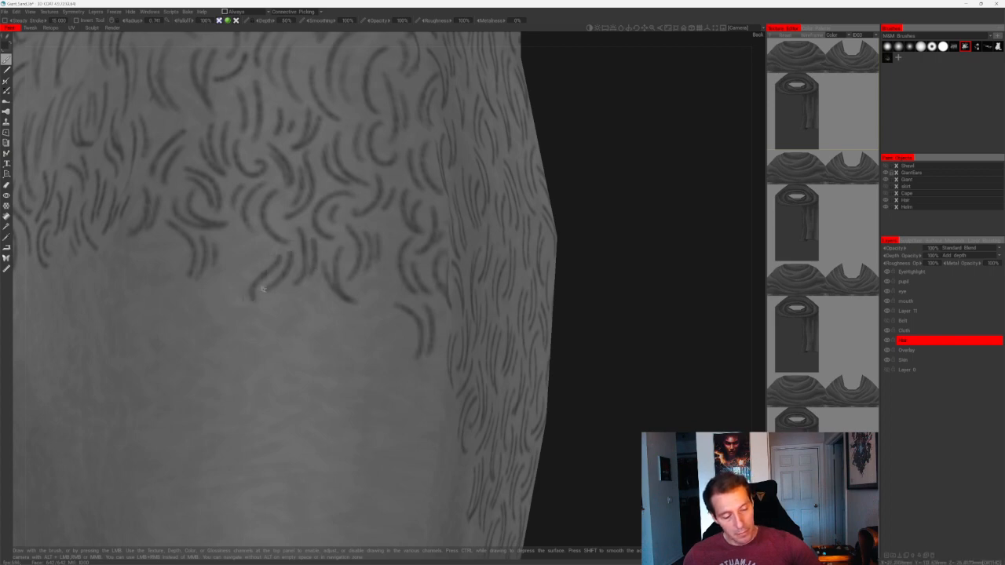
left_click_drag(256, 238, 245, 284)
left_click_drag(232, 224, 222, 285)
- Paint long curved hairs beside the hanging slanted pair at the corner of the lower hair edge
mouse_move(399, 218)
left_mouse_down("alt")
mouse_move(576, 235)
mouse_move(400, 240)
mouse_move(374, 278)
left_mouse_up("alt")
mouse_move(374, 239)
left_mouse_down()
mouse_move(378, 295)
mouse_move(405, 328)
left_mouse_up()
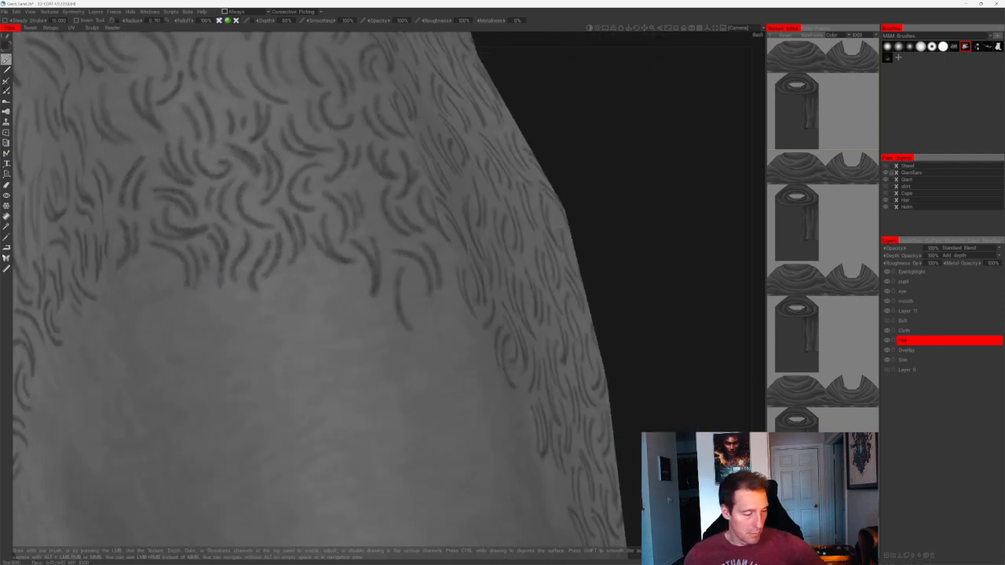
mouse_move(413, 281)
left_mouse_down()
mouse_move(411, 324)
mouse_move(578, 222)
mouse_move(478, 267)
left_mouse_up()
- Wrap curved hairs around the tuft on the diagonal edge and paint a slanted group in the gap beside it
mouse_move(365, 292)
left_mouse_down()
mouse_move(394, 338)
mouse_move(607, 207)
mouse_move(601, 181)
mouse_move(589, 202)
mouse_move(562, 192)
mouse_move(534, 206)
left_mouse_up()
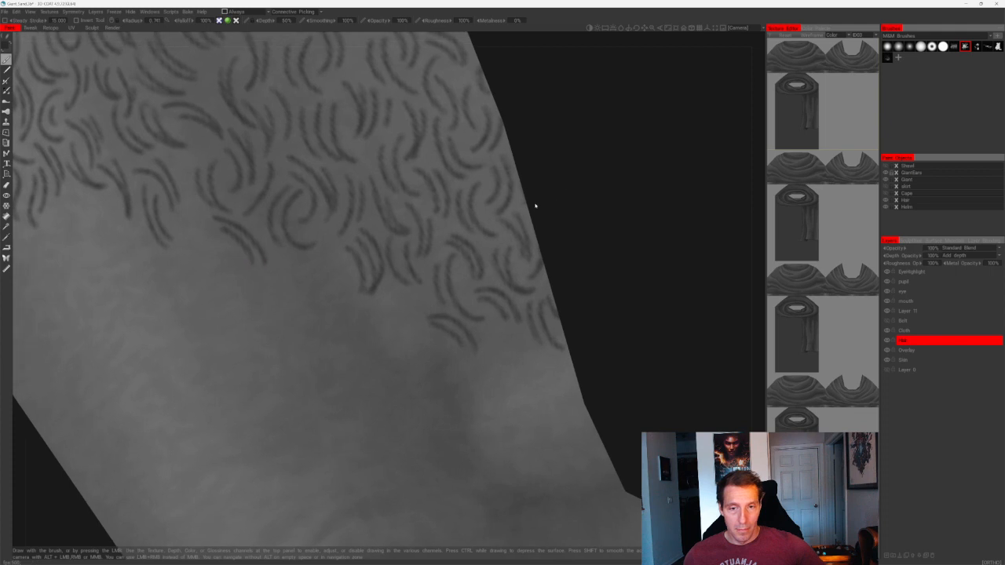
left_click_drag(346, 269, 373, 310)
left_click_drag(330, 277, 354, 311)
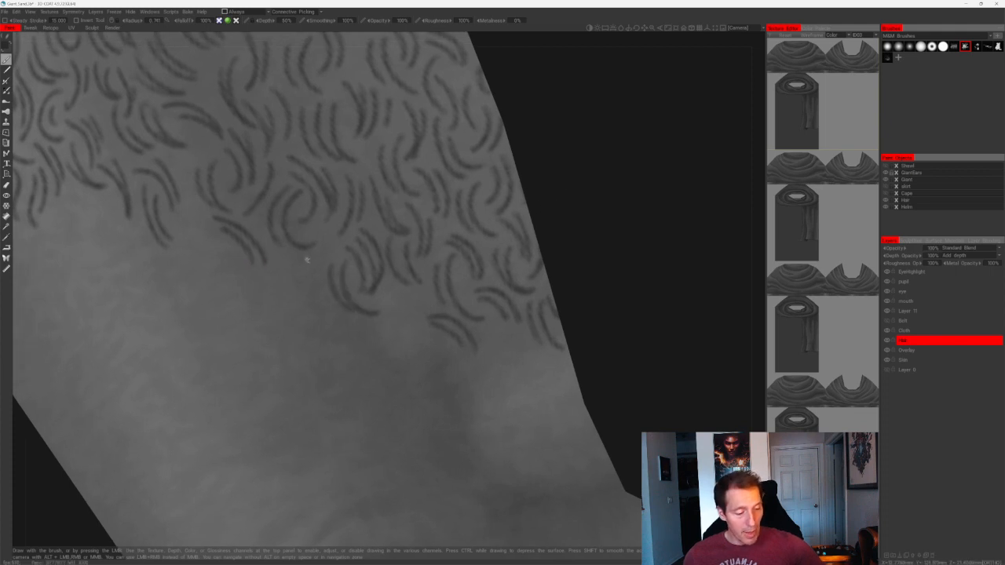
left_click_drag(276, 263, 320, 300)
mouse_move(275, 269)
left_mouse_down()
mouse_move(316, 308)
mouse_move(297, 293)
mouse_move(311, 316)
left_mouse_up()
- Paint a short slanted tuft beneath the wrapped curved hairs on the diagonal edge, redoing the first attempt
left_click_drag(548, 227, 481, 175)
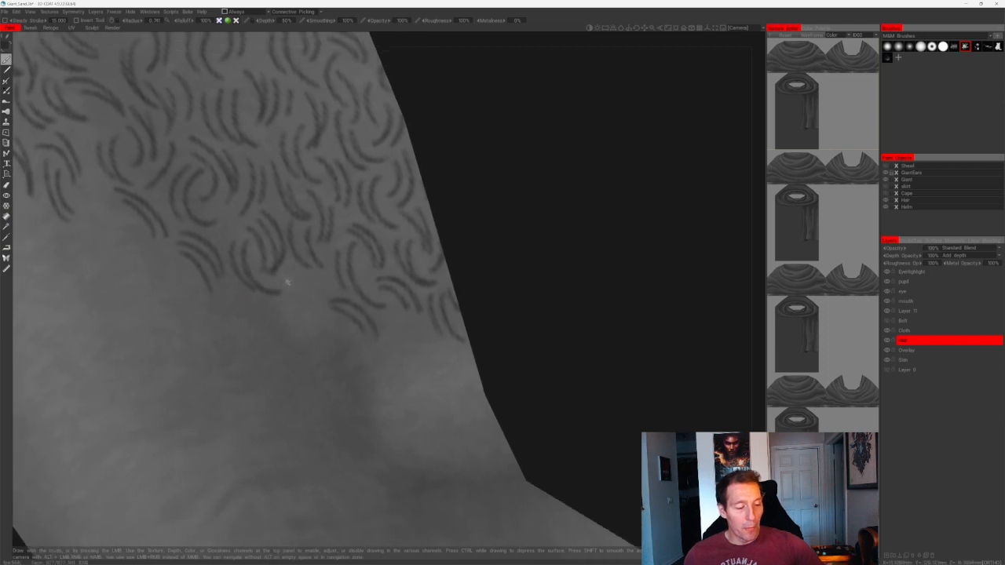
left_click_drag(279, 269, 293, 324)
key("ctrl+z")
mouse_move(288, 272)
left_mouse_down()
mouse_move(292, 321)
mouse_move(304, 306)
mouse_move(300, 321)
mouse_move(312, 321)
left_mouse_up()
middle_click_drag(545, 240, 476, 220, "alt")
left_click_drag(476, 220, 433, 232)
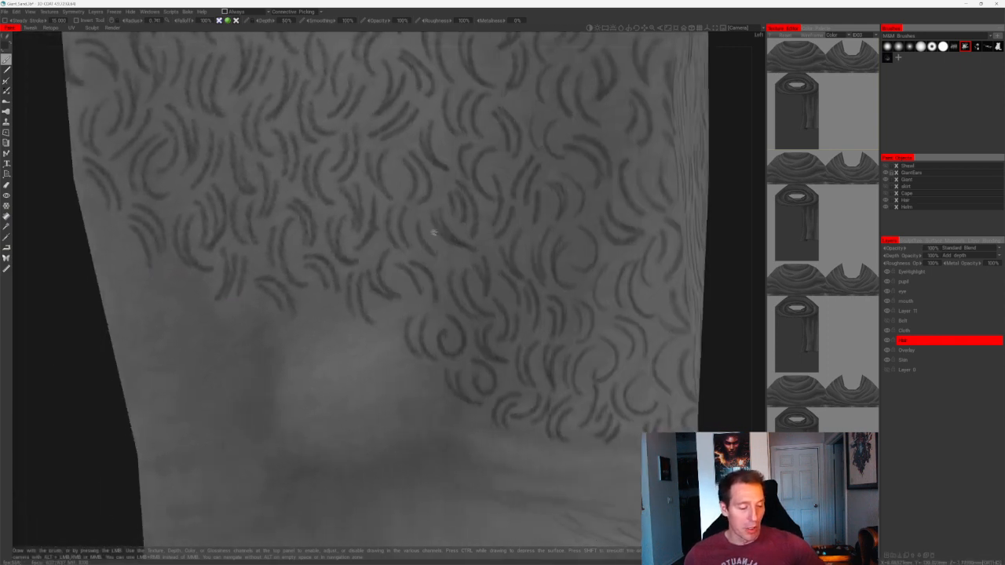
- Paint a short slanted tuft on the diagonal hair edge and long curved hairs around the corner beside the spiral, redoing the last curve
mouse_move(300, 297)
left_mouse_down()
mouse_move(337, 312)
mouse_move(331, 340)
left_mouse_up()
left_click_drag(400, 318, 398, 376)
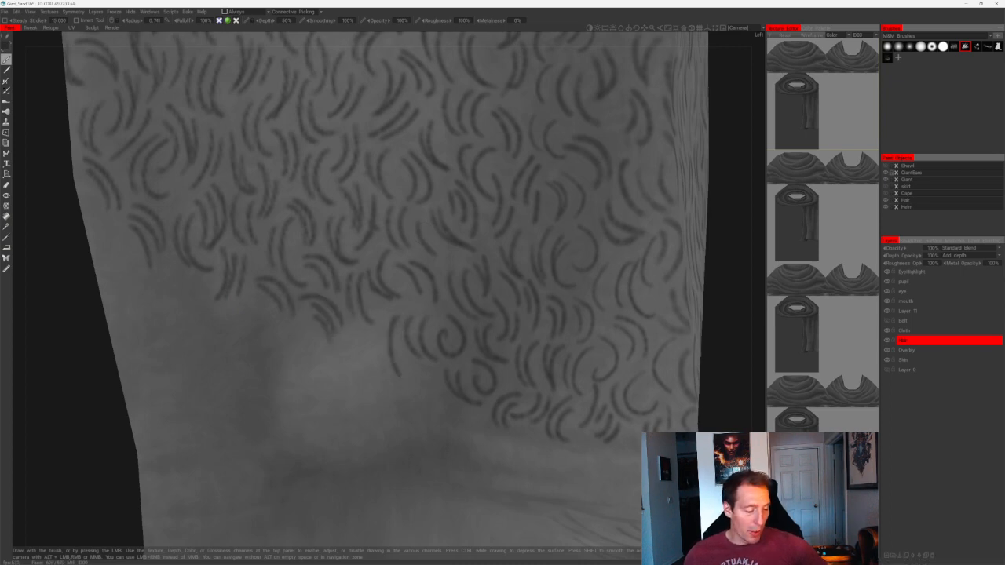
mouse_move(385, 327)
left_mouse_down()
mouse_move(409, 402)
mouse_move(427, 411)
left_mouse_up()
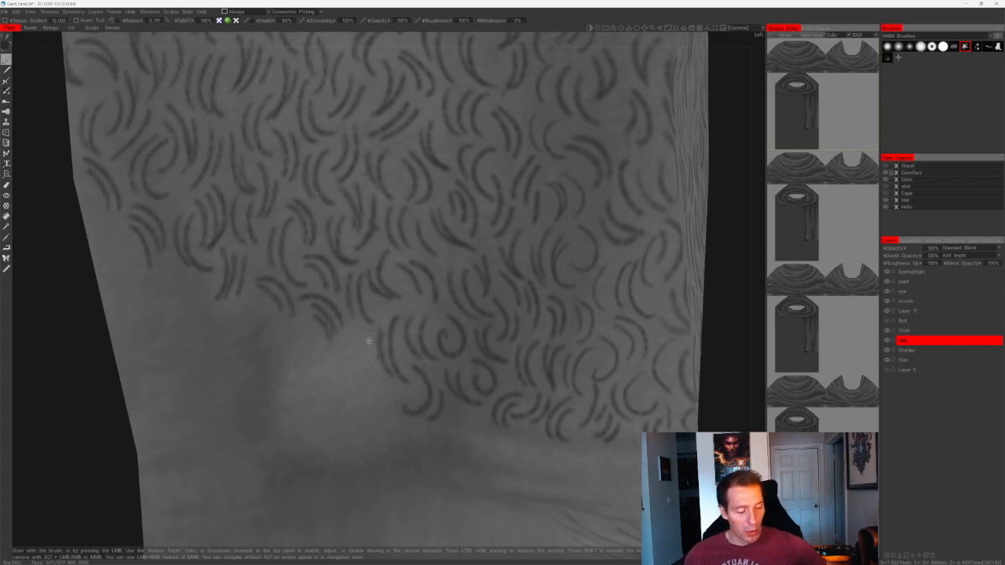
left_click_drag(368, 340, 395, 385)
left_click_drag(727, 209, 746, 204)
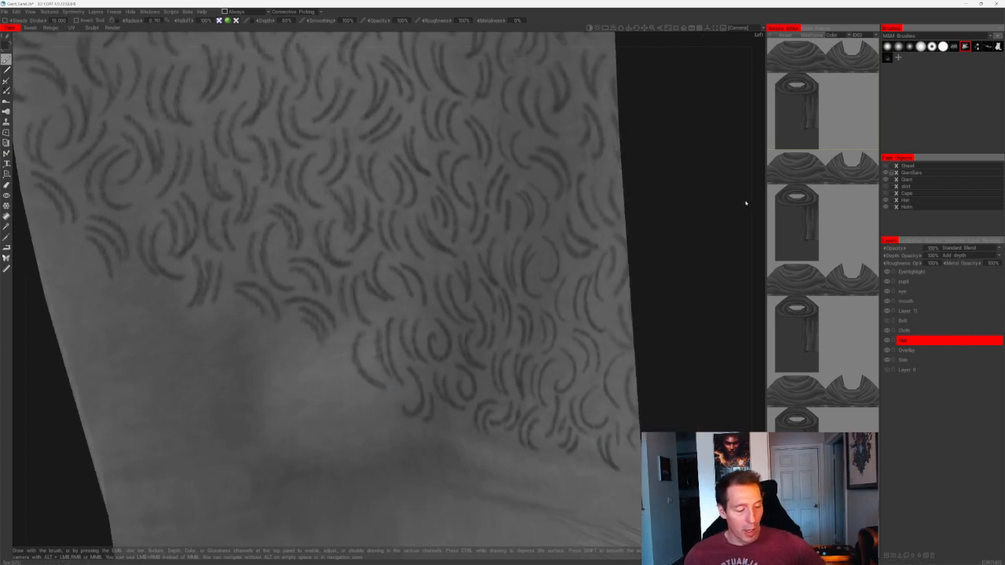
left_click_drag(347, 341, 377, 380)
key("ctrl+z")
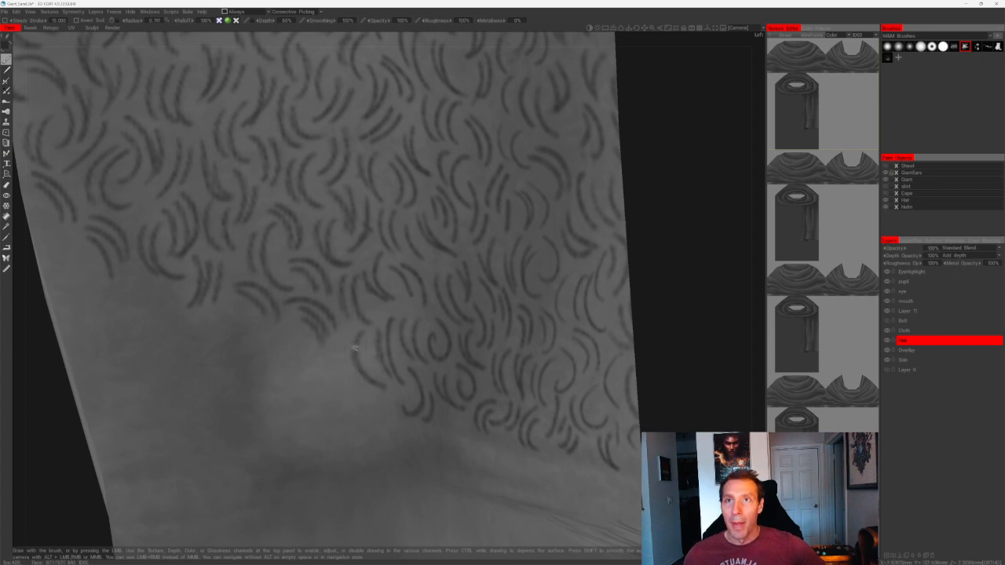
left_click_drag(349, 338, 380, 384)
- Sweep long curved hairs beneath the slanted tuft toward the C-shaped hair at the corner, redoing misplaced strokes
left_click_drag(676, 270, 697, 262)
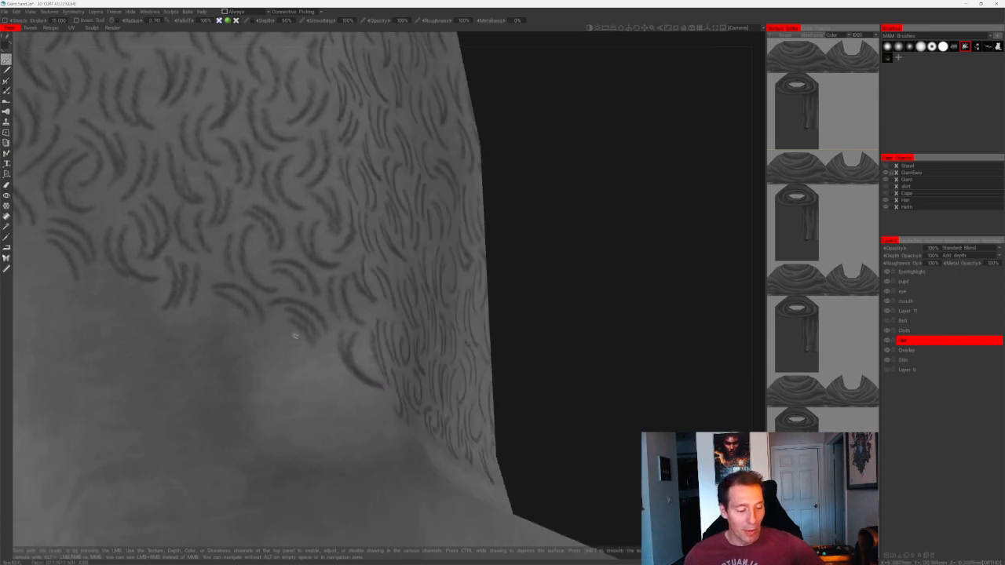
mouse_move(294, 336)
left_mouse_down()
mouse_move(328, 342)
mouse_move(346, 382)
left_mouse_up()
key("ctrl+z")
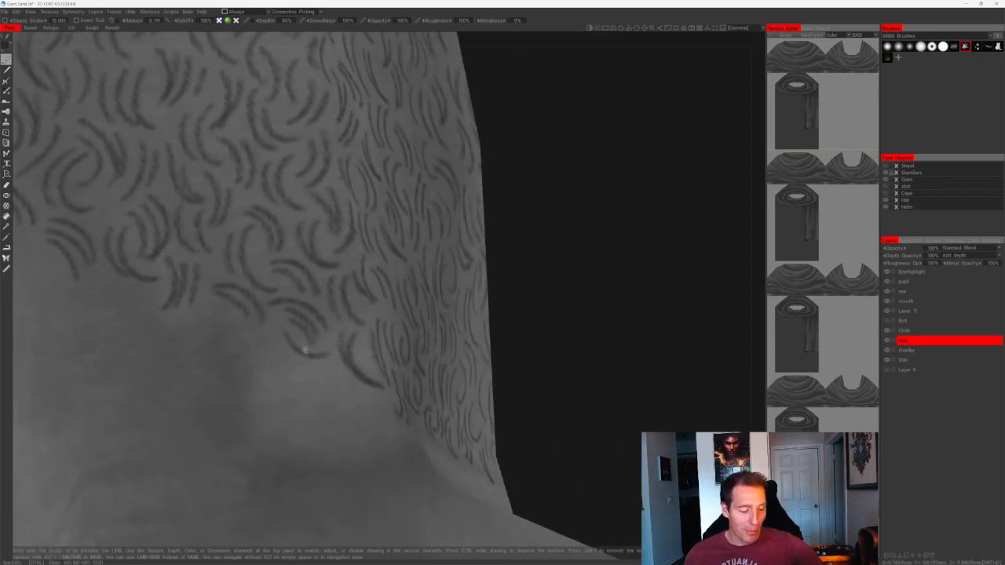
left_click_drag(284, 341, 340, 390)
left_click_drag(456, 290, 491, 285)
key("ctrl+z")
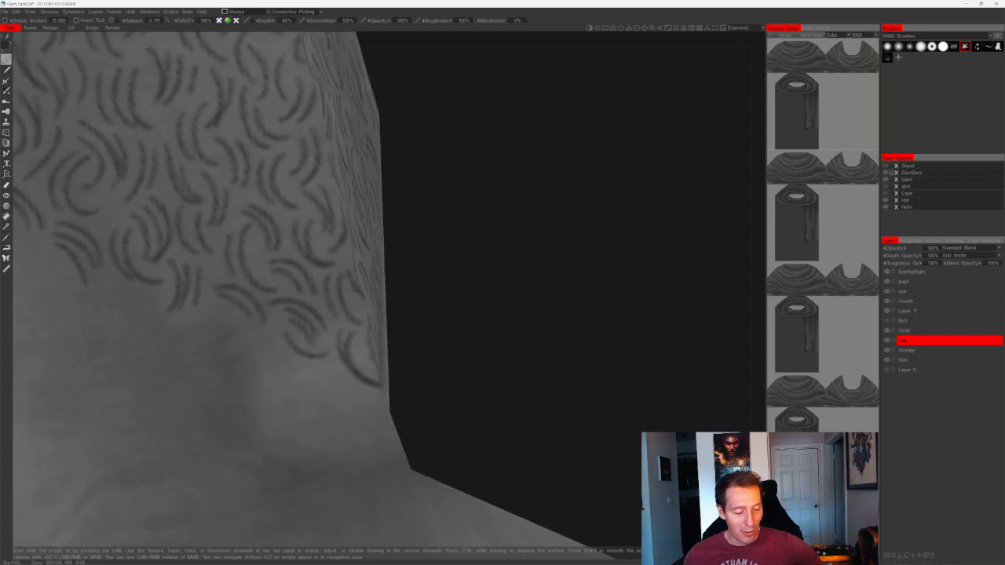
left_click_drag(298, 363, 350, 393)
left_click_drag(424, 352, 411, 346)
left_click_drag(271, 340, 292, 391)
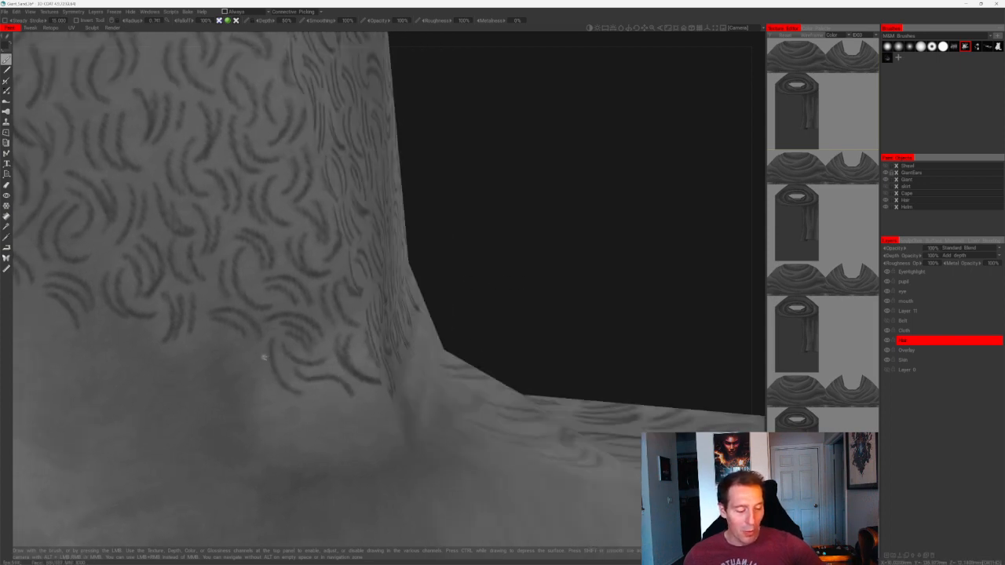
left_click_drag(266, 360, 296, 393)
- Paint a slanted tuft on the outer side of the long sweeping curves, then double those curves and end them with short hooked hairs
left_click_drag(430, 271, 478, 256)
left_click_drag(229, 319, 250, 375)
mouse_move(448, 271)
left_mouse_down()
mouse_move(432, 229)
mouse_move(367, 226)
left_mouse_up()
mouse_move(243, 323)
left_mouse_down()
mouse_move(250, 354)
mouse_move(297, 392)
left_mouse_up()
left_click_drag(295, 352, 306, 388)
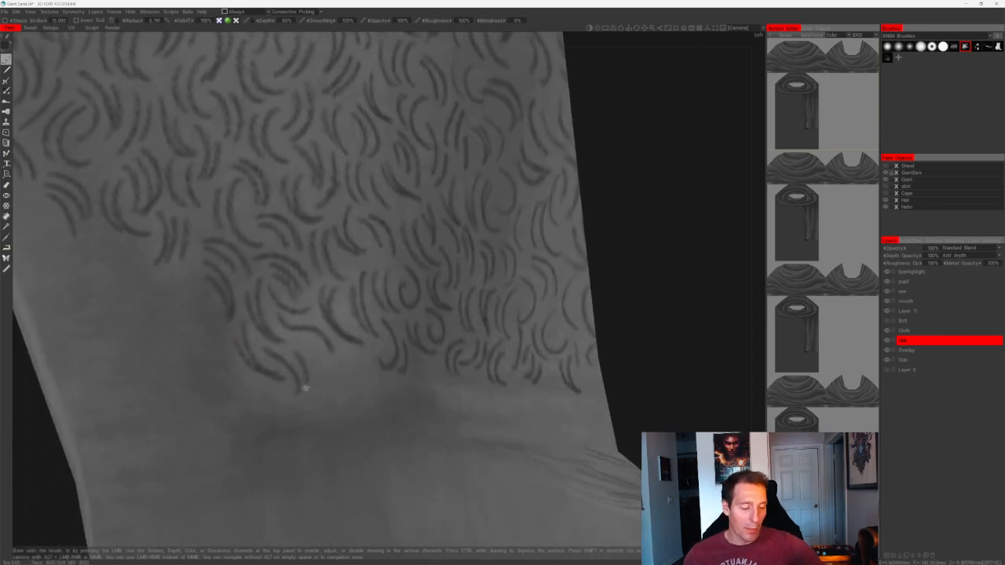
- Fill the notch in the lower hair edge with slanted hairs and hang hooked hairs beneath the small spiral
mouse_move(314, 337)
left_mouse_down()
mouse_move(351, 367)
mouse_move(362, 398)
left_mouse_up()
left_click_drag(370, 354, 367, 394)
left_click_drag(616, 281, 458, 254)
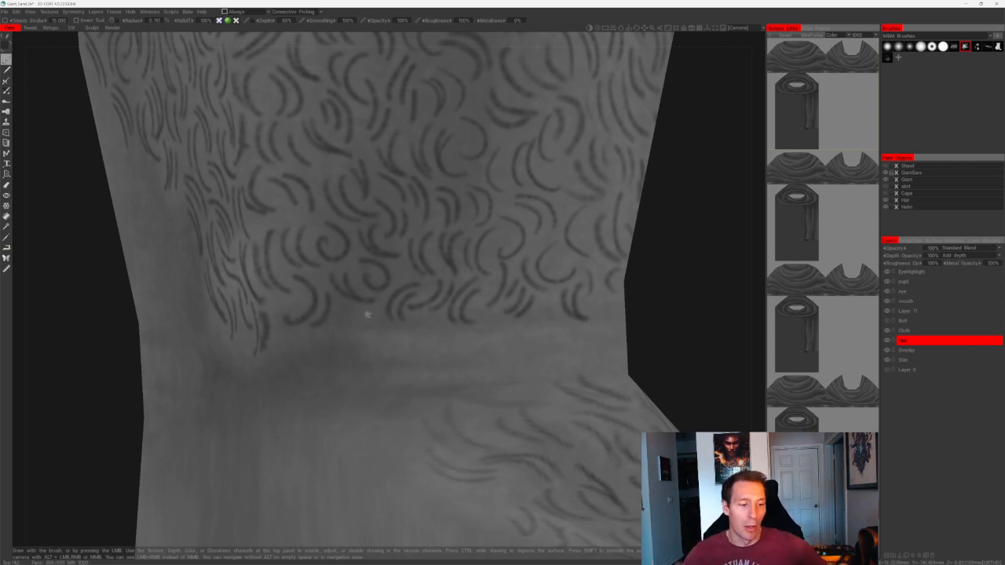
mouse_move(339, 306)
left_mouse_down()
mouse_move(343, 330)
mouse_move(328, 353)
mouse_move(349, 342)
mouse_move(379, 362)
left_mouse_up()
left_click_drag(375, 321, 398, 357)
- Paint short hanging strokes beside the hooked hairs, with a curved pair and a slanted pair continuing the lower edge
left_click_drag(661, 242, 686, 240, "shift")
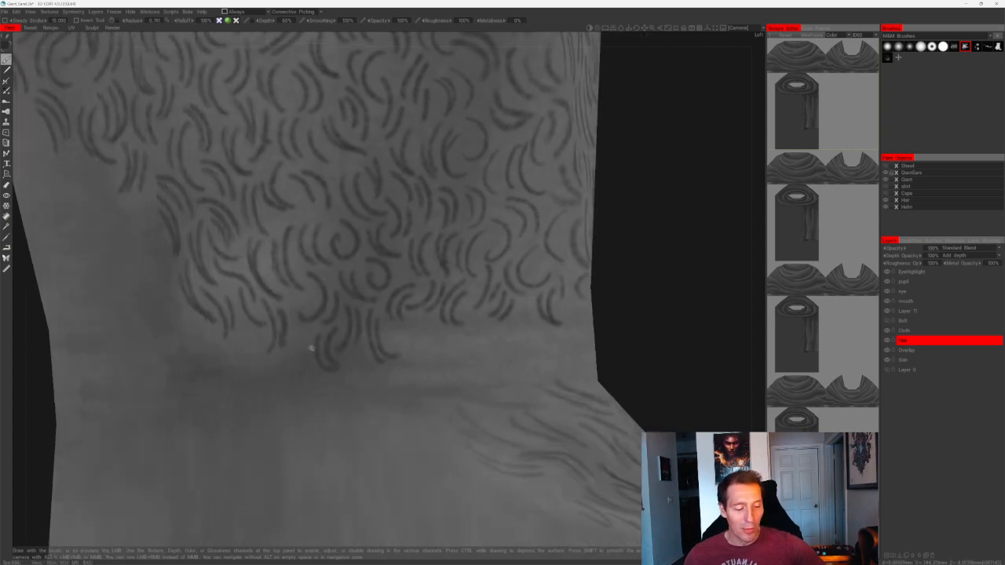
left_click_drag(334, 336, 322, 366)
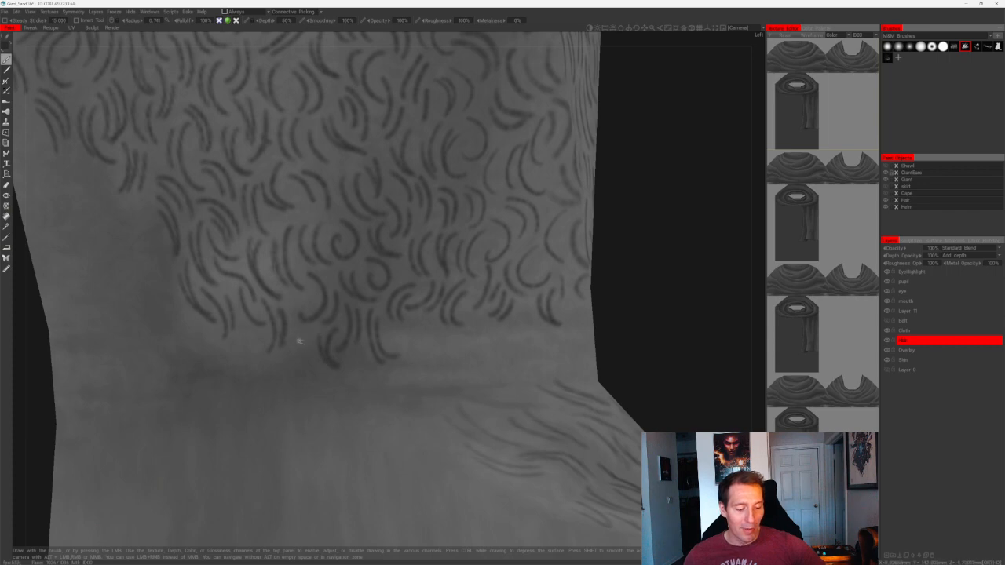
left_click_drag(296, 325, 301, 369)
left_click_drag(308, 335, 307, 371)
mouse_move(624, 224)
left_mouse_down()
mouse_move(693, 220)
mouse_move(574, 234)
mouse_move(624, 227)
mouse_move(537, 194)
mouse_move(612, 200)
left_mouse_up()
scroll(612, 200, "up", 4)
left_click_drag(310, 317, 320, 364)
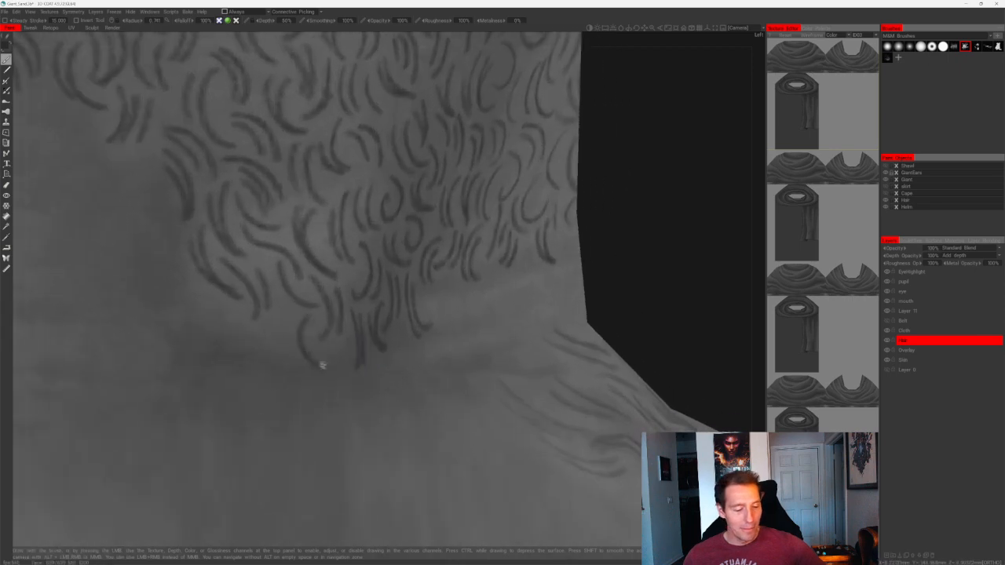
left_click_drag(294, 328, 309, 364)
mouse_move(275, 315)
left_mouse_down()
mouse_move(269, 371)
mouse_move(262, 362)
left_mouse_up()
- Widen the slanted tuft on the diagonal edge with shorter slanted hairs along its outer side
left_click_drag(677, 194, 492, 167)
scroll(492, 167, "down", 4)
scroll(541, 227, "up", 4)
middle_click_drag(492, 167, 636, 262)
scroll(630, 257, "up", 2)
left_click_drag(322, 239, 333, 272)
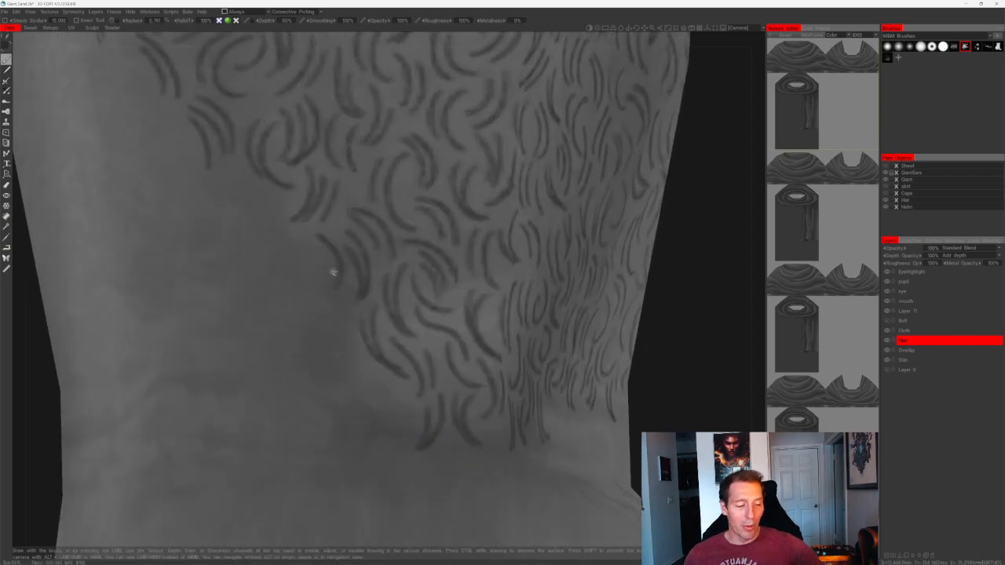
left_click_drag(313, 241, 322, 288)
- Double the outer curved hair higher on the diagonal edge and paint a slanted pair in the gap above it
left_click_drag(659, 221, 679, 228)
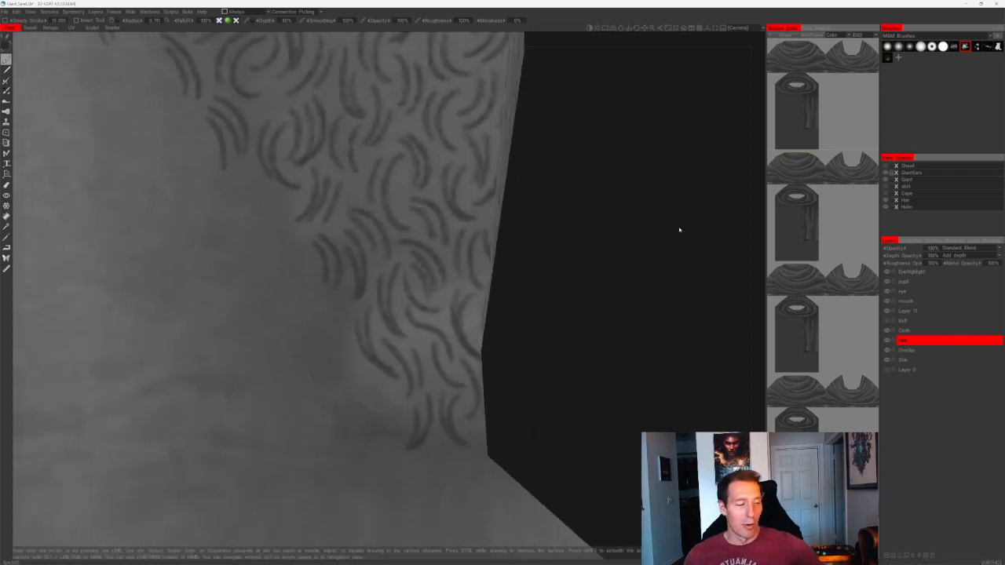
mouse_move(290, 200)
left_mouse_down()
mouse_move(307, 261)
mouse_move(272, 224)
mouse_move(287, 252)
left_mouse_up()
middle_click_drag(304, 266, 378, 340, "alt")
mouse_move(315, 243)
left_mouse_down()
mouse_move(325, 298)
mouse_move(316, 290)
left_mouse_up()
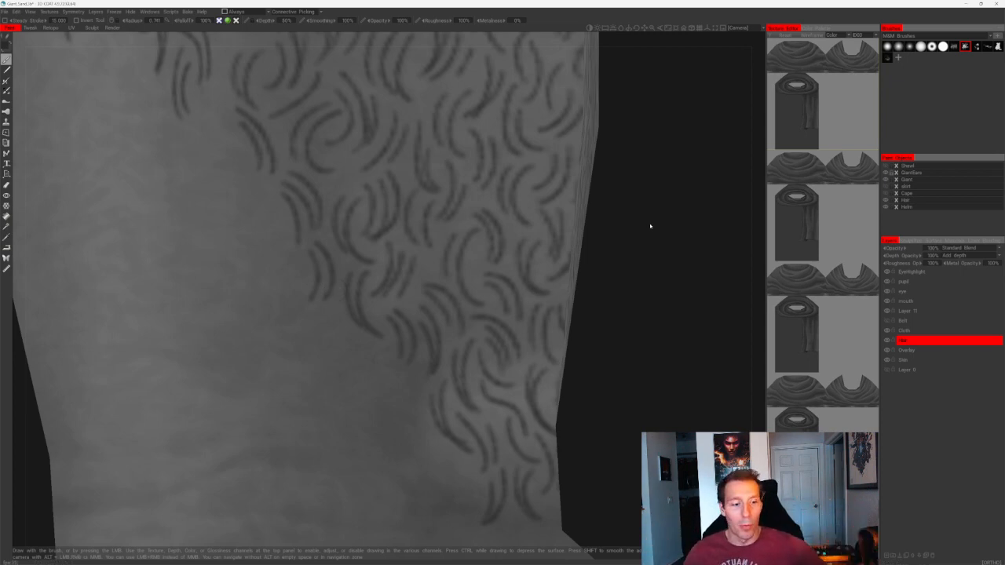
- Paint a small spiral hair on the bare skin beside the diagonal edge and wrap curved hairs around its outer side
left_click_drag(651, 224, 650, 279)
left_click_drag(264, 234, 269, 259)
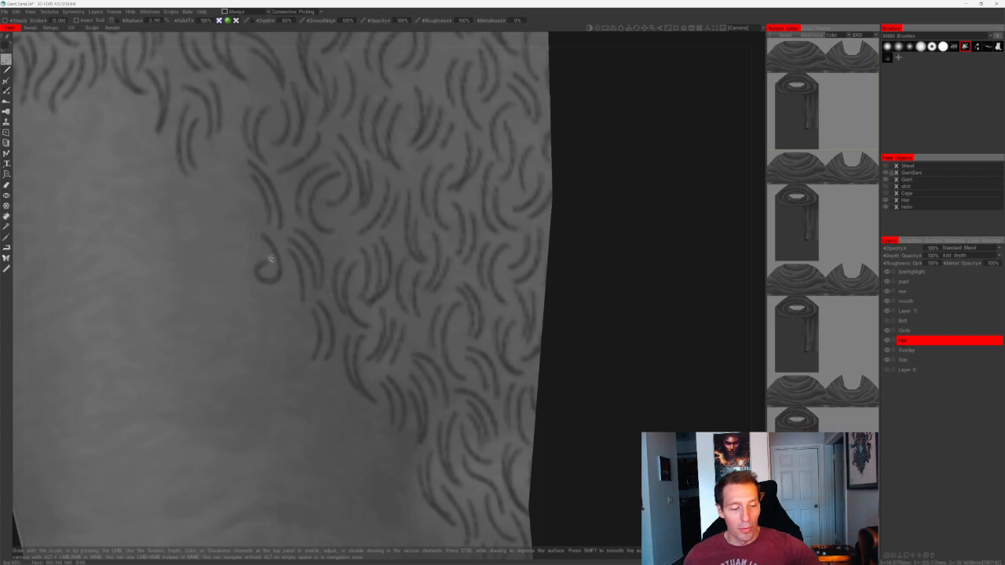
middle_click_drag(339, 207, 378, 242, "alt")
left_click_drag(287, 268, 302, 333)
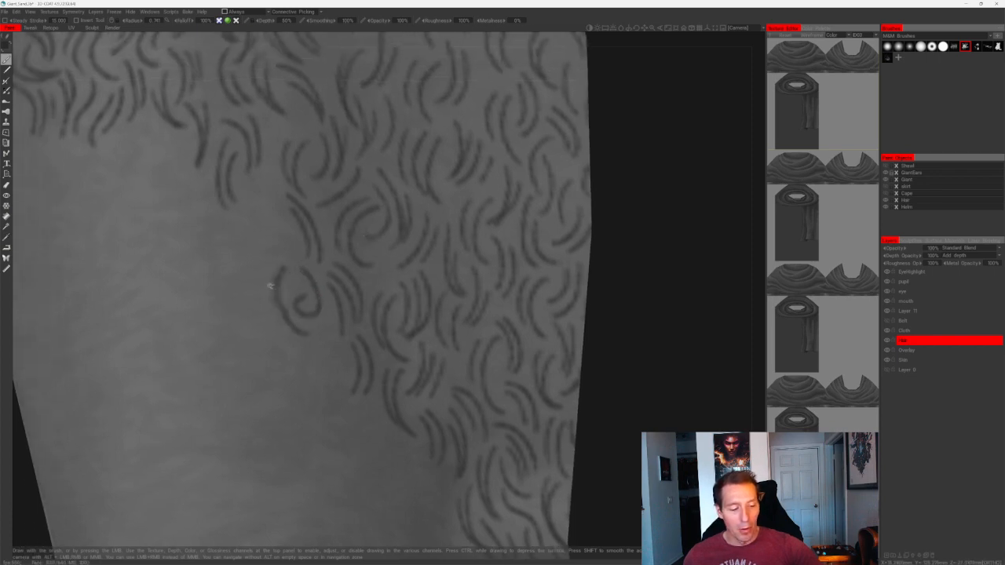
left_click_drag(259, 276, 279, 326)
- Add slanted hairs beside the pair above the new spiral and more curved strokes in the gap higher up
middle_click_drag(288, 331, 298, 388, "alt")
left_click_drag(279, 239, 296, 287)
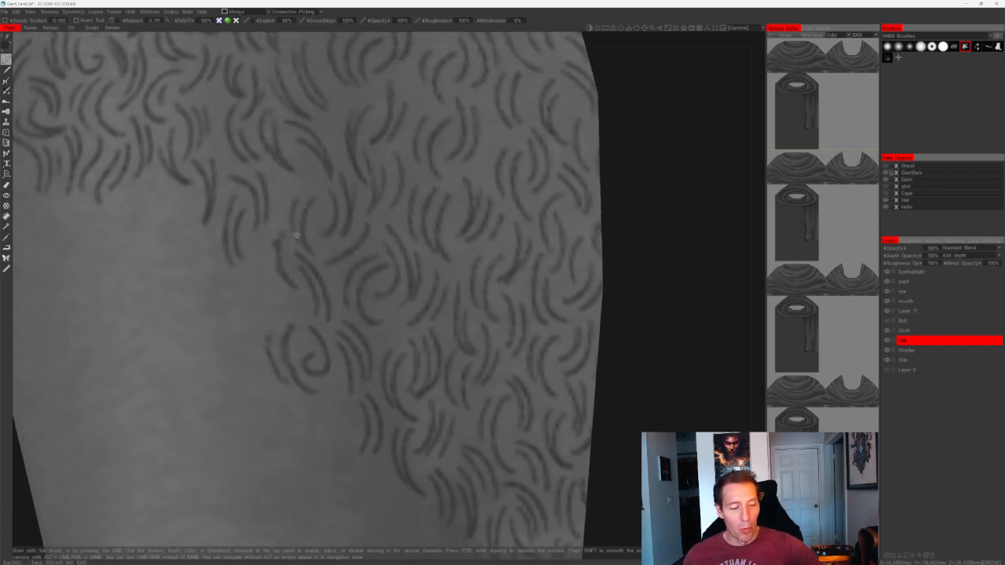
middle_click_drag(296, 234, 285, 262, "alt")
left_click_drag(267, 300, 291, 349)
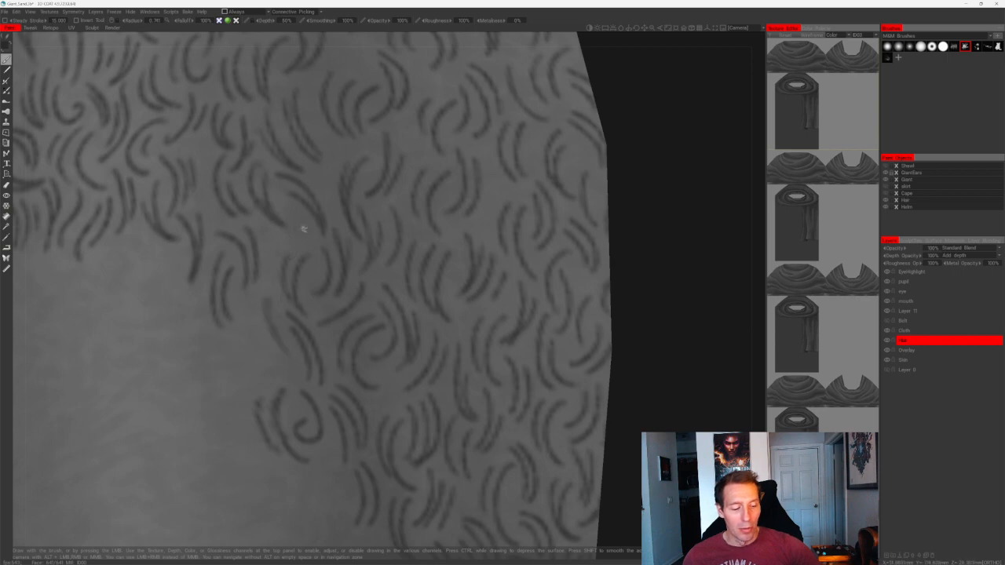
left_click_drag(284, 238, 279, 293)
- Fill the gaps among the curled hairs higher up the leg with extra curved strokes, undoing a misplaced one
right_click_drag(382, 287, 536, 150, "alt")
left_click_drag(536, 150, 440, 161, "alt")
right_click_drag(377, 173, 276, 248, "alt")
left_click_drag(282, 234, 278, 298)
middle_click_drag(393, 201, 373, 364, "alt")
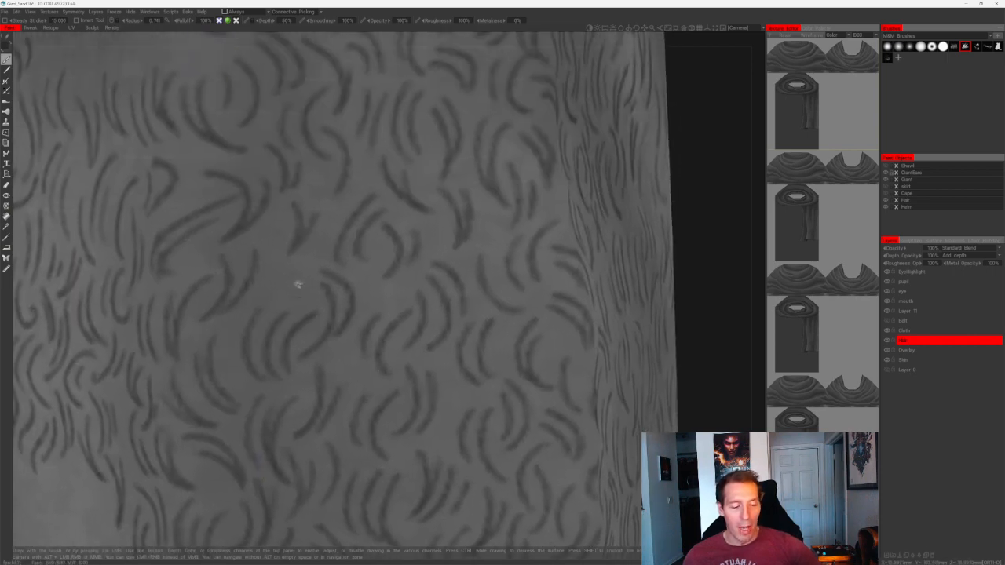
left_click_drag(317, 236, 276, 281)
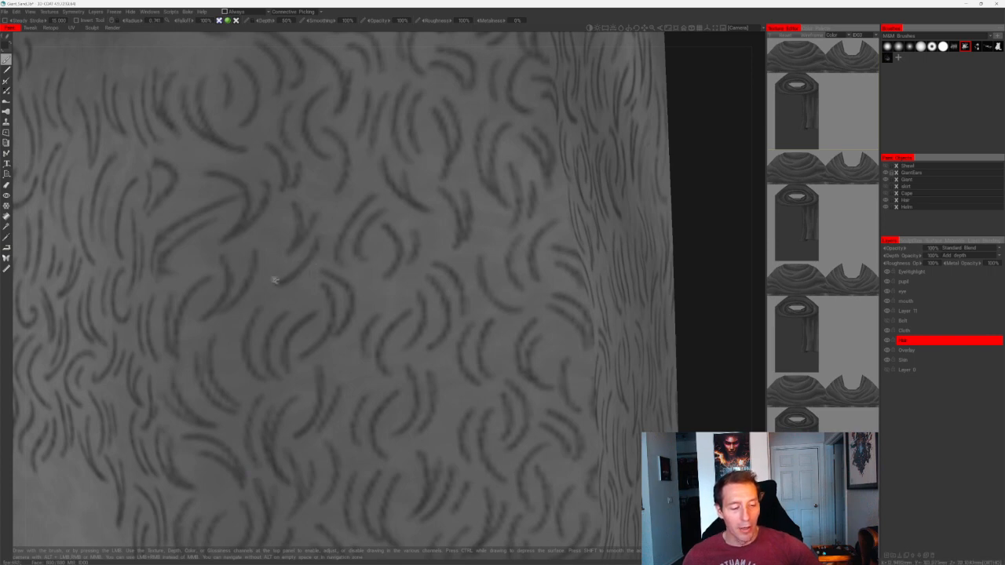
middle_click_drag(398, 186, 317, 168, "alt")
key("ctrl+z")
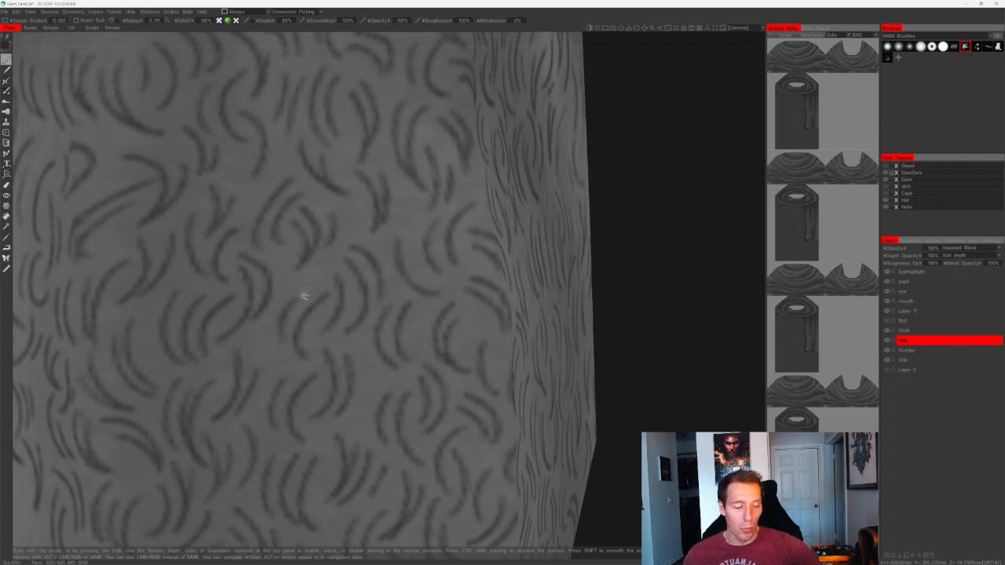
left_click_drag(292, 302, 290, 365)
mouse_move(439, 267)
middle_mouse_down("alt")
mouse_move(387, 299)
mouse_move(505, 274)
middle_mouse_up("alt")
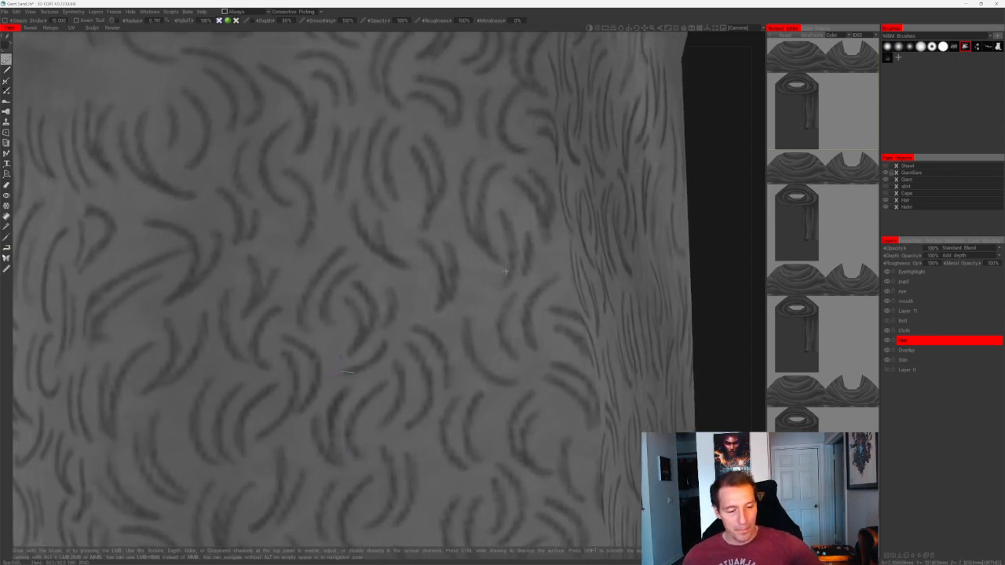
- Wrap curved hairs around the outer side of the hanging slanted tuft at the corner on the back of the leg
right_click_drag(505, 274, 436, 187, "alt")
left_click_drag(479, 182, 609, 178, "alt")
right_click_drag(585, 183, 540, 215, "alt")
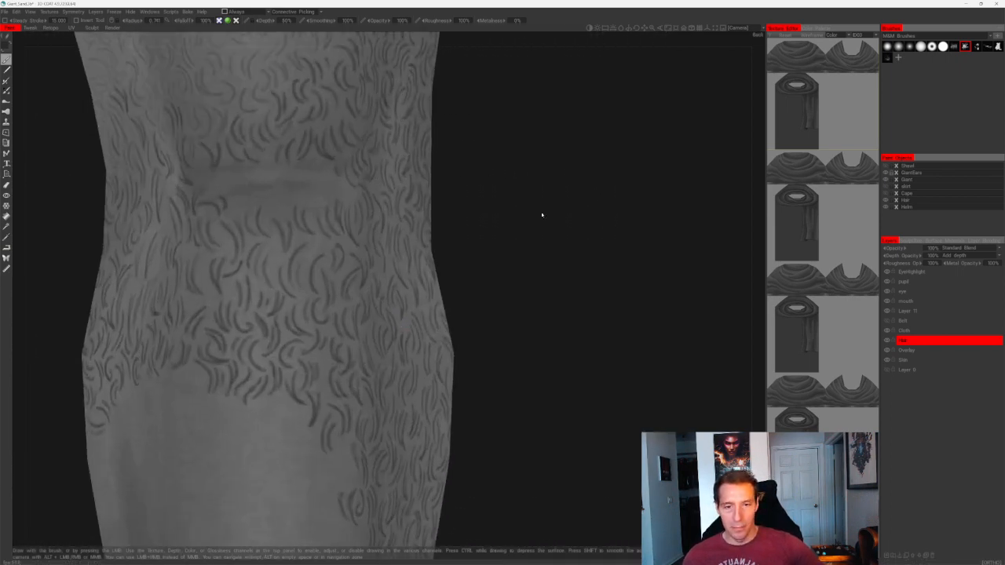
middle_click_drag(524, 189, 577, 143, "alt")
right_click_drag(577, 143, 538, 188, "alt")
middle_click_drag(570, 223, 511, 128, "alt")
right_click_drag(511, 128, 497, 202, "alt")
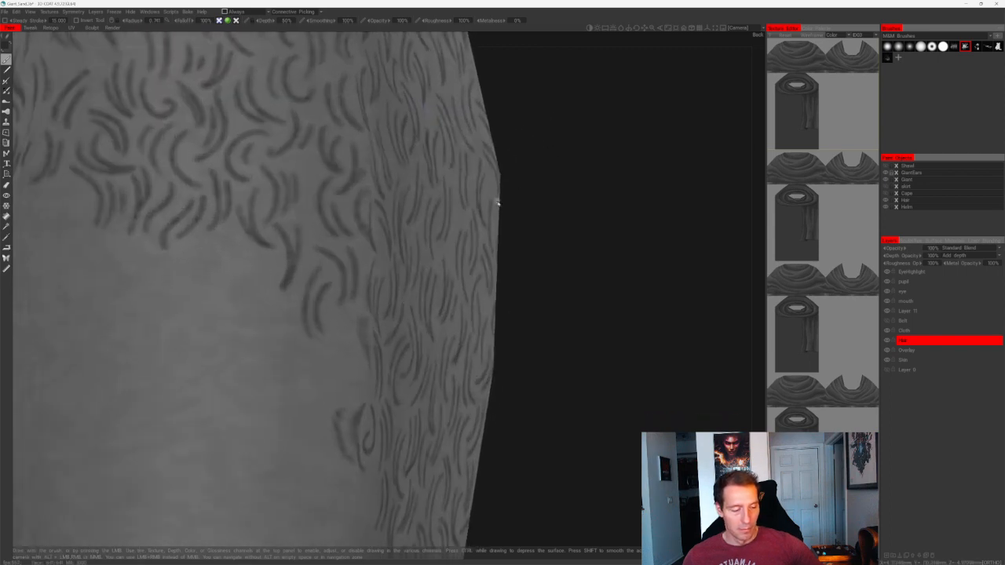
left_click_drag(276, 257, 261, 300)
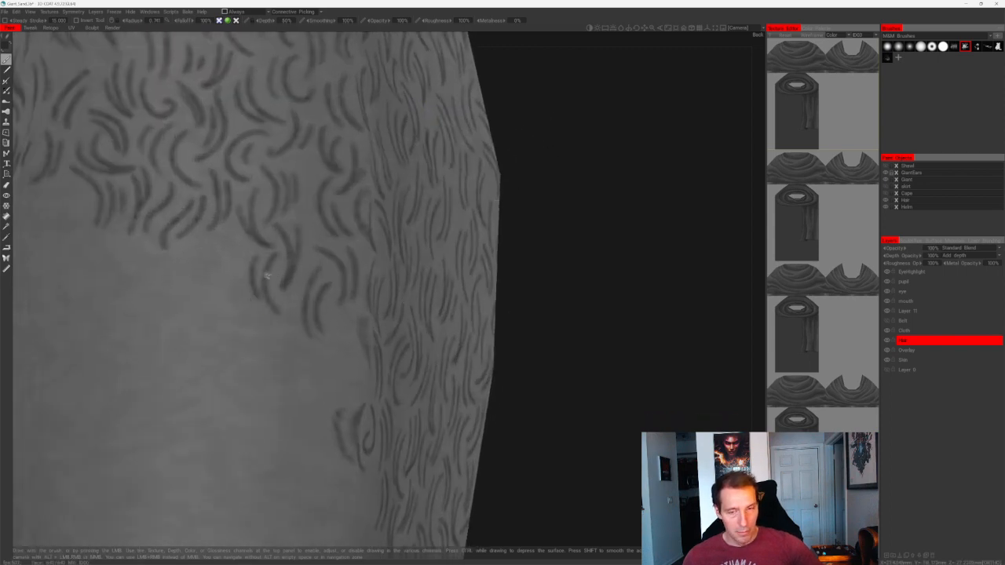
- Paint a doubled curve and short slanted tufts down the diagonal edge below the slanted pair
right_click_drag(270, 274, 303, 193, "alt")
left_click_drag(559, 229, 480, 222, "alt")
middle_click_drag(479, 222, 428, 183, "alt")
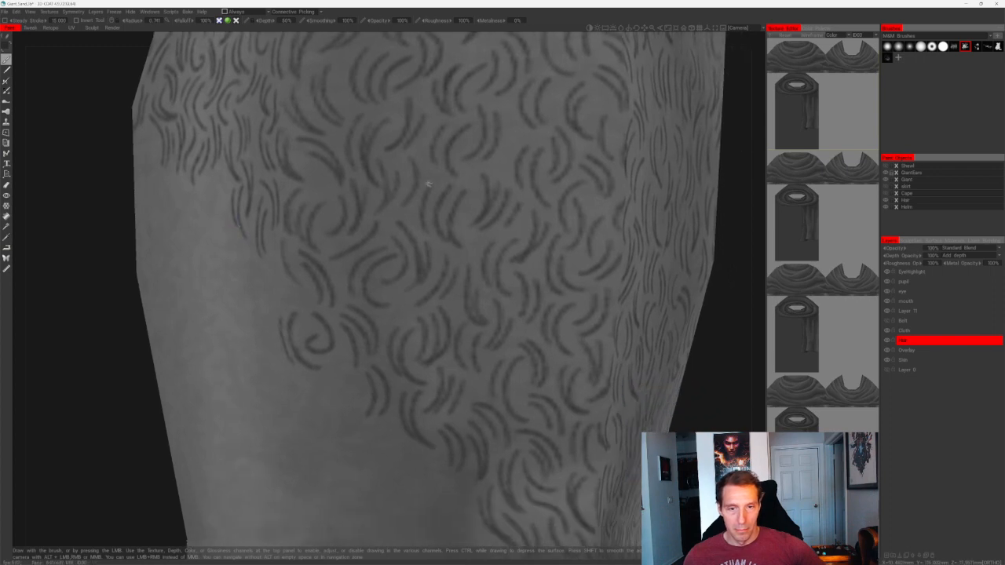
mouse_move(149, 408)
left_mouse_down("alt")
mouse_move(123, 415)
mouse_move(131, 423)
left_mouse_up("alt")
middle_click_drag(130, 424, 130, 384, "alt")
mouse_move(131, 384)
left_mouse_down("alt")
mouse_move(99, 395)
mouse_move(362, 356)
mouse_move(343, 291)
mouse_move(329, 369)
left_mouse_up("alt")
key("ctrl+z")
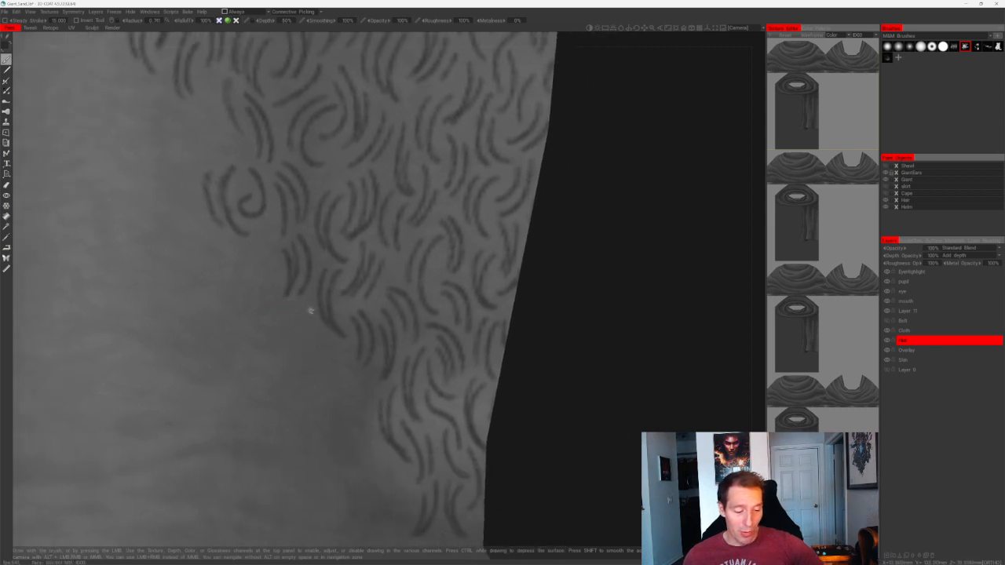
mouse_move(308, 295)
left_mouse_down()
mouse_move(328, 341)
mouse_move(312, 346)
mouse_move(337, 391)
left_mouse_up()
left_click_drag(326, 354, 354, 428)
left_click_drag(366, 394, 370, 422)
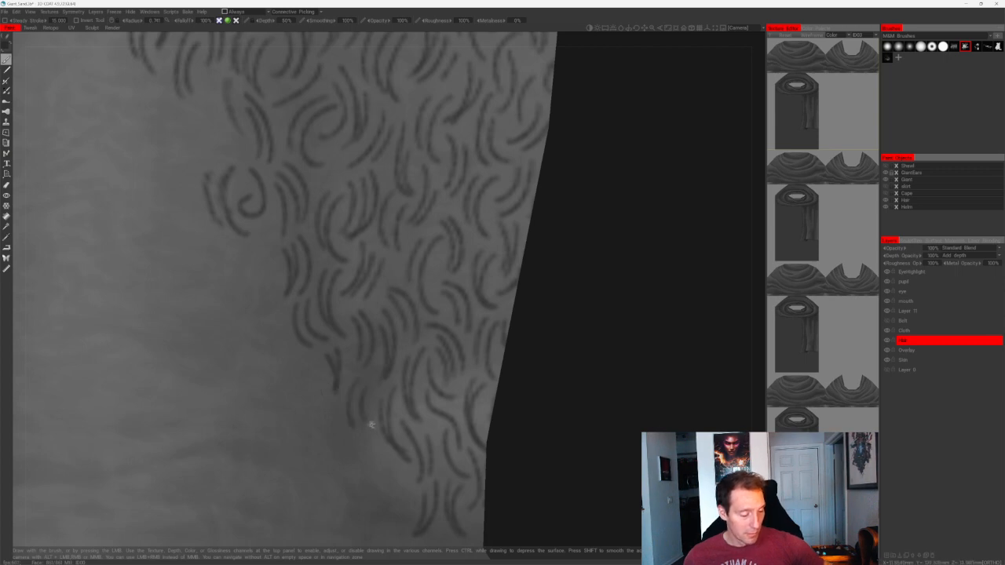
- Wrap curved hairs around the slanted pair below the spiral and paint slanted strokes beneath the spiral
mouse_move(288, 347)
left_mouse_down()
mouse_move(317, 391)
mouse_move(309, 387)
left_mouse_up()
middle_click_drag(292, 289, 336, 367, "alt")
left_click_drag(318, 333, 325, 395)
left_click_drag(314, 351, 303, 391)
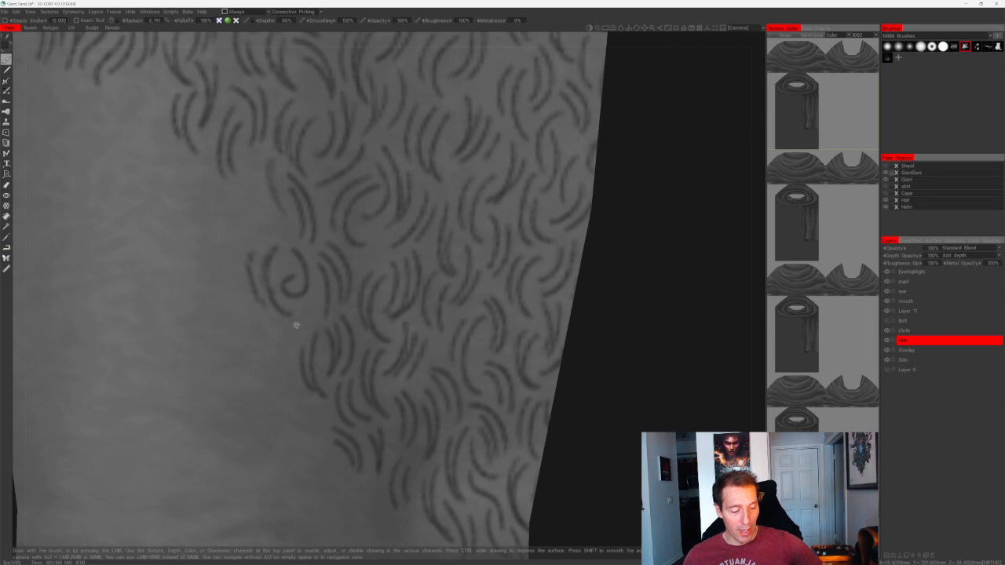
left_click_drag(308, 297, 284, 337)
mouse_move(307, 321)
middle_mouse_down("alt")
mouse_move(358, 284)
mouse_move(349, 279)
middle_mouse_up("alt")
left_click_drag(318, 278, 304, 323)
- Paint a dark slanted tuft and a short slanted pair in the gap above the spiral, redoing the first attempt
middle_click_drag(327, 246, 329, 405, "alt")
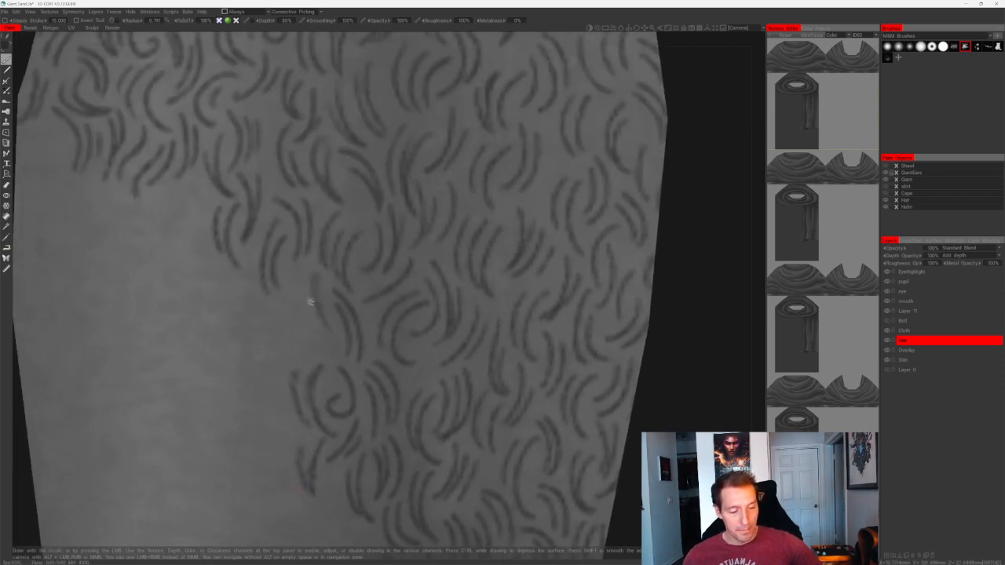
left_click_drag(303, 280, 329, 336)
key("ctrl+z")
left_click_drag(292, 284, 313, 335)
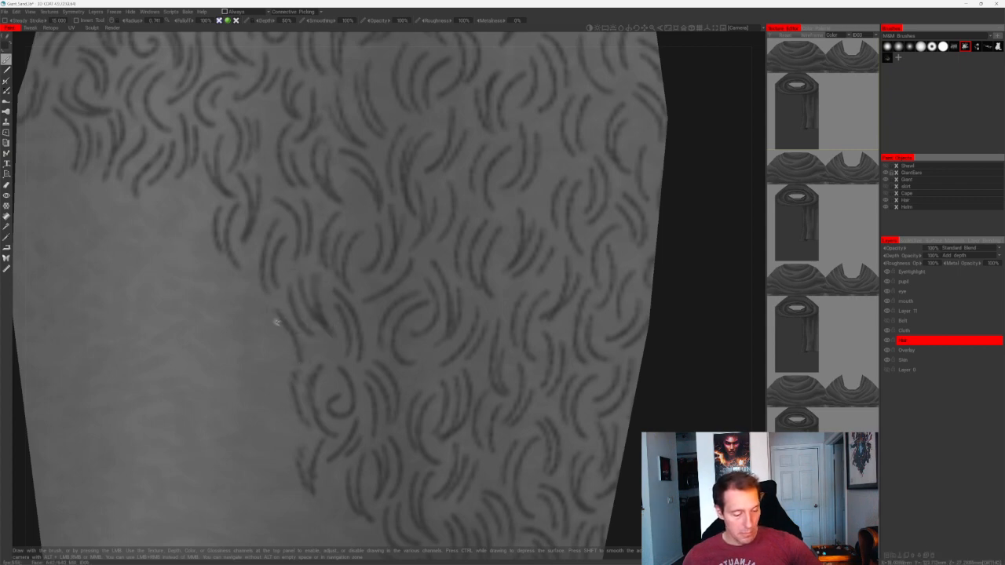
- Paint a curved pair below the wrapped hairs at the back corner and a slanted tuft beneath it, redoing the tuft's first stroke
mouse_move(272, 321)
middle_mouse_down("alt")
mouse_move(307, 338)
mouse_move(328, 332)
middle_mouse_up("alt")
mouse_move(285, 282)
left_mouse_down()
mouse_move(307, 329)
mouse_move(281, 321)
mouse_move(298, 331)
left_mouse_up()
right_click_drag(303, 335, 149, 404, "alt")
left_click_drag(149, 404, 194, 412, "alt")
right_click_drag(193, 411, 306, 339, "alt")
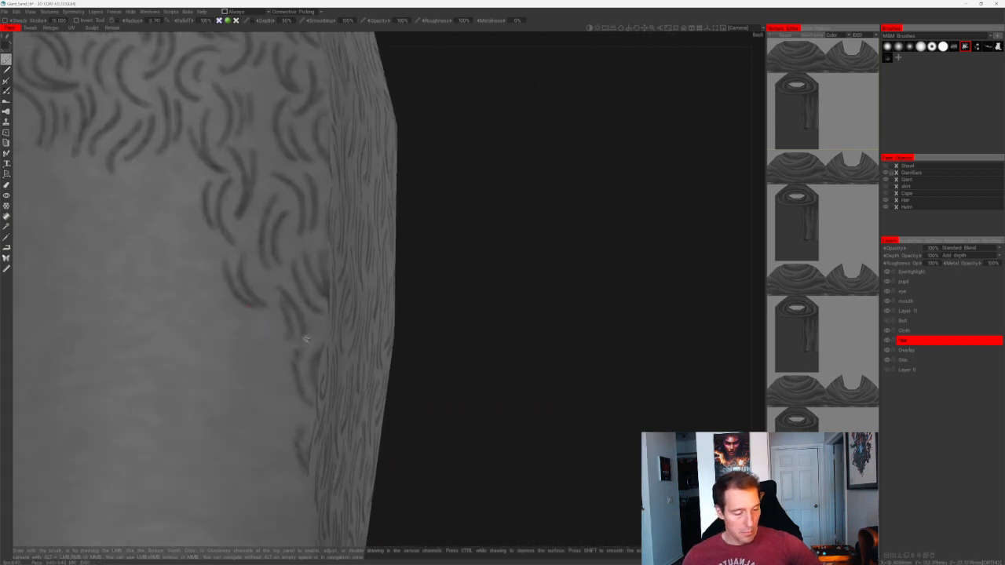
left_click_drag(249, 315, 273, 377)
key("ctrl+z")
left_click_drag(263, 318, 270, 377)
middle_click_drag(273, 349, 308, 376, "alt")
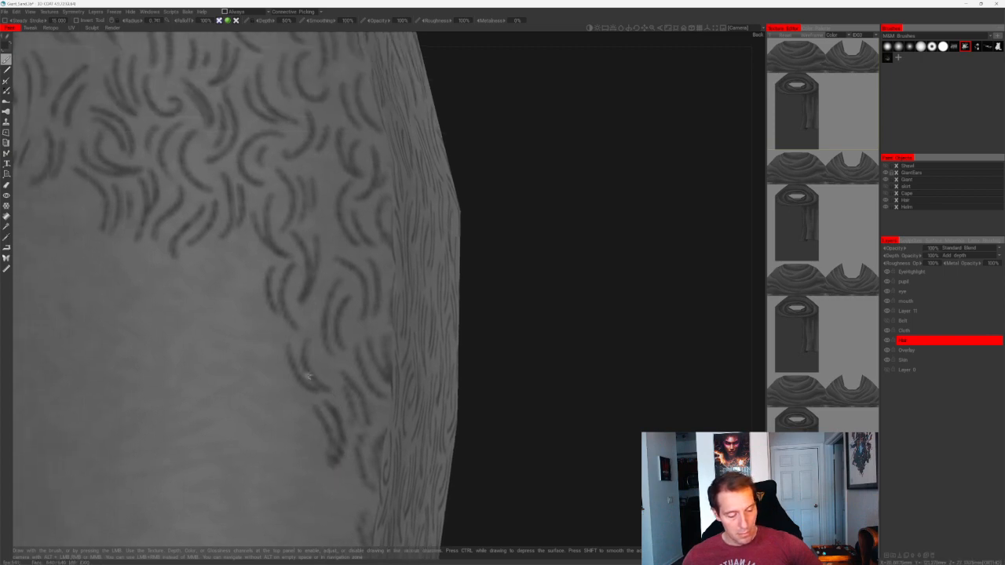
- Paint short slanted hairs along the diagonal hair edge near the back corner, filling the notch beside the dark curved tuft
left_click_drag(259, 305, 271, 346)
middle_click_drag(255, 277, 285, 308, "alt")
scroll(285, 308, "down", 4)
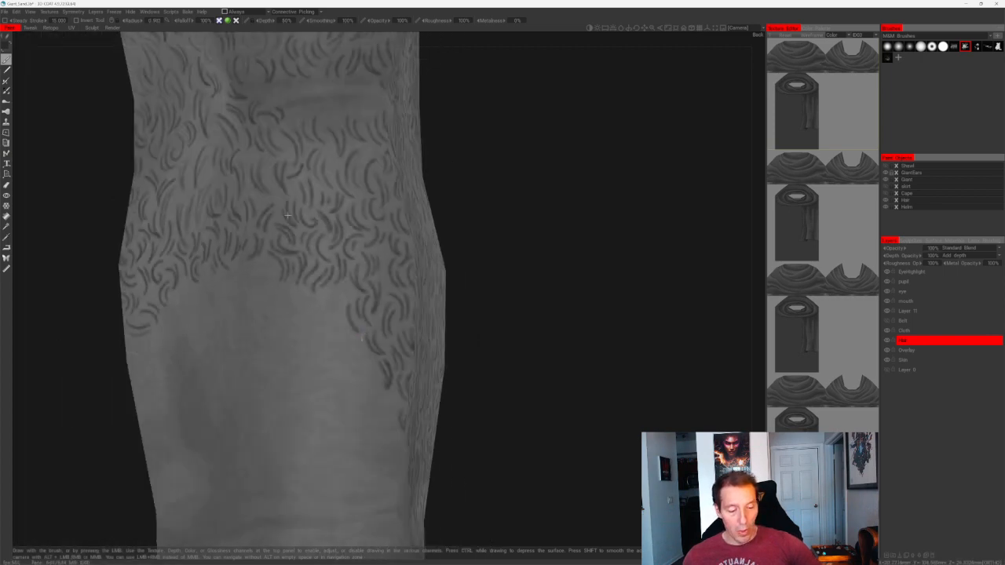
left_click_drag(463, 275, 521, 193, "alt")
scroll(283, 306, "up", 3)
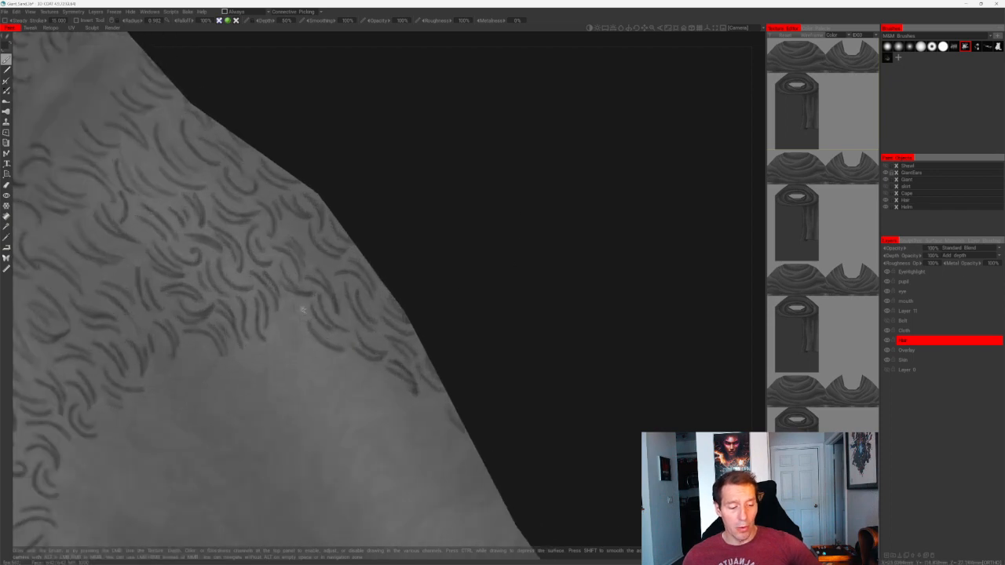
left_click_drag(302, 310, 314, 349)
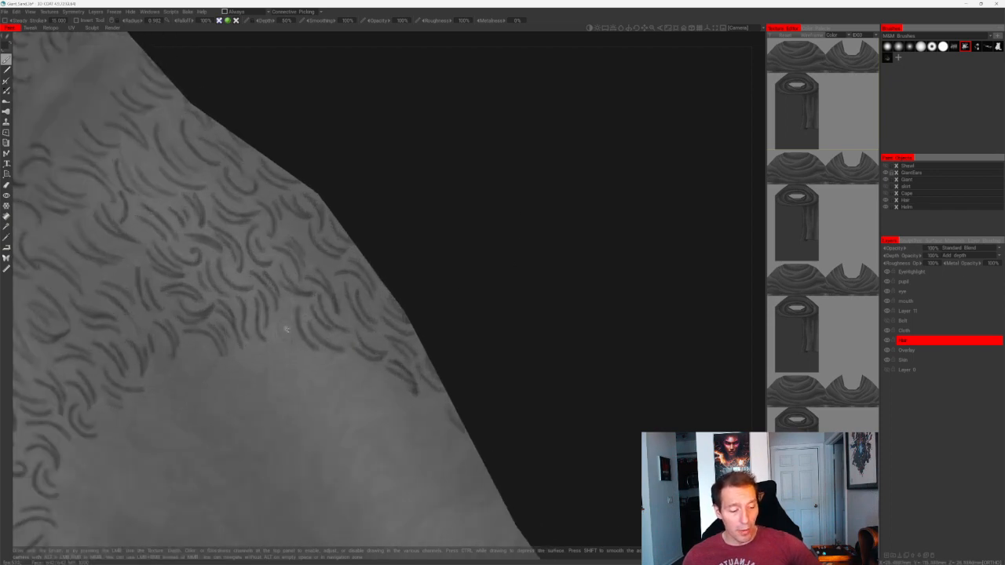
mouse_move(282, 338)
left_mouse_down()
mouse_move(393, 258)
mouse_move(314, 316)
mouse_move(337, 367)
mouse_move(569, 151)
left_mouse_up()
scroll(510, 173, "up", 5)
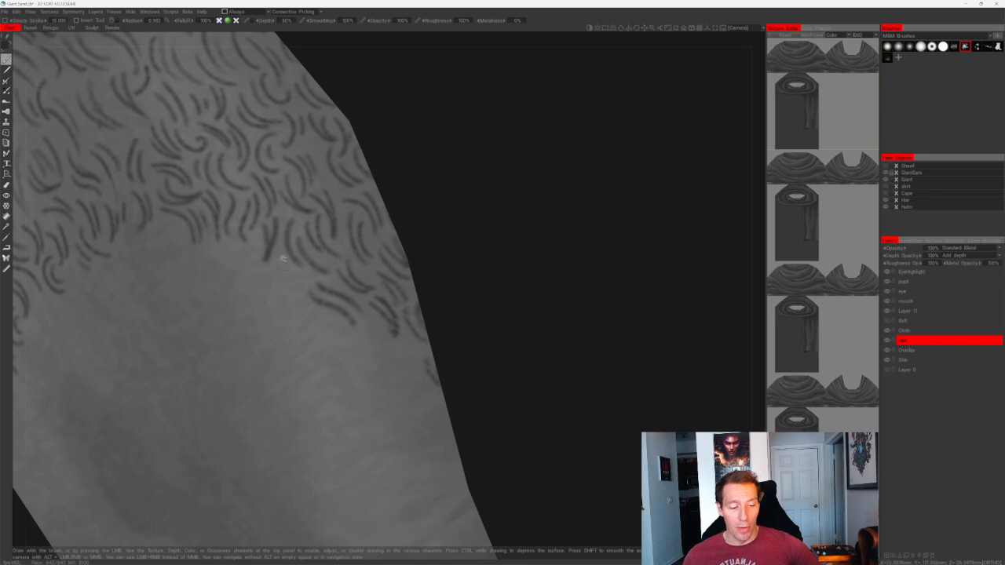
- Paint curved hairs along the diagonal edge and a slanted stroke beneath the existing slanted tuft
left_click_drag(272, 274, 299, 307)
left_click_drag(473, 247, 366, 228)
mouse_move(281, 312)
left_mouse_down()
mouse_move(320, 340)
mouse_move(270, 307)
left_mouse_up()
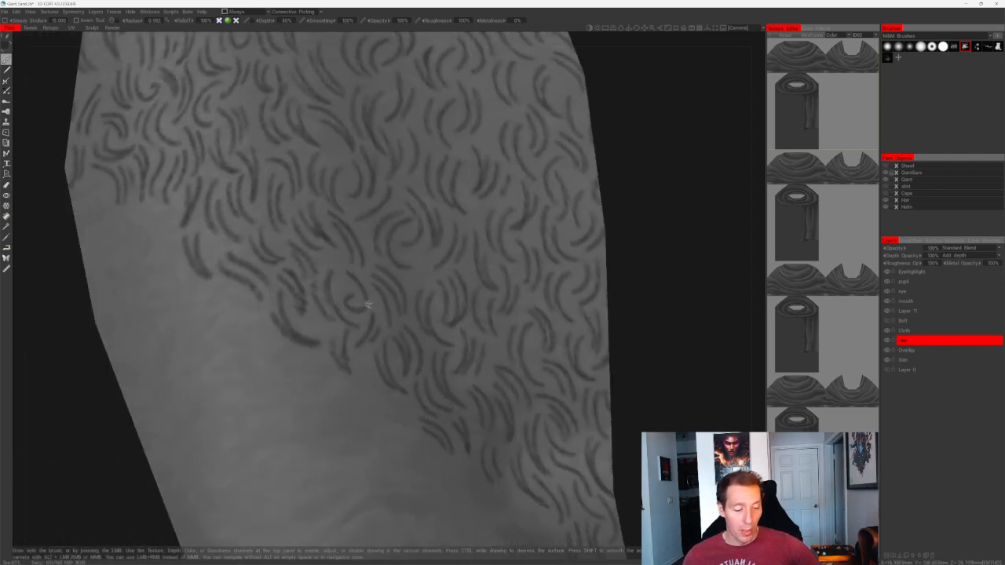
left_click_drag(368, 304, 284, 333)
left_click_drag(156, 424, 474, 273, "alt")
left_click_drag(289, 264, 302, 303)
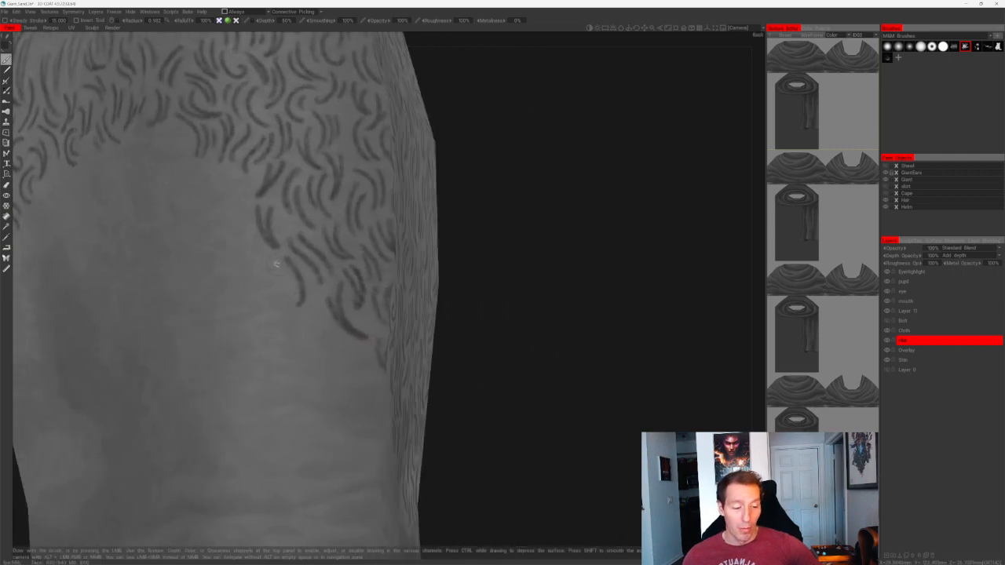
- Double the slanted hair at the lower edge and add a curved hair above it, redoing the first attempt at each
left_click_drag(276, 264, 279, 302)
middle_click_drag(278, 302, 307, 371, "alt")
key("ctrl+z")
left_click_drag(306, 332, 315, 386)
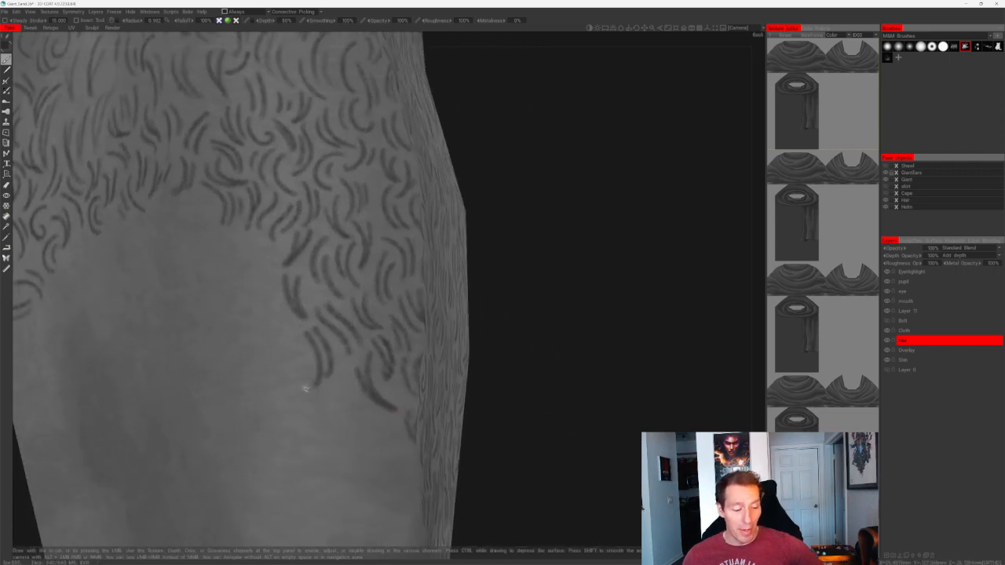
middle_click_drag(342, 281, 350, 358, "alt")
left_click_drag(279, 337, 295, 395)
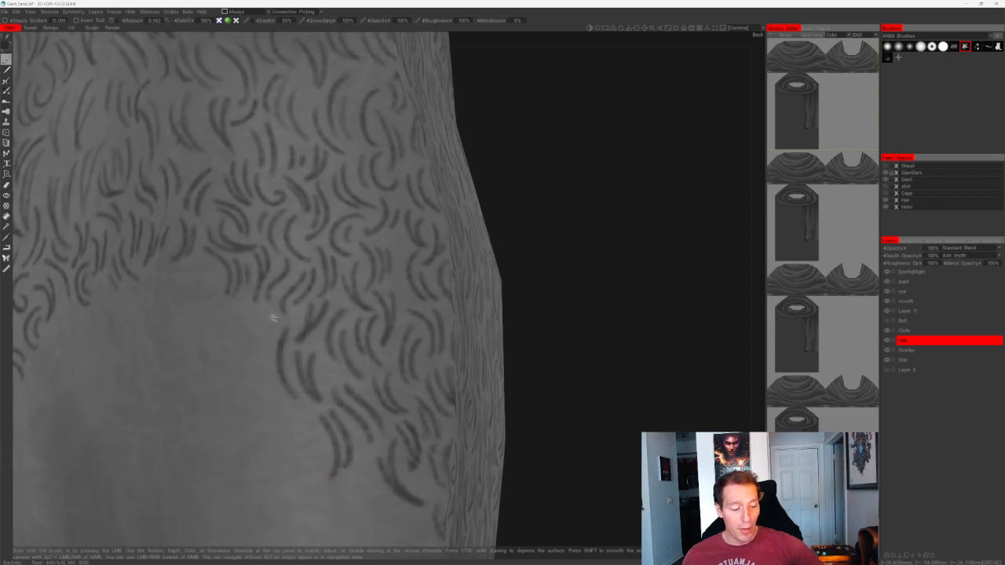
key("ctrl+z")
left_click_drag(291, 322, 282, 364)
- Paint a slanted curved tuft where the diagonal edge meets the hair across the back, redoing its first stroke
left_click_drag(526, 241, 570, 222)
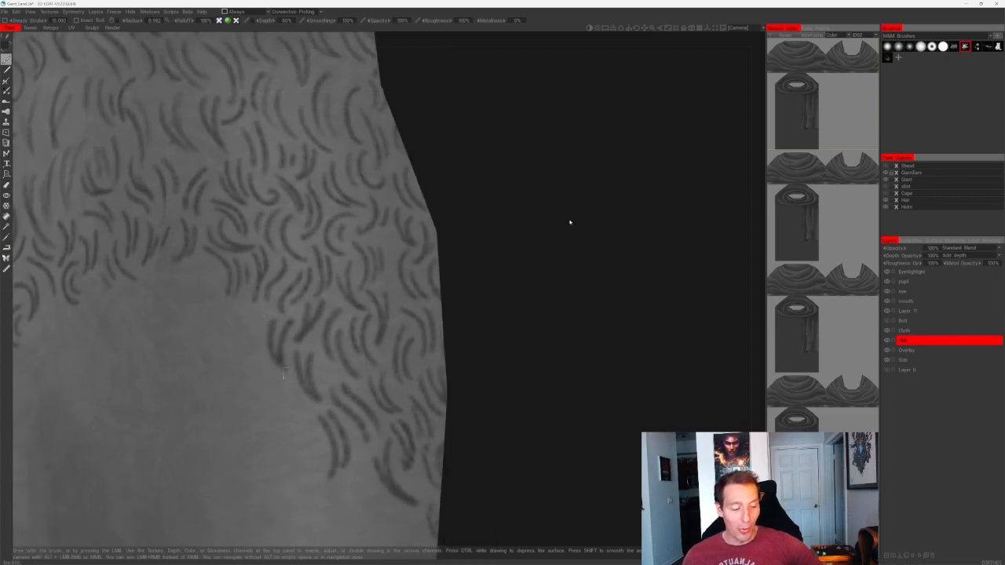
mouse_move(260, 314)
left_mouse_down()
mouse_move(247, 361)
mouse_move(249, 324)
mouse_move(245, 348)
left_mouse_up()
left_click_drag(451, 214, 405, 255)
key("ctrl+z")
mouse_move(277, 308)
left_mouse_down()
mouse_move(296, 355)
mouse_move(281, 351)
left_mouse_up()
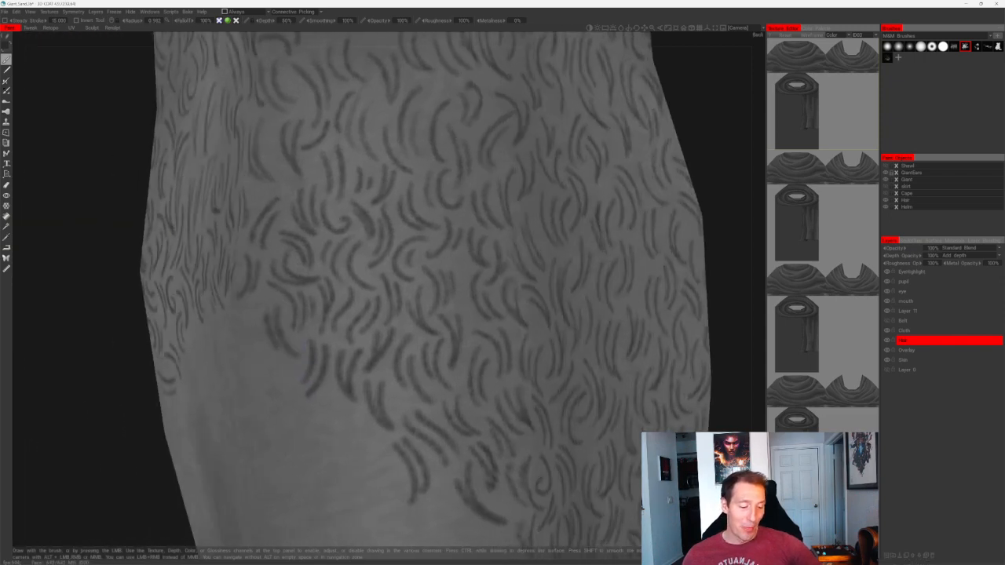
right_click_drag(319, 323, 328, 251, "alt")
left_click_drag(328, 251, 227, 440, "alt")
right_click_drag(227, 440, 323, 464, "alt")
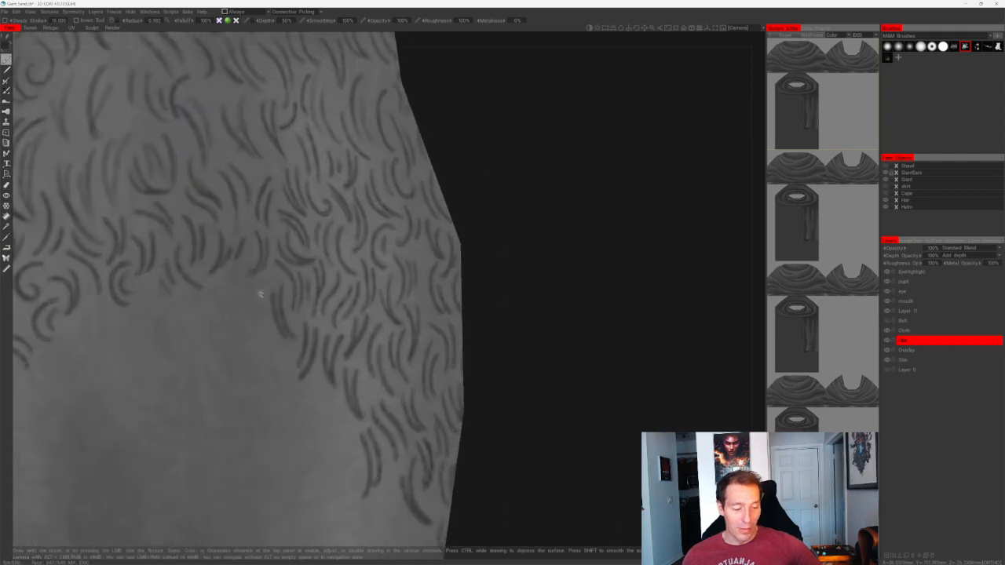
left_click_drag(252, 283, 263, 317)
key("ctrl+z")
left_click_drag(262, 280, 273, 336)
key("ctrl+z")
- Paint two downward-curving hairs below the hairline across the back, redoing the first stroke and undoing an extra one beside them
left_click_drag(524, 223, 607, 212, "alt")
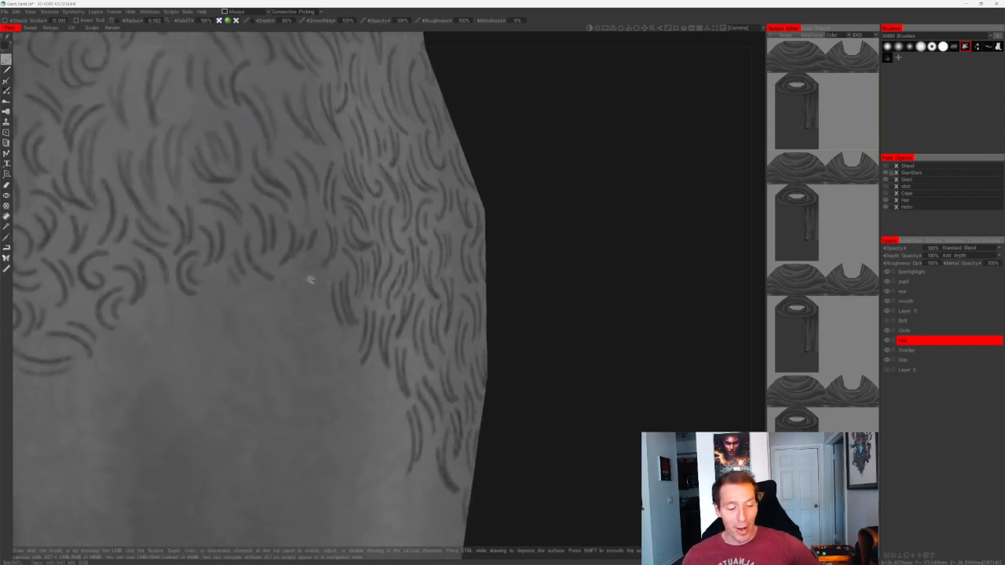
mouse_move(304, 264)
left_mouse_down()
mouse_move(311, 303)
mouse_move(293, 331)
left_mouse_up()
key("ctrl+z")
left_click_drag(304, 264, 311, 316)
left_click_drag(496, 197, 514, 193, "alt")
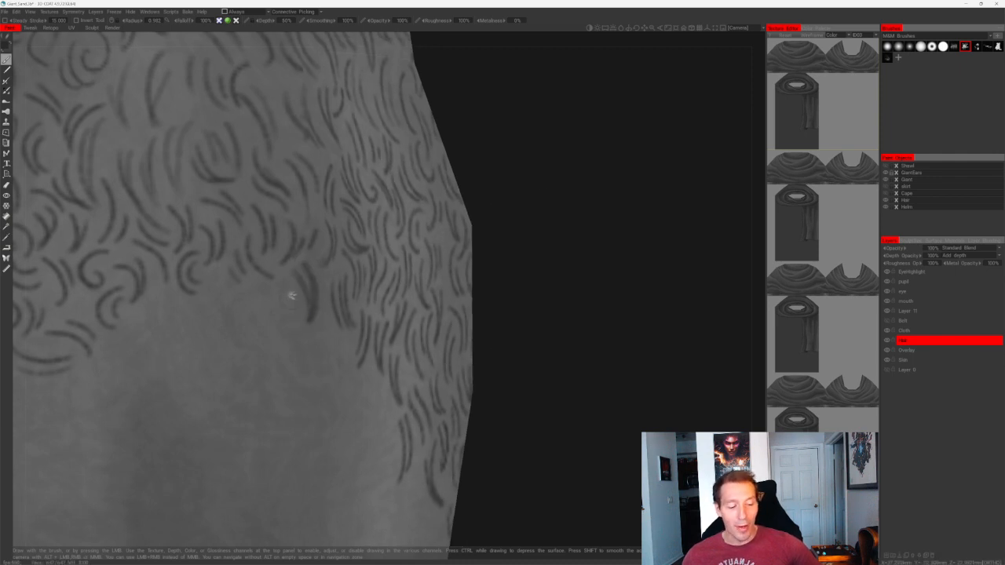
left_click_drag(287, 282, 286, 341)
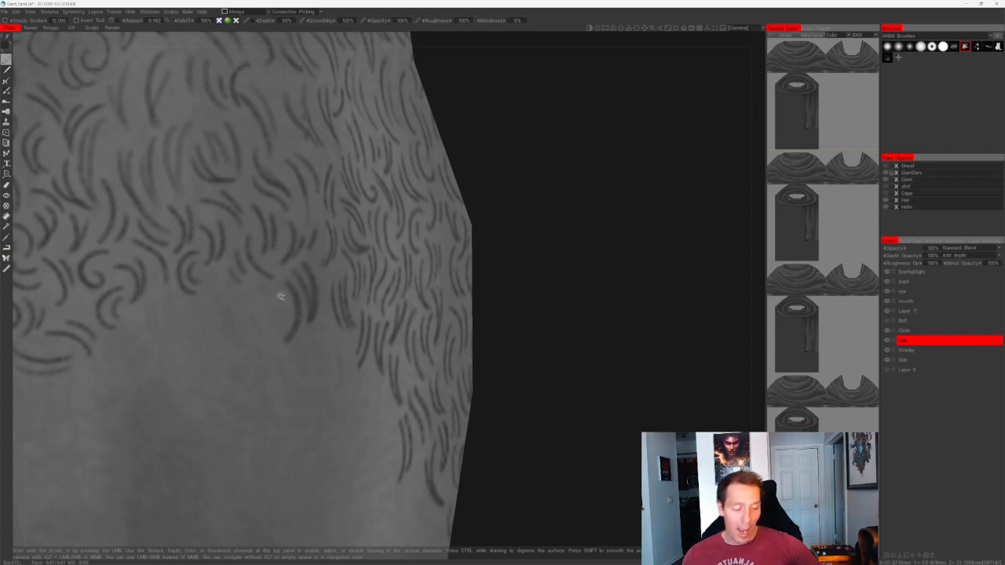
left_click_drag(277, 289, 278, 322)
key("ctrl+z")
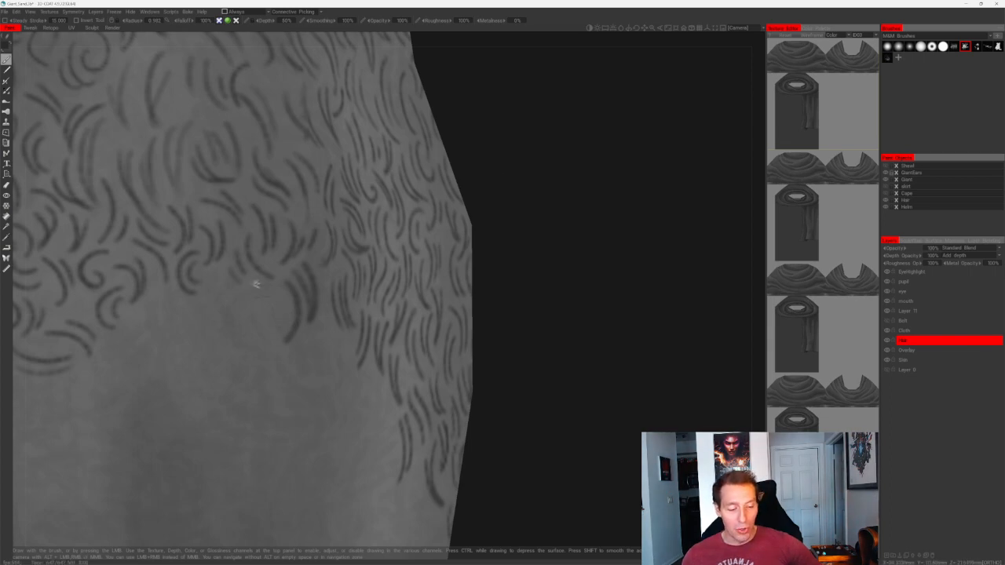
- Extend the hairline across the back with another curved pair and a longer dark tuft tapering downward
left_click_drag(252, 292, 267, 336)
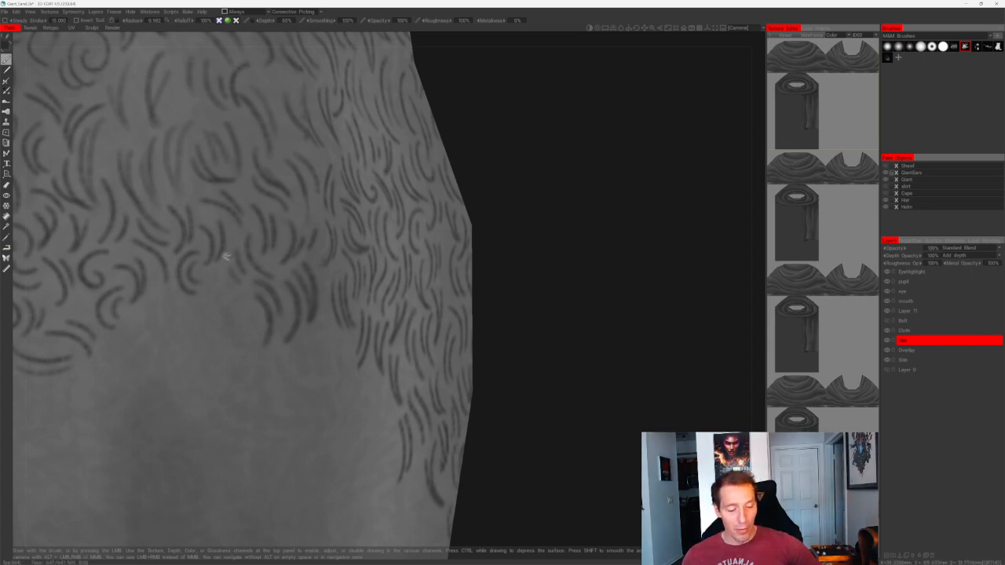
mouse_move(219, 276)
left_mouse_down()
mouse_move(252, 306)
mouse_move(244, 379)
left_mouse_up()
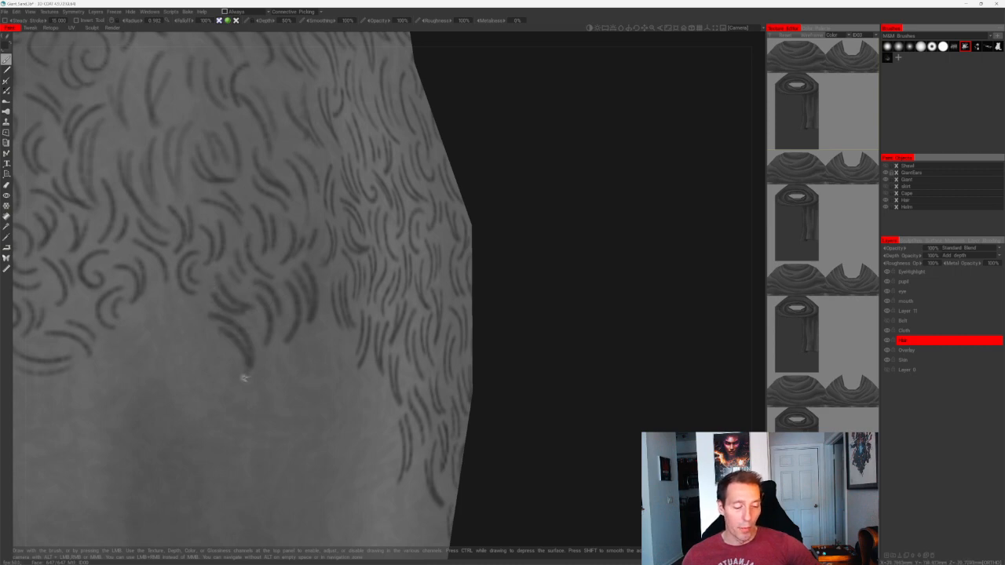
right_click_drag(244, 379, 482, 228, "alt")
left_click_drag(482, 228, 390, 200, "alt")
right_click_drag(390, 199, 483, 228, "alt")
middle_click_drag(483, 227, 422, 265, "alt")
mouse_move(206, 287)
left_mouse_down()
mouse_move(254, 307)
mouse_move(252, 321)
mouse_move(313, 360)
mouse_move(501, 248)
left_mouse_up()
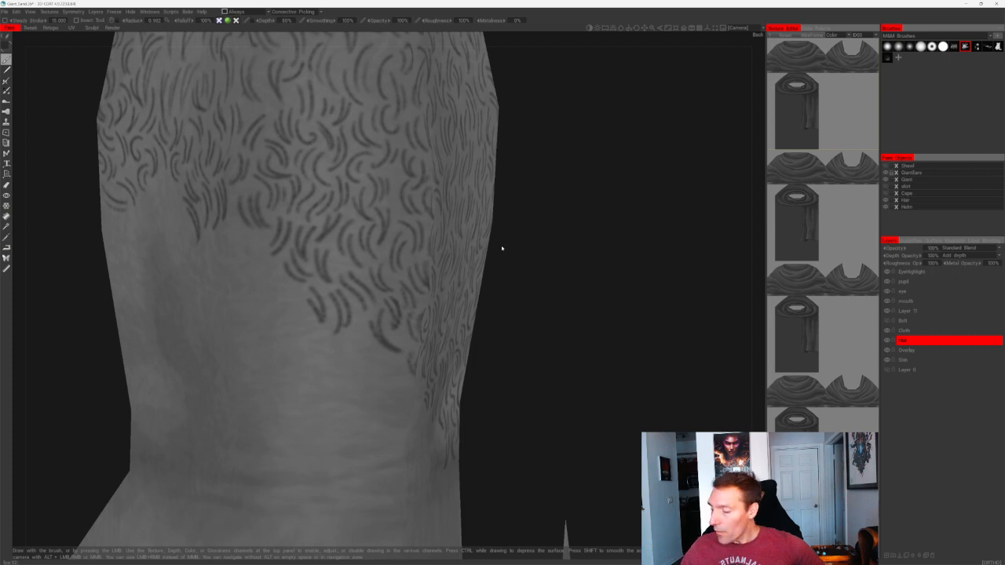
- Paint two downward-pointing hair pairs below the dark slanted tuft on the diagonal edge
left_click_drag(552, 250, 480, 253, "alt")
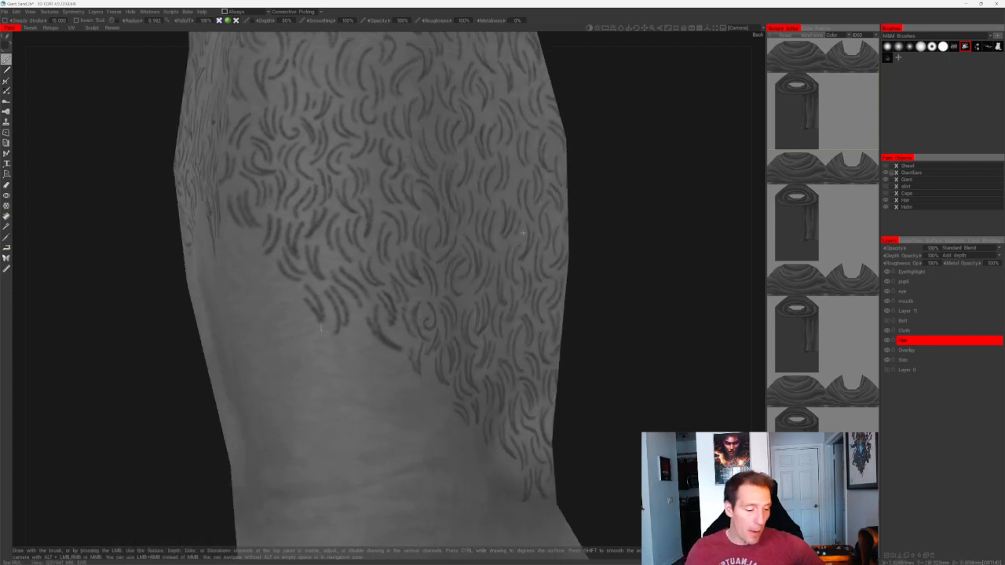
right_click_drag(455, 250, 485, 262, "alt")
mouse_move(338, 299)
left_mouse_down()
mouse_move(347, 362)
mouse_move(332, 359)
left_mouse_up()
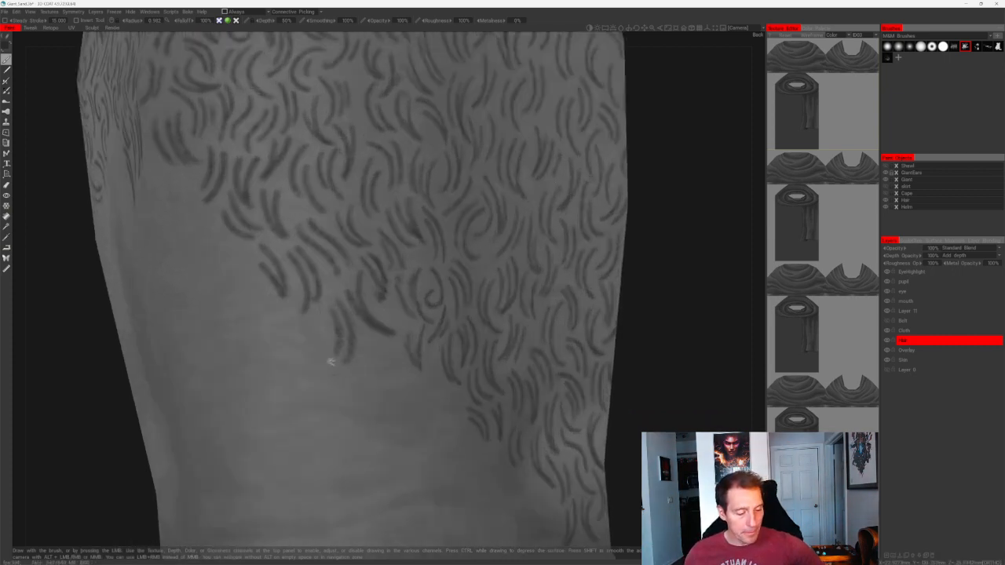
mouse_move(391, 350)
left_mouse_down()
mouse_move(390, 395)
mouse_move(372, 387)
left_mouse_up()
middle_click_drag(423, 388, 342, 322, "alt")
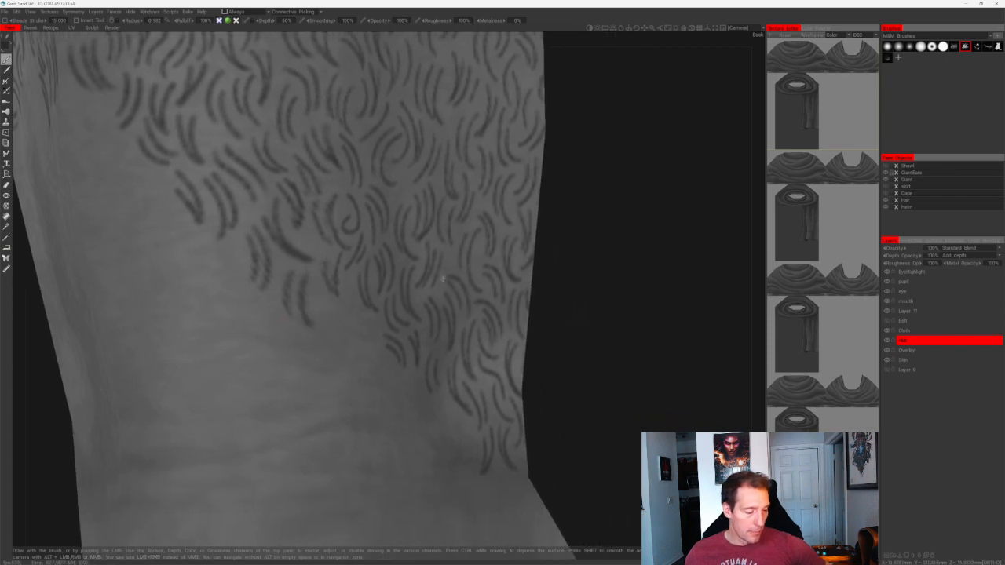
- Paint short curved hairs in the notch of the diagonal edge below the spiral curl
left_click_drag(584, 228, 510, 226, "alt")
right_click_drag(522, 226, 556, 219, "alt")
left_click_drag(339, 277, 367, 333)
left_click_drag(326, 304, 342, 333)
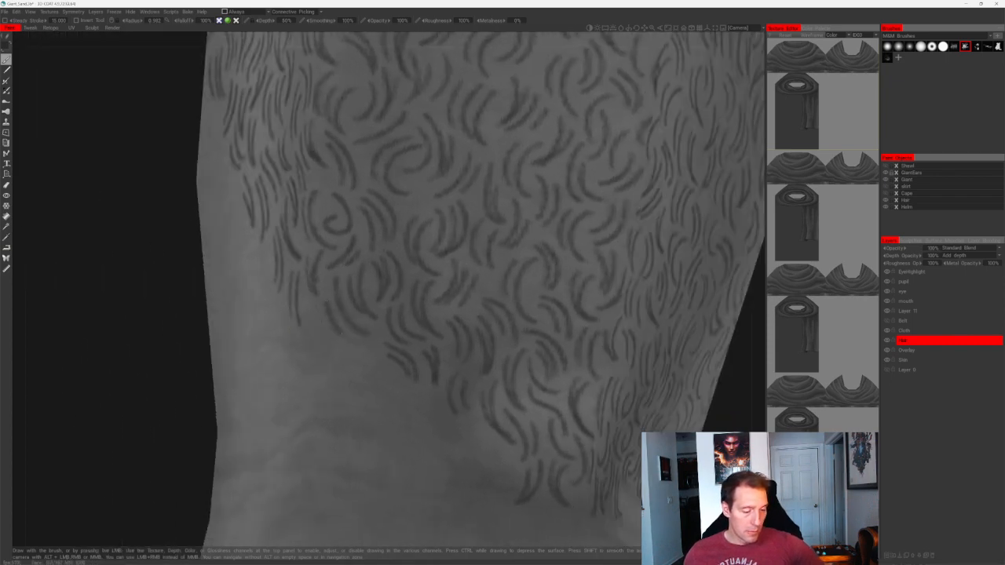
- Paint a group of parallel curved hairs at the lower end of the diagonal edge above the ankle, redoing the first stroke
middle_click_drag(407, 341, 314, 275, "alt")
right_click_drag(349, 255, 332, 234, "alt")
mouse_move(561, 274)
left_mouse_down("alt")
mouse_move(615, 280)
mouse_move(548, 269)
left_mouse_up("alt")
left_click_drag(346, 313, 377, 344)
key("ctrl+z")
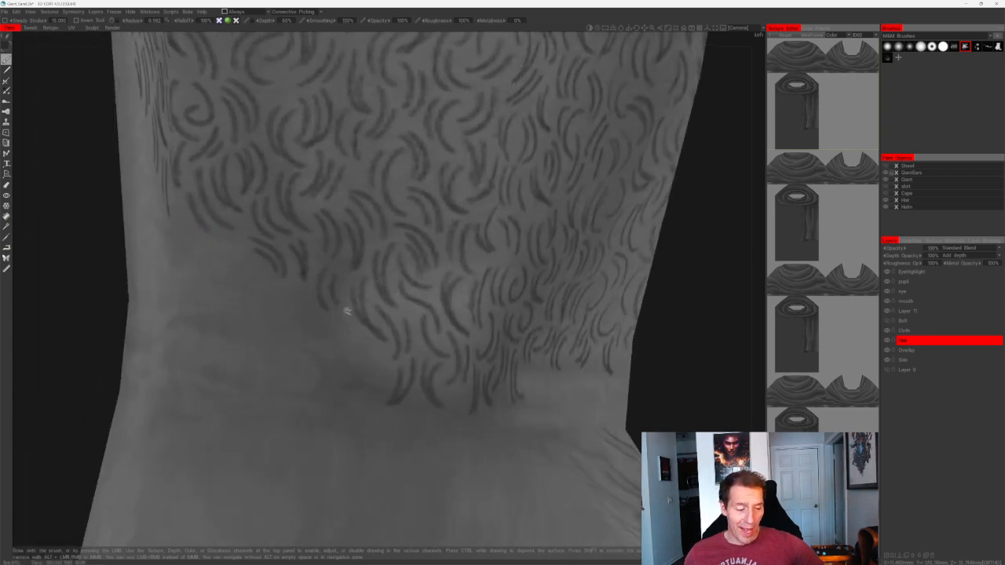
mouse_move(346, 311)
left_mouse_down()
mouse_move(369, 351)
mouse_move(364, 370)
left_mouse_up()
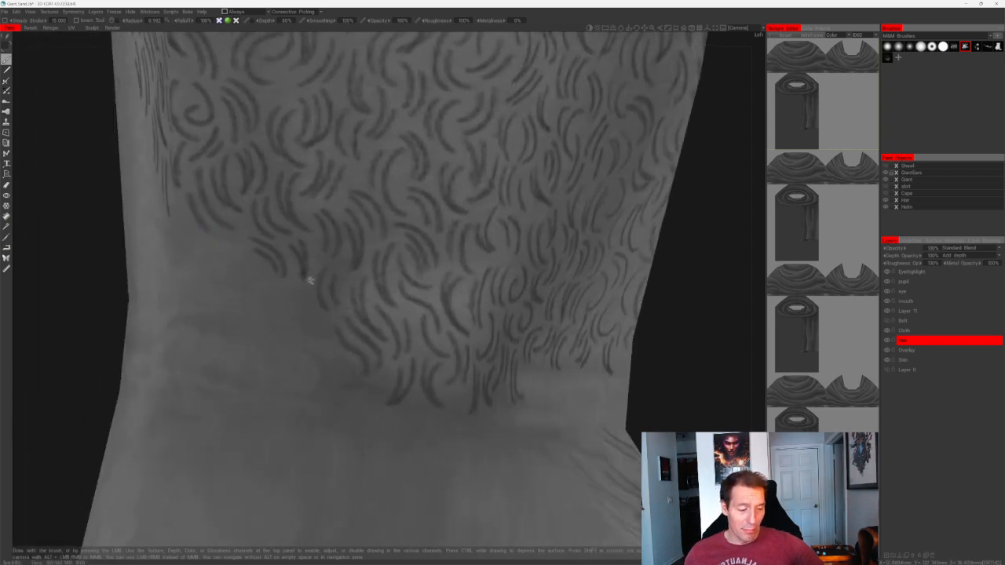
- Paint a short slanted hair in the gap above the parallel curves, redoing the first attempt
left_click_drag(313, 268, 325, 305)
key("ctrl+z")
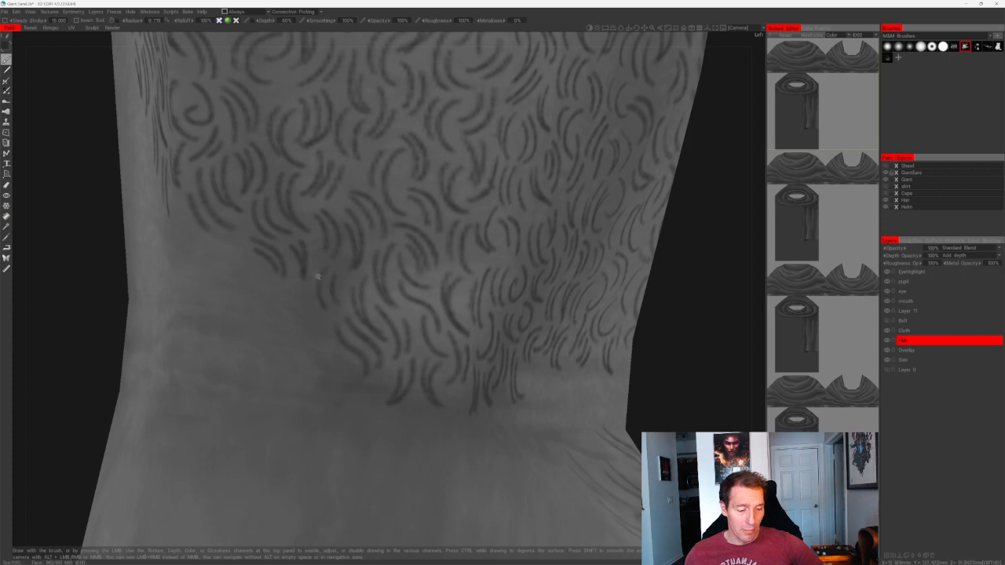
left_click_drag(314, 269, 324, 305)
left_click_drag(652, 281, 580, 266)
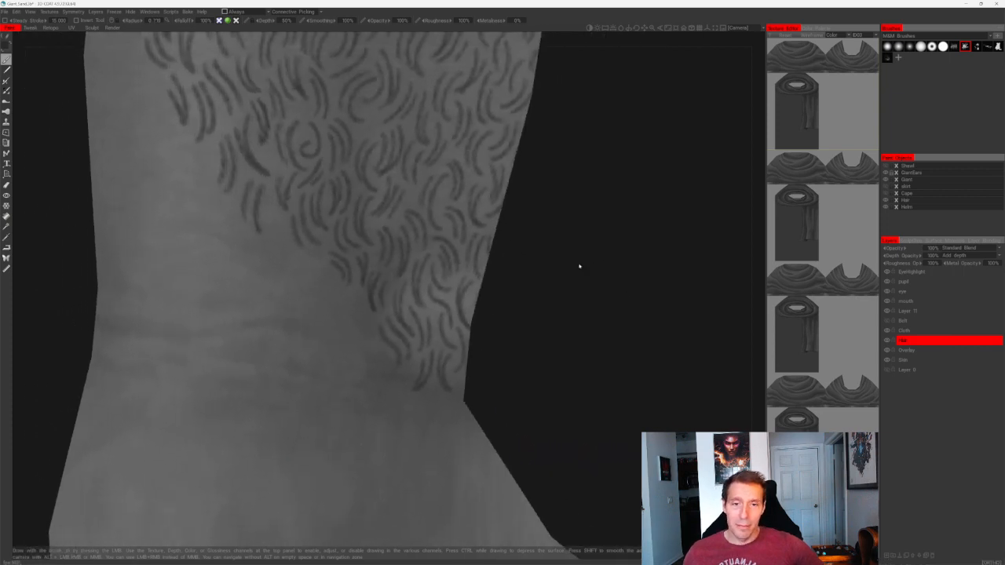
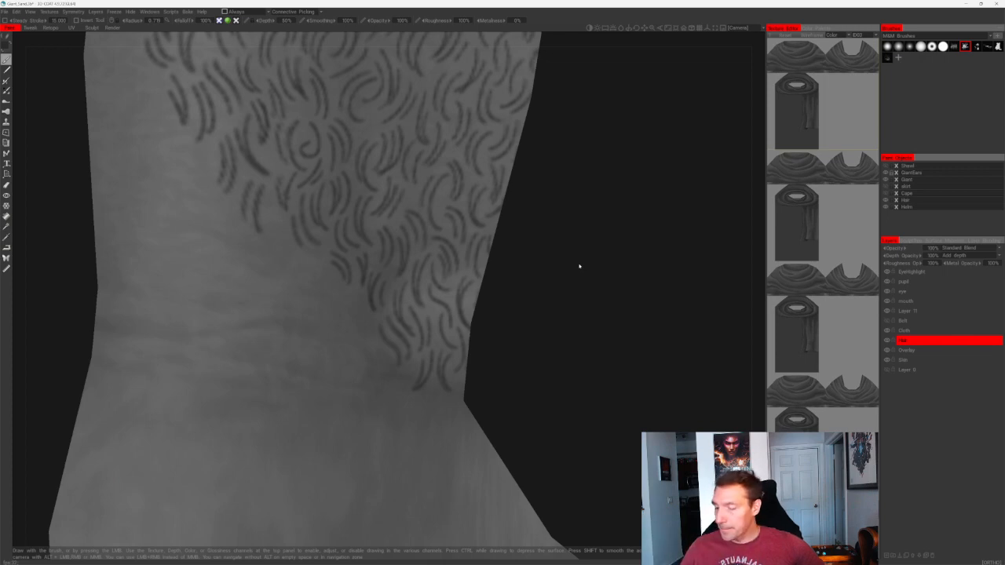
- Paint slanted hair pairs stepping down the diagonal edge toward the ankle
left_click_drag(579, 266, 541, 269)
right_click_drag(541, 269, 545, 287)
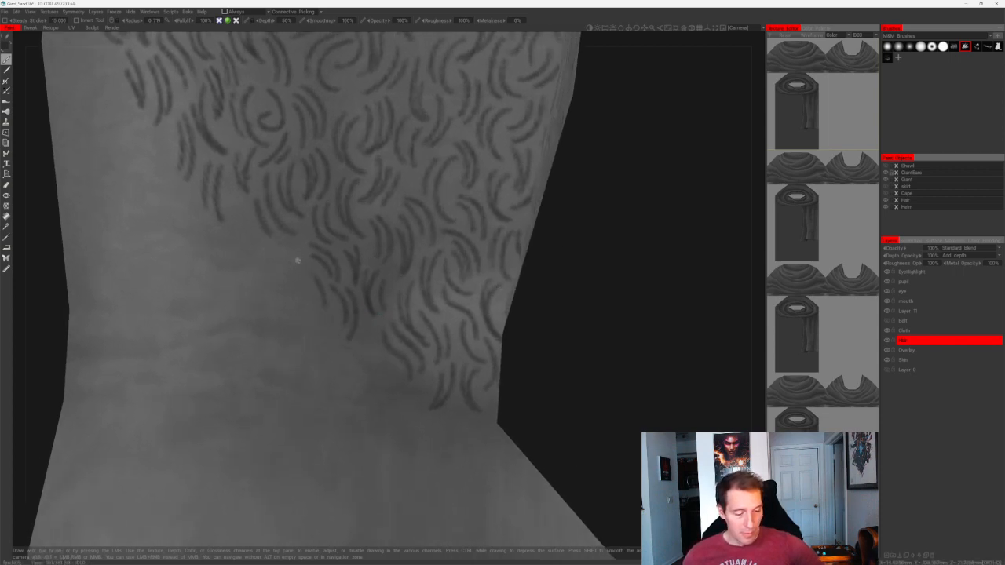
left_click_drag(283, 267, 369, 267, "alt")
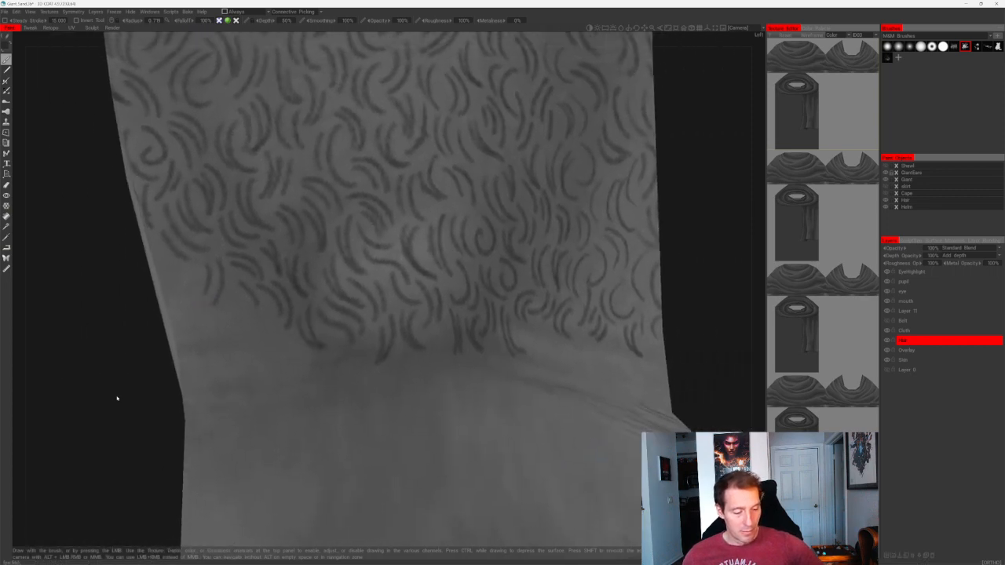
left_click_drag(117, 399, 216, 417, "alt")
mouse_move(281, 318)
left_mouse_down()
mouse_move(277, 360)
mouse_move(265, 343)
mouse_move(463, 225)
left_mouse_up()
middle_click_drag(416, 221, 455, 207, "alt")
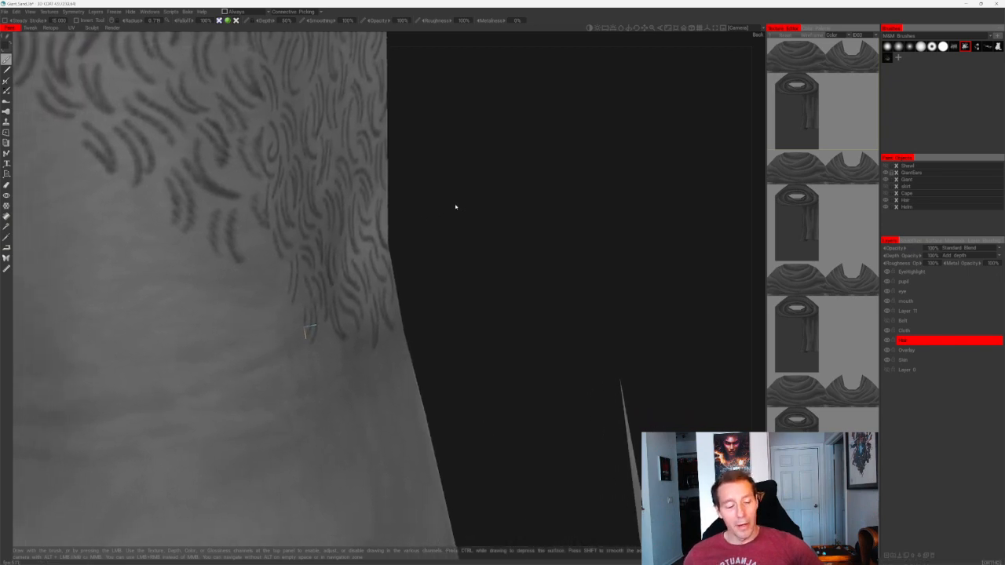
- Paint a cluster of curved hairs at the lowest corner of the hair edge above the ankle
right_click_drag(456, 207, 471, 186, "alt")
left_click_drag(471, 186, 446, 239, "alt")
right_click_drag(446, 240, 466, 298, "alt")
mouse_move(298, 300)
left_mouse_down()
mouse_move(303, 362)
mouse_move(287, 350)
left_mouse_up()
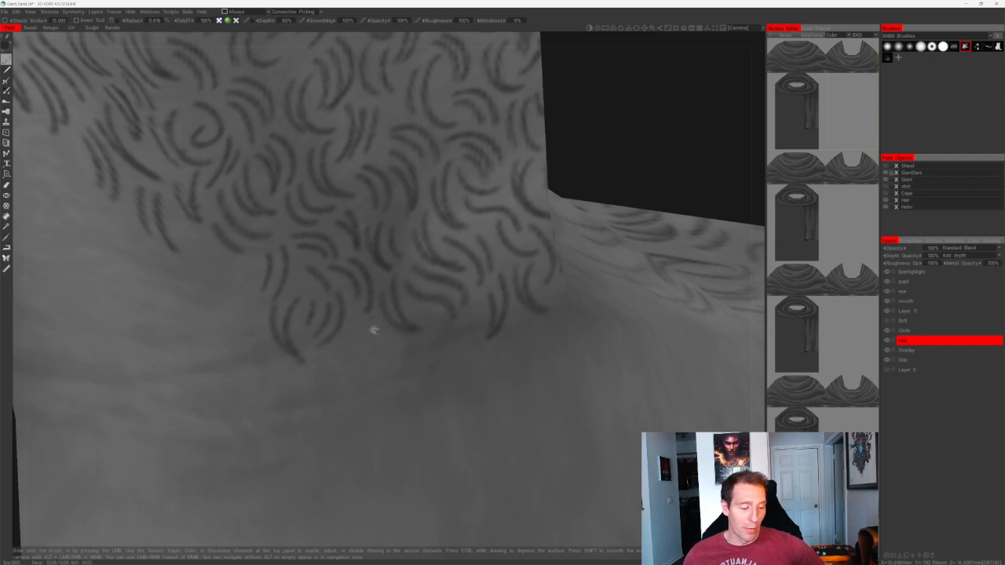
- Paint a curved pair and a fan of short curved hairs beneath the parallel curves at the ankle
mouse_move(374, 329)
left_mouse_down()
mouse_move(365, 346)
mouse_move(419, 376)
left_mouse_up()
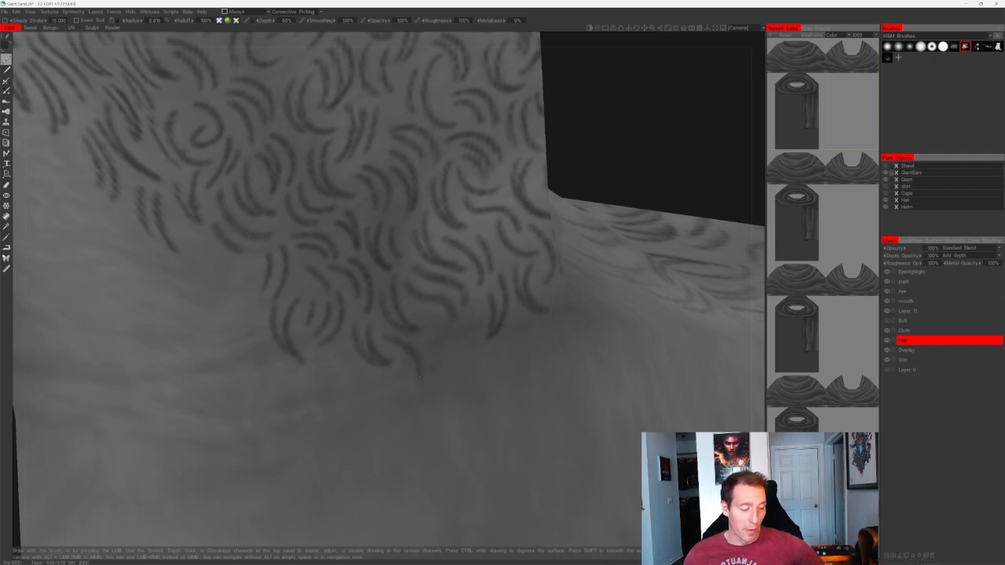
left_click_drag(423, 340, 434, 359)
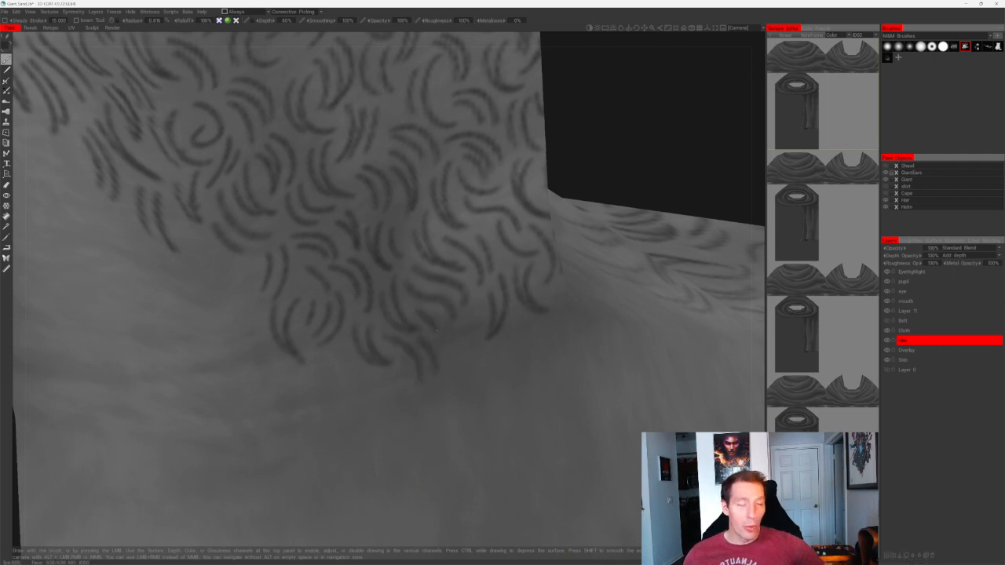
left_click_drag(449, 328, 446, 361)
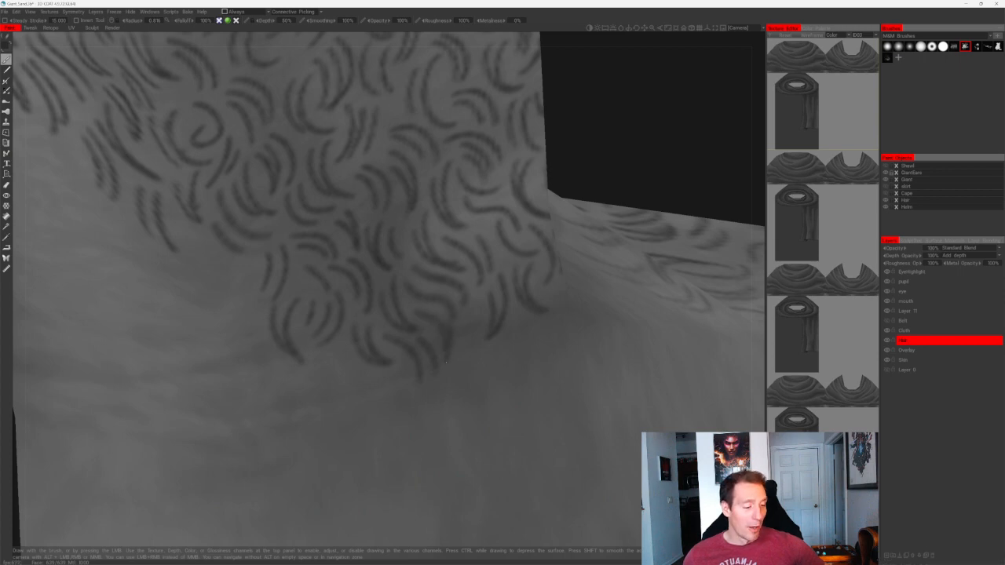
right_click_drag(587, 333, 594, 209, "alt")
mouse_move(594, 208)
left_mouse_down("alt")
mouse_move(534, 262)
mouse_move(585, 220)
mouse_move(565, 303)
left_mouse_up("alt")
right_click_drag(565, 303, 527, 319, "alt")
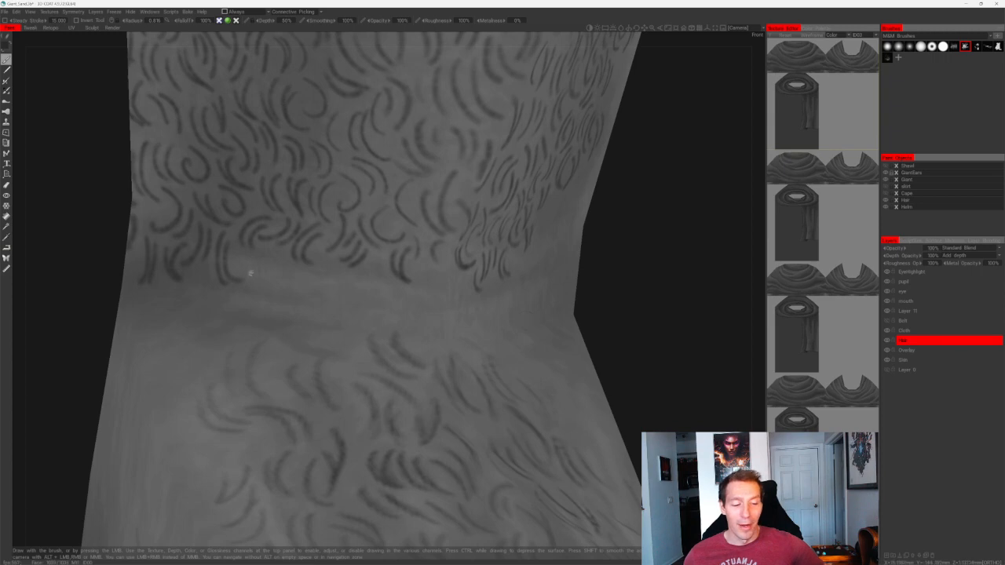
- Paint a row of short slanted hairs extending the lower hair edge along the ankle, redoing one stroke
left_click_drag(241, 259, 262, 298)
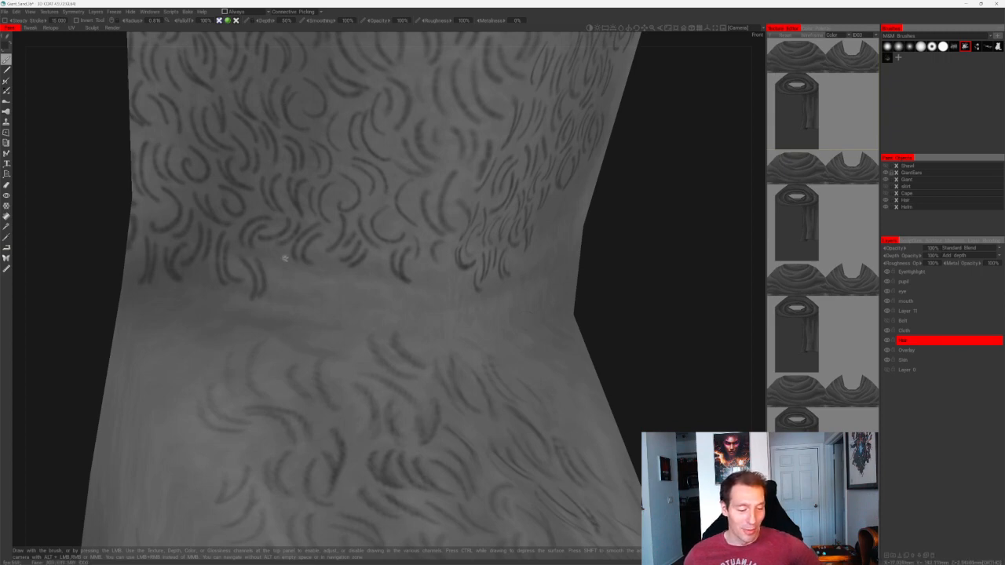
left_click_drag(277, 250, 277, 301)
key("ctrl+z")
left_click_drag(280, 260, 290, 293)
mouse_move(284, 266)
left_mouse_down()
mouse_move(292, 290)
mouse_move(317, 307)
mouse_move(334, 291)
left_mouse_up()
- Paint a short curved hair pair in the gap between the two lower hair clusters above the ankle, redoing failed strokes
right_click_drag(399, 290, 259, 287, "alt")
left_click_drag(604, 235, 478, 228, "alt")
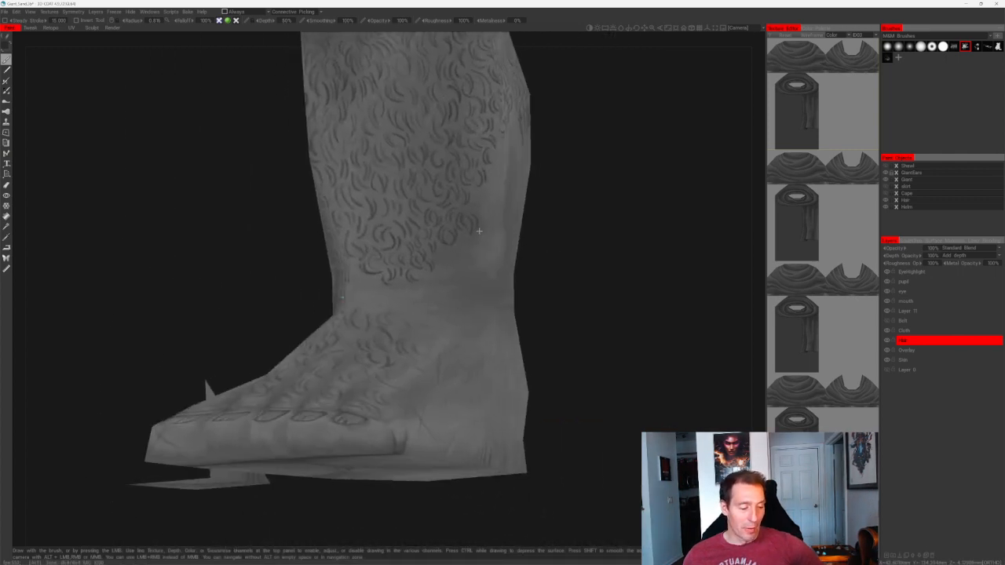
right_click_drag(477, 229, 644, 224, "alt")
left_click_drag(643, 224, 664, 291, "alt")
right_click_drag(553, 263, 608, 251, "alt")
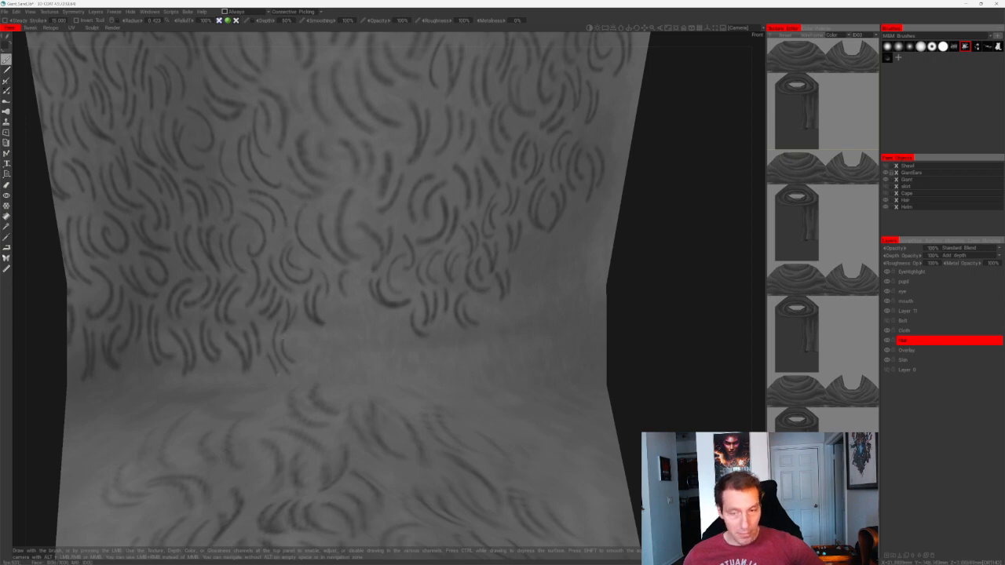
middle_click_drag(368, 316, 324, 307, "alt")
scroll(324, 307, "up", 1)
scroll(314, 310, "up", 1)
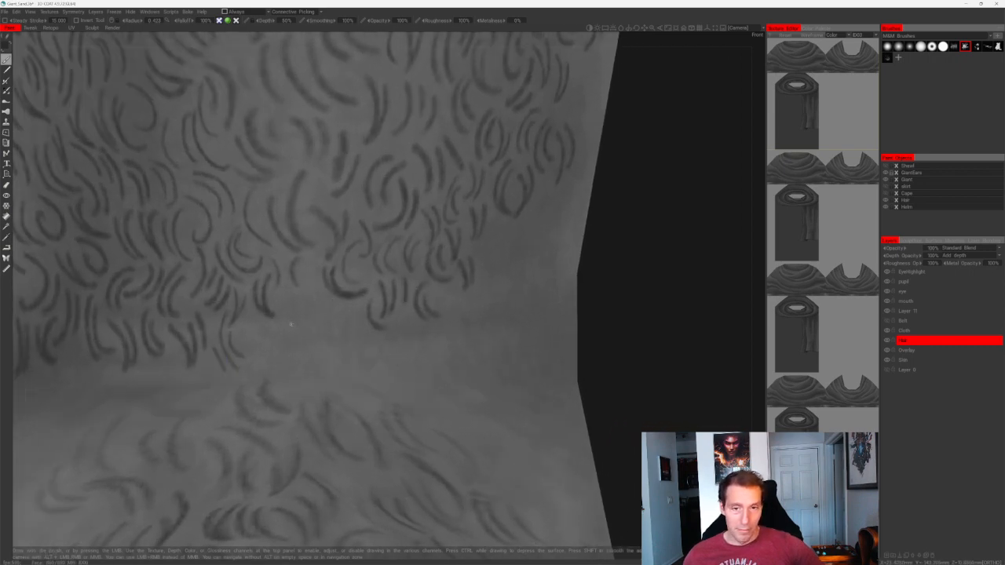
mouse_move(301, 293)
left_mouse_down()
mouse_move(290, 313)
mouse_move(305, 336)
mouse_move(293, 329)
mouse_move(305, 320)
mouse_move(320, 329)
left_mouse_up()
key("ctrl+z")
key("ctrl+z")
key("ctrl+z")
left_click_drag(312, 304, 320, 318)
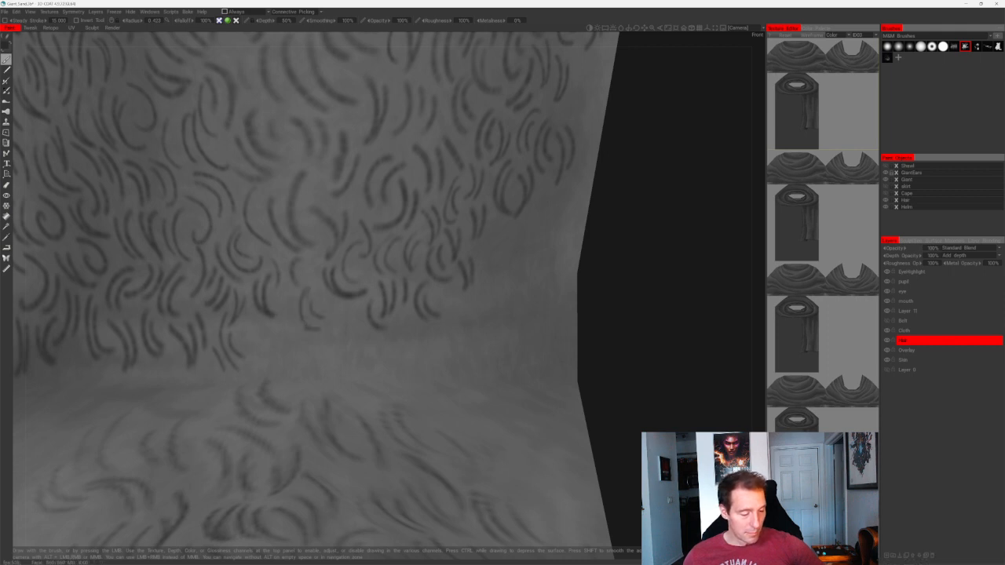
- Fill the remaining gap in the ankle hair edge with short curved hairs that join the two lower clusters
left_click_drag(256, 323, 283, 354)
key("ctrl+z")
mouse_move(291, 310)
left_mouse_down()
mouse_move(291, 346)
mouse_move(305, 363)
mouse_move(333, 365)
left_mouse_up()
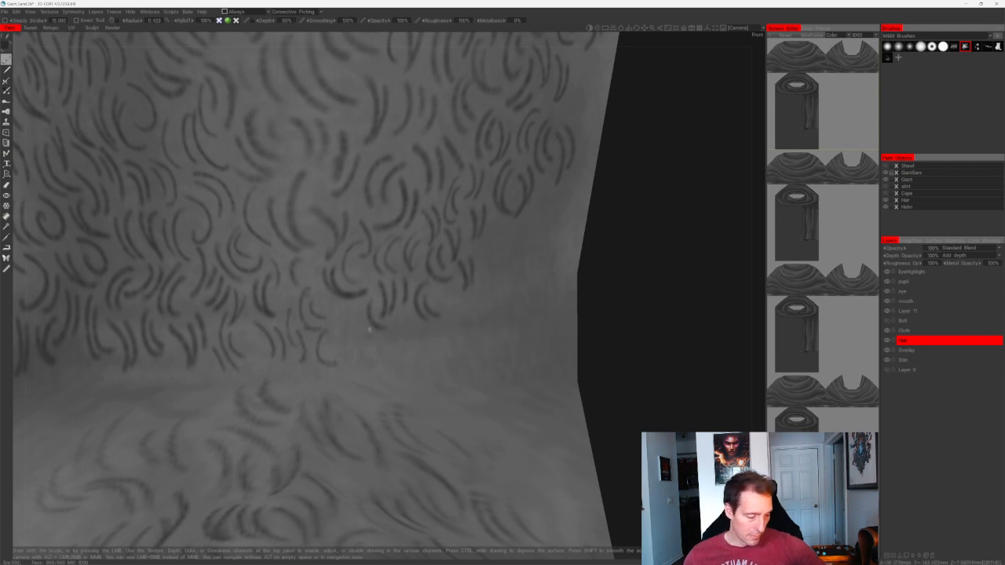
left_click_drag(338, 331, 343, 359)
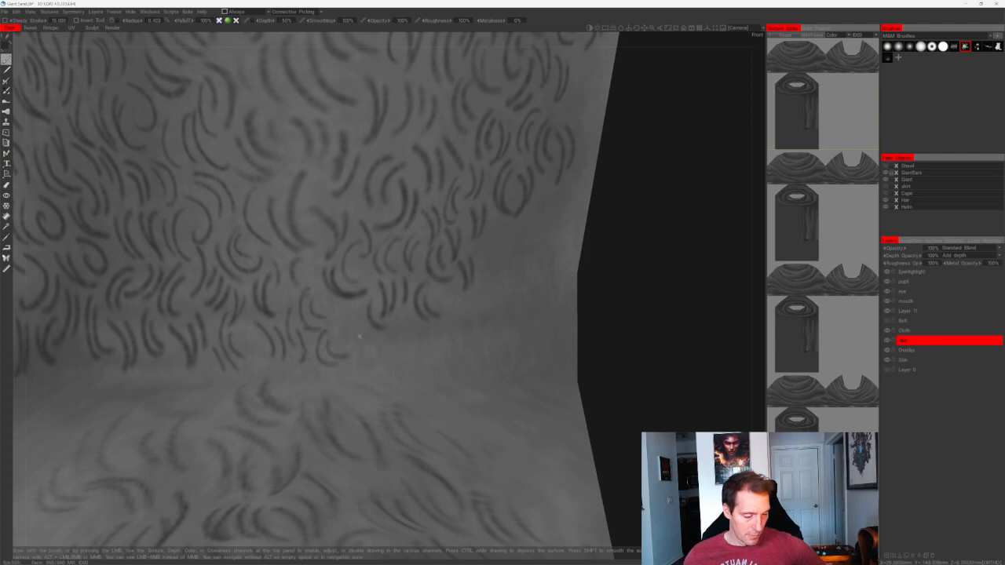
mouse_move(336, 308)
left_mouse_down()
mouse_move(333, 336)
mouse_move(356, 333)
mouse_move(359, 365)
left_mouse_up()
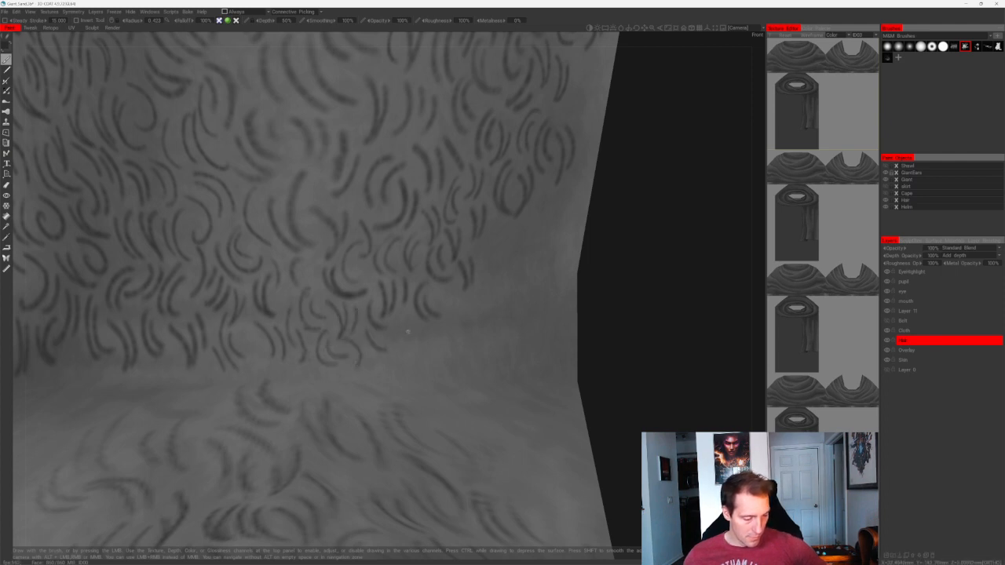
- Paint darker curved hairs over the faint swirl in the middle of the lower shin
mouse_move(437, 319)
left_mouse_down("alt")
mouse_move(434, 343)
mouse_move(395, 373)
left_mouse_up("alt")
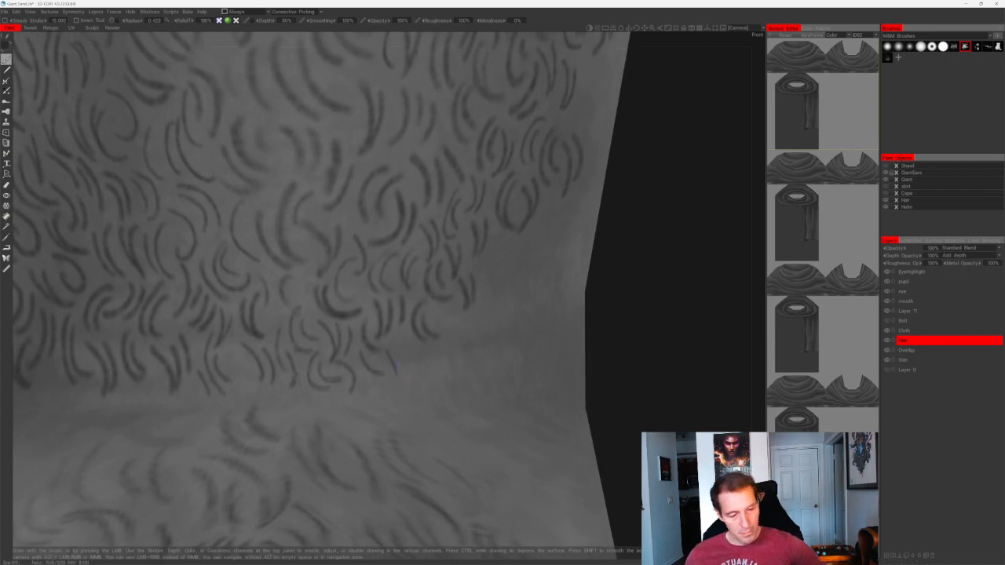
mouse_move(311, 262)
left_mouse_down("alt")
mouse_move(281, 295)
mouse_move(284, 321)
left_mouse_up("alt")
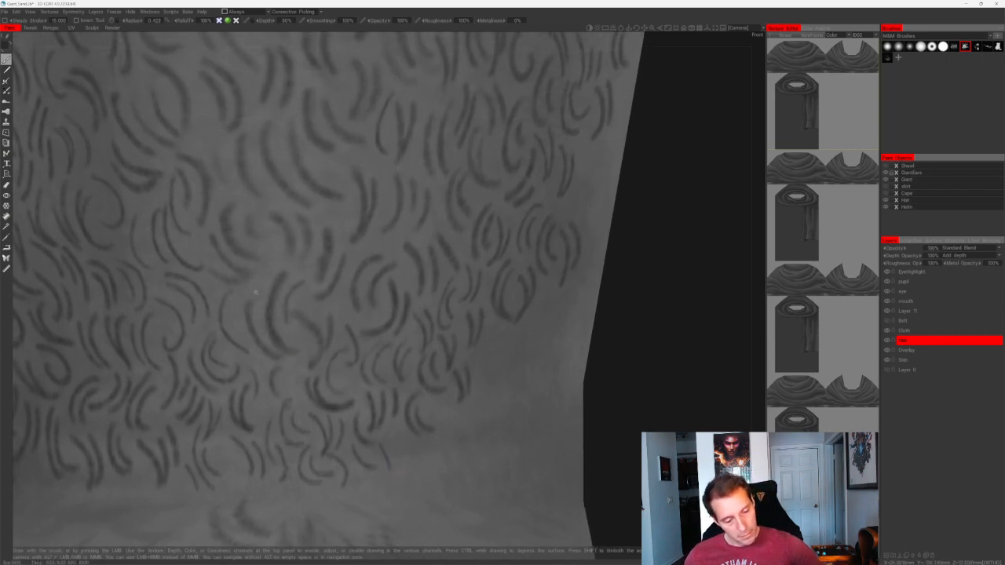
left_click_drag(257, 286, 254, 332)
left_click_drag(247, 211, 269, 249)
left_click_drag(224, 209, 257, 258)
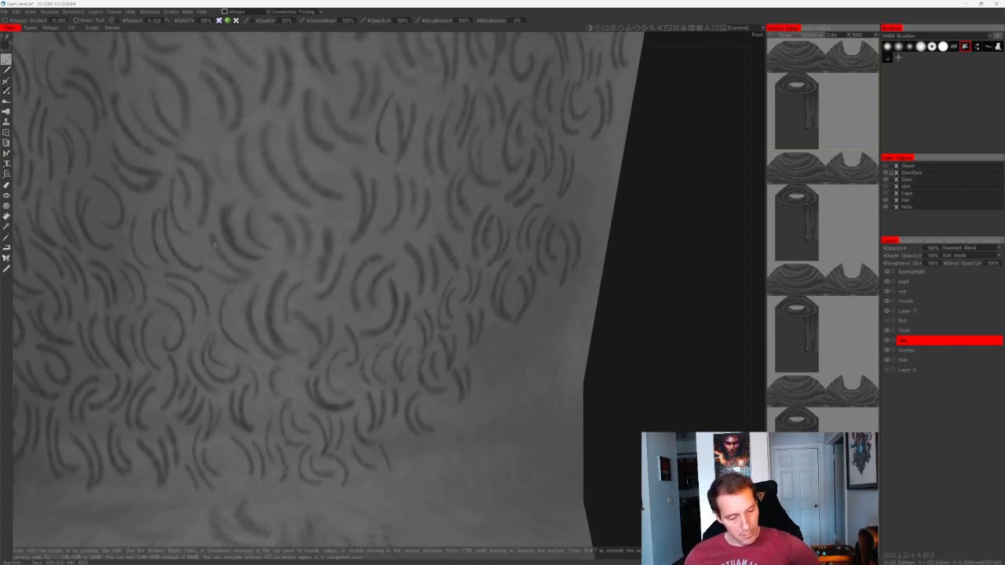
- Reinforce the blurry arcs on the mid-shin with additional dark slanted and curved hairs
mouse_move(331, 237)
left_mouse_down("alt")
mouse_move(266, 287)
mouse_move(283, 324)
left_mouse_up("alt")
mouse_move(290, 277)
left_mouse_down()
mouse_move(298, 316)
mouse_move(317, 306)
mouse_move(314, 332)
left_mouse_up()
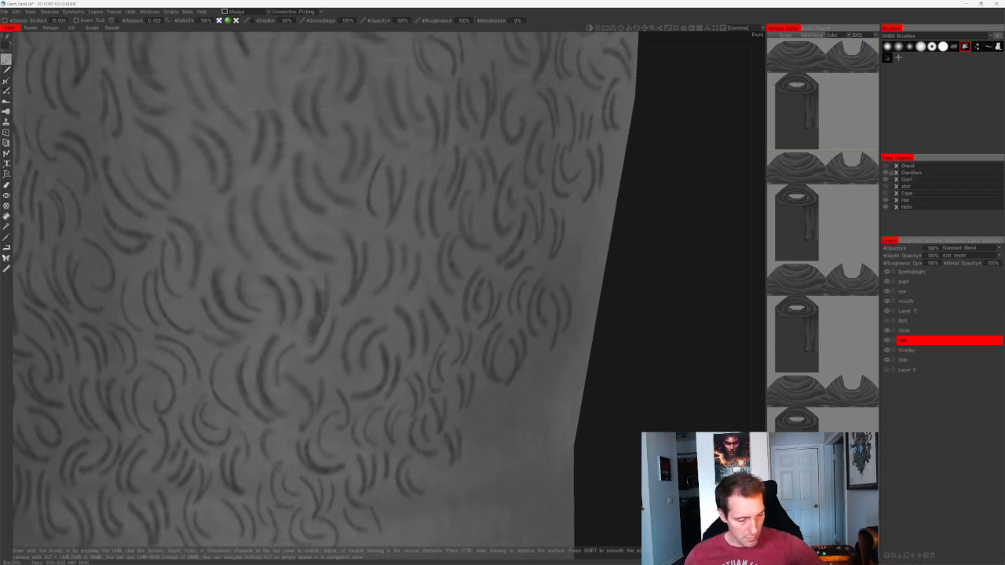
left_click_drag(302, 213, 333, 256)
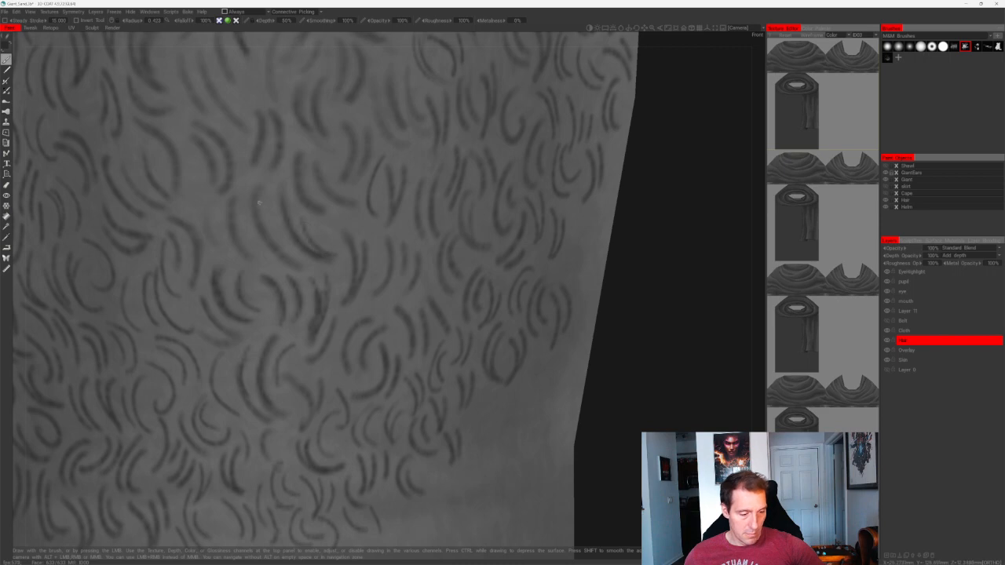
left_click_drag(255, 190, 282, 248)
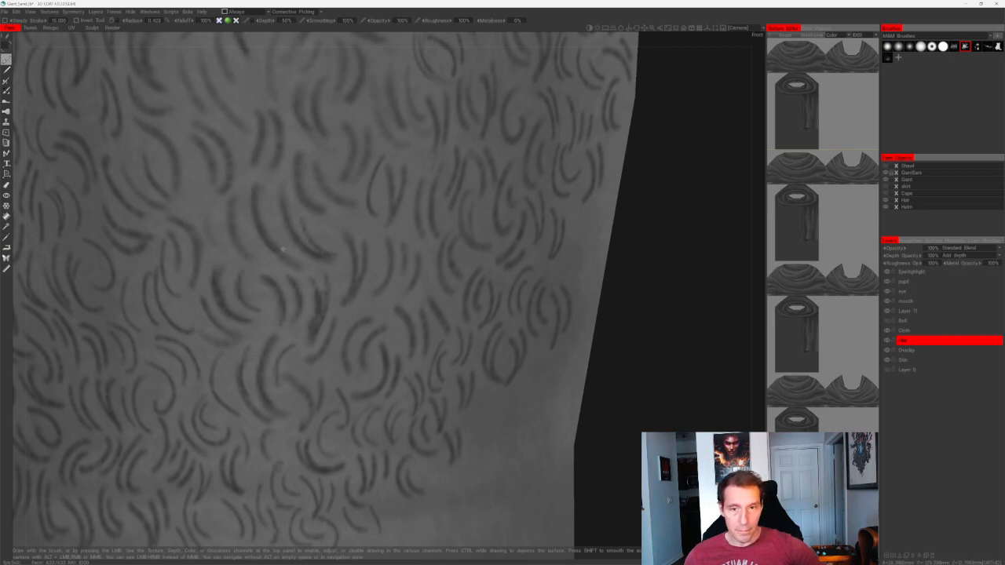
- Examine the hair coverage over the shin, ankle and foot from the front and the side
scroll(581, 260, "down", 5)
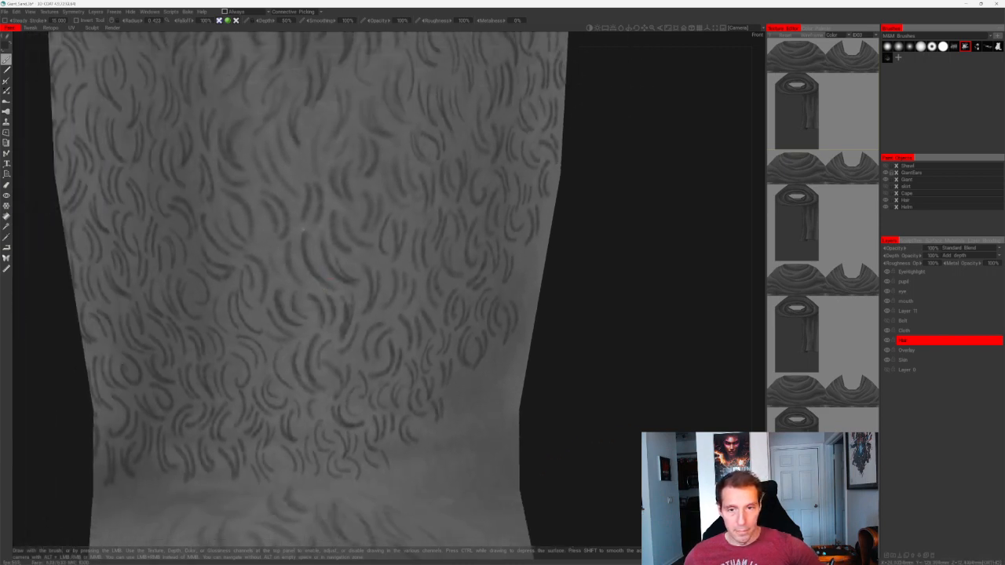
right_click_drag(549, 262, 512, 227, "alt")
left_click_drag(512, 227, 513, 238, "alt")
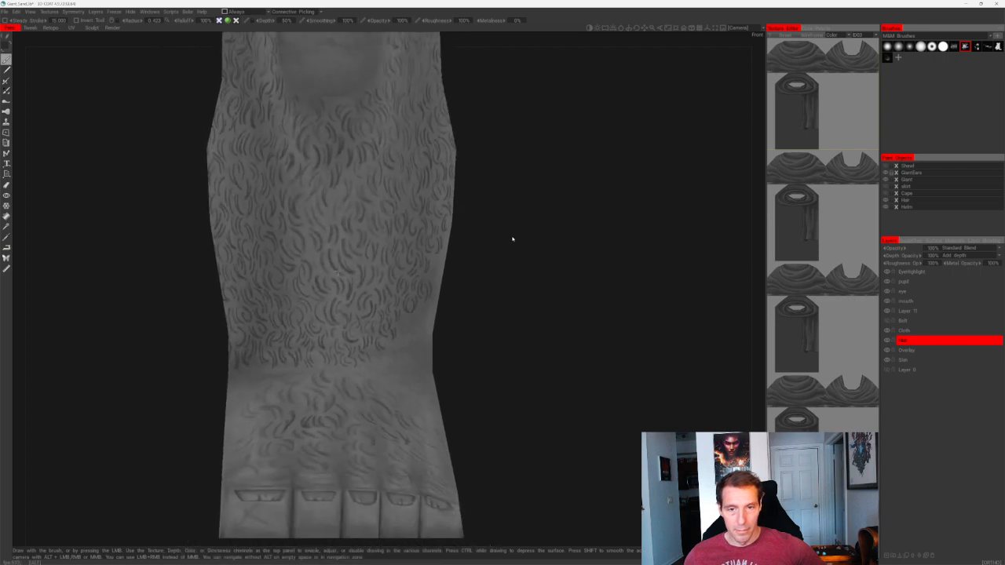
middle_click_drag(513, 238, 490, 150, "alt")
left_click_drag(526, 177, 451, 200, "alt")
middle_click_drag(450, 199, 404, 207, "alt")
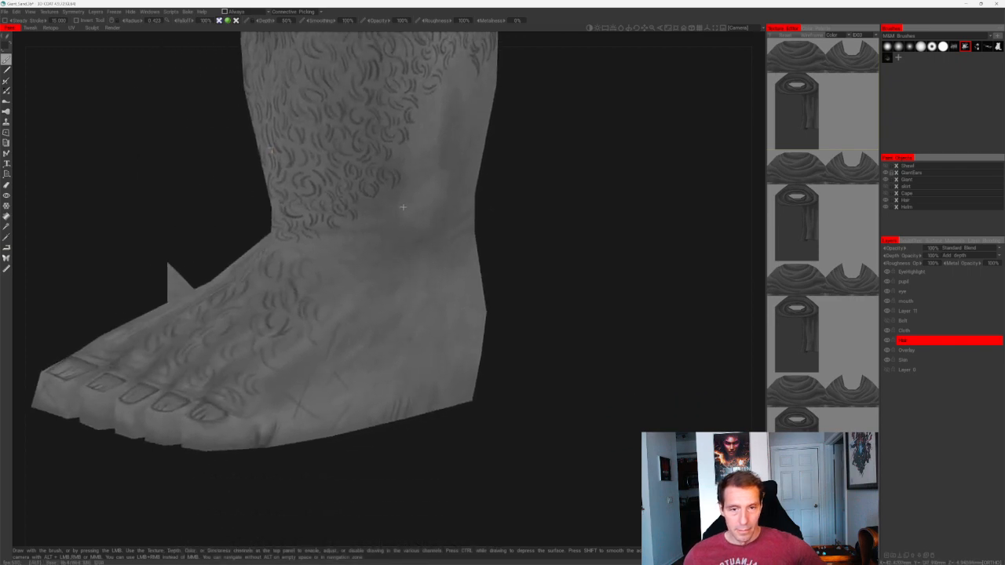
right_click_drag(404, 207, 510, 223, "alt")
left_click_drag(510, 223, 520, 223, "alt")
middle_click_drag(520, 224, 516, 238, "alt")
right_click_drag(516, 237, 536, 238, "alt")
- Paint curved hairs at the lower hair edge on the side of the ankle, undoing the last stroke
middle_click_drag(538, 205, 554, 325, "alt")
right_click_drag(553, 325, 585, 368, "alt")
middle_click_drag(585, 368, 609, 340, "alt")
middle_click_drag(357, 275, 360, 289, "alt")
mouse_move(265, 330)
left_mouse_down()
mouse_move(288, 364)
mouse_move(279, 362)
left_mouse_up()
mouse_move(306, 276)
left_mouse_down()
mouse_move(300, 299)
mouse_move(324, 319)
mouse_move(320, 333)
left_mouse_up()
key("ctrl+z")
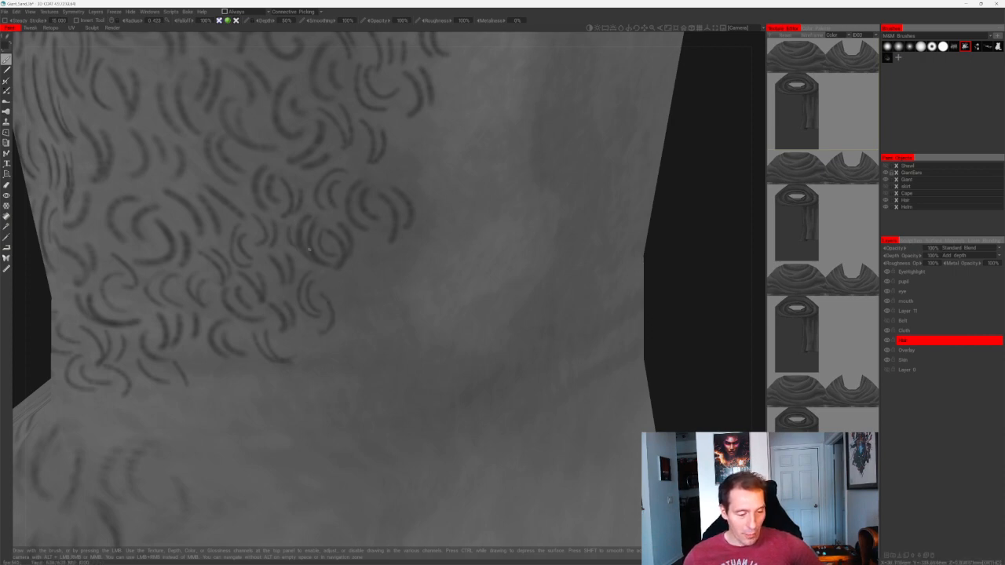
- Paint a diagonal hair and a curved hair in the gaps between the swirls on the side of the lower shin
middle_click_drag(340, 212, 446, 312, "alt")
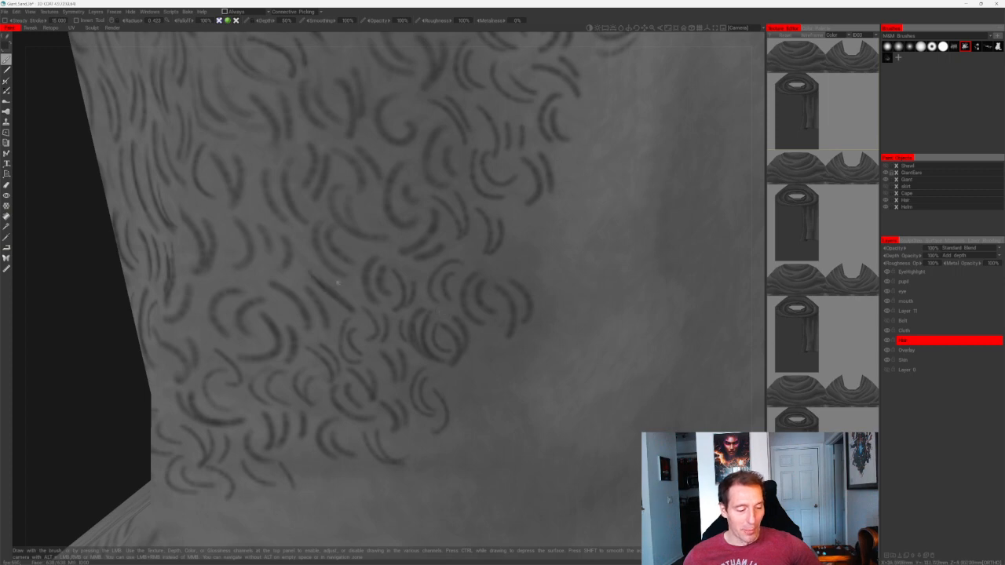
left_click_drag(328, 276, 359, 299)
middle_click_drag(372, 261, 367, 291, "alt")
scroll(368, 291, "up", 3)
left_click_drag(235, 235, 228, 303)
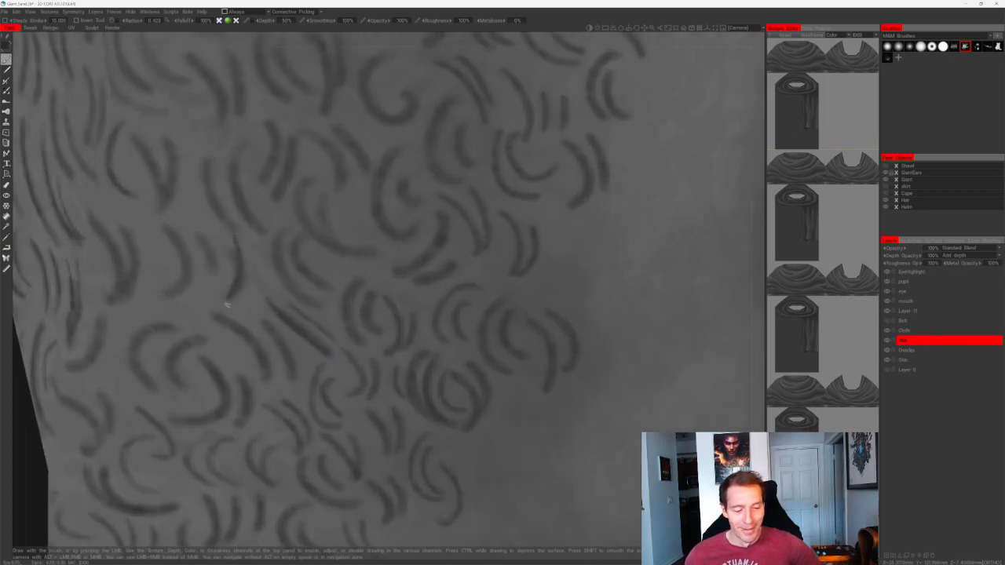
- Paint a pair of short, near-vertical hairs in the gap above the diagonal hairs on the lower shin
middle_click_drag(72, 449, 177, 363, "alt")
left_click_drag(79, 441, 155, 415, "alt")
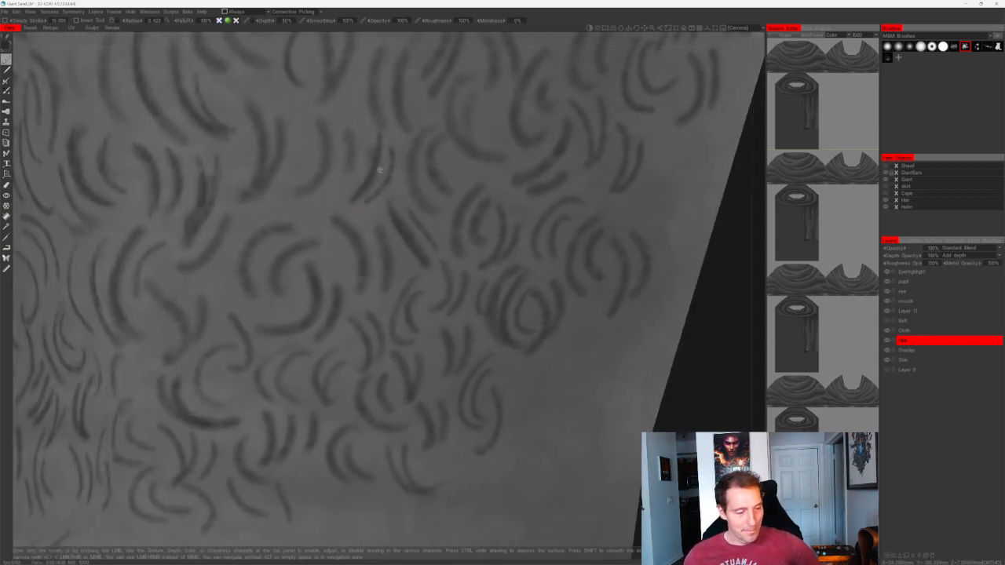
middle_click_drag(369, 200, 336, 288, "alt")
left_click_drag(325, 246, 317, 292)
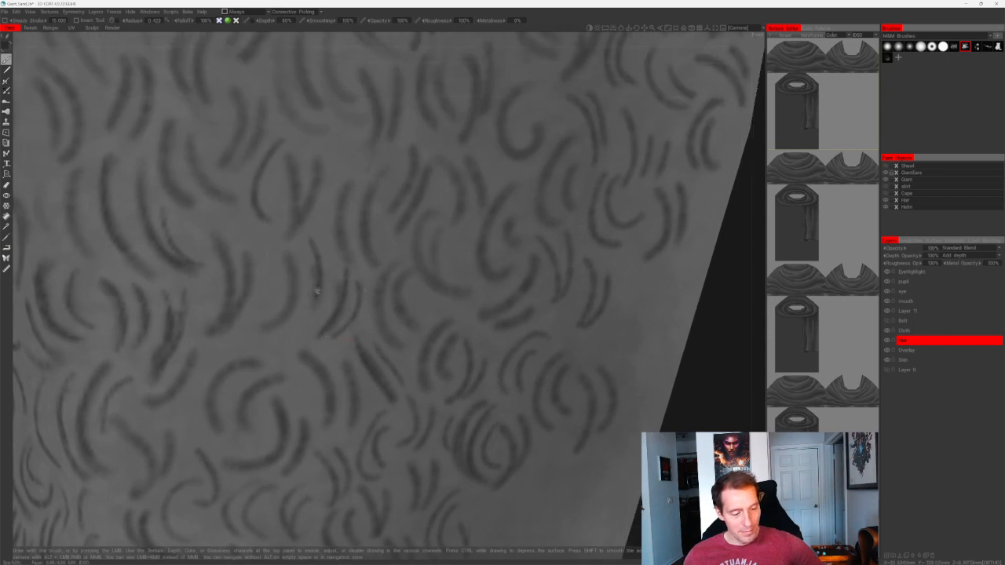
left_click_drag(321, 233, 331, 270)
mouse_move(357, 208)
middle_mouse_down("alt")
mouse_move(325, 243)
mouse_move(290, 311)
middle_mouse_up("alt")
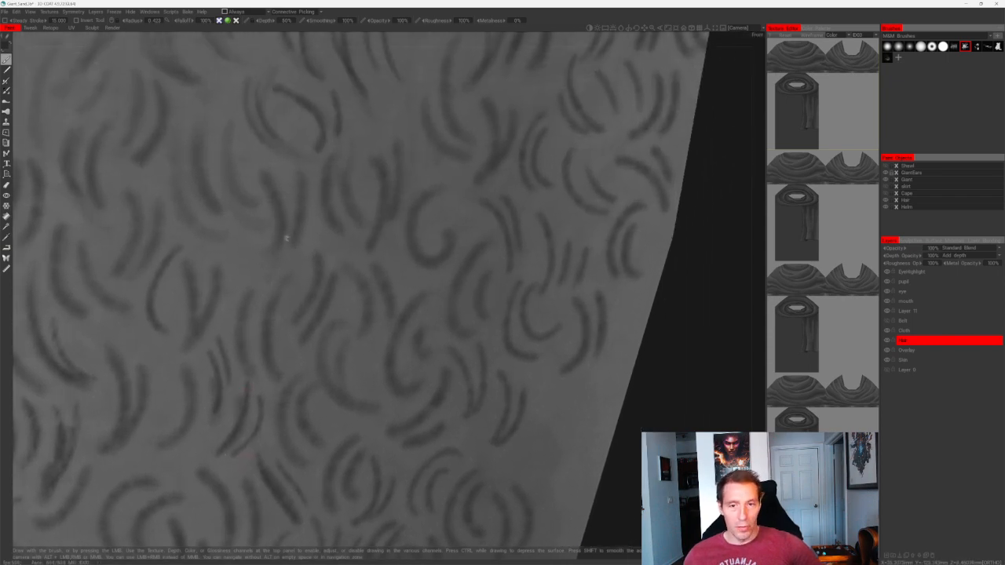
- Paint crisp curved hairs over and beside the blurry parallel arcs above the short hair pair
scroll(293, 236, "down", 3)
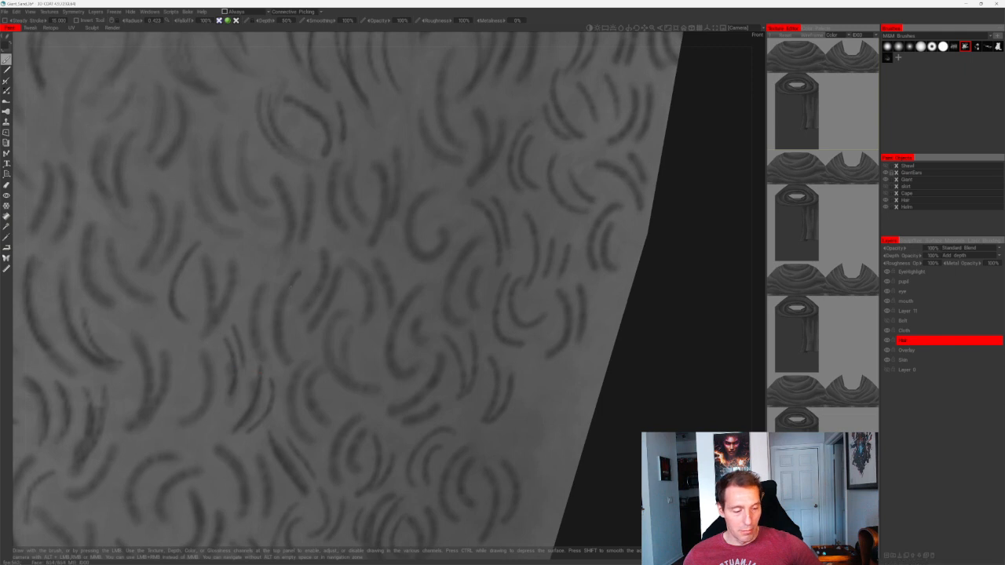
left_click_drag(291, 286, 283, 328)
left_click_drag(288, 288, 280, 358)
left_click_drag(291, 306, 303, 347)
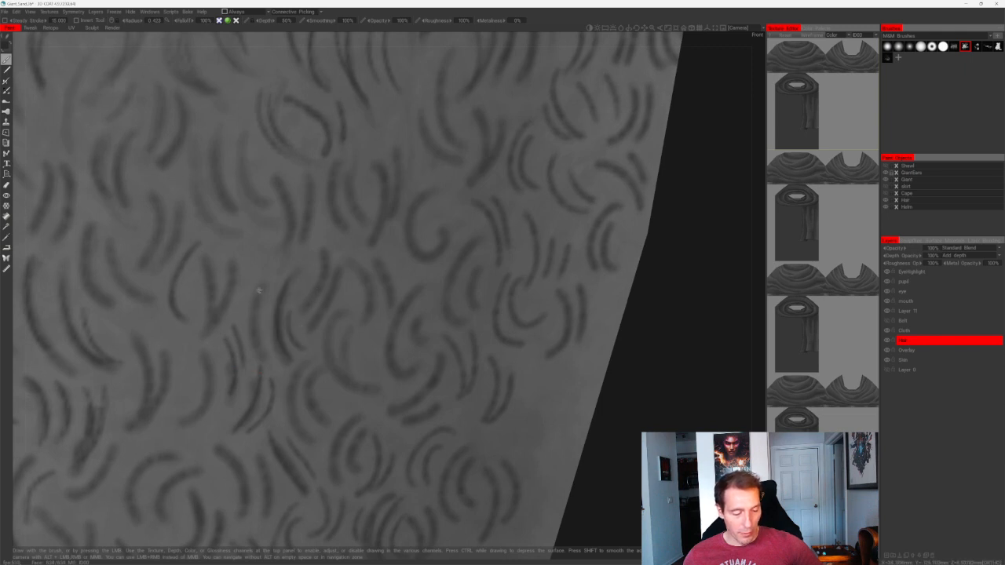
left_click_drag(260, 279, 265, 356)
left_click_drag(262, 260, 244, 316)
- Paint hairs inside the oval curl, a slanted pair beneath it and a hooked hair below, redoing one slanted stroke
middle_click_drag(290, 284, 345, 297)
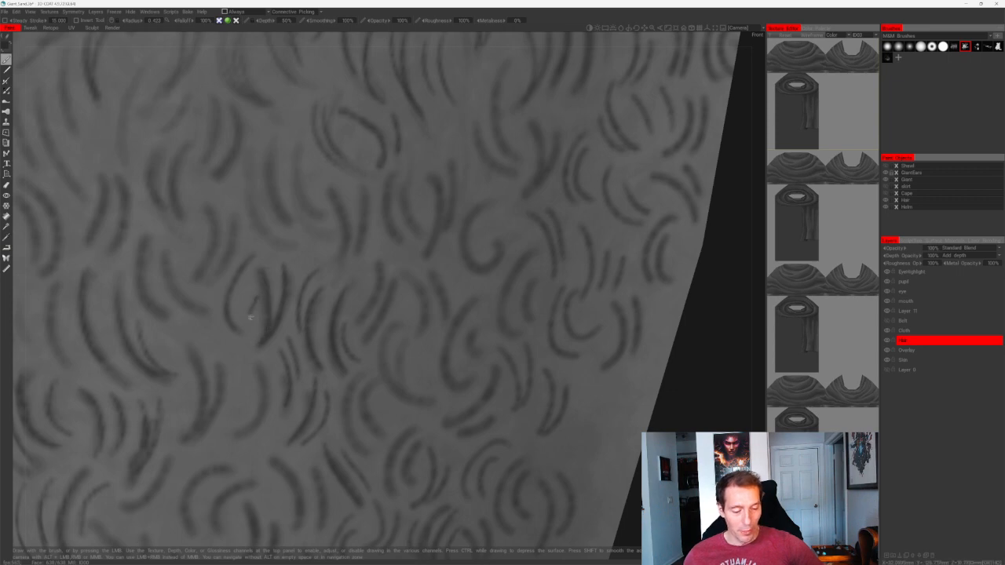
left_click_drag(250, 285, 241, 377)
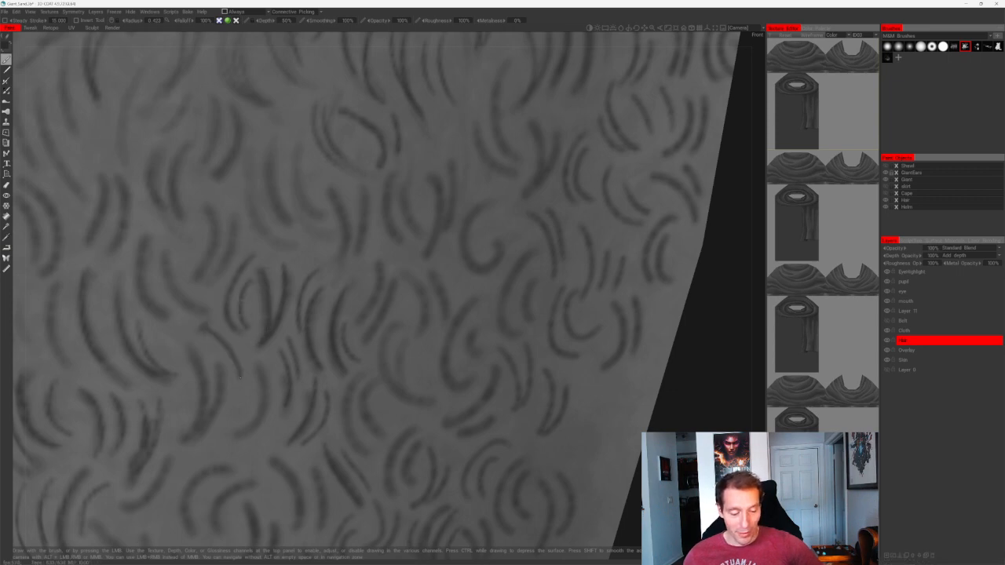
key("ctrl+z")
left_click_drag(206, 332, 245, 362)
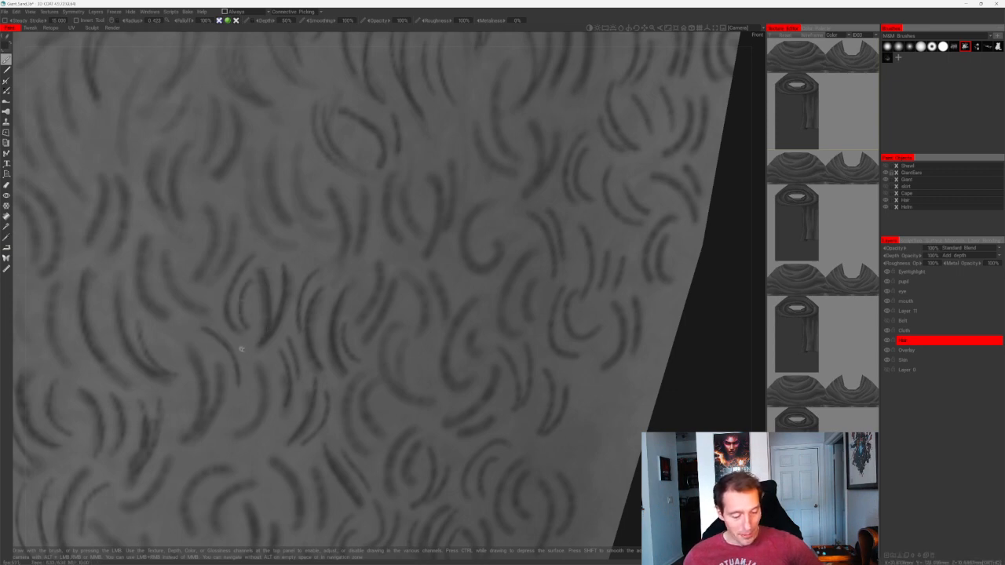
middle_click_drag(241, 348, 288, 303)
left_click_drag(275, 273, 272, 336)
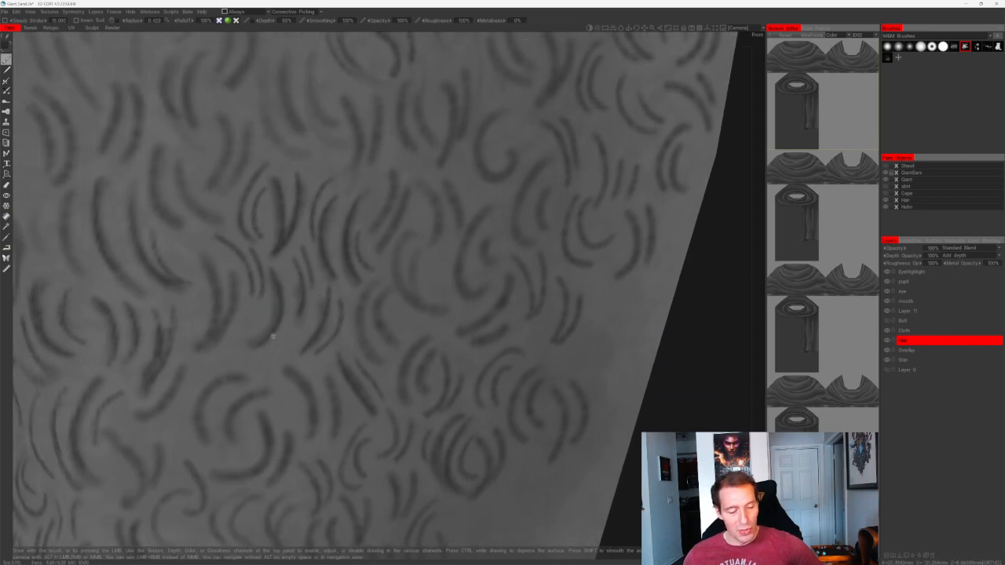
scroll(280, 337, "down", 3)
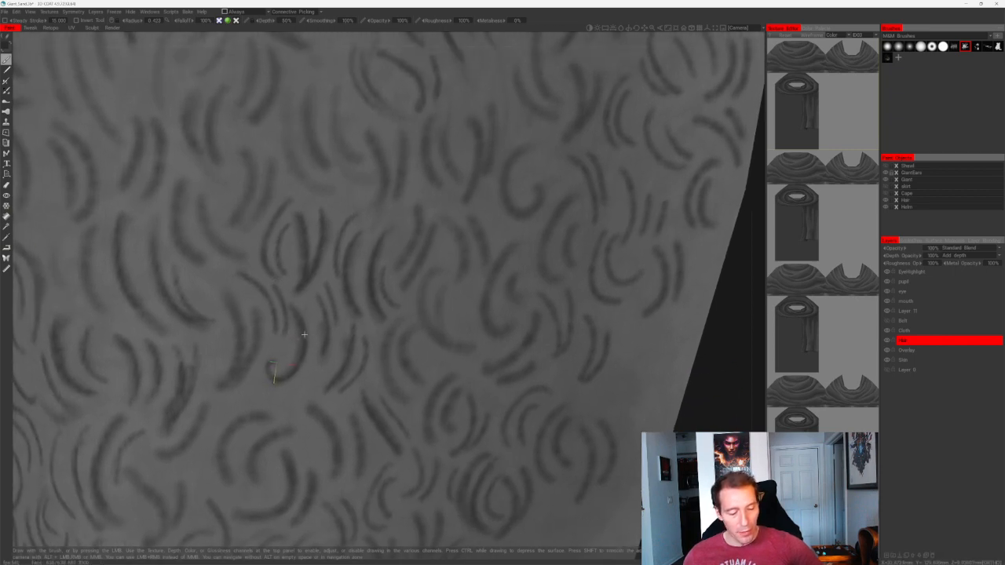
- Paint a long curved hair beside the large mid-shin arcs and a shorter curved hair above them
mouse_move(353, 237)
middle_mouse_down()
mouse_move(594, 274)
mouse_move(642, 240)
mouse_move(554, 139)
mouse_move(562, 229)
middle_mouse_up()
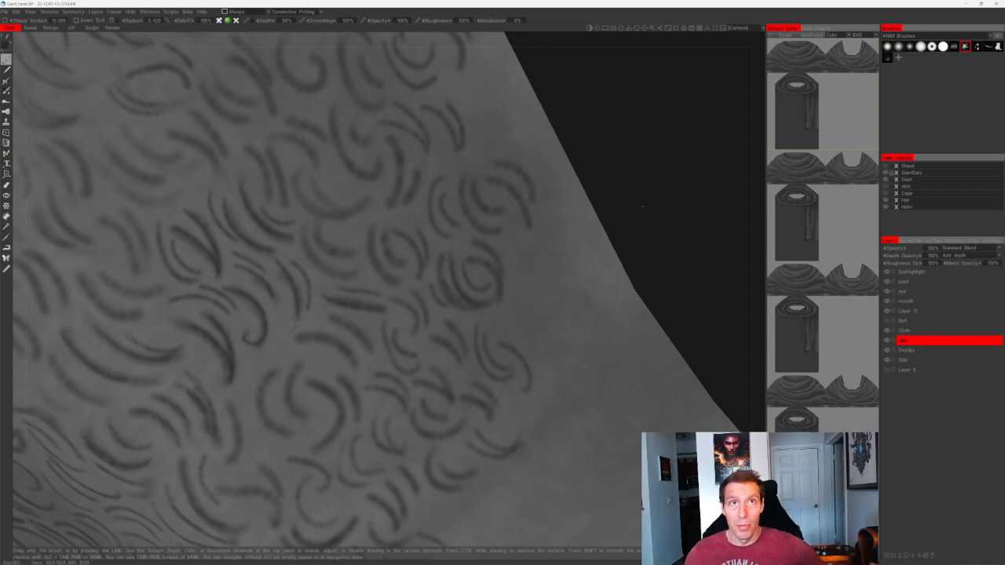
left_click_drag(626, 146, 535, 285)
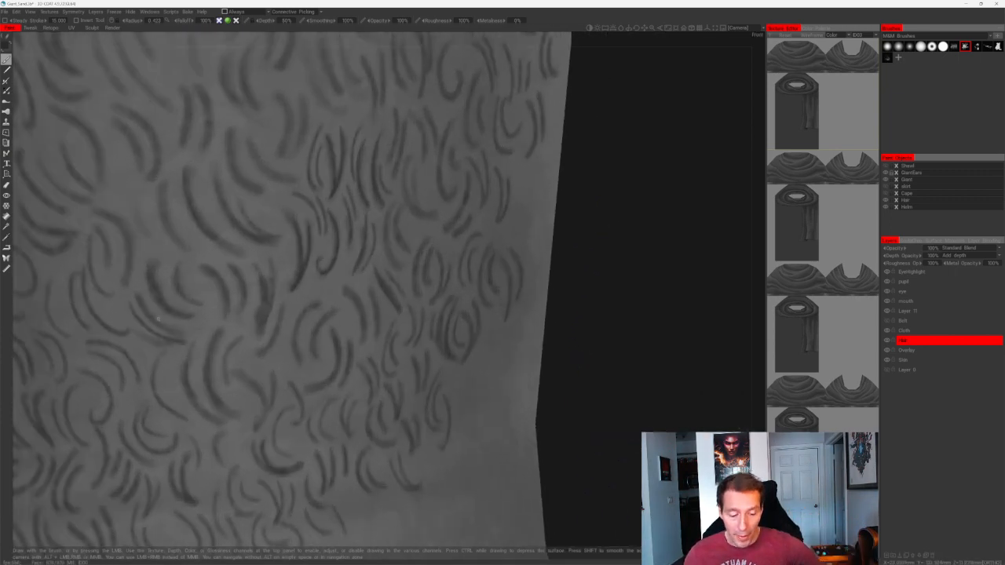
middle_click_drag(207, 327, 276, 459, "alt")
left_click_drag(233, 316, 252, 383)
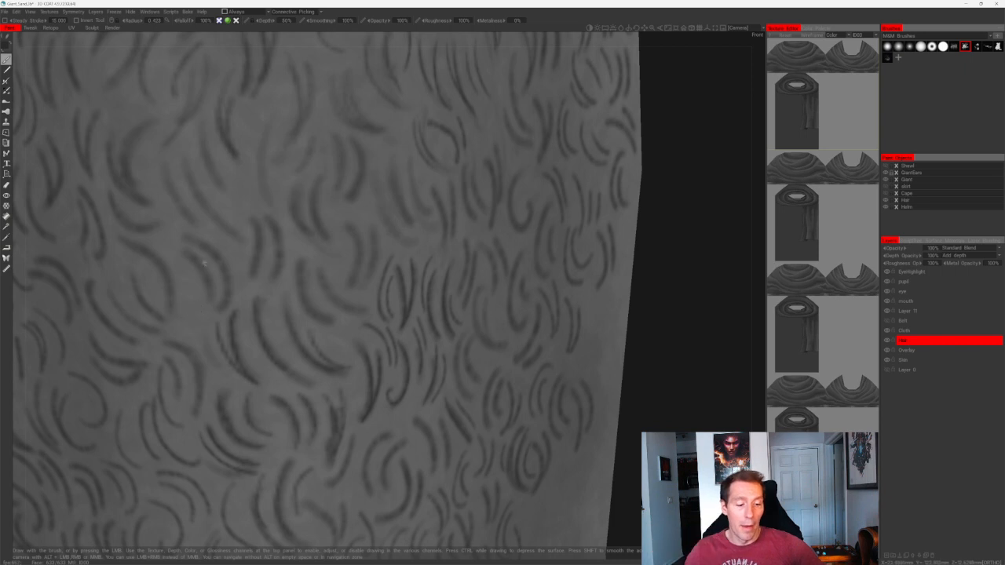
mouse_move(195, 262)
left_mouse_down()
mouse_move(206, 313)
mouse_move(182, 315)
left_mouse_up()
- Paint long slanted hairs over the blurry arcs higher on the shin, redoing the first attempt
middle_click_drag(186, 322, 180, 399, "alt")
mouse_move(181, 239)
left_mouse_down()
mouse_move(199, 276)
mouse_move(237, 312)
left_mouse_up()
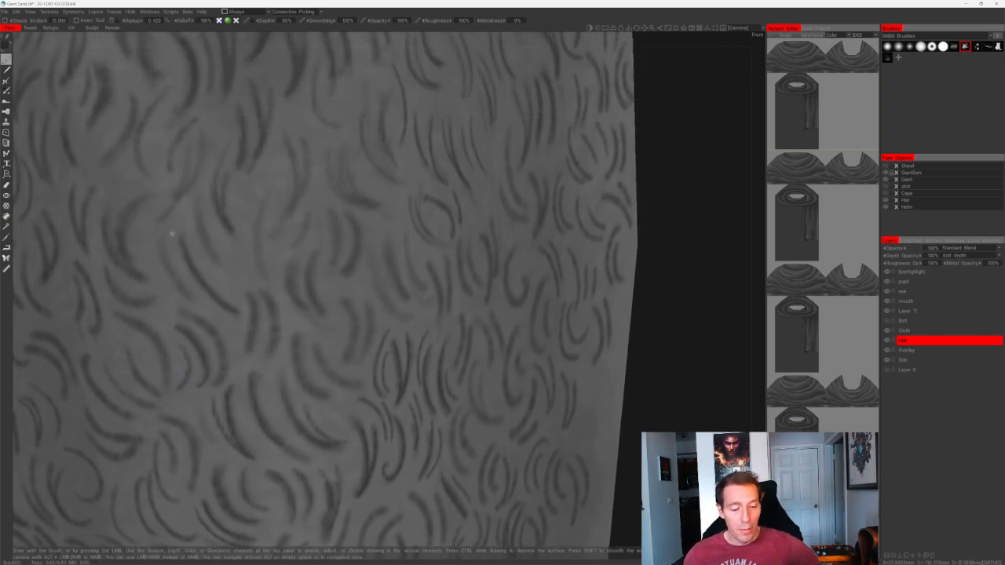
key("ctrl+z")
mouse_move(164, 233)
left_mouse_down()
mouse_move(178, 282)
mouse_move(196, 300)
mouse_move(223, 299)
left_mouse_up()
middle_click_drag(226, 302, 231, 348, "alt")
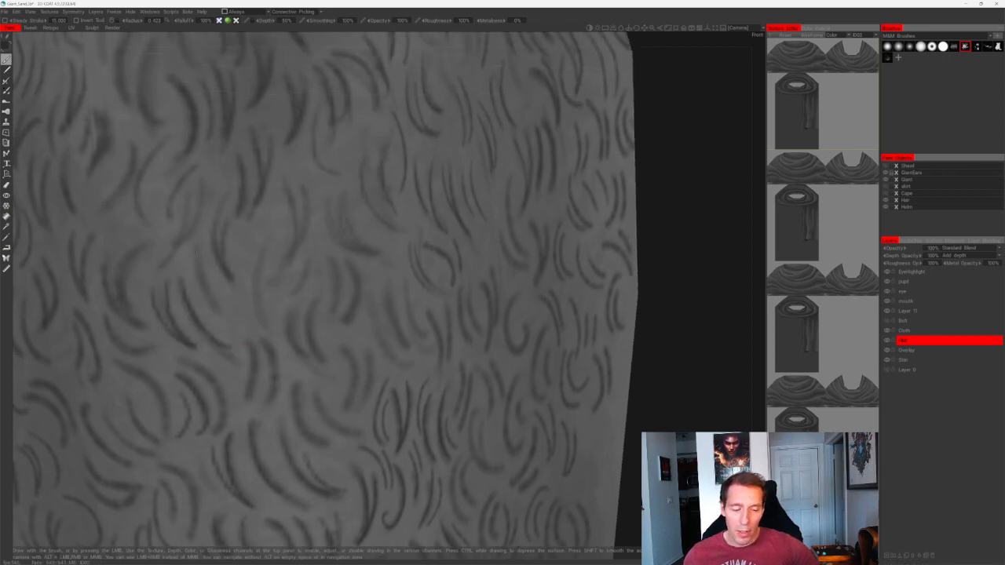
- Paint crisp curved hairs over the blurry arcs above and beside the parallel mid-shin hairs, redoing one stroke
left_click_drag(196, 251, 234, 316)
left_click_drag(214, 277, 245, 308)
left_click_drag(249, 241, 275, 330)
key("ctrl+z")
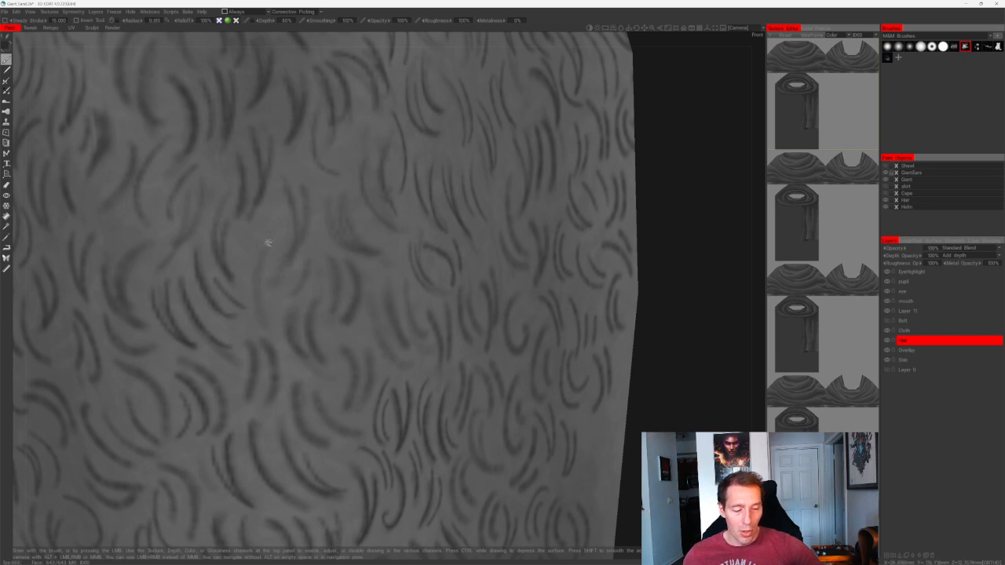
left_click_drag(267, 242, 267, 327)
left_click_drag(273, 256, 275, 304)
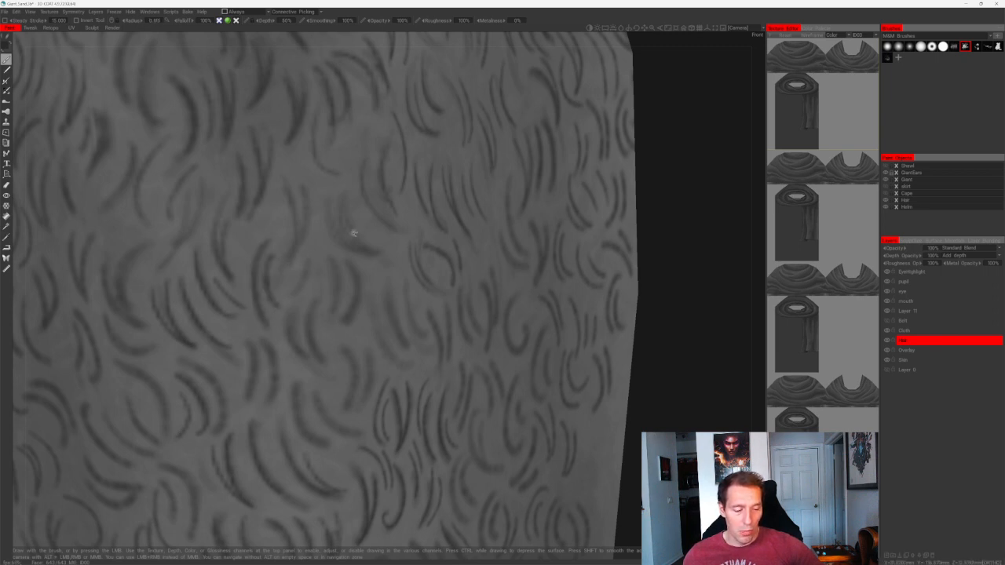
- Paint a slanted hair over the blurry stroke beside the newly sharpened mid-shin arcs, redoing the first attempt
left_click_drag(310, 241, 297, 297)
key("ctrl+z")
left_click_drag(309, 241, 296, 297)
- Paint curved hairs around the U-shaped cluster higher on the shin and inside the oval above it, redoing failed strokes
middle_click_drag(415, 241, 346, 264, "alt")
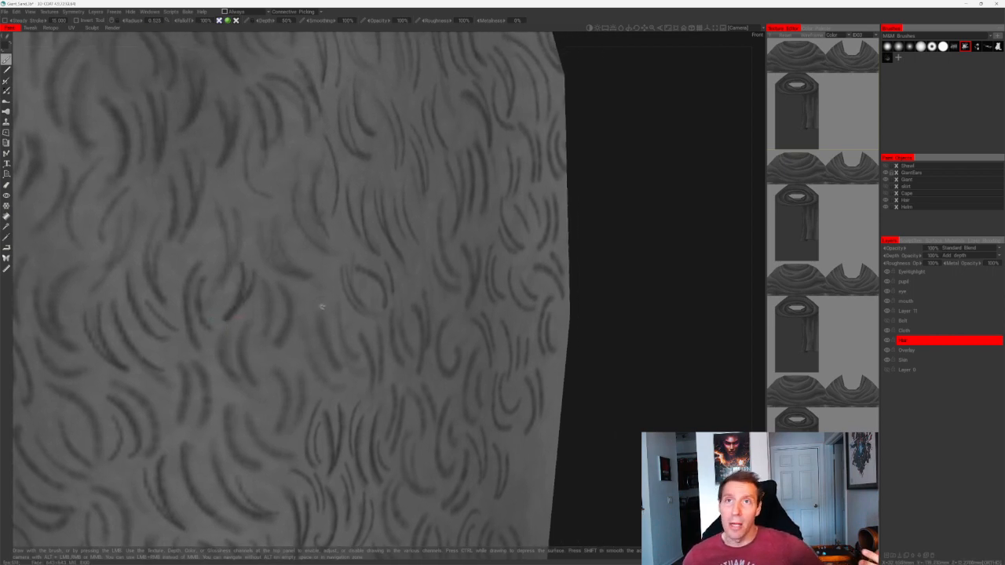
left_click_drag(630, 162, 592, 248)
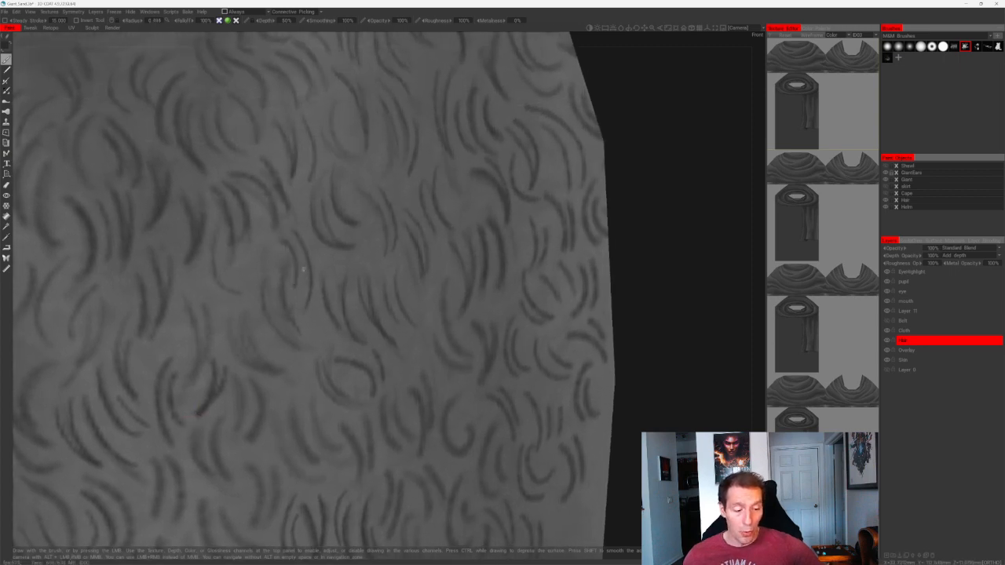
right_click_drag(318, 242, 313, 228, "alt")
key("ctrl+z")
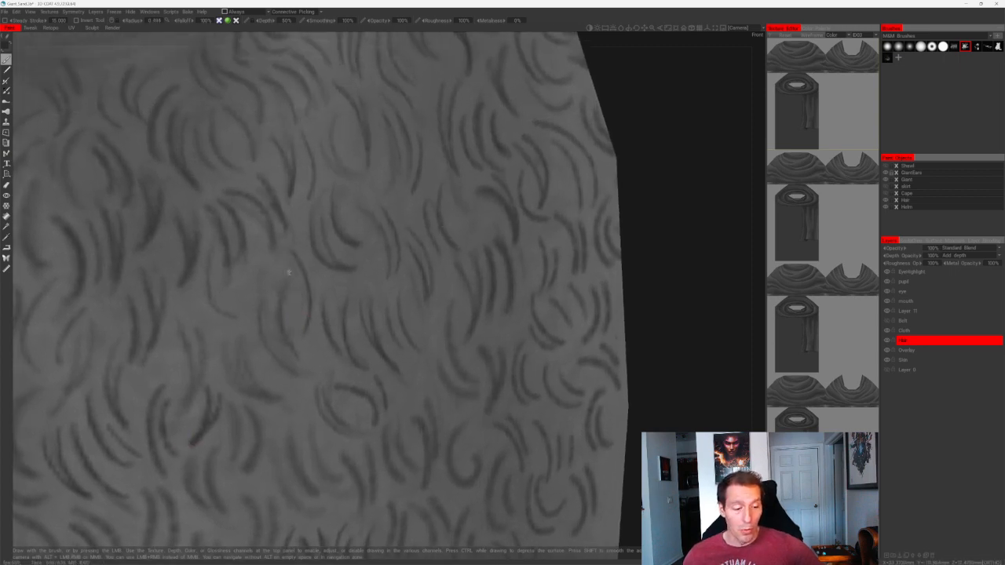
left_click_drag(281, 259, 295, 313)
mouse_move(414, 176)
middle_mouse_down("alt")
mouse_move(384, 200)
mouse_move(361, 250)
middle_mouse_up("alt")
right_click_drag(361, 249, 355, 235, "alt")
left_click_drag(279, 260, 294, 314)
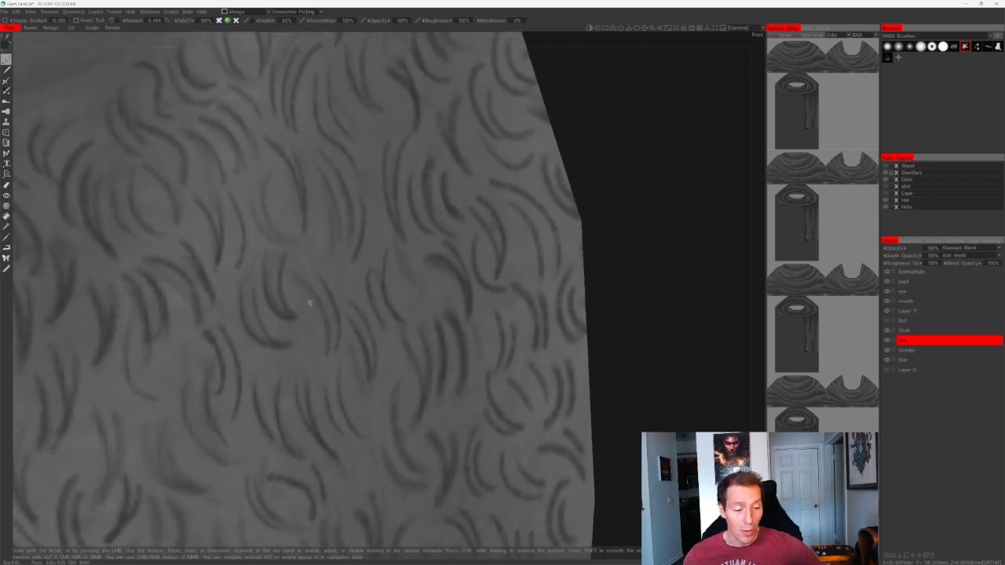
key("ctrl+z")
left_click_drag(275, 272, 289, 312)
left_click_drag(294, 264, 314, 289)
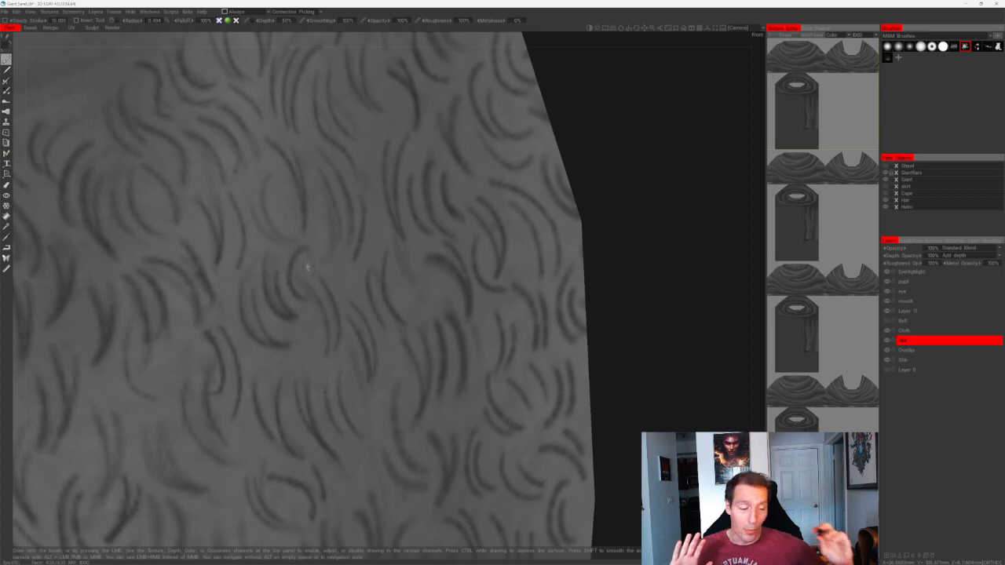
mouse_move(273, 176)
left_mouse_down()
mouse_move(268, 214)
mouse_move(287, 239)
left_mouse_up()
left_click_drag(252, 199, 293, 244)
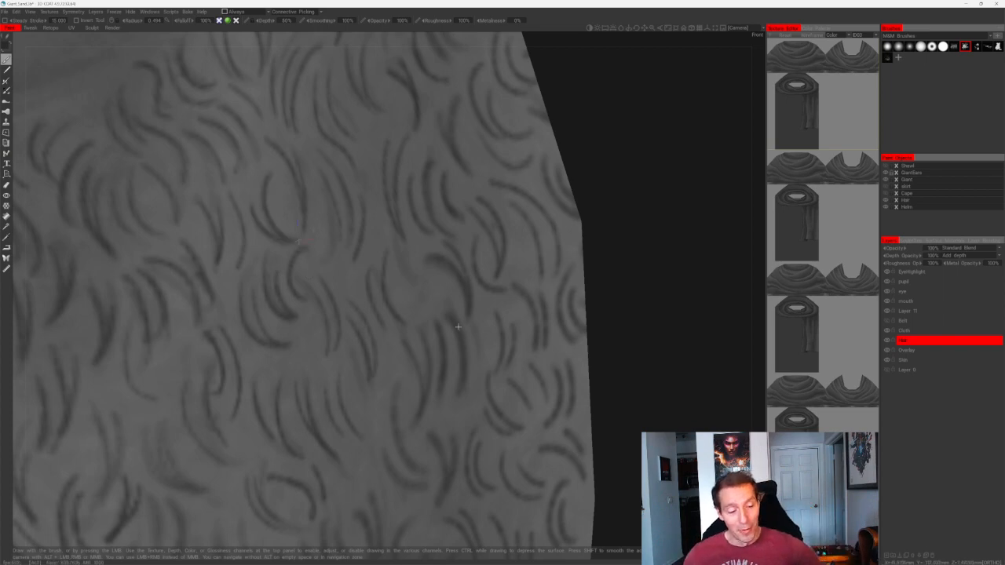
- Paint a short curved hair and long slanted hairs over the faint arcs above the mid-shin cluster, redoing the first attempts
right_click_drag(460, 328, 507, 231, "alt")
left_click_drag(507, 230, 519, 166, "alt")
scroll(519, 166, "up", 5)
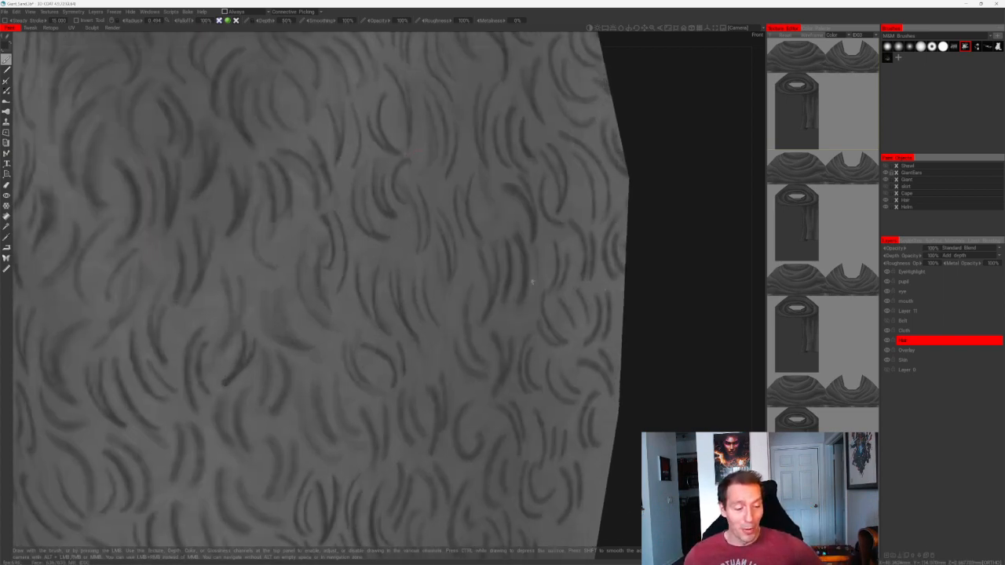
left_click_drag(243, 237, 270, 276)
key("ctrl+z")
mouse_move(242, 237)
left_mouse_down()
mouse_move(266, 271)
mouse_move(281, 270)
left_mouse_up()
key("ctrl+z")
key("ctrl+z")
mouse_move(242, 237)
left_mouse_down()
mouse_move(268, 277)
mouse_move(279, 272)
mouse_move(297, 338)
left_mouse_up()
mouse_move(262, 294)
left_mouse_down()
mouse_move(275, 335)
mouse_move(303, 348)
left_mouse_up()
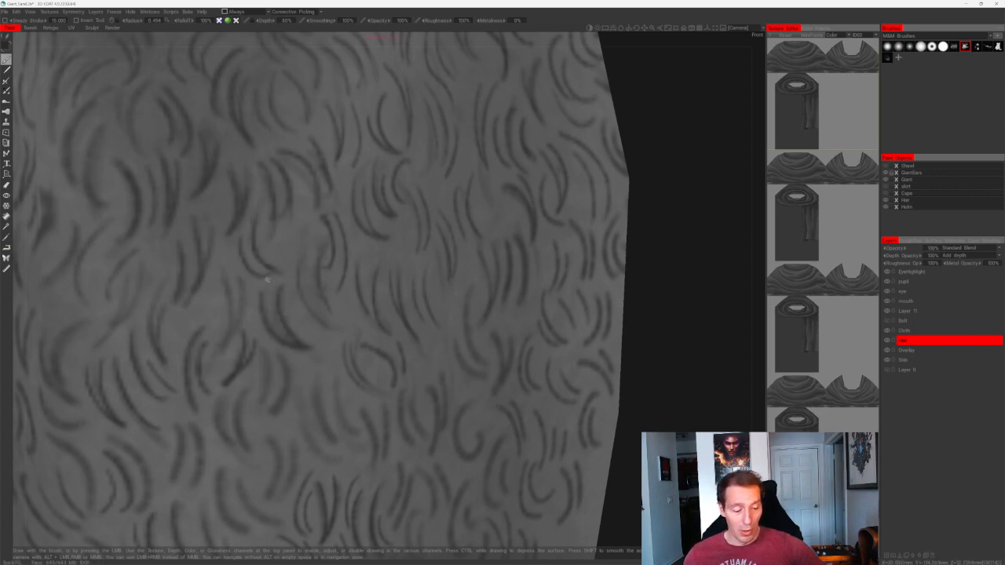
- Paint long slanted hairs over the neighbouring blurry strokes farther across the shin, redoing the last one
left_click_drag(238, 278, 221, 338)
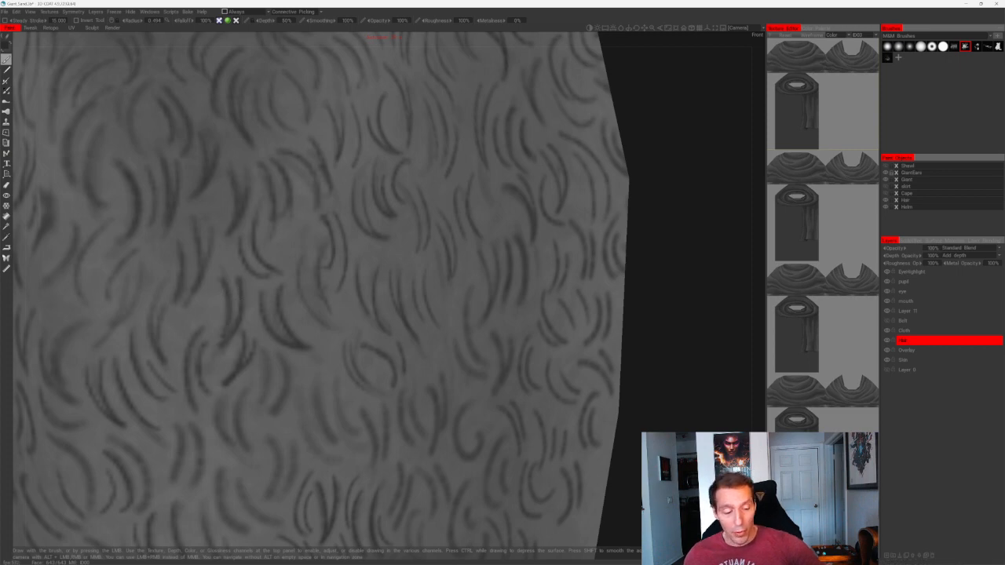
mouse_move(204, 287)
left_mouse_down()
mouse_move(205, 307)
mouse_move(180, 333)
left_mouse_up()
scroll(242, 314, "down", 5)
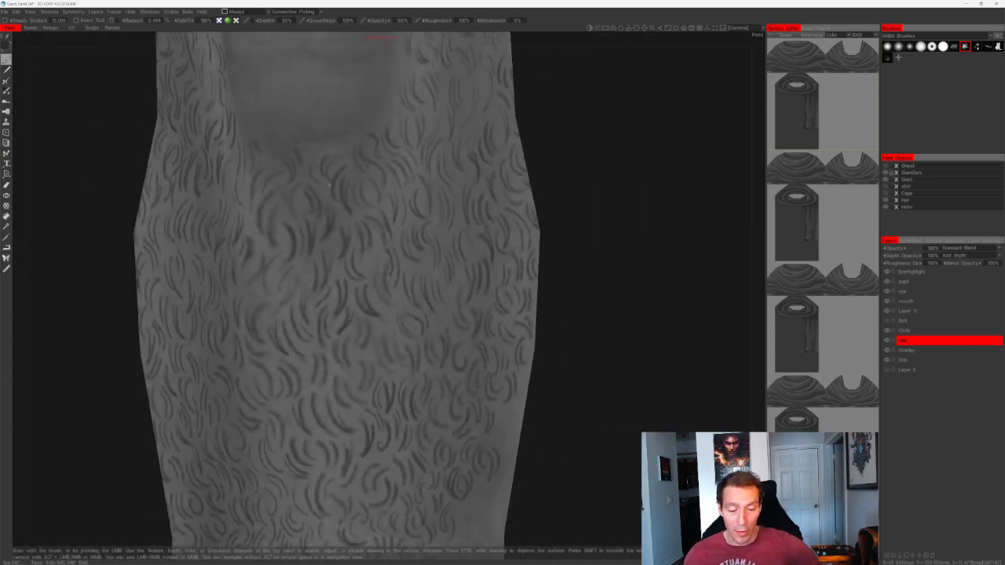
left_click_drag(561, 185, 631, 181)
scroll(572, 254, "up", 5)
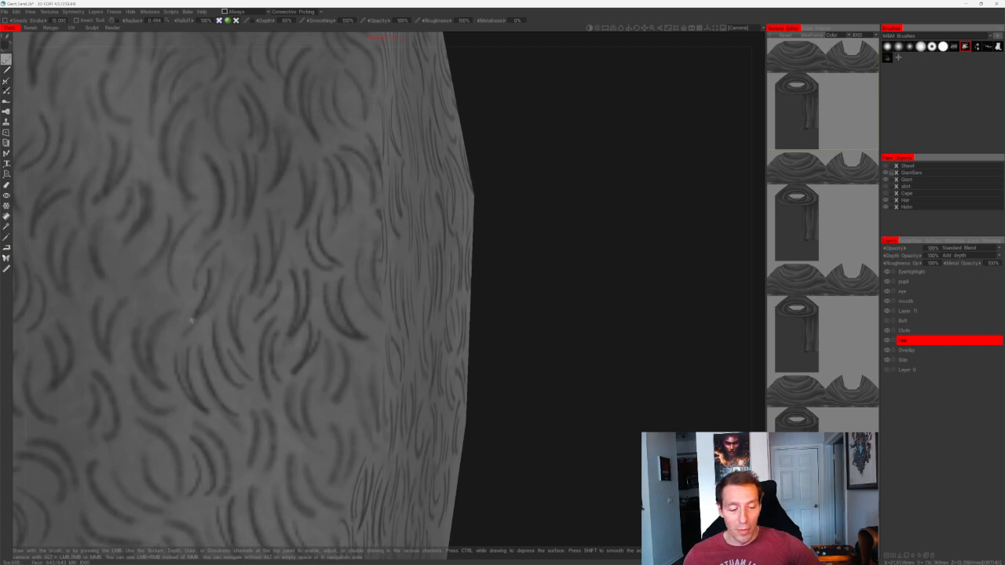
key("ctrl+z")
left_click_drag(211, 268, 198, 324)
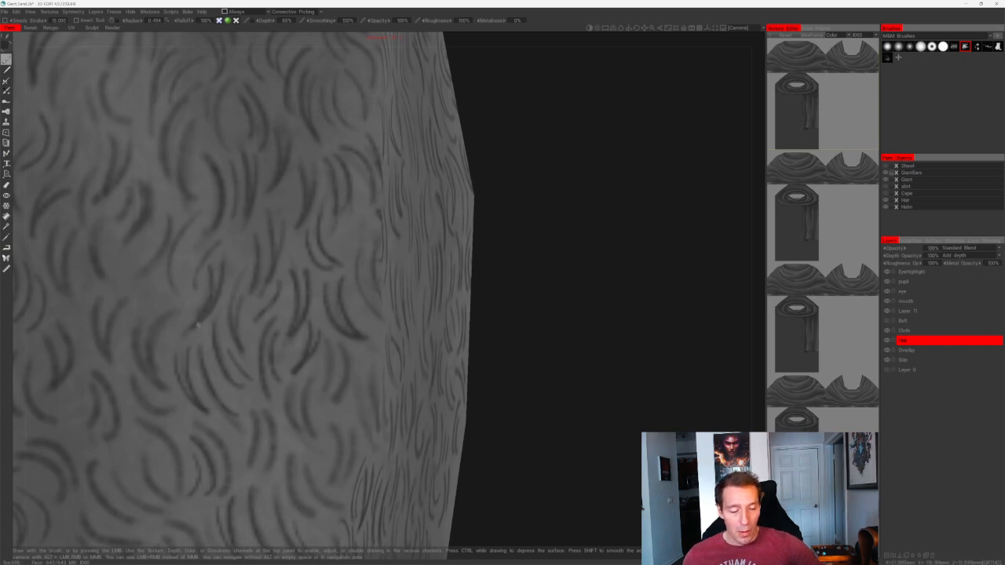
- Paint curved hairs around the sharpened slanted pair on the upper shin, undoing unsatisfactory strokes
middle_click_drag(338, 228, 404, 255, "alt")
left_click_drag(275, 265, 249, 317)
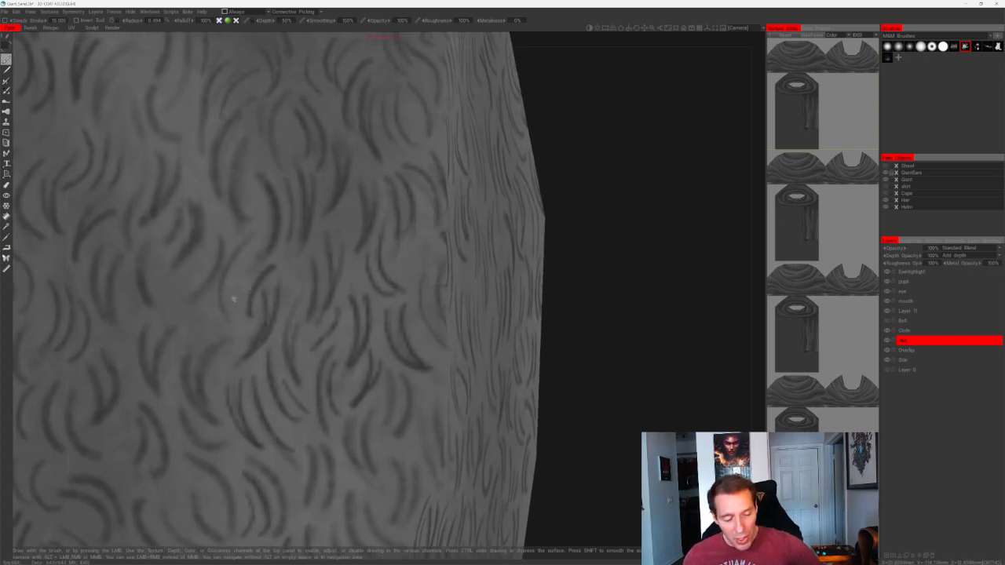
mouse_move(238, 277)
left_mouse_down()
mouse_move(242, 324)
mouse_move(248, 241)
mouse_move(233, 323)
left_mouse_up()
key("ctrl+z")
left_click_drag(217, 234, 196, 327)
key("ctrl+z")
- Paint crisp hairs over the dark blurry cluster below the knee and the hooked arc above it, redoing one stroke
left_click_drag(582, 206, 621, 203)
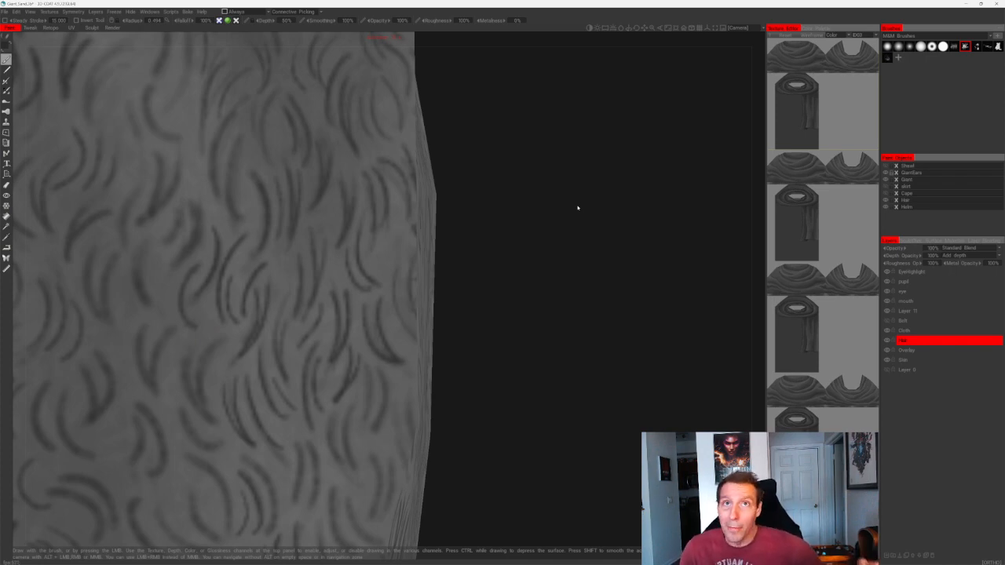
mouse_move(577, 207)
left_mouse_down()
mouse_move(537, 157)
mouse_move(533, 243)
left_mouse_up()
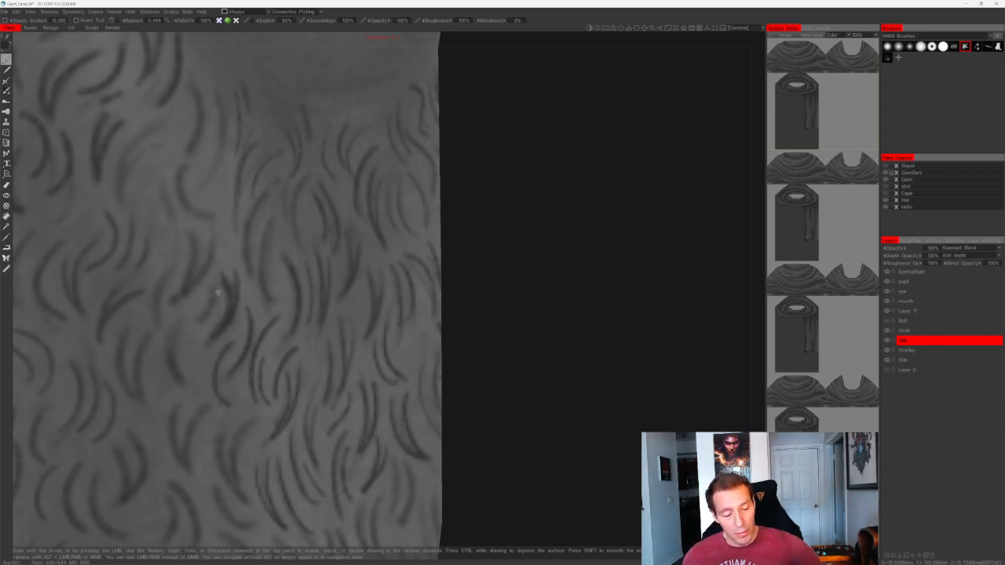
mouse_move(216, 289)
left_mouse_down()
mouse_move(186, 349)
mouse_move(187, 382)
left_mouse_up()
middle_click_drag(184, 281, 214, 347, "alt")
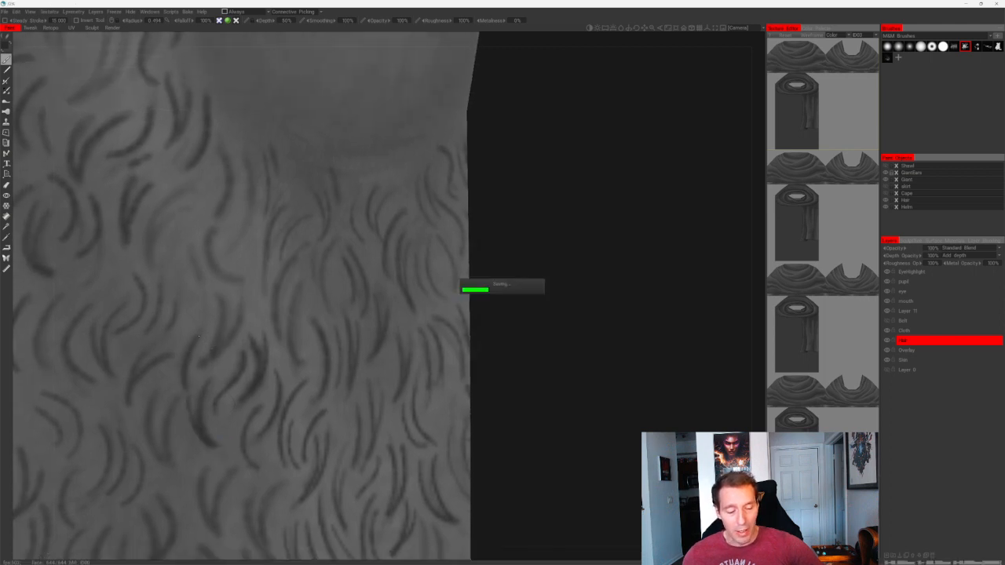
key("ctrl+z")
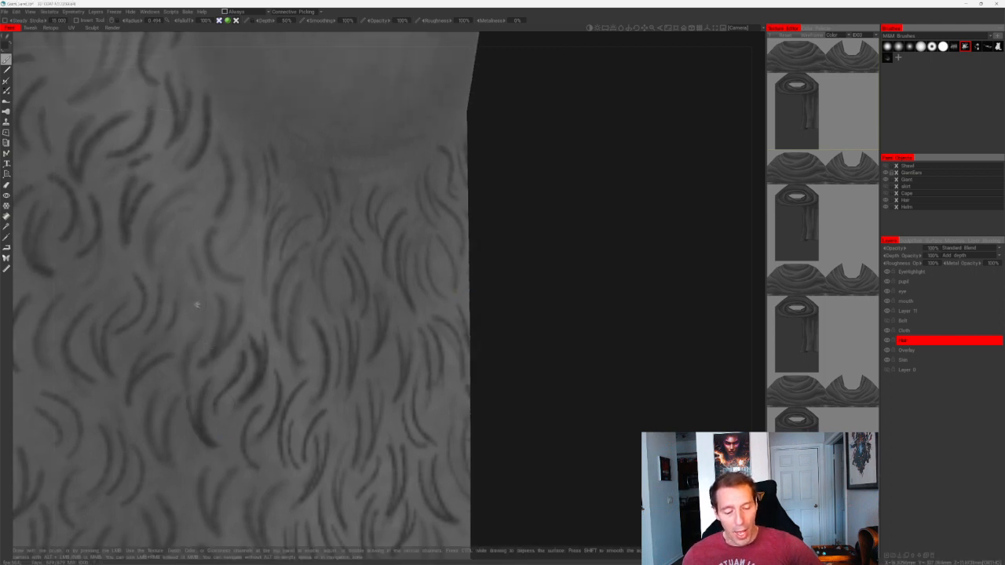
left_click_drag(196, 303, 192, 356)
left_click_drag(182, 230, 205, 282)
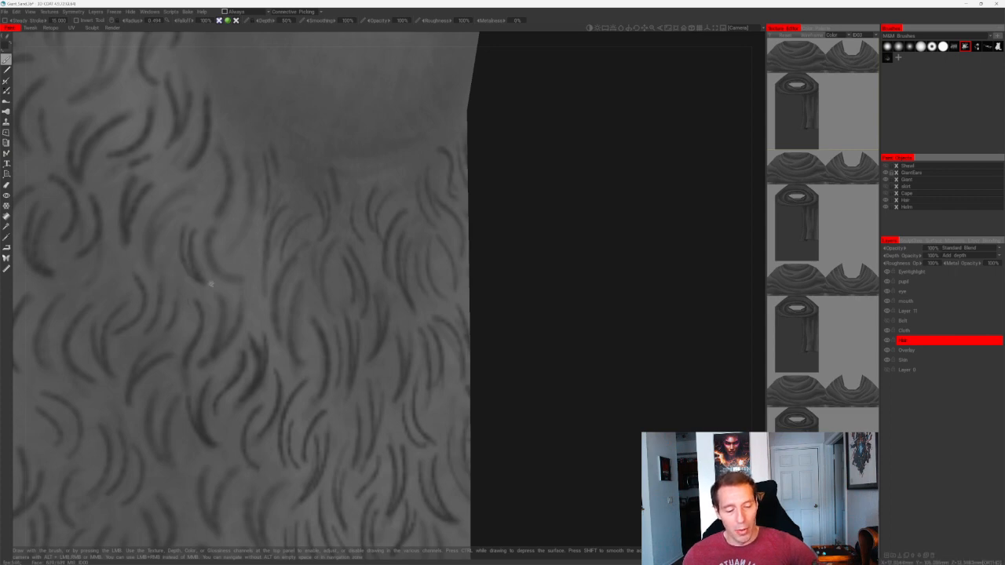
middle_click_drag(216, 242, 206, 306, "alt")
left_click_drag(206, 306, 233, 311)
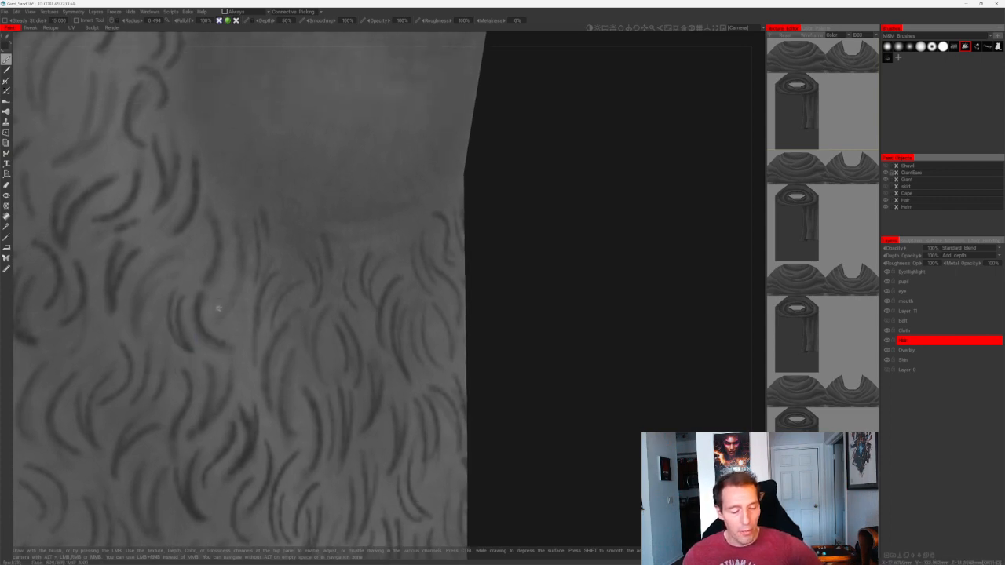
- Paint parallel curved hairs beside the lower corner of the bare kneecap and over the faint arcs beneath them
left_click_drag(240, 226, 240, 287)
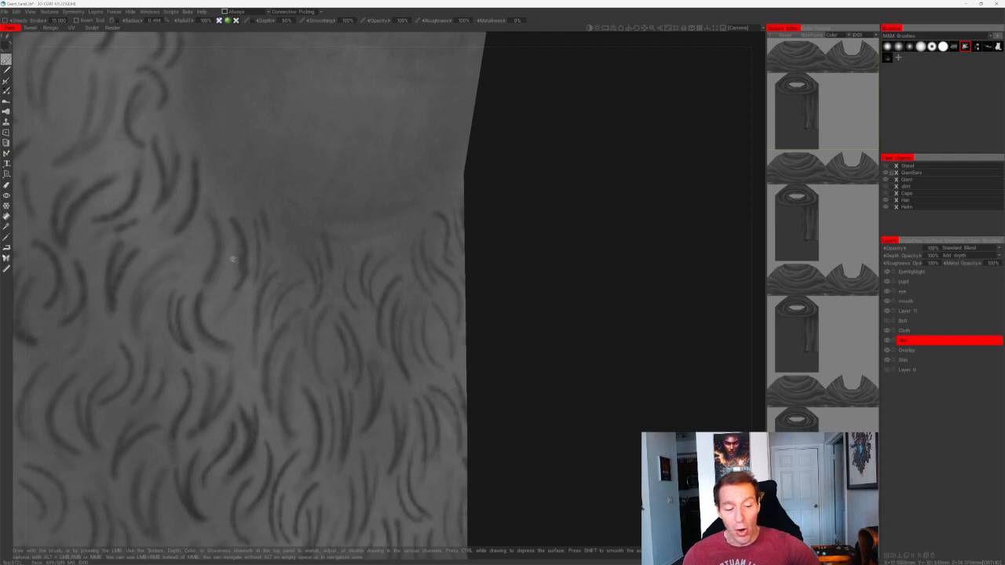
mouse_move(234, 246)
left_mouse_down()
mouse_move(218, 308)
mouse_move(236, 335)
left_mouse_up()
key("ctrl+z")
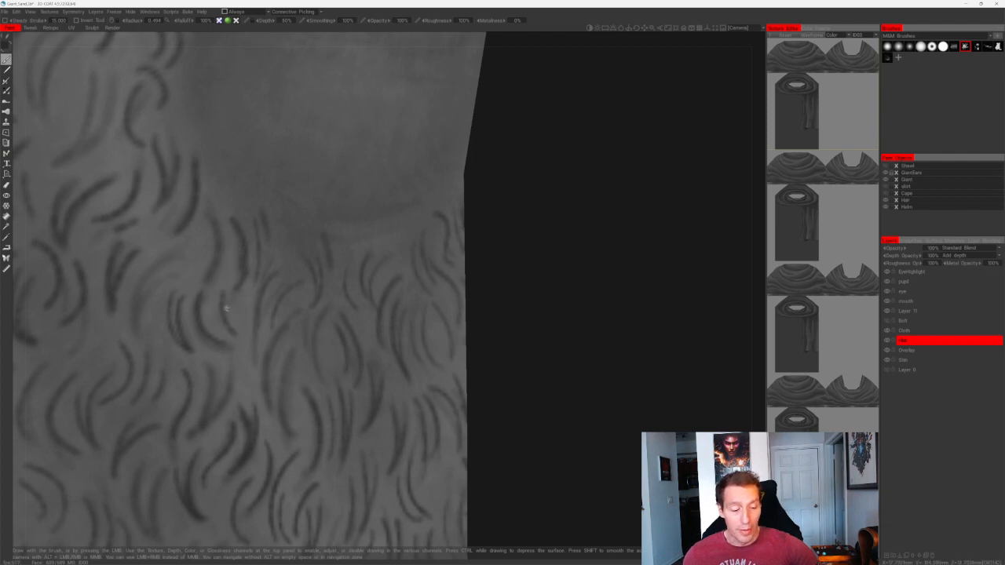
left_click_drag(209, 205, 219, 284)
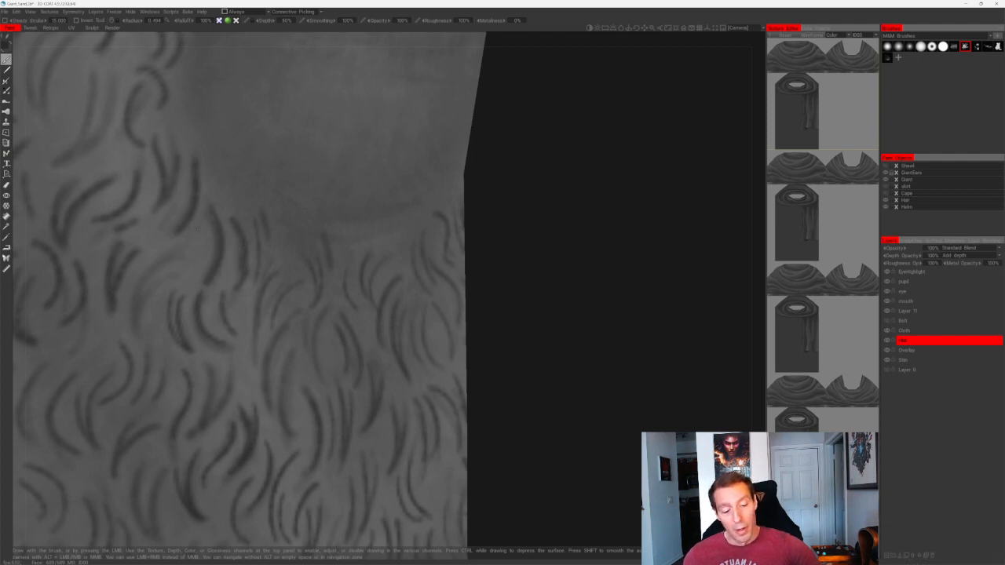
left_click_drag(197, 229, 153, 334)
left_click_drag(156, 264, 139, 334)
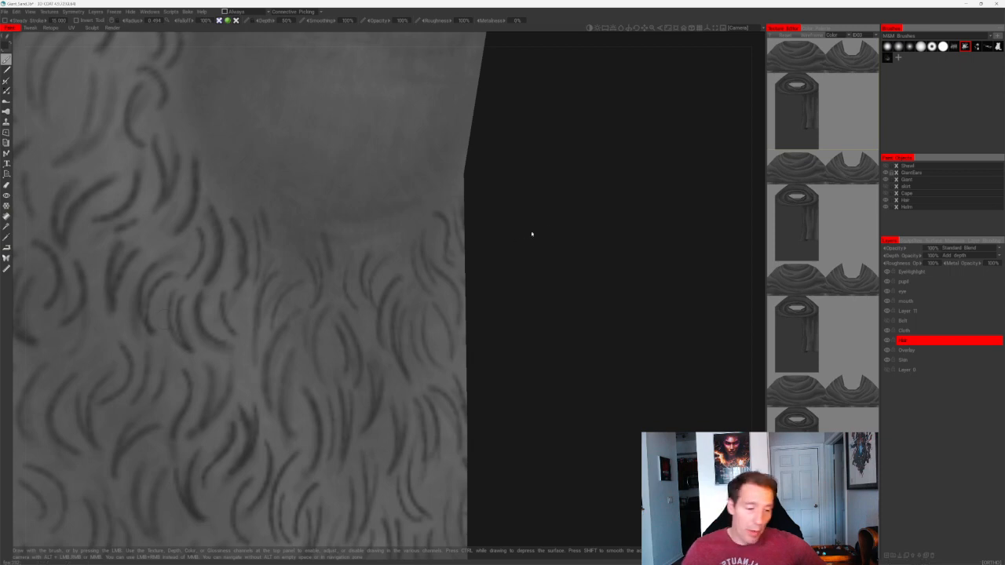
- Paint short curved hairs along the lower edge of the bare kneecap, redoing the slanted ones
mouse_move(568, 311)
left_mouse_down()
mouse_move(541, 269)
mouse_move(515, 325)
left_mouse_up()
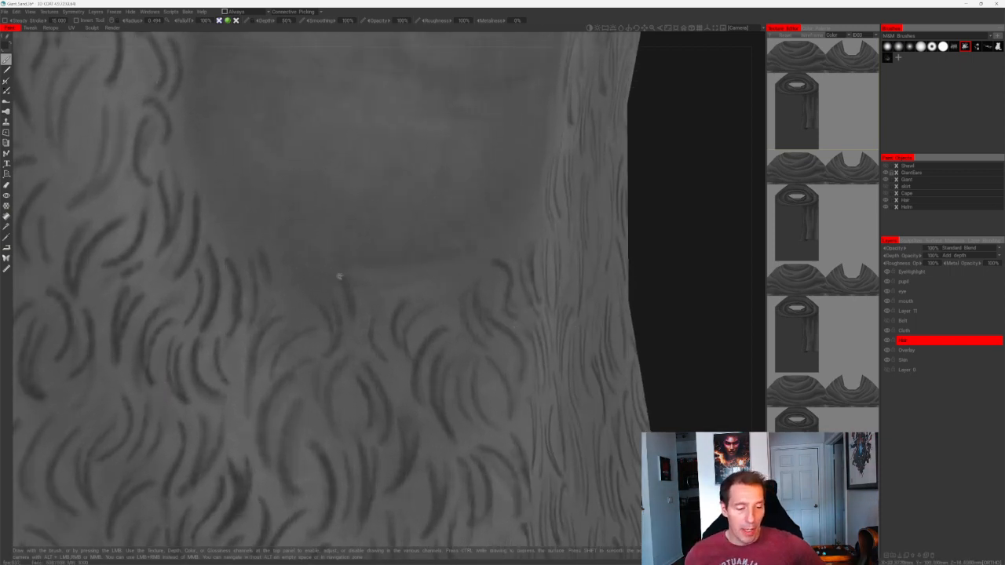
mouse_move(339, 276)
left_mouse_down()
mouse_move(352, 322)
mouse_move(333, 357)
left_mouse_up()
mouse_move(316, 299)
left_mouse_down()
mouse_move(331, 347)
mouse_move(271, 381)
left_mouse_up()
left_click_drag(294, 323, 273, 358)
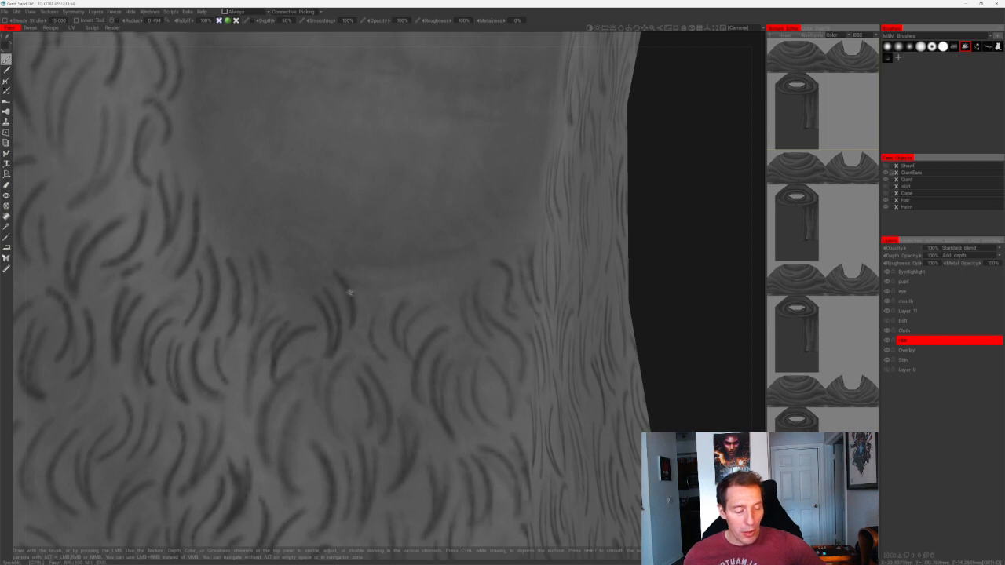
key("ctrl+z")
key("ctrl+z")
left_click_drag(311, 328, 276, 365)
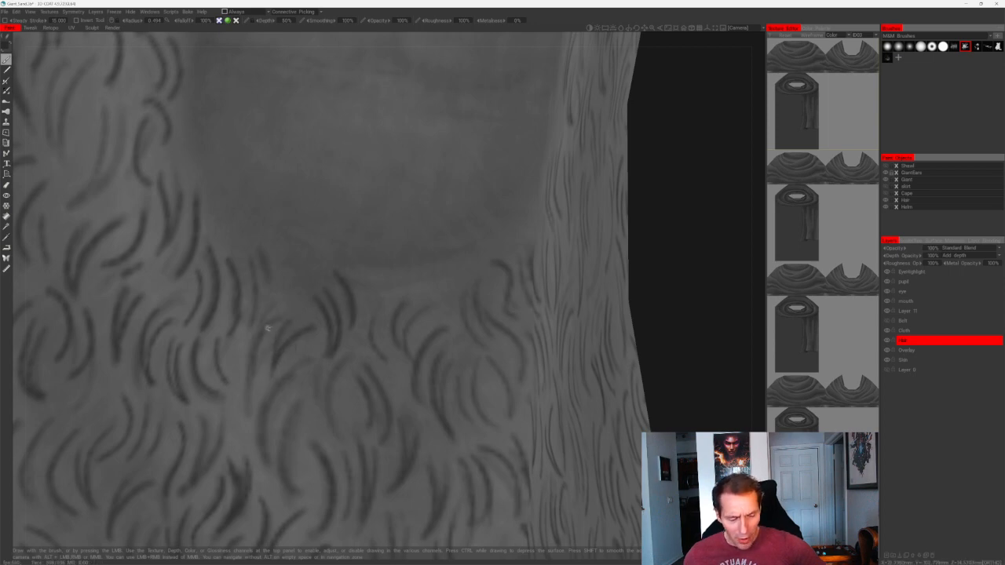
left_click_drag(268, 318, 253, 350)
- Erase the stray hair remnant beneath the new kneecap-edge hairs using a smaller eraser
key("e")
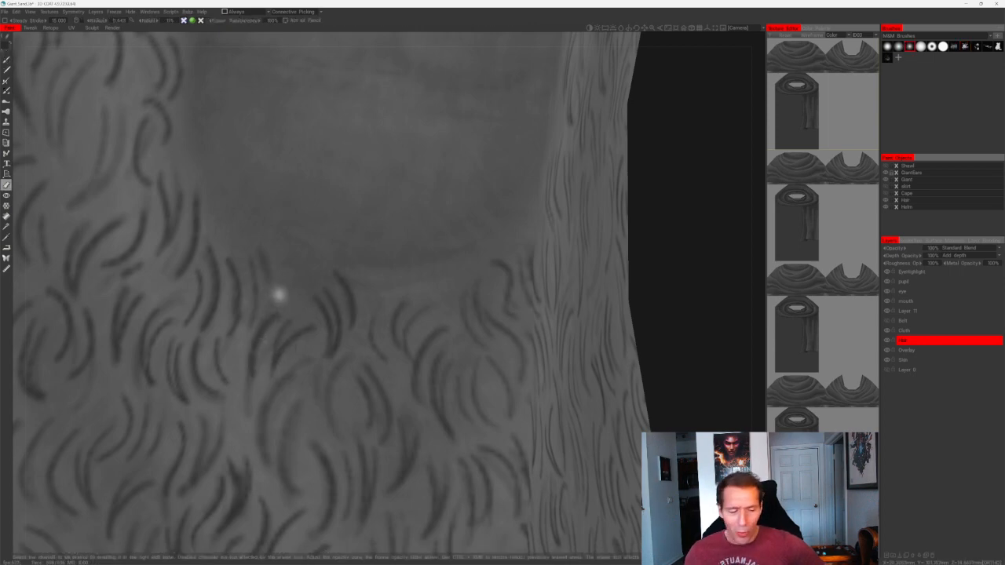
key("[")
key("[")
key("[")
key("[")
key("[")
key("[")
left_click_drag(253, 393, 248, 386)
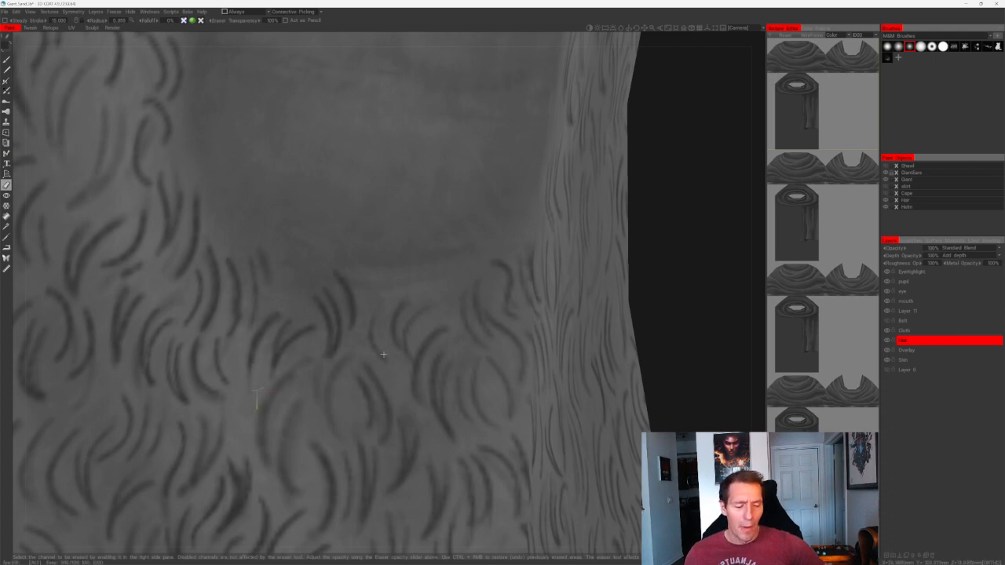
- Return to the hair brush and paint short crisp hairs over the blurry strokes beside the kneecap
mouse_move(383, 354)
right_mouse_down("alt")
mouse_move(353, 269)
mouse_move(361, 330)
right_mouse_up("alt")
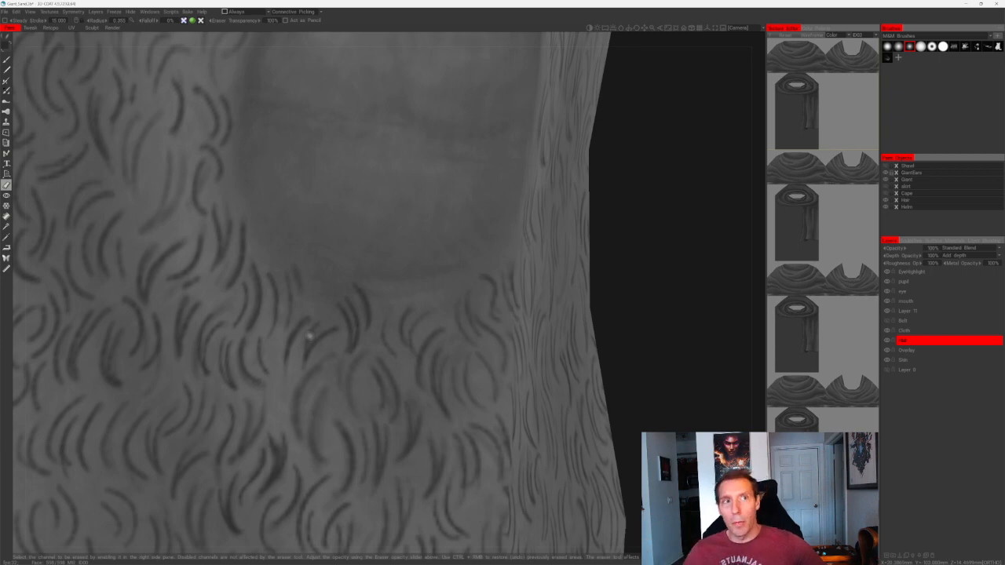
right_click_drag(659, 267, 585, 227, "alt")
middle_click_drag(585, 228, 597, 291, "alt")
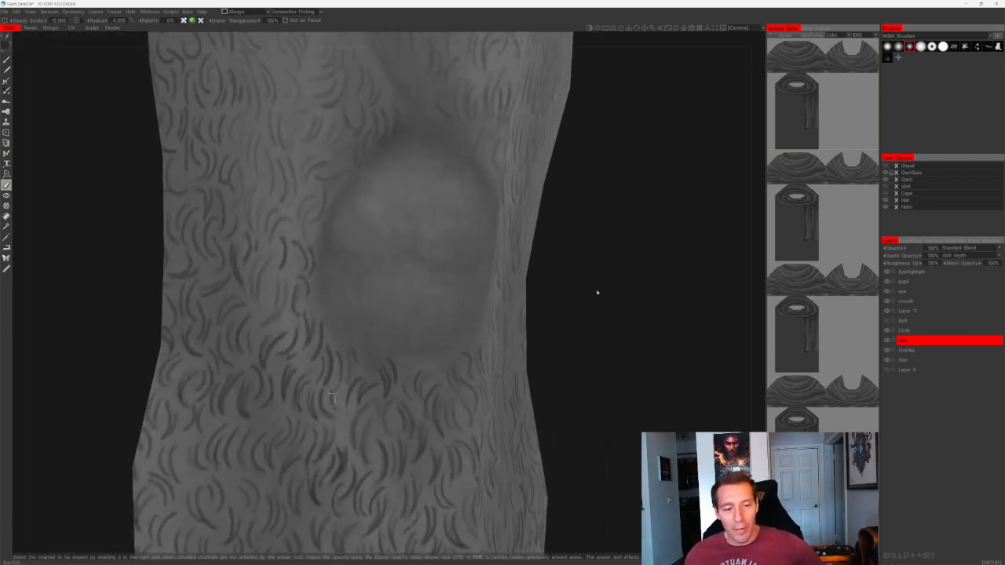
right_click_drag(596, 291, 660, 275, "alt")
left_click_drag(660, 275, 515, 214, "alt")
middle_click_drag(514, 213, 550, 234, "alt")
right_click_drag(550, 235, 555, 237, "alt")
key("1")
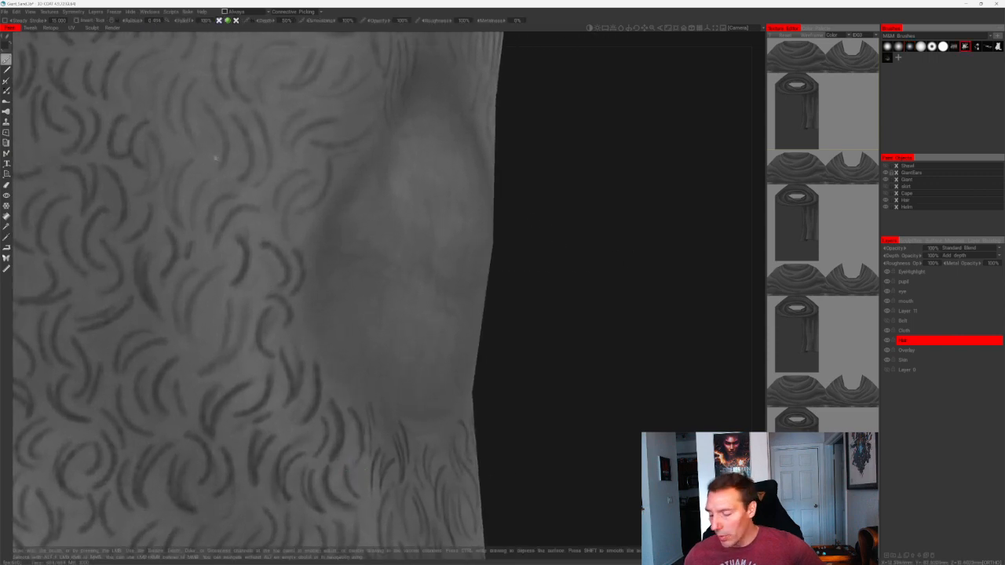
left_click_drag(229, 245, 236, 279)
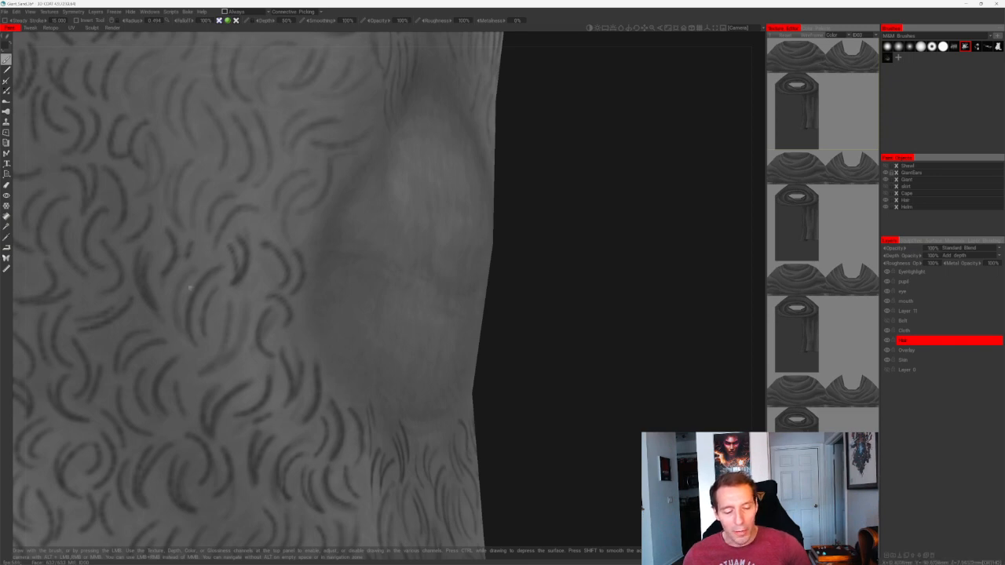
middle_click_drag(247, 298, 299, 458, "alt")
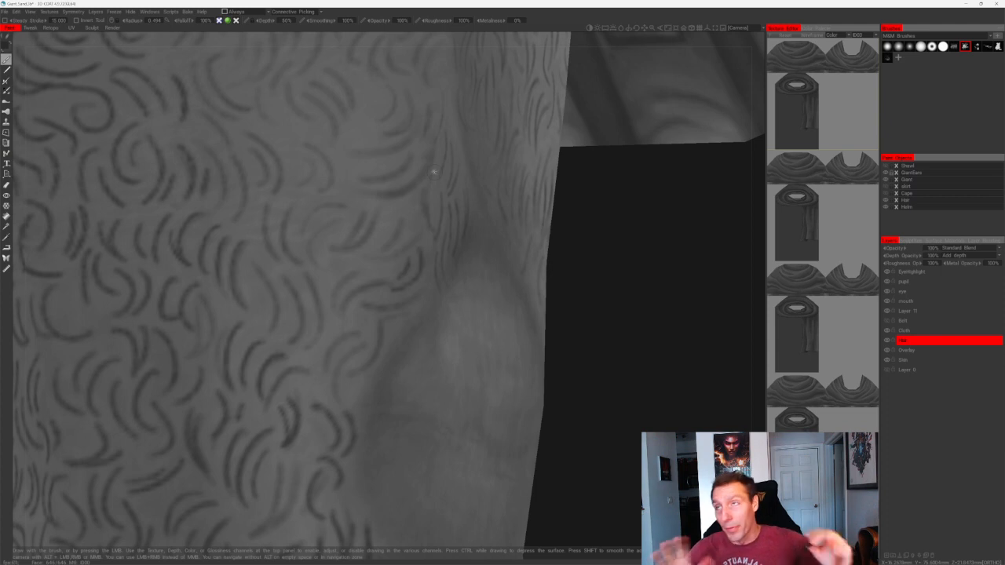
- Paint crisp curved hairs over the blurry strokes on the thigh, just above and beside the bare kneecap
mouse_move(364, 209)
left_mouse_down()
mouse_move(353, 242)
mouse_move(314, 256)
left_mouse_up()
left_click_drag(345, 206, 303, 228)
middle_click_drag(308, 154, 291, 298, "alt")
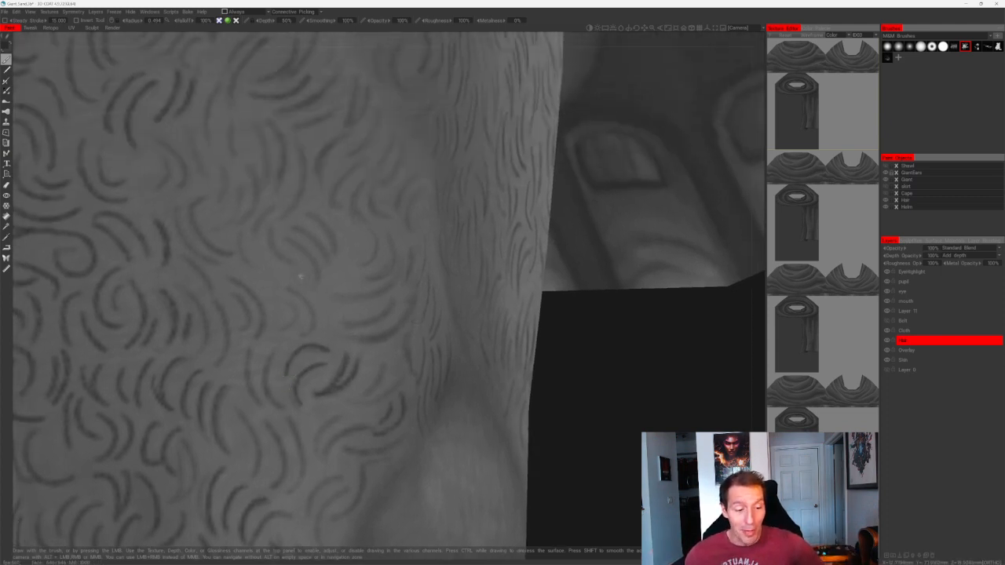
left_click_drag(288, 283, 304, 336)
left_click_drag(287, 296, 280, 333)
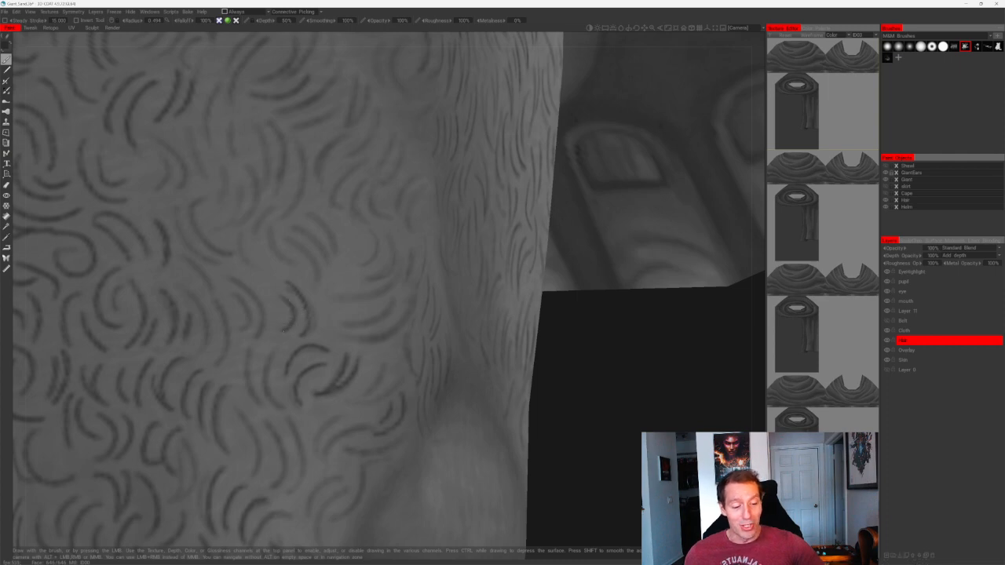
- Extend the crisp patch up the thigh with more short curved hairs above the strokes beside the kneecap
mouse_move(270, 229)
left_mouse_down()
mouse_move(291, 272)
mouse_move(275, 274)
left_mouse_up()
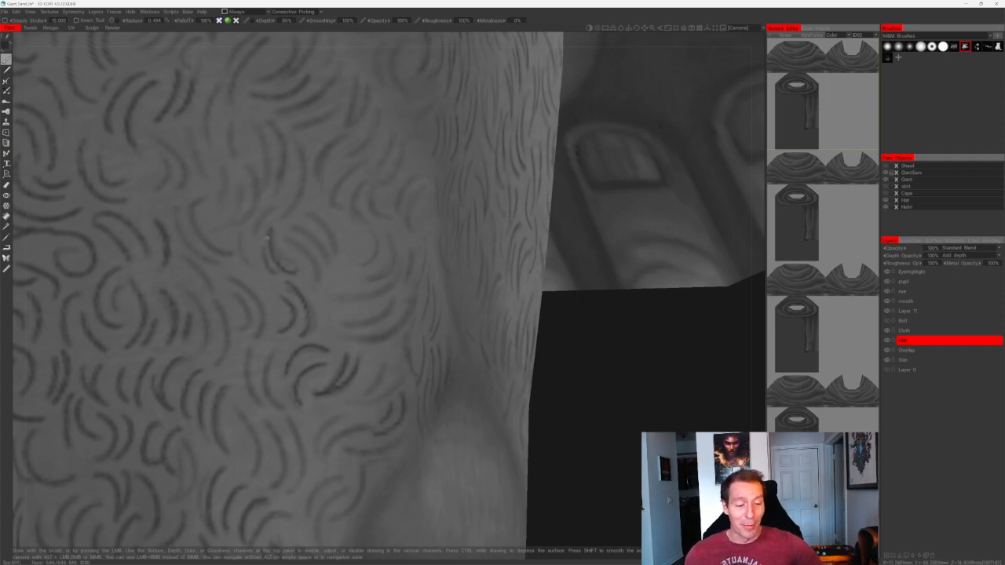
left_click_drag(239, 240, 254, 276)
middle_click_drag(258, 276, 255, 369, "alt")
left_click_drag(258, 341, 266, 300)
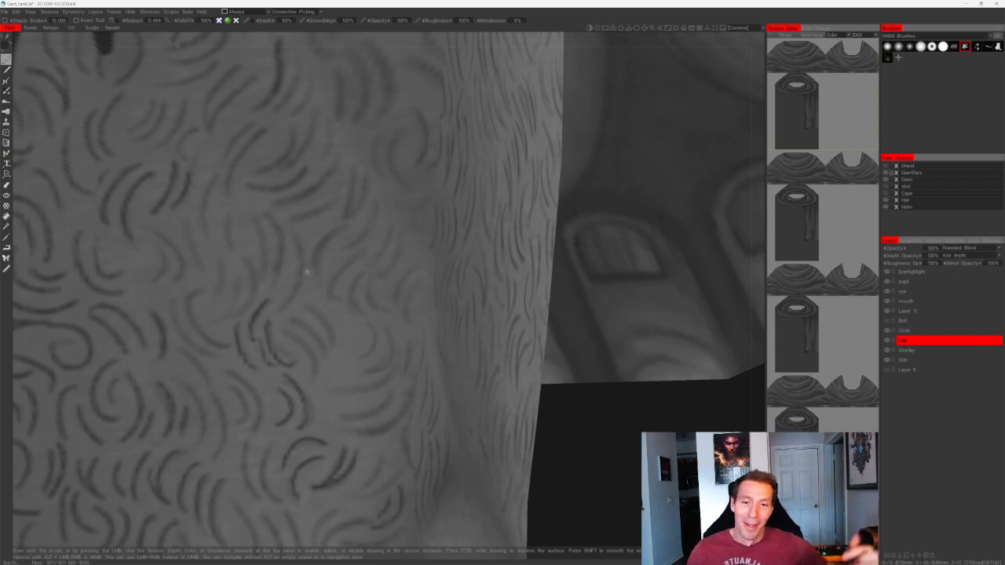
- Examine the hair coverage of the whole leg from a distance, checking the thigh and the area around the kneecap
right_click_drag(572, 448, 491, 364)
middle_click_drag(523, 411, 497, 354)
right_click_drag(497, 353, 493, 318)
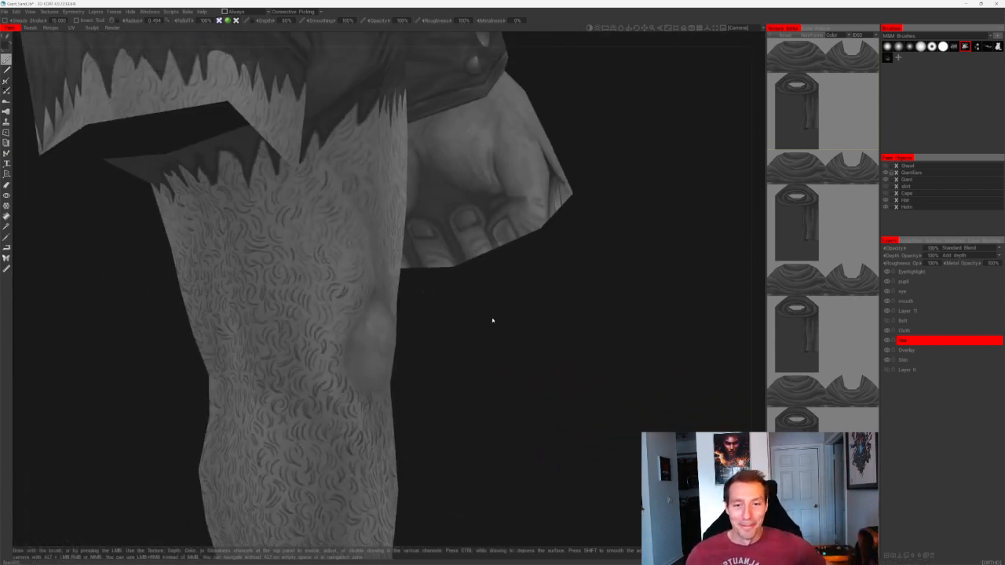
middle_click_drag(504, 369, 512, 273)
mouse_move(512, 282)
left_mouse_down()
mouse_move(537, 298)
mouse_move(511, 300)
left_mouse_up()
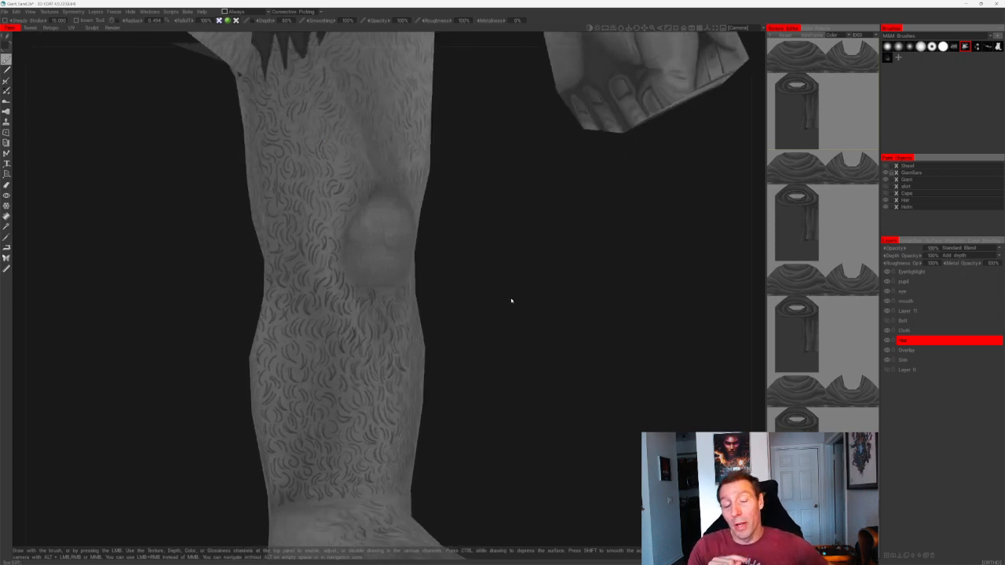
middle_click_drag(471, 204, 449, 259, "alt")
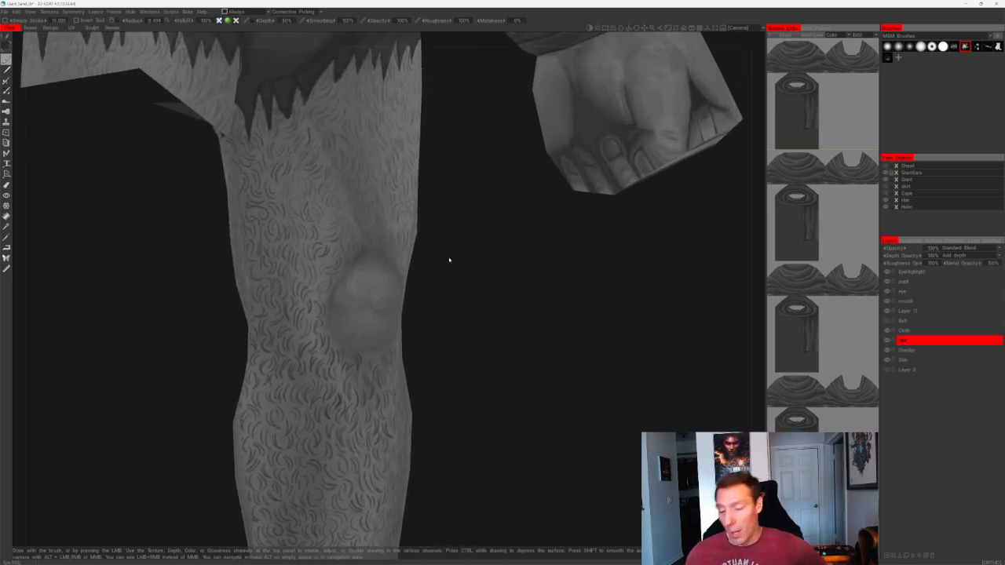
key("e")
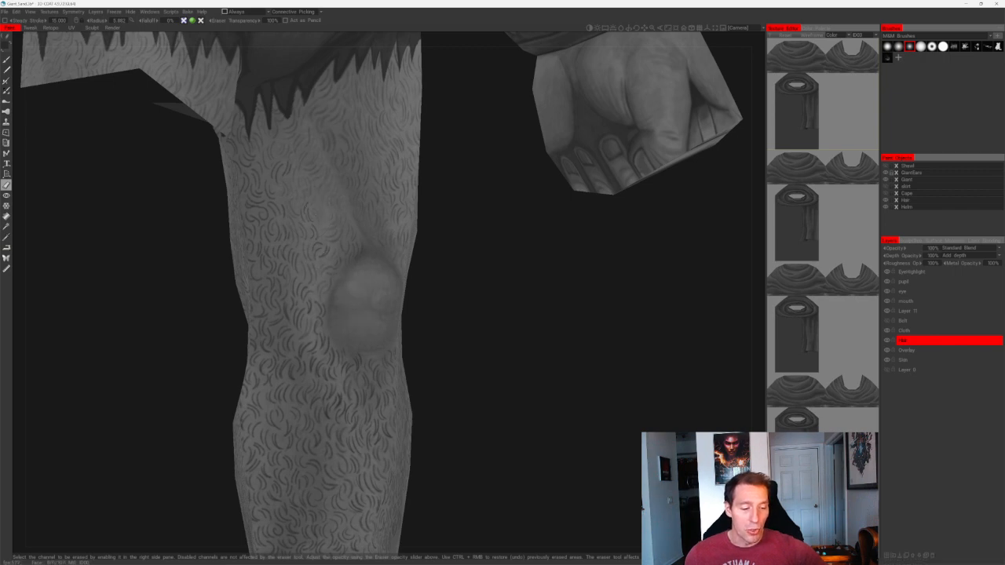
left_click_drag(462, 286, 530, 262)
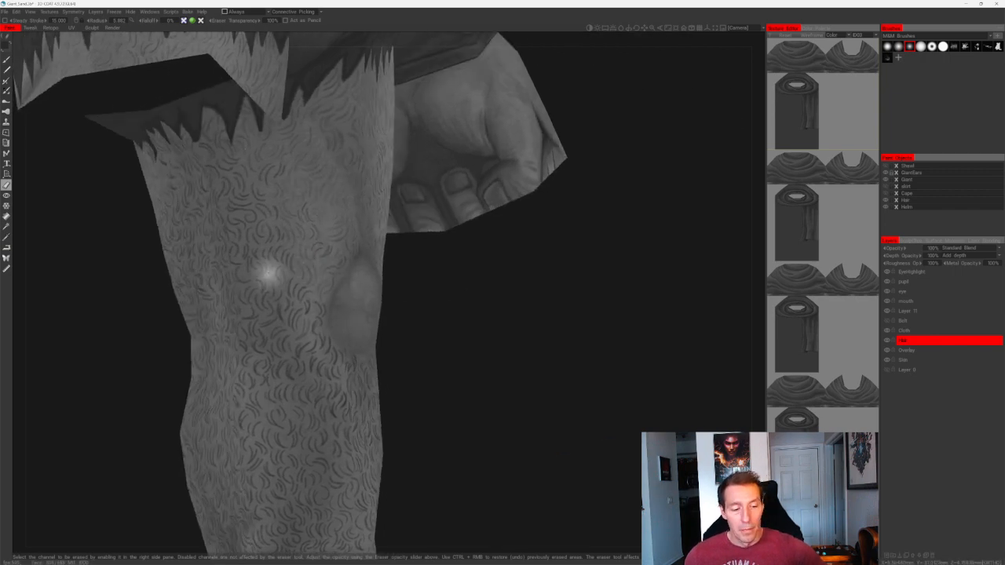
right_click_drag(341, 294, 346, 307, "alt")
left_click_drag(345, 307, 369, 289, "alt")
right_click_drag(369, 289, 365, 309, "alt")
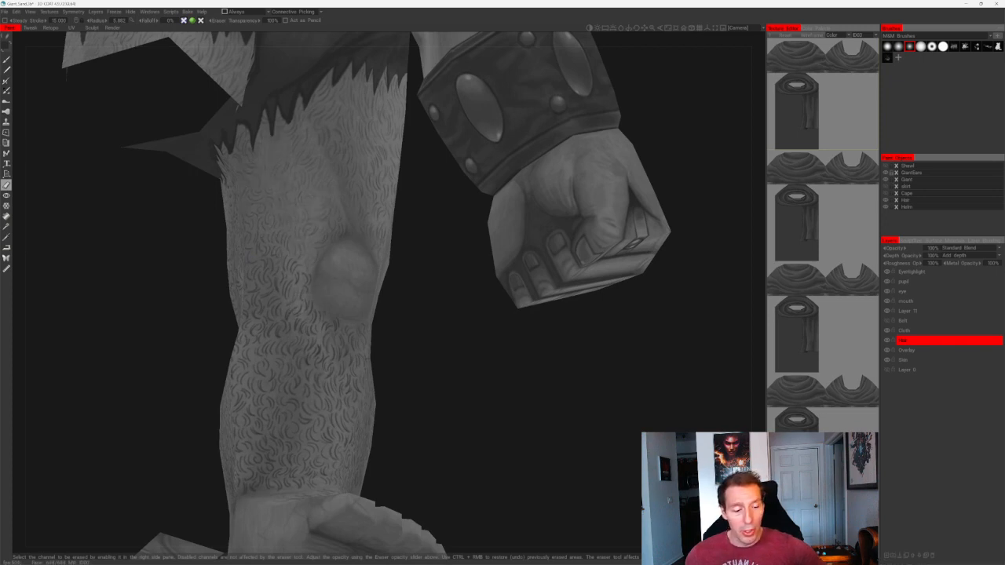
mouse_move(334, 240)
left_mouse_down("alt")
mouse_move(287, 249)
mouse_move(408, 296)
left_mouse_up("alt")
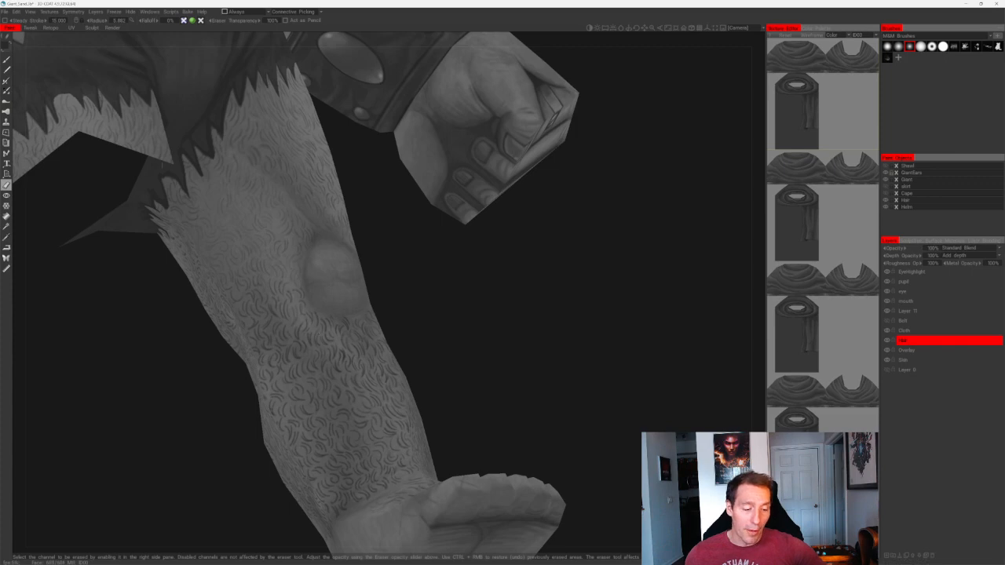
- Examine how the hair runs down the shin to the ankle and foot from the front and both sides
left_click_drag(317, 317, 374, 336, "alt+shift")
middle_click_drag(374, 336, 327, 321, "alt")
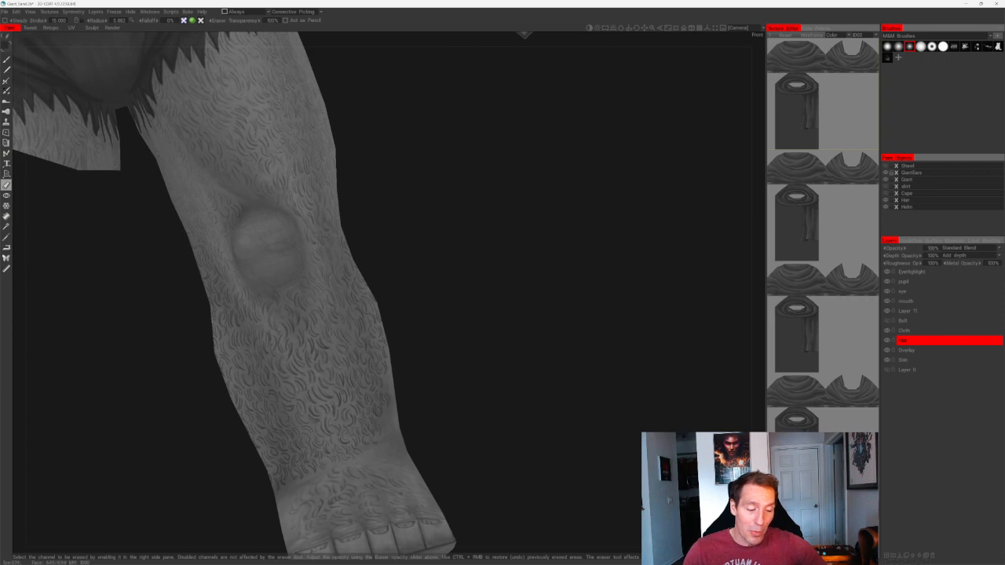
left_click_drag(462, 349, 415, 350)
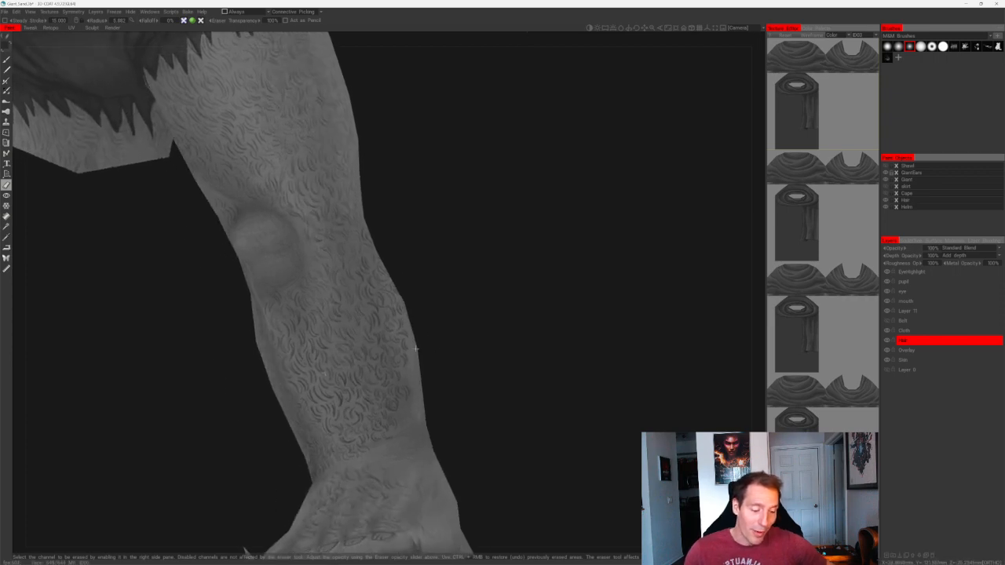
middle_click_drag(415, 350, 387, 312)
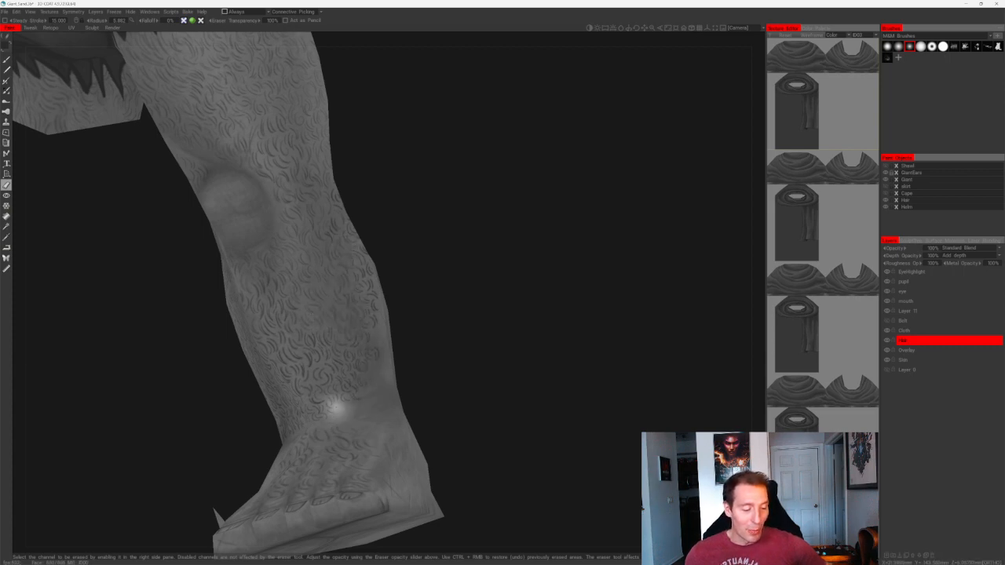
left_click_drag(419, 322, 461, 297, "shift")
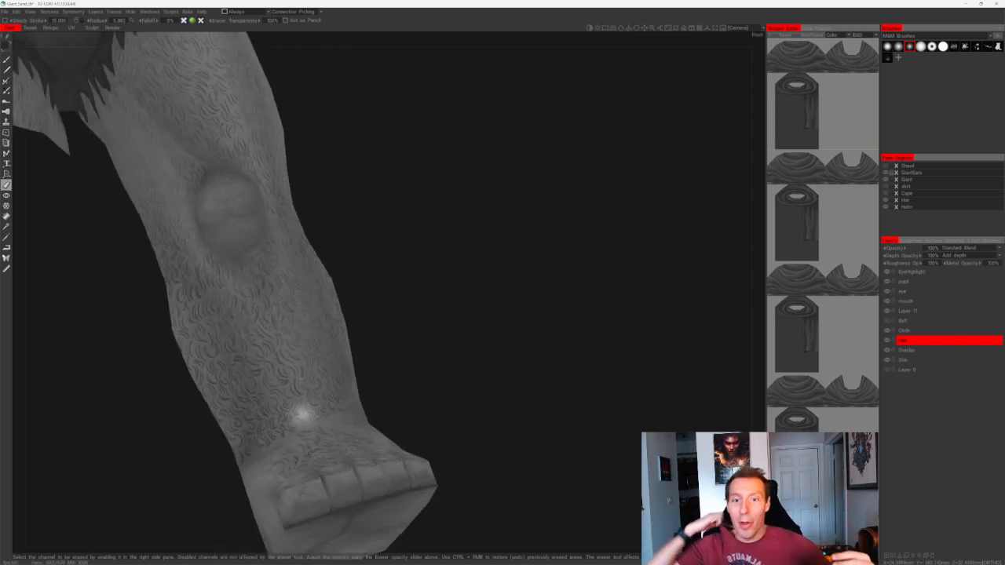
mouse_move(405, 227)
left_mouse_down()
mouse_move(418, 241)
mouse_move(424, 225)
left_mouse_up()
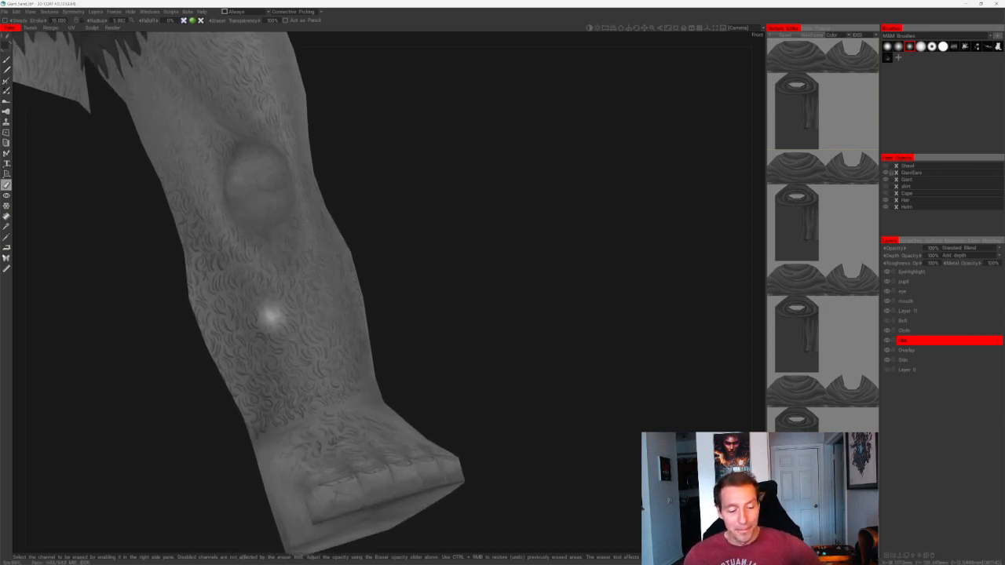
left_click_drag(358, 172, 396, 150)
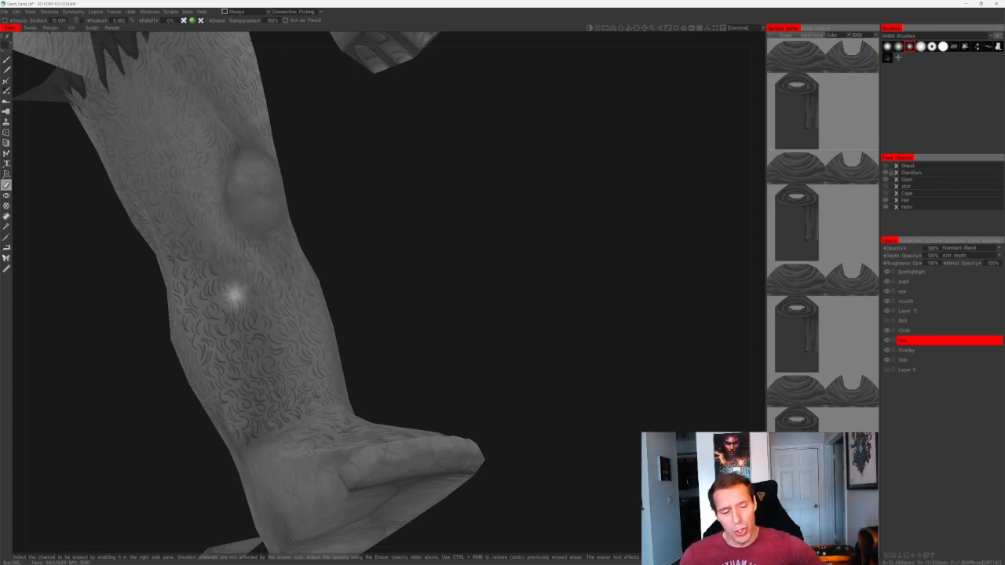
left_click_drag(386, 308, 347, 319)
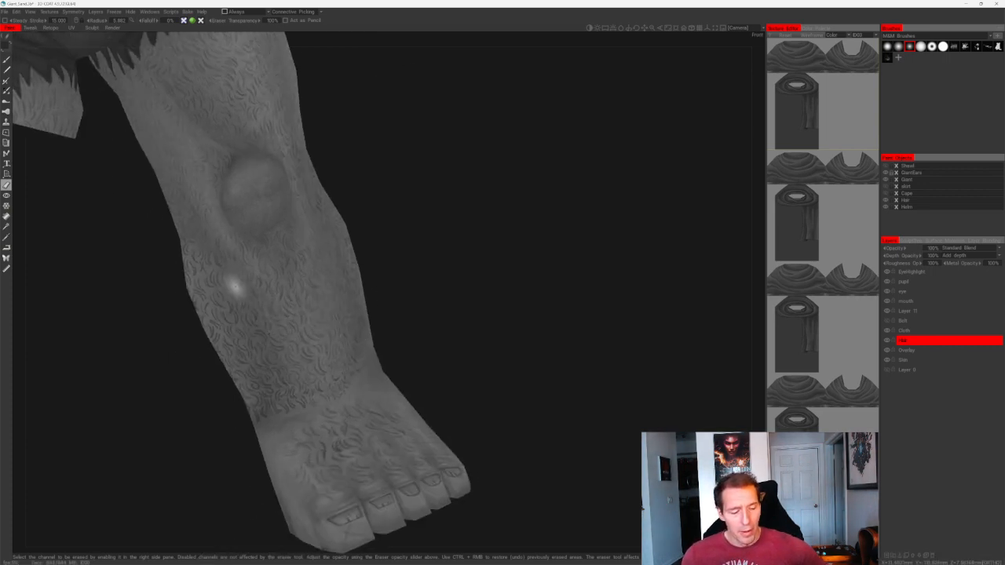
left_click_drag(413, 340, 436, 289)
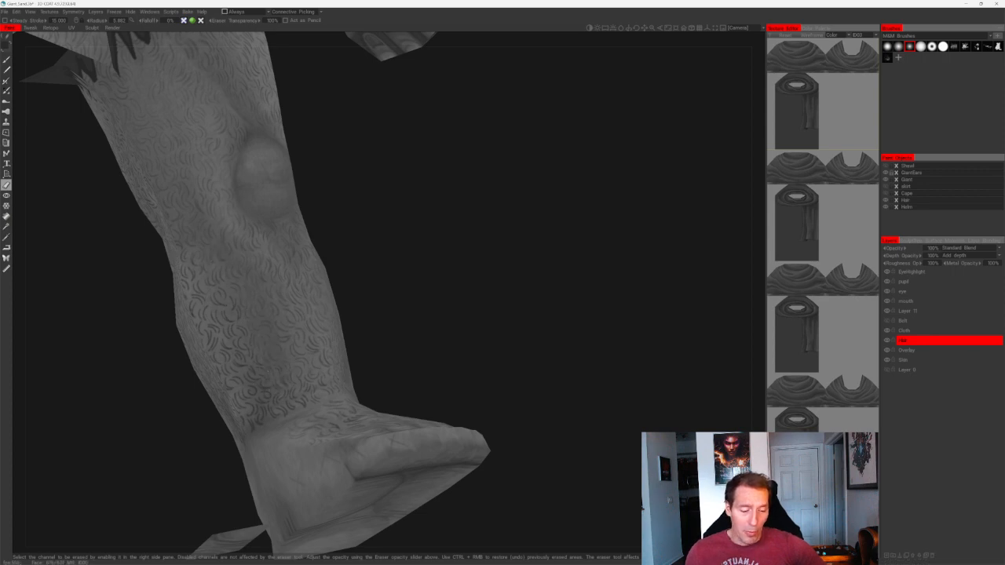
left_click_drag(419, 269, 419, 333)
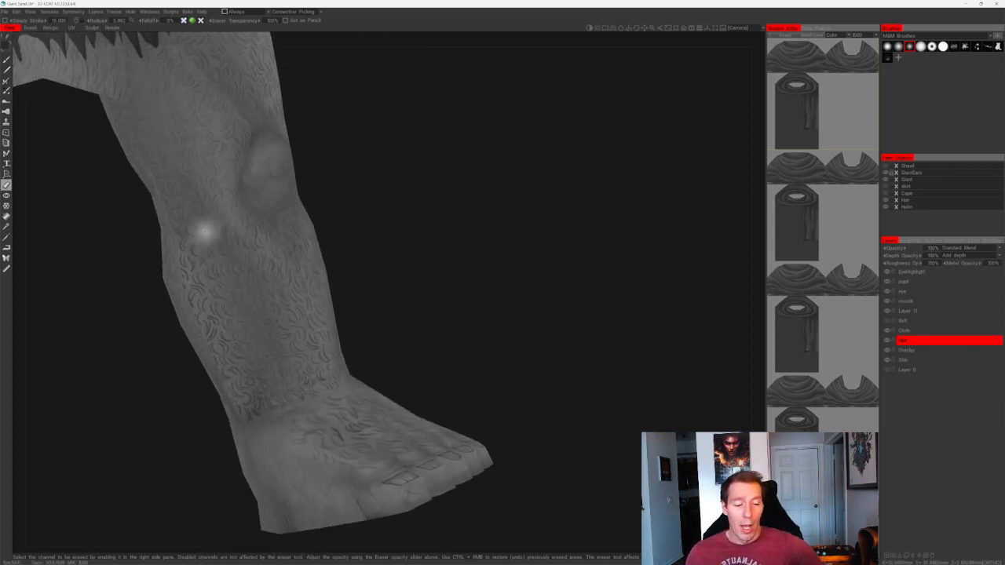
left_click_drag(351, 263, 368, 204)
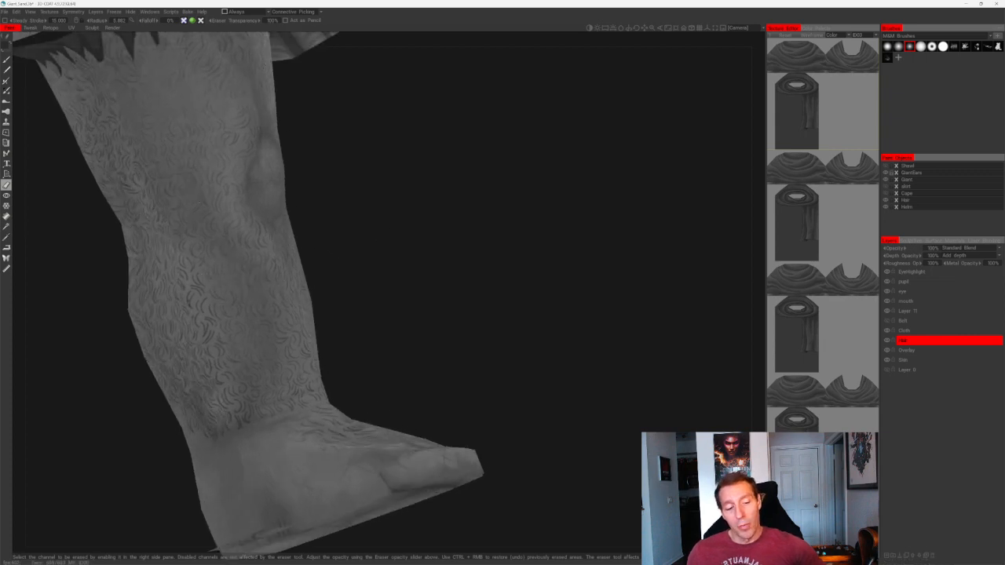
- Examine the thigh hair between the ragged garment hem and the kneecap, close up and from several sides
middle_click_drag(365, 213, 414, 271)
scroll(427, 282, "up", 3)
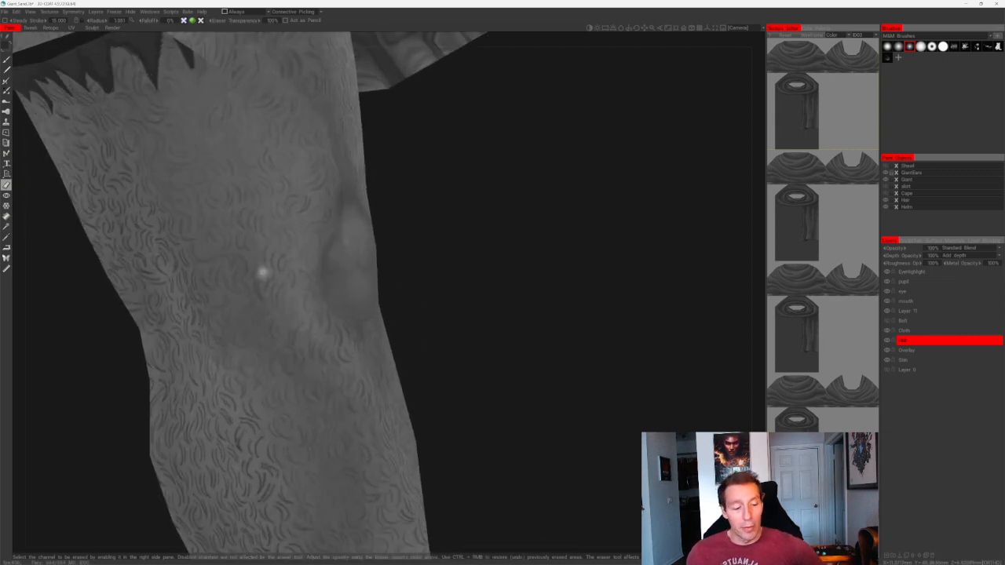
scroll(257, 278, "up", 2)
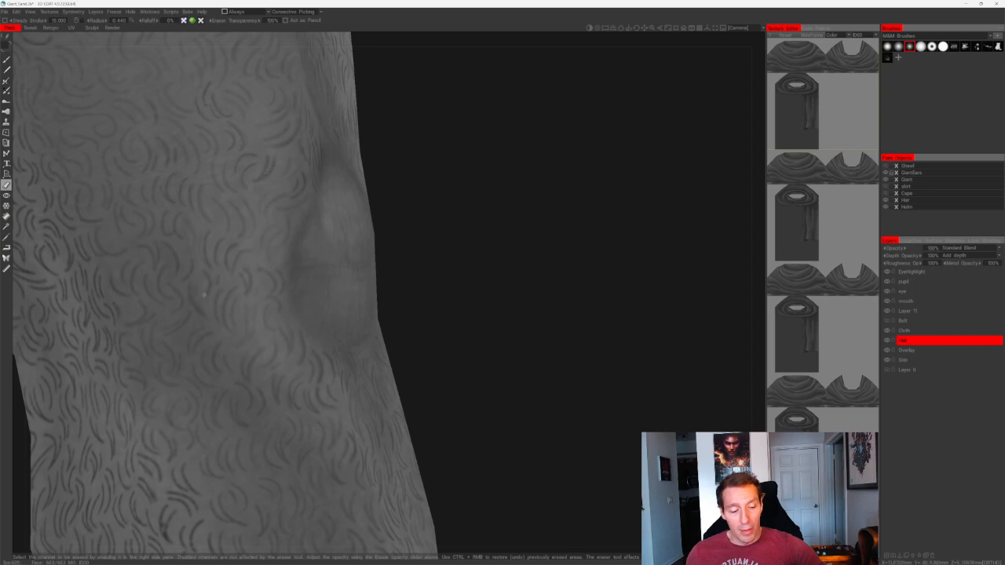
key("b")
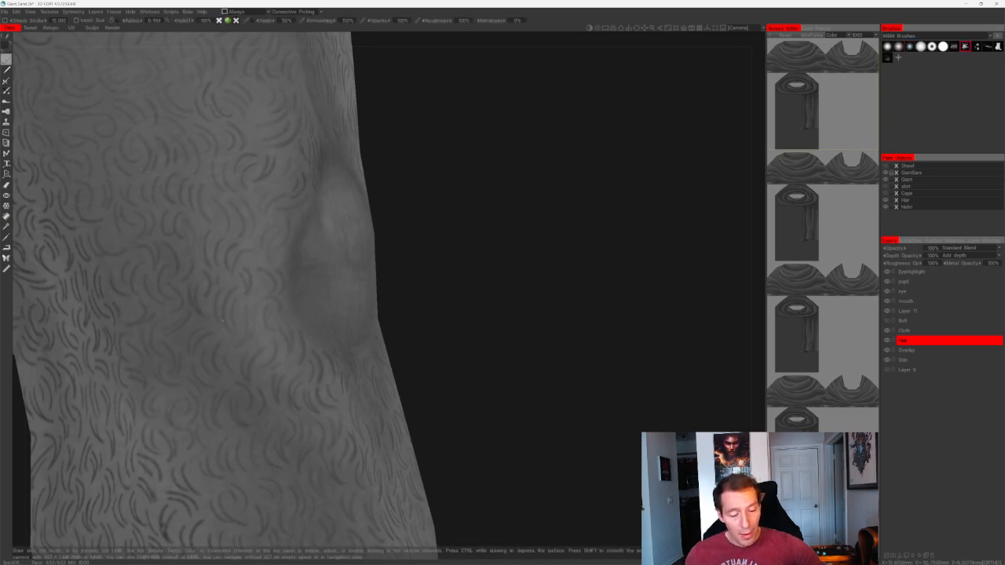
left_click_drag(517, 296, 482, 265)
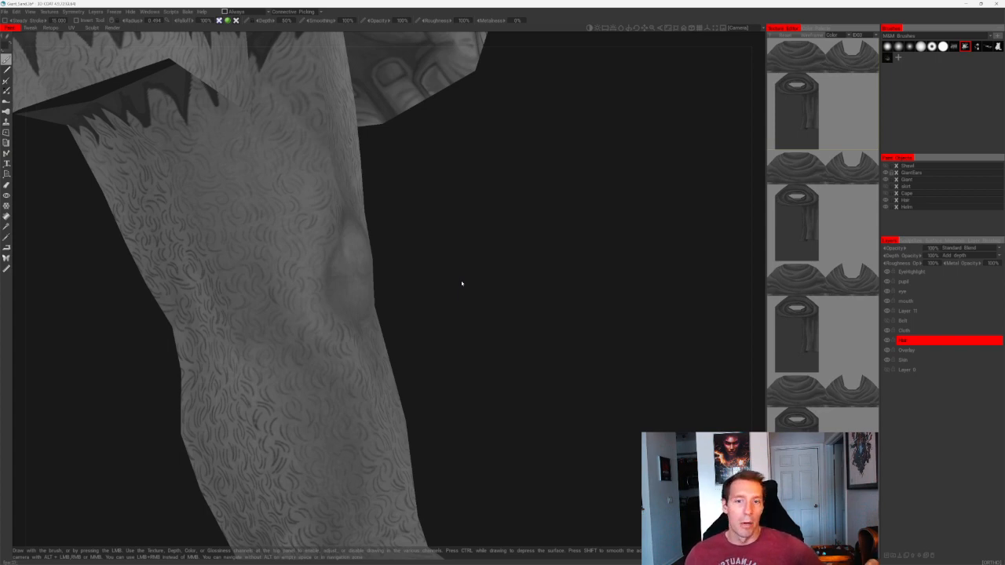
left_click_drag(461, 283, 431, 188)
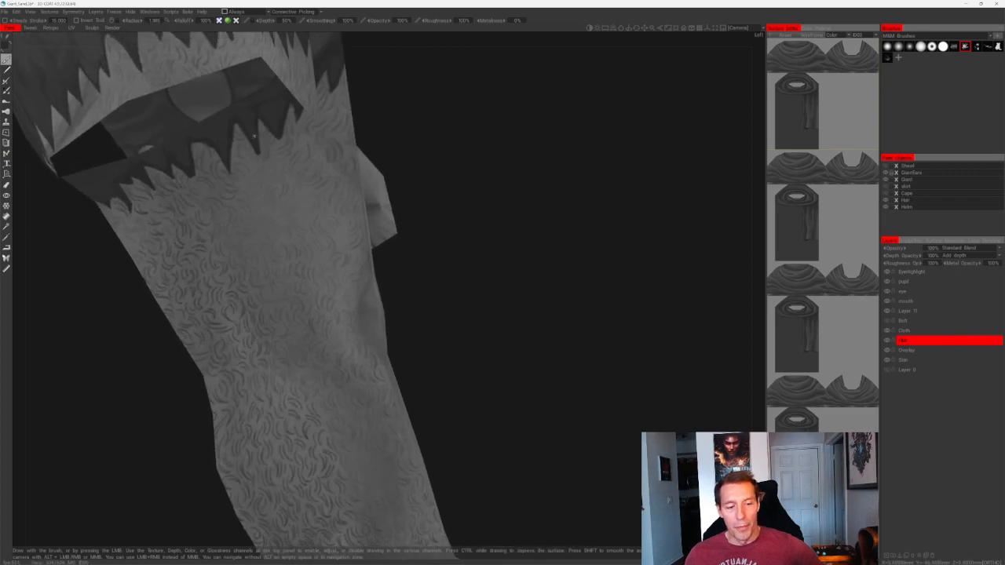
key("e")
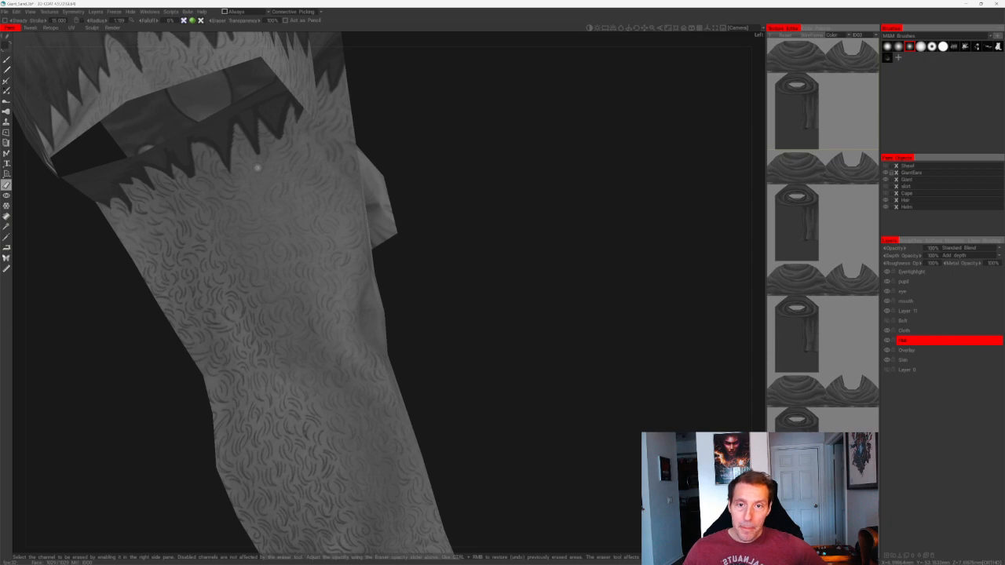
left_click_drag(492, 194, 499, 160)
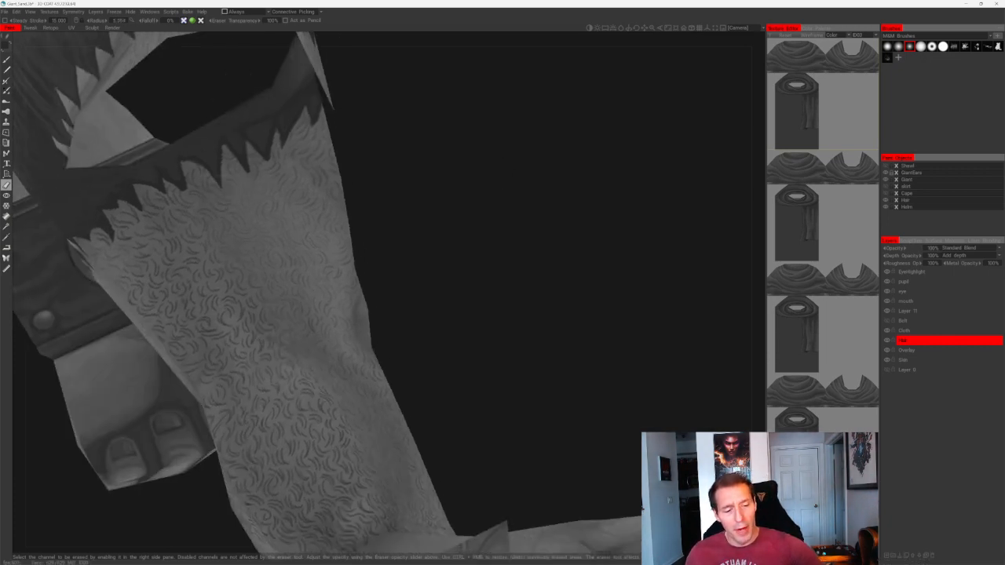
mouse_move(463, 191)
left_mouse_down()
mouse_move(357, 163)
mouse_move(343, 181)
left_mouse_up()
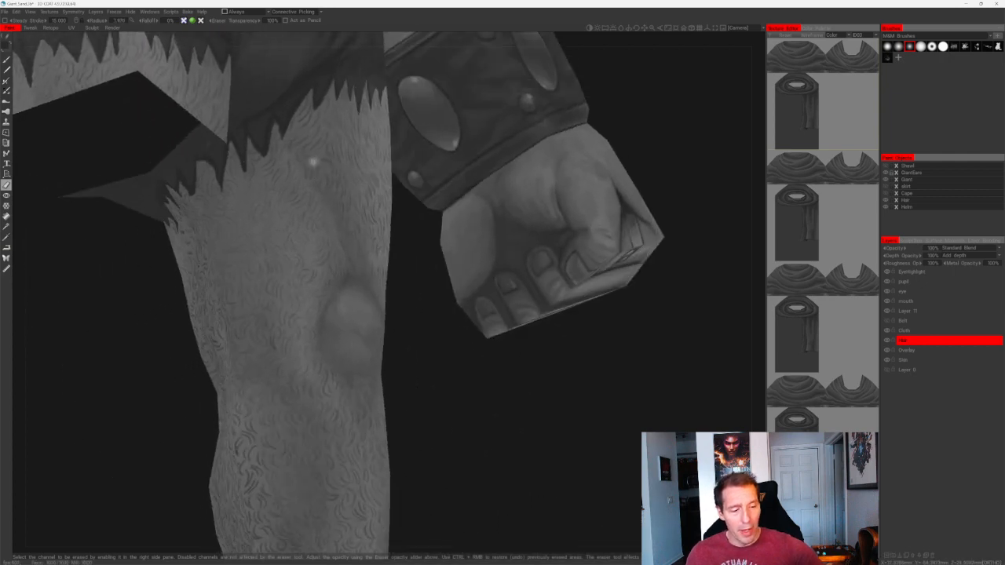
left_click_drag(460, 292, 398, 314)
middle_click_drag(399, 314, 431, 376)
left_click_drag(473, 341, 535, 289)
left_click_drag(424, 355, 464, 350)
scroll(464, 350, "up", 3)
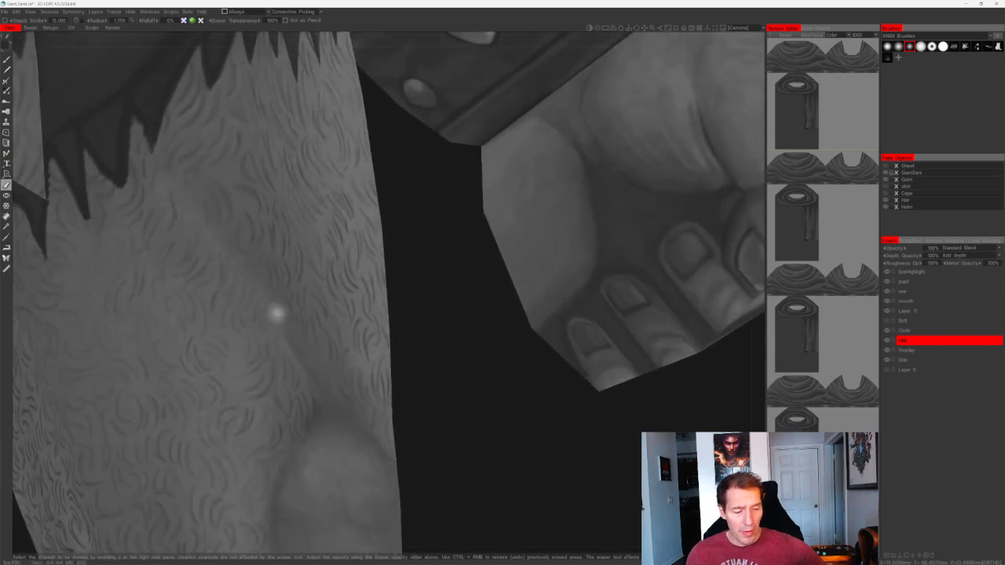
- Return to the hair brush and reduce its radius to 0.792
key("bracketleft")
key("bracketleft")
key("bracketleft")
key("bracketleft")
key("b")
key("bracketleft")
key("bracketleft")
key("bracketleft")
key("bracketleft")
key("bracketleft")
key("bracketleft")
key("bracketleft")
key("bracketleft")
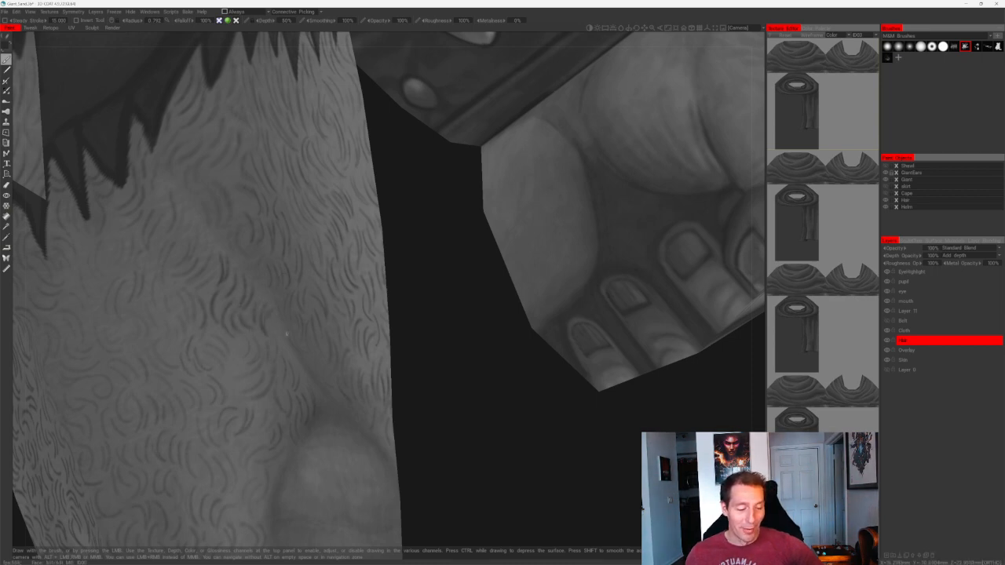
- Paint a short curved hair in the shaded hollow of the thigh above the kneecap, redoing the first attempt
left_click_drag(287, 334, 220, 338, "alt")
right_click_drag(338, 353, 393, 358, "alt")
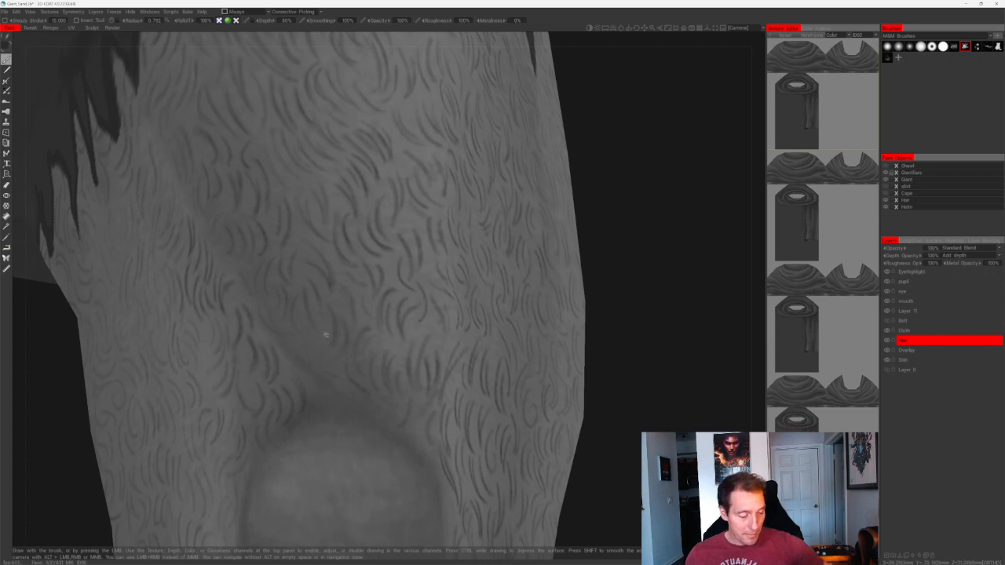
middle_click_drag(361, 302, 361, 337, "alt")
right_click_drag(361, 336, 373, 336, "alt")
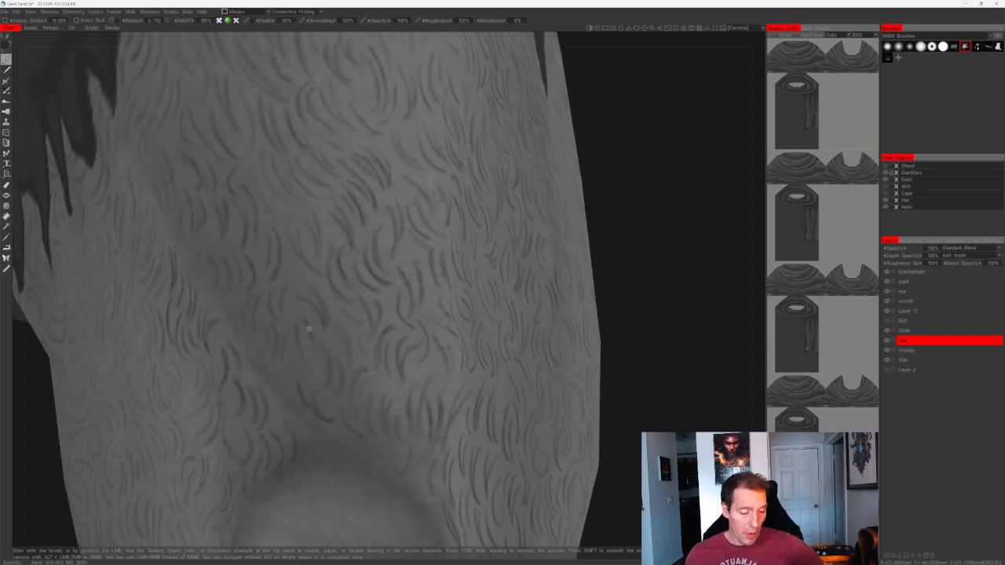
left_click_drag(299, 319, 296, 350)
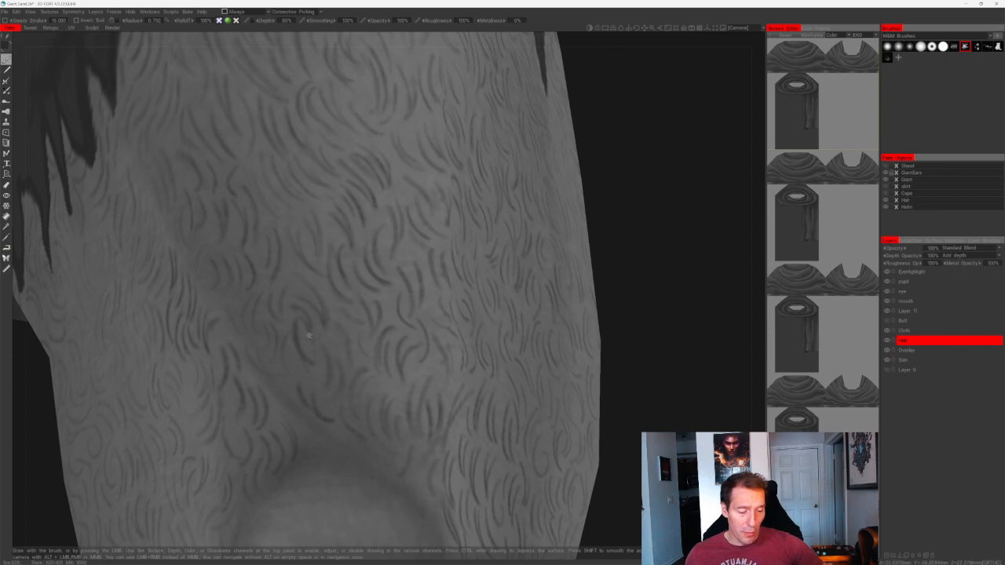
key("ctrl+z")
mouse_move(291, 302)
left_mouse_down()
mouse_move(311, 331)
mouse_move(308, 359)
left_mouse_up()
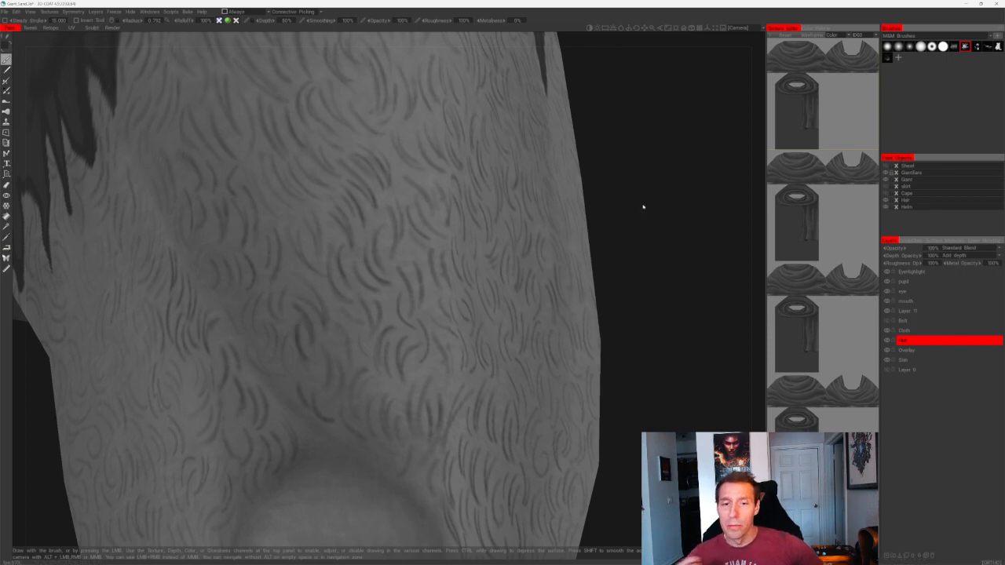
- Paint darker curved hairs up the front of the thigh, from above the kneecap toward the ragged garment hem
left_click_drag(644, 208, 661, 198)
right_click_drag(483, 367, 483, 424, "alt")
left_click_drag(550, 440, 496, 447, "alt")
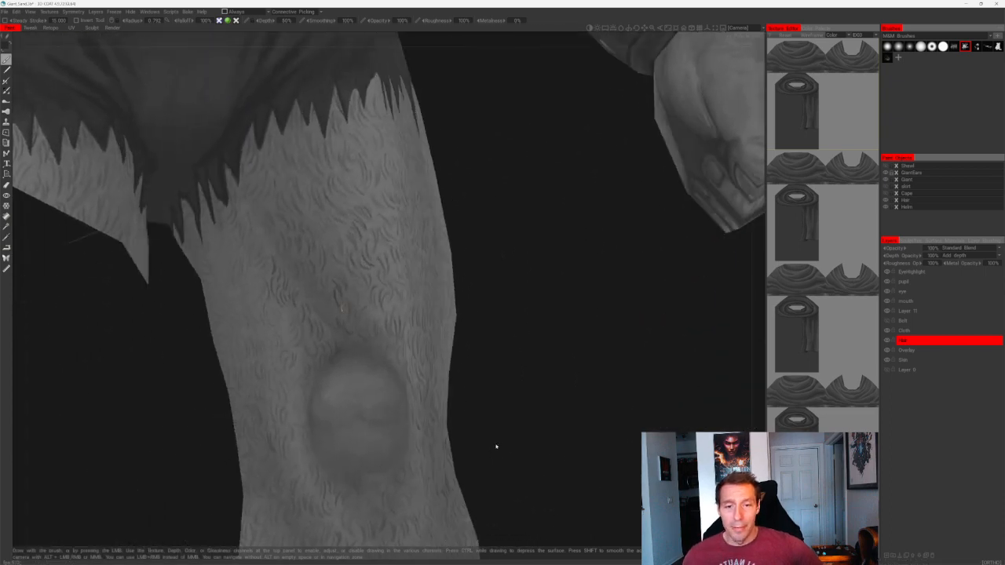
right_click_drag(495, 447, 514, 459, "alt")
middle_click_drag(514, 459, 457, 424, "alt")
middle_click_drag(487, 232, 484, 328, "alt")
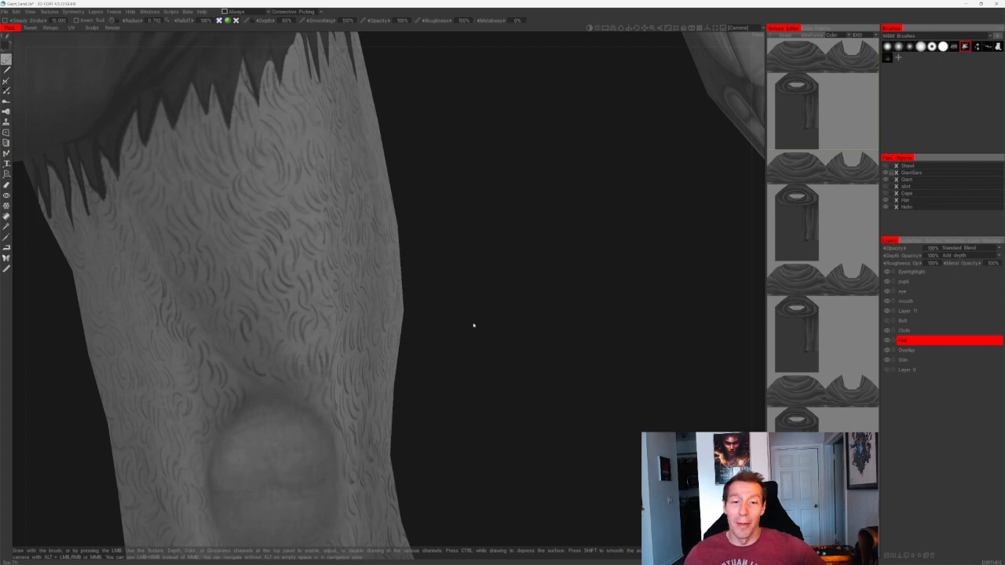
right_click_drag(428, 223, 471, 288)
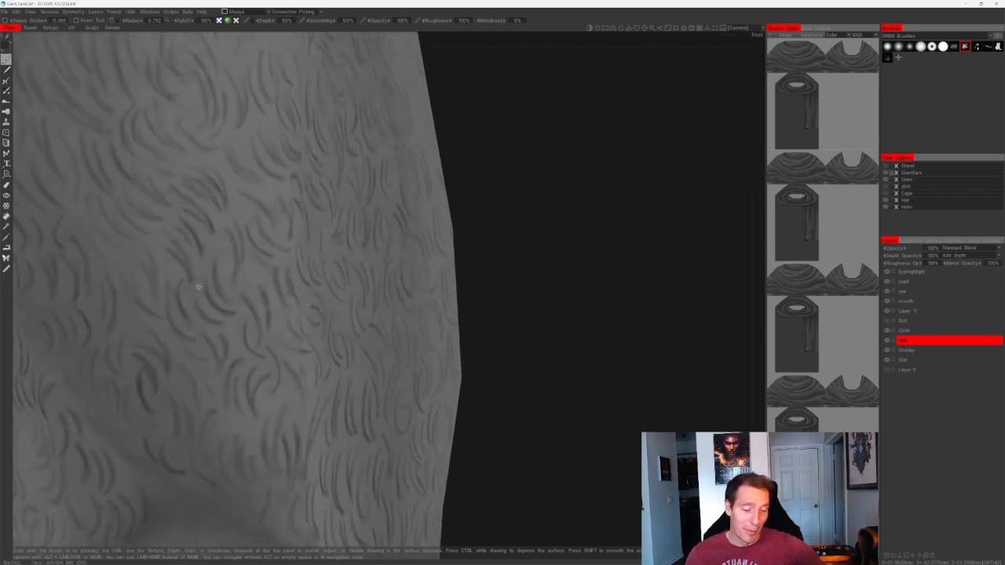
middle_click_drag(289, 267, 282, 296)
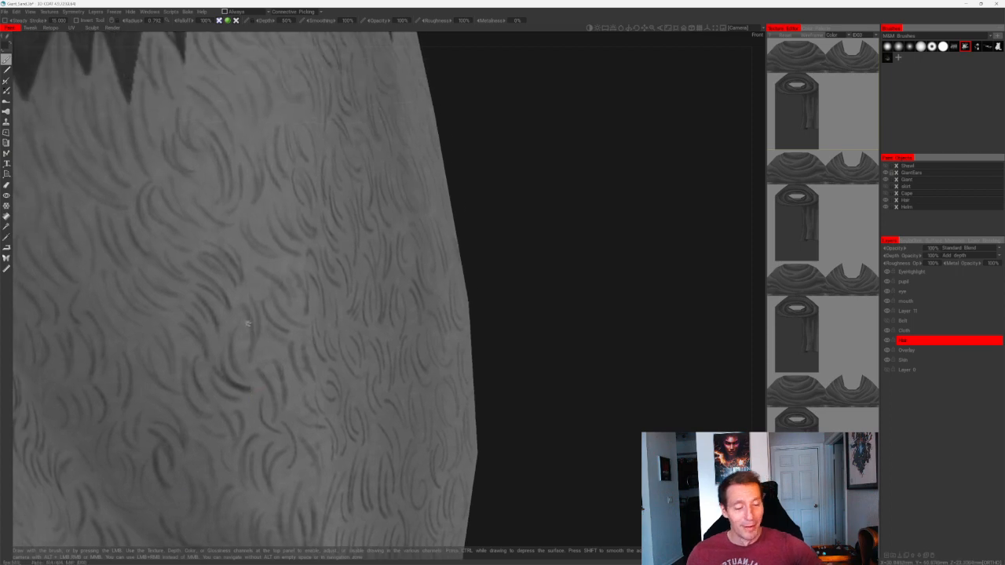
middle_click_drag(298, 249, 345, 346, "alt")
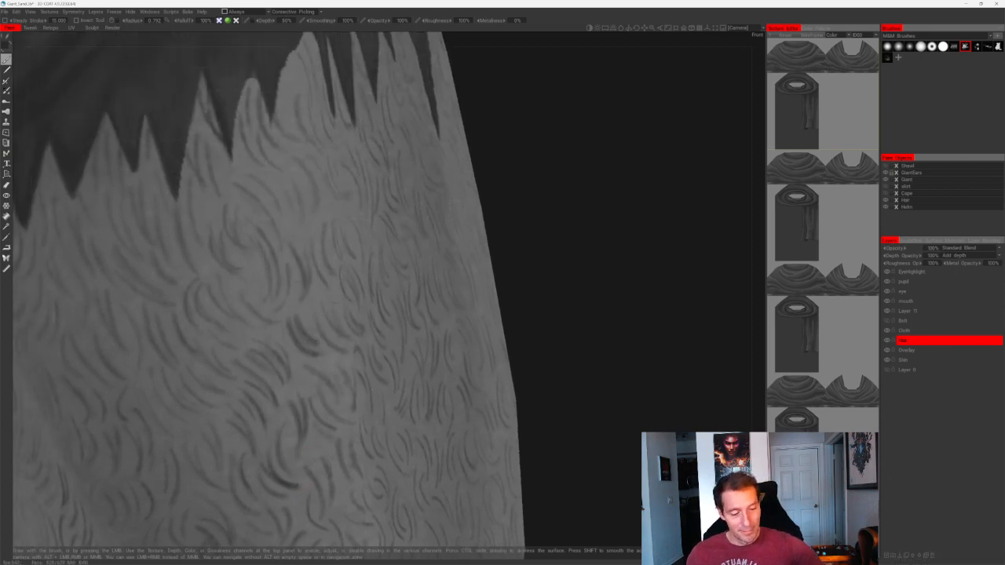
middle_click_drag(301, 295, 307, 320)
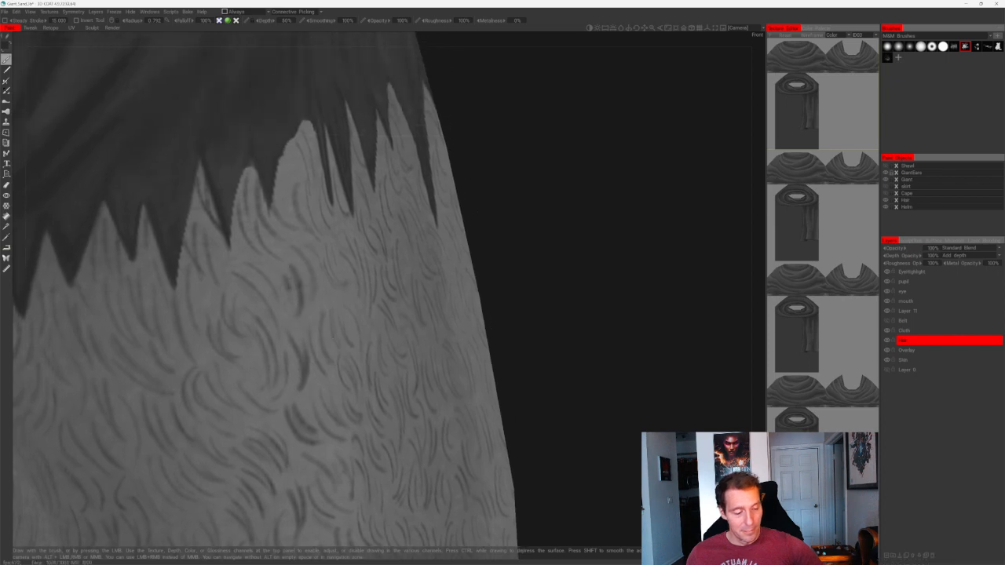
- Soften the freshly painted hairs on the front of the thigh with the eraser so they blend with the surrounding fur
scroll(463, 198, "down", 6)
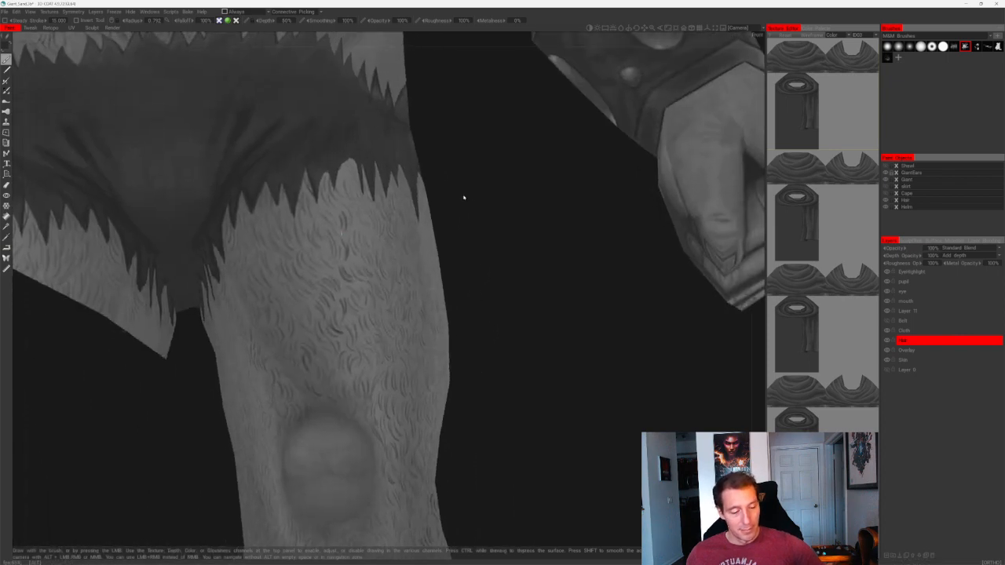
right_click_drag(463, 198, 453, 215, "alt")
key("e")
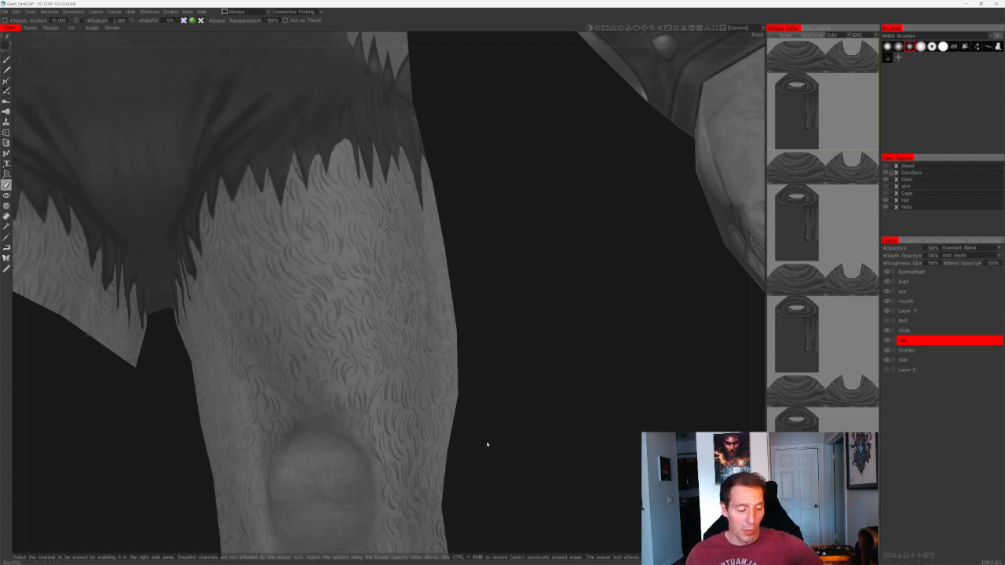
left_click_drag(487, 444, 531, 374)
middle_click_drag(531, 375, 545, 379)
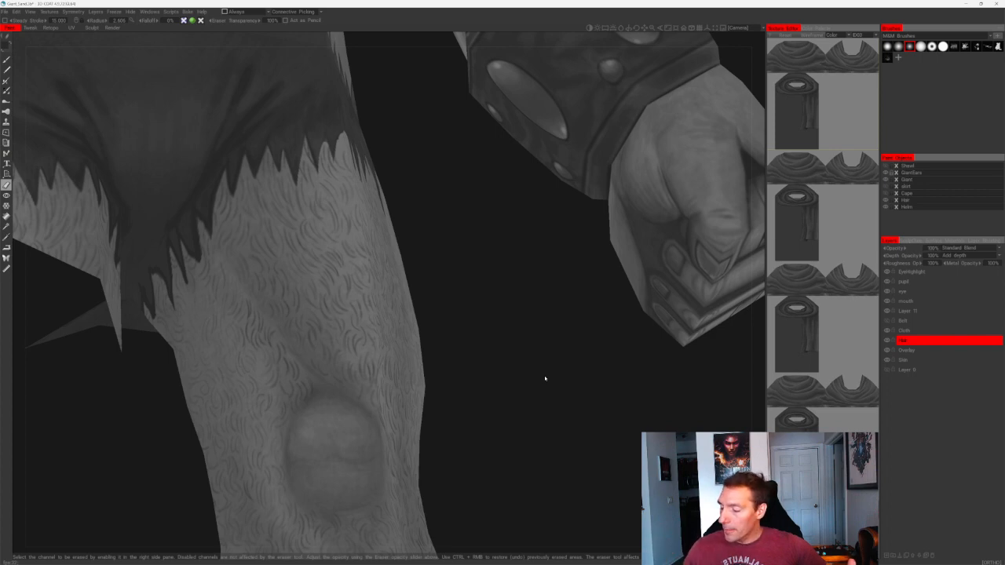
left_click_drag(458, 297, 466, 267)
scroll(495, 306, "up", 2)
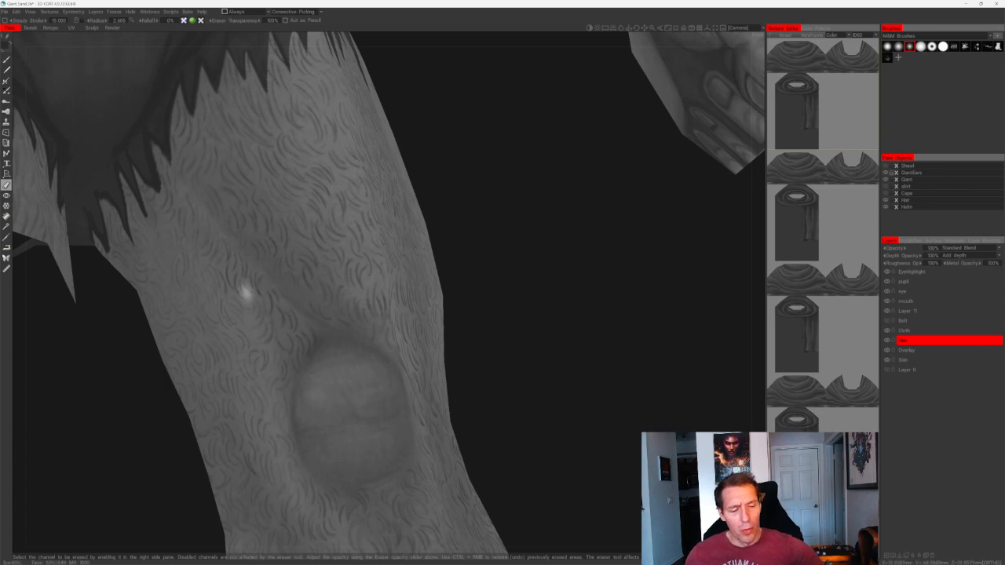
scroll(418, 336, "down", 2)
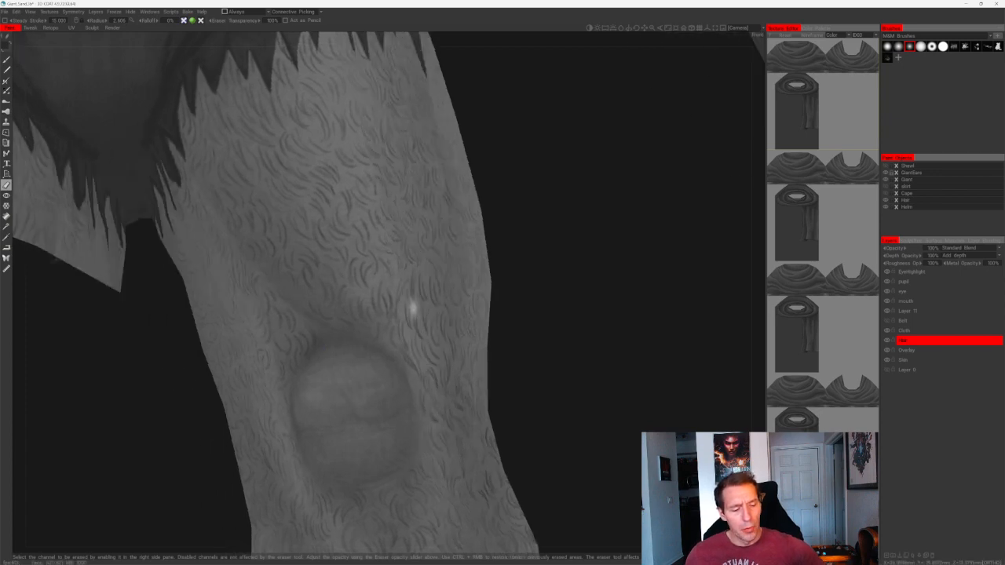
scroll(506, 350, "down", 3)
scroll(506, 350, "up", 5)
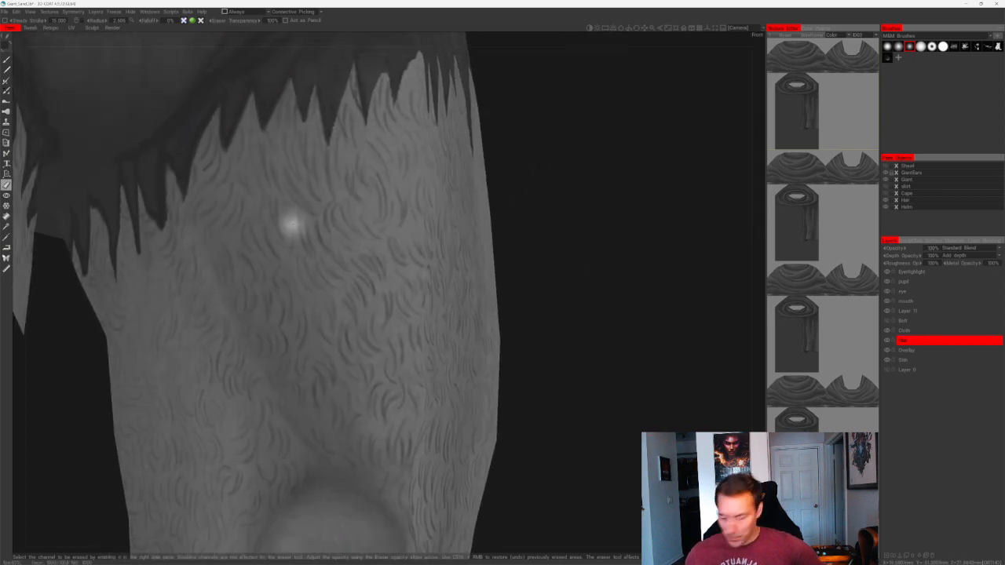
- Return to the hair brush at radius 0.497 and add thin curved hairs to the upper thigh below the hem
key("b")
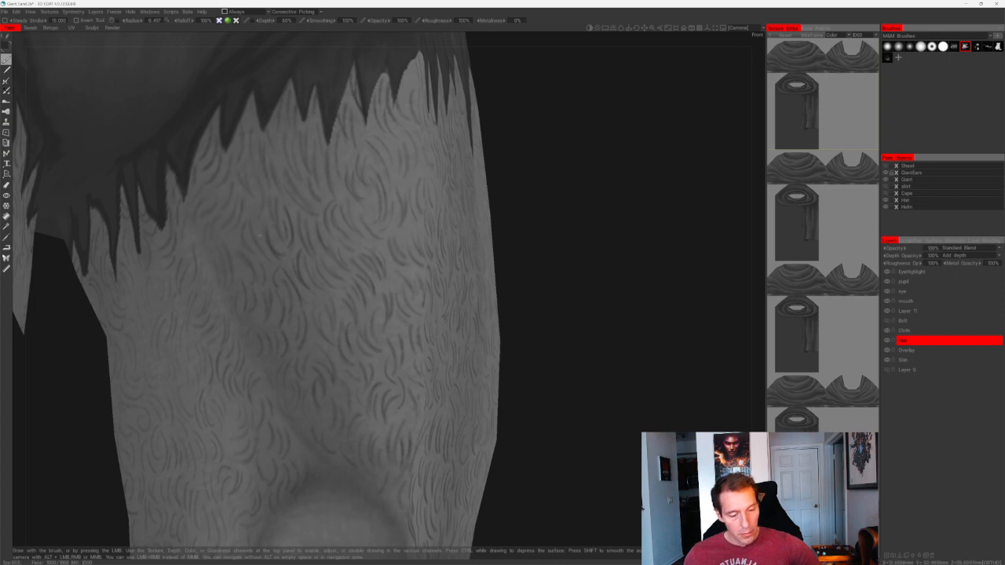
left_click_drag(550, 232, 534, 231)
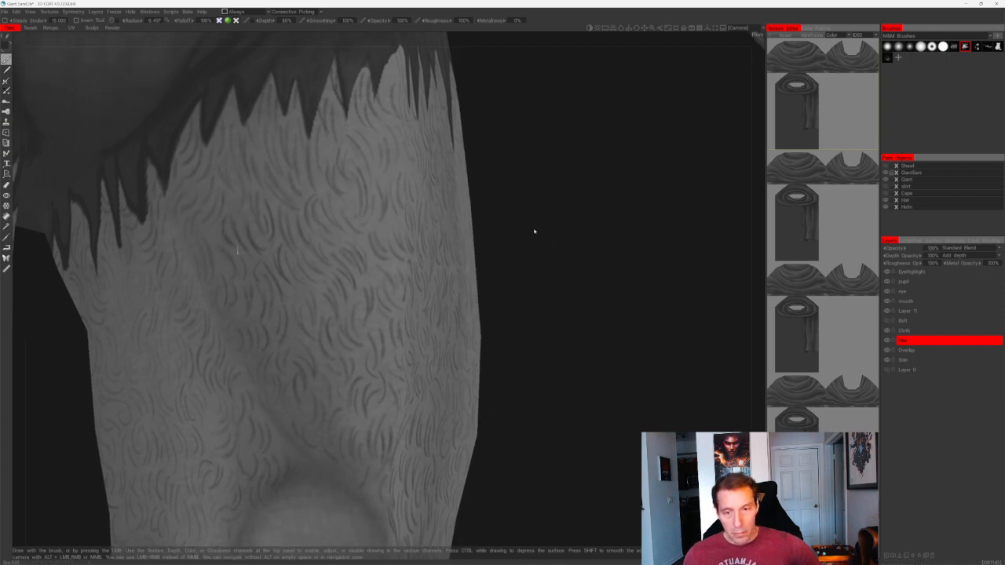
- Paint thin curled hairs over the blurry ones, from beside the kneecap up the inner side of the thigh
right_click_drag(534, 231, 498, 267)
middle_click_drag(498, 267, 492, 229)
left_click_drag(491, 229, 498, 274)
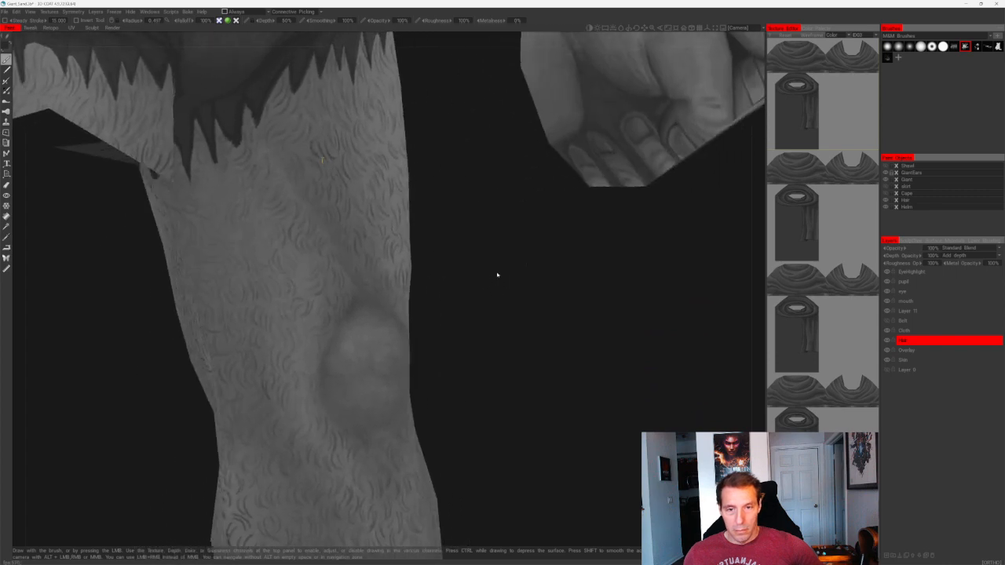
middle_click_drag(498, 274, 476, 188)
left_click_drag(476, 189, 487, 188)
right_click_drag(487, 189, 537, 193)
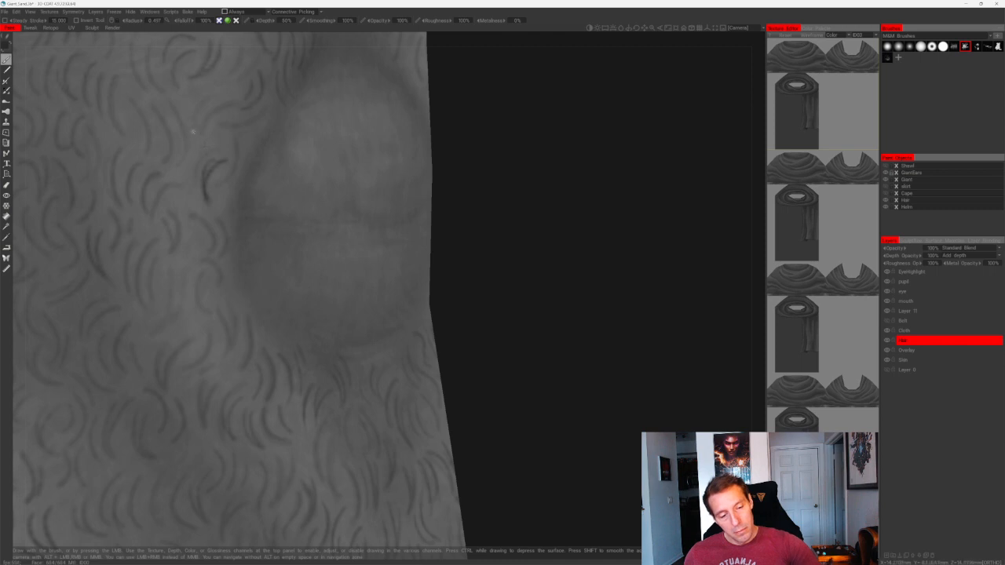
middle_click_drag(224, 141, 261, 295, "alt")
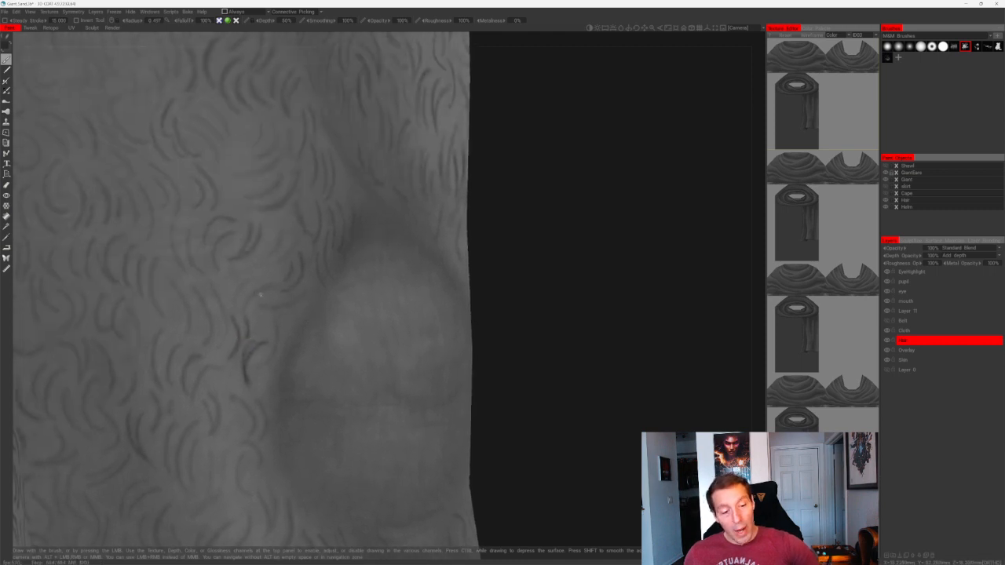
left_click_drag(242, 275, 238, 303)
middle_click_drag(247, 180, 270, 276, "alt")
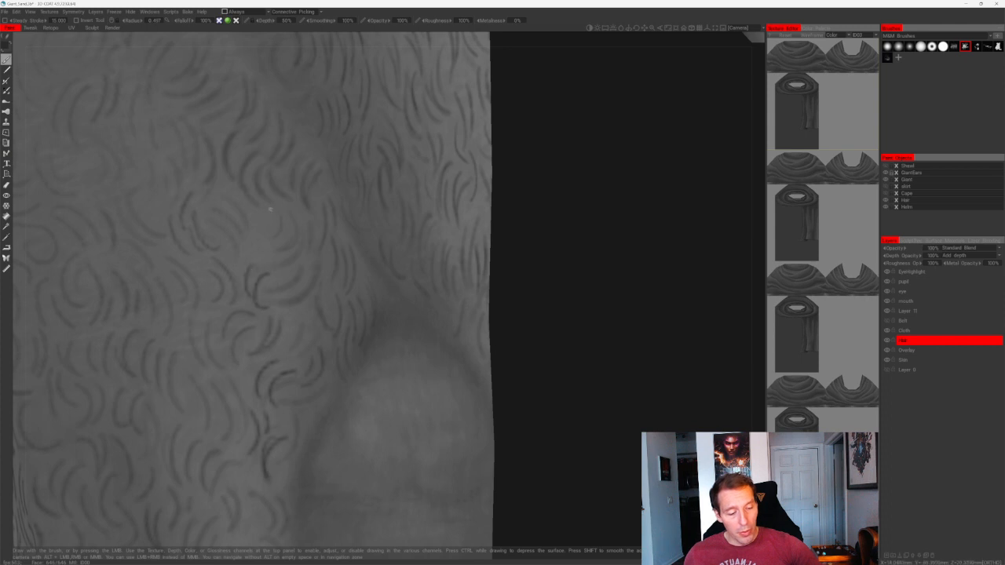
middle_click_drag(228, 196, 270, 256, "alt")
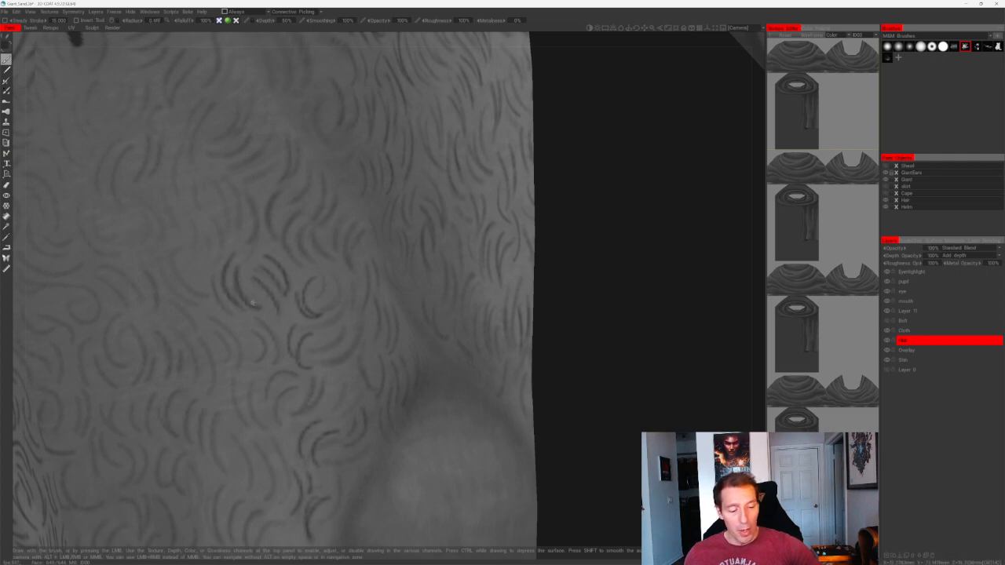
- Touch up the inner-thigh curls with a small eraser, and paint more curved hairs toward the hem with the hair brush at radius 0.437
key("e")
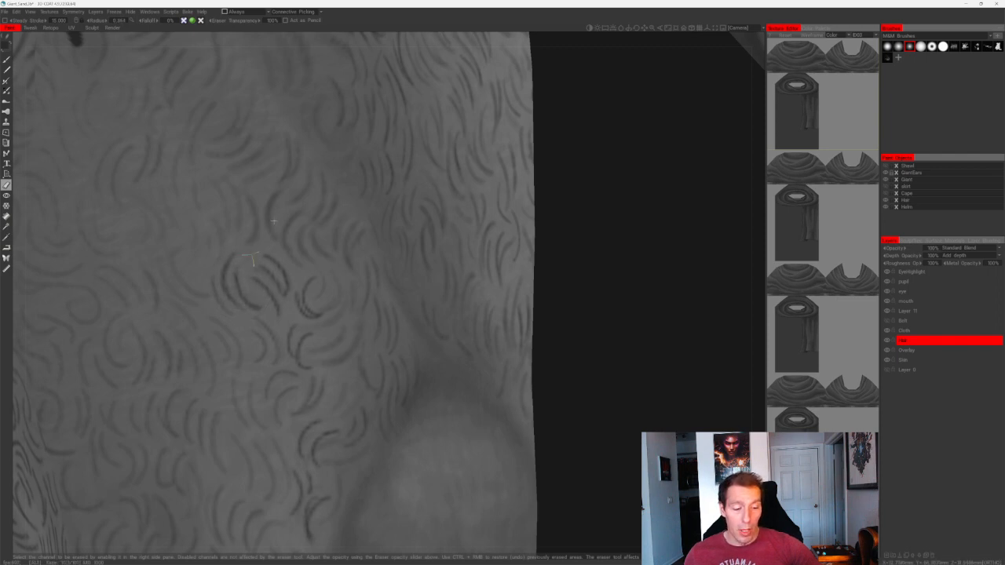
middle_click_drag(274, 221, 279, 290, "alt")
key("b")
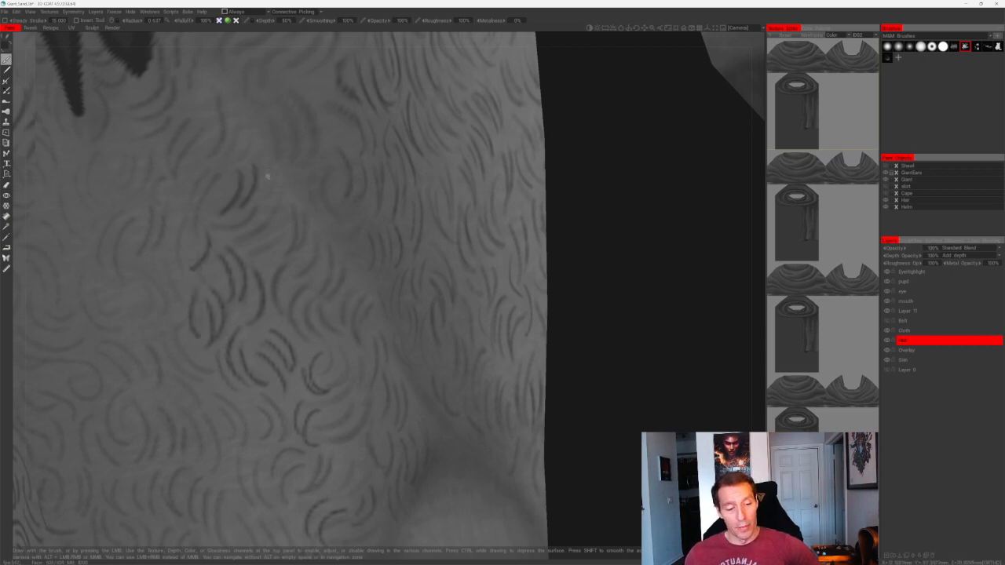
- Blend the new hairs on the inner thigh and beside the kneecap with a larger eraser
middle_click_drag(371, 217, 365, 253, "alt")
right_click_drag(366, 254, 357, 314, "alt")
left_click_drag(357, 314, 386, 205, "alt")
key("e")
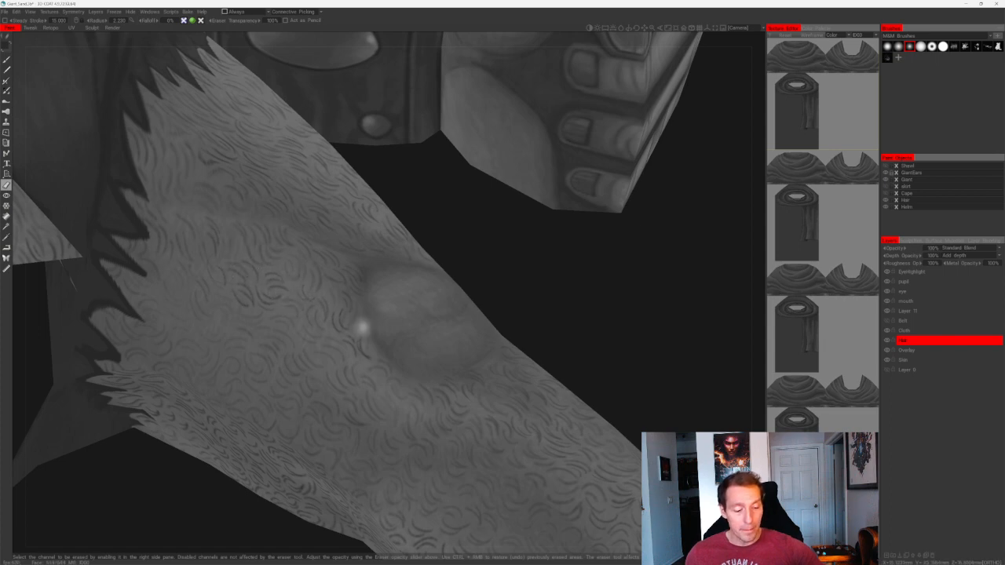
scroll(446, 278, "down", 5)
left_click_drag(446, 278, 510, 312, "alt")
scroll(502, 318, "up", 5)
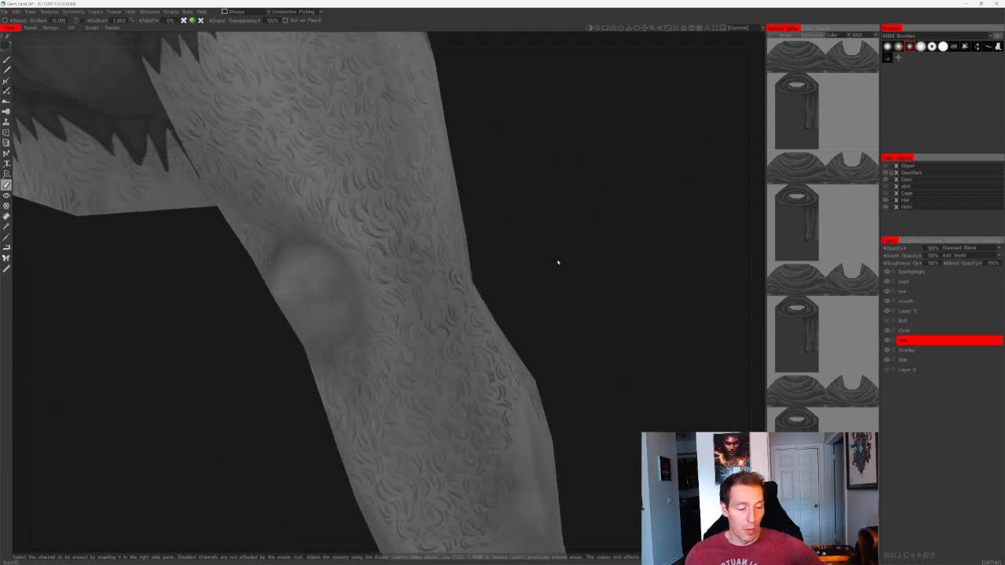
- Fade the hair strokes on the back of the thigh between the ragged hem and the knee crease with the eraser
left_click_drag(558, 262, 311, 219, "alt")
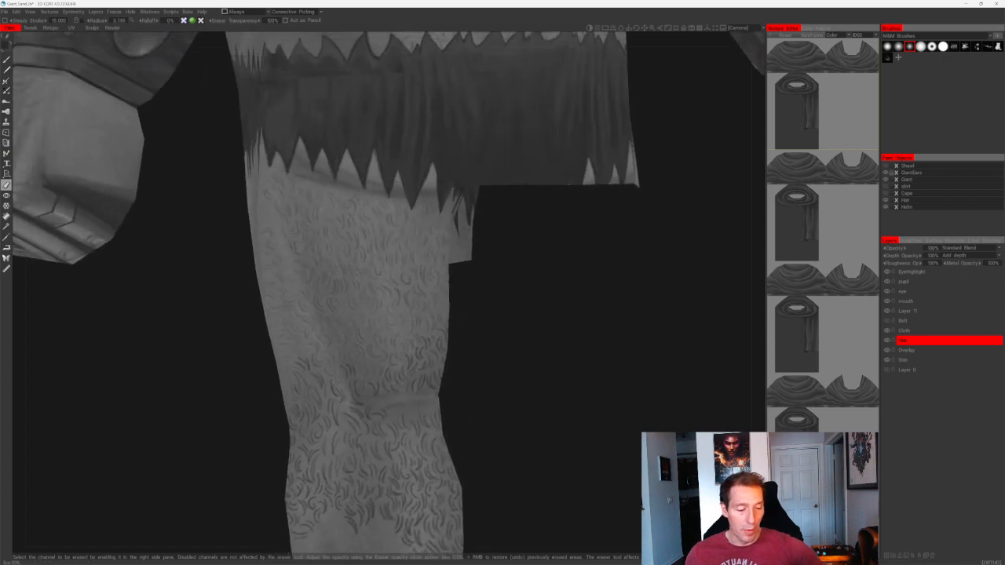
middle_click_drag(518, 359, 467, 303, "alt")
scroll(466, 303, "up", 4)
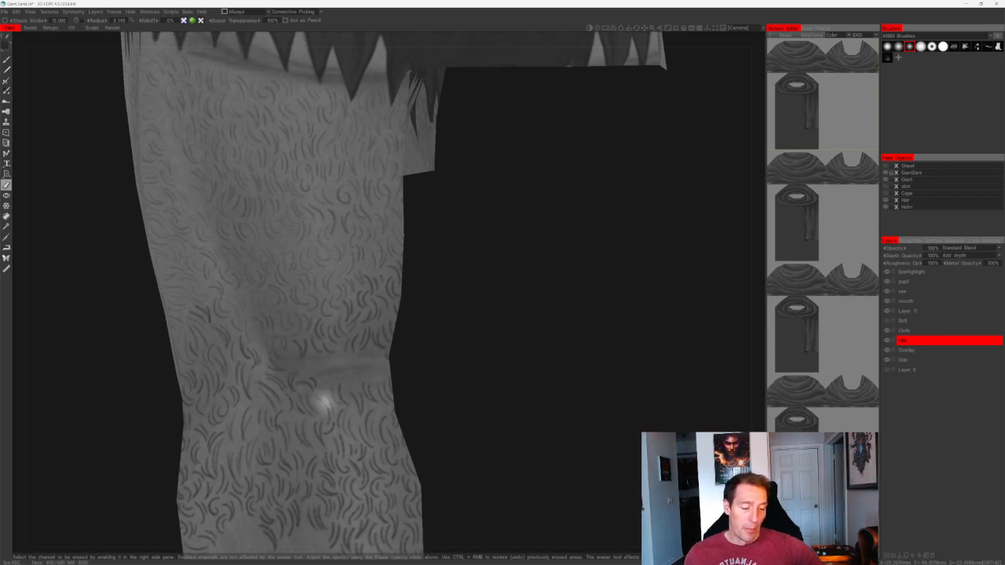
left_click_drag(322, 402, 345, 307, "alt")
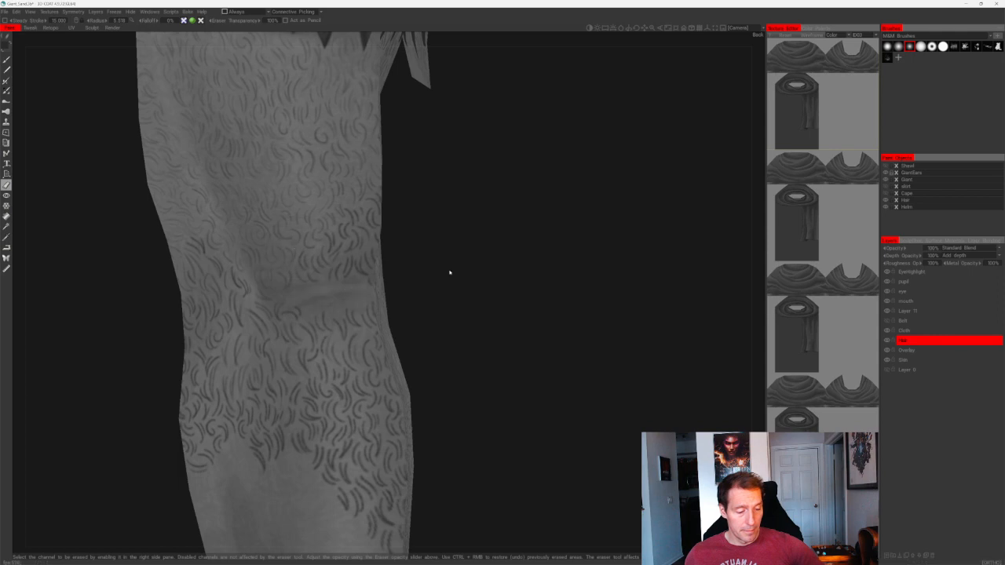
left_click_drag(450, 272, 425, 267, "alt")
middle_click_drag(424, 268, 431, 322, "alt")
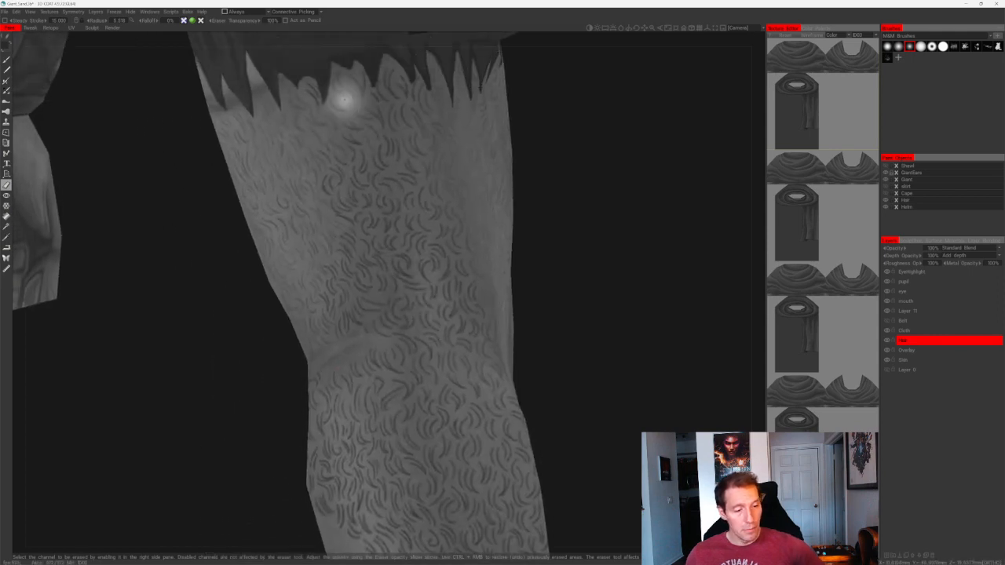
left_click_drag(567, 149, 515, 139, "alt")
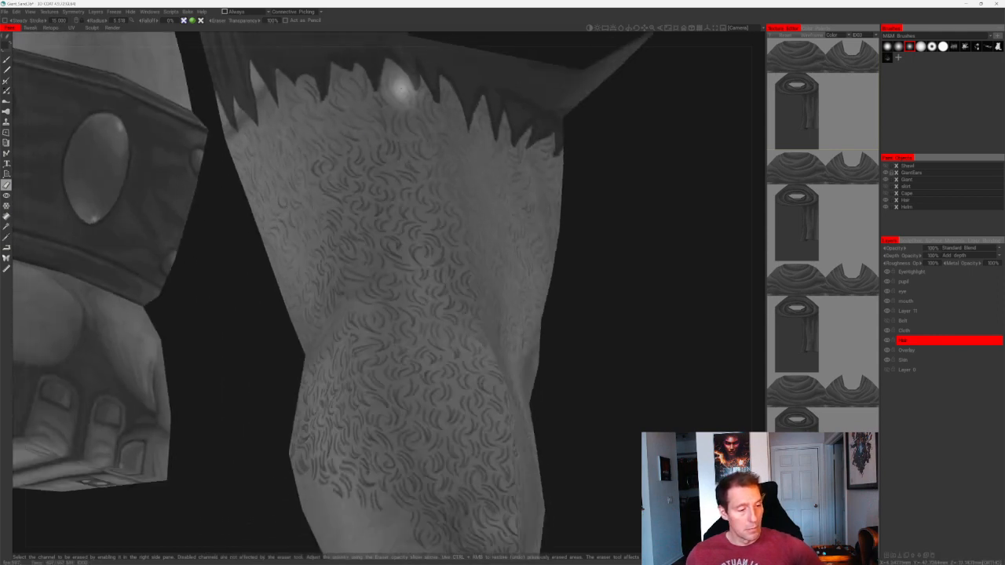
left_click_drag(460, 314, 564, 291, "alt")
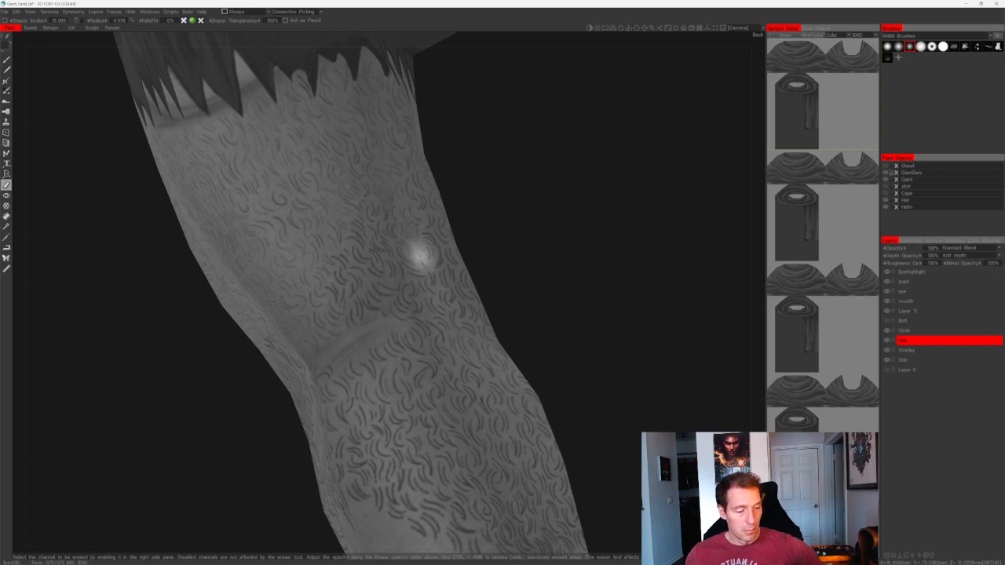
- Continue softening the hair along the side and back of the thigh and around the knee crease toward the calf
mouse_move(491, 261)
left_mouse_down()
mouse_move(512, 255)
mouse_move(536, 283)
mouse_move(505, 249)
mouse_move(440, 242)
left_mouse_up()
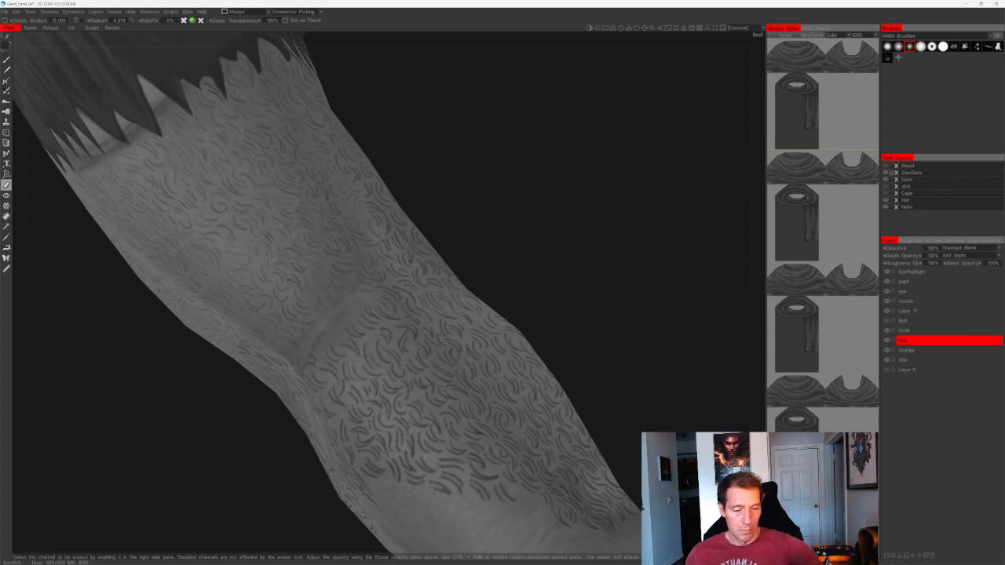
left_click_drag(566, 275, 522, 249)
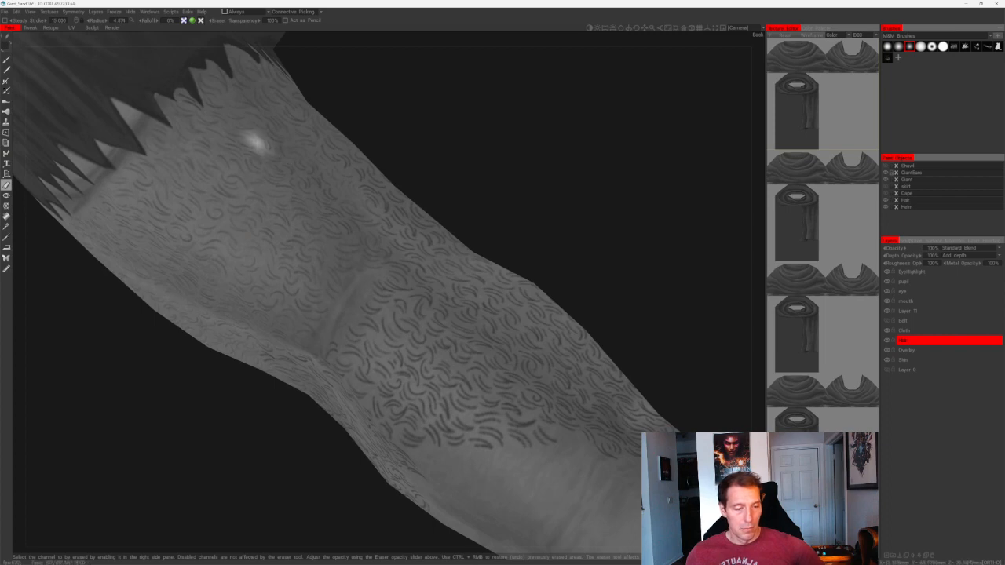
middle_click_drag(435, 182, 406, 232)
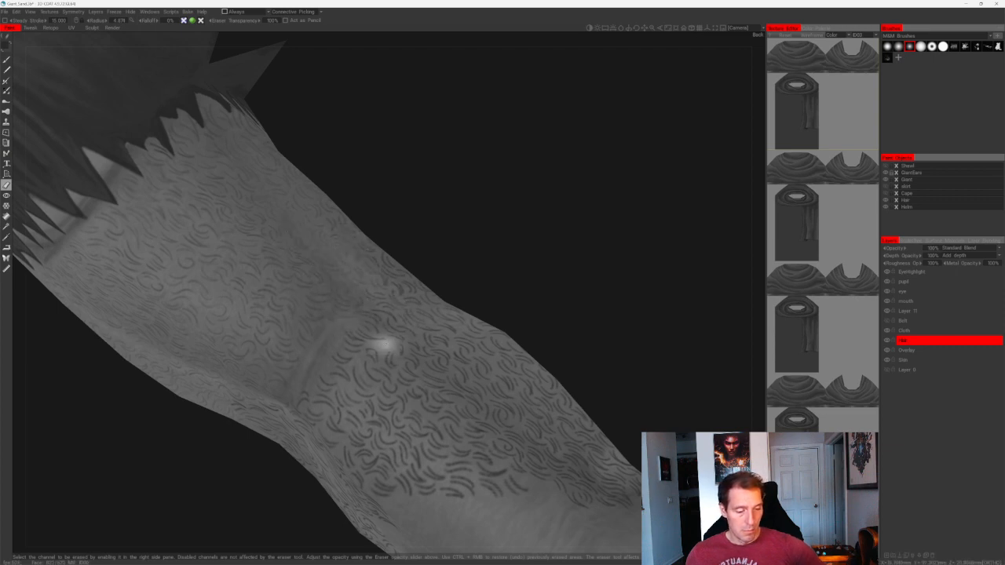
left_click_drag(471, 305, 471, 272)
middle_click_drag(471, 272, 417, 271)
left_click_drag(417, 271, 412, 268)
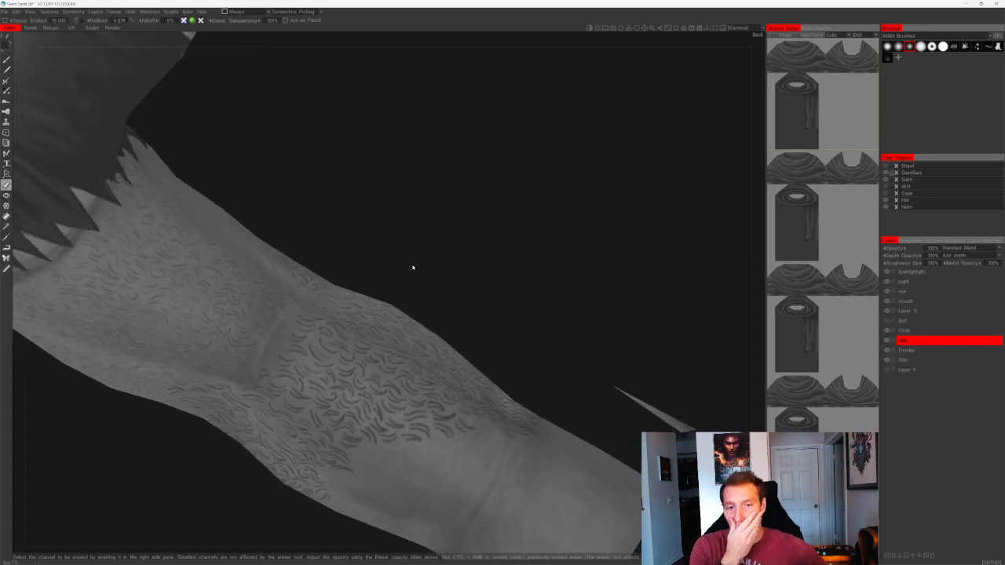
left_click_drag(437, 264, 390, 263)
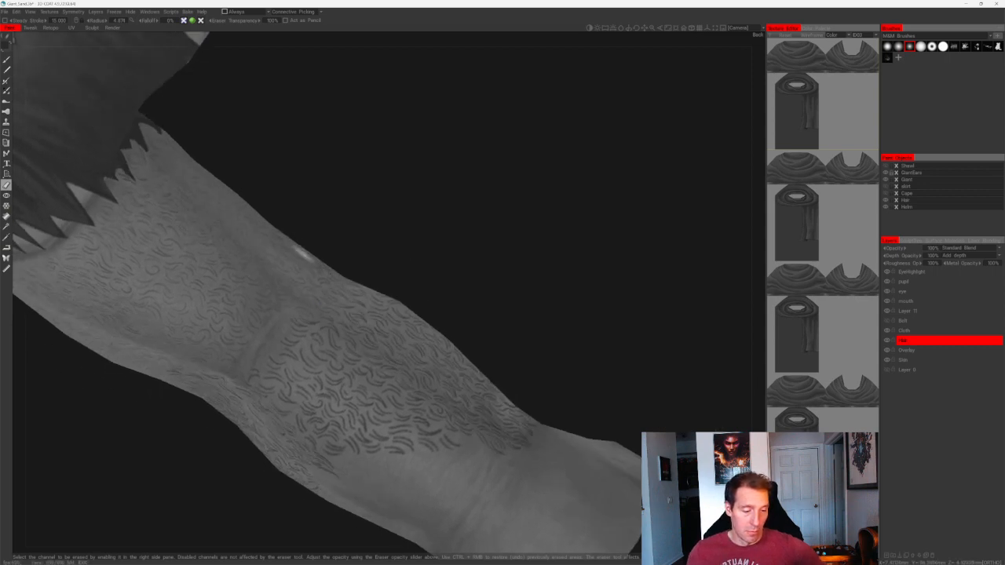
mouse_move(397, 299)
left_mouse_down()
mouse_move(372, 260)
mouse_move(352, 265)
mouse_move(433, 278)
mouse_move(354, 242)
mouse_move(399, 256)
mouse_move(364, 207)
left_mouse_up()
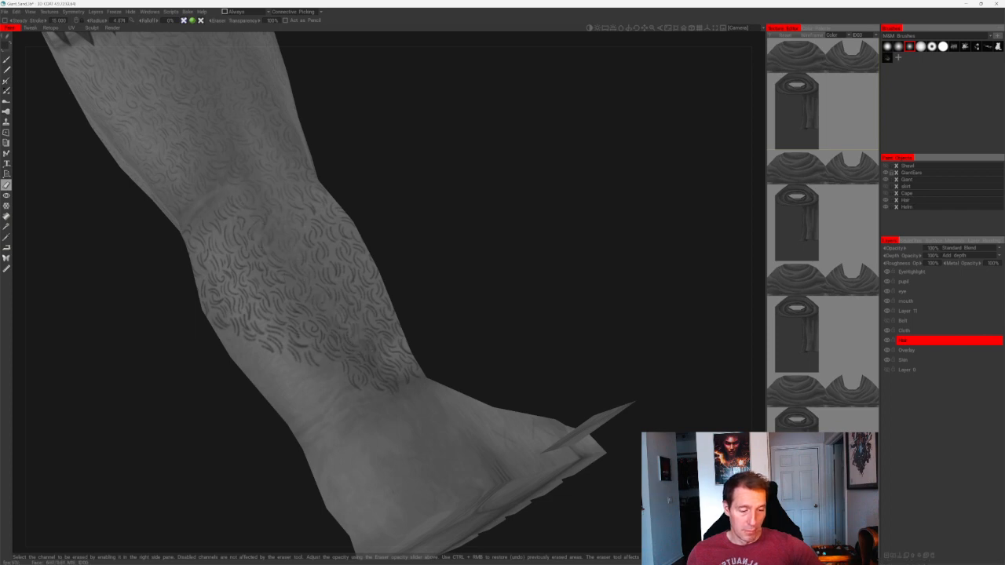
- Fade the overly dark curls around the back of the knee and upper calf with the eraser, working around the leg
left_click_drag(373, 205, 444, 200)
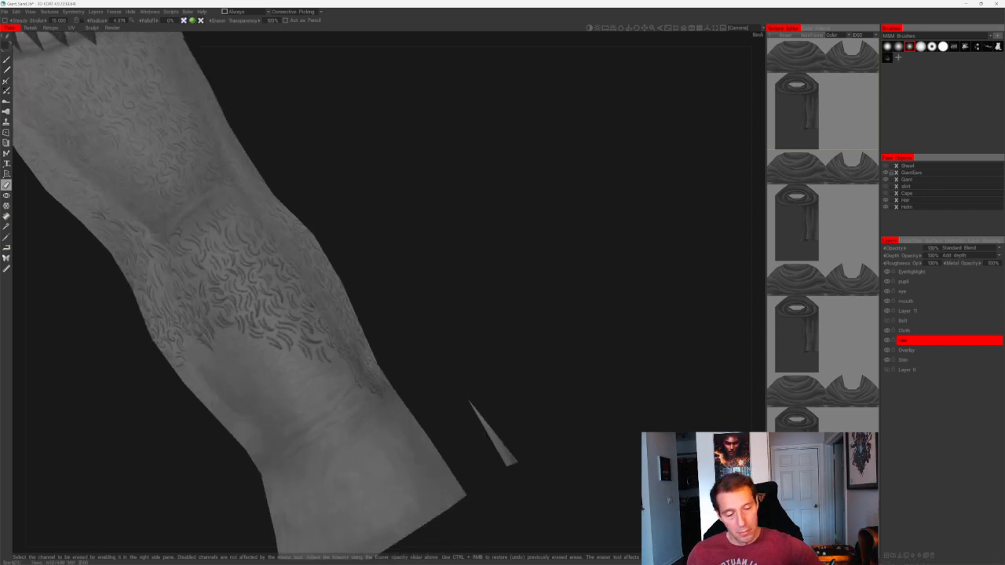
left_click_drag(419, 242, 330, 239)
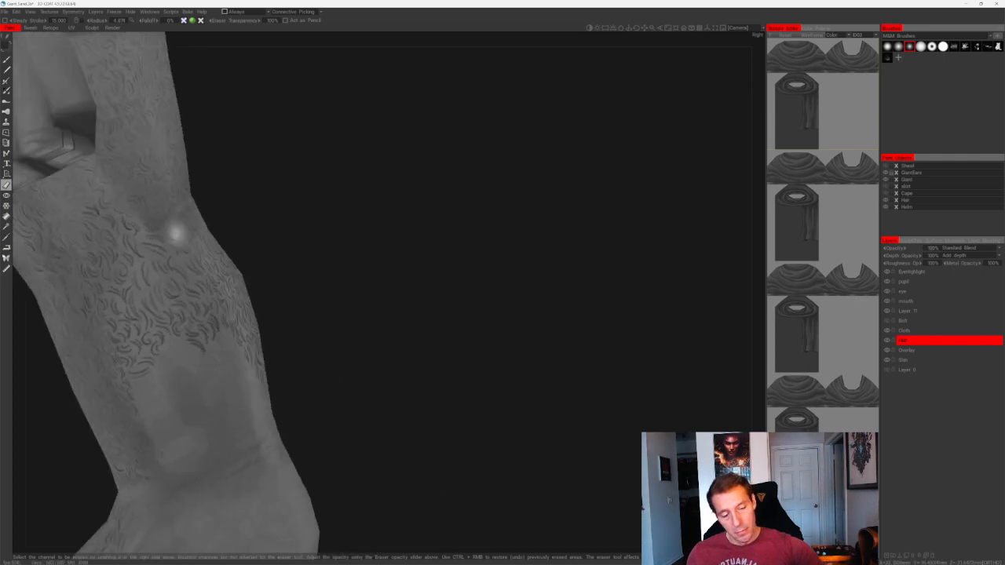
left_click_drag(242, 269, 355, 258)
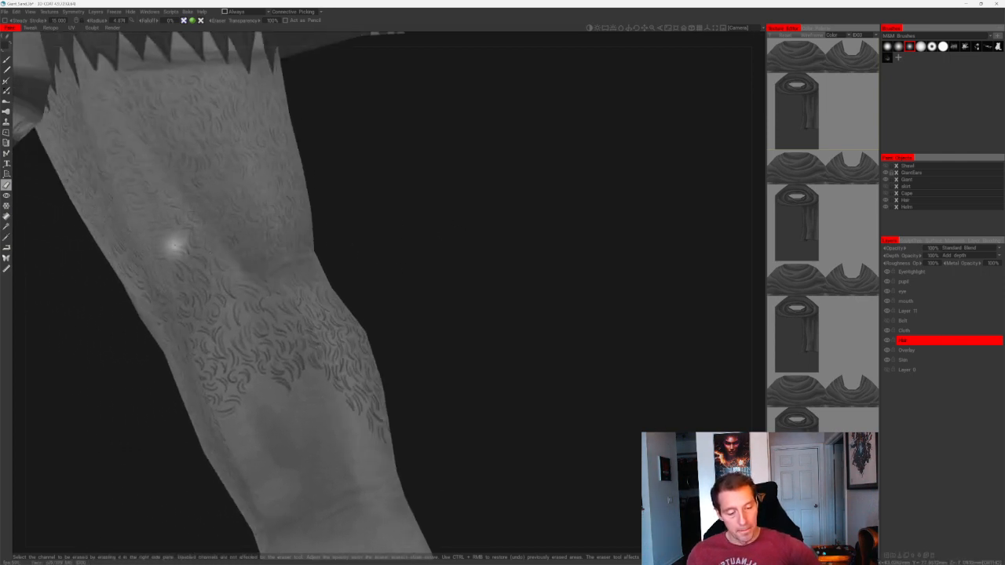
left_click_drag(428, 274, 494, 277)
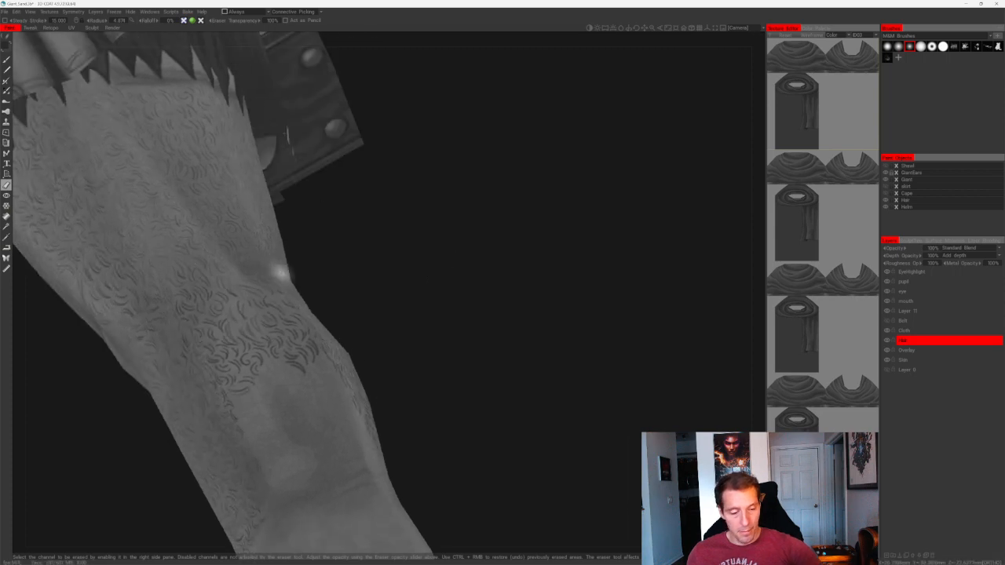
left_click_drag(361, 285, 294, 267)
mouse_move(337, 309)
left_mouse_down()
mouse_move(362, 315)
mouse_move(314, 323)
left_mouse_up()
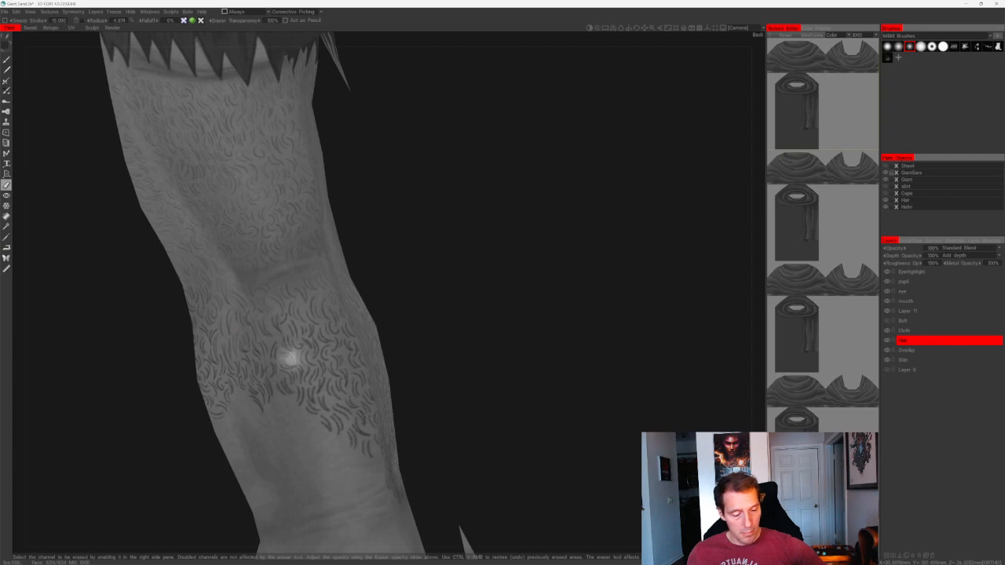
- Examine the leg hair from behind, comparing the whole figure with the area below the ragged hem
mouse_move(358, 279)
left_mouse_down()
mouse_move(371, 275)
mouse_move(438, 340)
left_mouse_up()
scroll(370, 275, "down", 8)
middle_click_drag(438, 341, 402, 349)
scroll(402, 349, "down", 5)
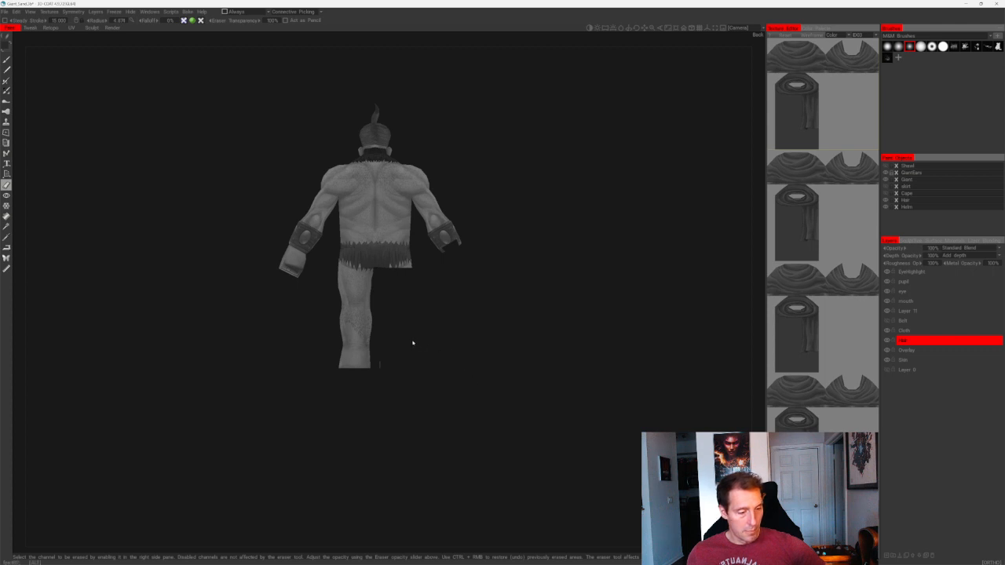
scroll(405, 342, "up", 2)
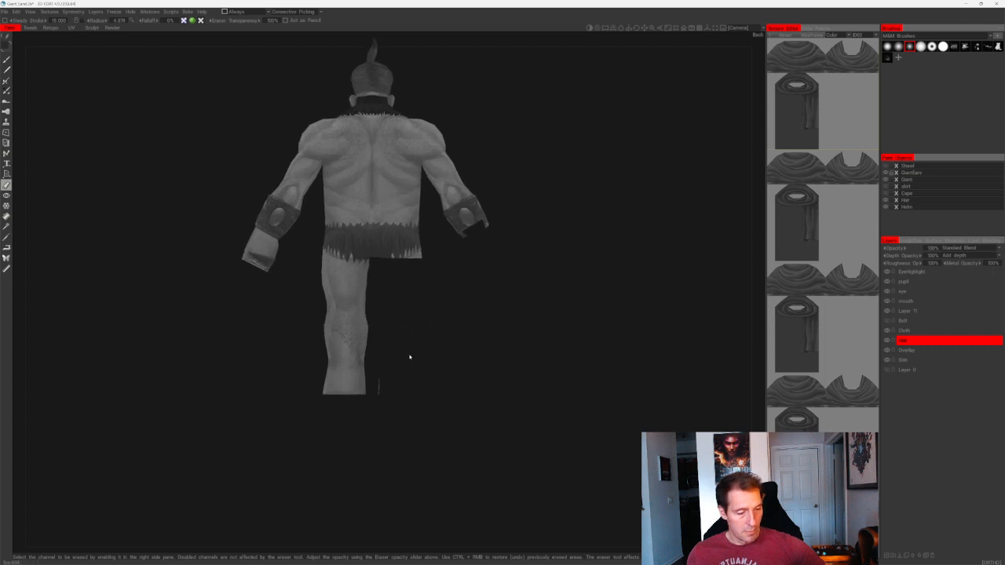
scroll(403, 319, "up", 3)
scroll(431, 330, "up", 6)
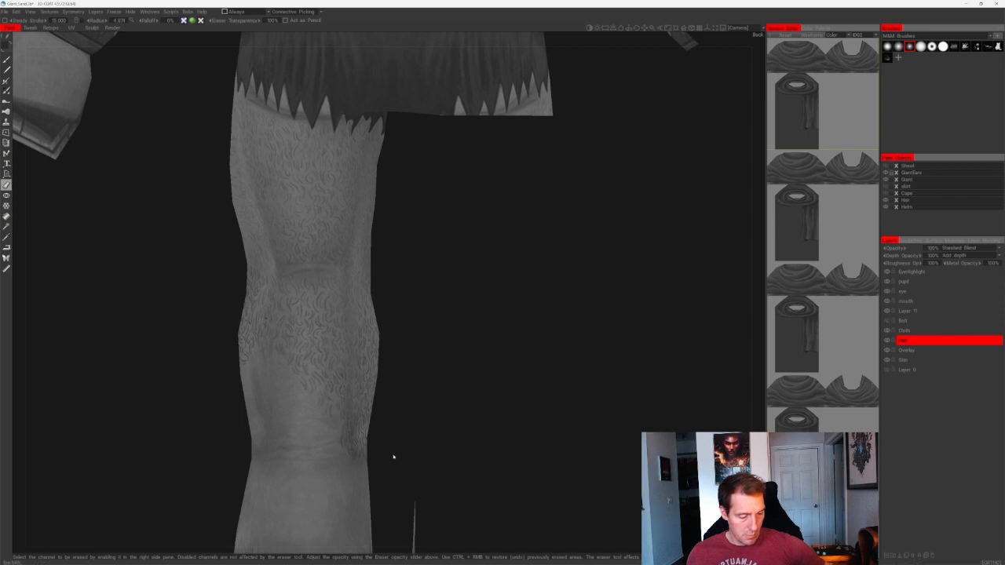
- Soften the curls on the sides of the calf, above the ankle and along the shin with the eraser at varying sizes
right_click_drag(393, 460, 314, 304)
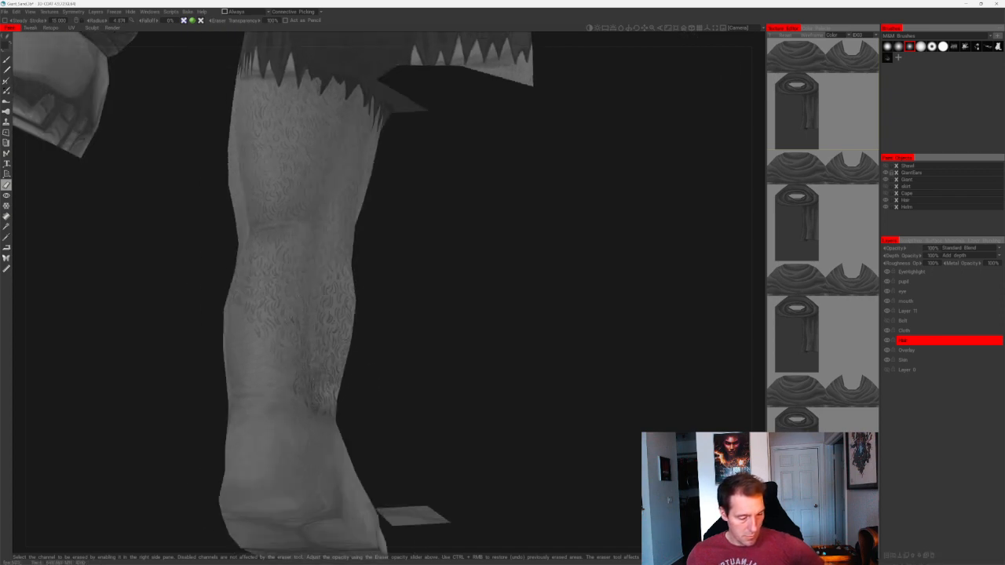
left_click_drag(342, 400, 356, 313, "alt")
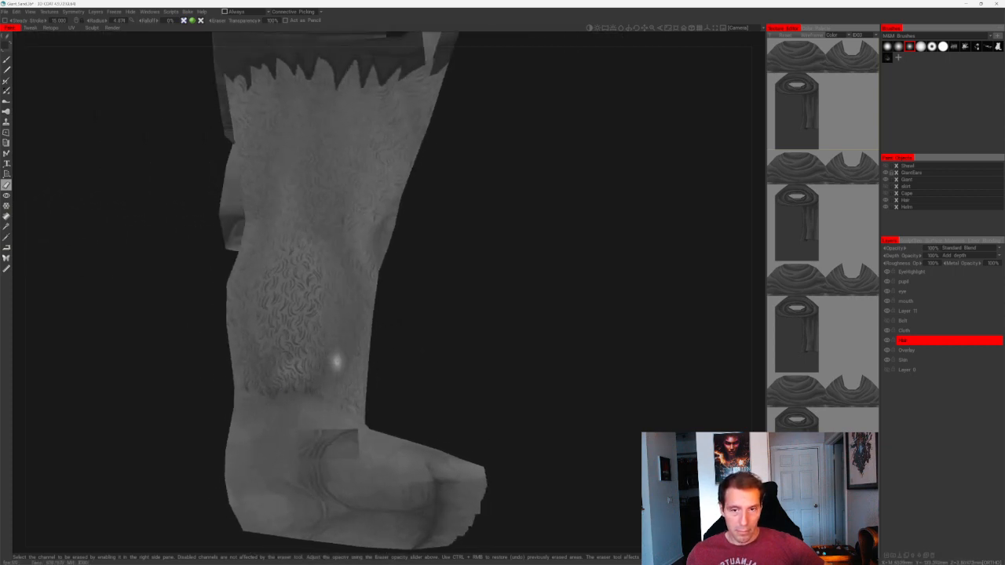
left_click_drag(336, 374, 419, 399, "alt")
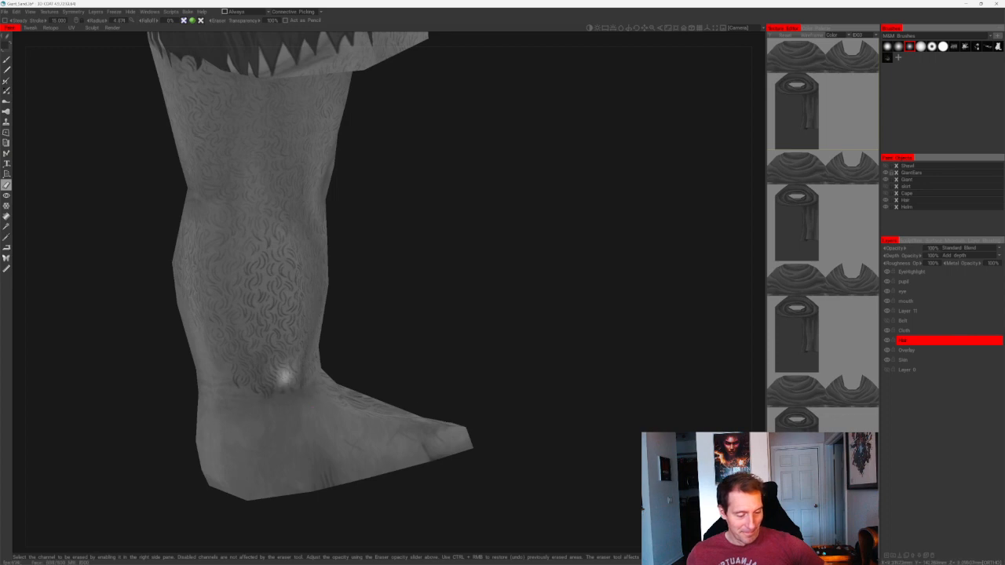
left_click_drag(293, 391, 348, 331, "alt")
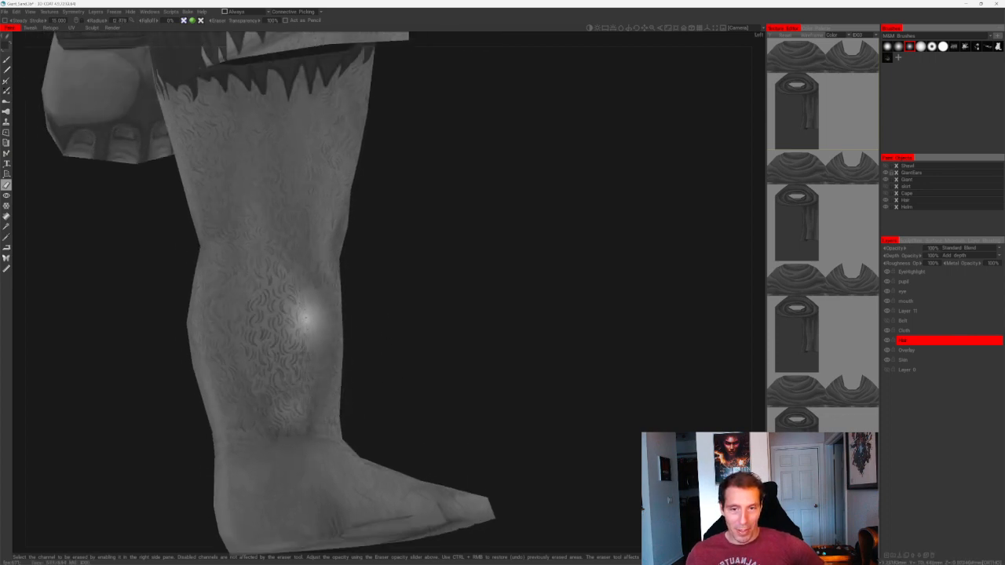
mouse_move(292, 404)
left_mouse_down("alt")
mouse_move(345, 355)
mouse_move(325, 311)
mouse_move(547, 201)
mouse_move(473, 233)
left_mouse_up("alt")
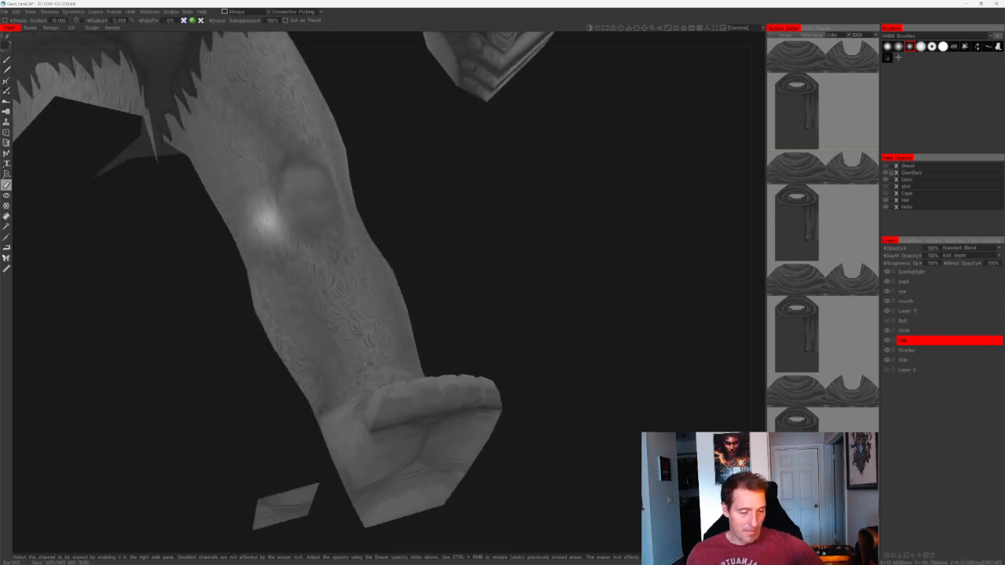
left_click_drag(409, 233, 377, 280, "alt")
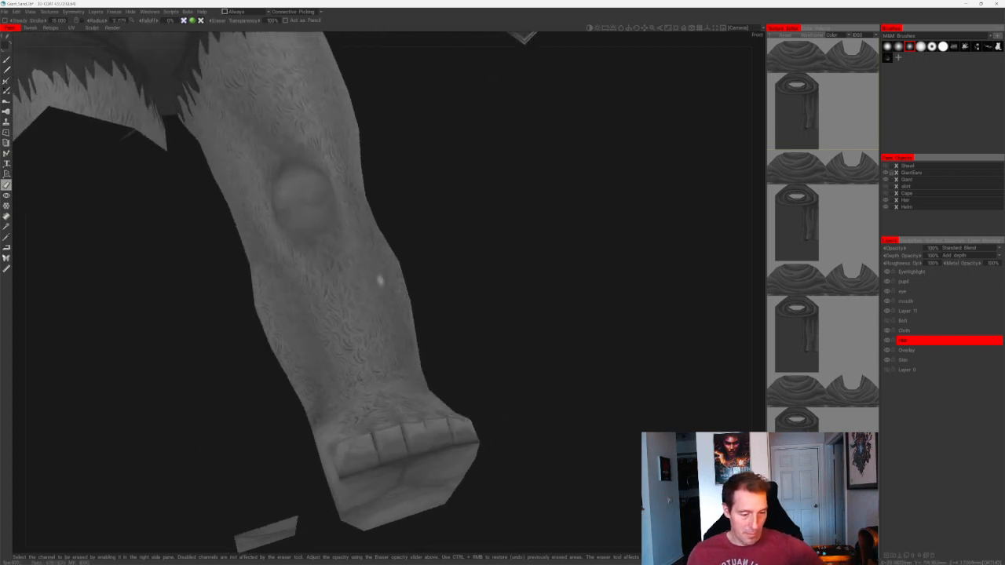
- Blend the remaining dark hair on the lower calf, around the ankle and beside the knee with the eraser
mouse_move(397, 386)
left_mouse_down("alt")
mouse_move(472, 365)
mouse_move(408, 377)
mouse_move(425, 348)
mouse_move(359, 353)
left_mouse_up("alt")
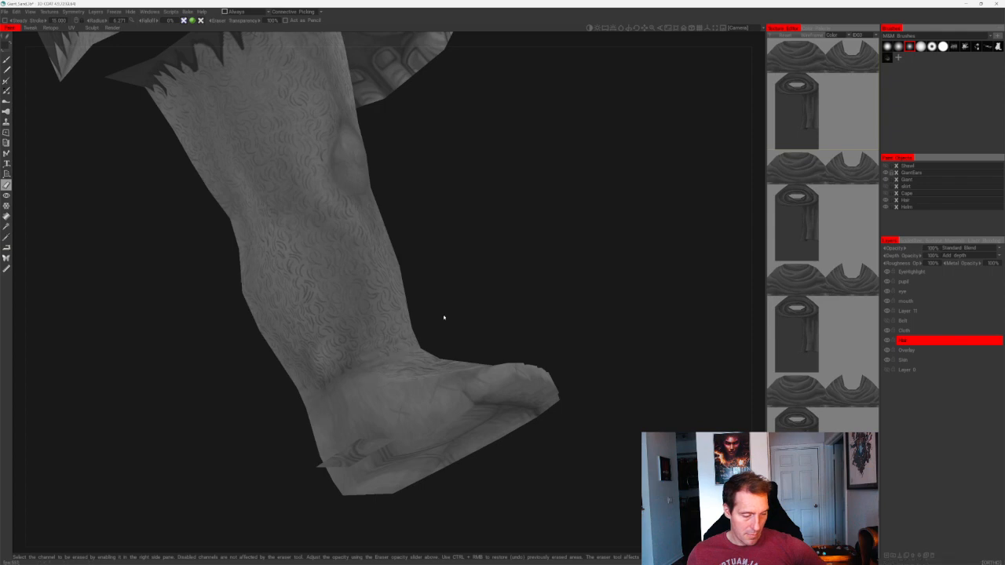
left_click_drag(444, 317, 352, 359, "alt")
left_click_drag(452, 336, 348, 385, "alt")
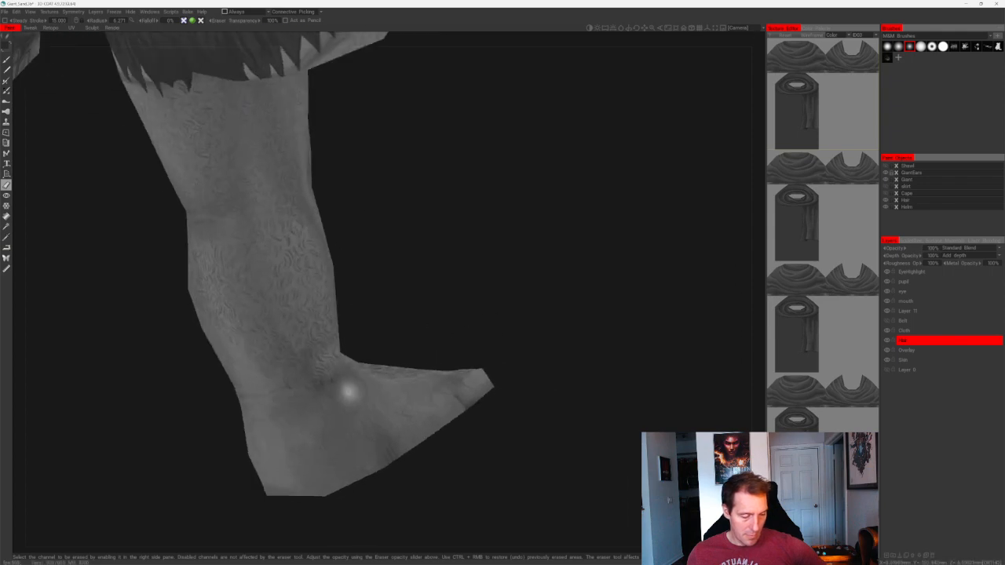
left_click_drag(438, 339, 348, 269, "alt")
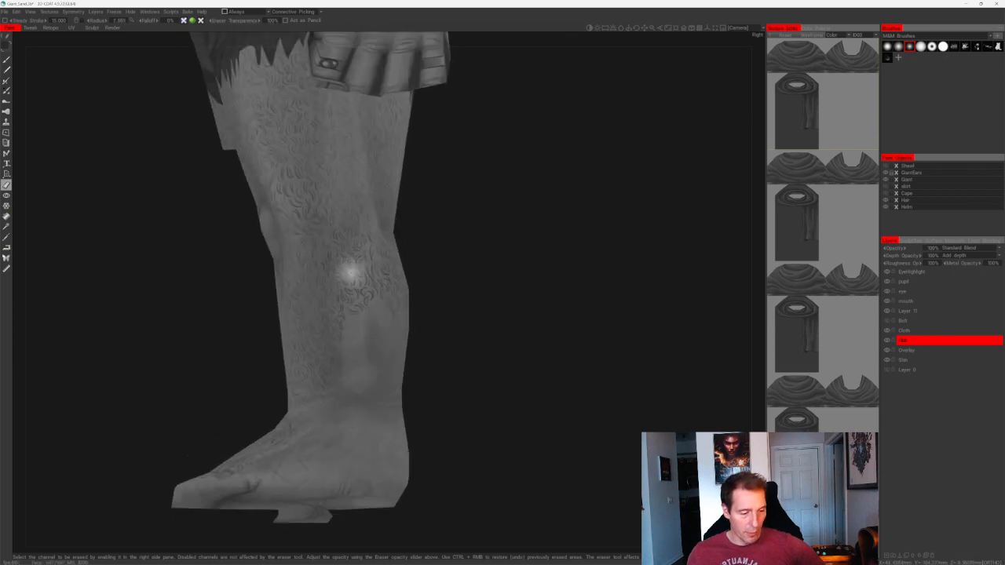
left_click_drag(408, 264, 336, 325, "alt")
left_click_drag(426, 327, 369, 357, "alt")
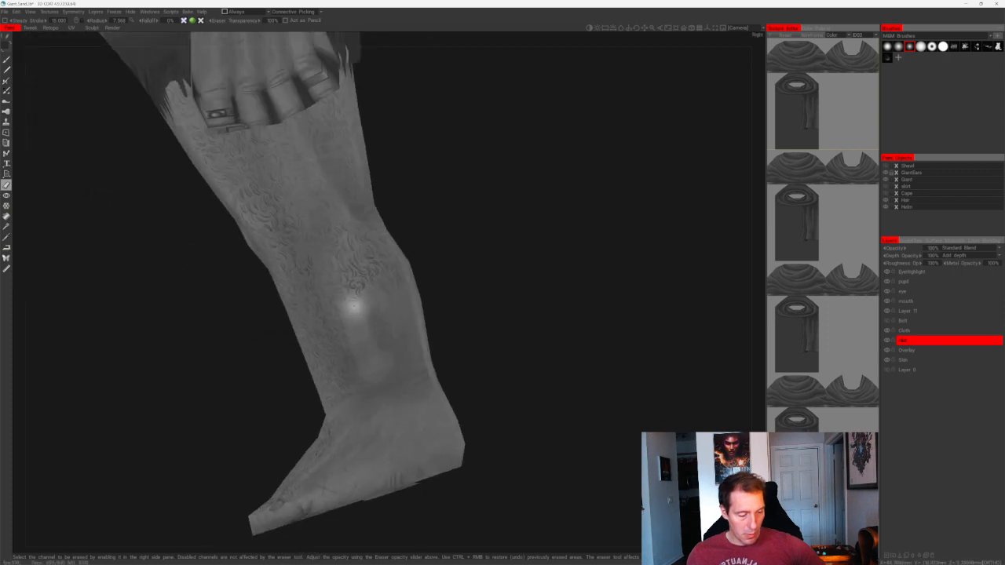
- Check the finished leg hair on the full figure from the front, side and back
right_click_drag(417, 393, 500, 324, "alt")
left_click_drag(500, 325, 549, 358, "alt")
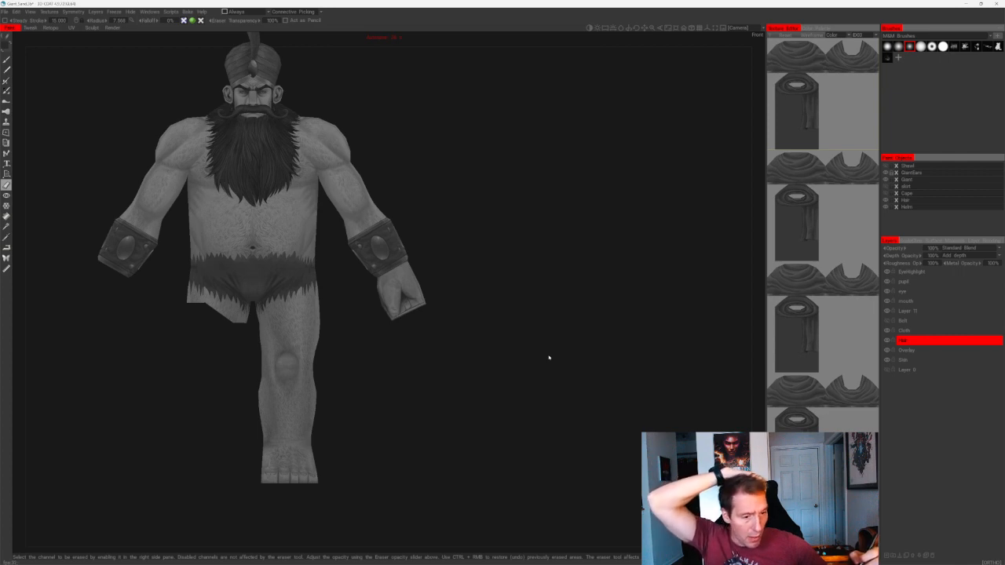
left_click_drag(590, 204, 450, 209)
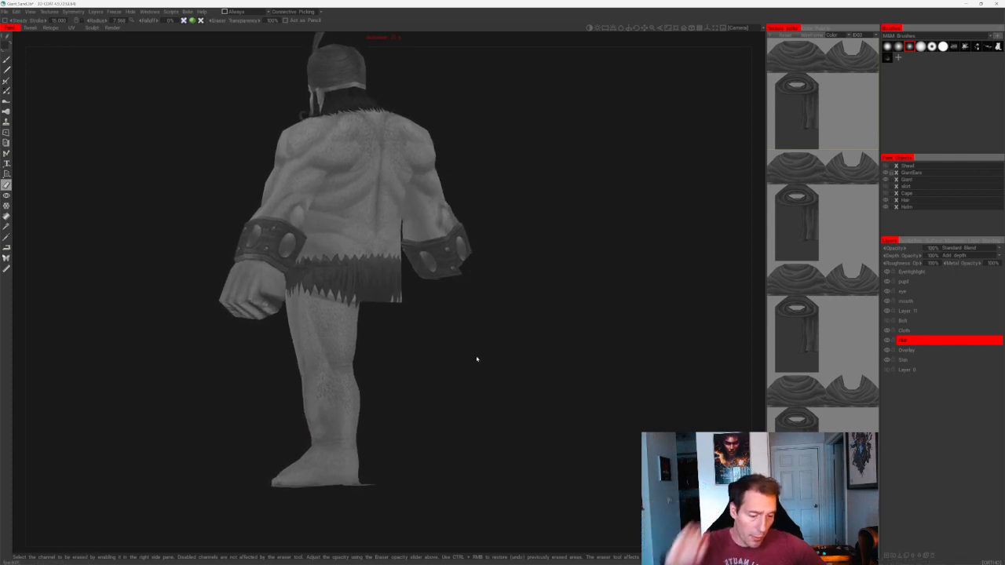
left_click_drag(477, 359, 372, 370)
- Select the Skin layer, reduce the brush size, and touch up the shading on the back of the hand above the knuckles
right_click_drag(372, 369, 458, 495)
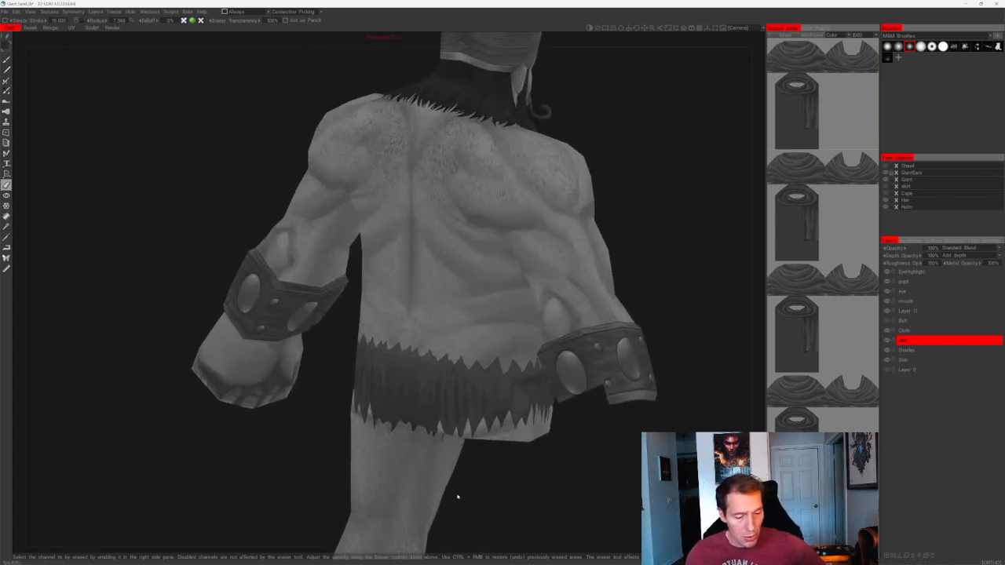
left_click(921, 360)
middle_click_drag(315, 423, 378, 383)
right_click_drag(379, 383, 388, 498)
key("[")
key("[")
key("[")
key("[")
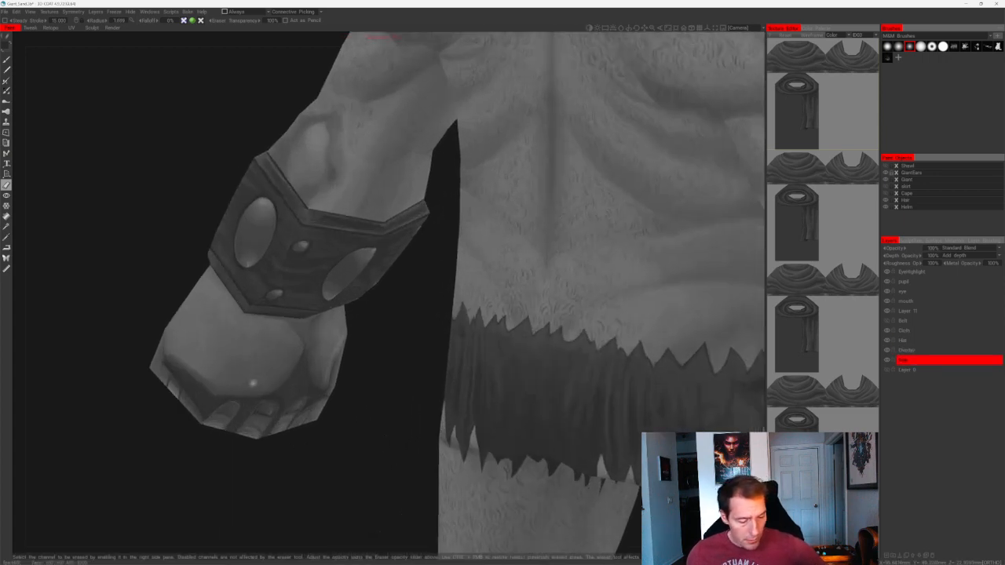
mouse_move(198, 369)
left_mouse_down()
mouse_move(174, 363)
mouse_move(216, 375)
left_mouse_up()
mouse_move(217, 376)
left_mouse_down("alt")
mouse_move(164, 305)
mouse_move(198, 334)
mouse_move(164, 357)
mouse_move(210, 377)
left_mouse_up("alt")
left_click_drag(277, 403, 229, 376)
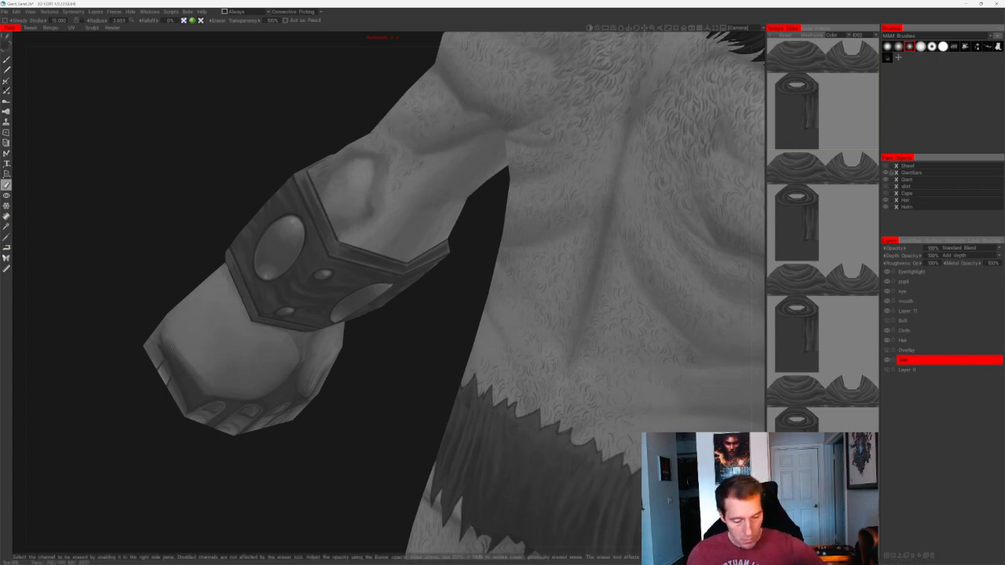
- Rework the shadow edge between the back of the hand and the fingers with a small brush, undoing the first stroke
left_click_drag(172, 346, 223, 385)
key("ctrl+z")
left_click_drag(171, 344, 246, 394)
mouse_move(197, 334)
left_mouse_down("alt")
mouse_move(239, 391)
mouse_move(184, 152)
mouse_move(134, 168)
mouse_move(155, 234)
mouse_move(146, 206)
mouse_move(160, 157)
mouse_move(175, 253)
left_mouse_up("alt")
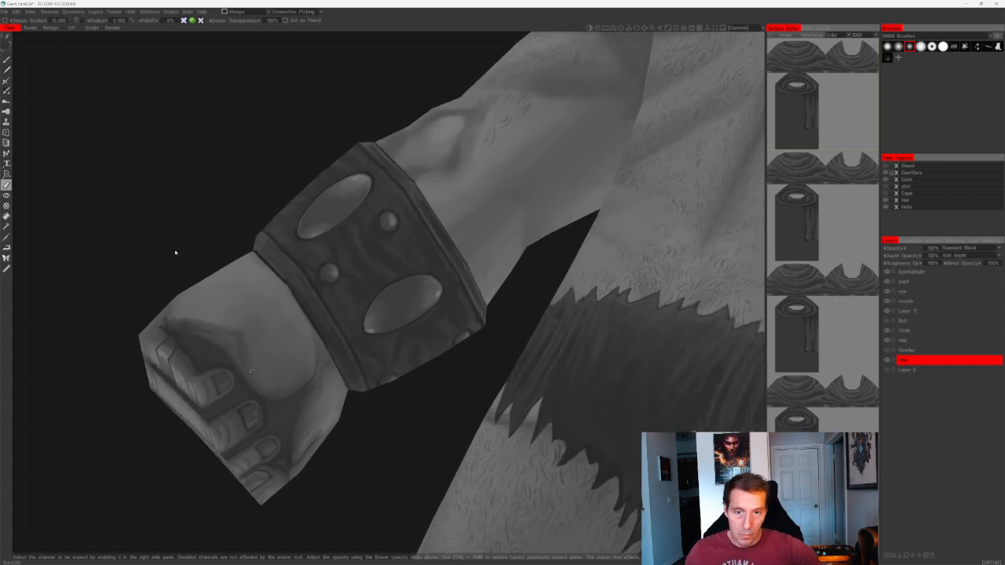
left_click_drag(238, 339, 215, 219, "alt")
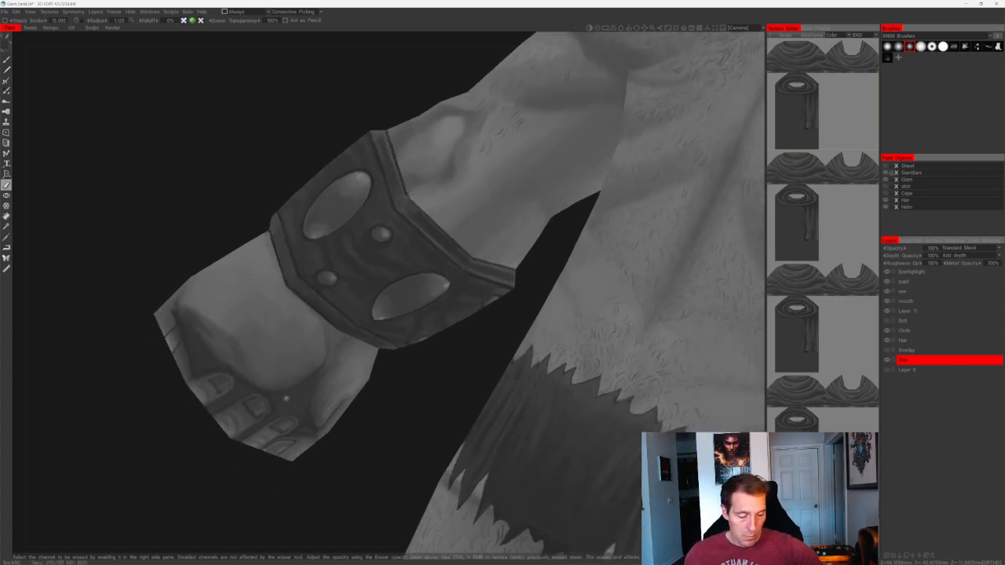
left_click_drag(237, 354, 269, 380)
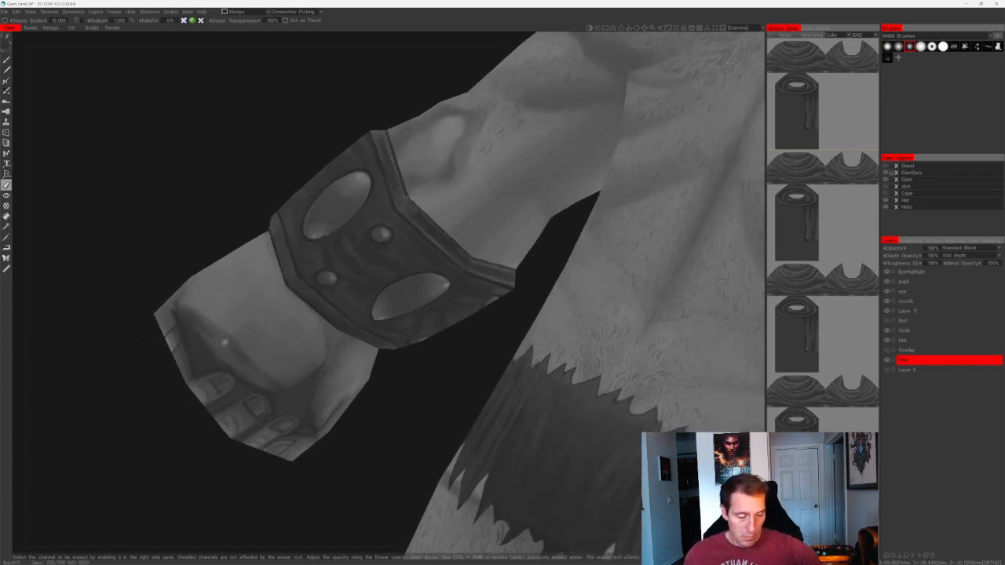
mouse_move(224, 343)
left_mouse_down()
mouse_move(208, 326)
mouse_move(285, 386)
left_mouse_up()
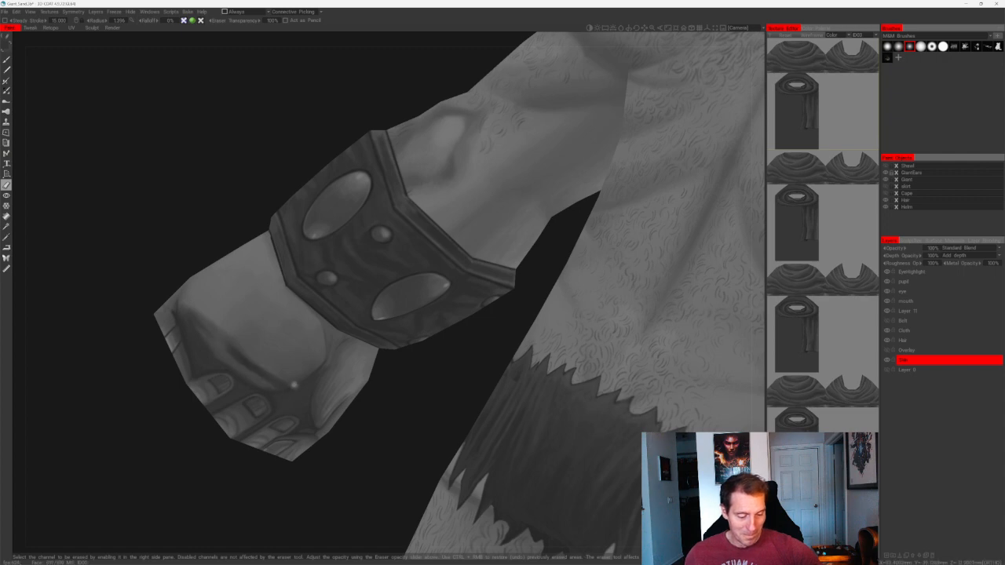
mouse_move(217, 341)
left_mouse_down()
mouse_move(238, 359)
mouse_move(218, 338)
left_mouse_up()
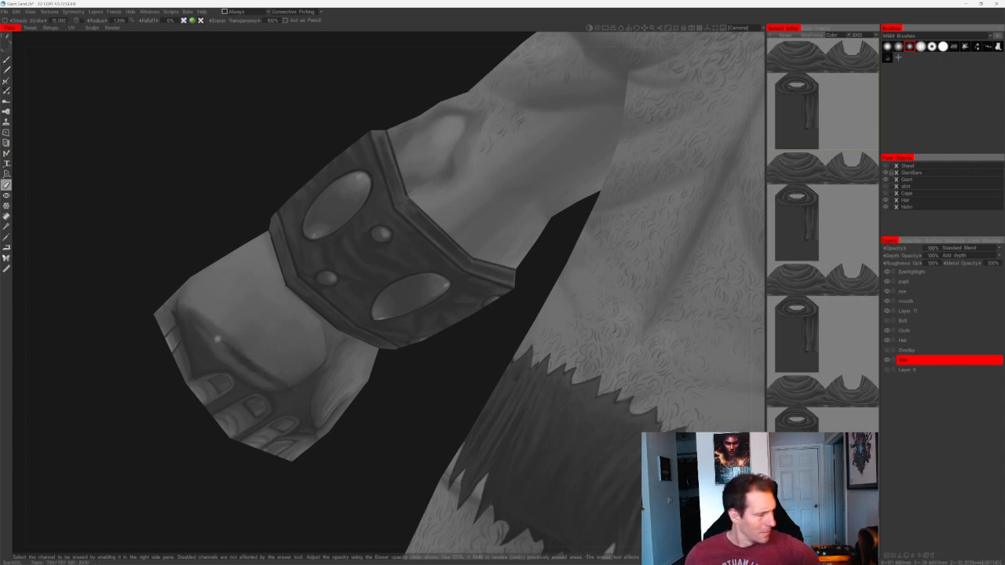
key("ctrl+z")
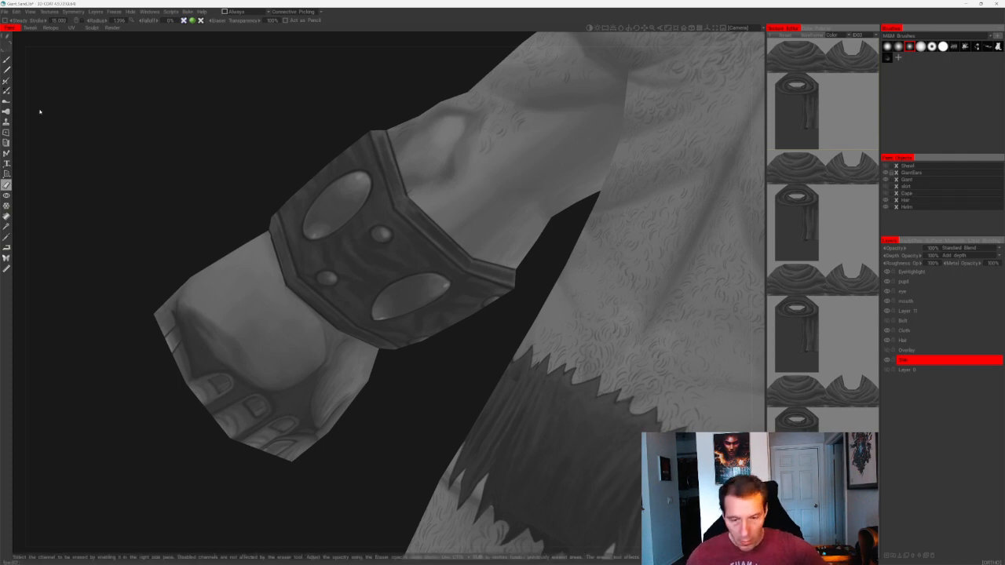
- Switch to the paint brush and darken the shadow along the palm pad's lower edge, above the curled fingers
left_click(6, 60)
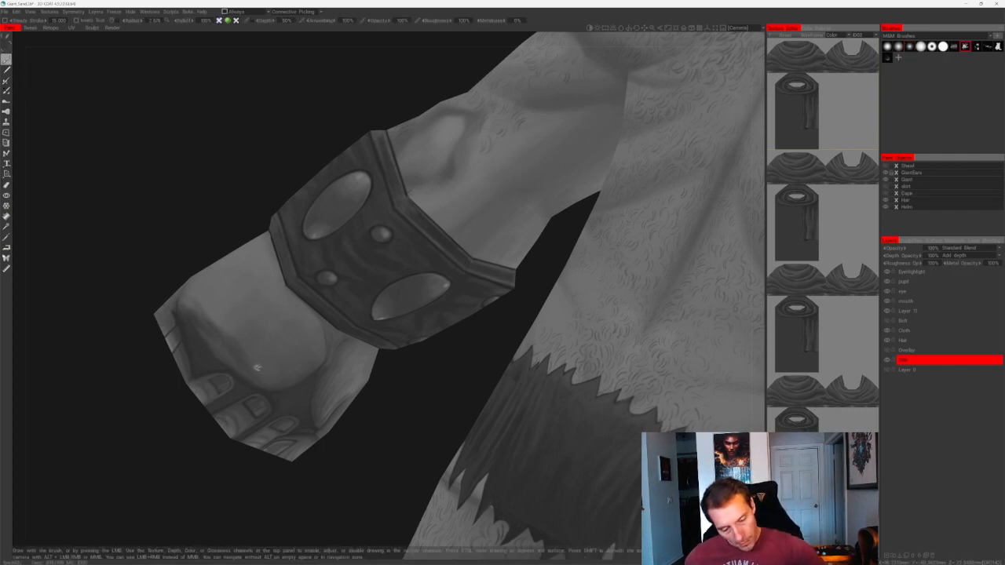
key("ctrl+z")
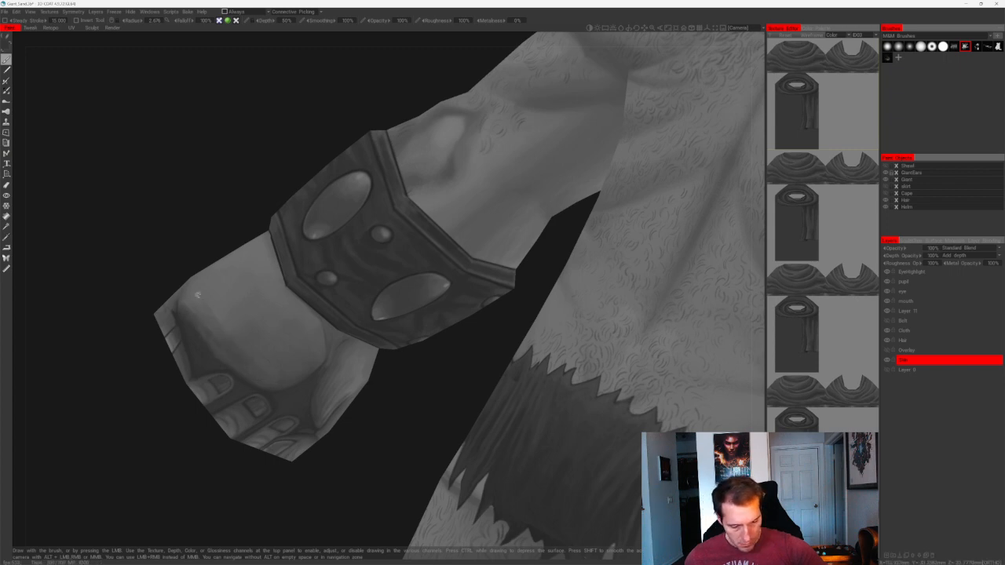
left_click_drag(198, 295, 172, 295, "alt")
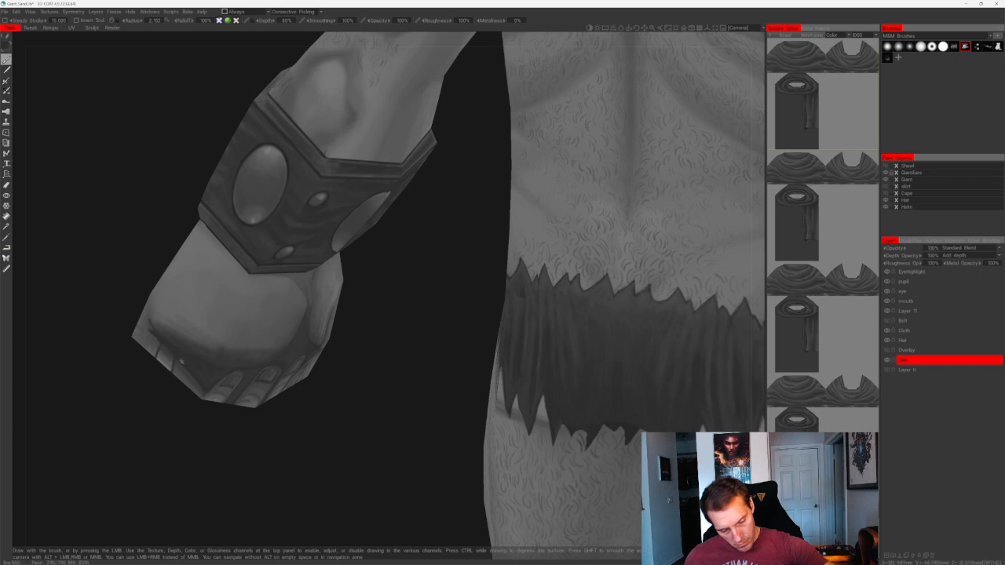
left_click_drag(182, 362, 166, 346, "alt")
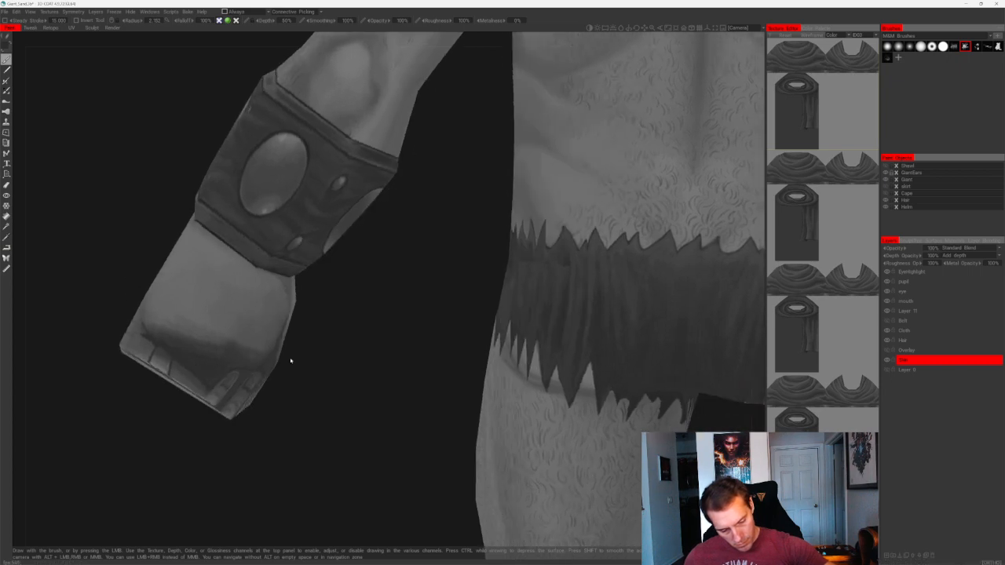
left_click_drag(291, 361, 215, 336, "alt")
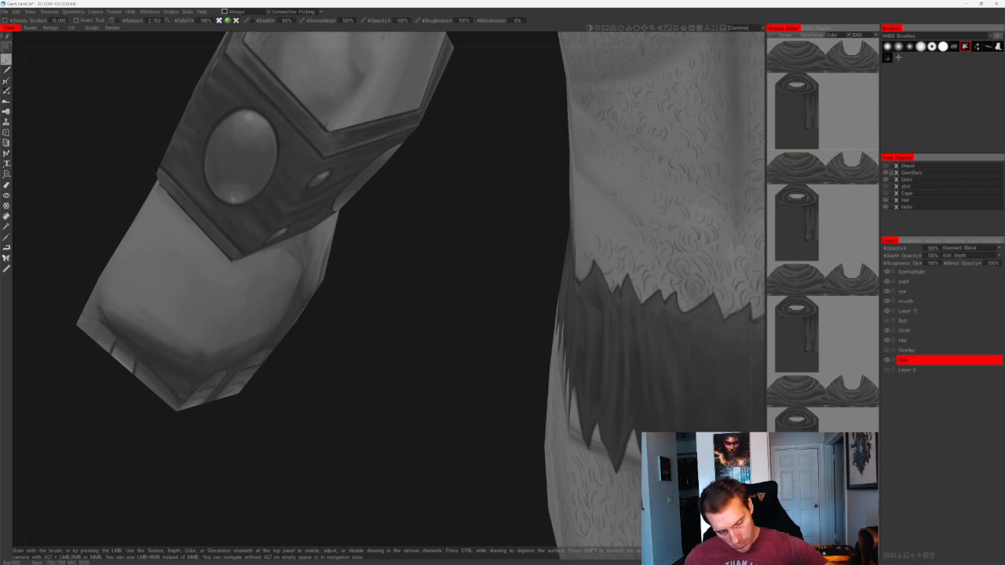
left_click_drag(201, 379, 303, 370, "alt")
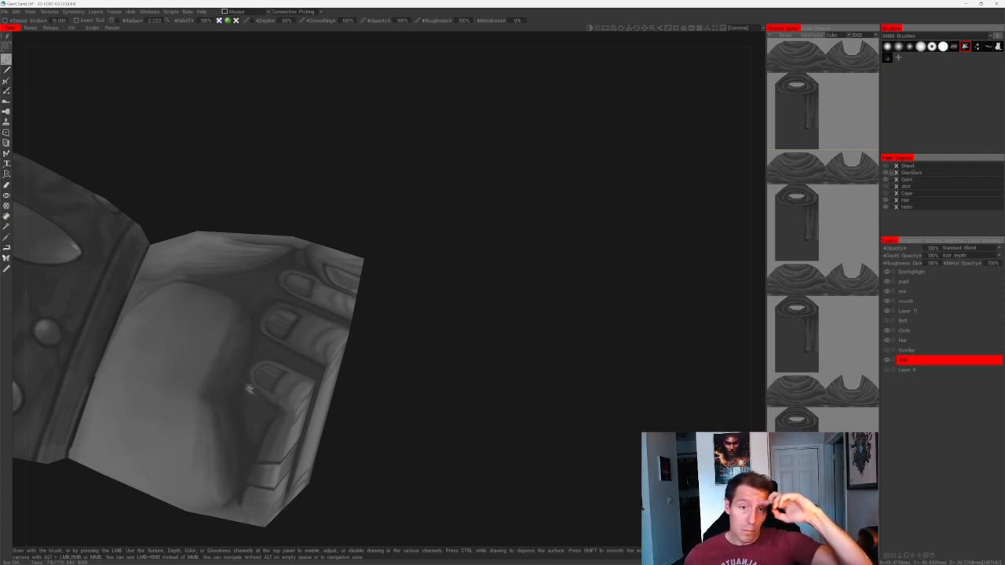
- Paint and blend the dark shading between the palm pad and the curled fingertips
left_click_drag(431, 240, 480, 247)
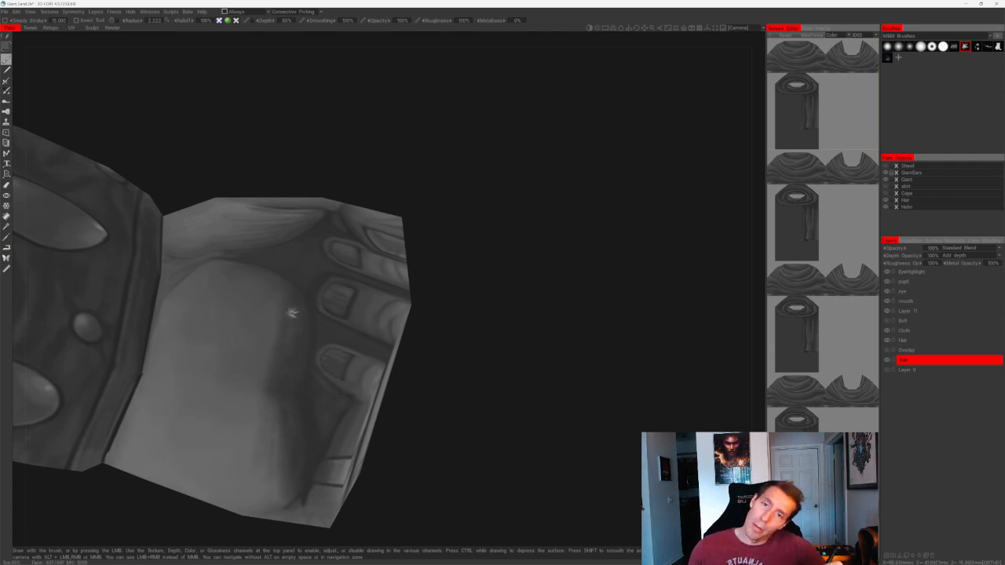
left_click_drag(451, 224, 458, 228)
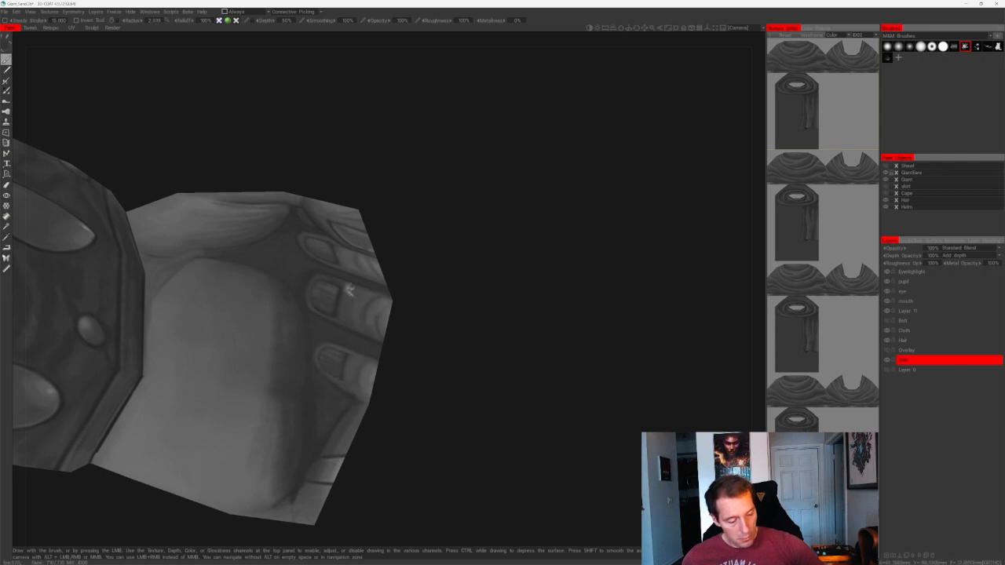
left_click_drag(348, 290, 381, 254)
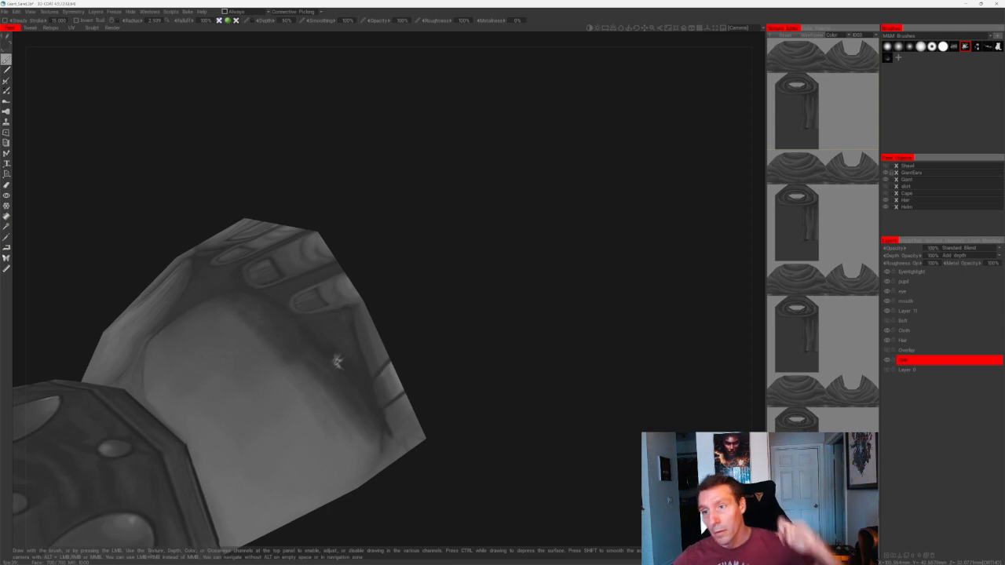
left_click_drag(420, 210, 348, 228)
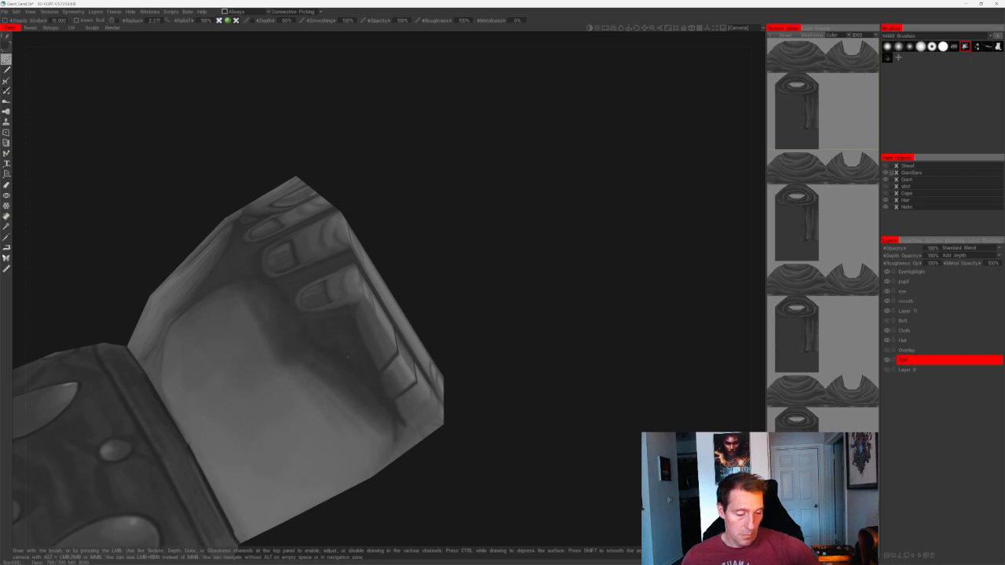
middle_click_drag(359, 276, 328, 273, "alt")
left_click_drag(374, 210, 327, 286)
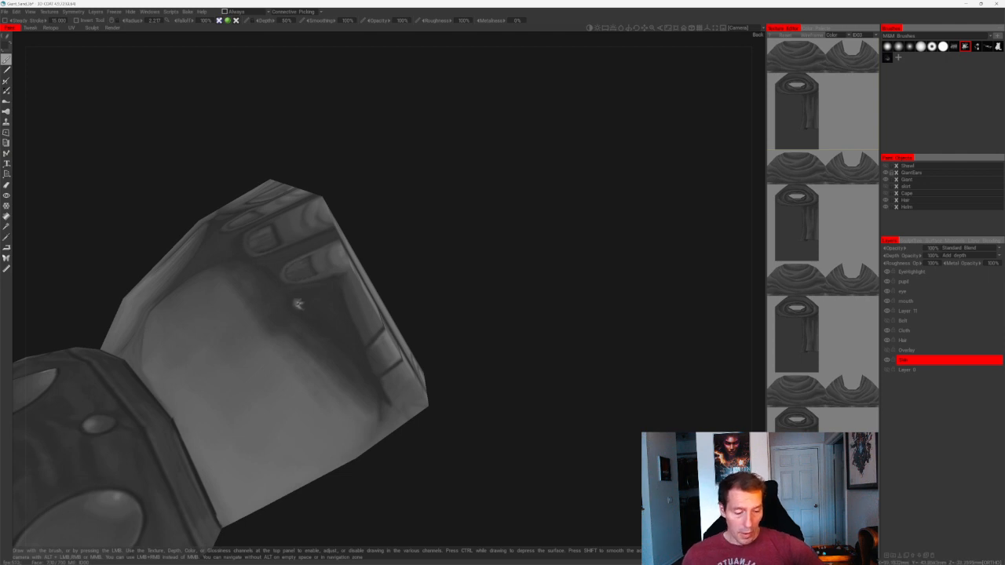
left_click_drag(494, 252, 318, 322)
mouse_move(303, 317)
left_mouse_down("alt")
mouse_move(403, 228)
mouse_move(305, 284)
left_mouse_up("alt")
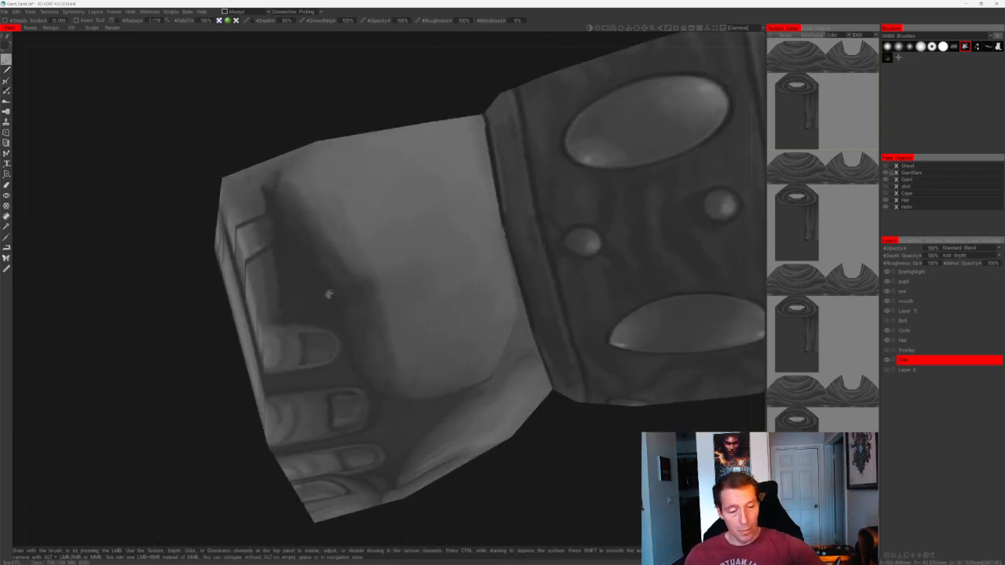
- Enlarge the brush and broaden the dark shadow over the outer side of the palm, beside the little finger
key("bracketright")
key("bracketright")
key("bracketright")
key("bracketright")
key("bracketright")
key("bracketright")
key("bracketright")
key("bracketright")
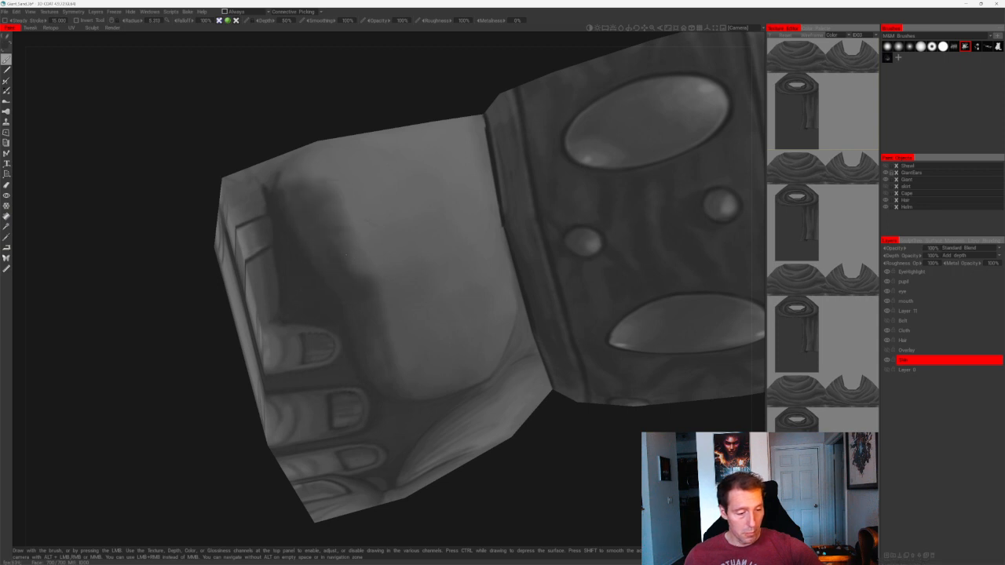
mouse_move(363, 183)
left_mouse_down("alt")
mouse_move(366, 99)
mouse_move(347, 128)
mouse_move(364, 134)
mouse_move(345, 130)
mouse_move(350, 153)
left_mouse_up("alt")
mouse_move(266, 250)
left_mouse_down()
mouse_move(322, 366)
mouse_move(273, 325)
mouse_move(230, 248)
left_mouse_up()
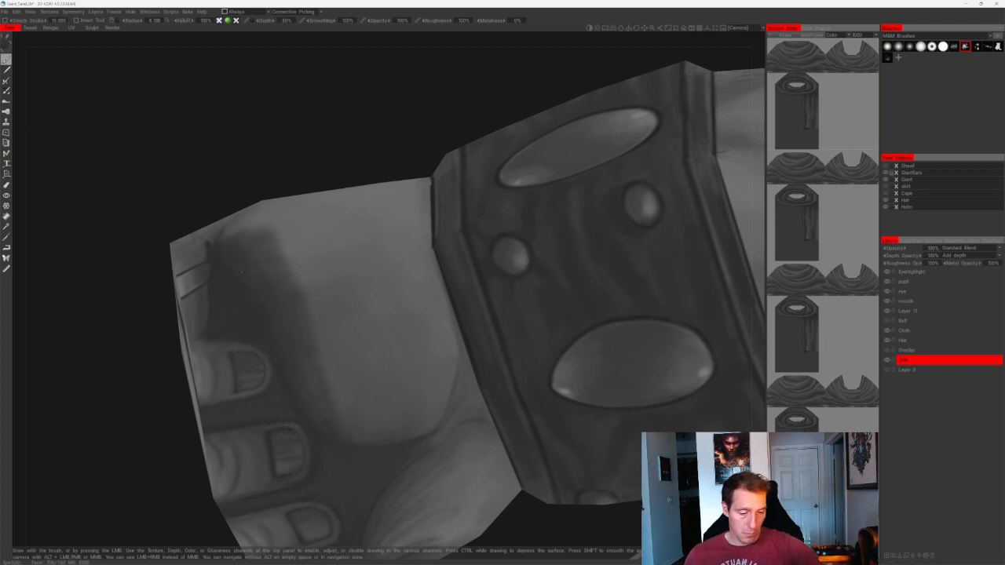
mouse_move(303, 212)
left_mouse_down("alt")
mouse_move(249, 201)
mouse_move(267, 249)
left_mouse_up("alt")
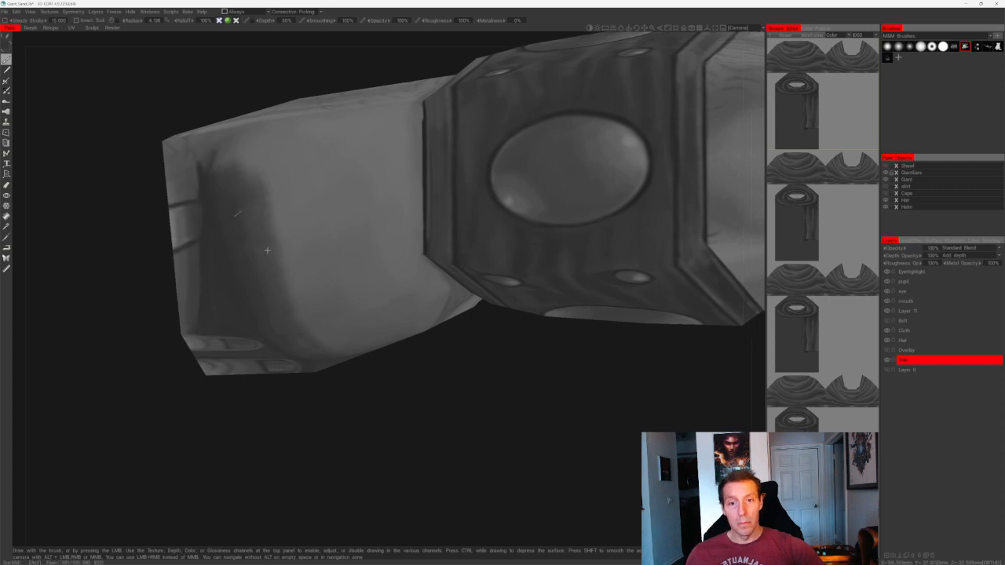
- Soften the palm shadow's edge and paint curved skin creases across the pad
scroll(267, 251, "down", 4)
mouse_move(235, 144)
left_mouse_down()
mouse_move(218, 162)
mouse_move(236, 158)
left_mouse_up()
scroll(236, 158, "up", 1)
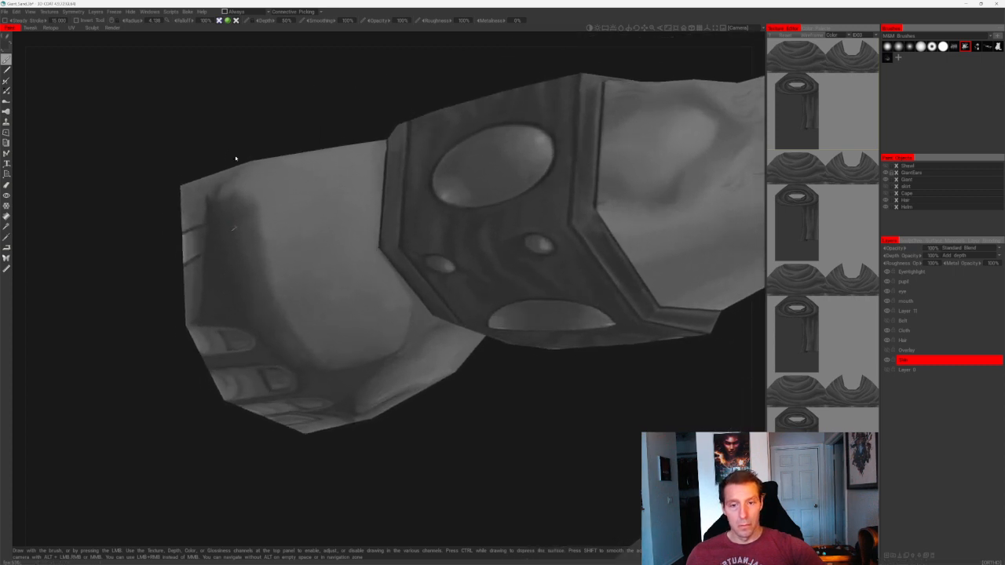
scroll(236, 158, "up", 1)
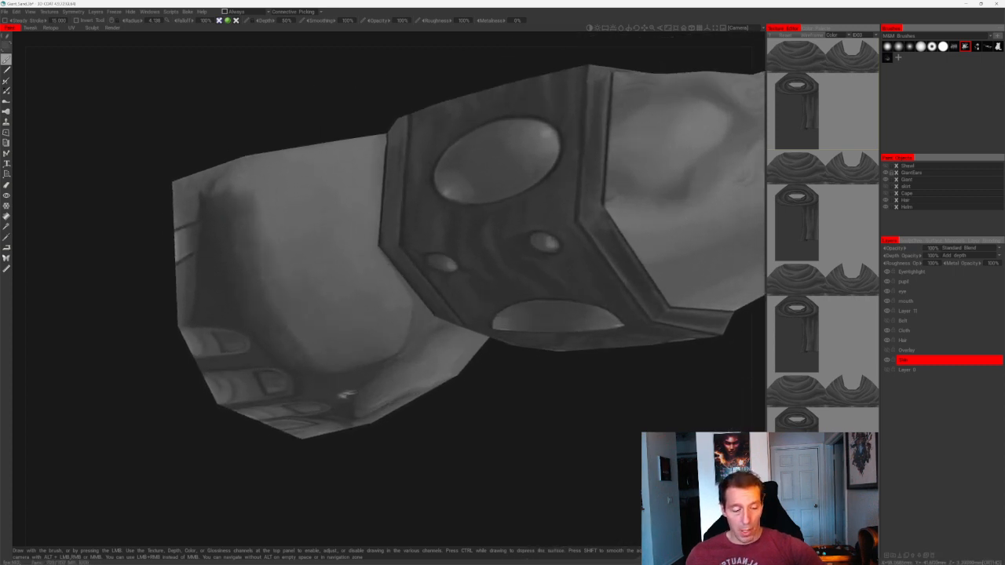
left_click_drag(326, 361, 300, 317)
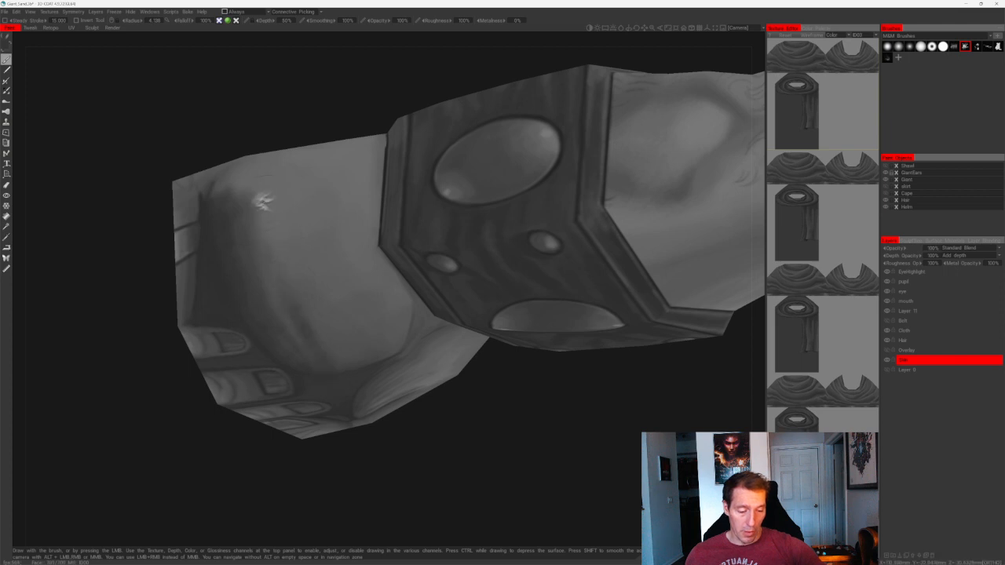
mouse_move(261, 145)
left_mouse_down()
mouse_move(284, 132)
mouse_move(269, 224)
left_mouse_up()
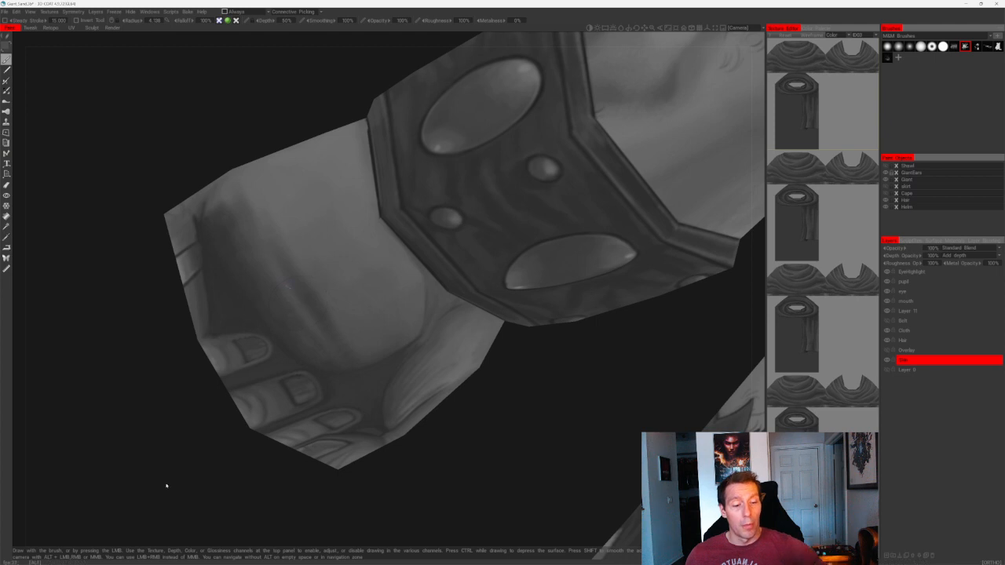
left_click_drag(164, 484, 146, 473)
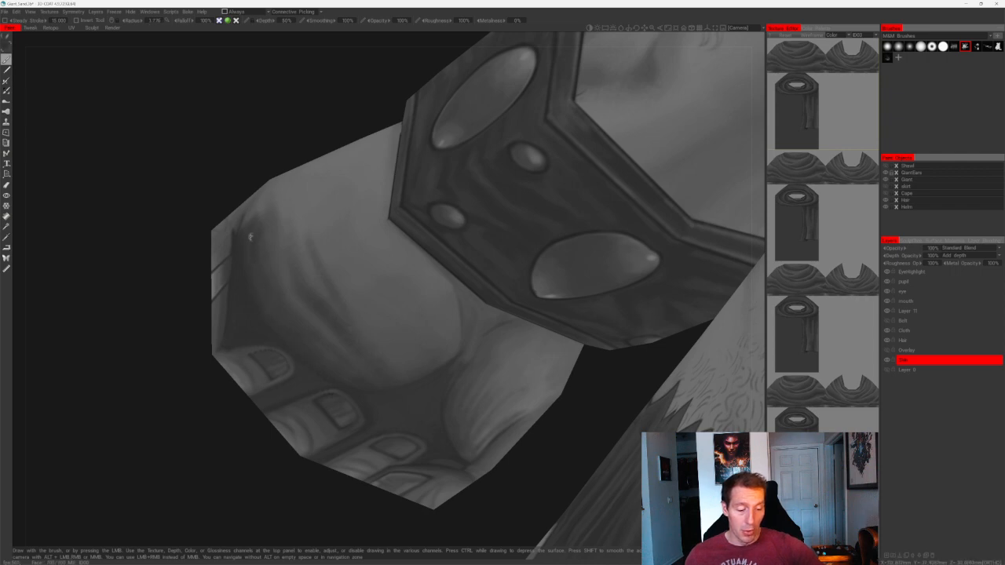
- Refine the palm creases and shade the skin down to the fingertip nearest the little finger
left_click_drag(267, 226, 263, 167, "alt")
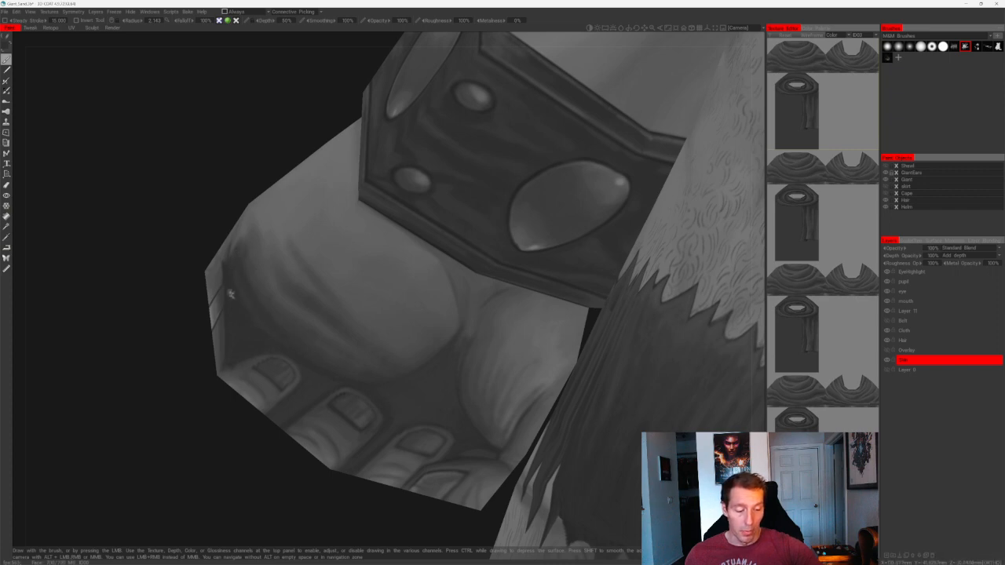
left_click_drag(253, 315, 250, 200, "alt")
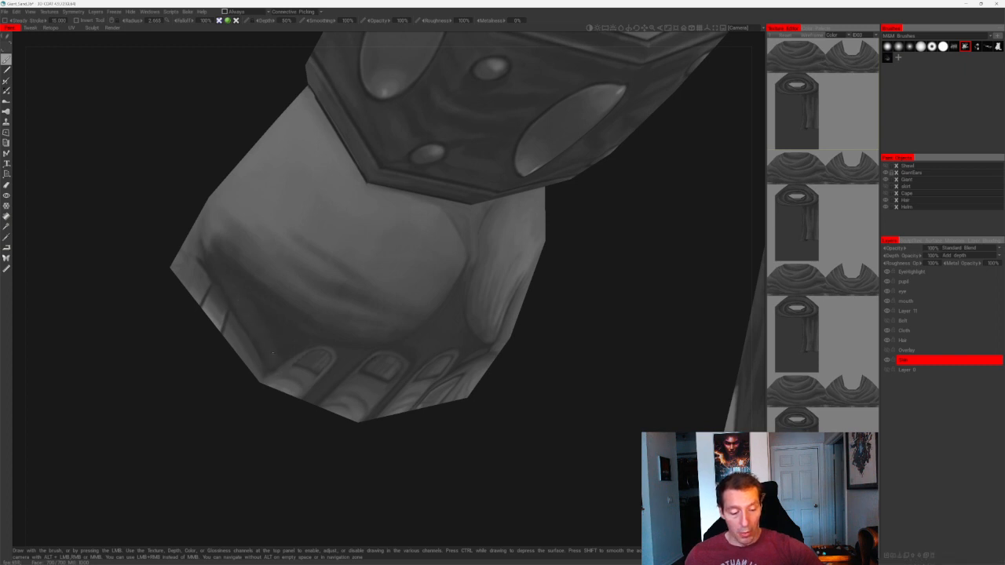
left_click_drag(359, 411, 495, 389, "alt")
right_click_drag(495, 389, 502, 394, "alt")
left_click_drag(306, 337, 335, 348)
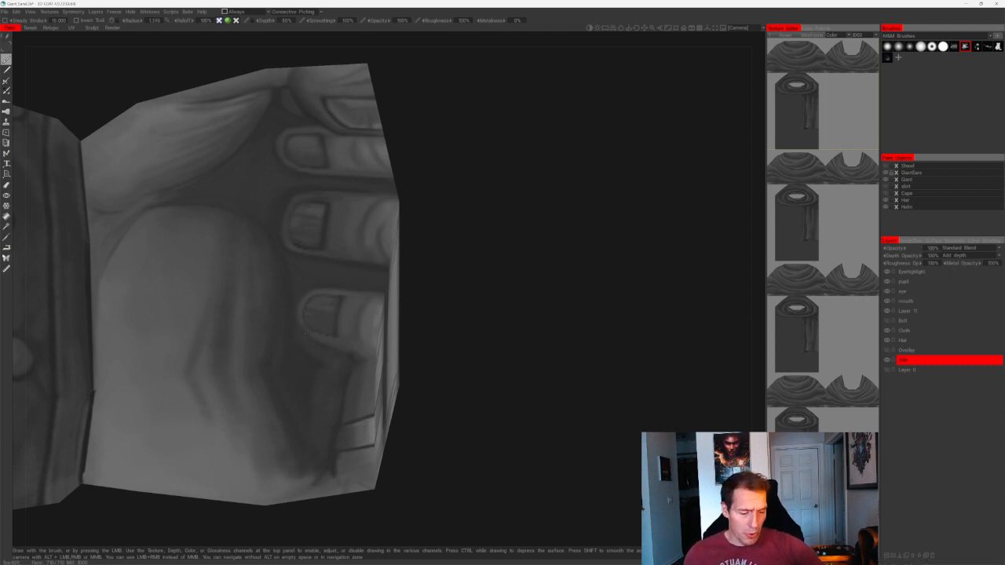
middle_click_drag(424, 338, 397, 318, "alt")
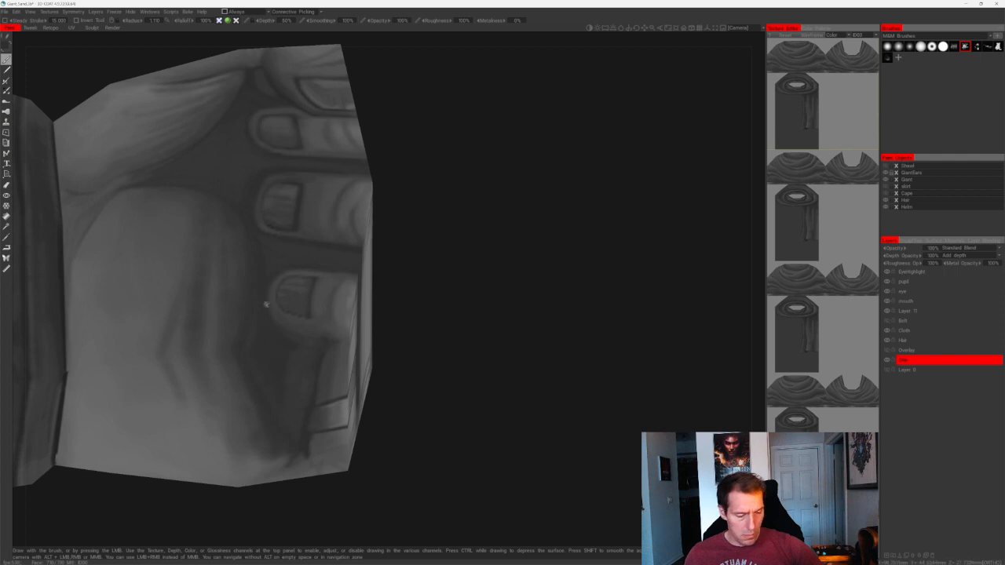
- Shade the side of the curled little finger and blend it into the dark palm shadow beside the fingertip
left_click_drag(440, 354, 351, 258)
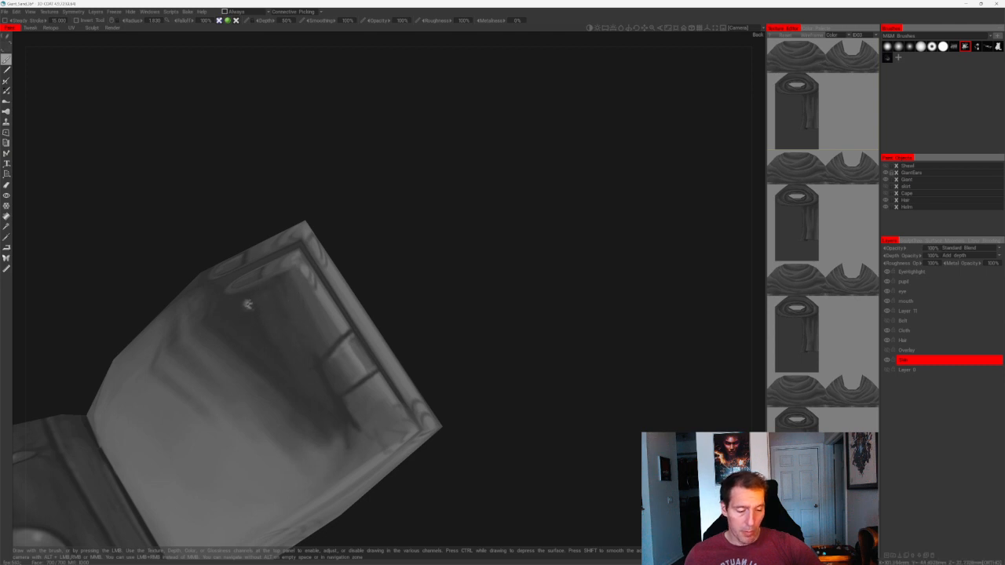
left_click_drag(355, 192, 337, 208)
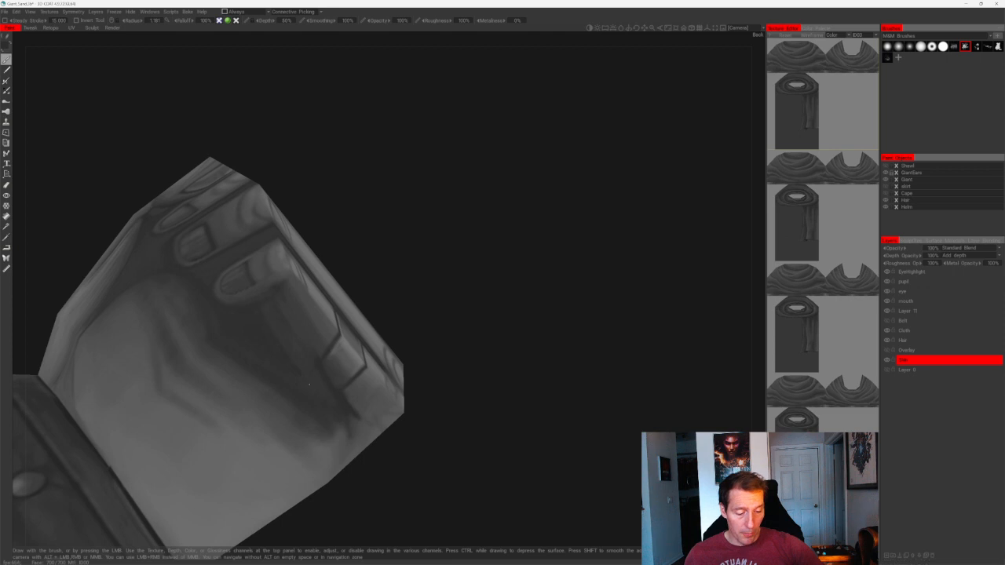
left_click_drag(359, 267, 430, 167)
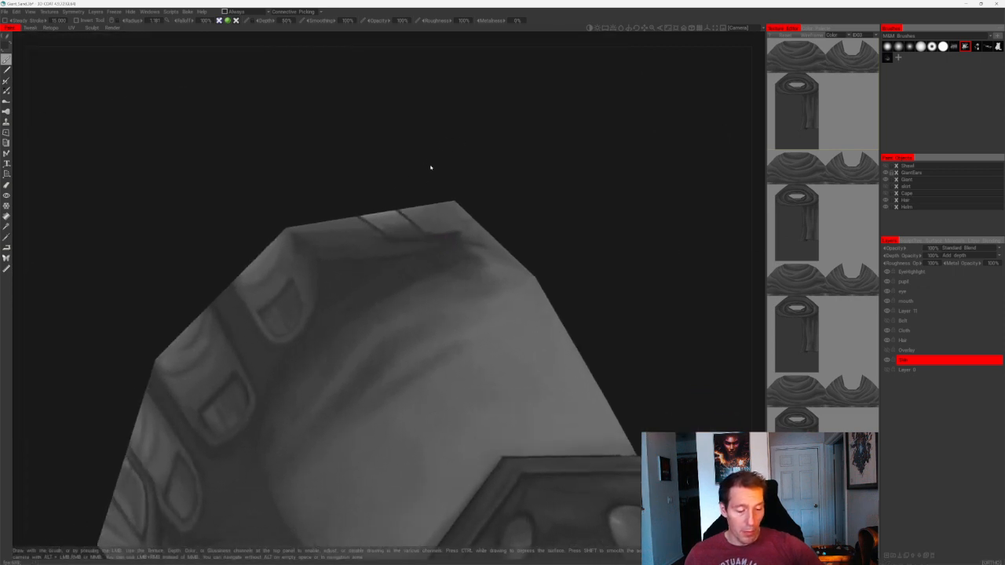
left_click_drag(337, 184, 322, 250)
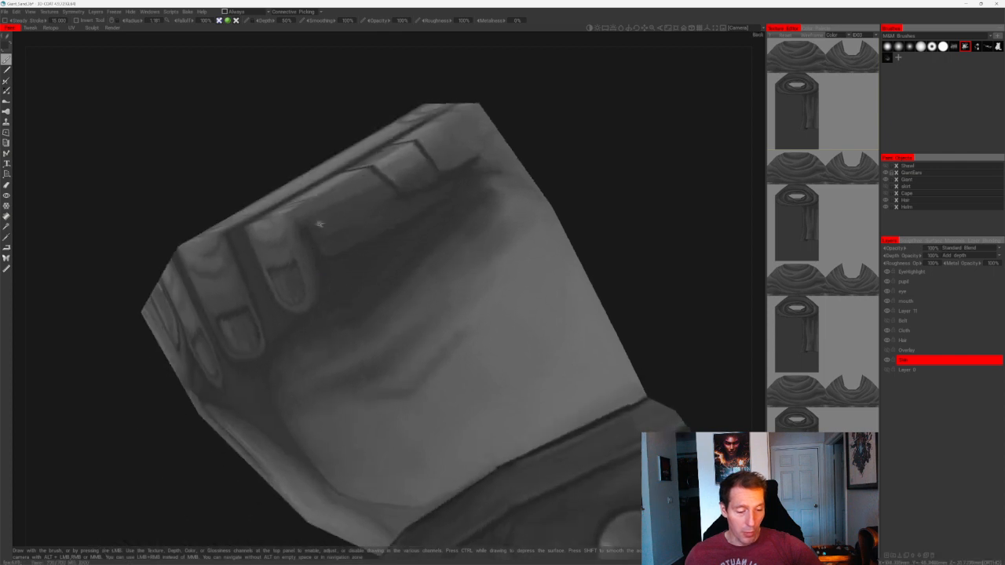
left_click_drag(420, 93, 469, 88)
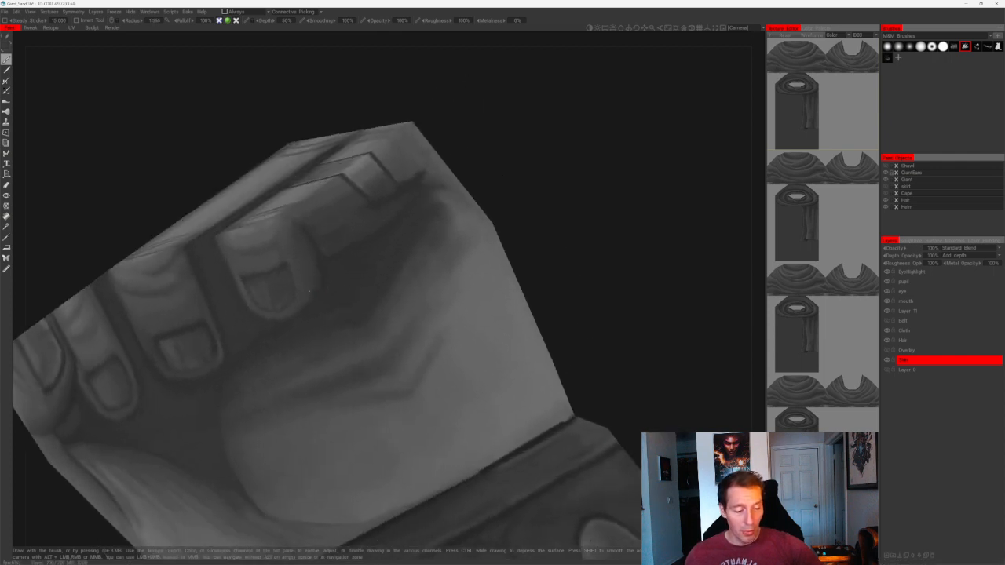
- Soften the shadow between the little finger's side and the palm, and undo the last stroke
left_click_drag(309, 291, 327, 230)
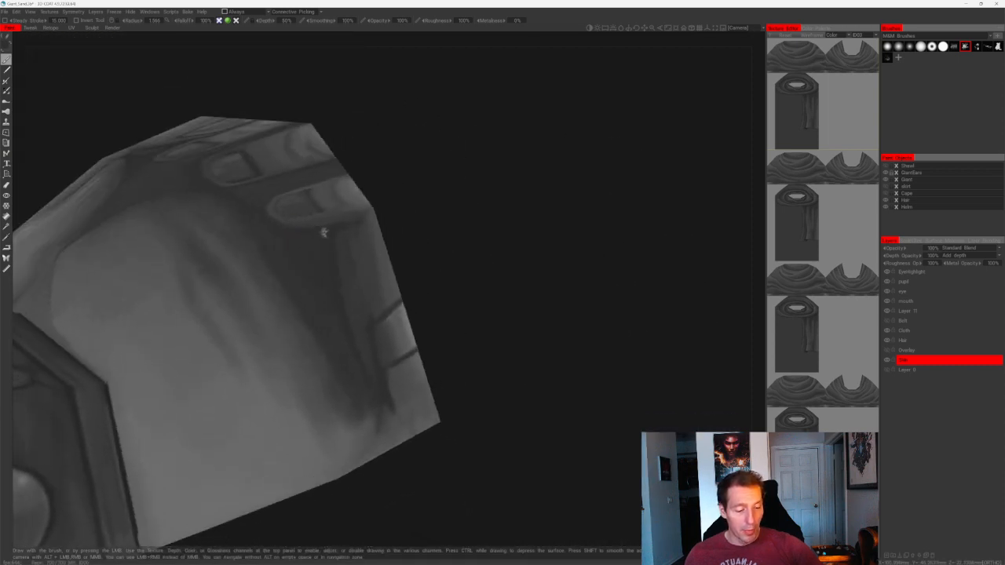
left_click_drag(426, 246, 312, 250)
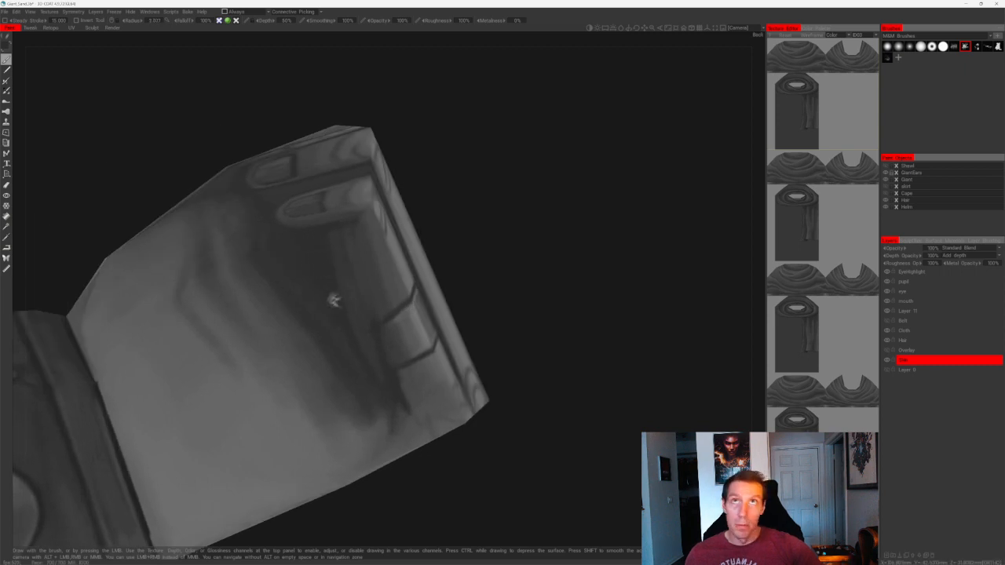
left_click_drag(333, 299, 469, 144)
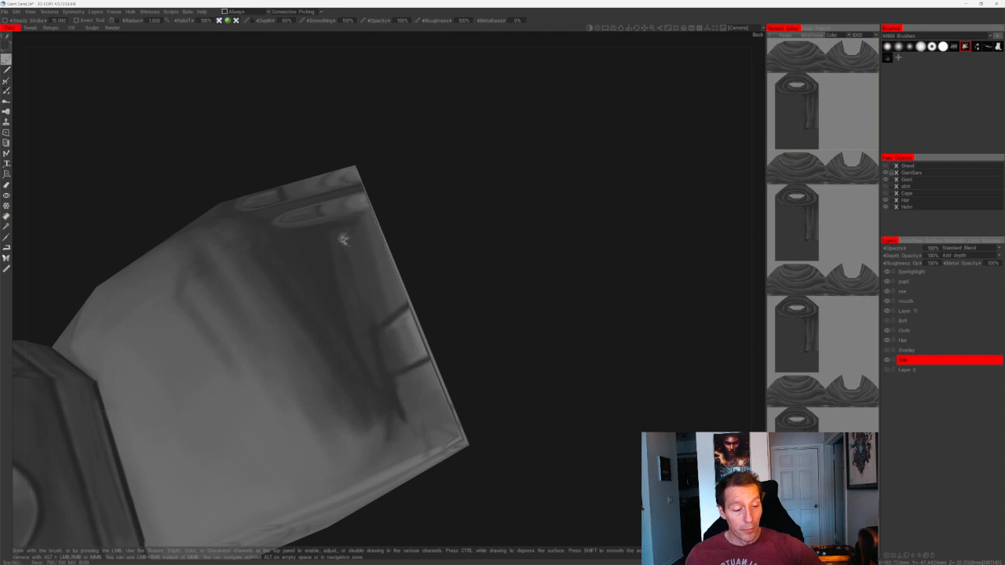
left_click_drag(473, 254, 357, 305)
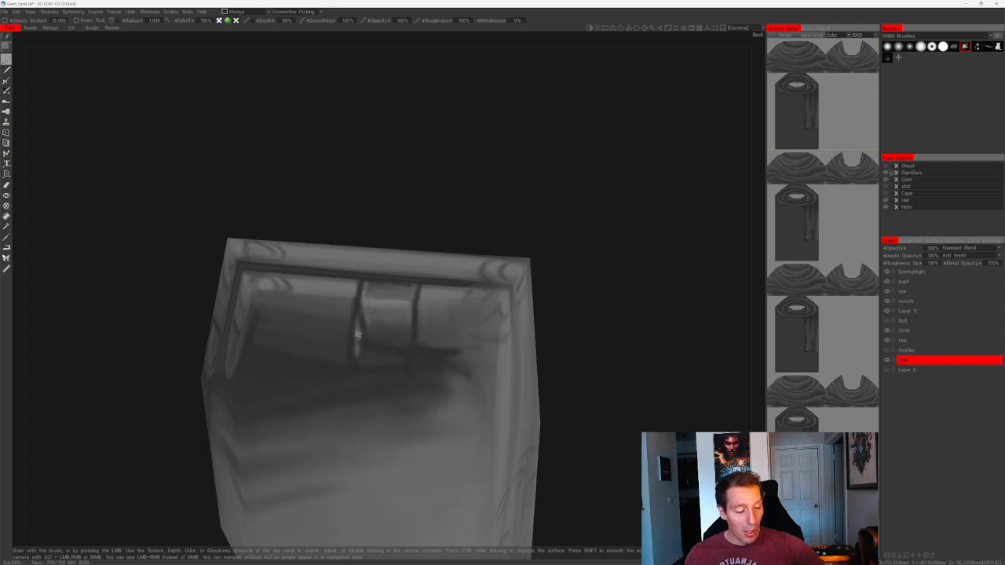
key("ctrl+z")
mouse_move(437, 222)
left_mouse_down()
mouse_move(495, 271)
mouse_move(467, 276)
left_mouse_up()
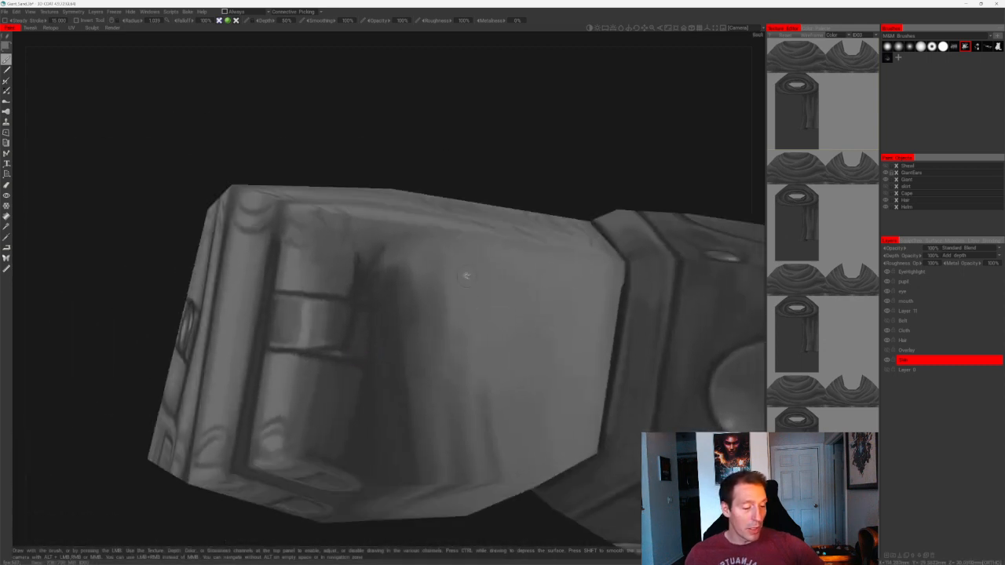
- Check the cloth layer's visibility and hide Layer 11 with the little finger's band
left_click(886, 331)
left_click(886, 330)
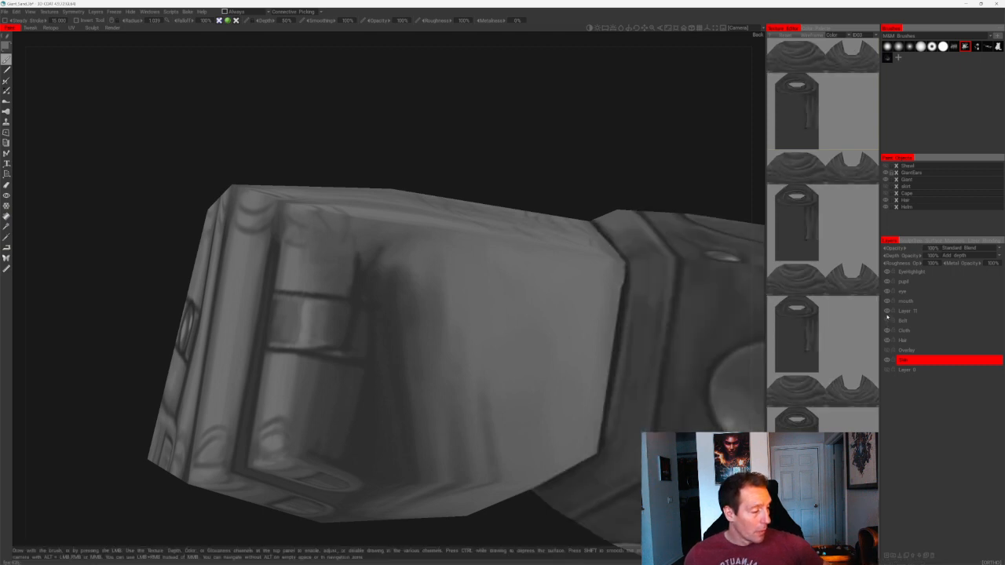
left_click(887, 311)
left_click(886, 311)
left_click(886, 311)
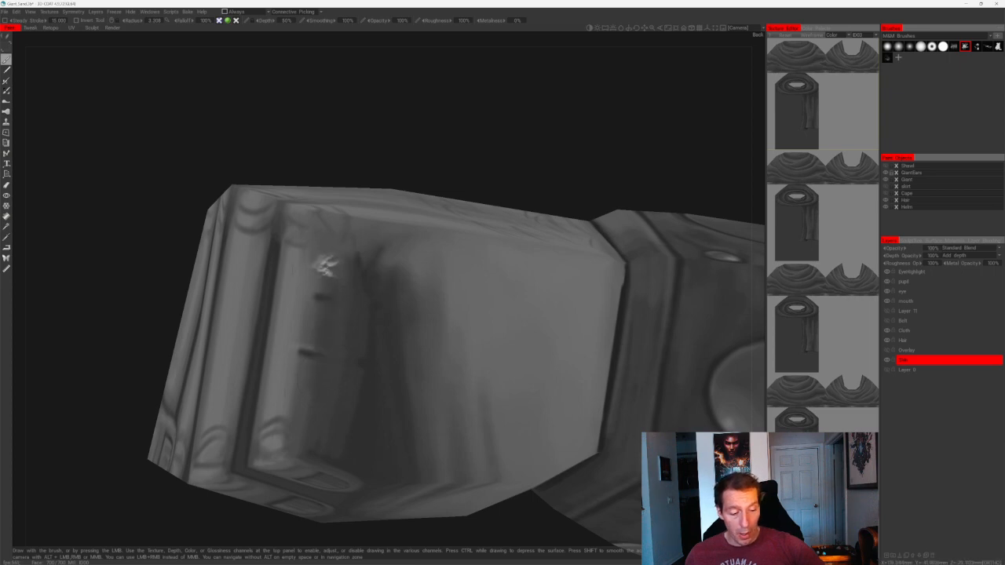
- Paint over the leftover dark band marks along the little finger to blend them into smooth skin
left_click_drag(327, 271, 312, 353)
left_click_drag(373, 149, 458, 134)
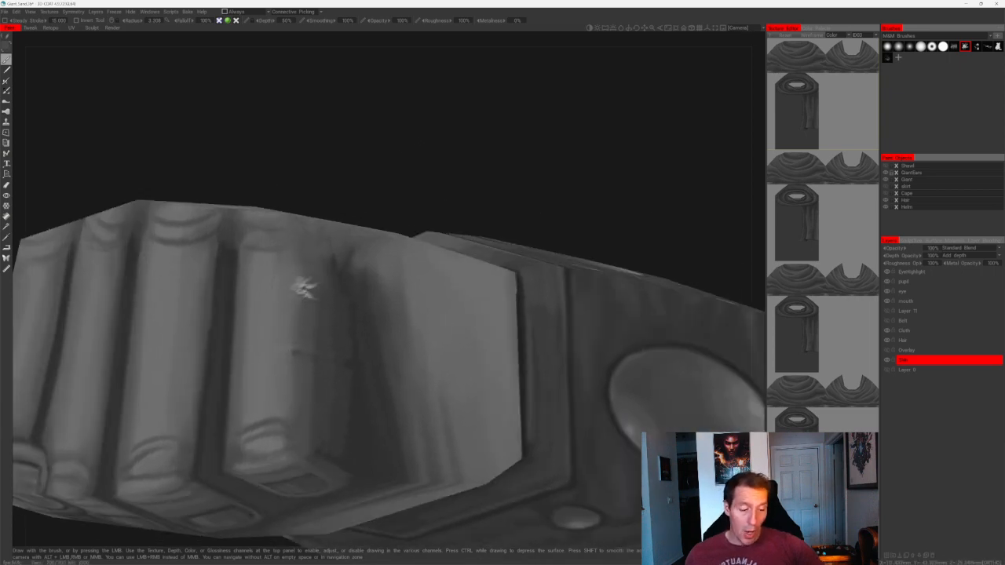
left_click_drag(306, 263, 304, 338)
left_click_drag(304, 337, 304, 310)
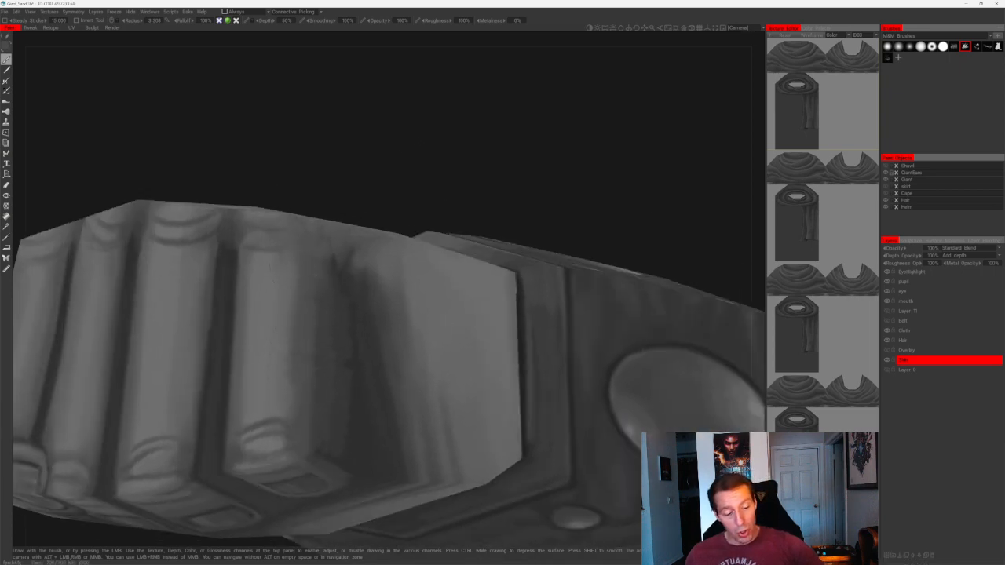
mouse_move(439, 161)
left_mouse_down()
mouse_move(545, 155)
mouse_move(510, 155)
left_mouse_up()
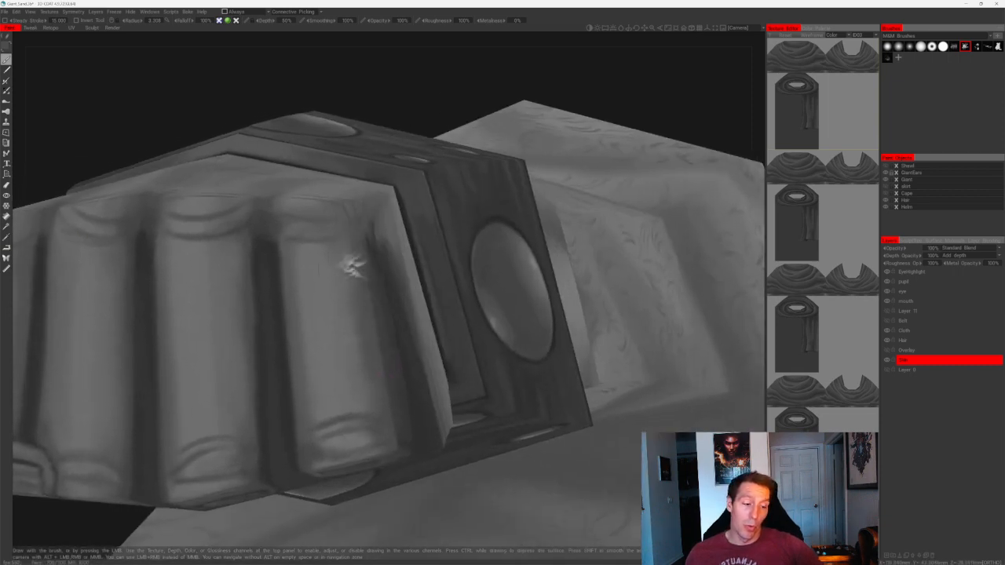
- Touch up the skin shading and joint creases on the little finger's outer surface
scroll(416, 164, "down", 5)
left_click_drag(417, 164, 385, 169)
scroll(385, 244, "up", 3)
scroll(363, 347, "up", 1)
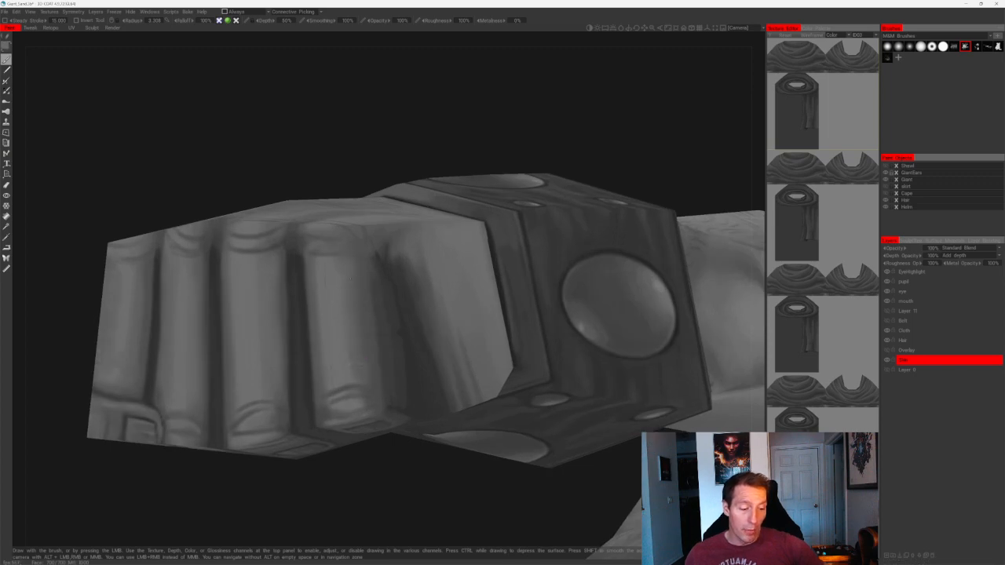
mouse_move(443, 138)
left_mouse_down()
mouse_move(448, 114)
mouse_move(455, 186)
left_mouse_up()
scroll(463, 191, "up", 3)
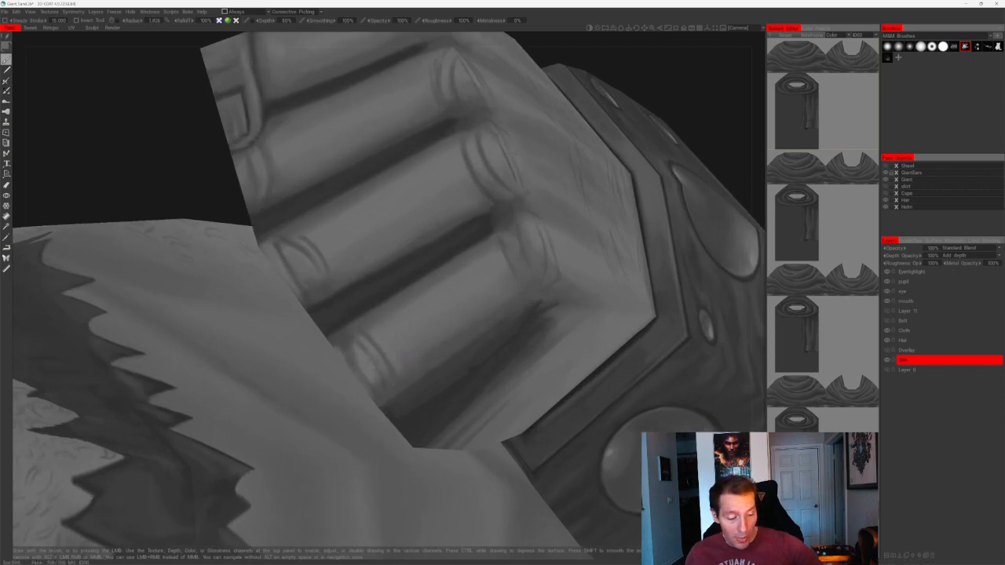
left_click_drag(689, 92, 631, 84)
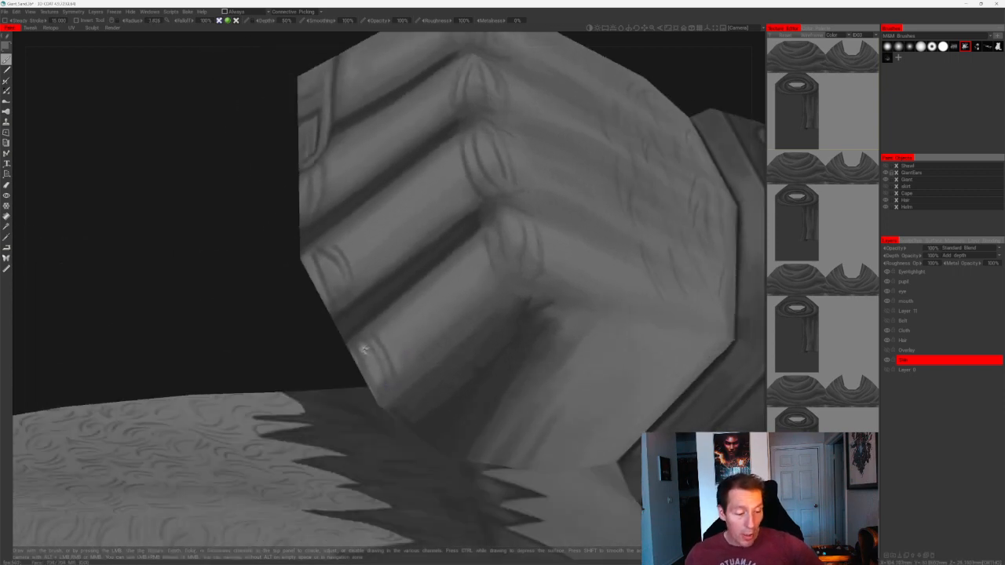
scroll(417, 402, "down", 5)
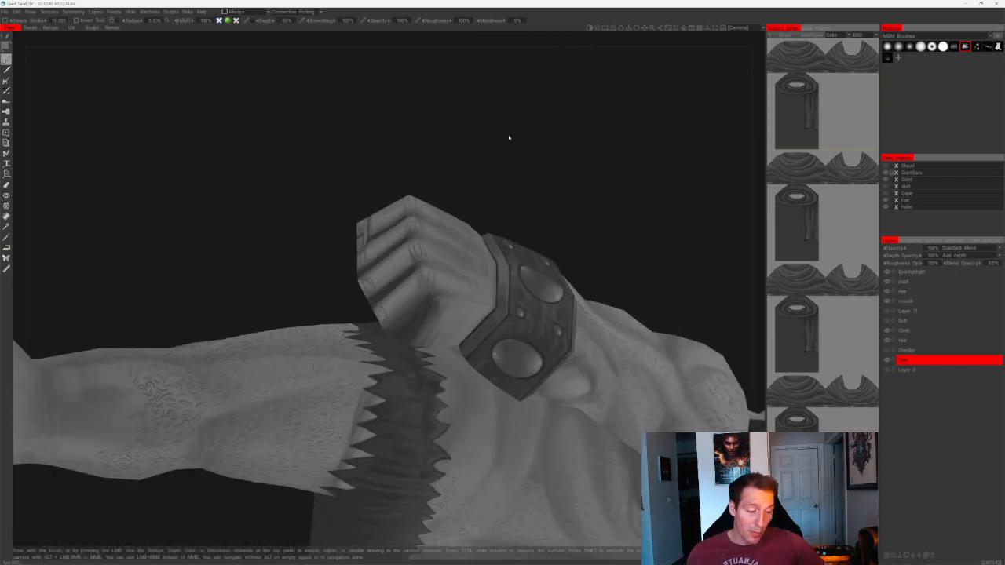
- Enlarge the brush and smooth the broad shadow along the little finger's side from knuckle to fingertip
left_click_drag(510, 136, 392, 314)
scroll(392, 329, "up", 2)
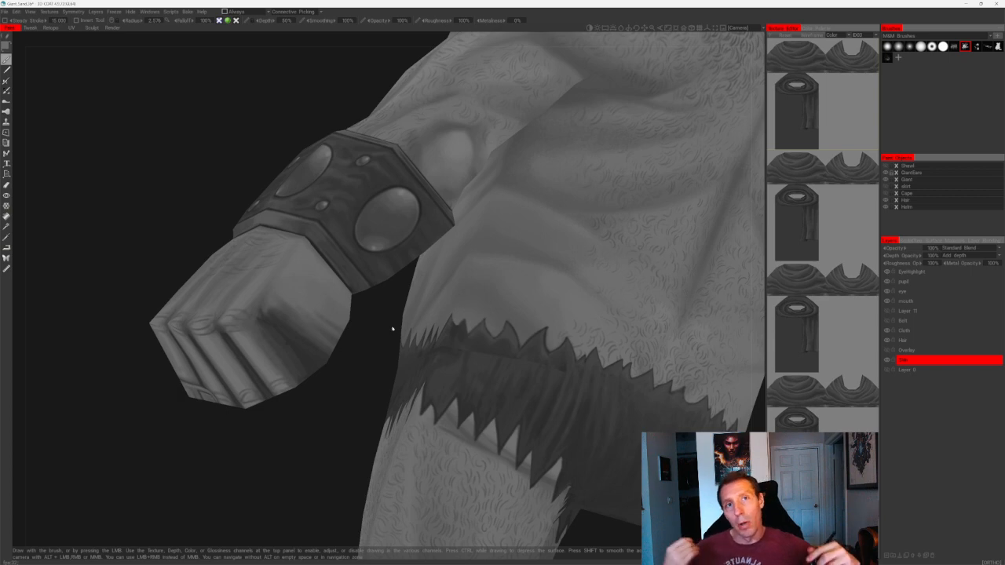
left_click_drag(390, 329, 337, 353)
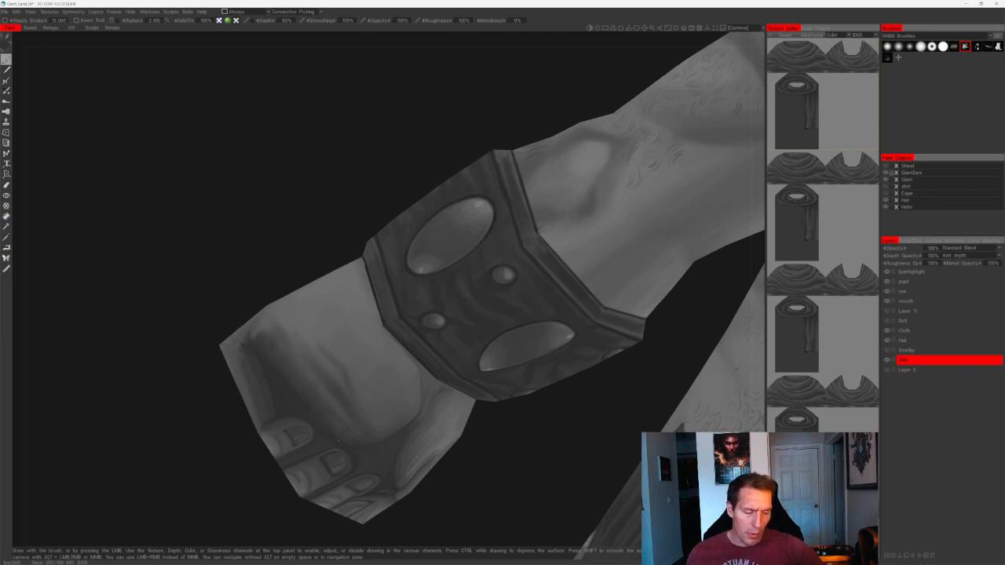
left_click_drag(274, 384, 314, 319, "alt")
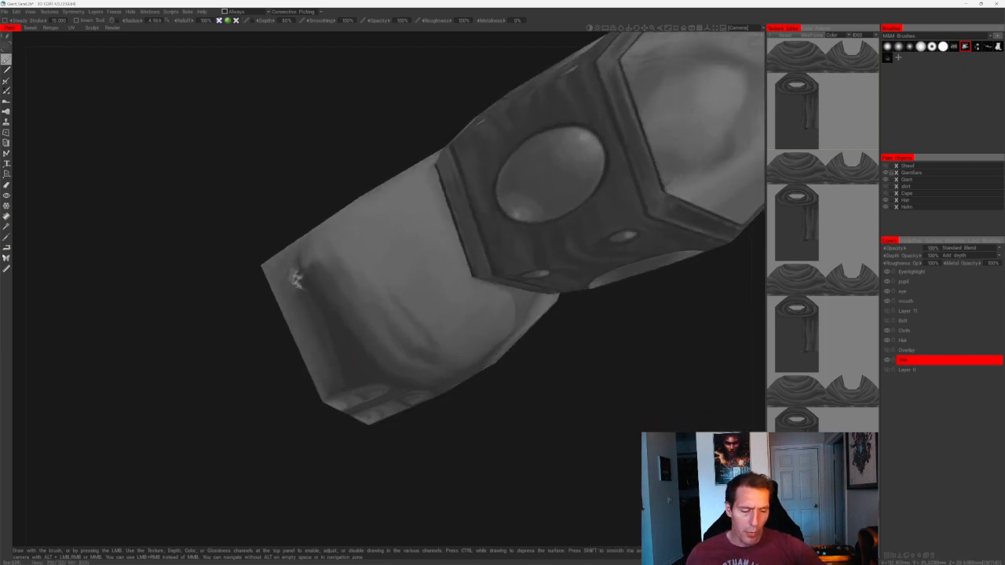
mouse_move(295, 280)
left_mouse_down("alt")
mouse_move(348, 168)
mouse_move(392, 164)
left_mouse_up("alt")
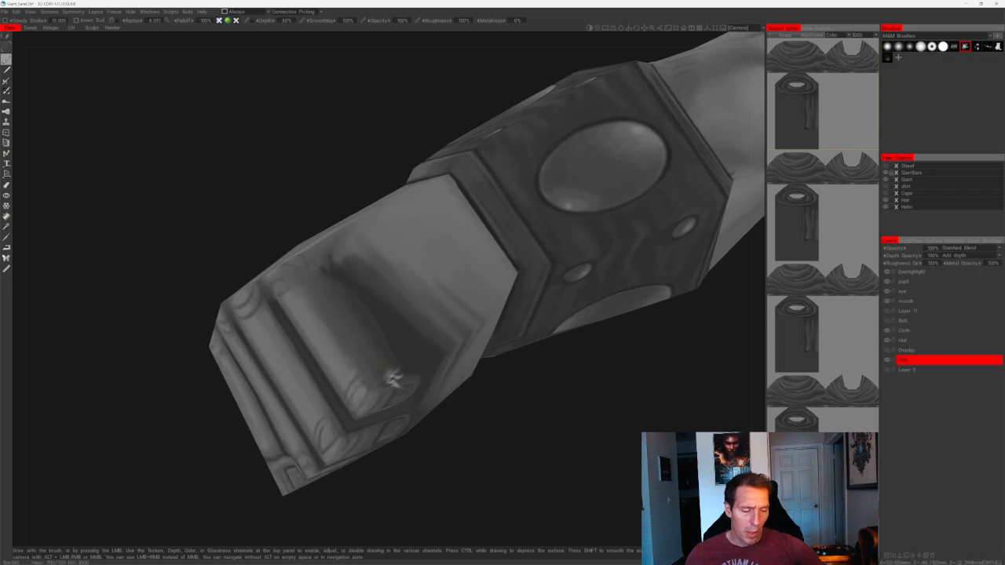
mouse_move(392, 380)
left_mouse_down("alt")
mouse_move(370, 168)
mouse_move(302, 188)
mouse_move(429, 206)
mouse_move(408, 160)
mouse_move(442, 254)
mouse_move(481, 288)
mouse_move(480, 273)
left_mouse_up("alt")
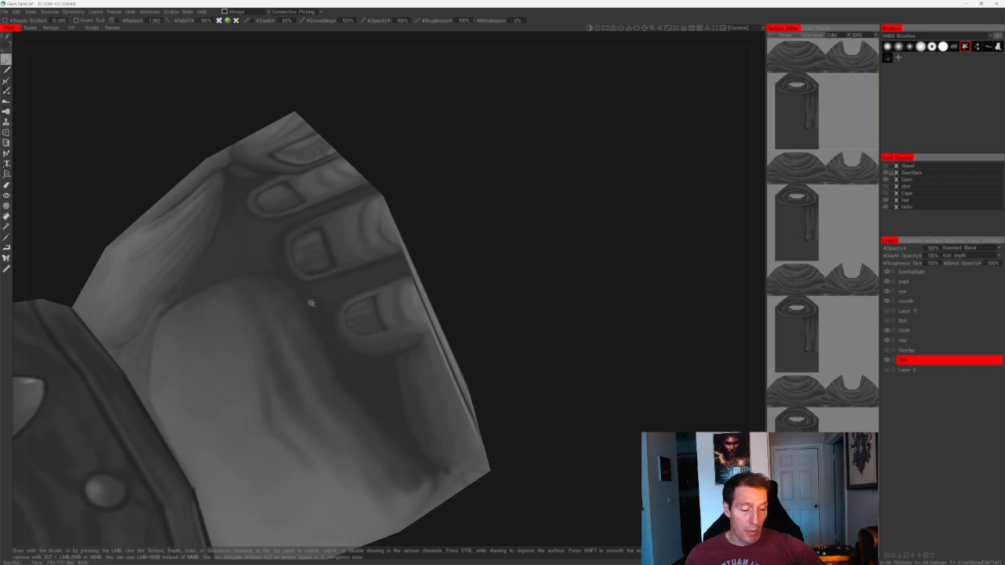
- Refine the little fingertip with shading around its nail, a darker side and skin wrinkles at the joint
mouse_move(477, 290)
left_mouse_down()
mouse_move(466, 244)
mouse_move(457, 249)
left_mouse_up()
mouse_move(347, 353)
left_mouse_down("alt")
mouse_move(455, 251)
mouse_move(365, 314)
mouse_move(350, 312)
left_mouse_up("alt")
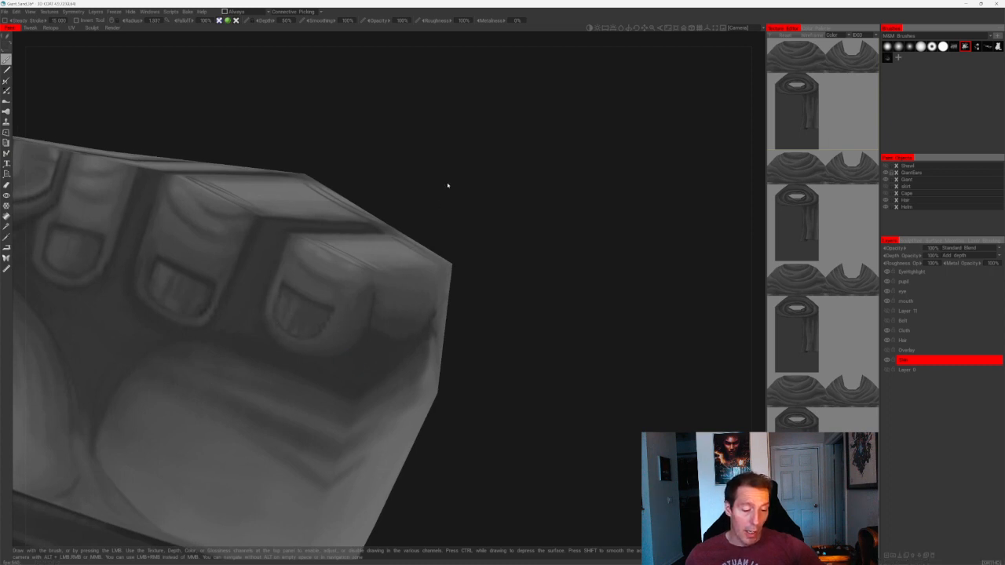
left_click_drag(447, 186, 404, 202, "alt")
left_click_drag(511, 168, 359, 336, "alt")
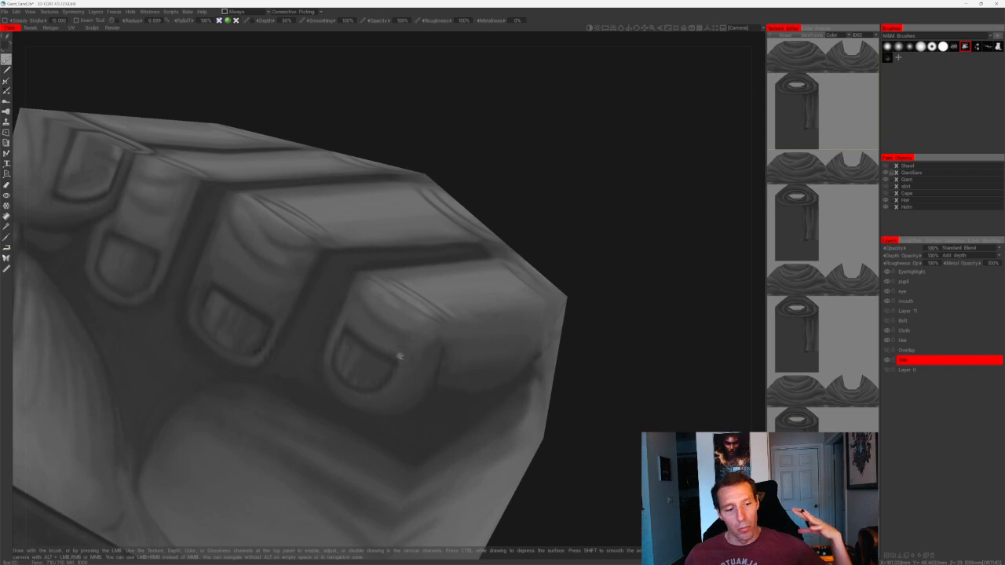
- Refine the nail rim and joint wrinkles on the fingertip next to the little finger
right_click_drag(386, 349, 522, 165, "alt")
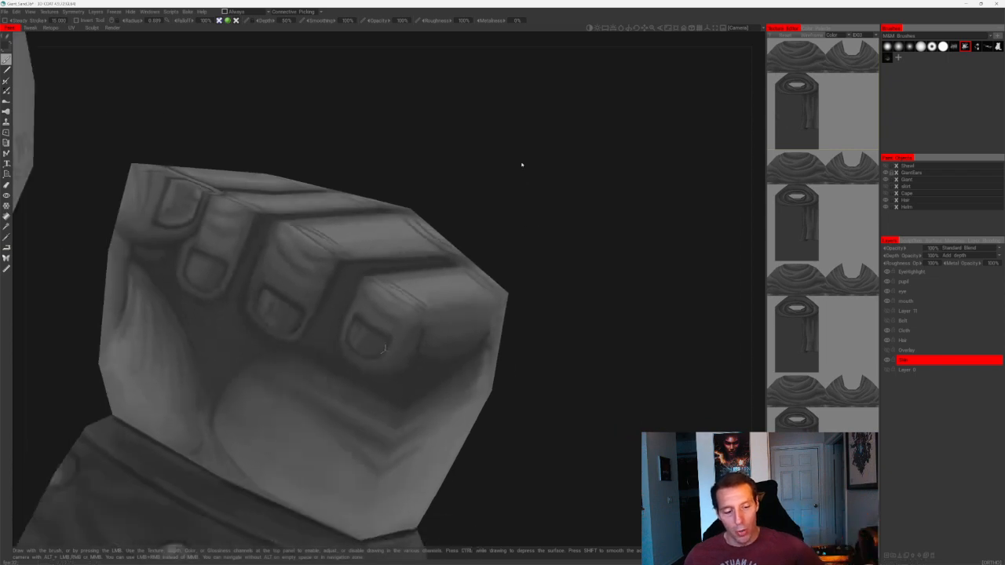
left_click_drag(522, 164, 534, 227, "alt")
middle_click_drag(534, 227, 537, 284, "alt")
right_click_drag(537, 284, 540, 321, "alt")
left_click_drag(539, 322, 503, 351, "alt")
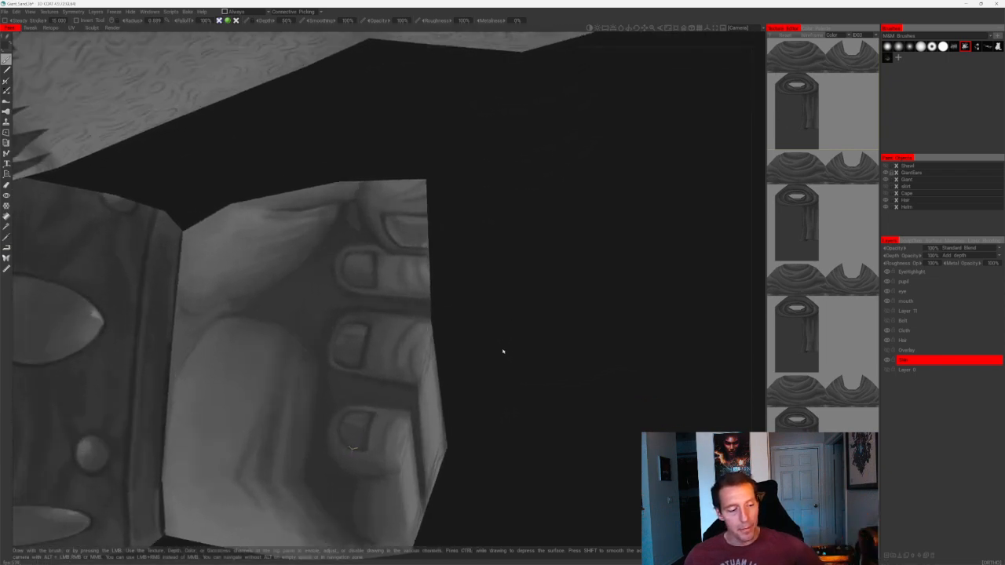
scroll(503, 351, "up", 5)
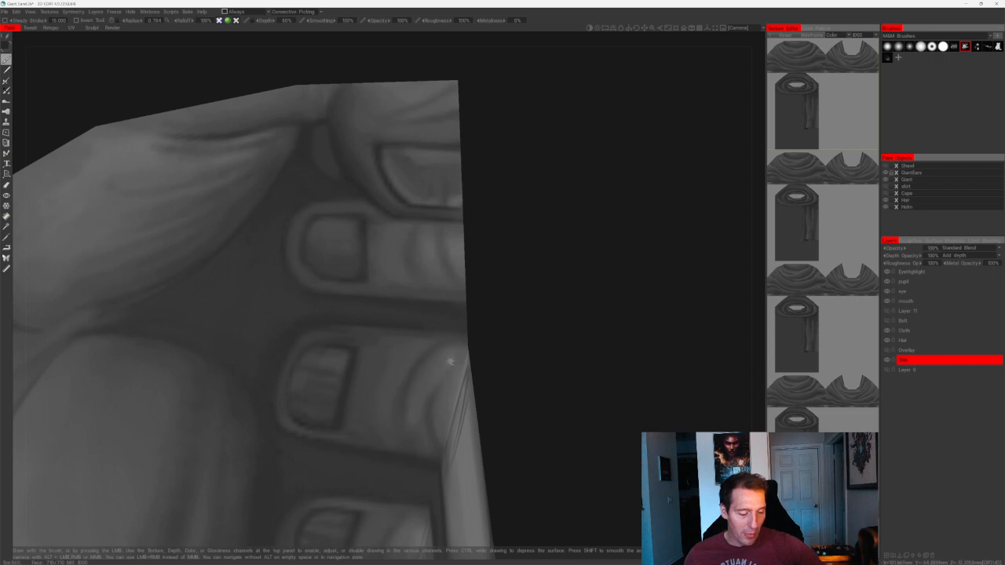
left_click_drag(448, 354, 468, 240, "alt")
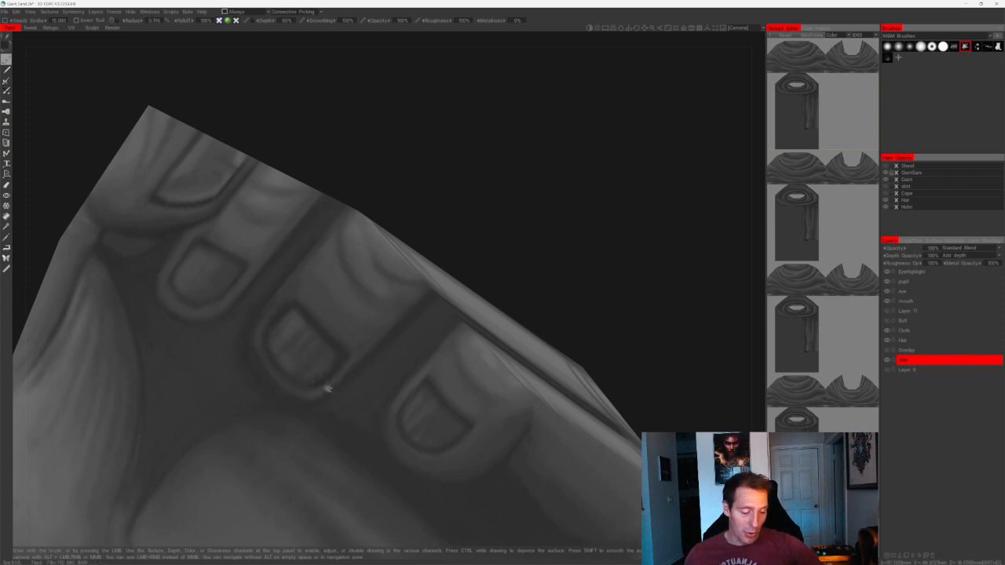
right_click_drag(463, 196, 384, 245)
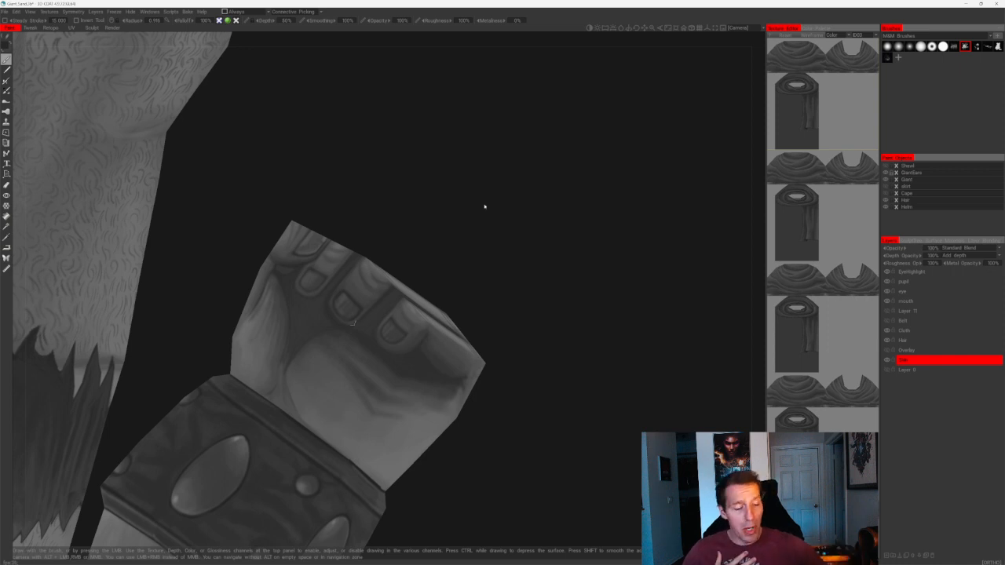
- Refine the dark gap beside the little finger and soften the shading along its palm side
left_click_drag(484, 206, 479, 150)
scroll(460, 248, "up", 5)
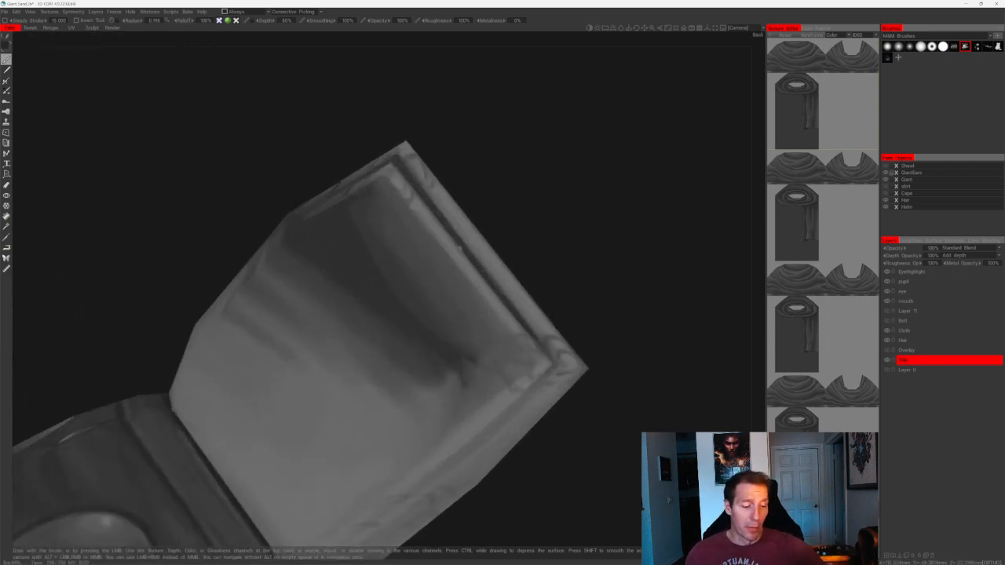
left_click_drag(356, 246, 530, 245, "alt")
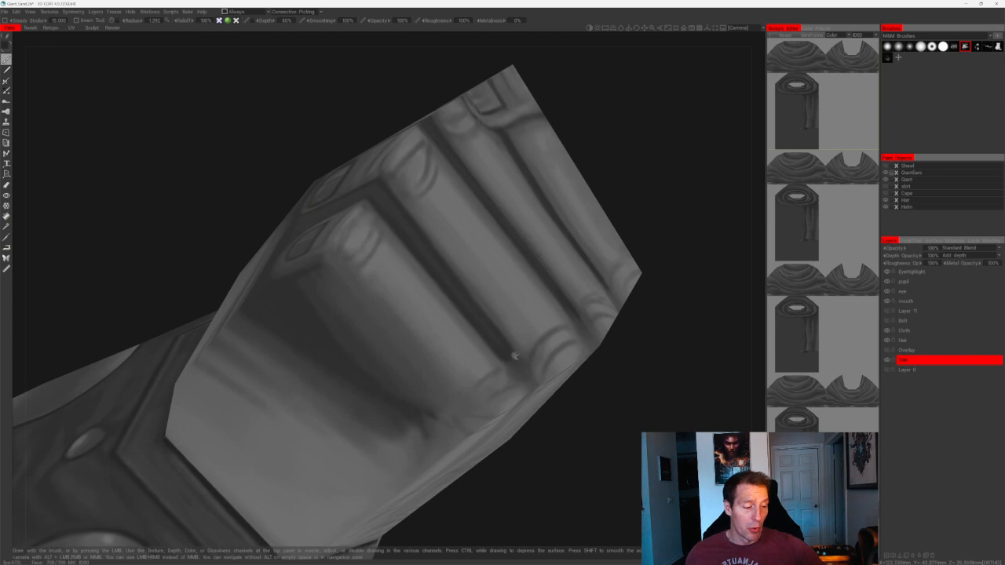
left_click_drag(597, 169, 655, 154)
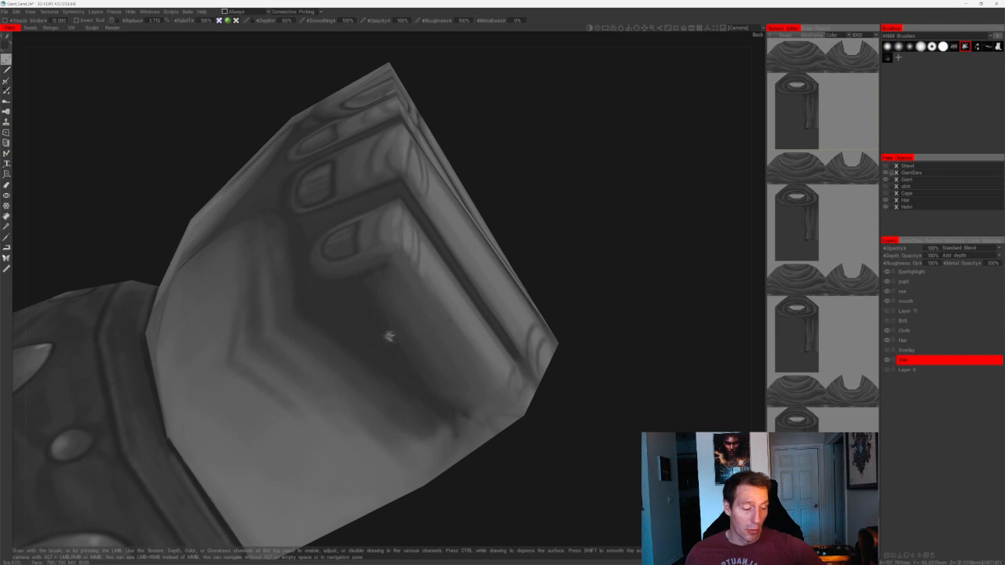
right_click_drag(388, 336, 489, 188, "alt")
left_click_drag(489, 188, 510, 189, "alt")
right_click_drag(510, 189, 474, 281, "alt")
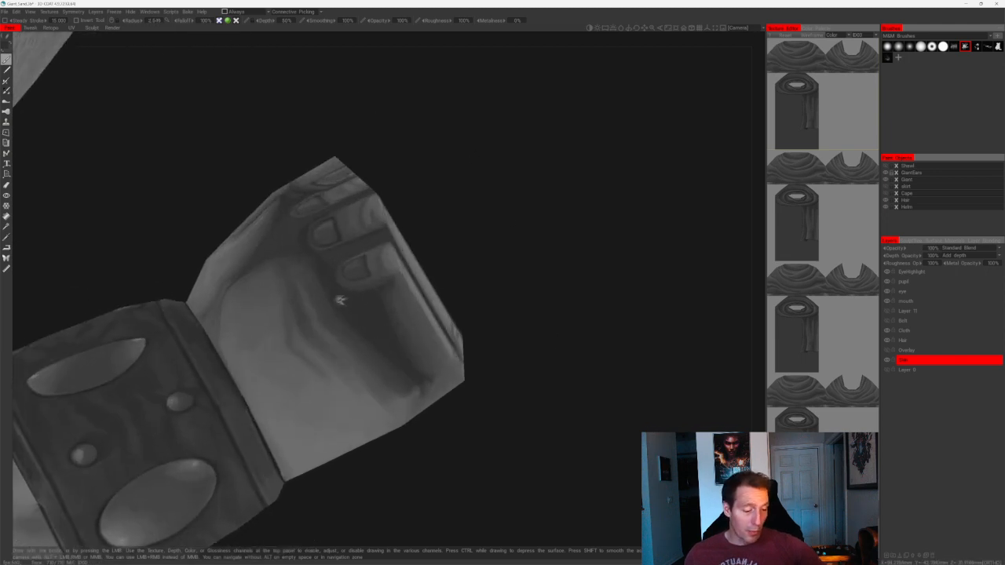
- Blend the broad shadow between the little finger and the heel of the palm
left_click_drag(510, 364, 493, 351, "alt")
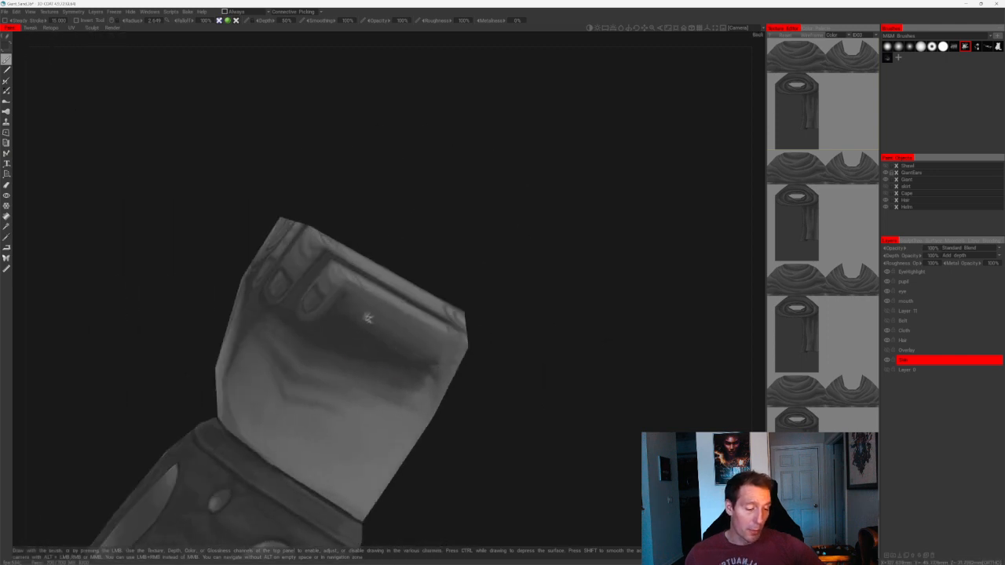
left_click_drag(449, 352, 500, 125, "alt")
middle_click_drag(500, 125, 460, 114, "alt")
right_click_drag(460, 114, 428, 228, "alt")
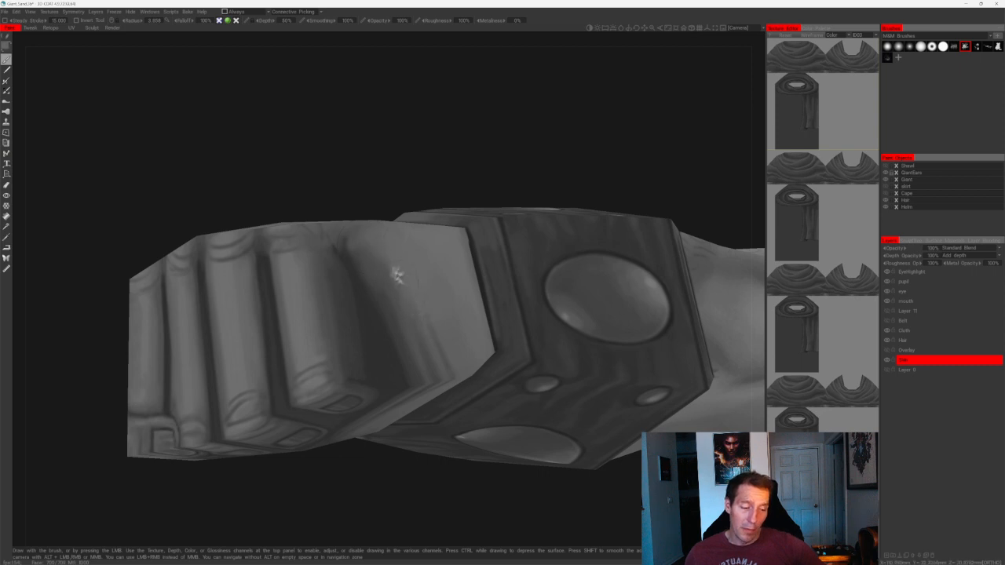
left_click_drag(457, 168, 478, 375, "alt")
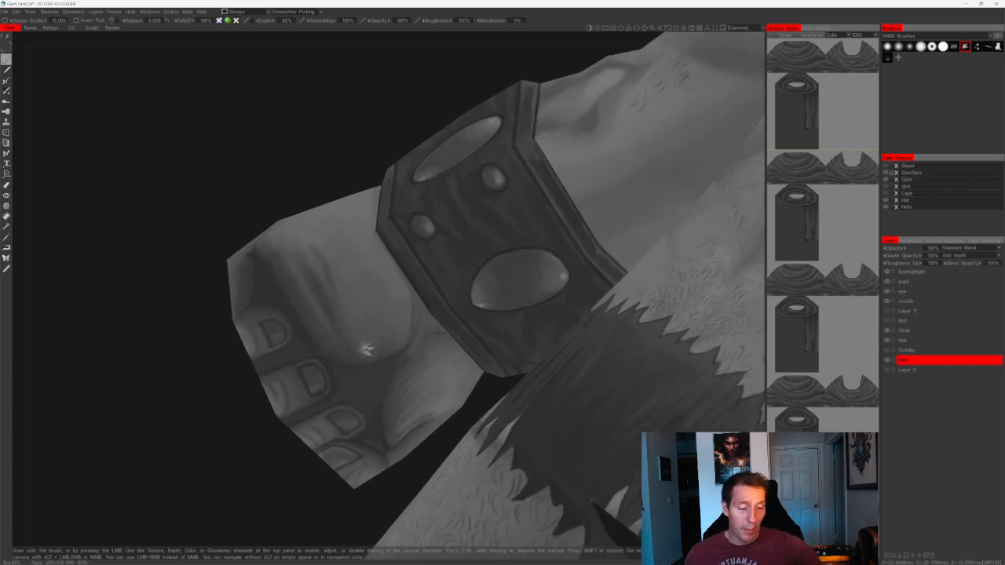
- Try a darker stroke with a smaller brush along the palm creases below the little finger
key("bracketleft")
key("bracketleft")
key("bracketleft")
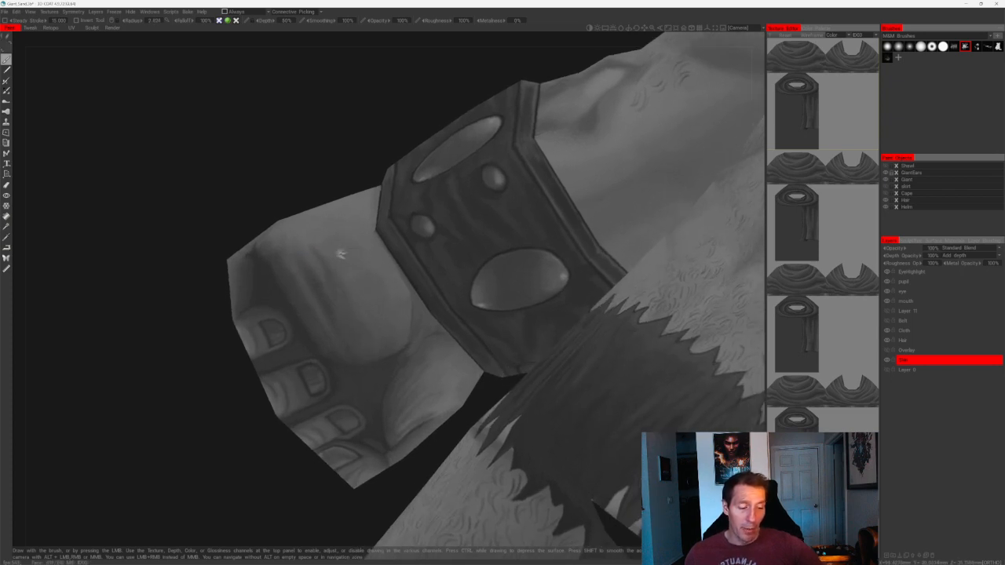
left_click_drag(335, 245, 354, 290)
key("ctrl+z")
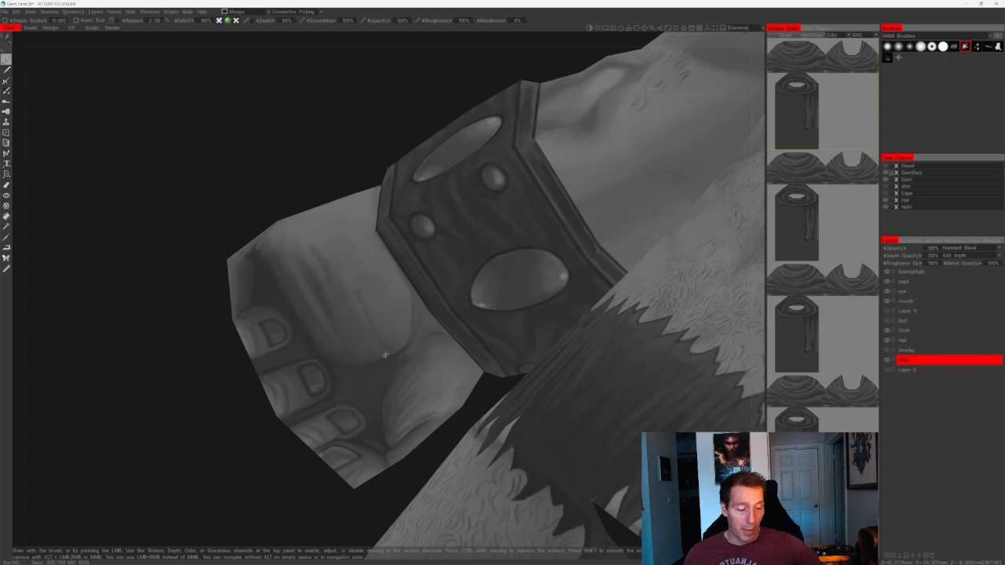
- Darken the gaps between the curled fingers and smooth the shading along the fingers' sides
left_click_drag(366, 334, 431, 148, "alt")
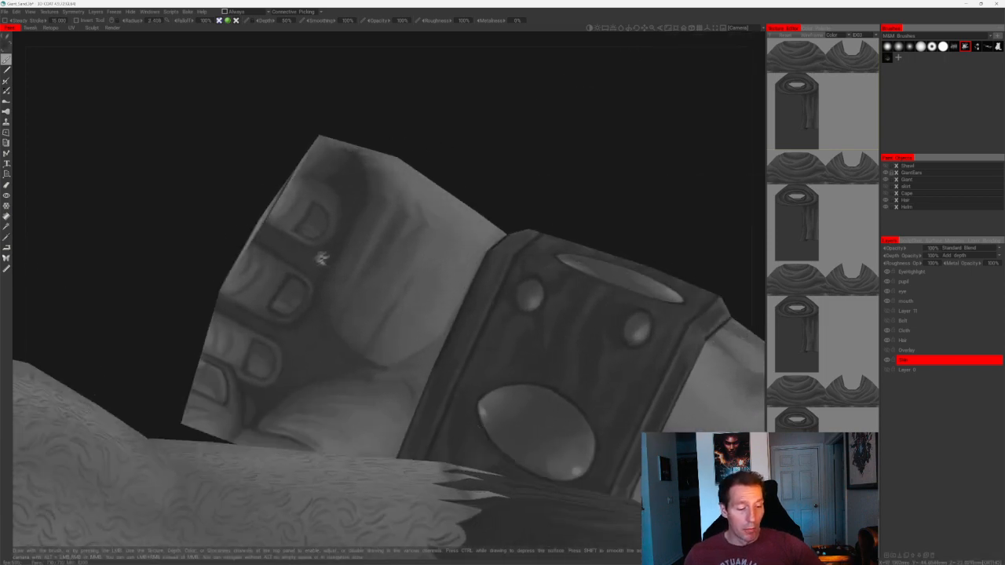
left_click_drag(325, 241, 495, 176, "alt")
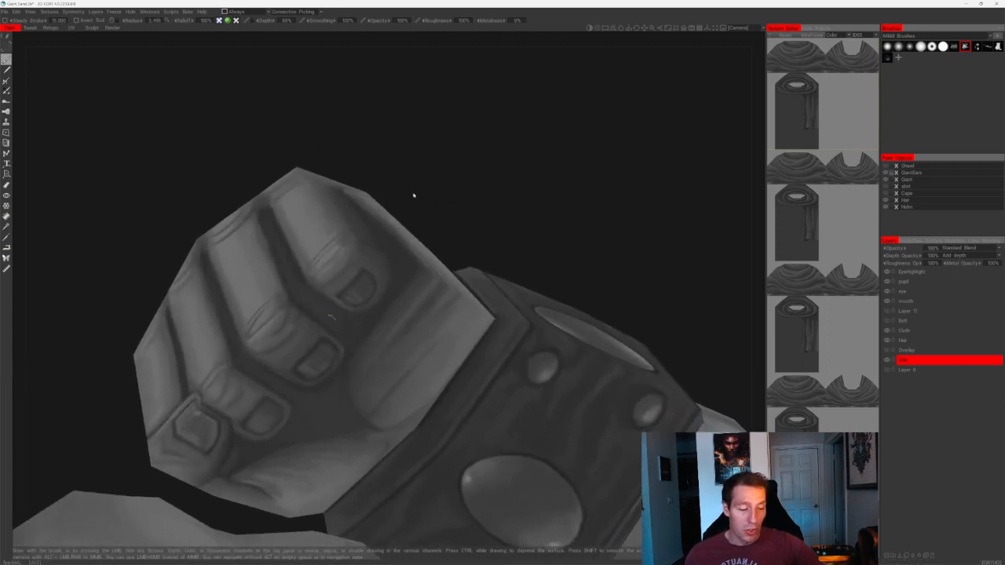
left_click_drag(413, 196, 494, 200)
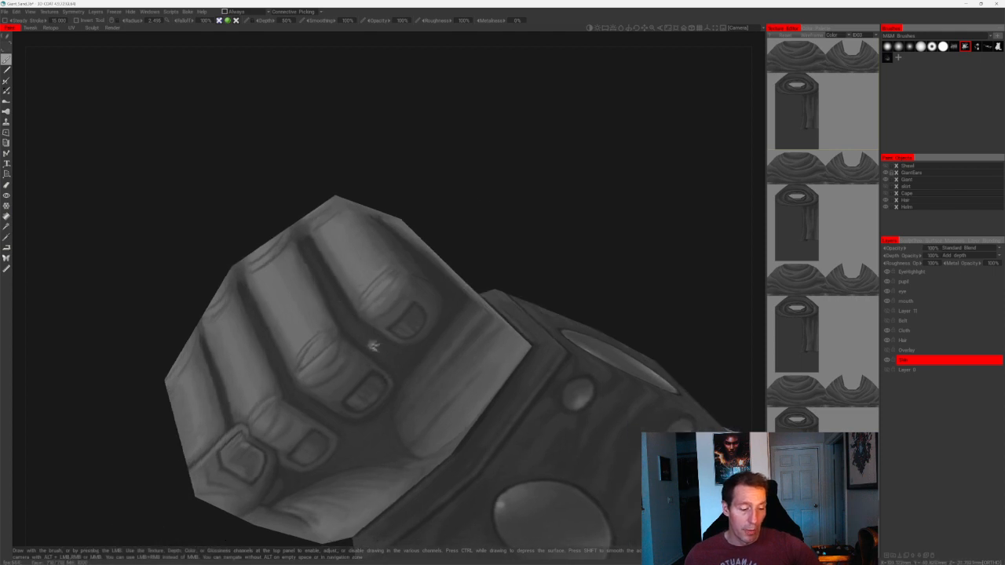
left_click_drag(380, 348, 353, 313, "alt")
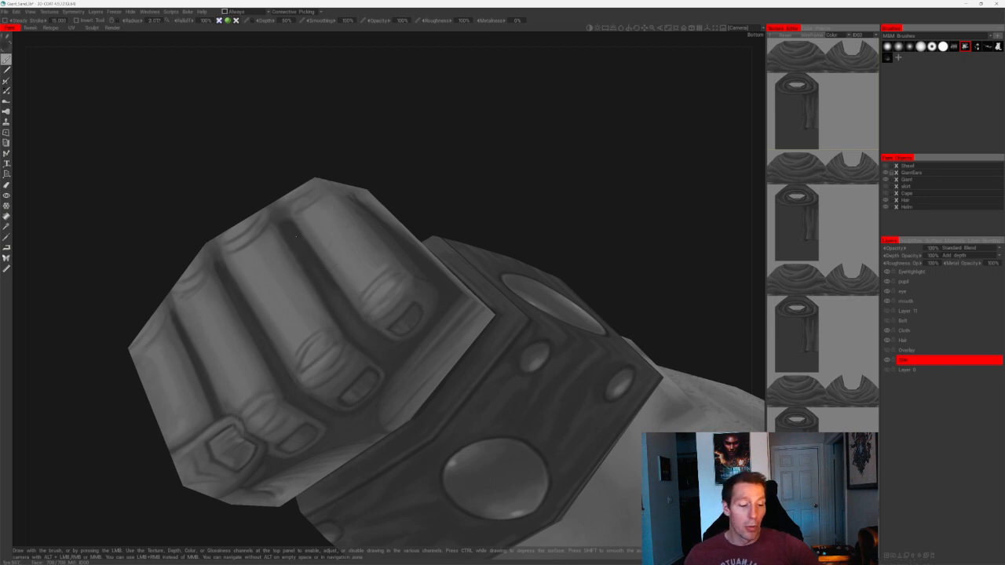
left_click_drag(354, 323, 430, 164, "alt")
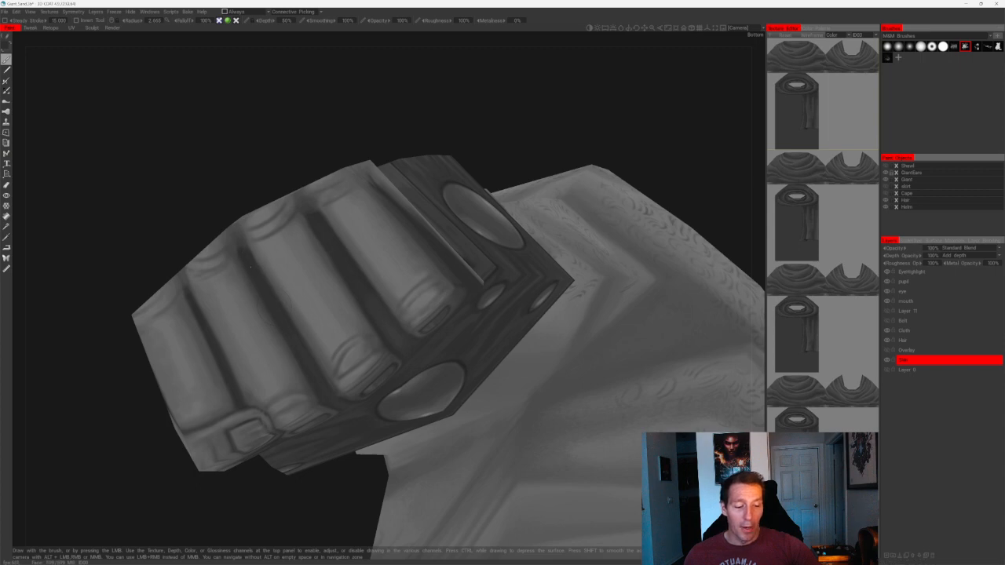
left_click_drag(258, 175, 303, 144)
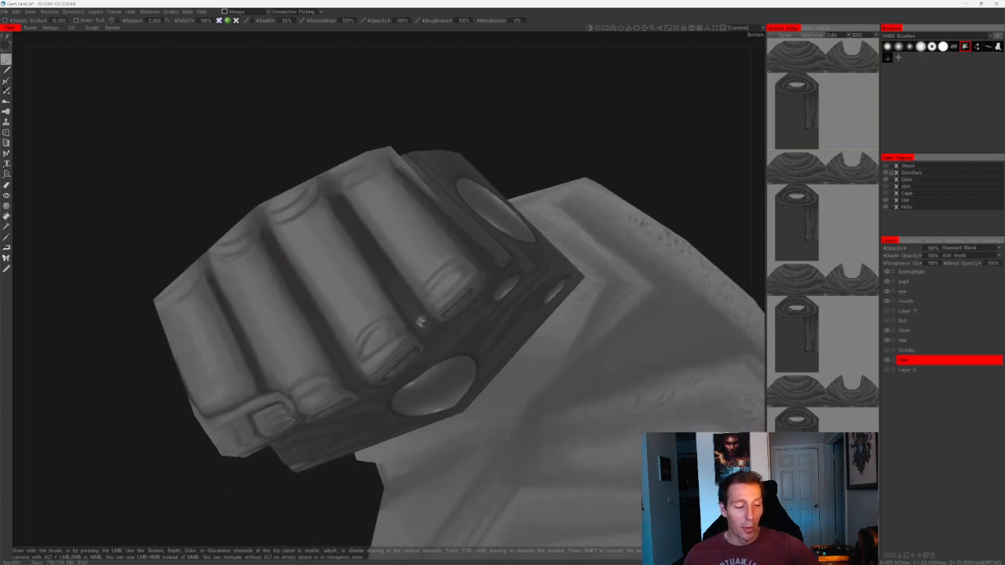
left_click_drag(529, 155, 326, 297)
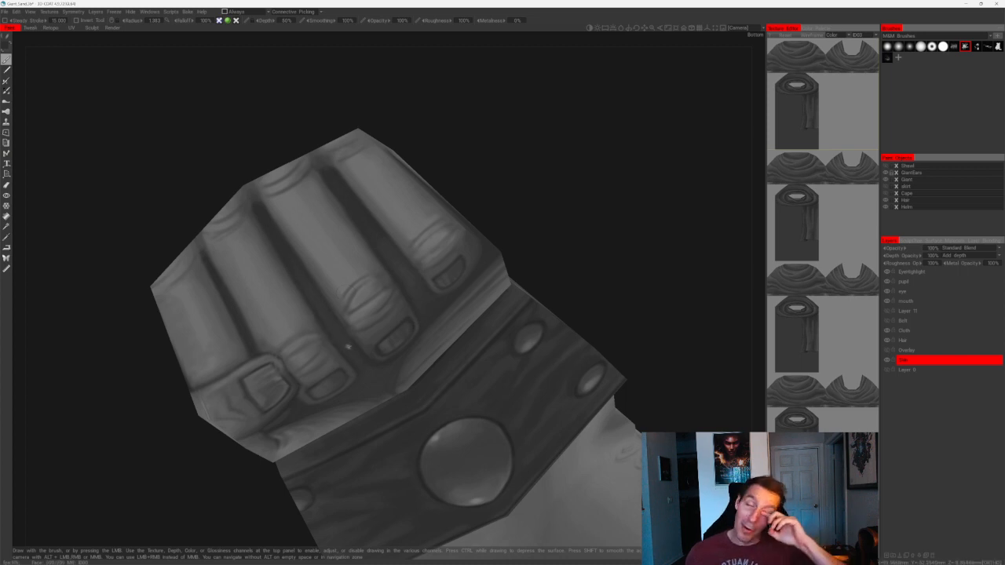
left_click_drag(492, 146, 449, 146)
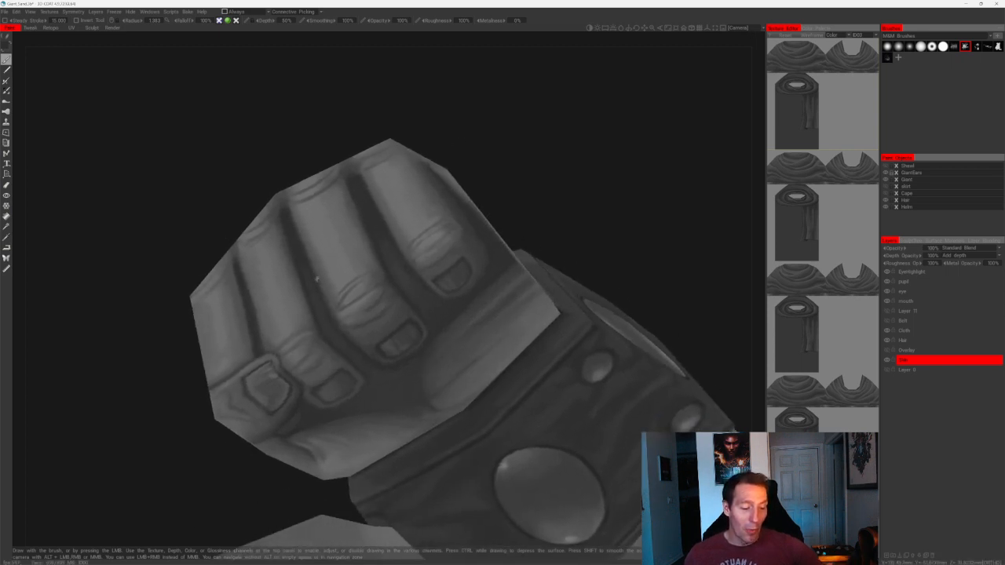
- Paint fine light streaks on the little, ring and middle fingernails with a small brush and refine their dark rims
left_click_drag(421, 312, 486, 146, "alt")
right_click_drag(486, 145, 472, 236, "alt")
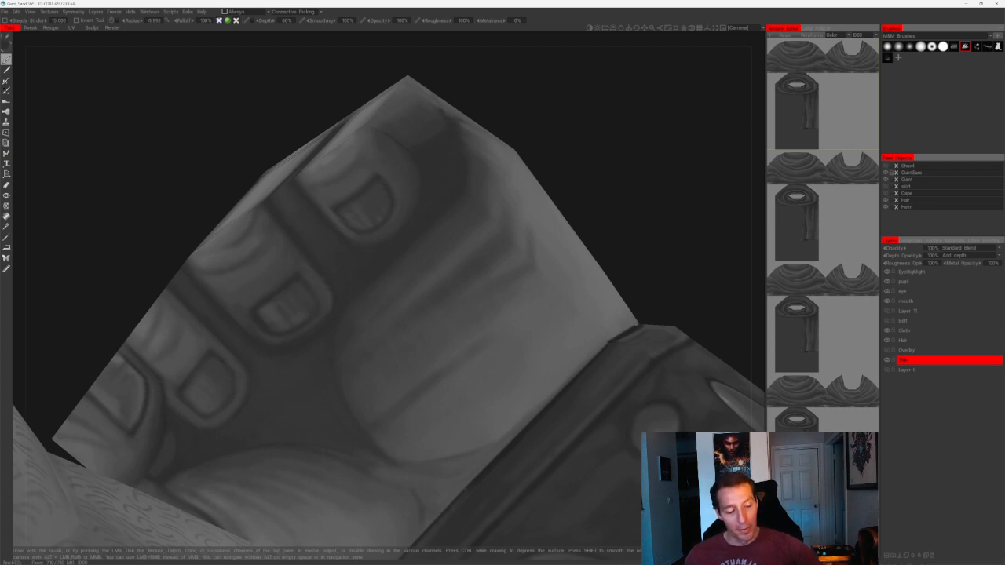
left_click_drag(339, 230, 544, 348, "alt")
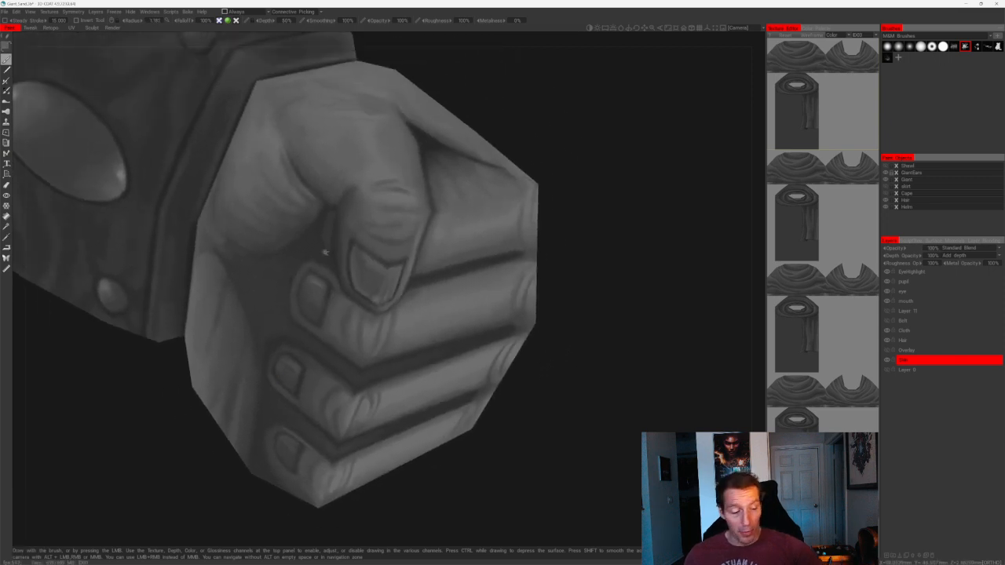
left_click_drag(324, 251, 565, 252, "alt")
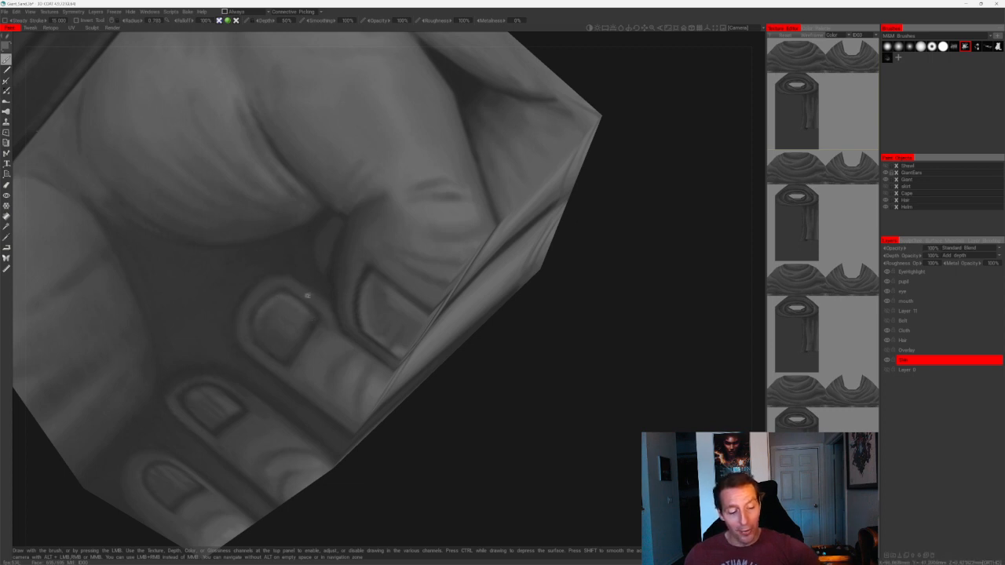
middle_click_drag(331, 317, 371, 248)
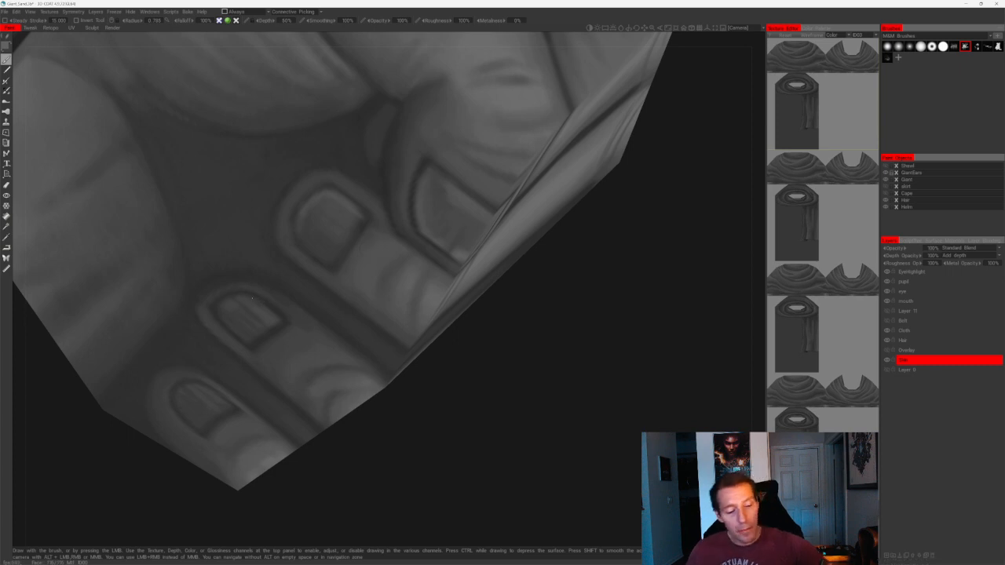
middle_click_drag(440, 386, 517, 338)
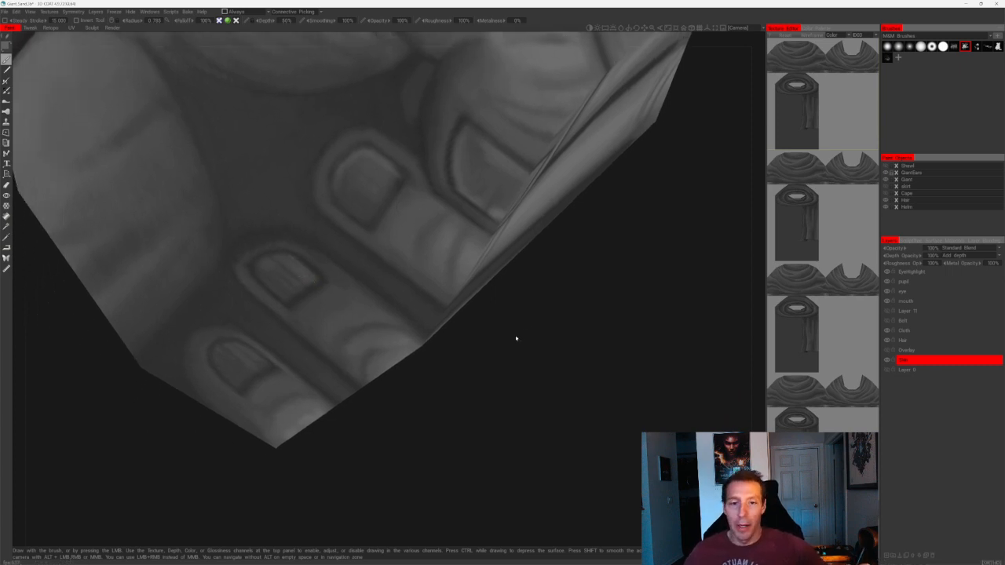
left_click_drag(545, 331, 550, 325)
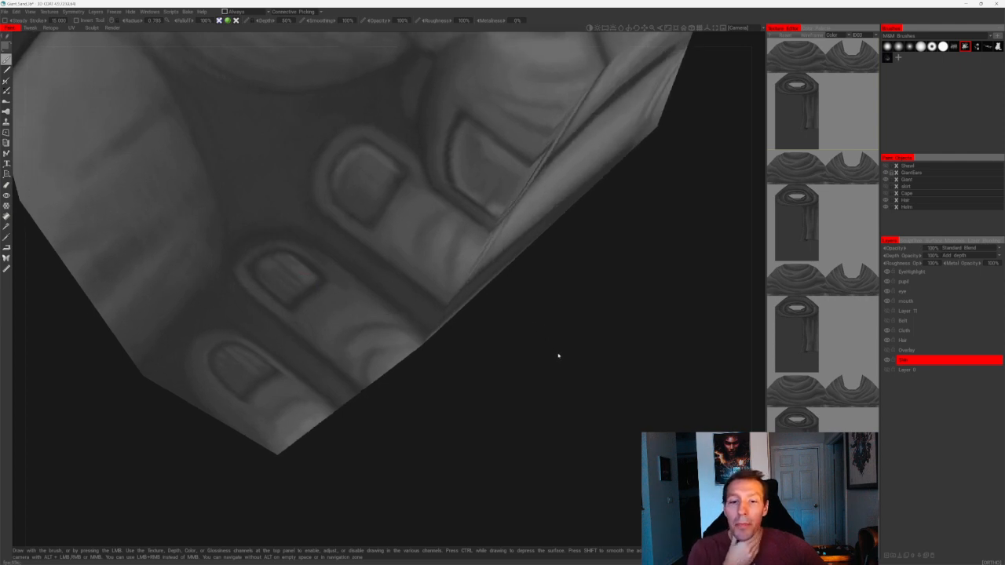
- Add bright edge highlights to the ring and middle fingernails
right_click_drag(573, 353, 527, 274, "alt")
left_click_drag(527, 274, 493, 274, "alt")
right_click_drag(493, 275, 505, 458, "alt")
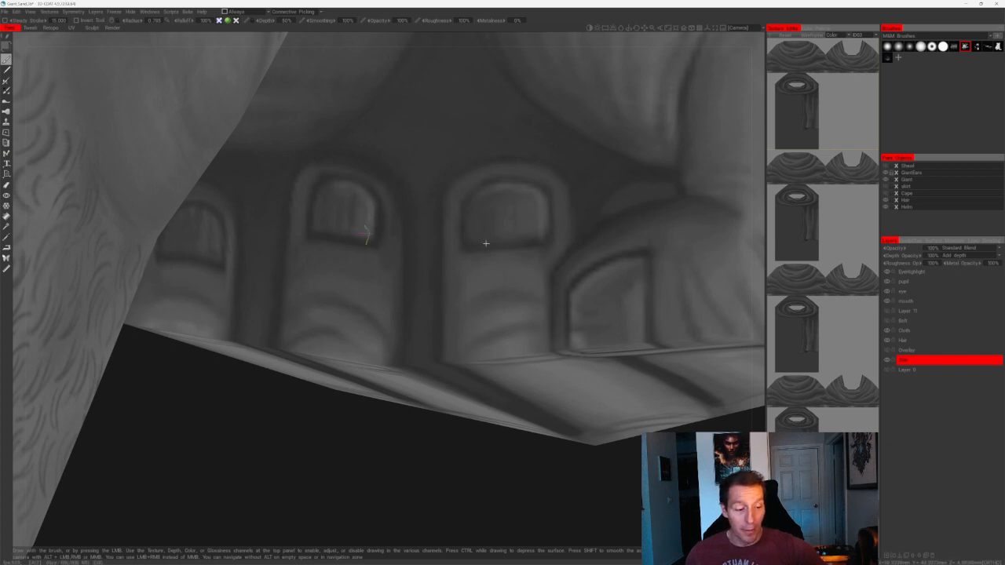
right_click_drag(485, 244, 569, 203, "alt")
middle_click_drag(569, 202, 413, 223, "alt")
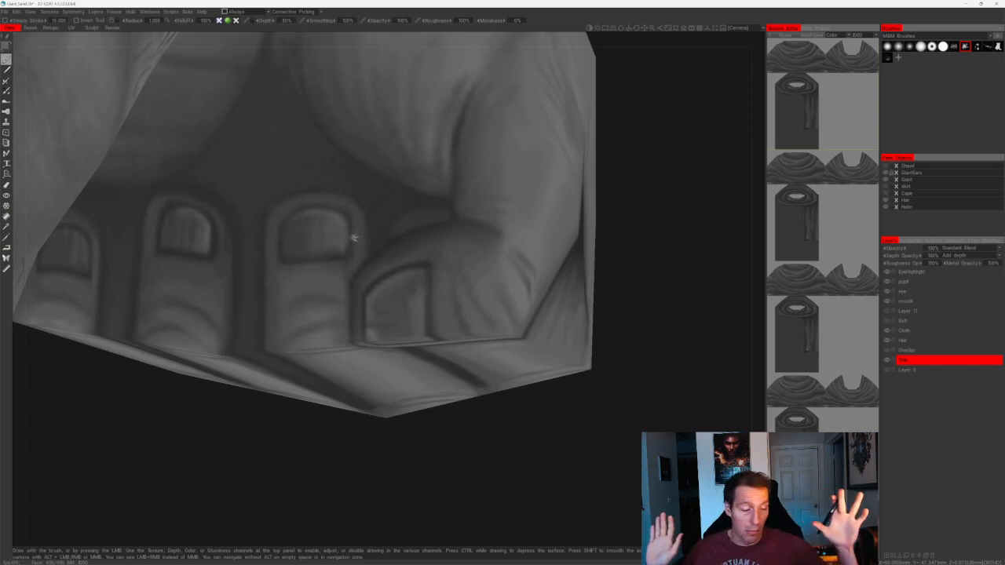
- Paint light lengthwise streaks and an edge highlight on the thumbnail
left_click_drag(642, 330, 458, 166)
right_click_drag(457, 165, 477, 307)
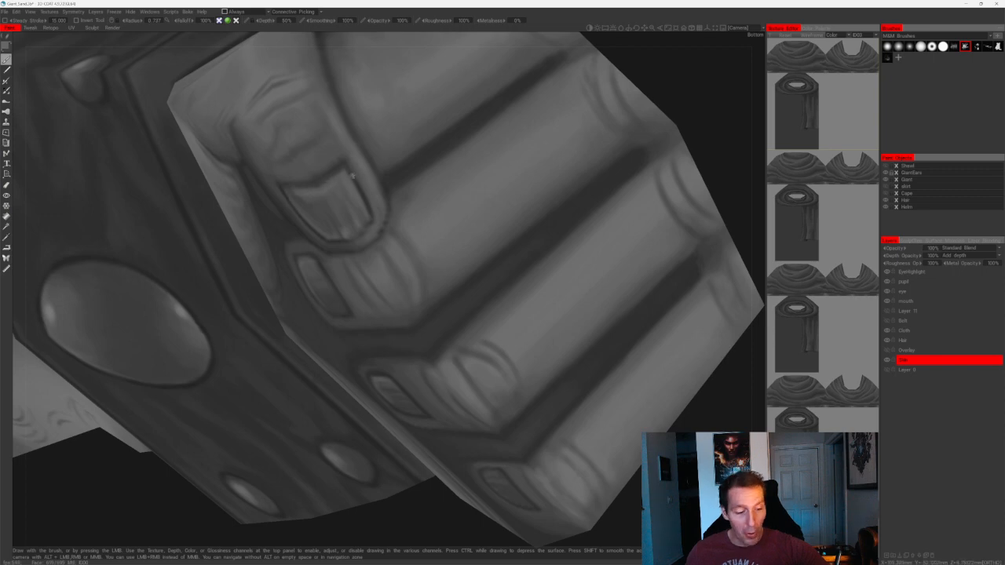
right_click_drag(353, 178, 458, 189, "alt")
left_click_drag(457, 188, 526, 113, "alt")
right_click_drag(526, 113, 531, 292)
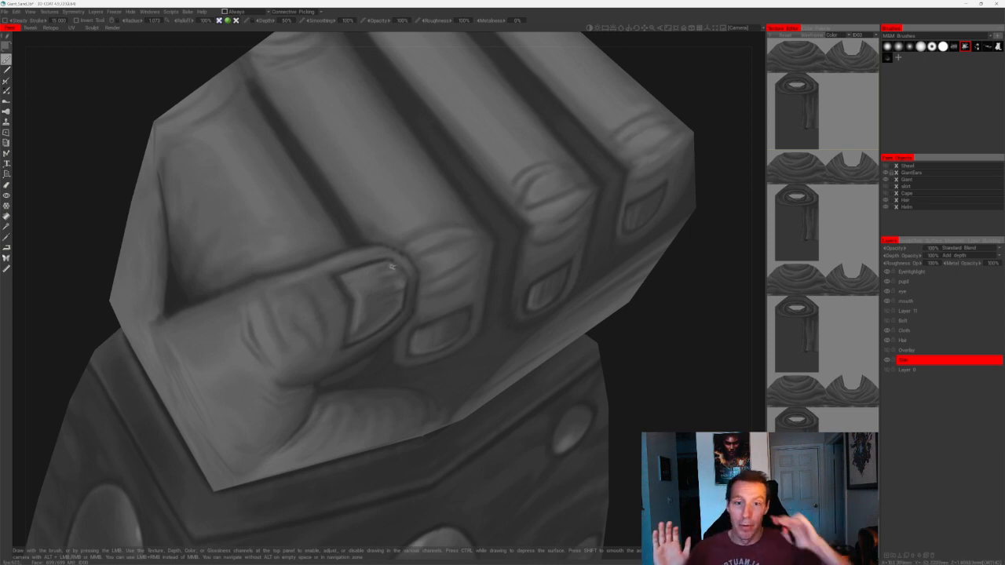
- Refine the dark gap between the index and middle fingers above the thumb
right_click_drag(634, 416, 559, 159)
left_click_drag(559, 159, 487, 201)
right_click_drag(487, 200, 432, 134)
left_click_drag(431, 133, 543, 197)
right_click_drag(544, 197, 515, 231)
left_click_drag(515, 231, 475, 226)
right_click_drag(475, 226, 551, 235)
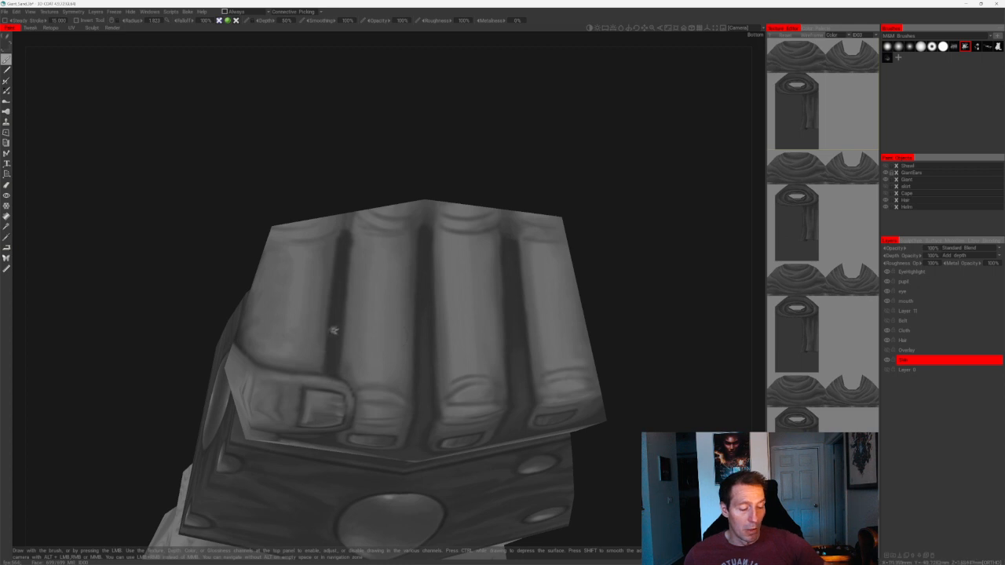
scroll(331, 323, "down", 4)
left_click_drag(567, 220, 543, 258)
scroll(542, 258, "up", 4)
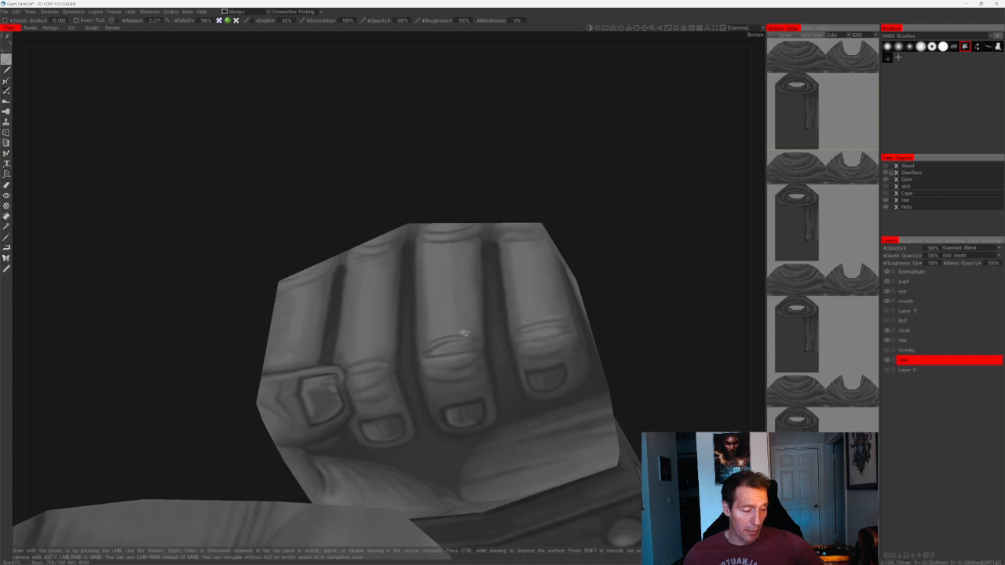
- Enlarge the brush and smooth the deep shadow along the little finger's outer side where it meets the palm
left_click_drag(477, 271, 493, 256)
scroll(493, 276, "up", 3)
mouse_move(475, 211)
left_mouse_down()
mouse_move(442, 243)
mouse_move(455, 211)
left_mouse_up()
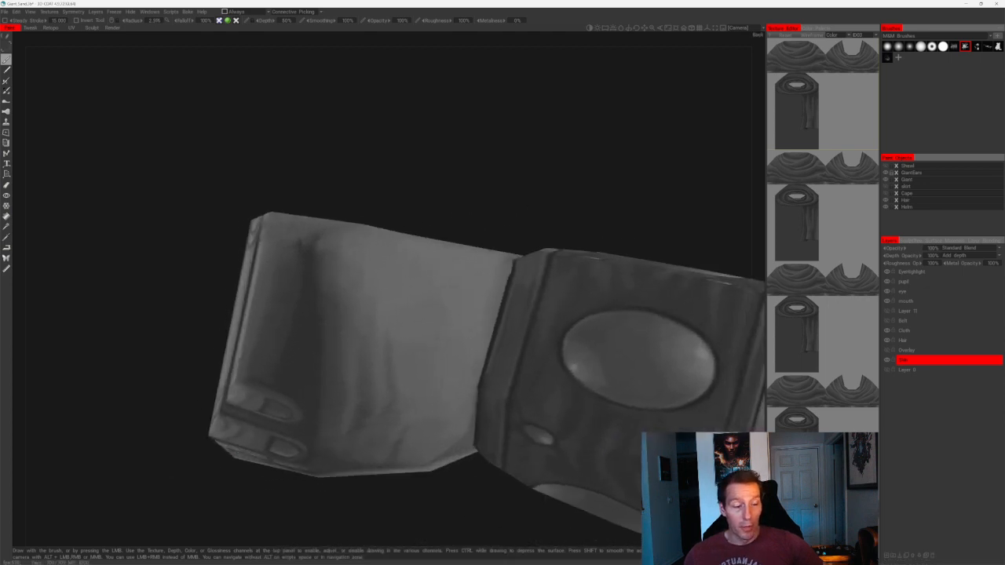
mouse_move(372, 202)
left_mouse_down()
mouse_move(469, 188)
mouse_move(421, 183)
mouse_move(450, 223)
left_mouse_up()
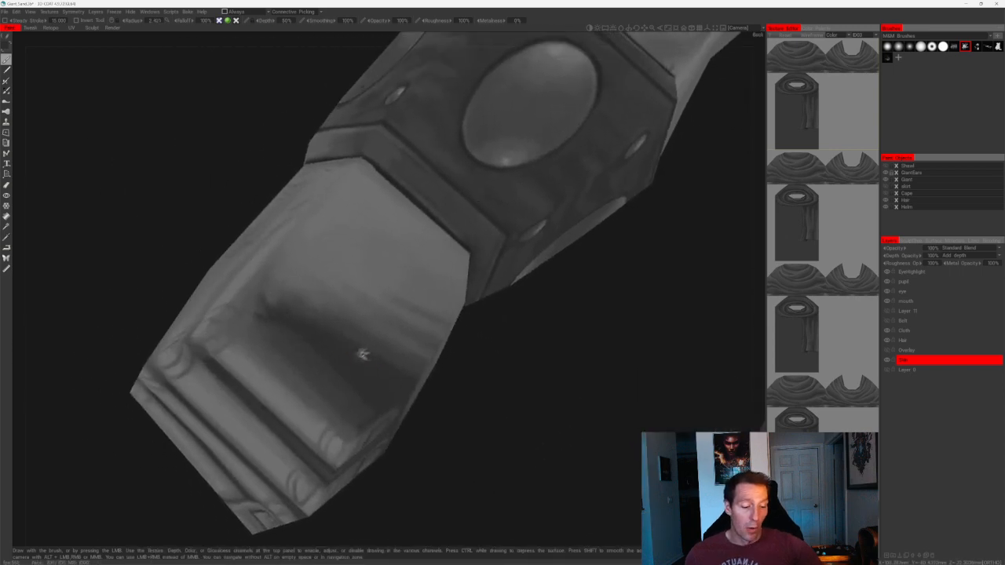
left_click_drag(363, 354, 433, 400)
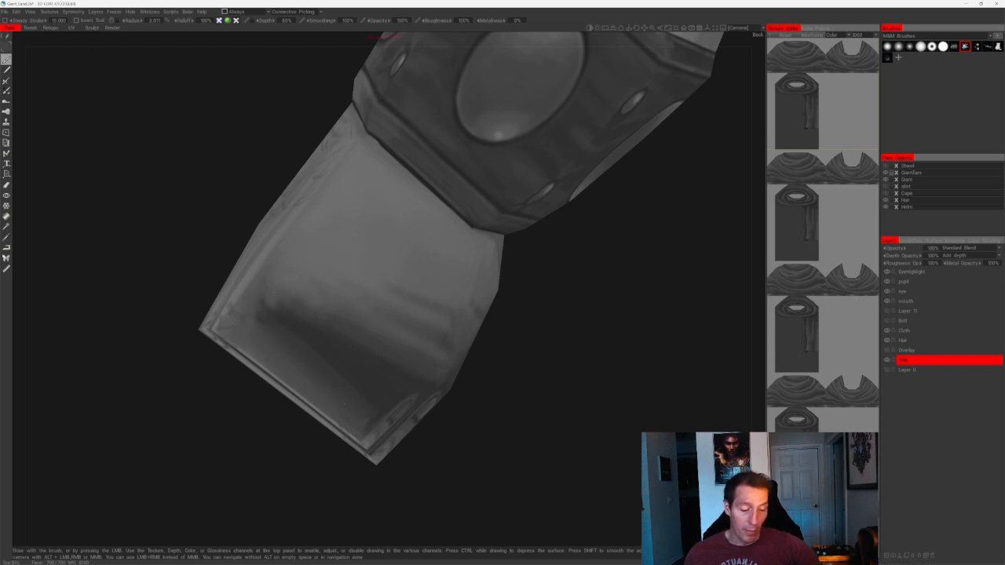
mouse_move(242, 245)
left_mouse_down()
mouse_move(249, 213)
mouse_move(240, 244)
left_mouse_up()
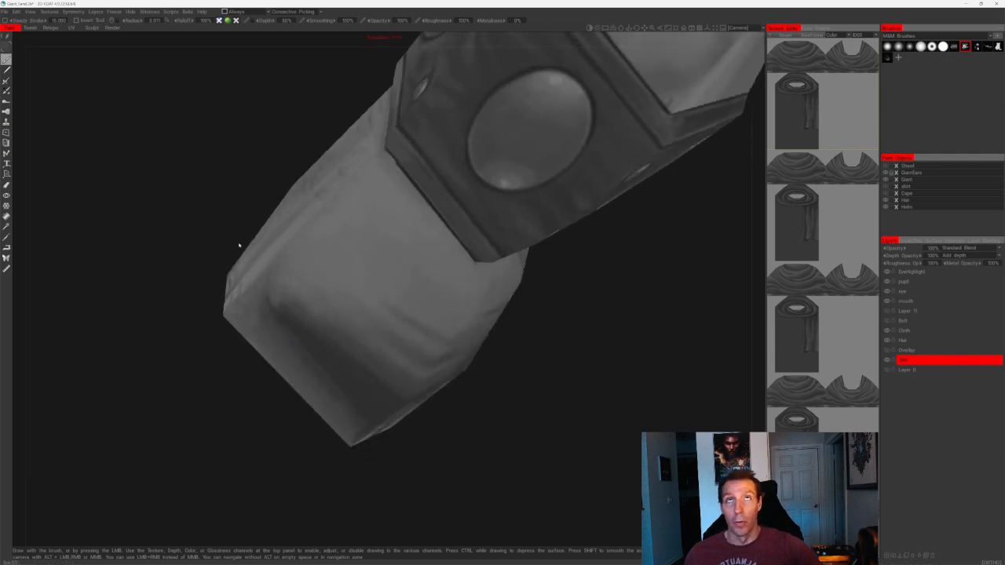
left_click_drag(276, 163, 316, 117)
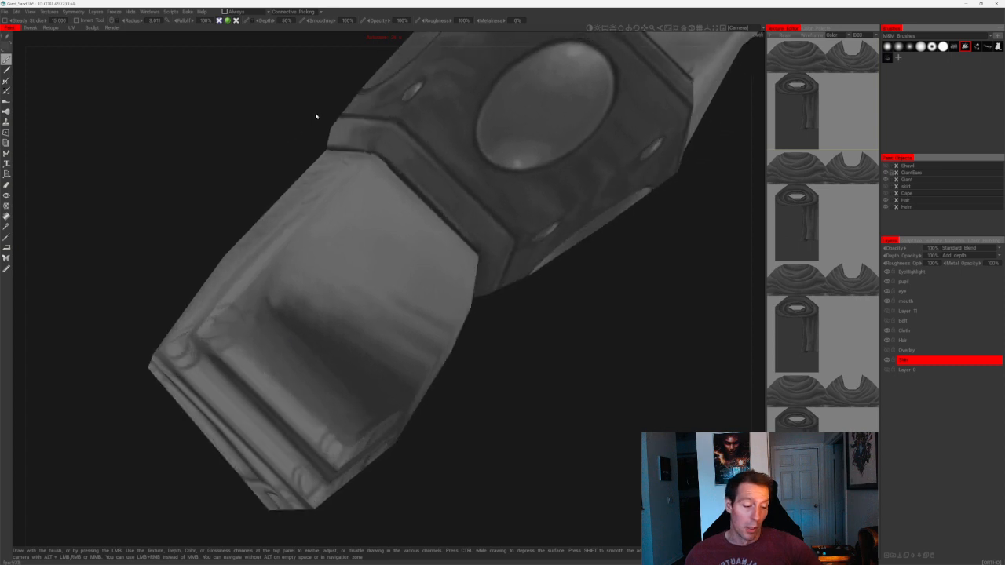
- Paint a dark fold at the knuckle end of the little finger's shadow and blend it into the palm creases
left_click_drag(536, 371, 463, 353)
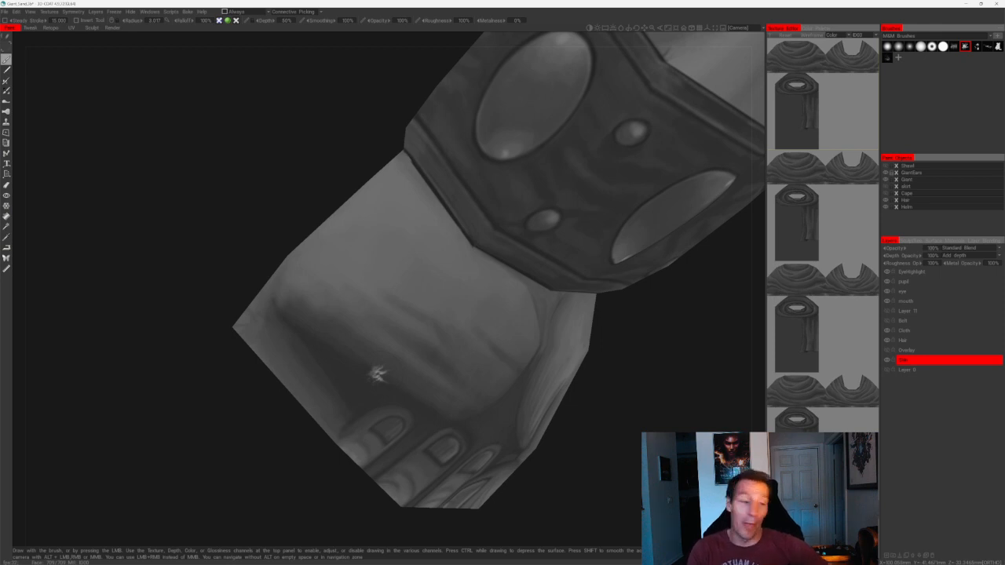
left_click_drag(267, 213, 303, 217)
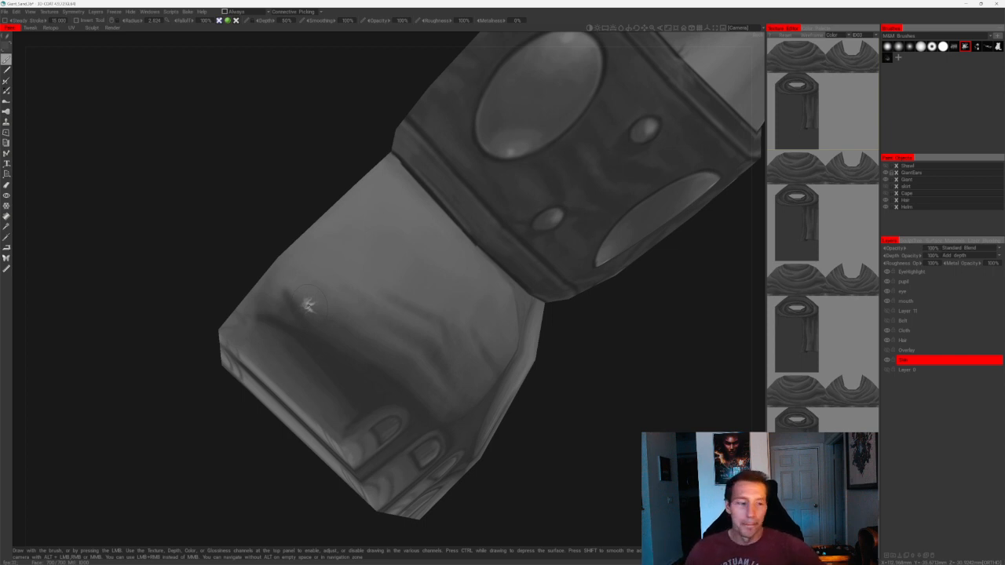
left_click_drag(625, 413, 501, 380)
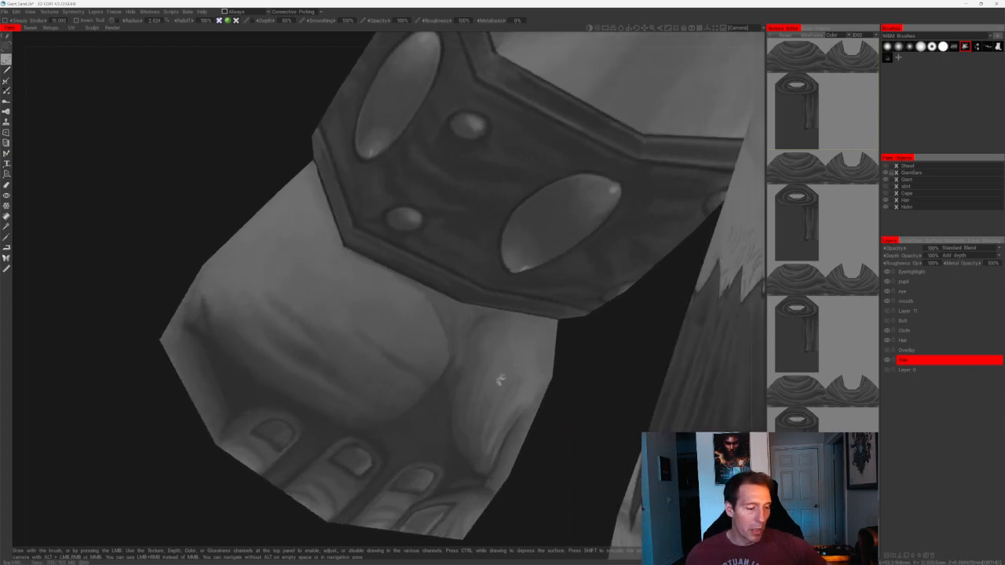
mouse_move(431, 384)
left_mouse_down()
mouse_move(621, 400)
mouse_move(551, 372)
mouse_move(544, 283)
mouse_move(473, 163)
mouse_move(510, 141)
left_mouse_up()
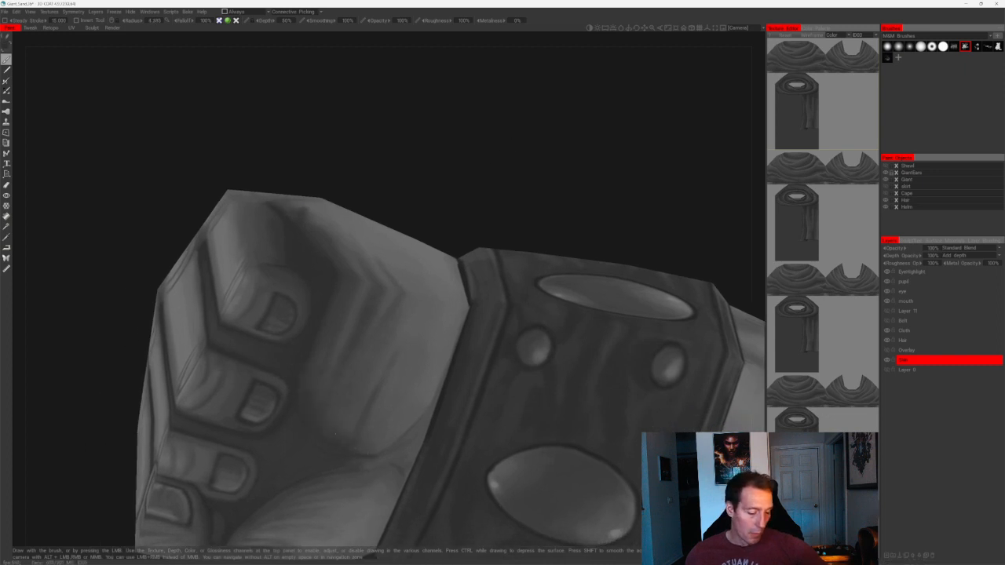
left_click_drag(344, 280, 419, 274)
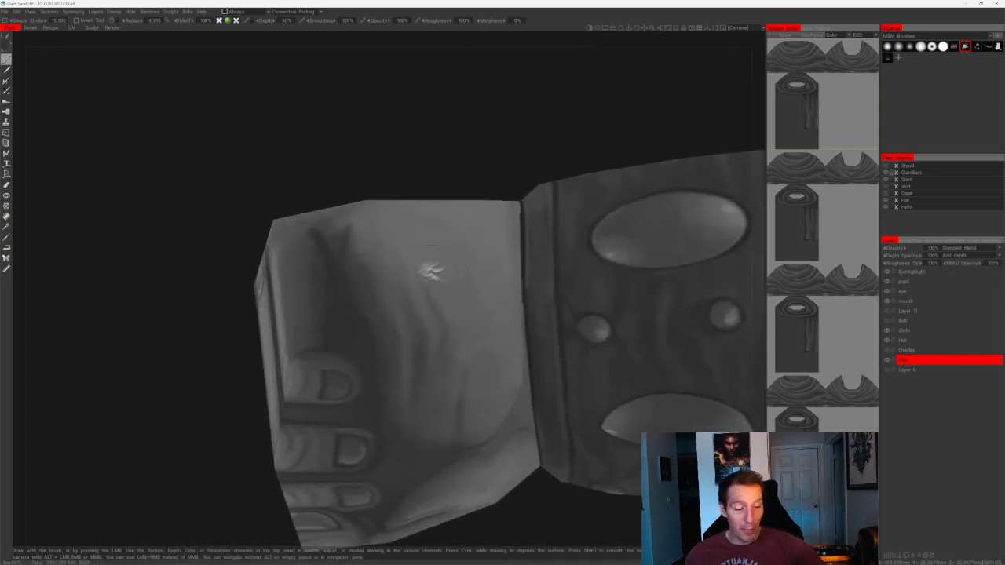
- Blend the dark fold and creases along the palm's outer side beside the little finger
left_click_drag(358, 163, 359, 193)
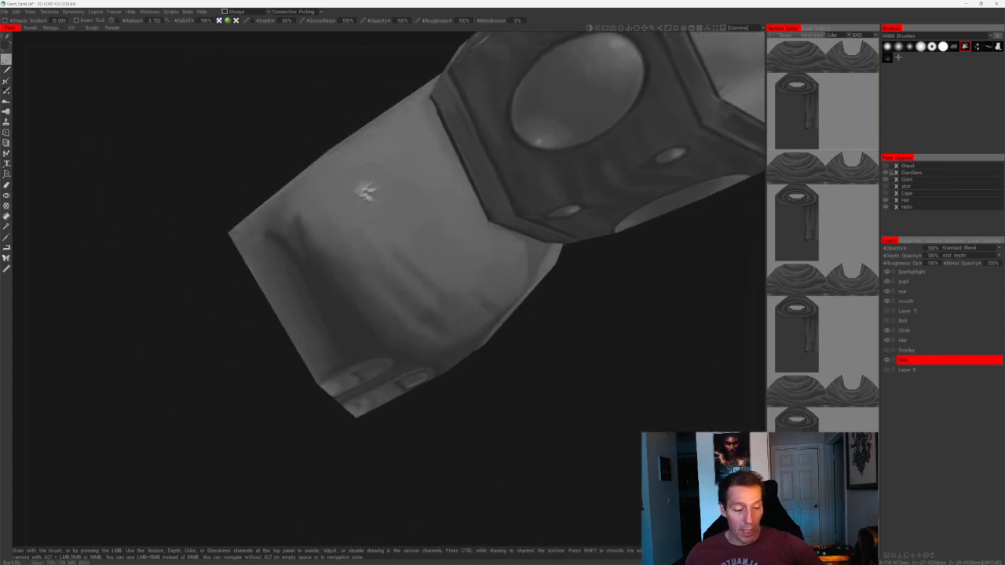
left_click_drag(321, 157, 343, 117)
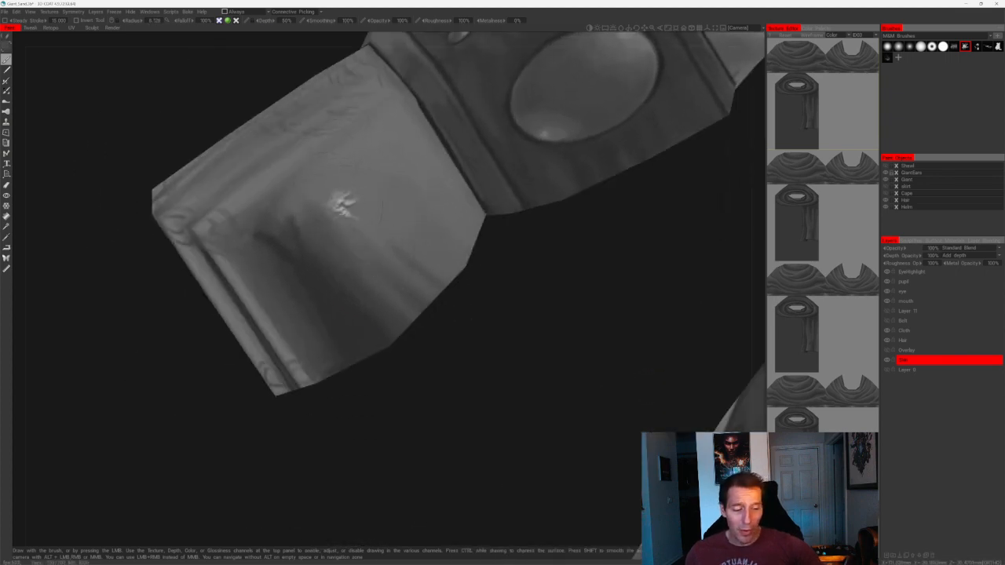
mouse_move(440, 337)
left_mouse_down()
mouse_move(476, 370)
mouse_move(476, 386)
left_mouse_up()
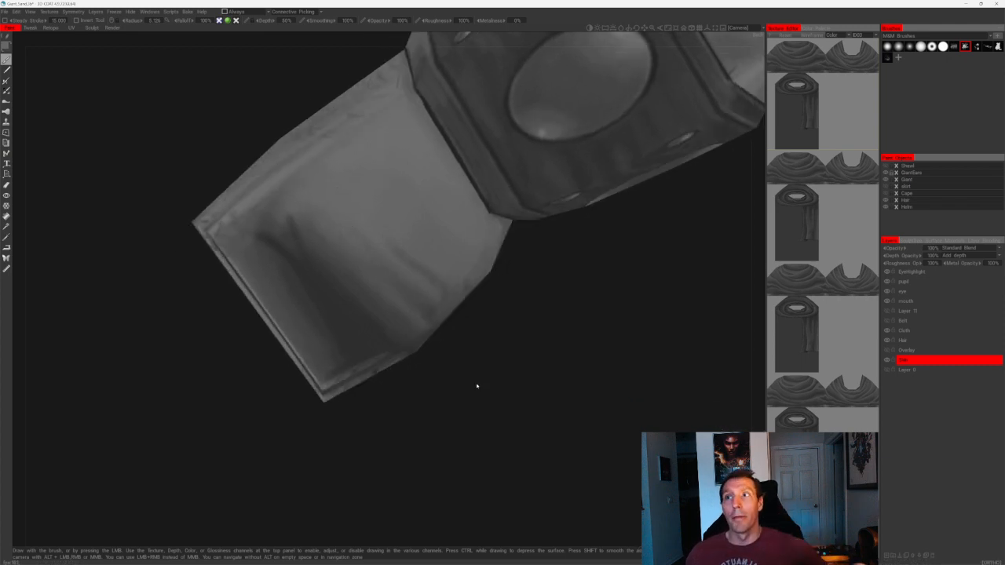
right_click_drag(477, 385, 478, 336)
left_click_drag(455, 345, 438, 321)
right_click_drag(438, 321, 500, 386)
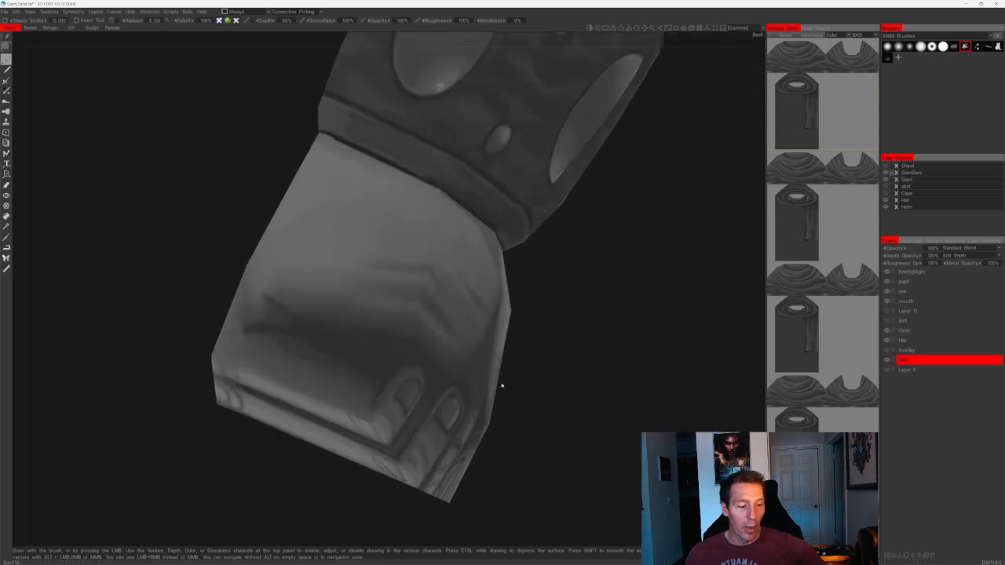
left_click_drag(500, 385, 484, 355)
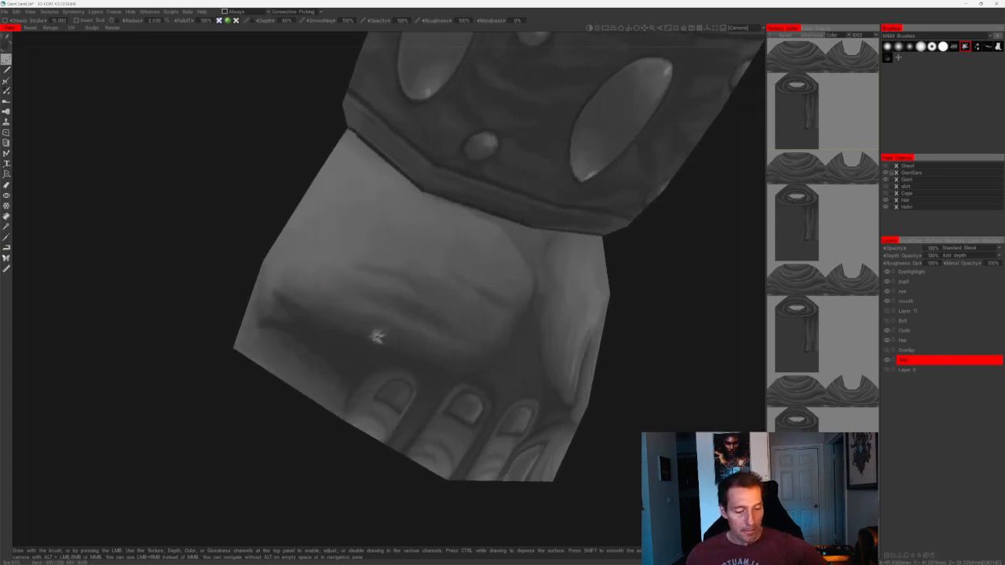
- Refine the soft shading around the rounded palm pad, between the fingertips and the base of the thumb
right_click_drag(361, 350, 222, 218, "alt")
left_click_drag(222, 217, 229, 209, "alt")
middle_click_drag(228, 209, 201, 236, "alt")
right_click_drag(202, 236, 211, 249, "alt")
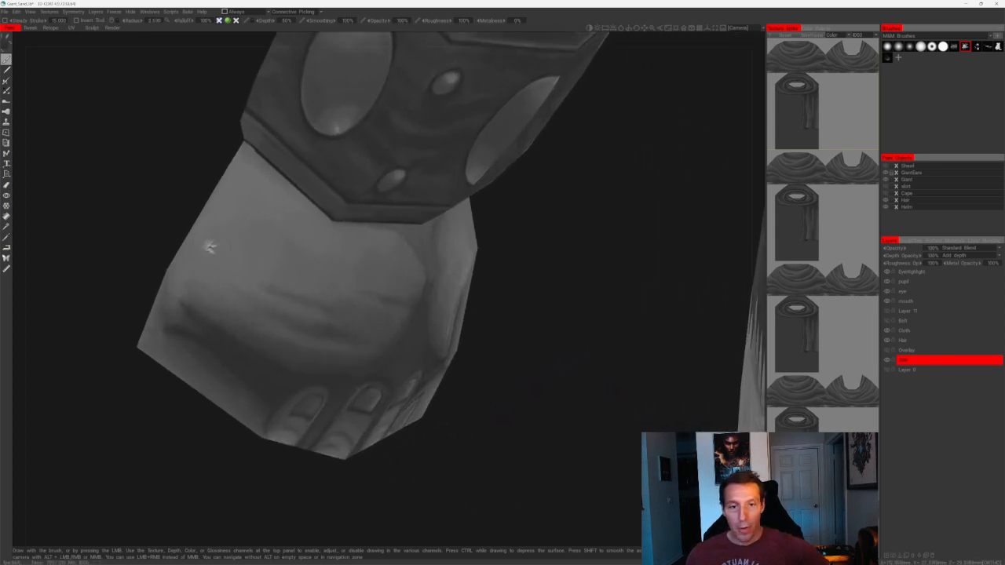
right_click_drag(333, 306, 343, 278, "alt")
mouse_move(343, 278)
left_mouse_down("alt")
mouse_move(413, 288)
mouse_move(534, 240)
mouse_move(624, 327)
mouse_move(514, 273)
left_mouse_up("alt")
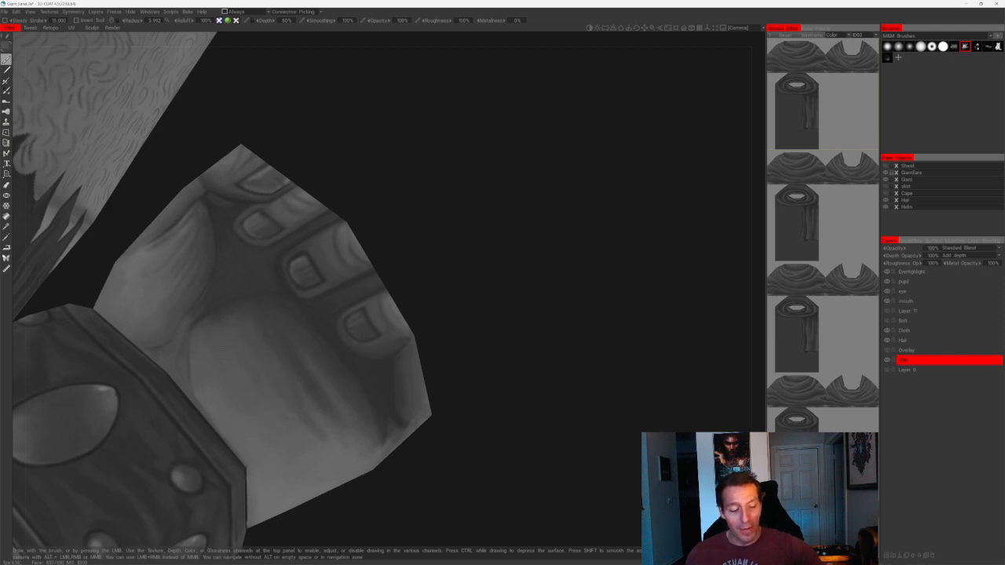
mouse_move(326, 276)
left_mouse_down("alt")
mouse_move(410, 280)
mouse_move(325, 368)
left_mouse_up("alt")
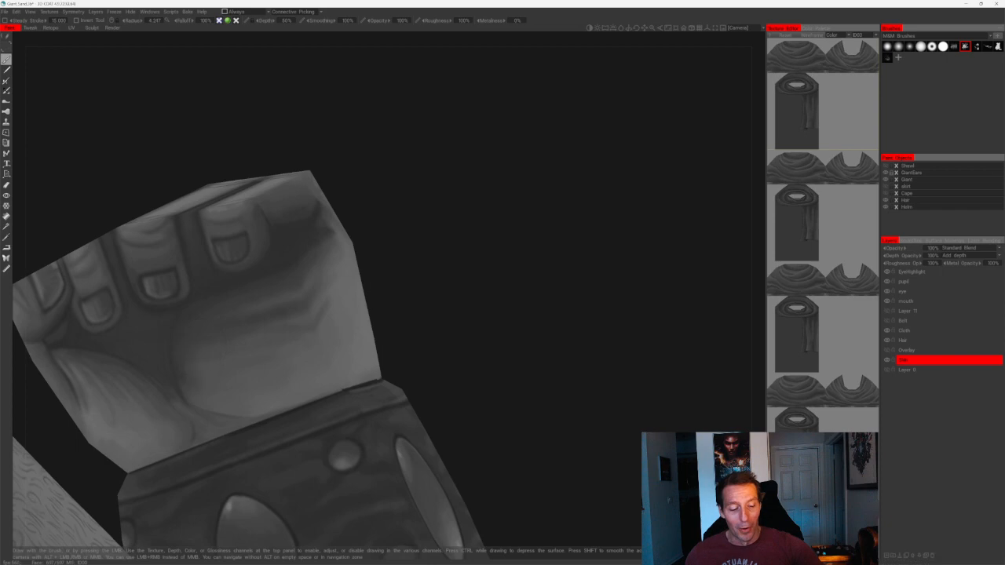
mouse_move(269, 264)
left_mouse_down("alt")
mouse_move(307, 298)
mouse_move(433, 343)
mouse_move(401, 372)
left_mouse_up("alt")
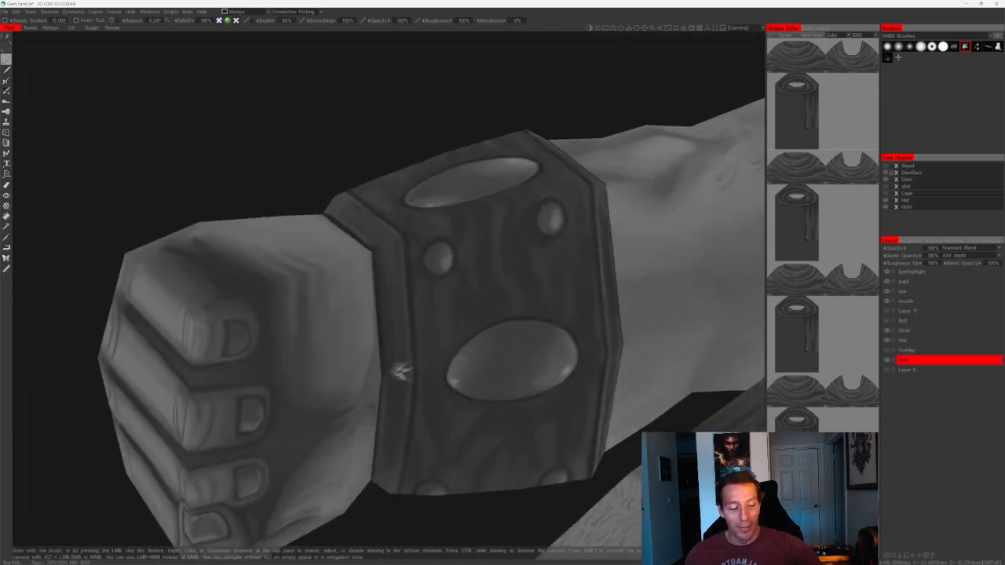
- Reduce the brush size and touch up the crease lines running across the palm pad
key("bracketleft")
key("bracketleft")
key("bracketleft")
key("bracketleft")
key("bracketleft")
key("bracketleft")
key("bracketleft")
left_click_drag(343, 383, 346, 162, "alt")
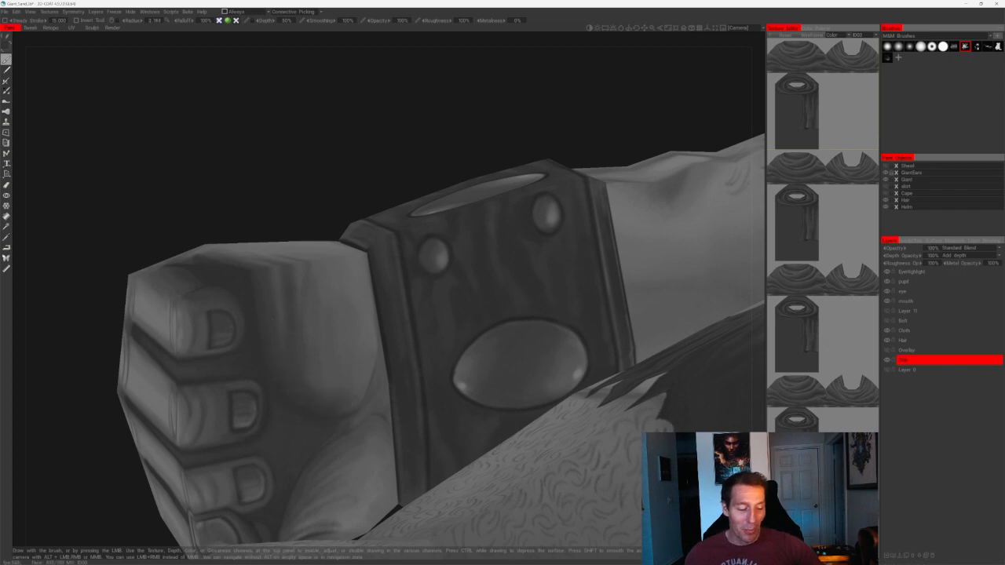
mouse_move(342, 251)
left_mouse_down("alt")
mouse_move(275, 246)
mouse_move(348, 248)
mouse_move(329, 259)
left_mouse_up("alt")
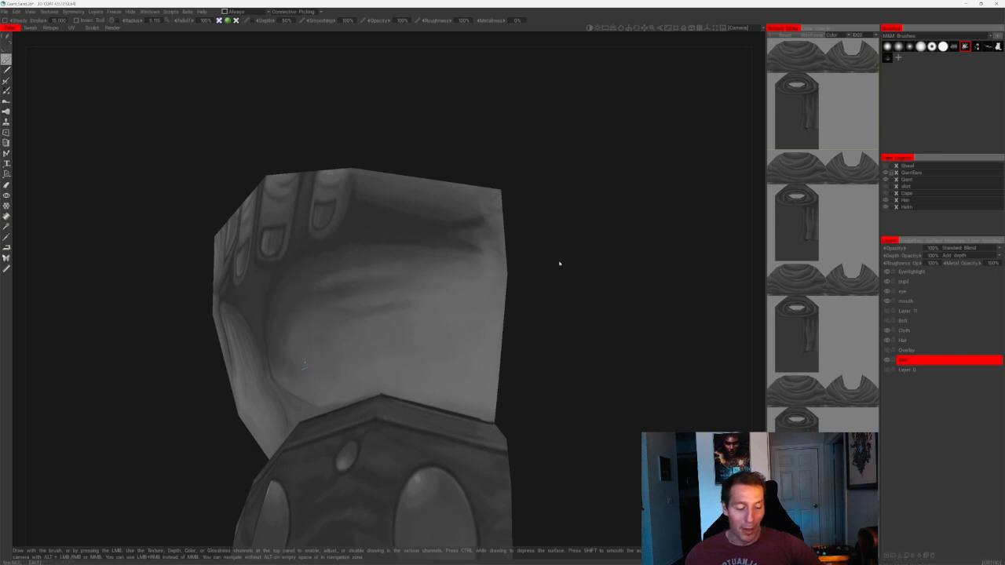
- Soften the palm creases into a smooth, rounded transition toward the shadow below the fingertips
left_click_drag(558, 262, 518, 210, "alt")
right_click_drag(518, 210, 494, 291, "alt")
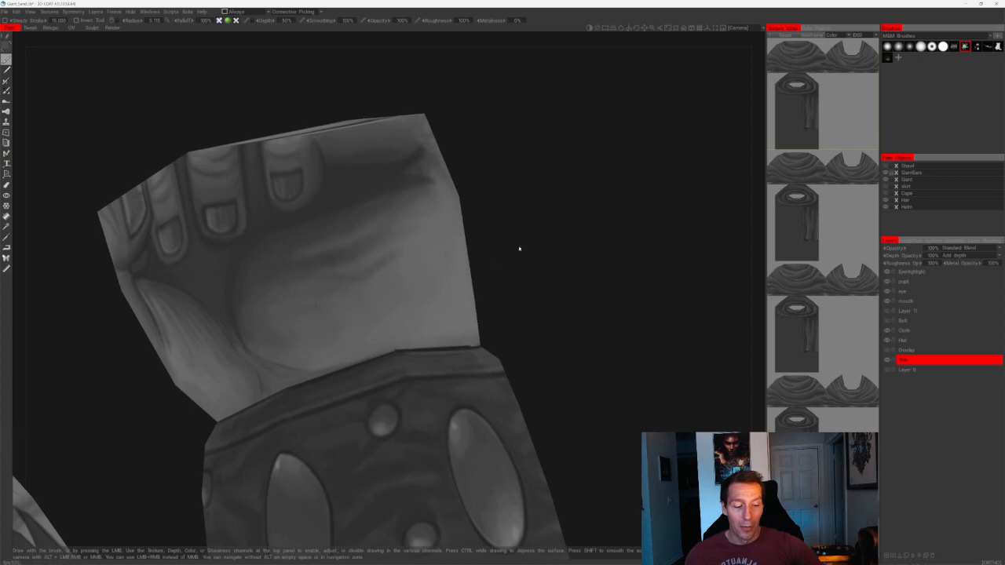
left_click_drag(520, 249, 523, 228, "alt")
right_click_drag(523, 229, 493, 205, "alt")
left_click_drag(493, 205, 375, 289, "alt")
middle_click_drag(375, 289, 451, 238, "alt")
right_click_drag(450, 237, 523, 325, "alt")
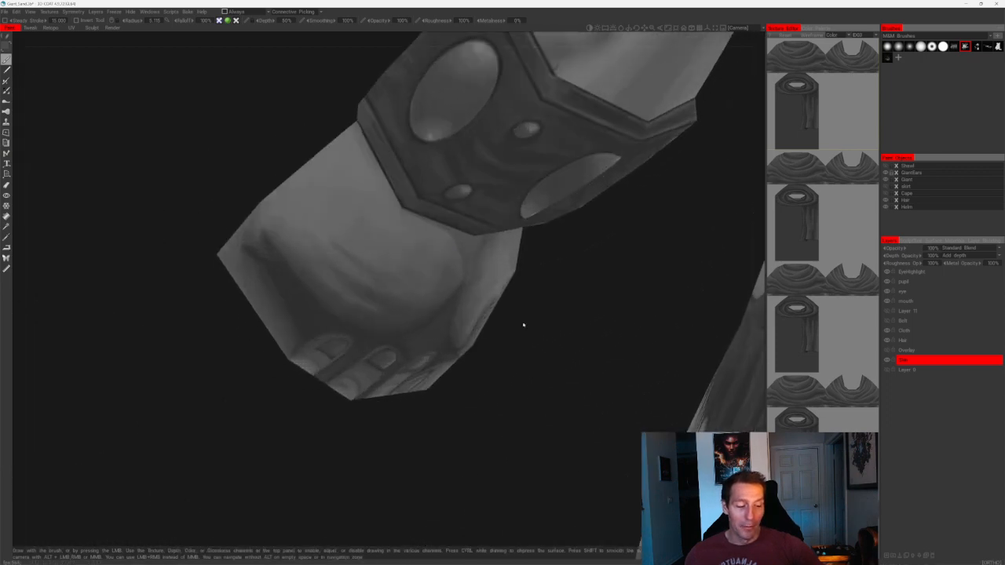
left_click_drag(523, 325, 471, 314, "alt")
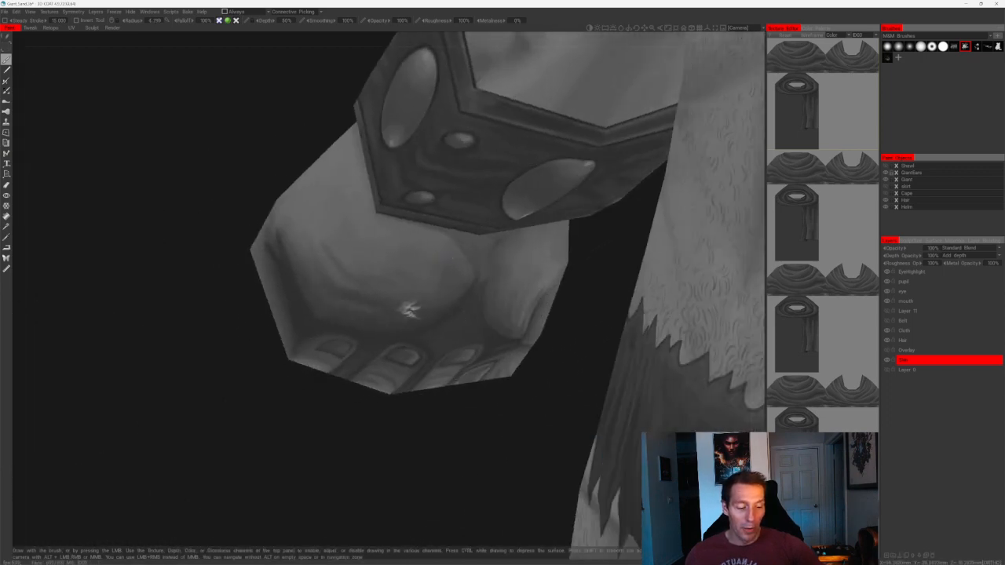
left_click_drag(321, 164, 306, 189, "alt")
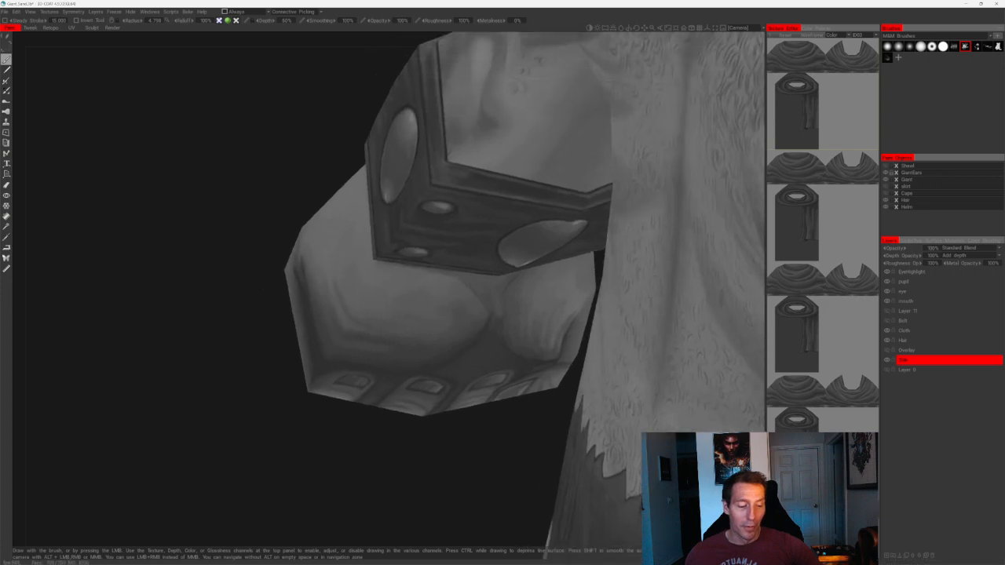
mouse_move(377, 343)
left_mouse_down("alt")
mouse_move(316, 159)
mouse_move(345, 169)
left_mouse_up("alt")
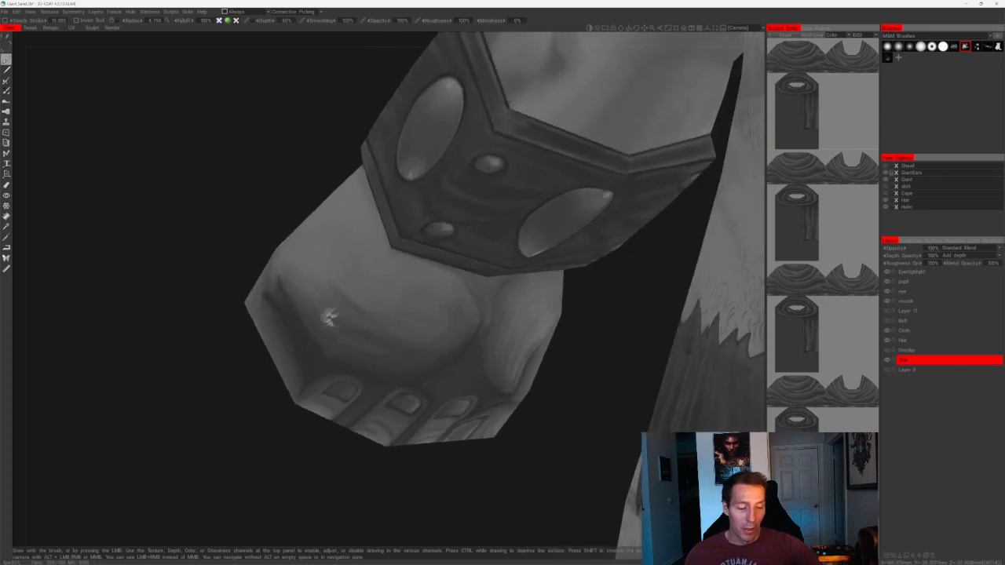
left_click_drag(325, 305, 290, 257, "alt")
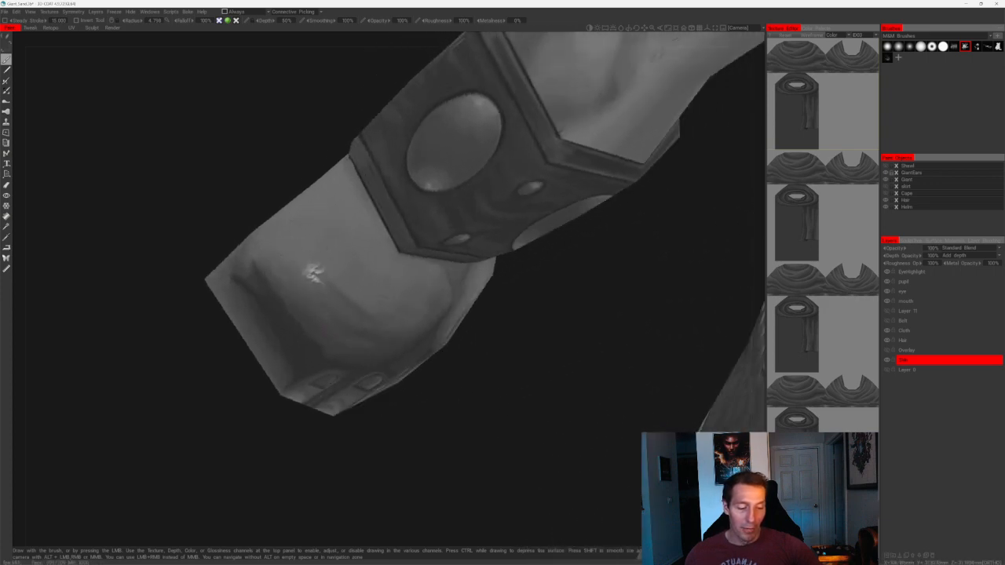
left_click_drag(505, 364, 403, 297, "alt")
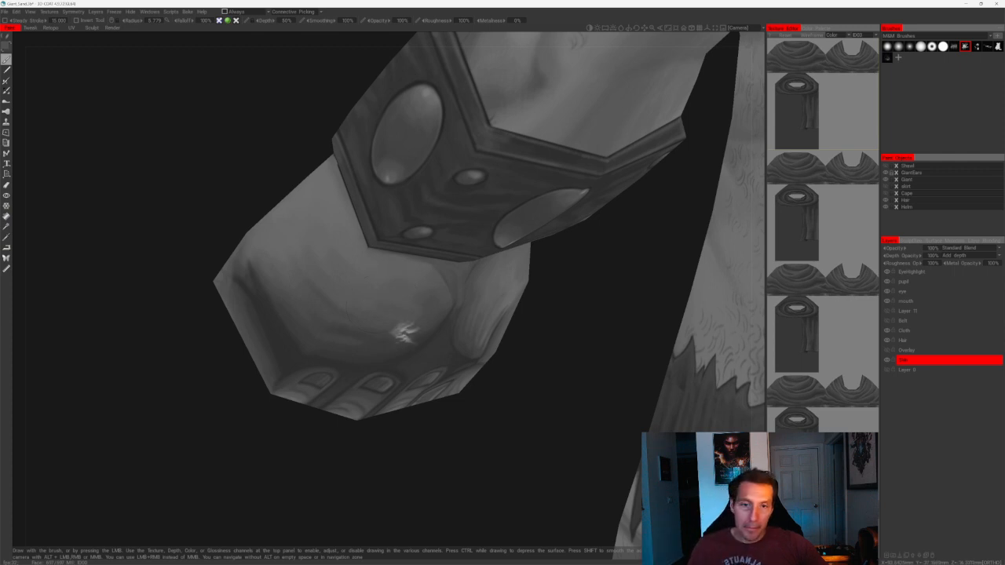
- Reduce the brush size and refine the shadow between the palm pad and the fingertips, including the fold beside the little finger
left_click_drag(185, 457, 234, 459)
right_click_drag(234, 458, 233, 421)
left_click_drag(233, 421, 267, 420)
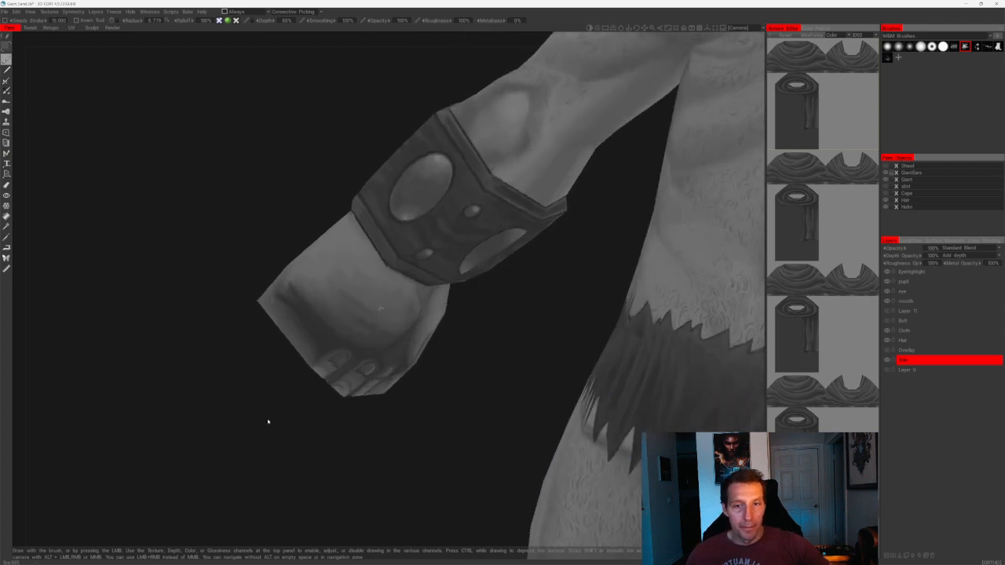
right_click_drag(267, 420, 297, 447)
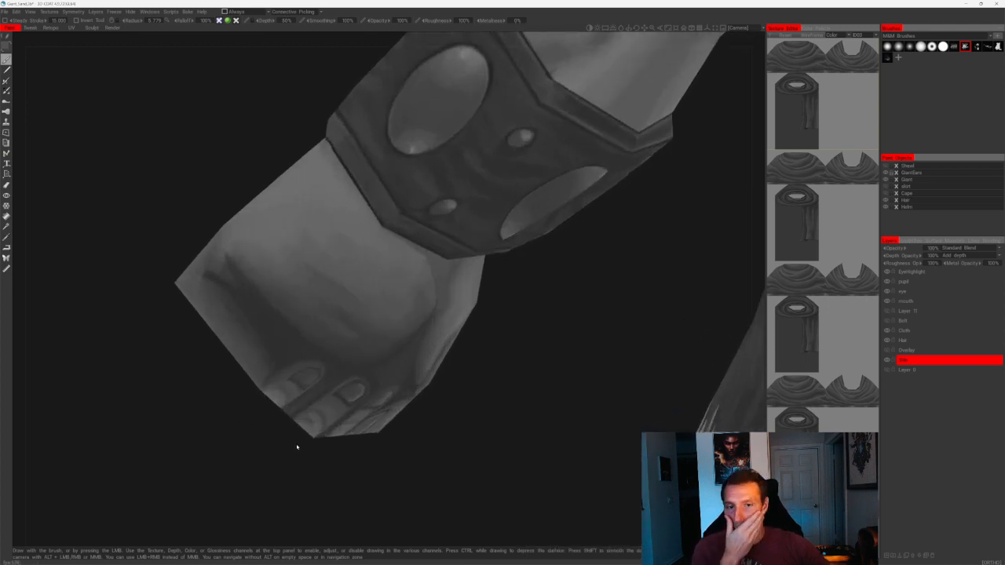
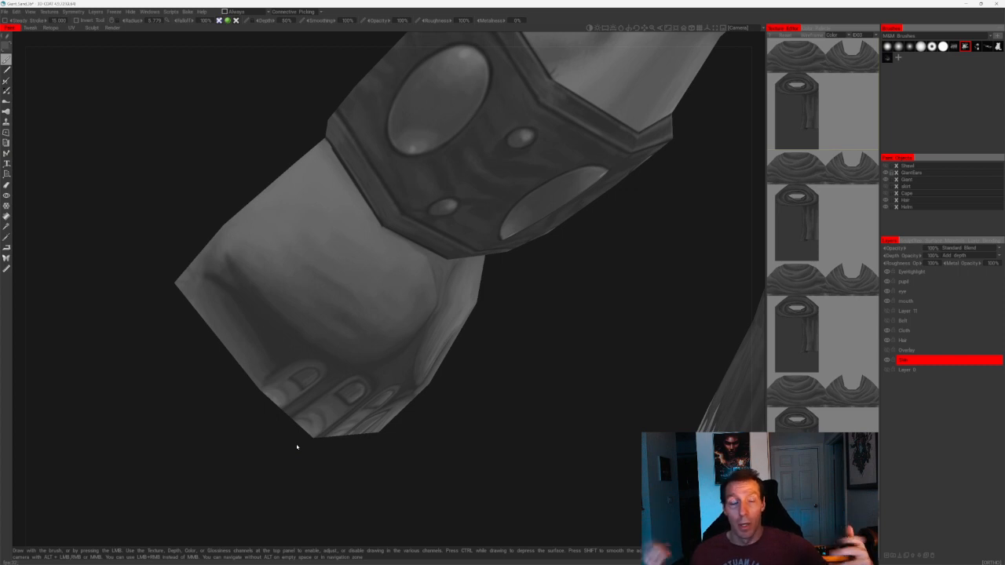
left_click_drag(293, 445, 227, 448)
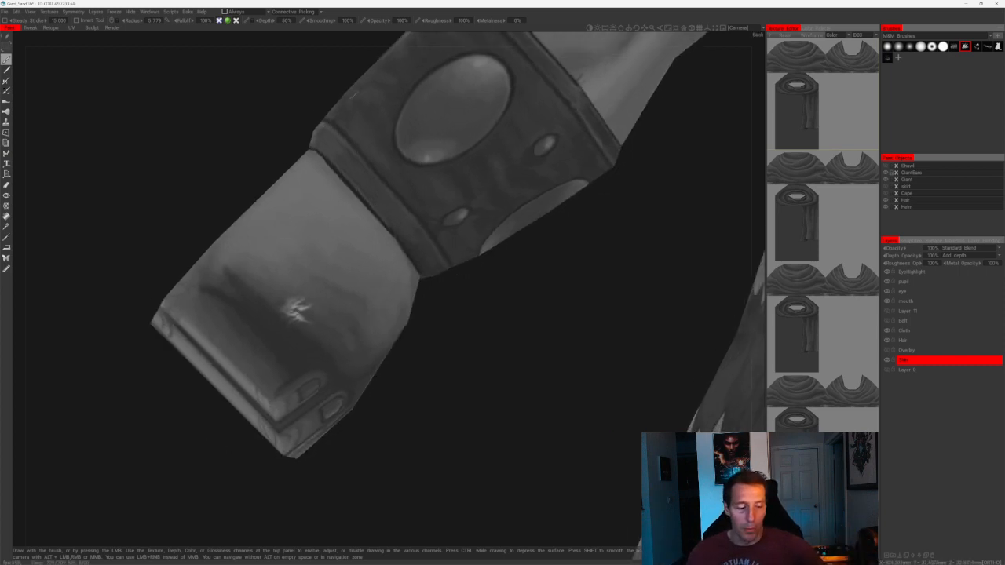
key("bracketleft")
key("bracketleft")
key("bracketleft")
key("bracketleft")
key("bracketleft")
left_click_drag(392, 371, 421, 385)
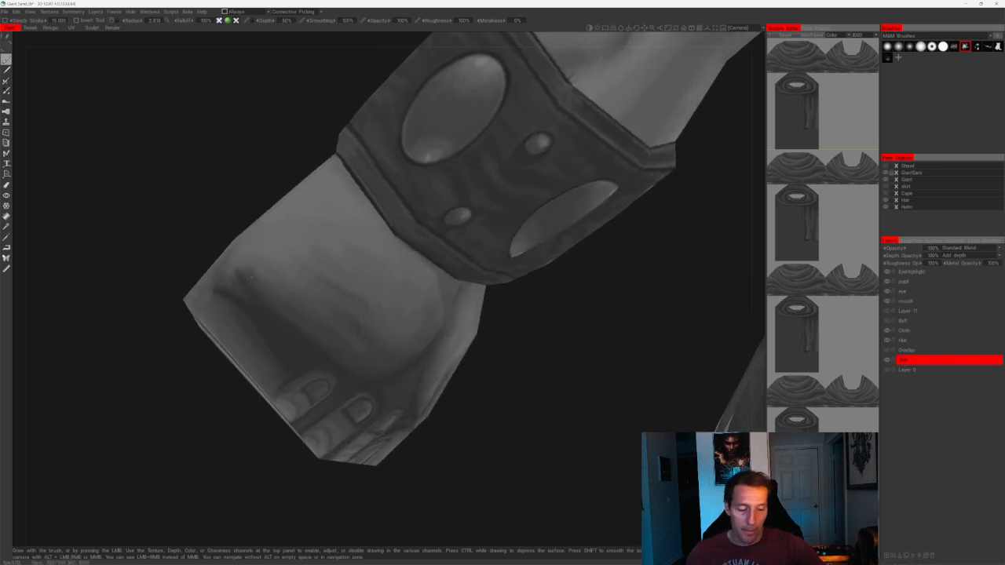
left_click_drag(490, 399, 461, 389)
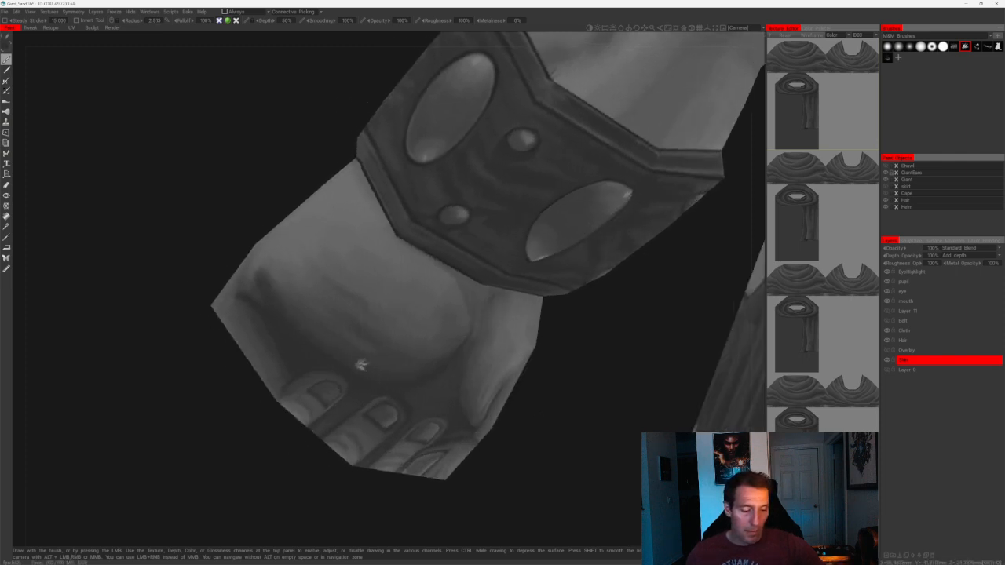
mouse_move(249, 409)
left_mouse_down()
mouse_move(299, 333)
mouse_move(279, 338)
left_mouse_up()
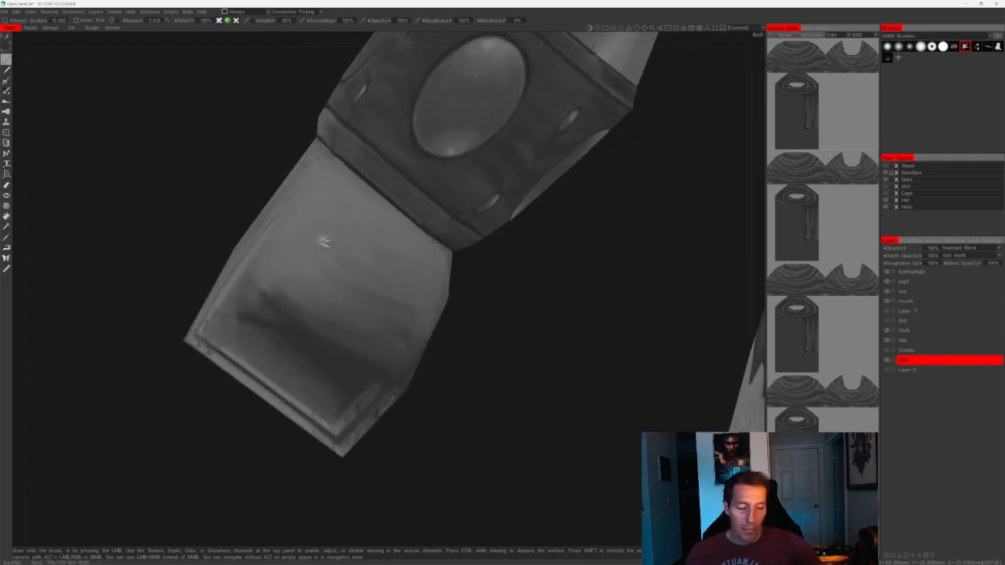
- Paint fine strokes along the upper edge of the dark fold at the little finger's knuckle end
key("bracketleft")
key("bracketleft")
key("bracketleft")
key("bracketleft")
key("bracketleft")
key("bracketleft")
key("bracketleft")
left_click_drag(264, 292, 331, 329)
key("bracketright")
key("bracketright")
key("bracketright")
key("bracketright")
key("bracketright")
left_click_drag(269, 281, 331, 332)
- Enlarge the brush and blend the tones above the fold into the outer side of the hand
key("bracketright")
key("bracketright")
key("bracketright")
key("bracketright")
key("bracketright")
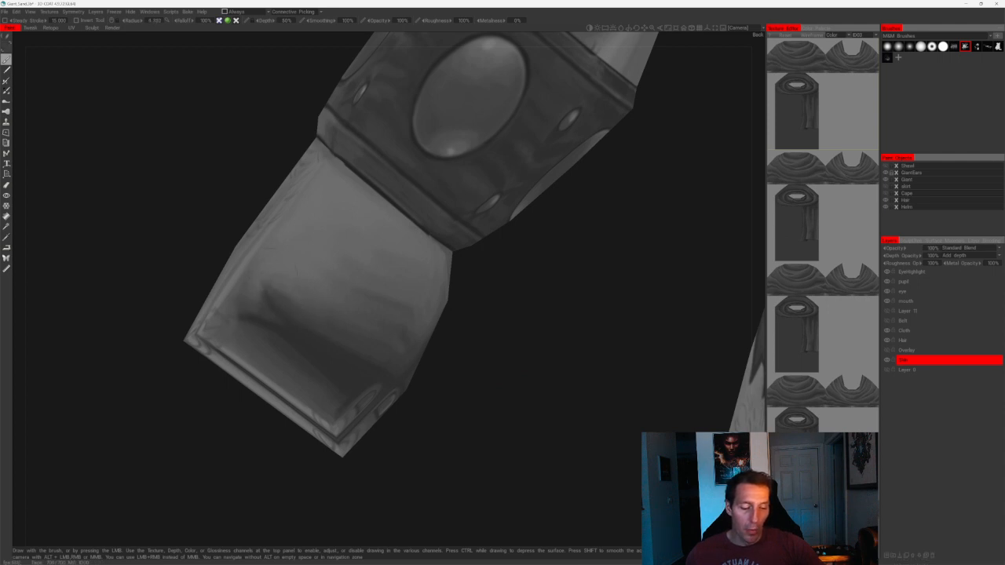
key("bracketright")
key("bracketright")
key("bracketright")
key("bracketright")
key("bracketright")
mouse_move(274, 276)
left_mouse_down()
mouse_move(322, 302)
mouse_move(368, 304)
left_mouse_up()
- Reduce the brush size and paint the pointed tip of the fold beside the little finger's knuckle
left_click_drag(281, 238, 284, 174, "alt")
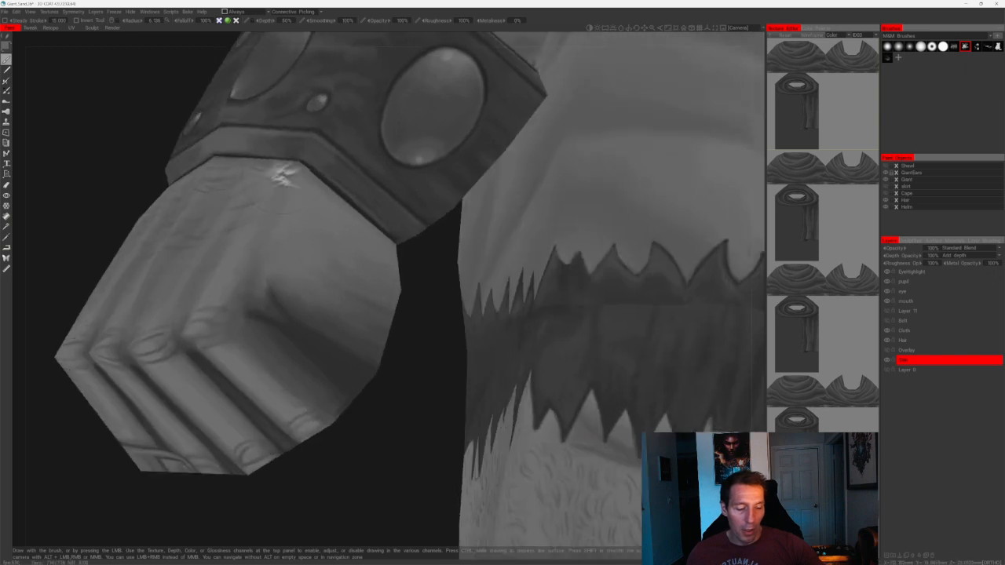
key("bracketleft")
key("bracketleft")
key("bracketleft")
key("bracketleft")
key("bracketleft")
key("bracketleft")
key("bracketleft")
key("bracketleft")
key("bracketleft")
left_click_drag(249, 303, 294, 314)
- Readjust the brush size and smooth the remaining crease shading on the palm pad
mouse_move(430, 384)
left_mouse_down()
mouse_move(391, 382)
mouse_move(345, 146)
mouse_move(338, 152)
left_mouse_up()
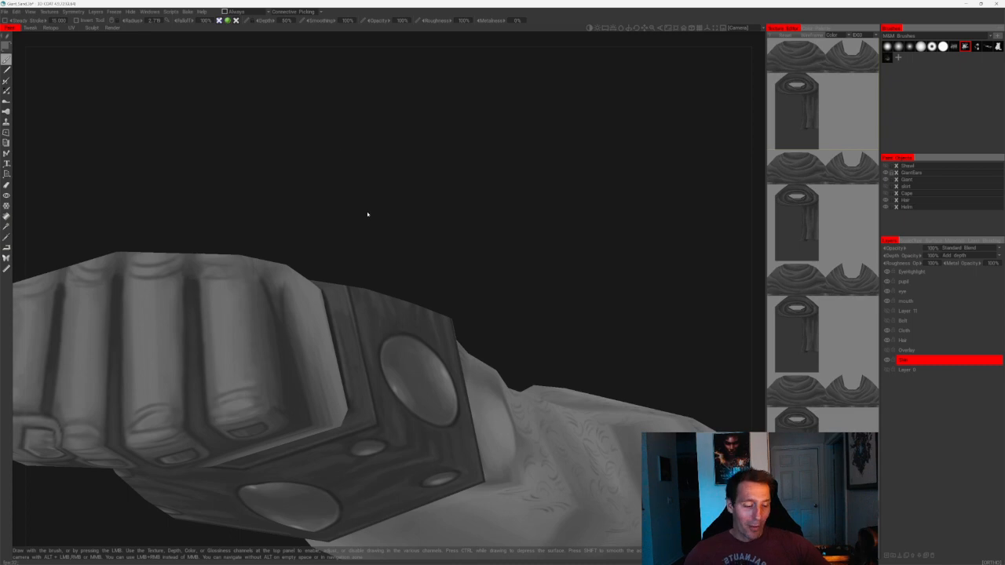
mouse_move(368, 215)
left_mouse_down()
mouse_move(321, 228)
mouse_move(345, 220)
left_mouse_up()
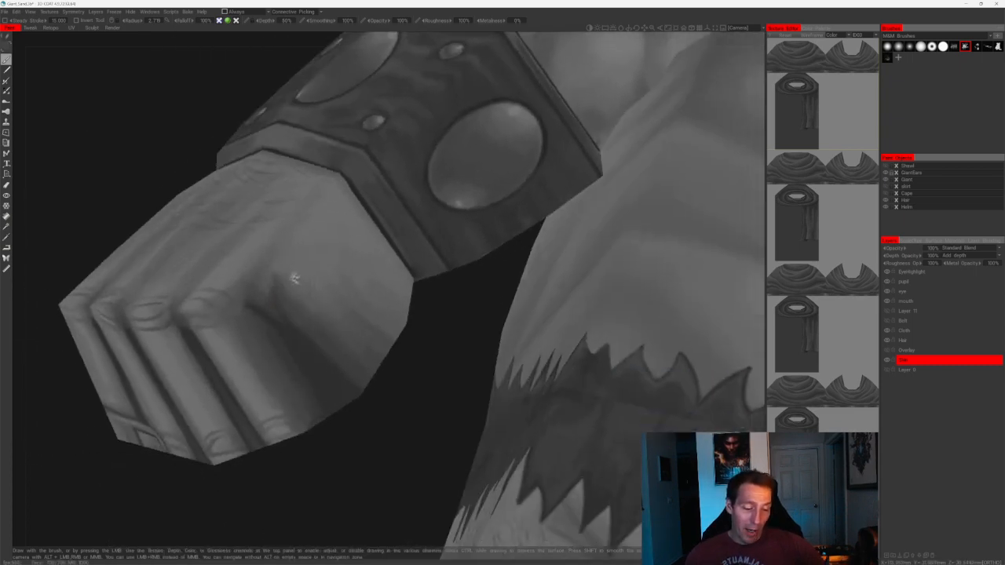
left_click_drag(446, 386, 412, 389)
left_click_drag(487, 367, 371, 339, "alt")
key("[")
key("[")
key("[")
key("]")
key("]")
key("]")
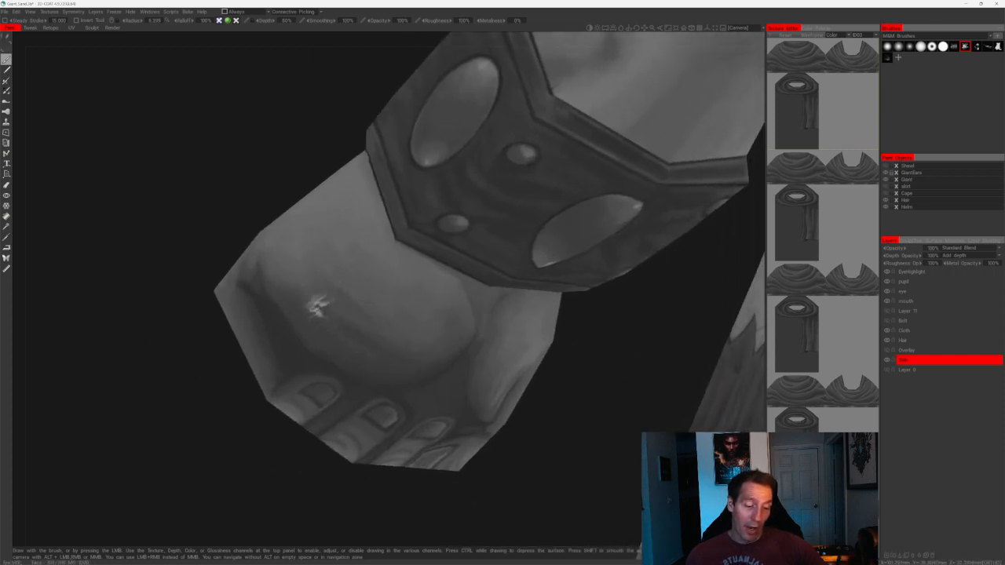
- Soften the fold's shadow tip where it meets the back of the hand near the little finger's knuckle
left_click_drag(361, 328, 541, 388, "alt")
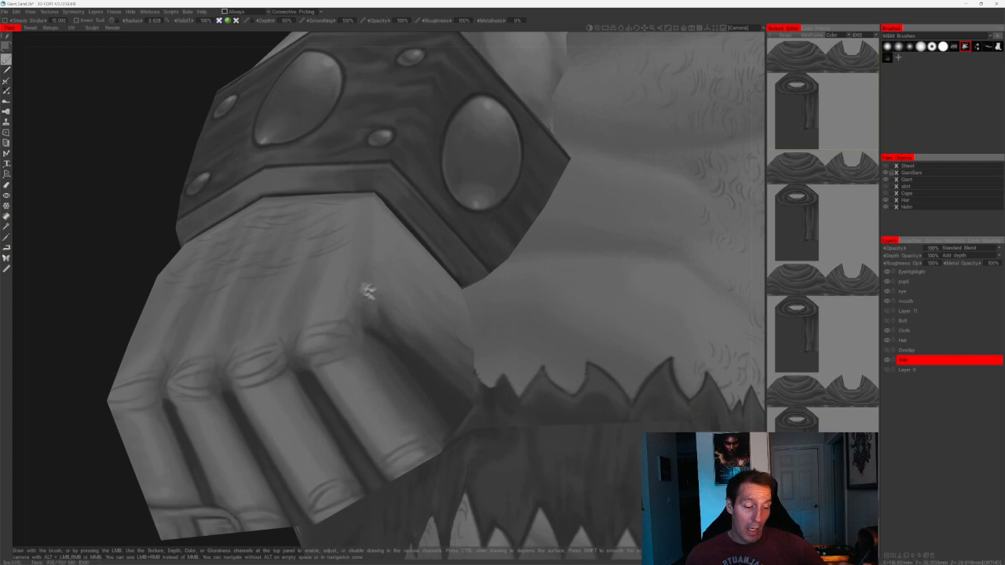
right_click_drag(419, 342, 369, 235, "alt")
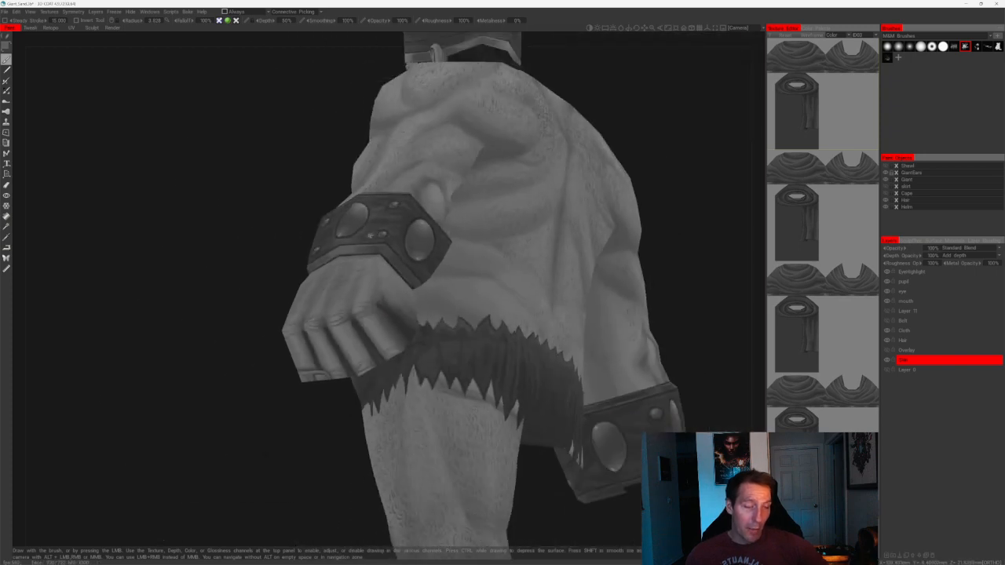
mouse_move(343, 238)
left_mouse_down("alt")
mouse_move(408, 235)
mouse_move(225, 221)
mouse_move(222, 237)
mouse_move(241, 222)
left_mouse_up("alt")
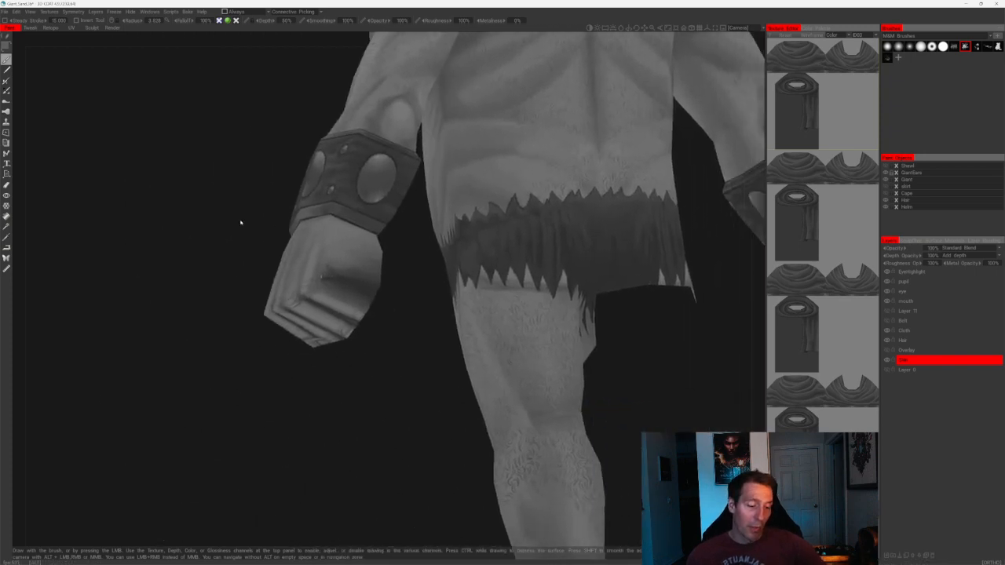
right_click_drag(241, 222, 433, 285, "alt")
left_click_drag(432, 285, 507, 329, "alt")
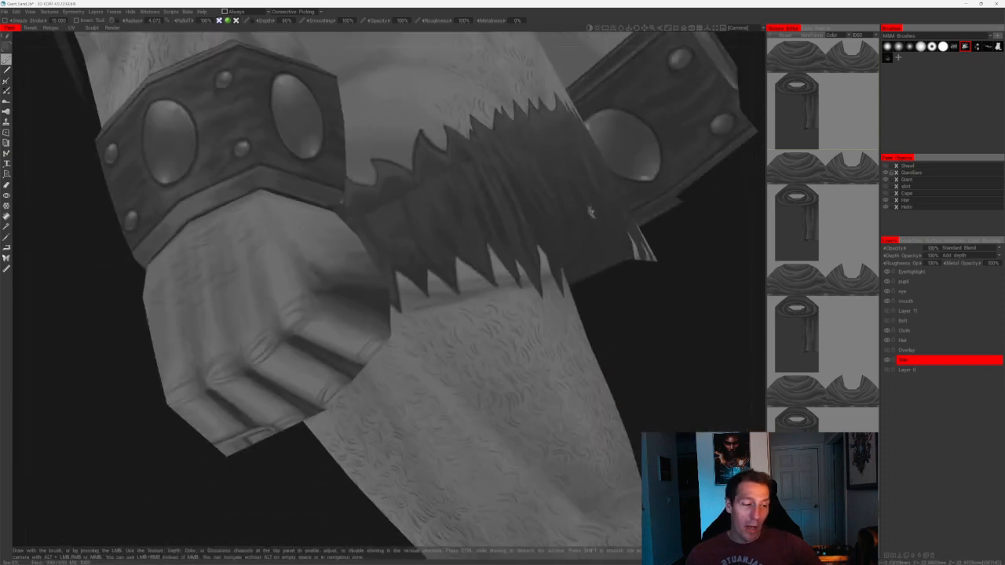
left_click_drag(660, 357, 684, 398)
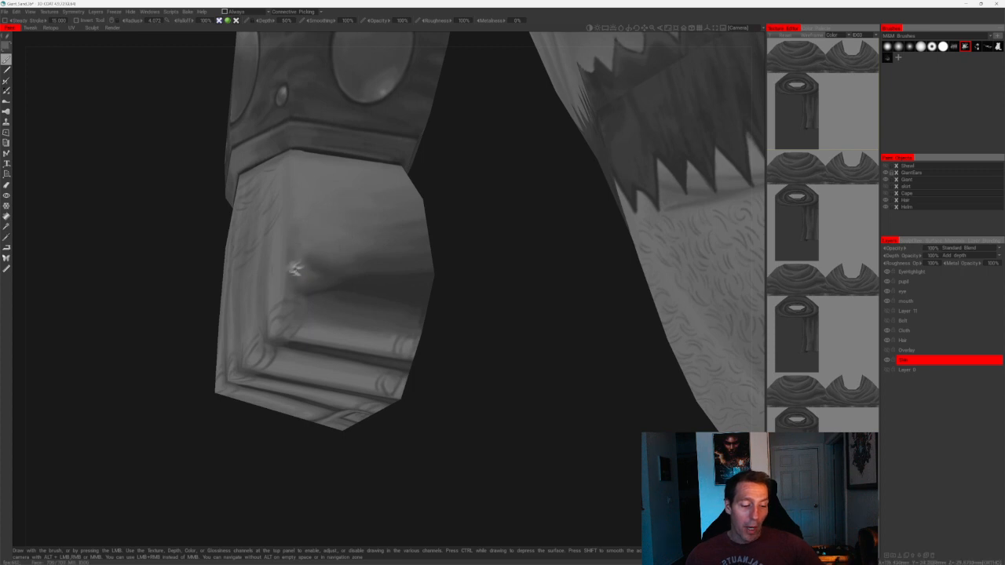
- Enlarge the brush and blend the shadow fold beside the little finger's knuckle into the outer side of the hand
key("bracketright")
key("bracketright")
key("bracketright")
key("bracketright")
key("bracketright")
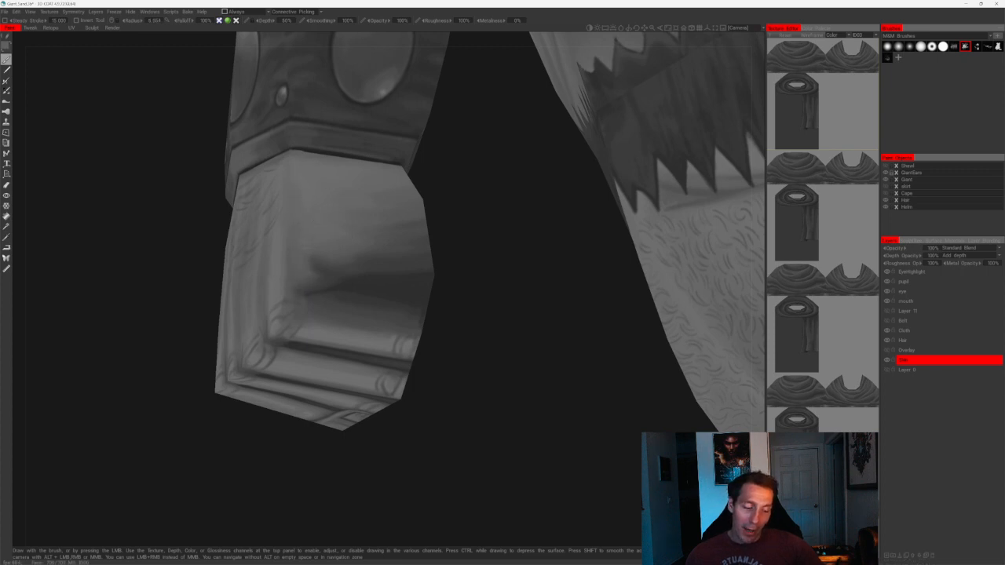
mouse_move(443, 246)
left_mouse_down()
mouse_move(352, 234)
mouse_move(364, 285)
left_mouse_up()
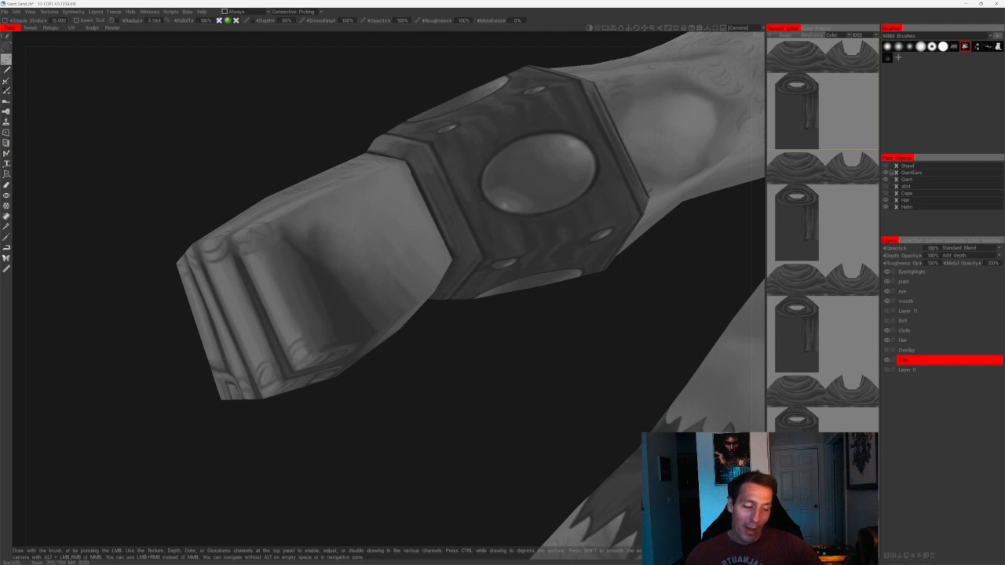
left_click_drag(336, 228, 383, 307)
middle_click_drag(336, 230, 347, 272, "alt")
right_click_drag(347, 272, 349, 305, "alt")
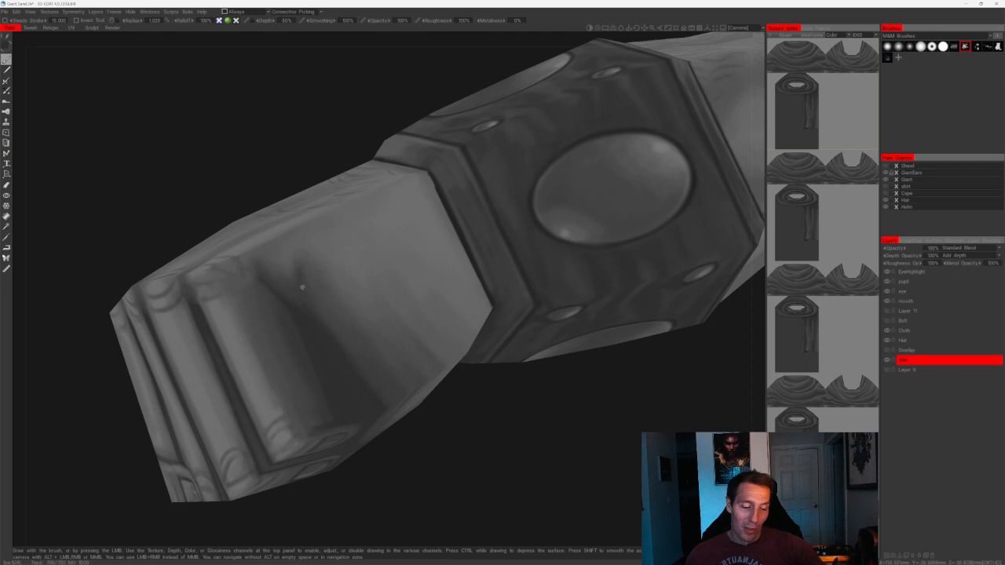
- Use a smaller brush to refine the forked shadow tip of the fold beside the little finger's knuckle
mouse_move(283, 257)
left_mouse_down("alt")
mouse_move(247, 181)
mouse_move(269, 224)
left_mouse_up("alt")
key("v")
right_click_drag(276, 255, 258, 255)
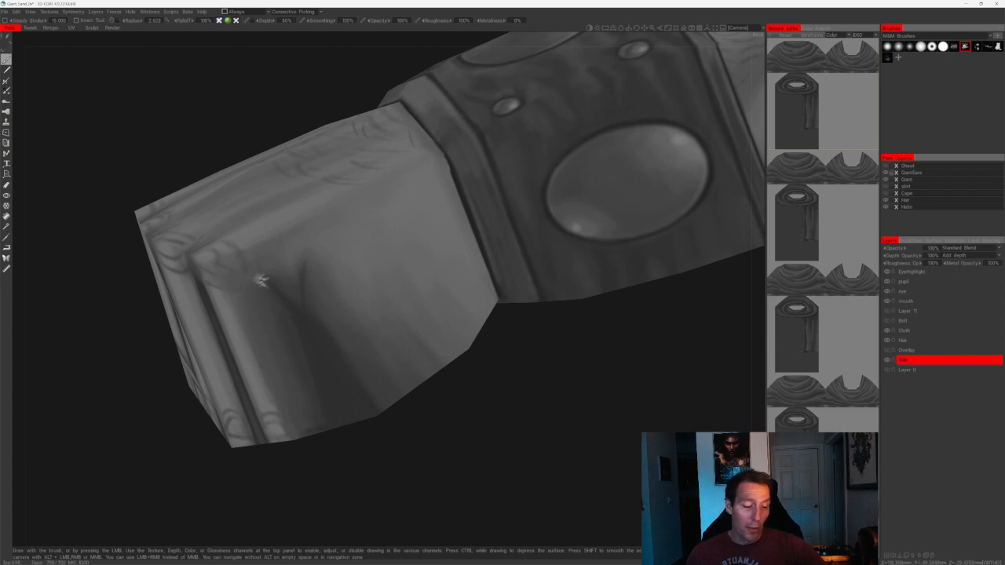
middle_click_drag(357, 456, 342, 415, "alt")
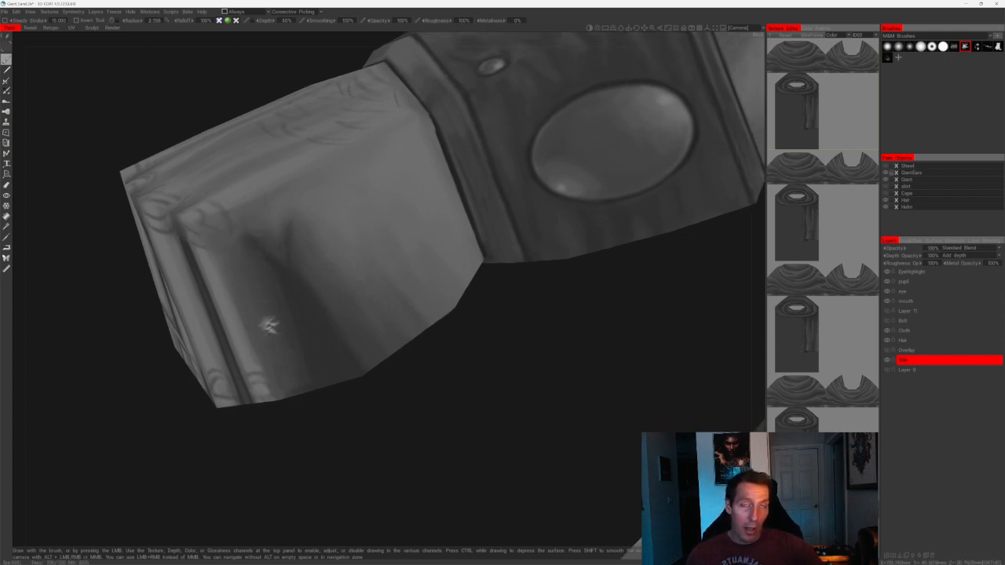
middle_click_drag(283, 285, 265, 301, "alt")
left_click_drag(359, 347, 350, 296, "alt")
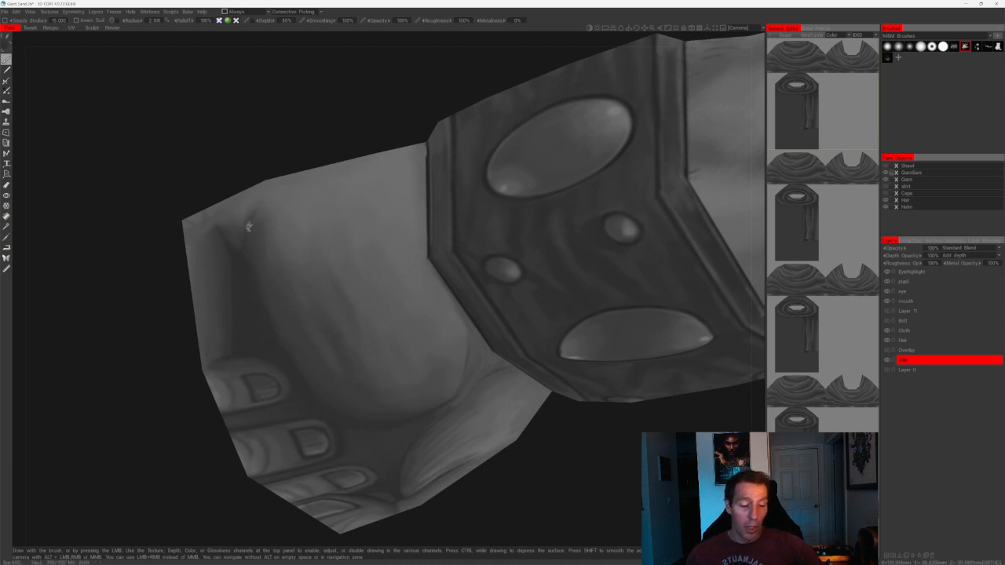
- Increase the brush size and smooth the broad shading across the palm pad between the fold and the wrist cuff
right_click_drag(272, 322, 253, 257, "alt")
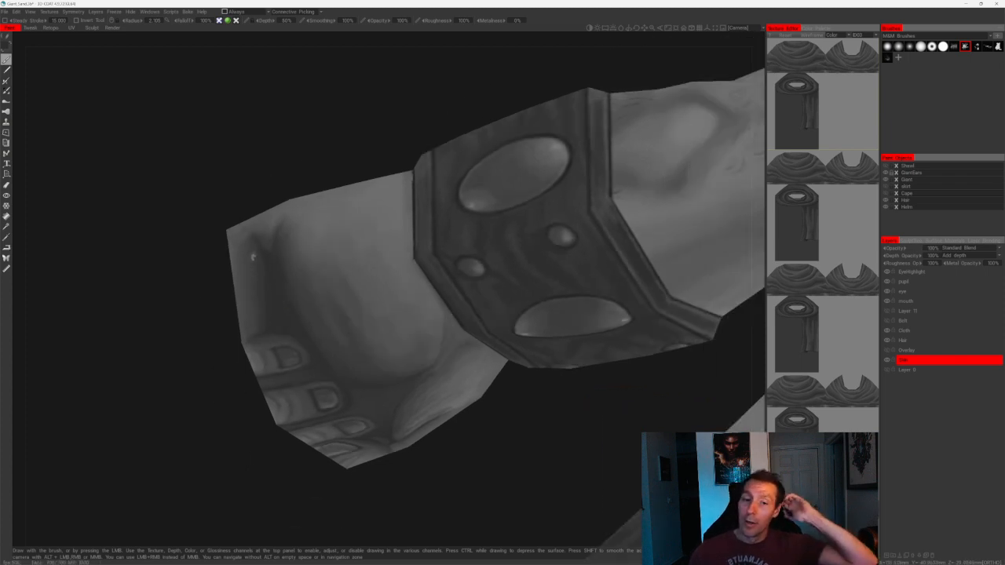
left_click_drag(253, 256, 300, 179, "alt")
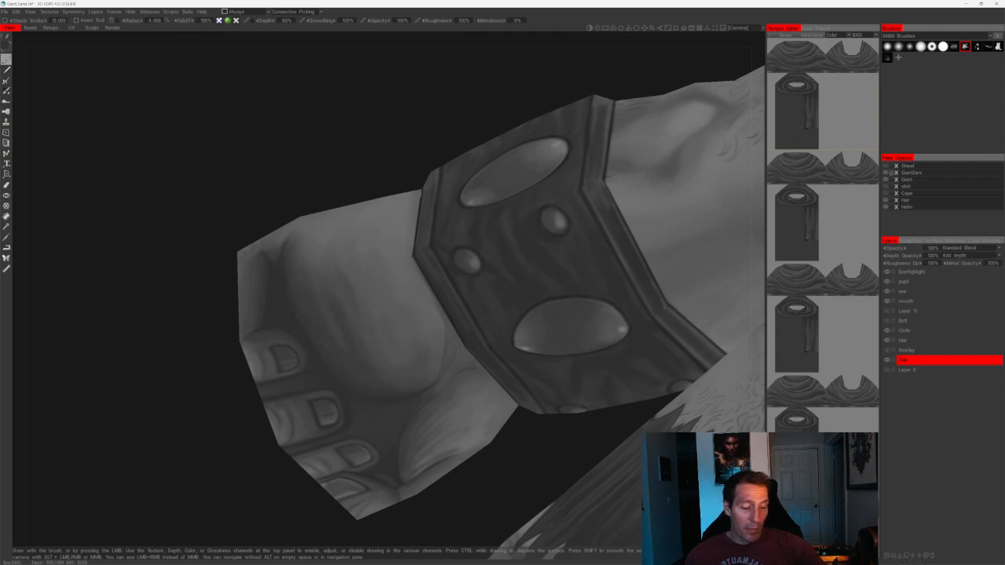
middle_click_drag(336, 337, 319, 314, "alt")
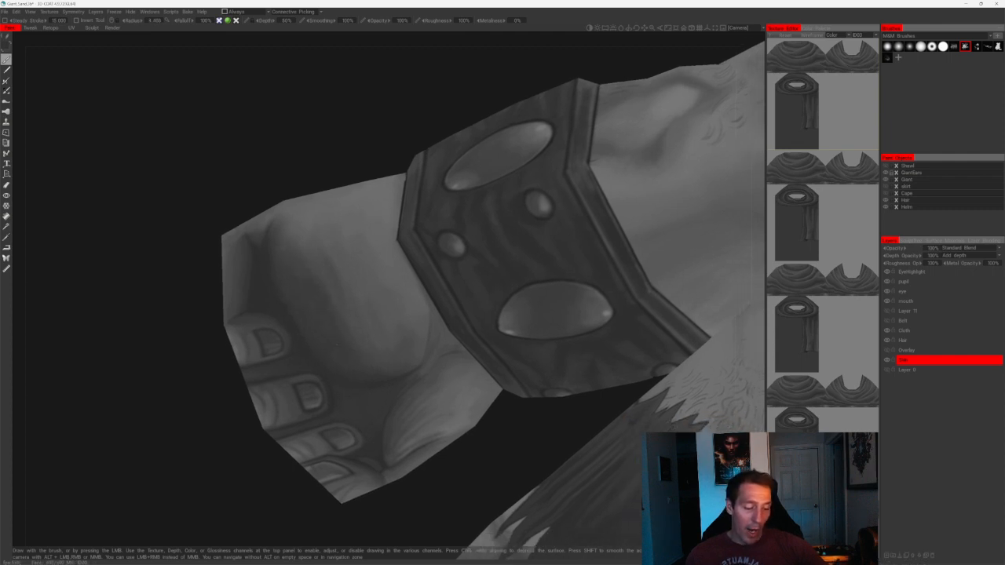
middle_click_drag(352, 352, 333, 336, "alt")
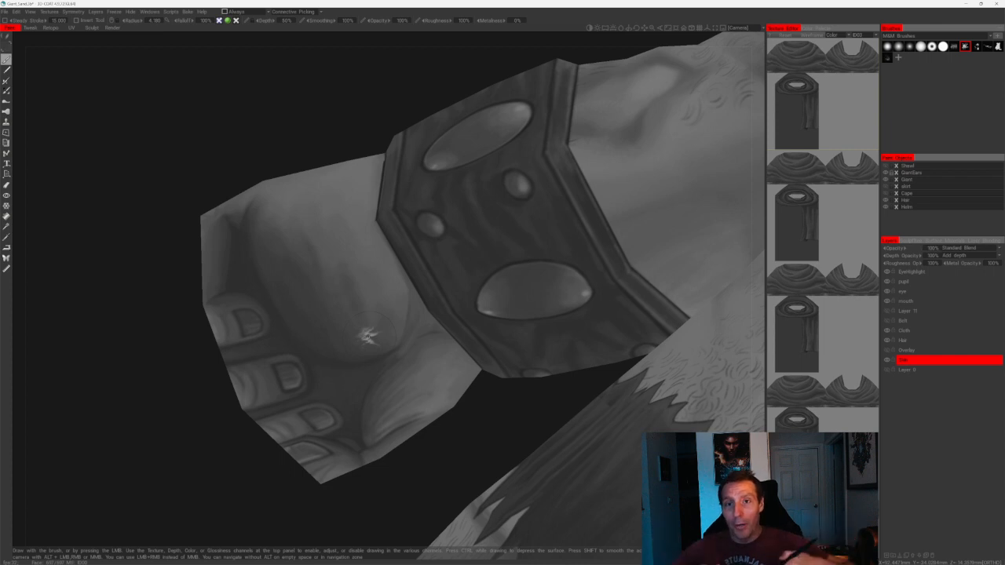
left_click_drag(173, 493, 170, 455)
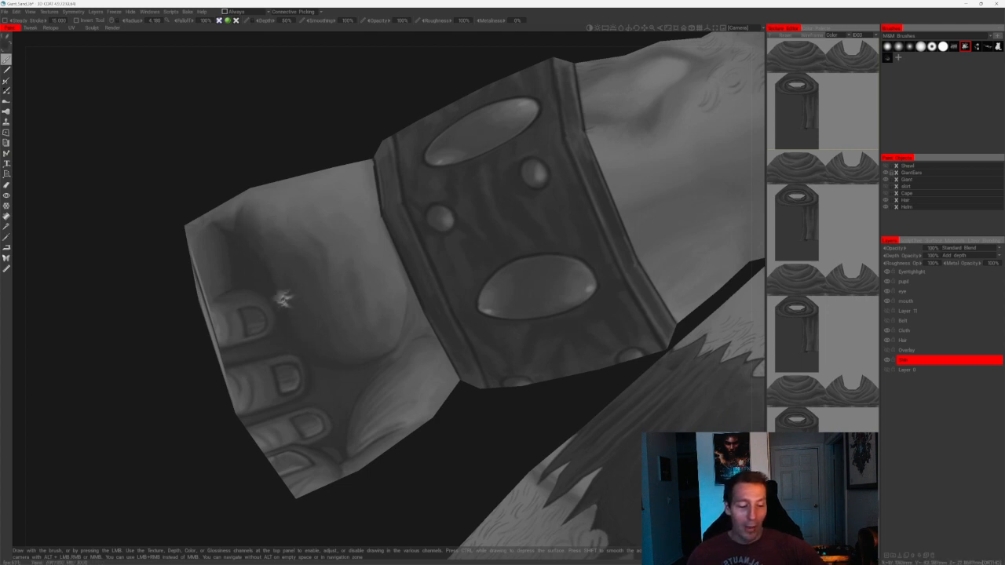
left_click_drag(283, 291, 283, 188)
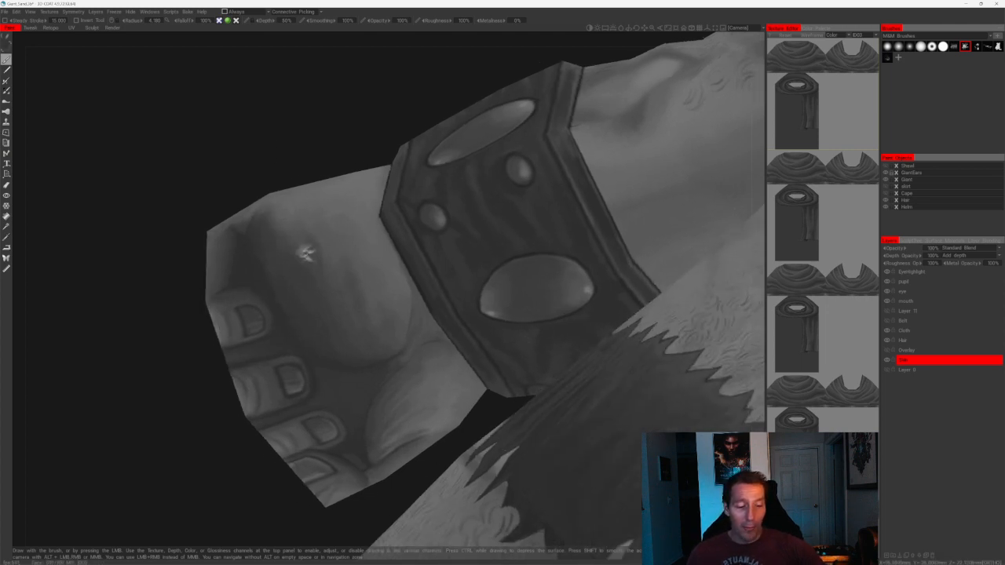
right_click_drag(290, 239, 298, 239)
mouse_move(281, 248)
left_mouse_down("alt")
mouse_move(322, 152)
mouse_move(291, 262)
left_mouse_up("alt")
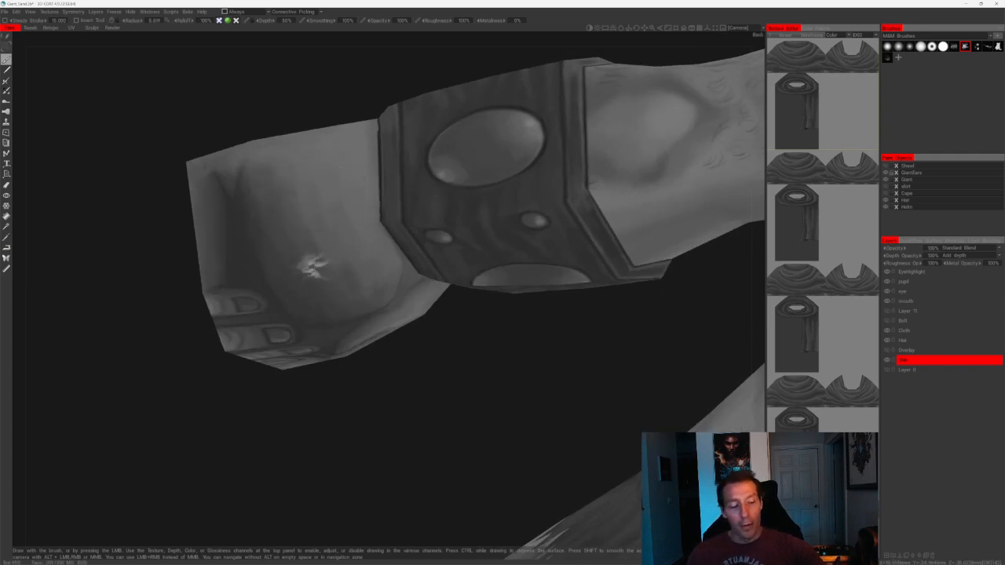
left_click_drag(312, 267, 384, 281, "alt")
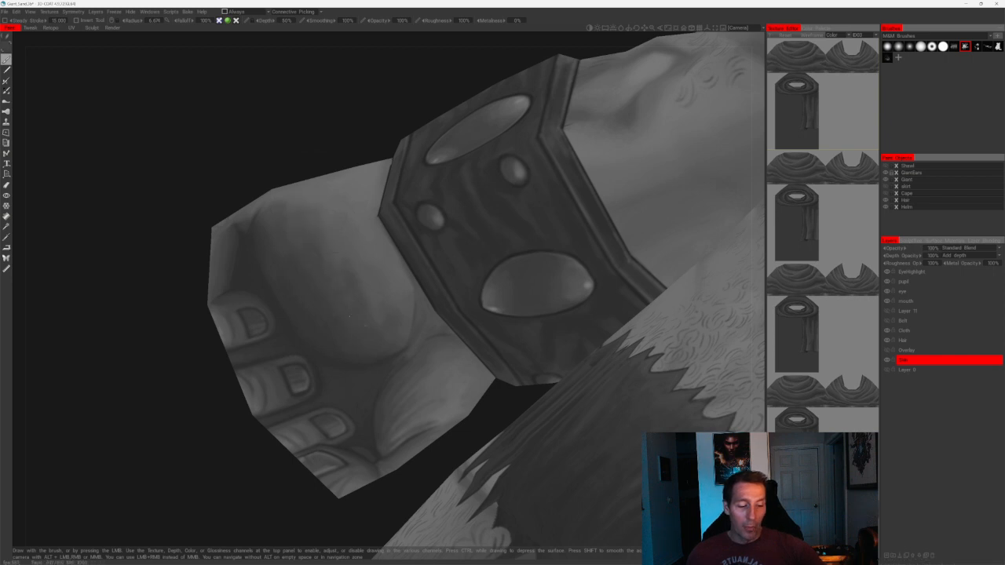
- Even out the shadow between the little finger and the palm pad, adjusting the brush size for softer blending
middle_click_drag(318, 250, 288, 220)
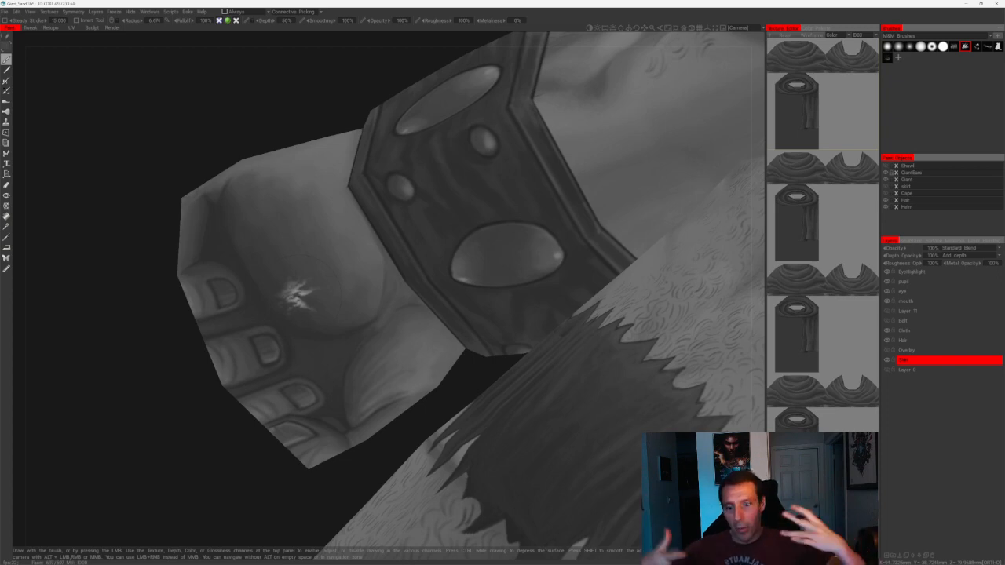
left_click_drag(166, 477, 188, 484)
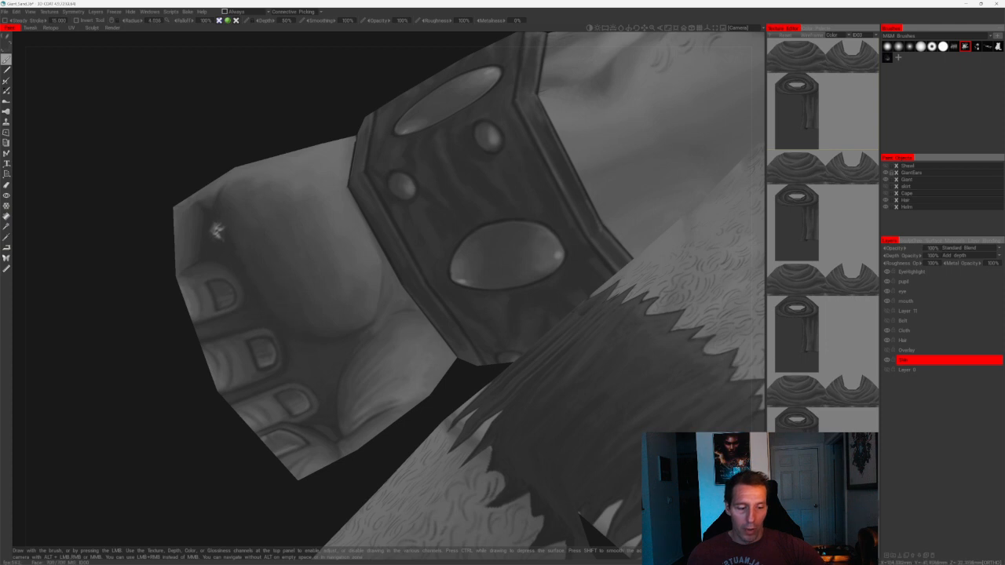
left_click_drag(205, 130, 223, 186)
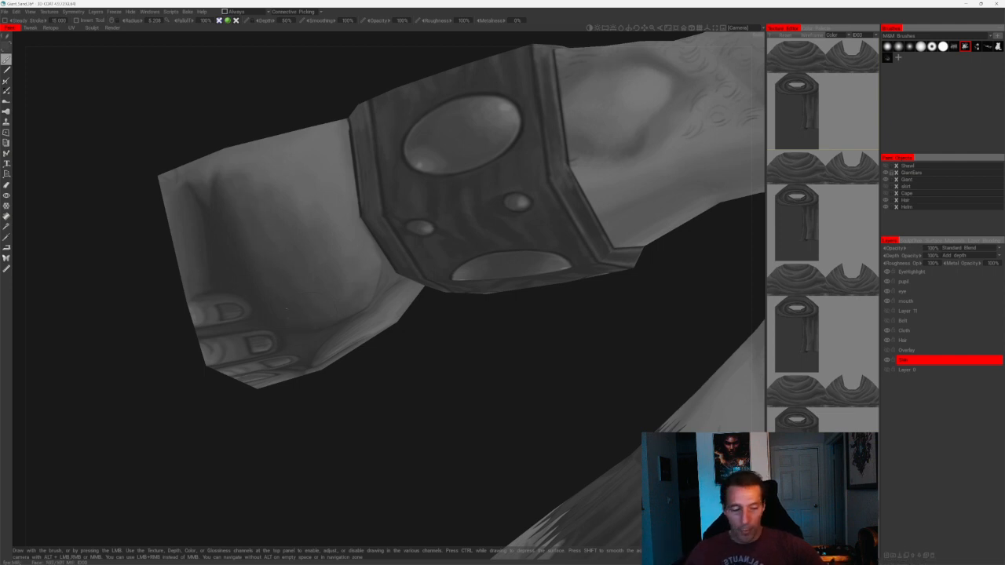
left_click_drag(360, 358, 374, 399)
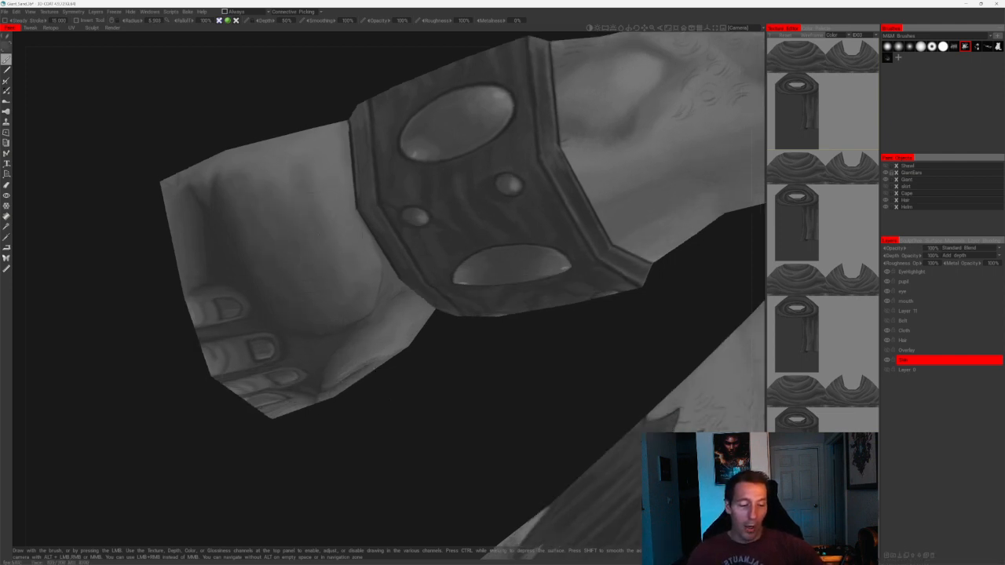
left_click_drag(454, 373, 408, 374)
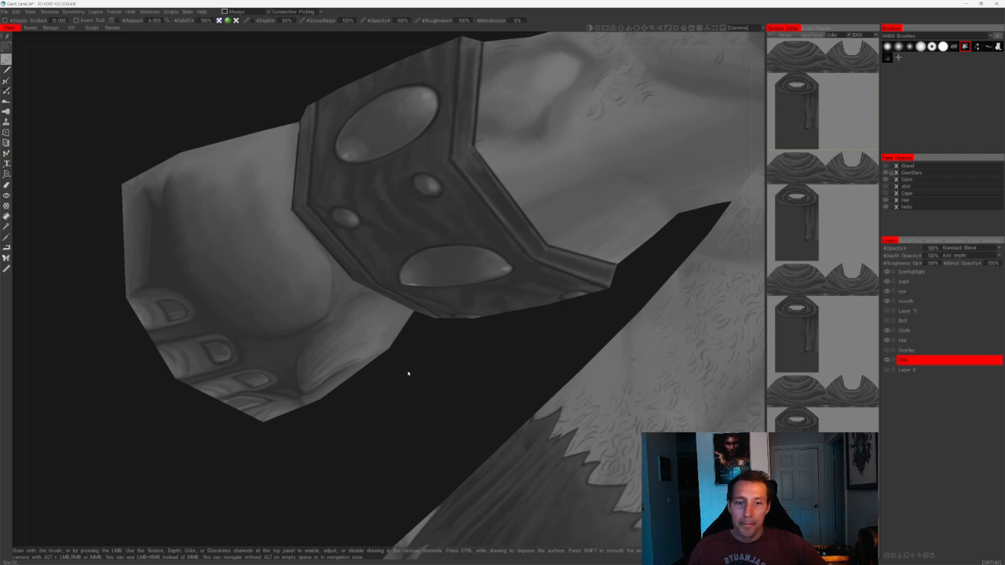
mouse_move(442, 395)
left_mouse_down()
mouse_move(453, 406)
mouse_move(442, 408)
mouse_move(470, 393)
mouse_move(455, 392)
left_mouse_up()
scroll(453, 406, "up", 1)
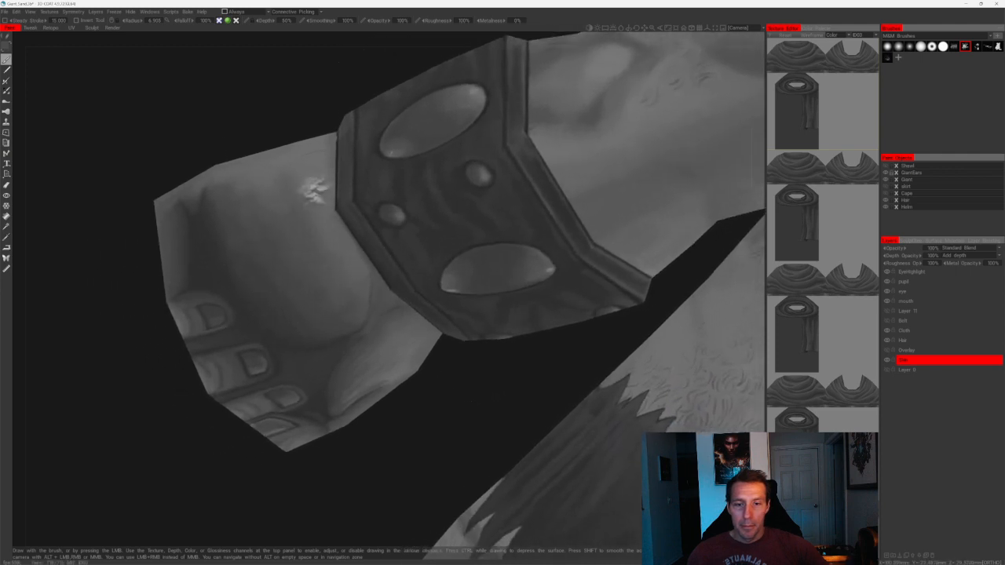
- Reduce the brush size and refine the palm pad's lower edge where it meets the base of the thumb
key("bracketleft")
key("bracketleft")
key("bracketleft")
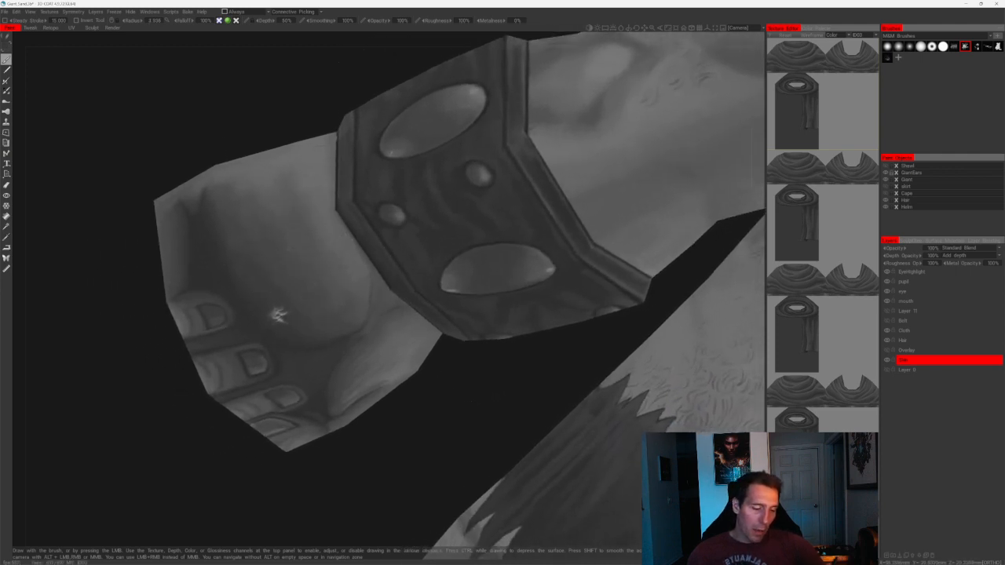
mouse_move(316, 106)
left_mouse_down()
mouse_move(329, 93)
mouse_move(321, 204)
left_mouse_up()
right_click_drag(321, 204, 316, 225)
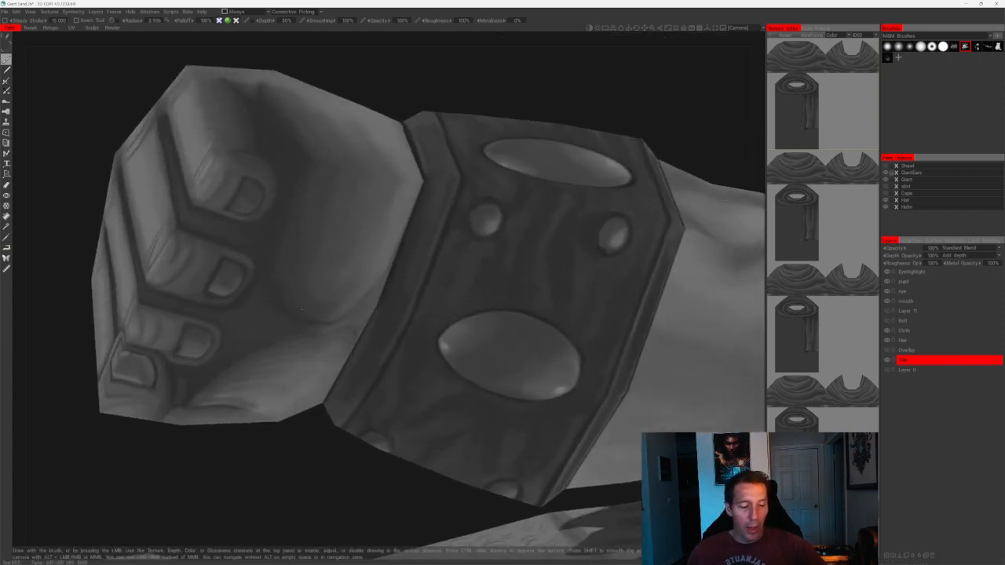
mouse_move(343, 278)
left_mouse_down()
mouse_move(466, 58)
mouse_move(359, 141)
left_mouse_up()
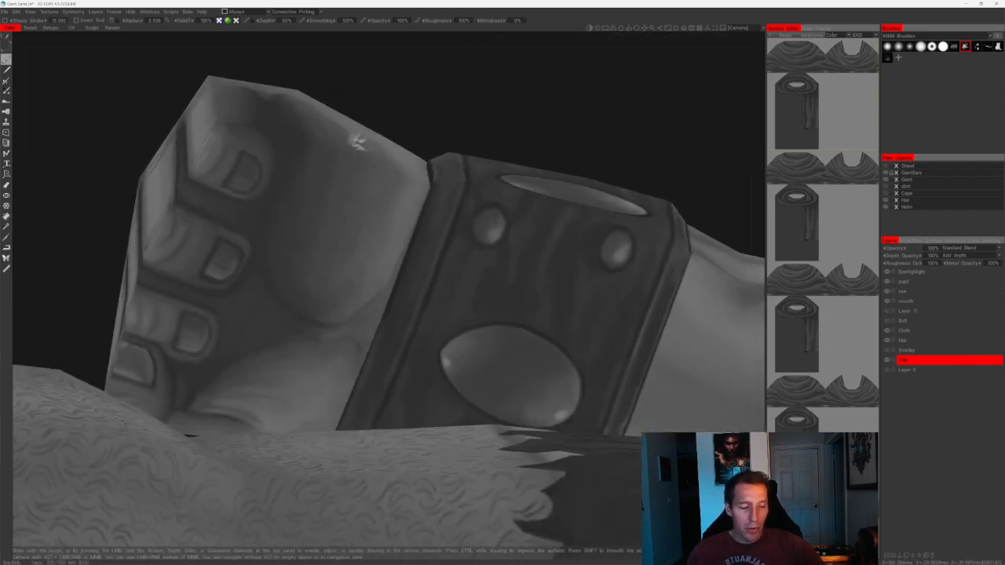
middle_click_drag(387, 112, 388, 157)
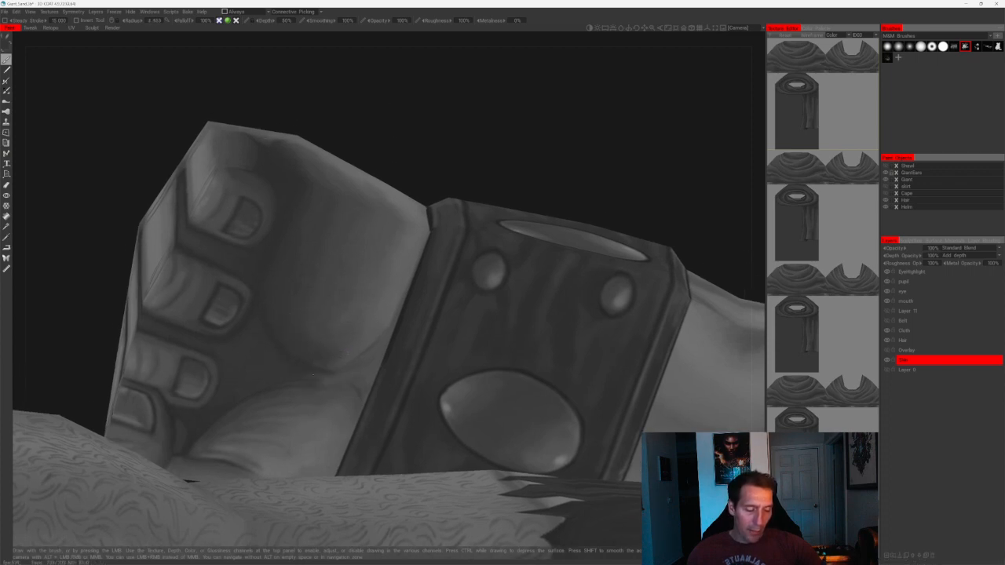
left_click_drag(426, 122, 317, 366)
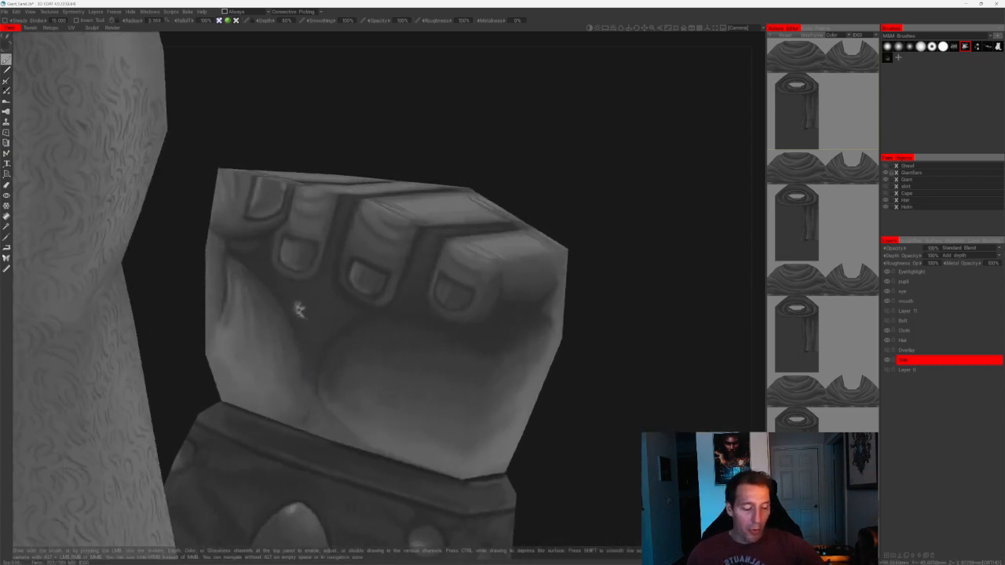
- Clean up the shadow beneath the middle fingertip and along the gap between the middle and ring fingers
middle_click_drag(305, 332, 321, 361, "alt")
right_click_drag(321, 361, 288, 257, "alt")
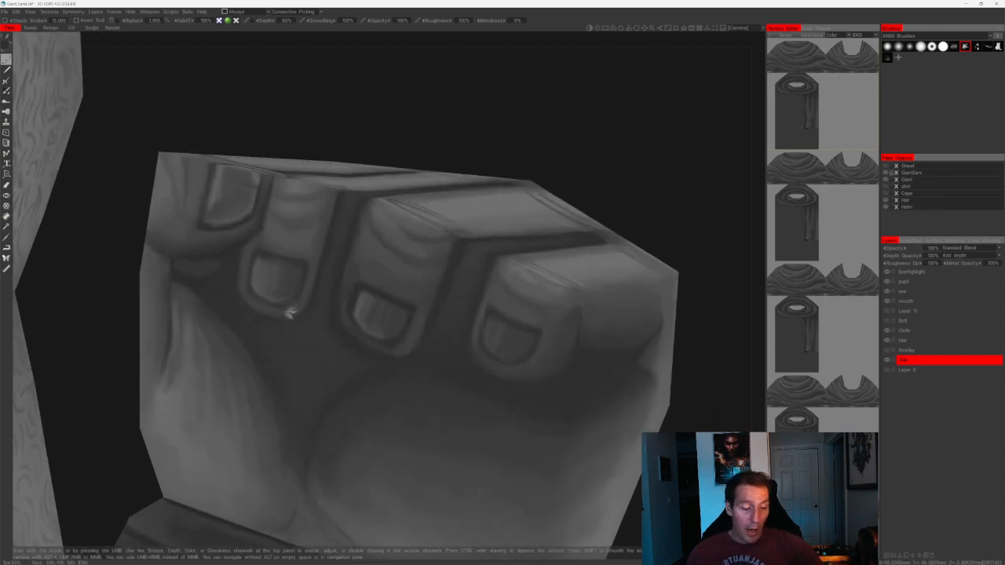
mouse_move(328, 248)
left_mouse_down("alt")
mouse_move(450, 146)
mouse_move(431, 218)
left_mouse_up("alt")
middle_click_drag(431, 218, 438, 298, "alt")
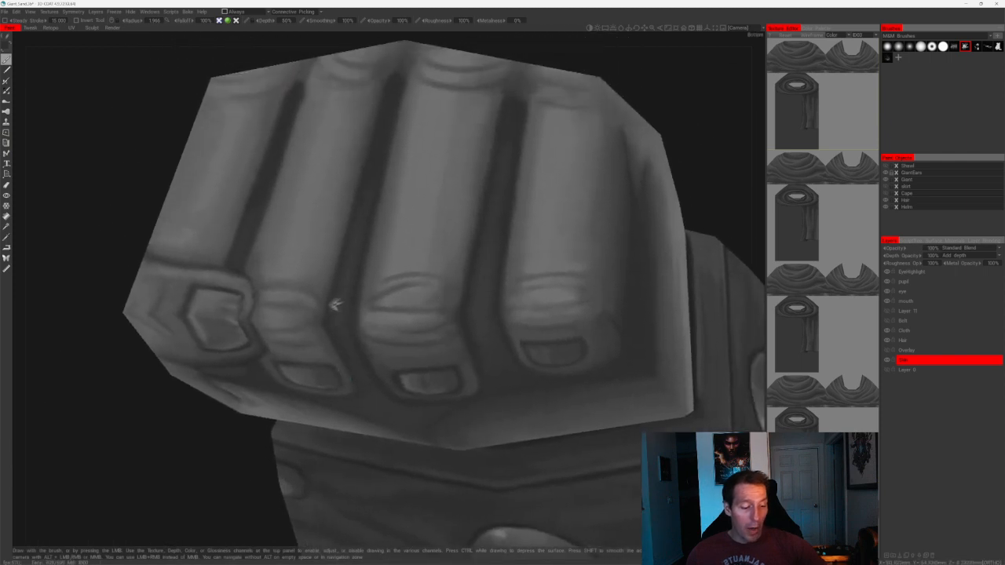
middle_click_drag(359, 230, 343, 293, "alt")
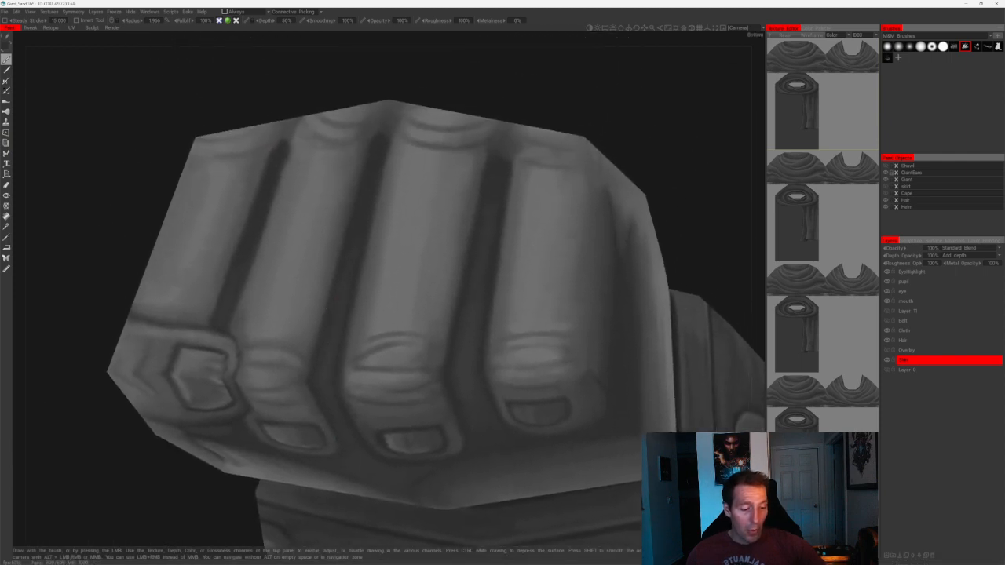
- Deepen and smooth the dark gaps between the index, middle and ring fingers
right_click_drag(340, 331, 374, 263, "alt")
mouse_move(373, 263)
left_mouse_down("alt")
mouse_move(440, 189)
mouse_move(404, 157)
left_mouse_up("alt")
right_click_drag(404, 157, 325, 236, "alt")
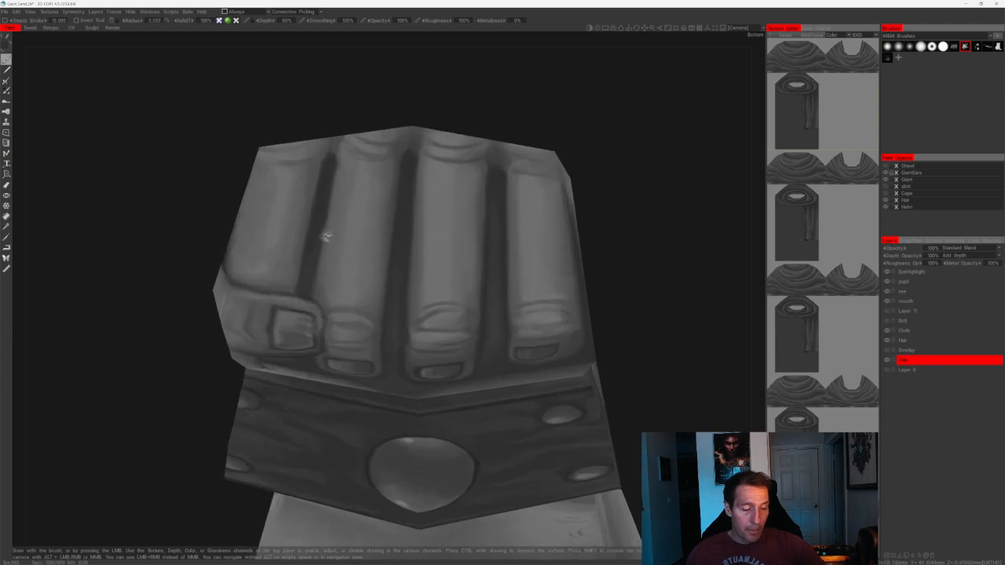
middle_click_drag(323, 233, 326, 285, "alt")
right_click_drag(328, 265, 318, 303, "alt")
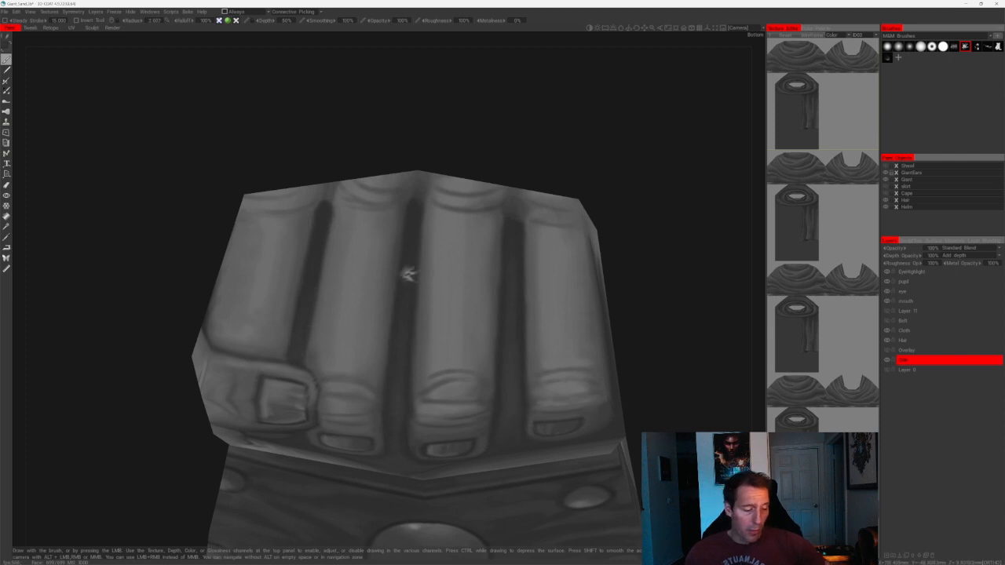
right_click_drag(405, 422, 412, 298, "alt")
middle_click_drag(412, 298, 403, 219, "alt")
- Refine the finger edges along the middle-ring gap and the upper end of the gap beside the little finger
left_click_drag(564, 195, 547, 150, "alt")
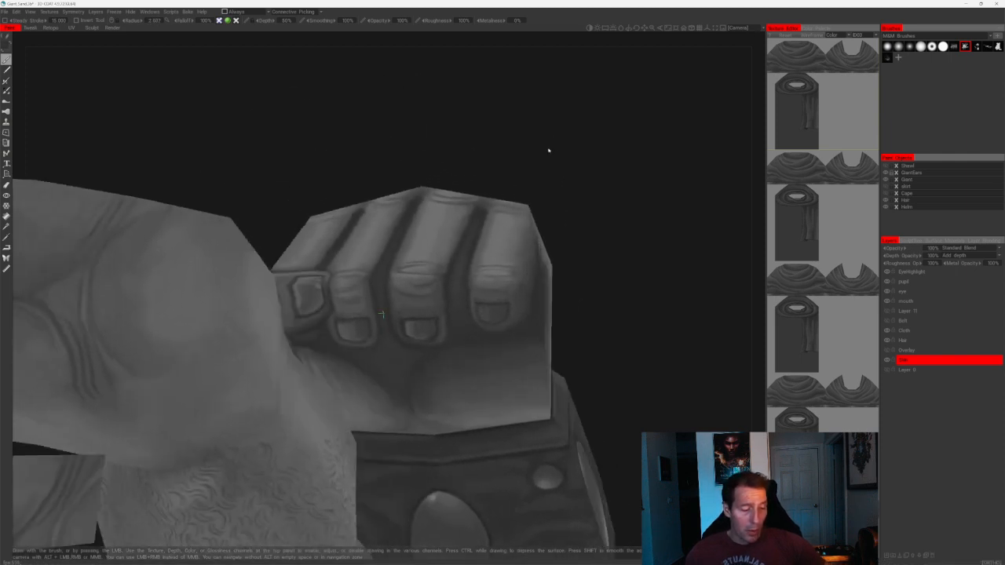
mouse_move(547, 150)
right_mouse_down("alt")
mouse_move(377, 330)
mouse_move(439, 275)
right_mouse_up("alt")
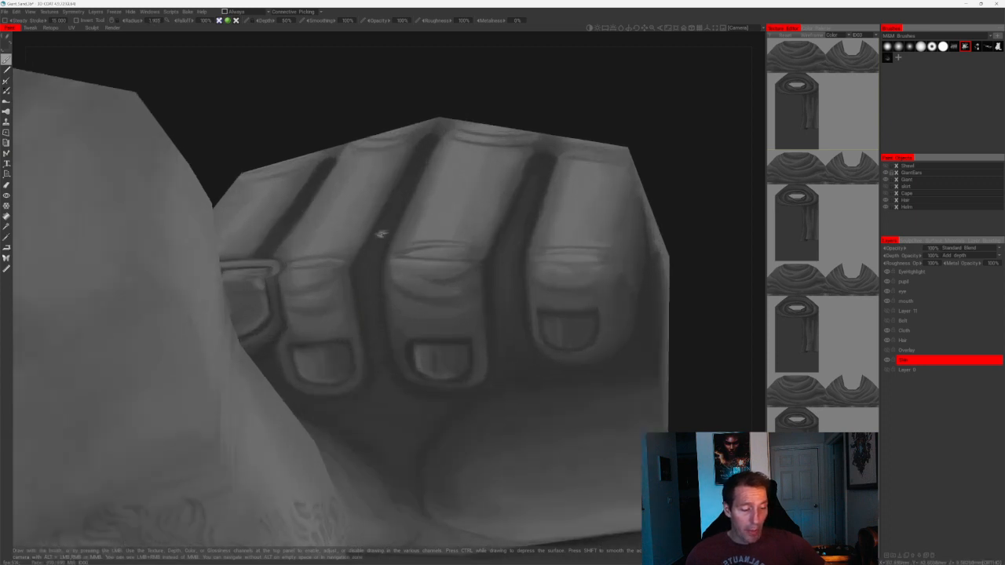
right_click_drag(382, 233, 403, 172, "alt")
left_click_drag(404, 173, 555, 161, "alt")
middle_click_drag(554, 161, 559, 268, "alt")
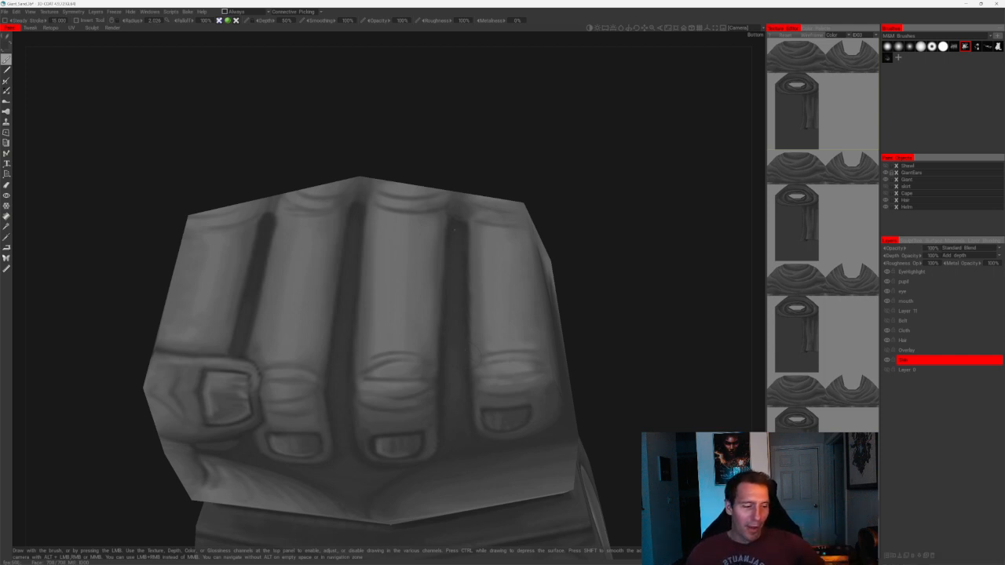
- Examine the shading of the finger fronts, knuckles and finger gaps from several angles
right_click_drag(583, 224, 551, 186, "alt")
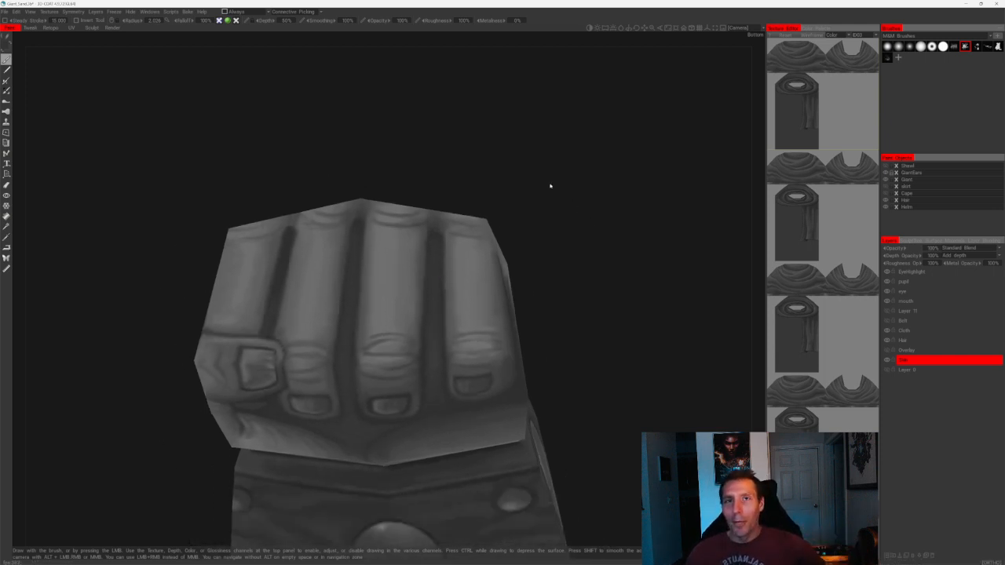
left_click_drag(551, 186, 588, 308, "alt")
right_click_drag(588, 308, 603, 336, "alt")
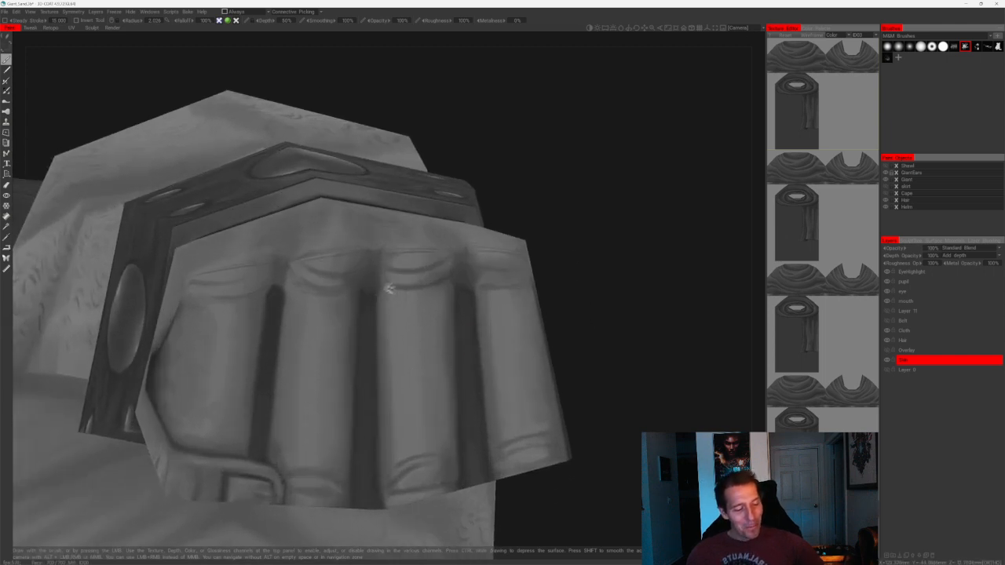
left_click_drag(350, 400, 358, 197, "alt")
left_click_drag(339, 351, 338, 321, "alt")
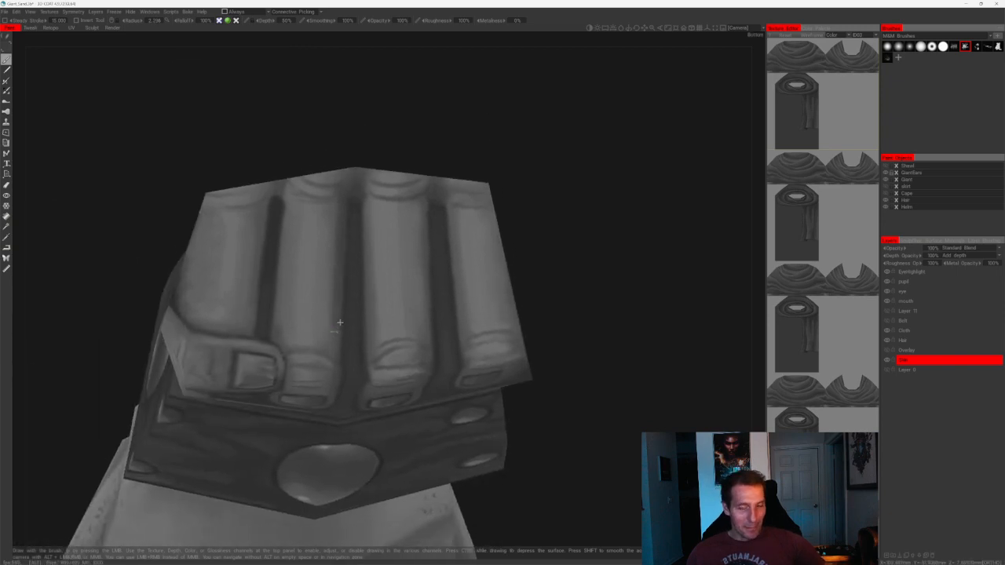
right_click_drag(338, 321, 338, 260, "alt")
left_click_drag(491, 166, 527, 171, "alt")
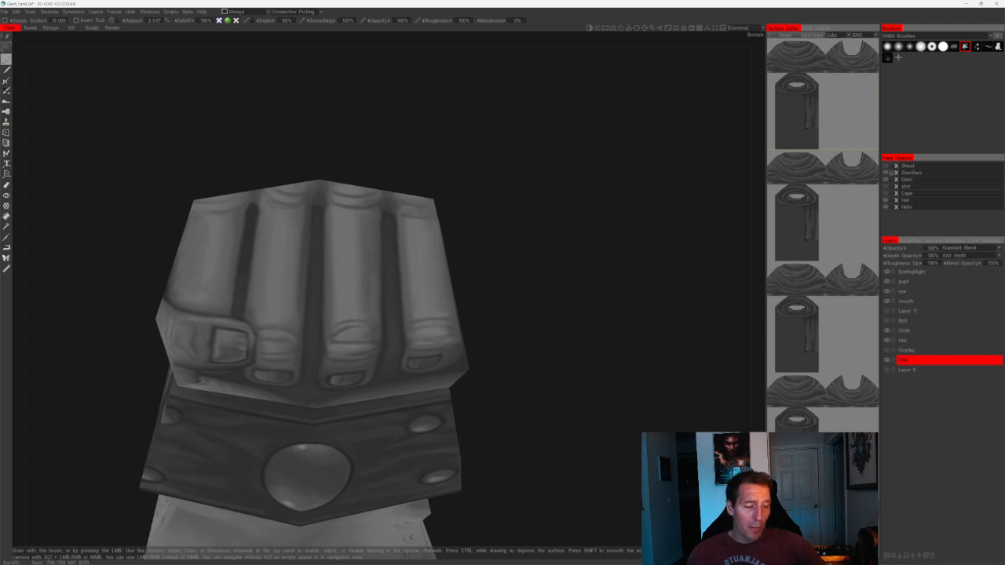
- Enlarge the brush and soften the shadow on the outer side of the hand beside the little finger
left_click_drag(374, 305, 347, 281, "alt")
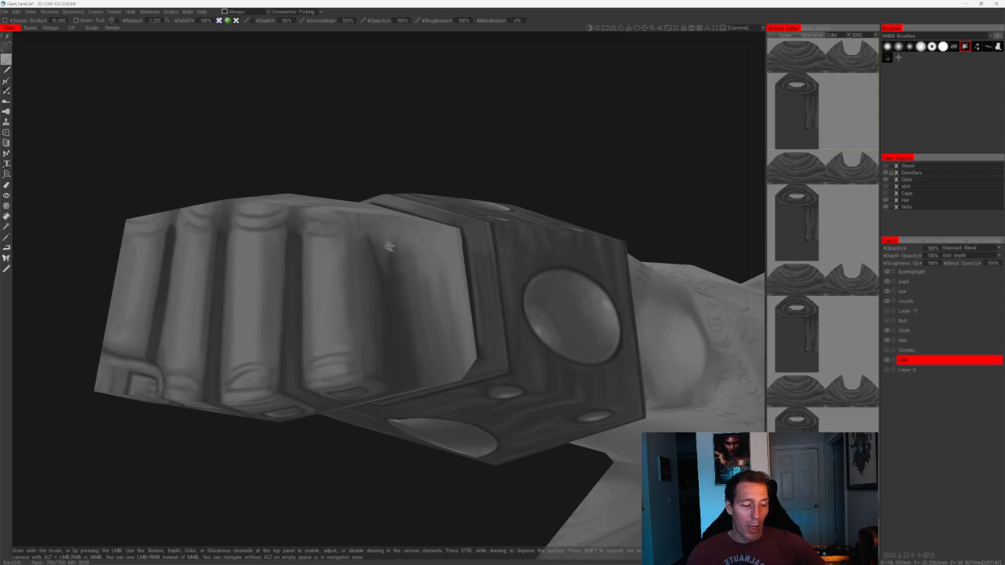
left_click_drag(391, 216, 432, 265, "alt")
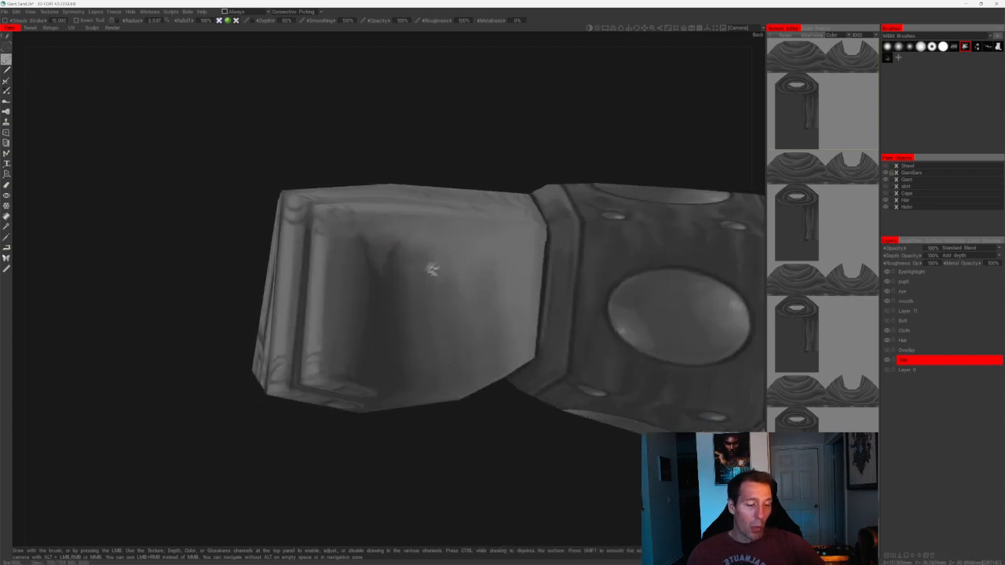
left_click_drag(460, 303, 393, 298, "alt")
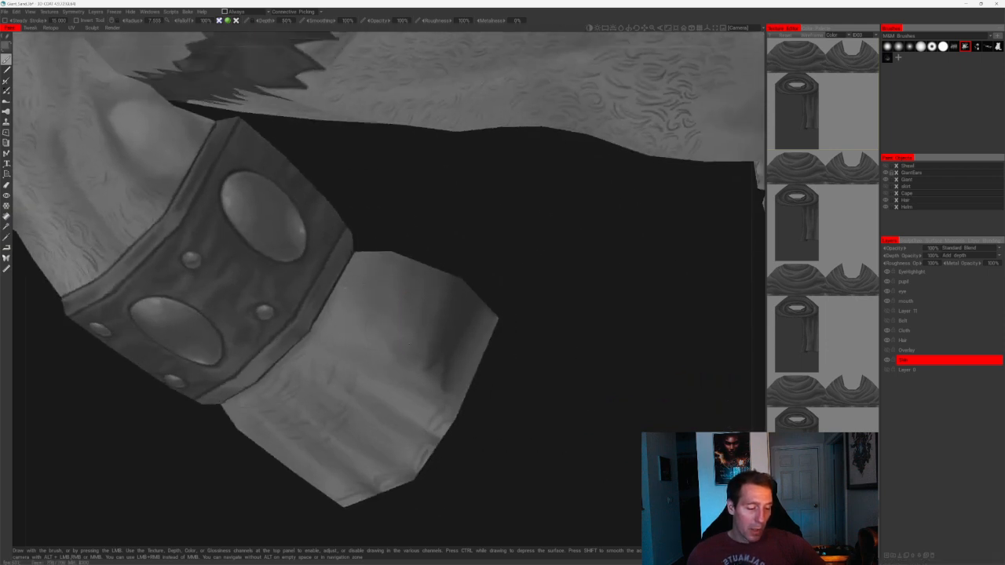
left_click_drag(401, 310, 518, 235, "alt")
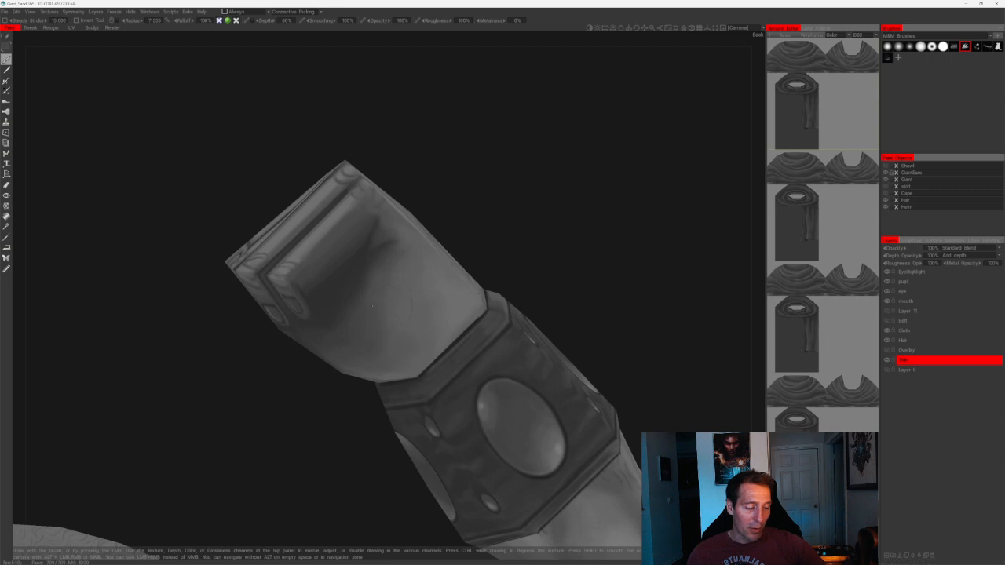
left_click_drag(393, 331, 474, 227, "alt")
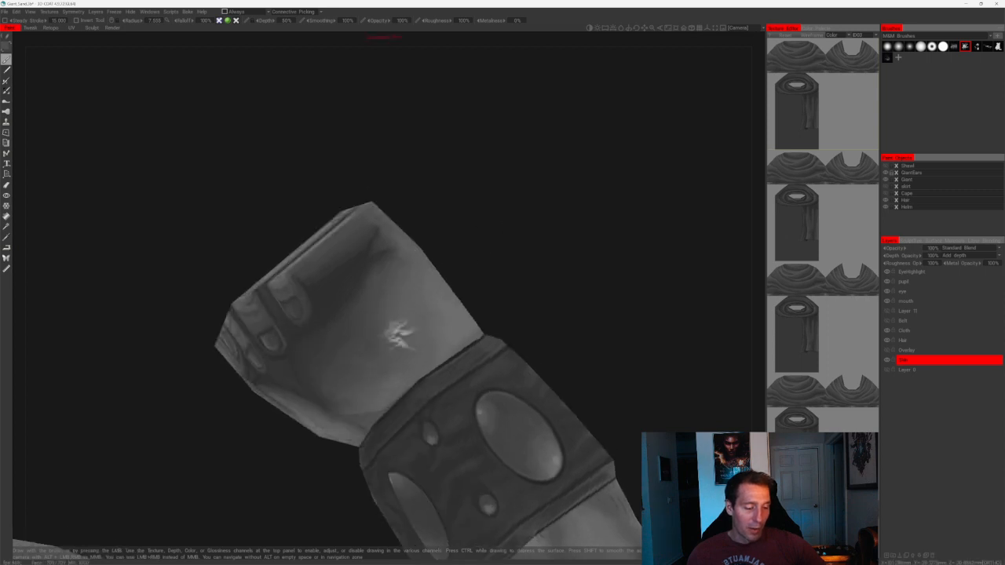
- Smooth the shading across the palm pad between the fingertips and the wrist cuff
mouse_move(392, 336)
left_mouse_down("alt")
mouse_move(469, 180)
mouse_move(488, 291)
mouse_move(424, 232)
mouse_move(399, 305)
left_mouse_up("alt")
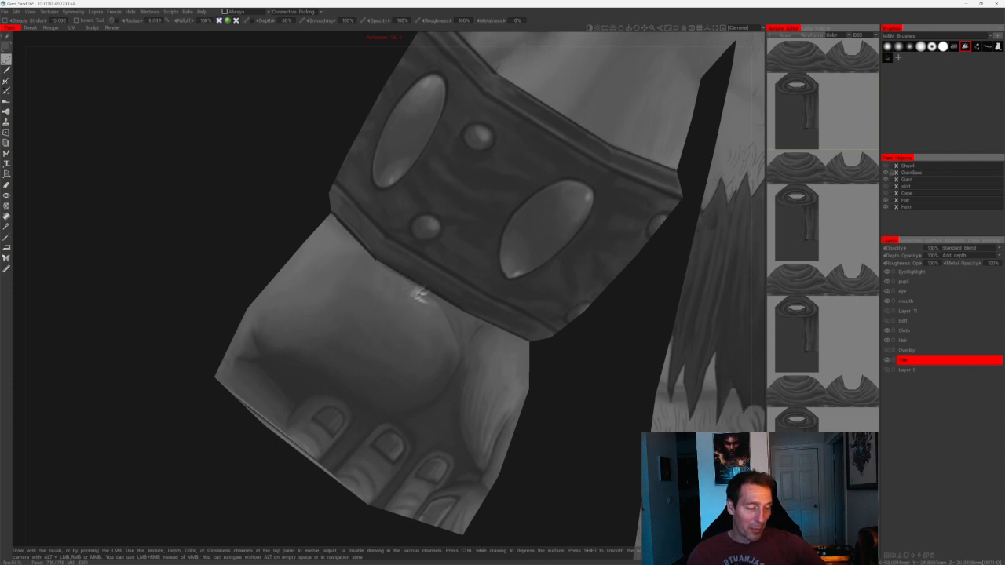
left_click_drag(481, 359, 451, 340, "alt")
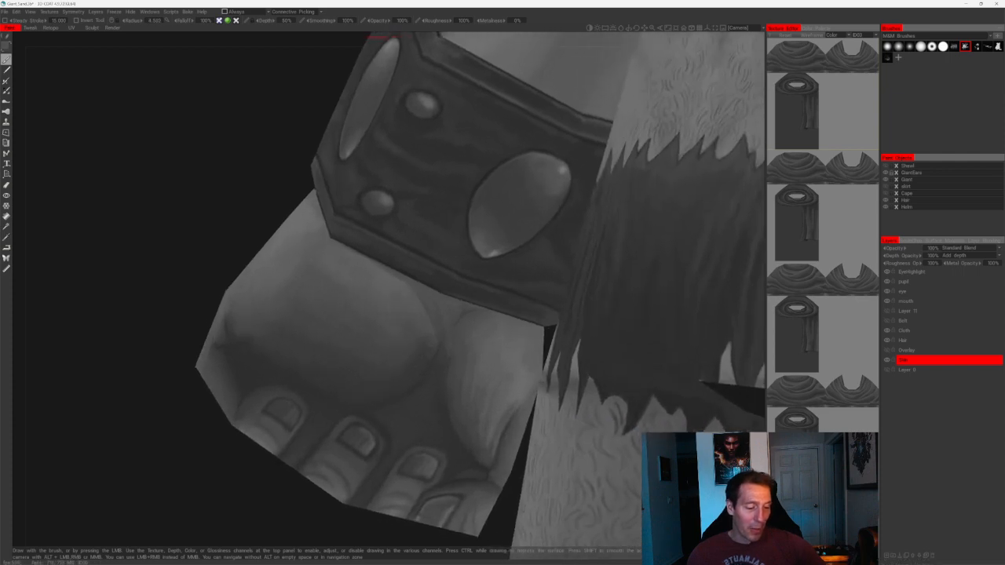
mouse_move(338, 206)
left_mouse_down("alt")
mouse_move(253, 149)
mouse_move(321, 180)
left_mouse_up("alt")
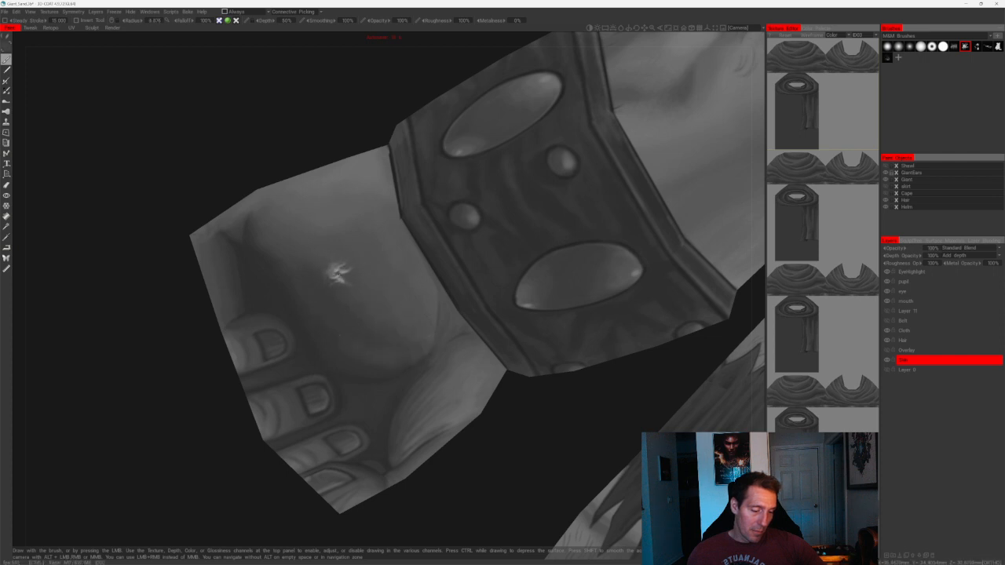
left_click_drag(339, 273, 417, 330)
left_click_drag(323, 277, 373, 336)
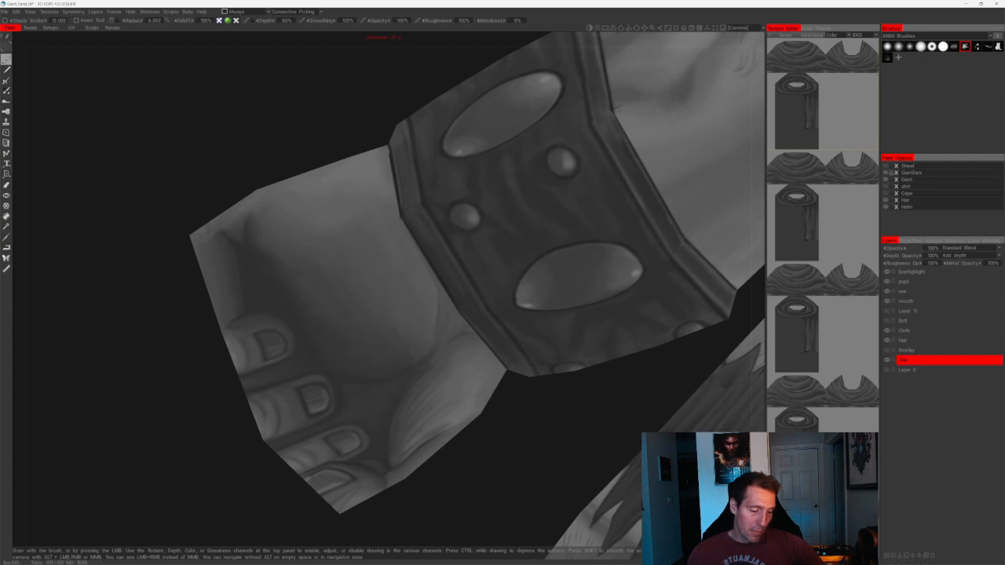
left_click_drag(307, 245, 337, 324)
left_click_drag(335, 139, 340, 154)
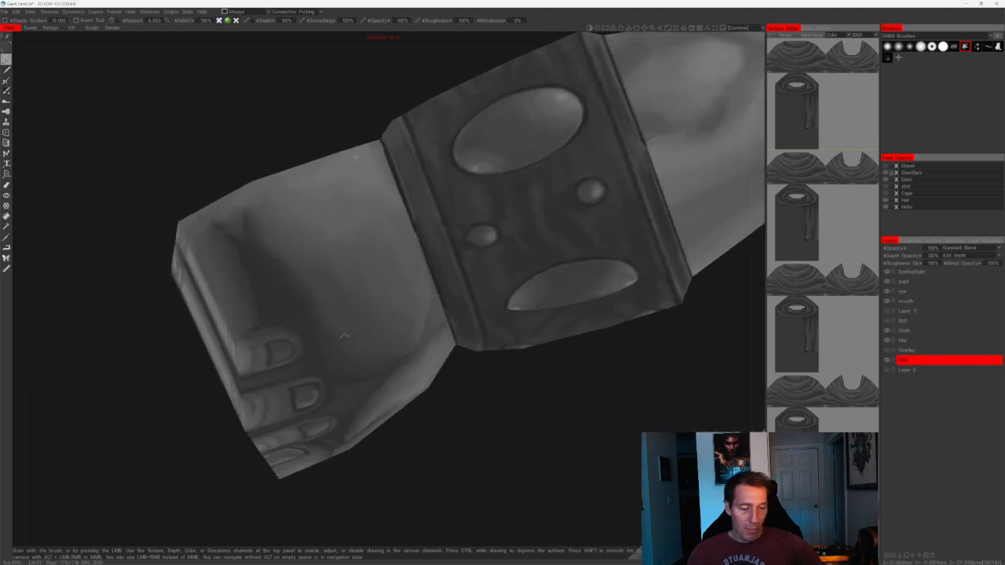
- Blend the dark crease beside the little finger into the outer edge of the palm pad
middle_click_drag(340, 154, 358, 164)
right_click_drag(307, 255, 288, 255)
middle_click_drag(324, 260, 330, 194)
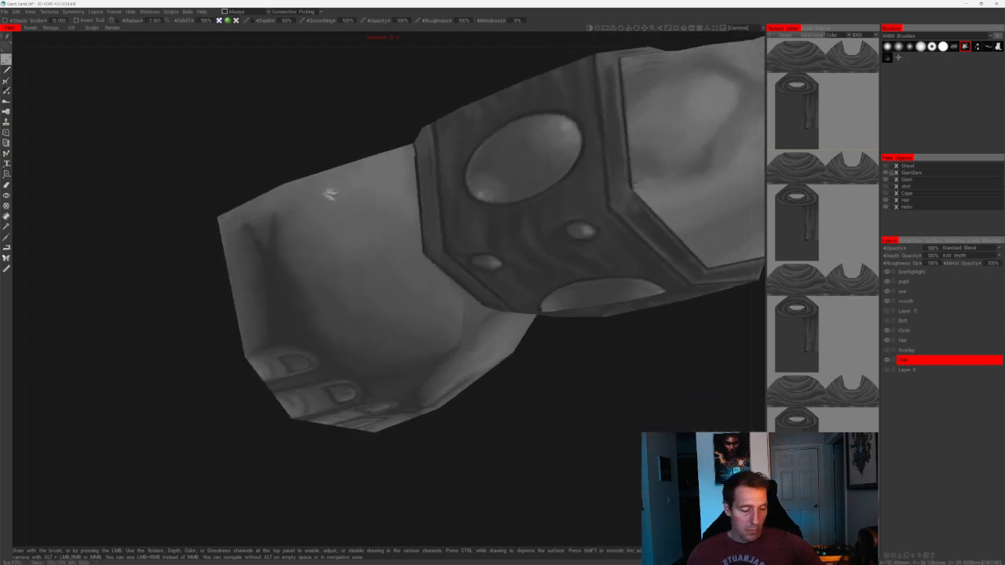
left_click_drag(346, 382, 342, 314, "alt")
right_click_drag(395, 360, 414, 359)
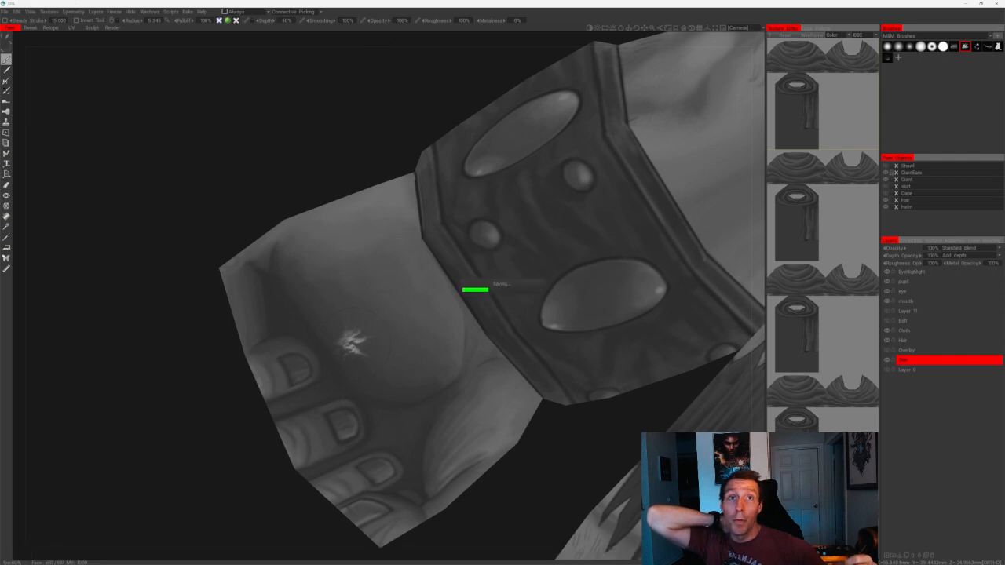
- Refine the shadow between the palm pad and the fingertips with a smaller brush
mouse_move(335, 108)
left_mouse_down()
mouse_move(363, 96)
mouse_move(352, 164)
mouse_move(453, 142)
mouse_move(436, 214)
mouse_move(419, 189)
left_mouse_up()
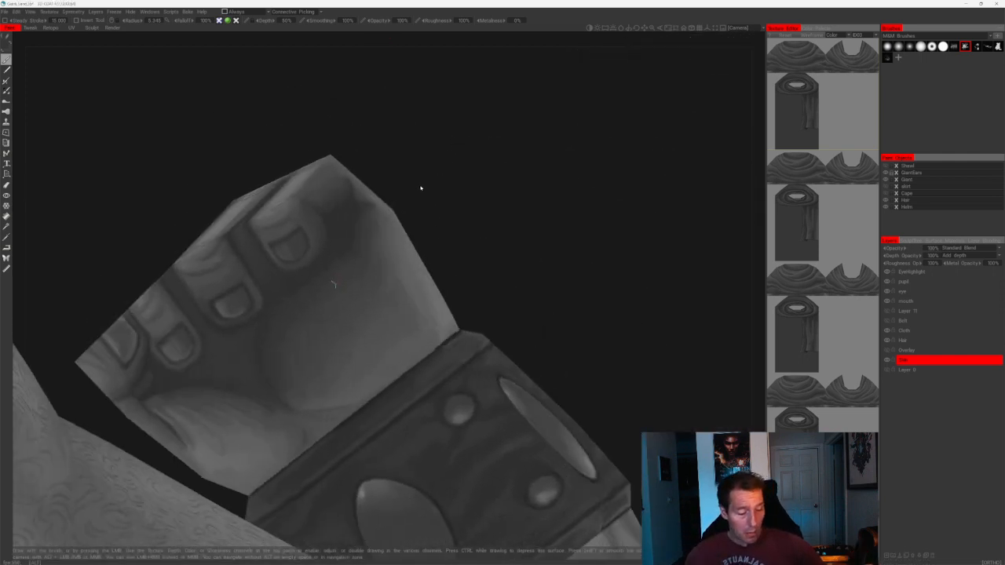
right_click_drag(419, 188, 442, 169, "alt")
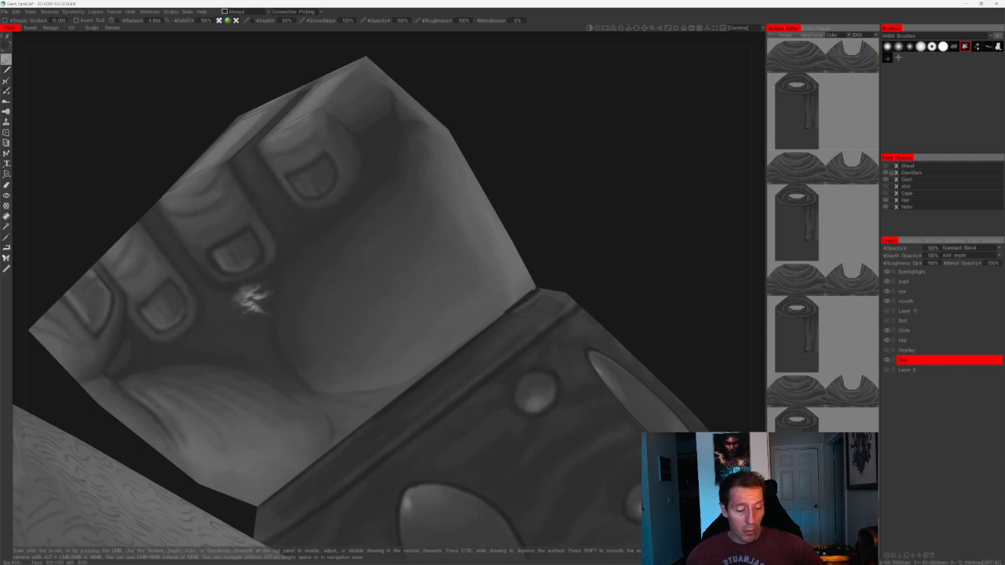
right_click_drag(255, 284, 264, 343, "alt")
left_click_drag(264, 343, 263, 288, "alt")
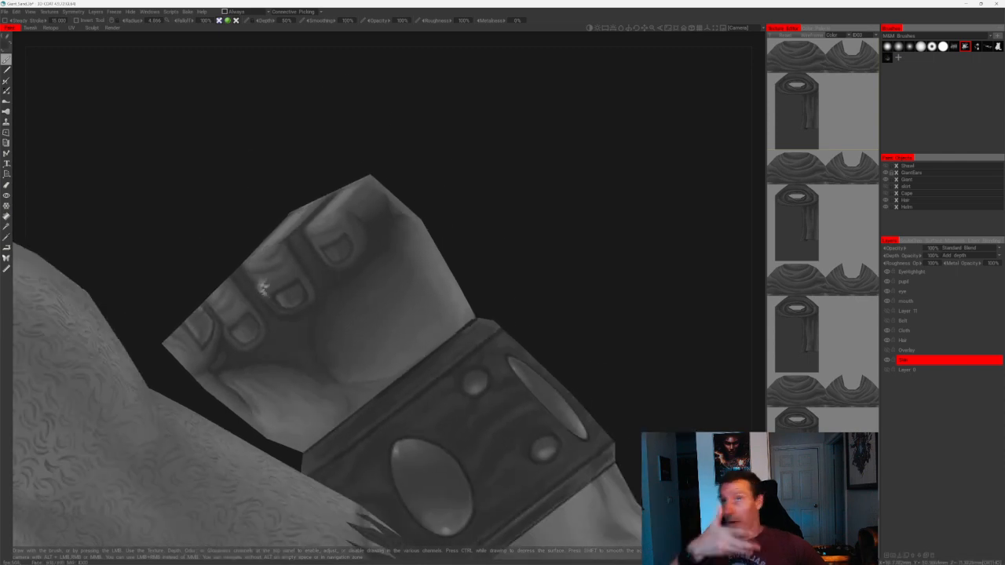
mouse_move(507, 161)
left_mouse_down("alt")
mouse_move(518, 155)
mouse_move(416, 214)
mouse_move(485, 292)
left_mouse_up("alt")
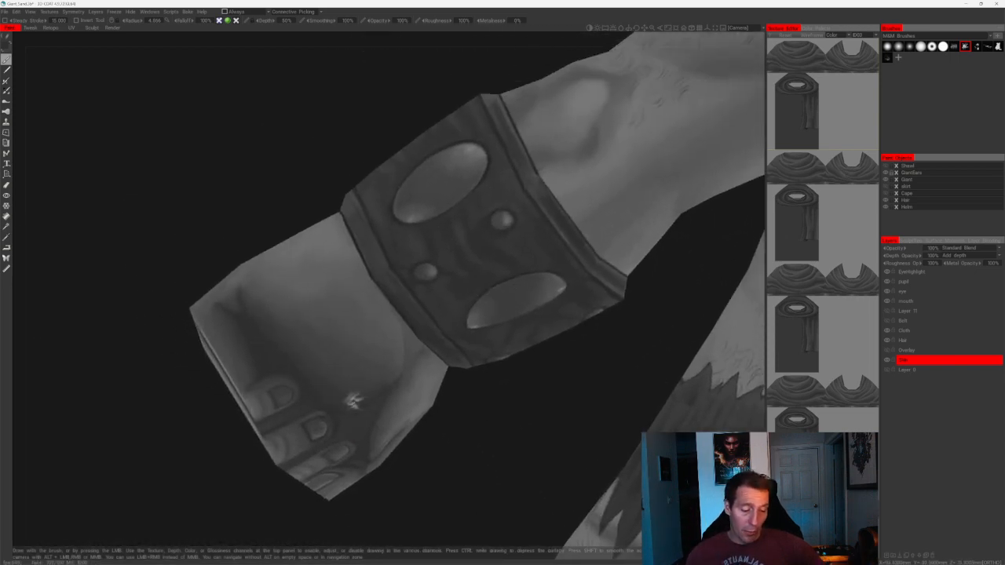
- Increase the brush size and even out the tones over the middle and outer side of the palm pad
key("bracketright")
key("bracketright")
key("bracketright")
key("bracketright")
key("bracketright")
key("bracketright")
key("bracketright")
key("bracketright")
key("bracketright")
key("bracketright")
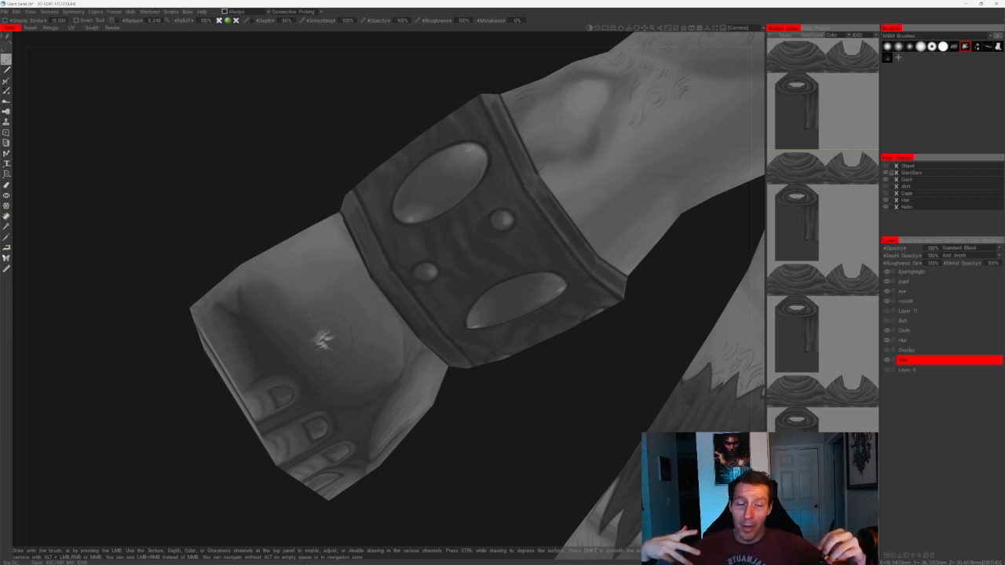
left_click_drag(310, 146, 314, 195)
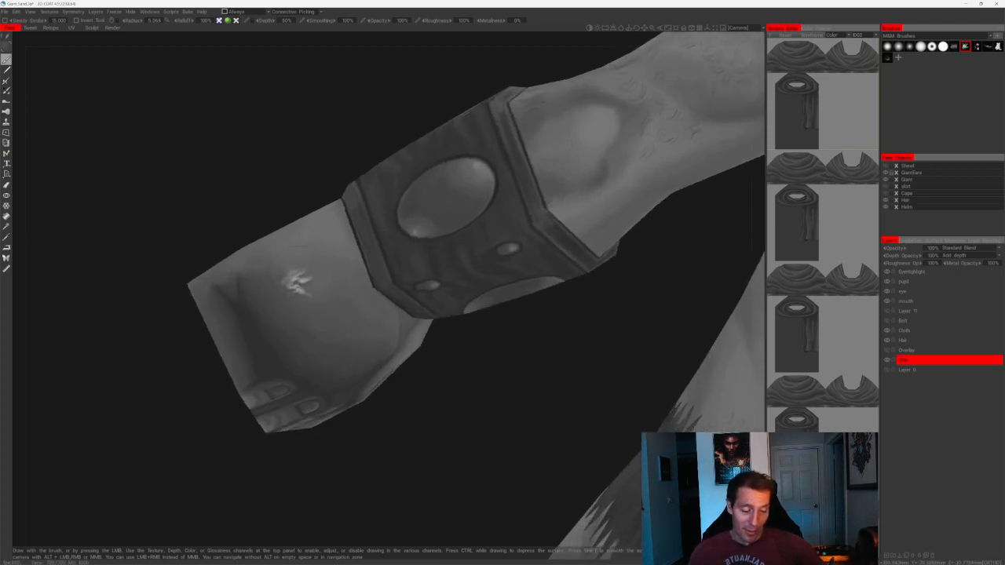
mouse_move(321, 297)
left_mouse_down("alt")
mouse_move(310, 320)
mouse_move(318, 330)
left_mouse_up("alt")
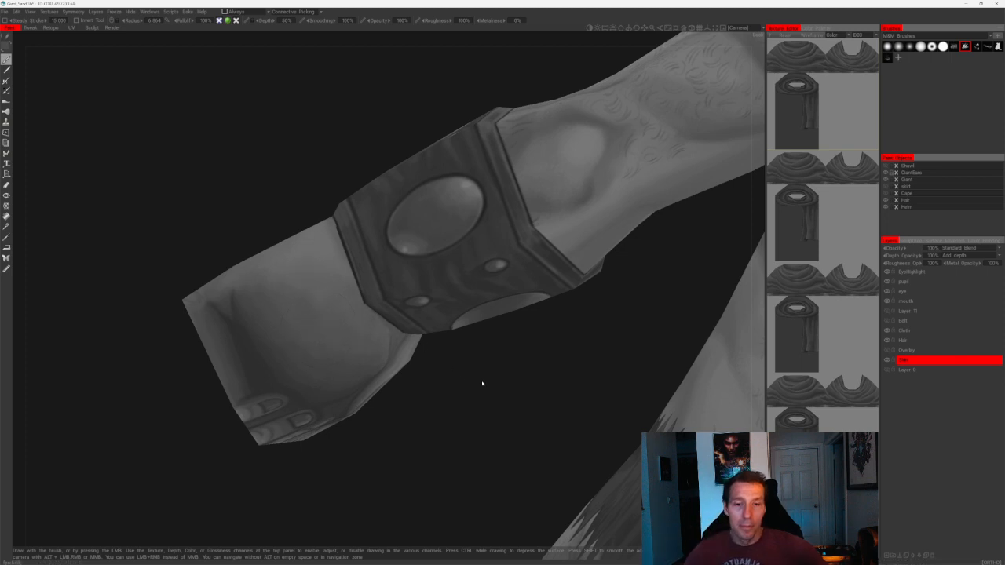
- Examine the fist's overall shading together with the wrist cuff, arm and body from different angles and distances
left_click_drag(480, 383, 429, 378)
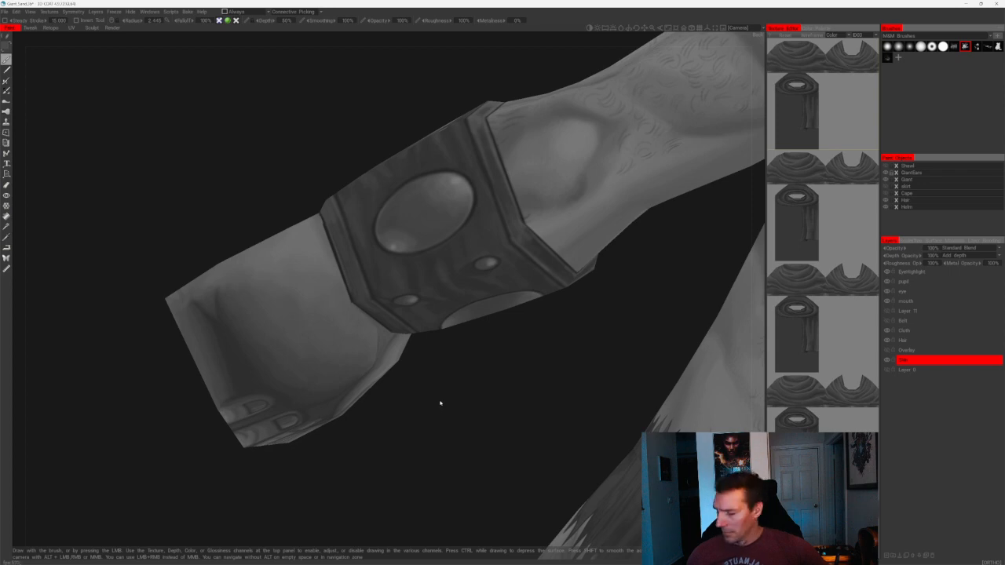
left_click_drag(440, 404, 415, 188)
scroll(443, 231, "up", 5)
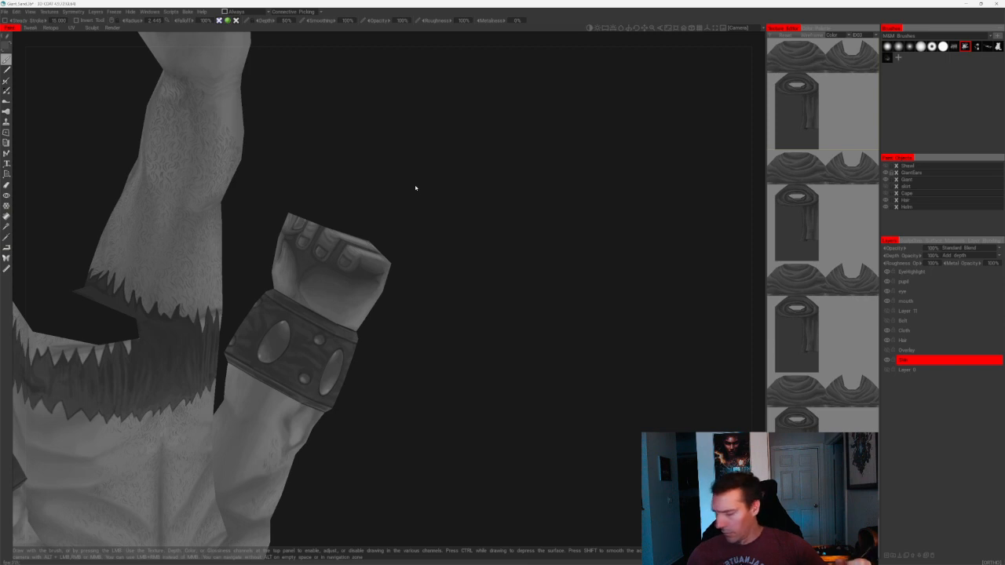
left_click_drag(415, 187, 439, 302)
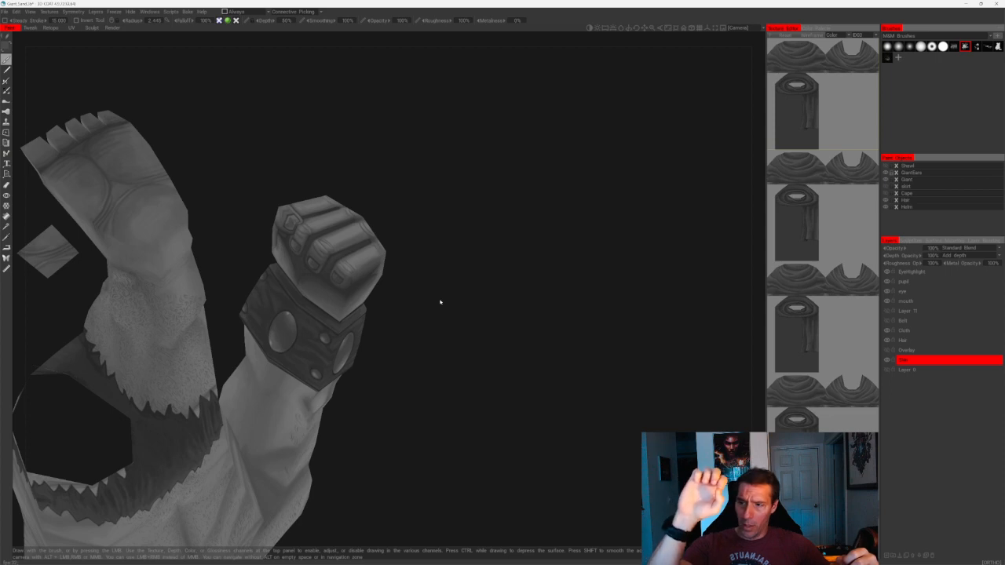
left_click_drag(440, 301, 498, 317)
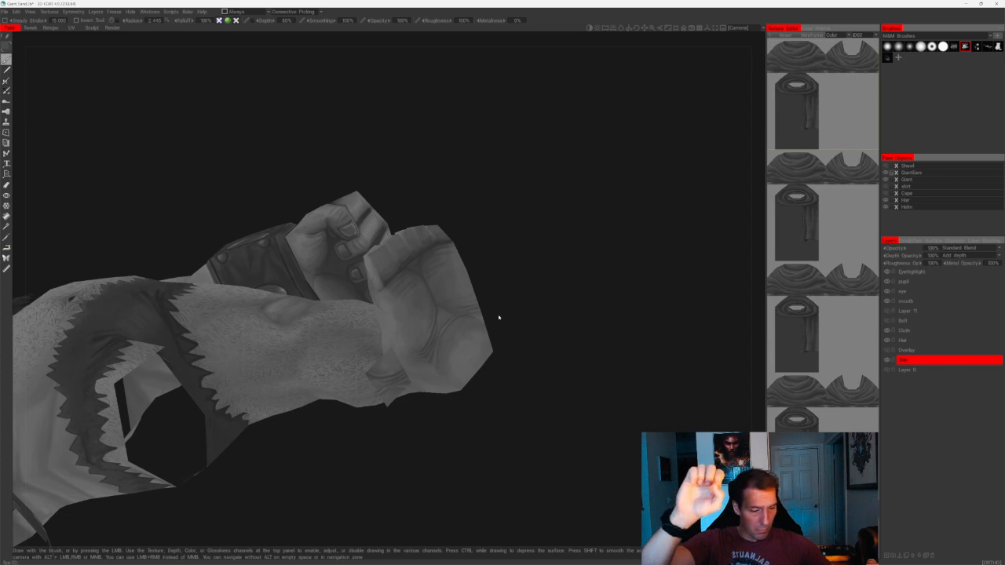
left_click_drag(499, 317, 450, 242)
middle_click_drag(451, 242, 529, 291)
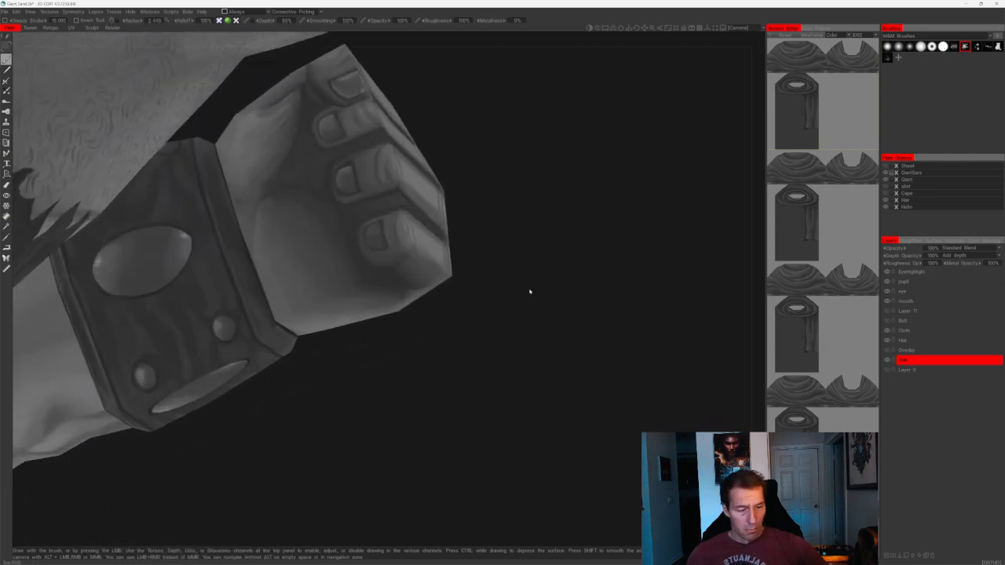
right_click_drag(529, 291, 521, 283)
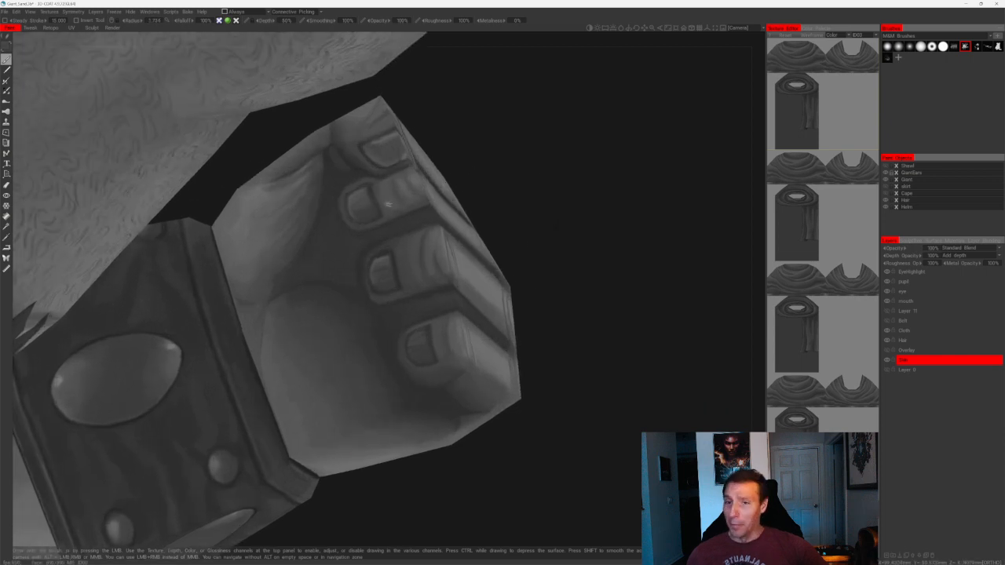
right_click_drag(443, 63, 540, 255)
mouse_move(540, 255)
left_mouse_down()
mouse_move(558, 268)
mouse_move(537, 247)
left_mouse_up()
mouse_move(536, 247)
right_mouse_down()
mouse_move(584, 309)
mouse_move(523, 260)
right_mouse_up()
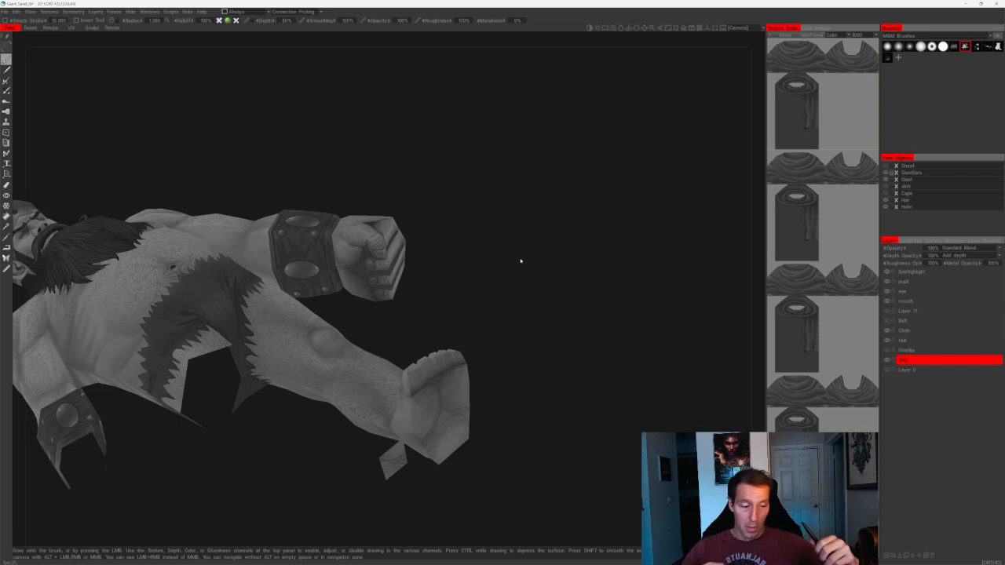
- Refine the dark hollow between the thumb and the index finger, adjusting the brush size as needed
left_click_drag(520, 261, 437, 251)
right_click_drag(437, 252, 501, 268)
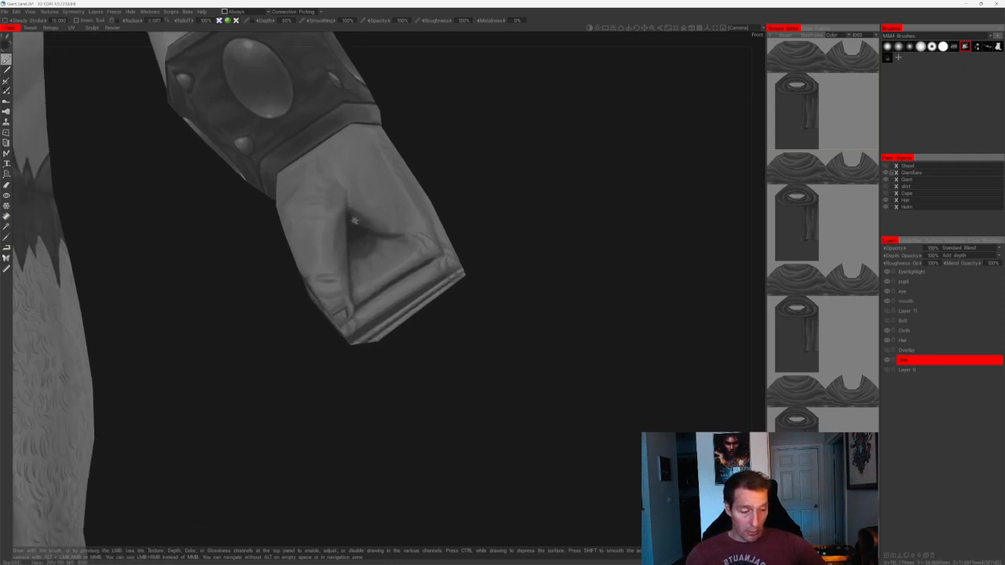
mouse_move(455, 209)
right_mouse_down()
mouse_move(462, 175)
mouse_move(471, 216)
right_mouse_up()
left_click_drag(471, 216, 451, 236)
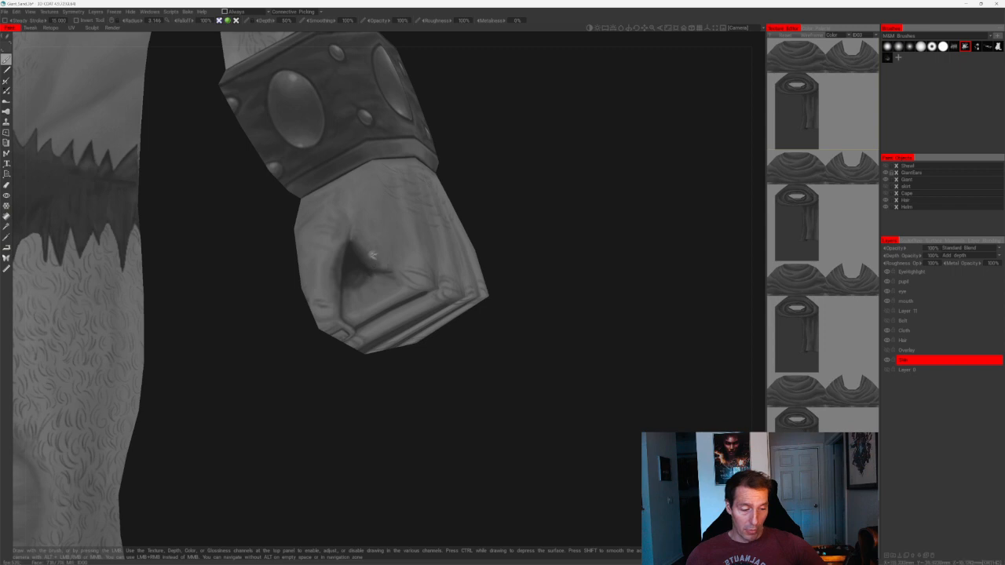
mouse_move(503, 229)
left_mouse_down()
mouse_move(567, 227)
mouse_move(511, 222)
left_mouse_up()
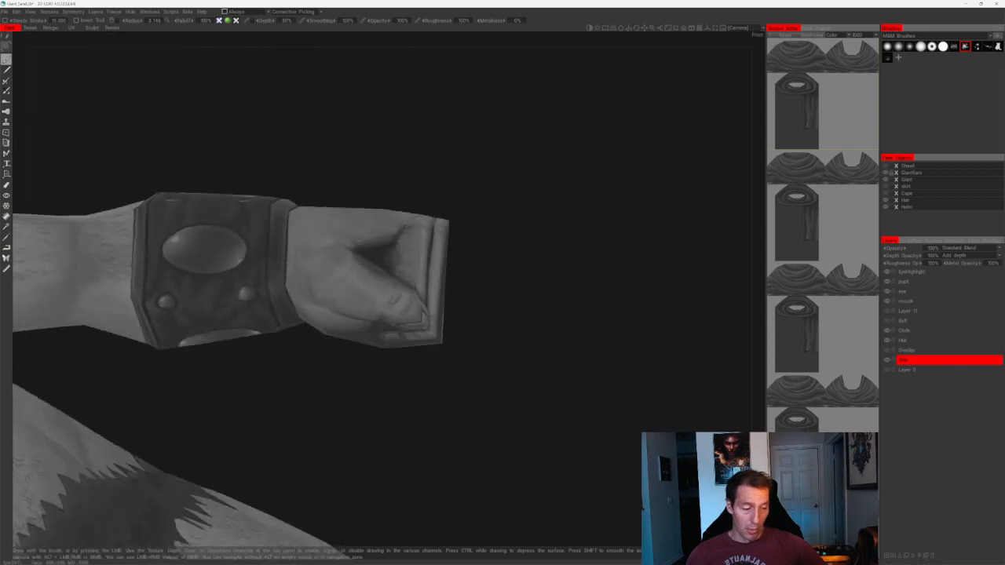
middle_click_drag(505, 202, 449, 206)
left_click_drag(450, 206, 473, 200)
right_click_drag(473, 201, 464, 225)
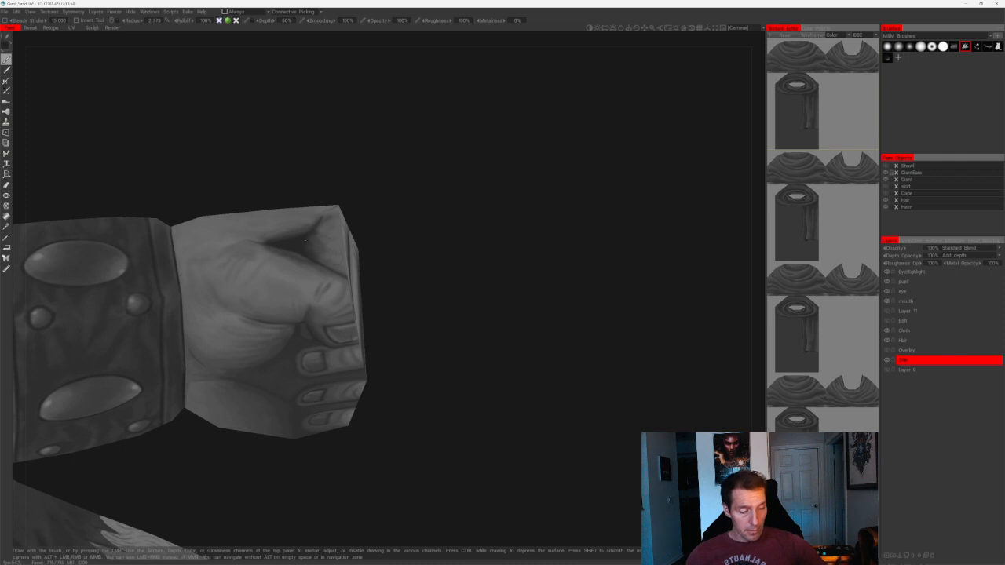
left_click_drag(396, 224, 418, 237)
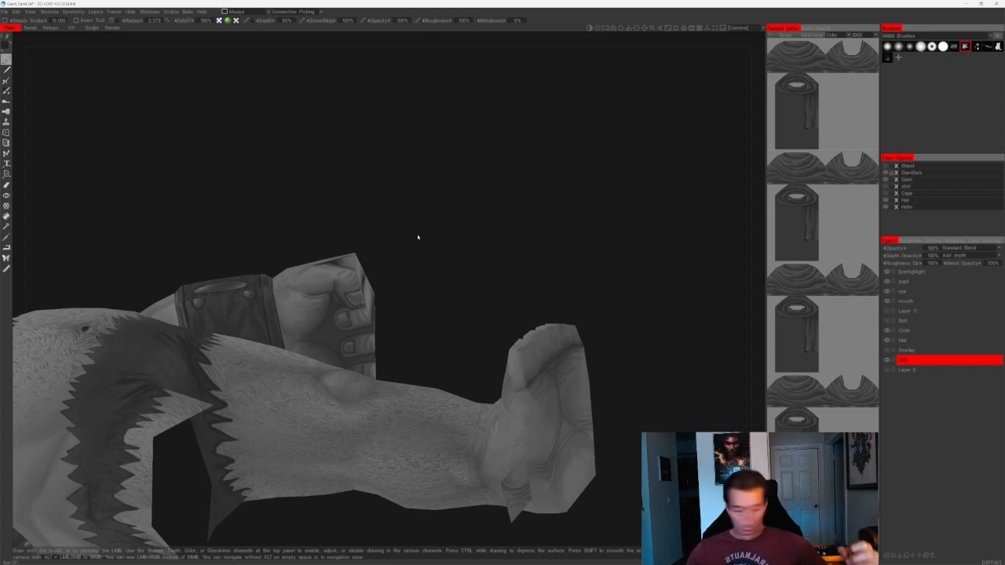
- Reduce the brush size and refine the shadows between the curled fingers on the underside of the fist
mouse_move(417, 237)
left_mouse_down()
mouse_move(405, 280)
mouse_move(385, 166)
mouse_move(421, 228)
left_mouse_up()
middle_click_drag(421, 228, 514, 277)
left_click_drag(514, 277, 466, 247)
right_click_drag(466, 246, 426, 204)
middle_click_drag(425, 204, 469, 298)
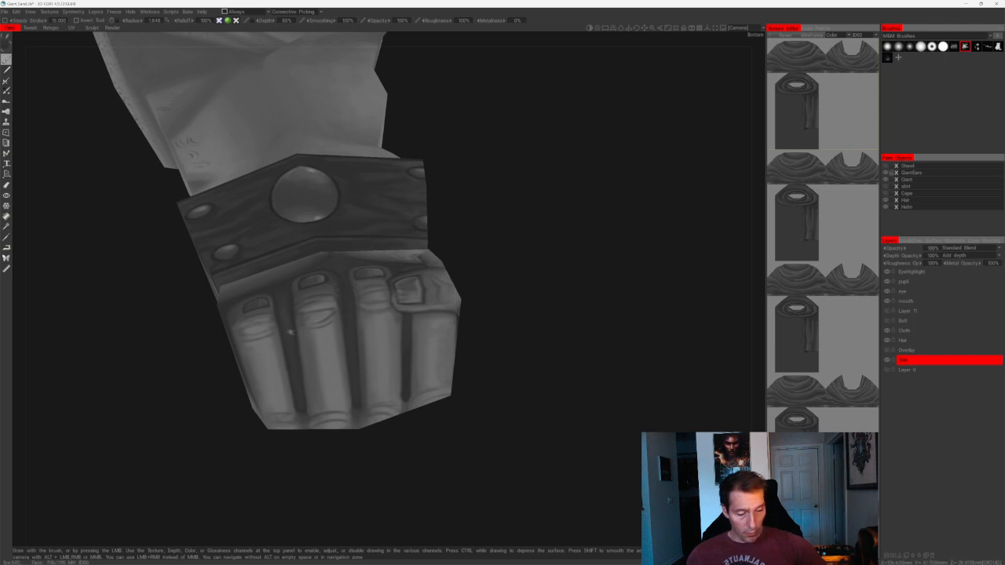
- Check the fist against the whole body and touch up the little finger's shading with a smaller brush
right_click_drag(416, 189, 491, 217)
left_click_drag(492, 217, 550, 393)
right_click_drag(549, 392, 583, 407)
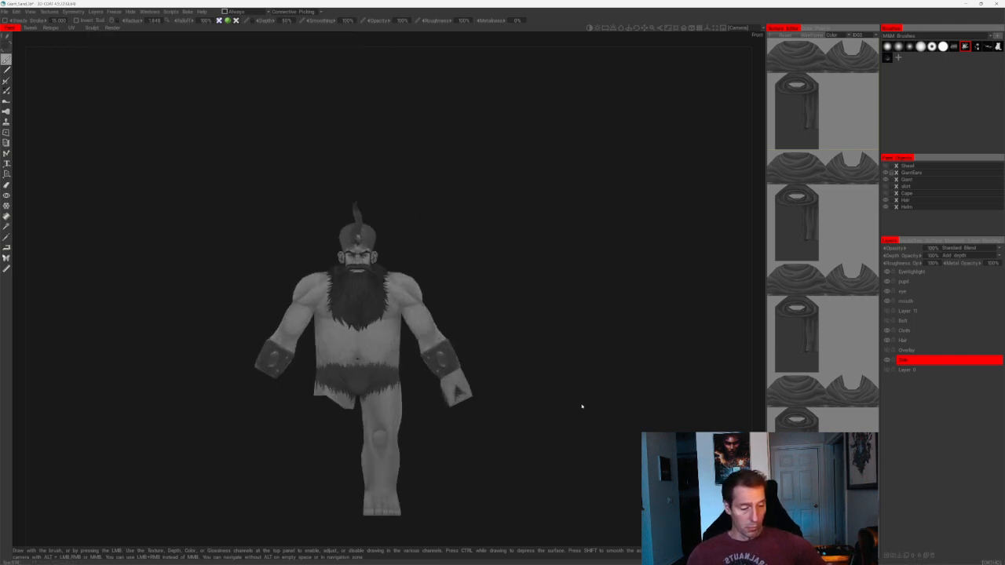
left_click_drag(582, 406, 474, 214)
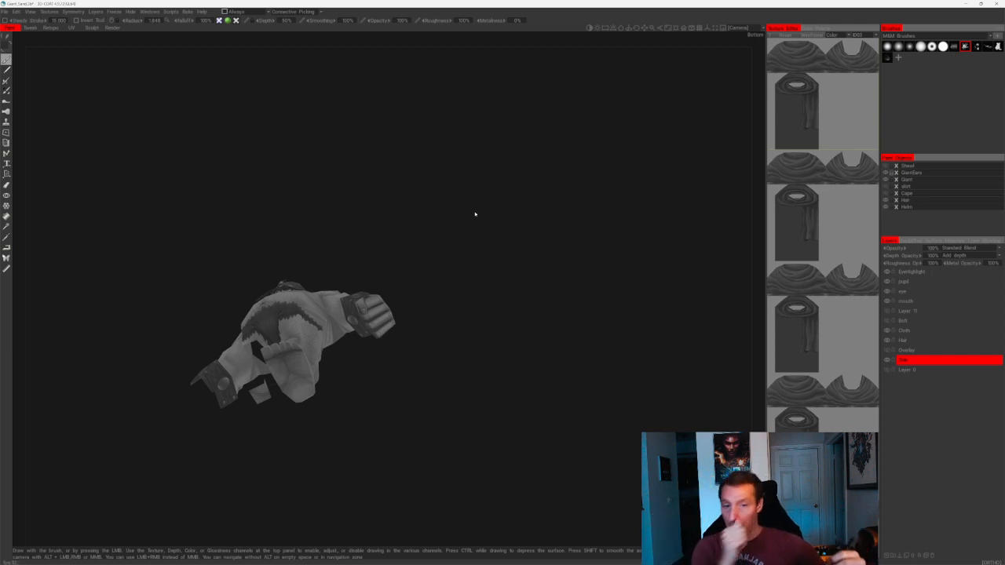
left_click_drag(474, 213, 379, 250)
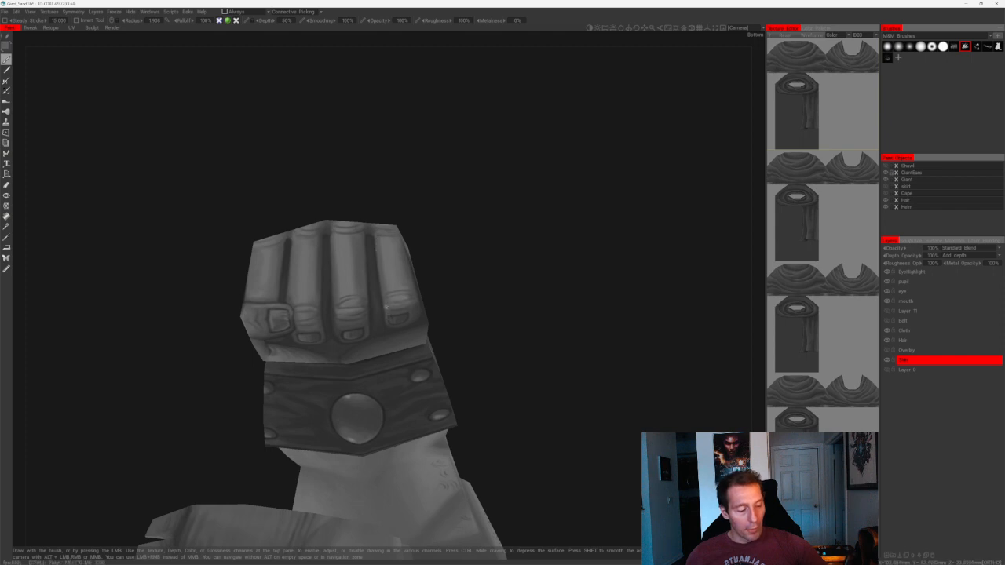
left_click_drag(387, 300, 407, 250)
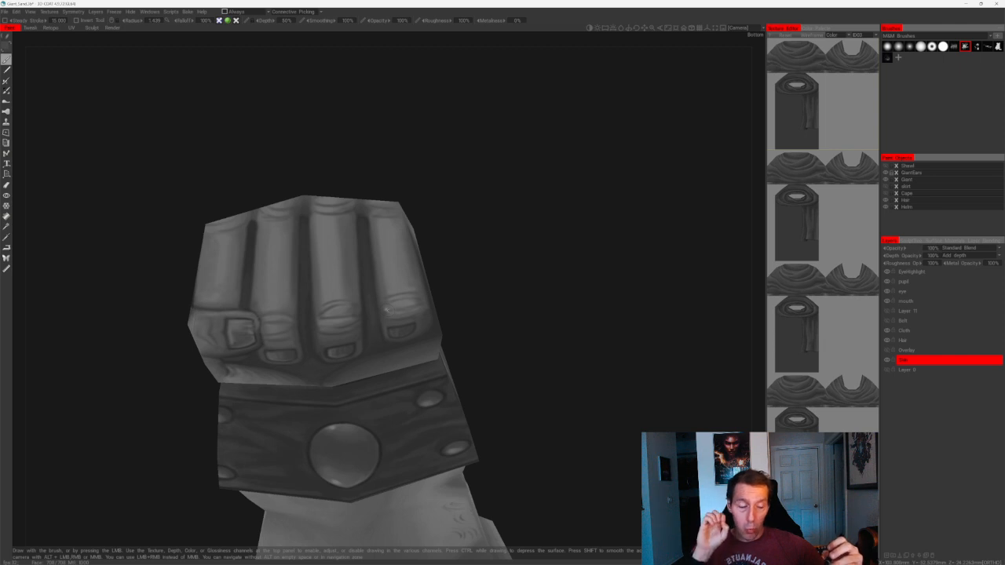
- Refine the shadow beneath the little finger where it meets the palm and the outer side of the hand
left_click_drag(585, 230, 443, 293)
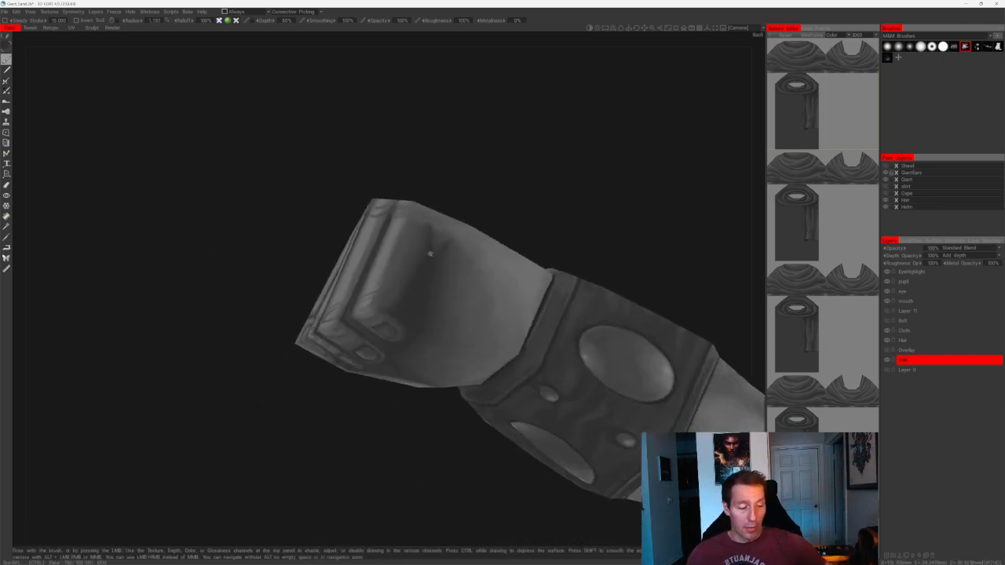
left_click_drag(416, 278, 392, 310)
left_click_drag(452, 290, 544, 292)
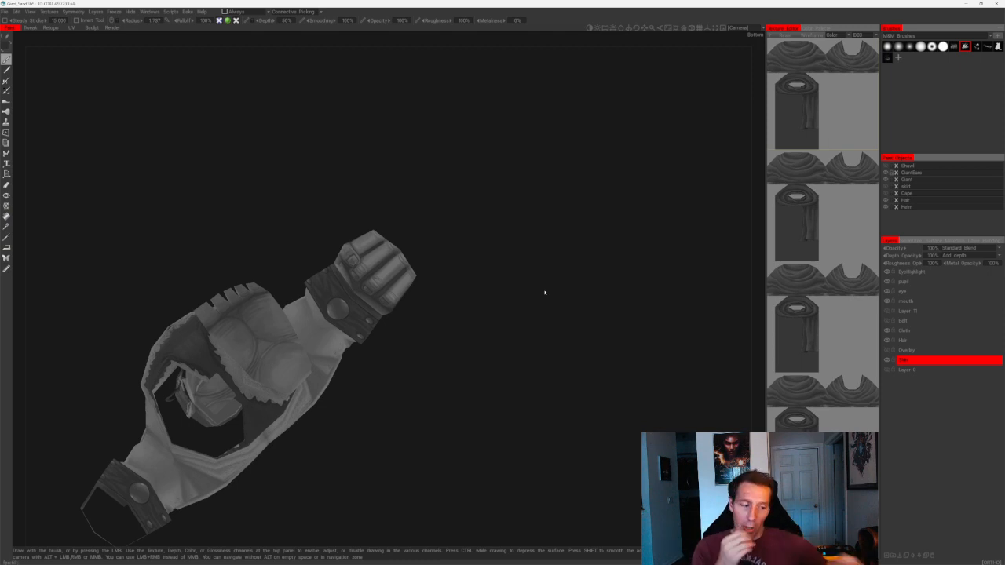
mouse_move(486, 178)
left_mouse_down()
mouse_move(536, 267)
mouse_move(547, 247)
mouse_move(497, 256)
mouse_move(485, 160)
mouse_move(498, 224)
mouse_move(543, 234)
mouse_move(484, 217)
mouse_move(500, 199)
mouse_move(482, 164)
left_mouse_up()
scroll(497, 225, "up", 5)
scroll(512, 240, "down", 3)
scroll(550, 269, "up", 6)
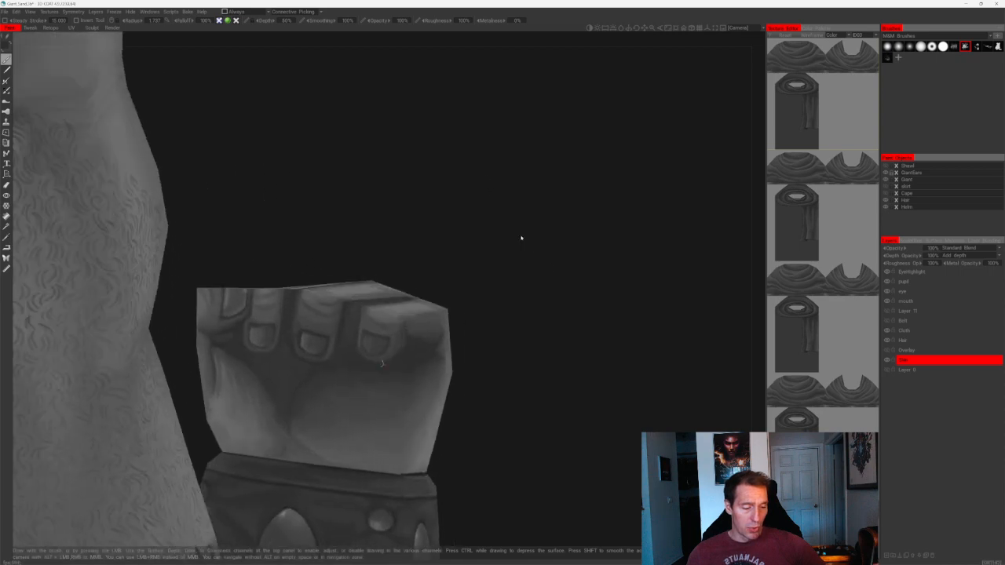
- Increase the brush size and deepen the dark gap between the middle and ring fingers
scroll(434, 164, "down", 8)
left_click_drag(466, 173, 518, 298)
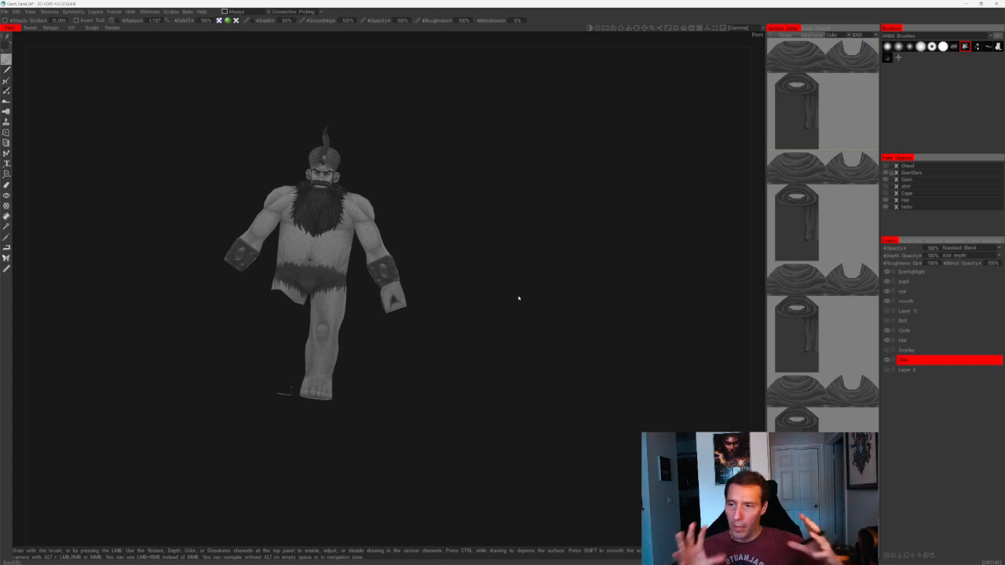
left_click_drag(518, 296, 459, 219)
right_click_drag(459, 220, 472, 330, "alt")
middle_click_drag(473, 330, 534, 310, "alt")
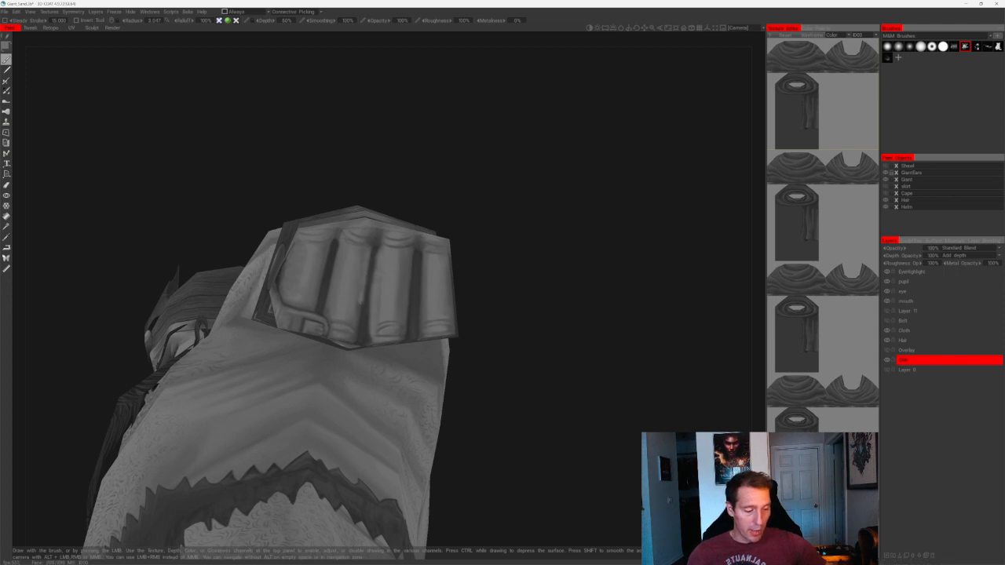
left_click_drag(361, 318, 423, 253, "alt")
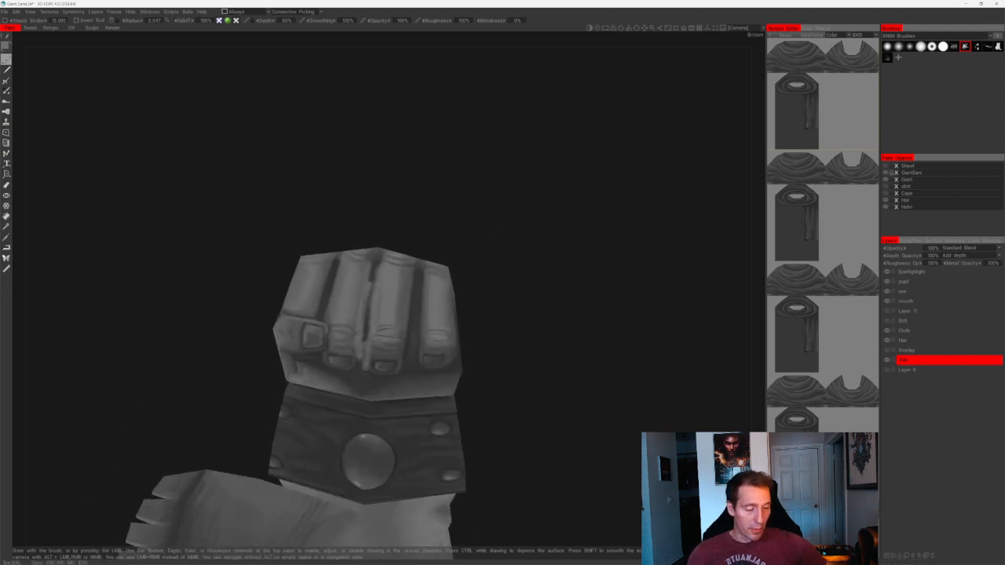
- Touch up the shading along the thumb's inner edge, judging it against the full figure and the cuff
right_click_drag(402, 289, 474, 225, "alt")
left_click_drag(474, 225, 471, 226, "alt")
right_click_drag(476, 223, 471, 243, "alt")
left_click_drag(471, 243, 544, 315, "alt")
right_click_drag(543, 315, 573, 381, "alt")
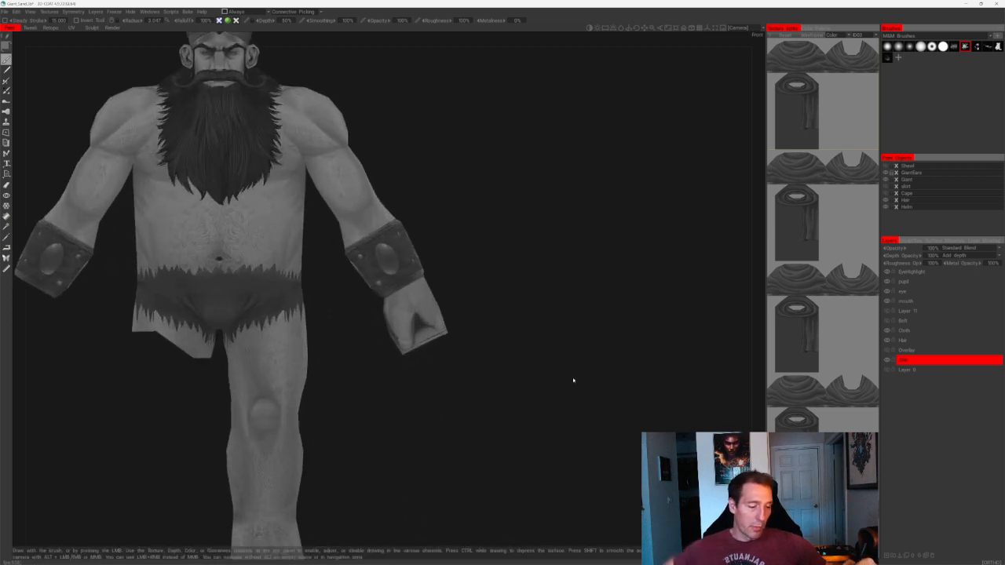
left_click_drag(515, 315, 518, 289, "alt")
middle_click_drag(518, 289, 511, 273, "alt")
right_click_drag(511, 273, 505, 338, "alt")
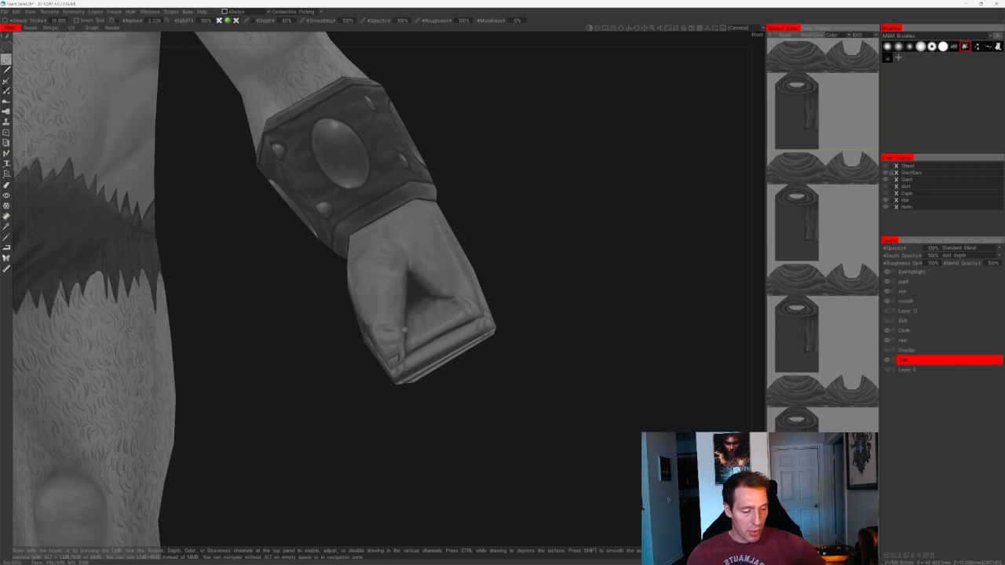
middle_click_drag(519, 299, 523, 307, "alt")
right_click_drag(523, 306, 487, 258, "alt")
left_click_drag(486, 258, 444, 288, "alt")
right_click_drag(444, 287, 487, 369, "alt")
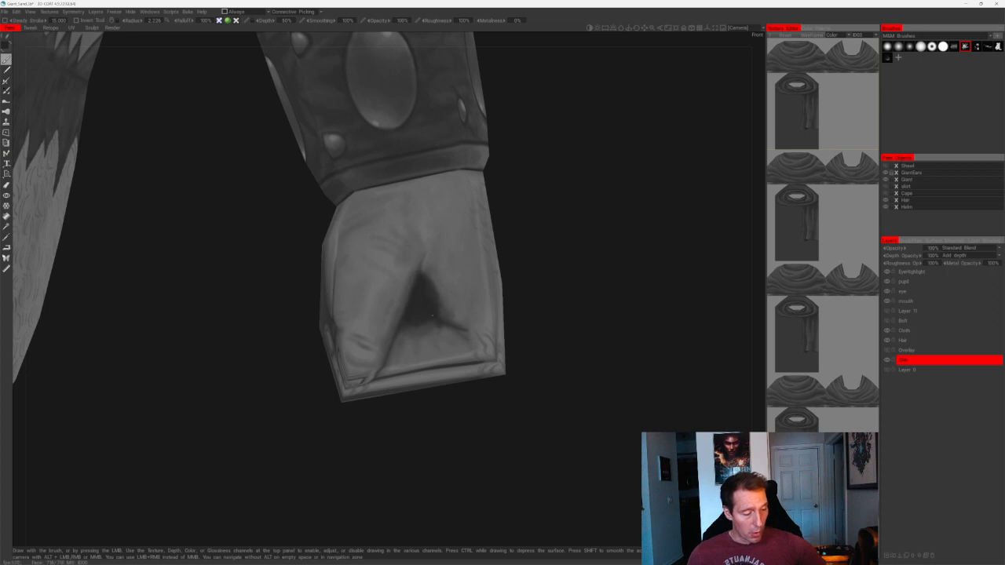
- Deepen and shape the dark hollow between the thumb and index finger, varying the brush size
left_click_drag(406, 326, 403, 302, "alt")
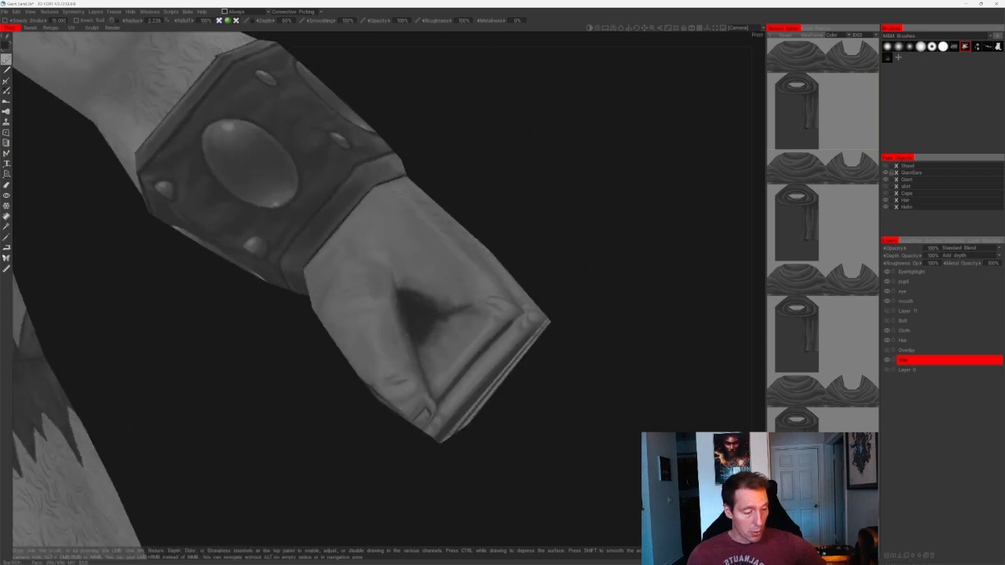
left_click_drag(460, 252, 417, 359, "alt")
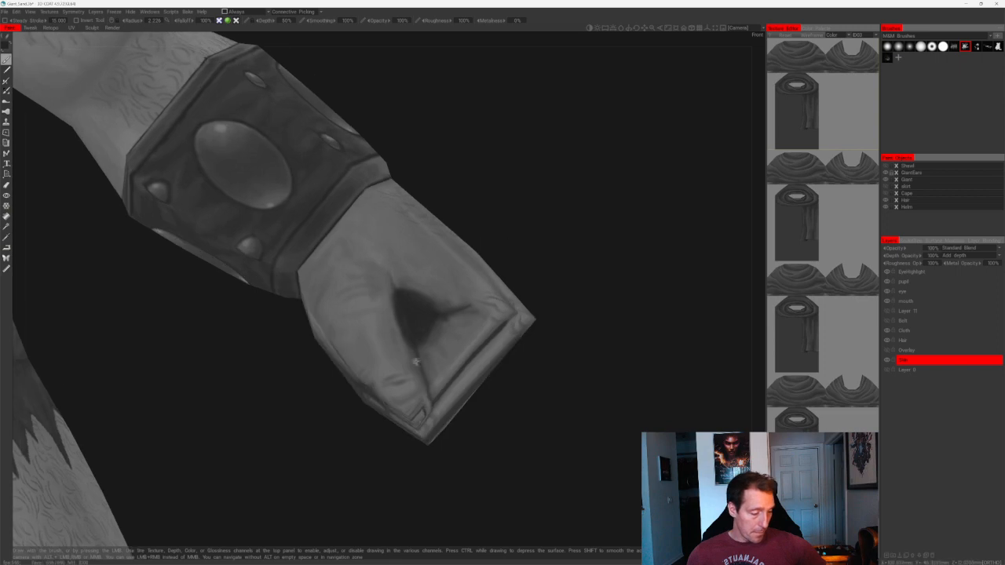
left_click_drag(440, 394, 509, 406, "alt")
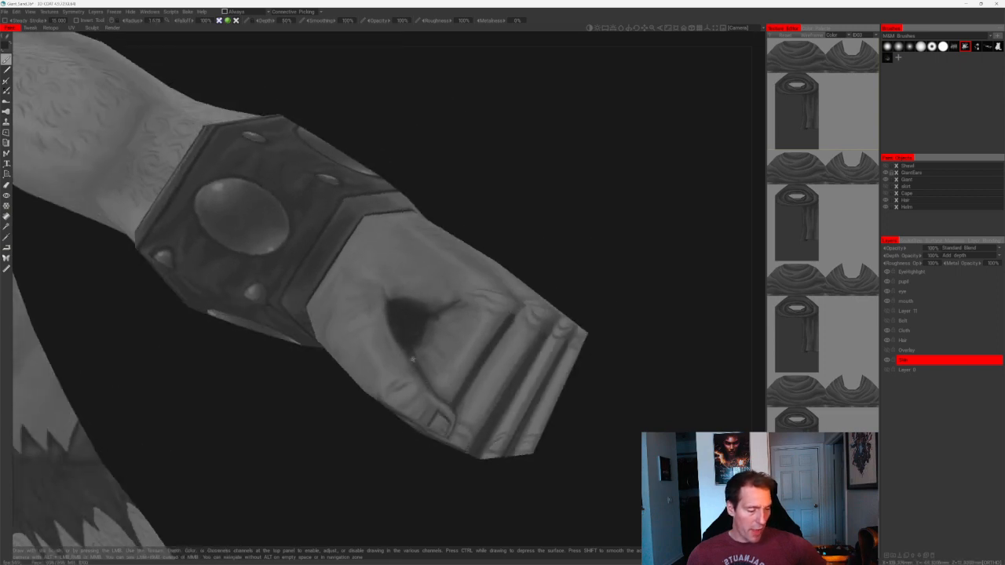
left_click_drag(533, 240, 469, 284, "alt")
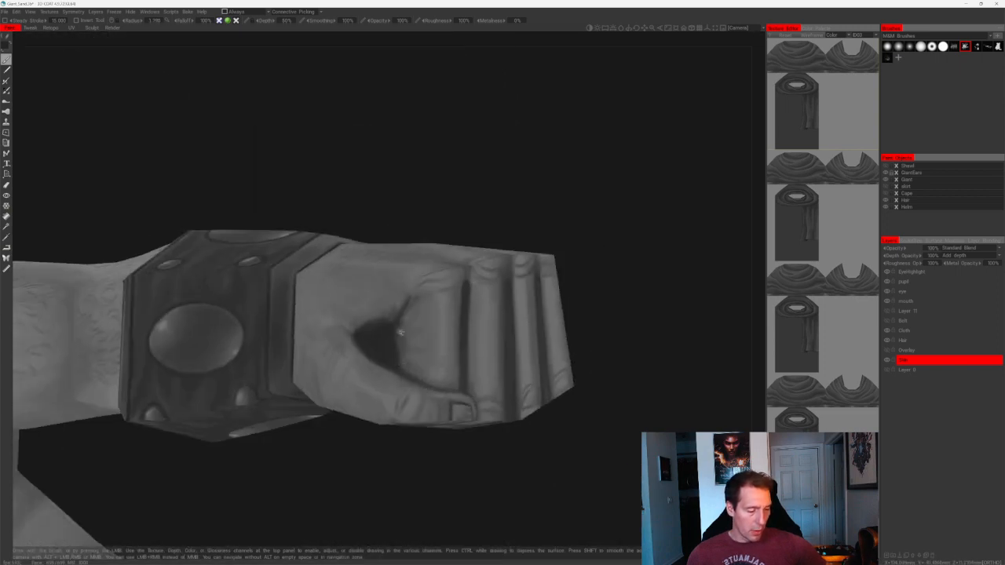
left_click_drag(400, 333, 499, 222, "alt")
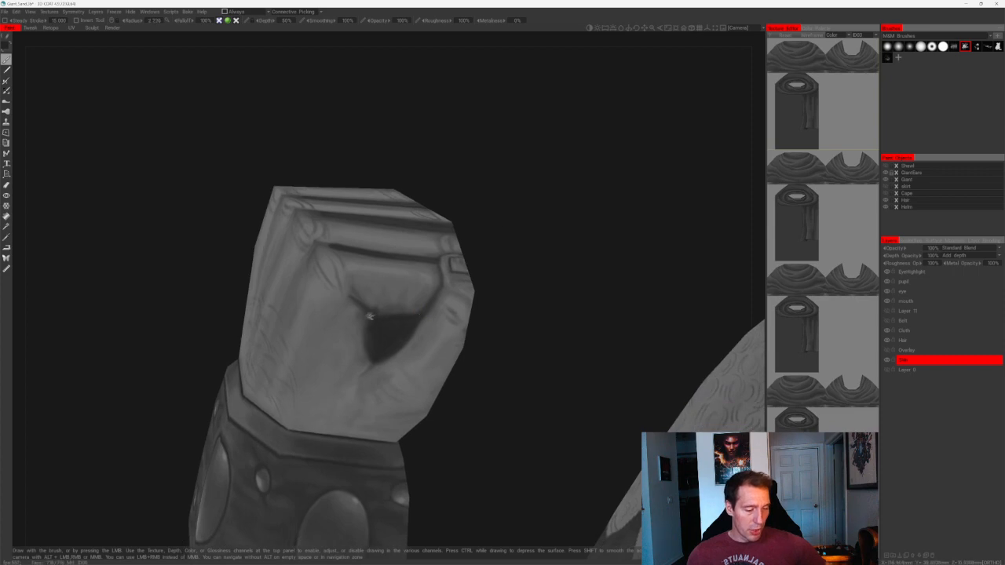
left_click_drag(368, 354, 455, 303, "alt")
left_click_drag(366, 383, 411, 269, "alt")
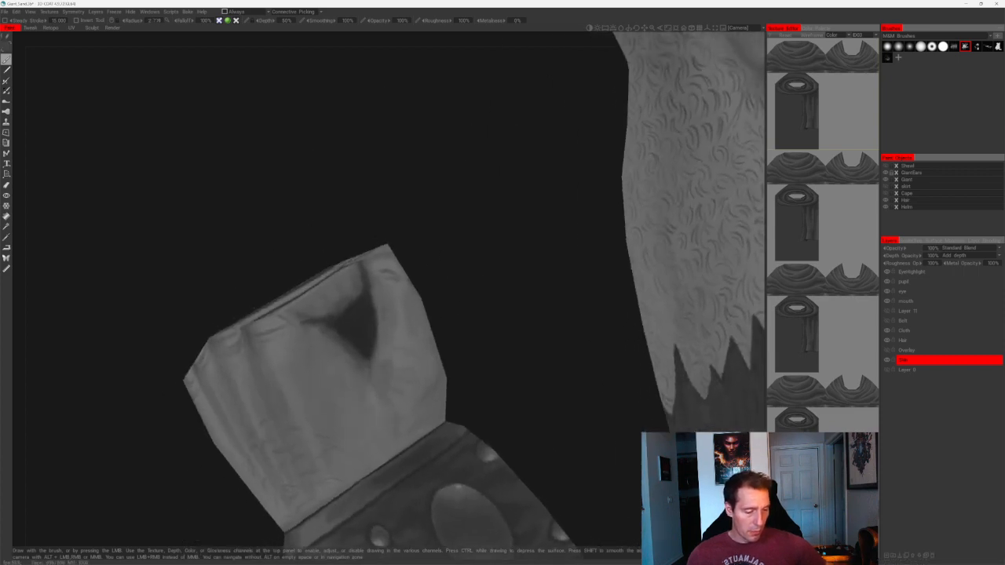
- Refine the shadow beside the little fingertip at the palm's outer corner with a smaller brush
right_click_drag(397, 333, 410, 211, "alt")
left_click_drag(410, 211, 456, 335, "alt")
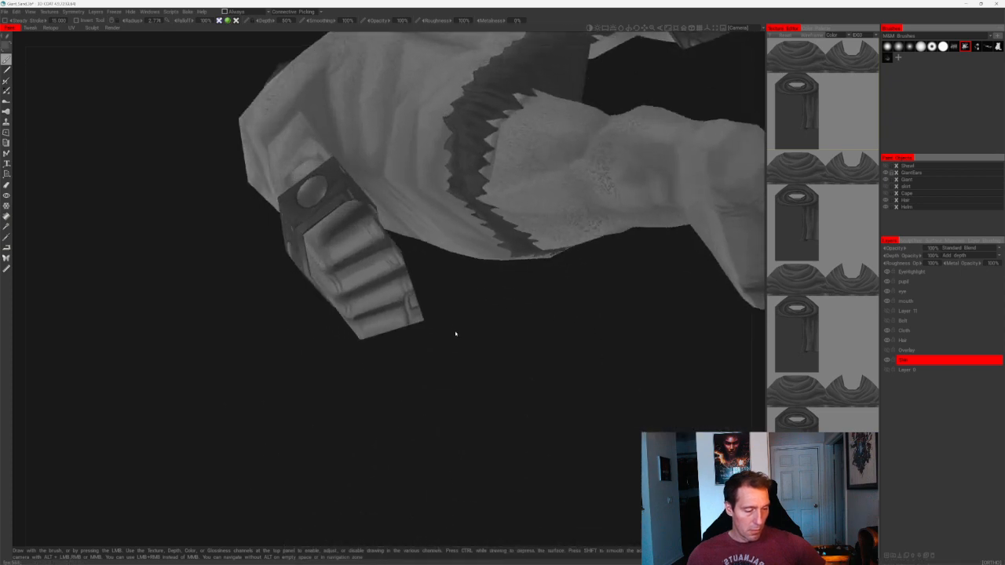
right_click_drag(455, 335, 453, 353, "alt")
left_click_drag(453, 352, 428, 441, "alt")
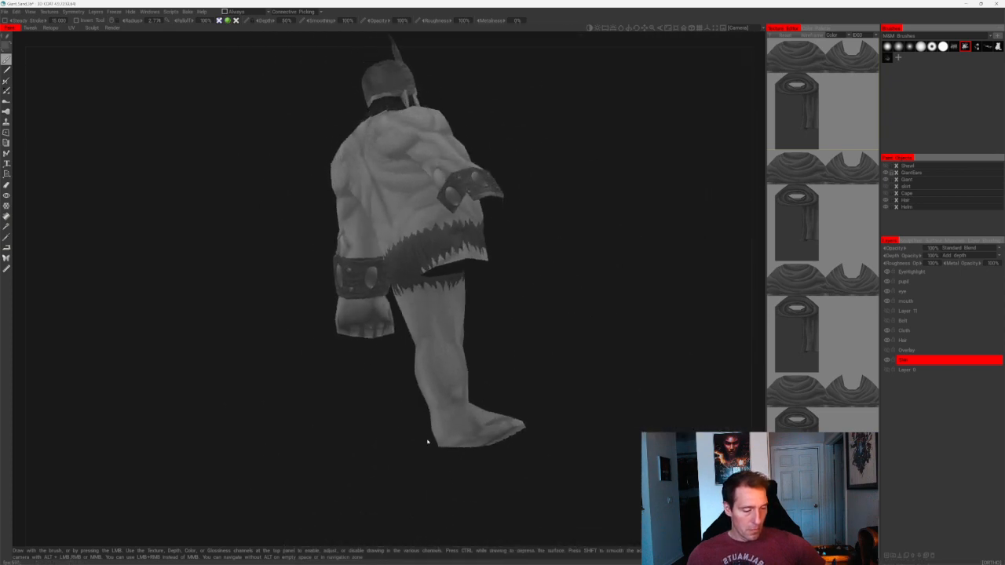
right_click_drag(429, 442, 473, 473, "alt")
middle_click_drag(473, 473, 528, 363, "alt")
right_click_drag(527, 363, 511, 402, "alt")
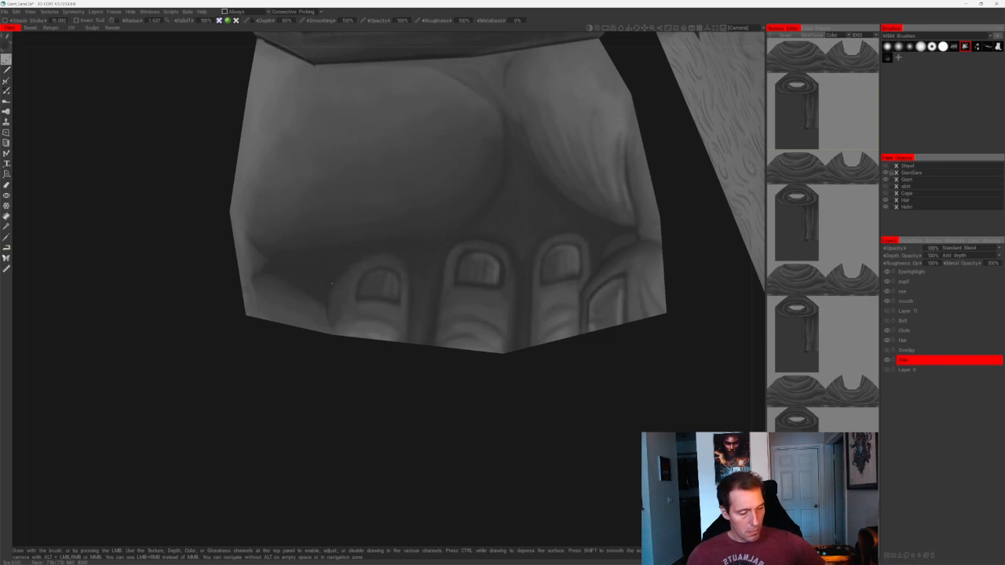
left_click_drag(331, 324, 332, 259, "alt")
right_click_drag(338, 265, 448, 183, "alt")
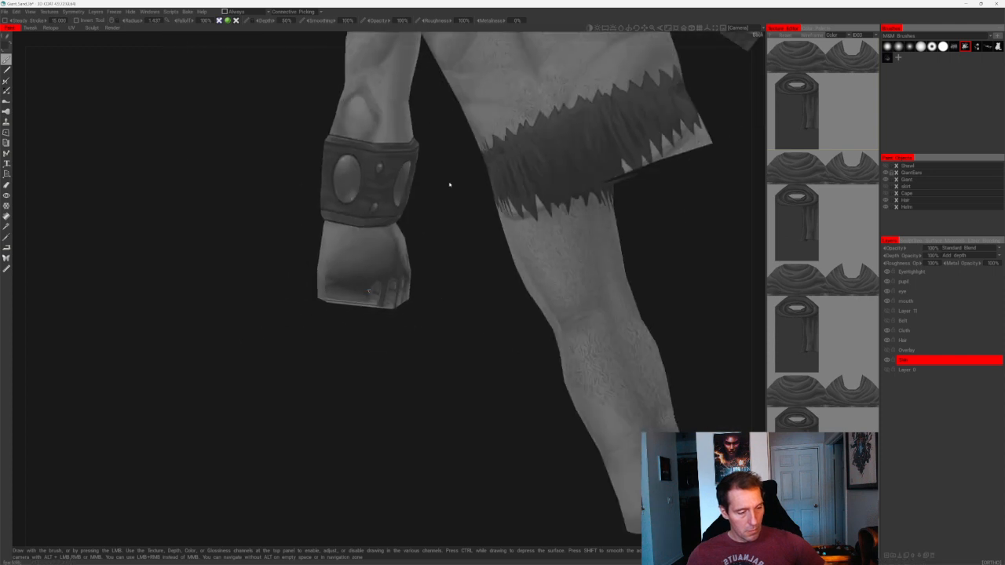
- Reduce the brush size further and refine the tones on the outer side of the hand below the wrist cuff
left_click_drag(449, 184, 462, 222, "alt")
middle_click_drag(462, 222, 488, 267, "alt")
right_click_drag(488, 267, 427, 306, "alt")
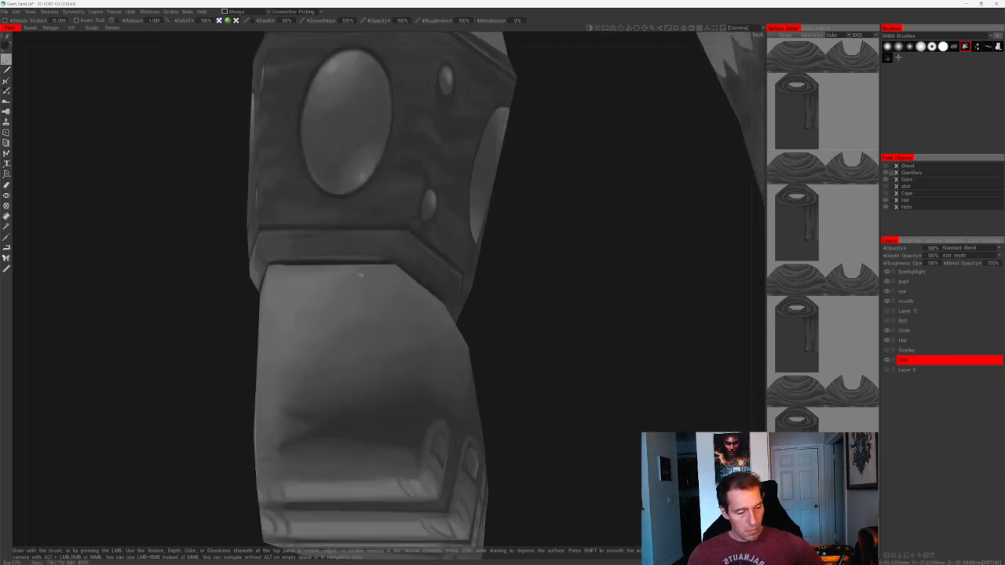
middle_click_drag(501, 381, 480, 274, "alt")
left_click_drag(480, 274, 487, 330, "alt")
left_click_drag(398, 314, 373, 280, "alt")
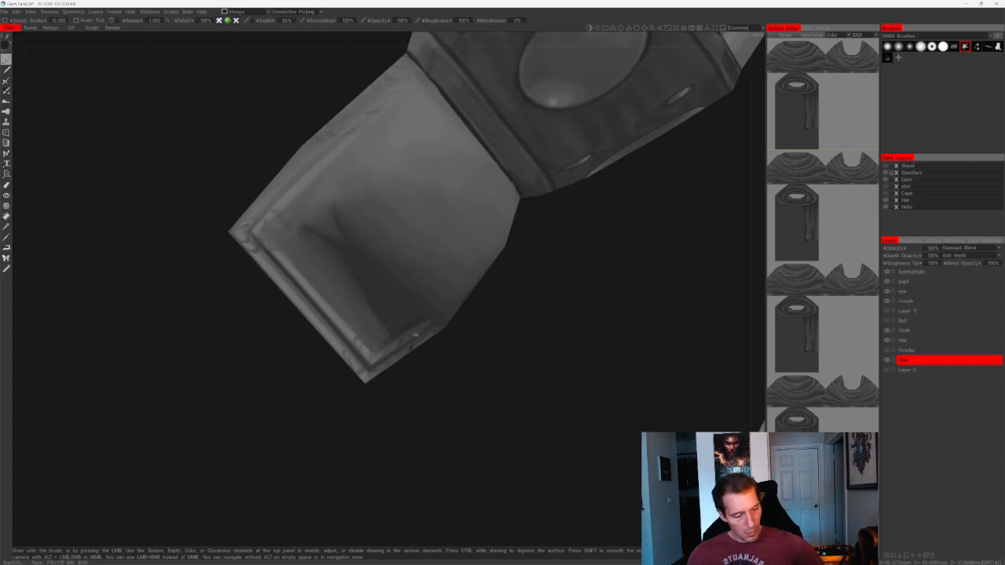
- Try painting a thin dark crease across the outer side of the palm
right_click_drag(416, 335, 476, 300, "alt")
left_click_drag(476, 301, 443, 298, "alt")
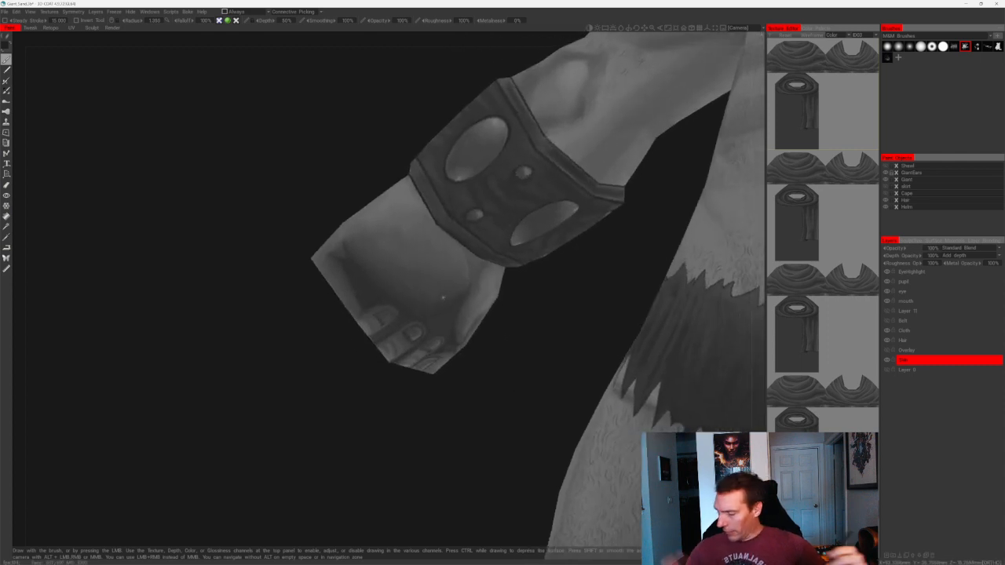
left_click_drag(373, 235, 537, 267, "alt")
left_click_drag(342, 236, 358, 217, "alt")
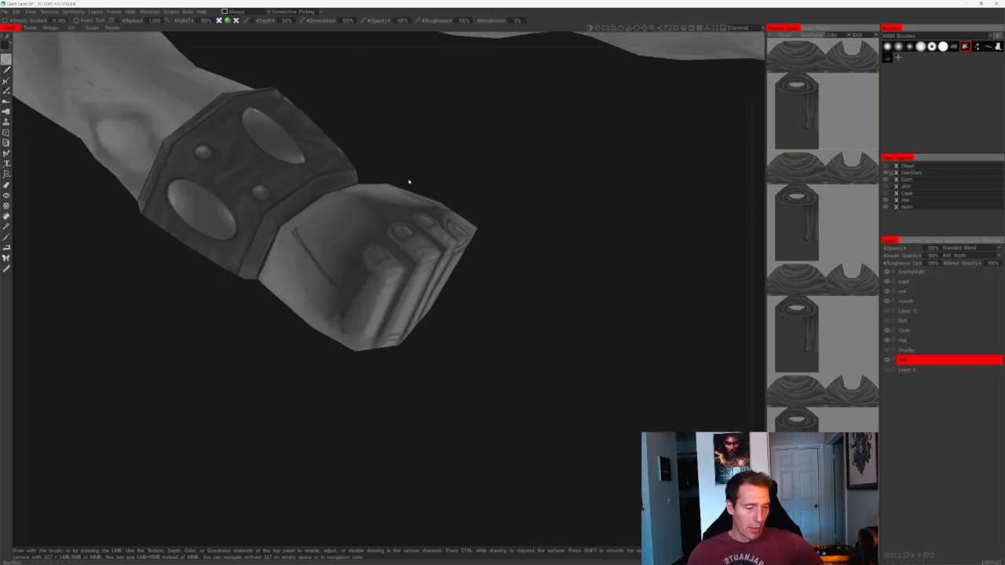
left_click_drag(408, 182, 325, 205, "alt")
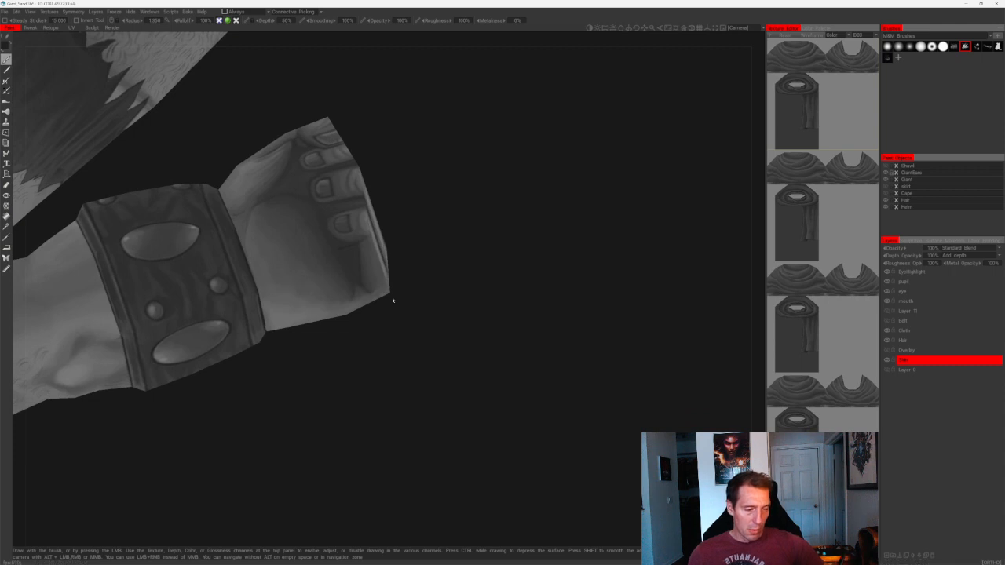
- Blend the shading across the outer palm with a larger brush and paint out the thin crease
left_click_drag(392, 300, 303, 223, "alt")
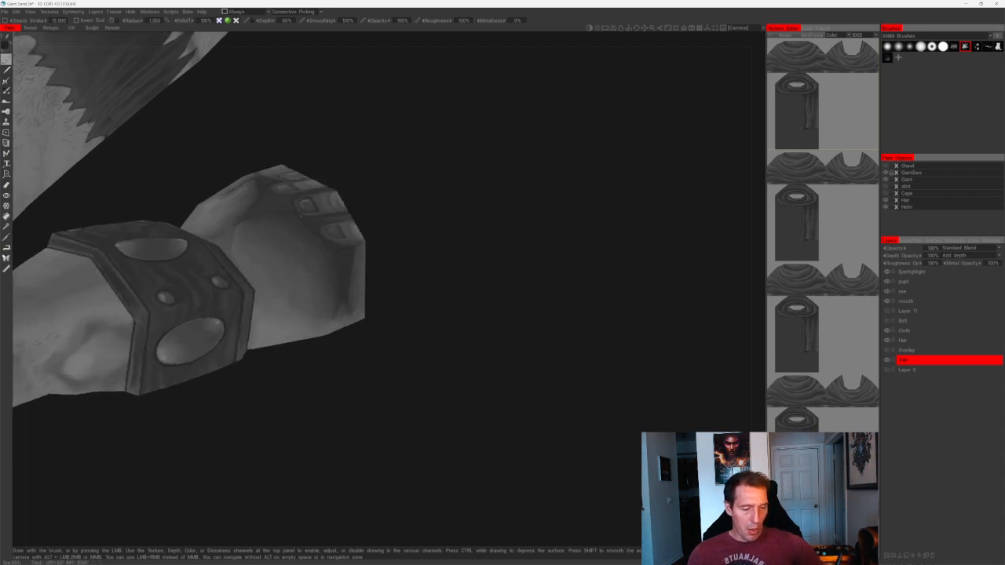
left_click_drag(418, 226, 398, 235)
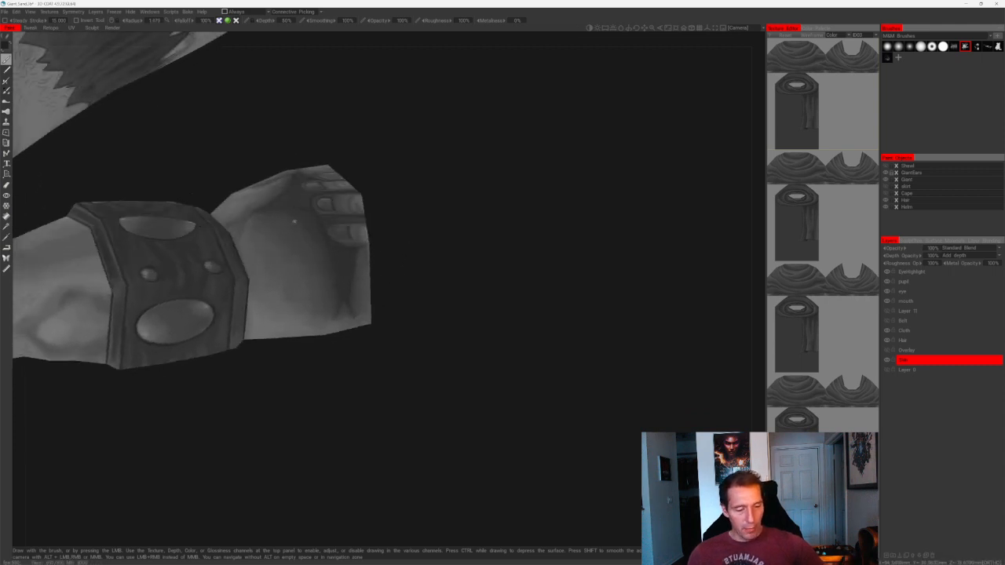
left_click_drag(349, 292, 377, 284, "alt")
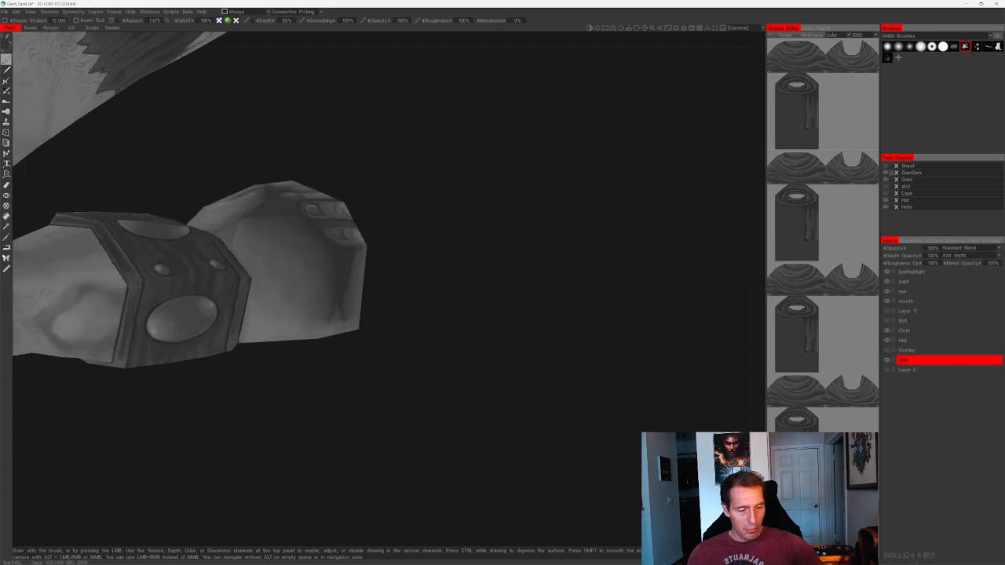
left_click_drag(283, 218, 307, 313, "alt")
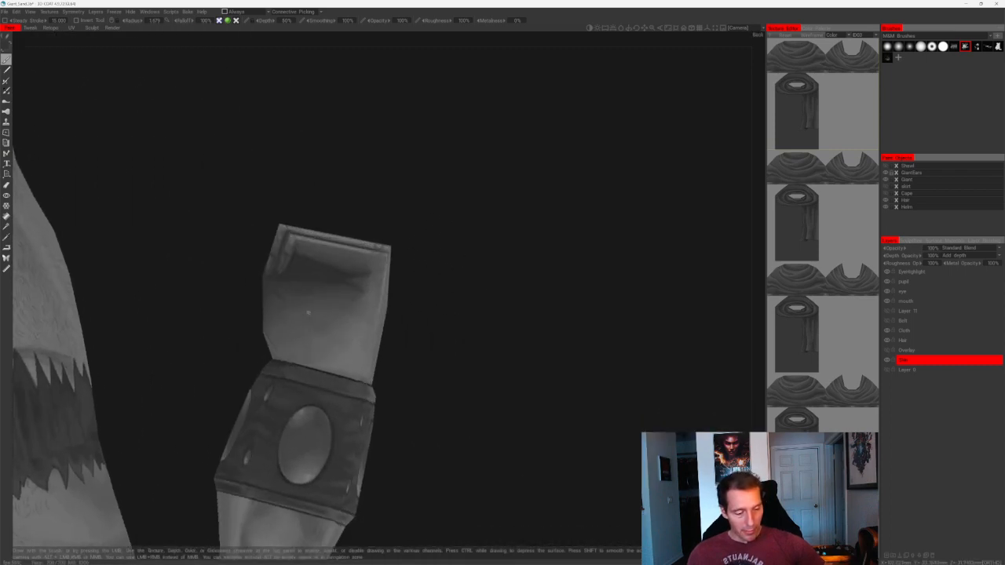
left_click_drag(289, 345, 308, 284, "alt")
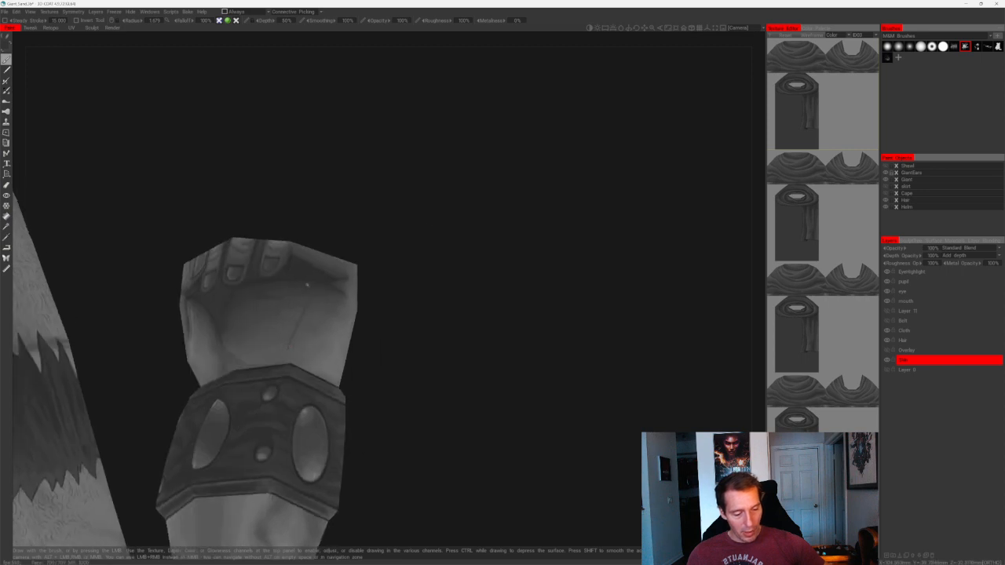
left_click_drag(296, 323, 388, 280, "alt")
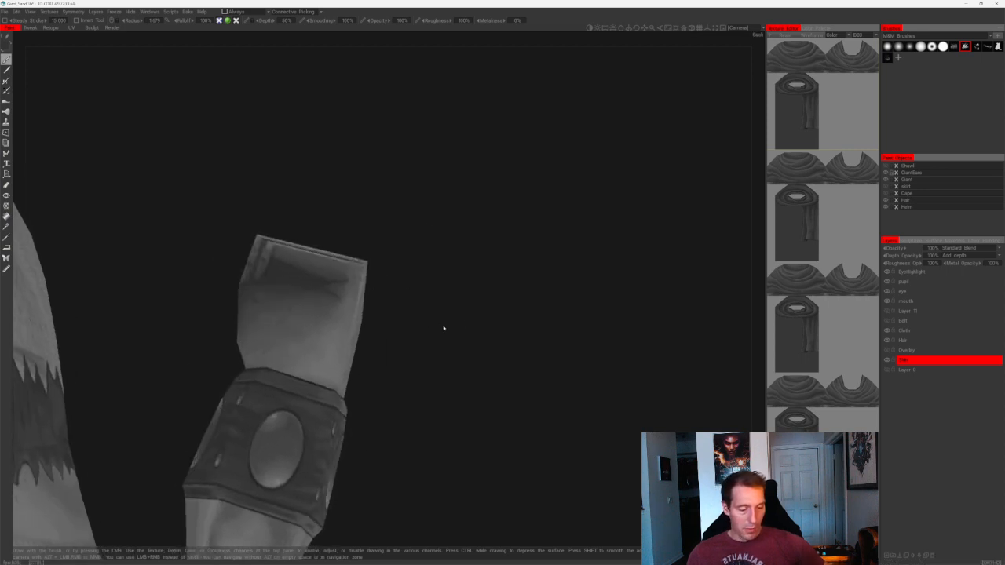
left_click_drag(444, 329, 303, 298, "alt")
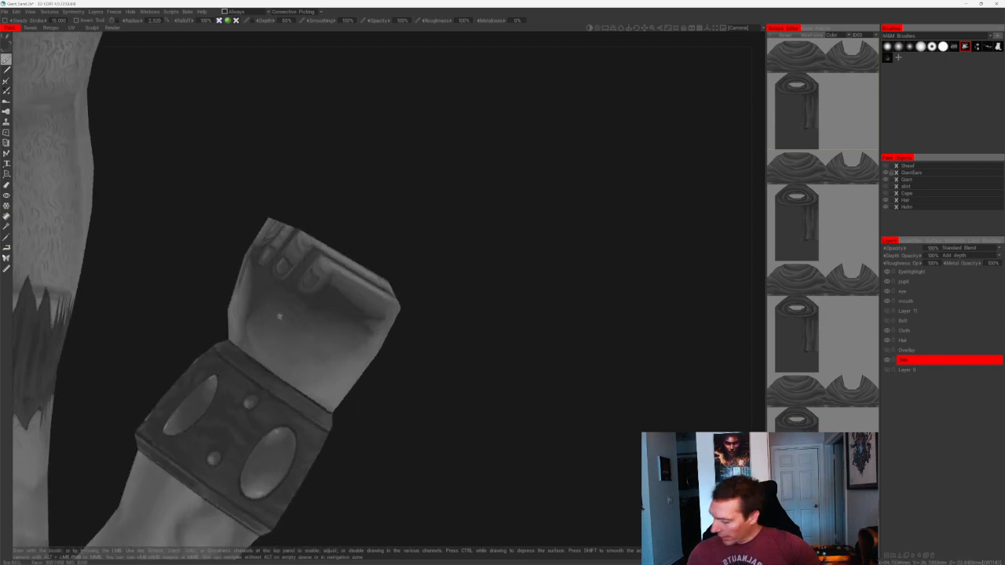
- Refine the dark hollow on the outer side of the hand beside the little finger with a progressively smaller brush
left_click_drag(534, 421, 372, 211, "alt")
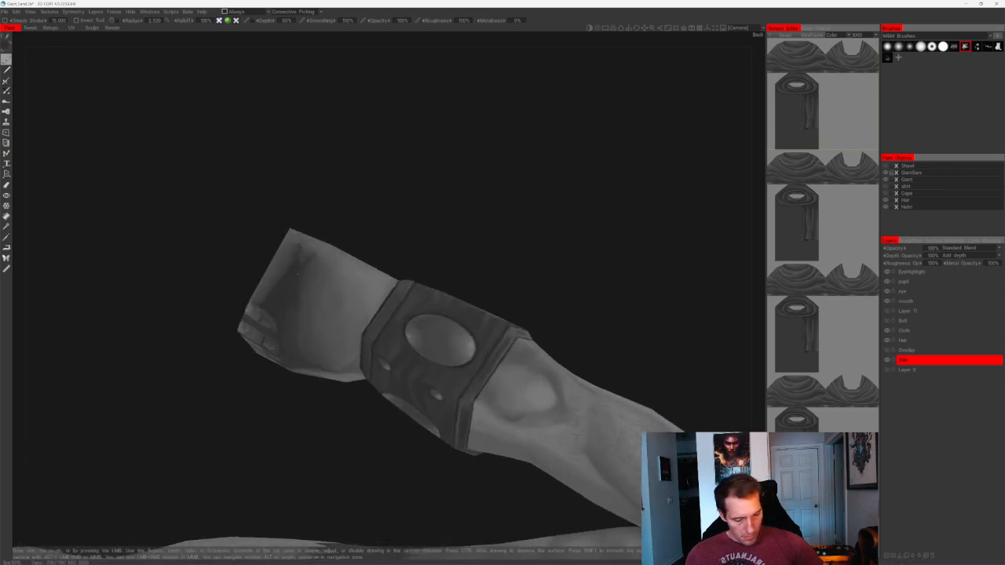
left_click_drag(350, 213, 307, 270, "alt")
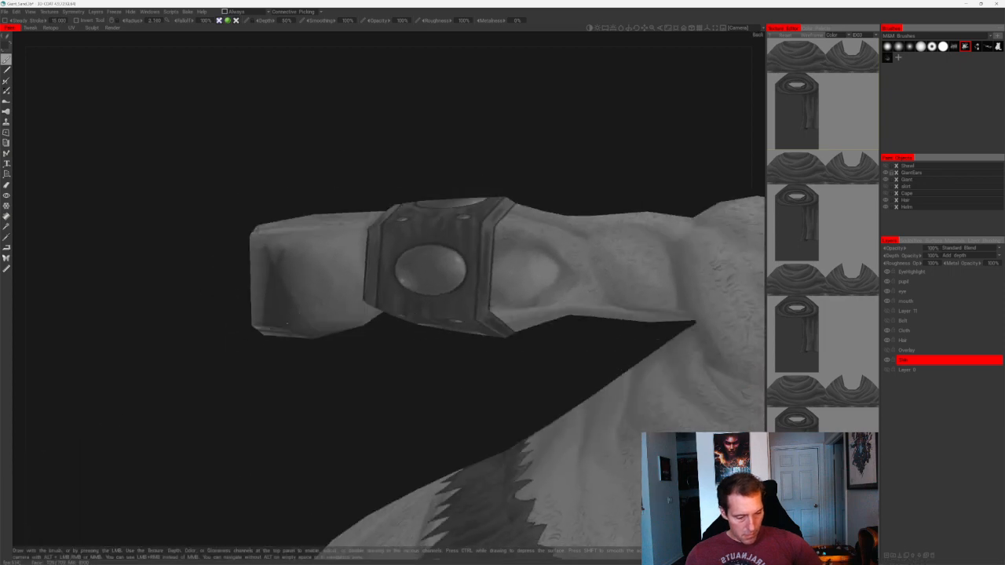
left_click_drag(287, 324, 344, 343, "alt")
right_click_drag(344, 344, 267, 359, "alt")
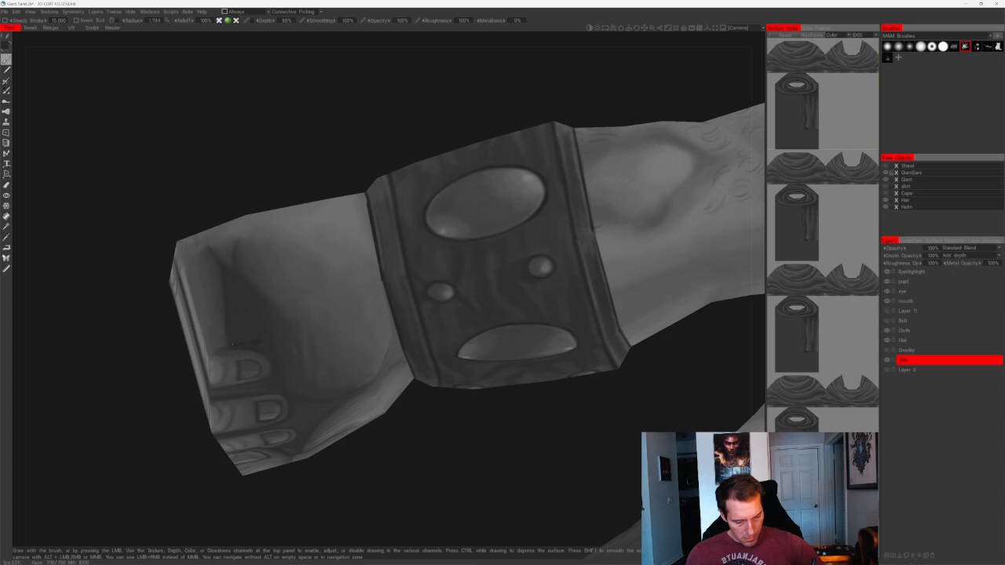
left_click_drag(245, 260, 268, 195, "alt")
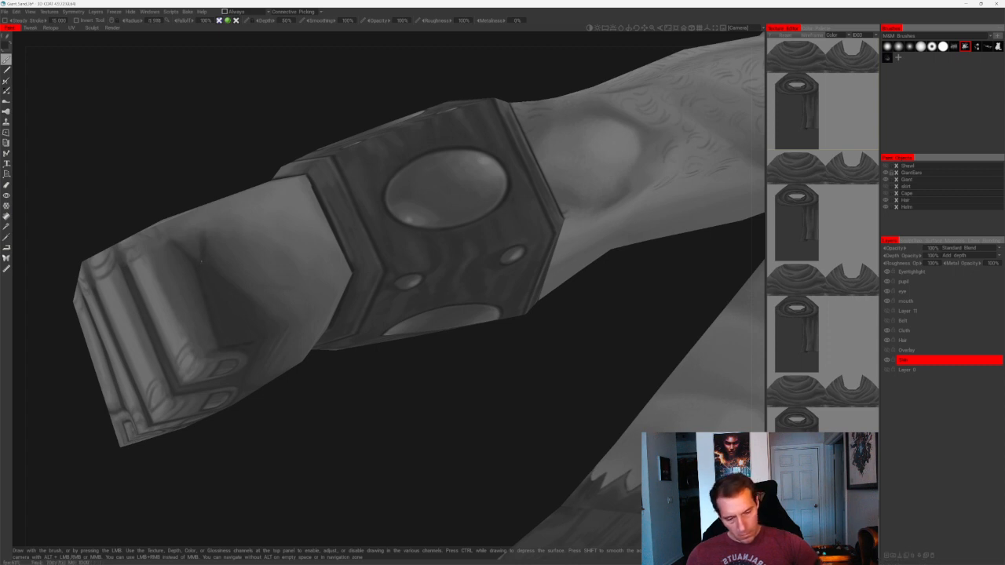
- Smooth the tones over the heel of the palm below the wrist cuff with a larger brush
left_click_drag(314, 370, 268, 350, "alt")
right_click_drag(228, 225, 213, 186, "alt")
mouse_move(213, 187)
left_mouse_down("alt")
mouse_move(209, 173)
mouse_move(216, 253)
mouse_move(222, 187)
left_mouse_up("alt")
right_click_drag(222, 187, 191, 184, "alt")
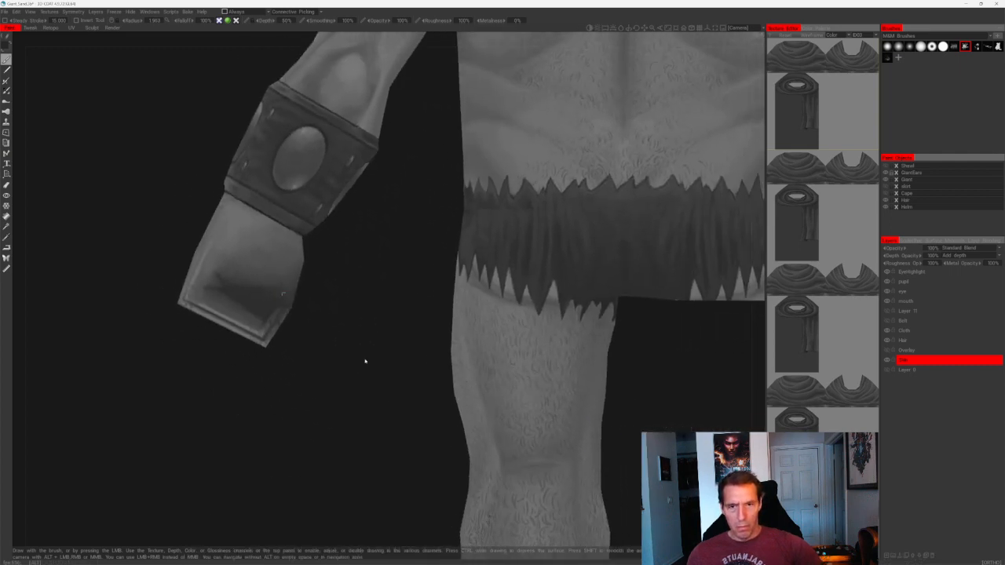
right_click_drag(366, 361, 337, 337, "alt")
left_click_drag(337, 337, 289, 334, "alt")
right_click_drag(290, 334, 287, 277, "alt")
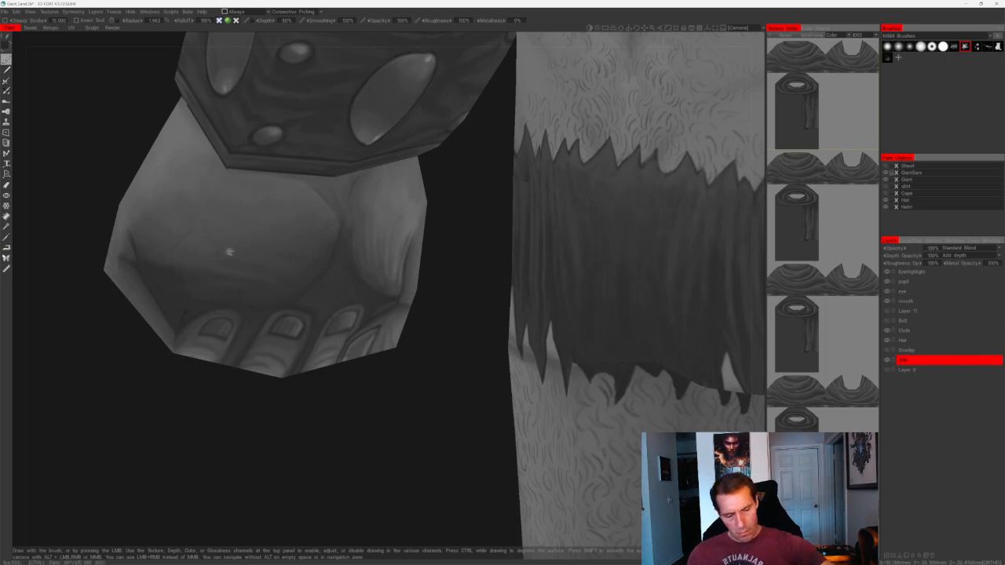
- Refine the palm shadow between the base of the thumb and the curled fingertips
right_click_drag(227, 251, 208, 230, "alt")
left_click_drag(208, 230, 368, 334, "alt")
right_click_drag(368, 334, 395, 365, "alt")
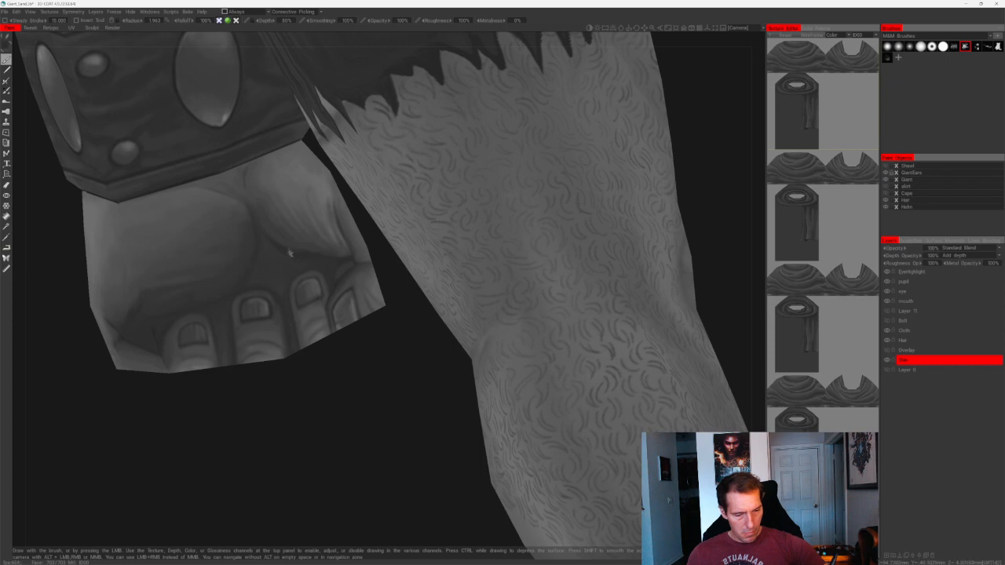
right_click_drag(385, 419, 339, 422, "alt")
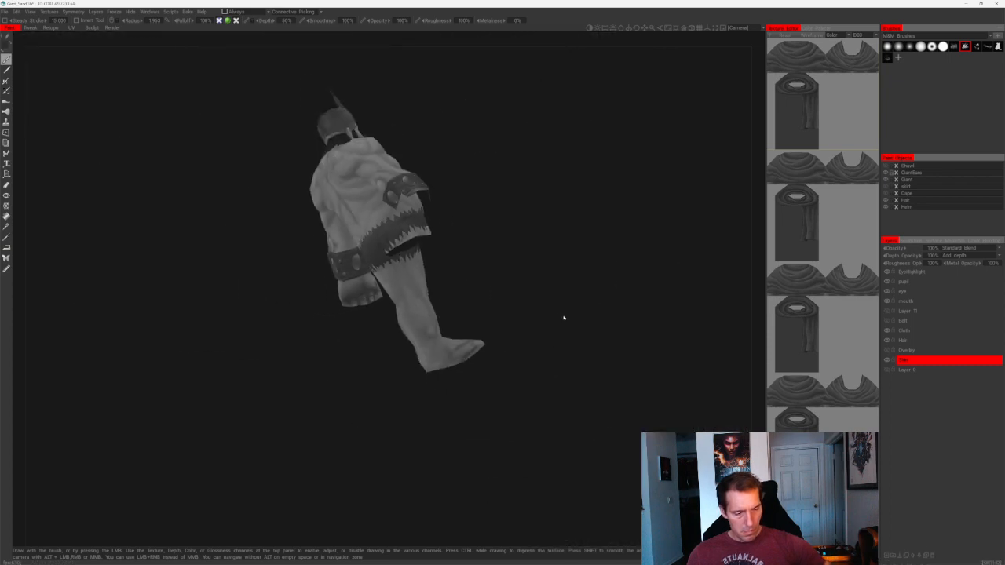
left_click_drag(564, 318, 543, 251, "alt")
right_click_drag(543, 251, 491, 337, "alt")
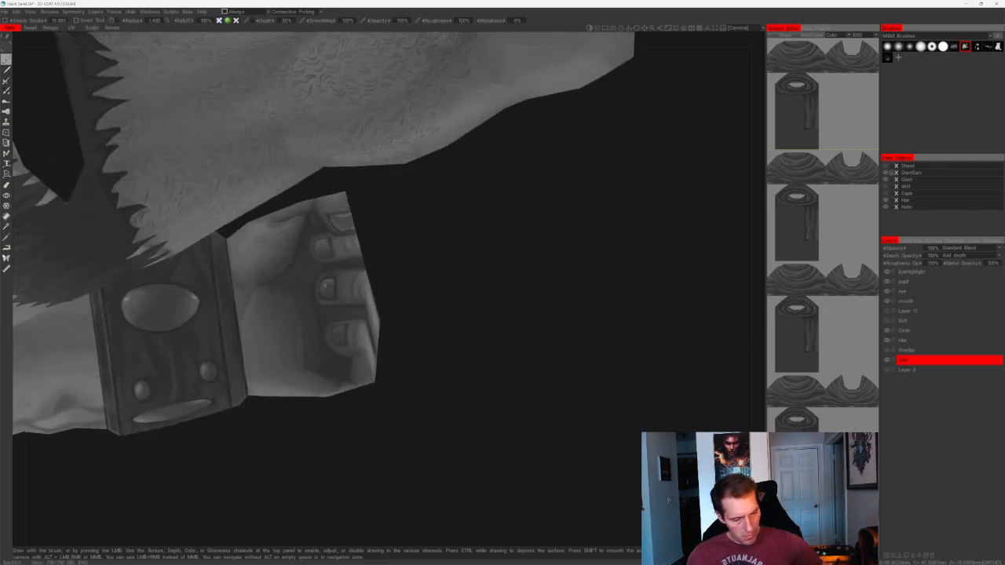
- Show Layer 11 with the finger rings and inspect the ringed fist from the thumb side
left_click_drag(432, 270, 437, 259, "alt")
right_click_drag(437, 258, 401, 193, "alt")
left_click_drag(401, 193, 408, 385, "alt")
right_click_drag(408, 385, 482, 224, "alt")
left_click_drag(482, 224, 500, 222, "alt")
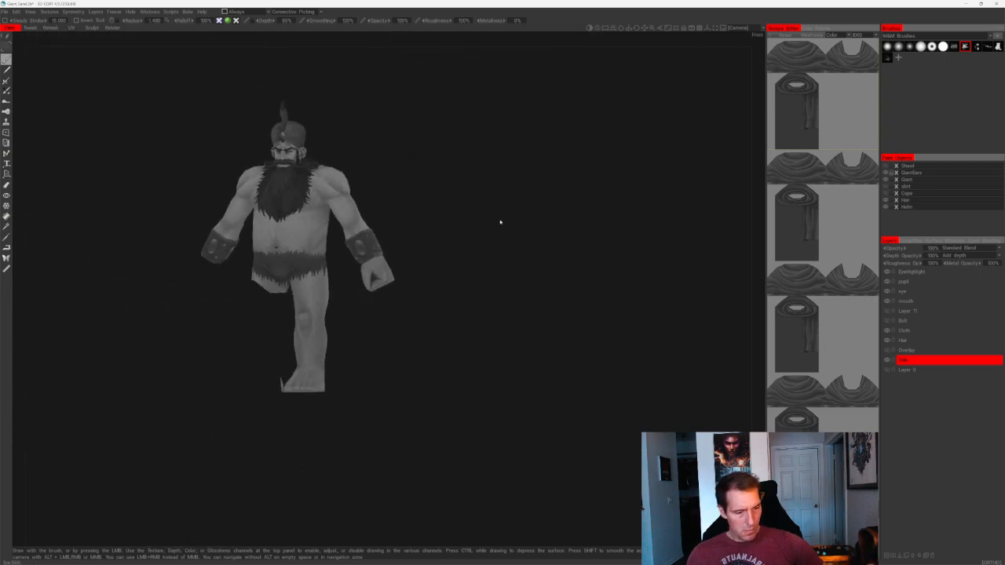
right_click_drag(500, 222, 550, 271, "alt")
left_click_drag(549, 271, 513, 282, "alt")
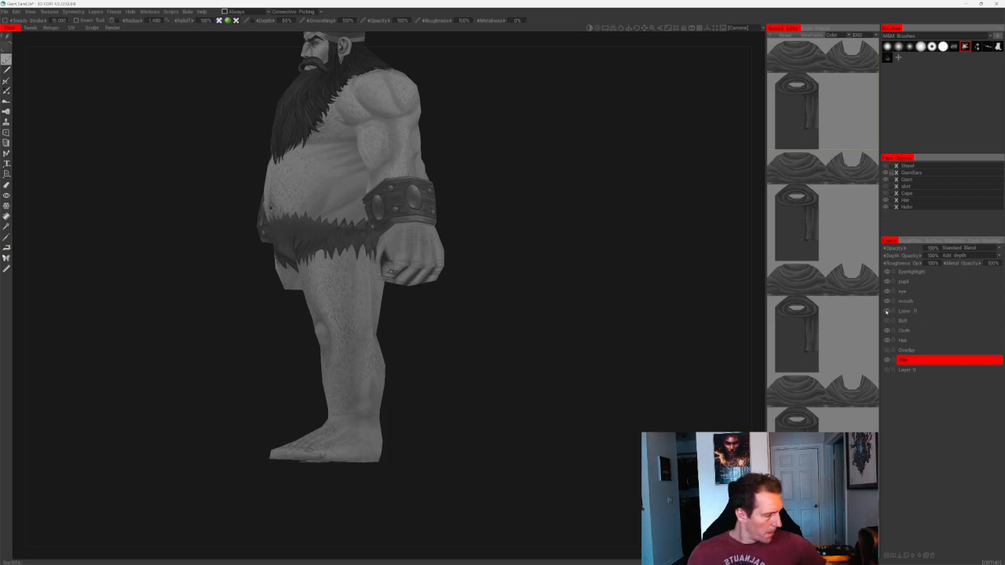
mouse_move(585, 324)
left_mouse_down("alt")
mouse_move(610, 327)
mouse_move(574, 328)
left_mouse_up("alt")
right_click_drag(574, 329, 586, 260, "alt")
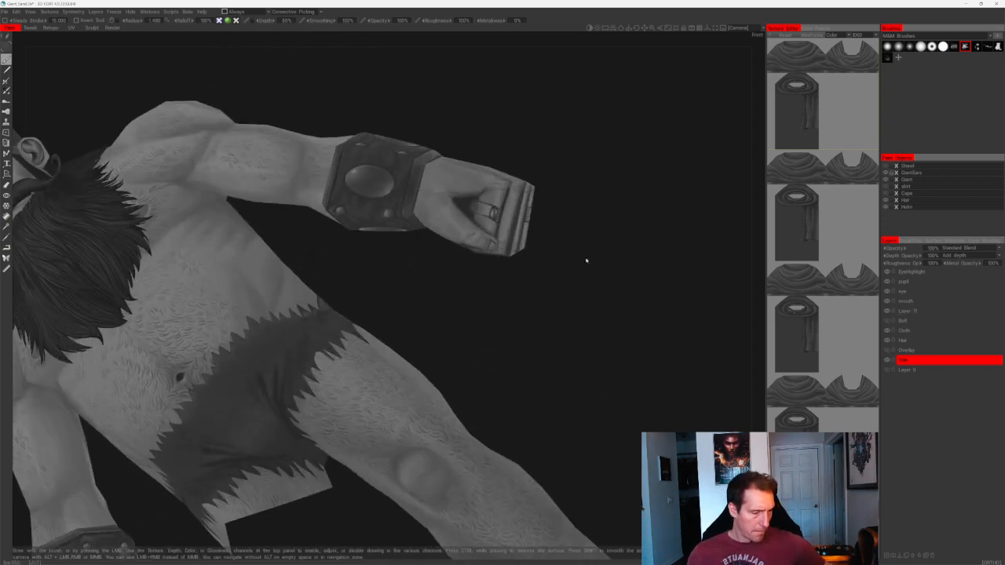
middle_click_drag(587, 260, 498, 343, "alt")
right_click_drag(498, 343, 527, 413, "alt")
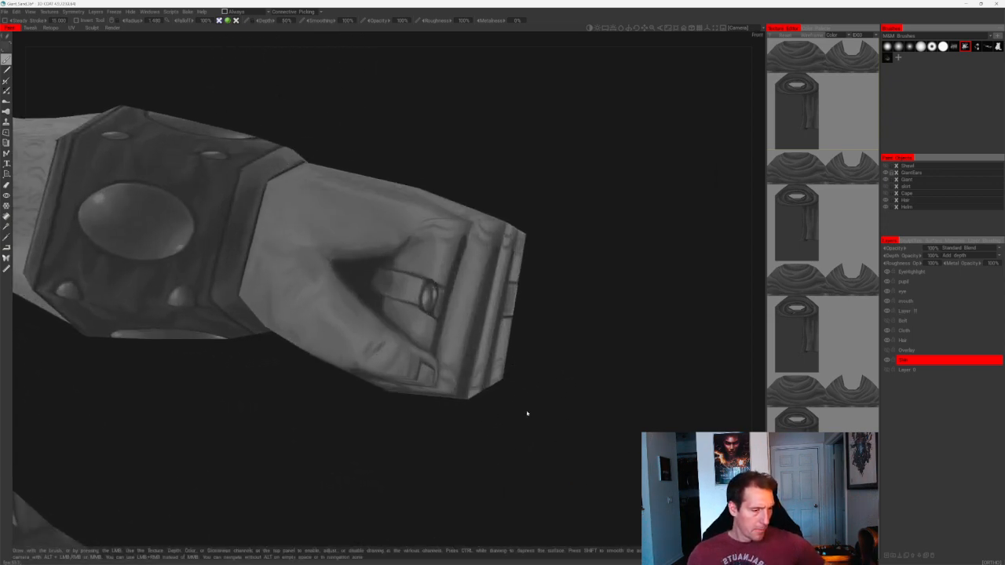
- Make Layer 11 active and erase the excess ring paint around the dark hollow beside the little finger
left_click(914, 312)
key("e")
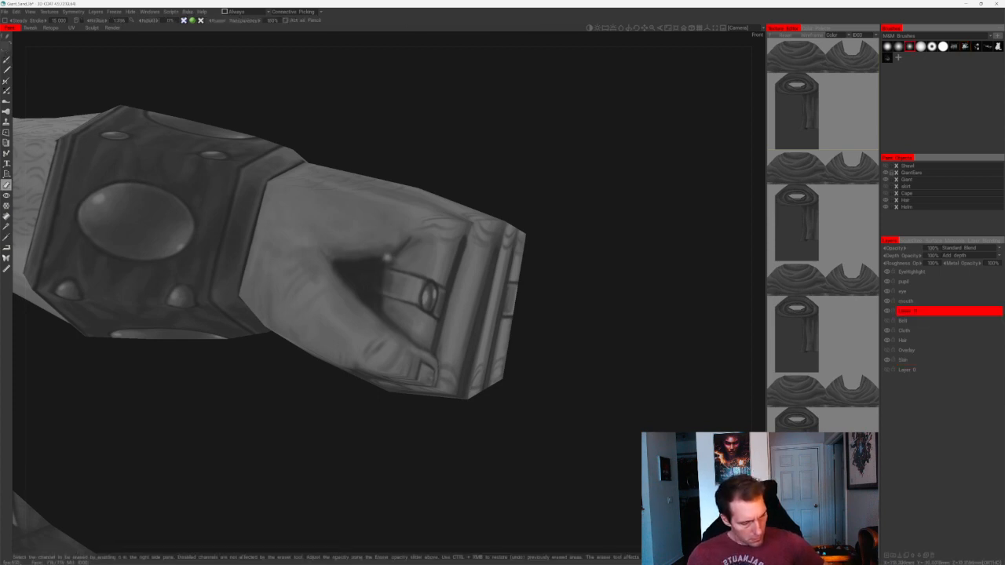
right_click_drag(523, 196, 519, 140, "alt")
left_click_drag(586, 235, 422, 217, "alt")
mouse_move(422, 217)
right_mouse_down("alt")
mouse_move(522, 349)
mouse_move(581, 352)
right_mouse_up("alt")
middle_click_drag(580, 352, 500, 277, "alt")
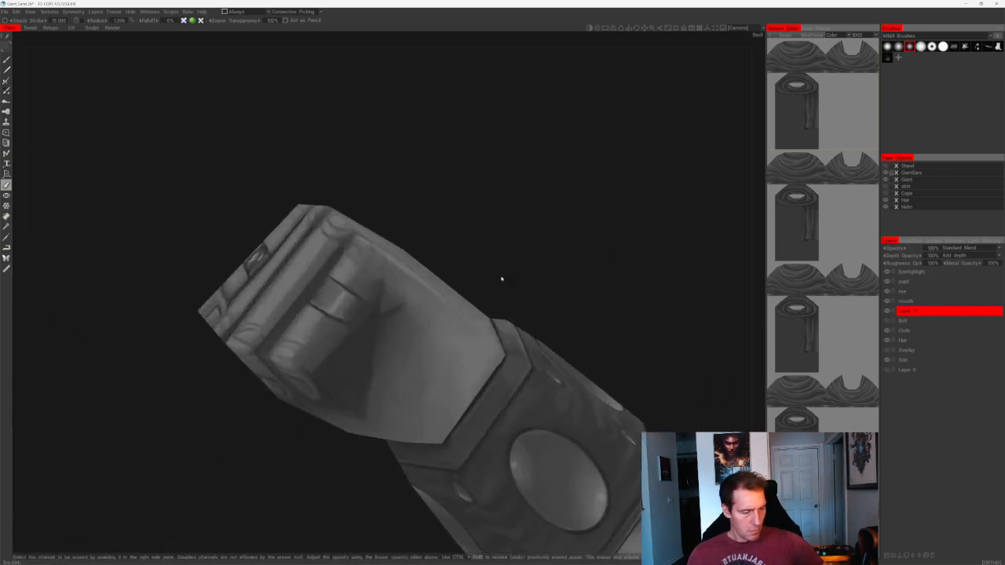
right_click_drag(500, 278, 510, 291, "alt")
- Return to the paint brush on the skin layer and refine the shadows around the fingertips with the rings visible
left_click(6, 59)
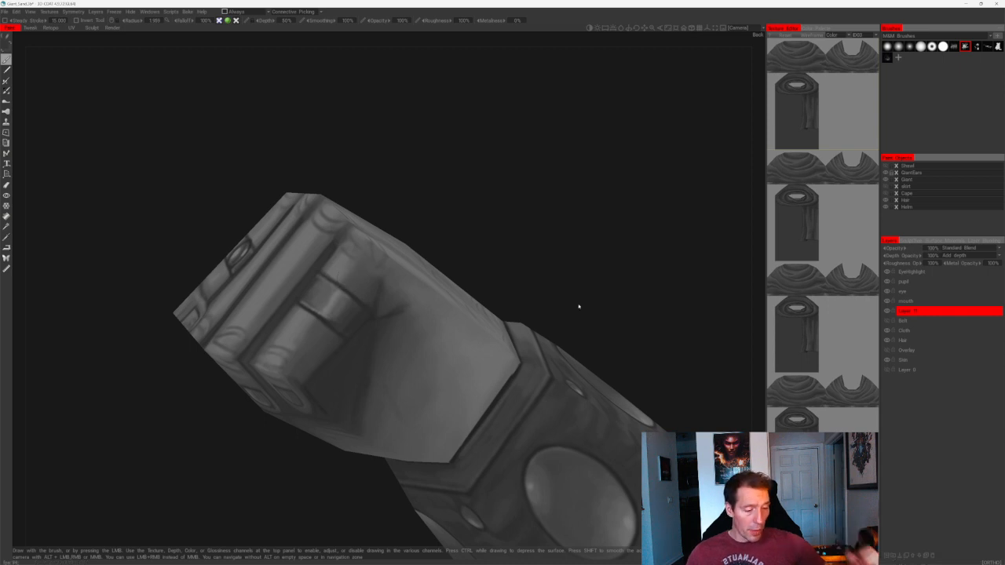
left_click_drag(578, 307, 528, 286)
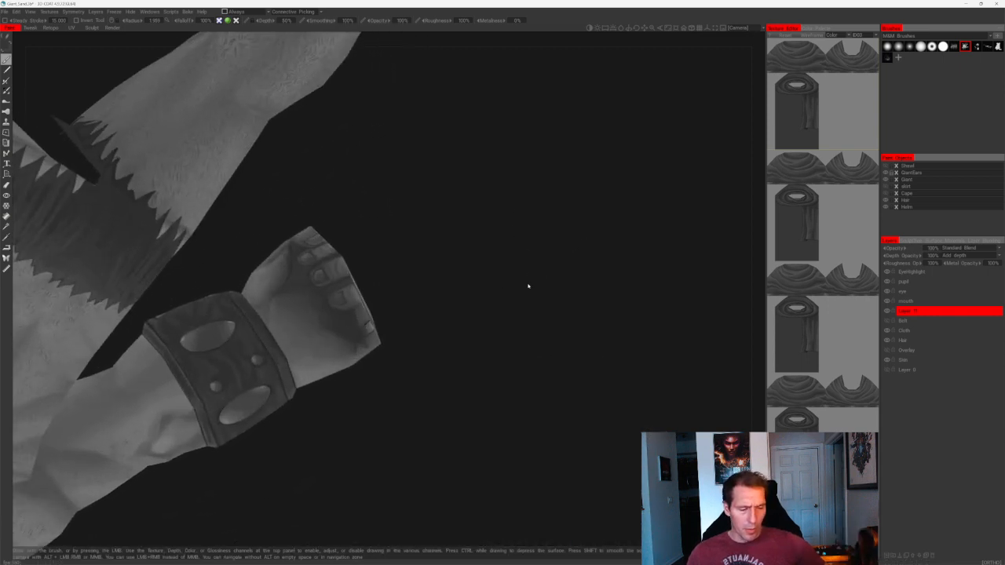
left_click(925, 360)
left_click_drag(478, 244, 385, 263)
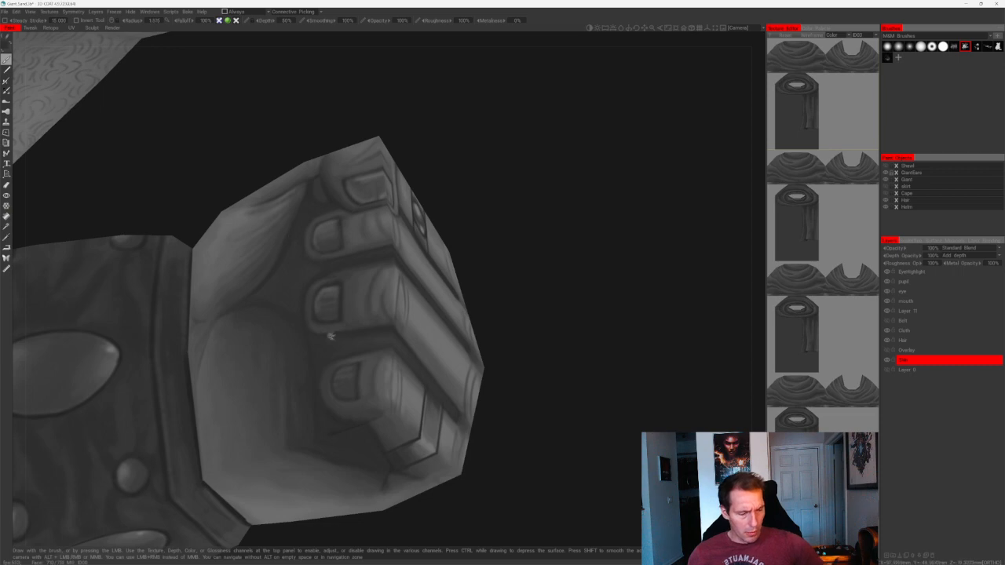
left_click_drag(330, 336, 411, 319)
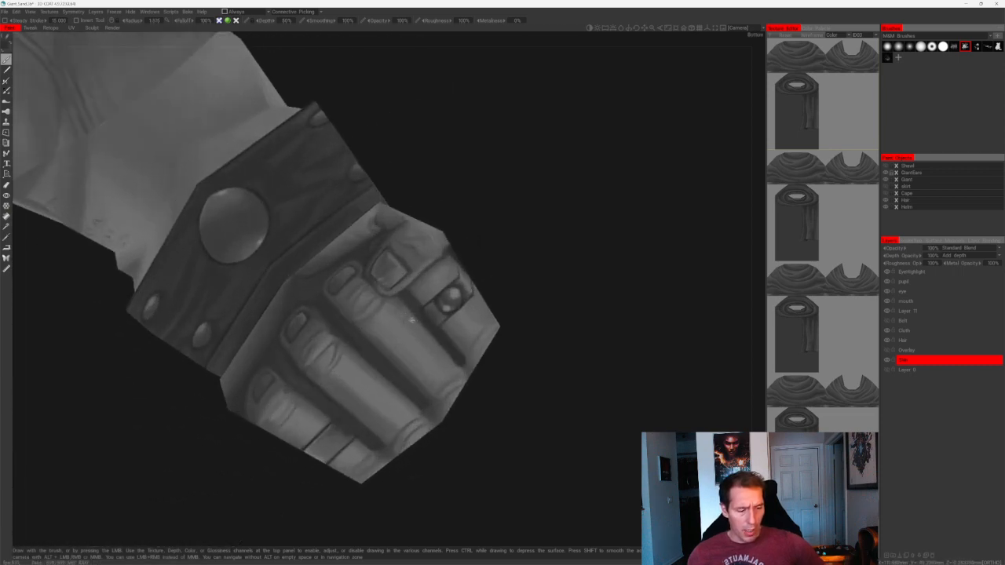
- Touch up the dark gaps and rounded knuckle shading along the fingers between the two rings
scroll(330, 316, "up", 2)
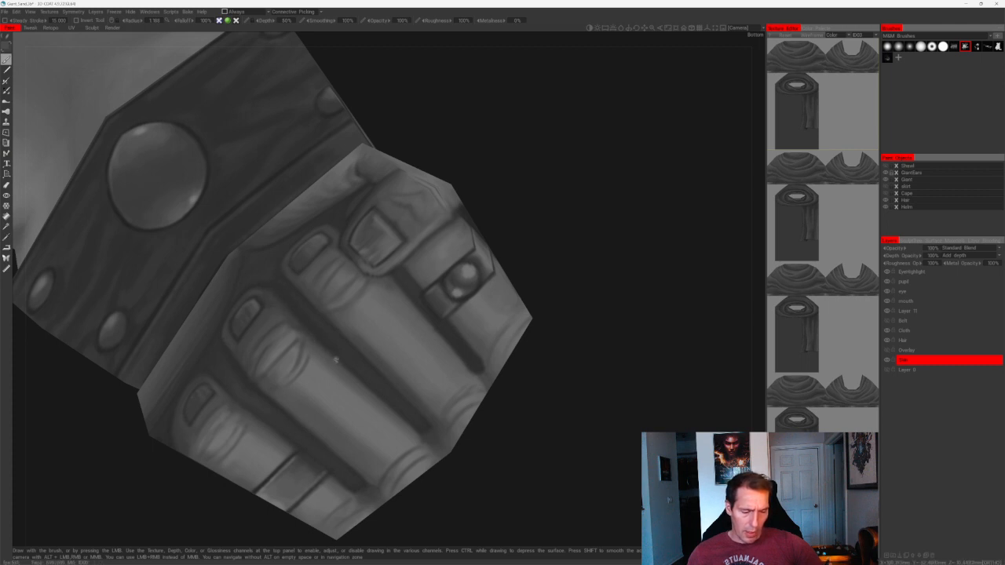
scroll(382, 395, "down", 4)
left_click_drag(451, 202, 480, 244, "alt")
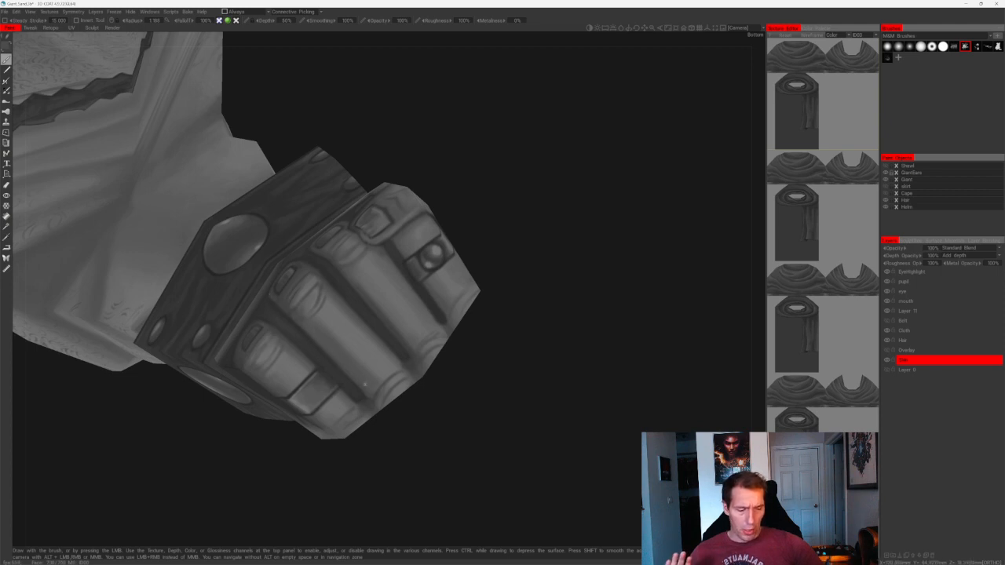
left_click_drag(510, 421, 430, 416, "alt")
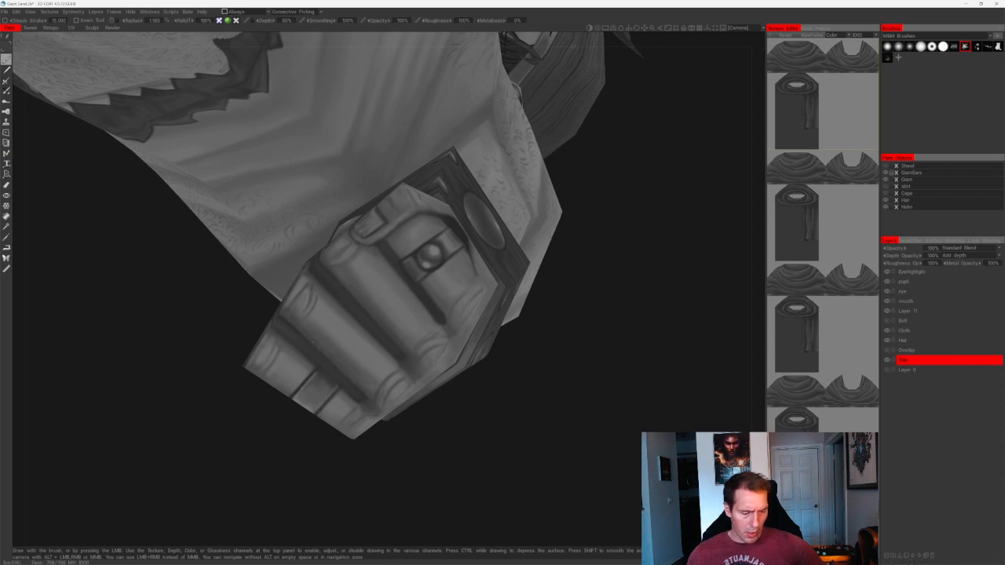
left_click_drag(365, 390, 503, 343, "alt")
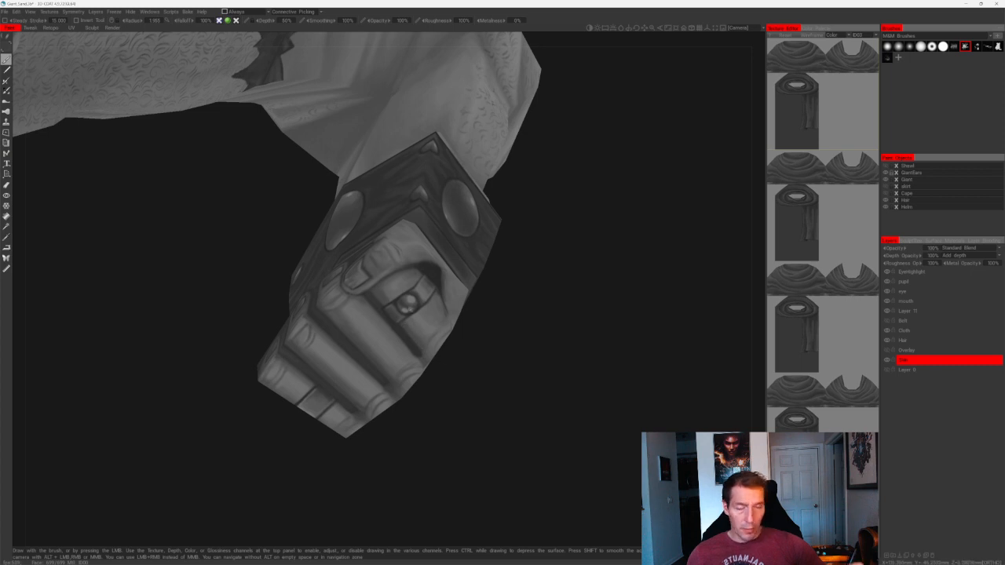
- Soften the tones across the outer side of the hand below the wrist cuff with a larger brush
scroll(207, 386, "down", 5)
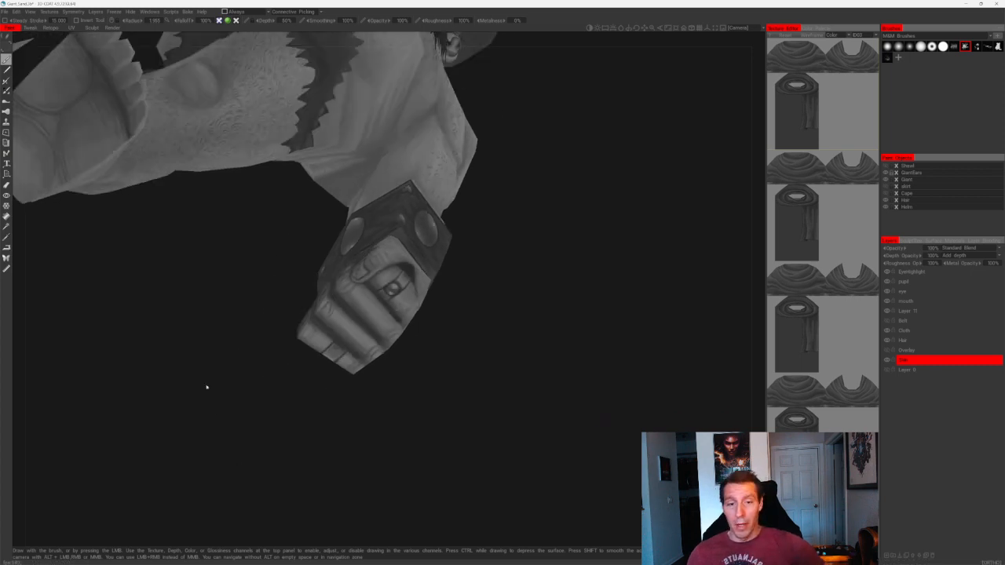
left_click_drag(258, 408, 264, 502, "alt")
left_click_drag(503, 241, 582, 250, "alt")
scroll(410, 321, "up", 4)
left_click_drag(410, 321, 338, 306, "alt")
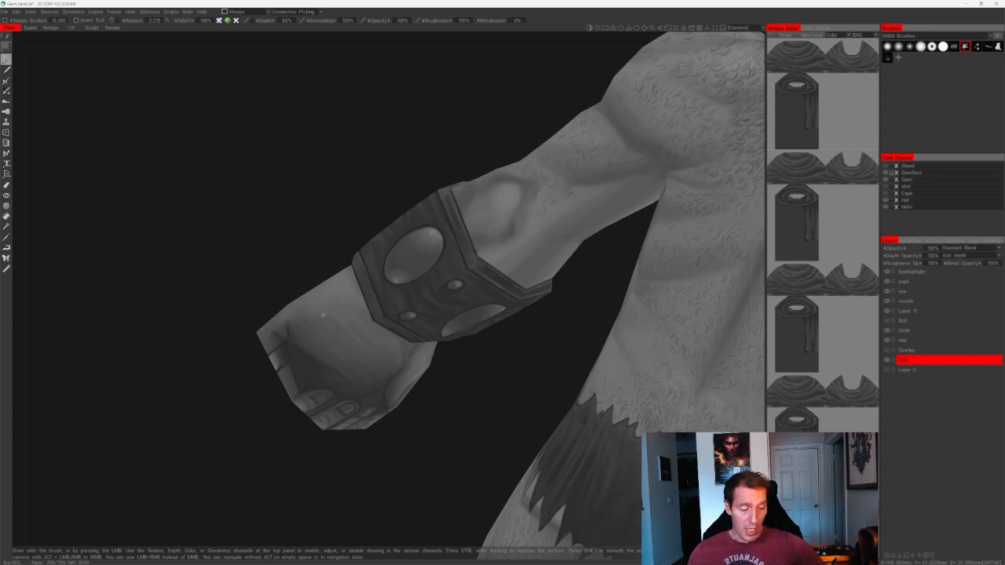
left_click_drag(338, 305, 326, 322, "alt")
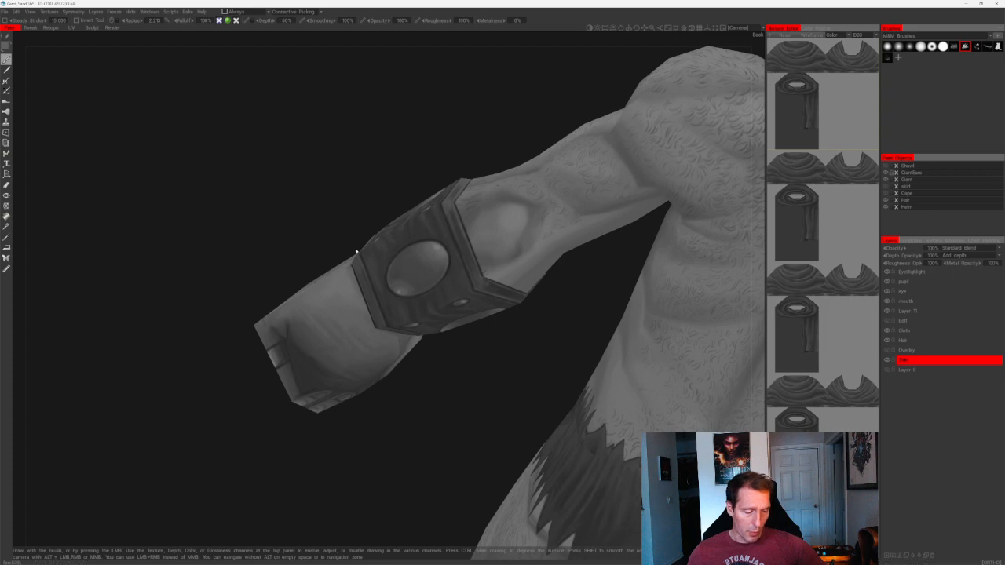
- Refine the dark shading across the palm between the curled fingertips and the wrist cuff with a slightly smaller brush
left_click_drag(357, 251, 337, 283, "alt")
right_click_drag(384, 350, 332, 254, "alt")
left_click_drag(332, 254, 364, 254, "alt")
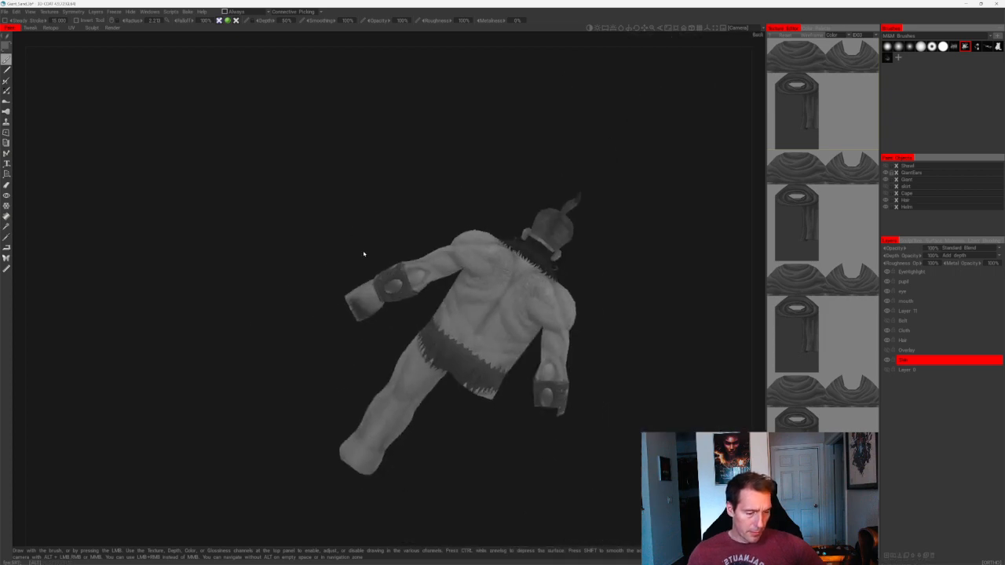
right_click_drag(364, 254, 429, 417, "alt")
left_click_drag(428, 417, 463, 361, "alt")
right_click_drag(463, 361, 478, 428, "alt")
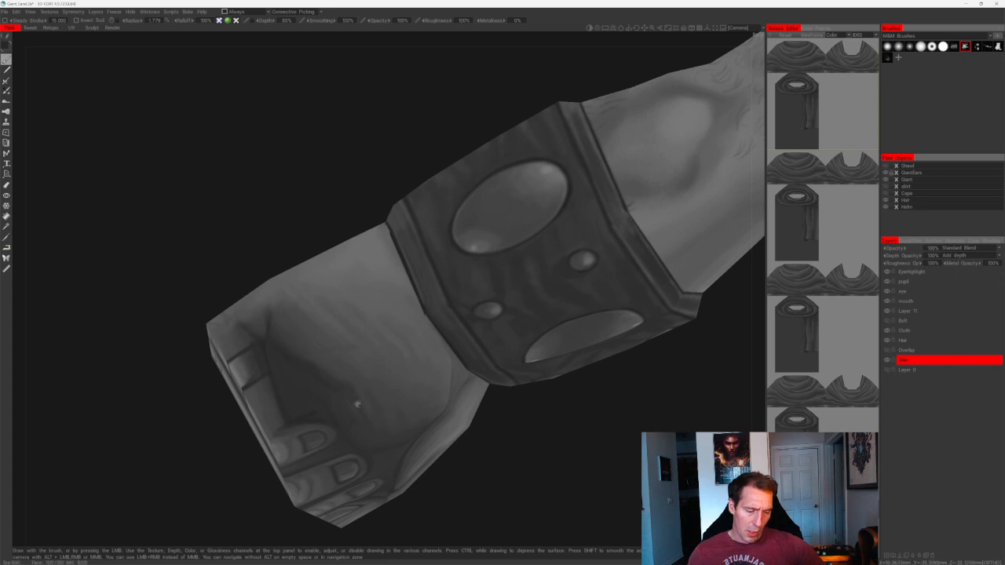
- Blend the palm tones around the heel of the hand and into the shadow under the fingertips
right_click_drag(357, 405, 359, 215, "alt")
left_click_drag(359, 215, 385, 205, "alt")
right_click_drag(384, 206, 372, 178, "alt")
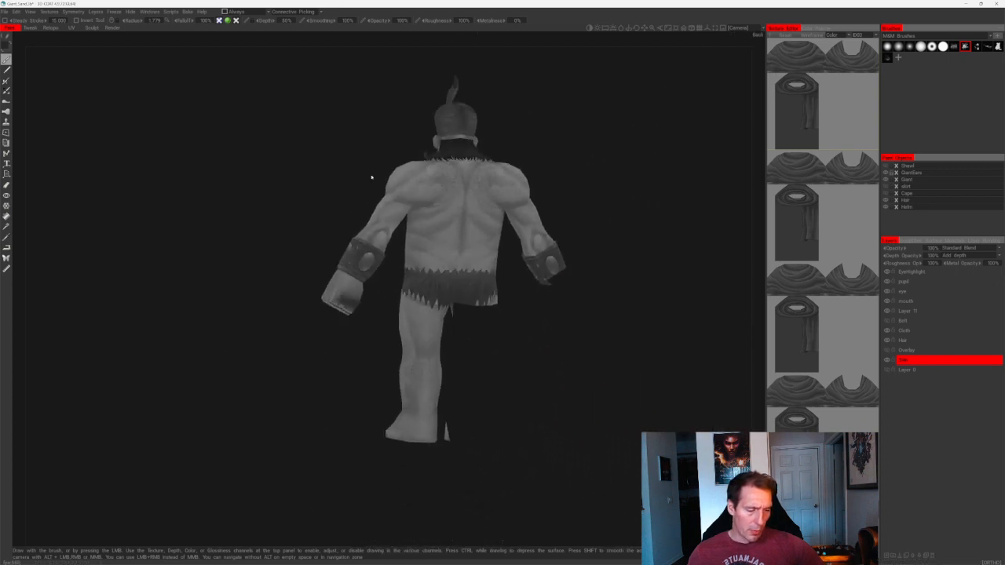
left_click_drag(373, 177, 473, 243, "alt")
scroll(366, 225, "up", 5)
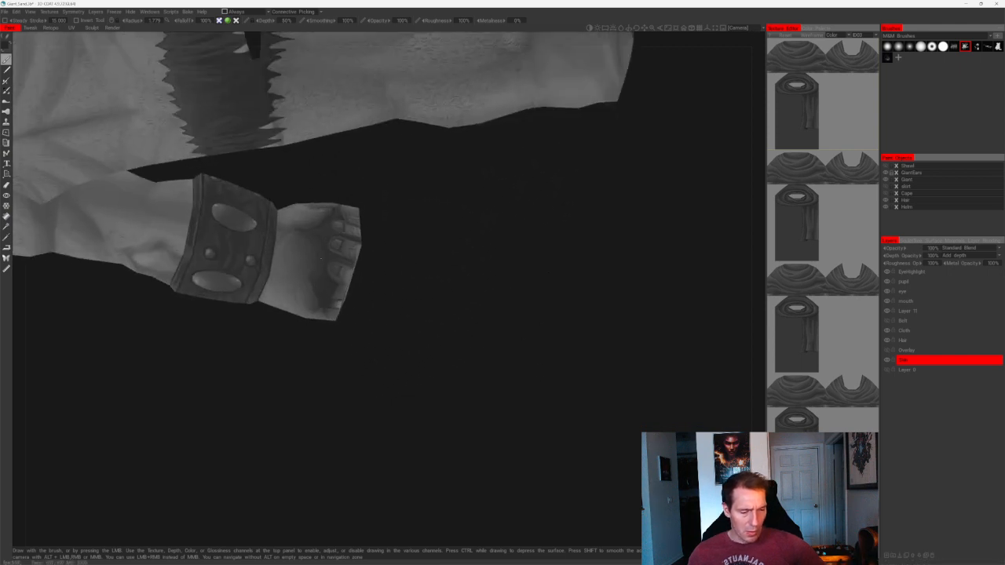
left_click_drag(320, 259, 382, 264, "alt")
scroll(381, 265, "up", 2)
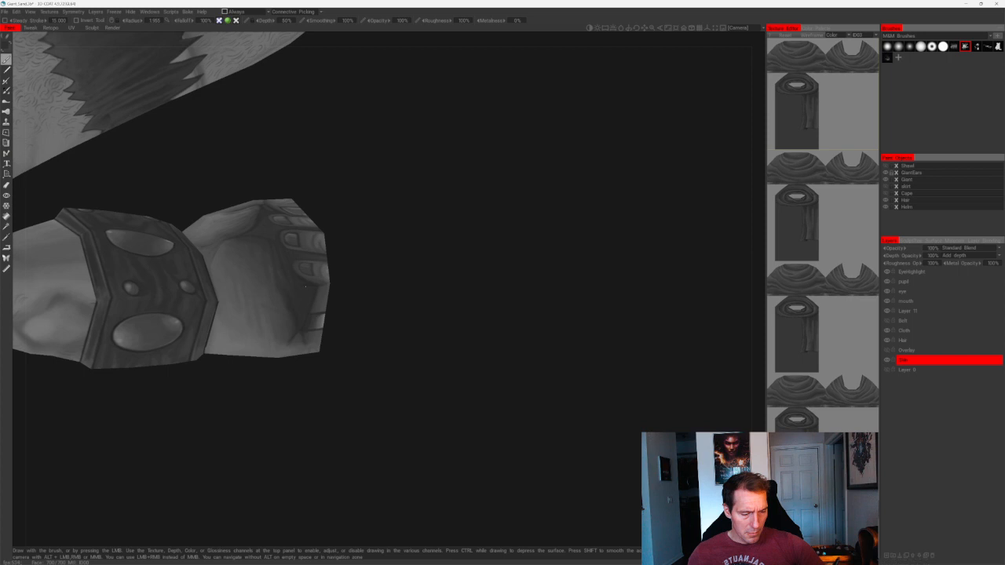
- Touch up the shadow along the outer edge of the palm and the hollow beside the little finger
scroll(368, 247, "down", 4)
left_click_drag(368, 246, 400, 255)
scroll(402, 259, "up", 5)
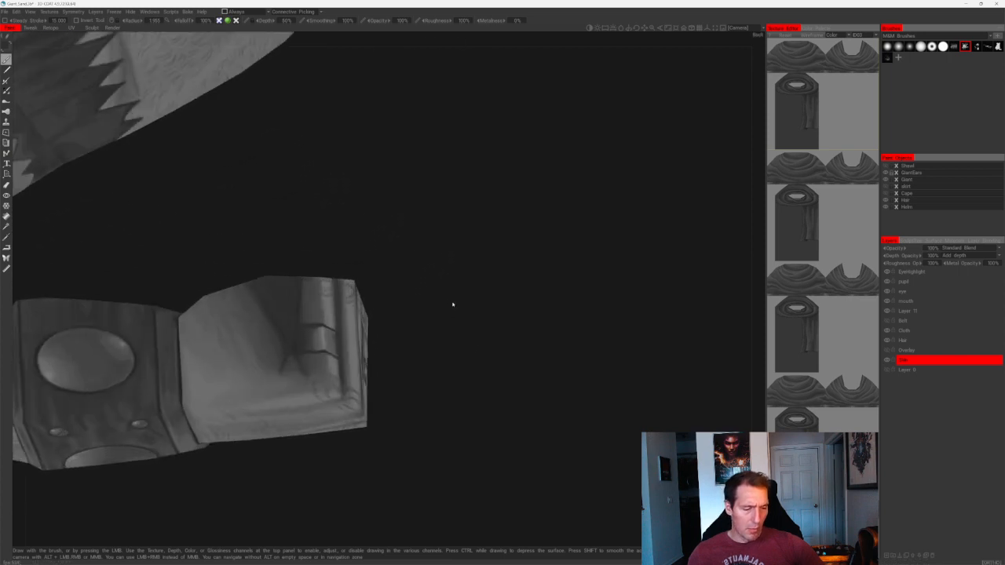
left_click_drag(453, 306, 462, 356)
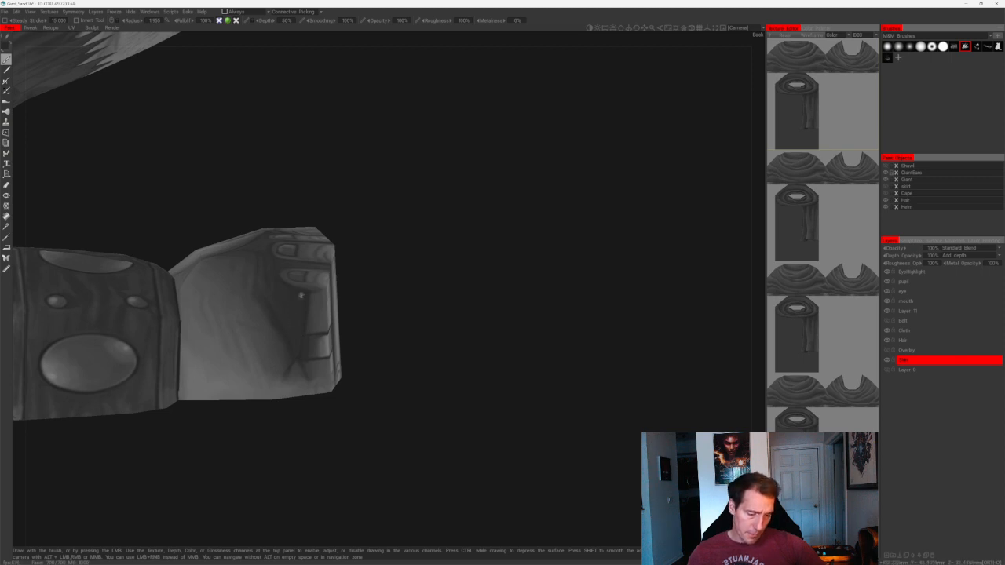
scroll(370, 280, "down", 4)
left_click_drag(370, 280, 281, 292)
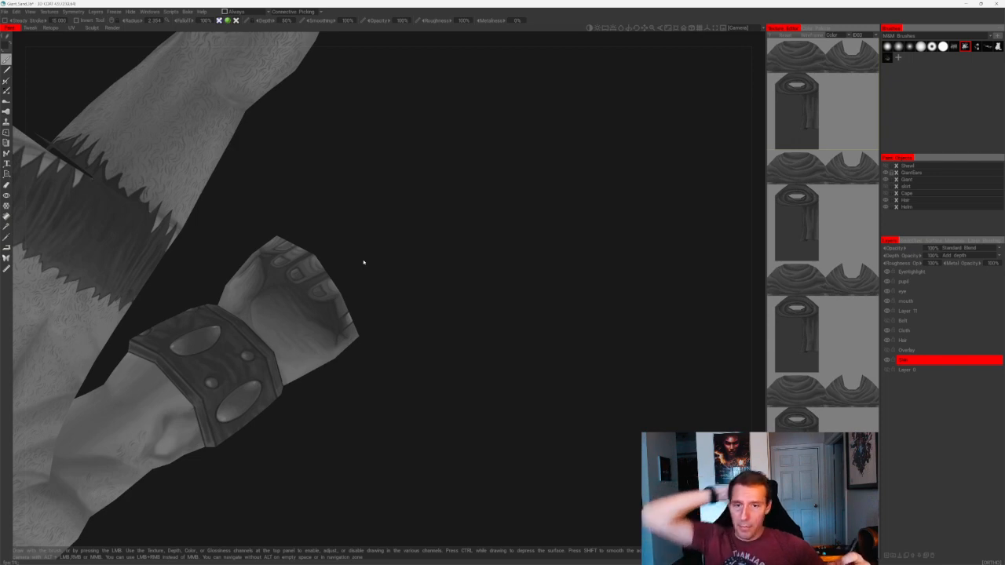
- Refine the skin shading along the finger backs and around the little-finger ring and ring-finger joint
left_click_drag(510, 325, 485, 257)
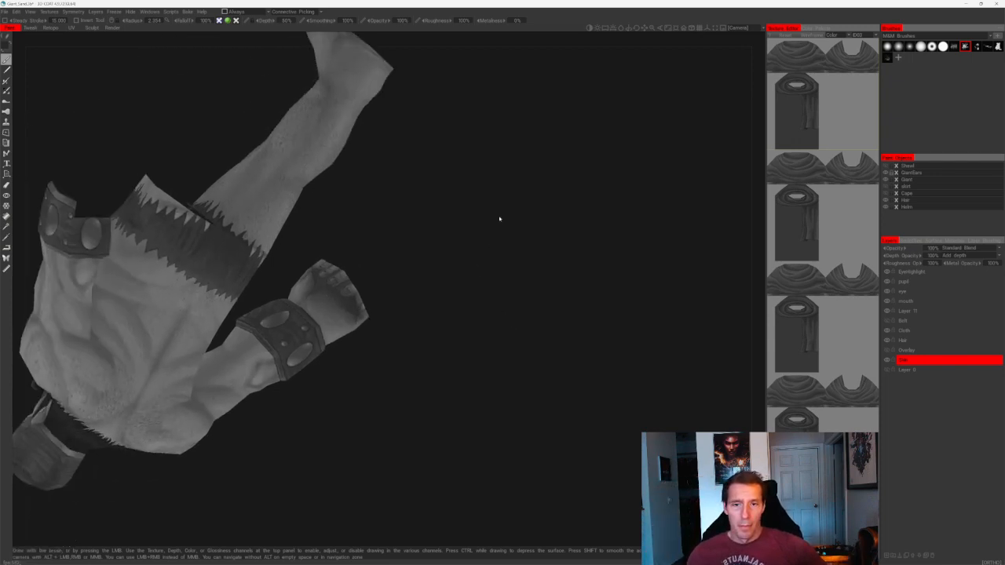
left_click_drag(499, 219, 453, 263)
right_click_drag(453, 262, 469, 270)
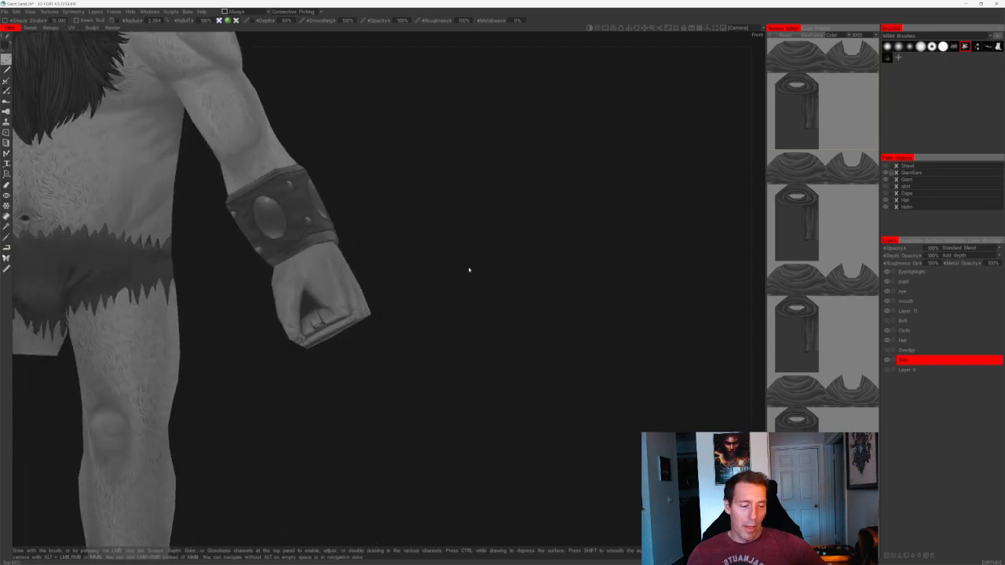
left_click_drag(468, 270, 523, 254)
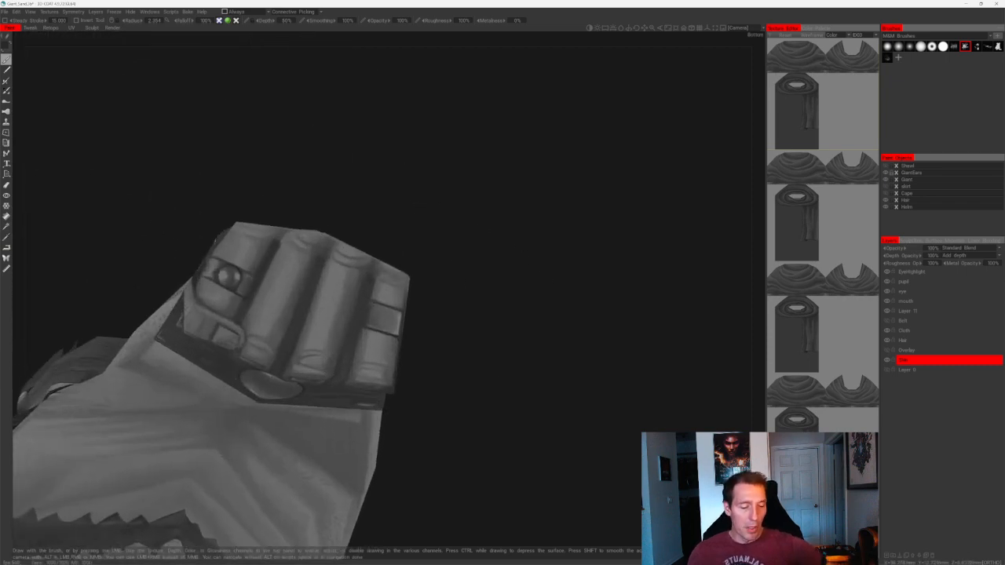
right_click_drag(484, 317, 410, 209)
left_click_drag(411, 209, 384, 202)
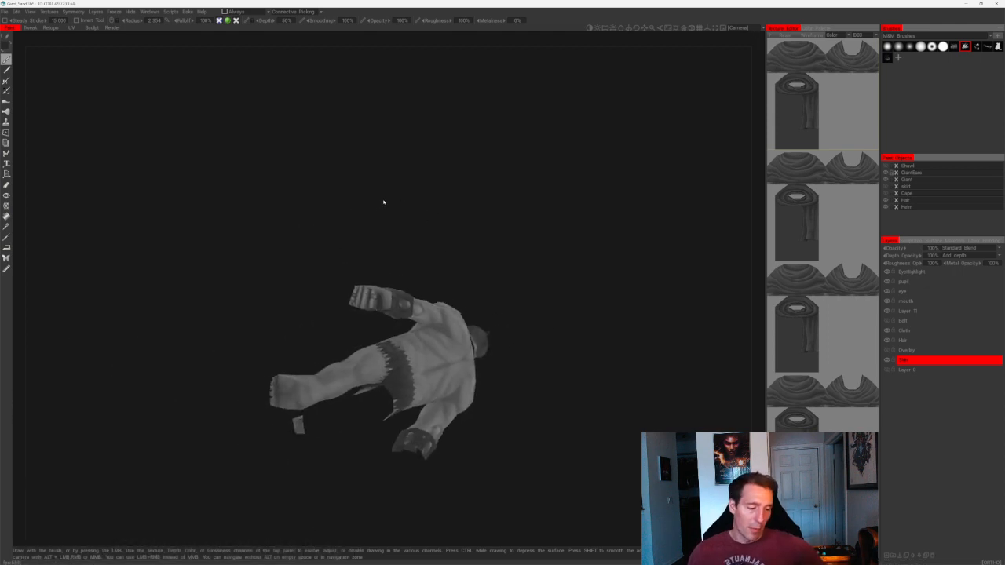
right_click_drag(384, 203, 533, 255)
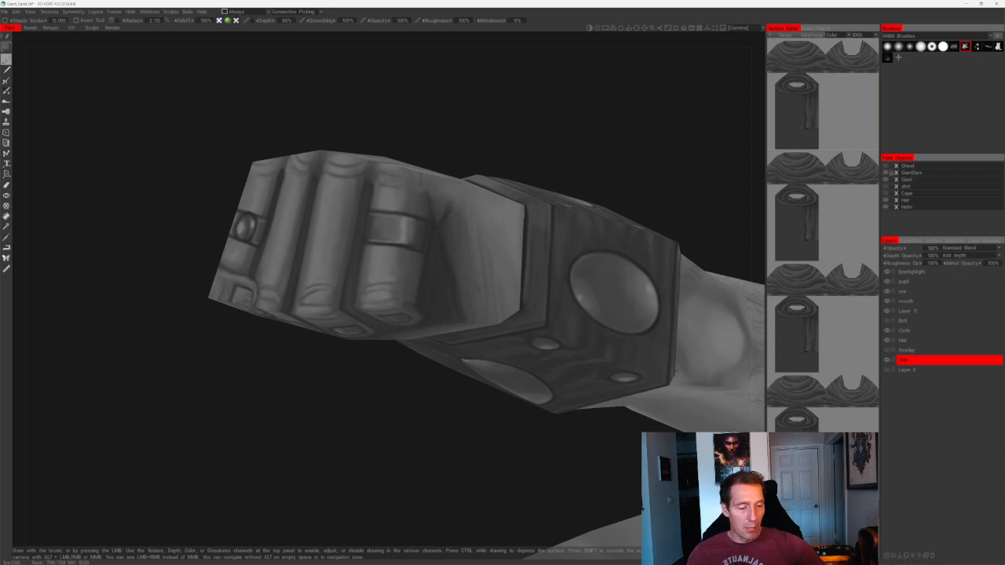
left_click_drag(489, 128, 514, 124)
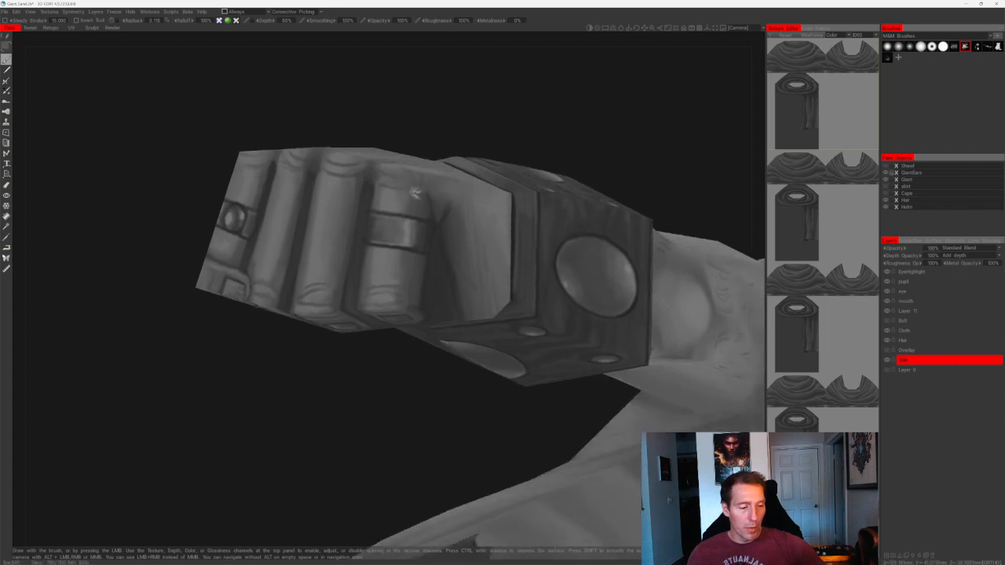
left_click_drag(449, 106, 493, 92)
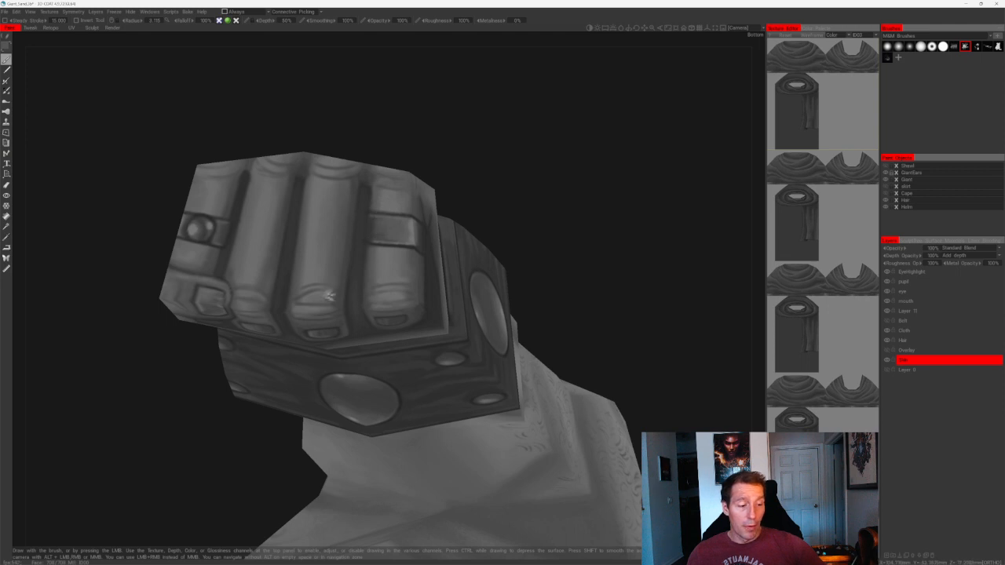
- Touch up the dark gaps, joint creases and fingernail surrounds on the curled fingers with a finer brush
left_click_drag(265, 130, 286, 123, "alt")
middle_click_drag(286, 124, 359, 157, "alt")
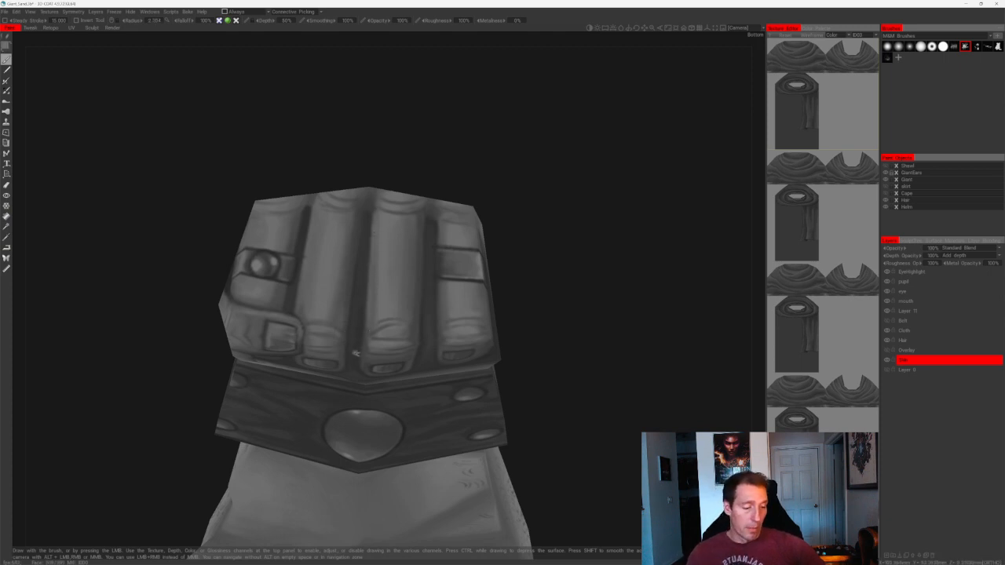
left_click_drag(356, 349, 397, 340, "alt")
scroll(510, 258, "down", 10)
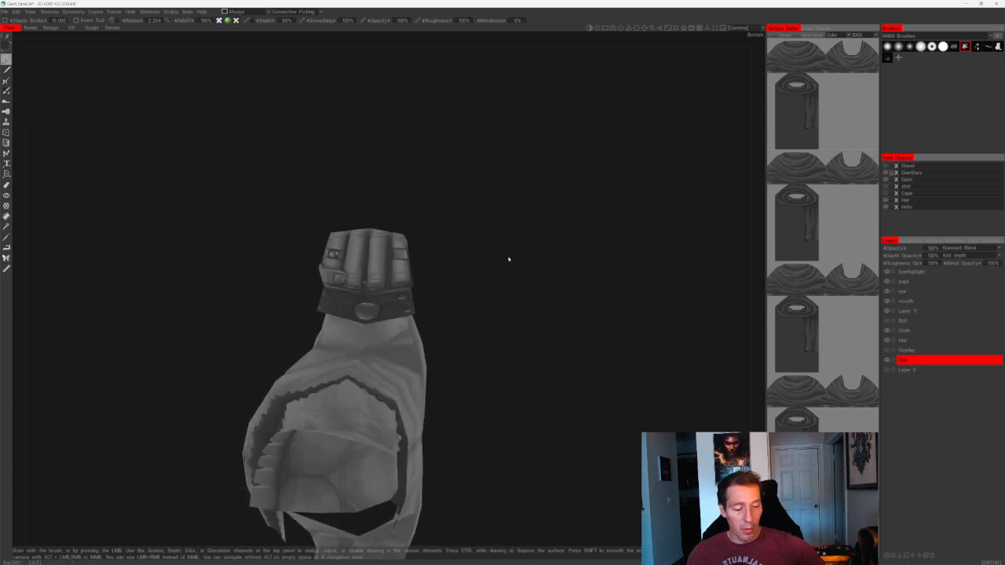
left_click_drag(510, 258, 581, 275)
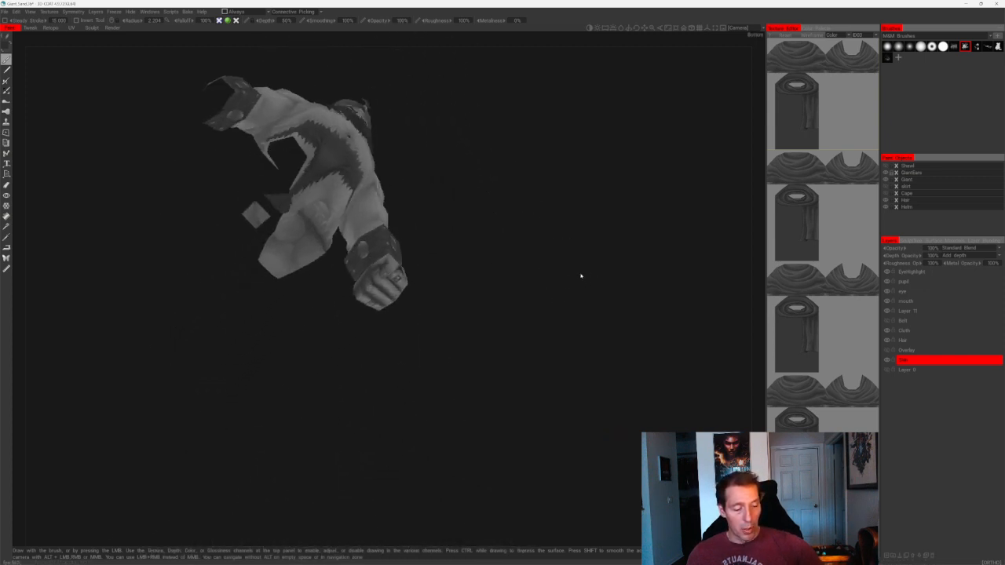
right_click_drag(483, 278, 558, 340)
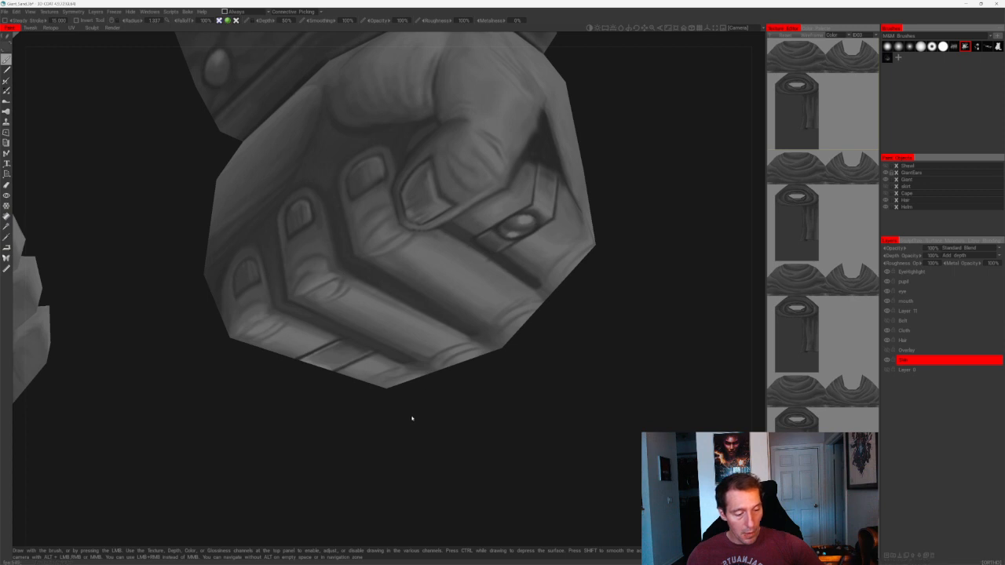
left_click_drag(411, 416, 392, 371)
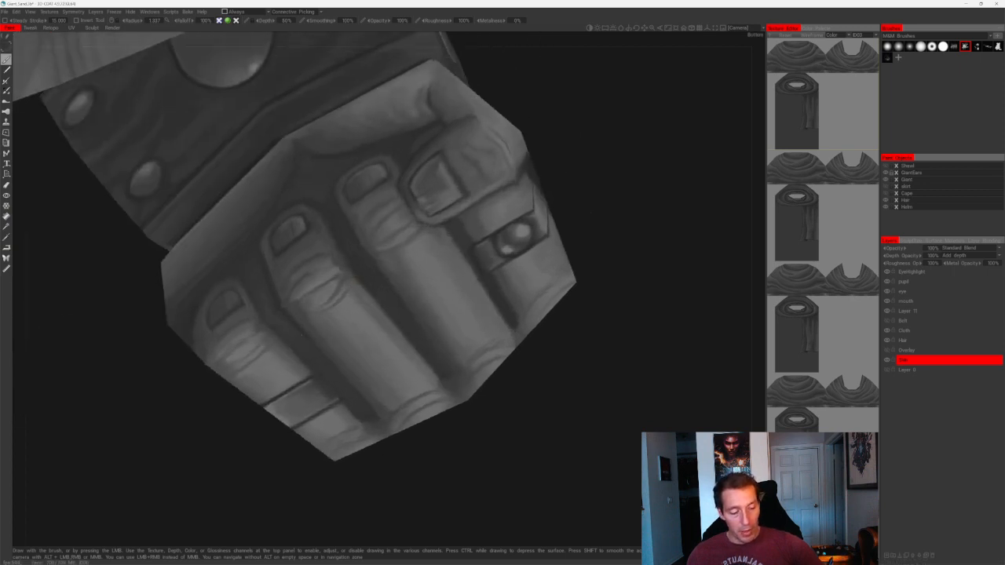
- Examine the painted hand from the fingers, palm and thumb sides, close up and against the whole giant
right_click_drag(385, 357, 366, 288, "alt")
left_click_drag(392, 267, 476, 197, "alt")
right_click_drag(476, 197, 488, 240, "alt")
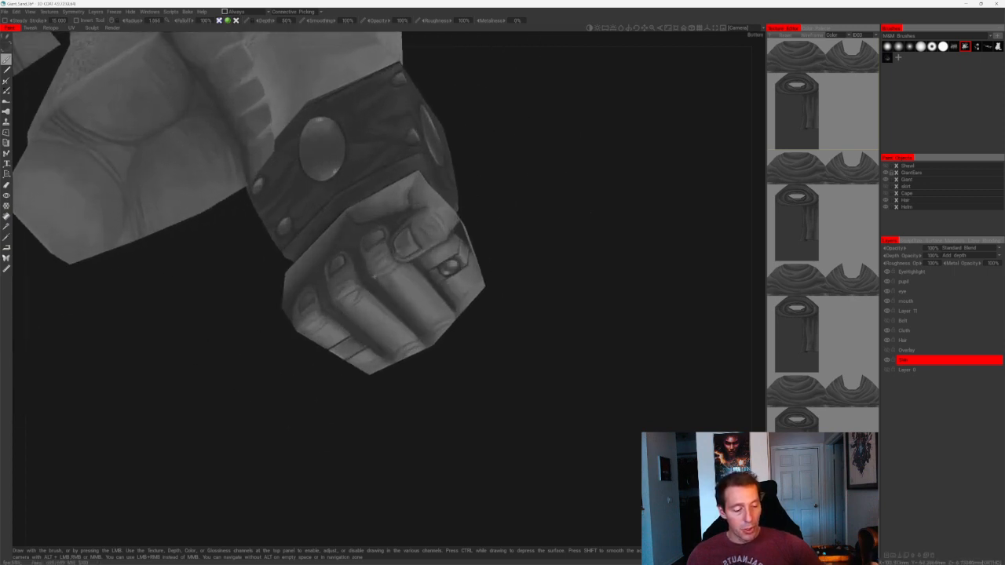
right_click_drag(531, 354, 466, 246, "alt")
left_click_drag(466, 247, 464, 326, "alt")
right_click_drag(465, 327, 496, 372, "alt")
left_click_drag(496, 372, 510, 278, "alt")
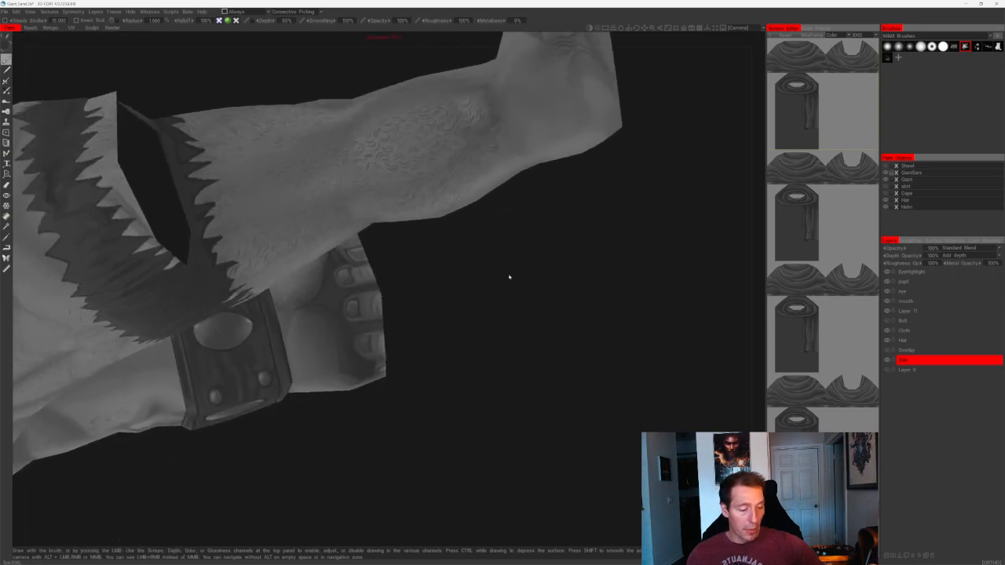
right_click_drag(509, 278, 476, 298, "alt")
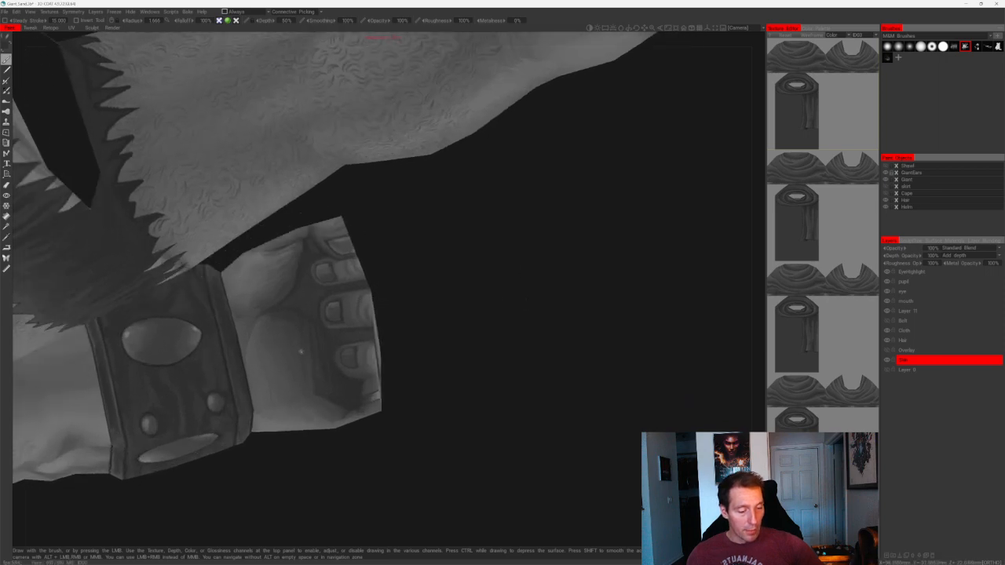
left_click_drag(475, 298, 424, 314, "alt")
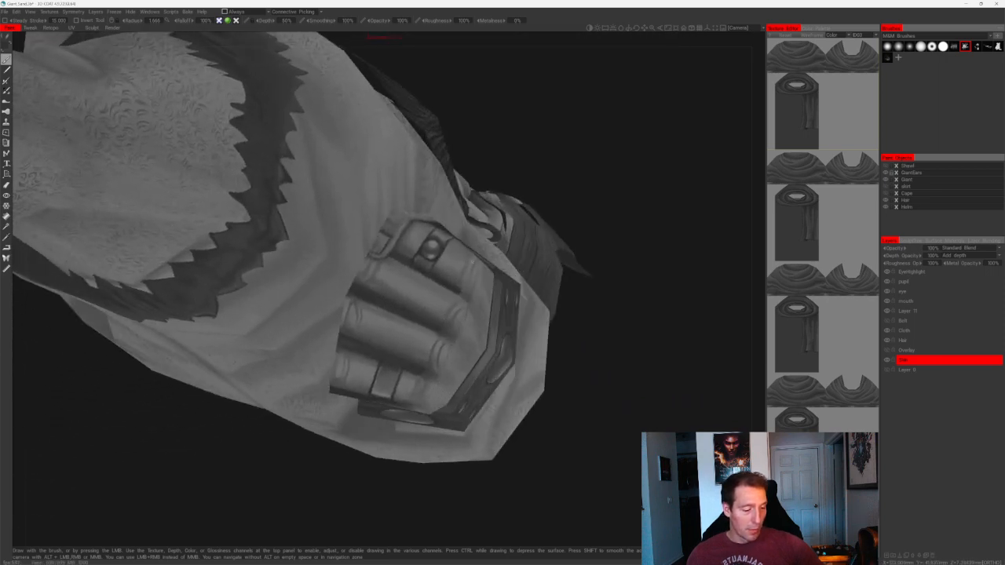
left_click_drag(503, 290, 600, 368, "alt")
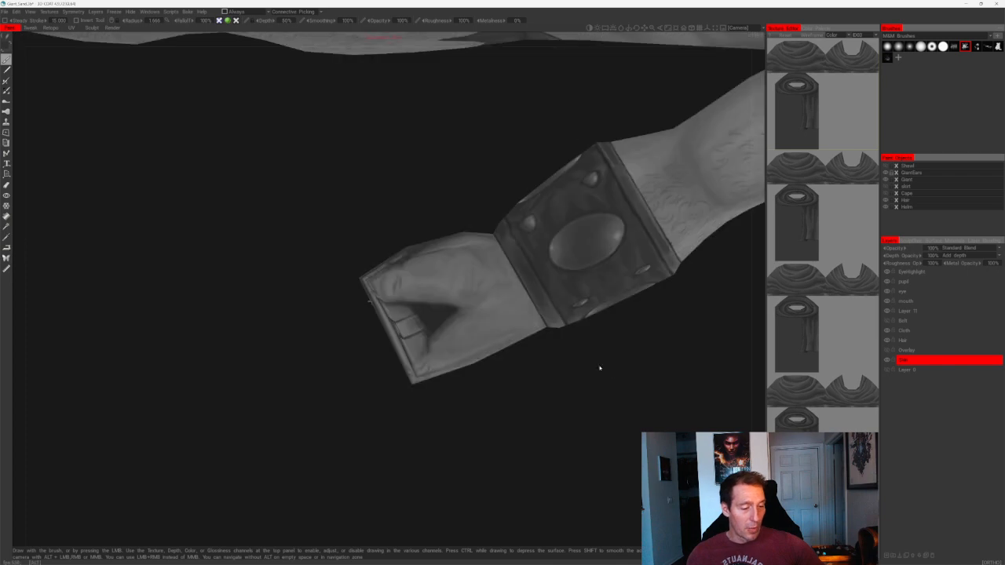
right_click_drag(600, 368, 605, 395, "alt")
left_click_drag(605, 395, 599, 285, "alt")
right_click_drag(599, 285, 538, 249, "alt")
left_click_drag(538, 248, 508, 218, "alt")
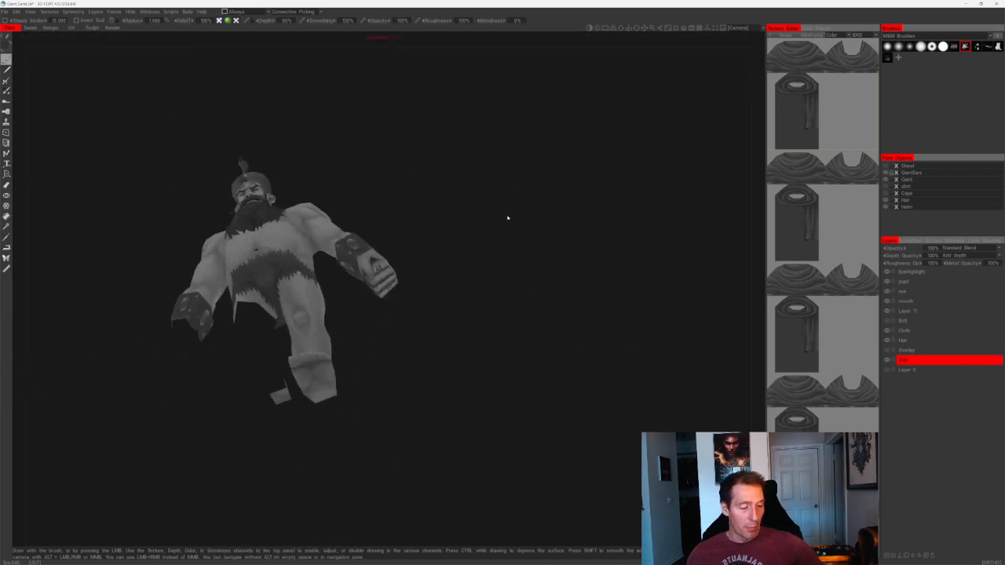
right_click_drag(508, 218, 557, 234, "alt")
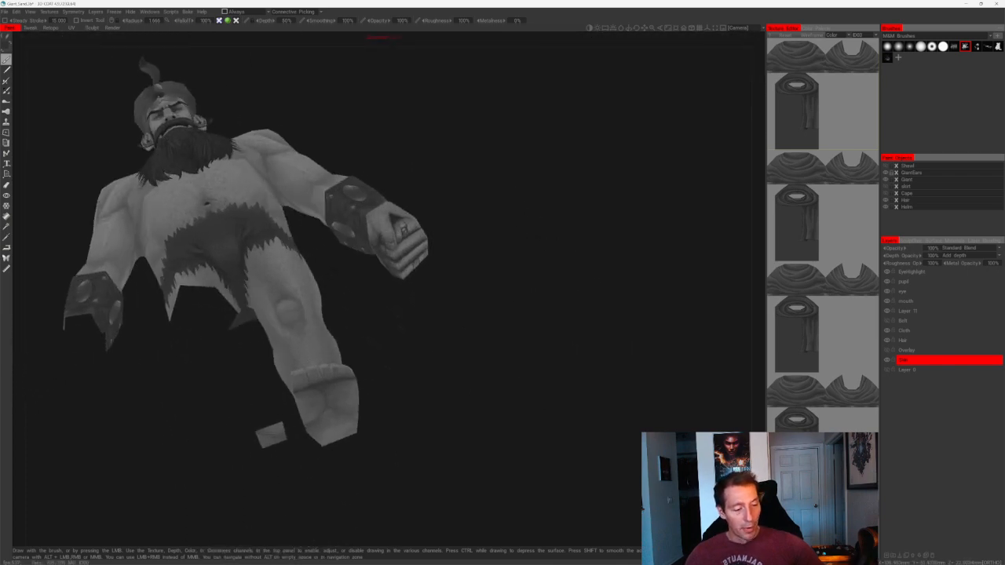
mouse_move(467, 240)
left_mouse_down("alt")
mouse_move(504, 245)
mouse_move(468, 238)
left_mouse_up("alt")
right_click_drag(469, 238, 460, 199, "alt")
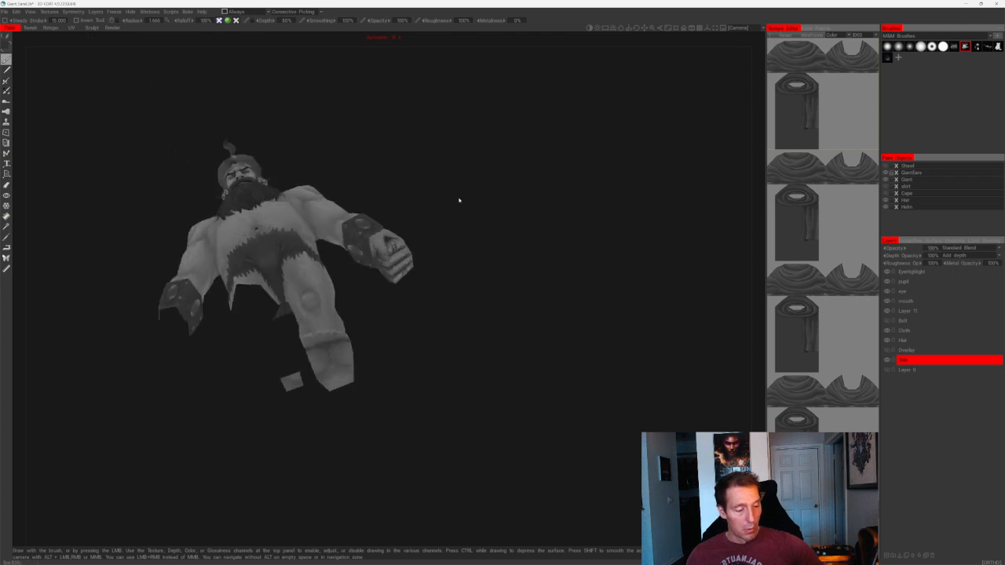
left_click_drag(460, 199, 473, 260, "alt")
right_click_drag(473, 260, 558, 307, "alt")
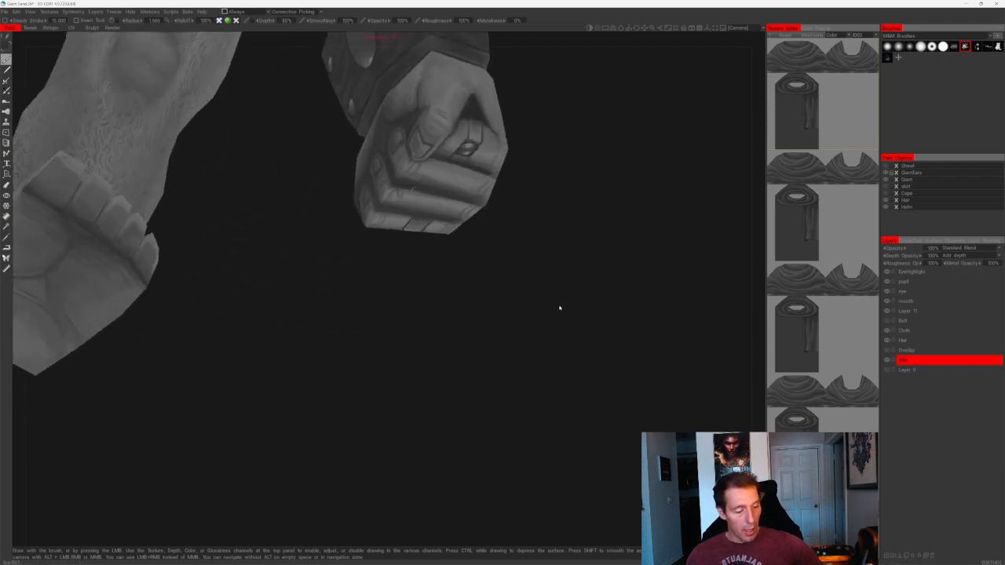
mouse_move(558, 307)
left_mouse_down("alt")
mouse_move(546, 294)
mouse_move(556, 288)
left_mouse_up("alt")
right_click_drag(556, 288, 516, 184, "alt")
mouse_move(516, 184)
left_mouse_down("alt")
mouse_move(526, 189)
mouse_move(514, 202)
left_mouse_up("alt")
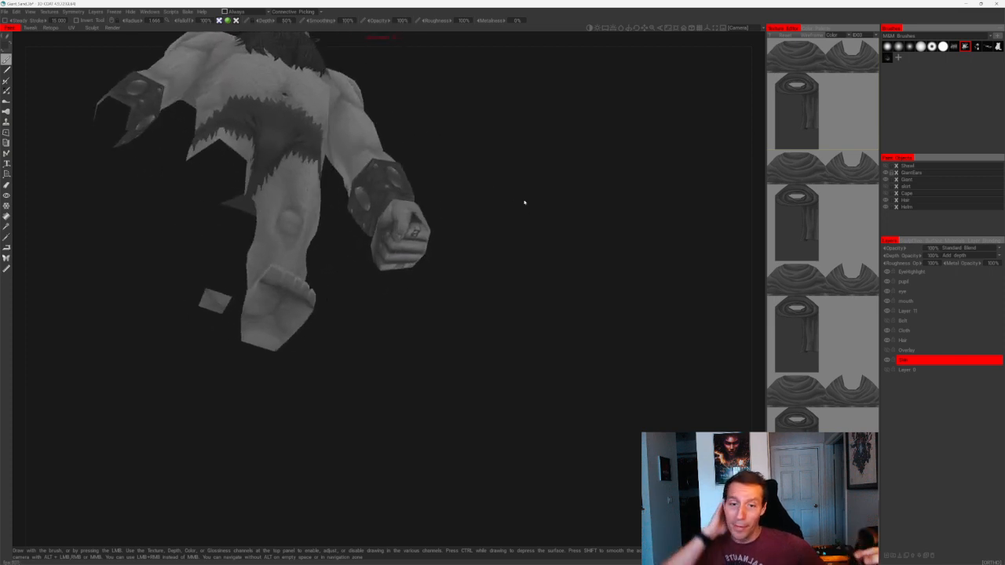
- Touch up the palm shading beside the thumb base with a larger brush and save the file
left_click_drag(525, 202, 484, 212, "alt")
right_click_drag(485, 213, 492, 199, "alt")
left_click_drag(492, 200, 518, 233, "alt")
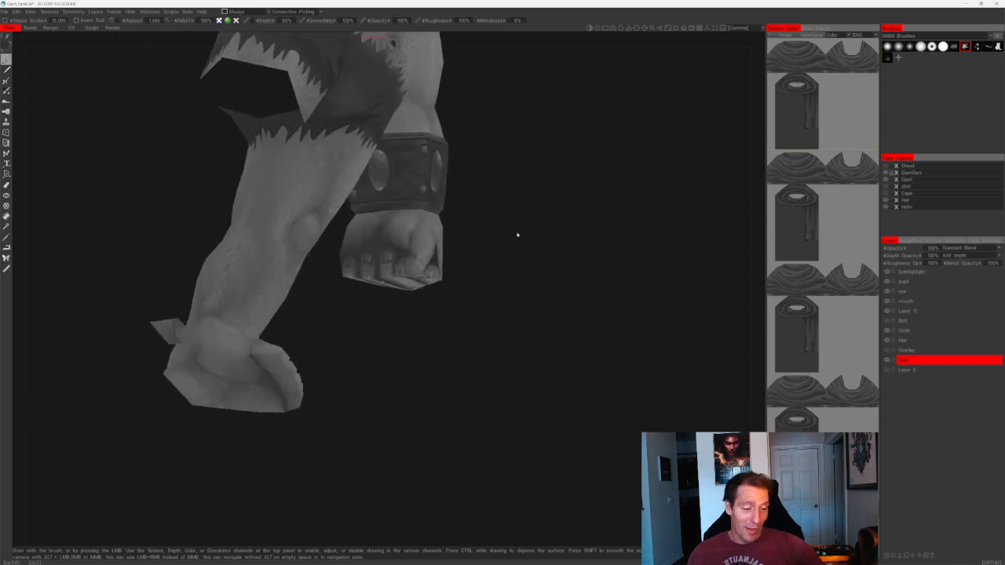
right_click_drag(518, 233, 541, 296, "alt")
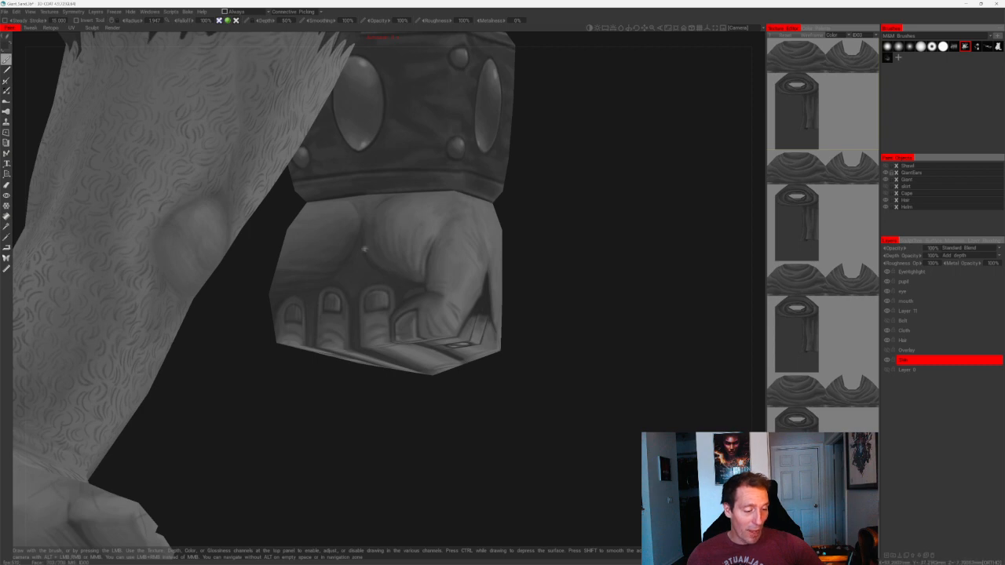
right_click_drag(522, 308, 516, 246, "alt")
key("ctrl+s")
- Refine the knuckle creases and highlights on the two middle fingers, checking the fist from the front and below
left_click_drag(516, 246, 513, 217, "alt")
right_click_drag(514, 218, 370, 280, "alt")
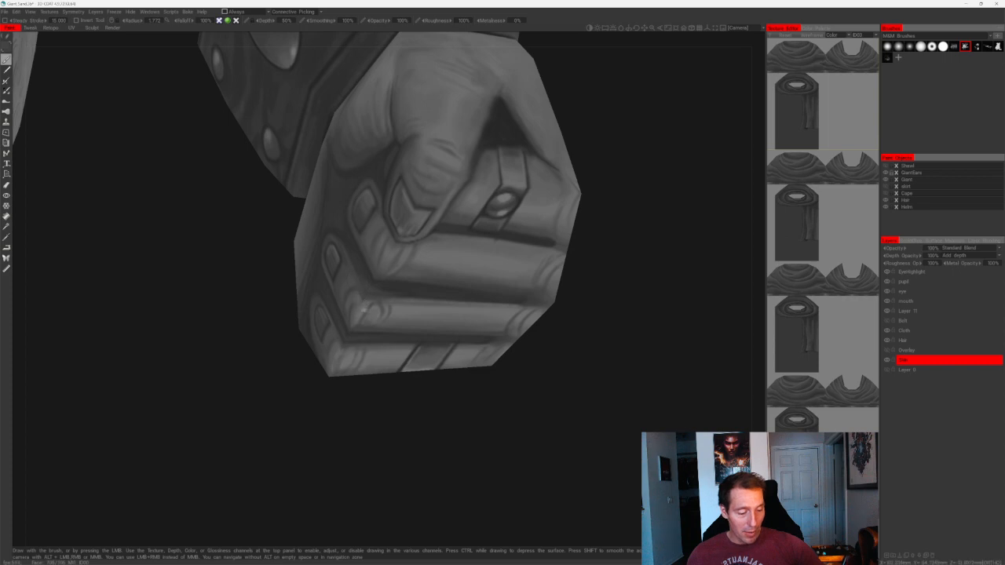
scroll(511, 256, "down", 6)
left_click_drag(512, 256, 527, 207)
right_click_drag(528, 206, 563, 330)
left_click_drag(563, 330, 523, 184)
right_click_drag(523, 184, 420, 165)
left_click_drag(419, 166, 410, 235)
right_click_drag(411, 235, 476, 250)
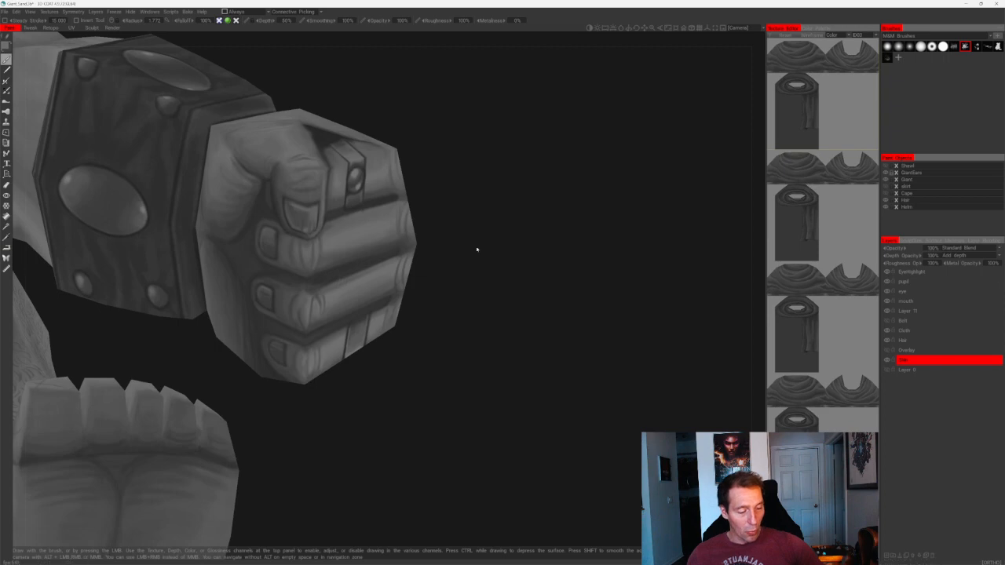
left_click_drag(477, 250, 426, 224, "alt")
right_click_drag(426, 225, 475, 190, "alt")
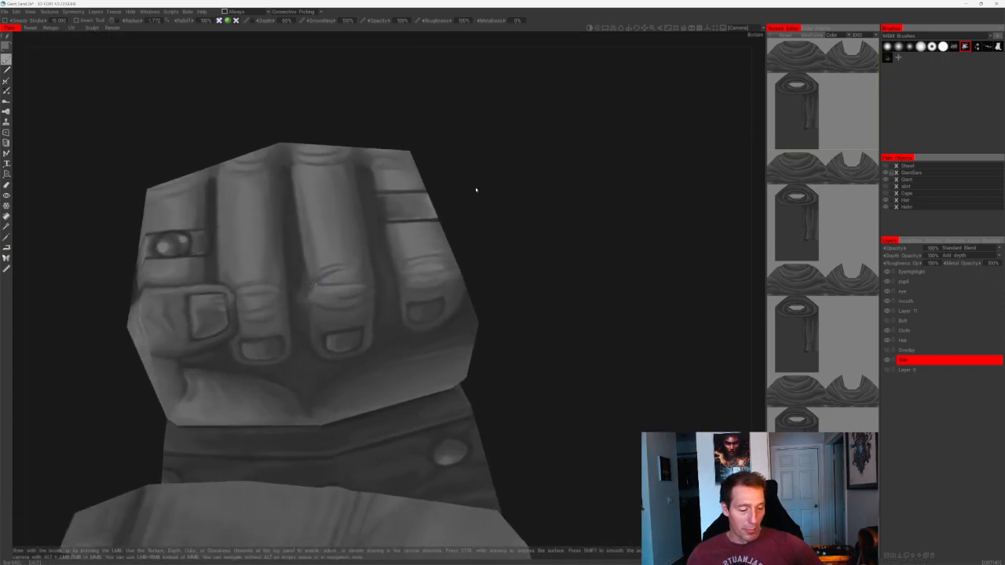
- Refine the joint crease and highlight on the finger beside the banded little finger, checking the fist from several angles
middle_click_drag(476, 190, 482, 182, "alt")
left_click_drag(425, 163, 471, 177, "alt")
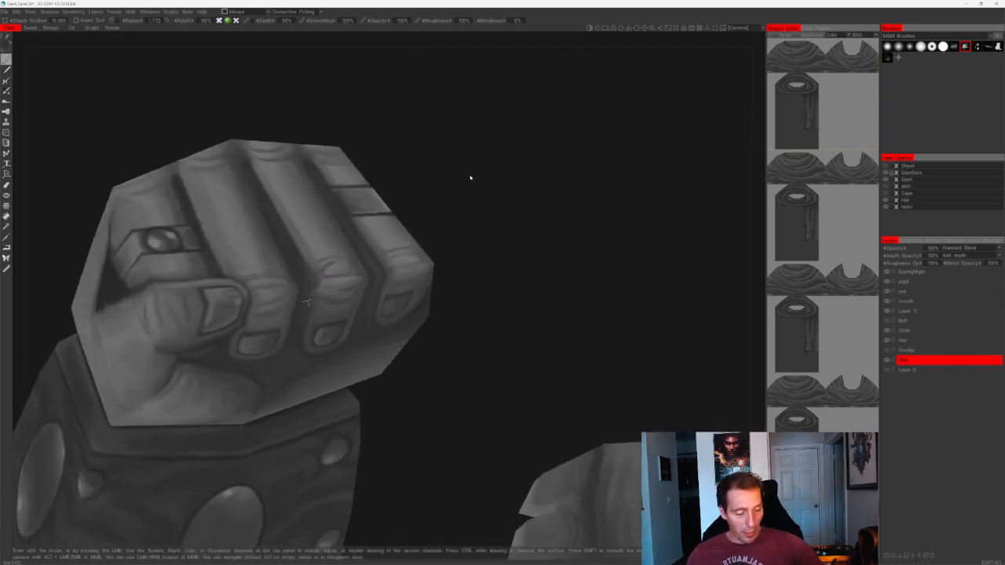
left_click_drag(413, 191, 399, 184, "alt")
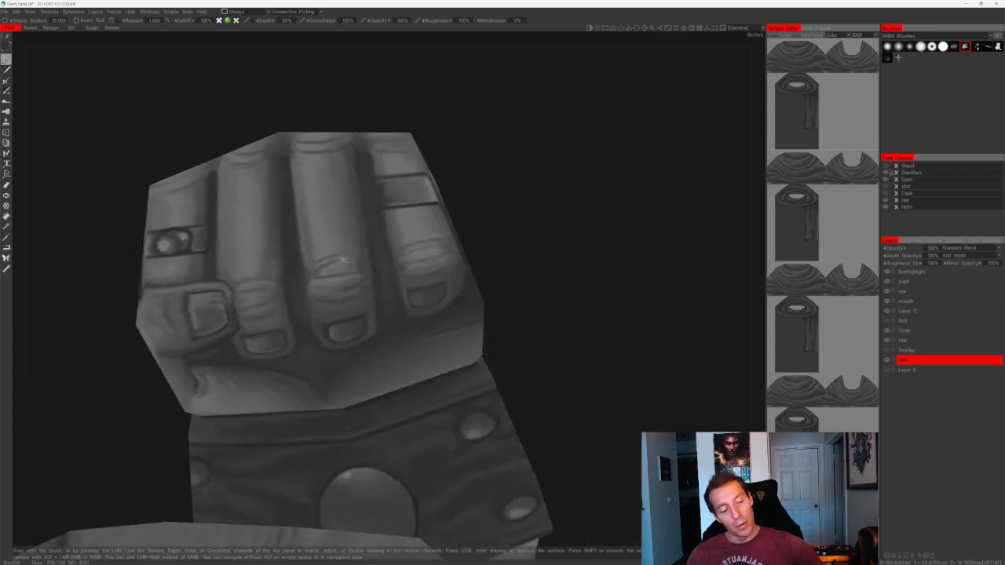
left_click_drag(433, 154, 484, 161, "alt")
right_click_drag(484, 161, 446, 184, "alt")
left_click_drag(445, 184, 468, 170, "alt")
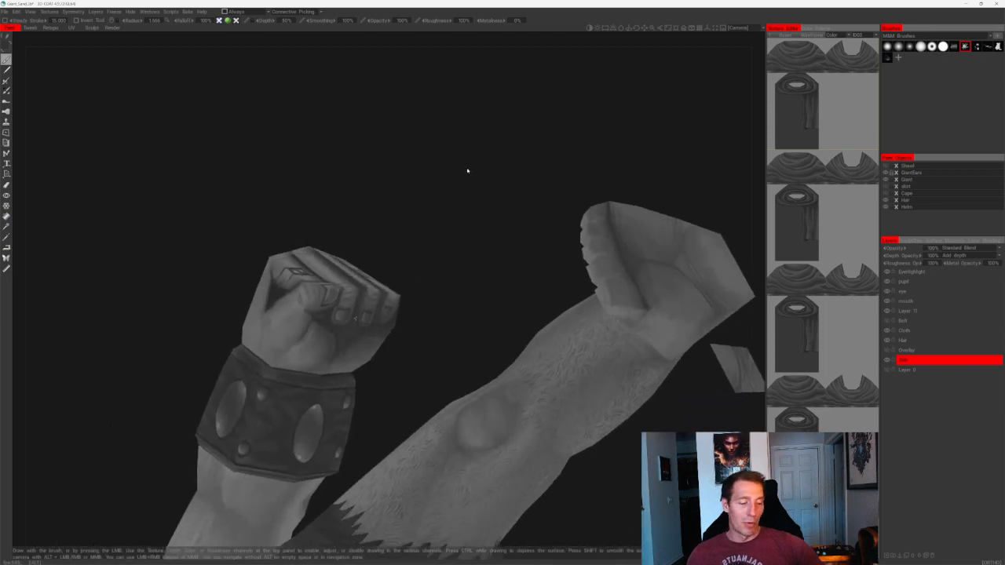
- Rework the folds on that same finger's end joint with a finer brush, viewed from the front and side of the fist
right_click_drag(468, 171, 435, 159, "alt")
left_click_drag(435, 159, 416, 180, "alt")
right_click_drag(416, 179, 471, 246, "alt")
left_click_drag(471, 246, 434, 260, "alt")
right_click_drag(434, 260, 449, 291, "alt")
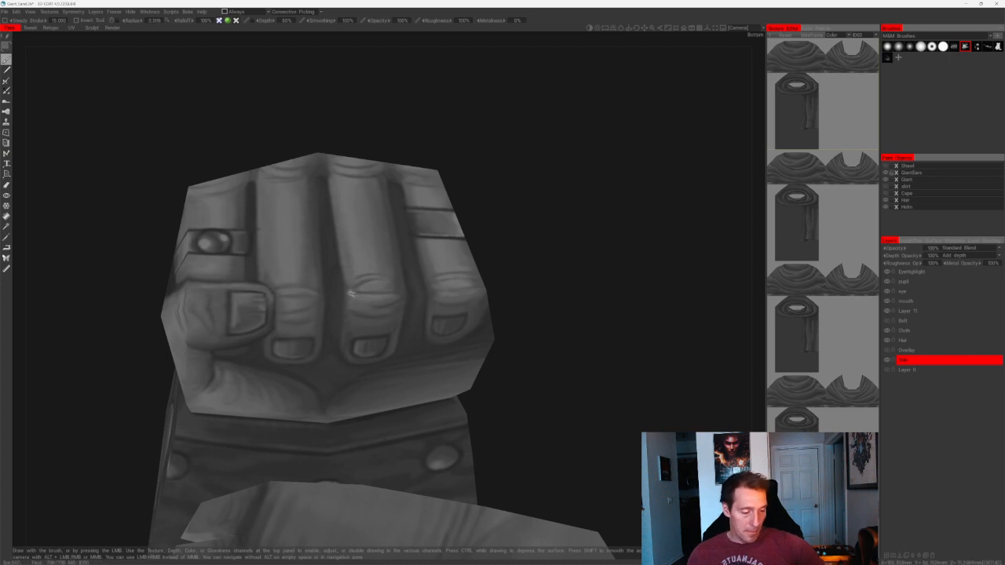
left_click_drag(475, 238, 349, 283, "alt")
left_click_drag(449, 195, 510, 251, "alt")
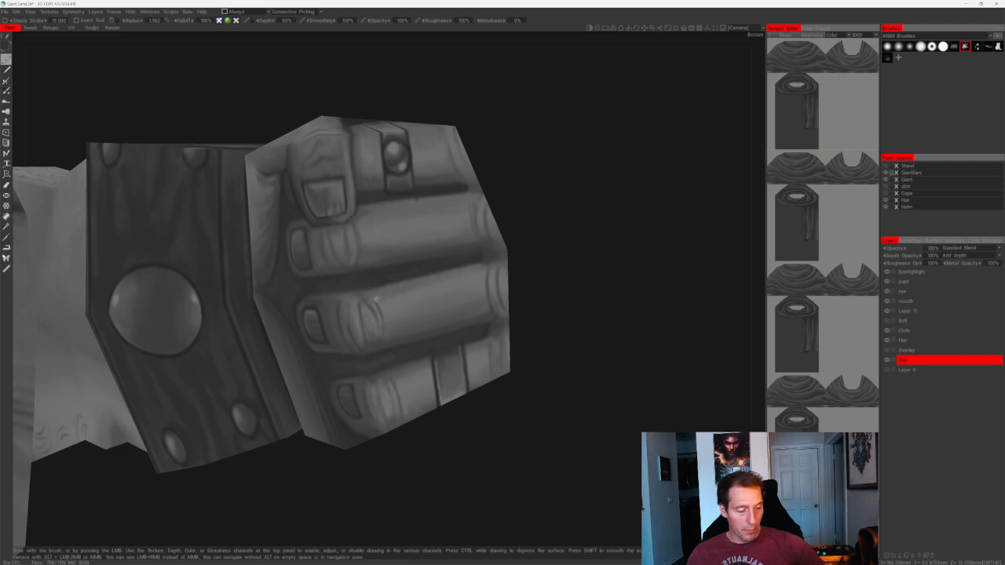
left_click_drag(412, 361, 523, 341, "alt")
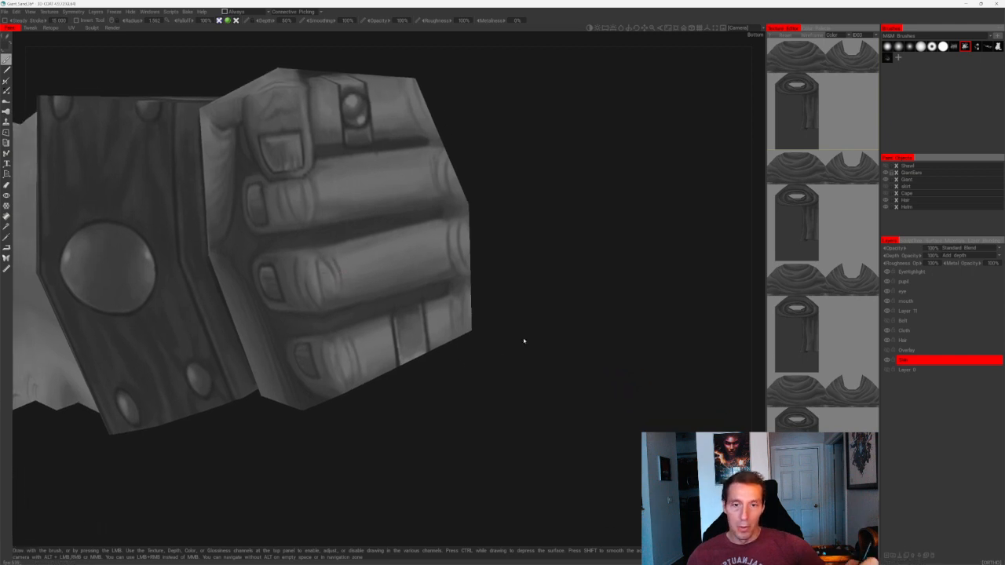
- Touch up the palm's dark hollow toward the outer side of the hand with a larger brush
right_click_drag(594, 290, 525, 188, "alt")
left_click_drag(525, 189, 317, 280, "alt")
right_click_drag(316, 280, 465, 378, "alt")
left_click_drag(465, 378, 422, 315, "alt")
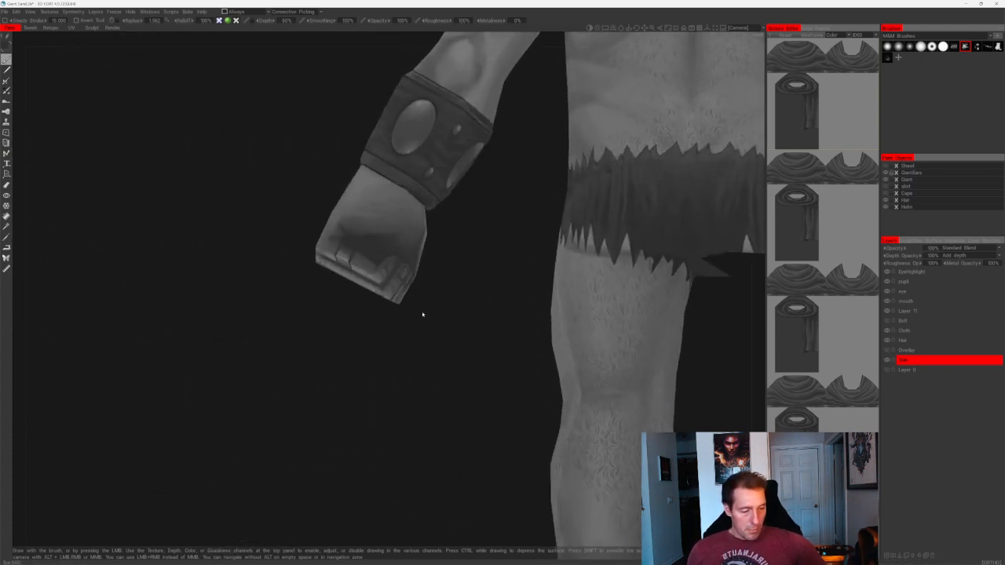
right_click_drag(422, 315, 419, 328, "alt")
left_click_drag(346, 301, 408, 256, "alt")
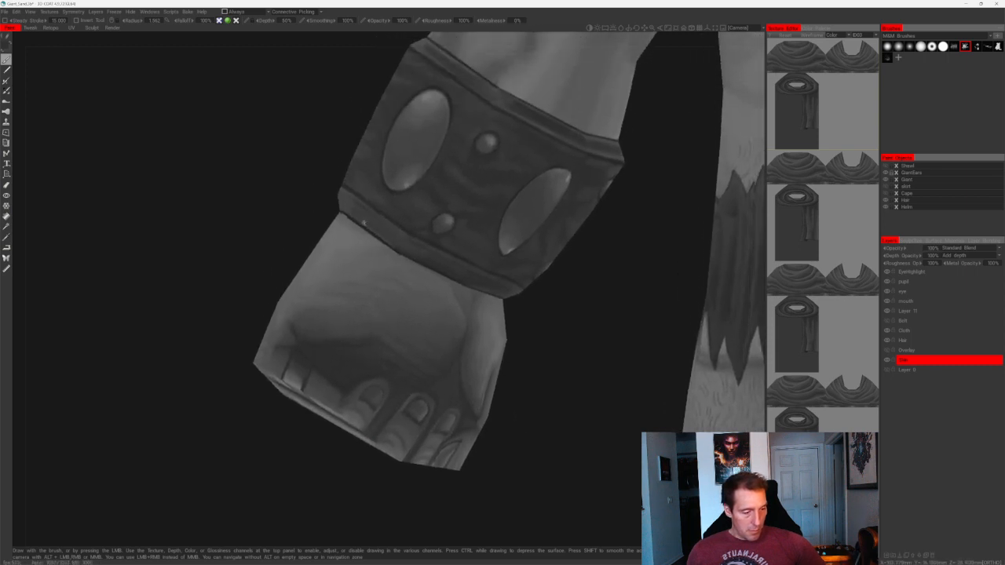
left_click_drag(334, 443, 357, 402, "alt")
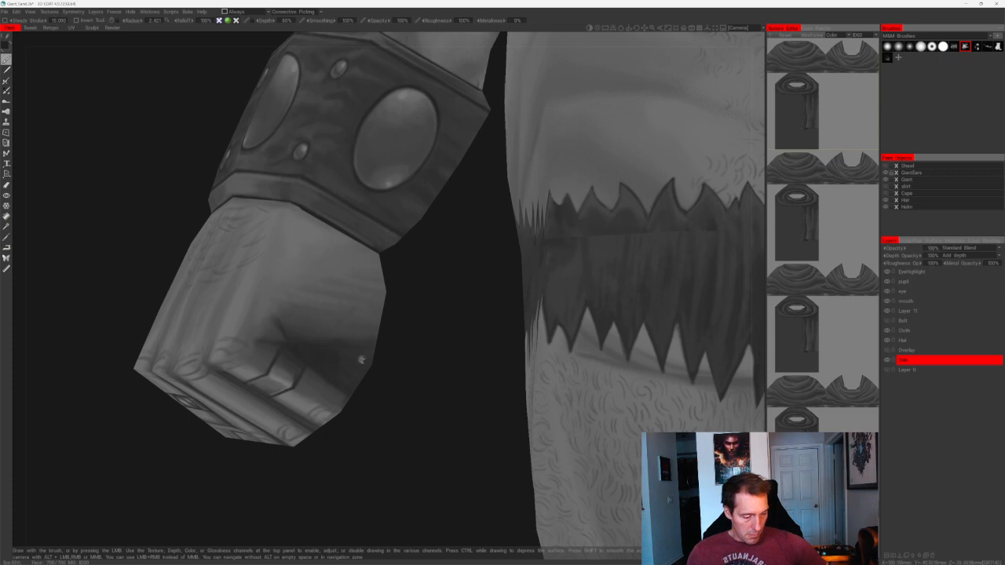
- Blend the palm and heel shading with a larger brush, checking the hand against the whole giant from behind
right_click_drag(361, 359, 382, 350, "alt")
left_click_drag(381, 350, 388, 343, "alt")
right_click_drag(387, 343, 406, 339, "alt")
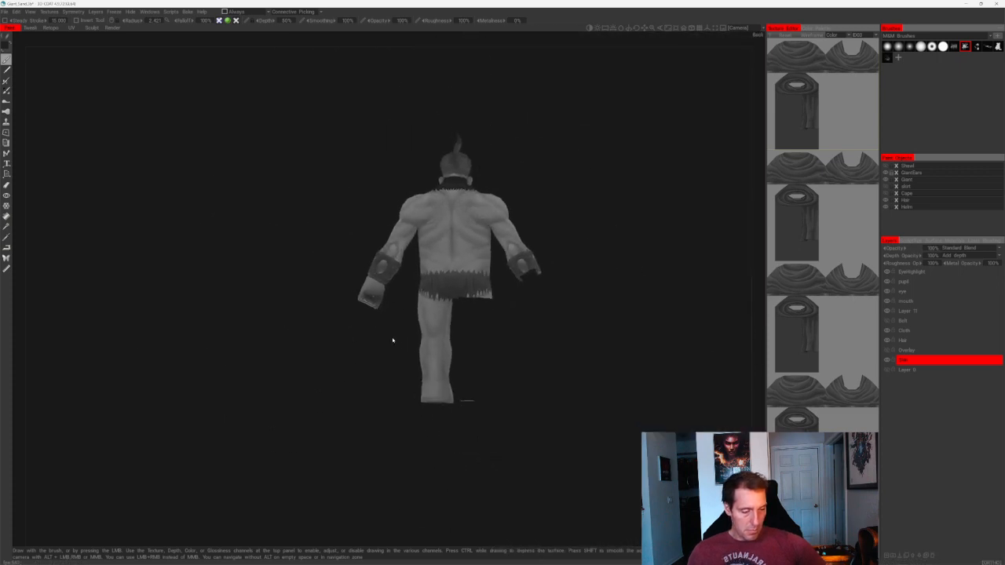
left_click_drag(393, 340, 372, 348, "alt")
right_click_drag(372, 347, 450, 401, "alt")
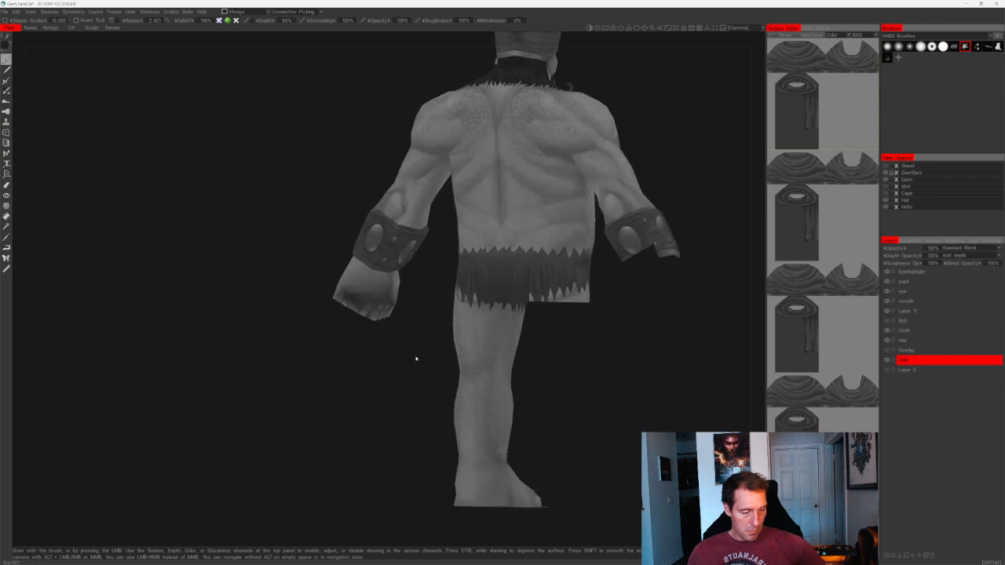
right_click_drag(416, 358, 471, 385, "alt")
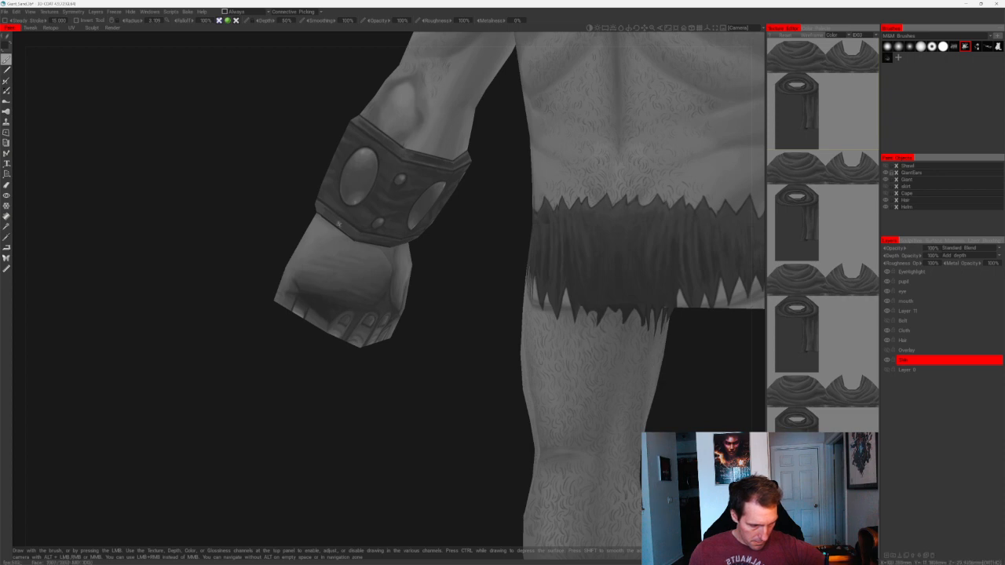
- Touch up the dark gap between the little finger and its neighbour, comparing it with the palm shading
left_click_drag(337, 420, 433, 385)
right_click_drag(432, 385, 370, 438)
middle_click_drag(369, 438, 428, 399)
left_click_drag(429, 399, 310, 242)
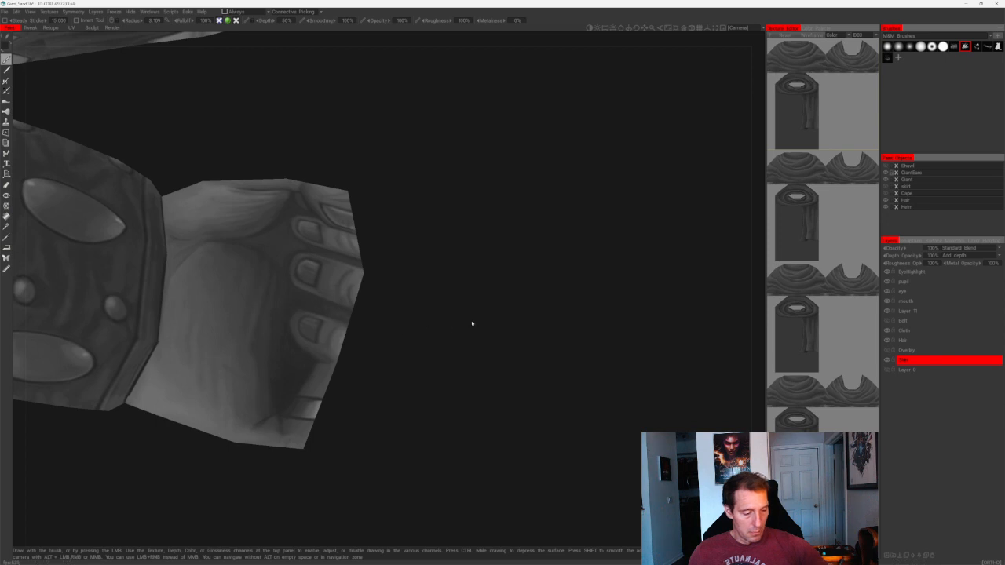
left_click_drag(470, 325, 358, 310)
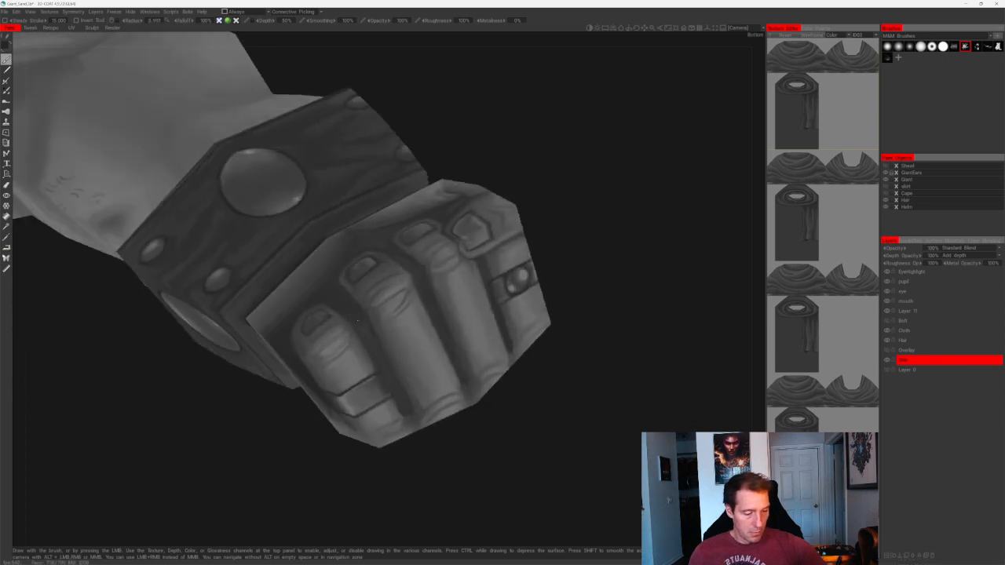
left_click_drag(401, 375, 510, 402)
right_click_drag(510, 401, 473, 321)
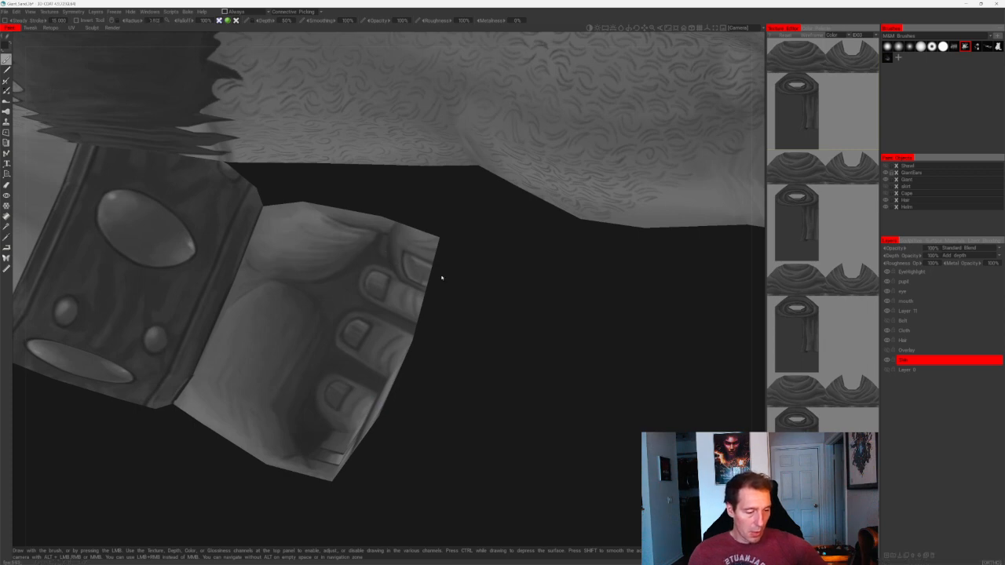
- Refine the dark gaps between the curled fingertips above the palm with a finer brush
left_click_drag(440, 276, 476, 306)
scroll(330, 318, "up", 3)
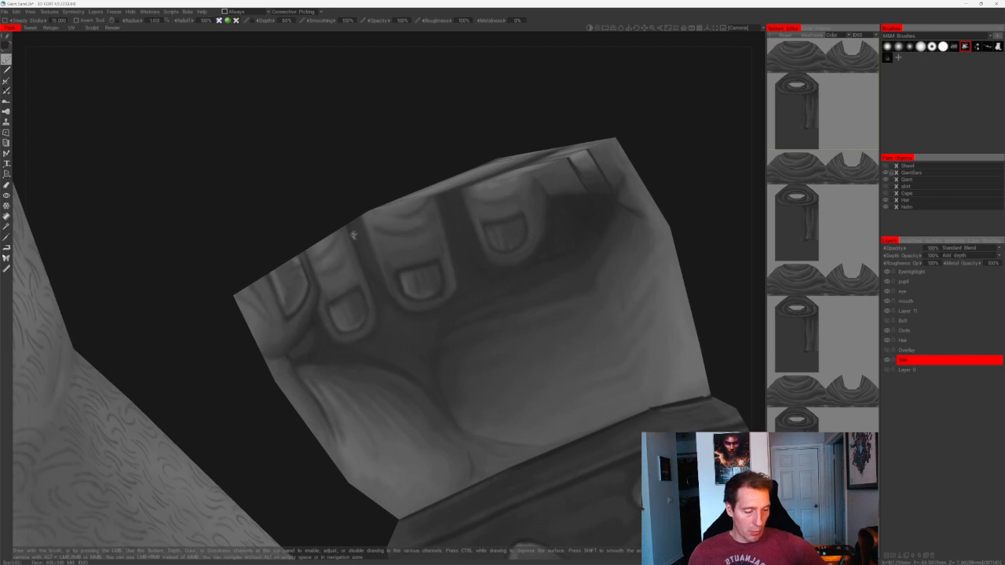
left_click_drag(377, 303, 353, 369, "alt")
scroll(340, 240, "down", 3)
left_click_drag(340, 240, 350, 310, "alt")
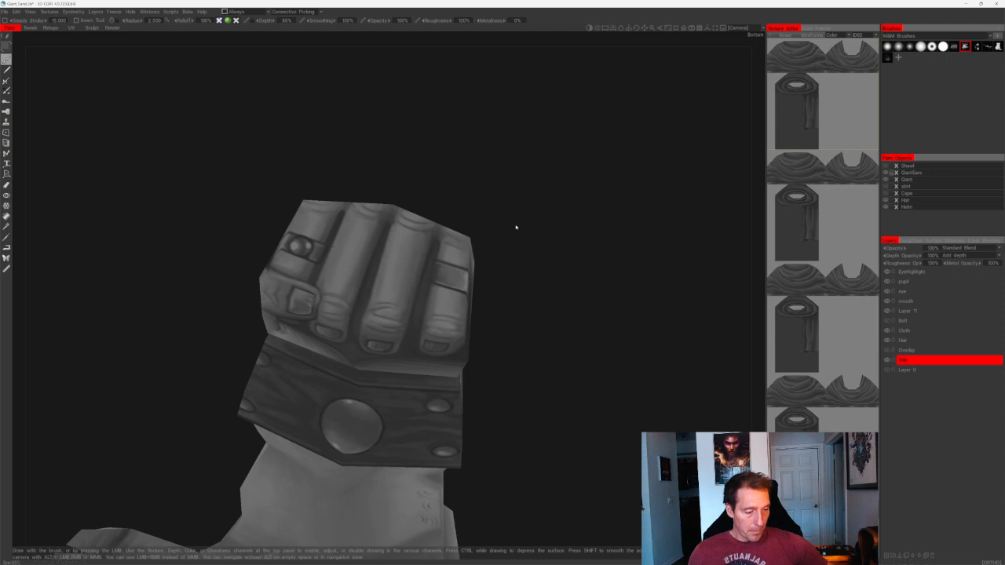
- Touch up the thumb's edge against the fingers and the shading between the thumb and the index finger's gem ring
right_click_drag(516, 228, 430, 184, "alt")
left_click_drag(430, 184, 480, 181, "alt")
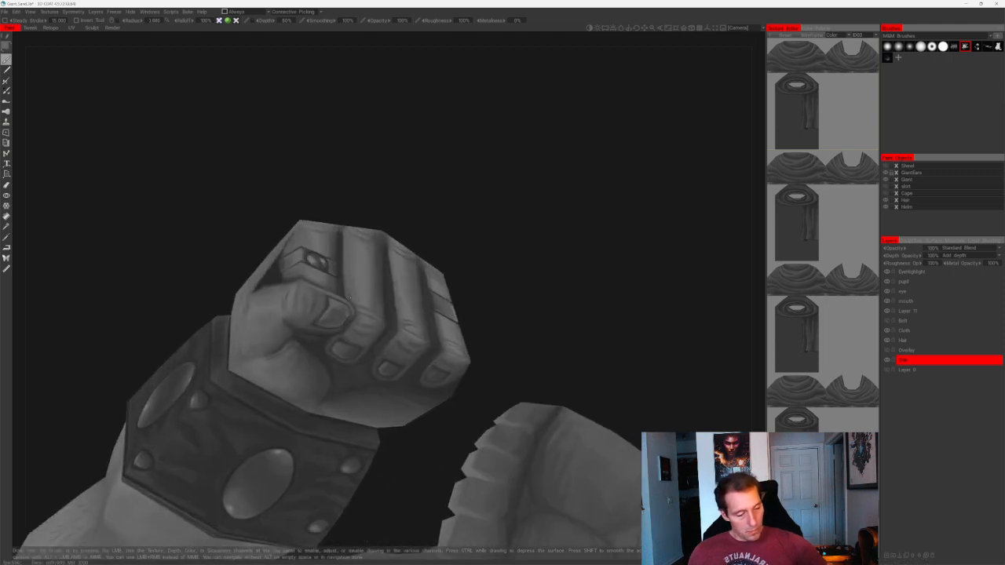
left_click_drag(422, 179, 456, 193, "alt")
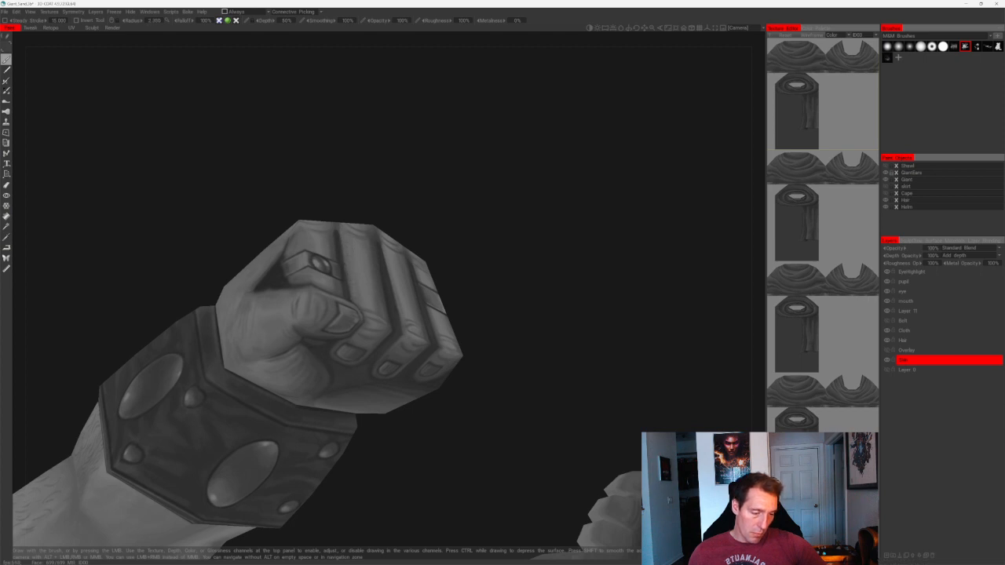
left_click_drag(438, 263, 429, 249)
right_click_drag(428, 249, 395, 178)
mouse_move(395, 178)
left_mouse_down()
mouse_move(384, 196)
mouse_move(397, 191)
left_mouse_up()
right_click_drag(397, 191, 373, 287)
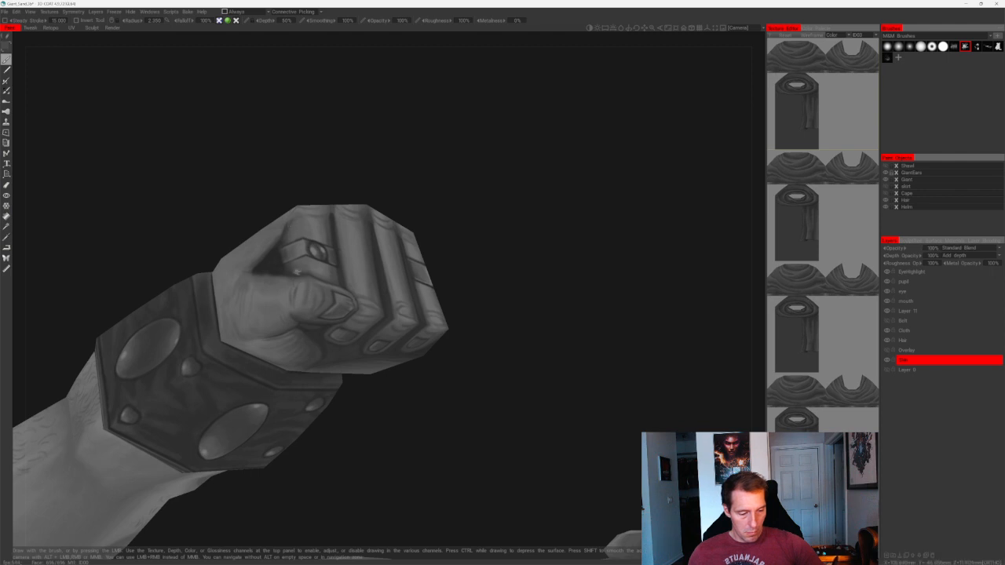
- Check the fist against the whole giant and brighten the fingernail beside the little finger
right_click_drag(515, 303, 462, 245, "alt")
left_click_drag(462, 244, 468, 249, "alt")
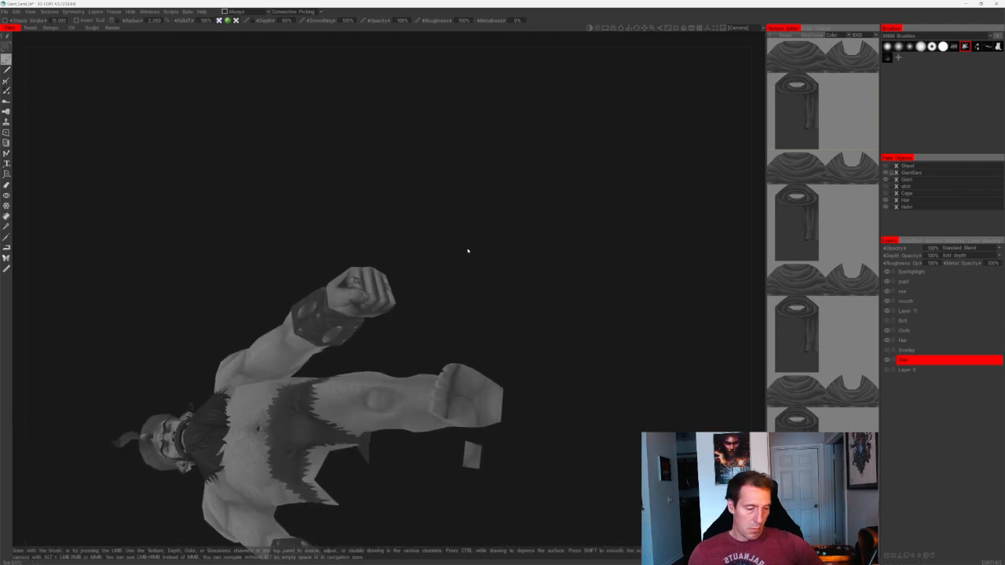
right_click_drag(468, 248, 476, 264, "alt")
left_click_drag(476, 264, 463, 267, "alt")
right_click_drag(463, 267, 560, 345, "alt")
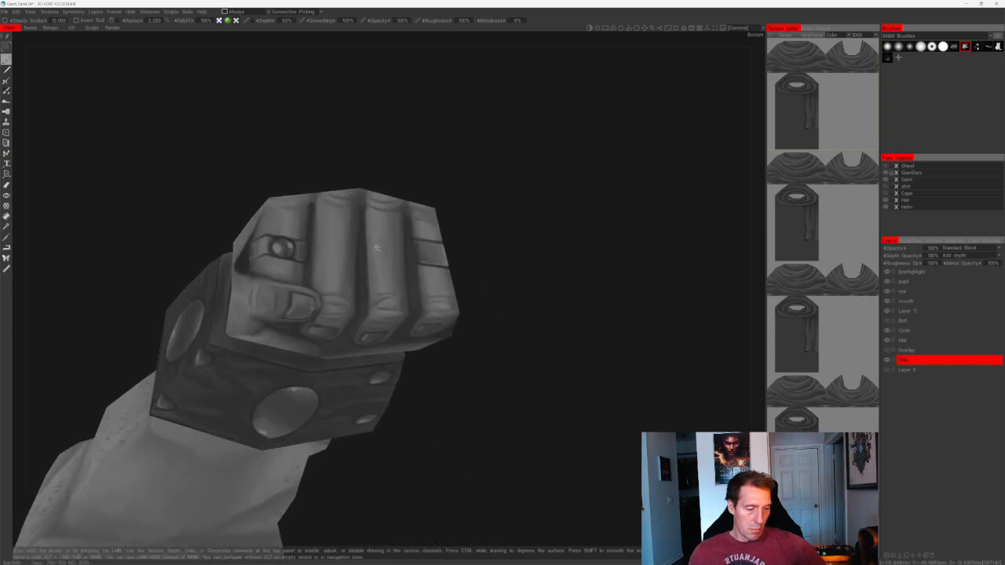
left_click_drag(378, 299, 376, 293, "alt")
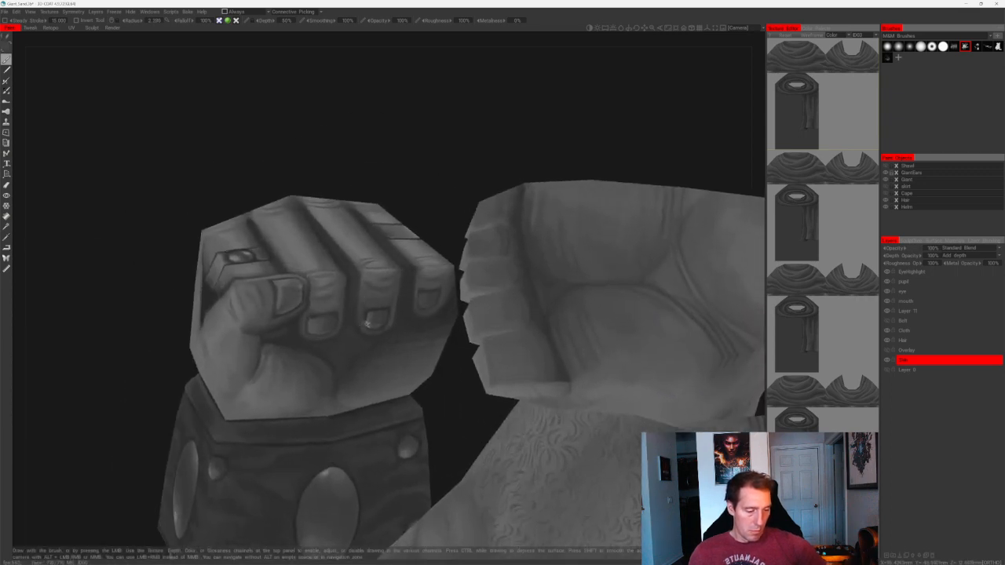
- Refine the shading and skin rim around that fingernail with a finer brush, viewed from the palm side
left_click_drag(440, 235, 444, 183, "alt")
right_click_drag(444, 183, 419, 243, "alt")
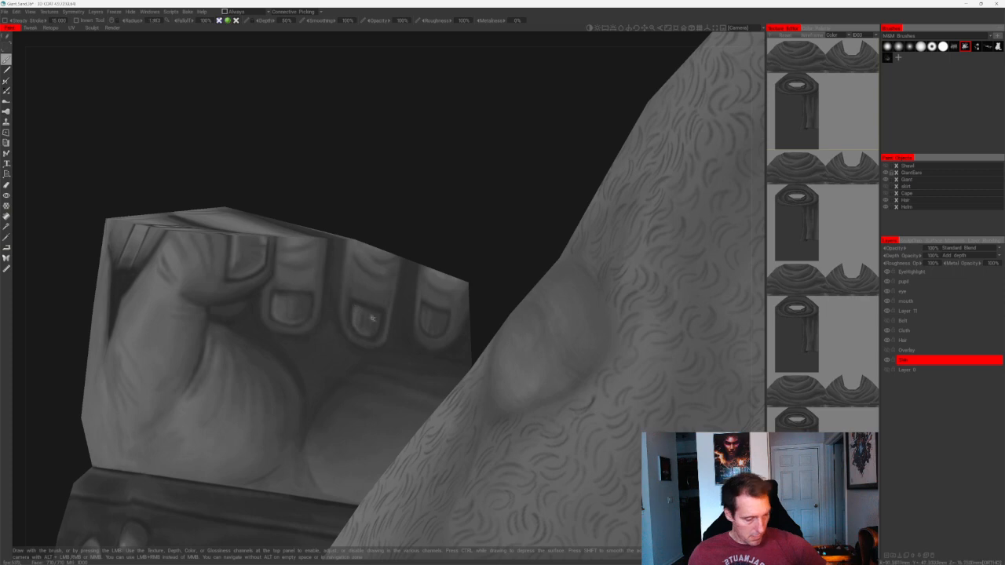
mouse_move(379, 322)
left_mouse_down("alt")
mouse_move(424, 199)
mouse_move(435, 222)
mouse_move(379, 313)
left_mouse_up("alt")
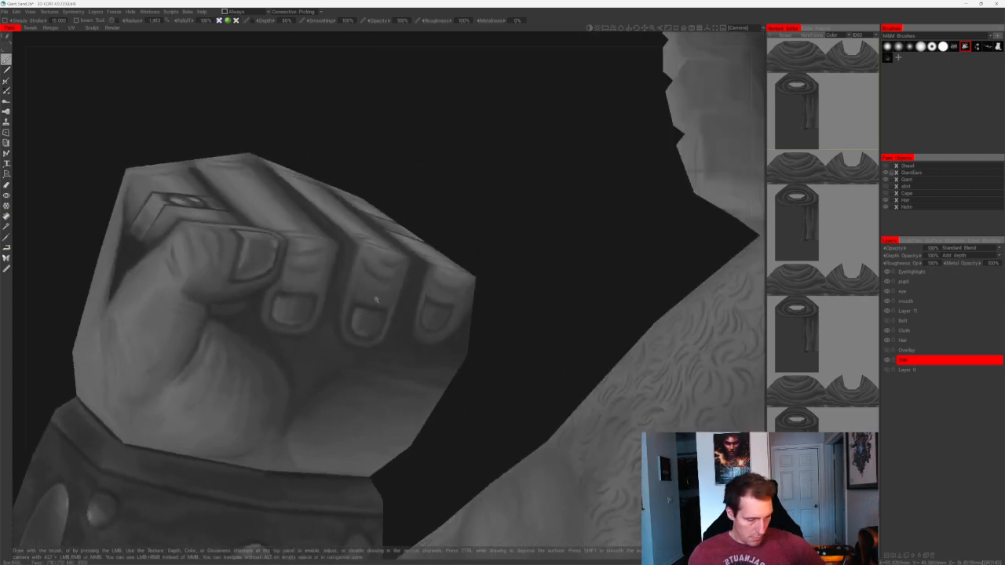
right_click_drag(365, 294, 424, 291, "alt")
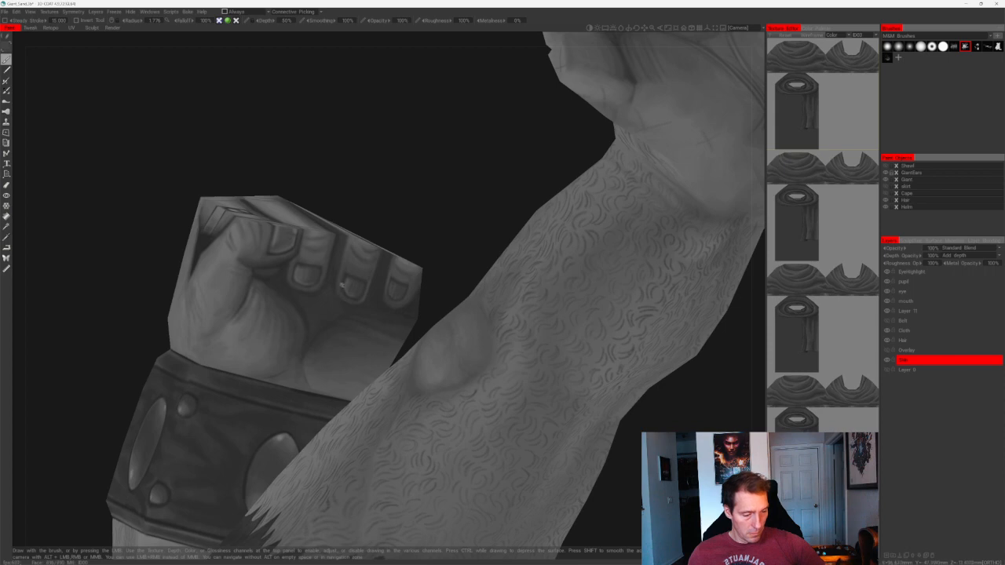
left_click_drag(335, 269, 363, 275, "alt")
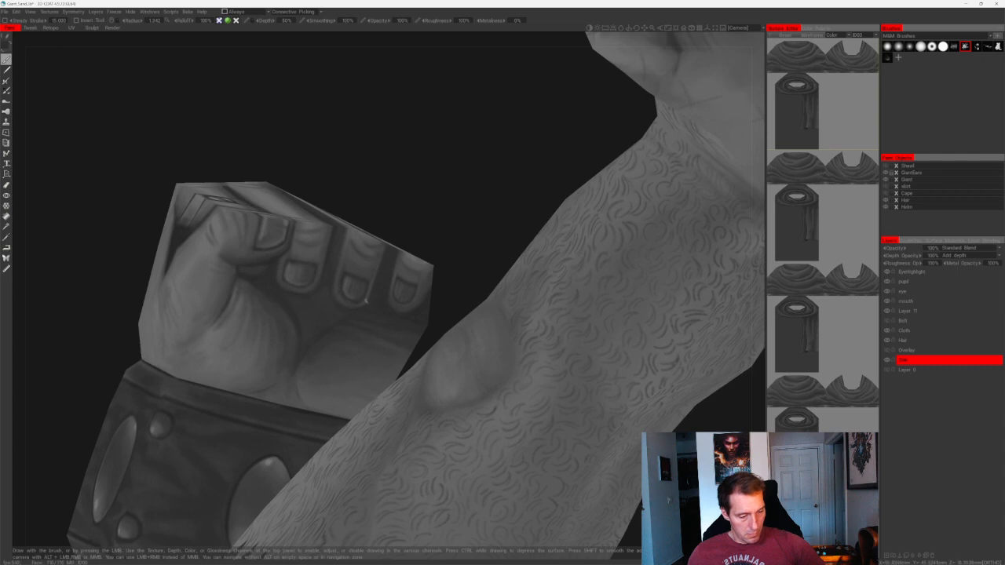
mouse_move(365, 299)
left_mouse_down("alt")
mouse_move(437, 224)
mouse_move(433, 309)
mouse_move(380, 308)
left_mouse_up("alt")
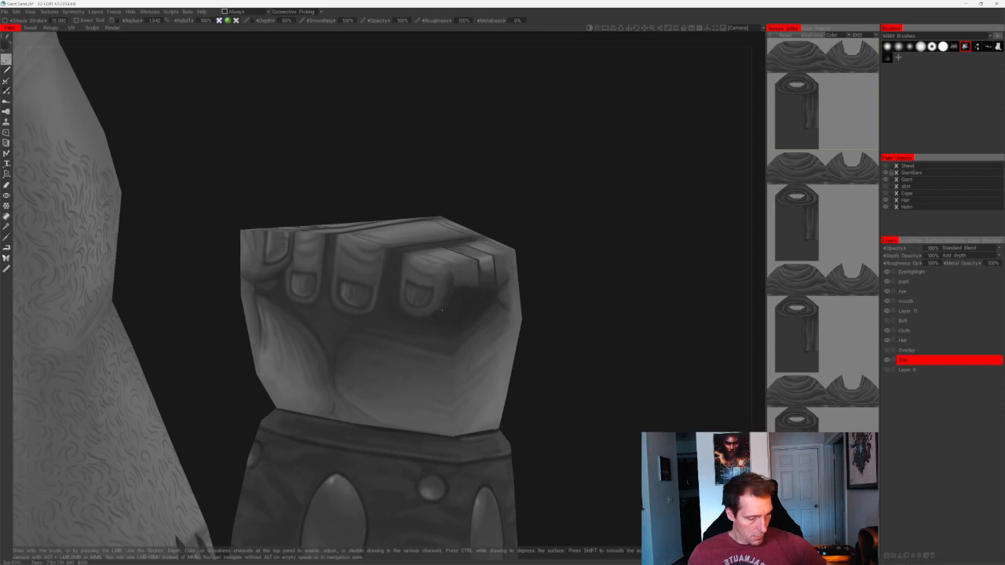
- Touch up the shadow under the little finger and the gap beside it, working from the outer side of the fist
left_click_drag(536, 217, 518, 235, "alt")
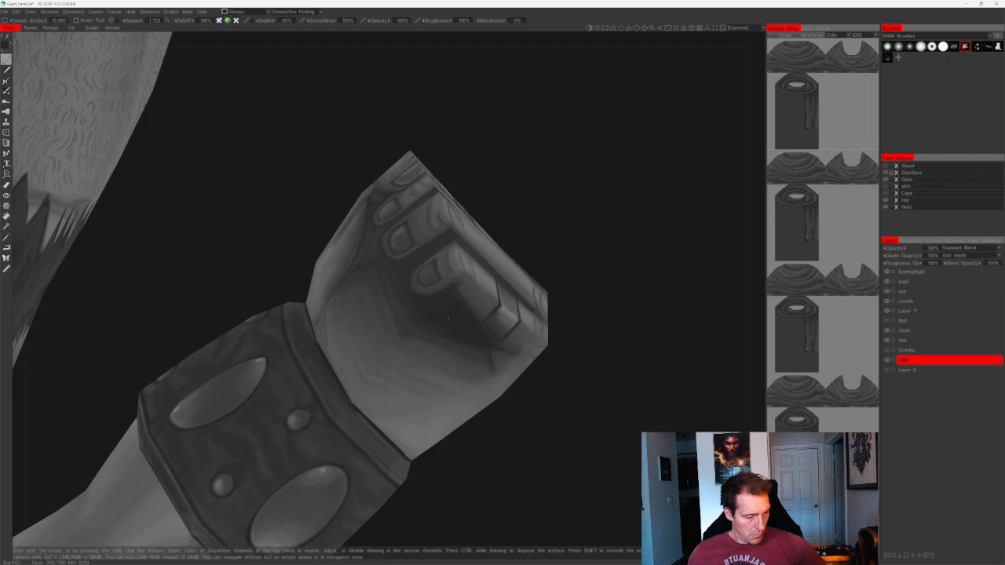
left_click_drag(532, 211, 431, 233)
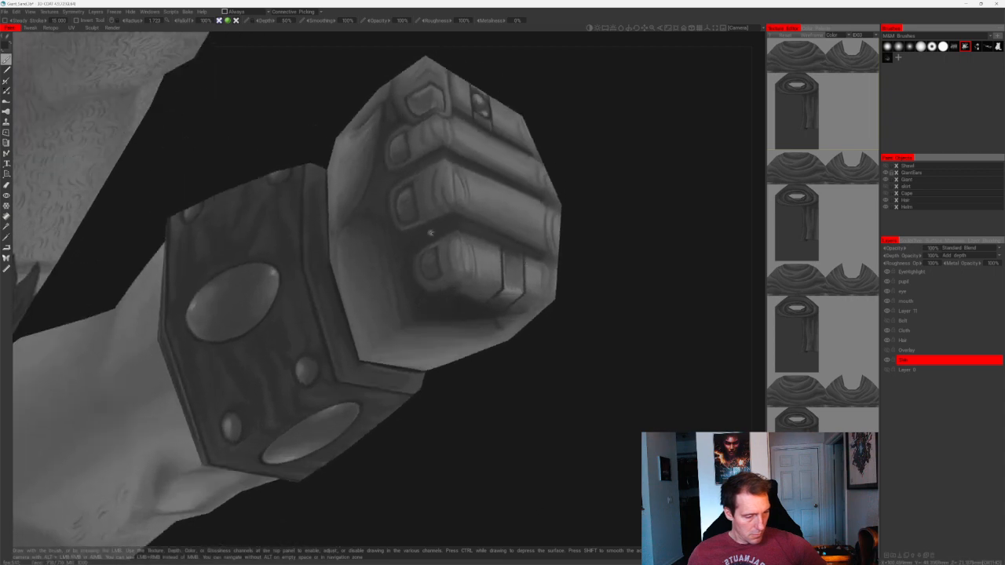
left_click_drag(604, 168, 483, 226)
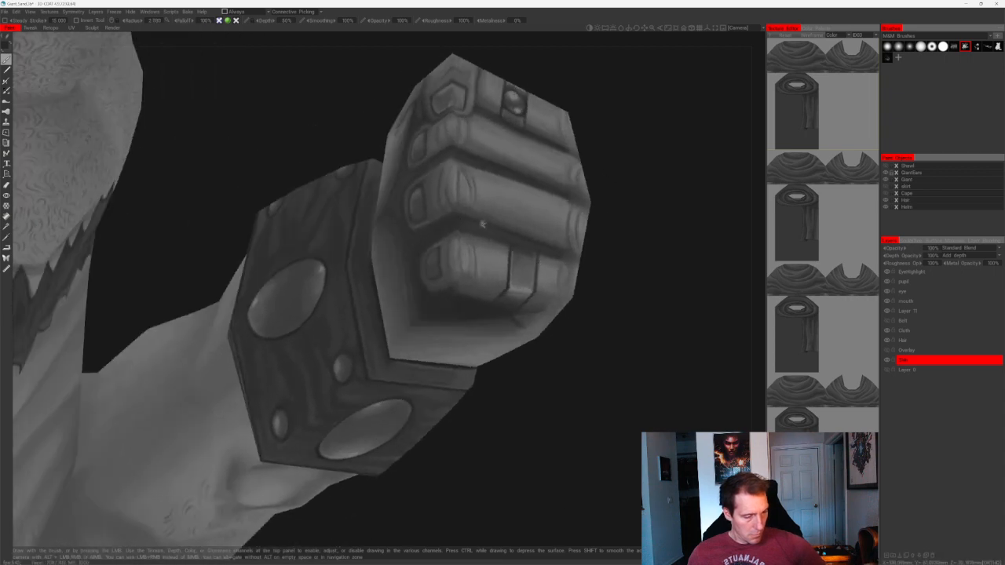
left_click_drag(628, 240, 438, 268)
scroll(518, 262, "down", 6)
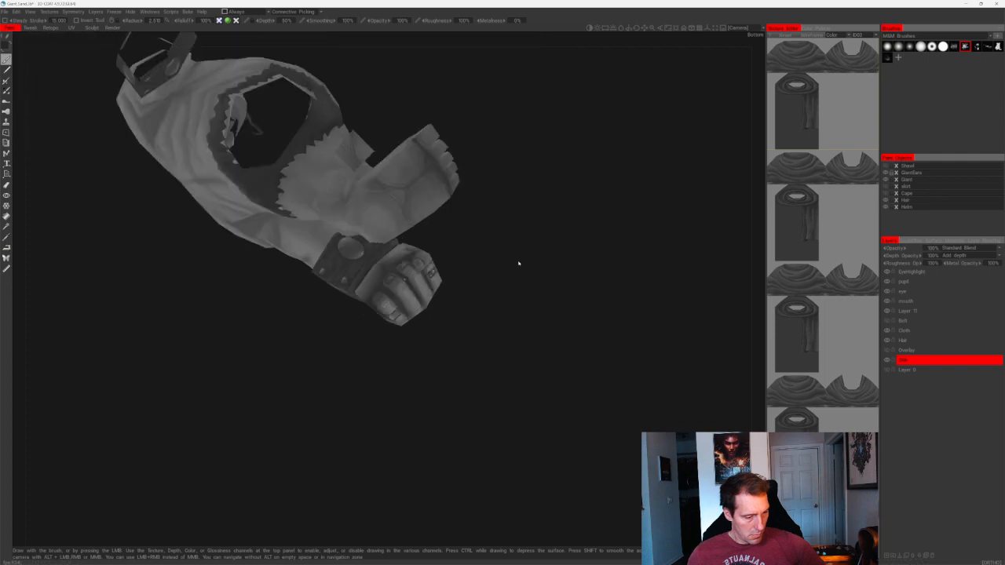
- Deepen the shadow in the hollow of the palm above the curled fingers, working from behind the giant
left_click_drag(519, 262, 628, 314)
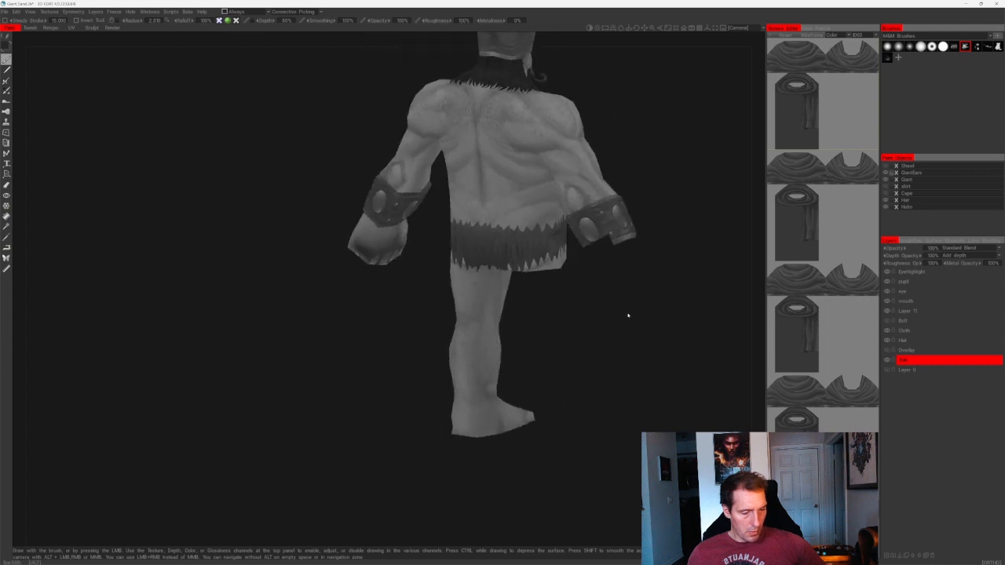
scroll(628, 314, "up", 3)
scroll(433, 285, "up", 5)
middle_click_drag(432, 285, 411, 379)
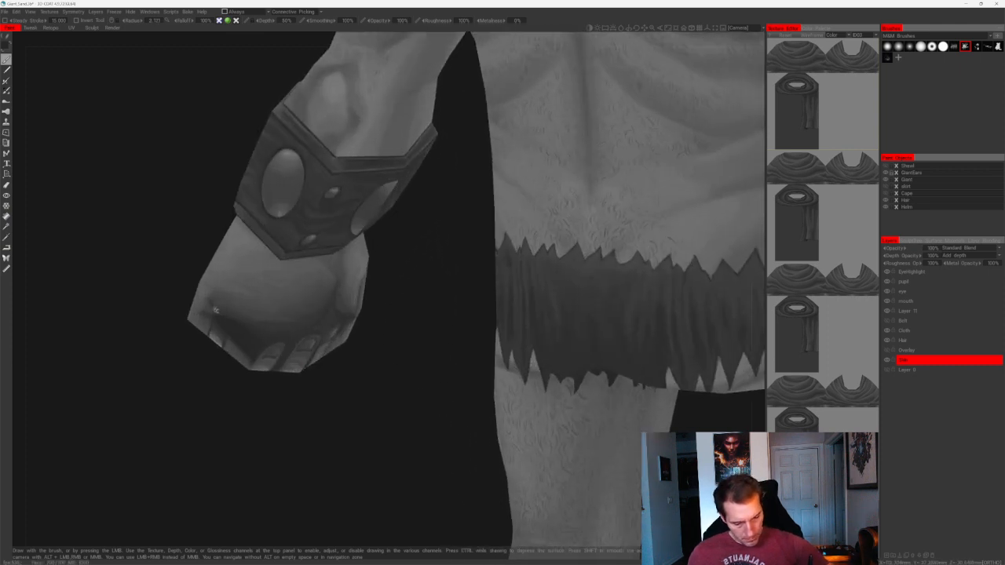
left_click_drag(182, 241, 221, 239)
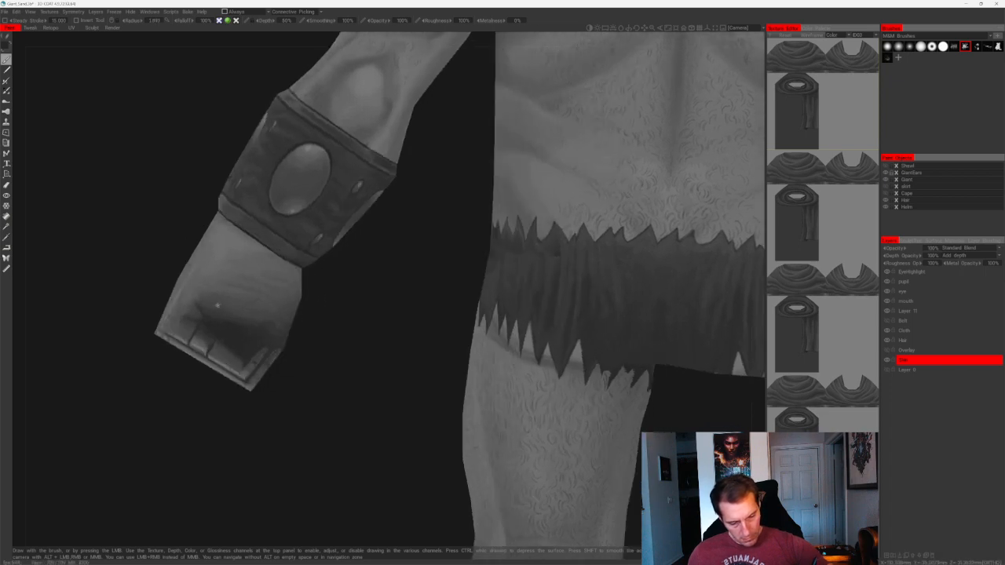
- Refine the edge of the palm shadow beside the little finger with a finer brush and check the fist against the whole giant
left_click_drag(162, 291, 208, 312)
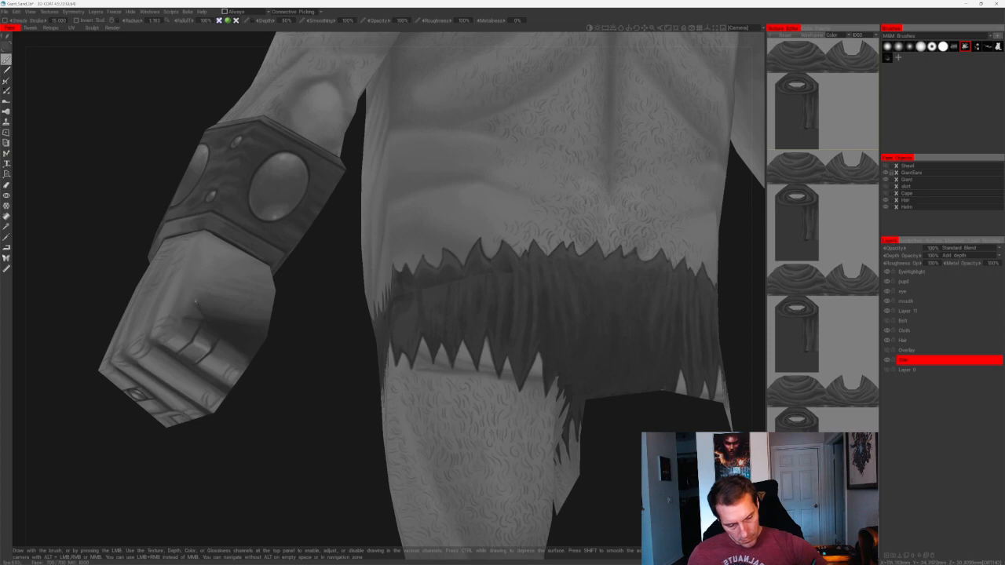
left_click_drag(238, 366, 251, 370)
right_click_drag(251, 370, 162, 319)
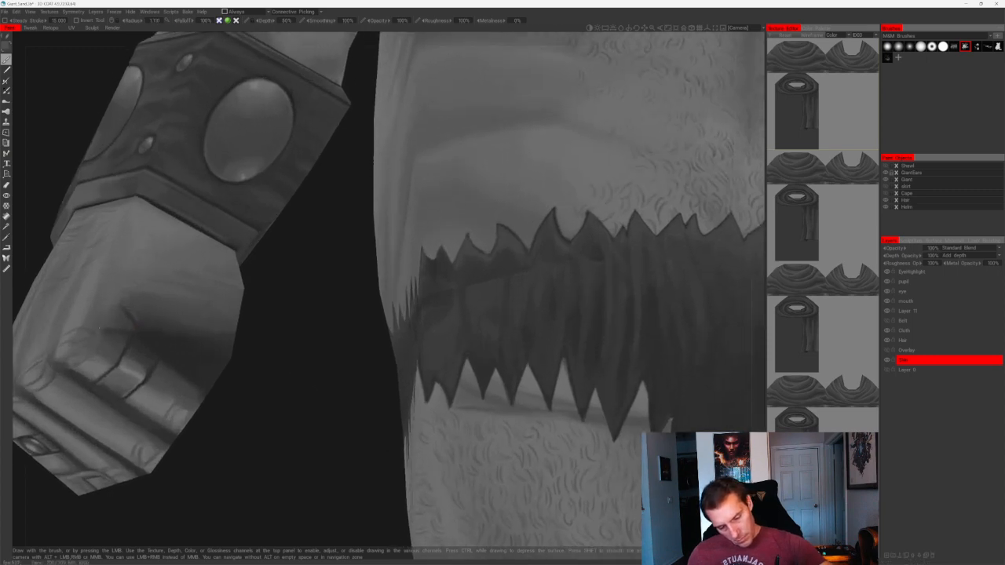
right_click_drag(262, 410, 170, 225)
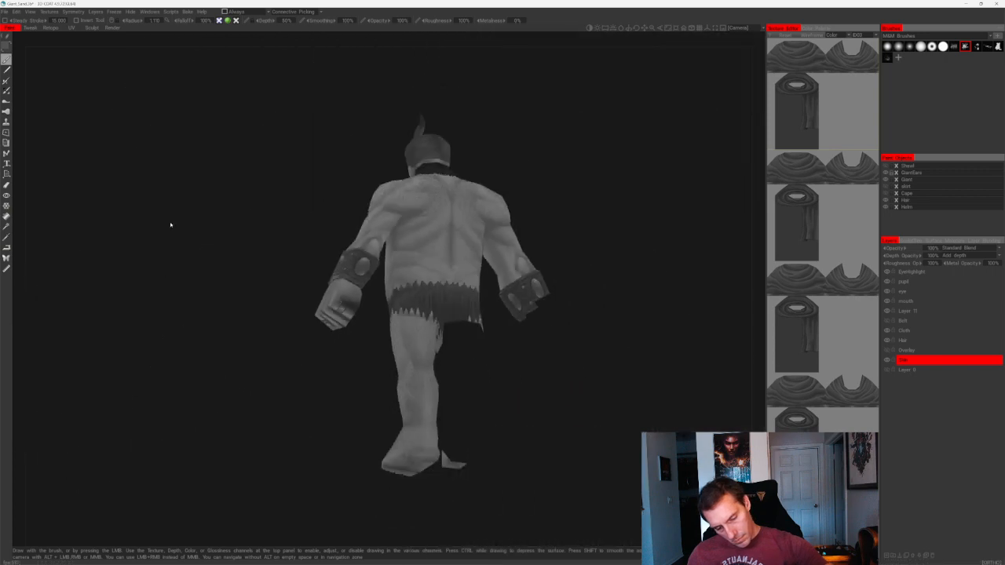
- Blend the dark palm shadow toward the wrist with a larger brush and compare it with the full back view
left_click_drag(284, 152, 260, 165)
right_click_drag(260, 165, 341, 293)
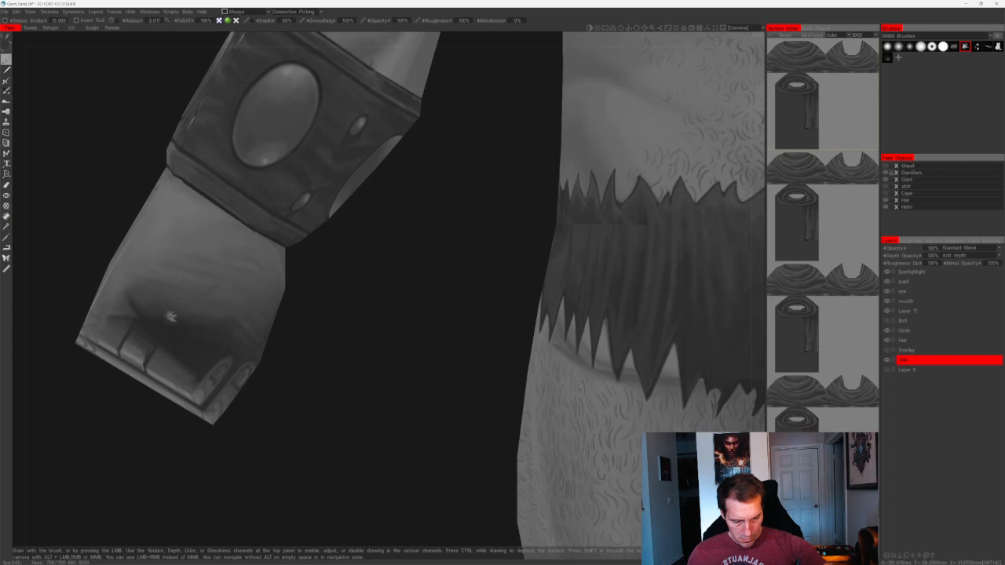
left_click_drag(226, 336, 303, 364, "alt")
right_click_drag(304, 365, 340, 314, "alt")
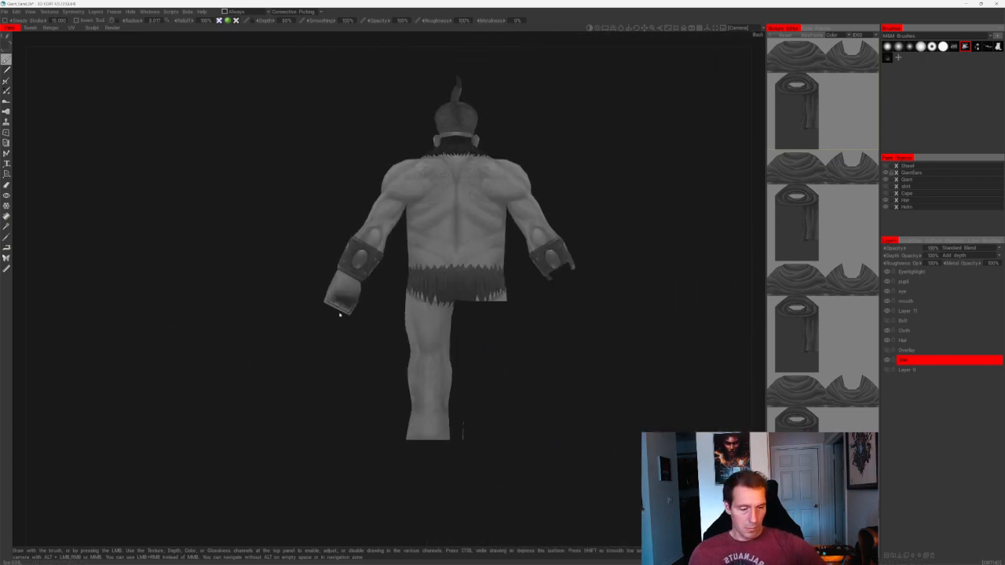
- Even out the palm shading around the fingertips and check the hand from the front of the giant
left_click_drag(391, 316, 578, 386, "alt")
right_click_drag(578, 386, 683, 403, "alt")
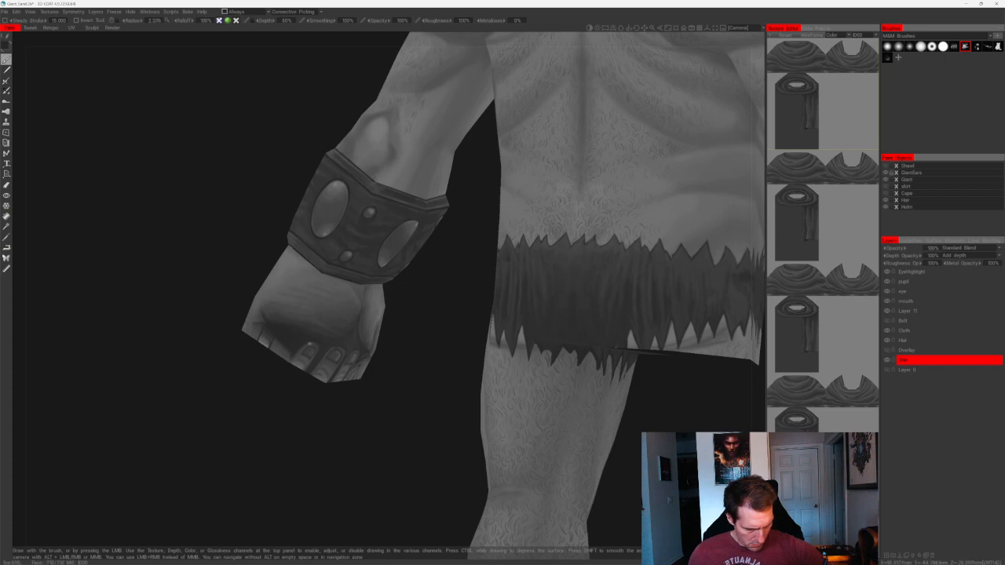
right_click_drag(309, 291, 309, 222, "alt")
left_click_drag(309, 222, 507, 256, "alt")
right_click_drag(507, 256, 545, 326, "alt")
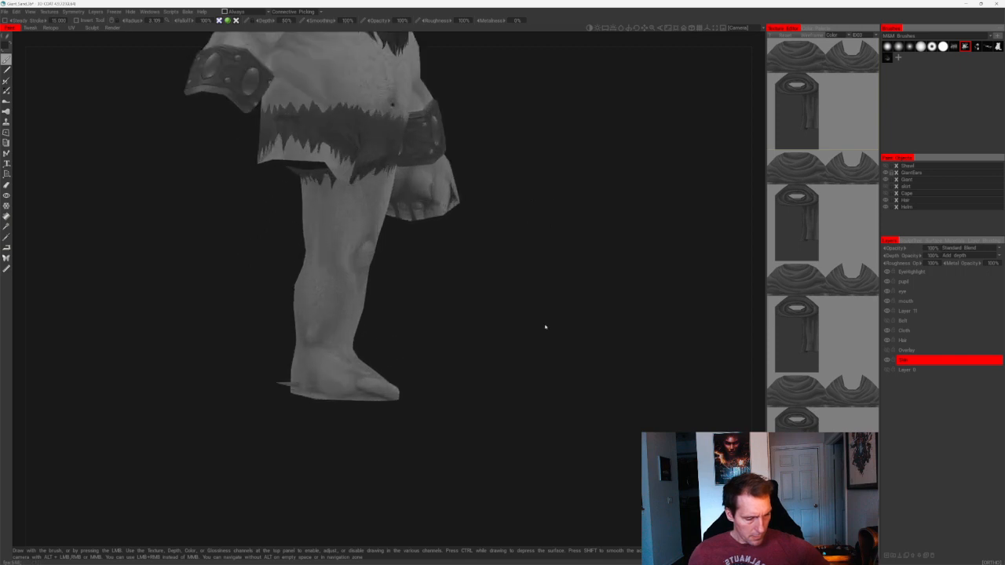
- Make the Hair layer active and bring the giant's lower leg into a straight side view
left_click(919, 340)
left_click_drag(471, 295, 511, 287, "alt+shift")
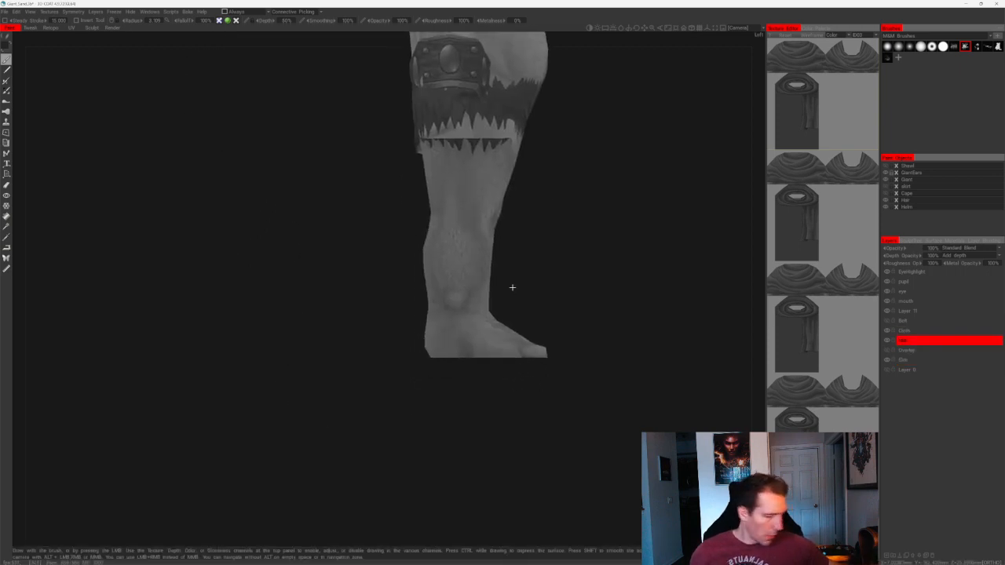
- Paint dark curled hair strokes along the ragged lower edge of the hair on the outer lower leg, toward the calf
right_click_drag(511, 287, 628, 252, "alt")
middle_click_drag(628, 252, 500, 307, "alt")
left_click_drag(500, 307, 675, 288, "alt")
middle_click_drag(675, 287, 601, 259, "alt")
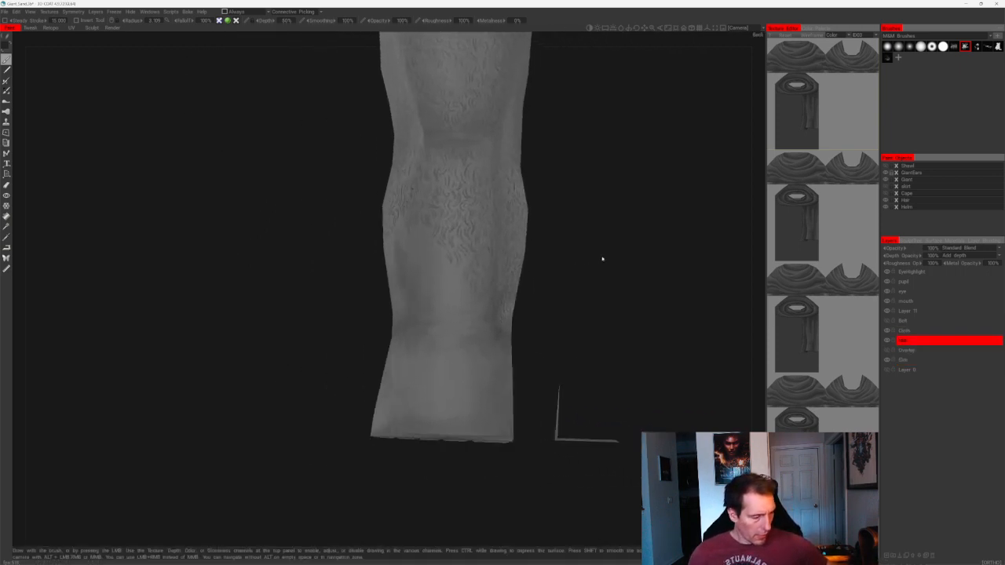
left_click_drag(601, 258, 492, 291, "alt")
middle_click_drag(492, 291, 570, 314, "alt")
right_click_drag(570, 314, 437, 303, "alt")
middle_click_drag(437, 303, 493, 341, "alt")
right_click_drag(493, 341, 450, 257, "alt")
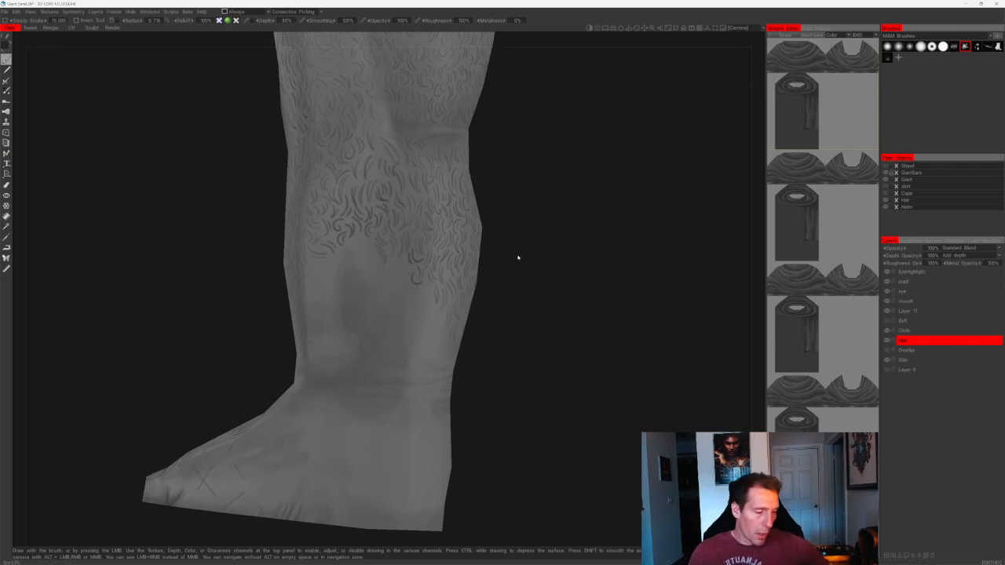
scroll(518, 257, "up", 3)
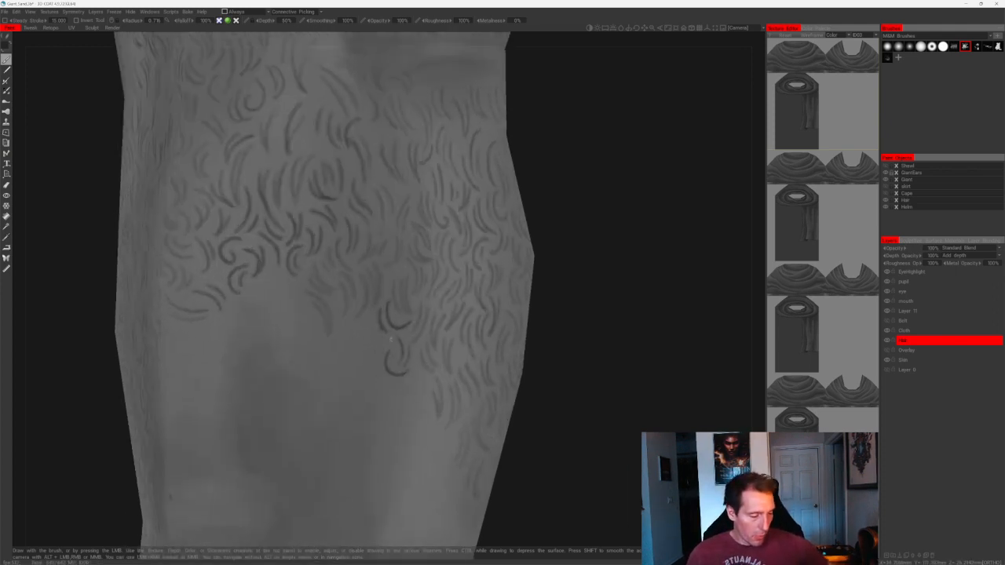
left_click_drag(390, 338, 377, 377)
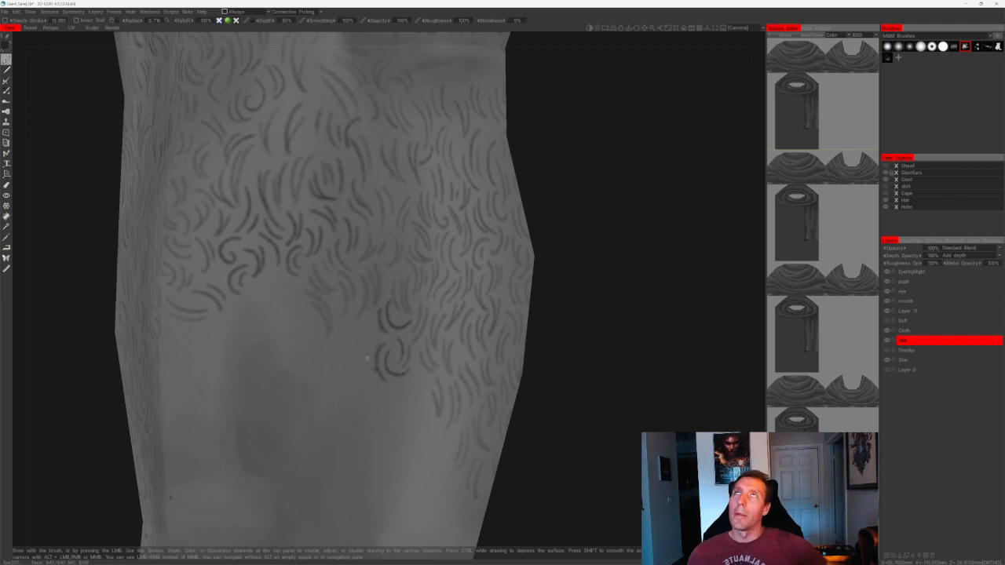
mouse_move(371, 317)
left_mouse_down()
mouse_move(340, 350)
mouse_move(353, 352)
mouse_move(329, 363)
mouse_move(345, 378)
left_mouse_up()
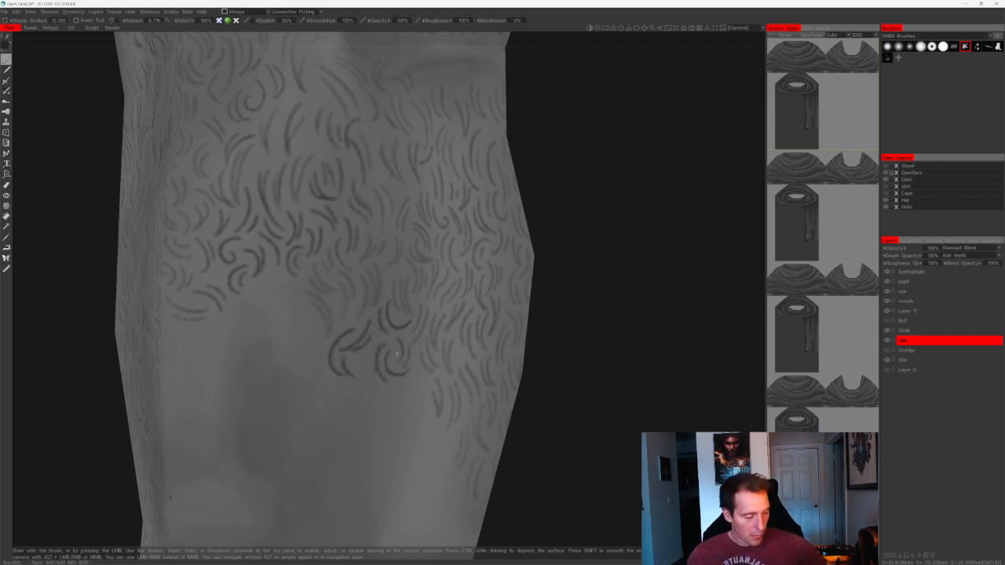
left_click_drag(330, 340, 319, 380)
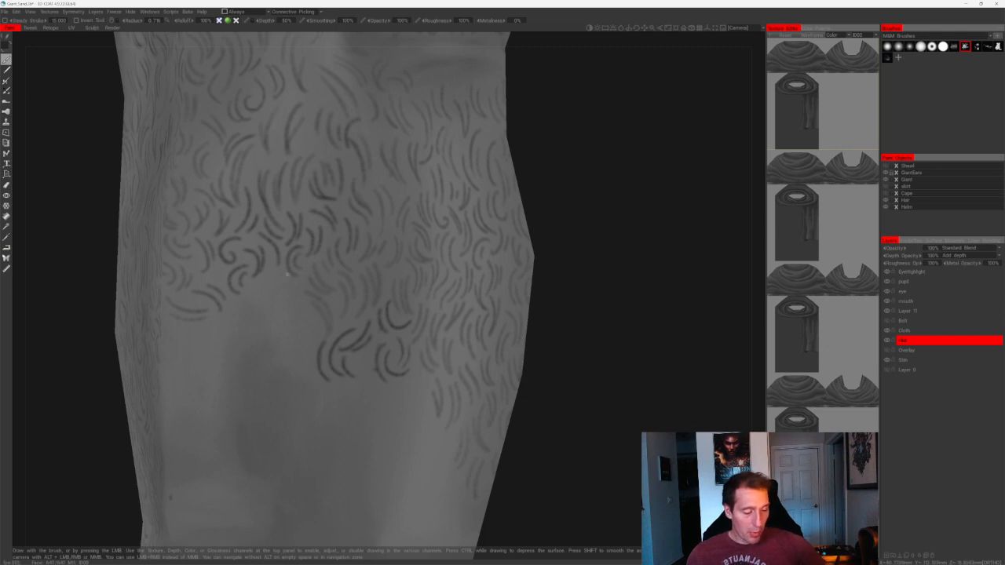
- Fill the middle of the lower-leg hairline with curved strokes and start a tuft beneath its shin-side end
left_click_drag(292, 286, 303, 317)
left_click_drag(284, 281, 281, 311)
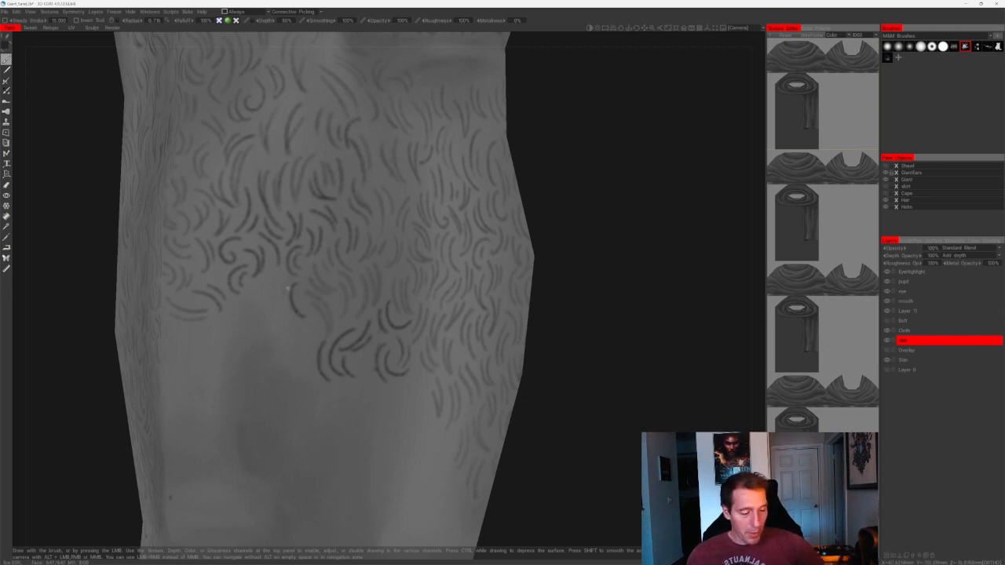
mouse_move(280, 273)
left_mouse_down()
mouse_move(275, 309)
mouse_move(236, 322)
left_mouse_up()
left_click_drag(265, 292, 256, 326)
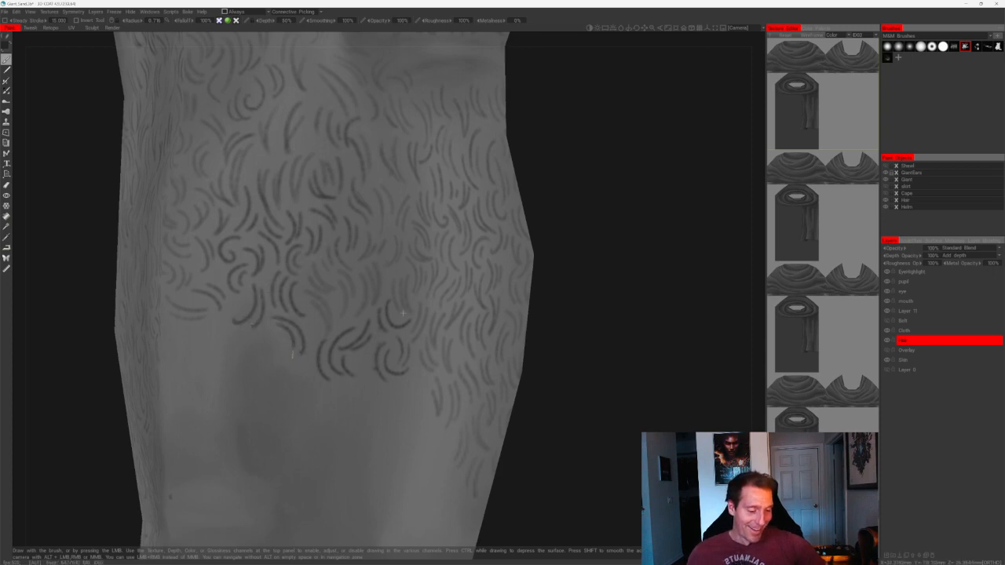
scroll(495, 284, "down", 5)
scroll(495, 284, "up", 5)
left_click_drag(232, 326, 240, 368)
left_click_drag(439, 306, 435, 225)
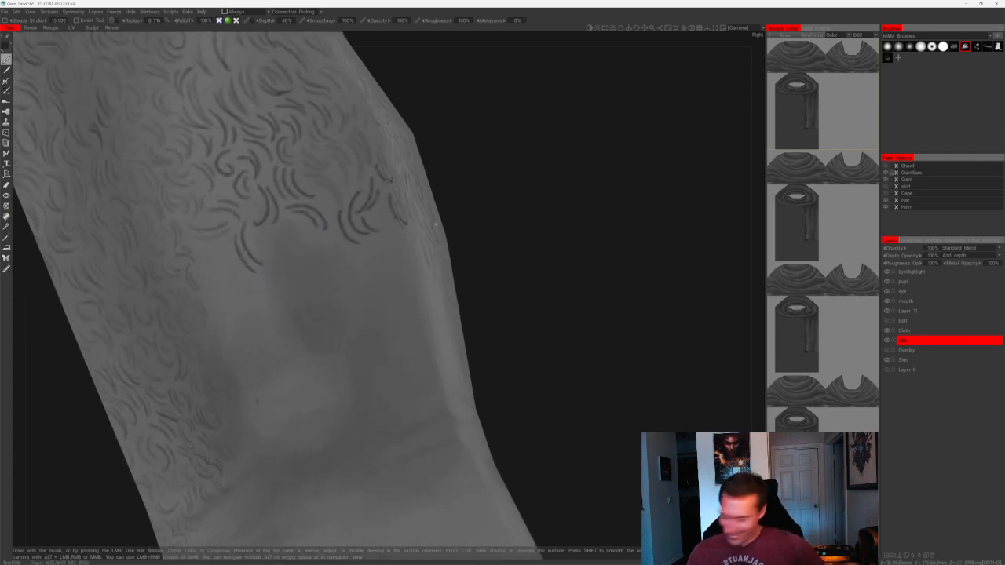
- Erase the stray dark speck on the bare skin below the hair
key("e")
left_click_drag(262, 412, 274, 393)
right_click_drag(464, 291, 471, 366, "alt")
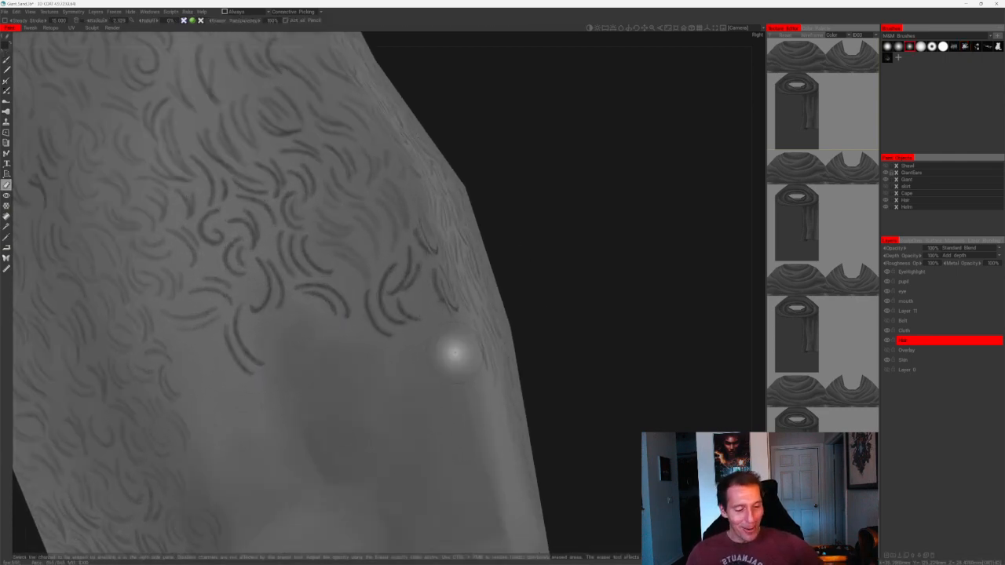
- Switch back to the hair brush and paint short curls on both sides of the new tuft below the hairline
key("b")
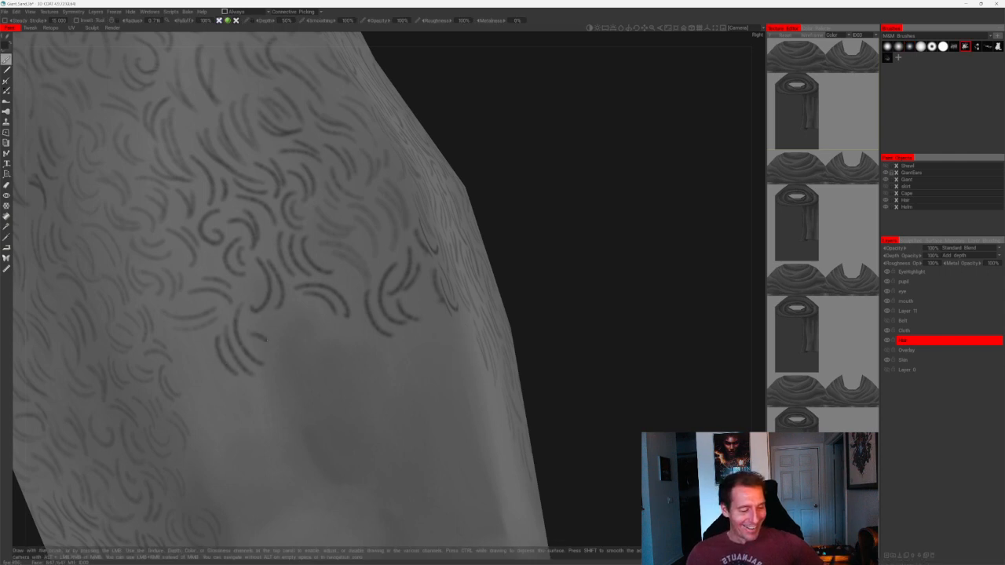
mouse_move(266, 340)
left_mouse_down()
mouse_move(275, 376)
mouse_move(289, 350)
left_mouse_up()
mouse_move(302, 302)
left_mouse_down()
mouse_move(291, 336)
mouse_move(316, 346)
left_mouse_up()
left_click_drag(304, 315, 310, 338)
left_click_drag(205, 339, 220, 383)
left_click_drag(575, 189, 536, 198)
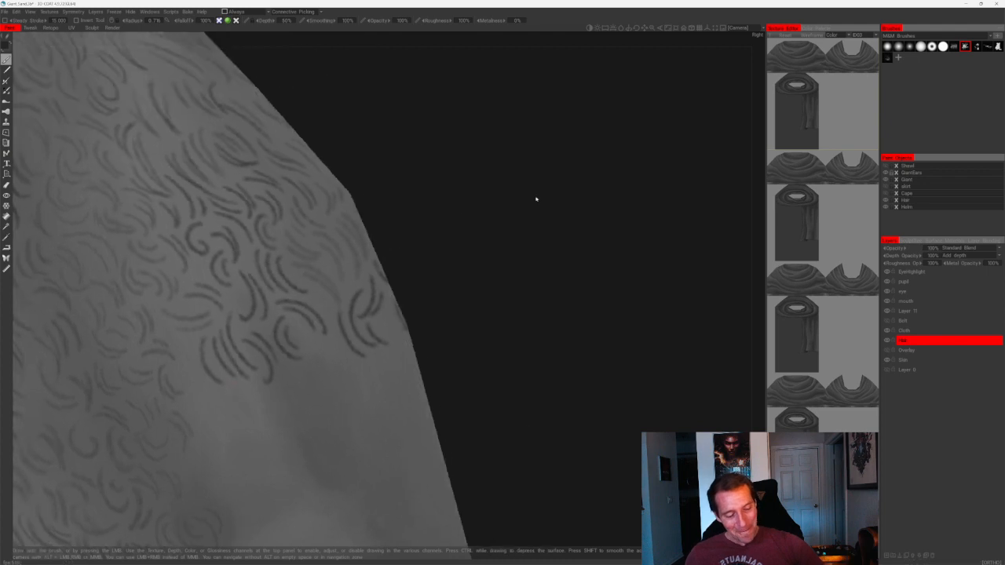
- Redraw the outermost tuft stroke and add hair strokes toward the shin, replacing the misplaced one
key("ctrl+z")
left_click_drag(197, 335, 213, 378)
left_click_drag(187, 342, 203, 407)
key("ctrl+z")
left_click_drag(179, 374, 214, 409)
middle_click_drag(216, 404, 246, 308, "alt")
left_click_drag(246, 307, 274, 289, "alt")
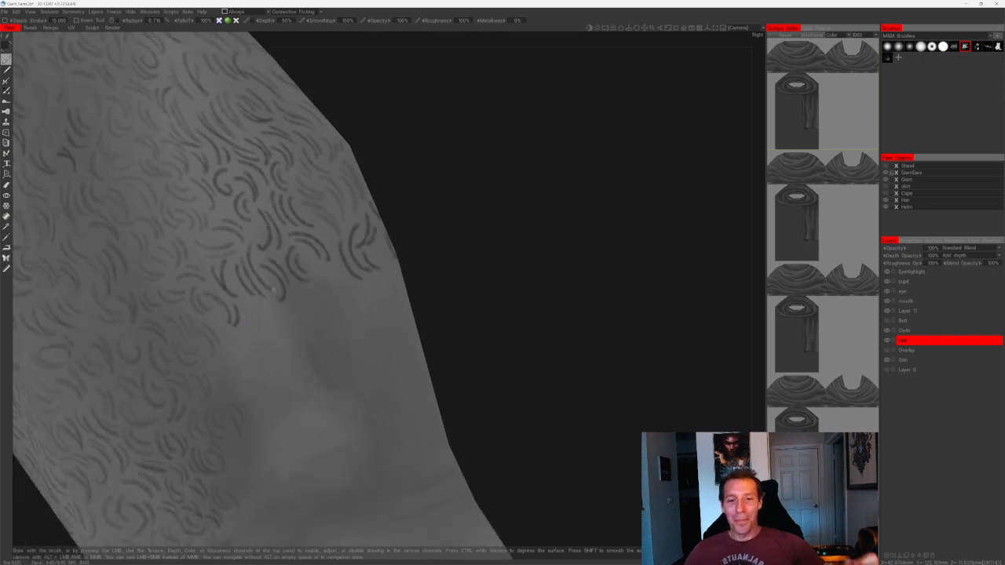
- Add a lower row of paired curved strokes beneath the shin-side tuft
mouse_move(439, 261)
left_mouse_down()
mouse_move(479, 274)
mouse_move(411, 276)
left_mouse_up()
mouse_move(193, 306)
left_mouse_down()
mouse_move(204, 361)
mouse_move(220, 362)
left_mouse_up()
left_click_drag(232, 310, 245, 359)
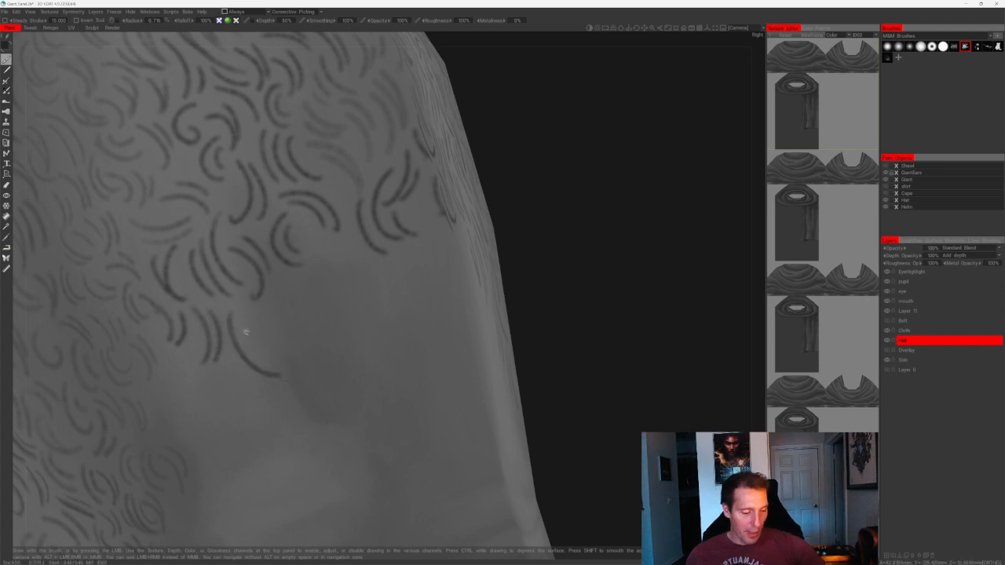
left_click_drag(248, 317, 270, 353)
- Paint grouped curved strokes across the bare gap between the shin-side curls and the calf-side curls
right_click_drag(282, 338, 317, 334, "alt")
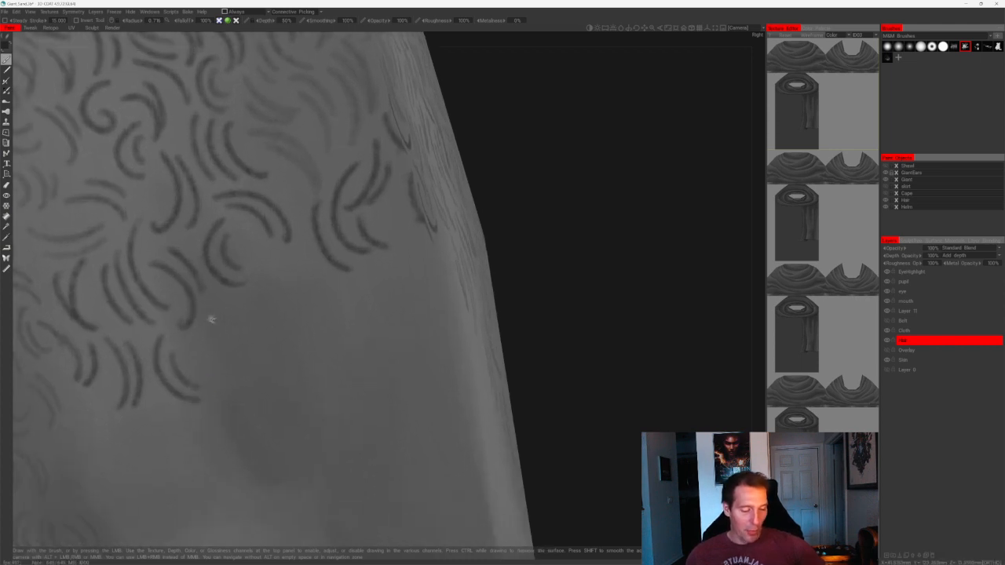
mouse_move(224, 312)
left_mouse_down()
mouse_move(257, 359)
mouse_move(263, 347)
left_mouse_up()
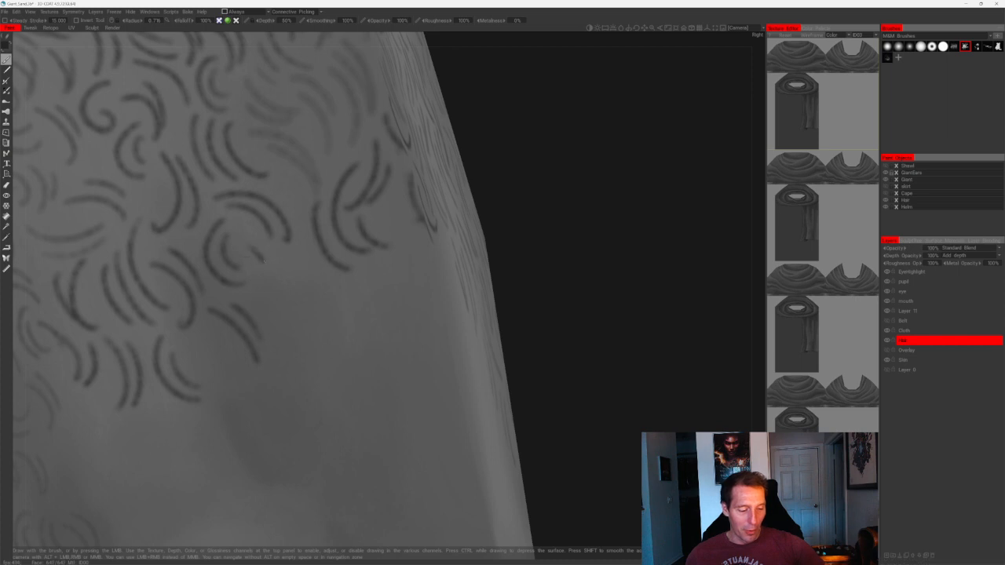
mouse_move(260, 263)
left_mouse_down()
mouse_move(271, 305)
mouse_move(286, 300)
left_mouse_up()
left_click_drag(305, 245, 346, 299)
left_click_drag(295, 264, 332, 313)
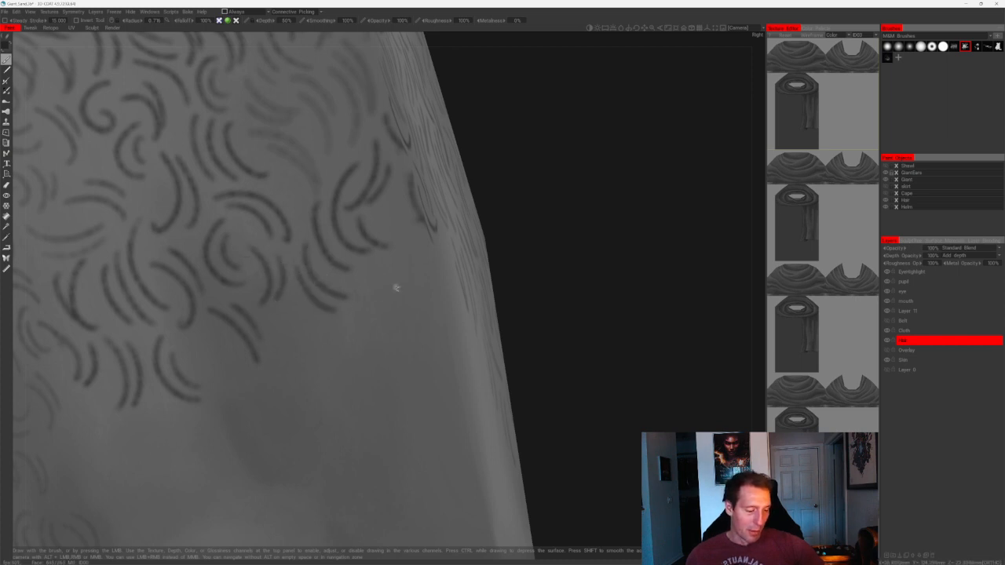
- Extend the hair strokes toward the calf and build a round swirl of curls below the middle of the hairline
middle_click_drag(396, 288, 331, 304, "alt")
left_click_drag(462, 262, 405, 252, "alt")
left_click_drag(323, 227, 346, 300)
mouse_move(368, 253)
left_mouse_down()
mouse_move(363, 305)
mouse_move(328, 327)
left_mouse_up()
left_click_drag(318, 284, 302, 399)
mouse_move(274, 343)
left_mouse_down()
mouse_move(285, 384)
mouse_move(259, 369)
mouse_move(276, 416)
left_mouse_up()
left_click_drag(245, 350, 256, 413)
left_click_drag(240, 333, 228, 388)
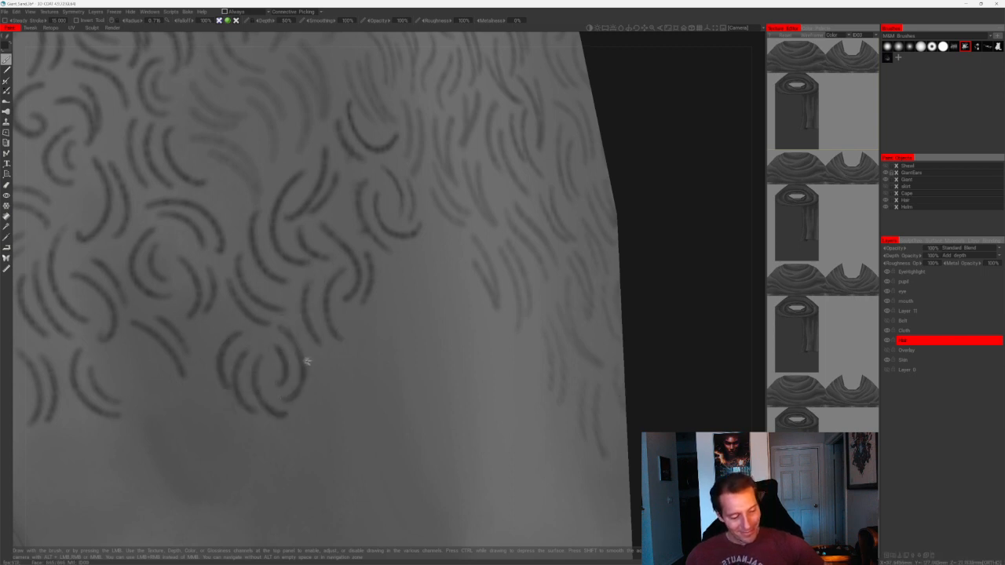
- Add a cluster of curved strokes joining the new curls to the faint calf hair, redrawing the last stroke
mouse_move(405, 270)
left_mouse_down()
mouse_move(386, 325)
mouse_move(396, 323)
left_mouse_up()
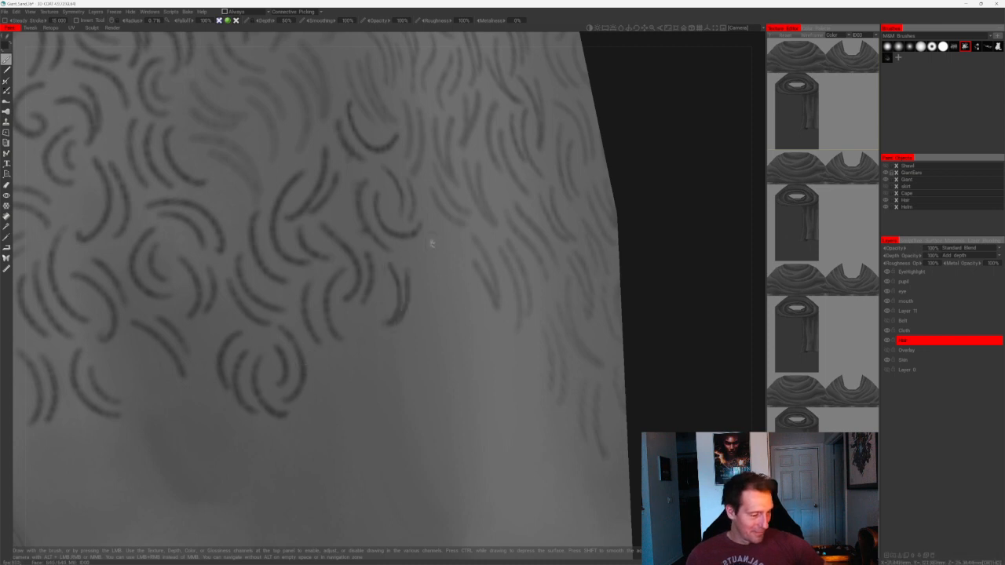
mouse_move(433, 235)
left_mouse_down()
mouse_move(422, 302)
mouse_move(451, 295)
left_mouse_up()
left_click_drag(460, 237, 482, 304)
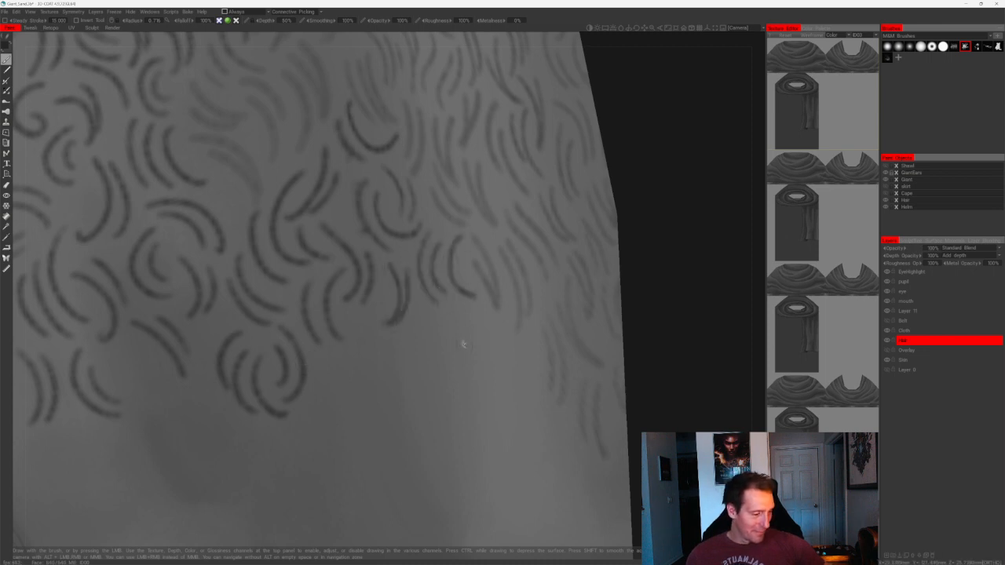
key("ctrl+z")
mouse_move(457, 245)
left_mouse_down()
mouse_move(448, 295)
mouse_move(462, 330)
left_mouse_up()
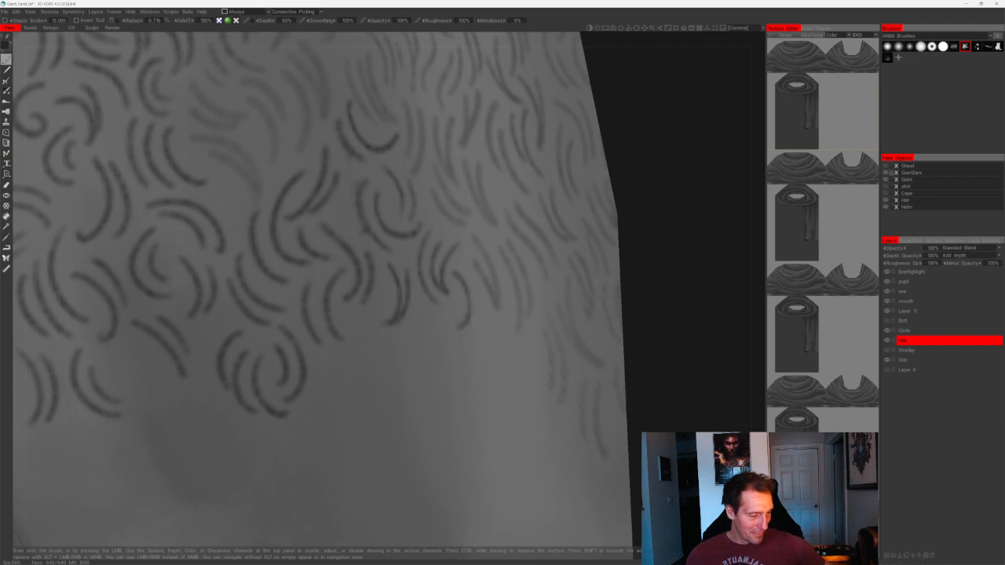
- Paint tapering hair strokes below the calf-side cluster and back to the round swirl
left_click_drag(480, 296, 440, 357)
left_click_drag(432, 316, 447, 370)
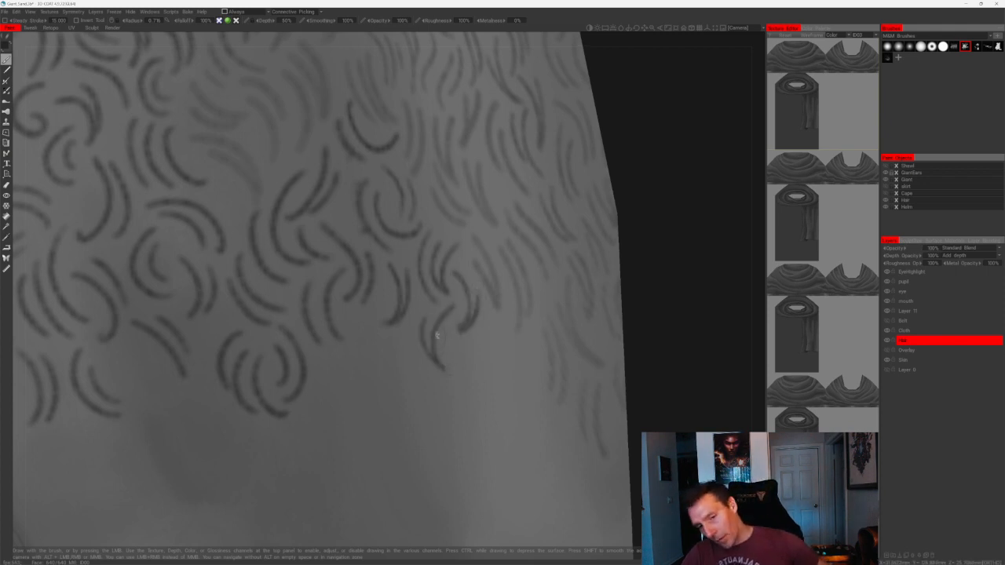
left_click_drag(414, 333, 432, 383)
left_click_drag(382, 303, 367, 357)
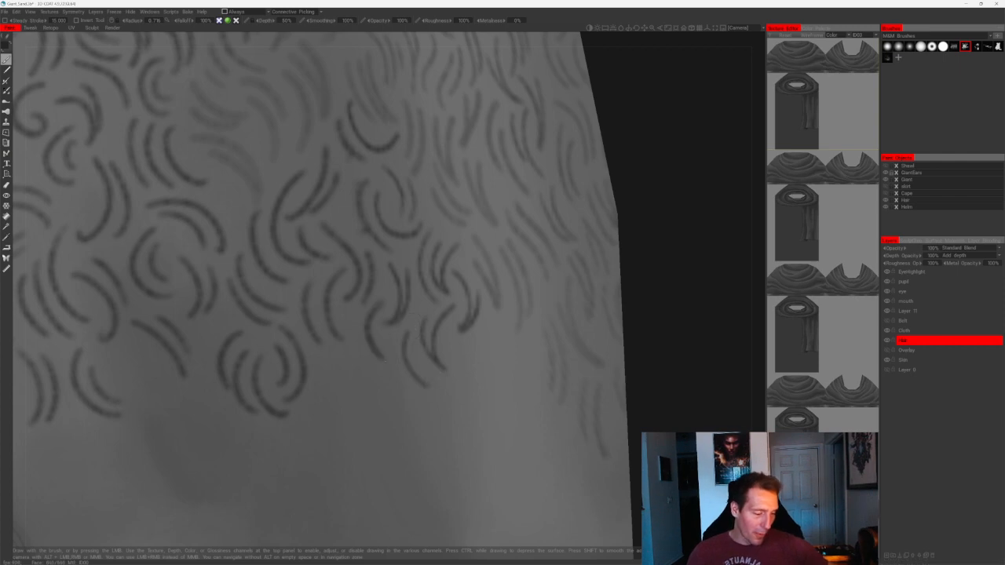
mouse_move(349, 320)
left_mouse_down()
mouse_move(361, 378)
mouse_move(325, 380)
mouse_move(311, 411)
left_mouse_up()
left_click_drag(340, 356, 335, 396)
- Paint hair strokes hanging below the gap beside the round swirl and next to the shin-side curls
mouse_move(333, 413)
middle_mouse_down("alt")
mouse_move(377, 372)
mouse_move(427, 370)
middle_mouse_up("alt")
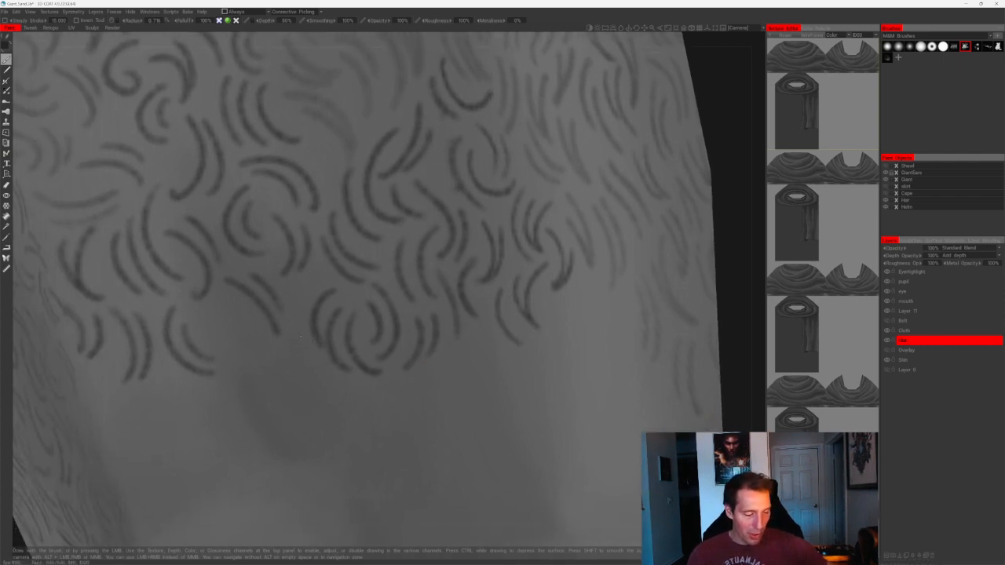
mouse_move(298, 346)
left_mouse_down()
mouse_move(330, 402)
mouse_move(311, 396)
left_mouse_up()
middle_click_drag(299, 336, 352, 373, "alt")
left_click_drag(259, 352, 293, 414)
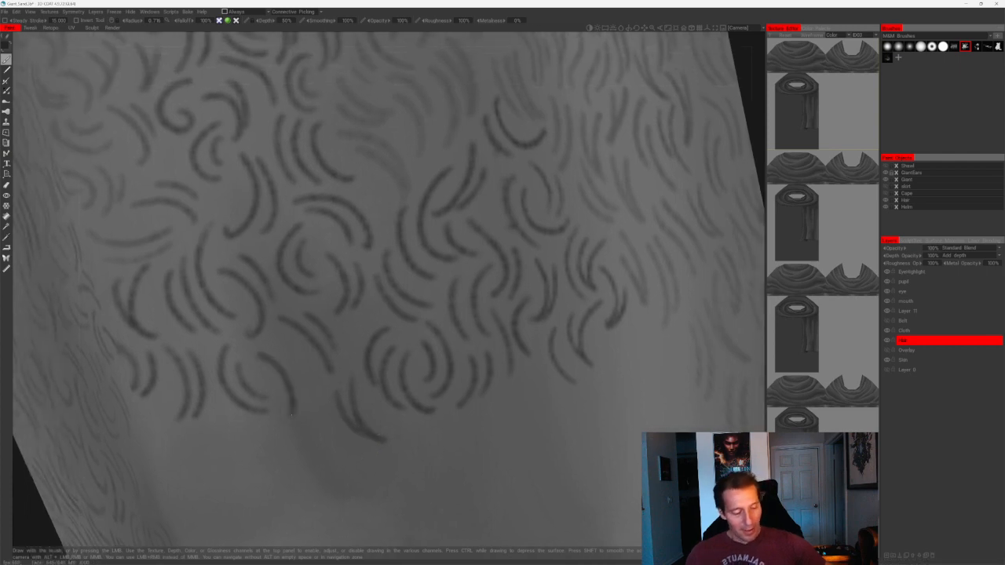
left_click_drag(289, 359, 303, 403)
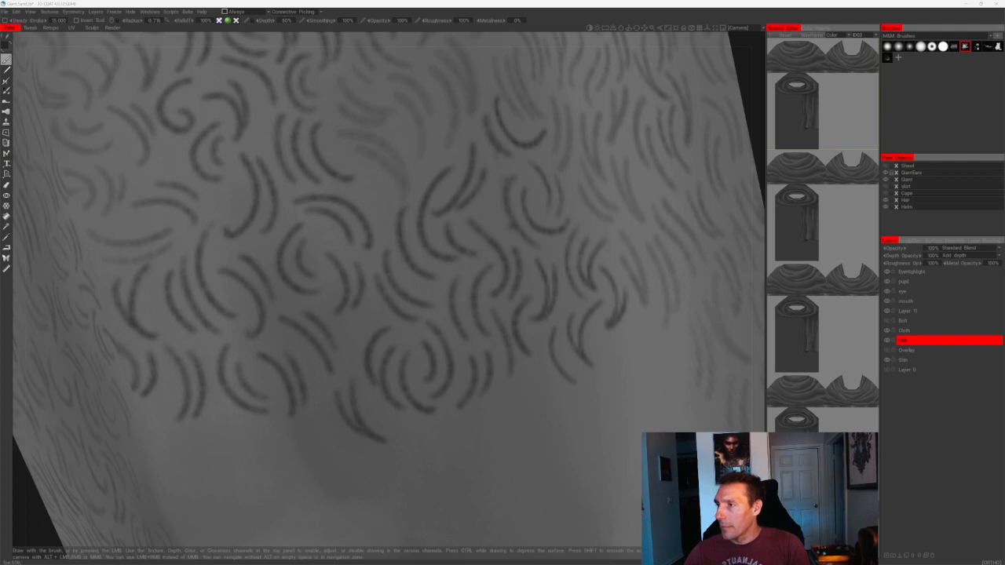
- Thicken the hanging tuft beside the round swirl with a long curved stroke, undoing and redrawing it until it fits
left_click_drag(325, 423, 375, 452)
middle_click_drag(382, 455, 410, 389, "alt")
key("ctrl+z")
left_click_drag(360, 331, 396, 389)
key("ctrl+z")
left_click_drag(346, 325, 398, 388)
- Continue the lowest row with opposing curved strokes beneath the round swirl, redrawing the calf-side one
left_click_drag(402, 351, 437, 416)
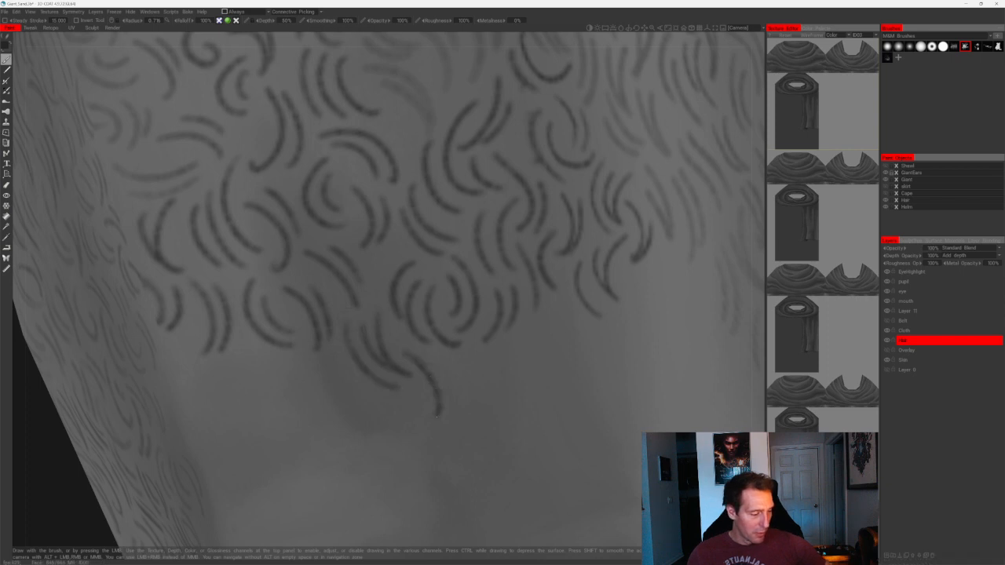
left_click_drag(438, 358, 450, 398)
mouse_move(476, 354)
left_mouse_down()
mouse_move(492, 423)
mouse_move(498, 409)
left_mouse_up()
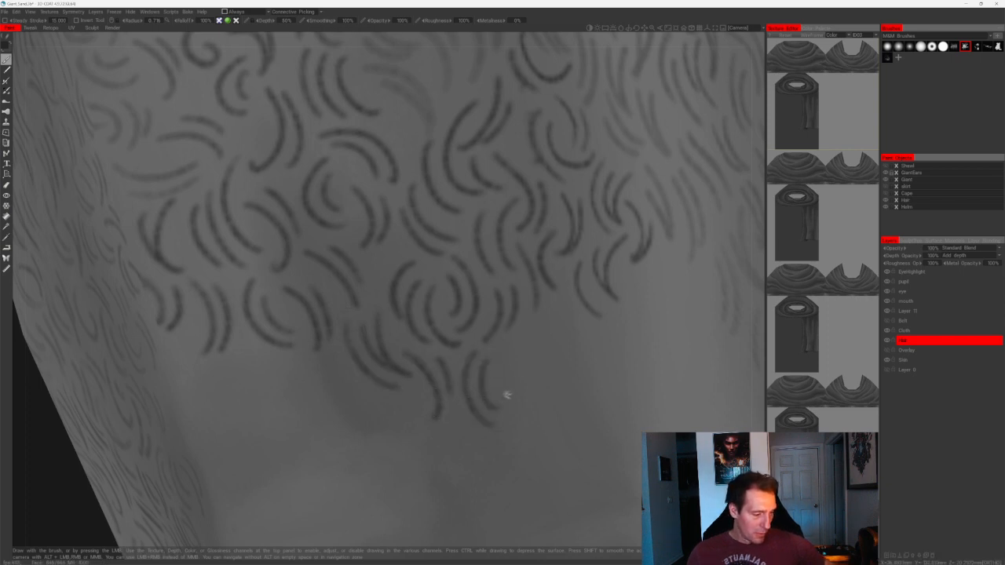
middle_click_drag(552, 352, 365, 385, "alt")
left_click_drag(325, 375, 321, 424)
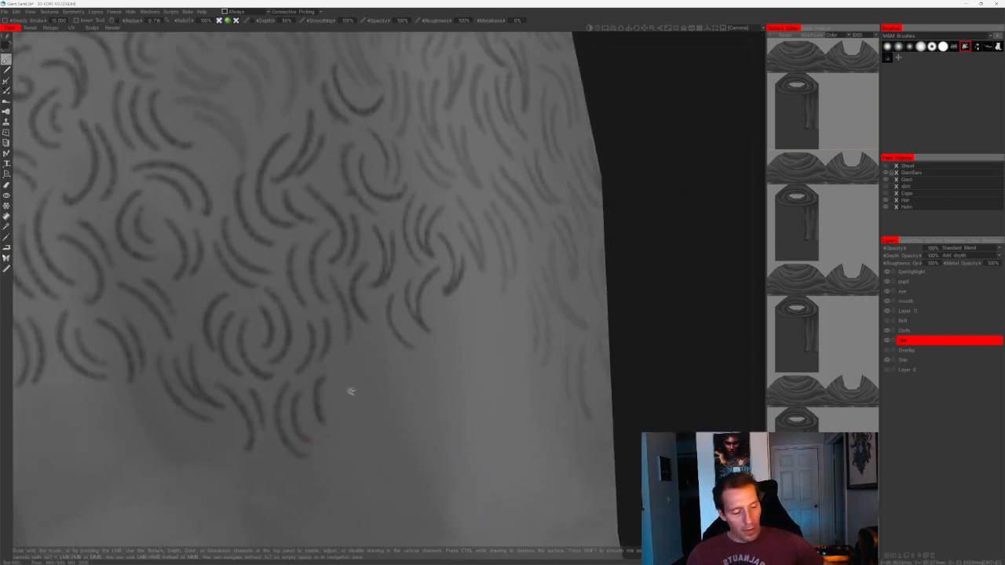
key("ctrl+z")
left_click_drag(330, 368, 330, 428)
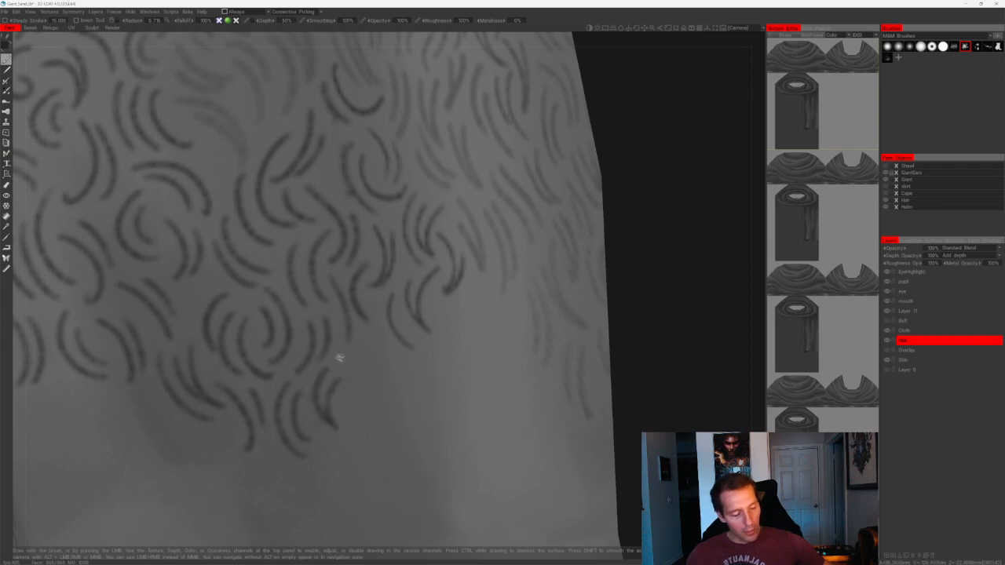
- Connect the lowest row up to the calf-side hair with curved strokes, replacing the last one with a longer sweep
left_click_drag(339, 358, 361, 417)
left_click_drag(370, 360, 363, 404)
mouse_move(368, 330)
left_mouse_down()
mouse_move(408, 384)
mouse_move(407, 368)
left_mouse_up()
middle_click_drag(411, 381, 338, 404, "alt")
right_click_drag(338, 404, 438, 377, "alt")
key("ctrl+z")
left_click_drag(314, 369, 367, 414)
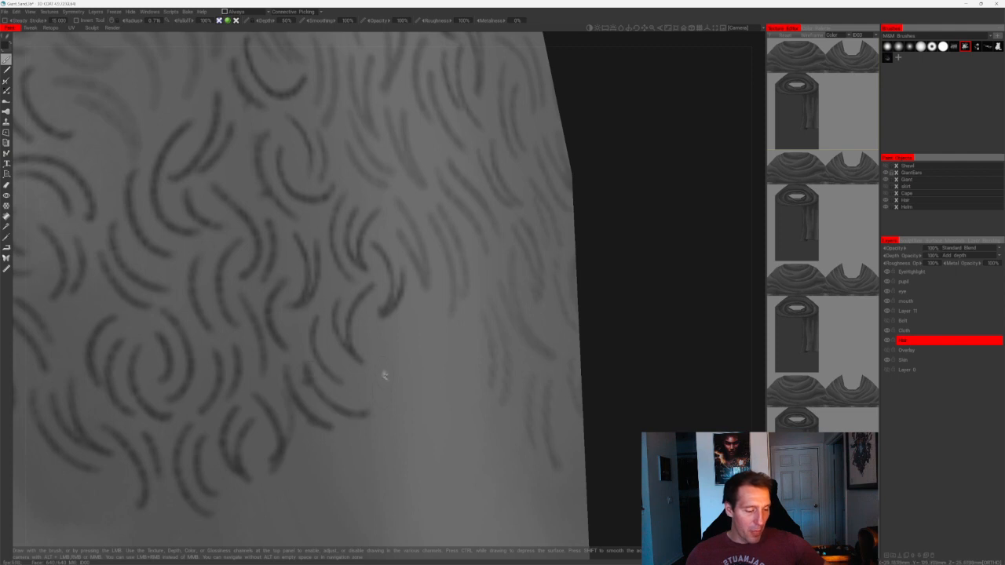
- Close the calf-side edge of the hairline with curved strokes reaching toward the faint hair on the calf
mouse_move(372, 328)
left_mouse_down()
mouse_move(377, 383)
mouse_move(394, 343)
mouse_move(370, 393)
left_mouse_up()
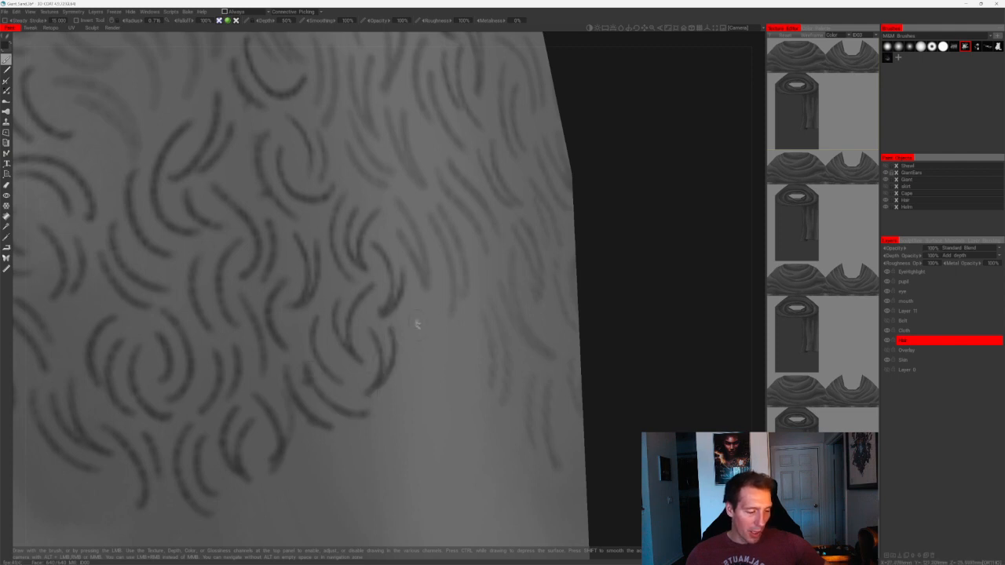
mouse_move(418, 313)
left_mouse_down()
mouse_move(411, 375)
mouse_move(440, 374)
left_mouse_up()
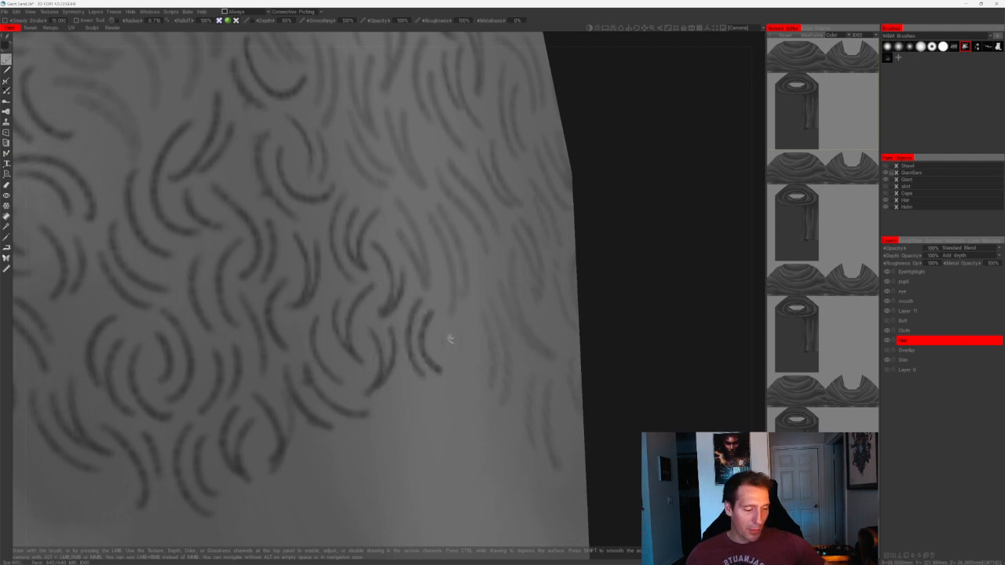
mouse_move(441, 338)
left_mouse_down()
mouse_move(456, 389)
mouse_move(467, 341)
mouse_move(472, 390)
left_mouse_up()
- Paint hair strokes into the bare notch at the back of the lower leg, redoing the misplaced ones
mouse_move(473, 405)
right_mouse_down("alt")
mouse_move(514, 239)
mouse_move(458, 274)
right_mouse_up("alt")
mouse_move(568, 257)
left_mouse_down("alt")
mouse_move(615, 218)
mouse_move(422, 305)
left_mouse_up("alt")
left_click_drag(402, 273, 417, 318)
key("ctrl+z")
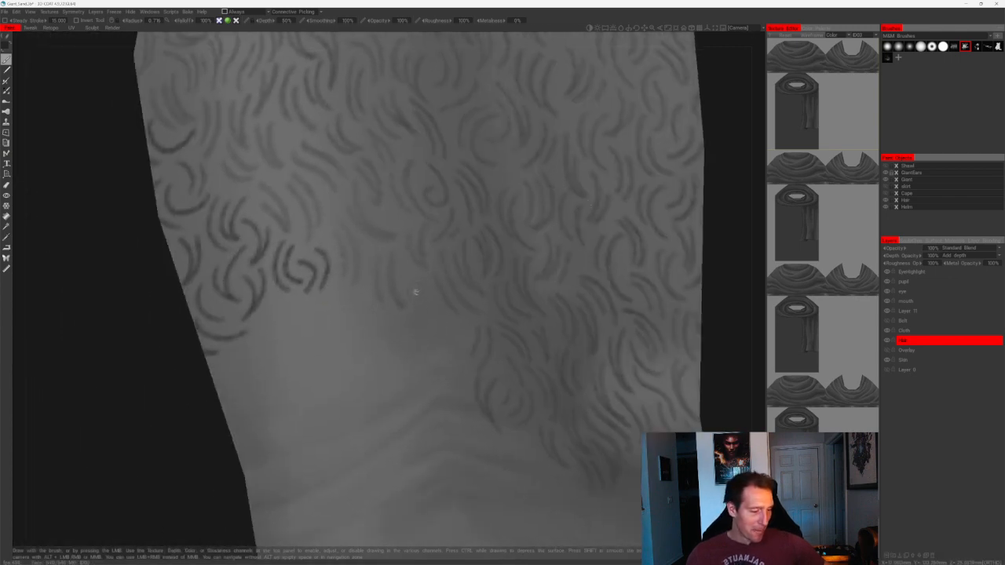
mouse_move(407, 276)
left_mouse_down()
mouse_move(415, 334)
mouse_move(422, 325)
mouse_move(466, 387)
left_mouse_up()
left_click_drag(451, 333, 447, 382)
key("ctrl+z")
mouse_move(450, 328)
left_mouse_down()
mouse_move(445, 375)
mouse_move(431, 357)
left_mouse_up()
right_click_drag(433, 359, 345, 447, "alt")
left_click_drag(185, 452, 286, 448, "alt")
right_click_drag(285, 447, 356, 435, "alt")
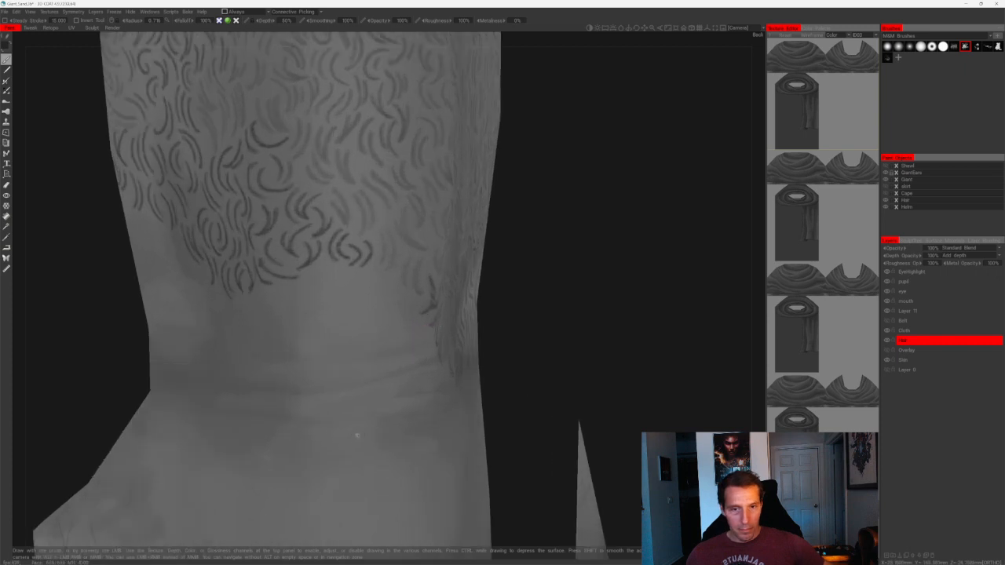
- Paint a descending row of curved hair strokes across the bare back of the lower leg, reaching the hair tuft near the inner edge
left_click_drag(559, 286, 572, 265, "alt")
right_click_drag(572, 264, 598, 288, "alt")
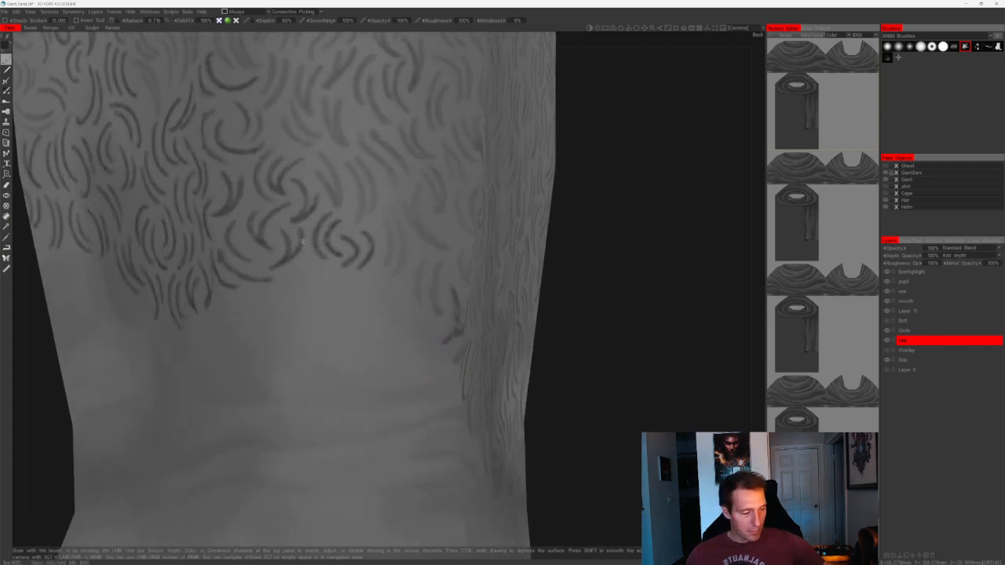
mouse_move(330, 268)
left_mouse_down()
mouse_move(346, 305)
mouse_move(328, 305)
mouse_move(395, 339)
left_mouse_up()
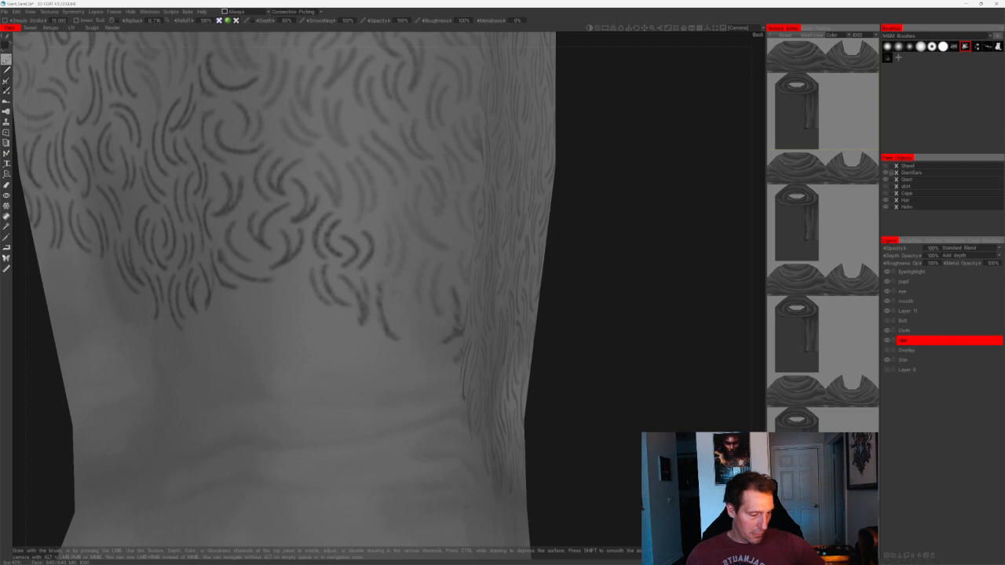
left_click_drag(391, 296, 407, 358)
left_click_drag(433, 319, 423, 366)
left_click_drag(577, 271, 614, 270)
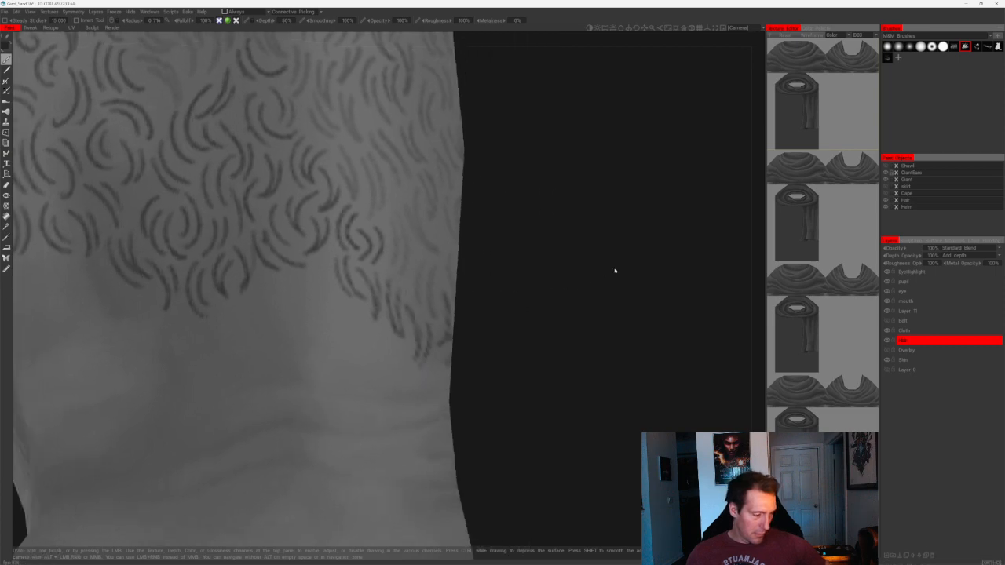
- Extend the lowest hair row toward the outer side with curved strokes, closing the gap beneath the swirls at the back of the leg
left_click_drag(326, 251, 350, 316)
left_click_drag(317, 271, 328, 313)
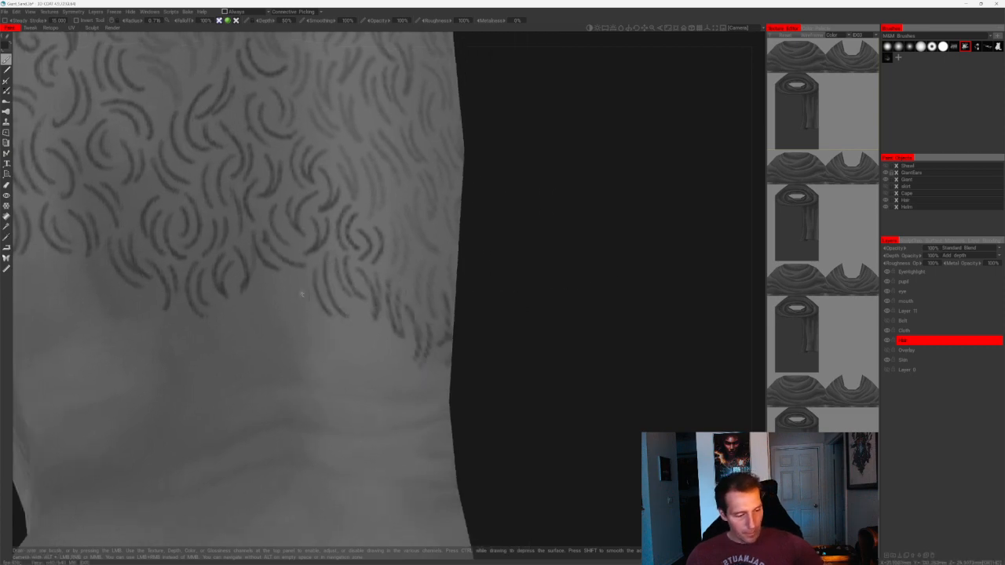
left_click_drag(288, 277, 296, 314)
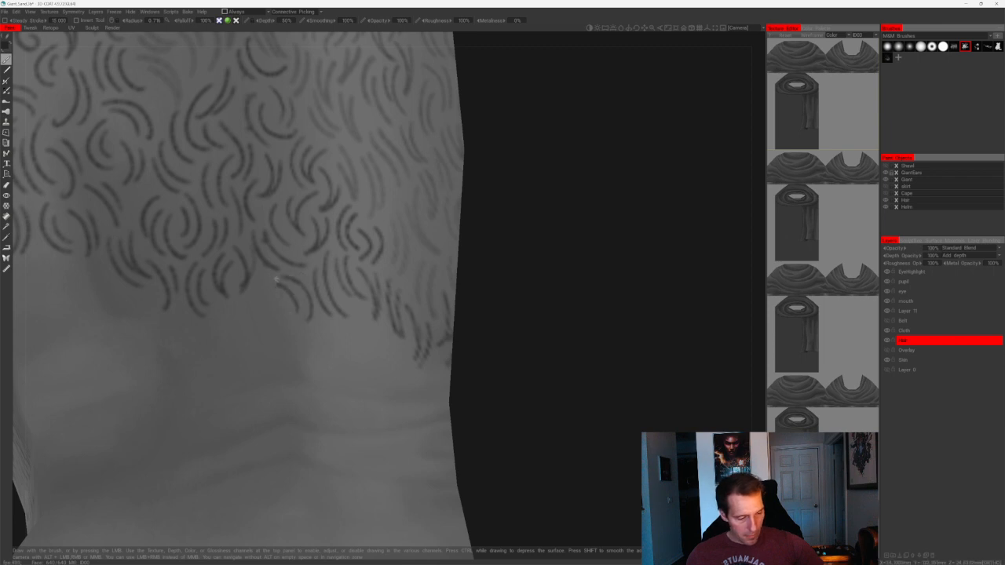
mouse_move(277, 280)
left_mouse_down()
mouse_move(284, 317)
mouse_move(260, 324)
left_mouse_up()
mouse_move(471, 265)
left_mouse_down()
mouse_move(588, 240)
mouse_move(570, 247)
mouse_move(559, 229)
left_mouse_up()
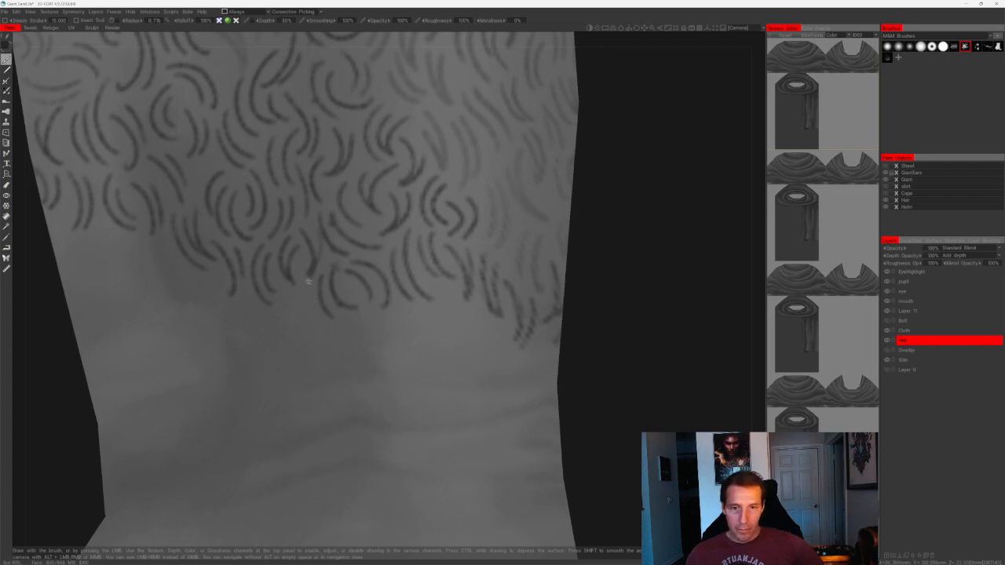
- Thicken the stroke beneath the round curl and start another row of curved strokes under the hairline at the back of the leg
left_click_drag(312, 294, 336, 317)
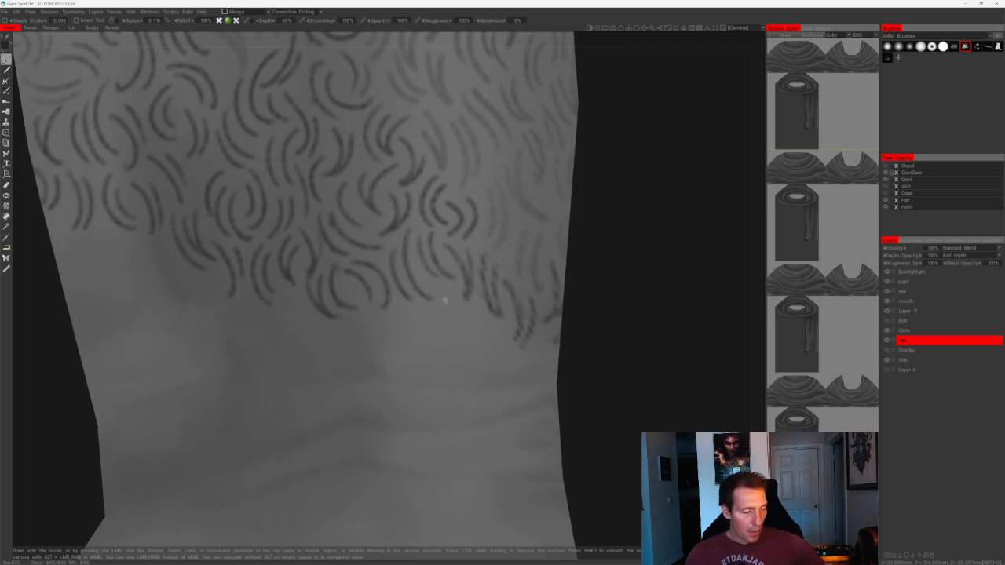
left_click_drag(437, 288, 432, 335)
left_click_drag(480, 312, 457, 363)
left_click_drag(487, 328, 474, 366)
left_click_drag(589, 361, 617, 359)
mouse_move(550, 393)
right_mouse_down()
mouse_move(543, 292)
mouse_move(542, 395)
right_mouse_up()
mouse_move(421, 333)
left_mouse_down()
mouse_move(428, 369)
mouse_move(413, 350)
mouse_move(417, 366)
left_mouse_up()
left_click_drag(501, 320, 525, 309)
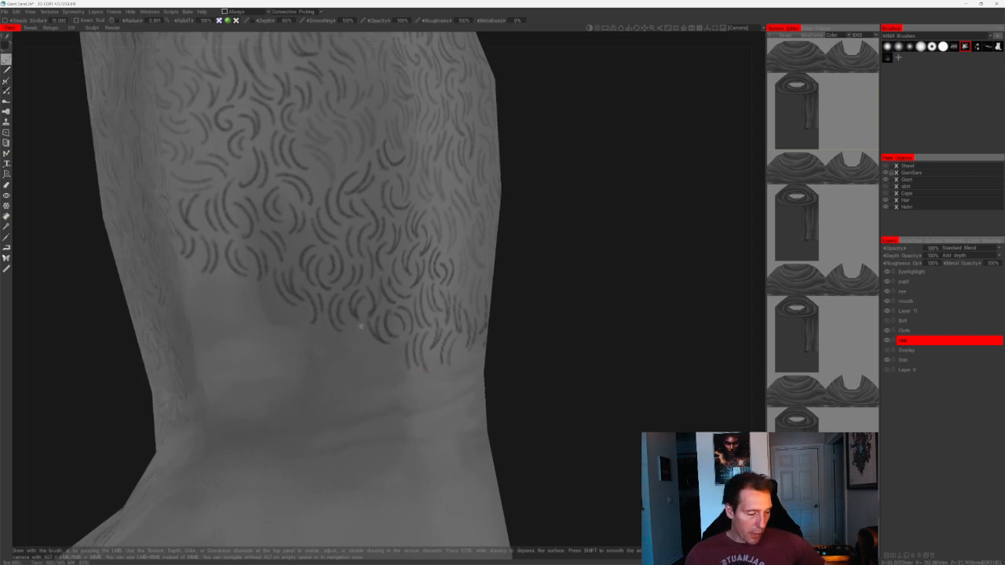
- Extend the hair at the outer back of the leg toward the ankle with clustered strokes along its diagonal lower edge
mouse_move(349, 325)
left_mouse_down()
mouse_move(346, 357)
mouse_move(362, 358)
mouse_move(358, 378)
left_mouse_up()
mouse_move(375, 350)
left_mouse_down()
mouse_move(366, 380)
mouse_move(394, 376)
left_mouse_up()
left_click_drag(543, 282, 563, 278, "shift")
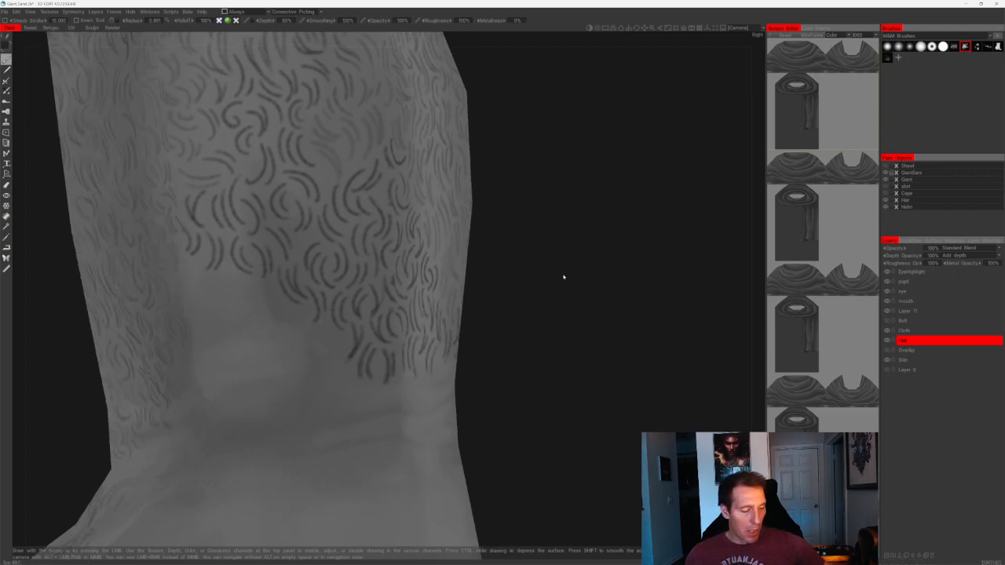
mouse_move(350, 336)
left_mouse_down()
mouse_move(348, 375)
mouse_move(336, 366)
left_mouse_up()
mouse_move(504, 270)
left_mouse_down()
mouse_move(545, 268)
mouse_move(533, 351)
left_mouse_up()
left_click_drag(340, 371, 332, 407)
left_click_drag(323, 347, 309, 379)
left_click_drag(297, 328, 303, 358)
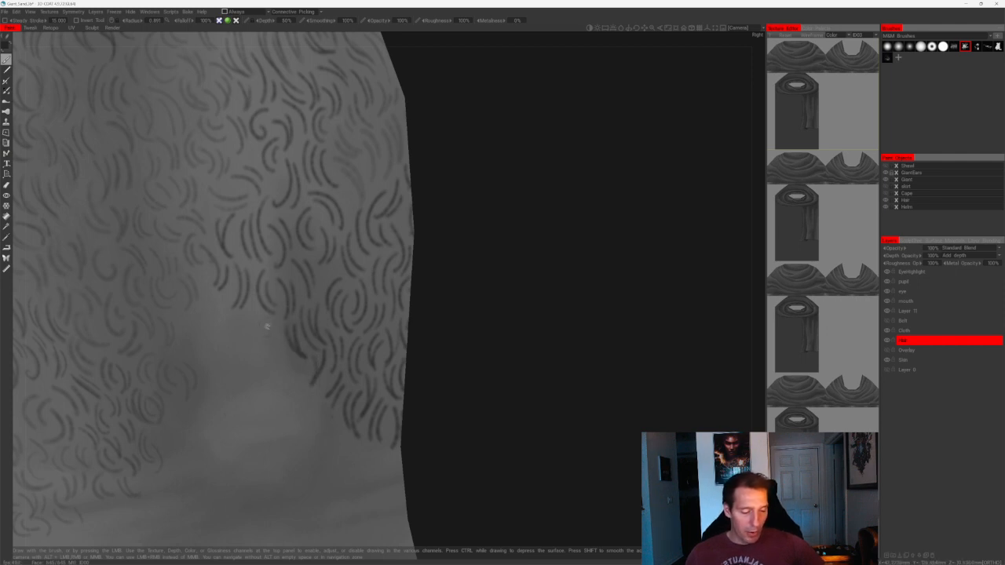
- Paint curved strokes bridging the back hair and the front hair on the outer leg, replacing the misplaced stroke
mouse_move(250, 308)
left_mouse_down()
mouse_move(265, 354)
mouse_move(256, 349)
mouse_move(287, 350)
mouse_move(277, 363)
left_mouse_up()
left_click_drag(439, 246, 465, 247)
left_click_drag(235, 298, 245, 324)
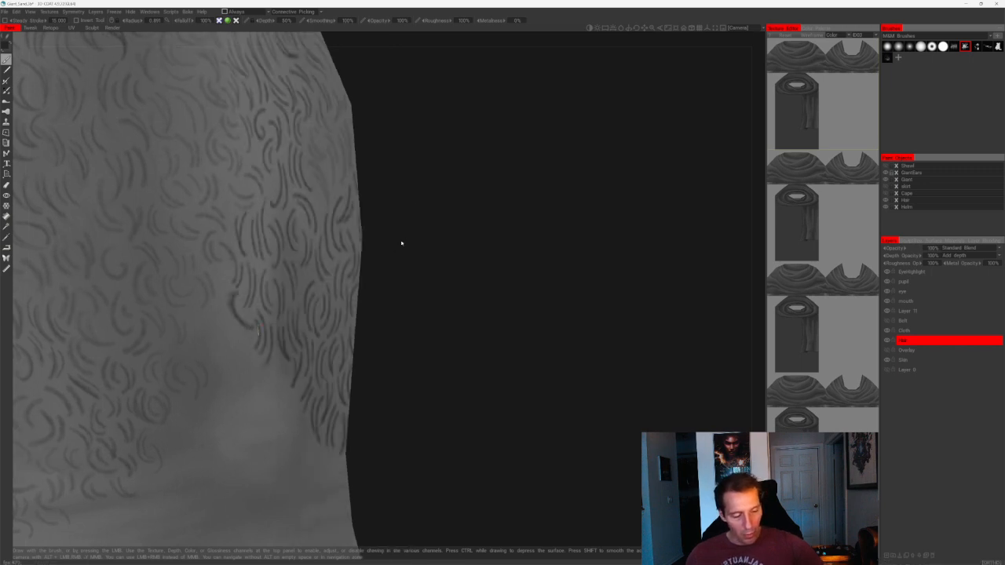
left_click_drag(402, 243, 370, 244)
key("ctrl+z")
mouse_move(228, 290)
left_mouse_down()
mouse_move(249, 321)
mouse_move(228, 325)
mouse_move(235, 367)
mouse_move(212, 393)
left_mouse_up()
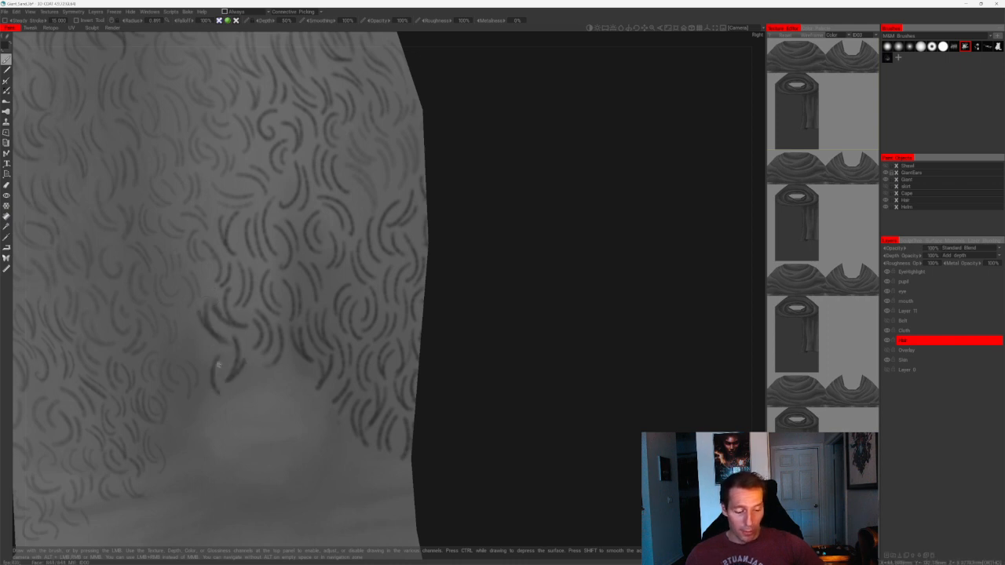
mouse_move(194, 317)
left_mouse_down()
mouse_move(214, 351)
mouse_move(202, 356)
left_mouse_up()
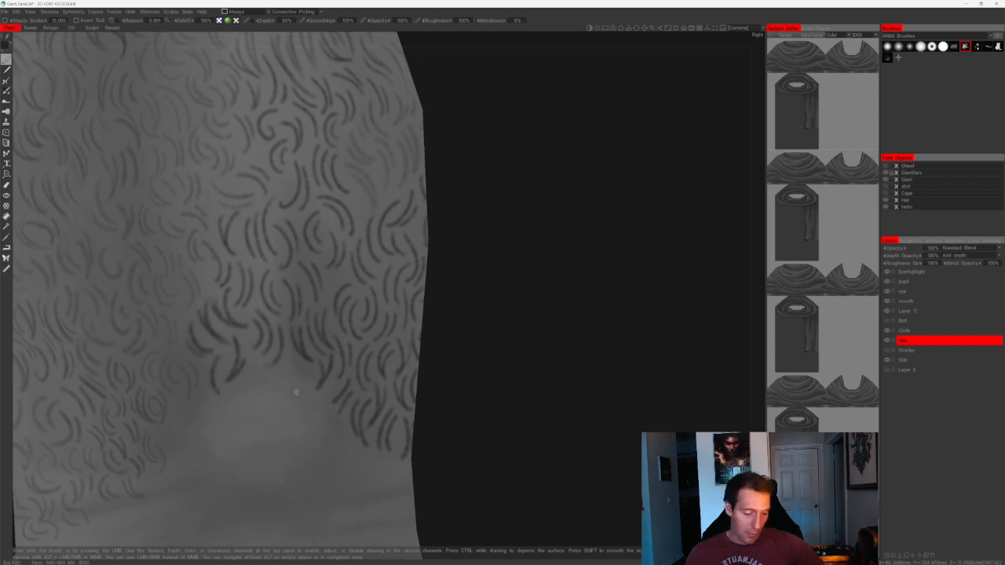
- Add descending hair strokes along the back edge of the bare patch on the outer leg
mouse_move(296, 361)
left_mouse_down()
mouse_move(326, 430)
mouse_move(310, 434)
mouse_move(340, 449)
left_mouse_up()
middle_click_drag(340, 449, 312, 378, "alt")
right_click_drag(312, 379, 445, 377, "alt")
left_click_drag(444, 377, 391, 353, "alt")
mouse_move(283, 408)
left_mouse_down()
mouse_move(298, 452)
mouse_move(343, 487)
left_mouse_up()
left_click_drag(346, 463, 354, 482)
- Fill out the lowest hair row at the back of the ankle with curved strokes reaching the inner-side hair
middle_click_drag(561, 383, 515, 295, "alt")
left_click_drag(516, 295, 477, 335, "alt")
right_click_drag(477, 335, 405, 243, "alt")
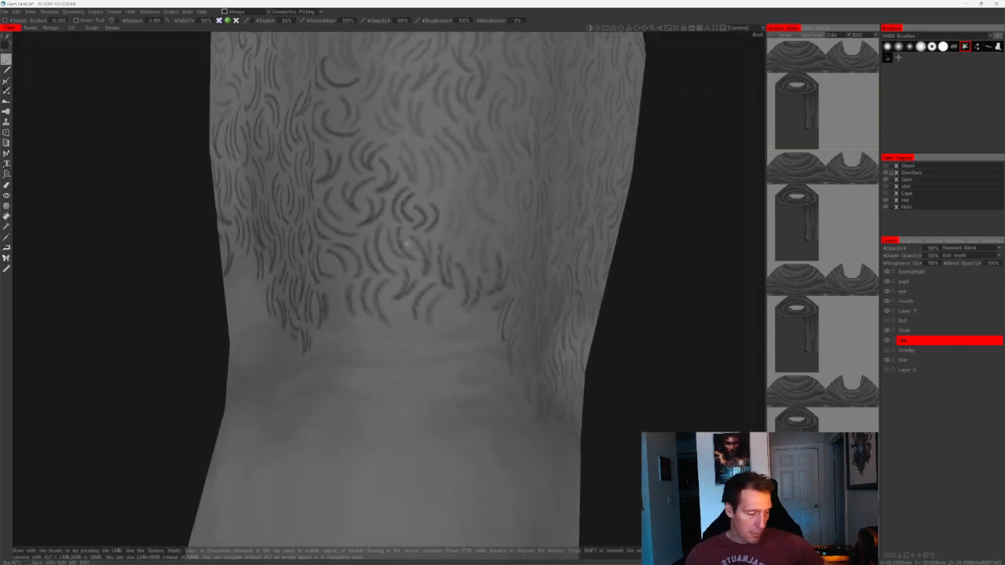
mouse_move(406, 308)
left_mouse_down()
mouse_move(416, 346)
mouse_move(447, 338)
left_mouse_up()
mouse_move(488, 302)
left_mouse_down()
mouse_move(479, 333)
mouse_move(486, 342)
left_mouse_up()
mouse_move(466, 344)
right_mouse_down("alt")
mouse_move(381, 352)
mouse_move(213, 479)
right_mouse_up("alt")
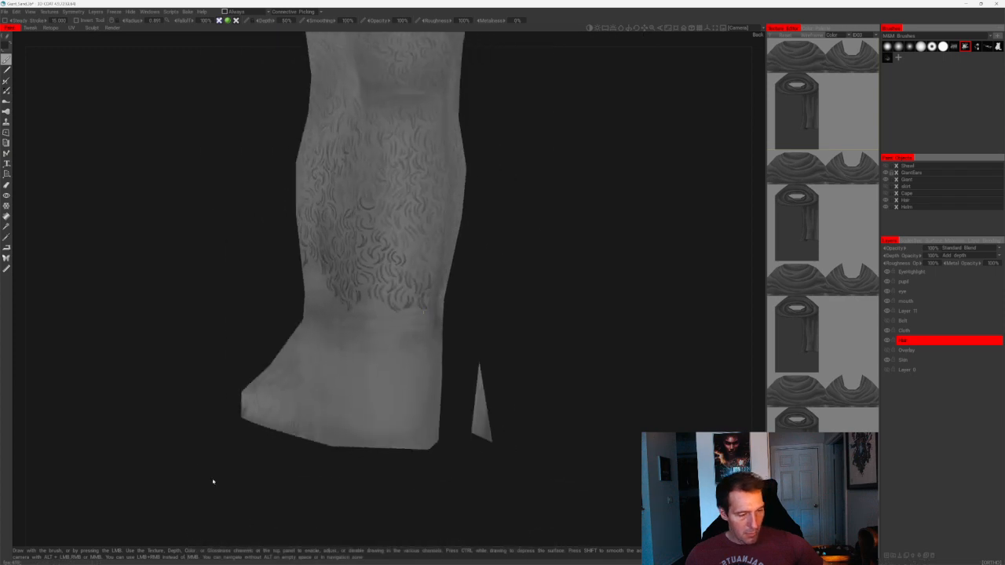
- Fill the bare patch above the outer ankle with curved strokes until the front and back hair join in an even hairline
mouse_move(212, 480)
left_mouse_down("alt")
mouse_move(307, 529)
mouse_move(549, 403)
left_mouse_up("alt")
right_click_drag(550, 404, 534, 413, "alt")
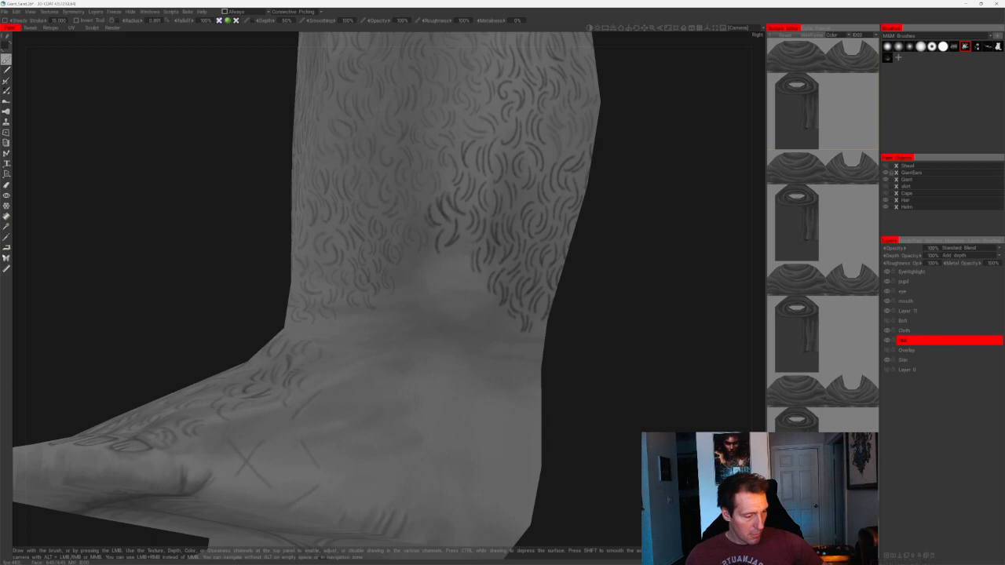
mouse_move(448, 247)
left_mouse_down()
mouse_move(464, 262)
mouse_move(479, 317)
left_mouse_up()
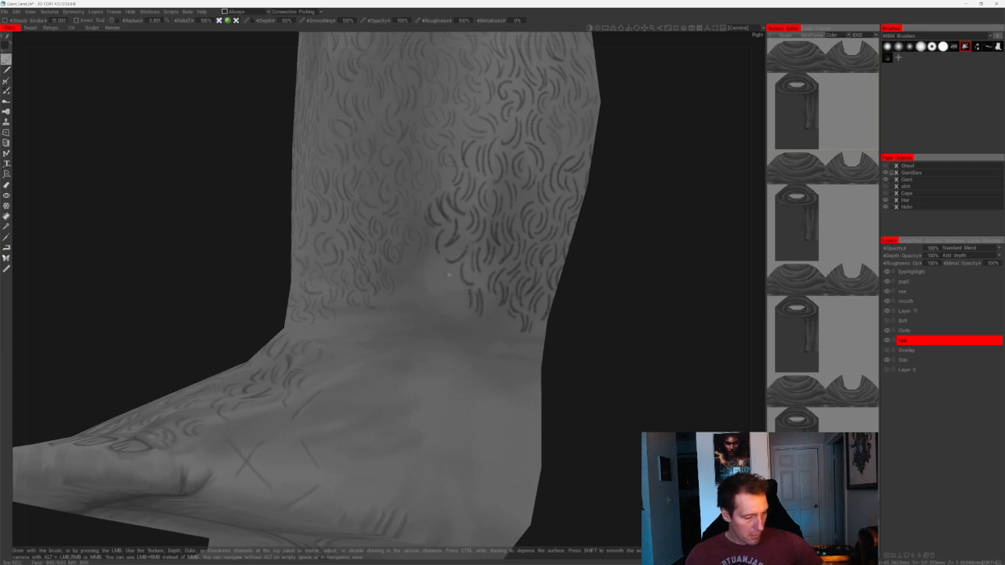
left_click_drag(449, 269, 455, 287)
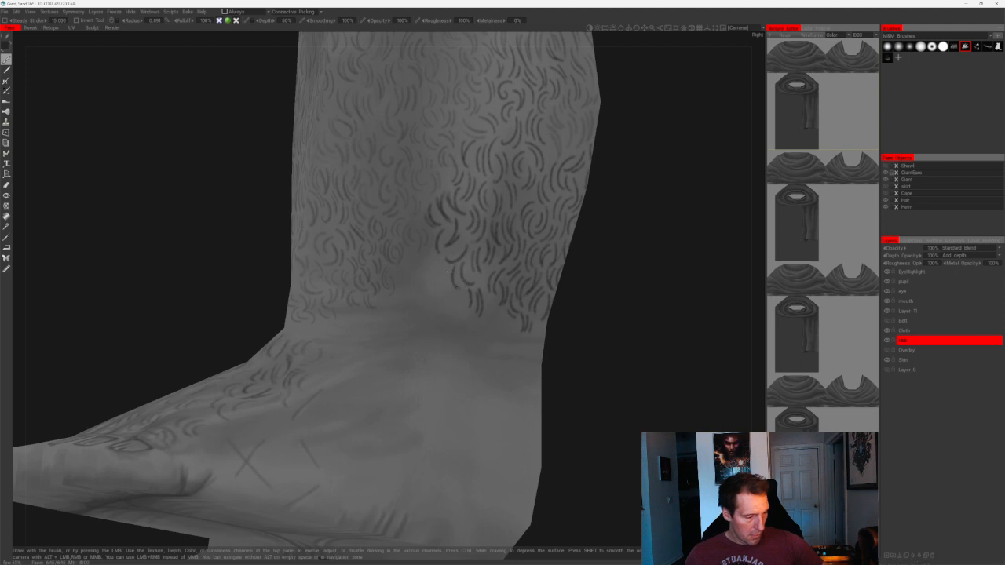
mouse_move(425, 262)
left_mouse_down()
mouse_move(430, 277)
mouse_move(421, 267)
mouse_move(389, 318)
mouse_move(434, 313)
mouse_move(439, 329)
left_mouse_up()
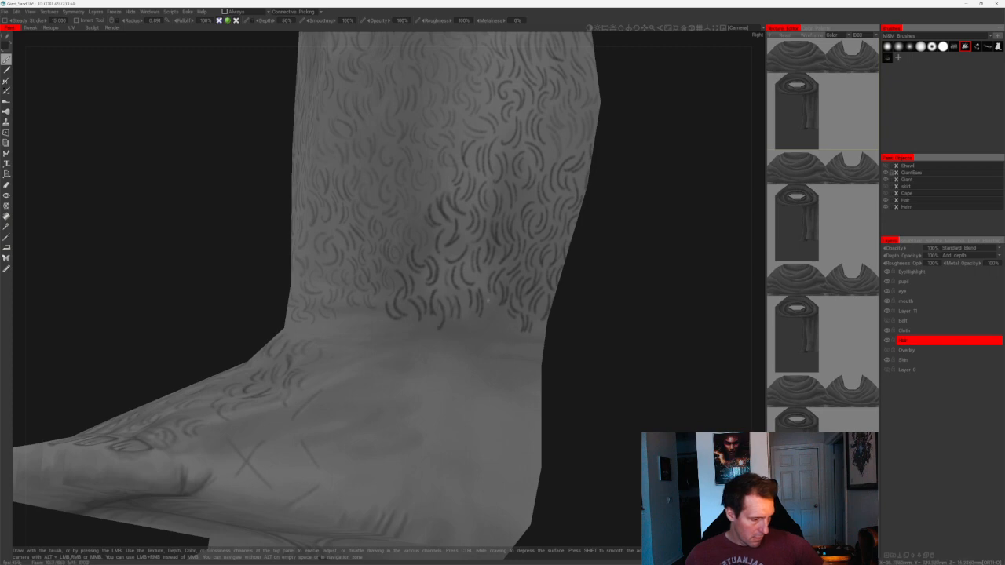
left_click_drag(499, 313, 496, 332)
- Even out the lower hairline around the back of the ankle with short strokes in the remaining gaps
left_click_drag(546, 294, 552, 309, "alt")
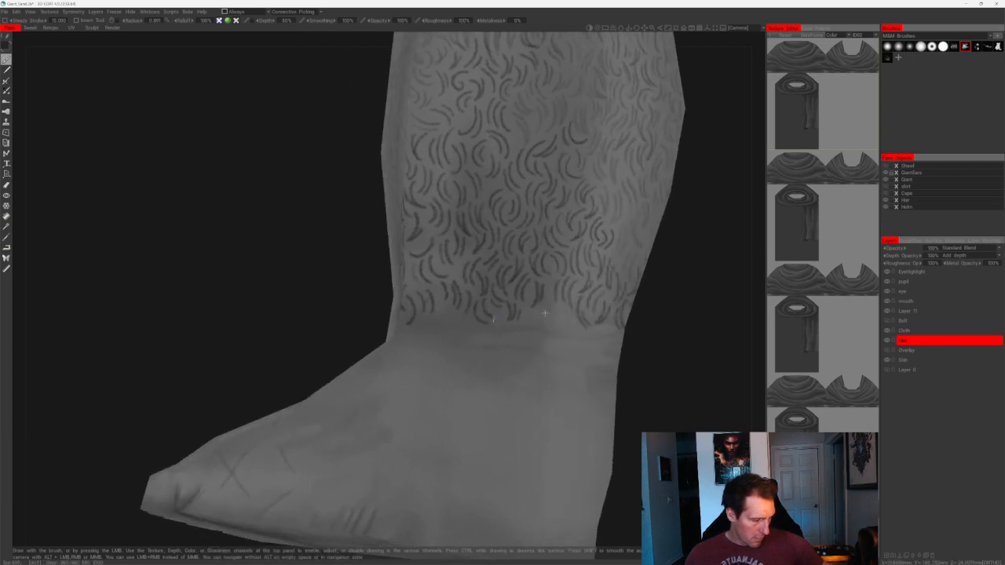
middle_click_drag(552, 309, 429, 333, "alt")
mouse_move(428, 334)
left_mouse_down()
mouse_move(426, 360)
mouse_move(436, 359)
left_mouse_up()
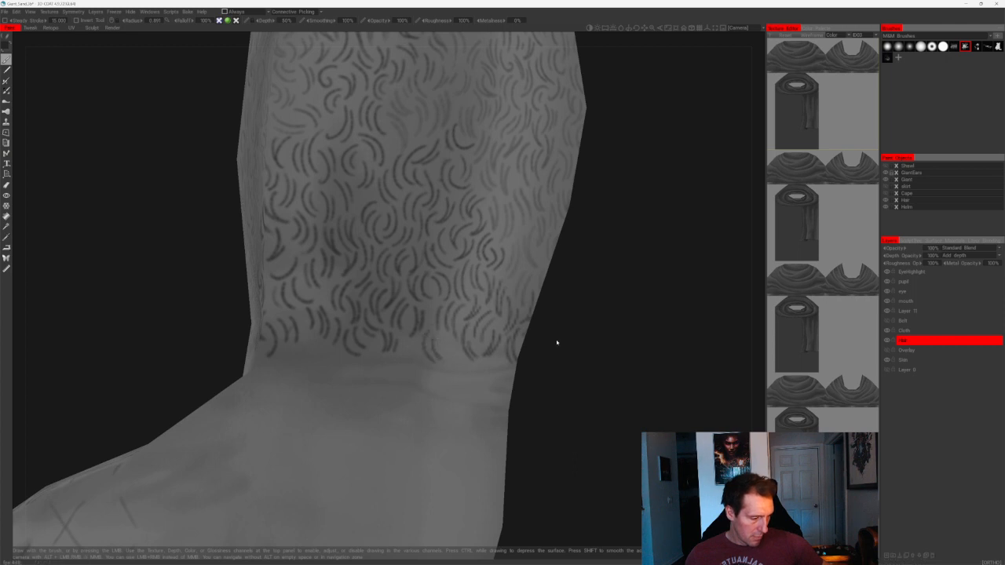
left_click_drag(556, 343, 627, 346, "alt")
left_click_drag(444, 342, 454, 367)
middle_click_drag(571, 372, 457, 356, "alt")
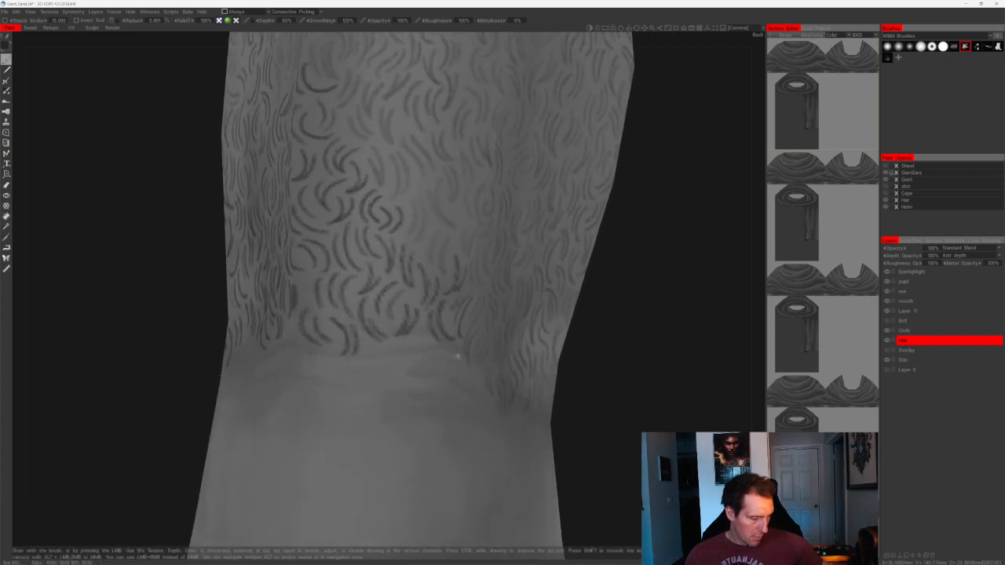
left_click_drag(416, 340, 421, 362)
left_click_drag(427, 342, 428, 357)
- Examine the hair coverage around the lower leg and on the whole figure from behind
right_click_drag(447, 330, 511, 276, "alt")
left_click_drag(511, 276, 635, 311, "alt")
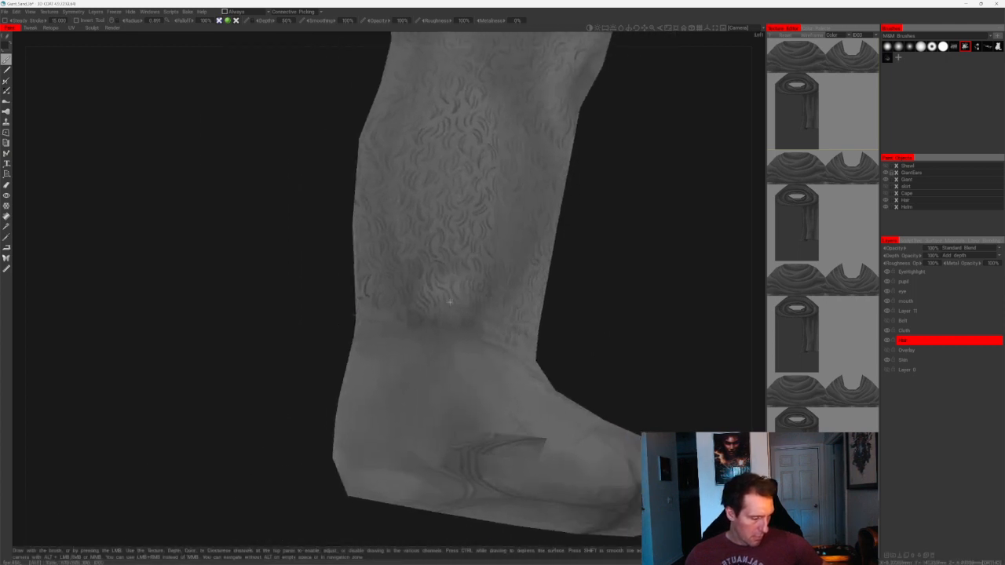
middle_click_drag(635, 311, 553, 314, "alt")
left_click_drag(554, 315, 635, 287, "alt")
right_click_drag(635, 287, 574, 267, "alt")
middle_click_drag(574, 267, 581, 396, "alt")
left_click_drag(621, 285, 466, 368, "alt")
right_click_drag(466, 368, 554, 332, "alt")
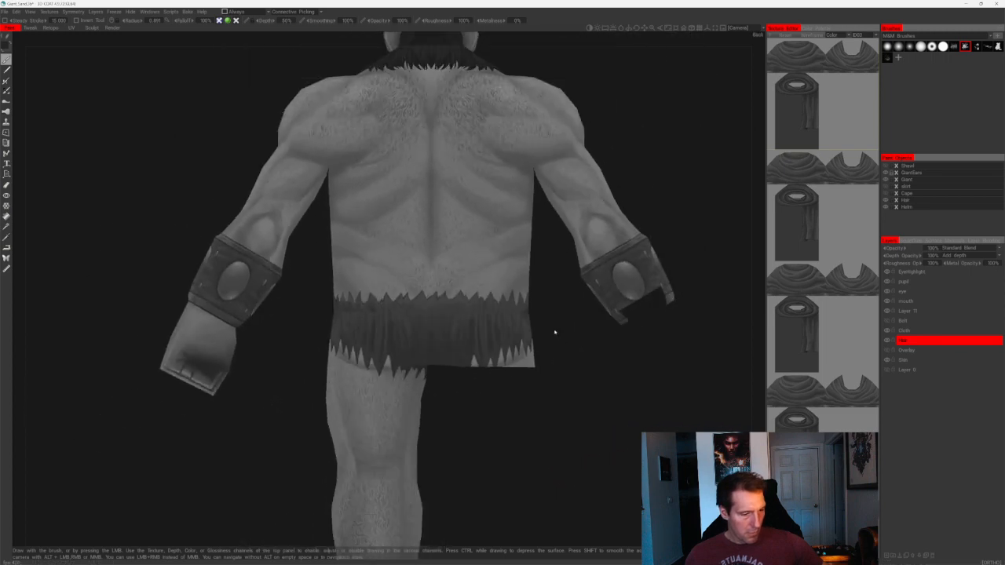
- Paint darker curved hair strokes on both sides of the spine in the middle of the giant's upper back
middle_click_drag(554, 302, 561, 332, "alt")
right_click_drag(561, 332, 691, 306, "alt")
right_click_drag(738, 243, 665, 218, "alt")
middle_click_drag(666, 218, 530, 256, "alt")
right_click_drag(530, 255, 490, 312, "alt")
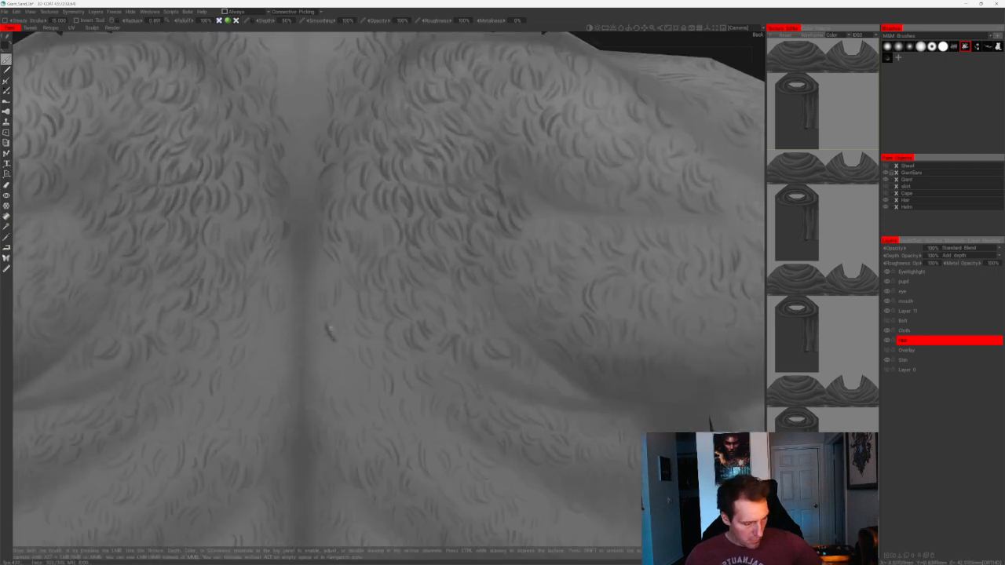
mouse_move(287, 313)
left_mouse_down()
mouse_move(288, 333)
mouse_move(273, 335)
mouse_move(262, 366)
left_mouse_up()
left_click_drag(276, 349, 272, 365)
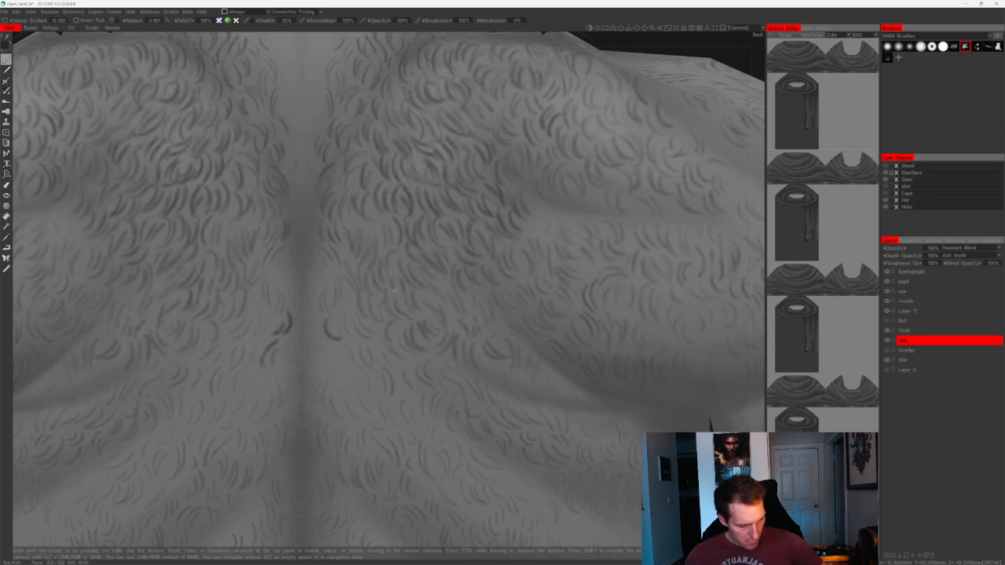
mouse_move(319, 335)
left_mouse_down()
mouse_move(355, 387)
mouse_move(352, 363)
left_mouse_up()
left_click_drag(343, 314, 337, 330)
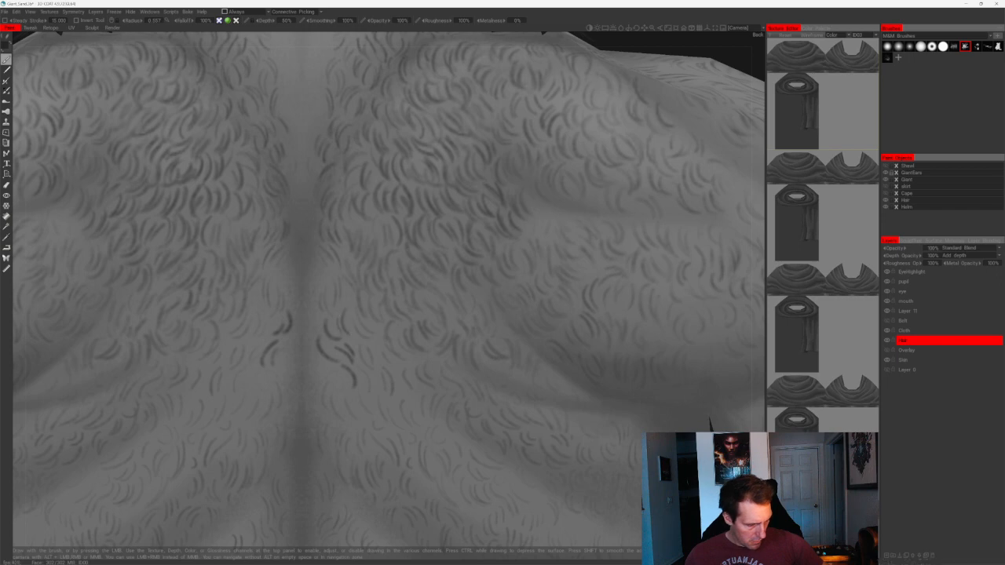
- Add finer hair strokes up along the right side of the spine and another stroke beside the spine's left edge
left_click_drag(344, 292, 351, 307)
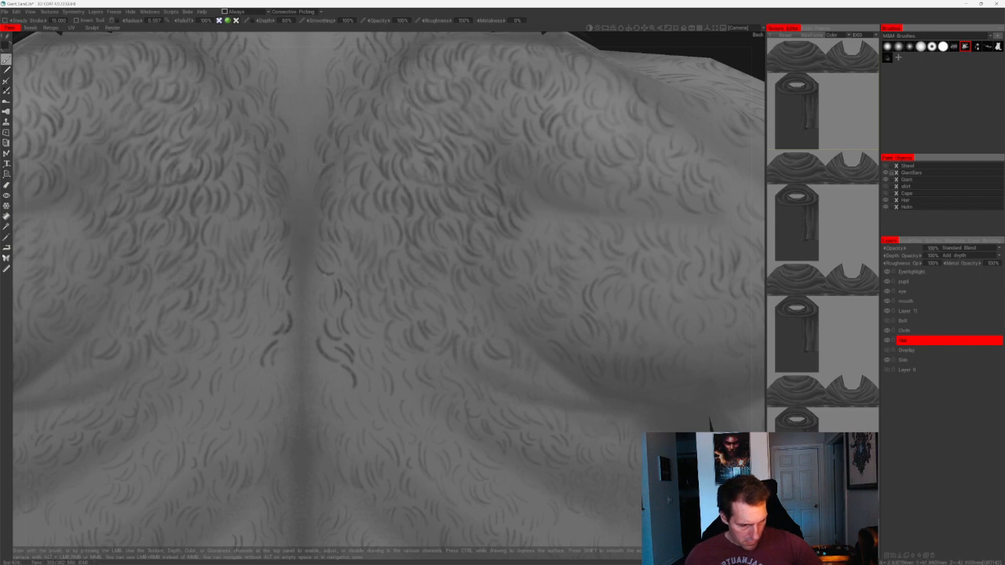
left_click_drag(313, 271, 319, 284)
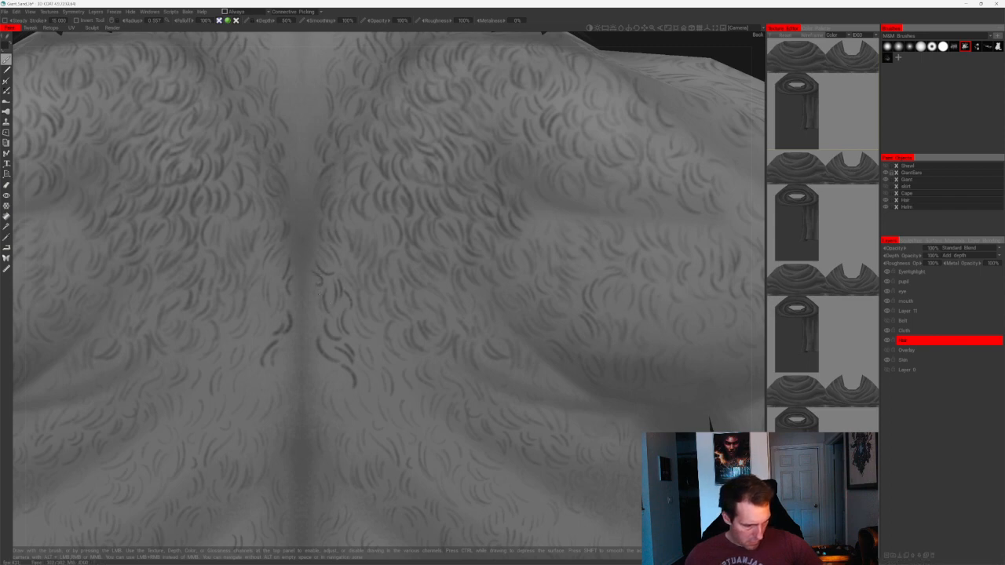
left_click_drag(294, 332, 286, 343)
right_click_drag(306, 322, 327, 310, "alt")
middle_click_drag(328, 310, 284, 326, "alt")
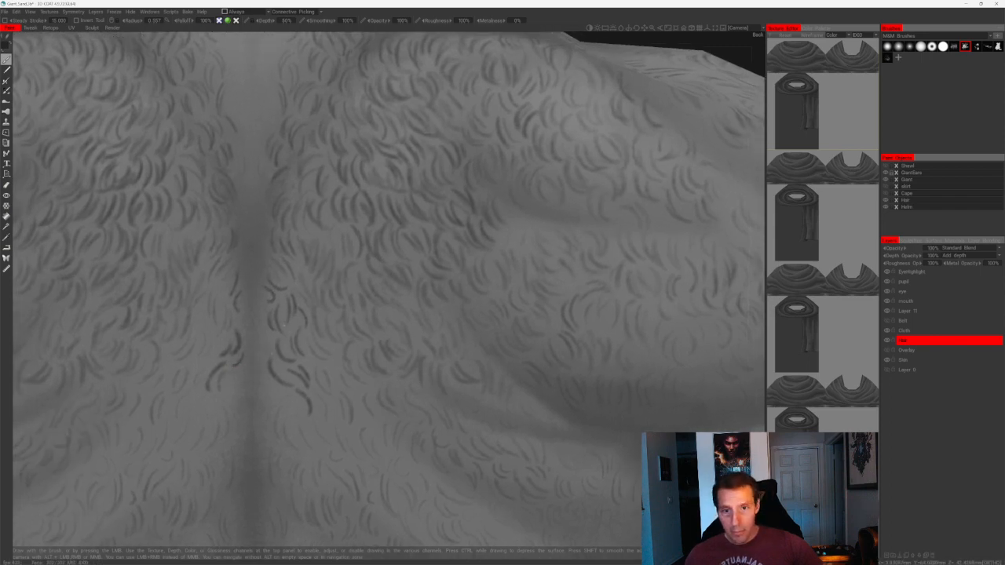
- Thicken the new hair clusters on both sides of the spine with additional fine curved strokes
left_click_drag(227, 300, 228, 325)
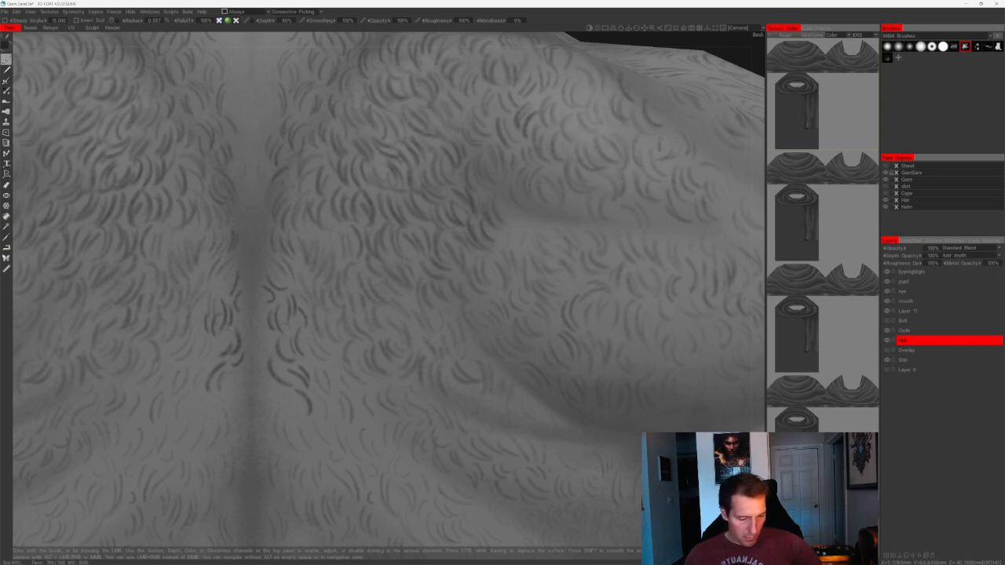
left_click_drag(316, 363, 325, 392)
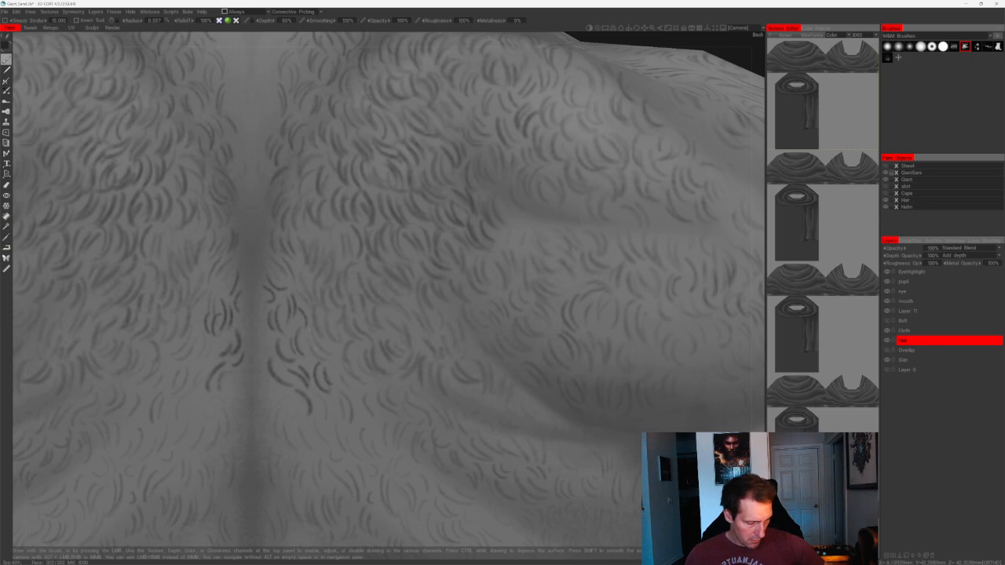
left_click_drag(317, 323, 325, 342)
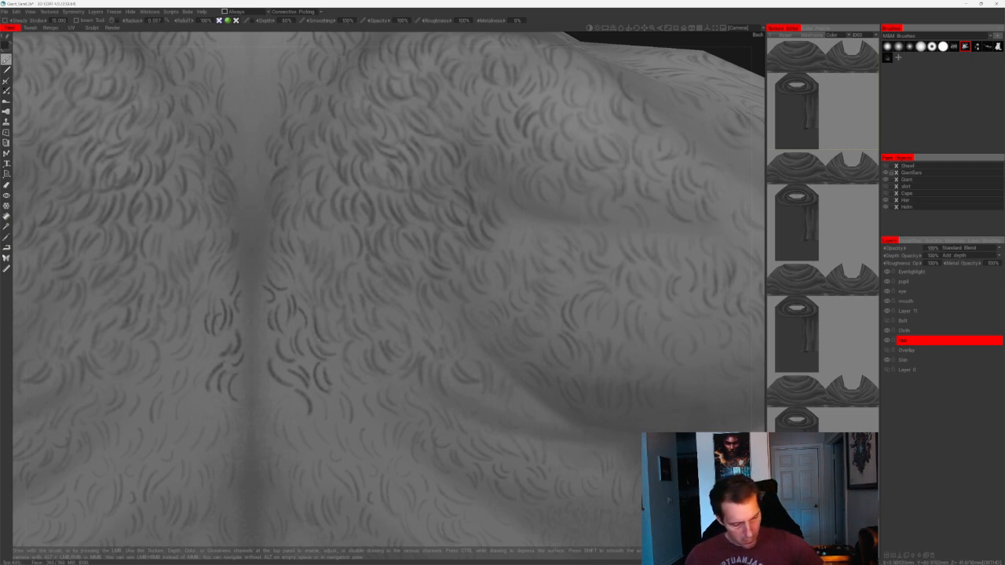
left_click_drag(210, 341, 214, 362)
- Extend the darker curved hair strokes down both sides of the spine, below the existing mid-back clusters
middle_click_drag(199, 352, 173, 369, "alt")
right_click_drag(236, 338, 274, 304, "alt")
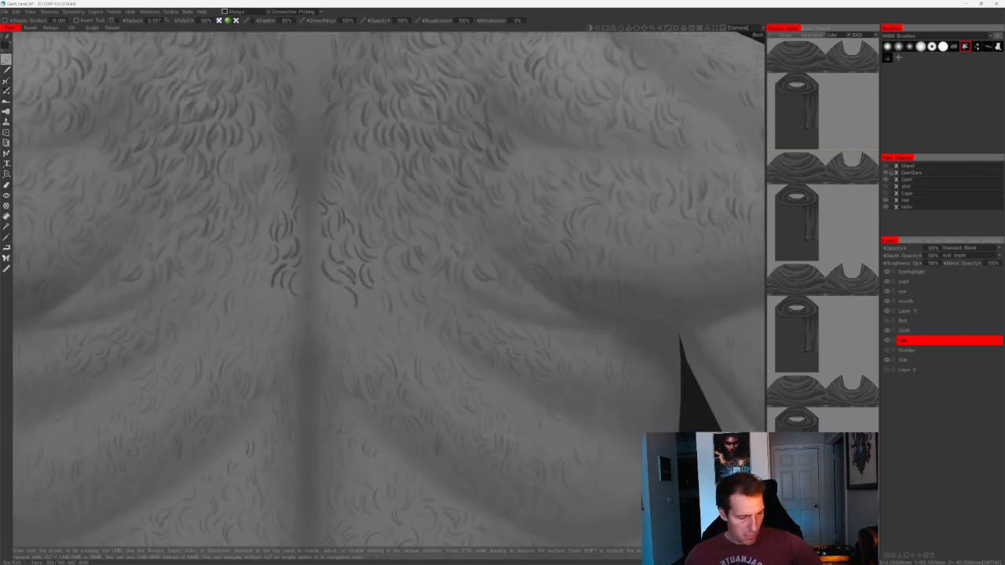
left_click_drag(284, 303, 289, 322)
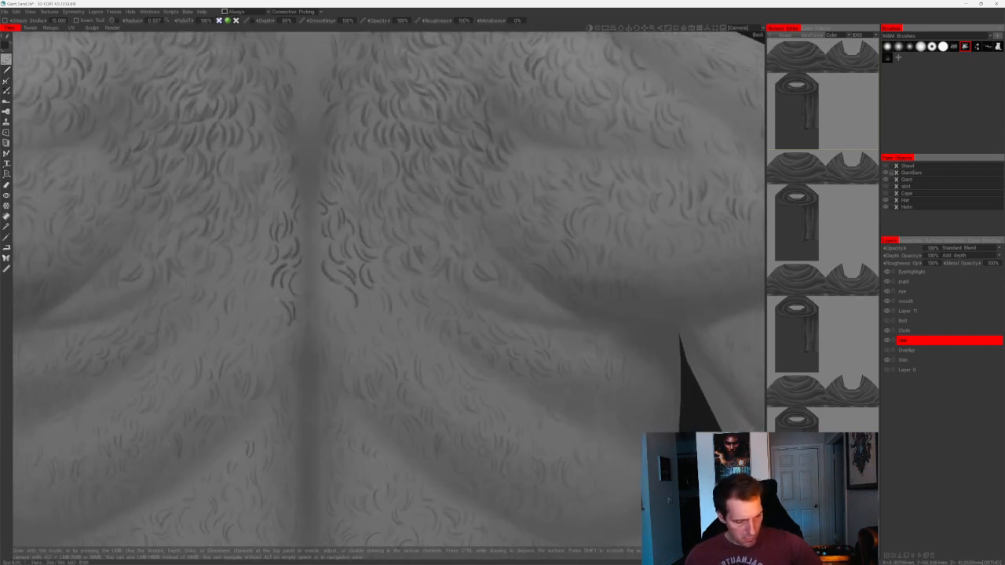
left_click_drag(264, 318, 268, 335)
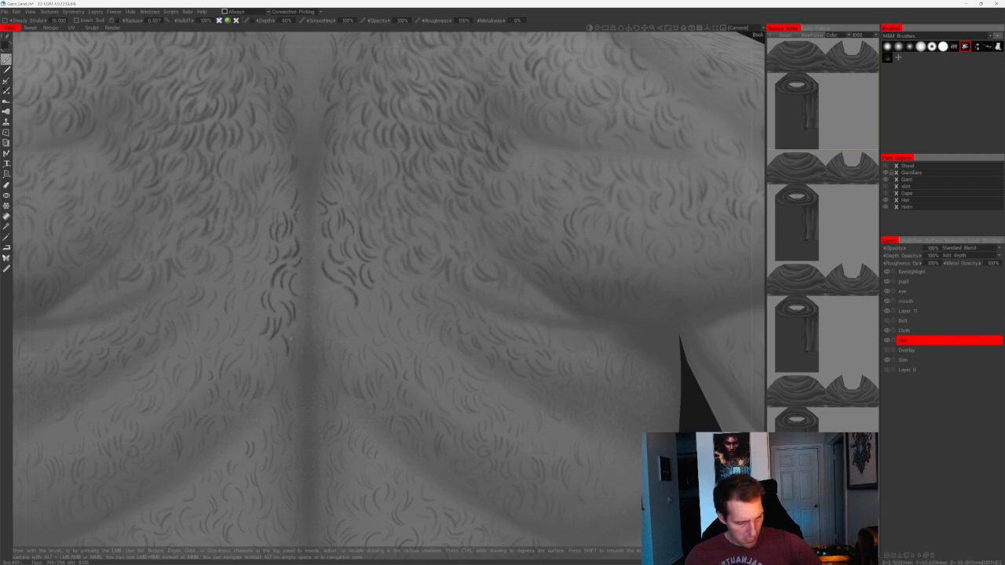
right_click_drag(290, 338, 338, 315, "alt")
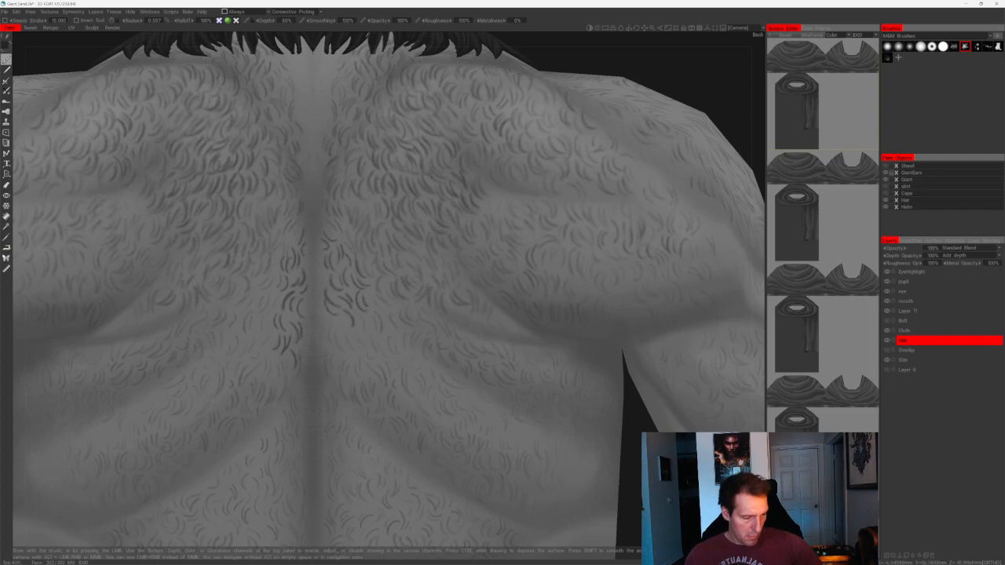
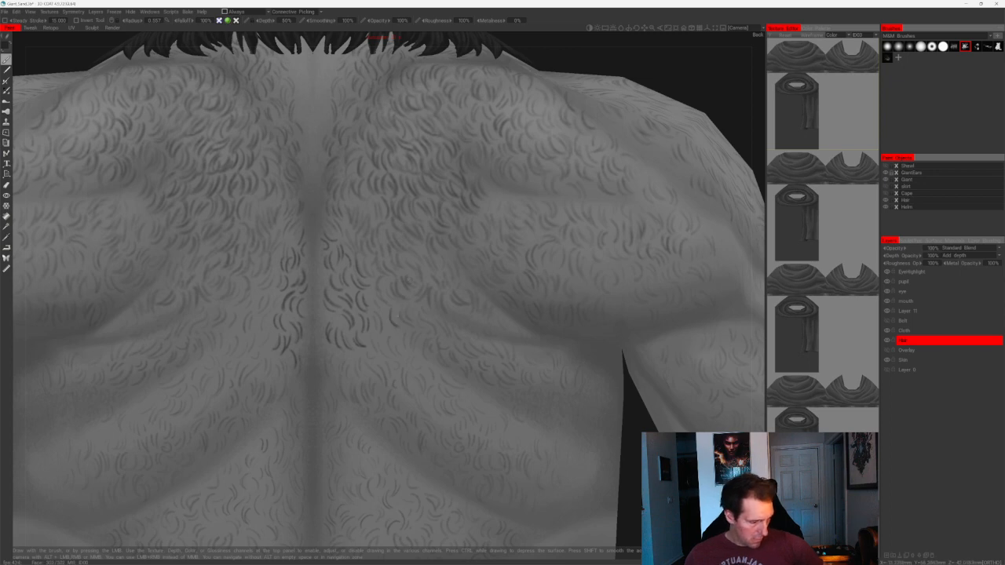
right_click_drag(495, 347, 484, 413, "alt")
middle_click_drag(351, 376, 337, 320, "alt")
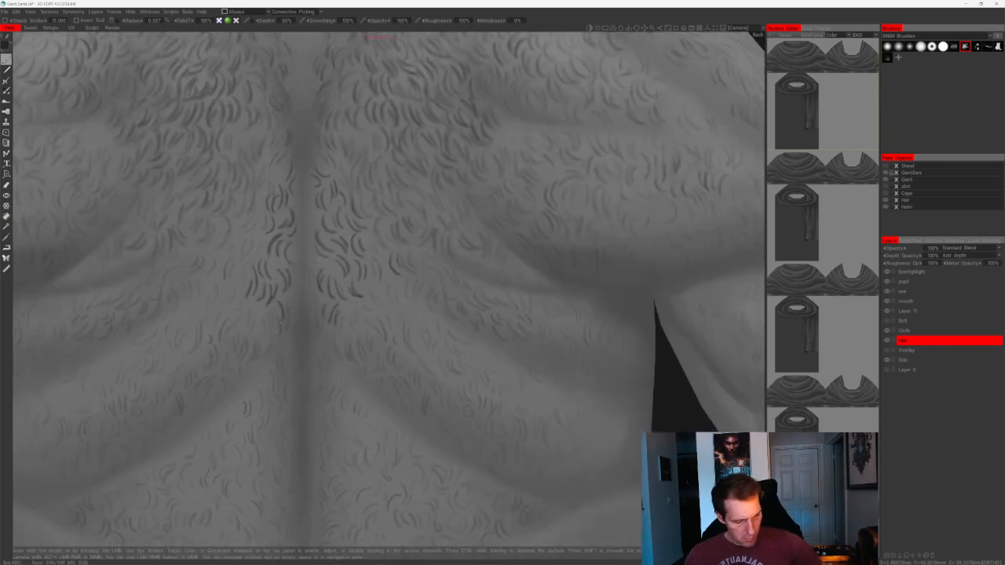
middle_click_drag(280, 320, 283, 368, "alt")
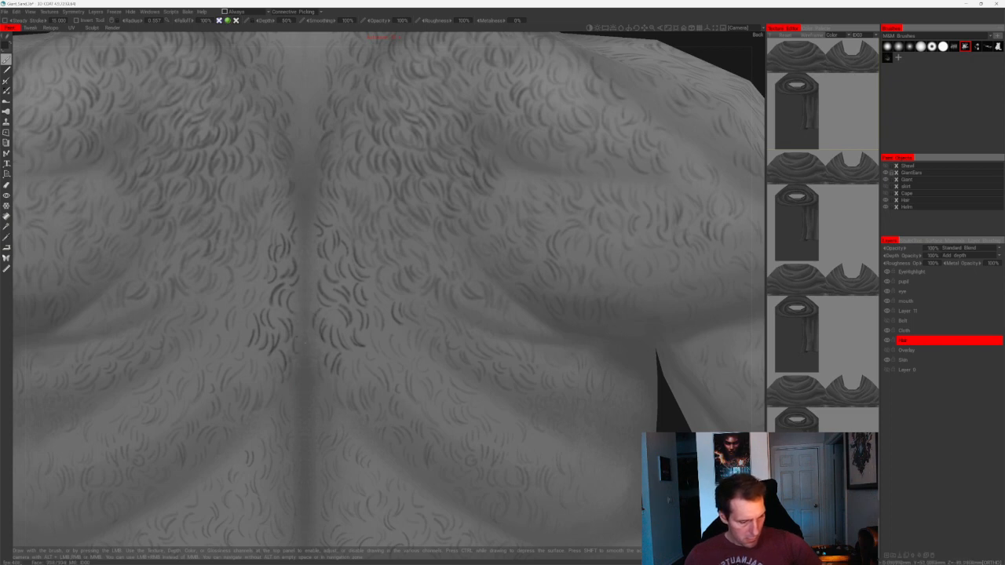
- Add hair strokes beside the spine in the upper back, and undo the last stroke
left_click_drag(304, 340, 304, 382, "alt")
middle_click_drag(297, 298, 298, 344, "alt")
right_click_drag(297, 344, 298, 365, "alt")
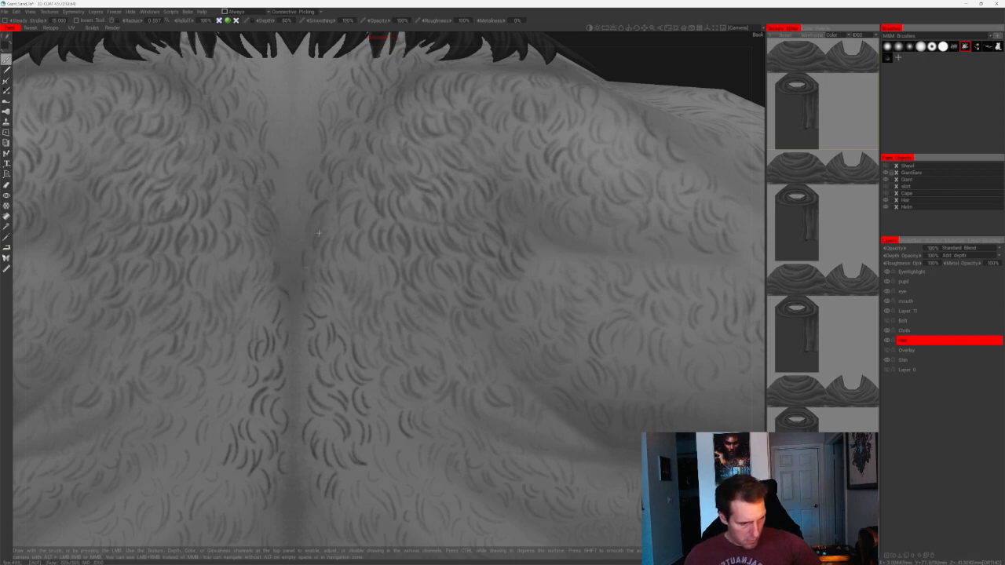
middle_click_drag(305, 258, 298, 325, "alt")
right_click_drag(297, 325, 302, 361, "alt")
left_click_drag(271, 240, 286, 259)
middle_click_drag(283, 241, 300, 289, "alt")
key("ctrl+z")
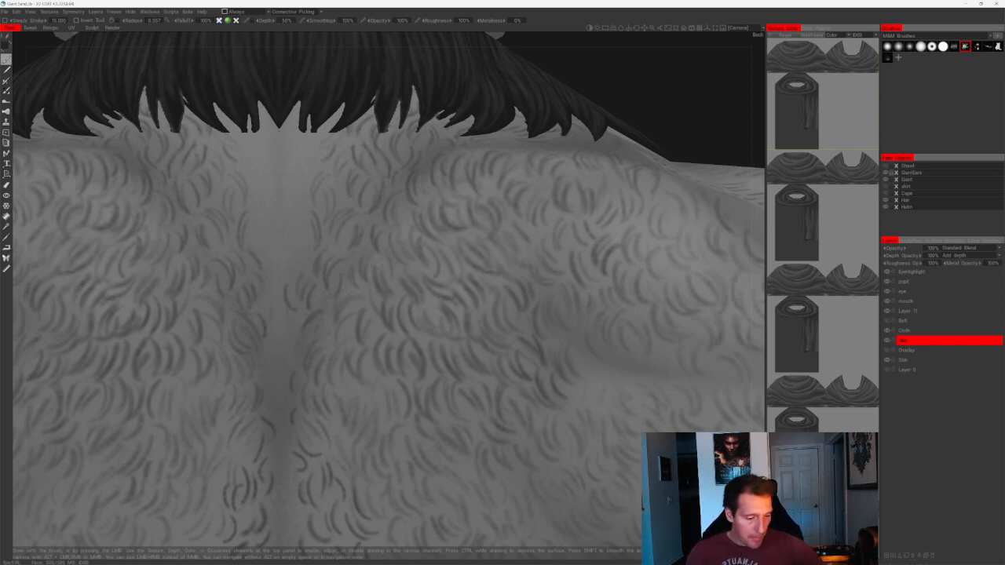
- Paint a few small curved hair strokes on the bare strip of spine just below the nape hair
left_click_drag(256, 220, 267, 242)
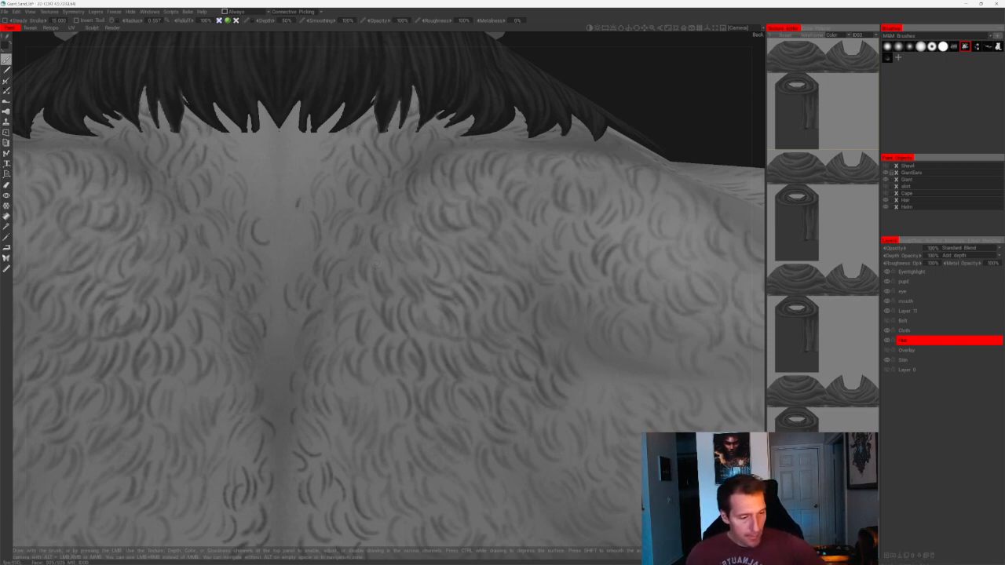
left_click_drag(297, 204, 303, 222)
mouse_move(312, 148)
left_mouse_down()
mouse_move(303, 174)
mouse_move(249, 179)
left_mouse_up()
right_click_drag(259, 176, 399, 119, "alt")
mouse_move(400, 119)
left_mouse_down("alt")
mouse_move(447, 165)
mouse_move(393, 126)
left_mouse_up("alt")
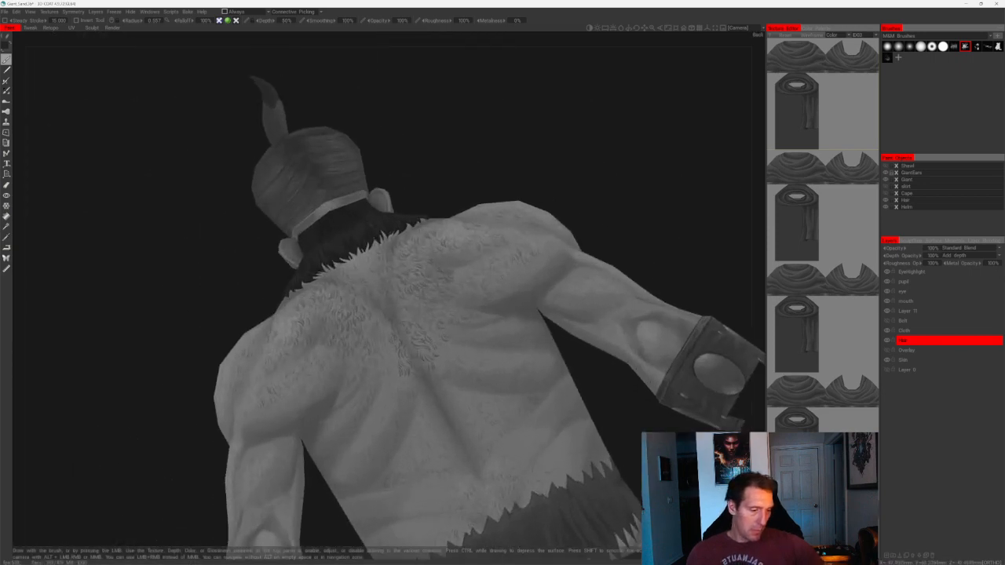
- Soften the dark hair clusters along the spine with an enlarged soft eraser so they blend into the back hair
key("e")
key("bracketright")
key("bracketright")
key("bracketright")
key("bracketright")
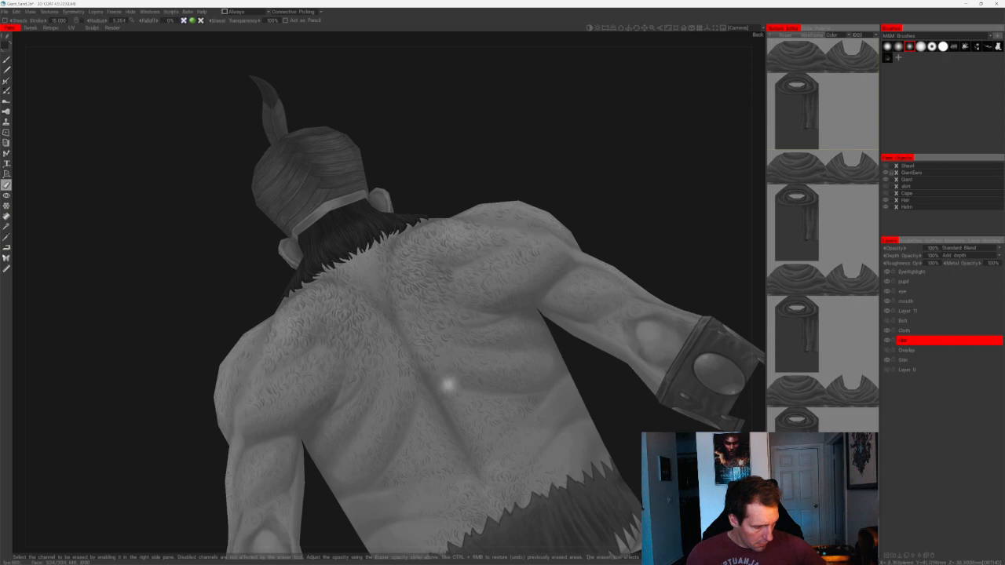
right_click_drag(487, 385, 502, 209, "alt")
left_click_drag(502, 208, 496, 215, "alt+shift")
mouse_move(496, 215)
right_mouse_down("alt")
mouse_move(498, 238)
mouse_move(550, 281)
right_mouse_up("alt")
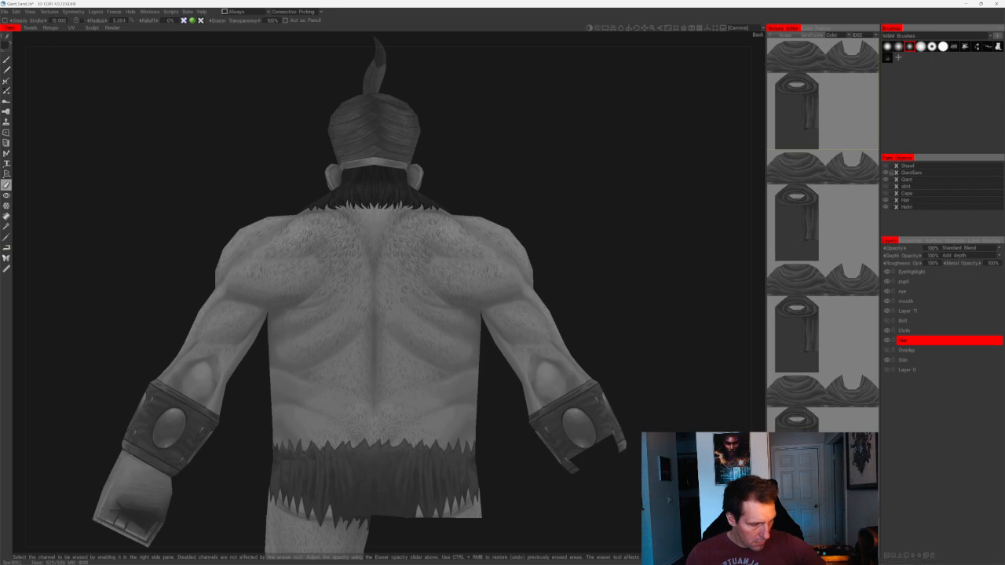
- Fade the dark hair on the back and inner side of the lower calf with a large soft eraser
middle_click_drag(565, 280, 545, 155, "alt")
right_click_drag(506, 389, 494, 357, "alt")
middle_click_drag(507, 378, 547, 163, "alt")
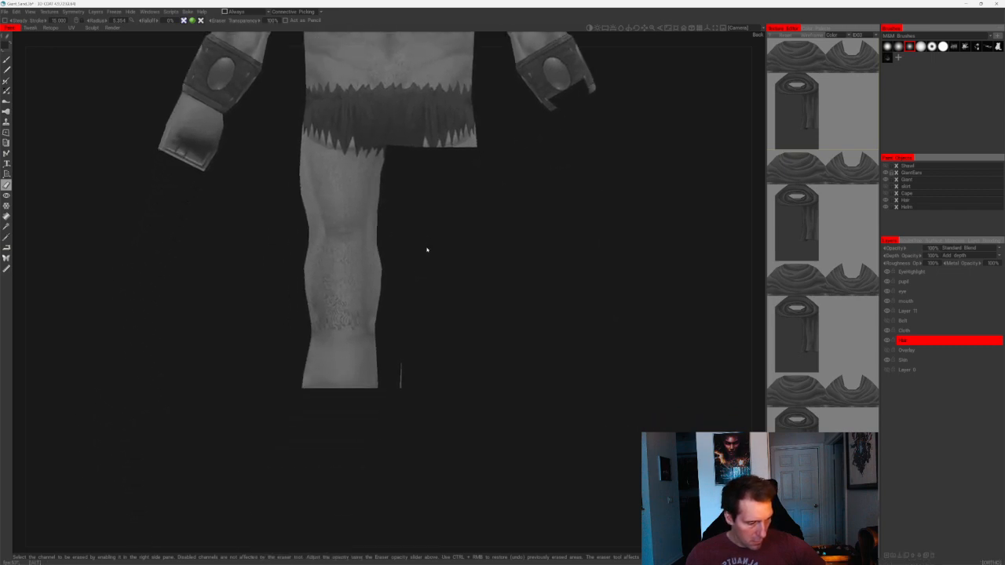
right_click_drag(429, 249, 437, 301, "alt")
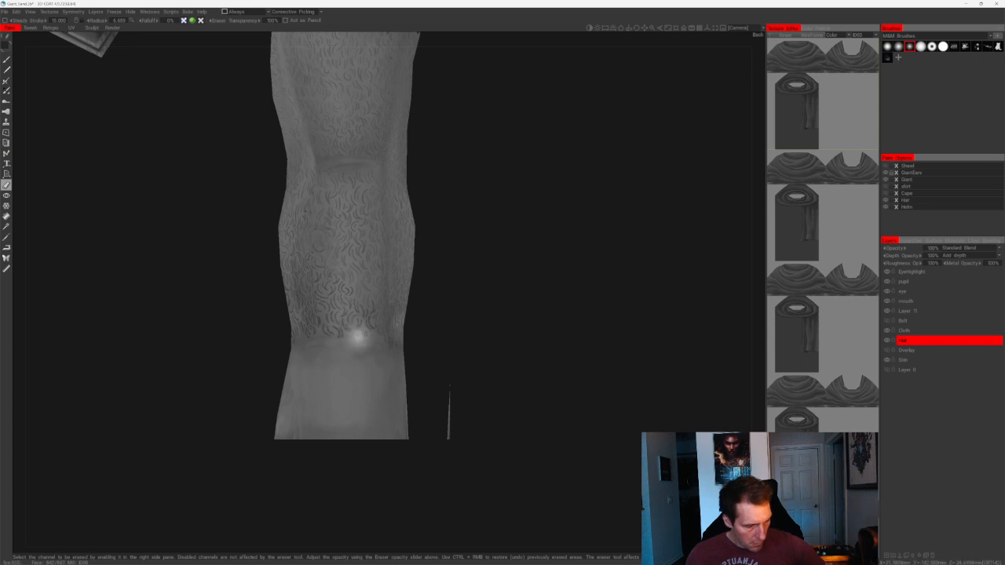
left_click_drag(425, 358, 479, 369, "alt")
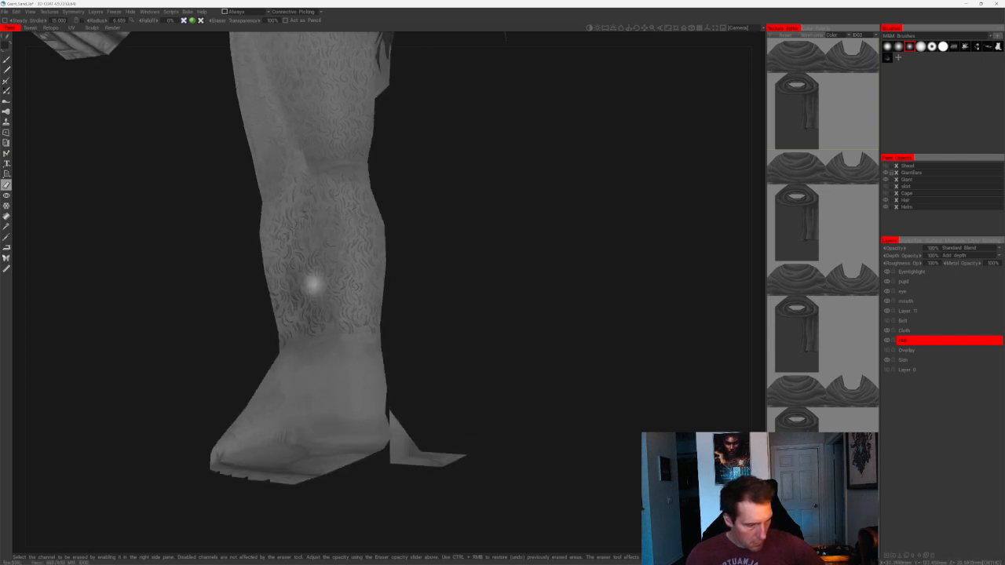
mouse_move(402, 326)
left_mouse_down("alt")
mouse_move(451, 328)
mouse_move(292, 207)
left_mouse_up("alt")
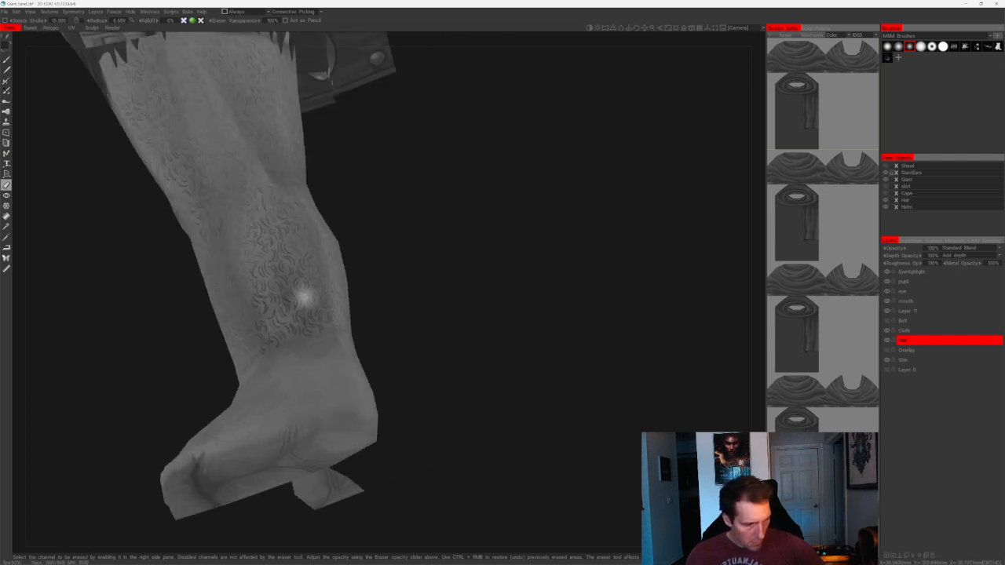
mouse_move(298, 329)
left_mouse_down("alt")
mouse_move(363, 280)
mouse_move(307, 255)
left_mouse_up("alt")
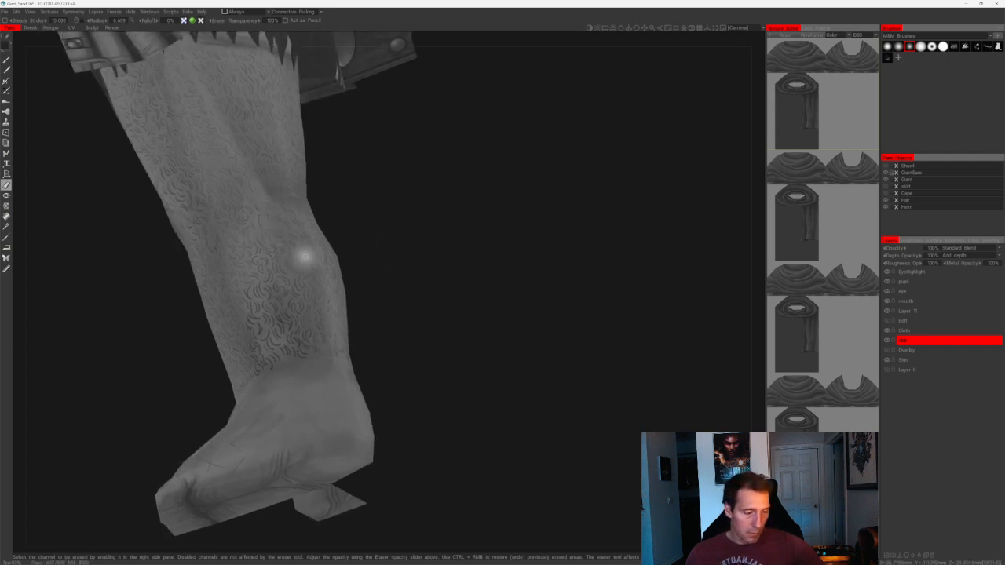
- Soften the hair on the inner side of the lower leg where it thins out above the ankle
mouse_move(332, 385)
left_mouse_down("alt")
mouse_move(411, 345)
mouse_move(379, 364)
left_mouse_up("alt")
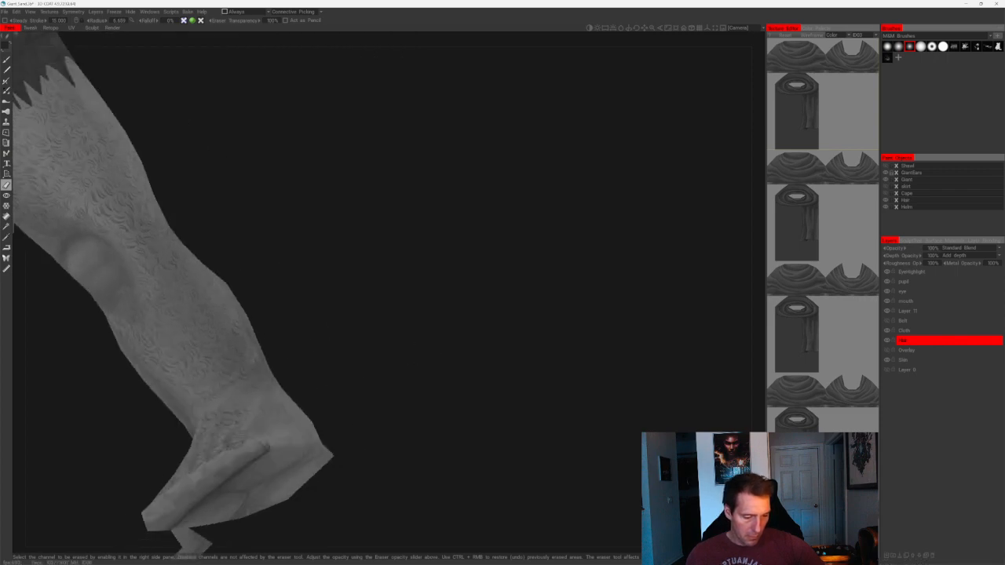
left_click_drag(253, 369, 294, 430, "alt")
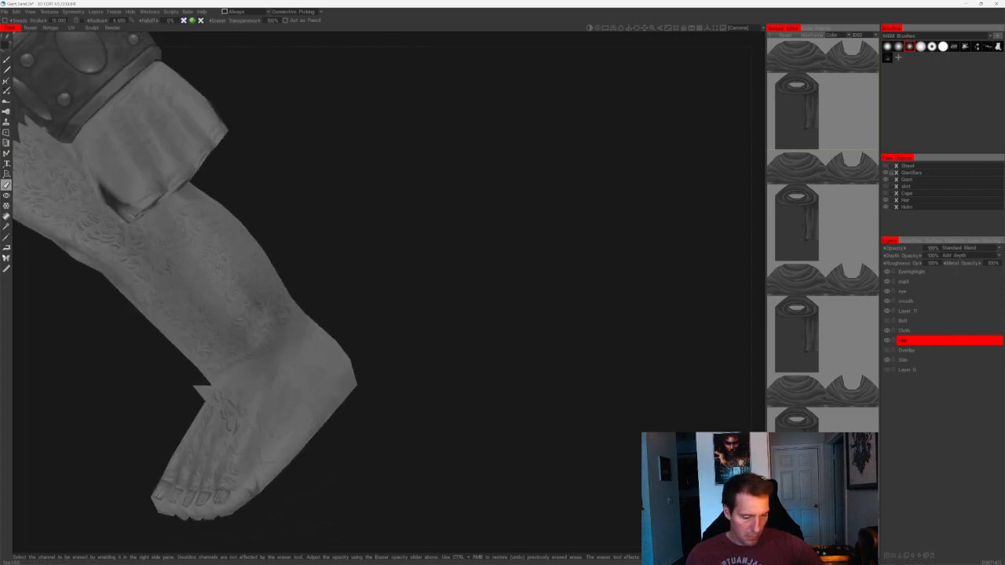
left_click_drag(327, 359, 318, 307, "alt")
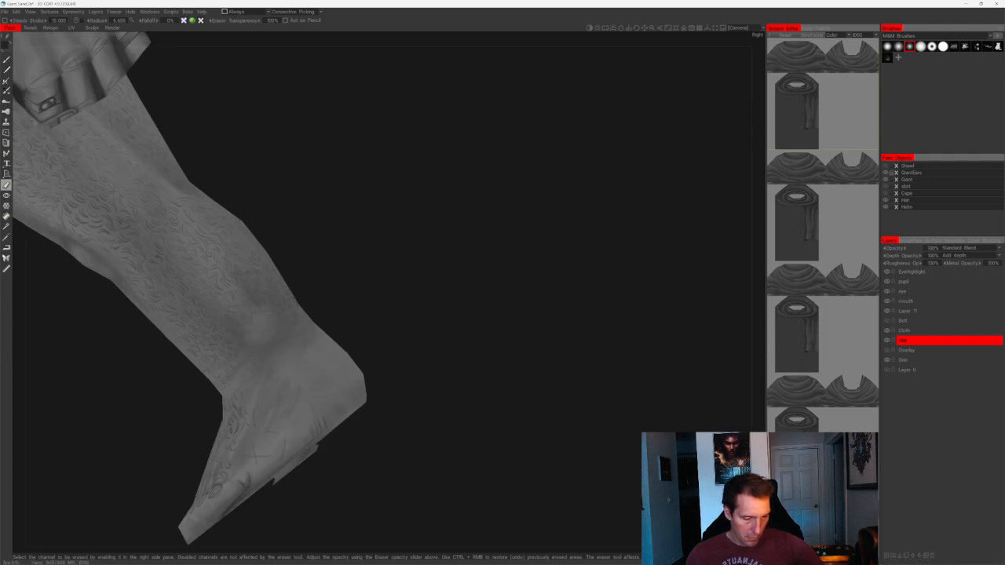
left_click_drag(258, 279, 268, 281, "alt")
mouse_move(294, 329)
left_mouse_down("alt")
mouse_move(449, 337)
mouse_move(266, 339)
left_mouse_up("alt")
left_click_drag(321, 367, 406, 311, "alt")
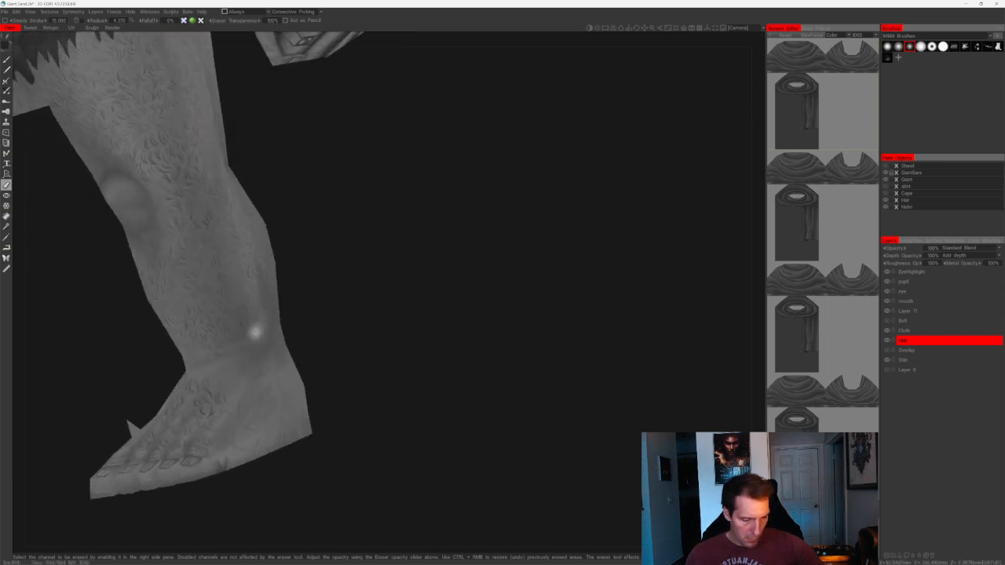
- Fade the hair on the outer side of the lower leg, from the calf down to the ankle
mouse_move(313, 385)
left_mouse_down("alt")
mouse_move(243, 322)
mouse_move(406, 343)
mouse_move(394, 289)
mouse_move(284, 304)
left_mouse_up("alt")
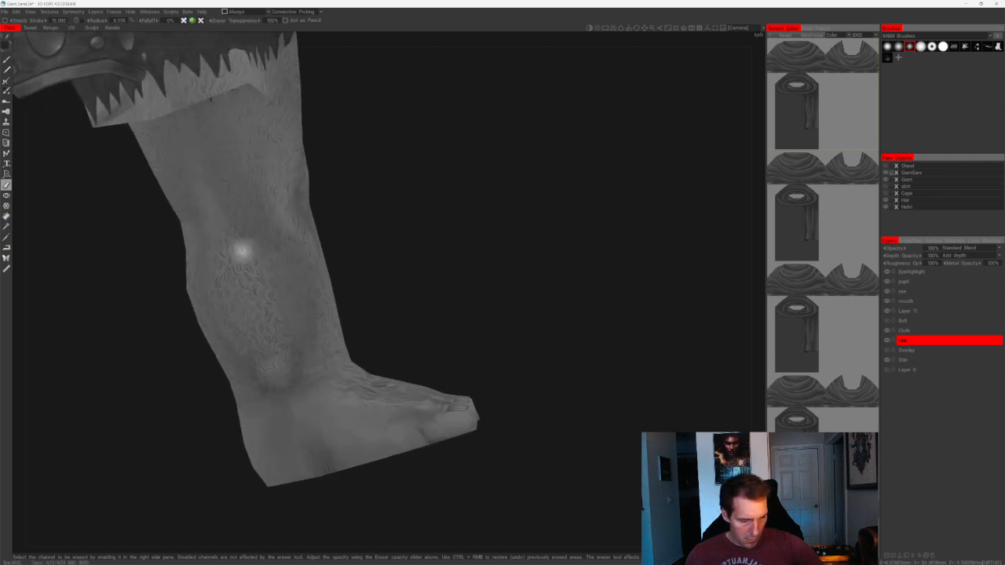
left_click_drag(434, 310, 274, 364, "alt")
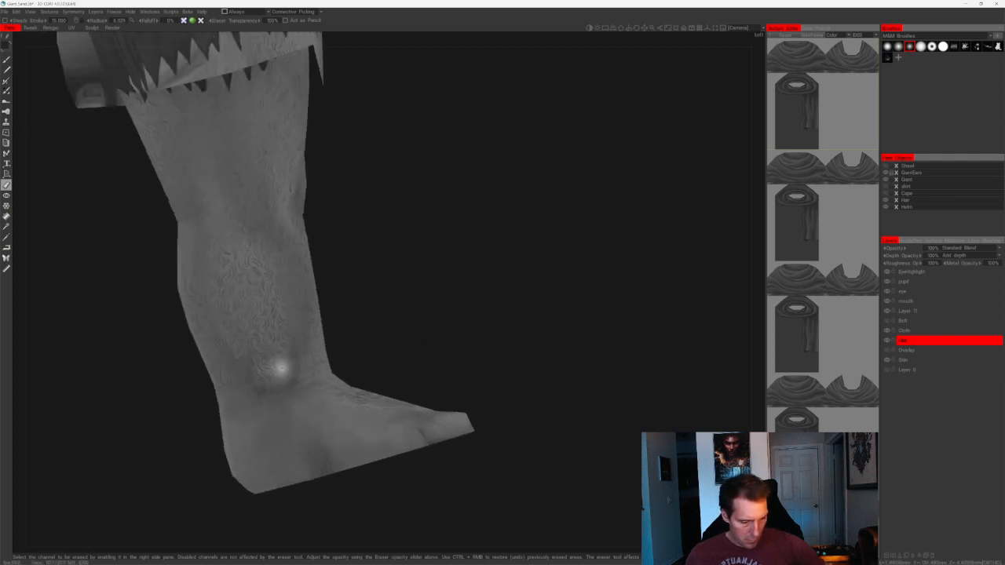
mouse_move(281, 403)
left_mouse_down("alt")
mouse_move(385, 343)
mouse_move(316, 368)
left_mouse_up("alt")
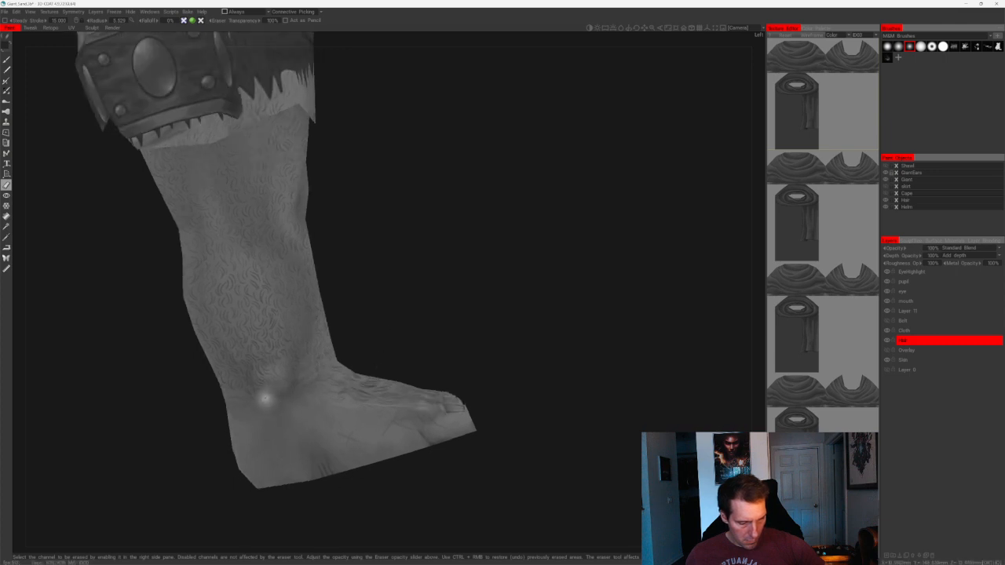
left_click_drag(355, 402, 291, 370, "alt")
left_click_drag(390, 354, 415, 282, "alt")
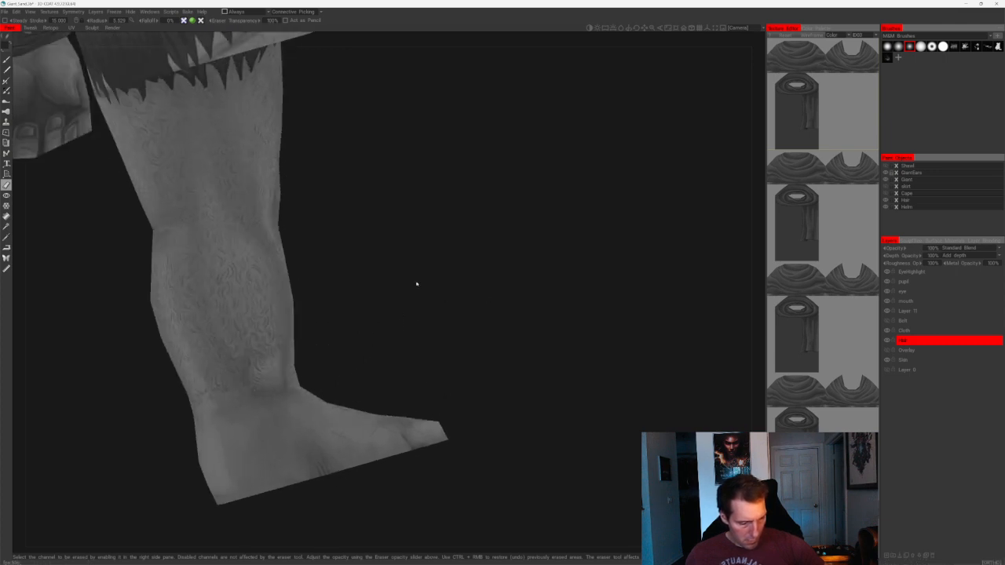
- Blend the hair along the back of the calf and its side edges with the soft eraser
left_click_drag(264, 436, 310, 364, "alt")
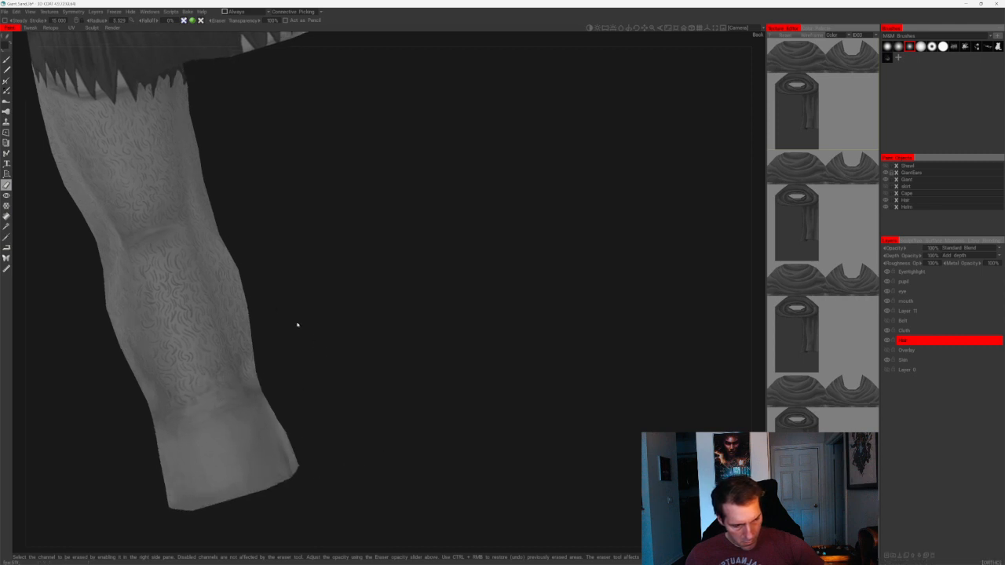
left_click_drag(250, 467, 298, 328, "alt")
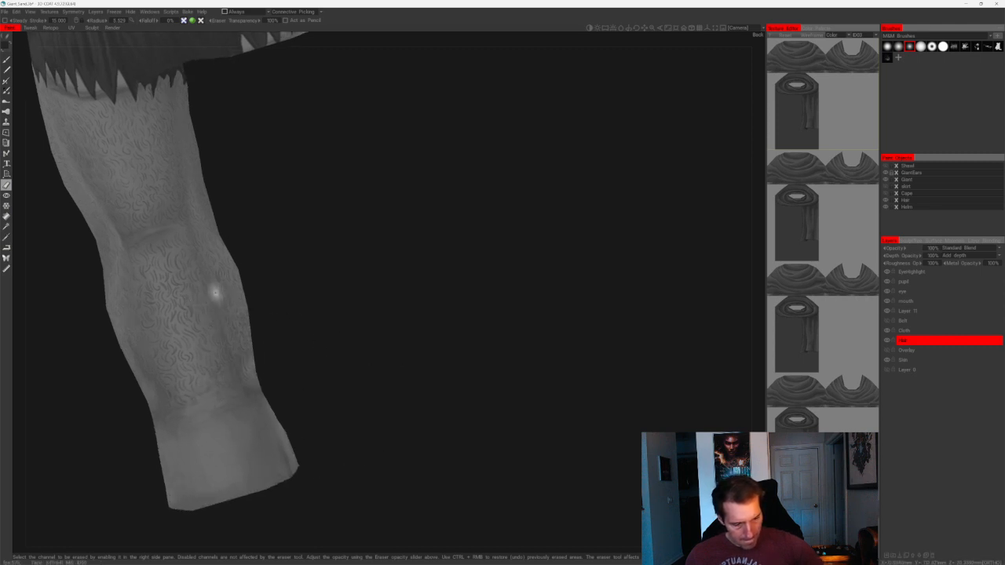
left_click_drag(269, 285, 146, 314, "alt")
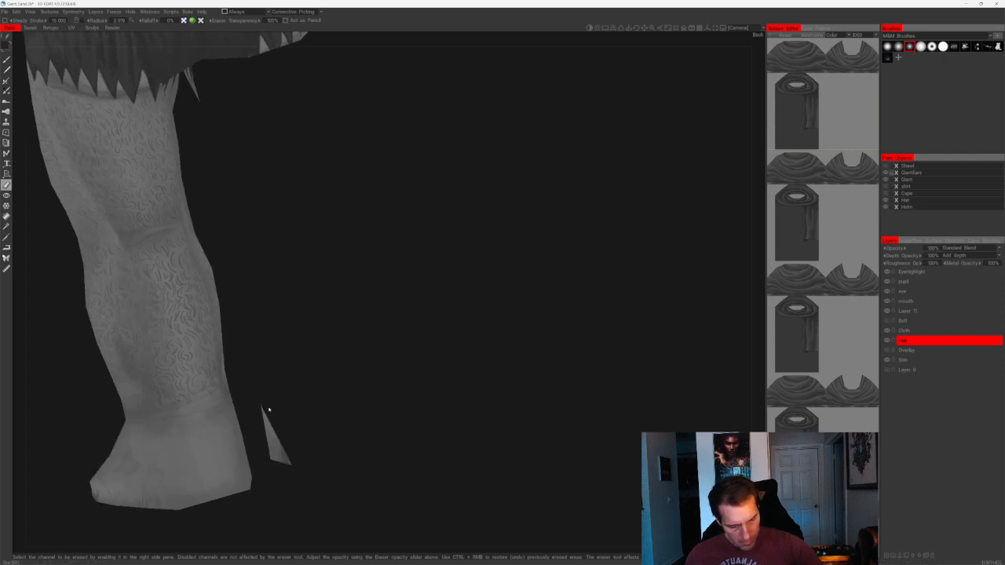
middle_click_drag(274, 337, 379, 258, "alt")
right_click_drag(379, 258, 397, 329, "alt")
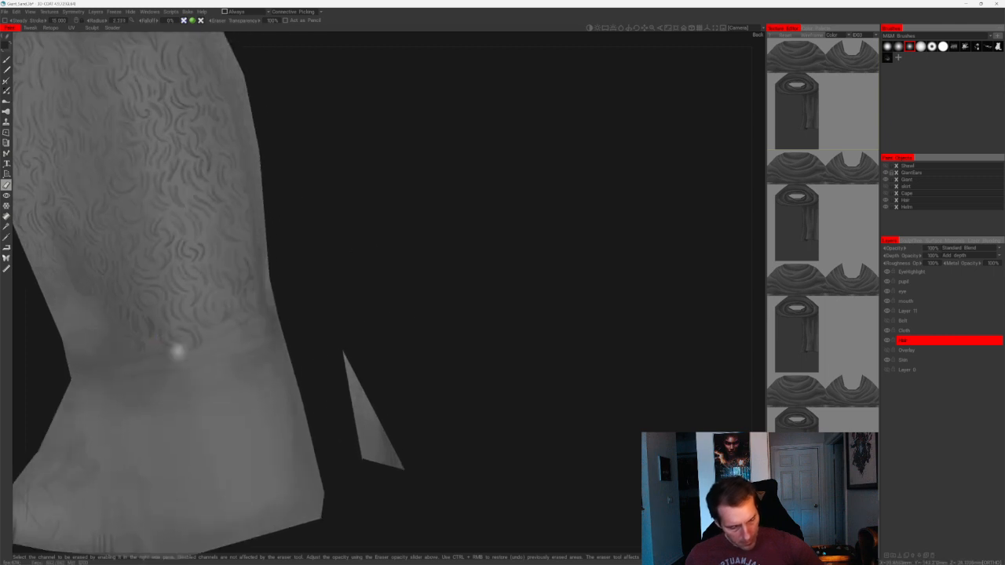
- Shrink the eraser and thin individual hair strokes at the lower edge of the calf hair above the heel
key("bracketleft")
key("bracketleft")
key("bracketleft")
key("bracketleft")
key("bracketleft")
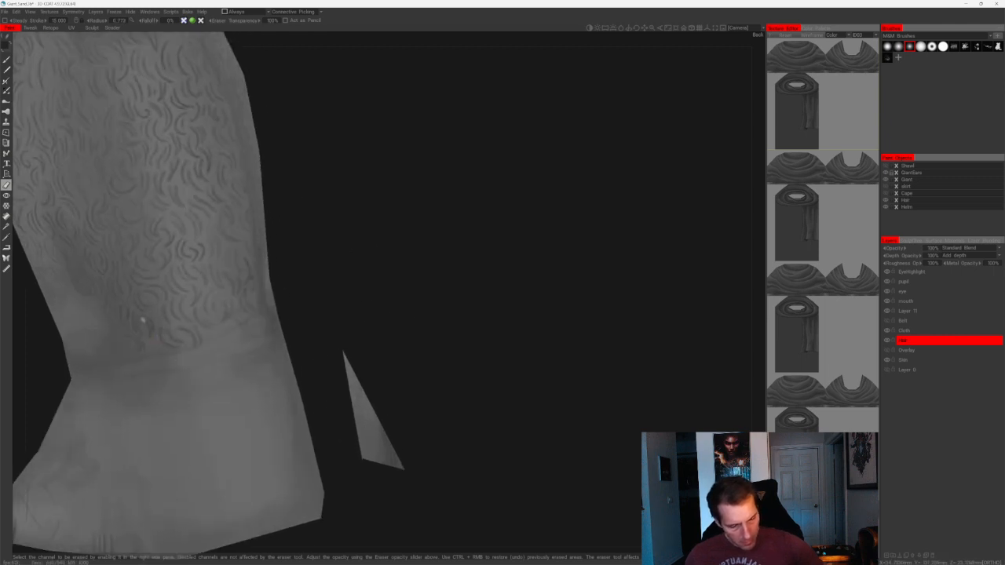
- Examine the hair coverage on the leg from behind and from the front, and on the whole figure
right_click_drag(344, 362, 386, 274, "alt")
left_click_drag(386, 274, 361, 274, "alt")
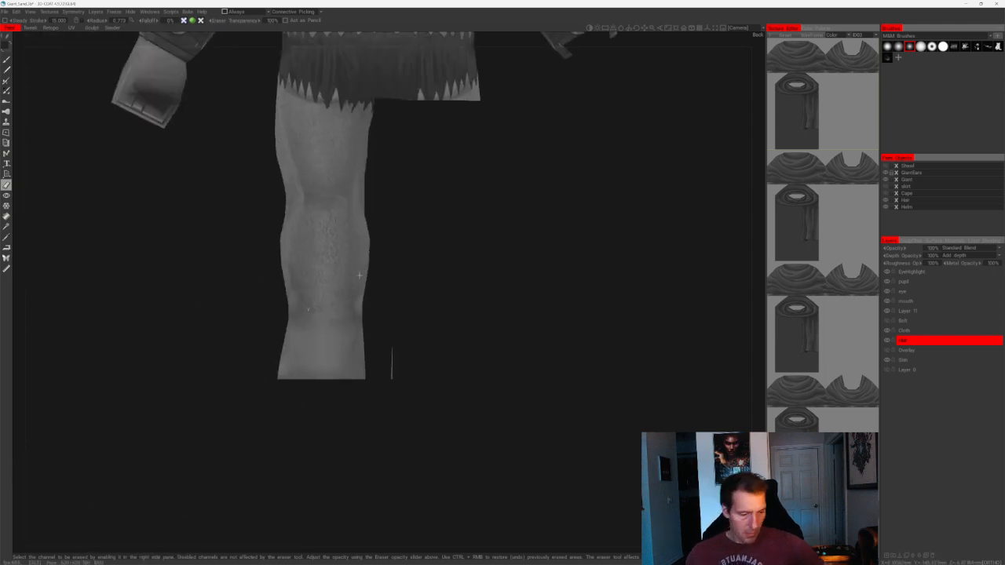
middle_click_drag(361, 274, 321, 356, "alt")
right_click_drag(321, 355, 338, 375, "alt")
left_click_drag(500, 375, 361, 332, "alt")
middle_click_drag(361, 332, 396, 328, "alt")
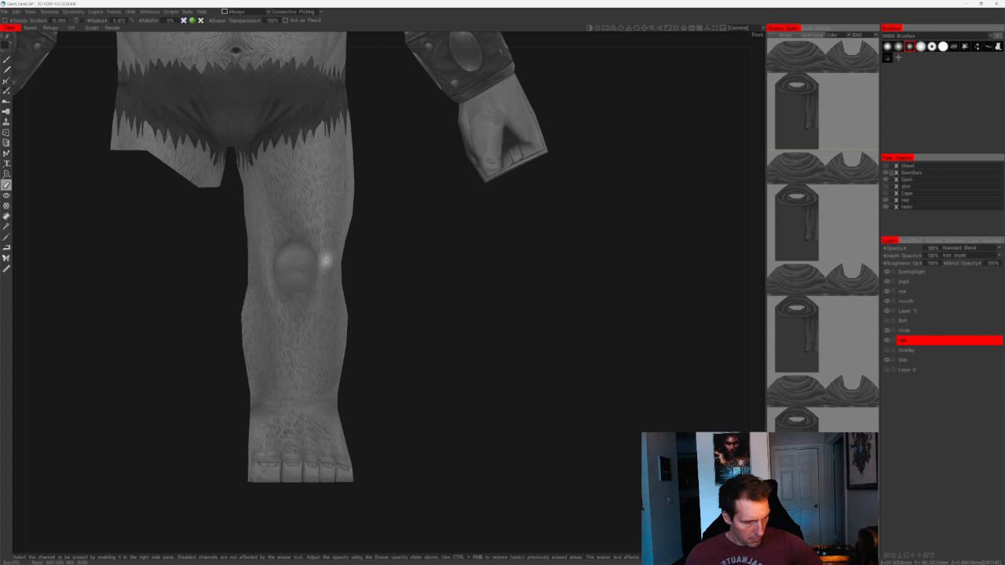
middle_click_drag(292, 182, 303, 273, "alt")
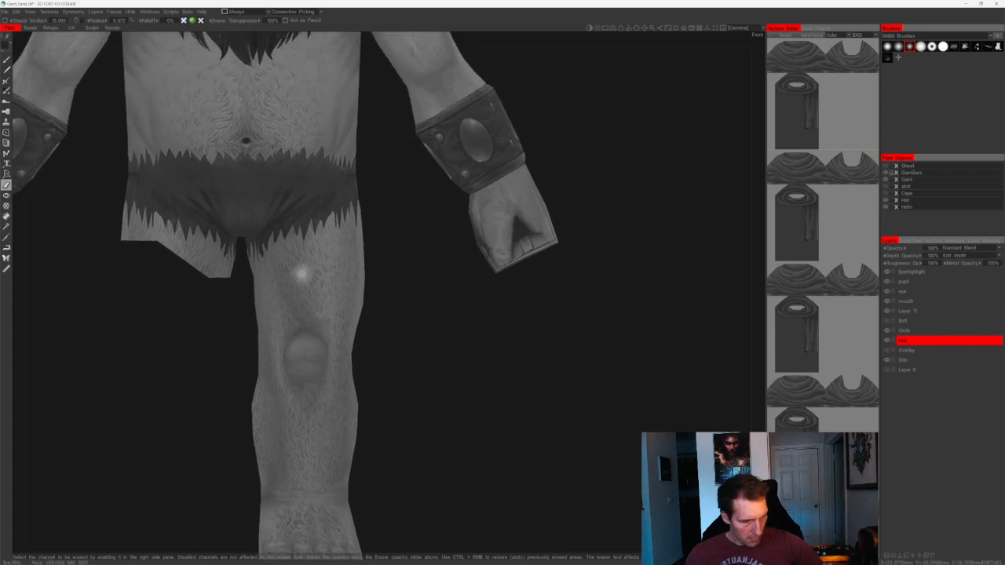
middle_click_drag(431, 345, 420, 337, "alt")
right_click_drag(419, 337, 516, 199, "alt")
middle_click_drag(517, 198, 529, 258, "alt")
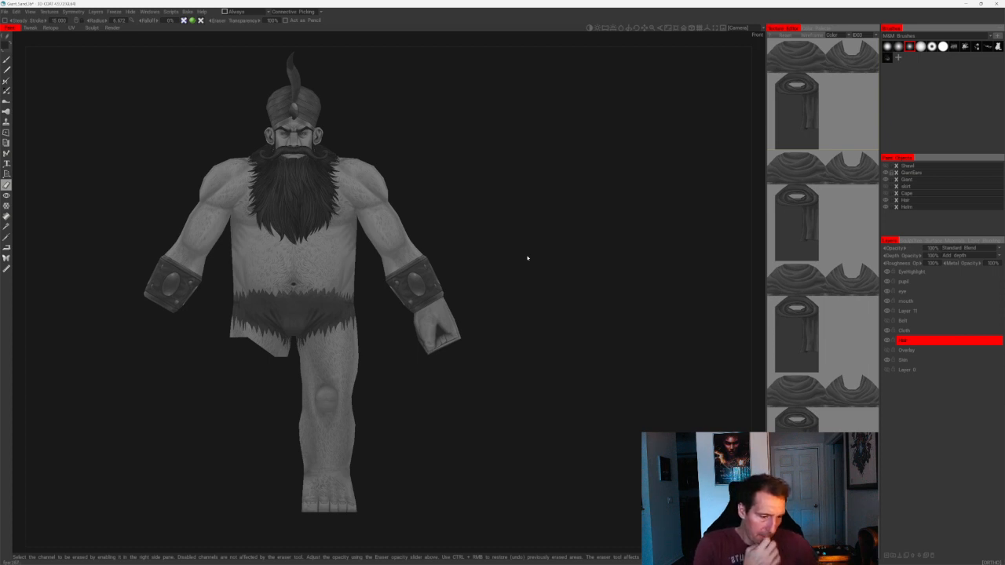
- Show the hidden half of the giant's body and view the whole figure
left_click(78, 12)
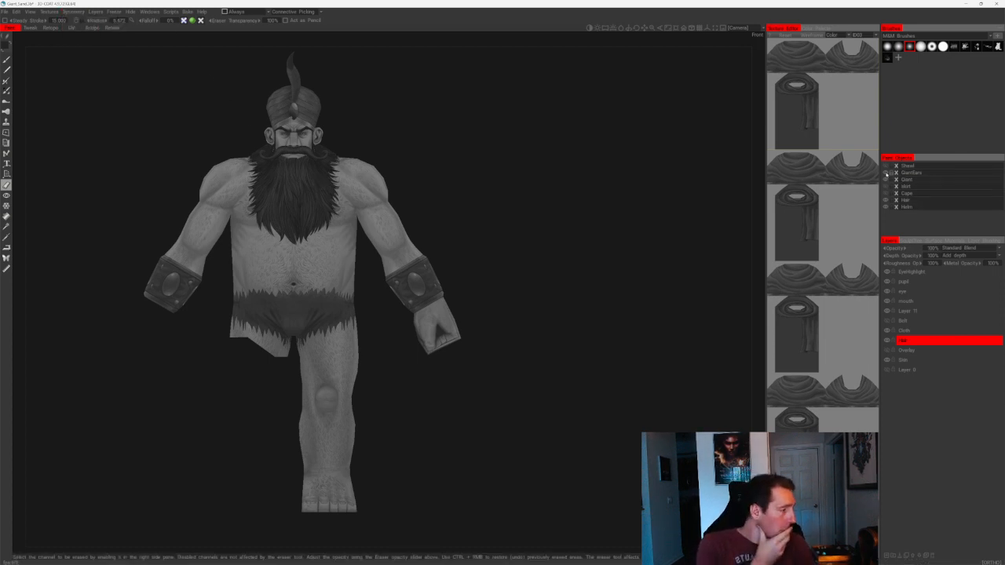
left_click(887, 173)
left_click_drag(585, 200, 573, 199)
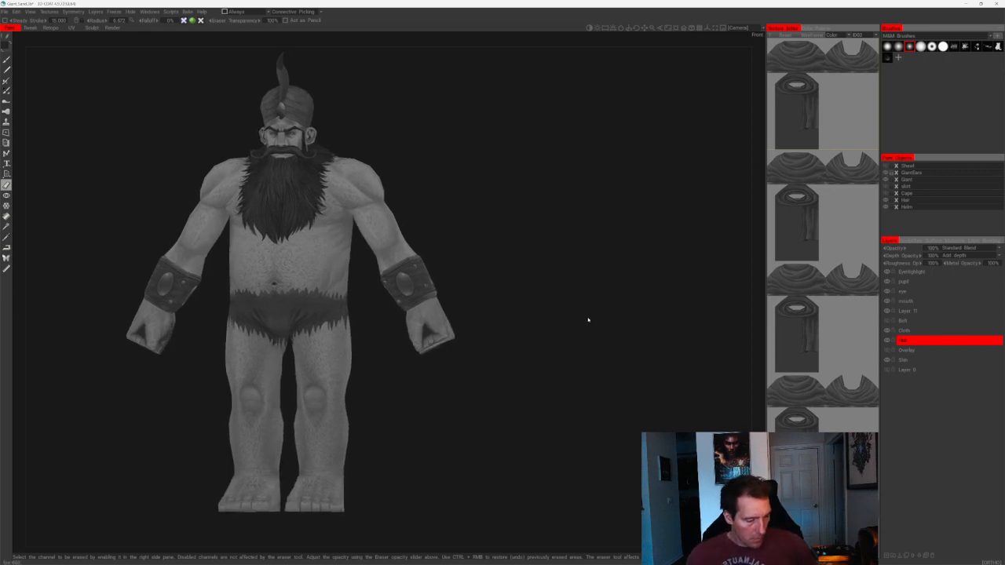
left_click_drag(587, 319, 471, 356)
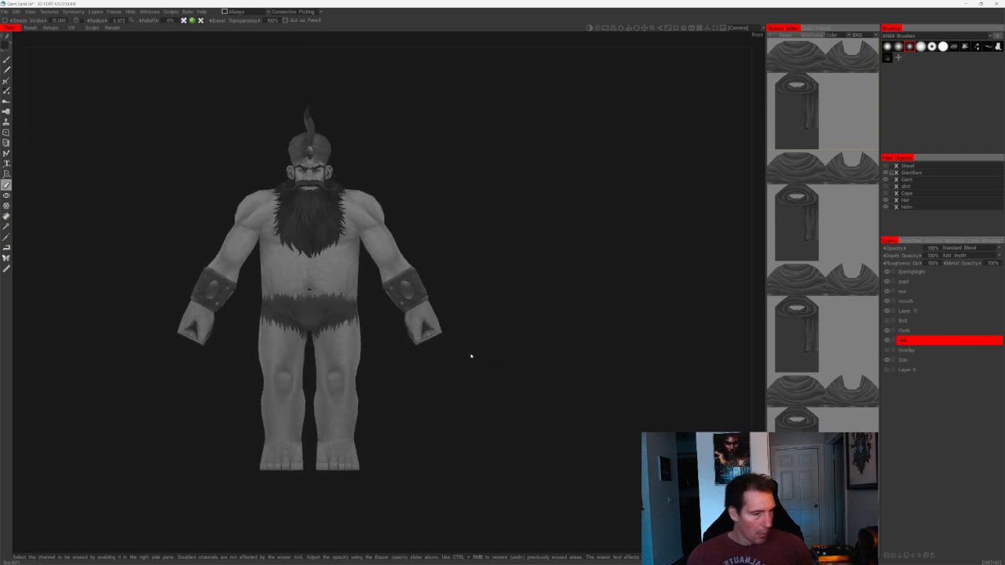
- Make the Cloth layer active, turn on symmetry for painting, and switch from the eraser to the brush over the loincloth
left_click(942, 330)
left_click_drag(442, 206, 455, 243)
right_click_drag(456, 244, 449, 352)
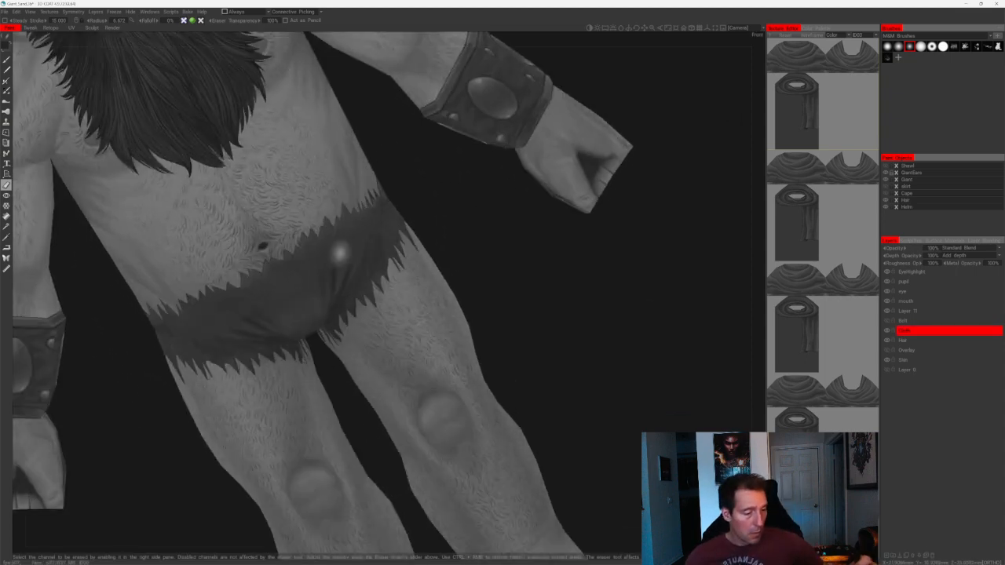
left_click(73, 11)
left_click(78, 36)
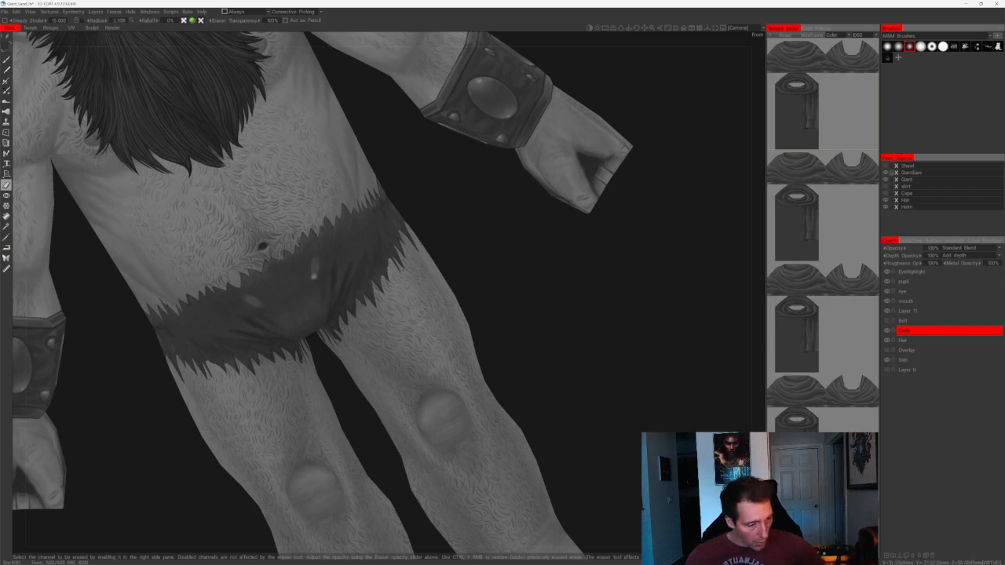
scroll(384, 236, "up", 2)
left_click(7, 60)
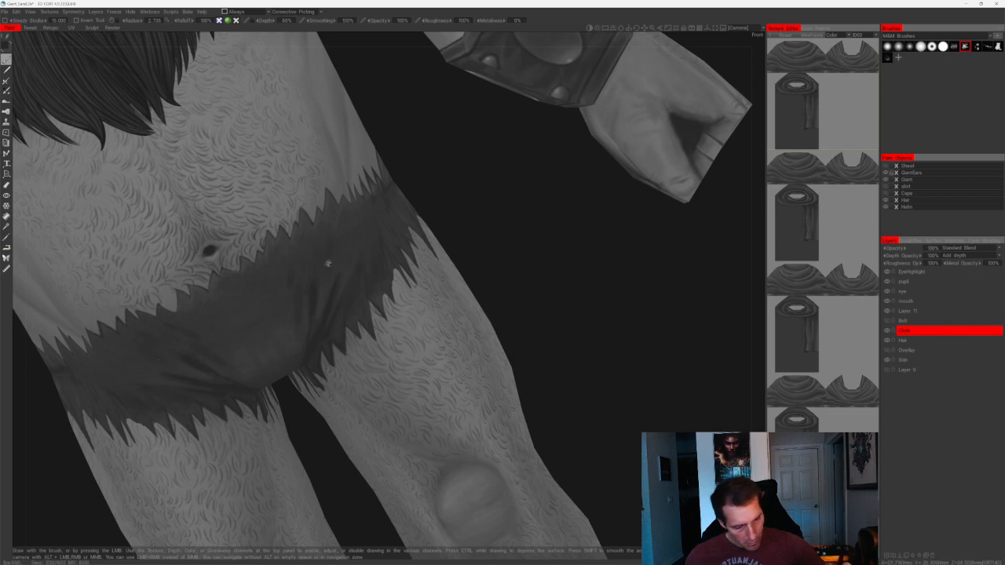
- Paint the first shaded folds across the front of the loincloth, radiating from the crotch toward the hip
left_click_drag(330, 294, 305, 306, "alt")
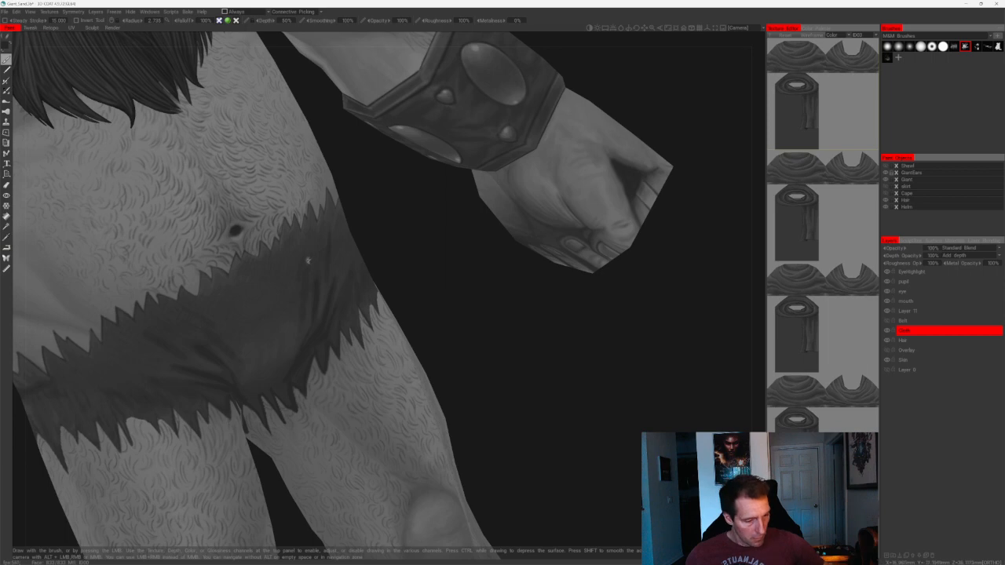
left_click_drag(296, 334, 382, 285, "alt")
middle_click_drag(382, 285, 274, 324, "alt")
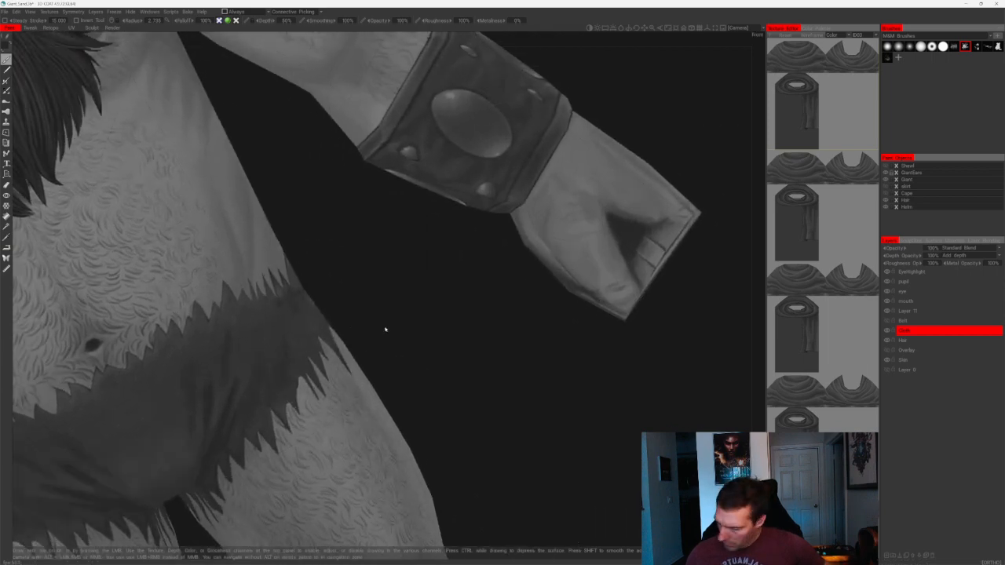
left_click_drag(379, 333, 422, 294, "alt")
right_click_drag(422, 293, 375, 309, "alt")
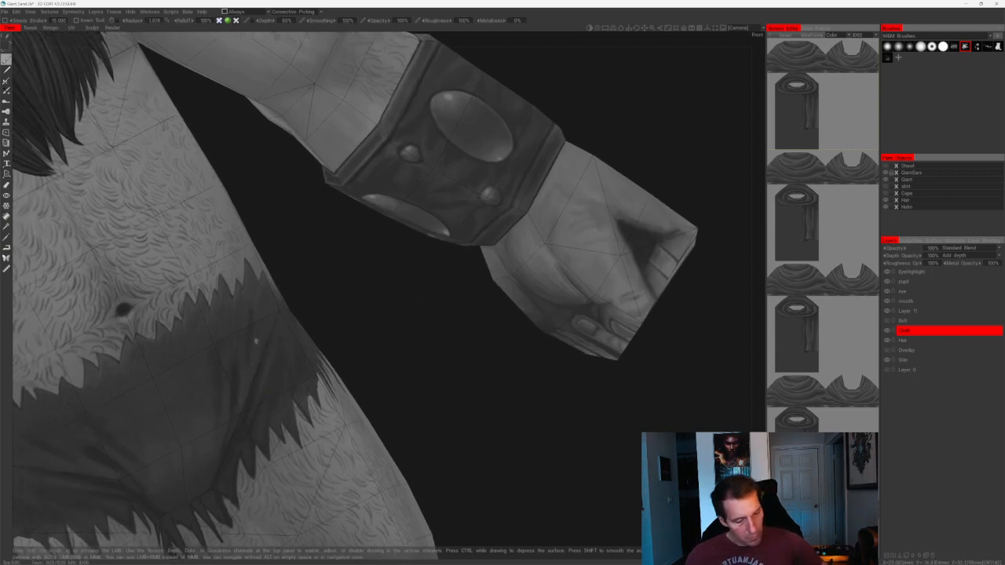
- With the wireframe shown, darken the folds running up from the groin and the diagonal creases beside the crotch
left_click_drag(277, 323, 291, 313, "alt")
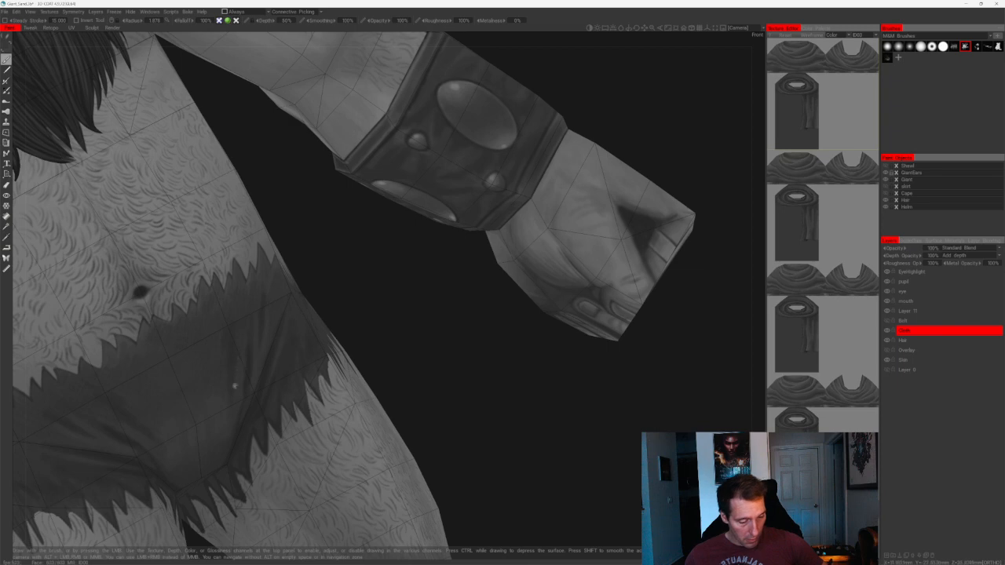
mouse_move(289, 355)
left_mouse_down("alt")
mouse_move(348, 309)
mouse_move(235, 360)
left_mouse_up("alt")
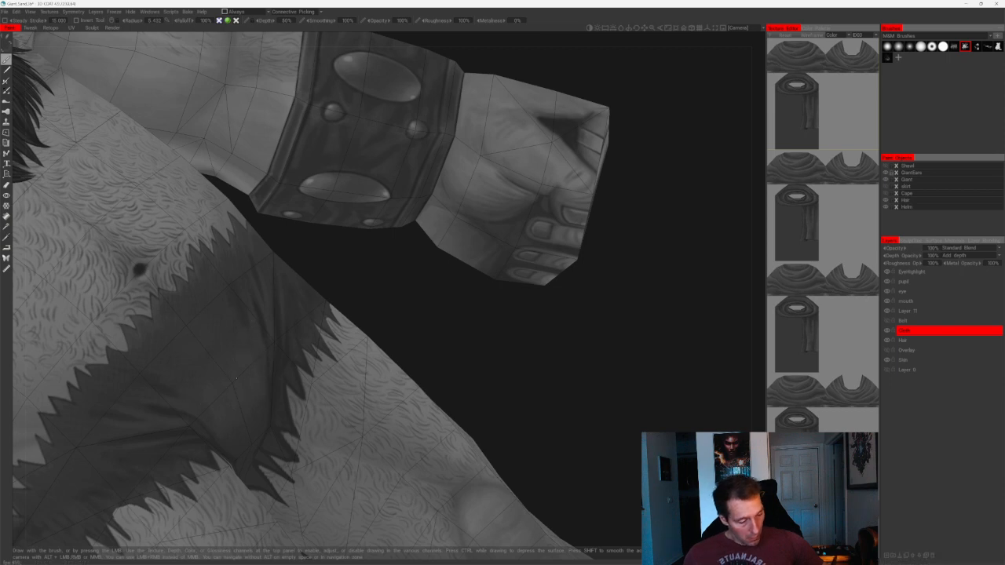
mouse_move(277, 312)
left_mouse_down("alt")
mouse_move(384, 348)
mouse_move(329, 327)
left_mouse_up("alt")
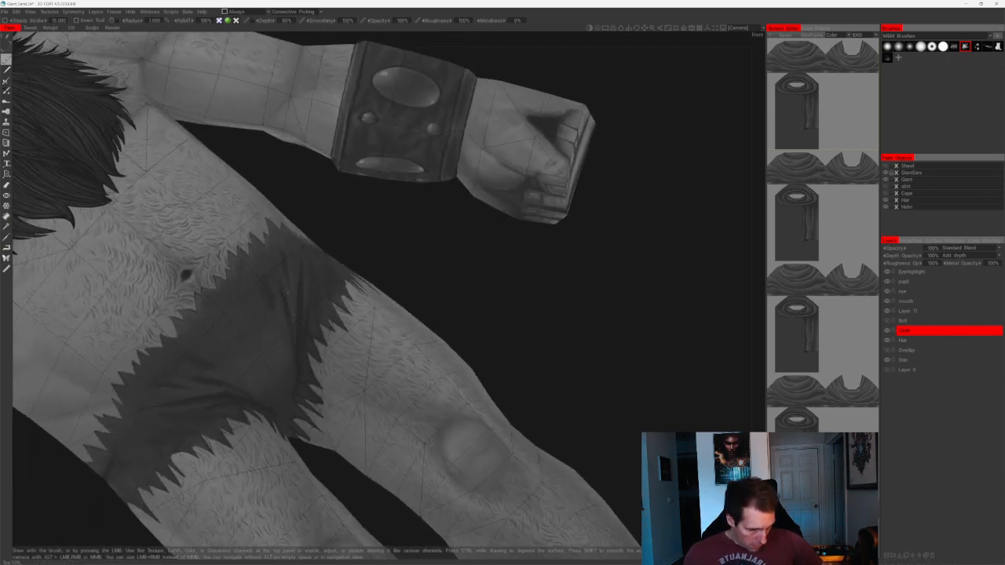
left_click_drag(351, 230, 337, 293, "alt")
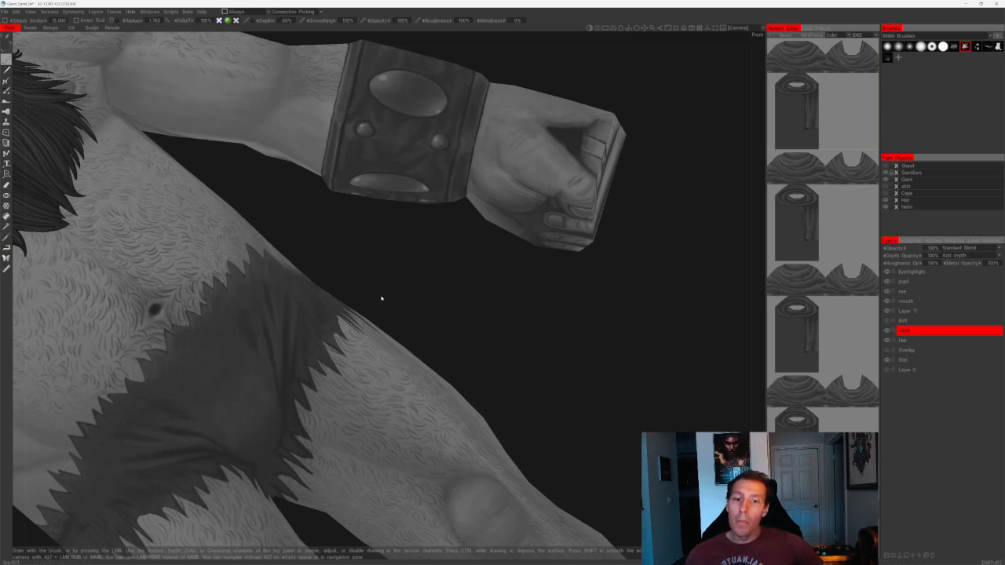
- Paint long creases from the hip down the side of the loincloth, between its upper and lower jagged edges
mouse_move(382, 299)
right_mouse_down("alt")
mouse_move(366, 272)
mouse_move(384, 289)
right_mouse_up("alt")
left_click_drag(384, 290, 386, 296, "alt")
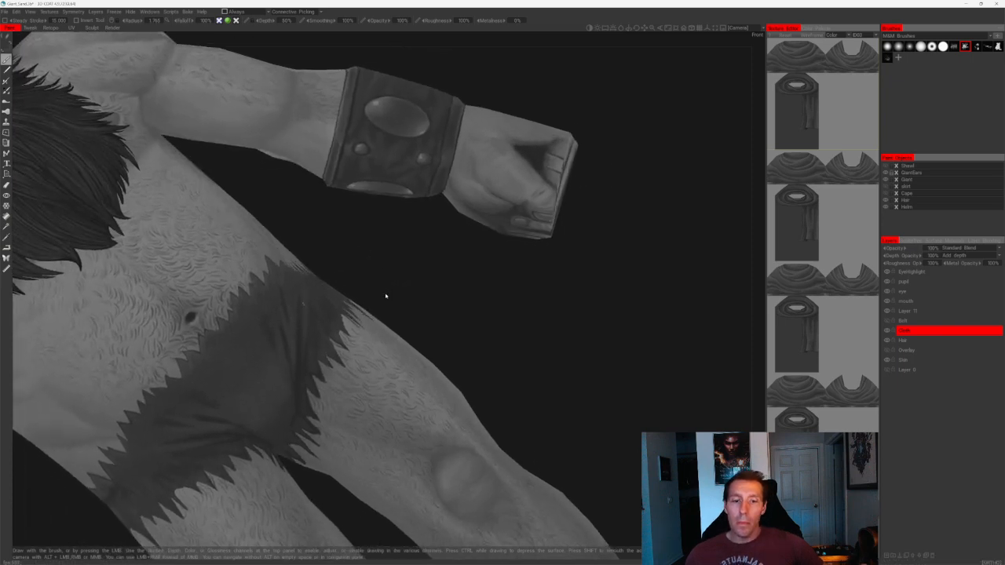
right_click_drag(368, 275, 393, 312, "alt")
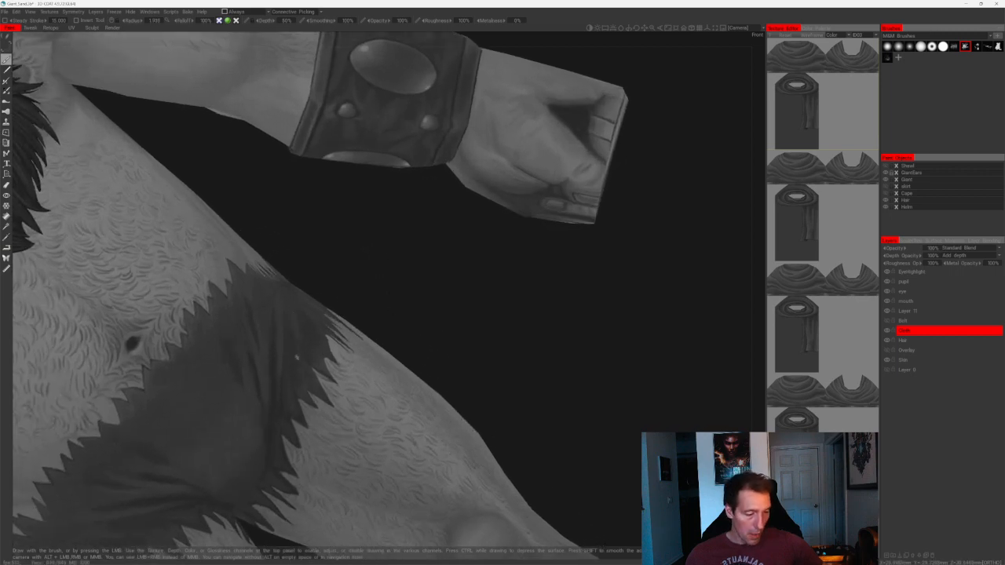
left_click_drag(332, 262, 295, 294, "alt")
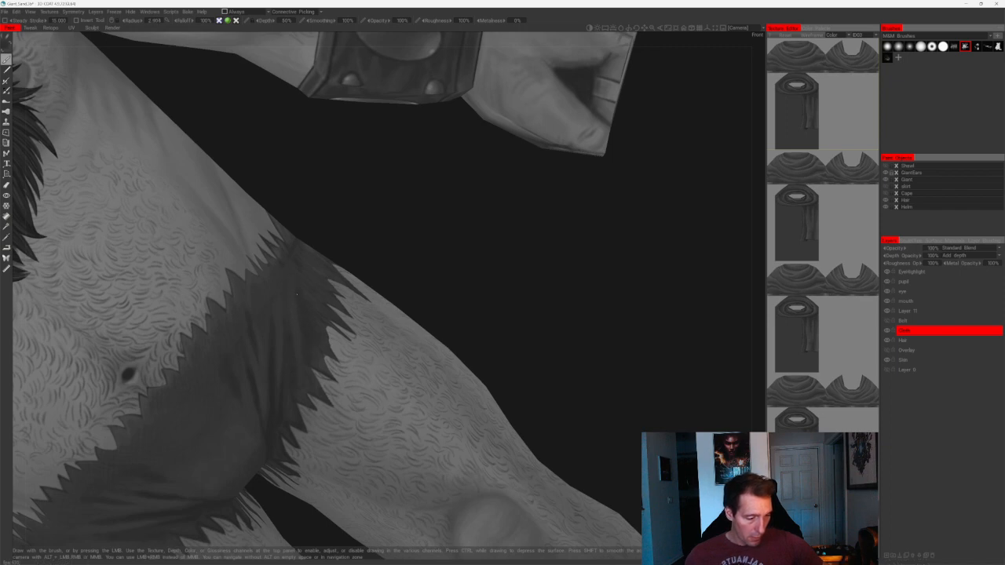
left_click_drag(316, 337, 397, 264, "alt")
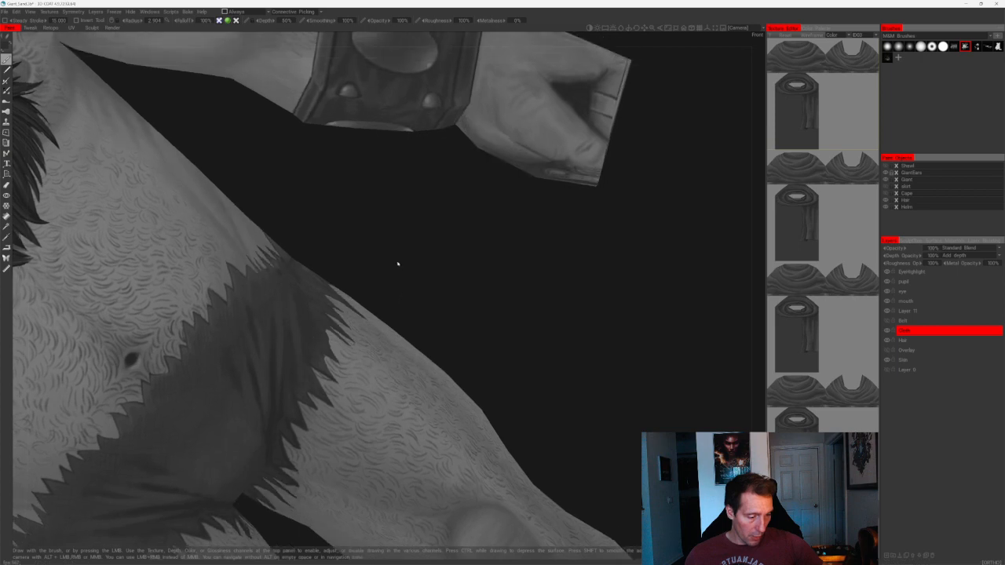
- Deepen the shadows between the vertical folds on the side of the loincloth and blend them toward the lower edge
right_click_drag(397, 265, 426, 296, "alt")
middle_click_drag(383, 243, 390, 274, "alt")
left_click_drag(390, 274, 395, 280, "alt")
mouse_move(396, 279)
right_mouse_down("alt")
mouse_move(388, 260)
mouse_move(397, 291)
right_mouse_up("alt")
left_click_drag(364, 253, 379, 280, "alt")
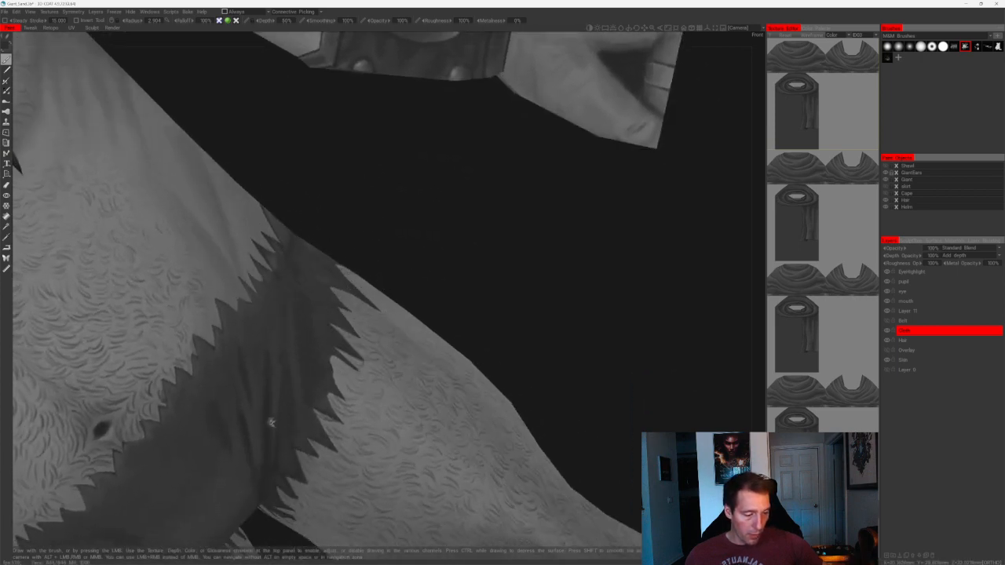
left_click_drag(285, 396, 296, 364, "alt")
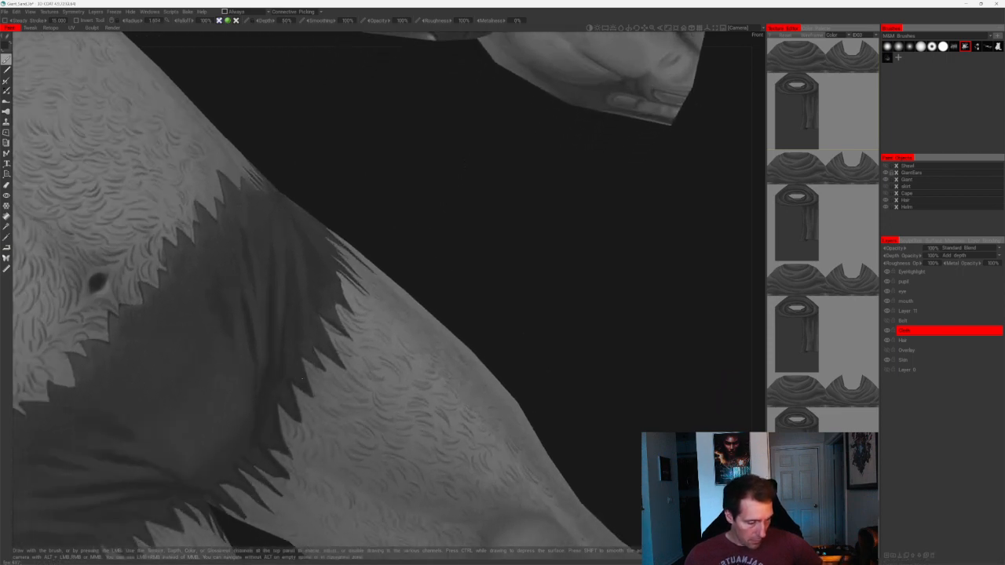
- Refine the hip folds of the loincloth with finer strokes, sharpening the contrast between their lit ridges and shadows
left_click_drag(286, 389, 405, 214, "alt")
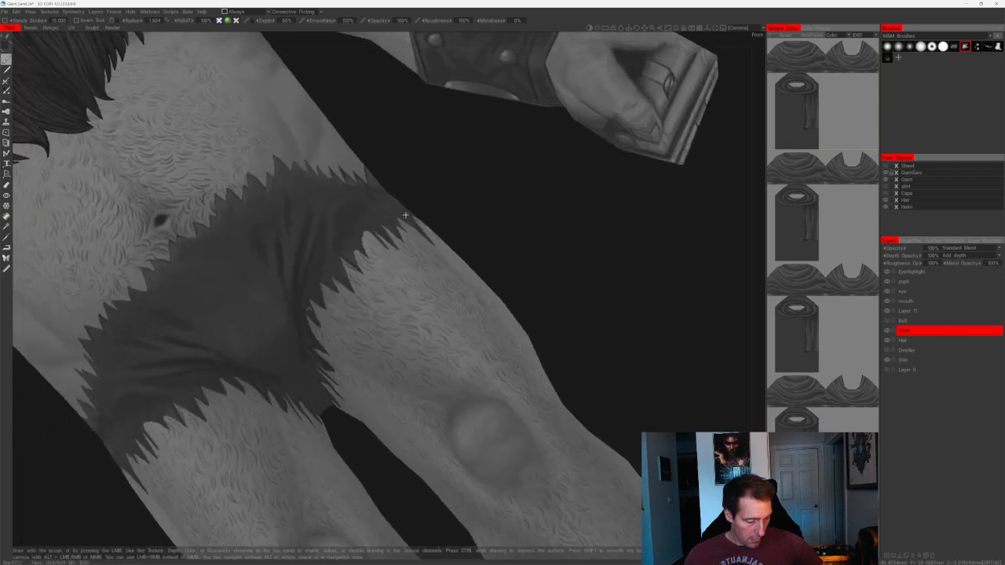
right_click_drag(406, 215, 479, 206, "alt")
left_click_drag(478, 206, 516, 195, "alt")
middle_click_drag(515, 195, 524, 238, "alt")
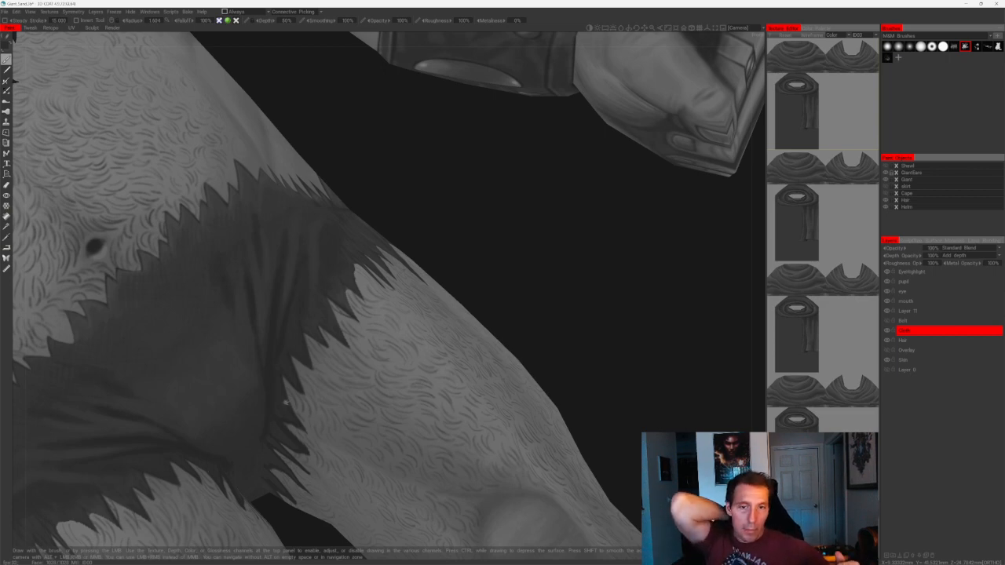
left_click_drag(550, 271, 491, 291)
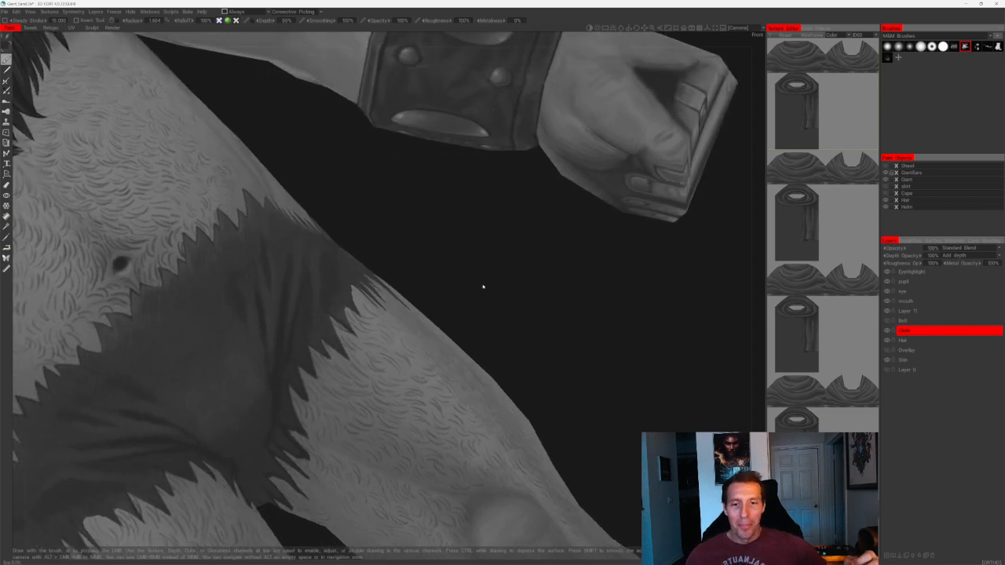
left_click_drag(479, 287, 450, 293)
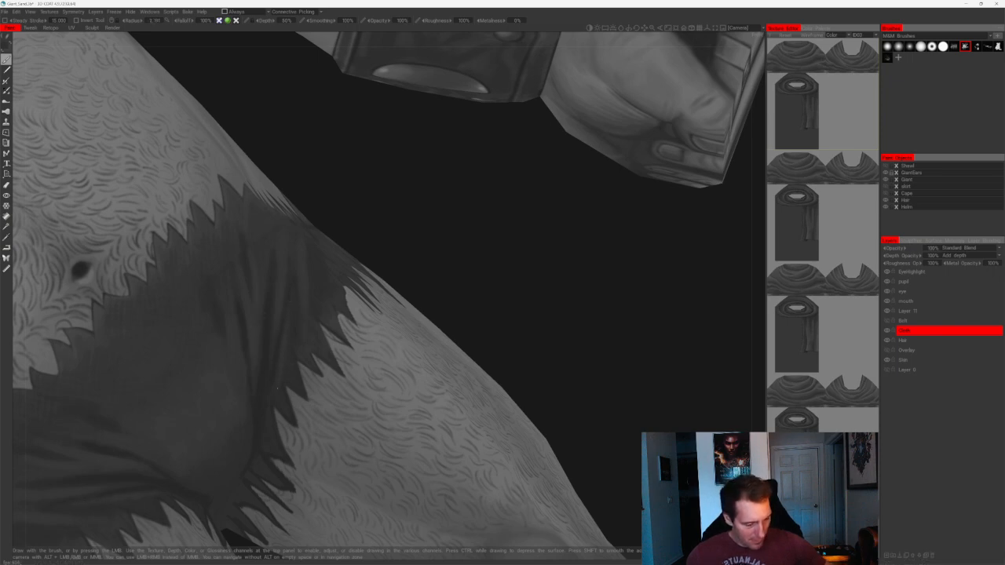
- Examine how the loincloth folds read on the whole figure from the front
right_click_drag(377, 355, 448, 290, "alt")
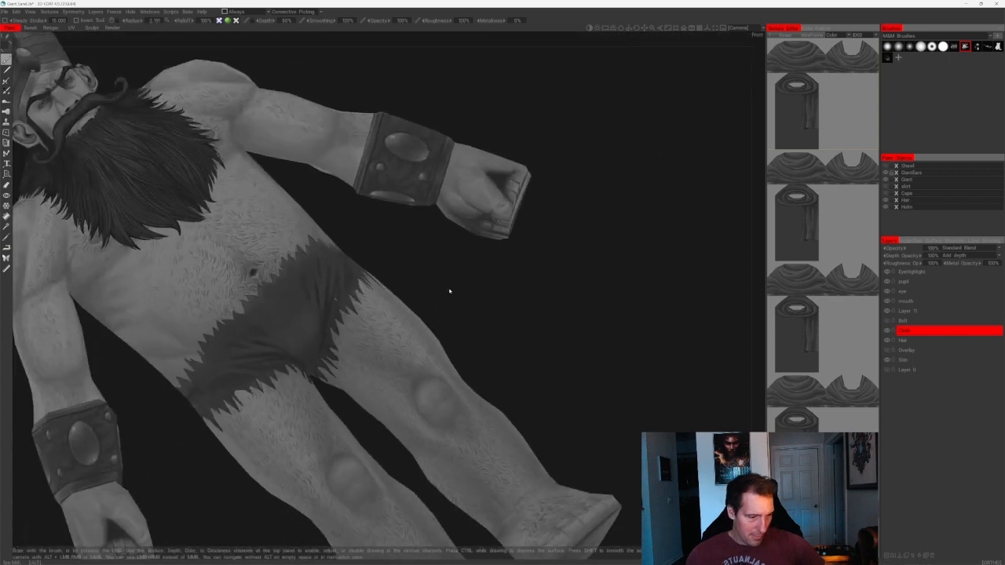
left_click_drag(448, 290, 479, 317, "alt")
right_click_drag(480, 317, 533, 309, "alt")
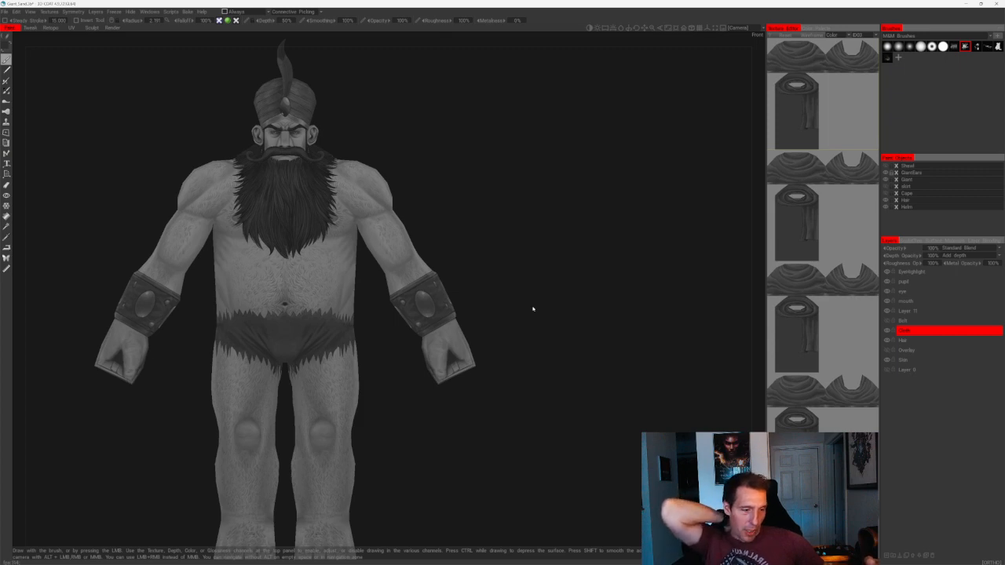
mouse_move(530, 237)
left_mouse_down("alt")
mouse_move(536, 245)
mouse_move(525, 213)
mouse_move(527, 222)
left_mouse_up("alt")
right_click_drag(528, 222, 532, 347, "alt")
middle_click_drag(531, 348, 579, 263, "alt")
- Touch up the folds on the front of the loincloth between the navel and the outer thigh
right_click_drag(578, 263, 309, 373, "alt")
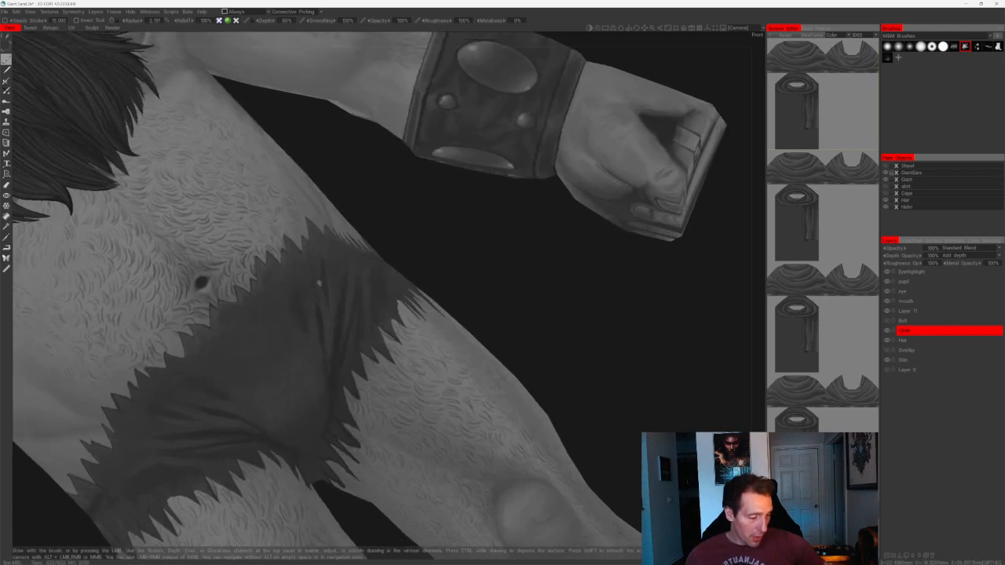
left_click_drag(439, 242, 391, 337, "alt")
left_click_drag(346, 287, 319, 316, "alt")
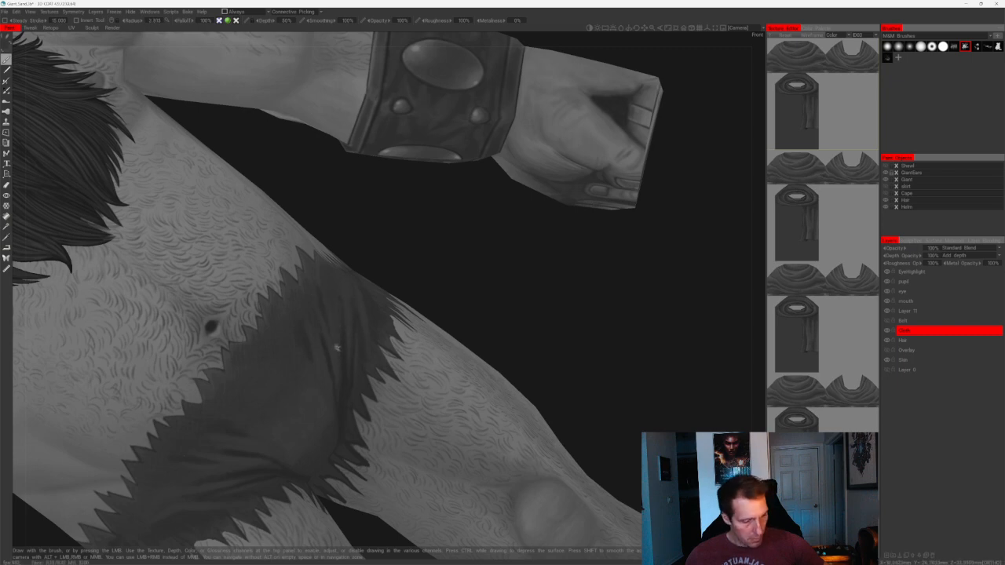
right_click_drag(465, 299, 422, 272)
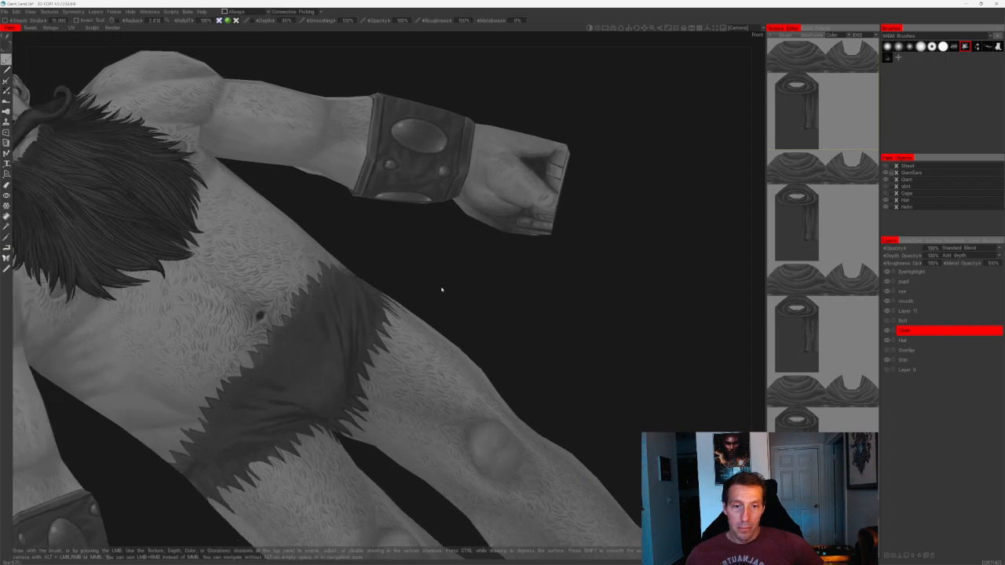
left_click_drag(442, 290, 420, 285)
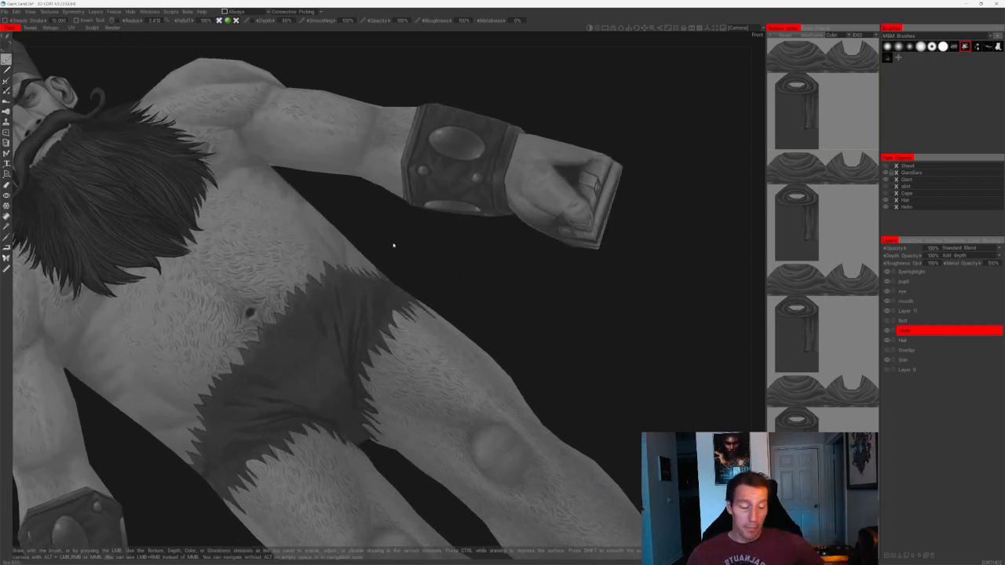
- Add fold strokes below the loincloth's upper jagged edge near the hip and blend them into the front
right_click_drag(394, 246, 419, 269)
left_click_drag(419, 269, 442, 256)
right_click_drag(442, 256, 465, 275)
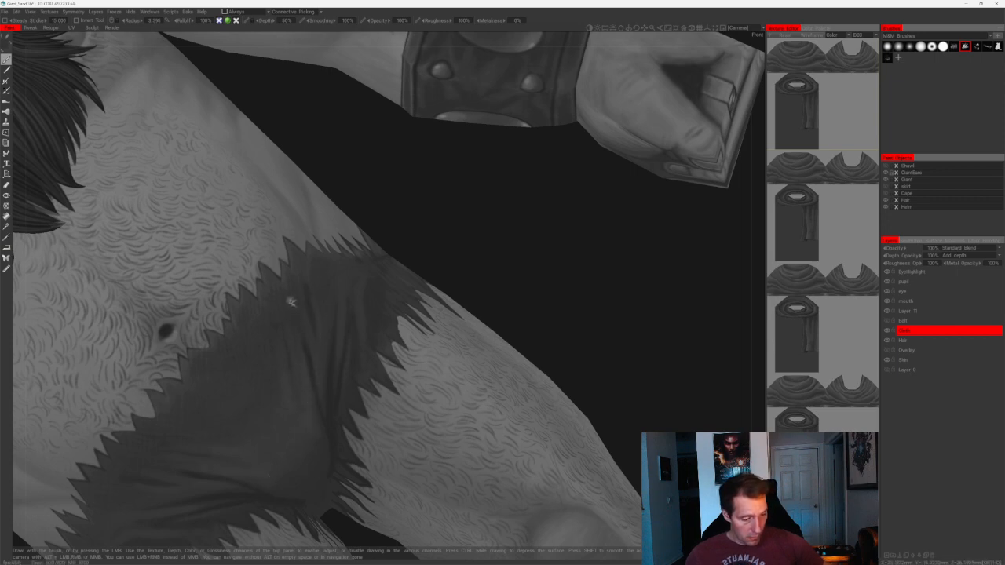
left_click_drag(476, 233, 373, 232)
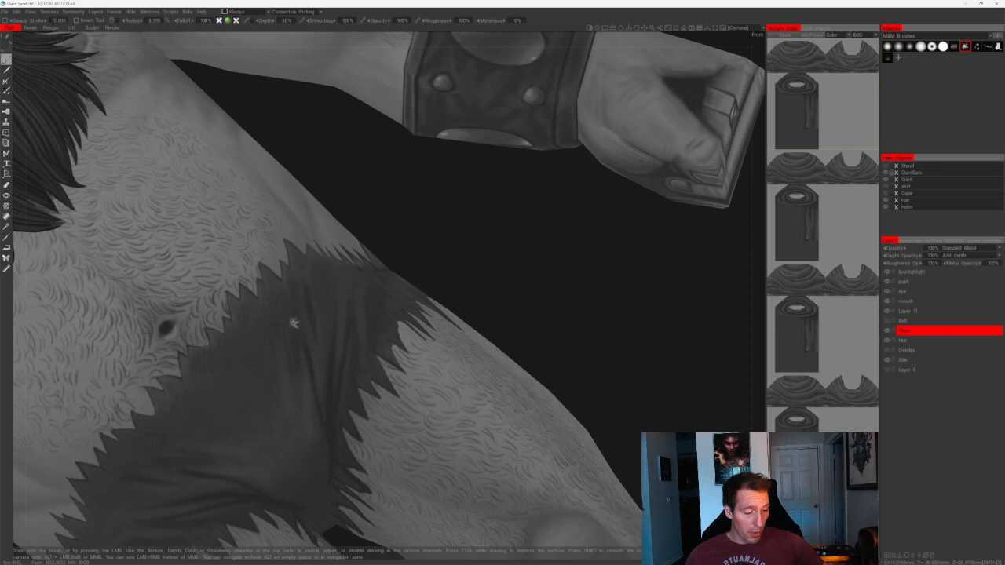
left_click_drag(466, 223, 478, 262)
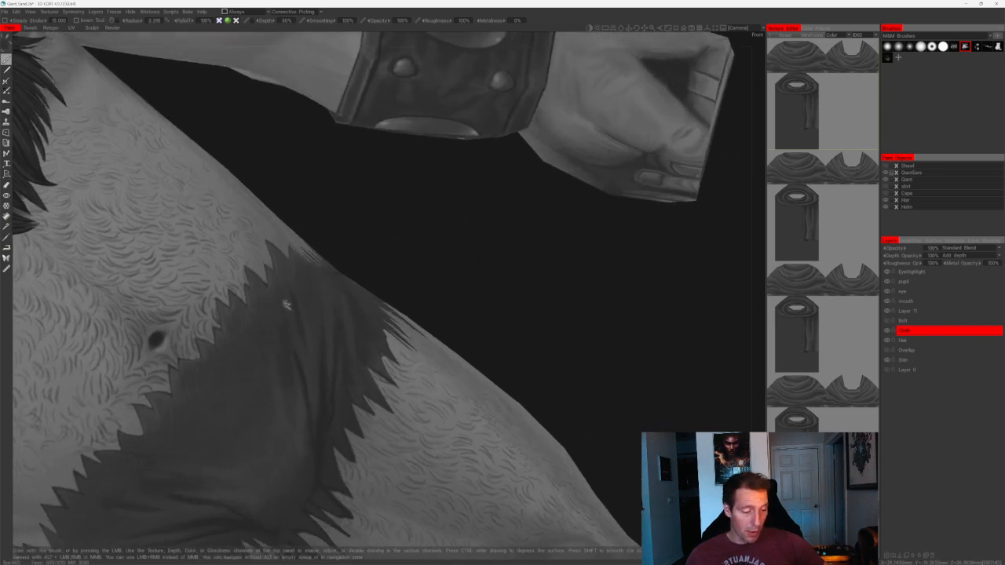
- Enlarge the brush and smooth the broad shading on the front panel of the loincloth beside the hip folds
left_click_drag(341, 302, 416, 231)
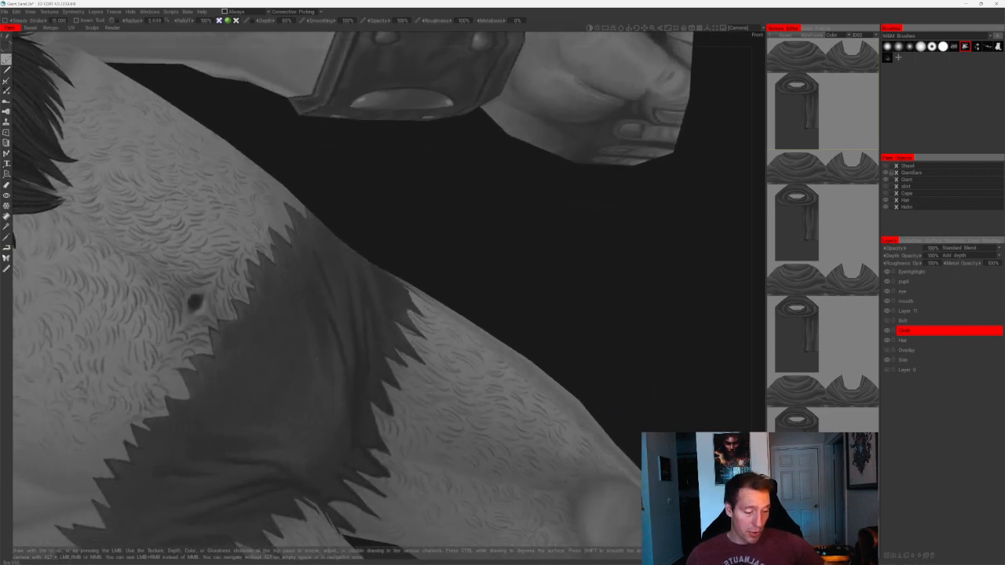
left_click_drag(364, 357, 421, 256, "alt")
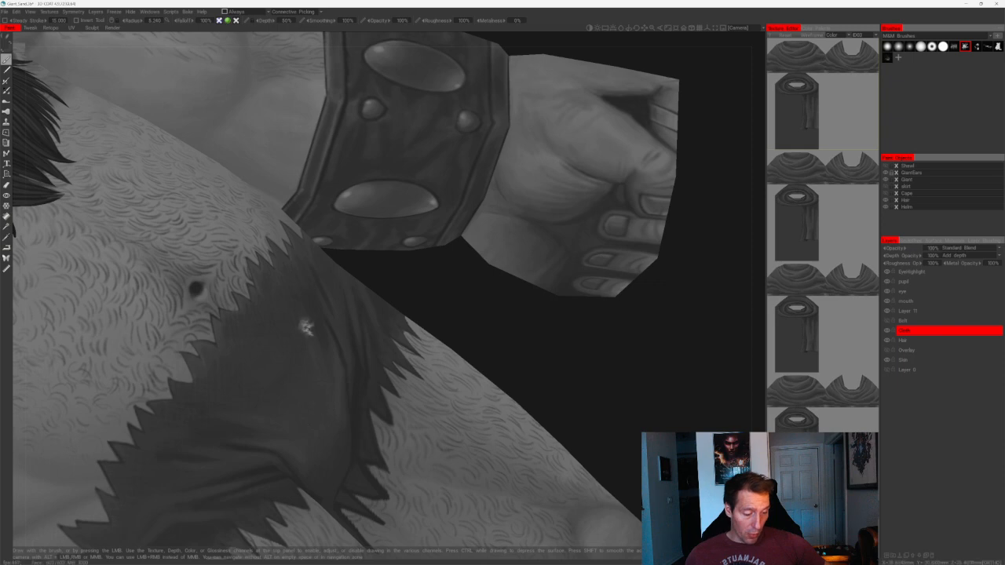
left_click_drag(324, 289, 441, 322, "alt")
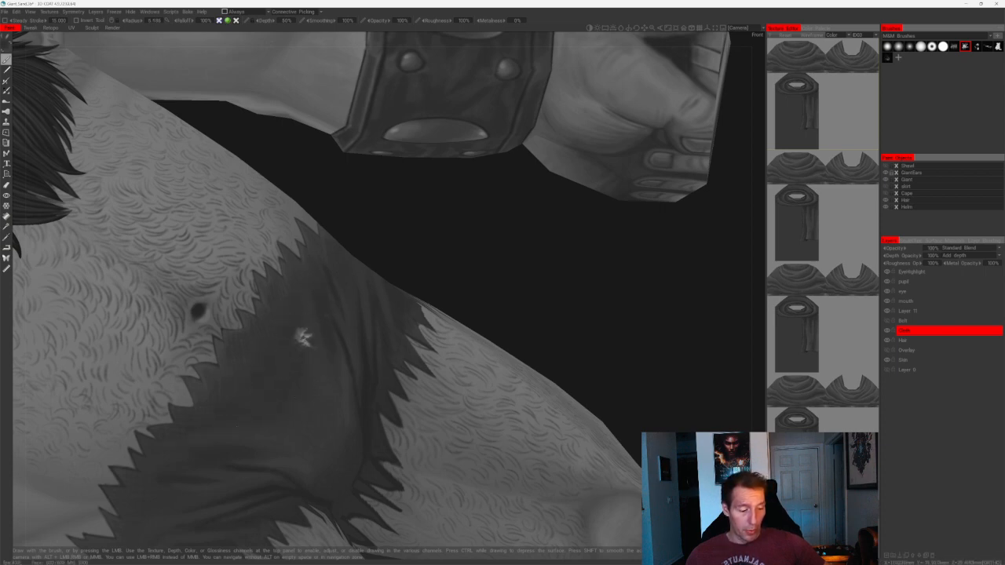
- Soften the broad shading on the loincloth's front panel with a large brush, checking it from several angles
left_click_drag(429, 247, 417, 240)
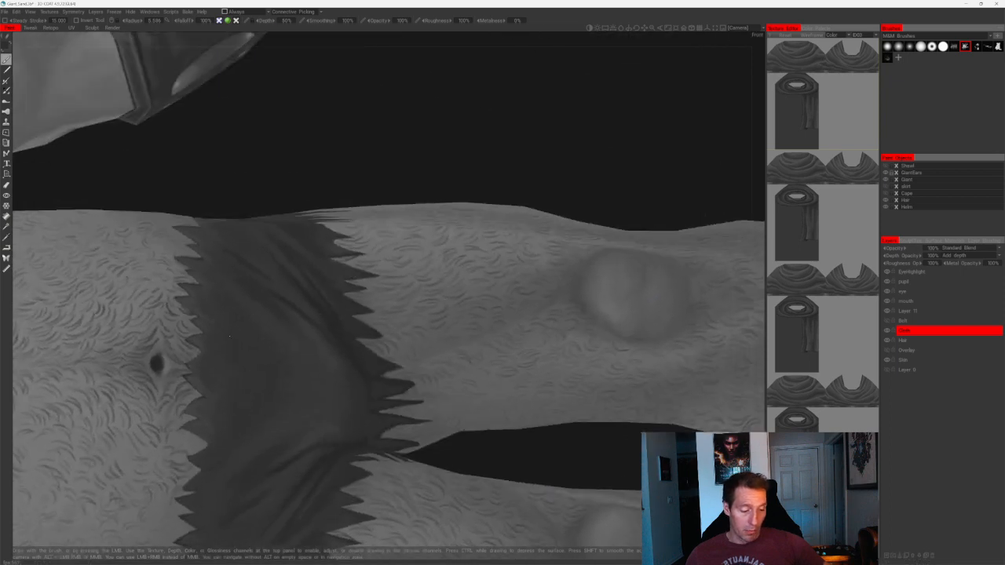
mouse_move(341, 177)
left_mouse_down()
mouse_move(366, 189)
mouse_move(390, 161)
left_mouse_up()
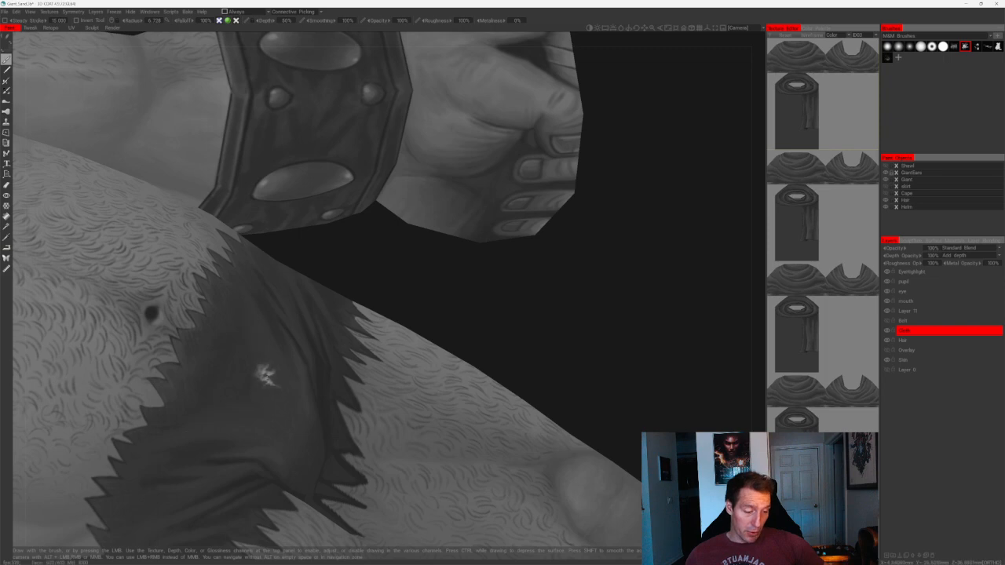
left_click_drag(394, 287, 268, 414)
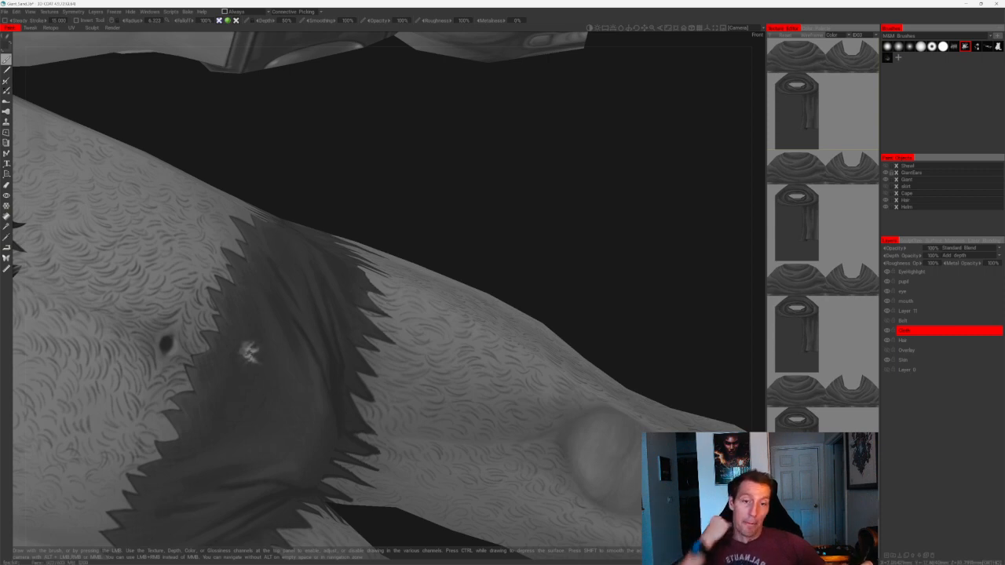
mouse_move(442, 240)
left_mouse_down()
mouse_move(442, 277)
mouse_move(443, 235)
left_mouse_up()
scroll(444, 235, "up", 1)
right_click_drag(341, 304, 318, 303)
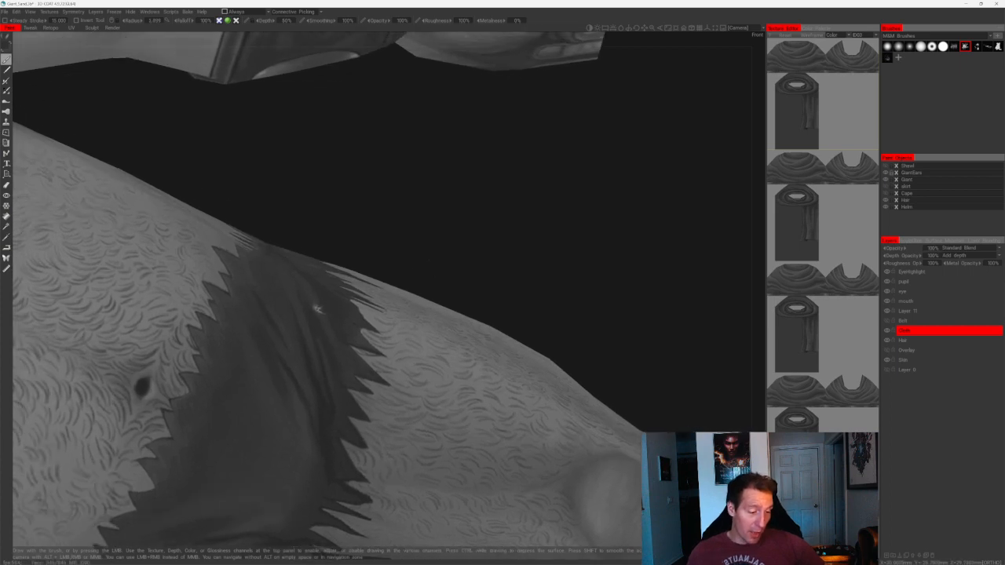
- Paint narrow fold strokes with a small brush where the loincloth wraps over the hip
left_click_drag(399, 248, 382, 243)
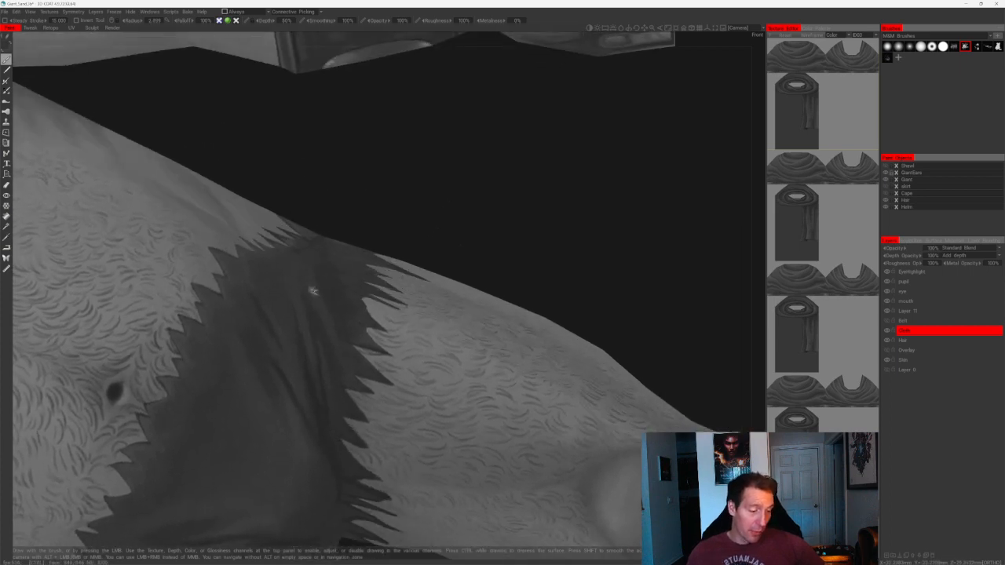
left_click_drag(314, 291, 325, 307)
left_click_drag(345, 234, 321, 316)
right_click_drag(320, 313, 326, 312)
mouse_move(312, 275)
left_mouse_down()
mouse_move(318, 299)
mouse_move(384, 255)
left_mouse_up()
right_click_drag(383, 255, 460, 300, "alt")
middle_click_drag(407, 275, 403, 210, "alt")
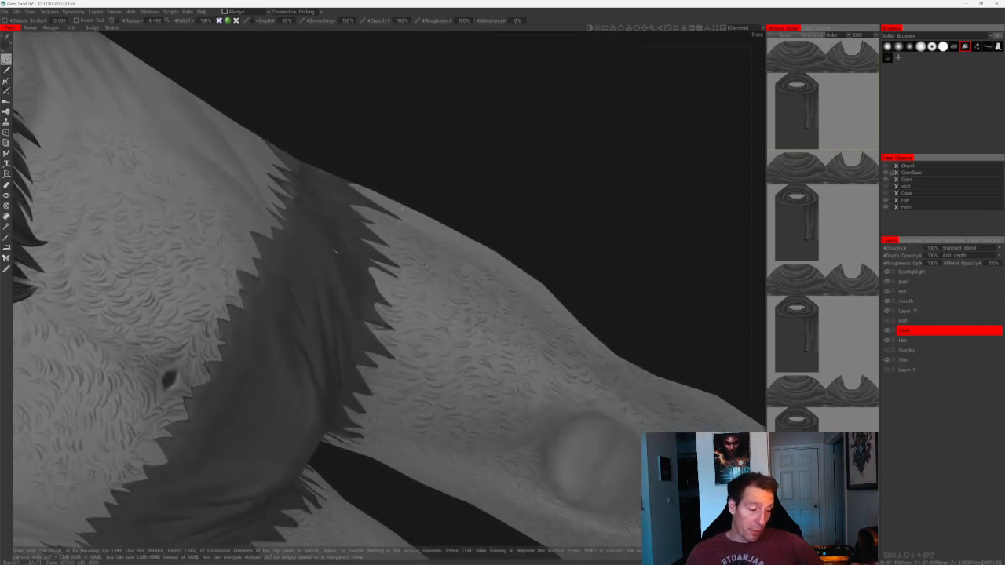
- Extend the hip folds along the loincloth's lower jagged edge and blend them toward the outer thigh
left_click_drag(334, 251, 334, 308, "alt")
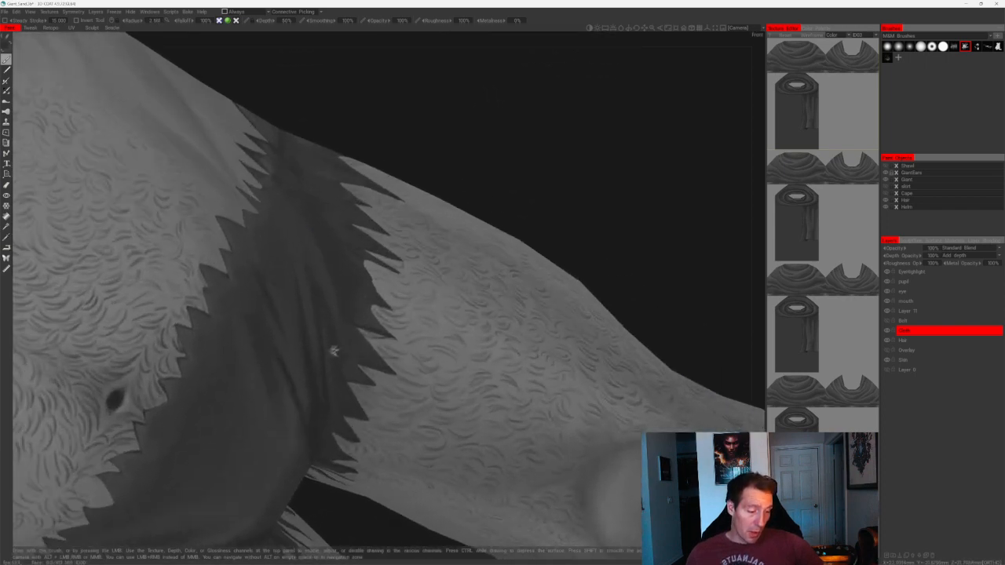
left_click_drag(480, 163, 471, 275, "alt")
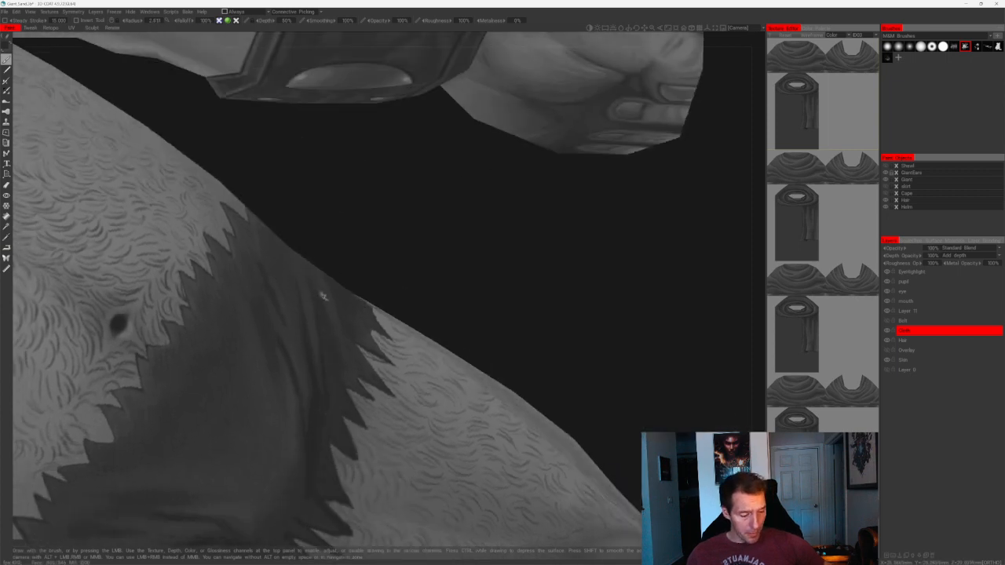
left_click_drag(358, 239, 326, 257, "alt")
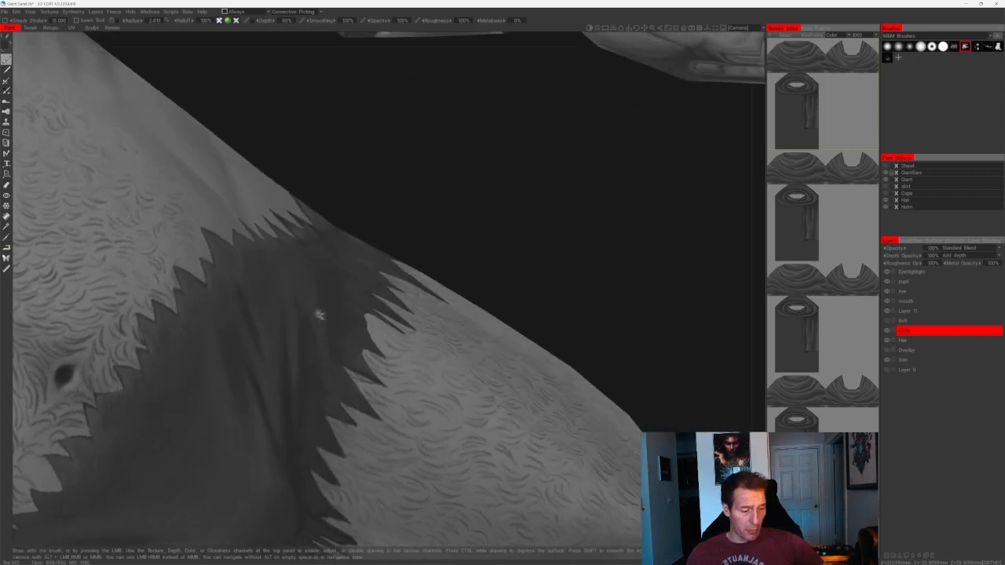
left_click_drag(320, 315, 308, 344, "alt")
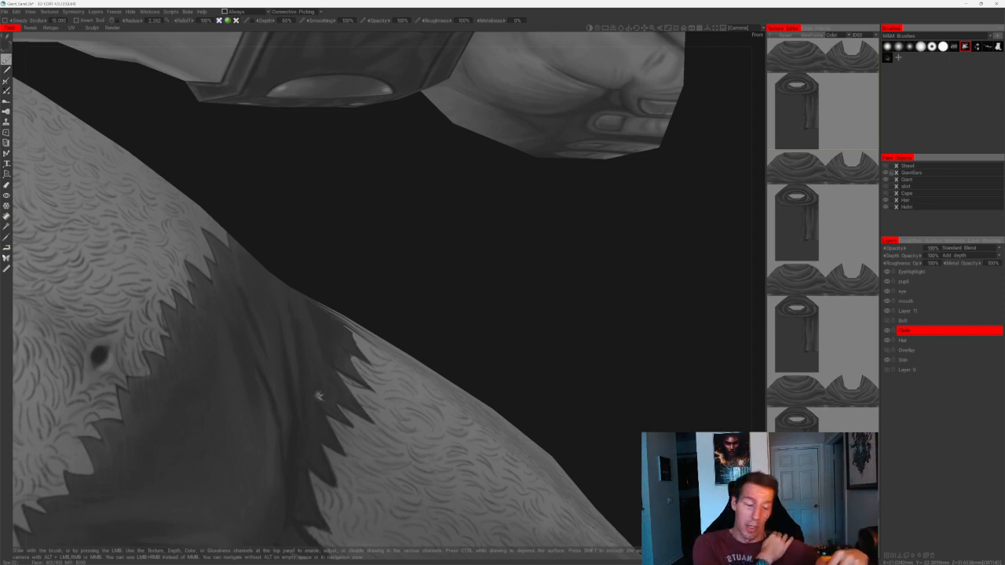
left_click_drag(410, 242, 409, 273, "alt")
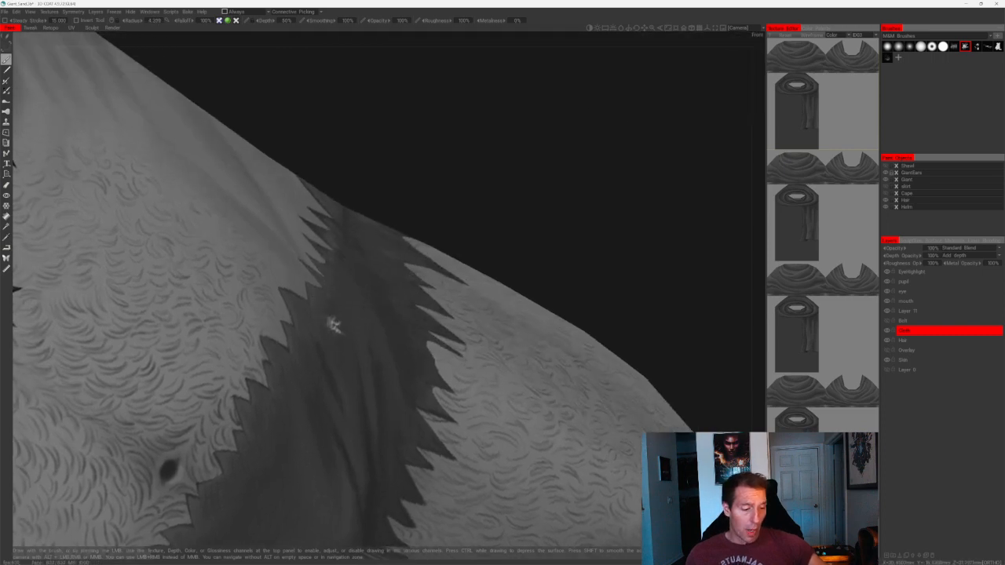
mouse_move(398, 300)
left_mouse_down("alt")
mouse_move(460, 186)
mouse_move(314, 274)
left_mouse_up("alt")
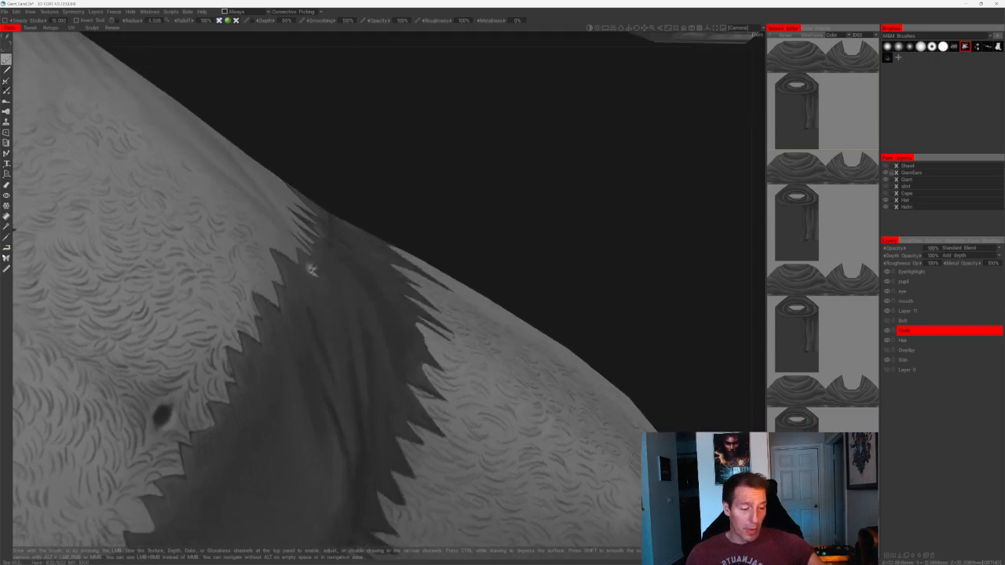
left_click_drag(369, 318, 338, 353, "alt")
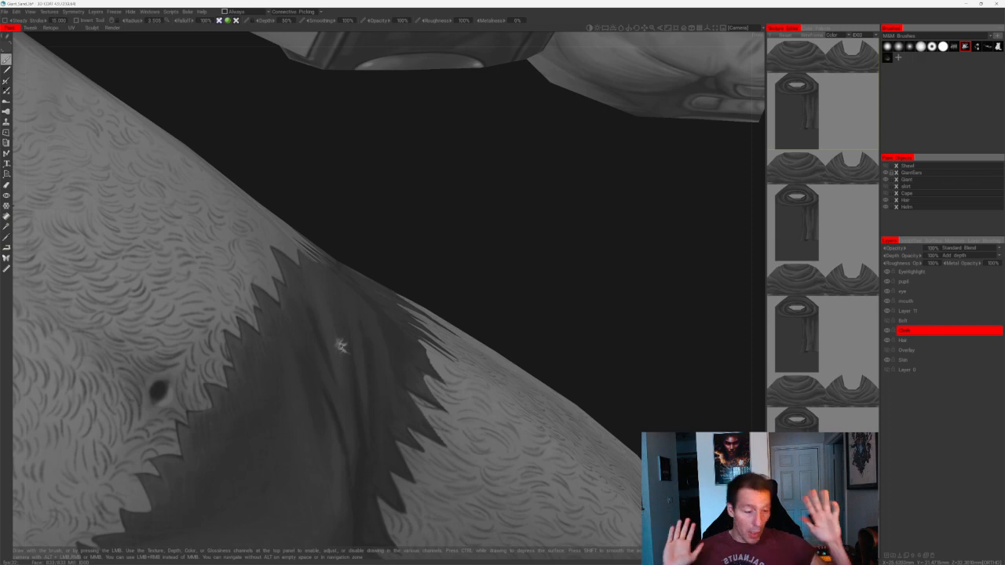
- Shade the fold tops just below the loincloth's upper jagged edge and blend them down into the front panel
middle_click_drag(324, 291, 372, 249)
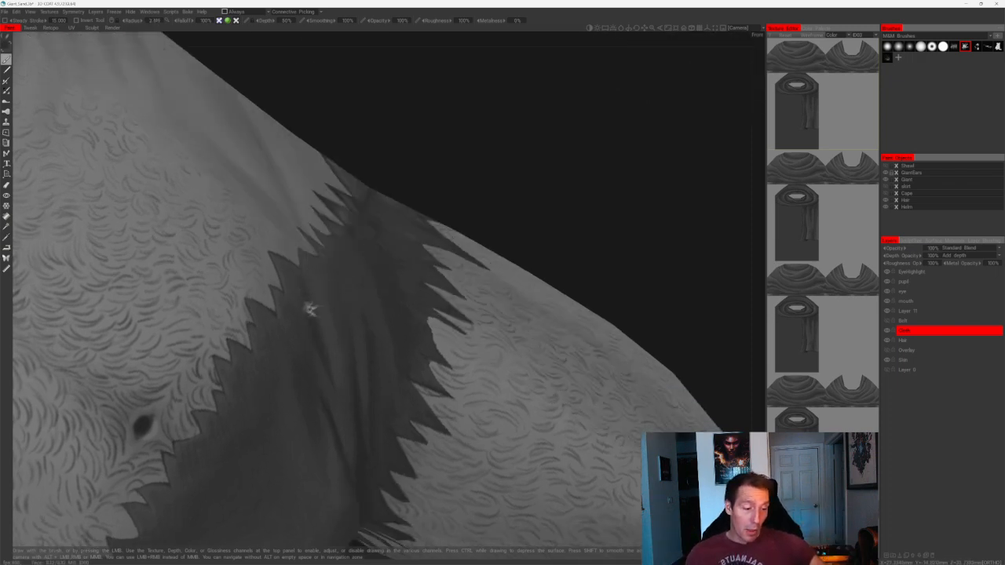
middle_click_drag(379, 308, 330, 312)
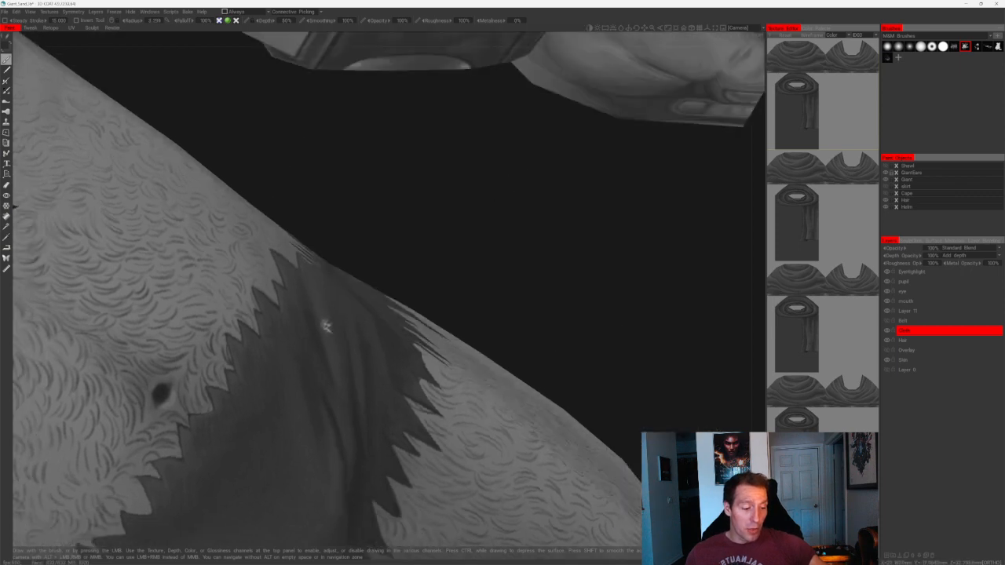
middle_click_drag(320, 348, 329, 291)
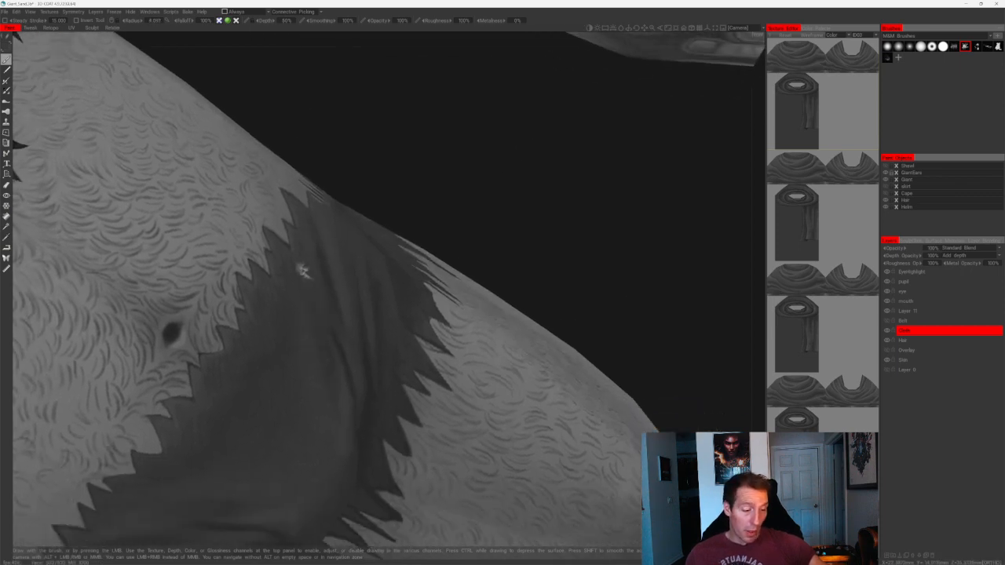
middle_click_drag(325, 381, 455, 264)
scroll(376, 282, "down", 3)
scroll(427, 290, "up", 2)
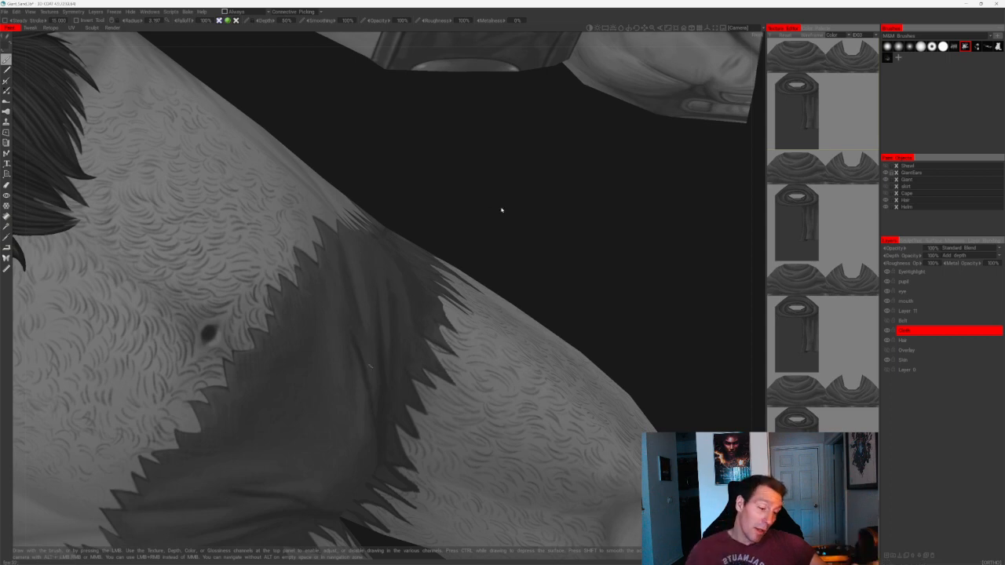
- Refine the light and dark transitions between the front panel and the hip folds of the loincloth
left_click_drag(500, 210, 445, 208)
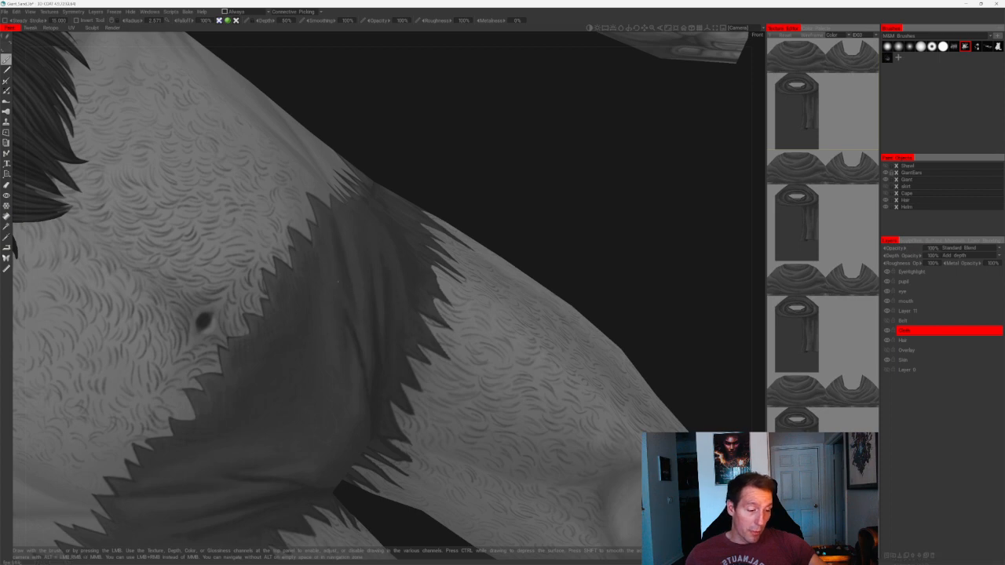
left_click_drag(485, 196, 330, 278)
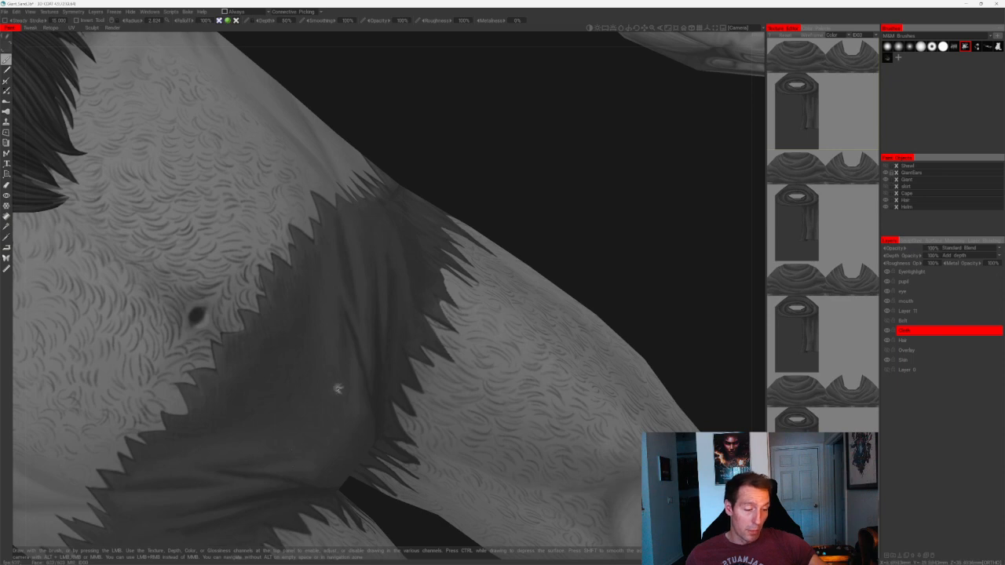
left_click_drag(474, 205, 519, 206)
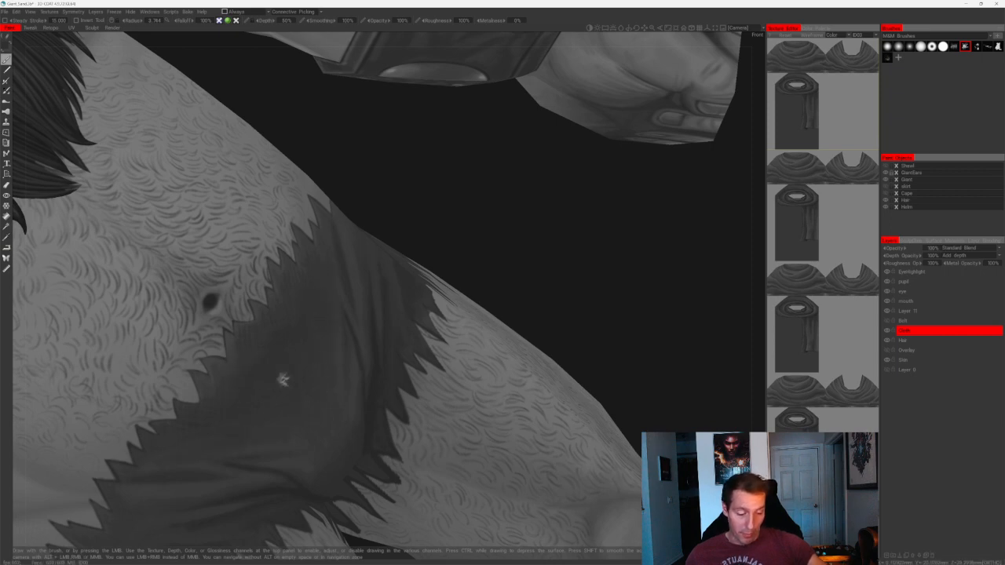
left_click_drag(283, 380, 473, 245, "alt")
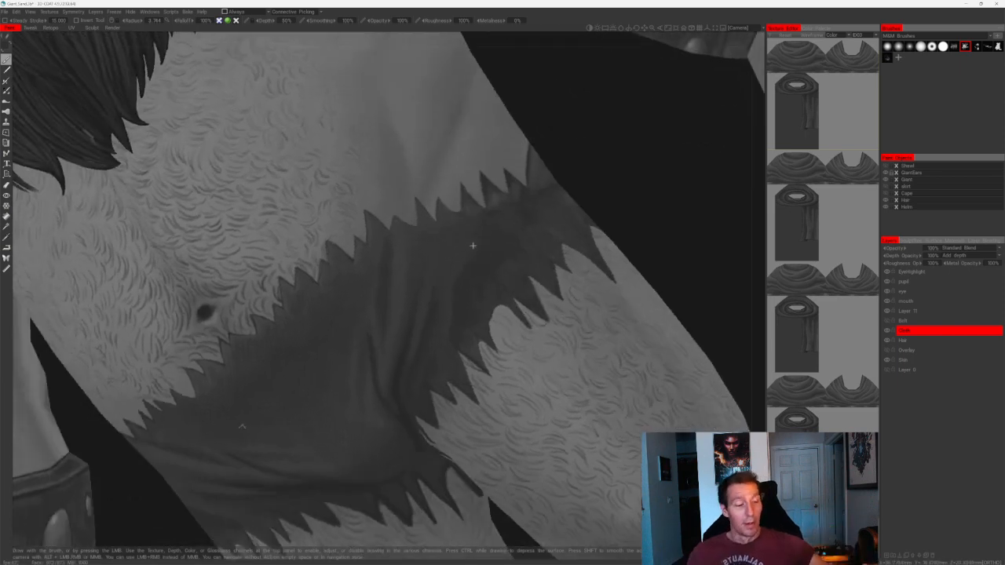
middle_click_drag(474, 244, 387, 301, "alt")
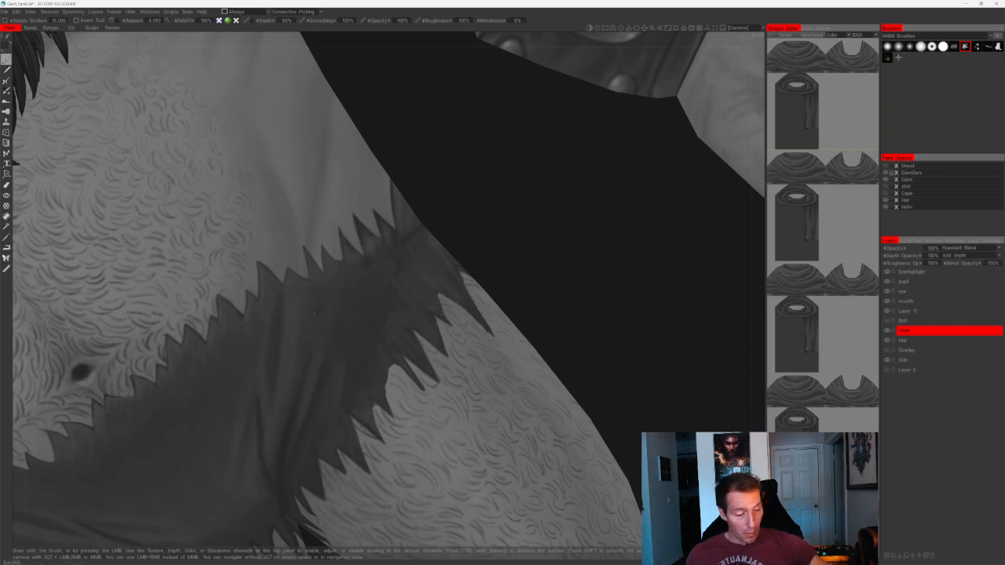
- Shade the narrow side section of the loincloth between its upper and lower jagged edges at the outer hip
mouse_move(408, 292)
left_mouse_down("alt")
mouse_move(463, 168)
mouse_move(471, 204)
left_mouse_up("alt")
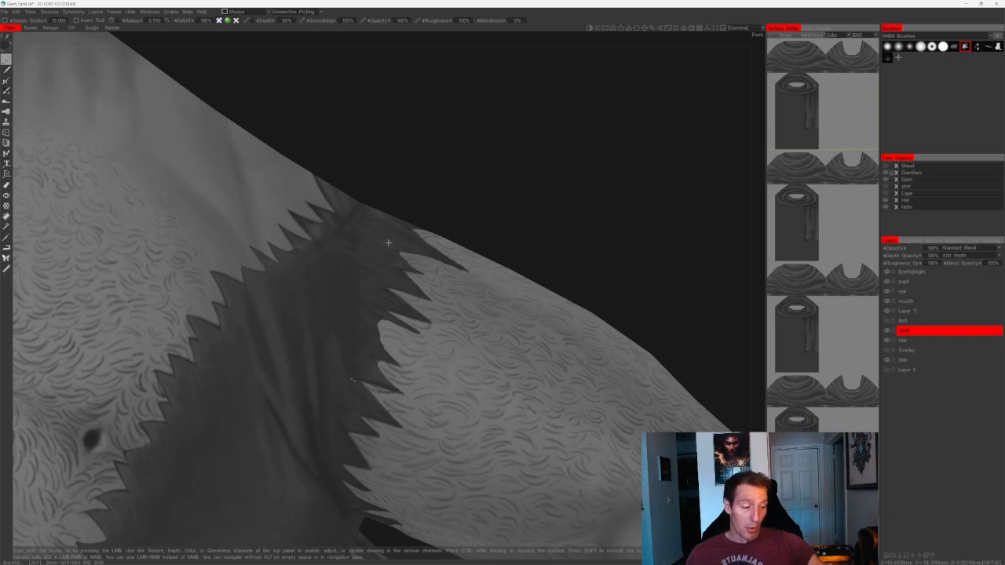
left_click_drag(347, 327, 353, 257, "alt")
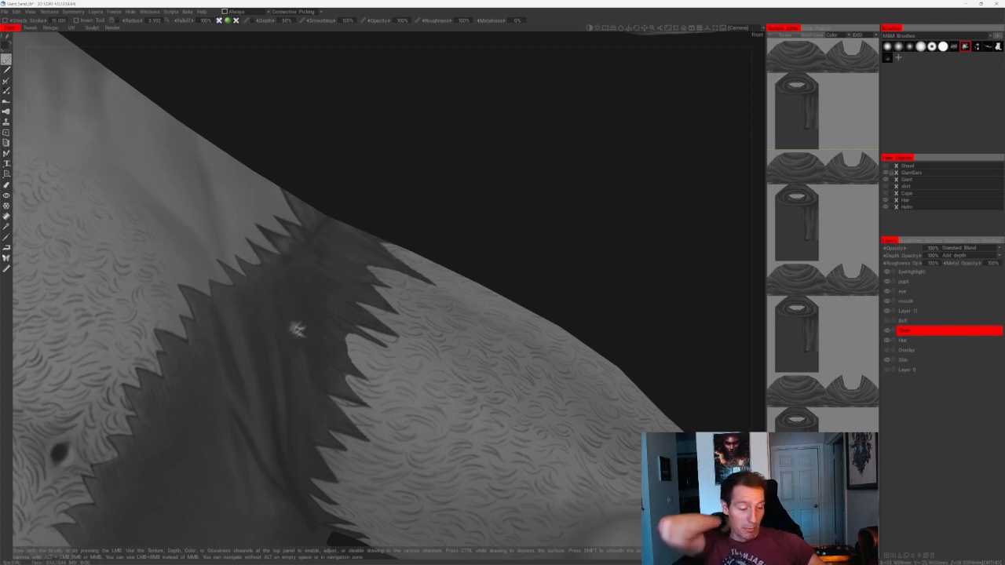
left_click_drag(325, 359, 303, 367, "alt")
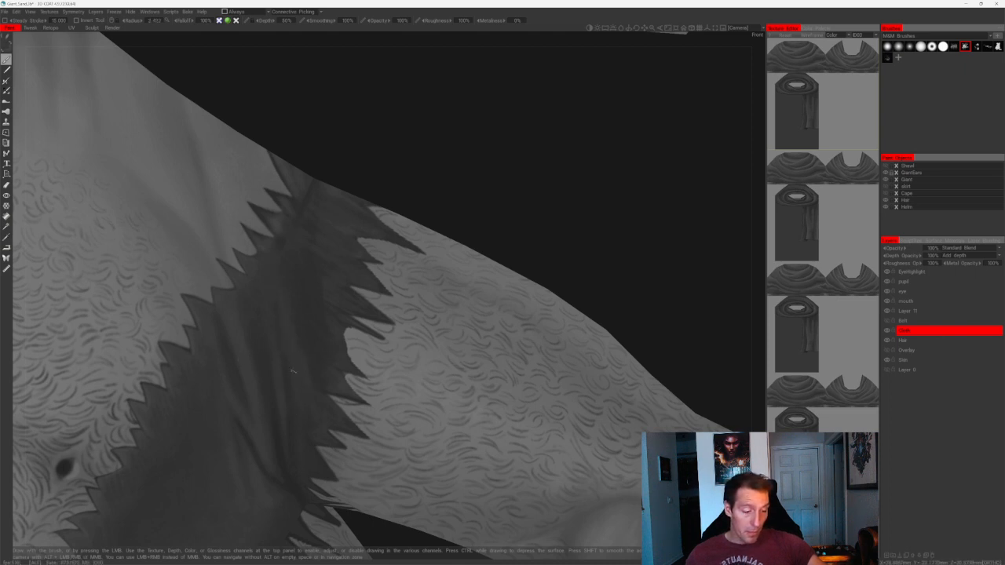
middle_click_drag(294, 371, 295, 426, "alt")
mouse_move(332, 389)
left_mouse_down("alt")
mouse_move(370, 235)
mouse_move(333, 300)
left_mouse_up("alt")
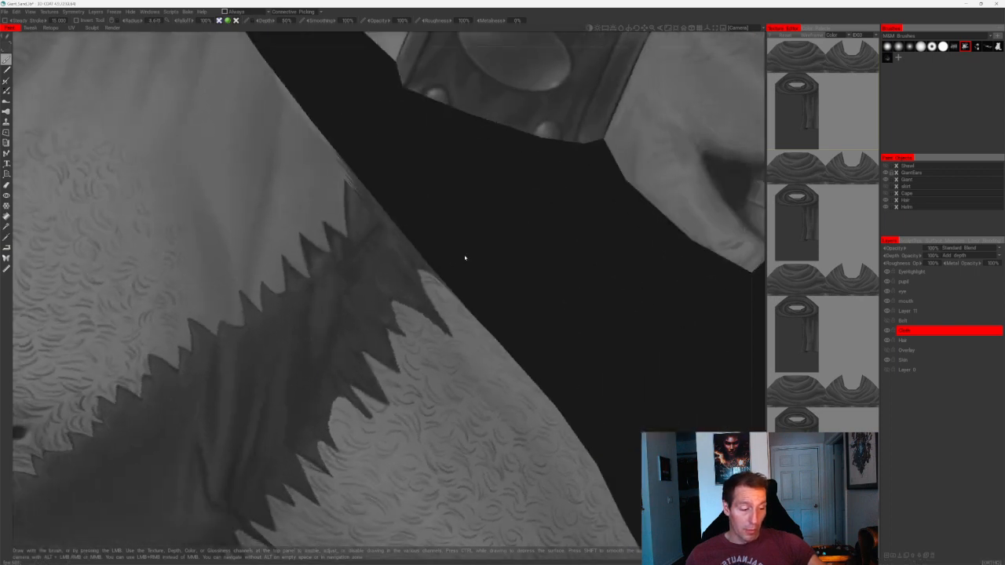
left_click_drag(465, 257, 527, 265, "alt")
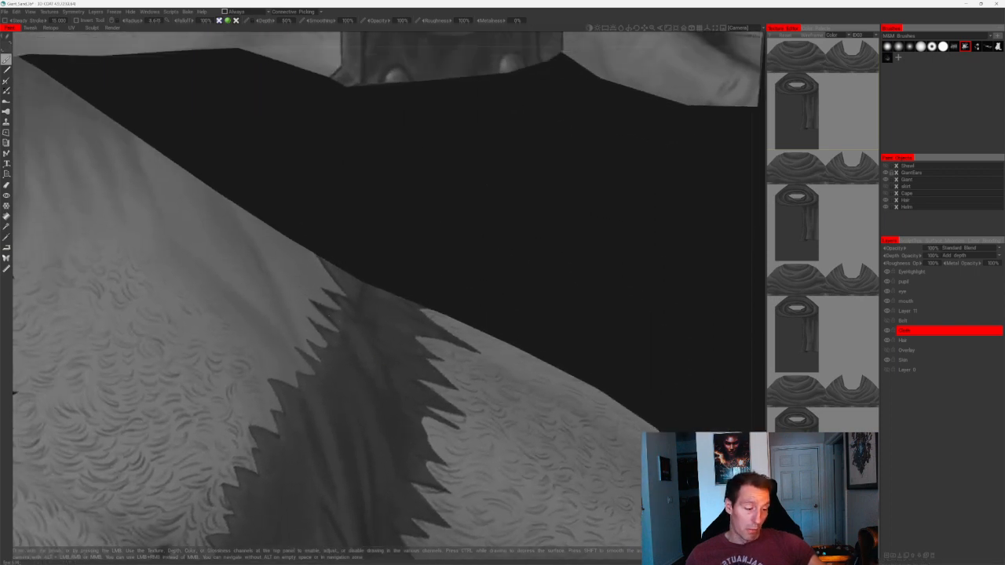
left_click_drag(341, 325, 362, 281, "alt")
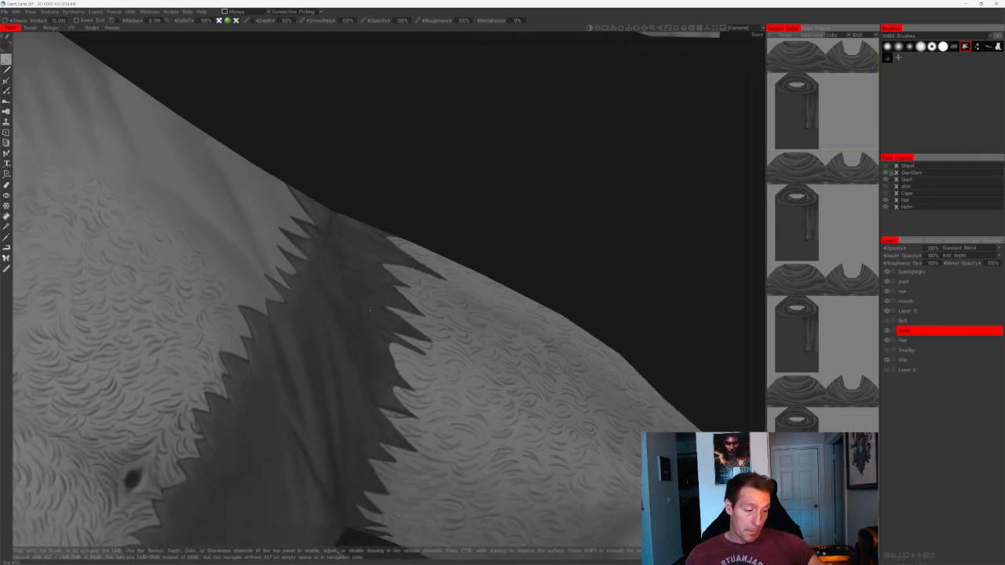
- Darken and smooth the cloth between the hip folds and the lower jagged points above the outer thigh
right_click_drag(371, 371, 348, 246, "alt")
left_click_drag(347, 247, 438, 193, "alt")
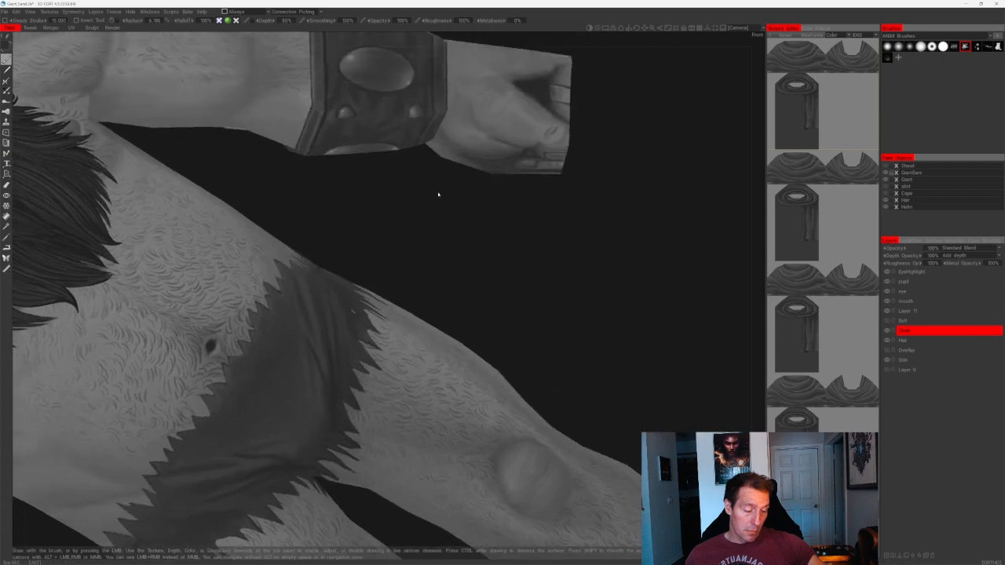
right_click_drag(438, 193, 353, 339, "alt")
left_click_drag(359, 269, 386, 256, "alt")
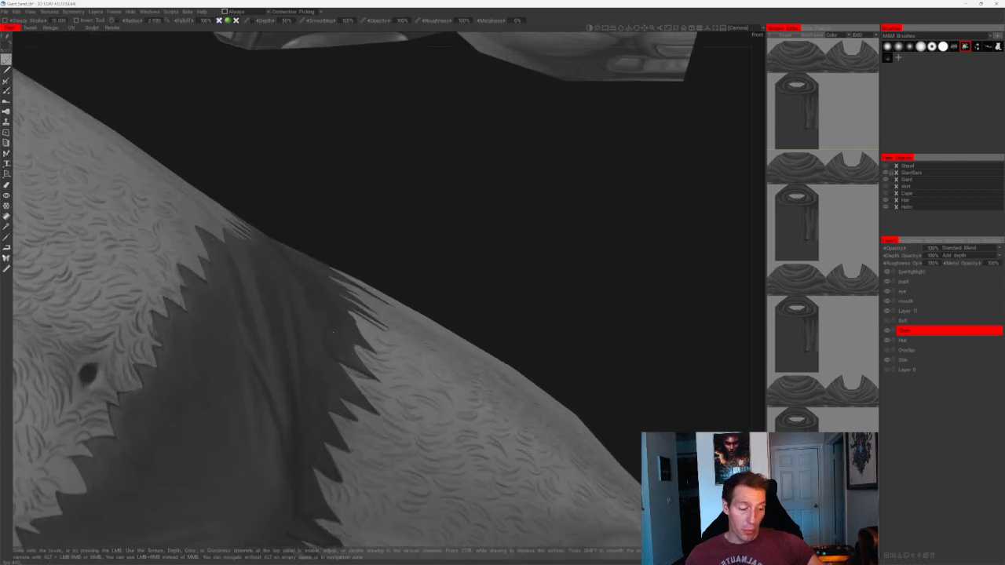
left_click_drag(333, 333, 359, 246, "alt")
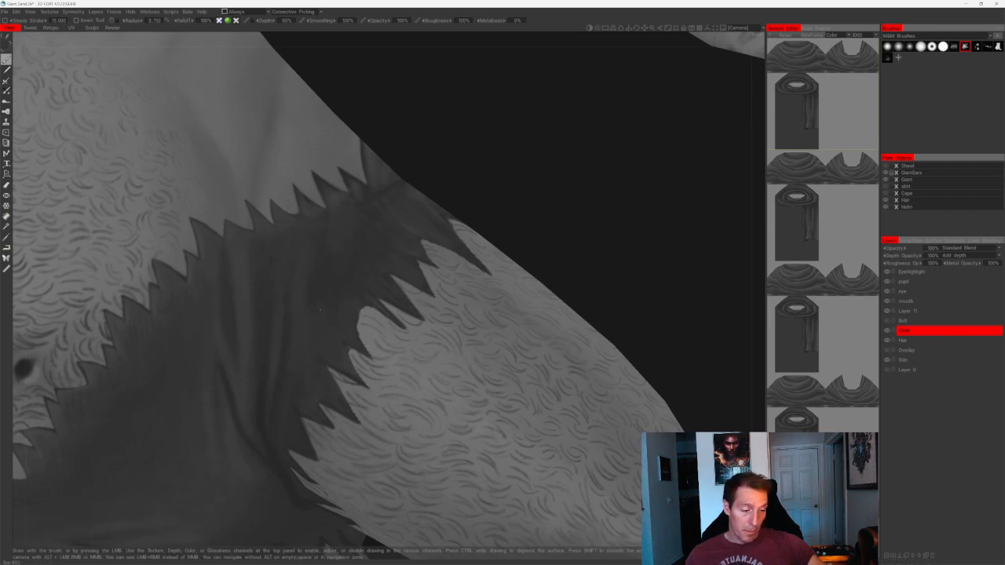
left_click_drag(465, 171, 349, 276)
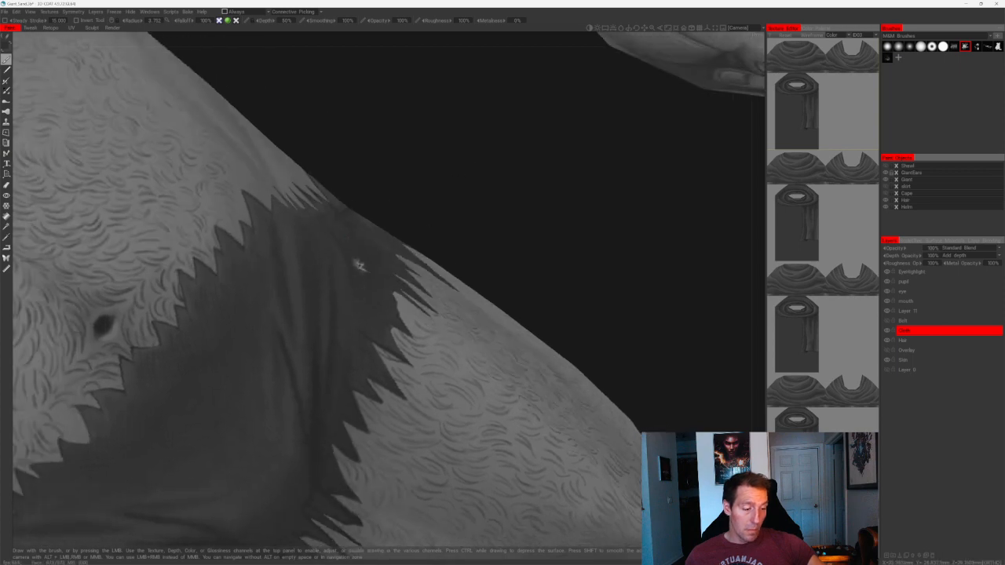
middle_click_drag(366, 340, 378, 277, "alt")
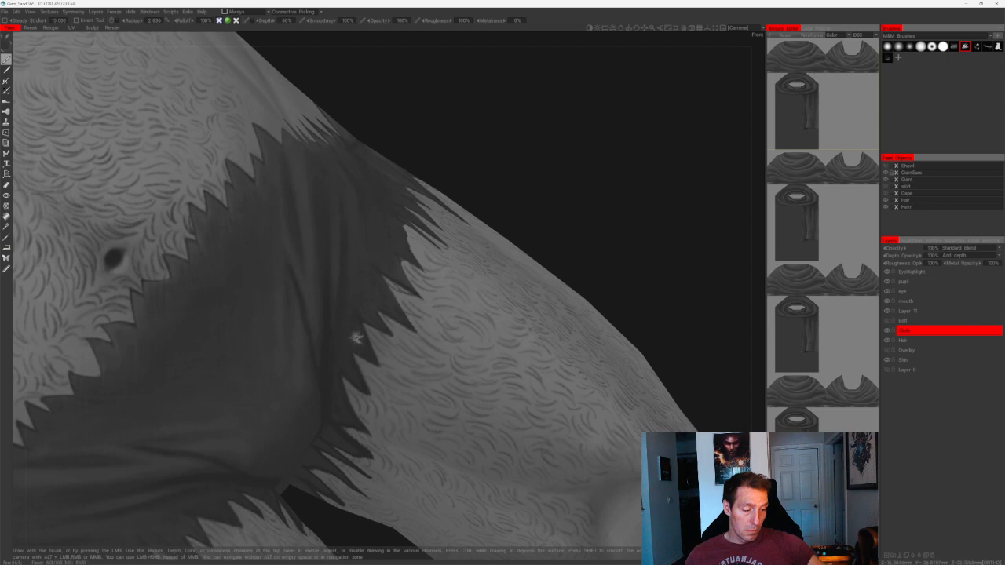
- Erase stray cloth along the loincloth's lower jagged edge at the outer hip to sharpen its torn points
right_click_drag(367, 182, 332, 226, "alt")
left_click_drag(332, 226, 399, 246, "alt")
right_click_drag(399, 247, 472, 261, "alt")
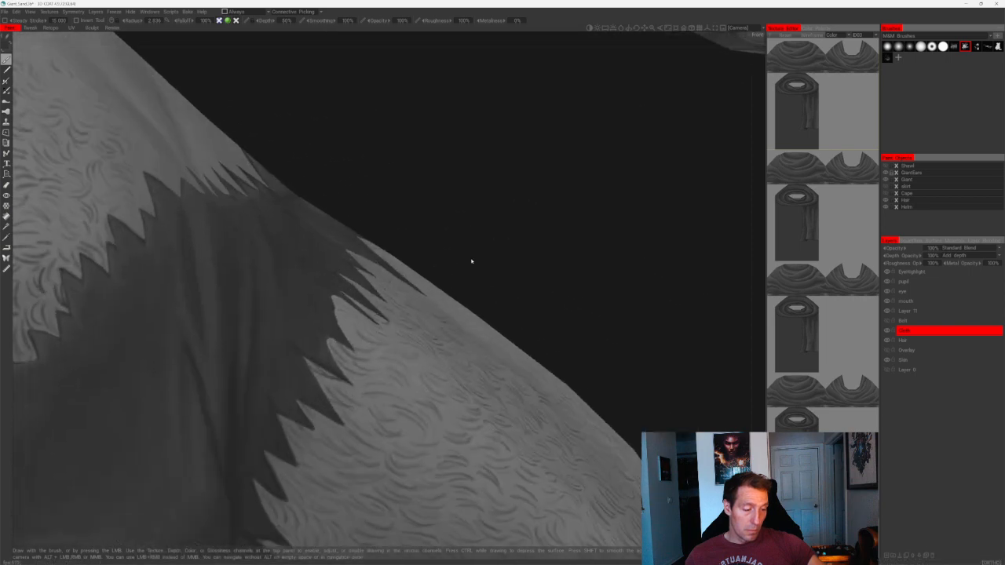
key("e")
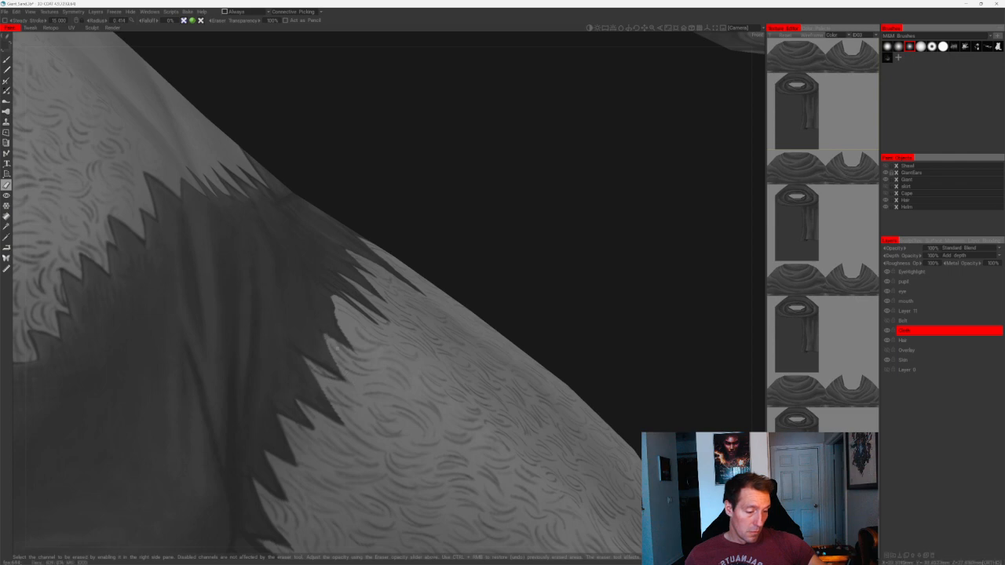
left_click_drag(406, 243, 411, 288, "alt")
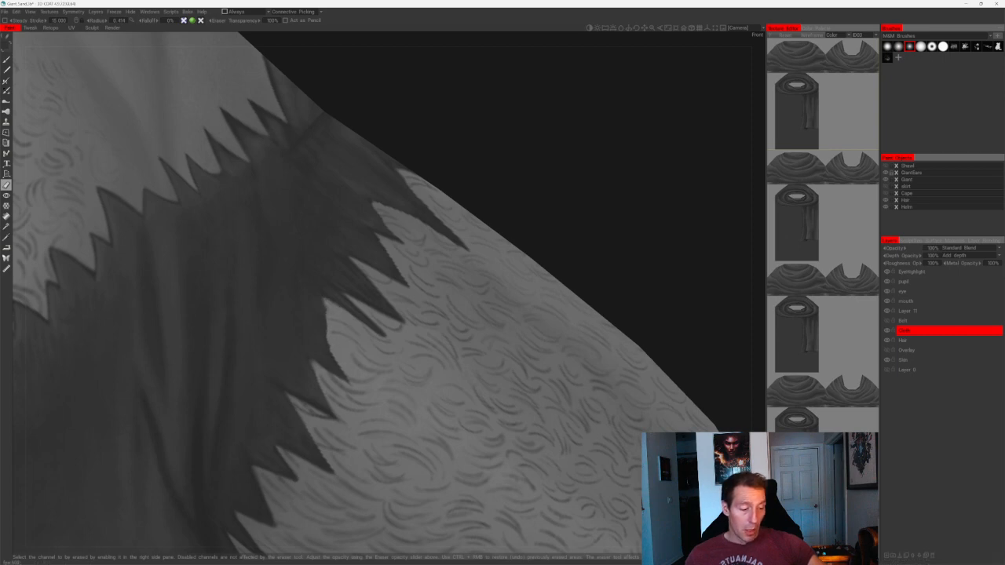
left_click_drag(427, 411, 392, 385, "alt")
left_click_drag(477, 251, 381, 282, "alt")
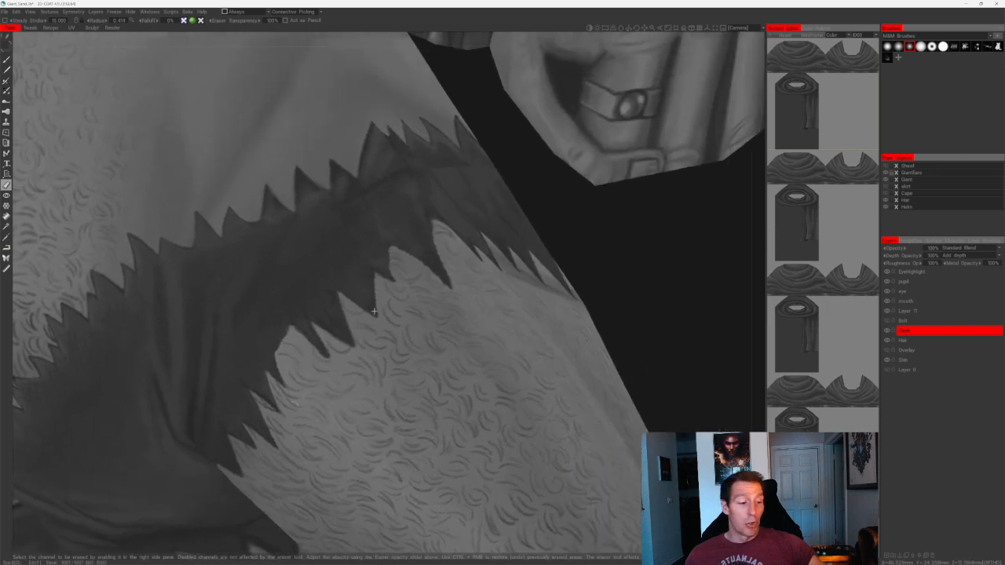
right_click_drag(381, 282, 325, 328, "alt")
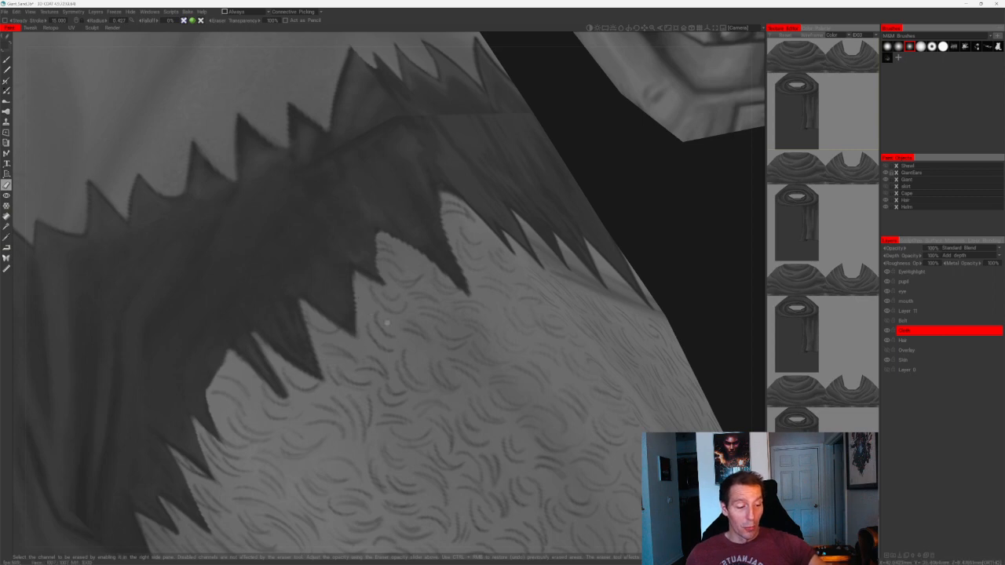
left_click_drag(387, 321, 391, 342, "alt")
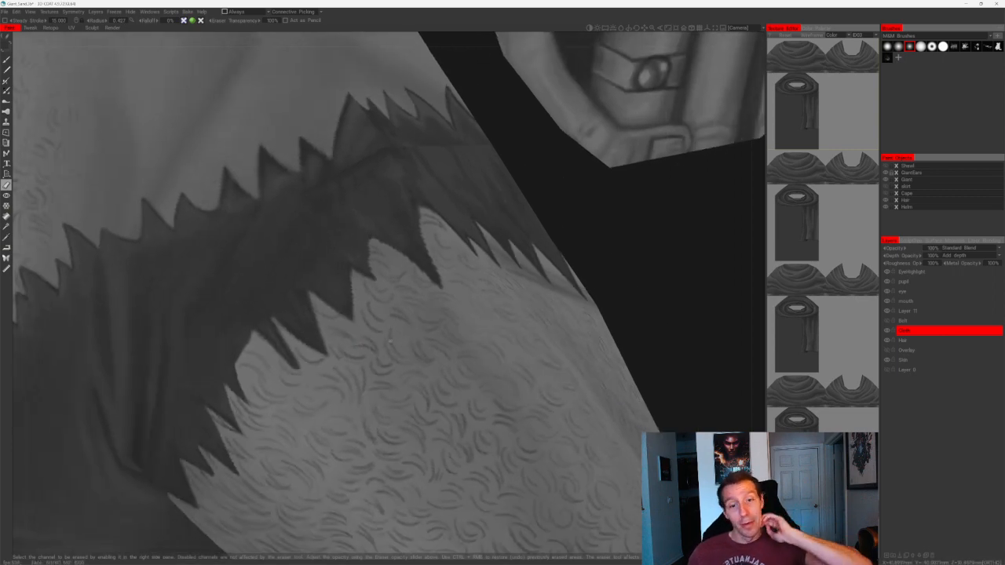
- Paint over the hip folds with the textured brush, softening the tones between the upper and lower jagged edges
left_click_drag(390, 342, 631, 273, "alt")
scroll(630, 273, "down", 3)
mouse_move(455, 298)
left_mouse_down("alt")
mouse_move(507, 283)
mouse_move(473, 294)
left_mouse_up("alt")
scroll(350, 287, "up", 3)
left_click(6, 59)
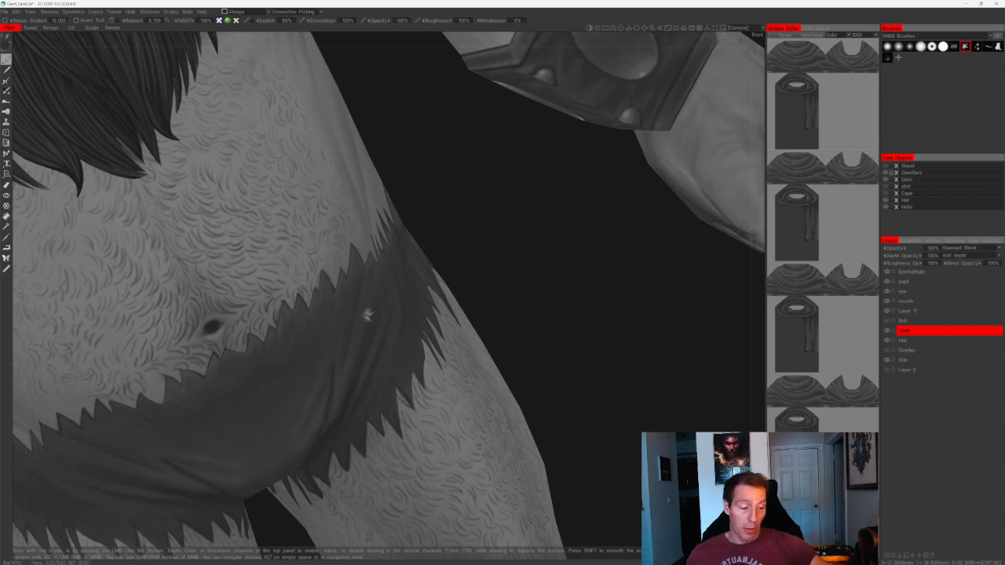
left_click_drag(369, 314, 341, 296, "alt")
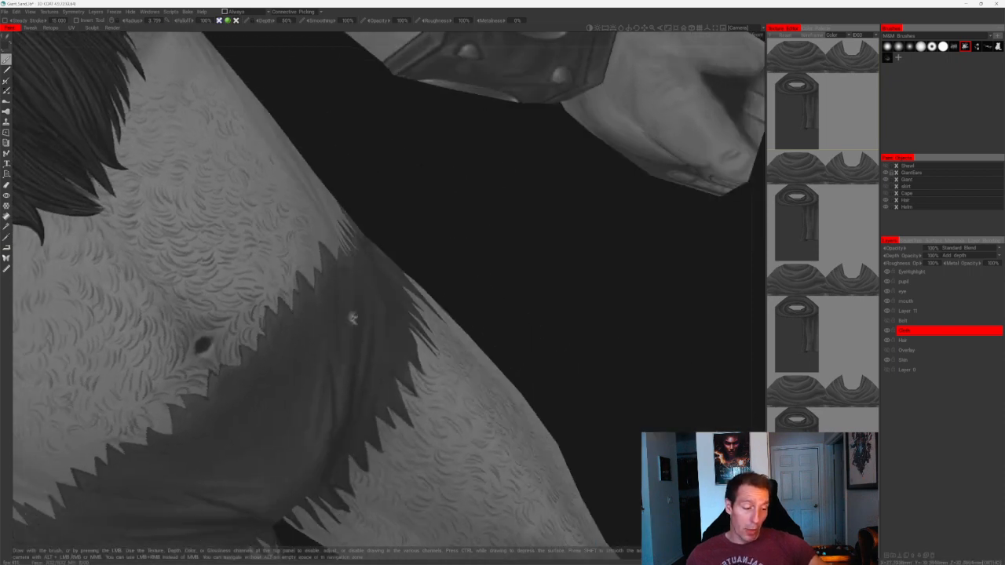
left_click_drag(358, 348, 401, 292, "alt")
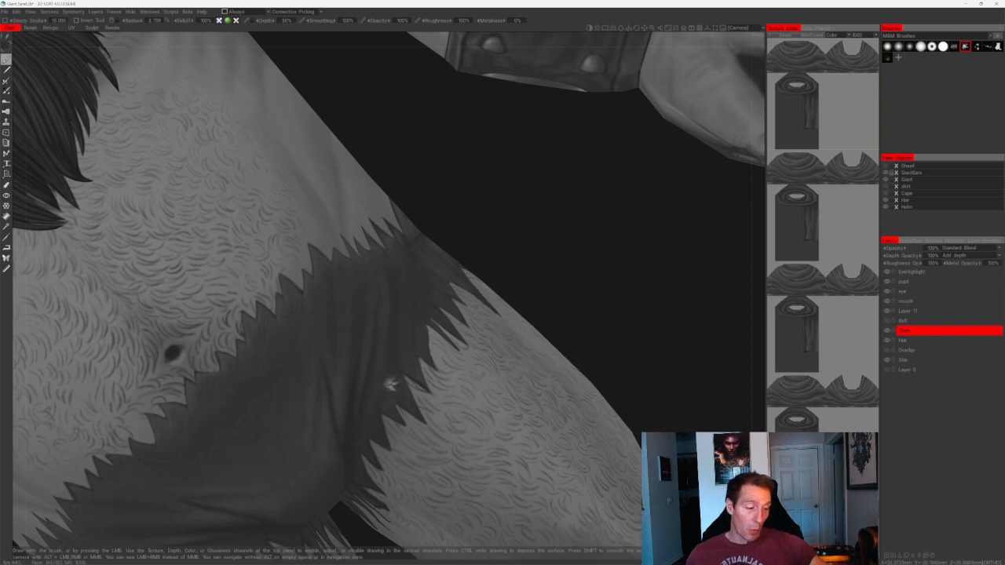
left_click_drag(390, 384, 373, 253, "alt")
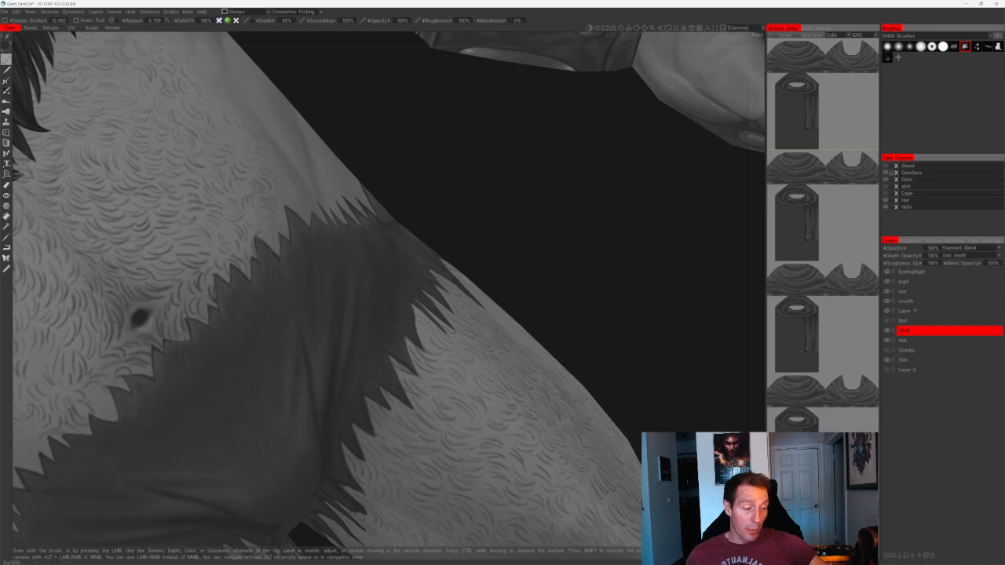
left_click_drag(390, 325, 353, 209, "alt")
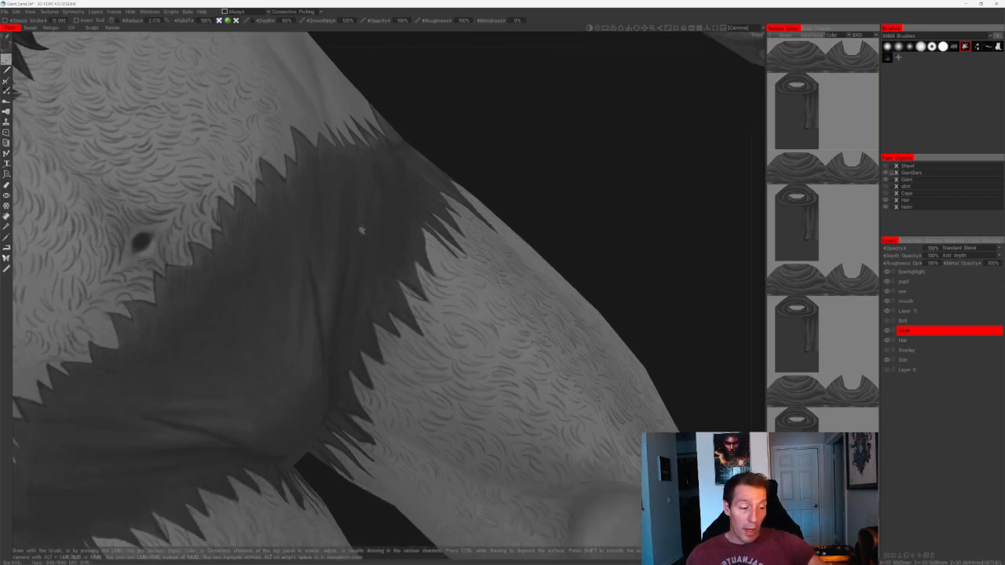
- Shade the long vertical folds at the hip and blend them toward the lower jagged points above the thigh
left_click_drag(347, 276, 344, 309, "alt")
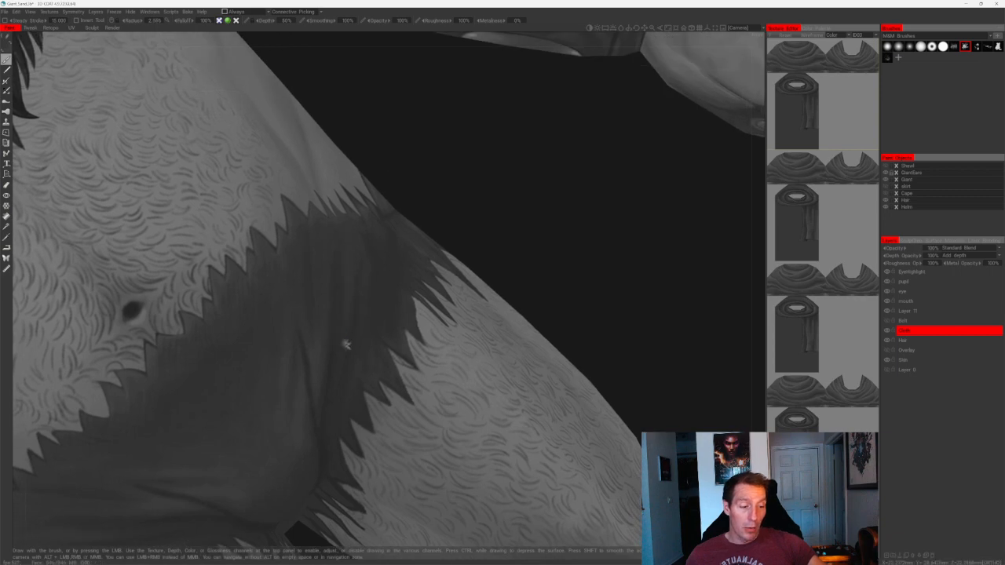
left_click_drag(370, 322, 473, 188, "alt")
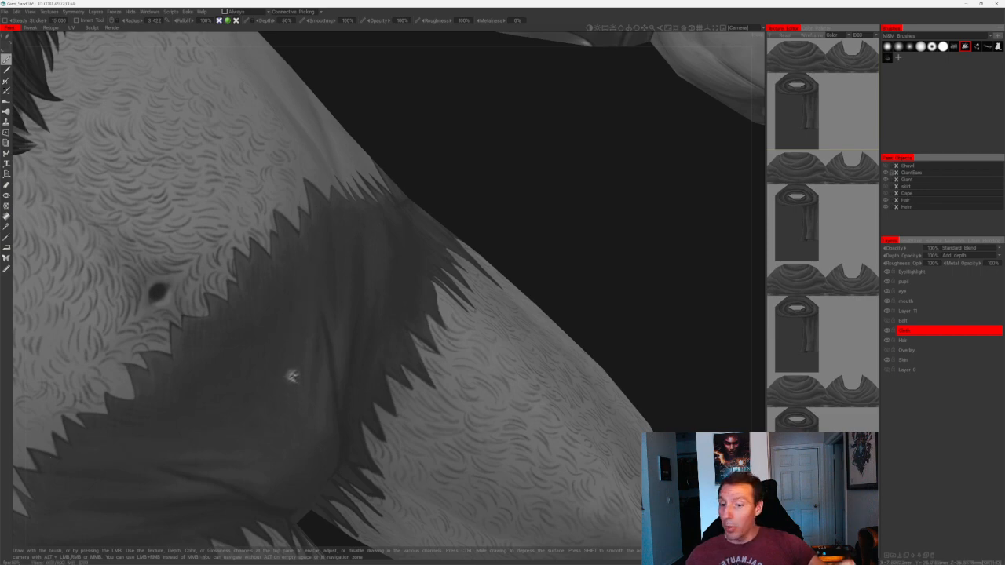
left_click_drag(476, 186, 447, 218, "alt")
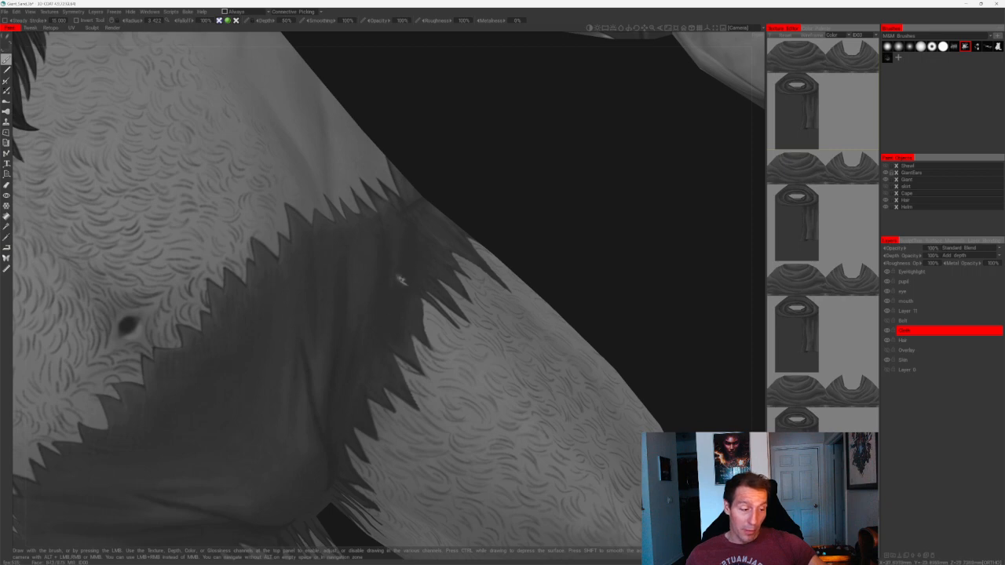
left_click_drag(406, 305, 379, 237, "alt")
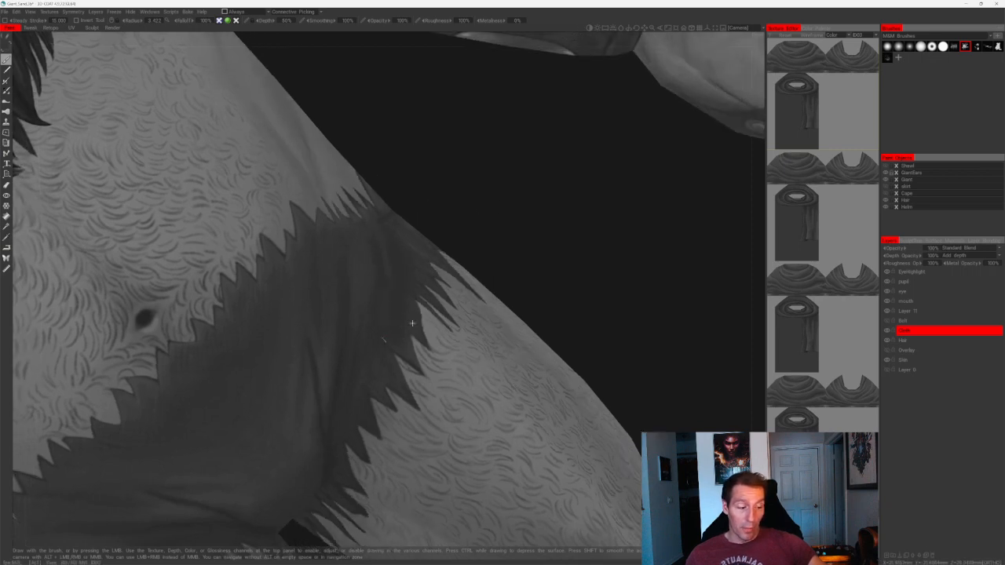
left_click_drag(392, 330, 367, 268, "alt")
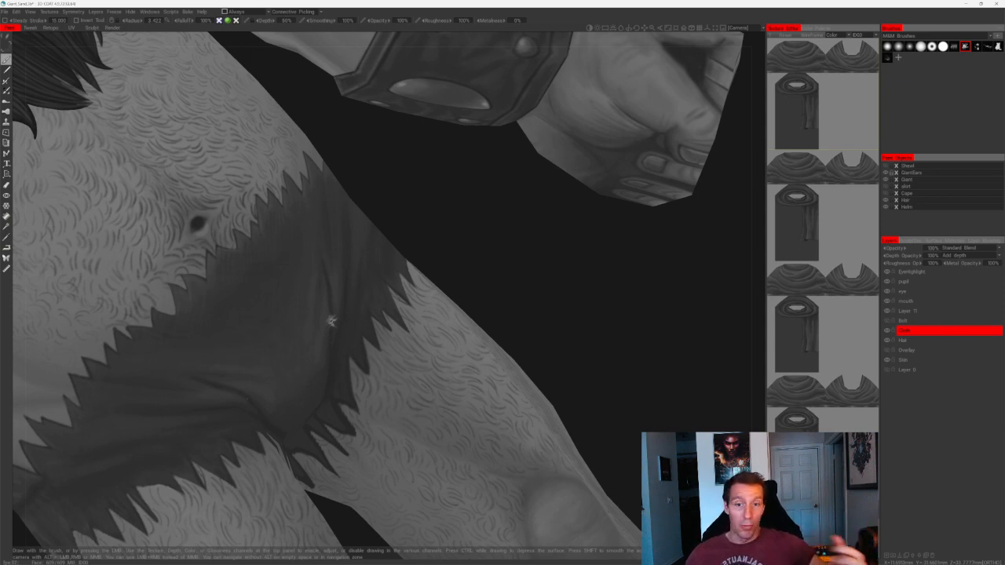
- Define the crease where the front panel meets the hip folds, shading it down toward the inner thigh
left_click_drag(410, 200, 430, 248)
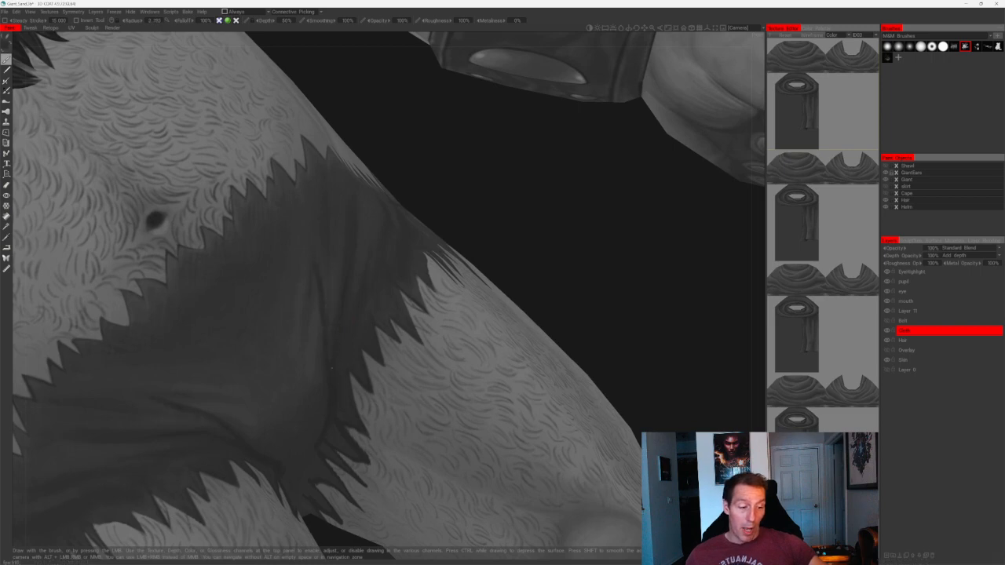
left_click_drag(452, 230, 469, 213)
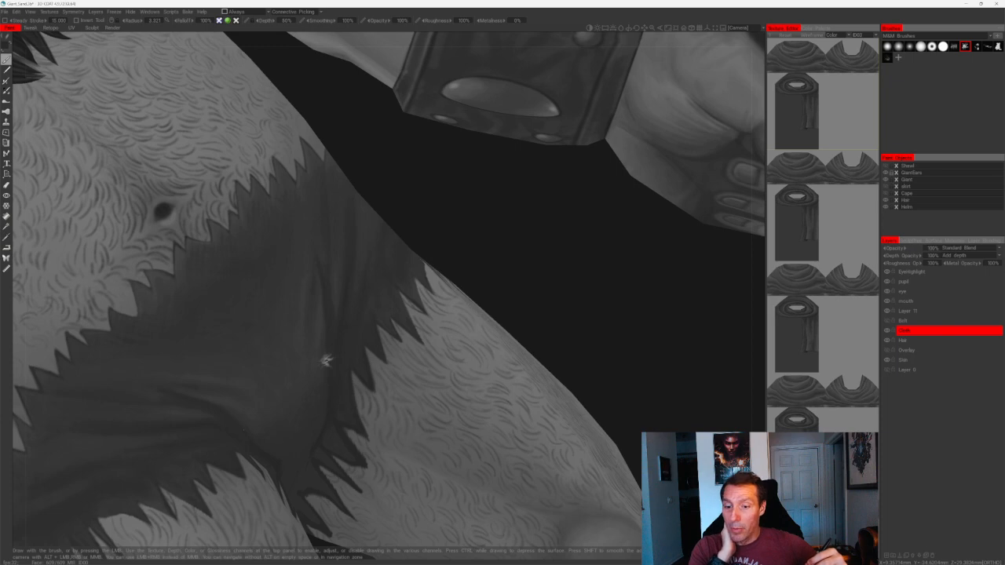
left_click_drag(503, 220, 469, 238, "alt")
middle_click_drag(470, 253, 485, 295, "alt")
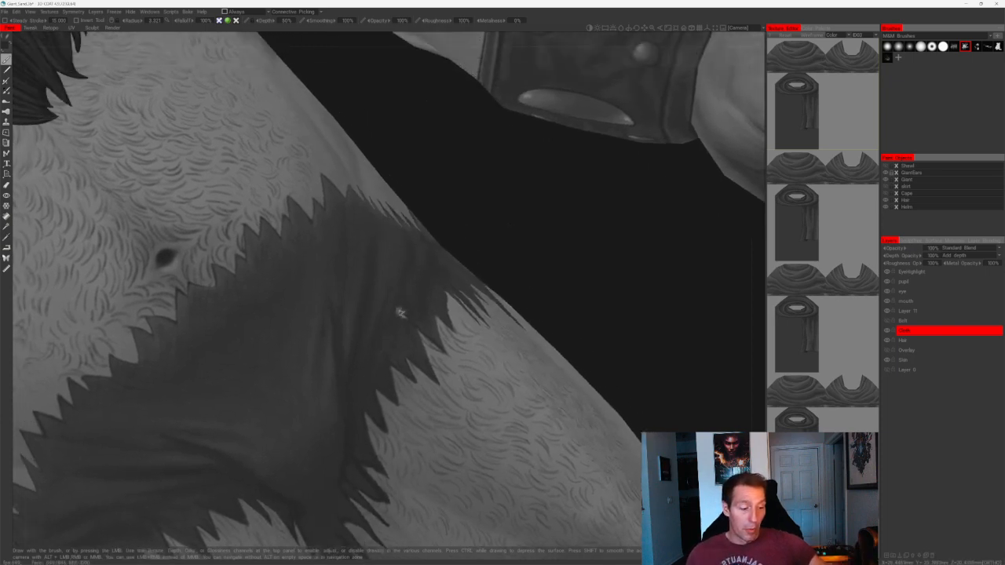
left_click_drag(402, 313, 391, 237, "alt")
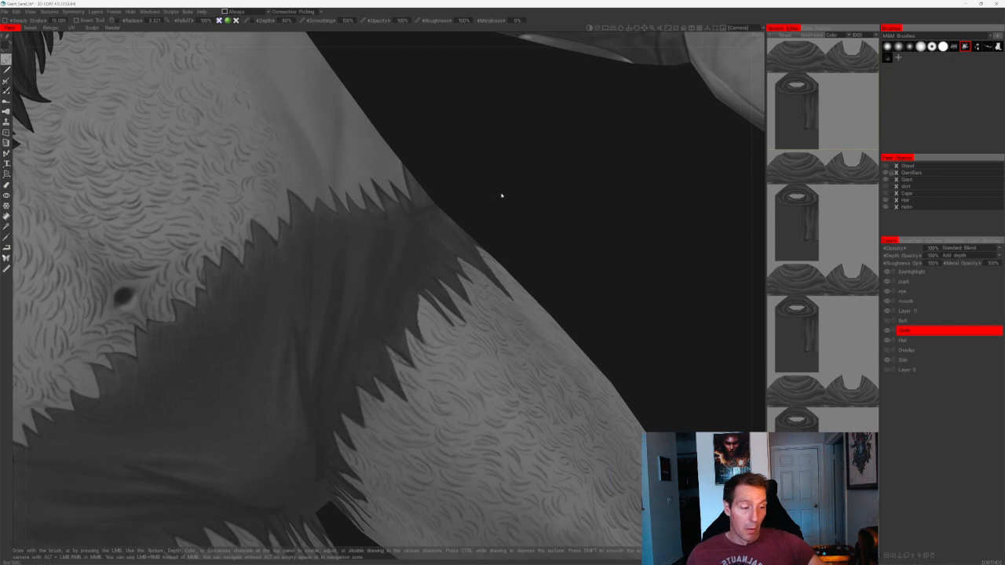
- Deepen the fold shadows running down from the upper jagged edge near the outer hip
left_click_drag(500, 195, 457, 290)
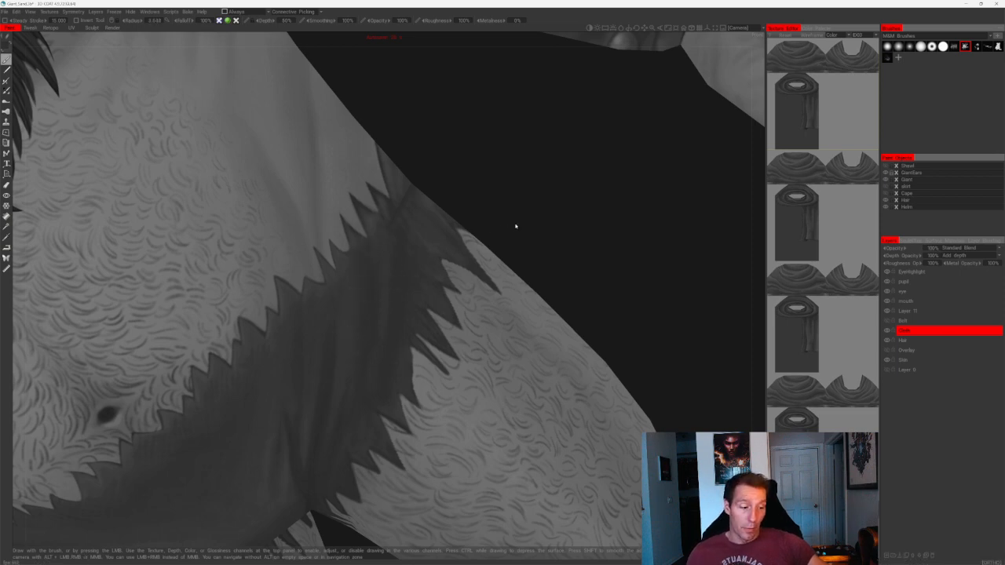
left_click_drag(515, 226, 531, 190)
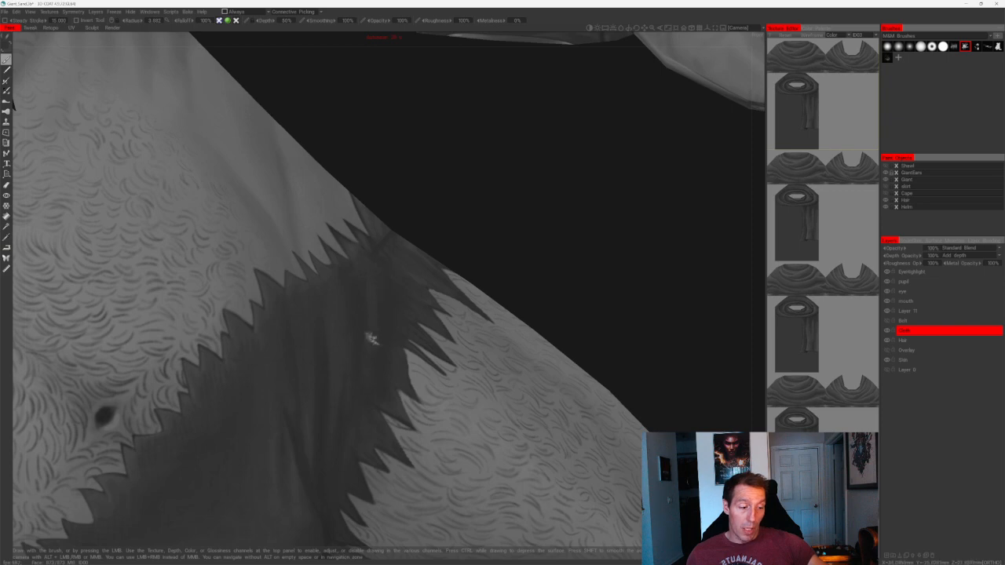
middle_click_drag(473, 270, 494, 204)
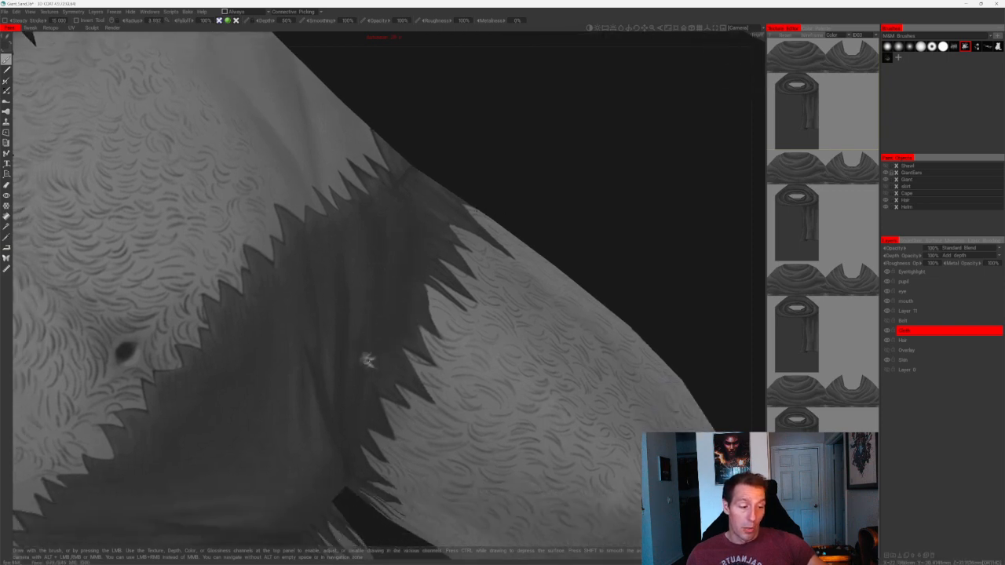
middle_click_drag(535, 230, 529, 228)
right_click_drag(529, 228, 494, 197)
left_click_drag(494, 197, 502, 271)
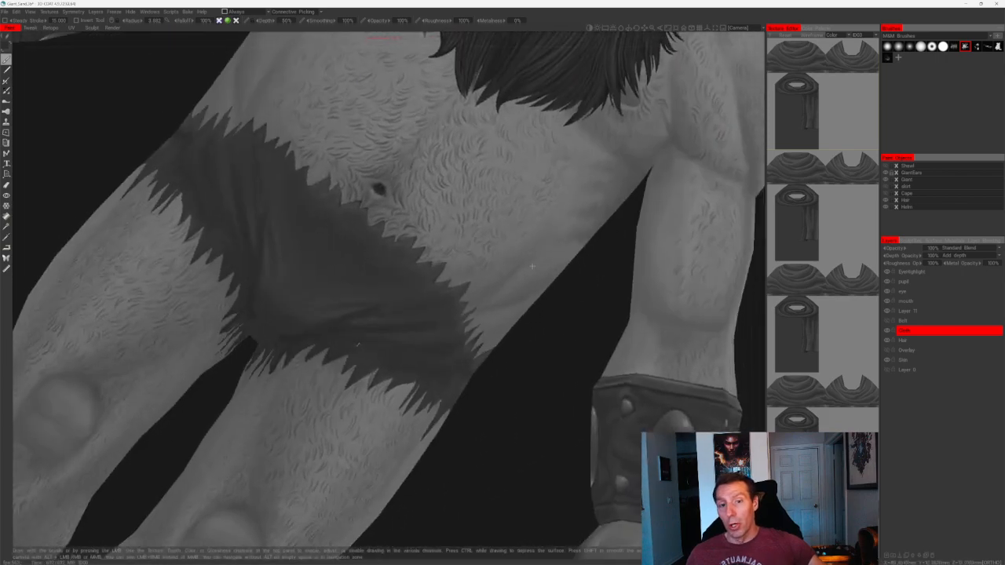
- Shade and smooth the narrow part of the loincloth between the legs where the folds converge
right_click_drag(503, 270, 495, 255, "alt")
left_click_drag(495, 255, 496, 340, "alt")
right_click_drag(496, 340, 534, 420, "alt")
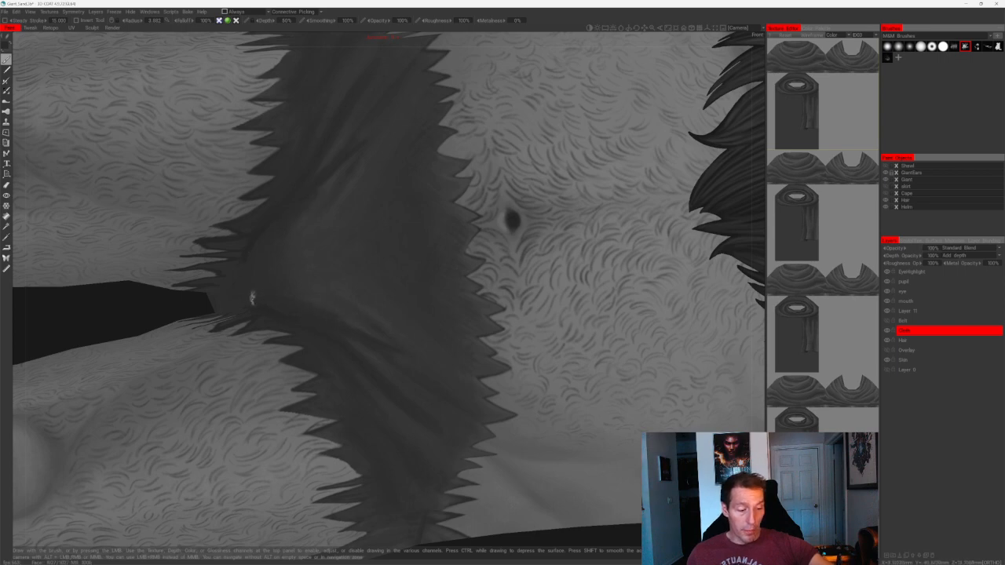
left_click_drag(155, 309, 287, 319, "alt")
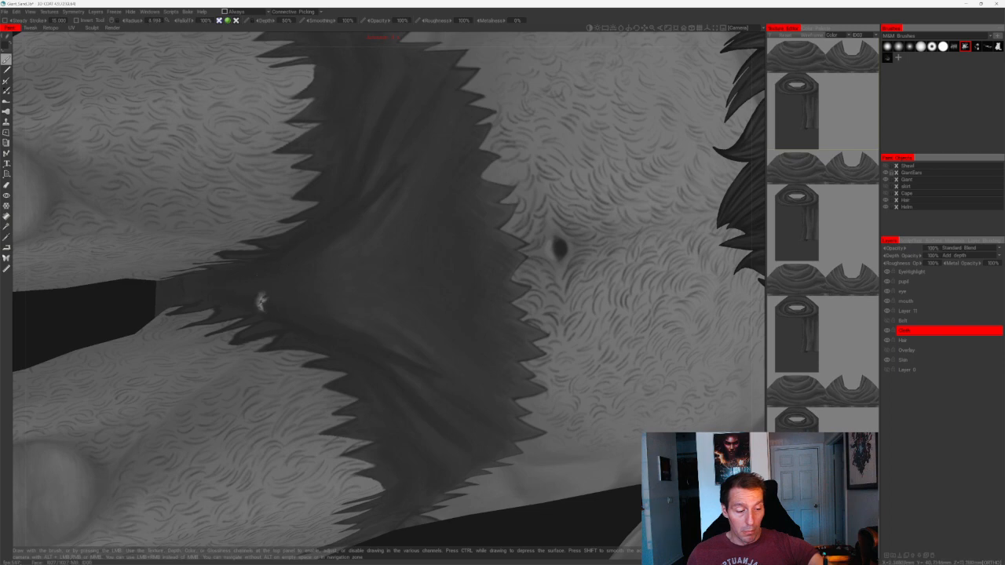
- Check the loincloth on the whole figure and blend broad, soft shading across its front panel below the navel
right_click_drag(405, 385, 560, 252, "alt")
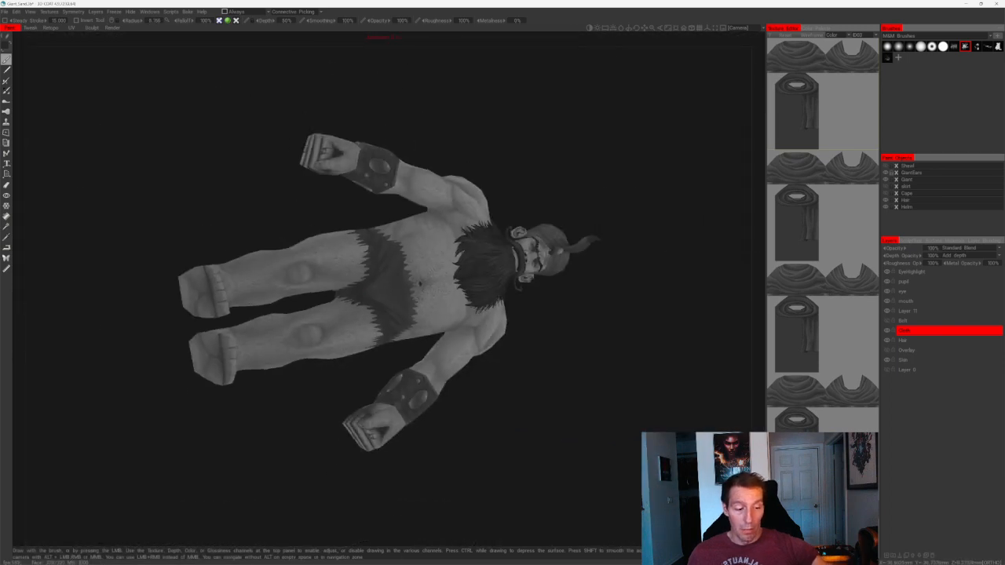
left_click_drag(560, 252, 345, 243, "alt")
right_click_drag(345, 243, 536, 346, "alt")
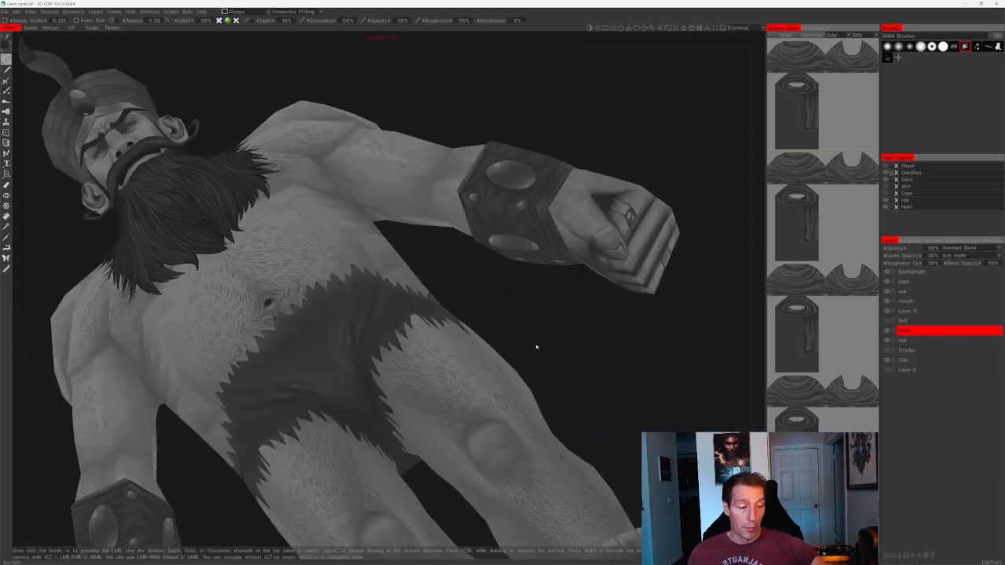
left_click_drag(536, 346, 546, 303, "alt")
right_click_drag(461, 217, 468, 227, "alt")
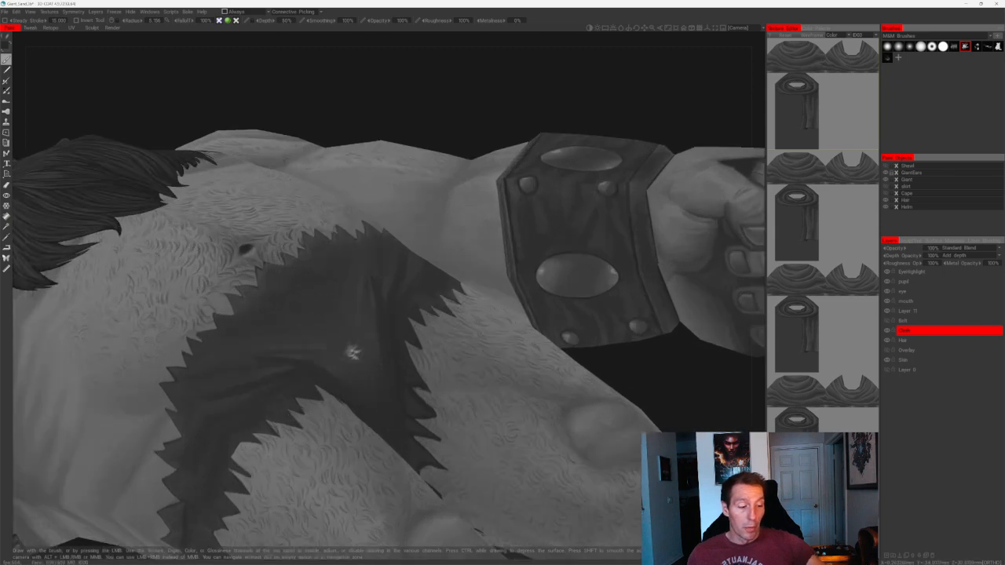
left_click_drag(382, 200, 337, 330, "alt")
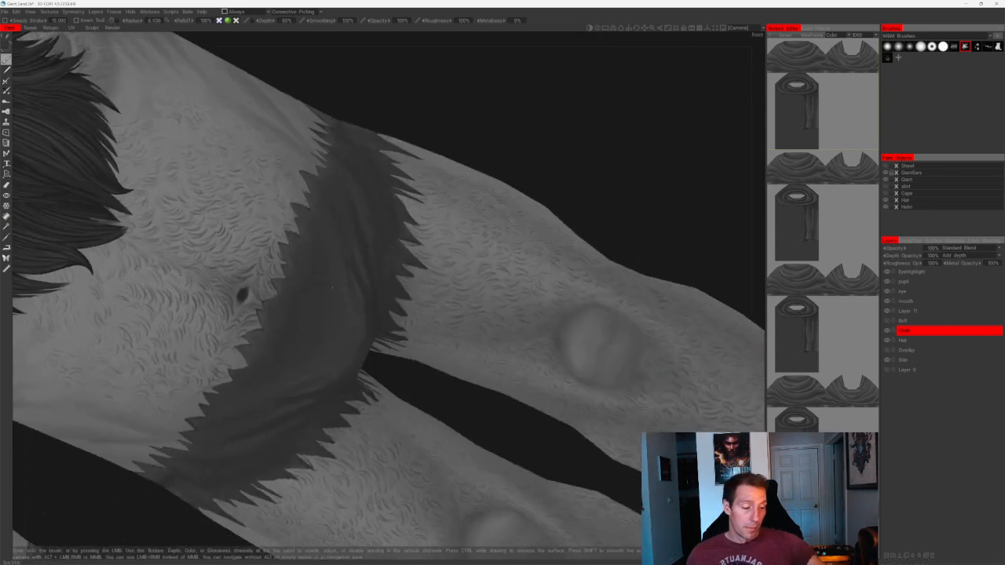
left_click_drag(330, 280, 322, 336, "alt")
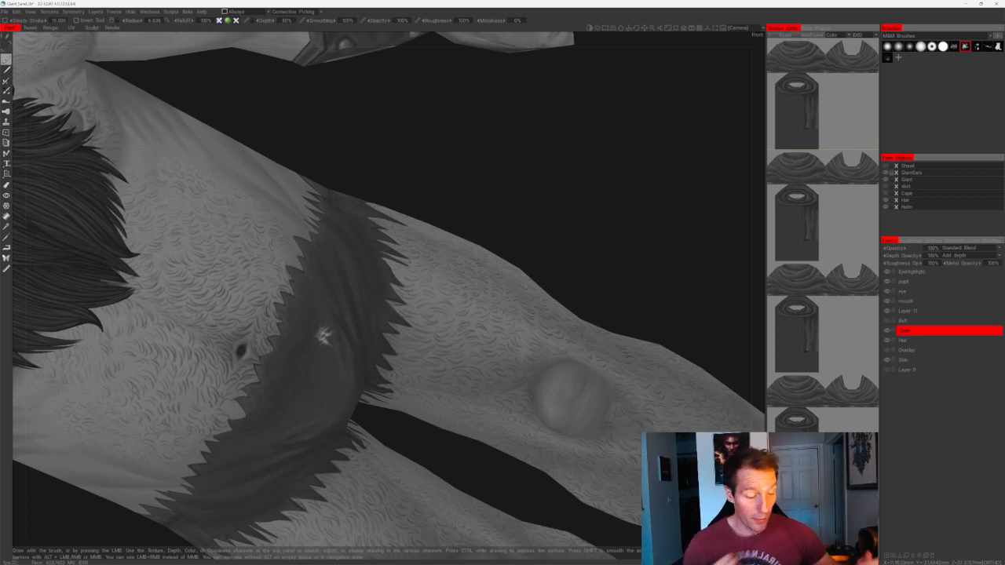
- Refine the thin light and dark strokes of the hip folds with a smaller brush
left_click_drag(587, 229, 420, 270)
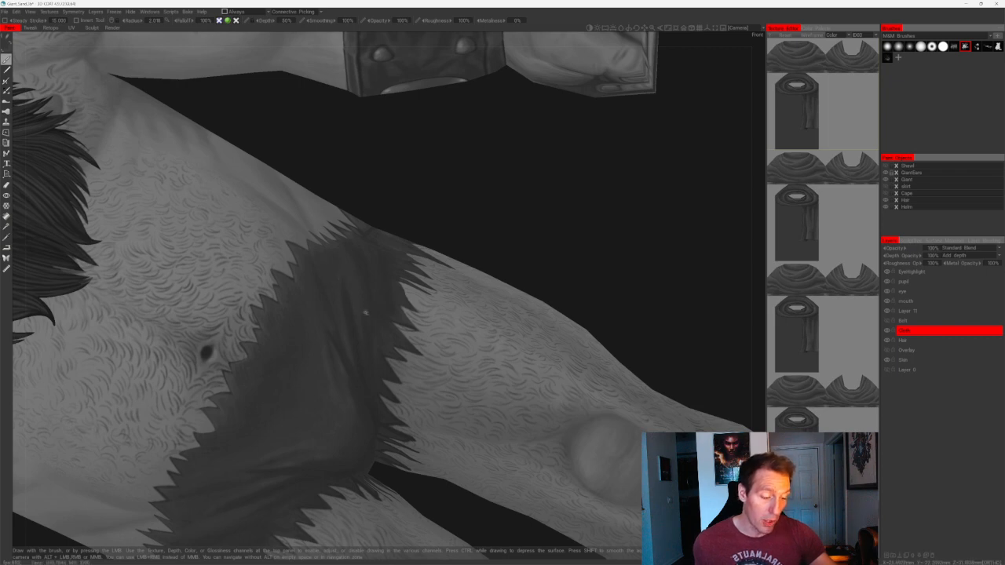
left_click_drag(350, 277, 442, 242, "alt")
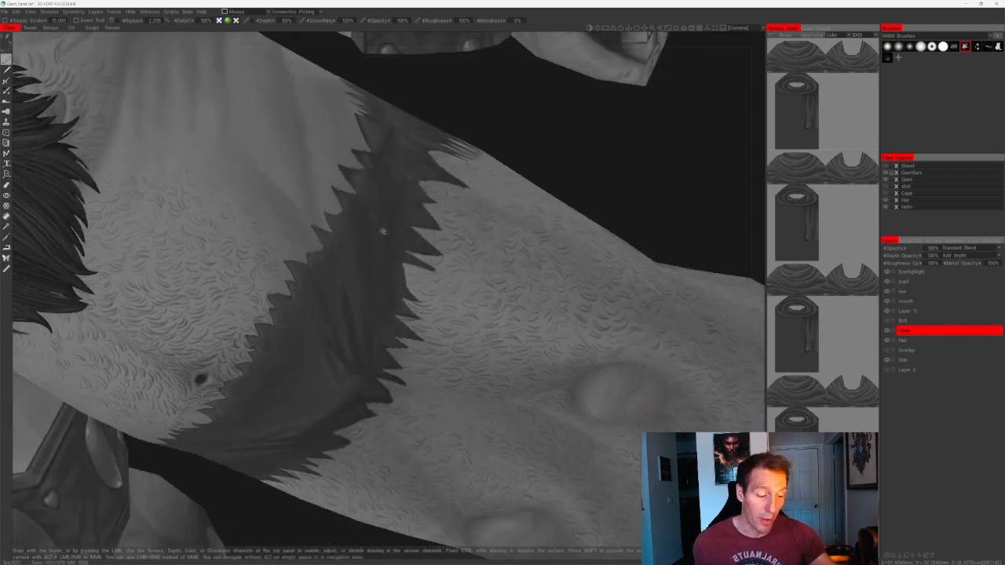
left_click_drag(383, 320, 582, 151, "alt")
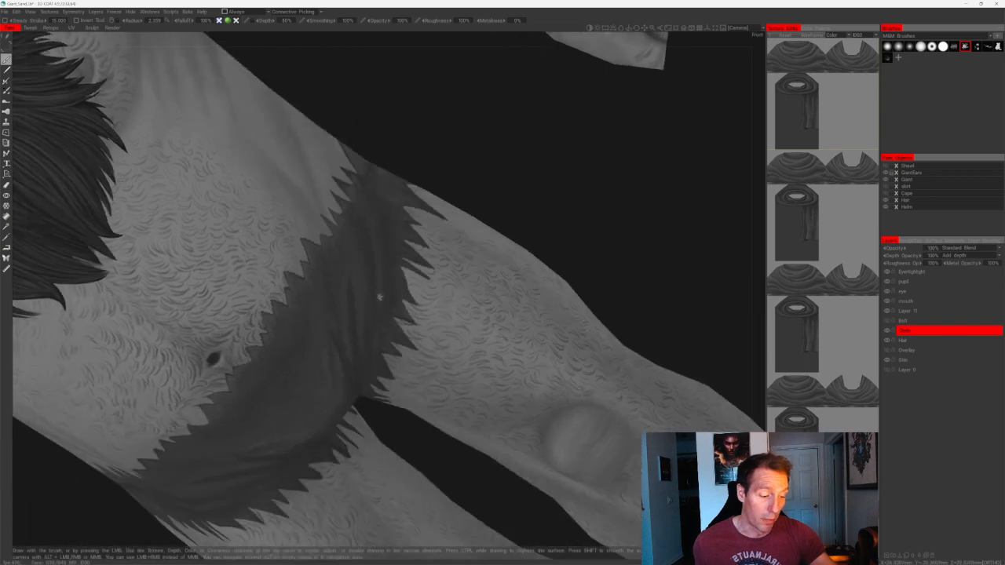
left_click_drag(377, 282, 373, 381, "alt")
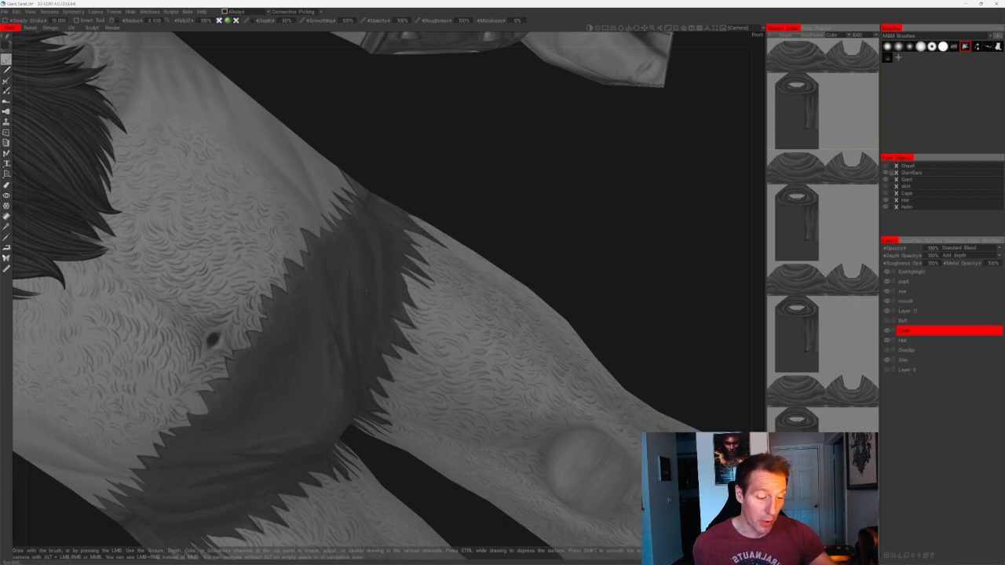
- Paint streaked vertical fold shading down the back panel of the loincloth
scroll(368, 368, "down", 4)
left_click_drag(478, 220, 415, 224, "alt")
left_click_drag(421, 410, 376, 338, "alt")
scroll(380, 340, "up", 3)
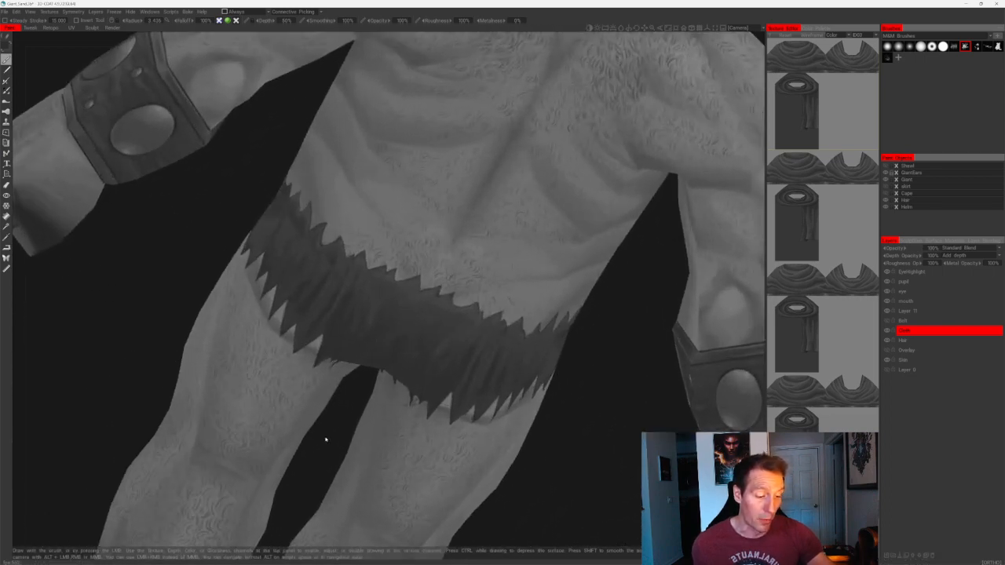
left_click_drag(326, 439, 356, 402, "alt")
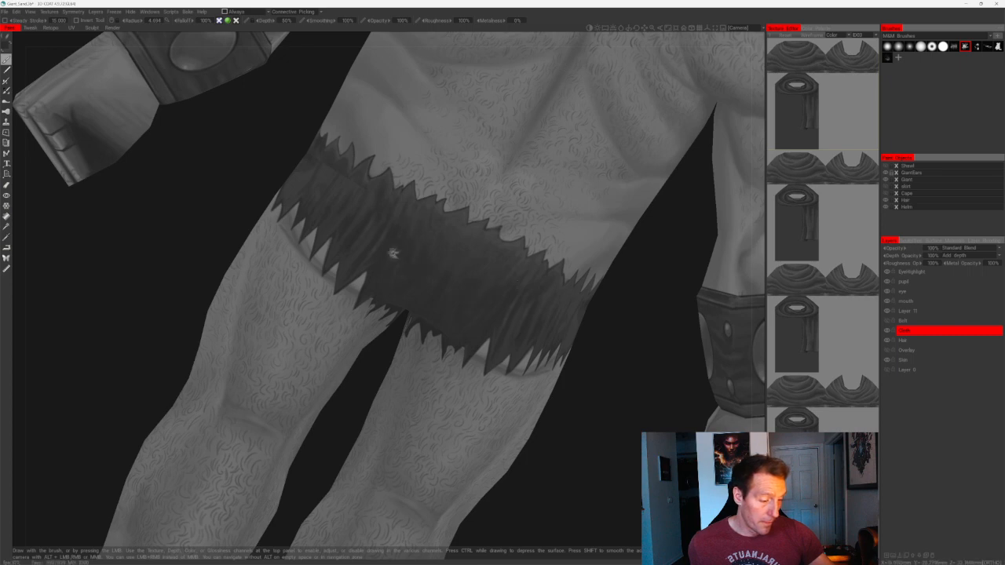
mouse_move(394, 254)
left_mouse_down("alt")
mouse_move(338, 255)
mouse_move(404, 264)
left_mouse_up("alt")
right_click_drag(403, 265, 383, 253, "alt")
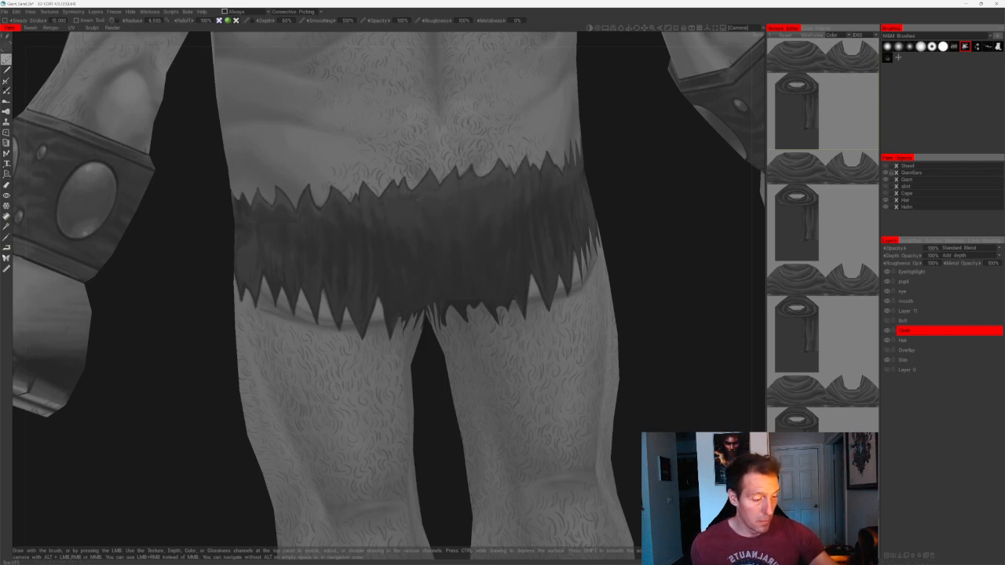
- Darken and smooth the middle of the loincloth's back panel with broad, soft strokes
left_click_drag(648, 272, 565, 252, "alt")
middle_click_drag(565, 251, 510, 288, "alt")
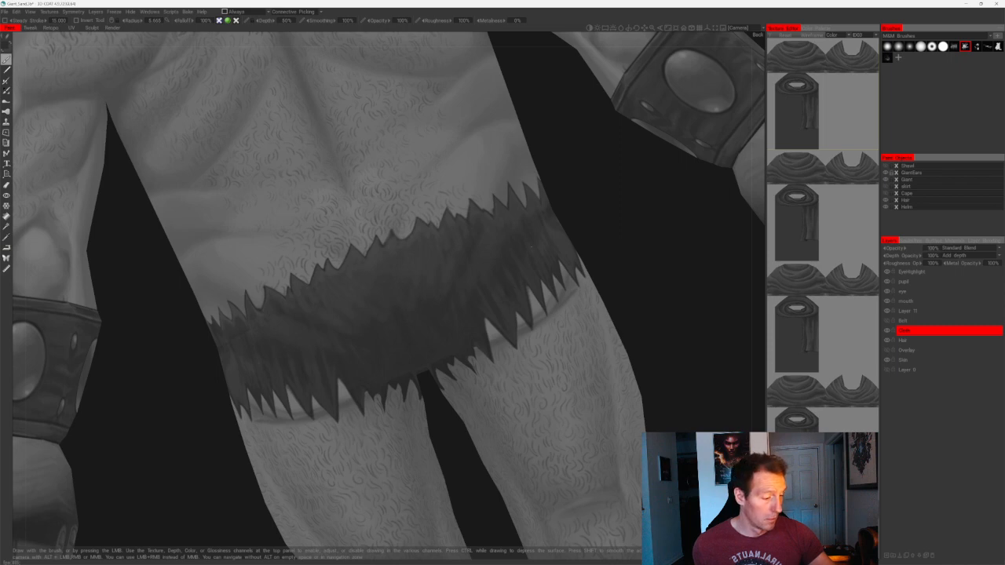
left_click_drag(532, 248, 573, 233, "alt")
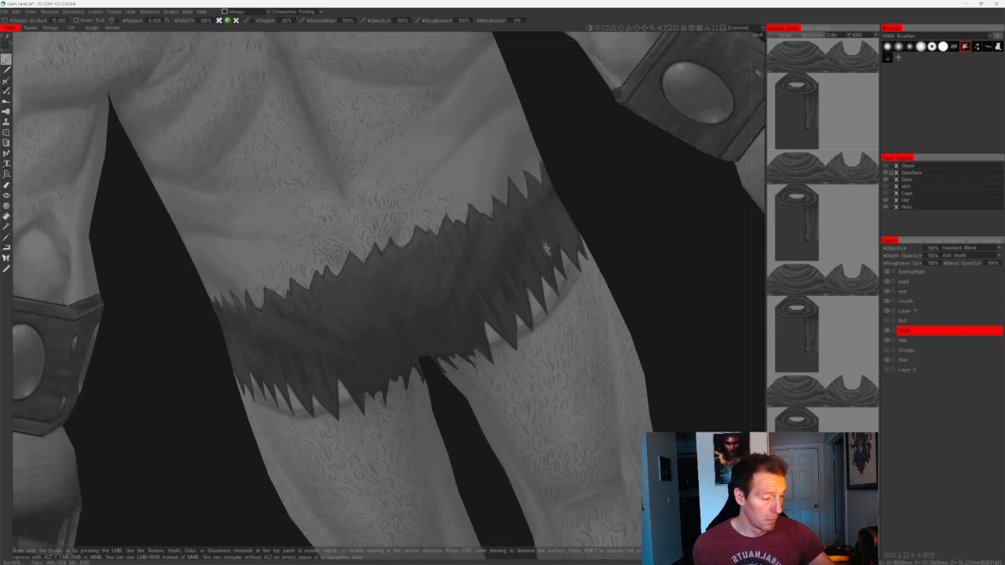
left_click_drag(517, 247, 531, 222, "alt")
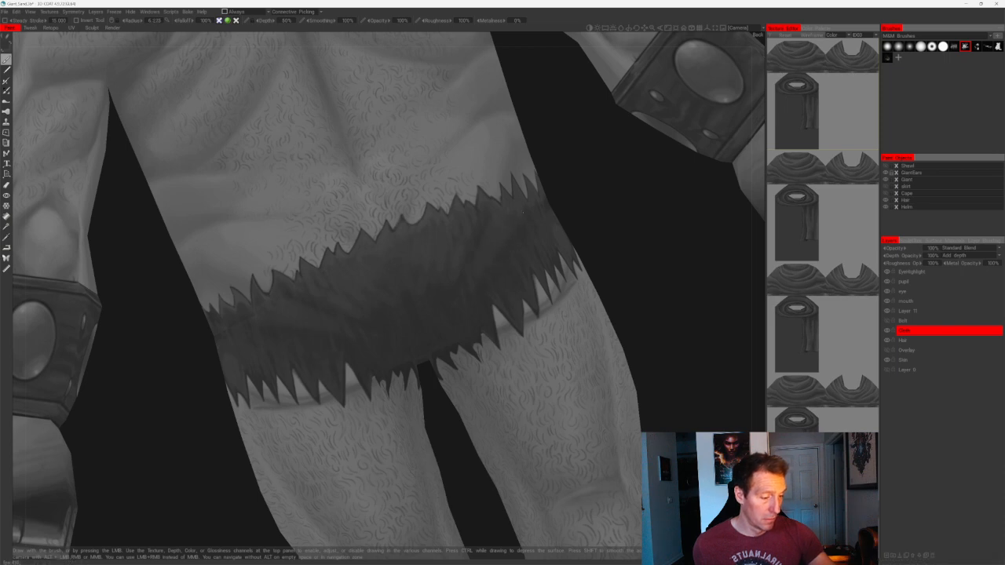
left_click_drag(601, 204, 569, 246)
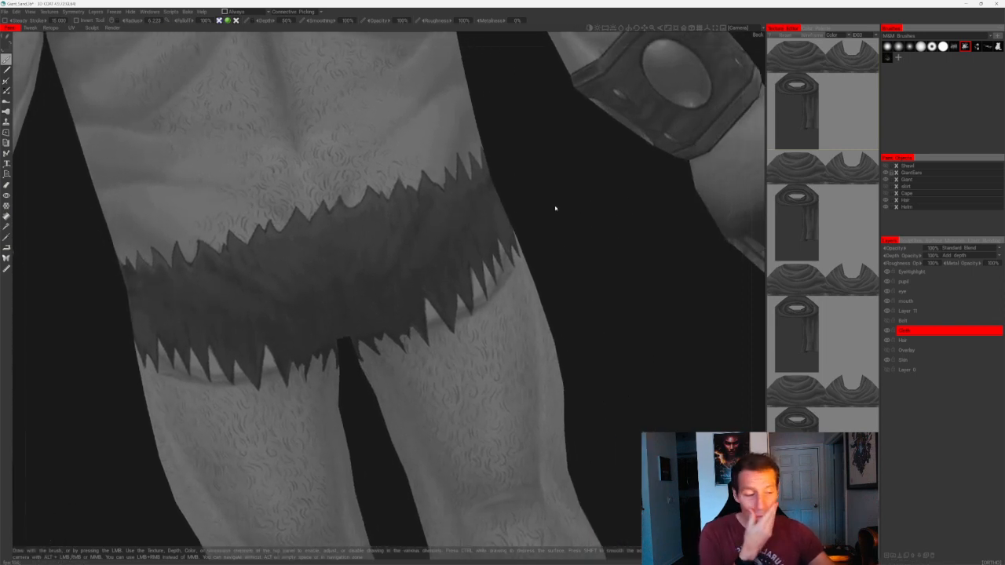
left_click_drag(555, 208, 415, 213)
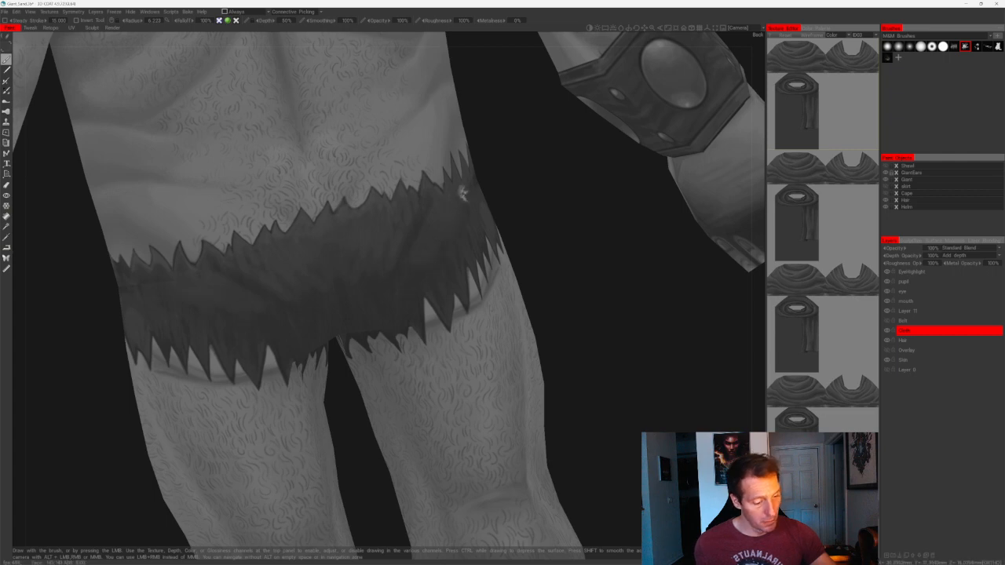
- Paint diagonal light and dark folds across the back panel, sweeping from the upper jagged edge by the hip toward the crotch
mouse_move(462, 197)
left_mouse_down("alt")
mouse_move(529, 197)
mouse_move(485, 203)
left_mouse_up("alt")
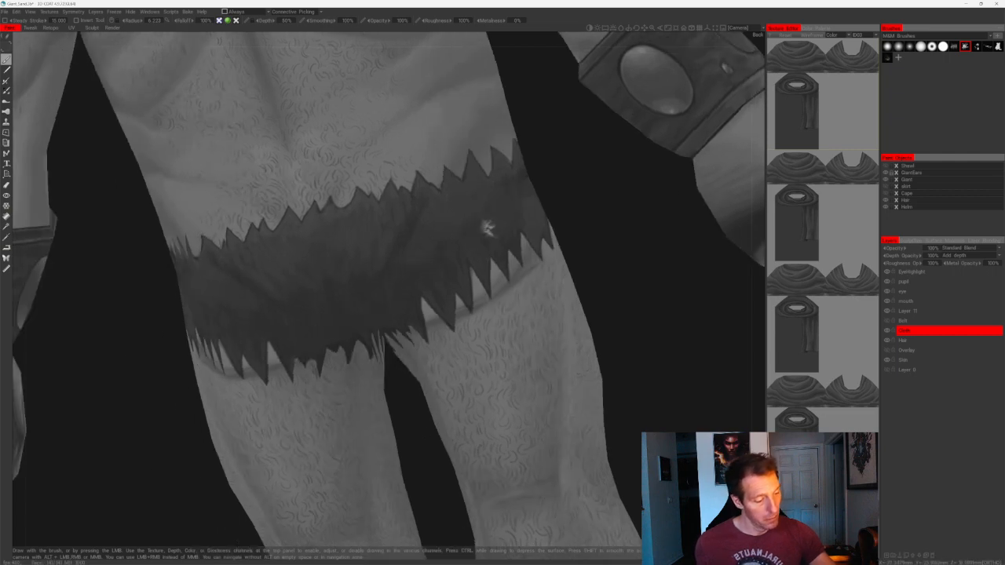
left_click_drag(541, 227, 519, 226, "alt")
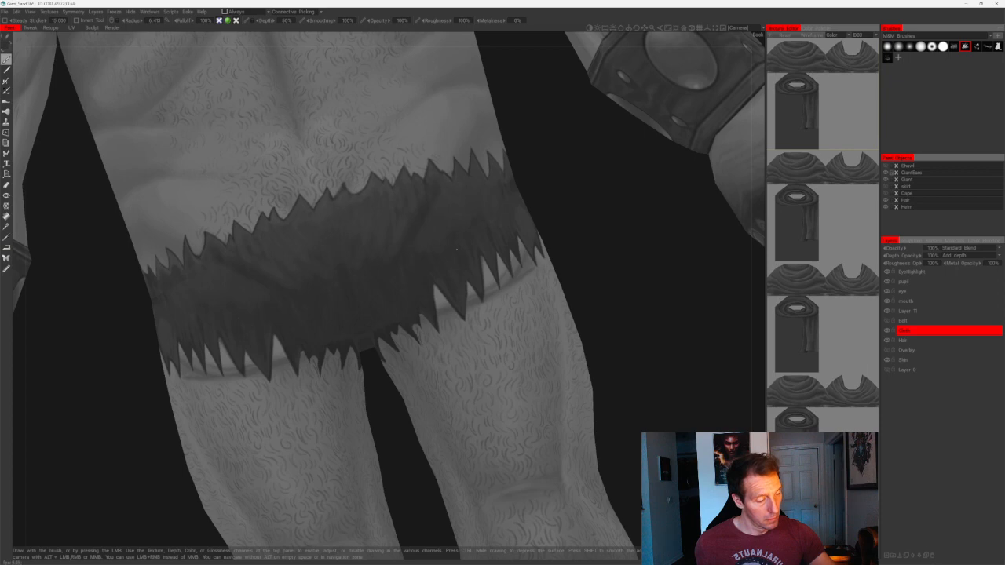
left_click_drag(427, 235, 605, 224, "alt")
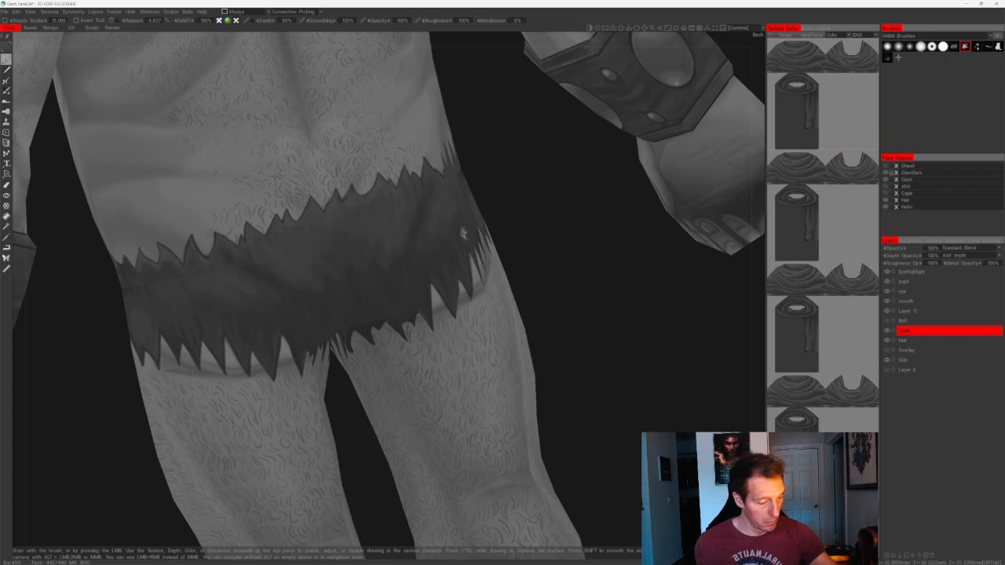
left_click_drag(463, 233, 474, 166, "alt")
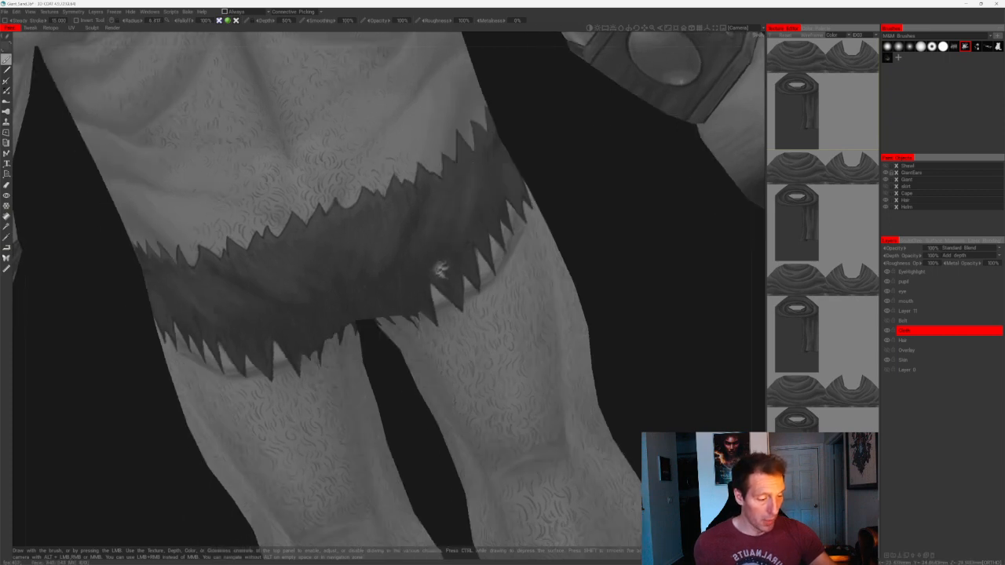
left_click_drag(560, 191, 606, 165)
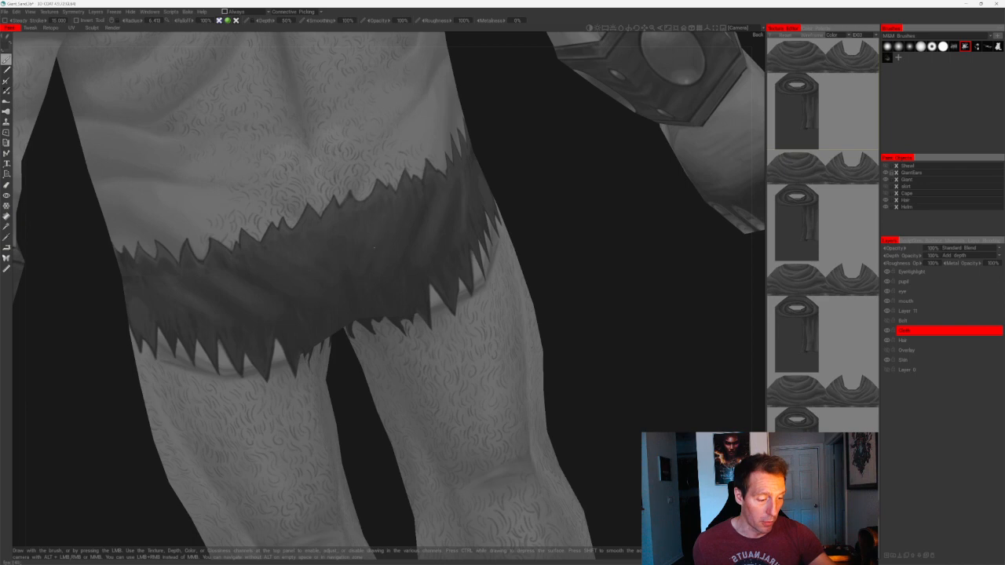
left_click_drag(410, 236, 552, 211, "alt")
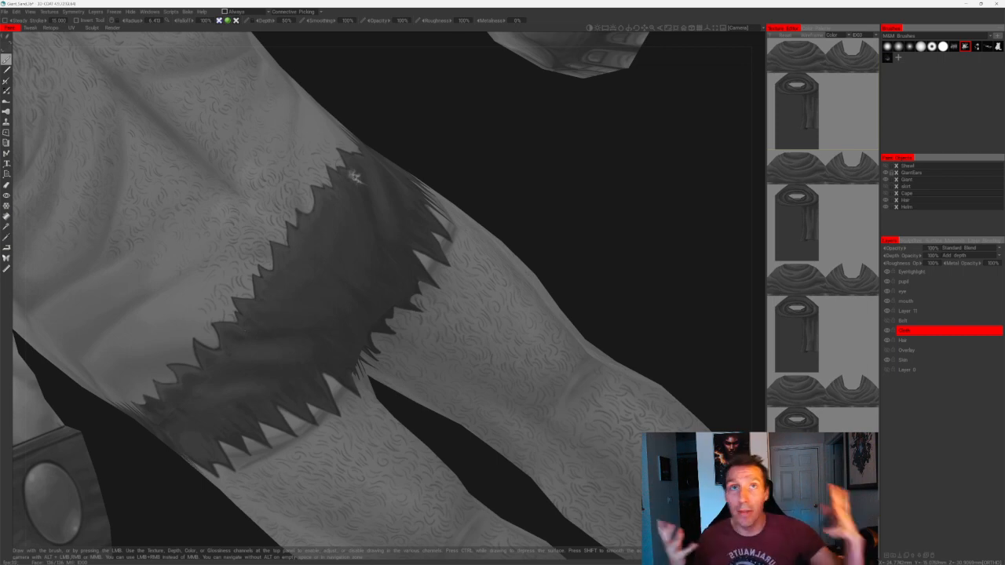
- Shade the folds over the buttock near the outer hip and blend them with a larger brush
mouse_move(496, 196)
left_mouse_down()
mouse_move(527, 193)
mouse_move(525, 183)
mouse_move(516, 194)
left_mouse_up()
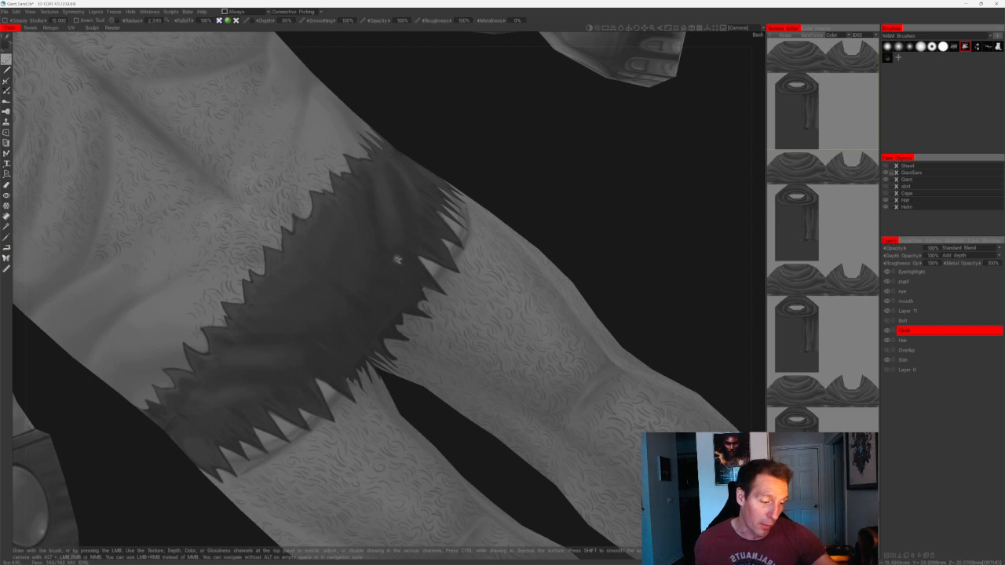
left_click_drag(489, 167, 520, 164)
key("bracketright")
key("bracketright")
key("bracketright")
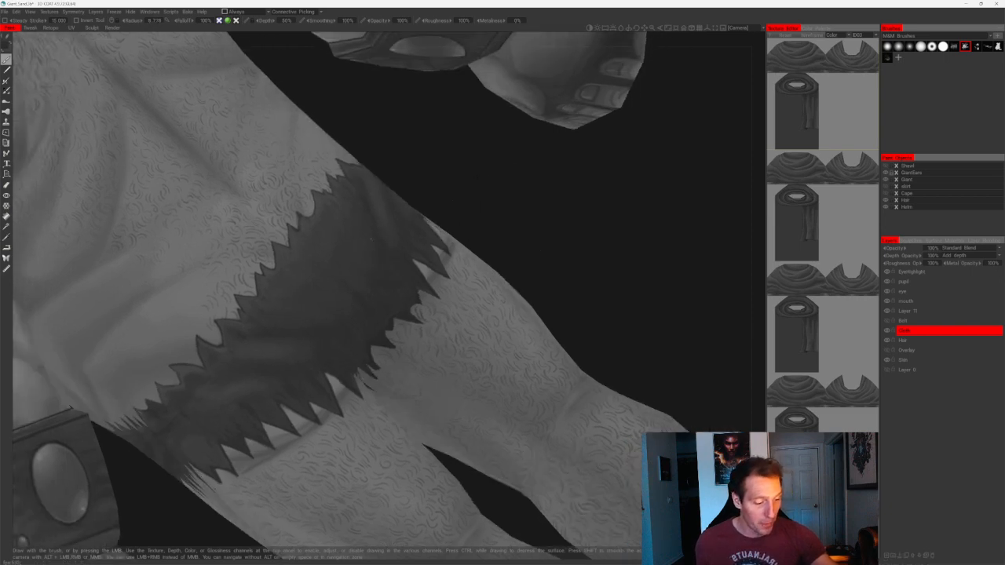
left_click_drag(444, 195, 440, 212)
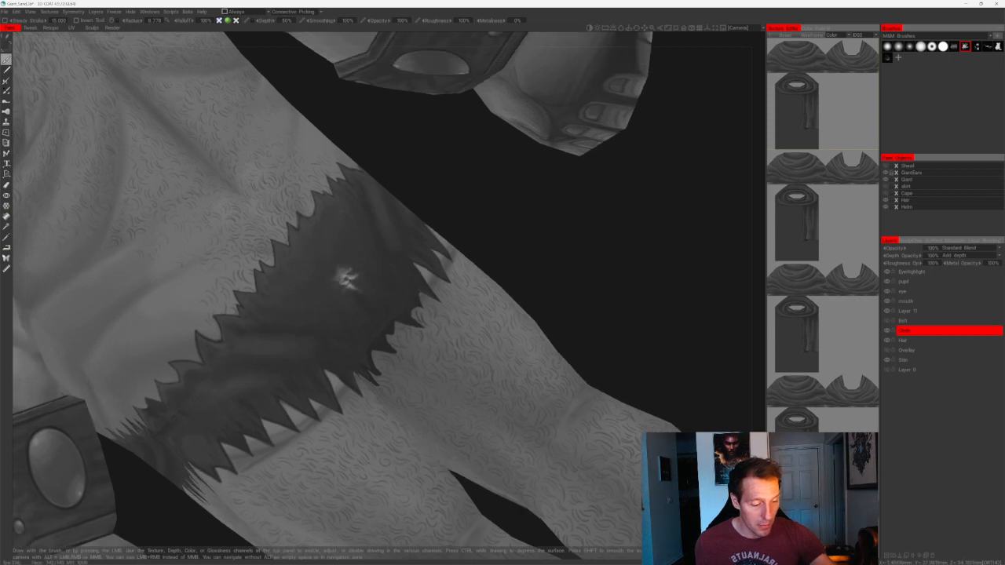
mouse_move(363, 293)
left_mouse_down("alt")
mouse_move(366, 302)
mouse_move(380, 282)
mouse_move(384, 306)
mouse_move(366, 287)
left_mouse_up("alt")
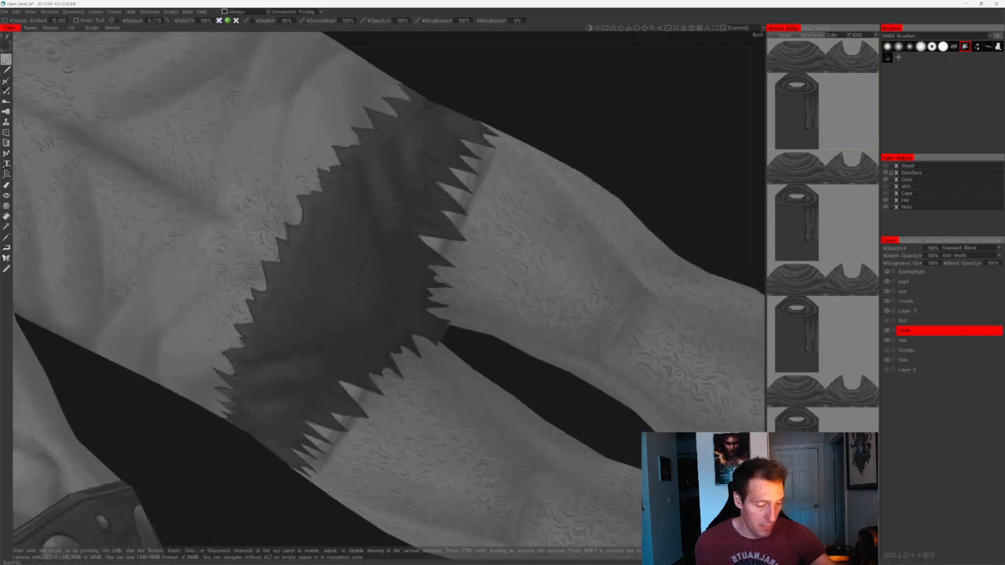
- Check the loincloth on the whole figure from behind and soften the fold shading across the buttock
right_click_drag(529, 381, 579, 283, "alt")
left_click_drag(578, 283, 601, 318, "alt+shift")
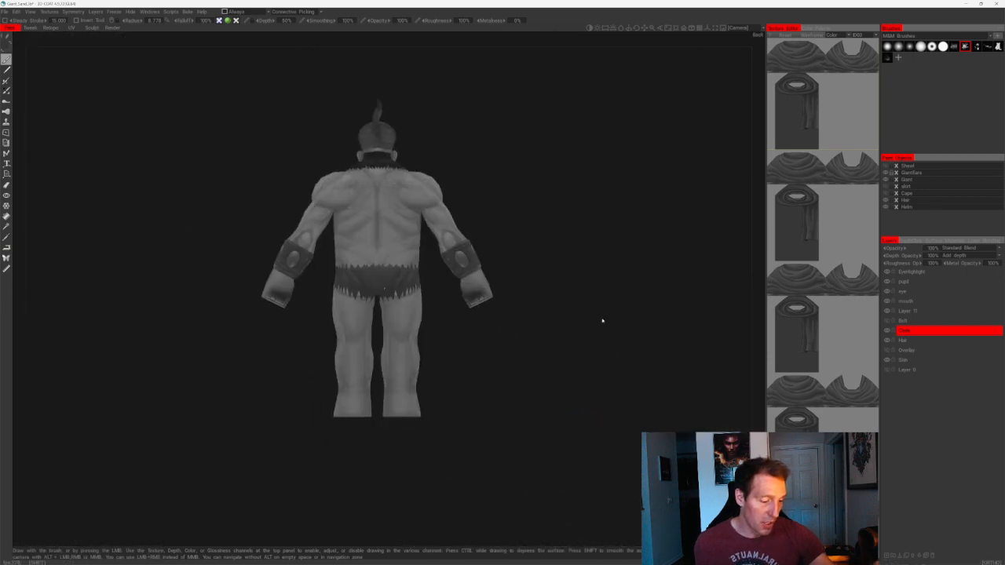
right_click_drag(601, 318, 590, 353, "alt")
left_click_drag(590, 354, 498, 352, "alt")
right_click_drag(497, 352, 366, 319, "alt")
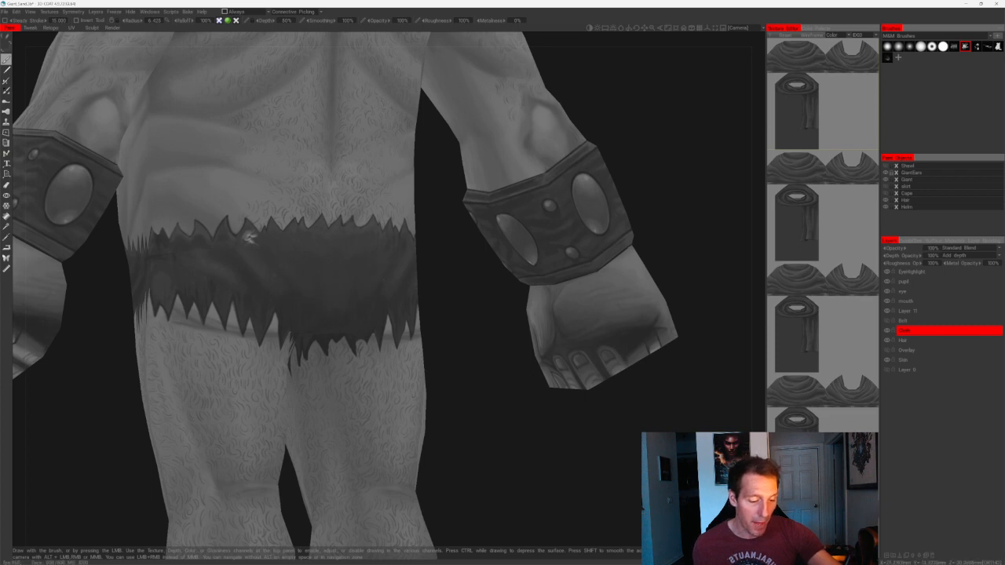
left_click_drag(370, 261, 450, 291, "alt")
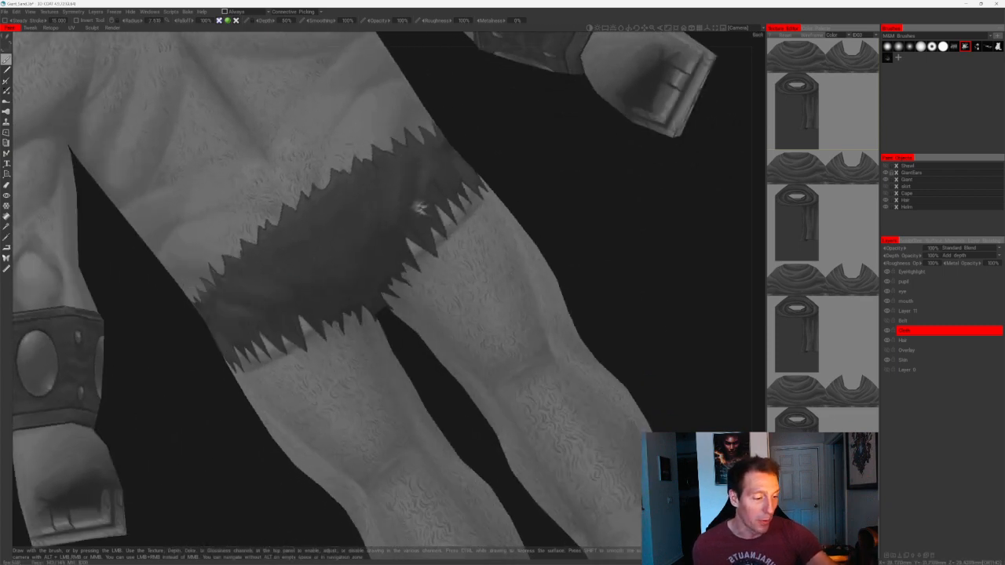
left_click_drag(419, 209, 411, 227, "alt")
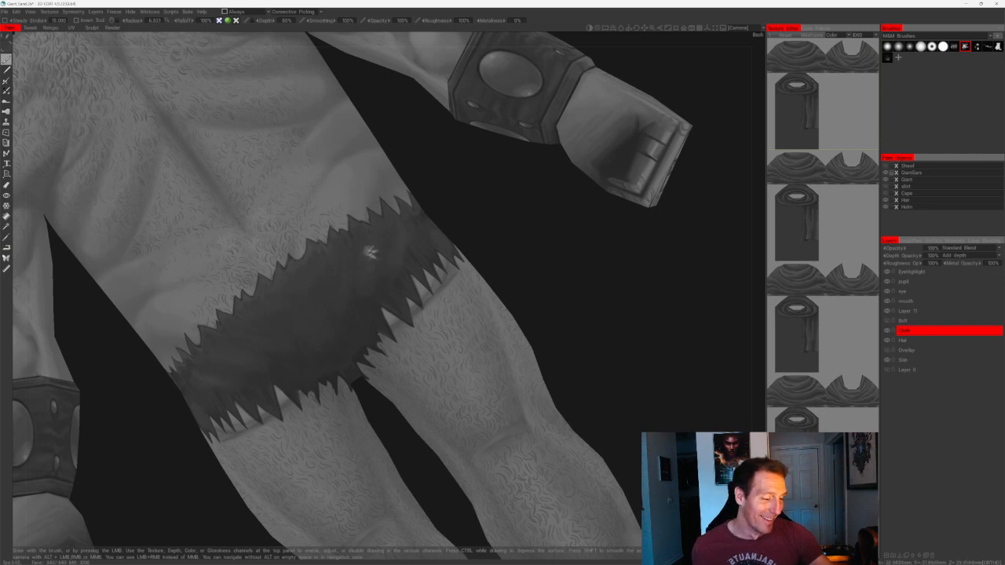
left_click_drag(505, 245, 402, 250, "alt")
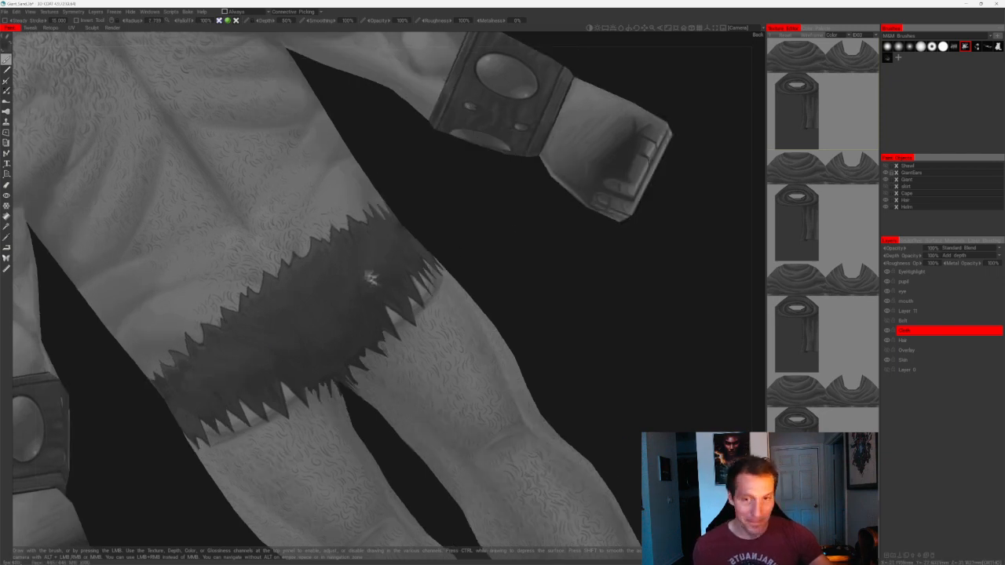
left_click_drag(446, 246, 464, 227, "alt")
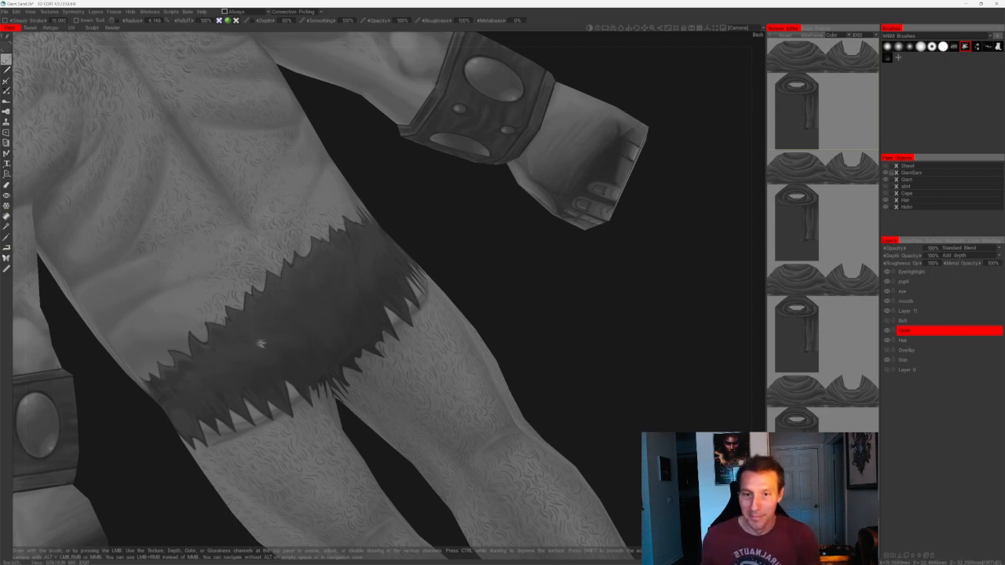
- Enlarge the brush and blend rounded, soft shading over the back panel toward the side of the hip
right_click_drag(558, 399, 529, 337)
left_click_drag(530, 337, 536, 354, "shift")
right_click_drag(536, 354, 515, 416)
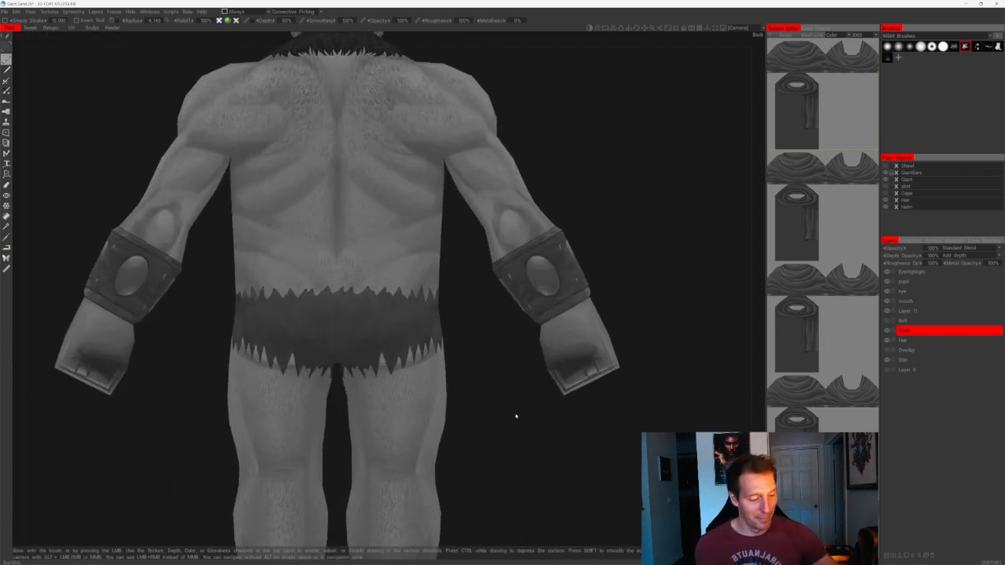
left_click_drag(516, 416, 514, 369)
right_click_drag(514, 370, 502, 420)
key("bracketright")
key("bracketright")
key("bracketright")
key("bracketright")
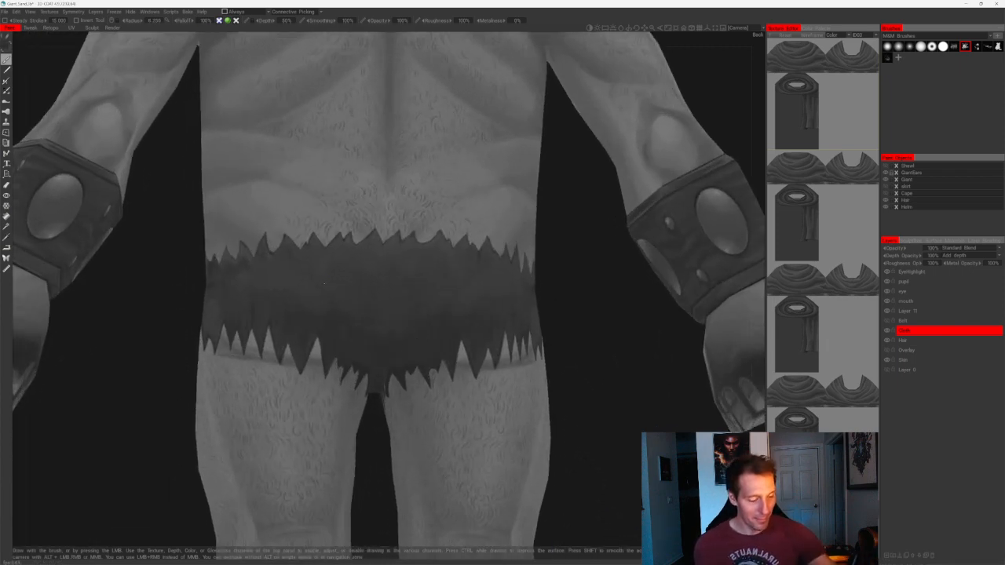
left_click_drag(291, 341, 179, 471, "alt")
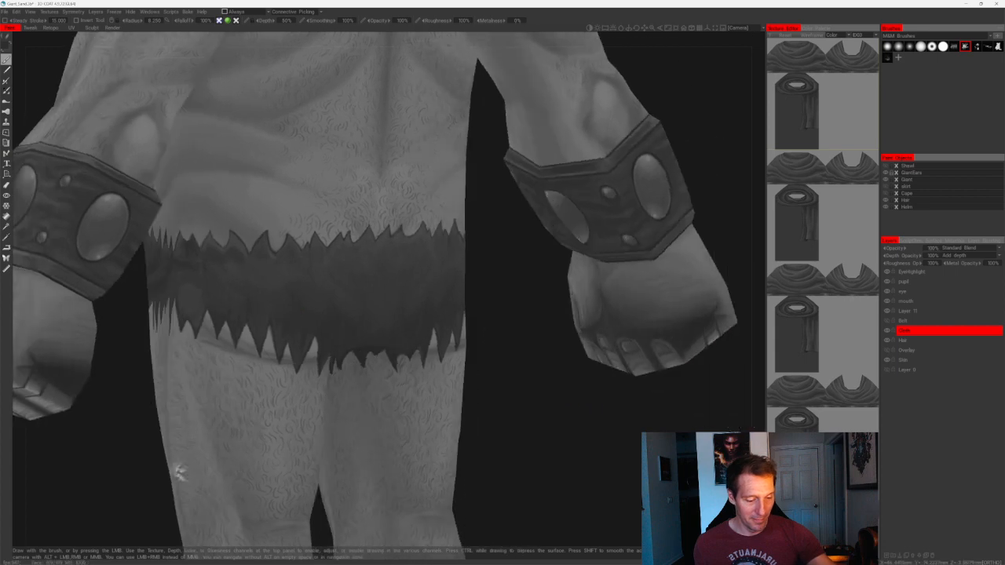
left_click_drag(262, 285, 235, 267, "alt")
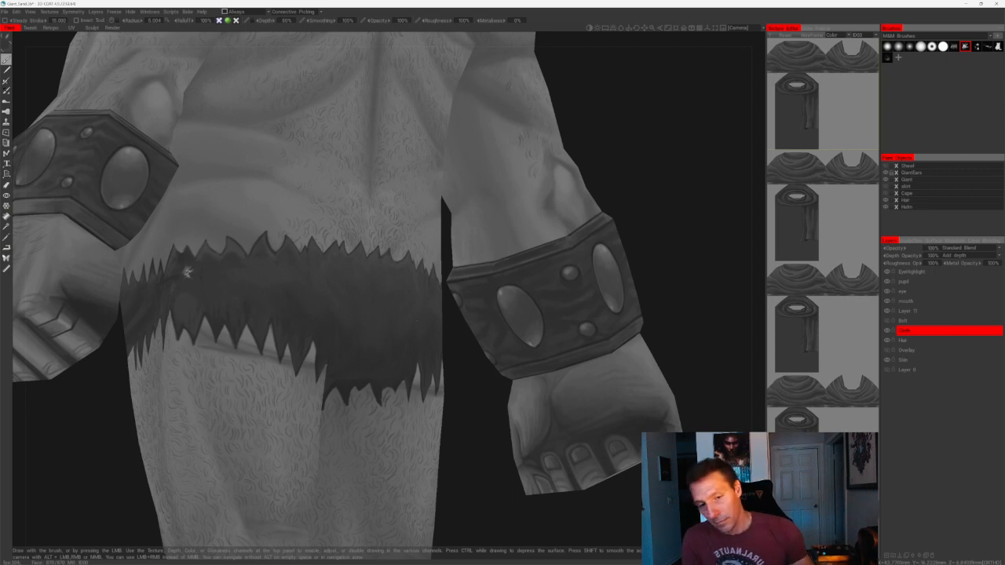
- Shade the cloth on the outer hip to join the front folds with the back panel
left_click_drag(187, 272, 408, 299, "alt")
middle_click_drag(259, 354, 419, 369, "alt")
right_click_drag(392, 369, 419, 385, "alt")
left_click_drag(420, 385, 360, 328, "alt")
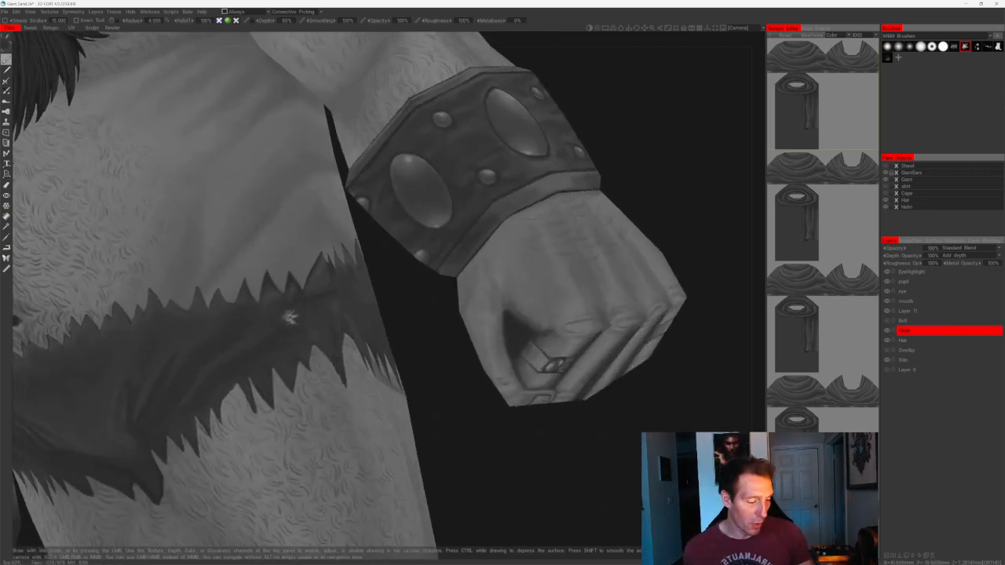
left_click_drag(395, 319, 378, 314, "alt")
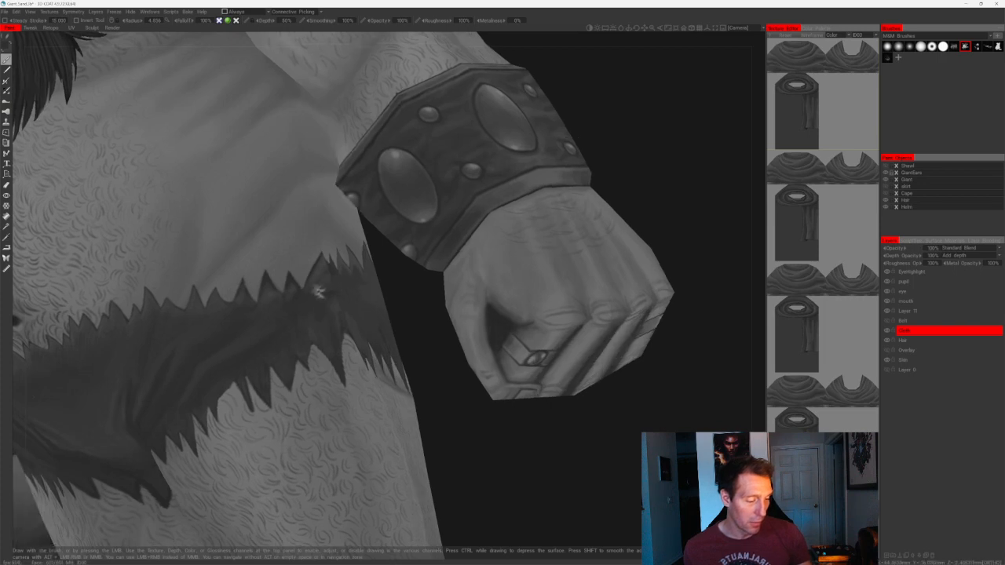
left_click_drag(455, 370, 343, 391, "alt")
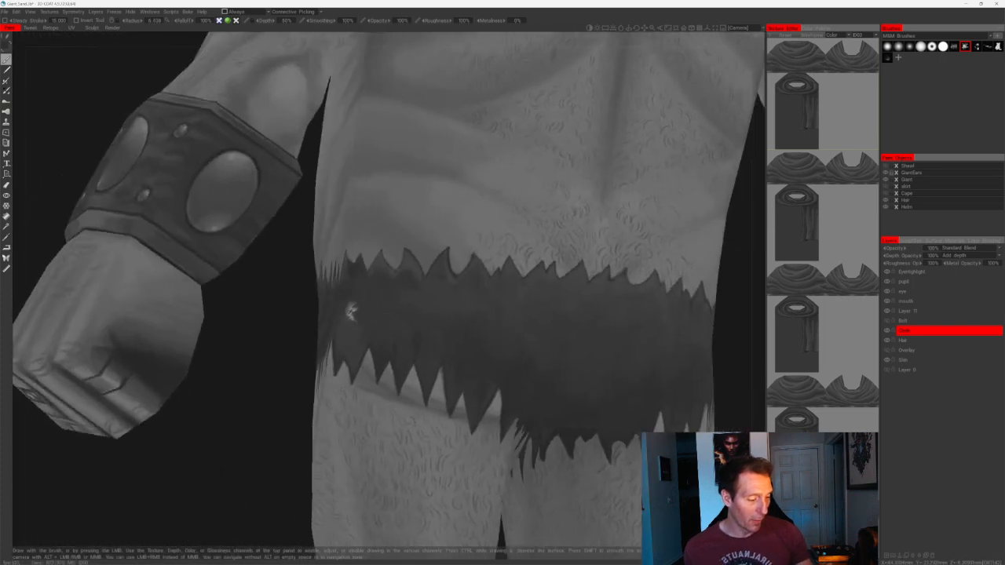
- Refine the fold strokes along the side of the loincloth below the upper jagged edge with a smaller brush
mouse_move(365, 303)
left_mouse_down("alt")
mouse_move(260, 330)
mouse_move(222, 264)
left_mouse_up("alt")
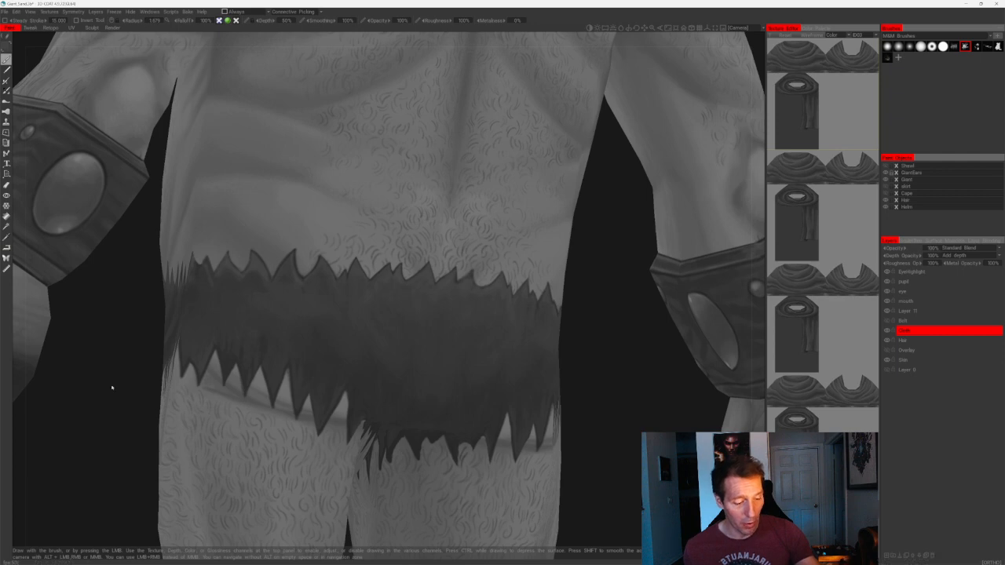
left_click_drag(111, 388, 201, 277, "alt")
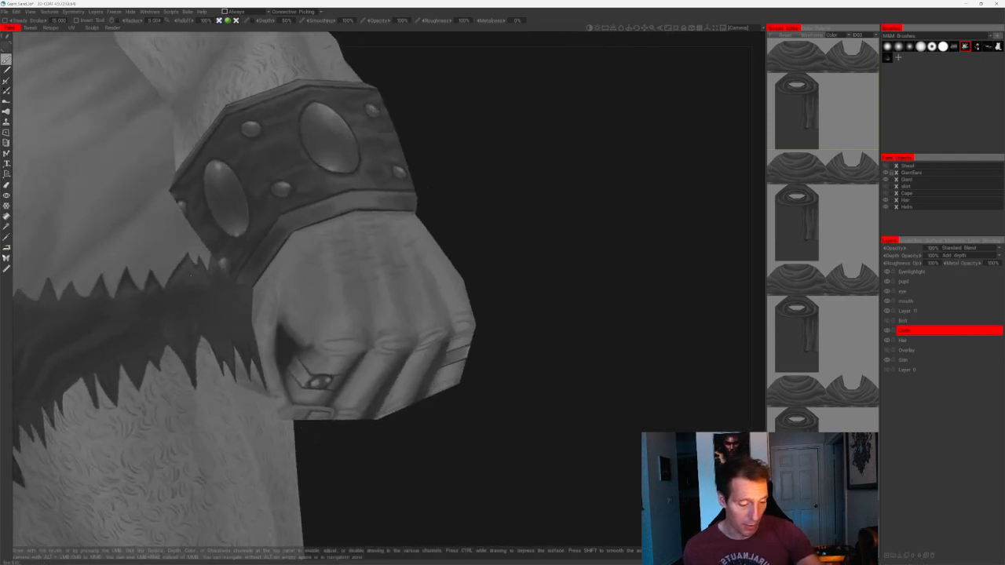
left_click_drag(341, 492, 159, 286, "alt")
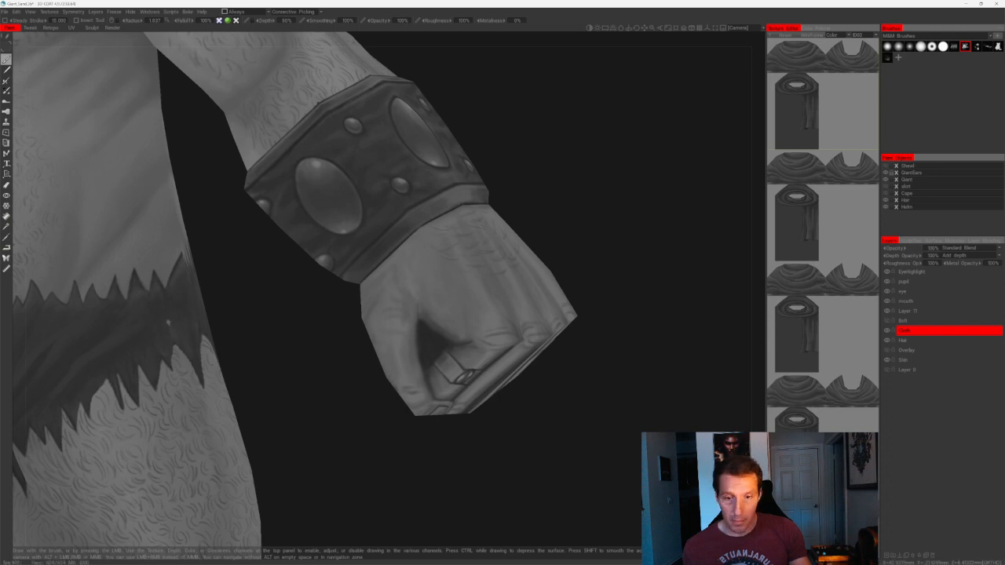
right_click_drag(168, 322, 275, 299, "alt")
left_click_drag(275, 298, 178, 404, "alt")
right_click_drag(177, 403, 182, 404, "alt")
middle_click_drag(181, 404, 172, 392, "alt")
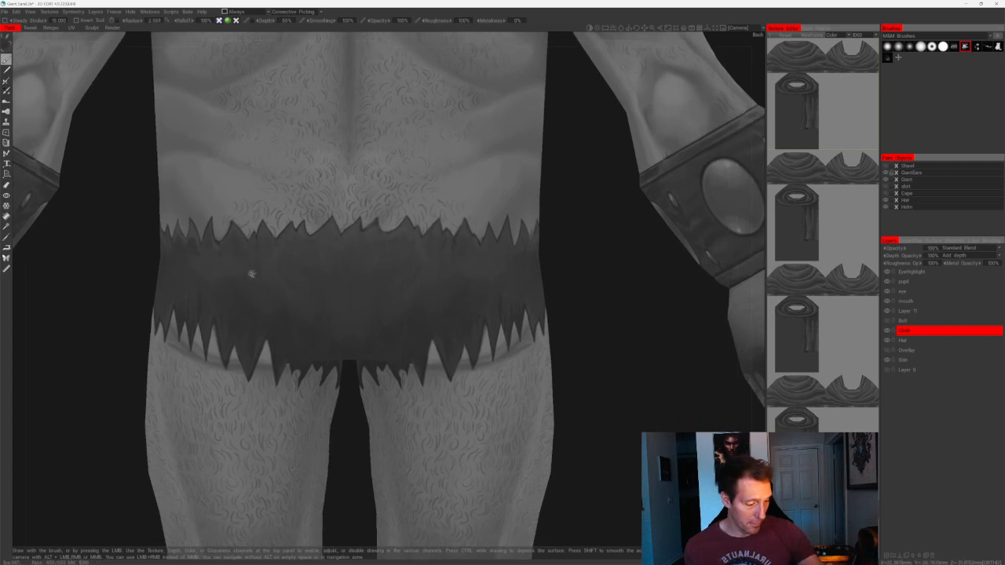
- Enlarge the brush and soften the fold shading across the middle of the loincloth's back panel
key("bracketright")
key("bracketright")
key("bracketright")
key("bracketright")
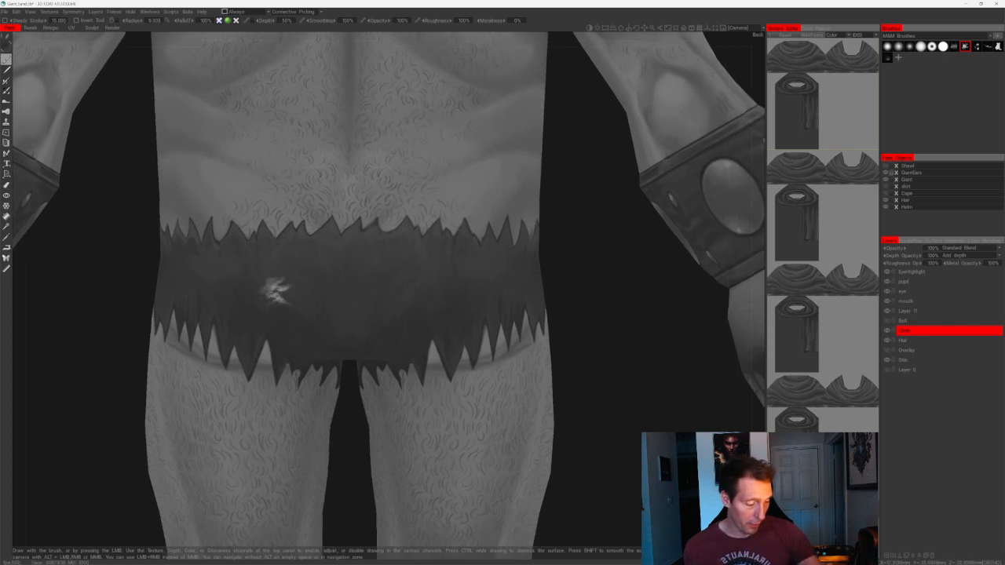
left_click_drag(553, 361, 567, 309, "alt")
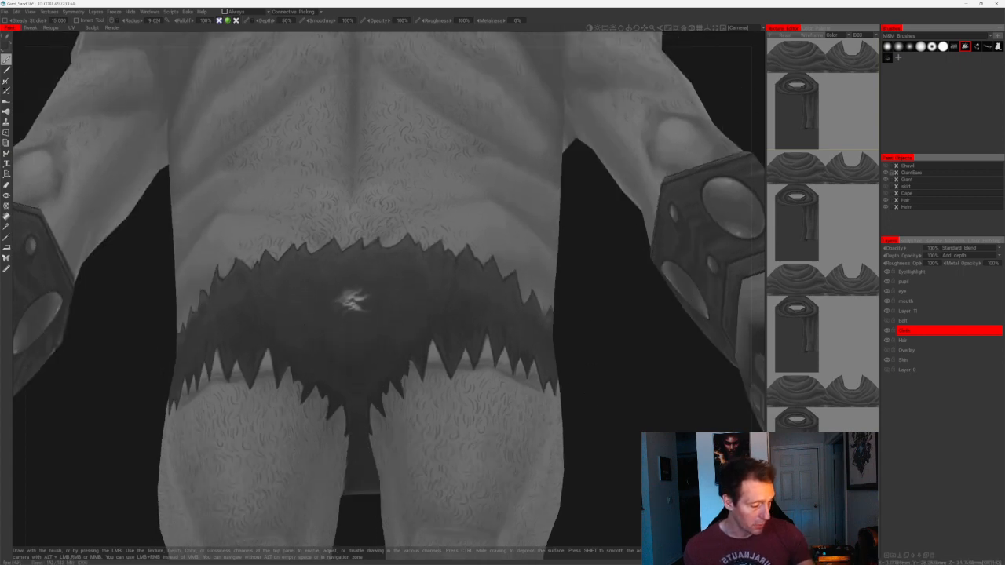
- Refine the rounded buttock shading on the back panel with a smaller brush, blending it toward the lower jagged edge
key("bracketleft")
key("bracketleft")
key("bracketleft")
key("bracketleft")
key("bracketleft")
key("bracketleft")
key("bracketleft")
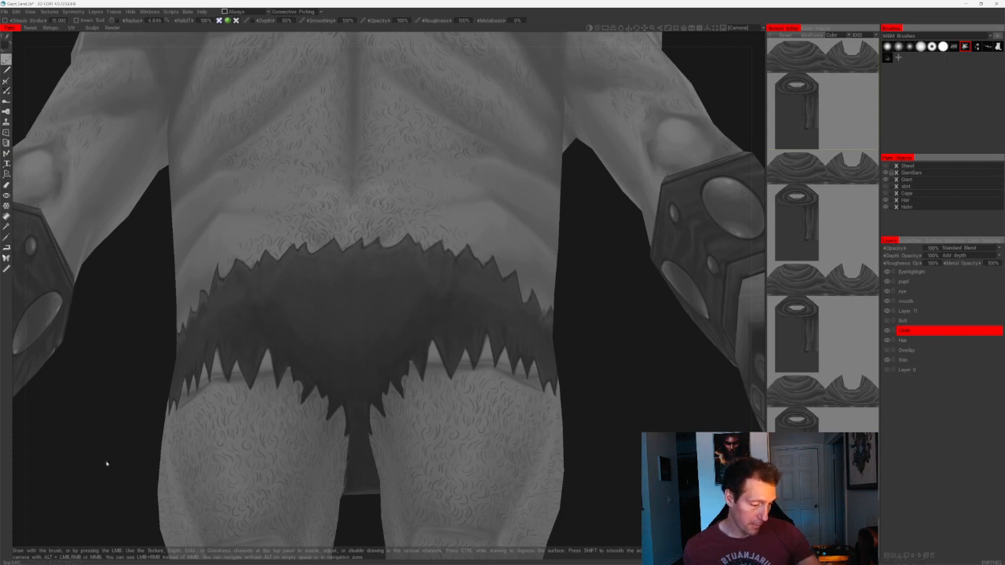
left_click_drag(107, 464, 123, 489)
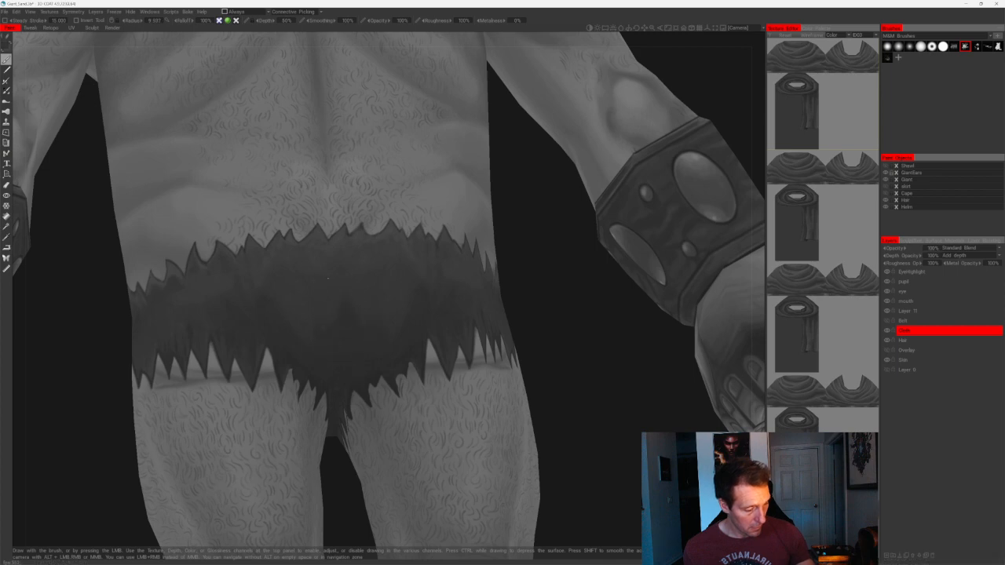
- Check the loincloth on the whole figure from behind and touch up the cloth shading at the back of the hip
key("KP_5")
right_click_drag(258, 305, 320, 197, "alt")
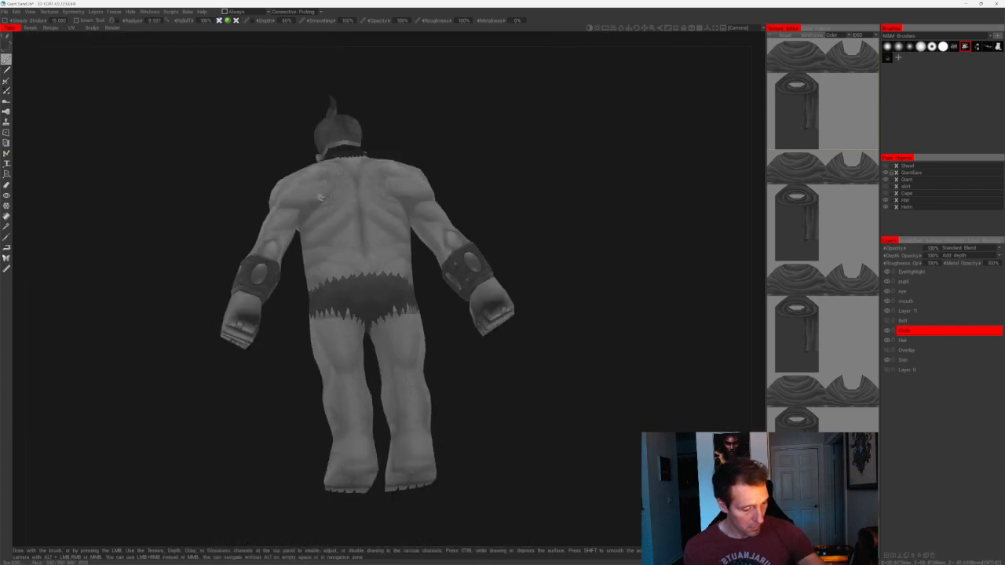
key("KP_8")
right_click_drag(513, 377, 475, 450, "alt")
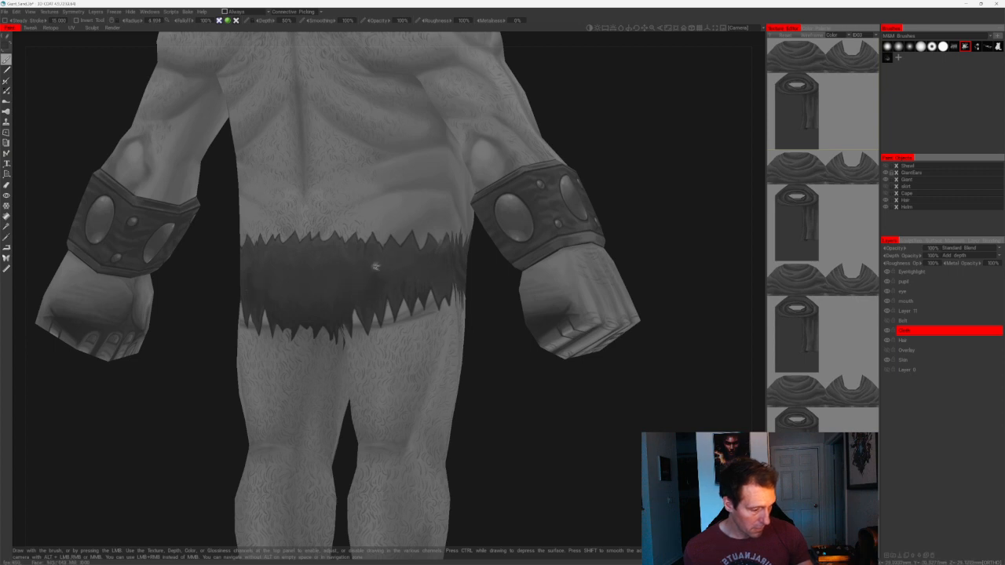
left_click_drag(408, 262, 404, 276, "alt")
middle_click_drag(403, 275, 381, 320, "alt")
left_click_drag(440, 361, 466, 374, "alt")
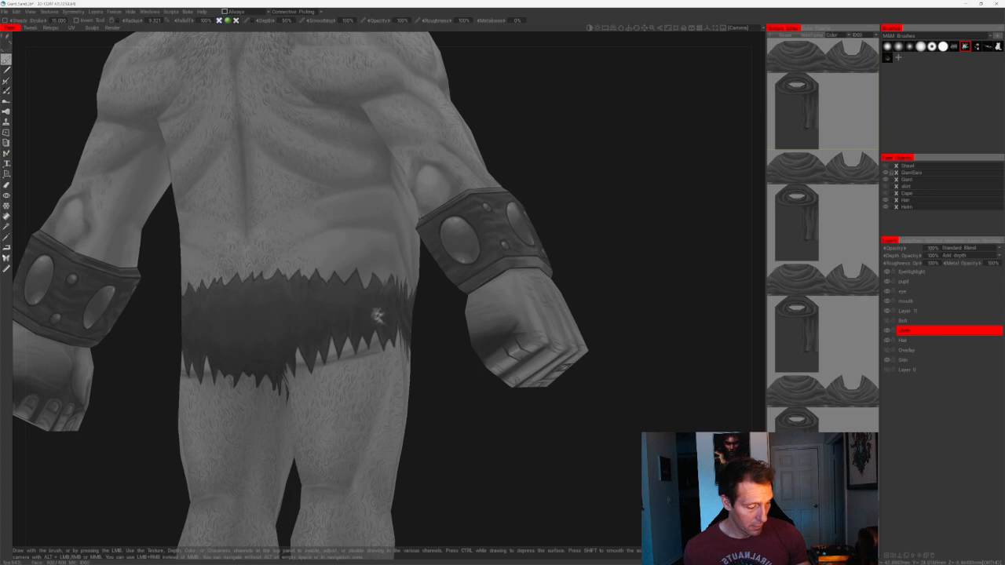
mouse_move(433, 400)
left_mouse_down("alt")
mouse_move(447, 435)
mouse_move(455, 399)
left_mouse_up("alt")
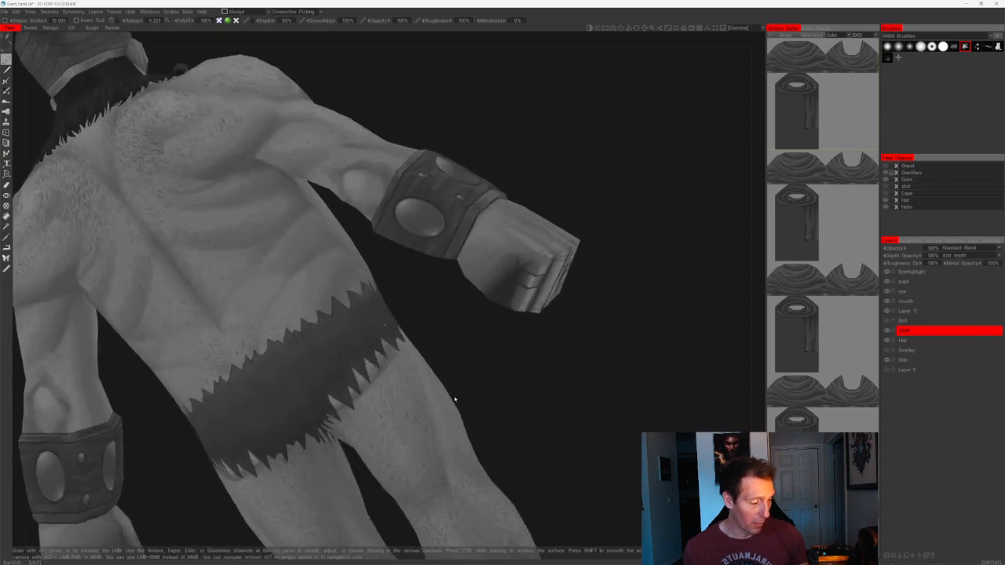
right_click_drag(455, 400, 518, 451, "alt")
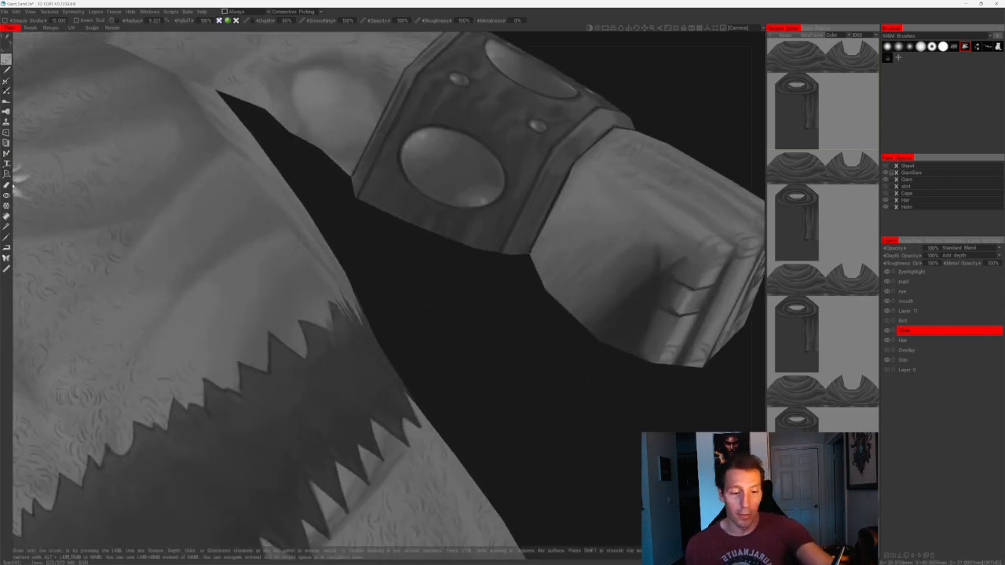
- Examine how the loincloth's shading wraps around the hip from the side, front and back
left_click(7, 195)
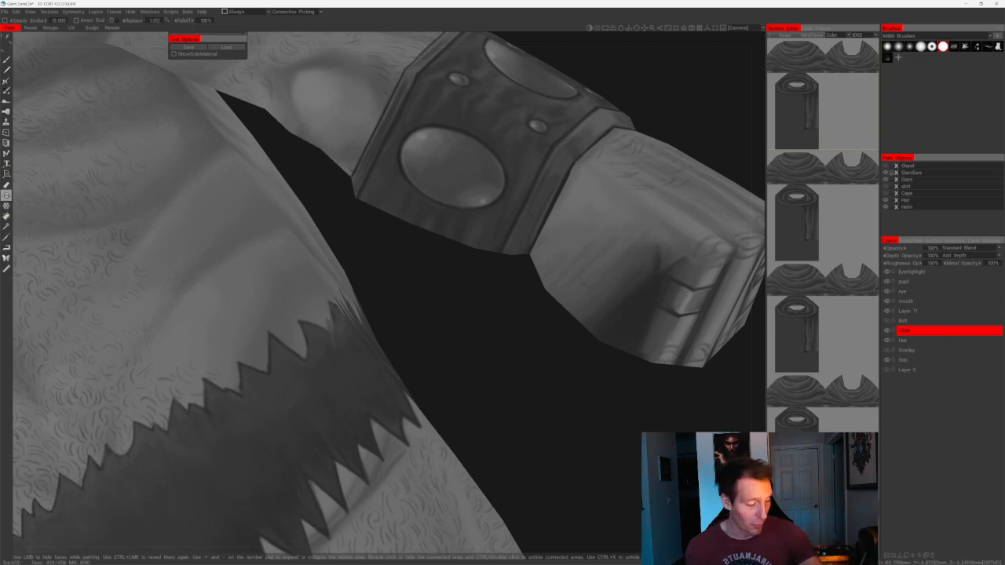
left_click_drag(445, 386, 392, 355, "alt")
right_click_drag(483, 452, 485, 400, "alt")
left_click_drag(484, 400, 360, 418, "alt")
right_click_drag(360, 418, 361, 383, "alt")
left_click_drag(471, 440, 625, 479, "alt")
right_click_drag(626, 480, 502, 353, "alt")
left_click_drag(502, 354, 128, 109, "alt")
right_click_drag(128, 110, 244, 135, "alt")
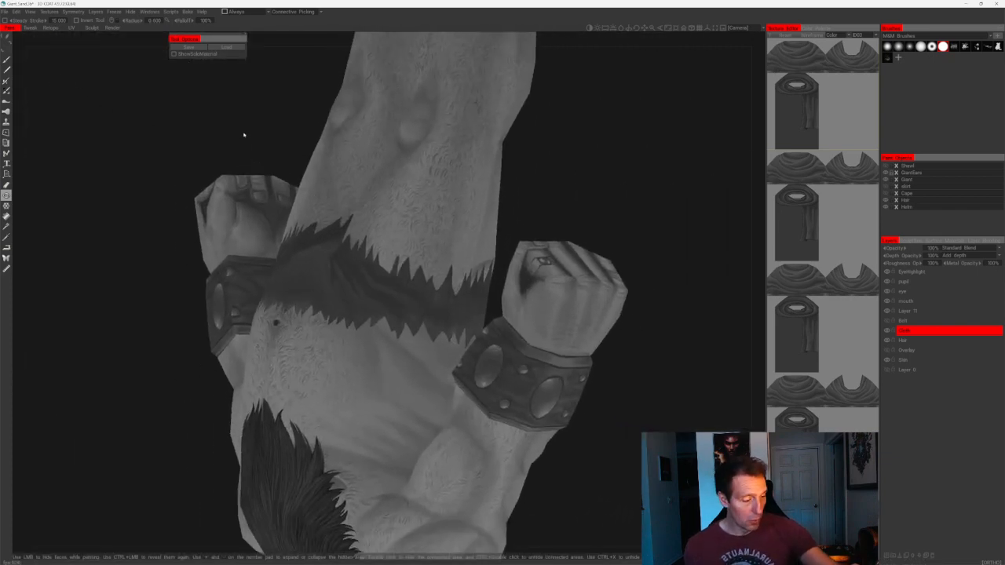
left_click_drag(245, 134, 324, 269, "alt")
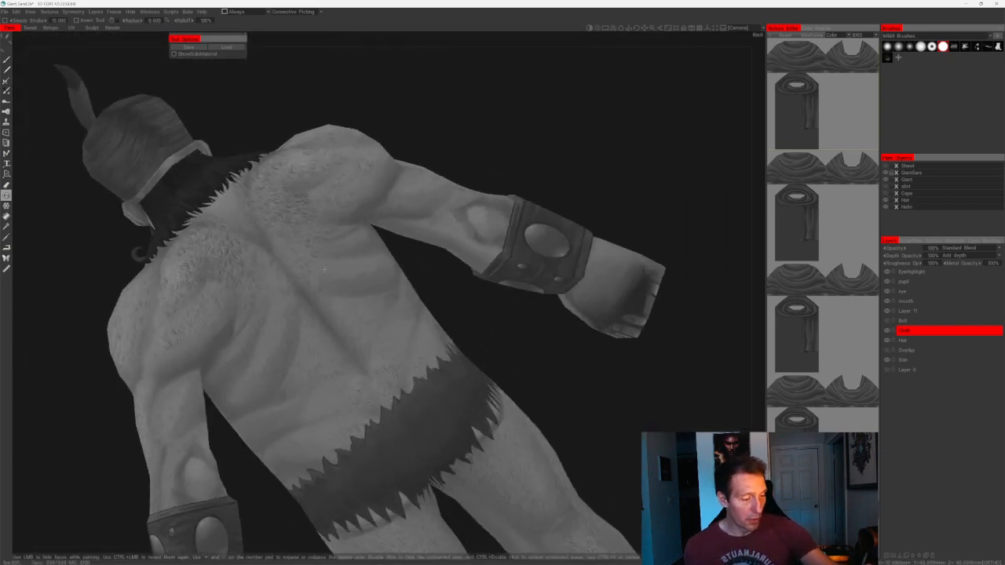
- Switch the viewport to perspective projection and frame the front of the loincloth for painting
left_click(691, 27)
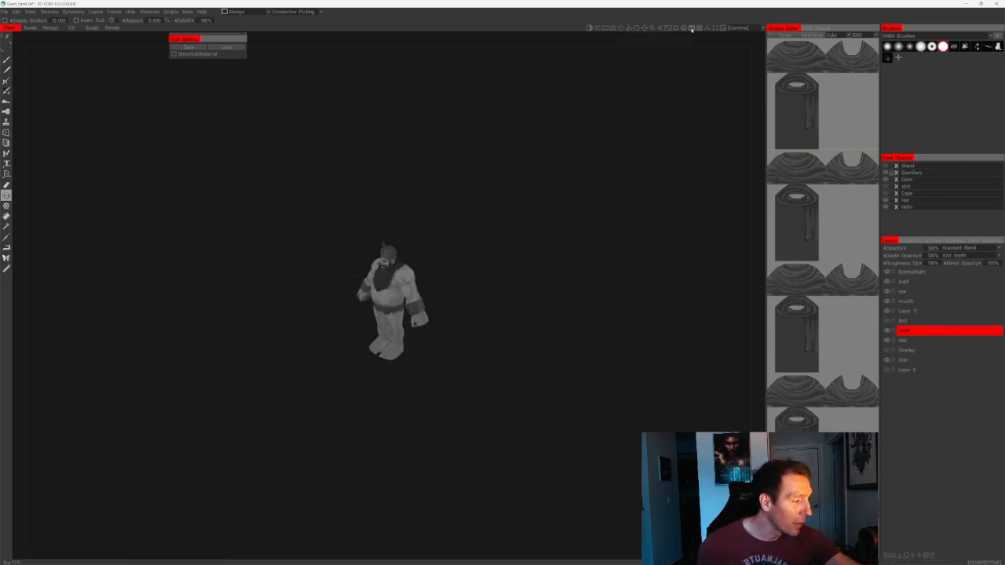
scroll(560, 460, "up", 6)
left_click_drag(582, 505, 497, 439)
scroll(518, 487, "up", 5)
middle_click_drag(526, 504, 494, 458)
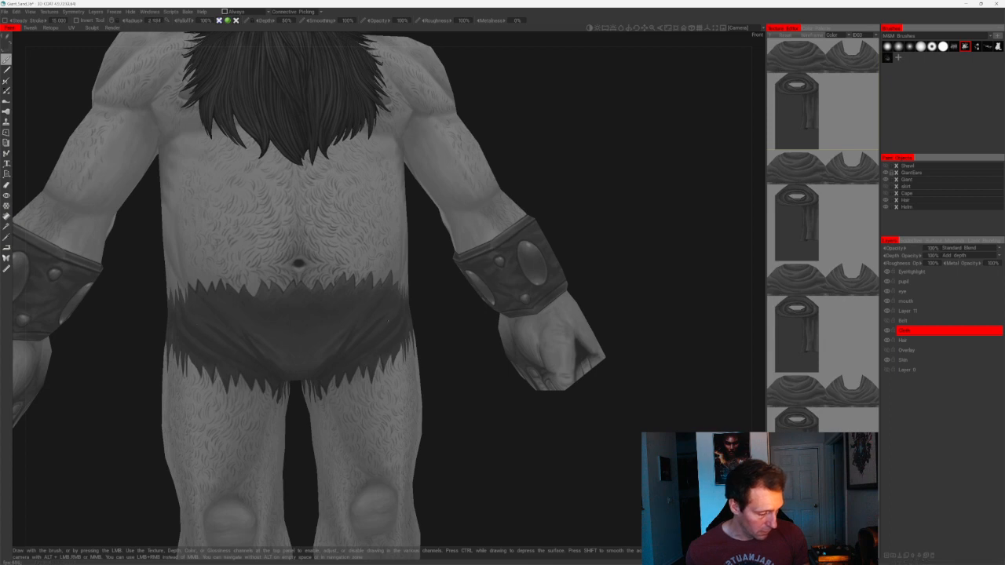
- Shade the diagonal folds on the loincloth's front near the hip and check them on the whole figure
left_click_drag(387, 321, 376, 341, "alt")
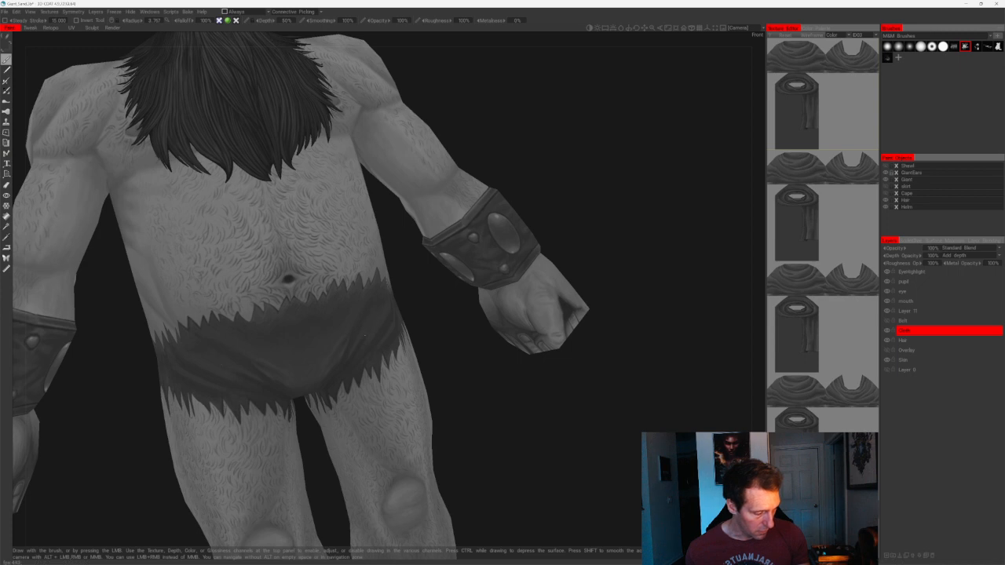
left_click_drag(364, 336, 488, 357, "alt")
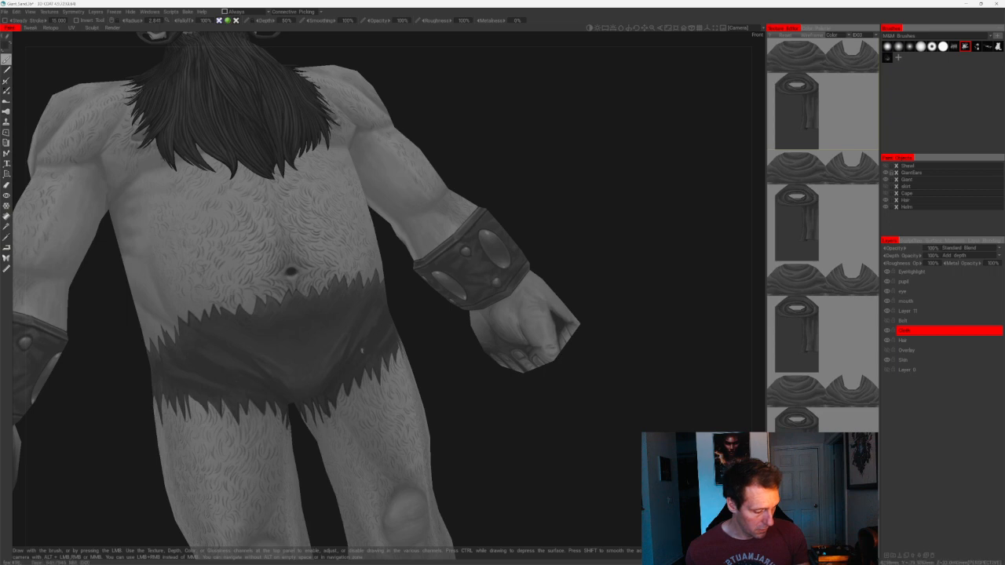
right_click_drag(471, 405, 433, 260, "alt")
left_click_drag(433, 261, 505, 305, "alt")
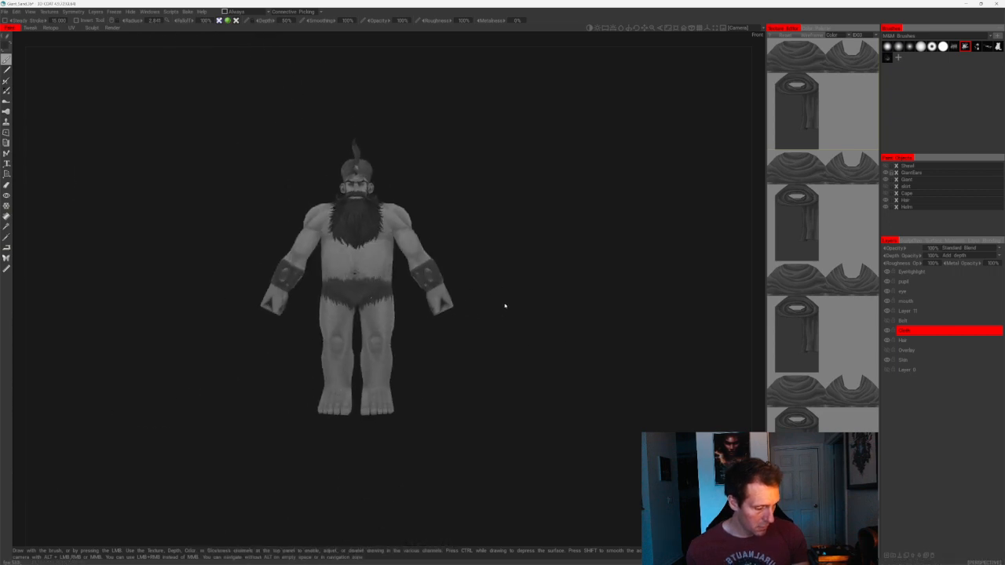
right_click_drag(505, 305, 498, 433, "alt")
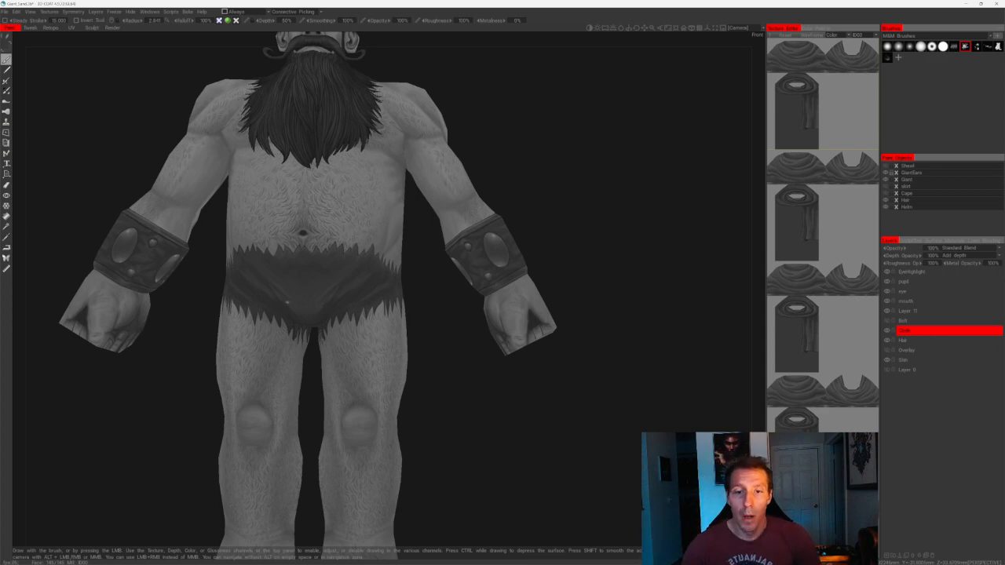
- Blend the front panel's fold shading on both sides of the crotch, adjusting the brush size
left_click_drag(450, 375, 464, 377)
middle_click_drag(465, 377, 469, 402)
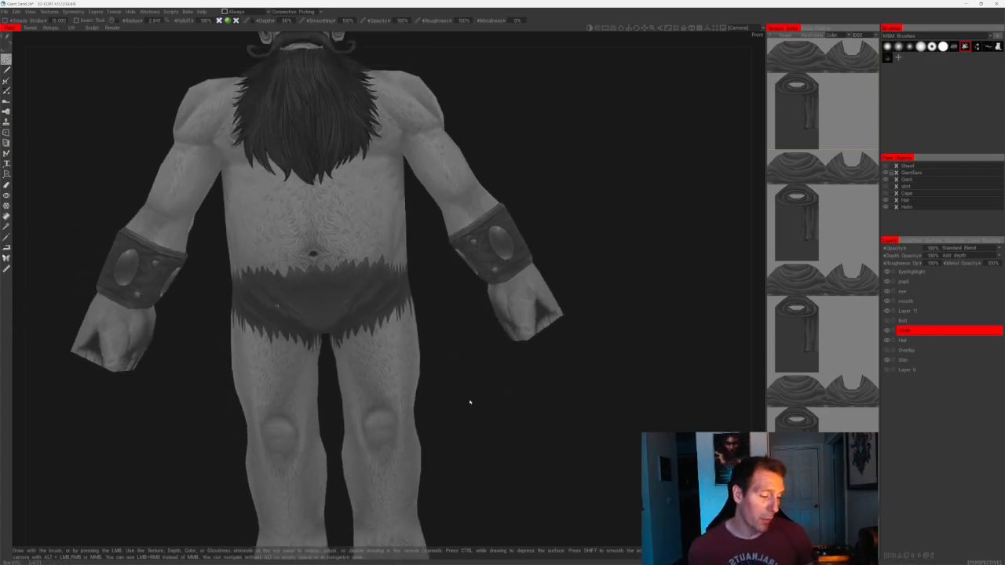
right_click_drag(470, 402, 465, 379)
right_click_drag(382, 312, 398, 312)
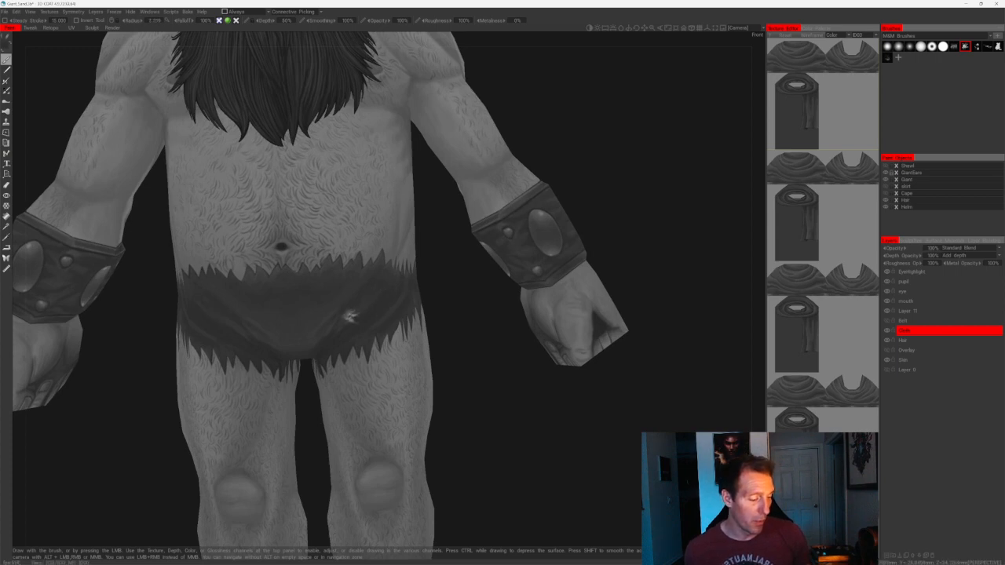
left_click_drag(491, 374, 460, 376)
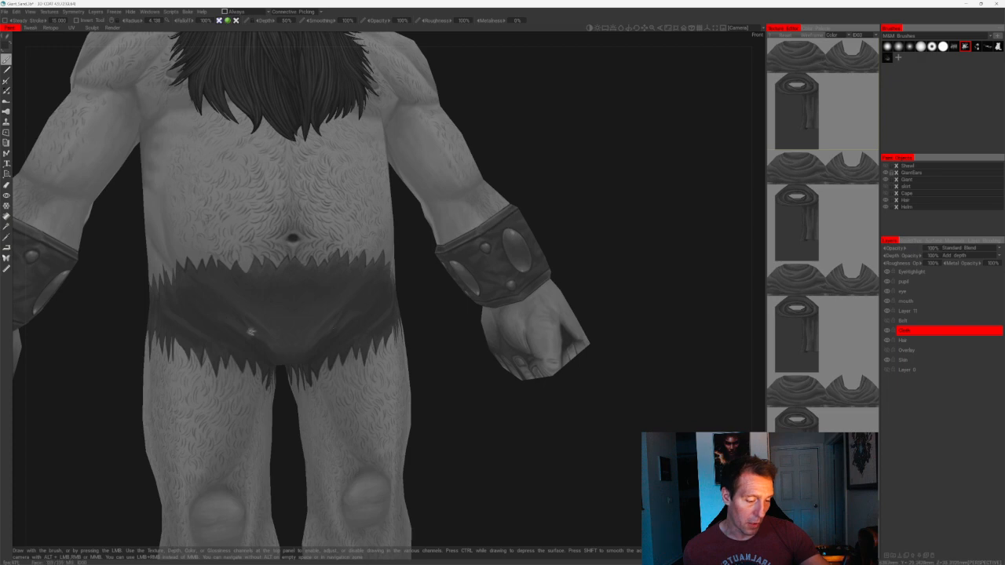
- Soften the front hip of the cloth with a larger brush and detail the folds below it with a smaller one
left_click_drag(260, 246, 442, 405)
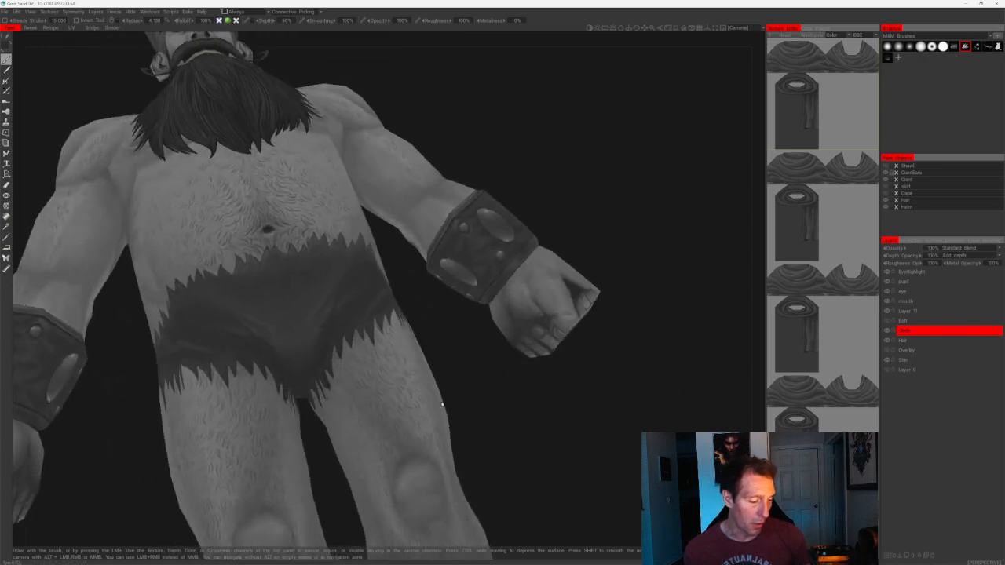
left_click_drag(432, 364, 506, 406)
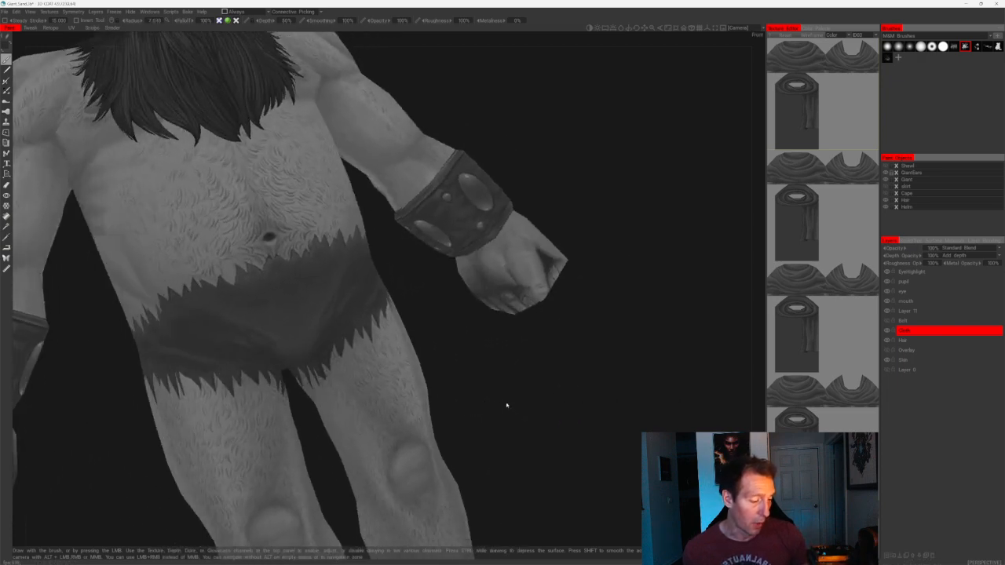
left_click_drag(439, 330, 421, 326)
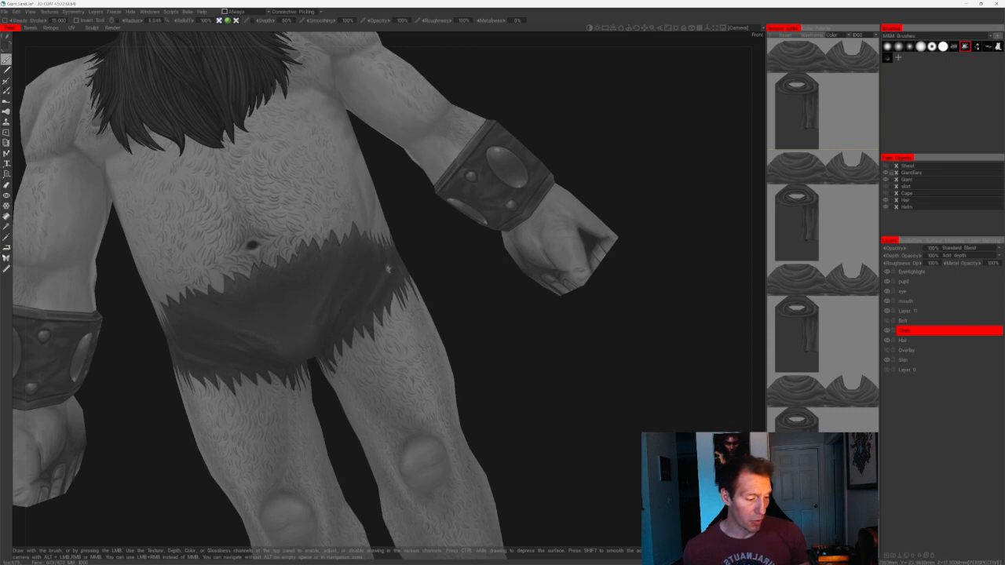
left_click_drag(460, 287, 368, 267)
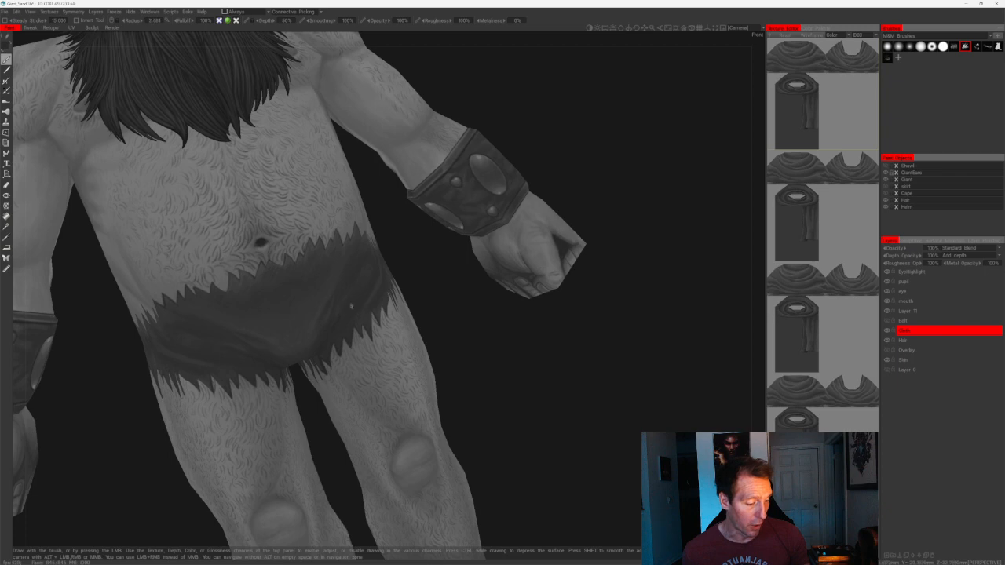
- Paint the creases running from the front hip down to the jagged edge at the inner thigh
left_click_drag(459, 319, 442, 304)
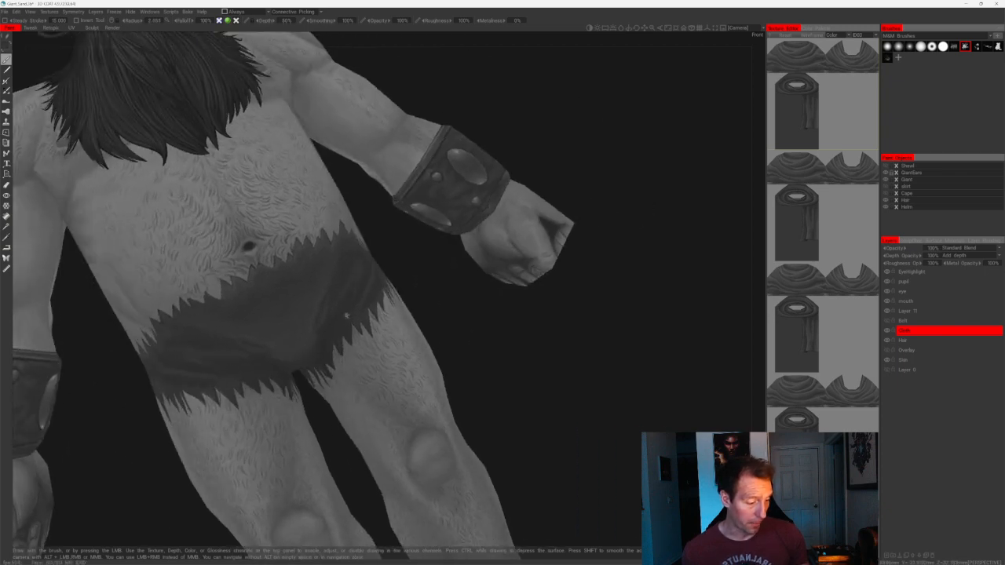
mouse_move(463, 336)
left_mouse_down()
mouse_move(473, 342)
mouse_move(455, 338)
left_mouse_up()
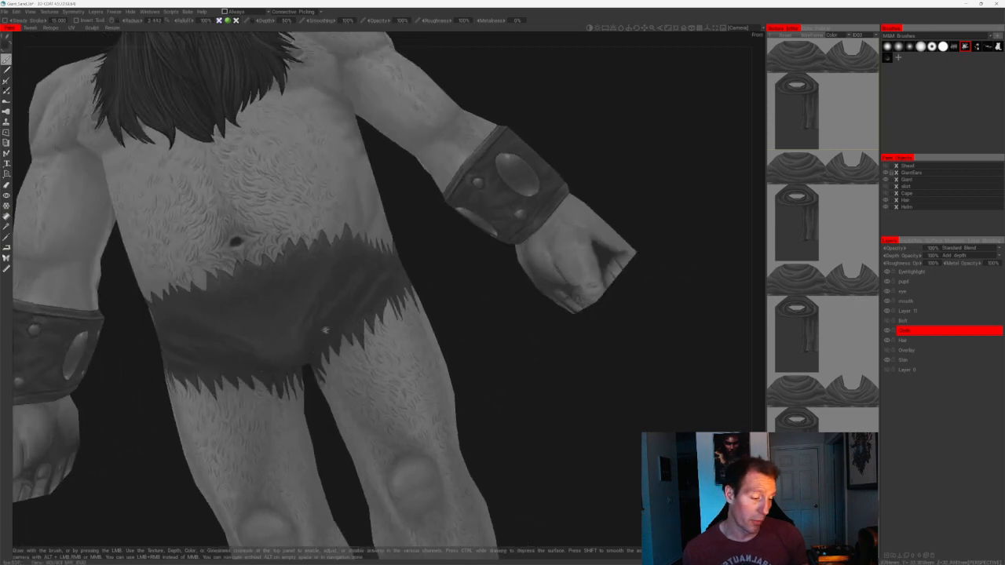
left_click_drag(449, 327, 485, 323)
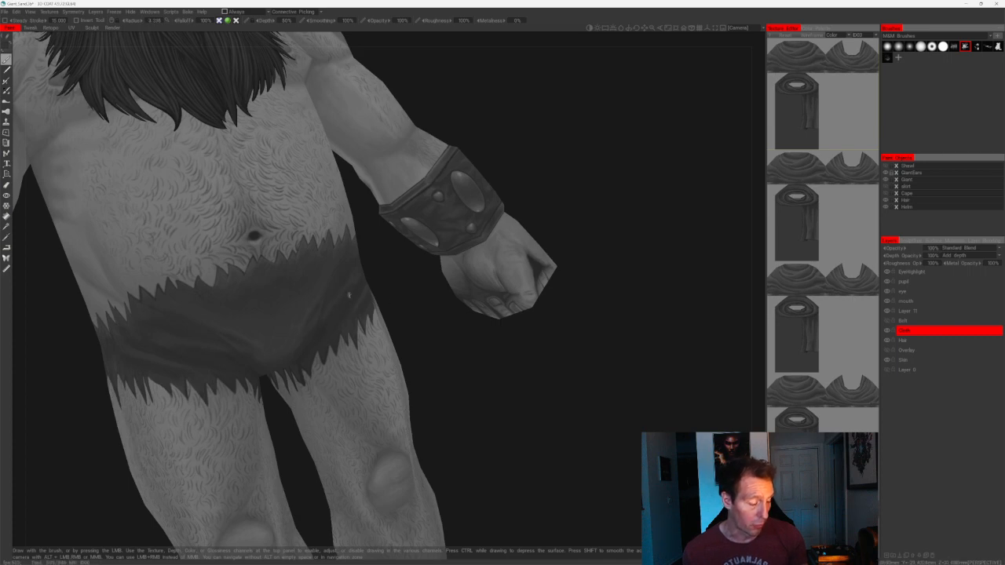
- Refine the fold highlights and shadows on the outer front hip between the two jagged edges
left_click_drag(400, 314, 358, 278)
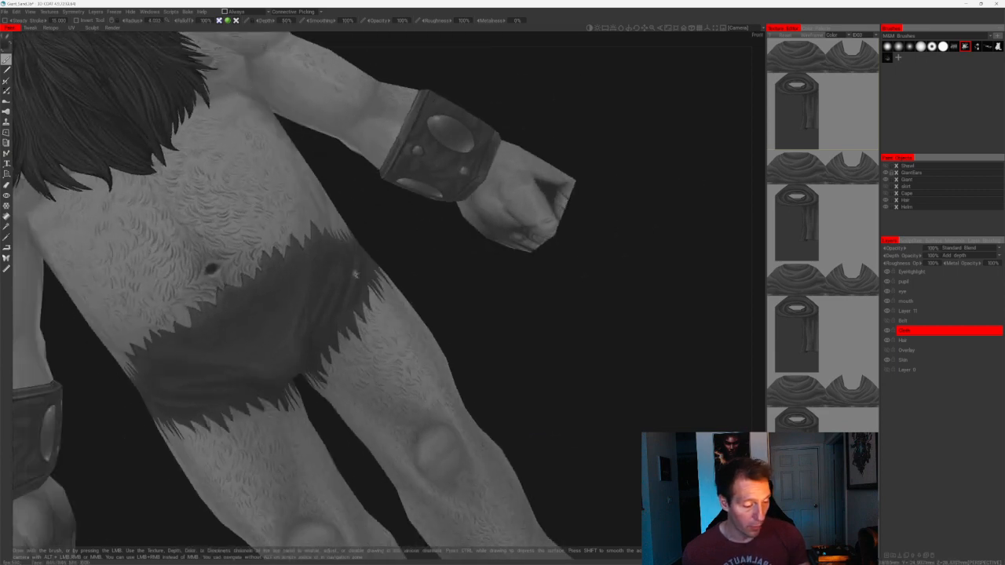
left_click_drag(413, 292, 449, 295)
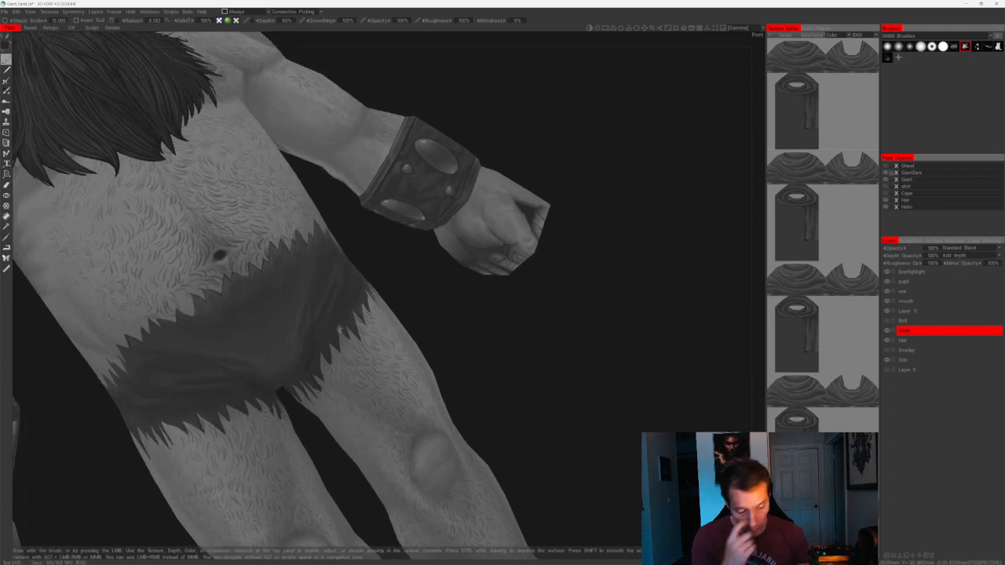
mouse_move(387, 249)
left_mouse_down()
mouse_move(354, 252)
mouse_move(369, 253)
left_mouse_up()
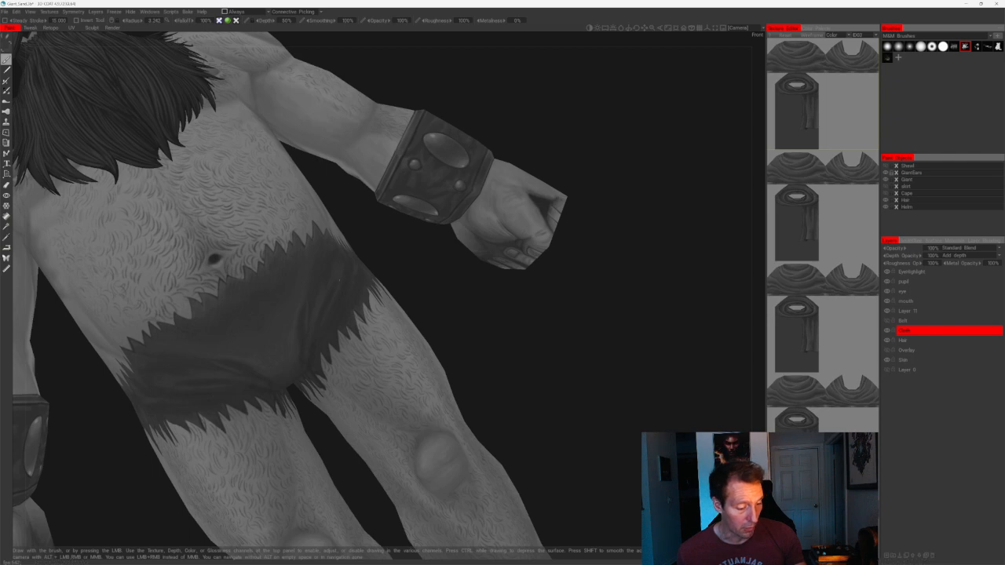
- Blend the long diagonal fold across the front panel toward the crotch and check it from a low angle
left_click_drag(341, 281, 376, 276, "alt")
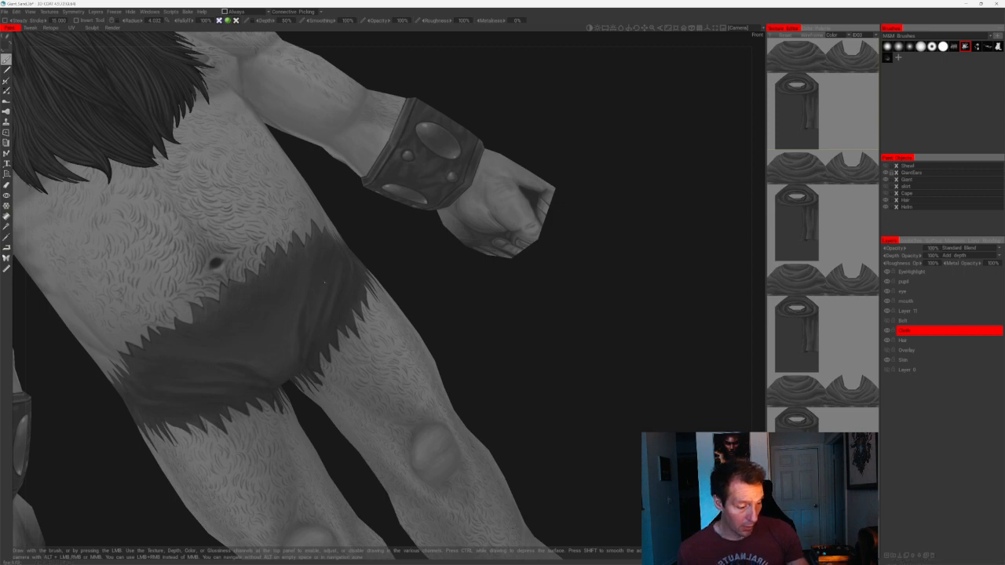
left_click_drag(316, 430, 299, 306)
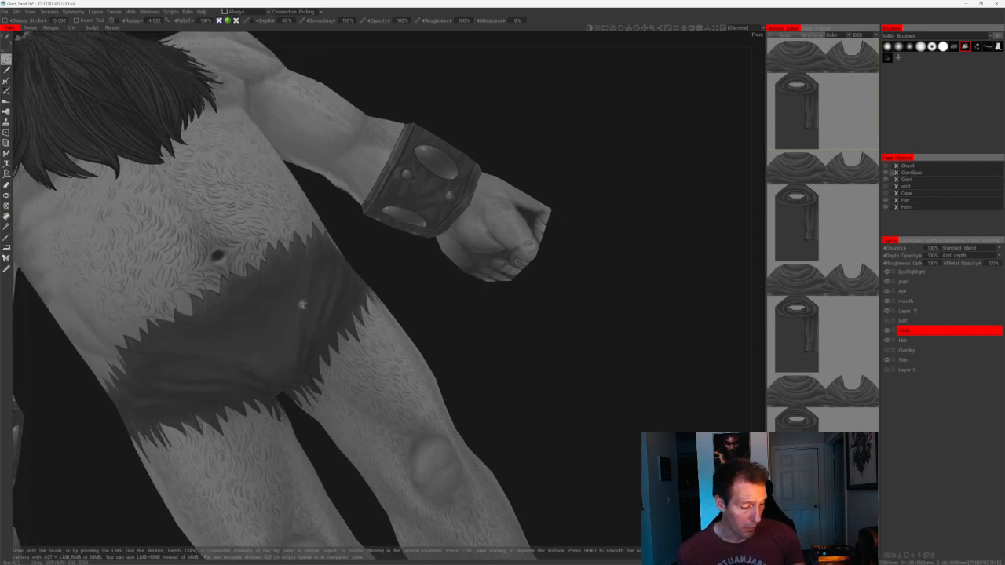
mouse_move(375, 268)
left_mouse_down()
mouse_move(442, 305)
mouse_move(395, 298)
mouse_move(311, 352)
left_mouse_up()
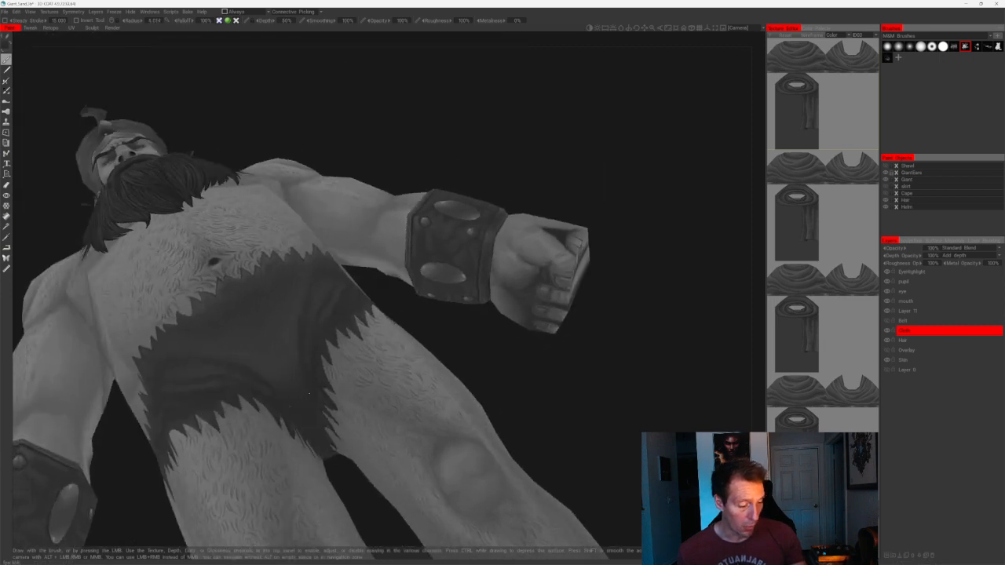
left_click_drag(426, 328, 482, 357)
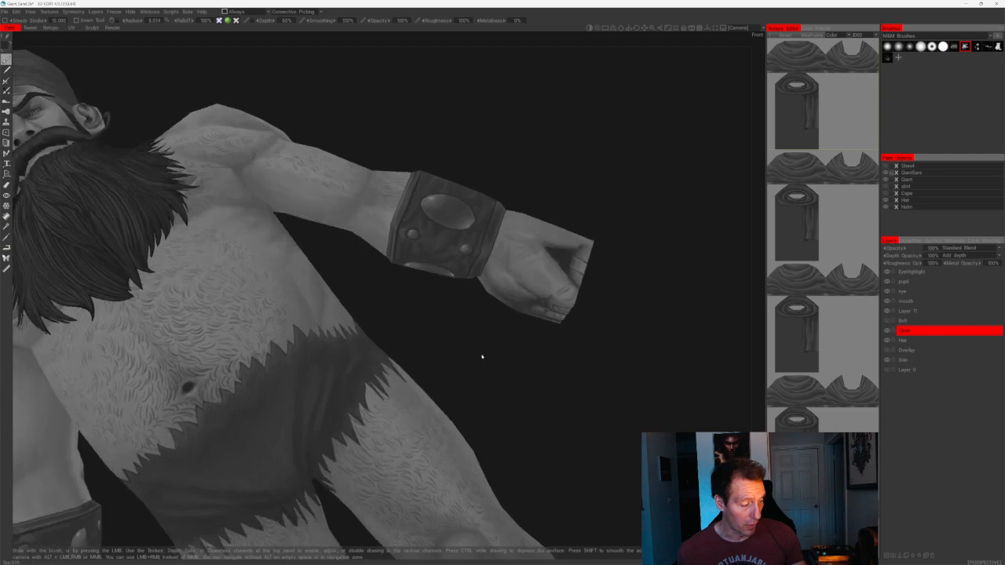
- Examine the loincloth's fold shading on the whole figure from the front, side and back
left_click_drag(424, 375, 315, 306)
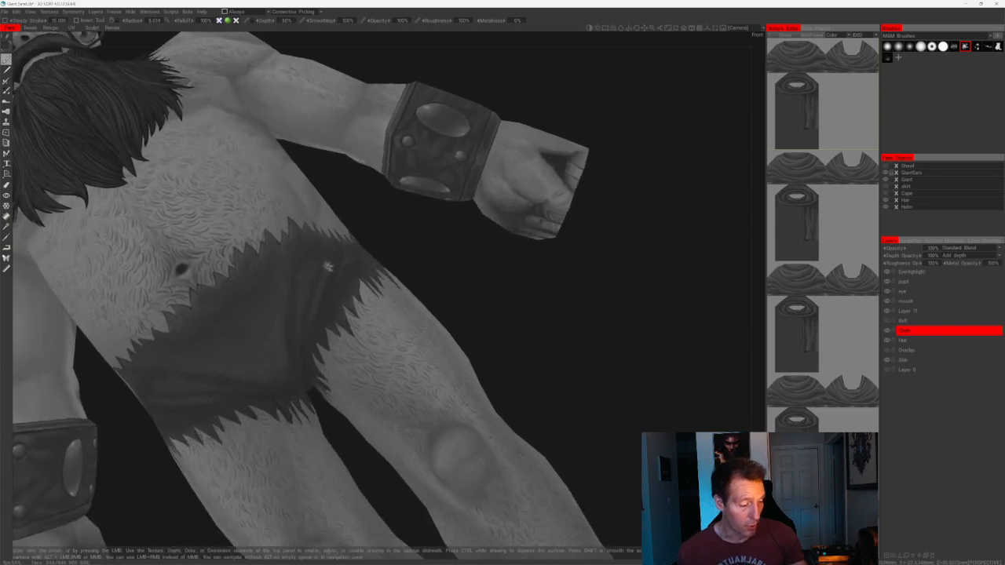
left_click_drag(441, 282, 424, 312)
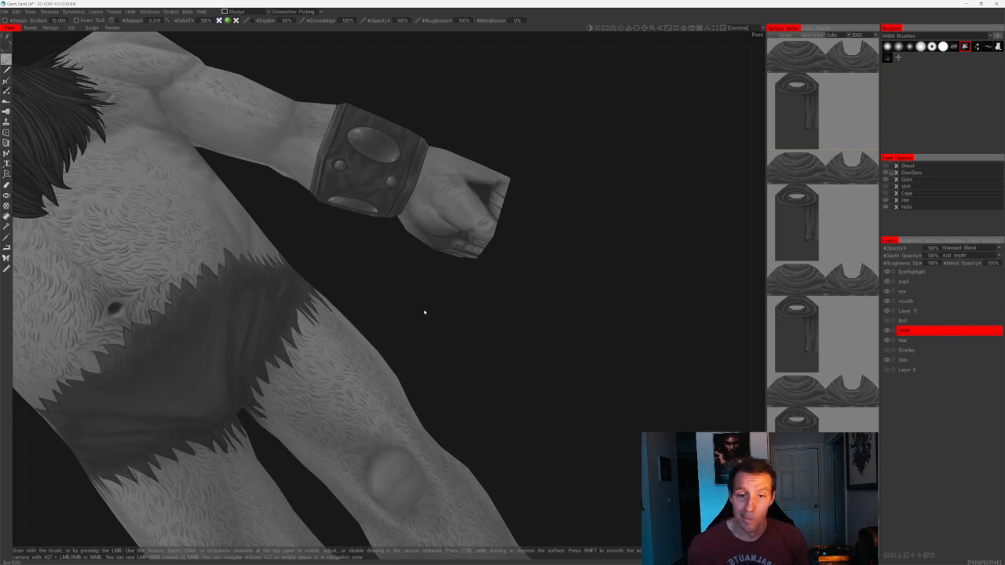
right_click_drag(500, 380, 502, 303, "alt")
left_click_drag(502, 303, 520, 358, "alt")
right_click_drag(520, 358, 517, 267, "alt")
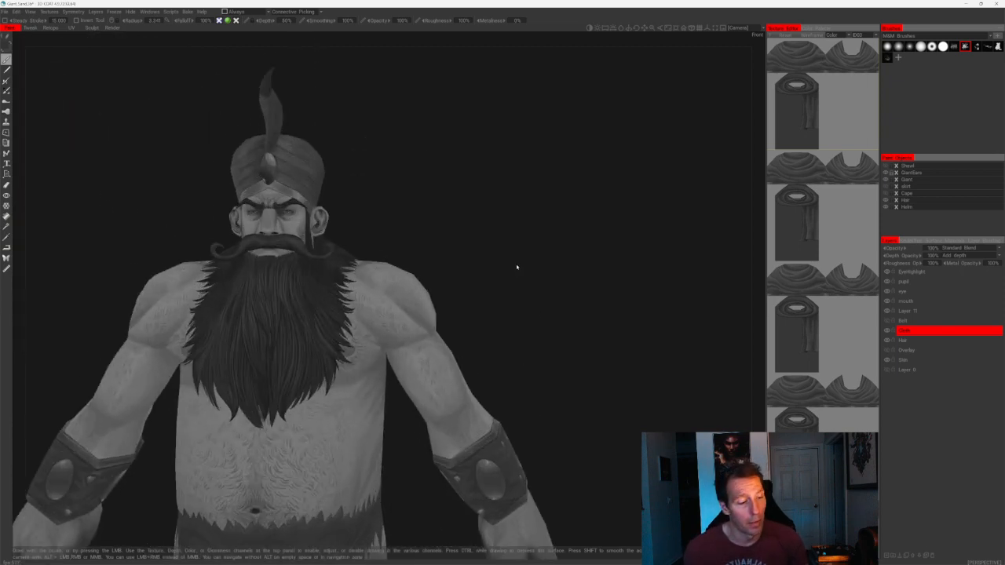
left_click_drag(518, 267, 574, 273, "alt")
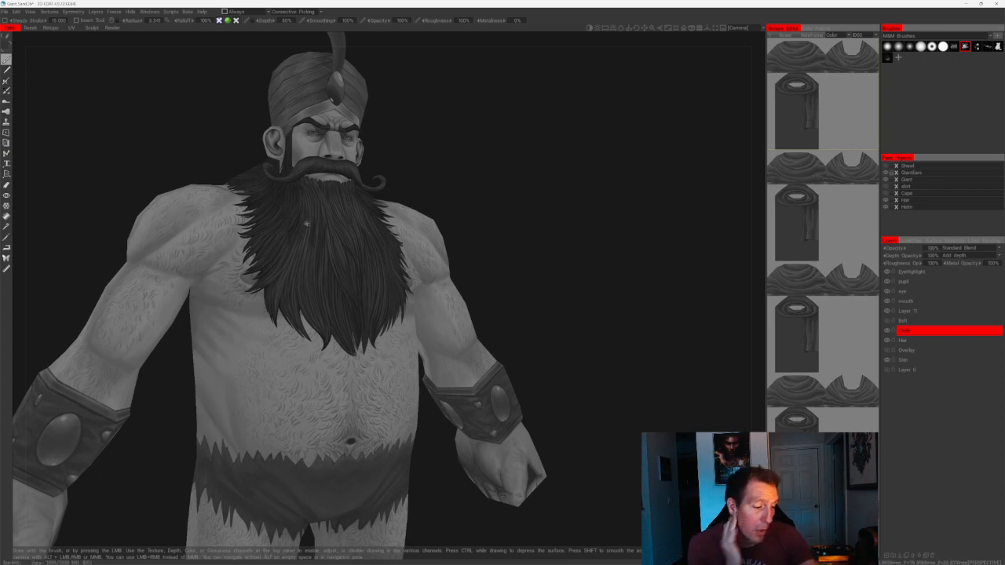
left_click_drag(607, 382, 401, 377, "alt")
right_click_drag(400, 376, 550, 314, "alt")
left_click_drag(549, 314, 634, 285, "alt")
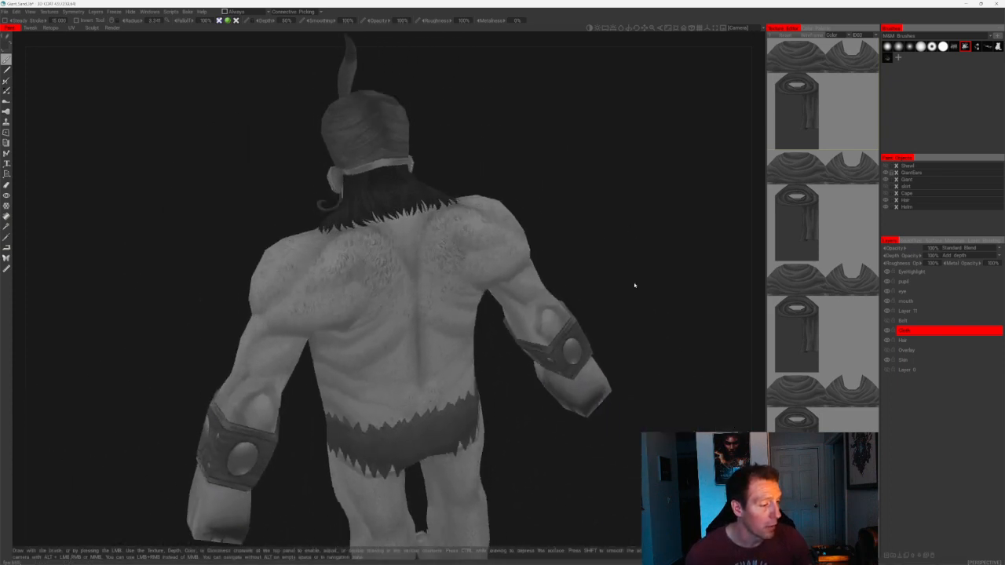
right_click_drag(635, 285, 691, 235, "alt")
middle_click_drag(690, 236, 587, 357, "alt")
left_click_drag(588, 356, 573, 301, "alt")
right_click_drag(574, 300, 576, 316, "alt")
mouse_move(576, 316)
left_mouse_down("alt")
mouse_move(581, 338)
mouse_move(588, 323)
left_mouse_up("alt")
right_click_drag(588, 323, 515, 337, "alt")
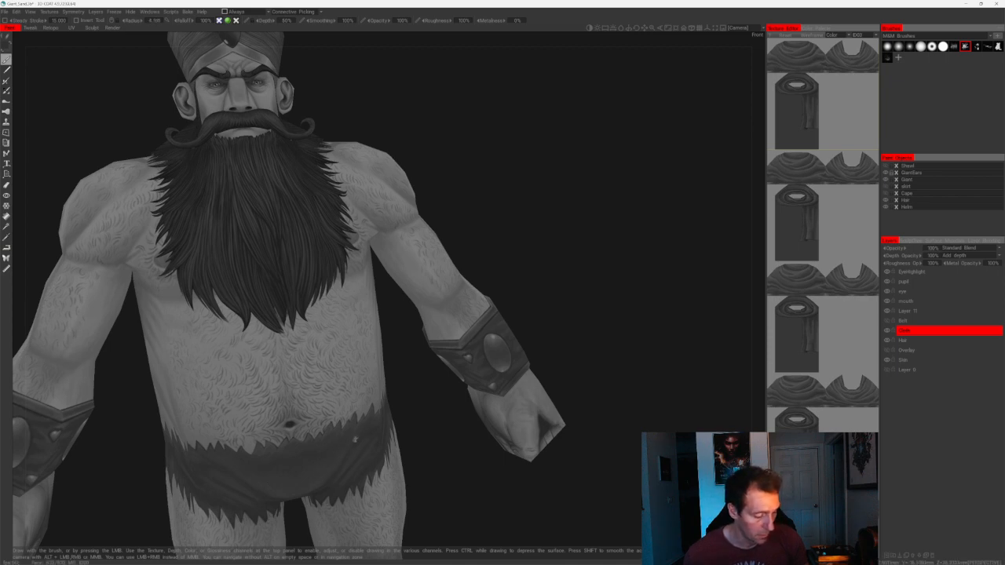
- Blend the broad light and dark tones of the front panel's folds toward the lower jagged edge
left_click_drag(354, 448, 367, 461, "alt")
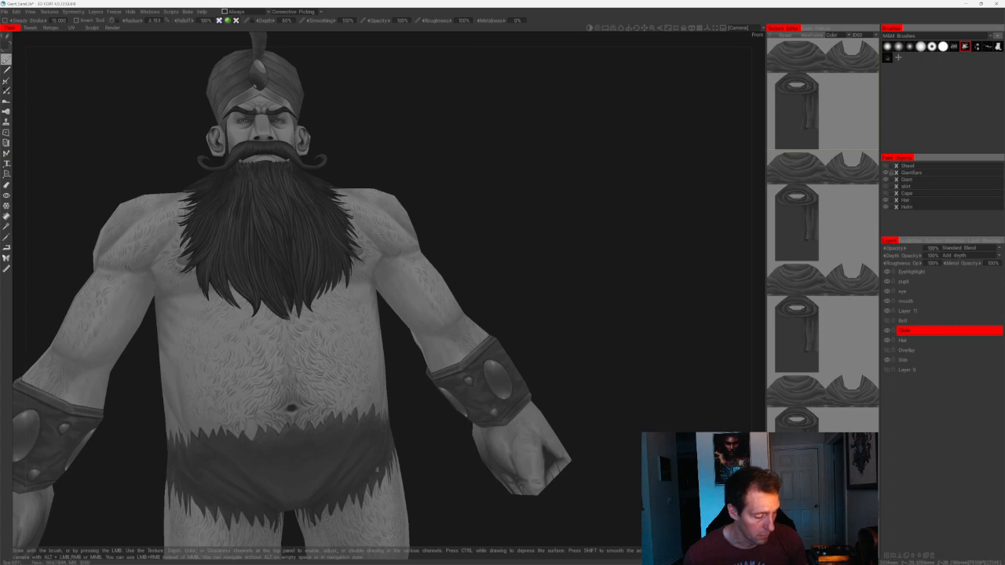
left_click_drag(431, 468, 382, 455, "alt")
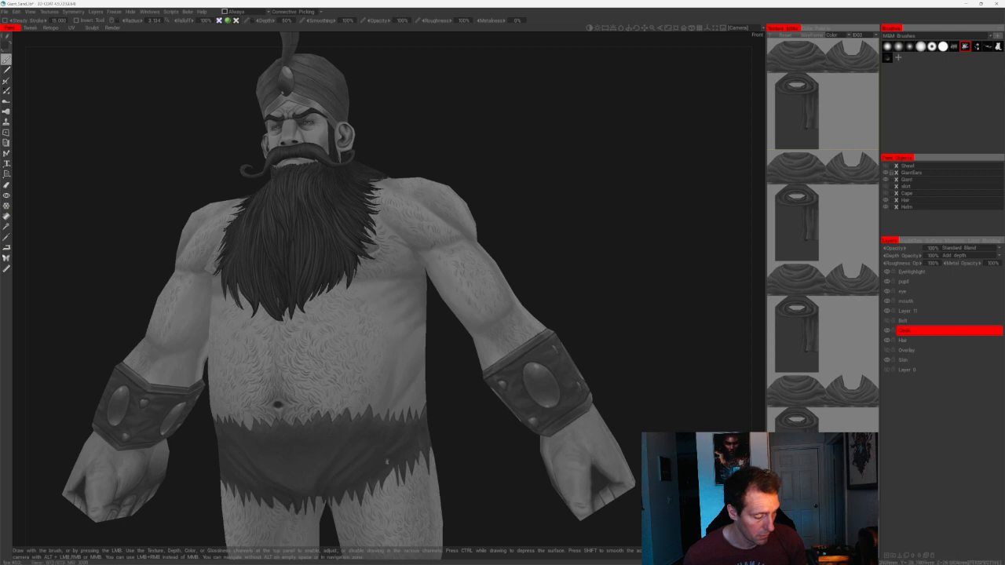
left_click_drag(360, 474, 367, 493, "alt")
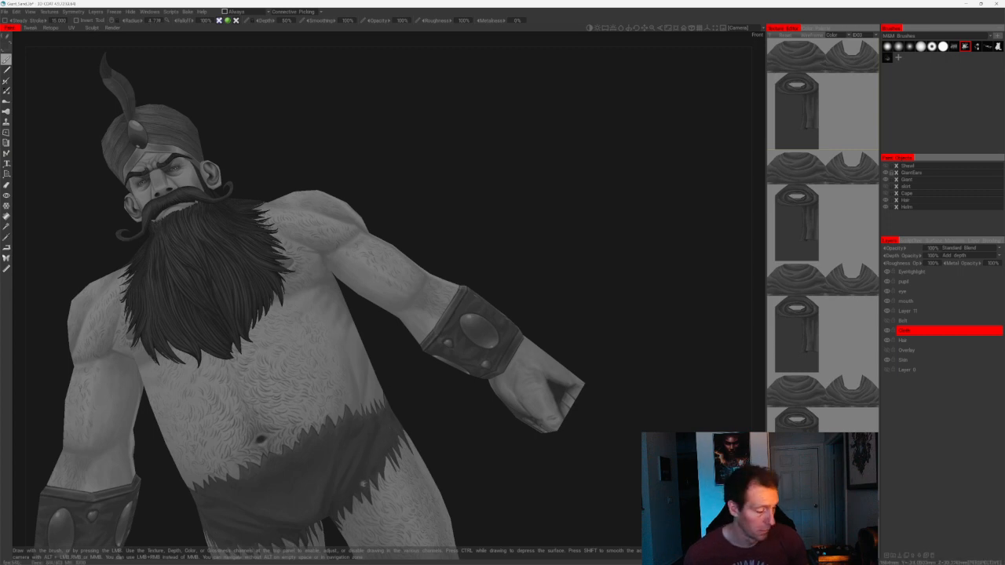
left_click_drag(449, 428, 416, 408)
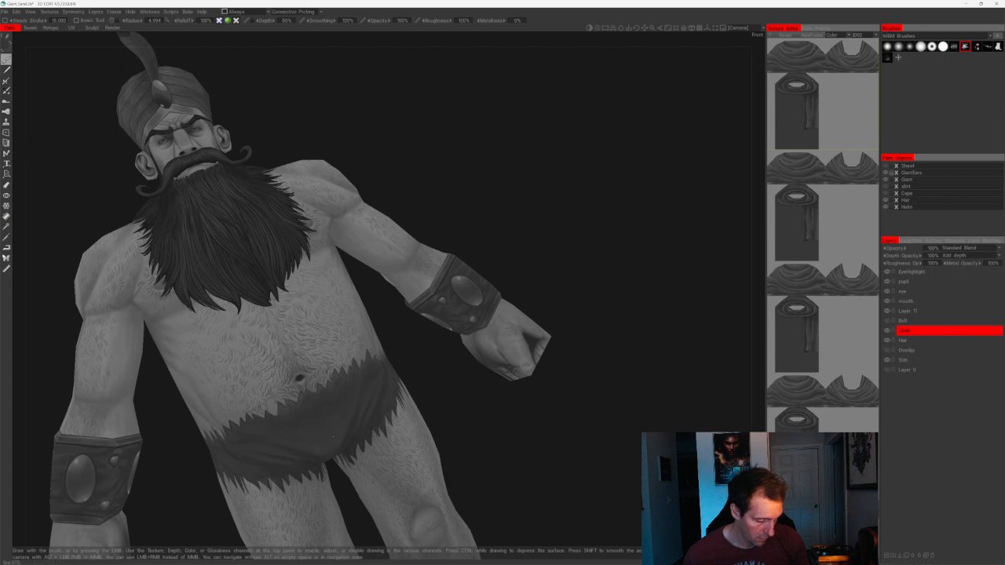
left_click_drag(333, 436, 384, 436, "alt")
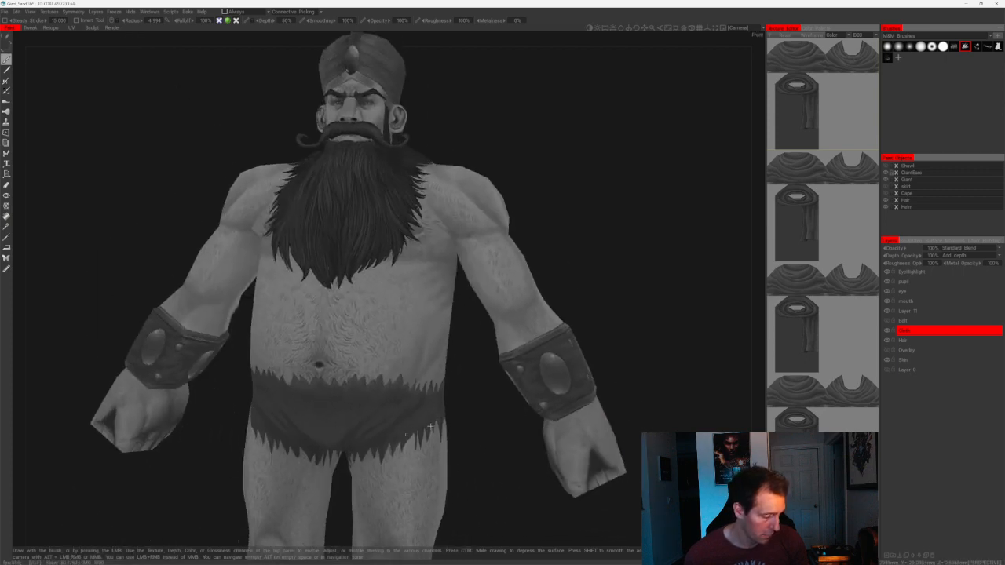
- Refine the diagonal folds running from the crotch up to the hip on the front panel
middle_click_drag(421, 415, 491, 327, "alt")
right_click_drag(491, 327, 447, 396, "alt")
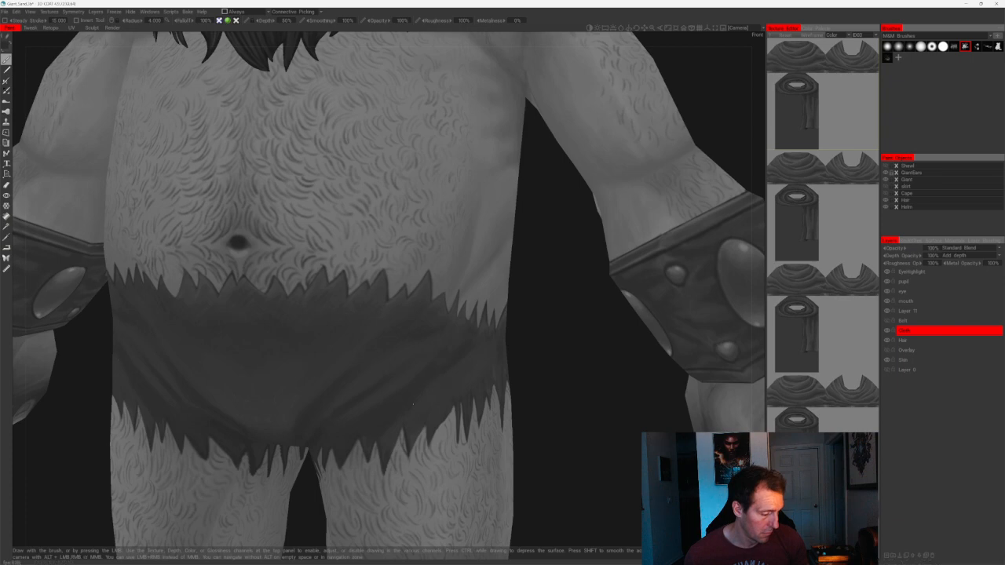
middle_click_drag(404, 401, 397, 385, "alt")
right_click_drag(397, 385, 403, 393, "alt")
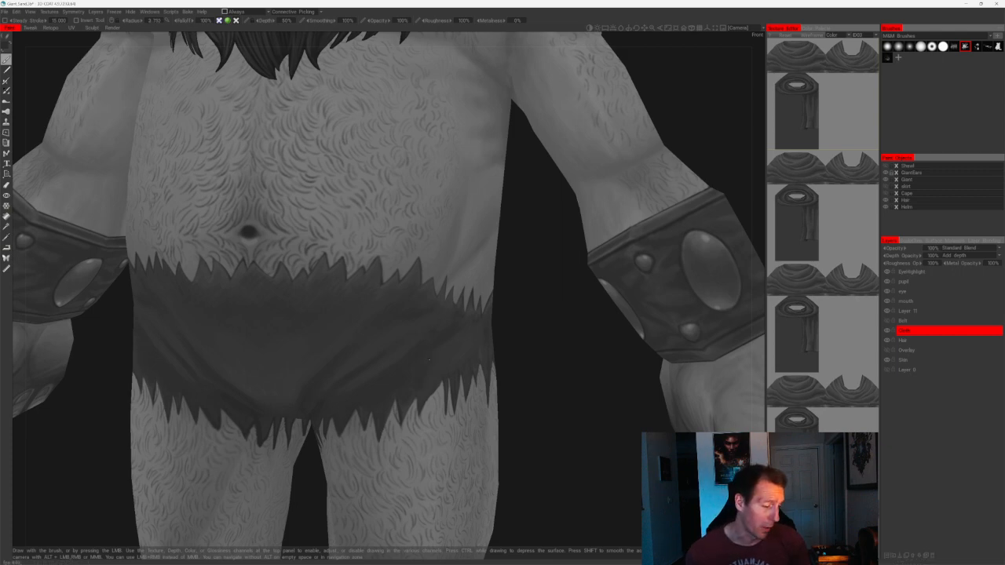
left_click_drag(398, 365, 437, 352, "alt")
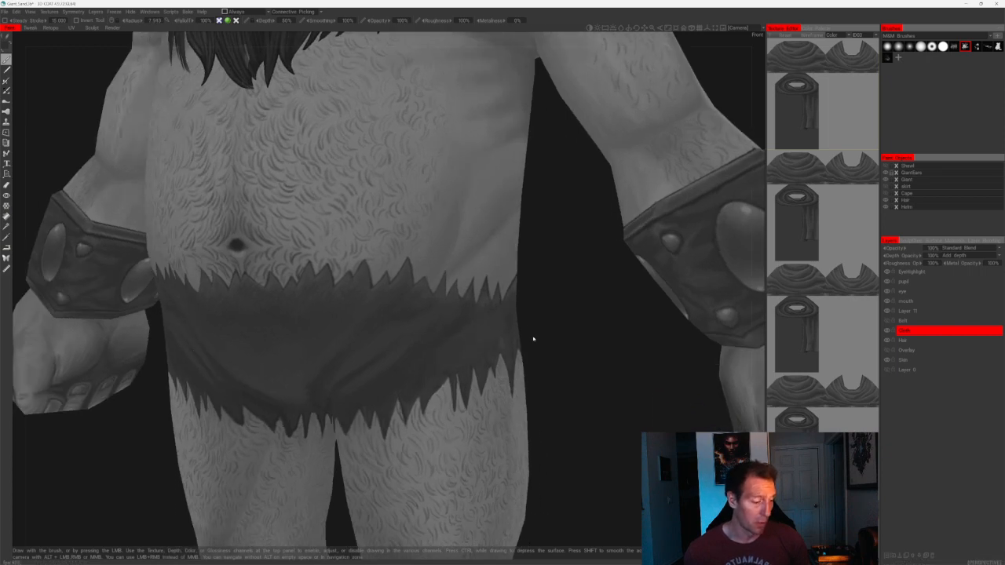
right_click_drag(534, 340, 554, 354, "alt")
left_click_drag(554, 354, 527, 348, "alt")
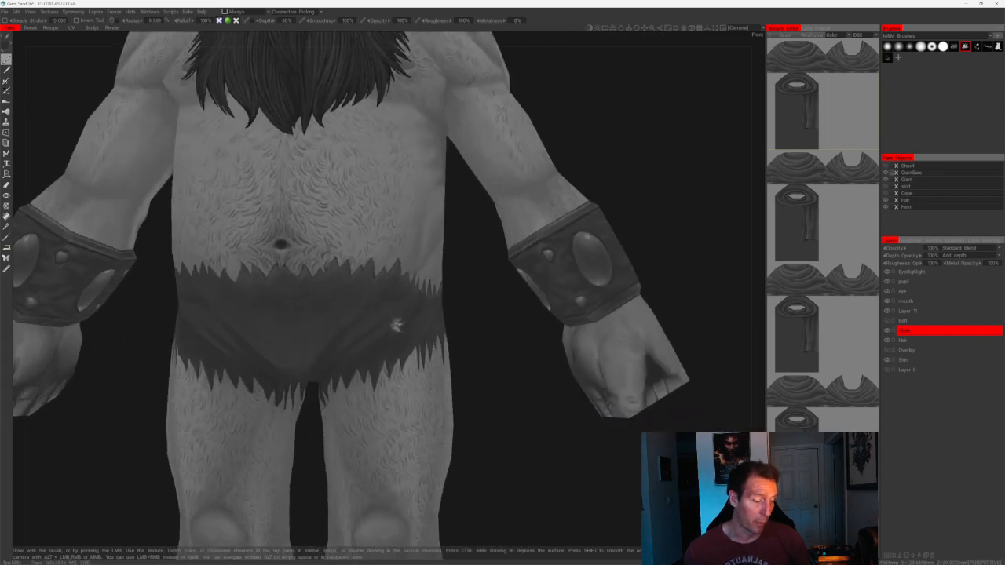
- Reduce the brush size and detail the cloth creases around the side of the hip between the jagged edges
key("bracketleft")
key("bracketleft")
key("bracketleft")
key("bracketleft")
key("bracketleft")
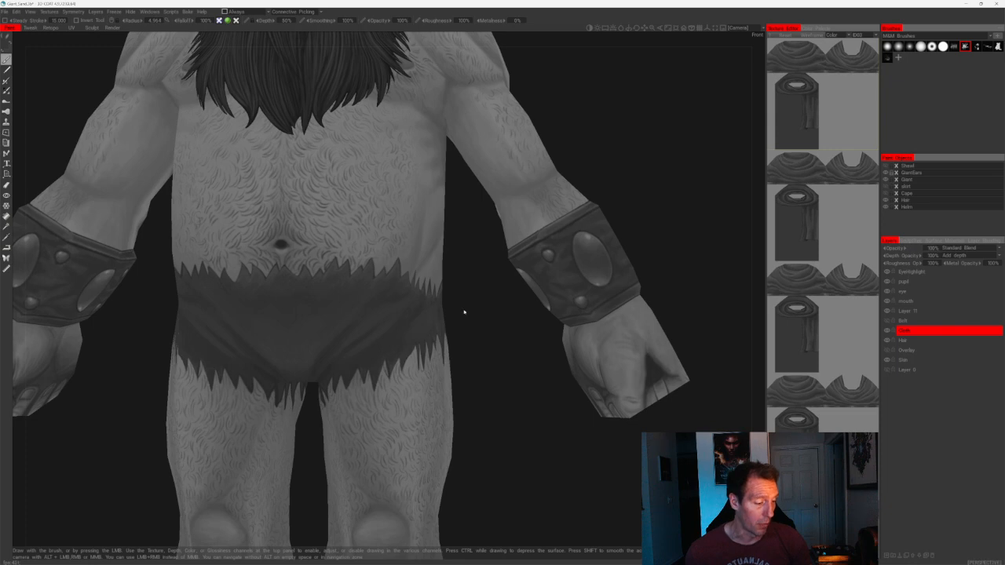
left_click_drag(464, 312, 385, 339, "alt")
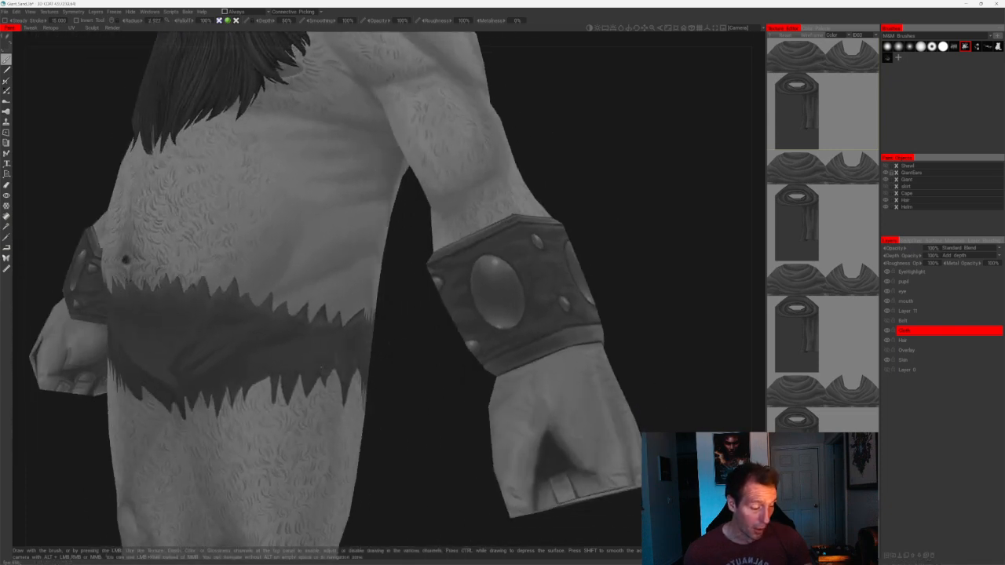
left_click_drag(310, 346, 413, 385, "alt")
left_click_drag(369, 339, 421, 379, "alt")
mouse_move(328, 357)
left_mouse_down("alt")
mouse_move(409, 395)
mouse_move(259, 371)
mouse_move(285, 336)
mouse_move(405, 359)
mouse_move(366, 397)
mouse_move(302, 396)
left_mouse_up("alt")
right_click_drag(393, 420, 510, 447, "alt")
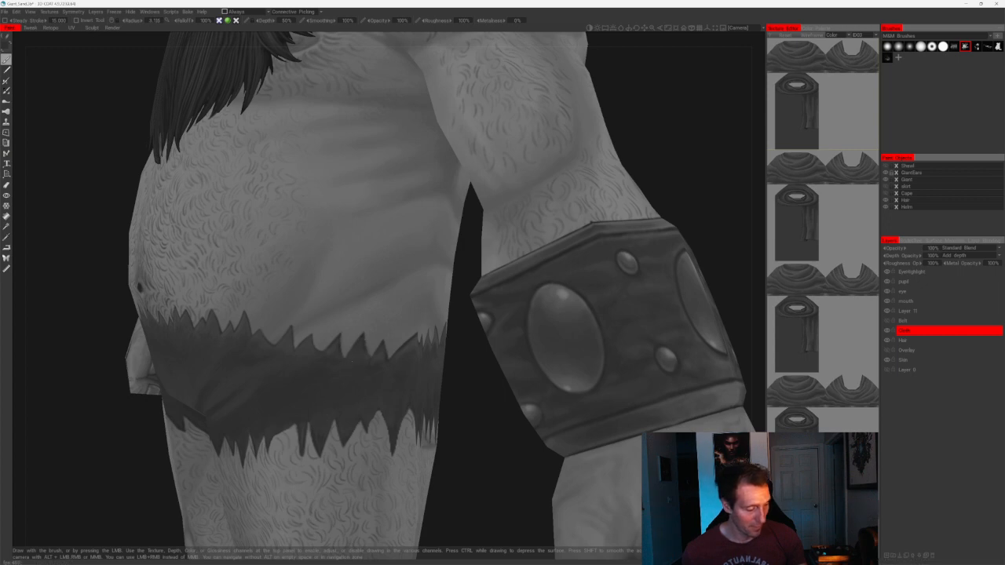
- Check the cloth on the full figure and shade the outer hip folds below the upper jagged edge
scroll(302, 364, "down", 8)
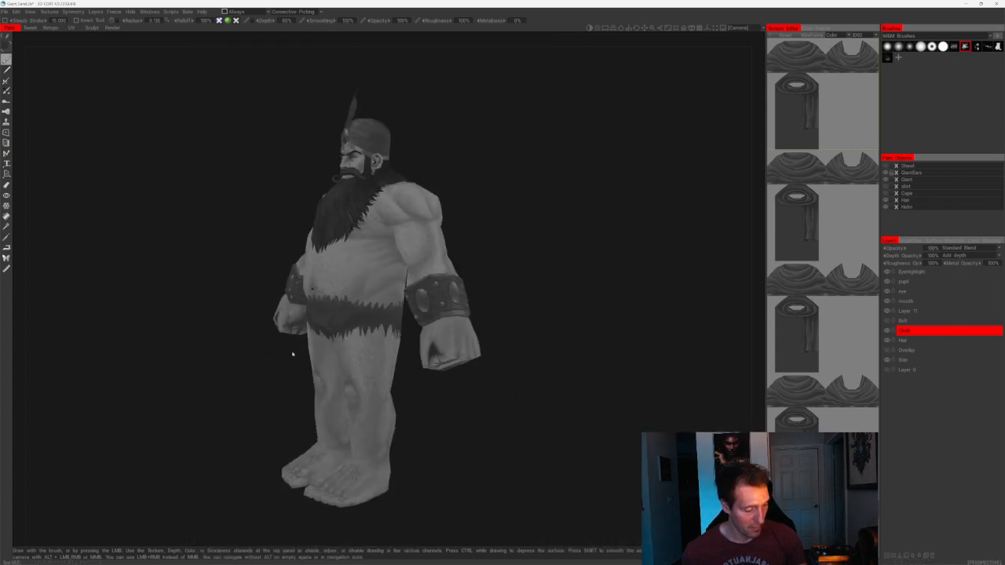
left_click_drag(291, 352, 382, 385, "alt")
scroll(397, 392, "up", 5)
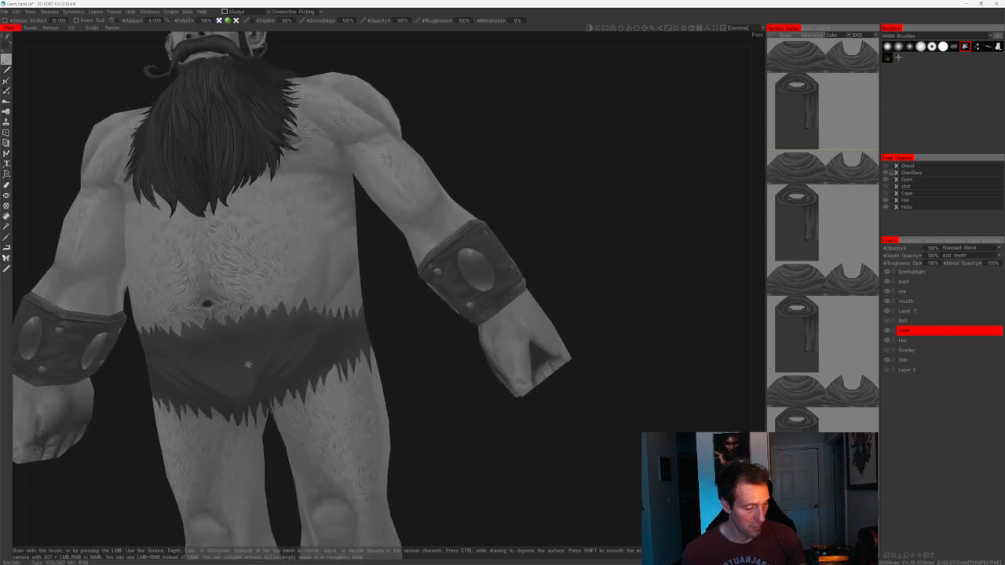
scroll(372, 330, "up", 3)
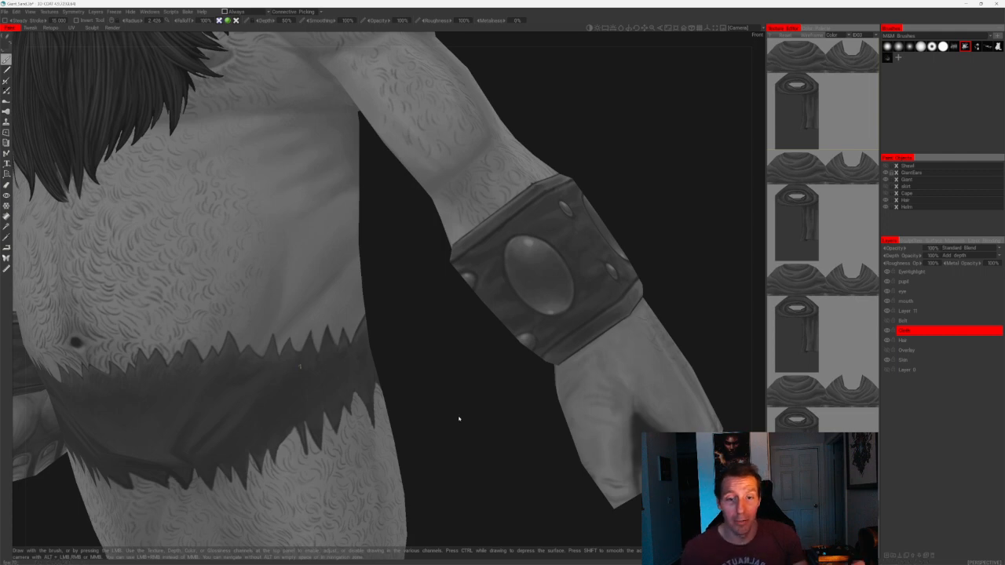
left_click_drag(460, 418, 455, 429)
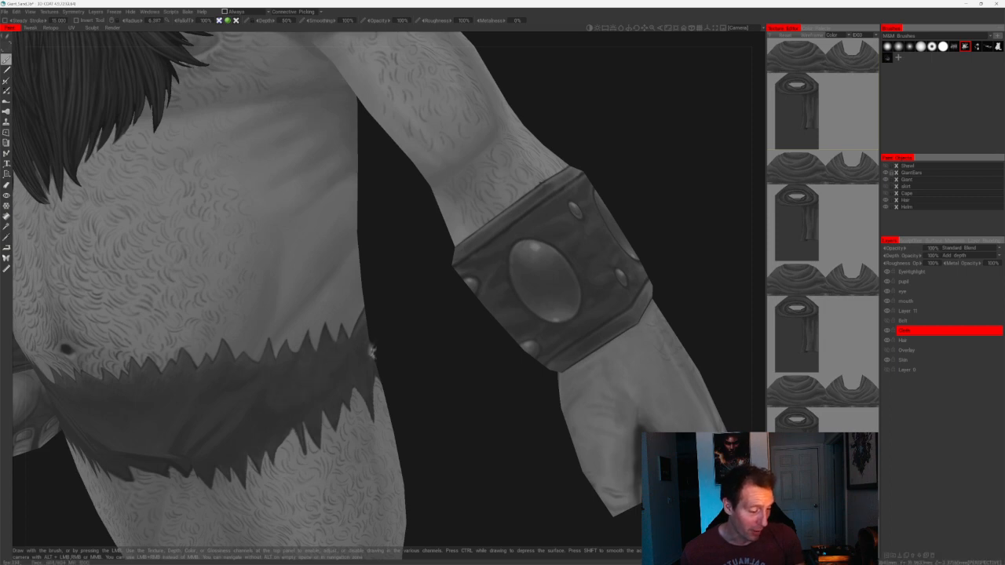
left_click_drag(372, 351, 394, 329)
left_click_drag(395, 368, 398, 358)
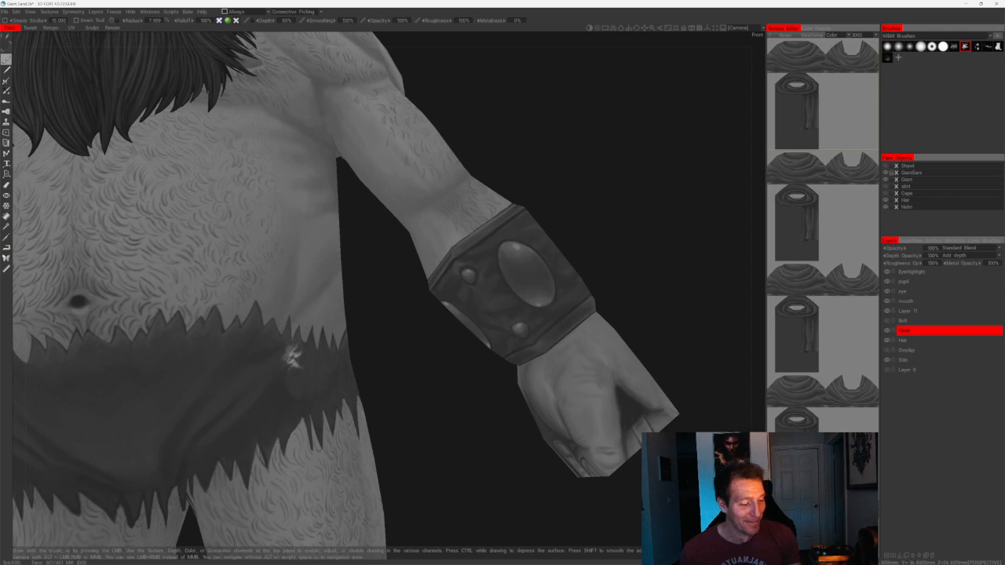
mouse_move(324, 356)
left_mouse_down()
mouse_move(422, 406)
mouse_move(277, 412)
mouse_move(322, 360)
left_mouse_up()
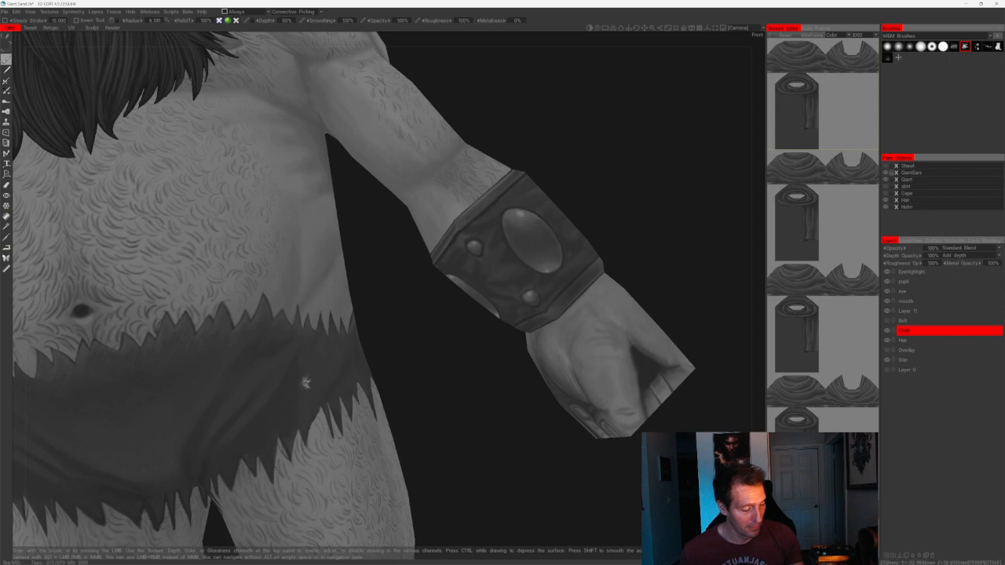
- Soften the fold transitions across the outer front hip and judge them from a distance
middle_click_drag(382, 384, 371, 379, "alt")
left_click_drag(371, 378, 345, 348, "alt")
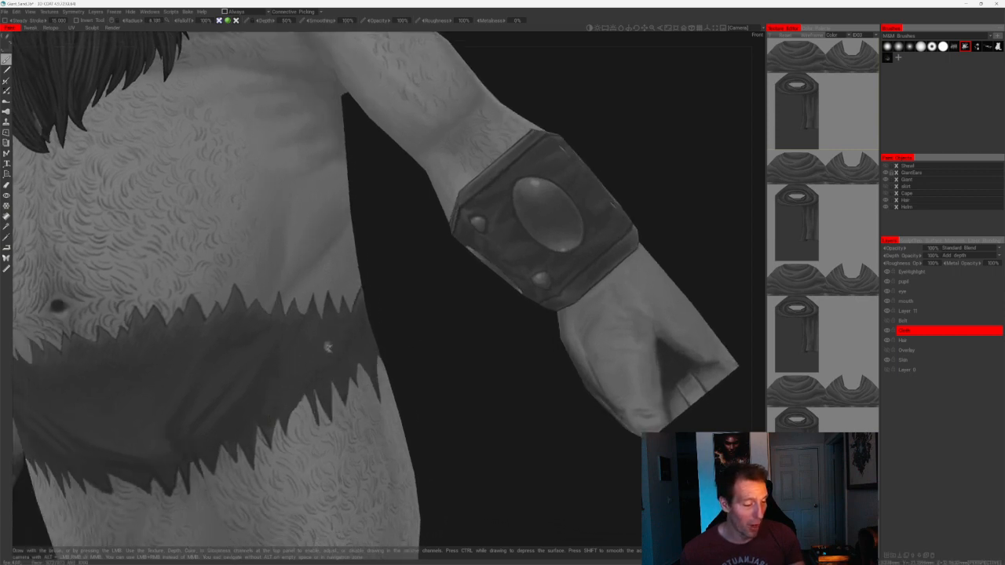
right_click_drag(352, 337, 390, 317, "alt")
left_click_drag(416, 333, 469, 363, "alt")
right_click_drag(469, 364, 484, 384, "alt")
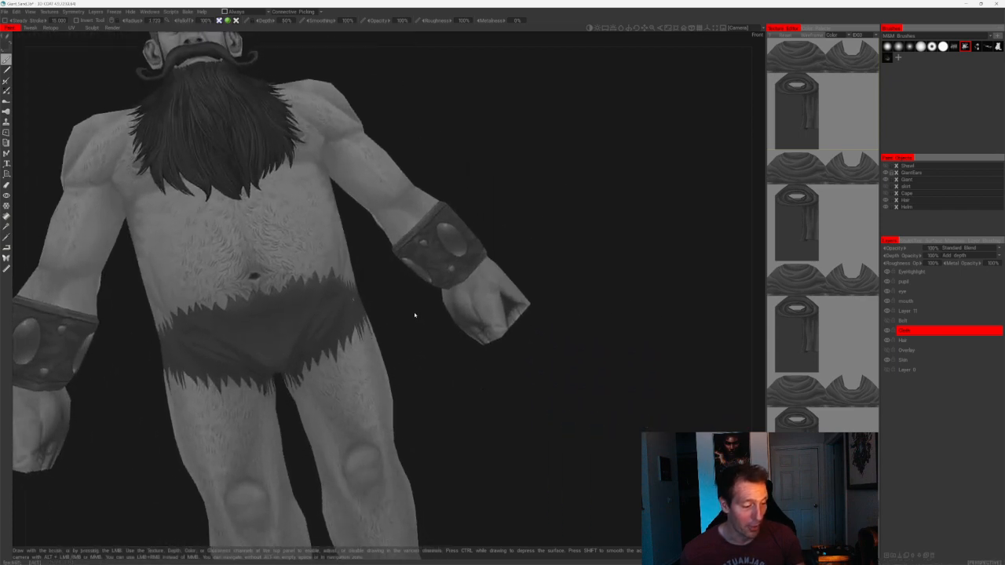
scroll(413, 314, "up", 4)
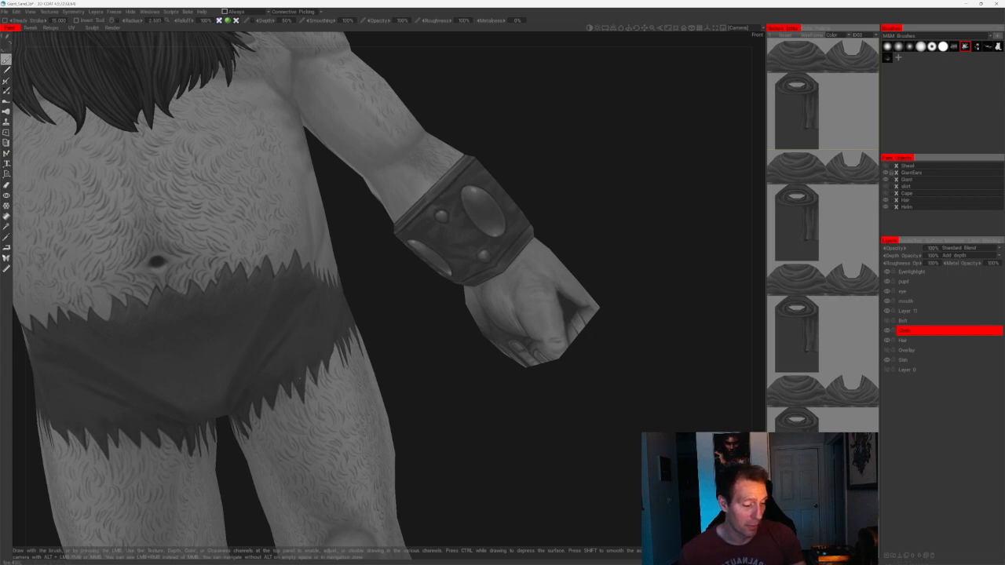
- Refine the fold shading just above the lower jagged edge on the upper thigh
left_click_drag(391, 381, 432, 386)
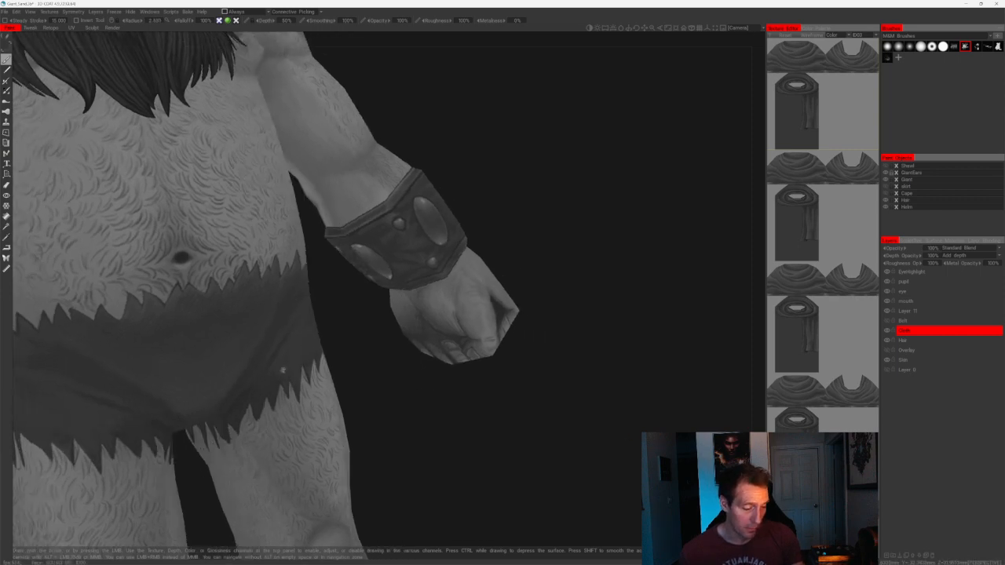
left_click_drag(374, 372, 275, 376)
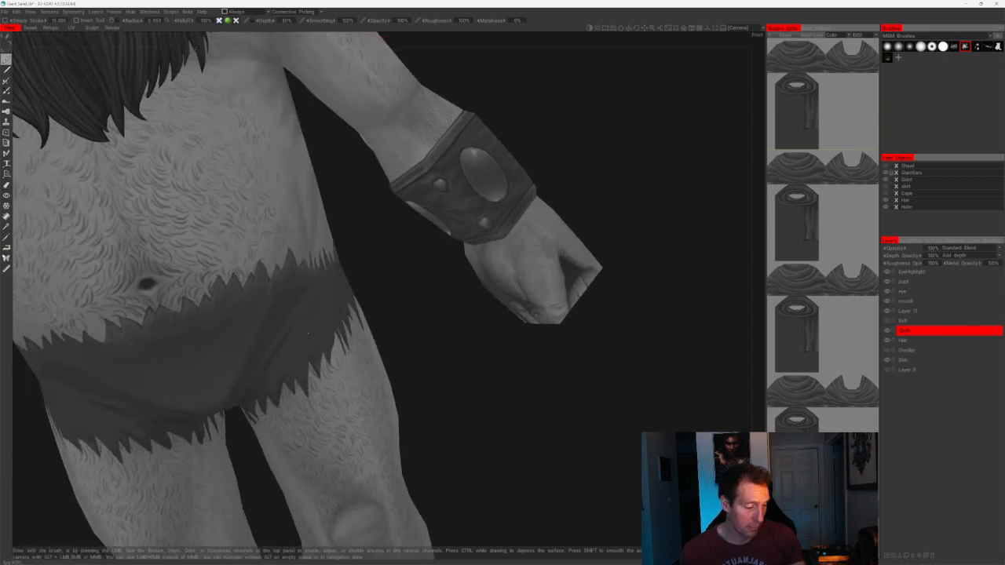
scroll(402, 325, "down", 5)
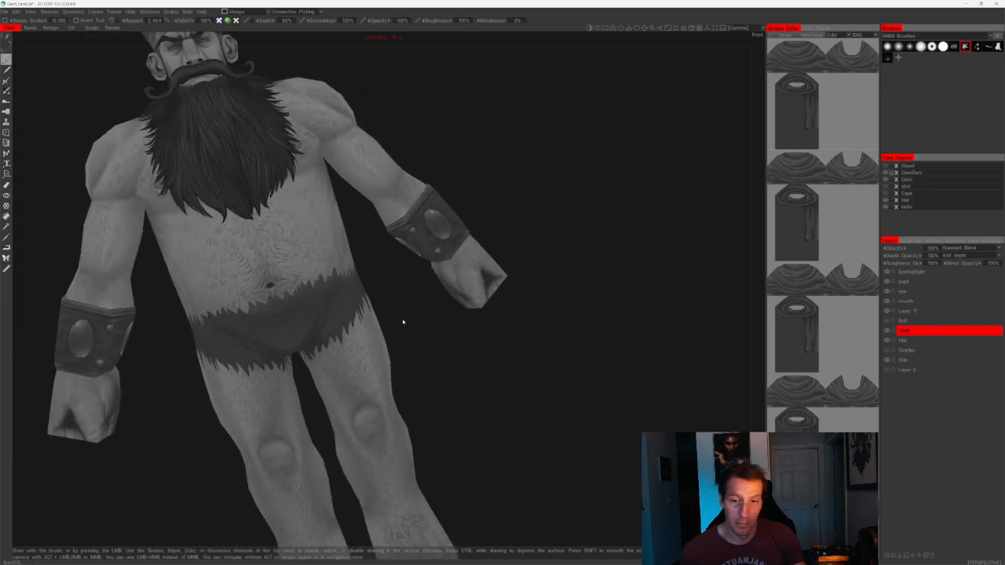
left_click_drag(404, 321, 546, 476)
scroll(504, 447, "up", 5)
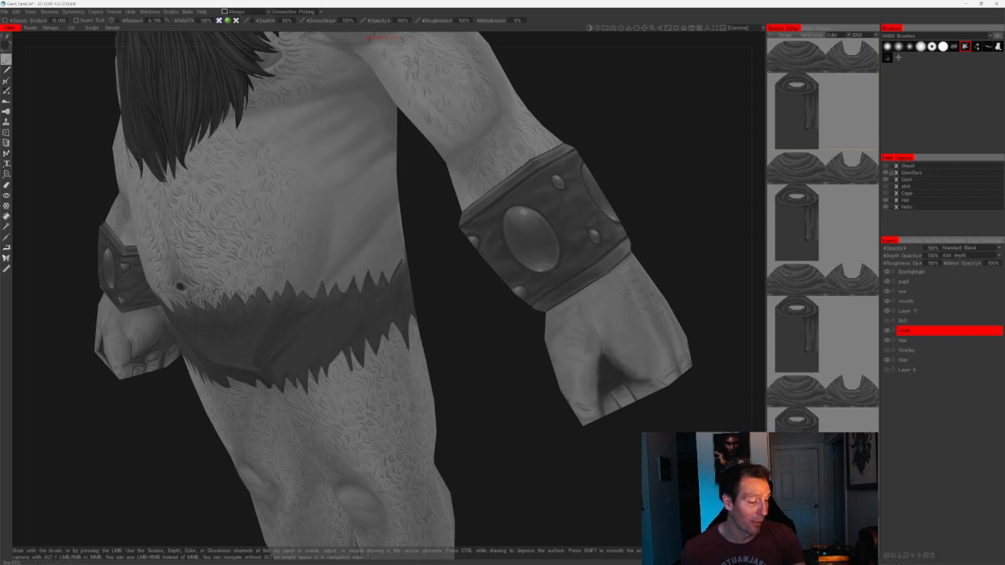
- Paint small creases at the hip under the upper jagged edge and carry them down toward the thigh
left_click_drag(392, 292, 468, 295, "alt")
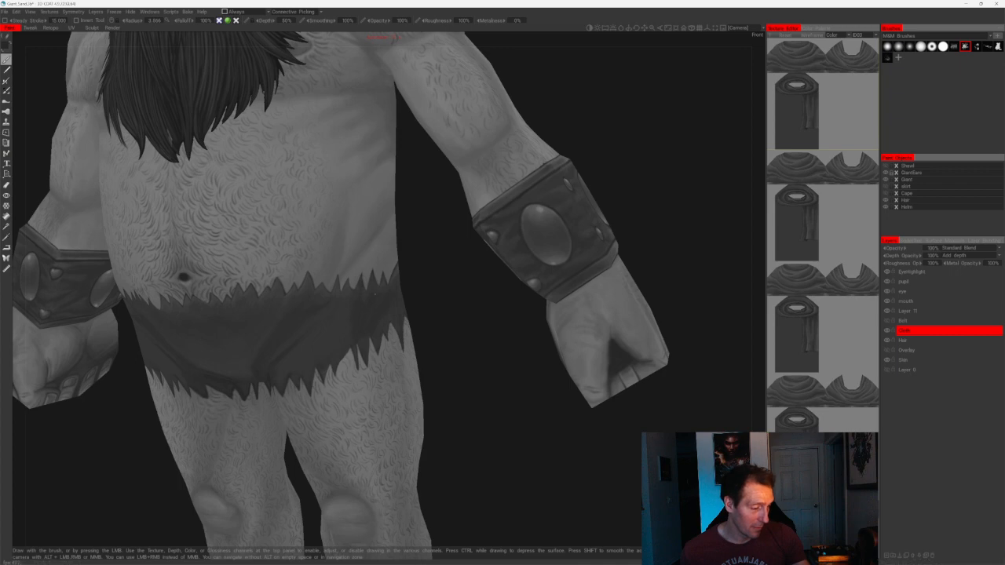
middle_click_drag(399, 291, 375, 314, "alt")
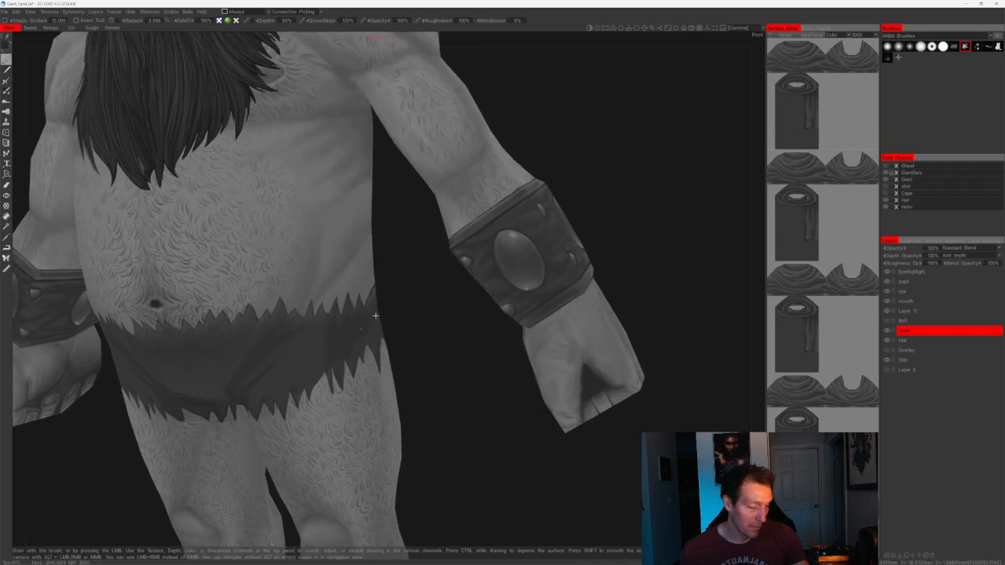
left_click_drag(374, 314, 449, 330, "alt")
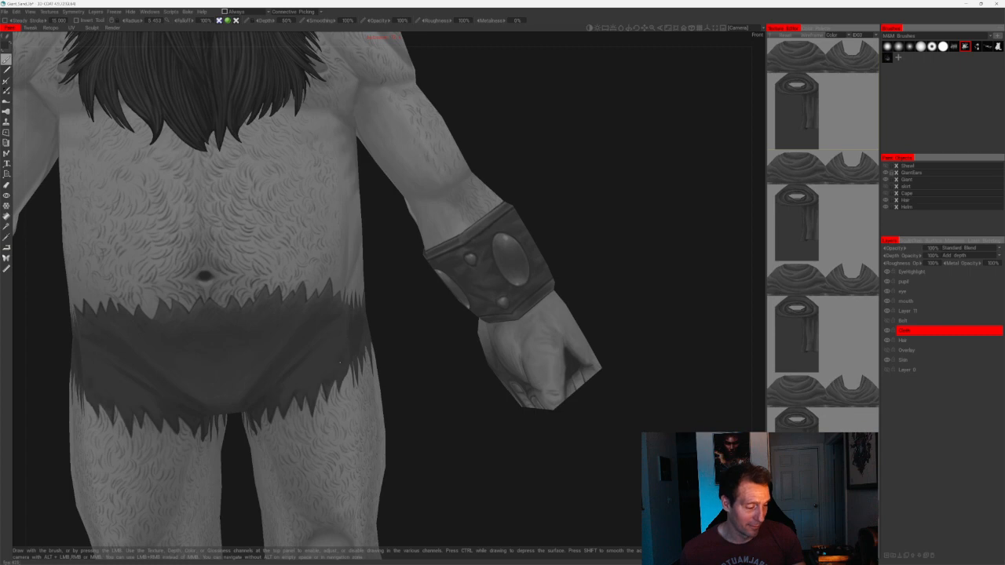
left_click_drag(396, 395, 446, 407, "alt")
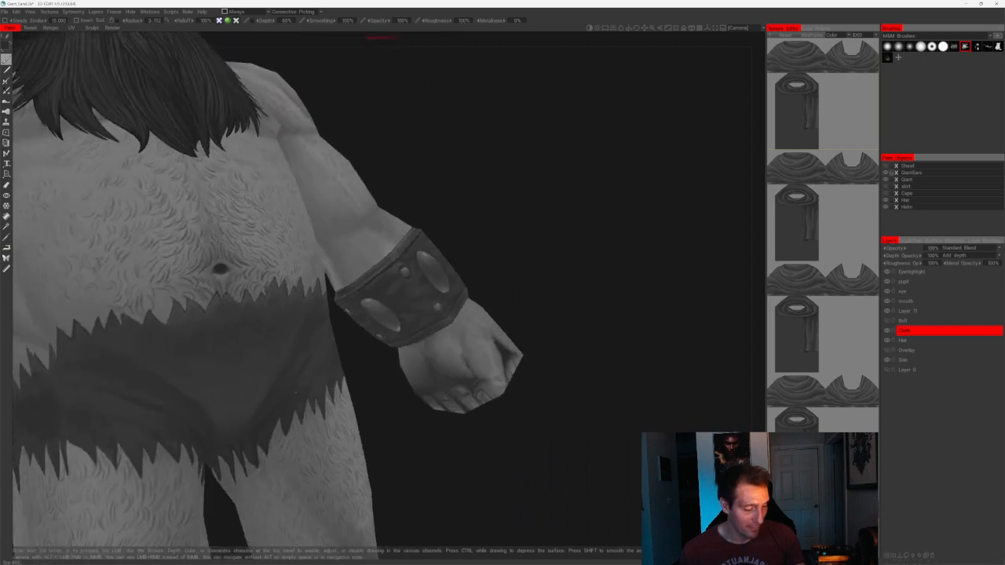
- Shade the diagonal folds across the front hip, running toward the lower jagged edge of the loincloth
left_click_drag(337, 346, 333, 368, "alt")
left_click_drag(406, 361, 431, 390)
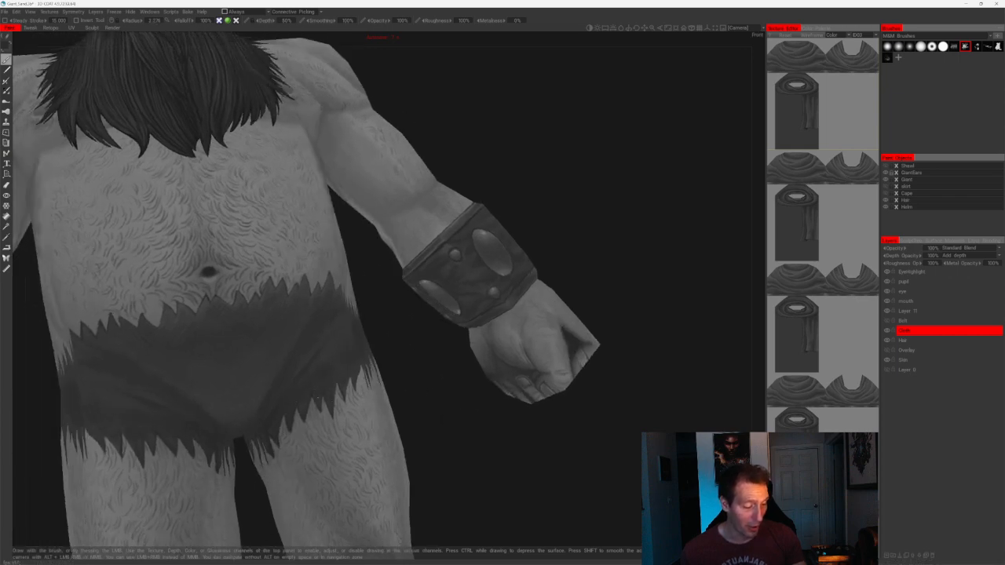
left_click_drag(390, 341, 395, 352)
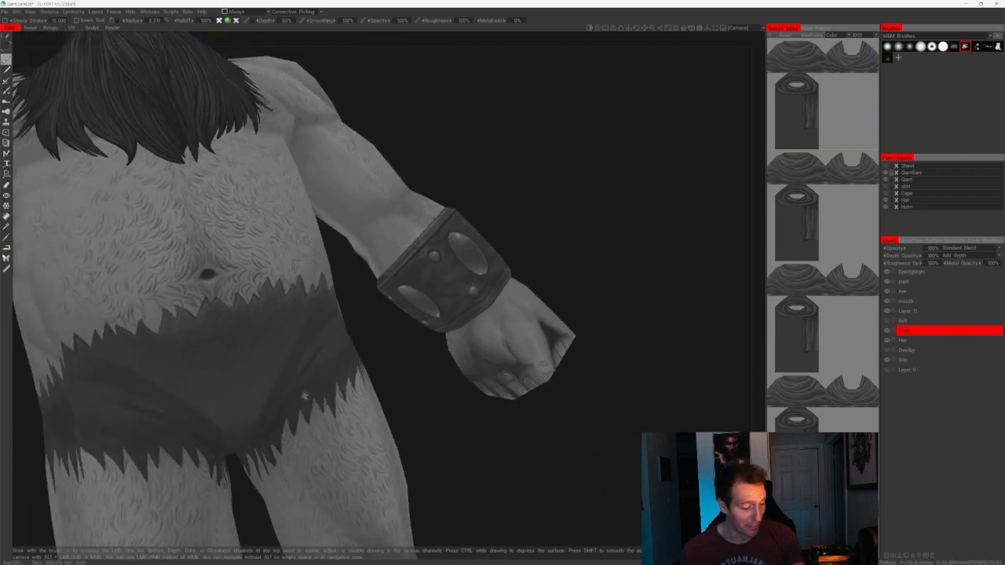
left_click_drag(377, 353, 385, 360)
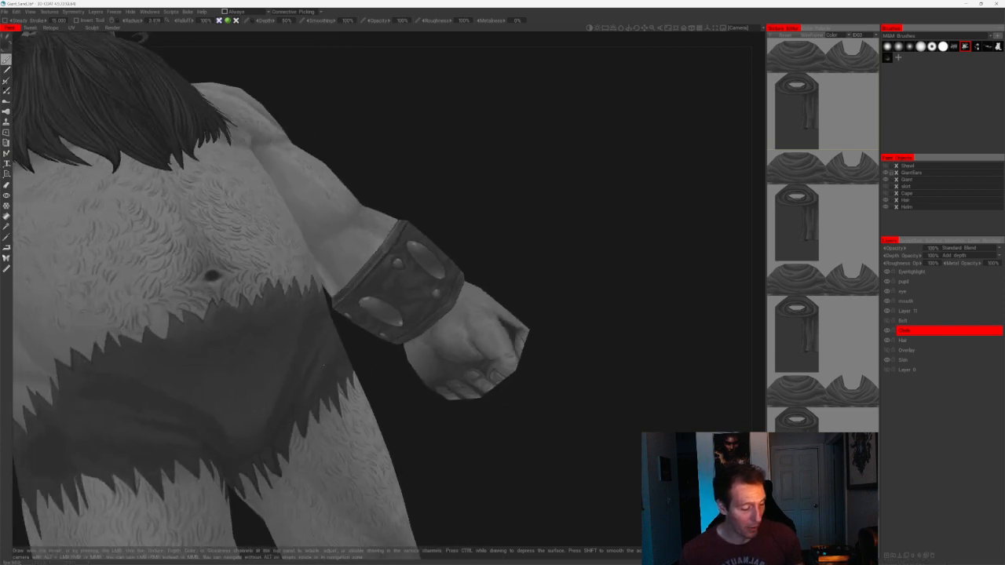
left_click_drag(421, 412, 384, 408)
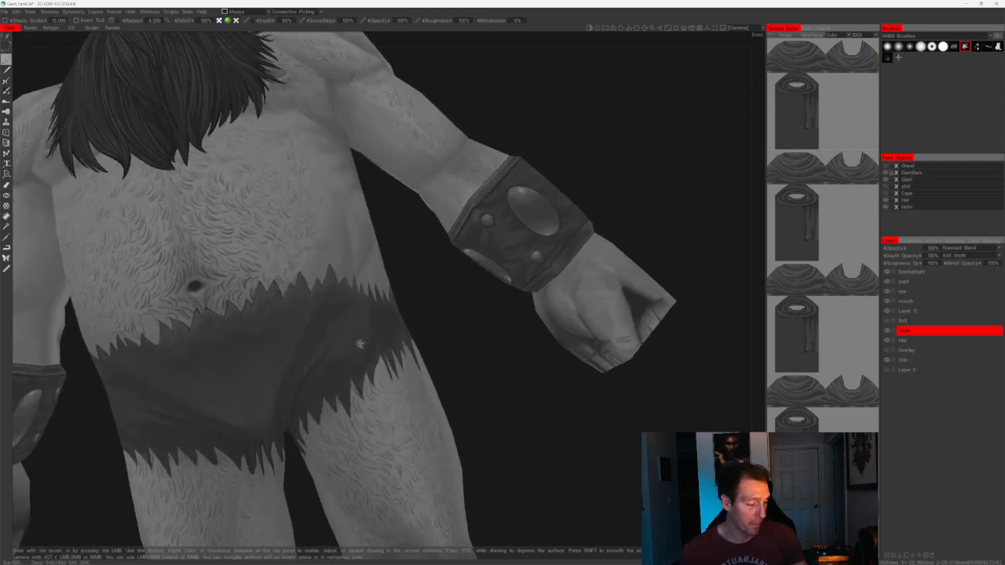
- Refine the creases on the outer front hip between the upper and lower jagged edges
left_click_drag(411, 332, 457, 336)
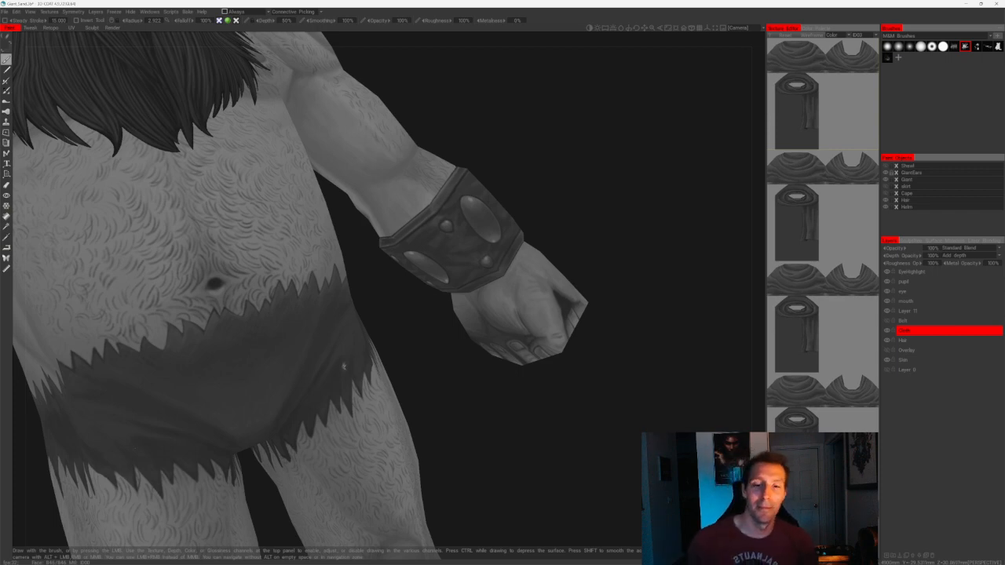
left_click_drag(464, 437, 479, 422)
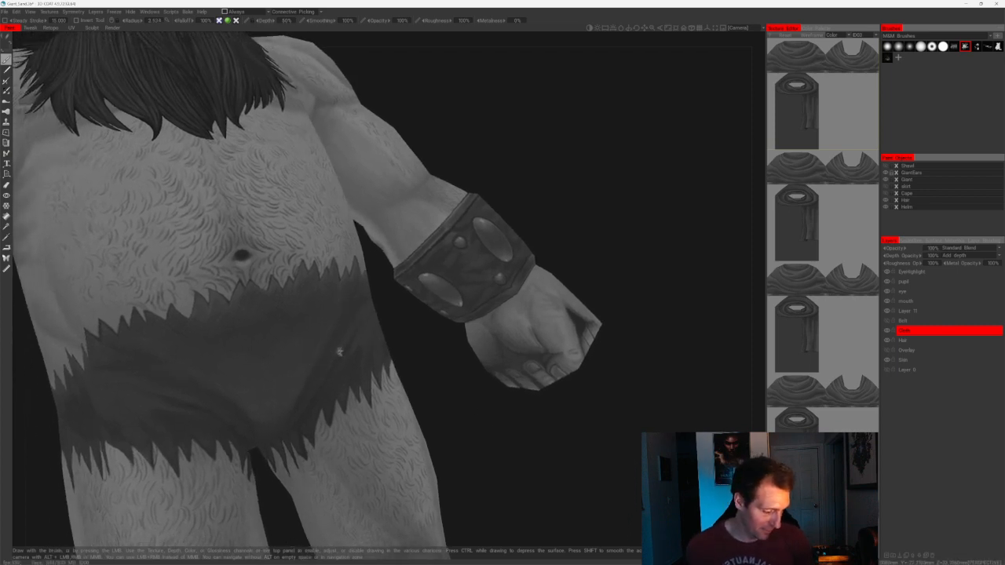
left_click_drag(400, 337, 378, 314)
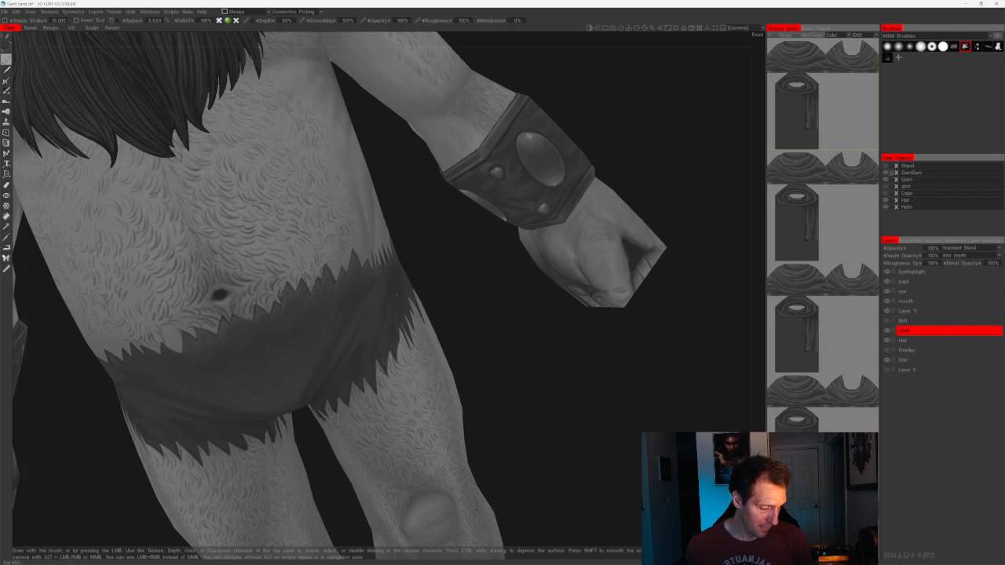
left_click_drag(376, 358, 432, 307, "alt")
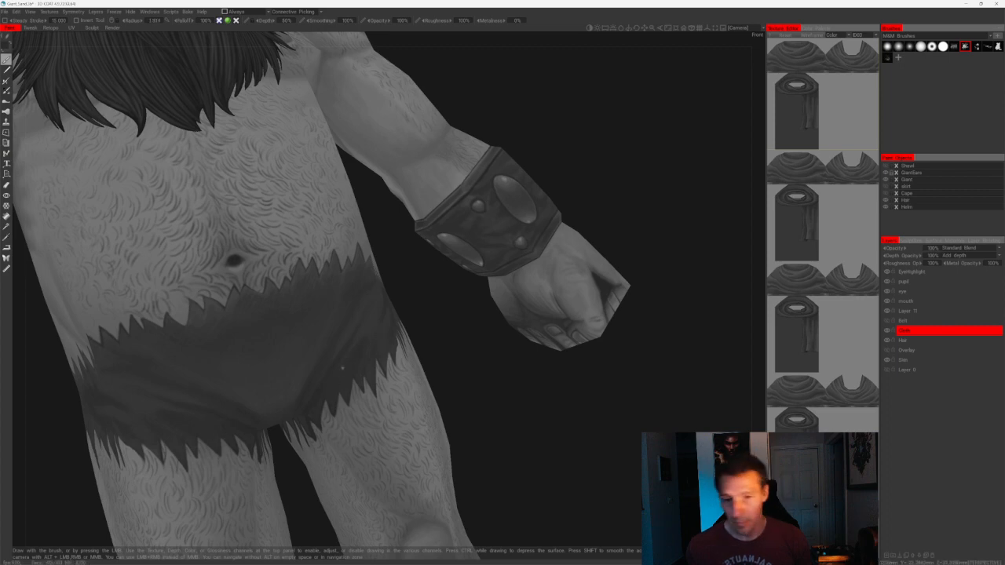
- Blend the fold shading from the front panel toward the inner thigh above the lower jagged edge
left_click_drag(336, 395, 371, 336, "alt")
scroll(426, 351, "up", 2)
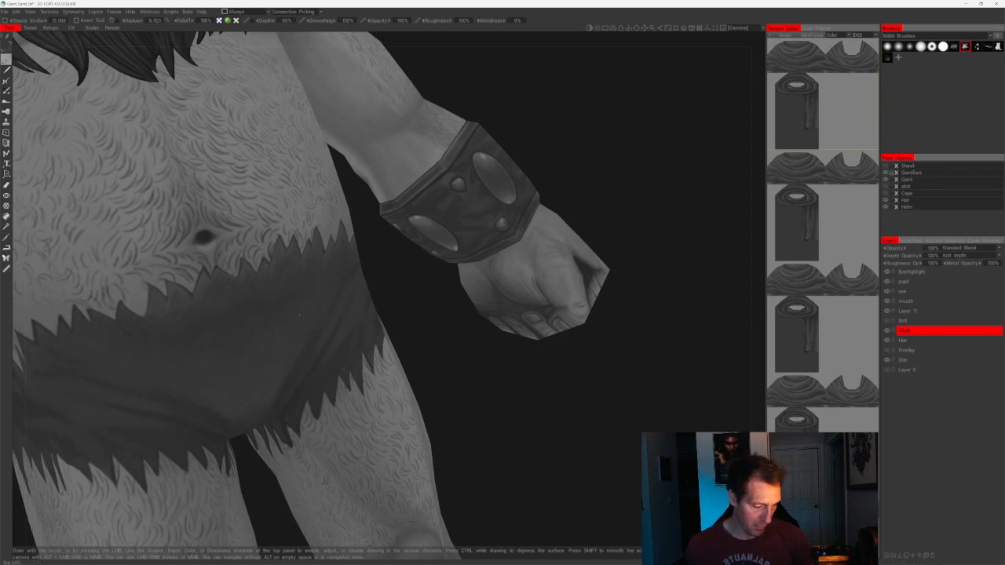
left_click_drag(276, 353, 406, 310, "alt")
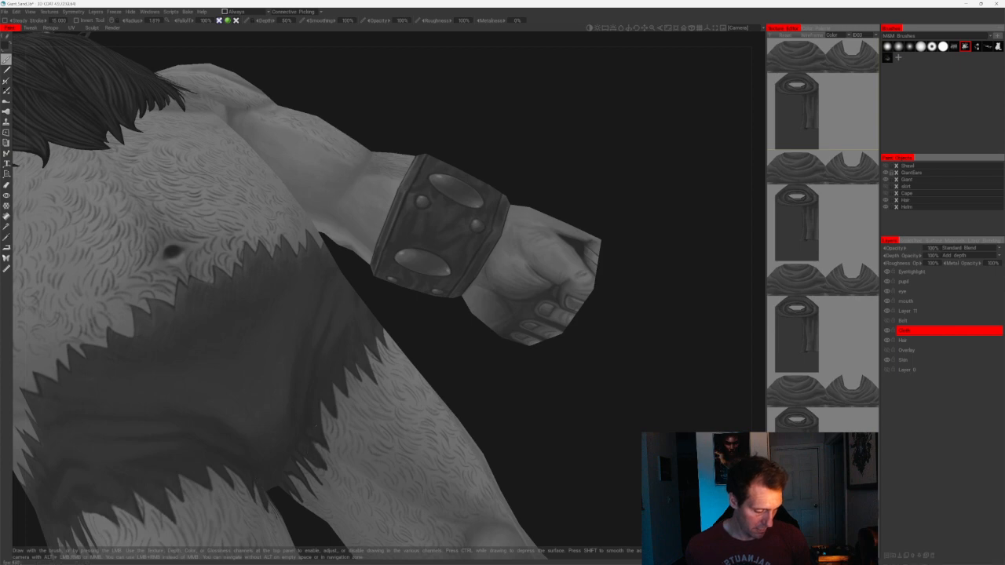
- Check the loincloth on the full figure and touch up the broad hip folds with an adjusted brush size
right_click_drag(316, 425, 465, 248, "alt")
left_click_drag(466, 247, 494, 246, "alt+shift")
right_click_drag(493, 246, 462, 220, "alt")
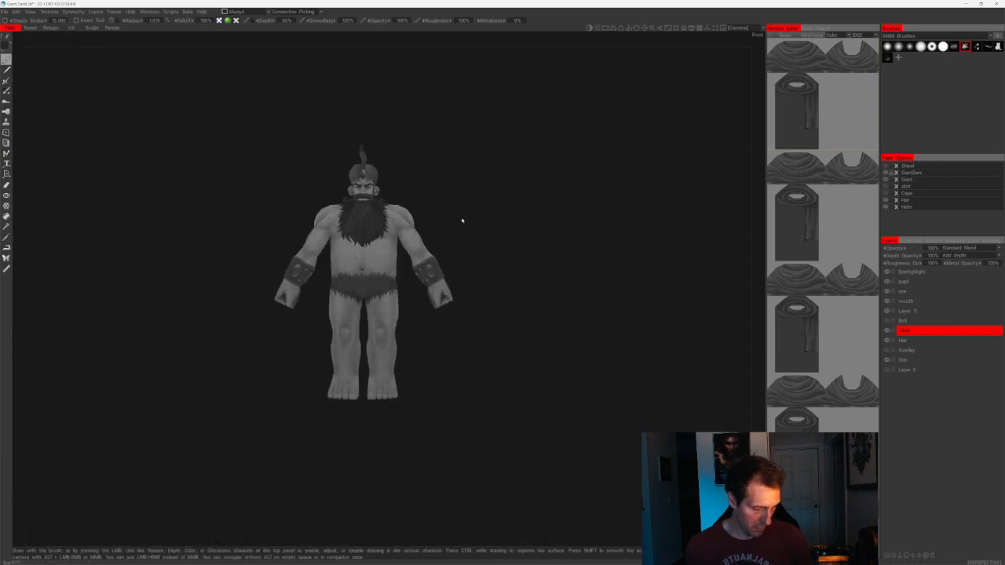
left_click_drag(463, 220, 504, 295, "alt")
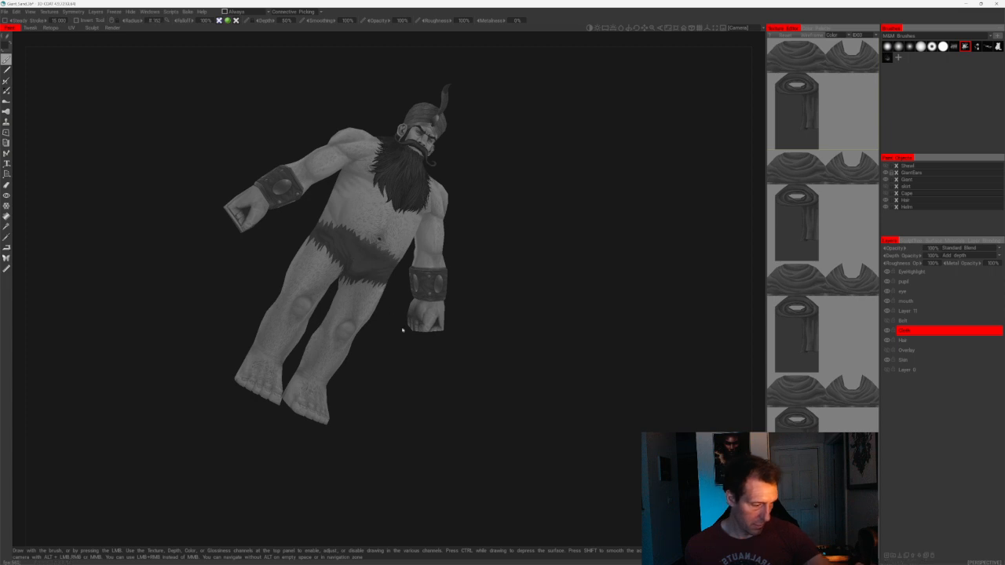
left_click_drag(404, 330, 381, 274, "alt")
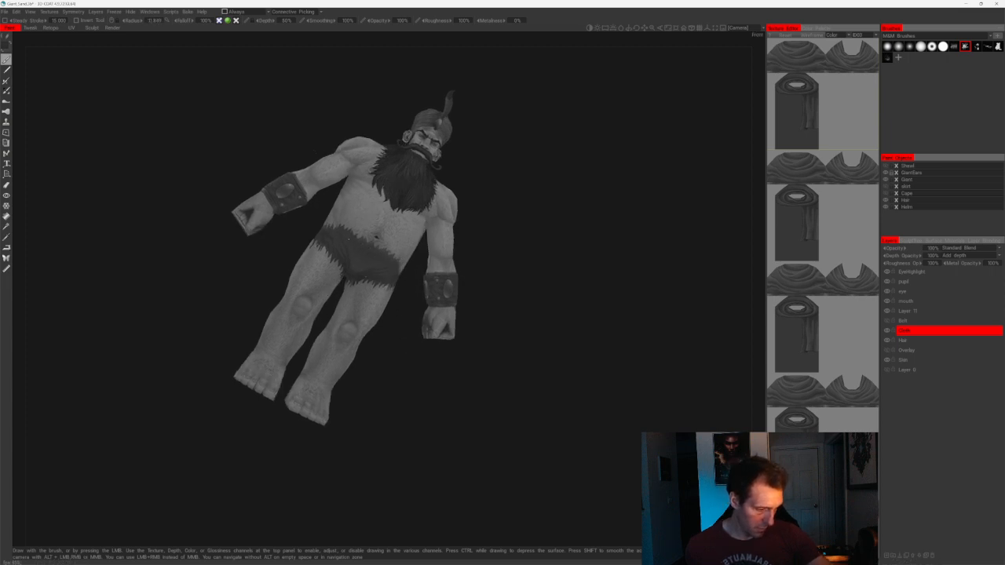
key("bracketleft")
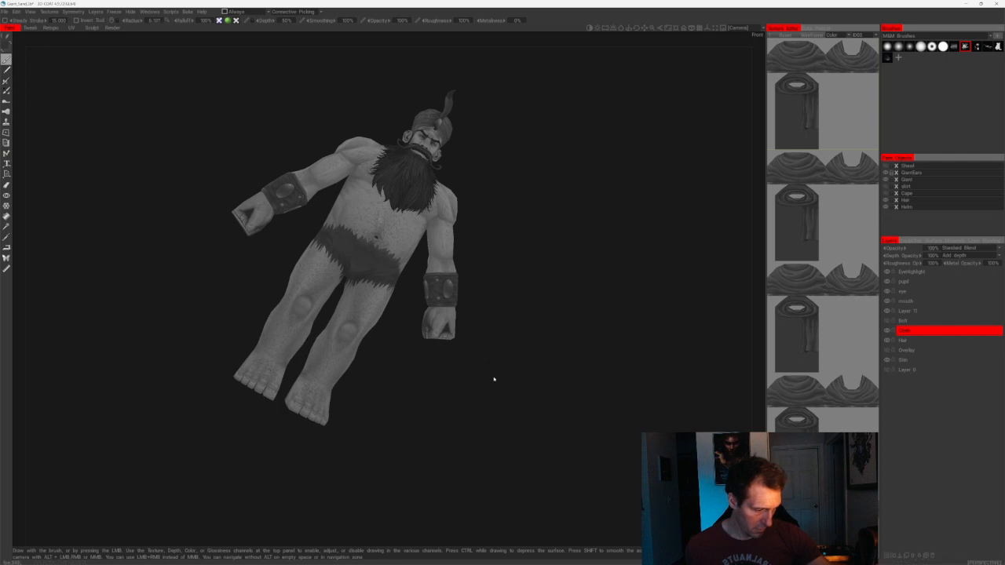
left_click_drag(494, 379, 357, 357)
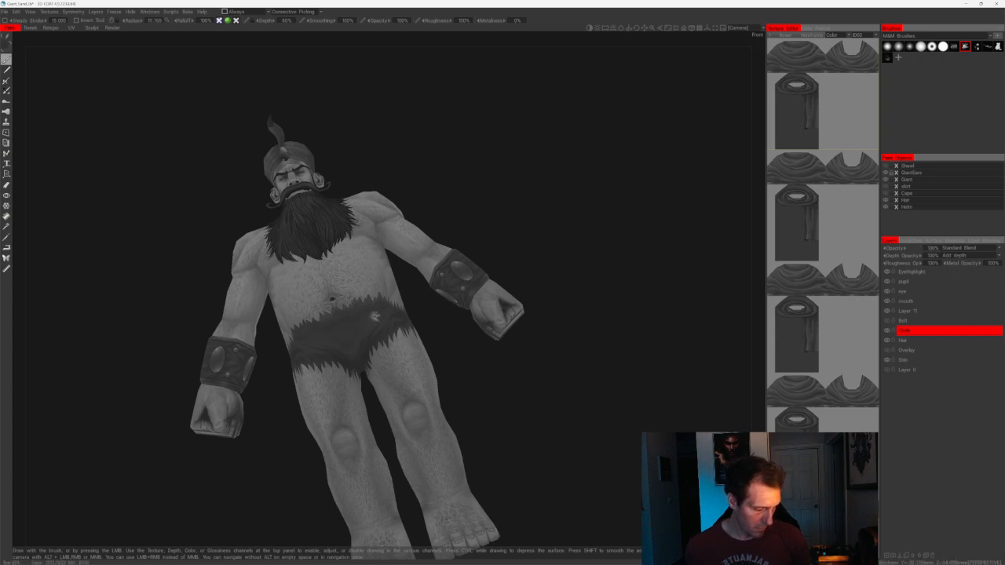
- Refine the fold shading on both front hips and the front panel from closer angles
right_click_drag(529, 286, 535, 225)
left_click_drag(534, 224, 472, 267, "shift")
scroll(472, 267, "up", 3)
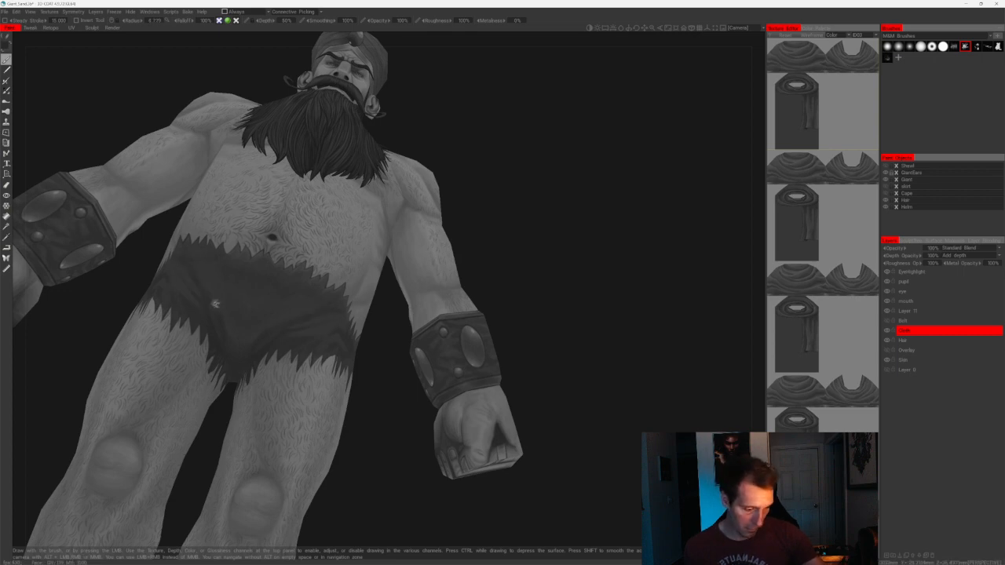
left_click_drag(174, 236, 172, 262, "alt")
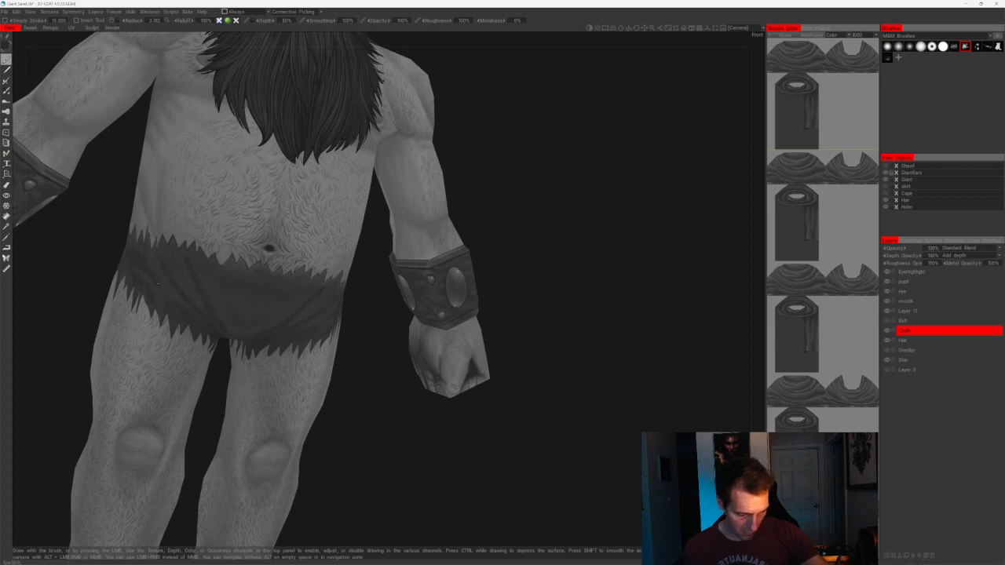
left_click_drag(400, 394, 338, 412, "alt")
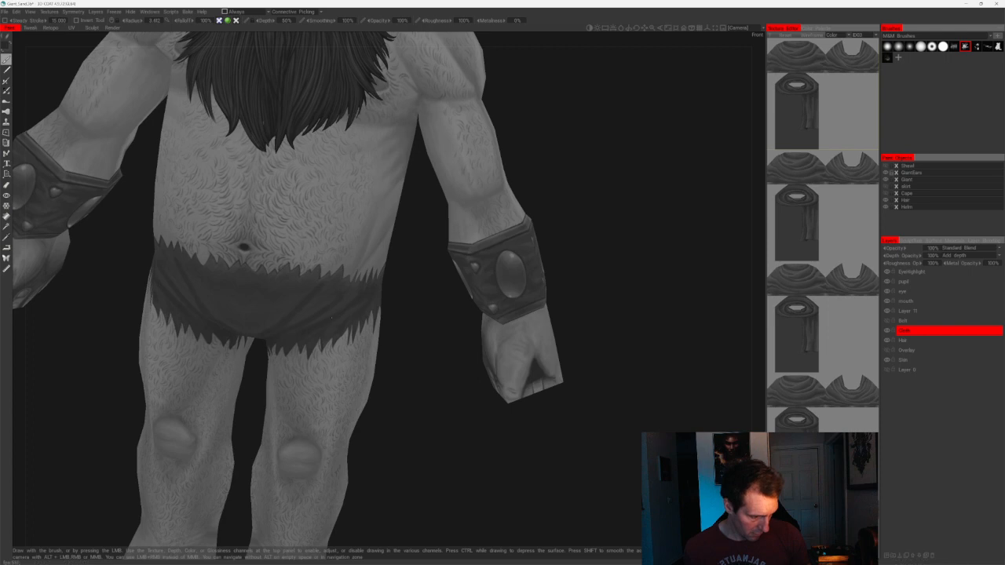
mouse_move(357, 303)
left_mouse_down("alt")
mouse_move(300, 343)
mouse_move(331, 295)
mouse_move(406, 321)
mouse_move(426, 383)
left_mouse_up("alt")
- Judge the cloth from a distance and even out the fold shading at the outer hip
right_click_drag(427, 384, 418, 202, "alt")
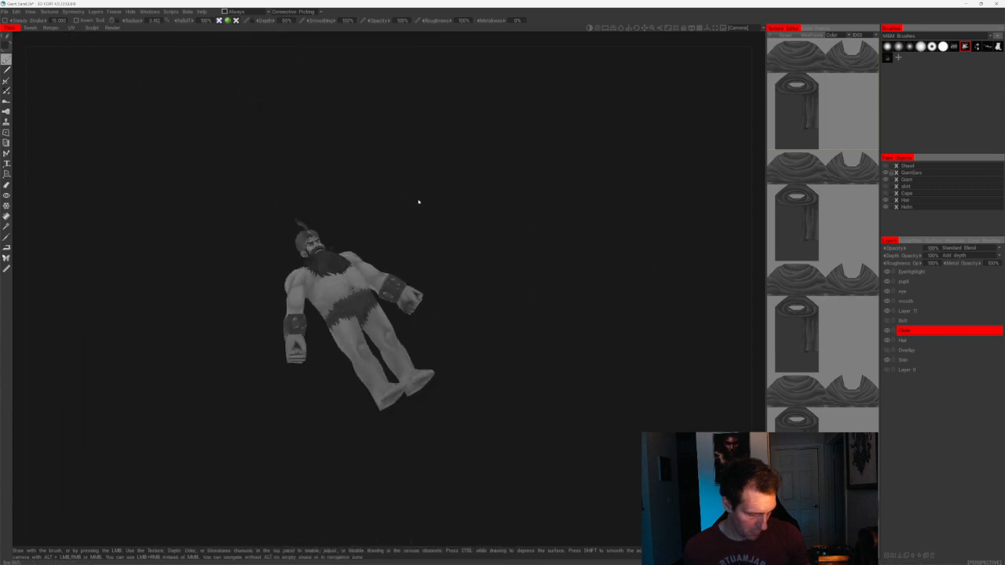
left_click_drag(419, 202, 469, 293, "alt")
mouse_move(468, 294)
right_mouse_down("alt")
mouse_move(505, 406)
mouse_move(513, 381)
mouse_move(514, 409)
right_mouse_up("alt")
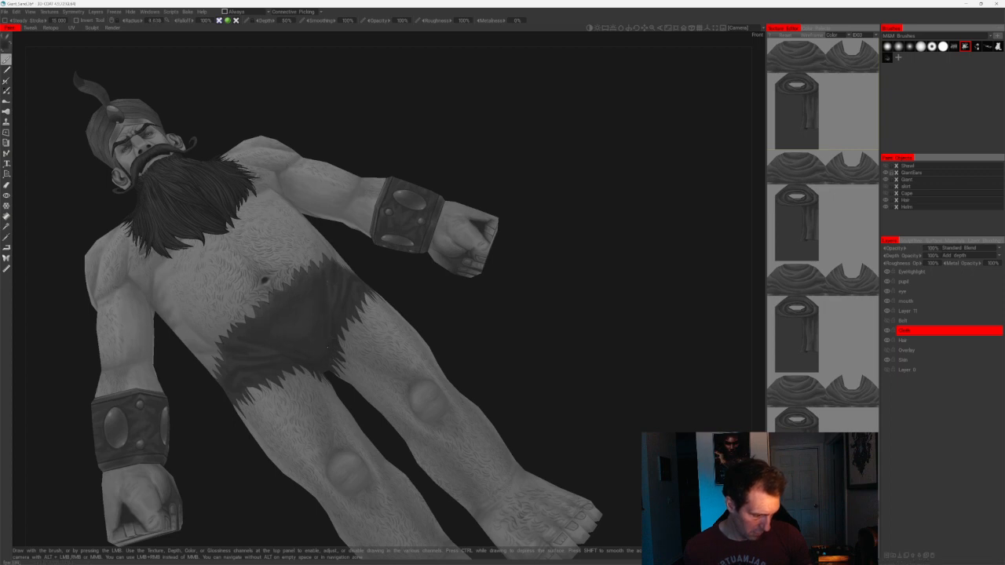
left_click_drag(409, 288, 394, 306)
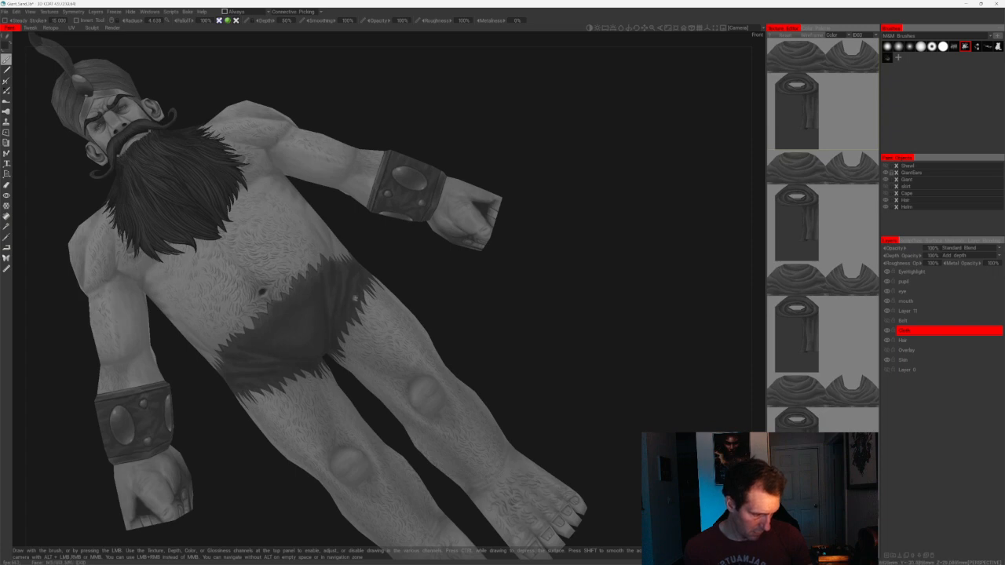
- Shade the fabric folds across the back of the loincloth beneath its upper jagged edge
left_click_drag(390, 267, 272, 320)
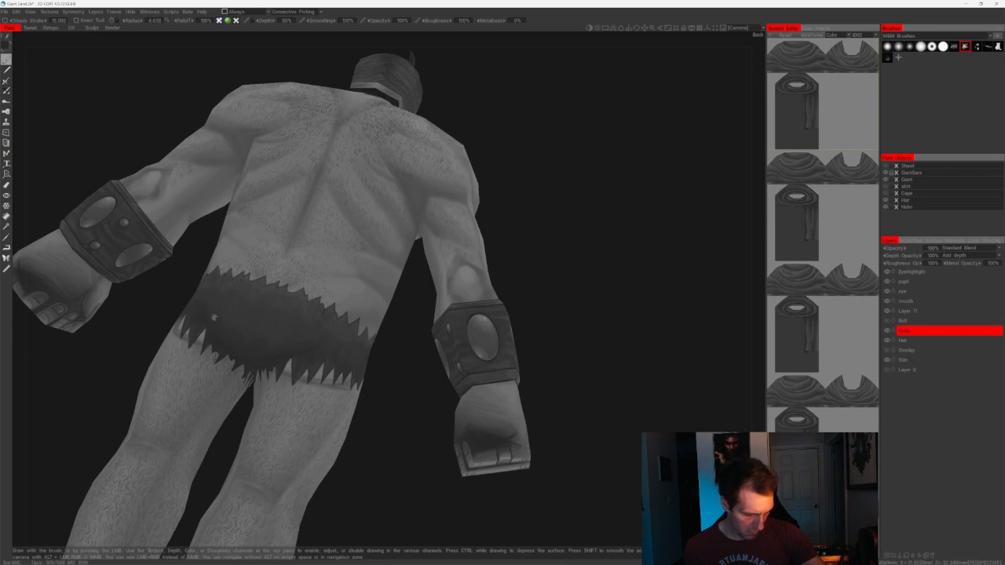
left_click_drag(181, 280, 243, 321)
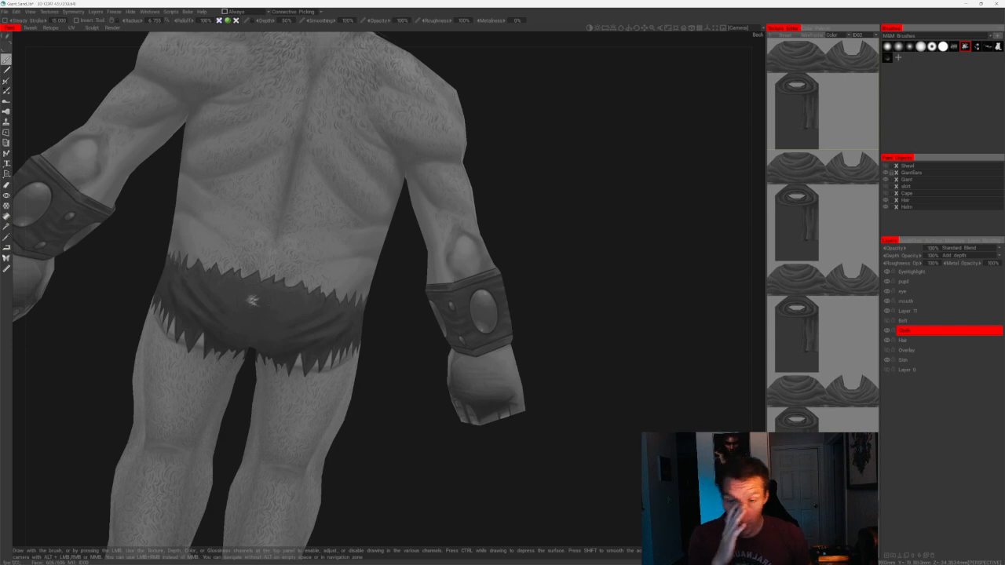
left_click_drag(730, 276, 691, 267)
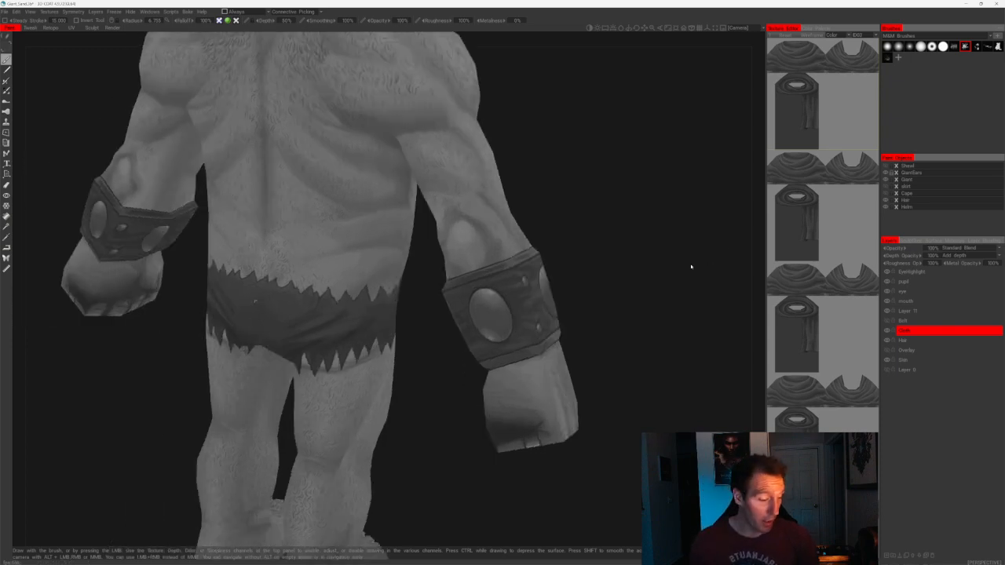
- Examine the painted loincloth on the whole figure from the front, side and back
right_click_drag(691, 267, 558, 225)
left_click_drag(558, 224, 392, 281)
right_click_drag(393, 280, 398, 293)
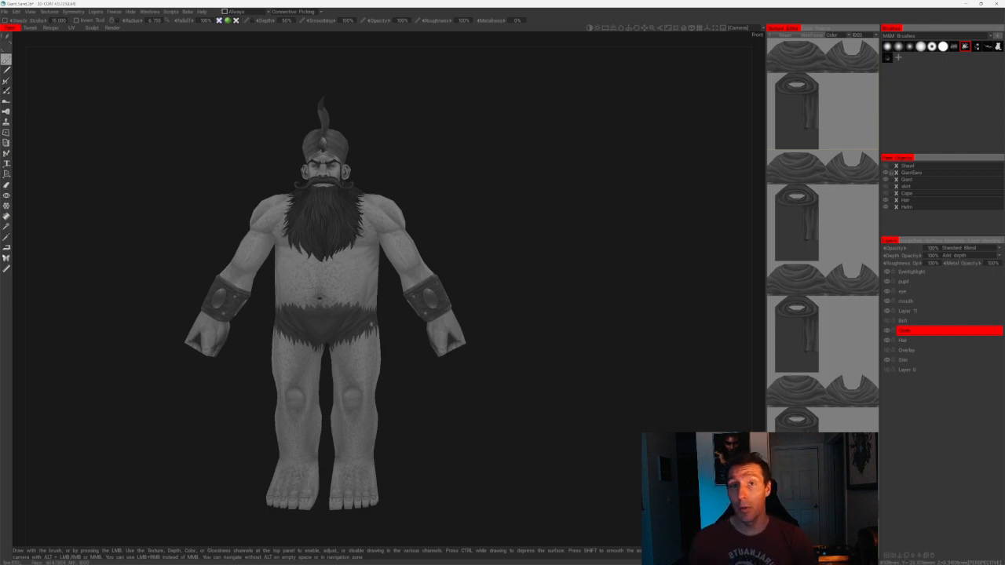
left_click_drag(641, 253, 622, 263)
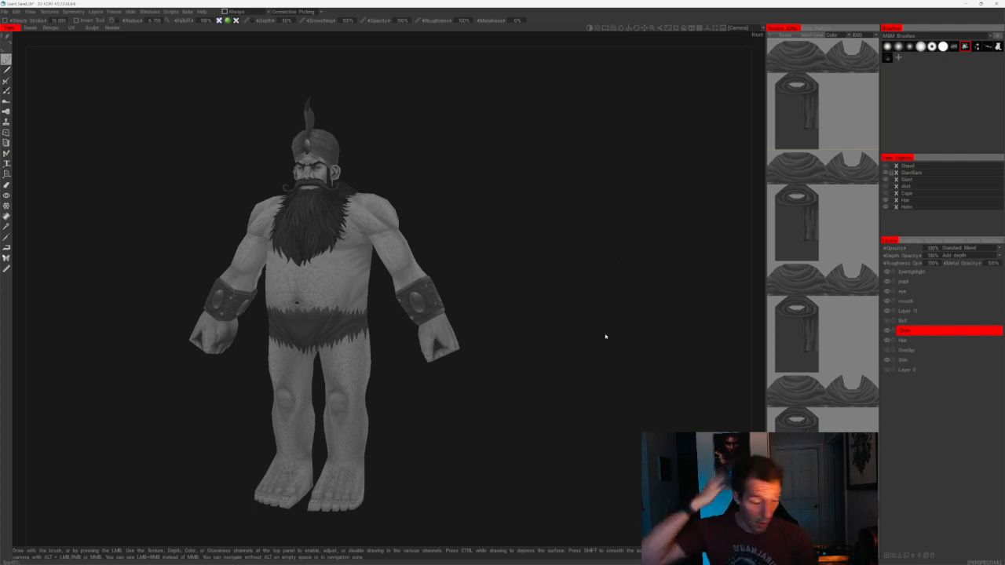
left_click_drag(605, 336, 442, 341)
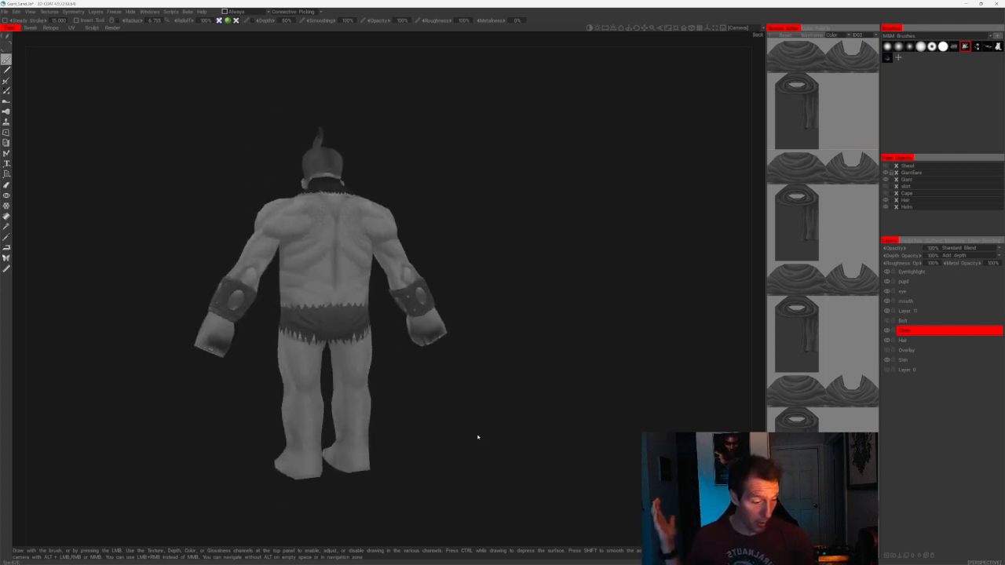
left_click_drag(442, 428, 536, 437)
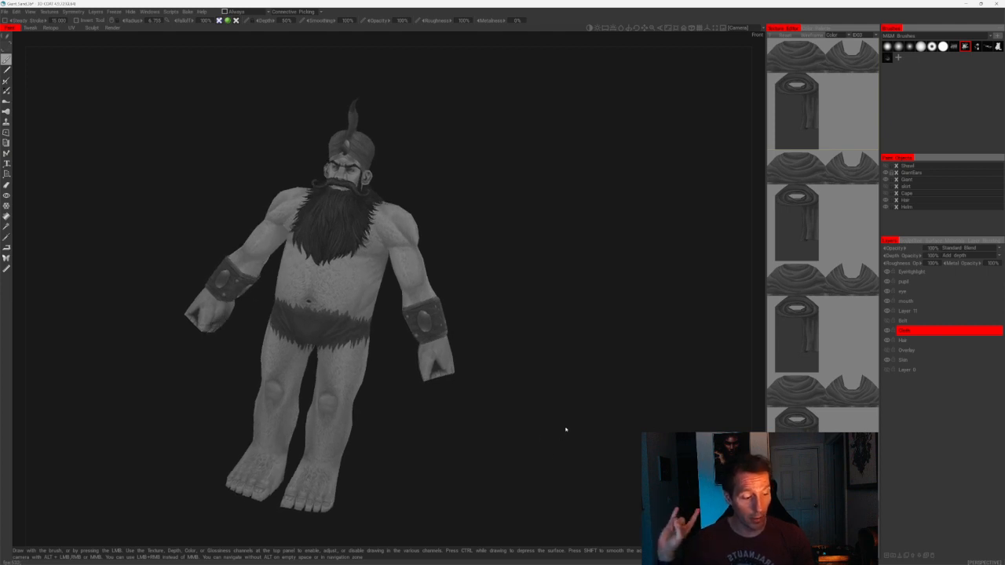
left_click_drag(565, 431, 549, 432)
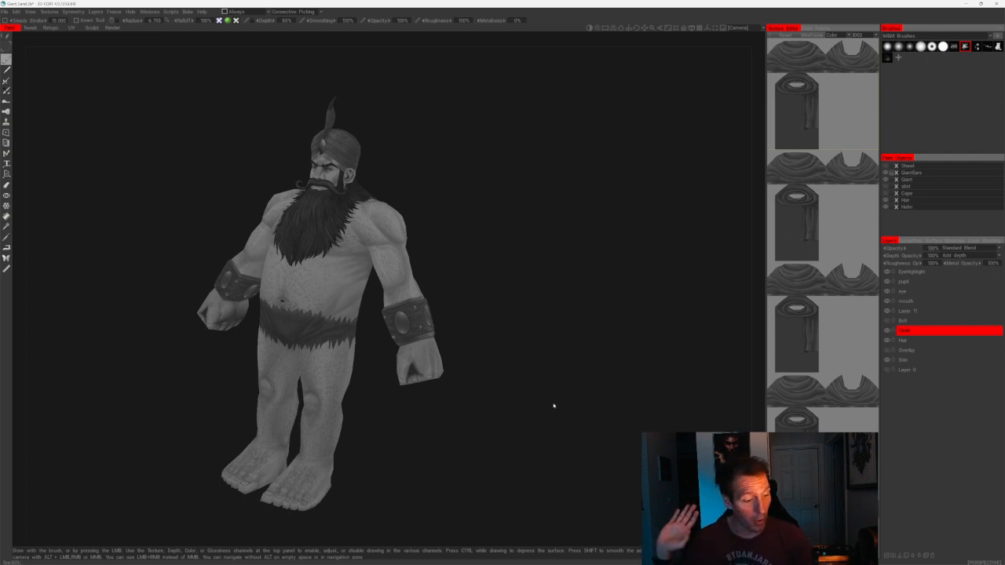
left_click_drag(552, 406, 588, 374)
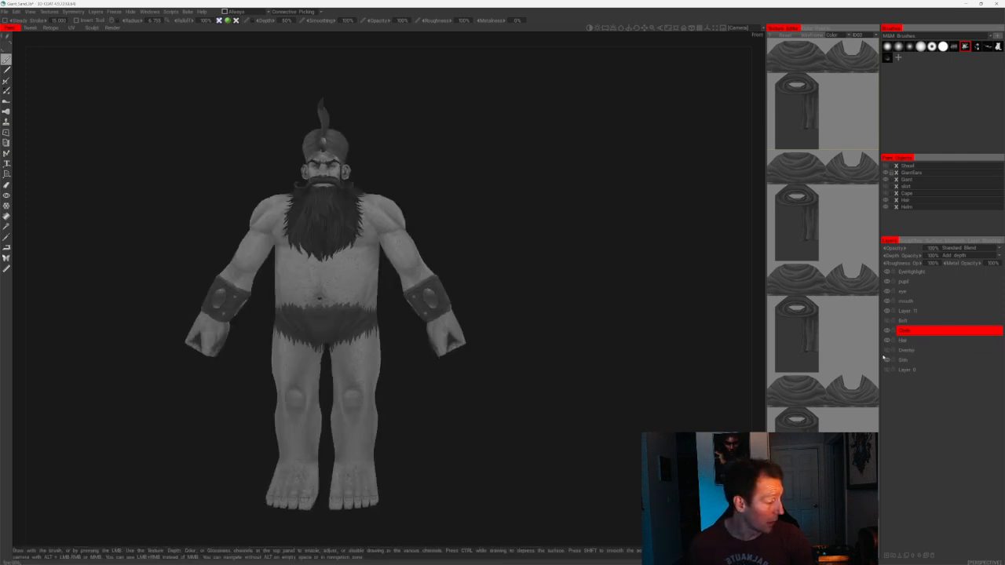